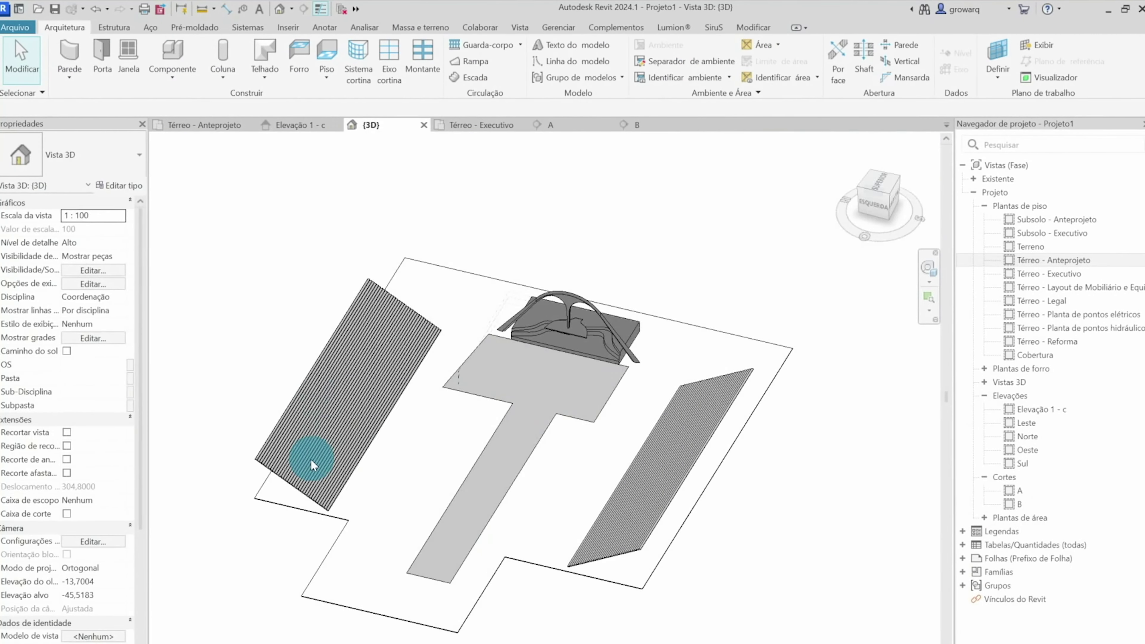
Orbit around the in-place mass arch in the {3D} view
{"action": "mouse_move", "coordinate": [307, 460]}
{"action": "middle_mouse_down", "text": "shift"}
{"action": "mouse_move", "coordinate": [302, 427]}
{"action": "mouse_move", "coordinate": [404, 499]}
{"action": "middle_mouse_up", "text": "shift"}
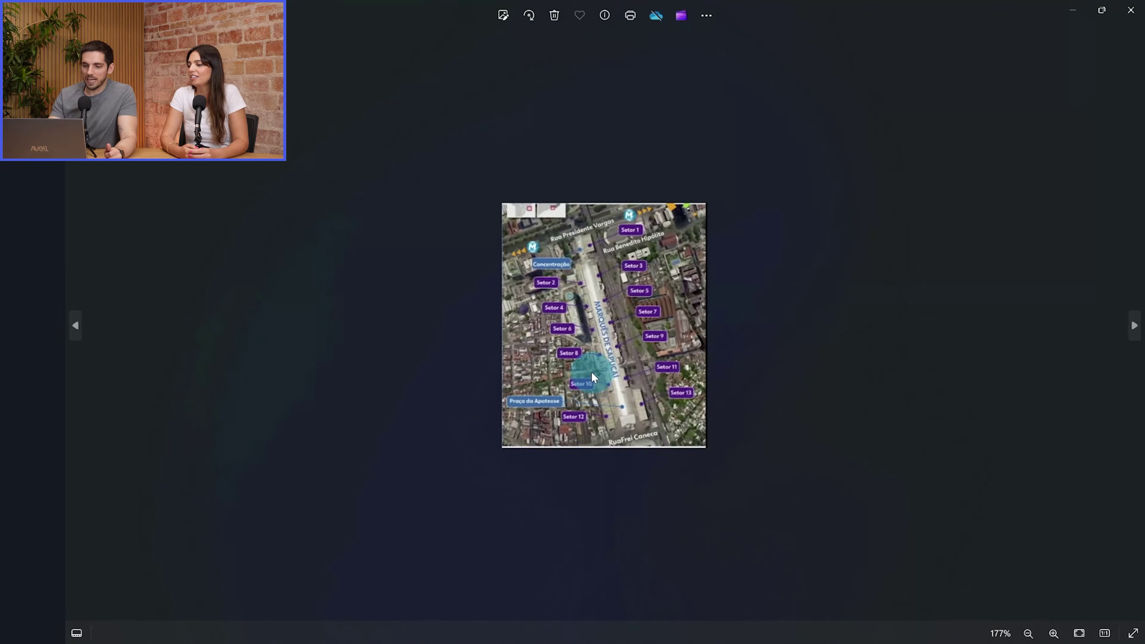
Enlarge the sector map and Praça da Apoteose aerial view, then advance to the next photo
{"action": "scroll", "coordinate": [626, 345], "scroll_direction": "up", "scroll_amount": 2}
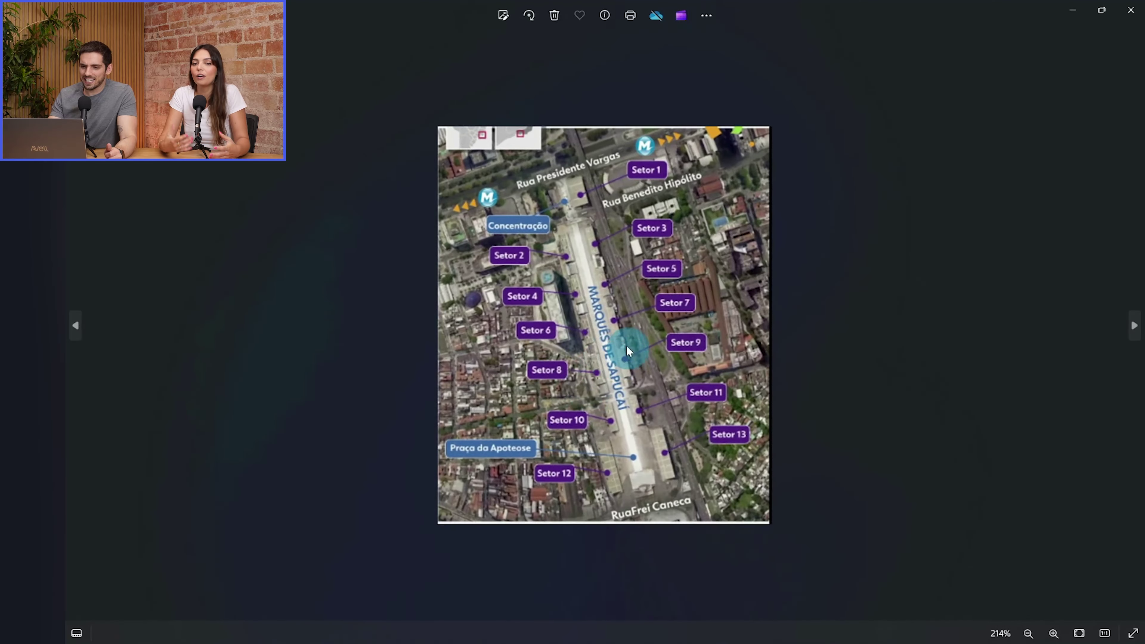
{"action": "scroll", "coordinate": [625, 359], "scroll_direction": "up", "scroll_amount": 2}
{"action": "scroll", "coordinate": [631, 396], "scroll_direction": "up", "scroll_amount": 1}
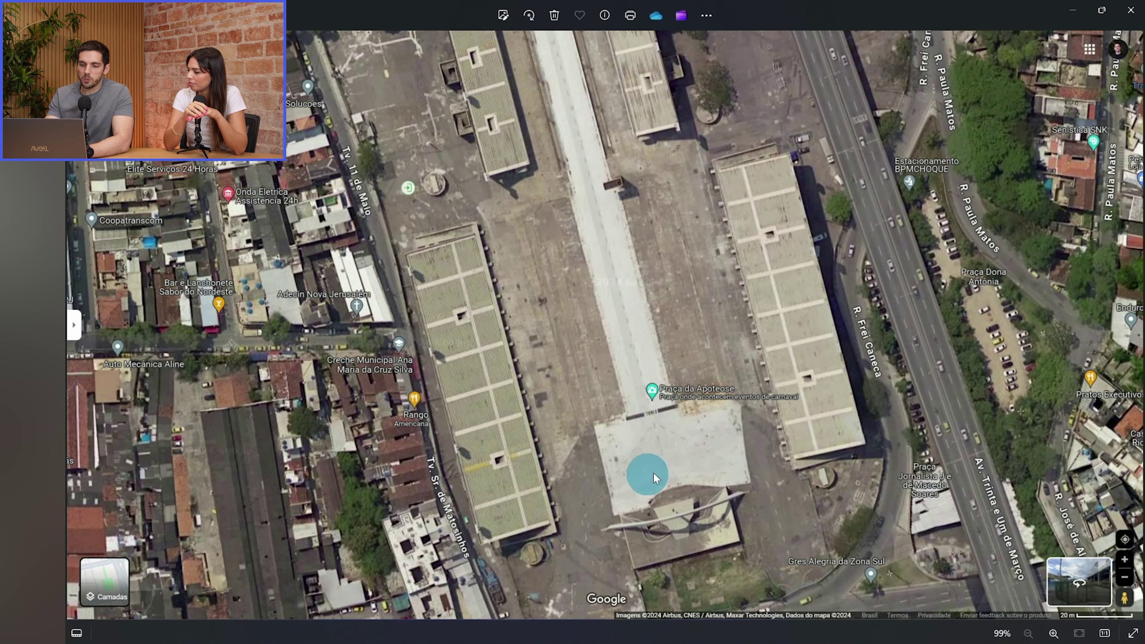
{"action": "scroll", "coordinate": [668, 521], "scroll_direction": "up", "scroll_amount": 3}
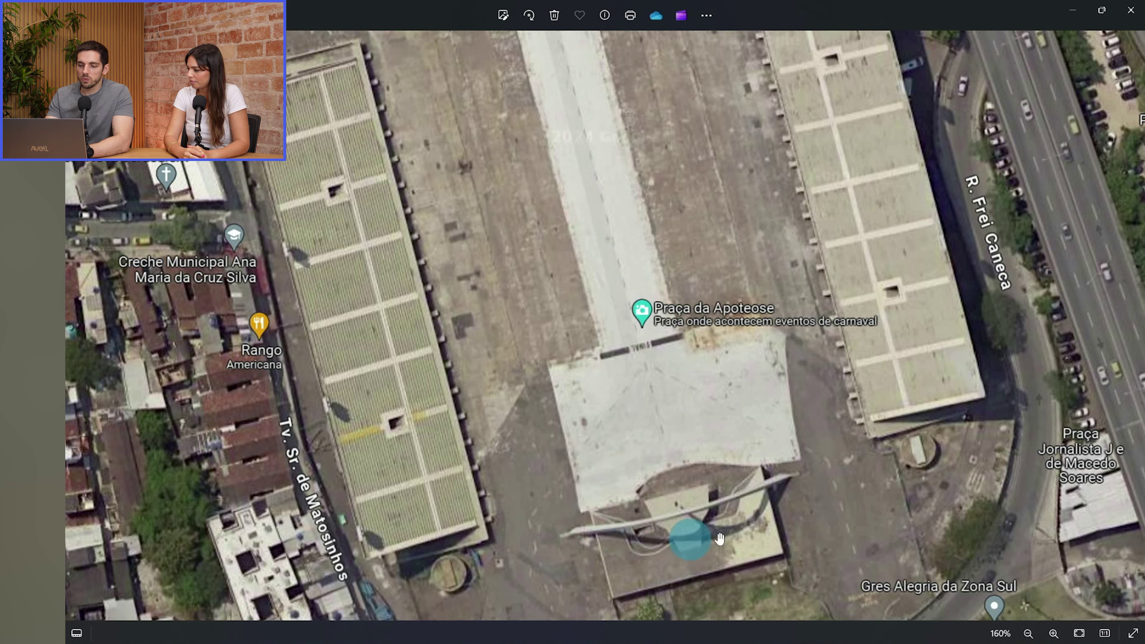
{"action": "key", "text": "Right"}
{"action": "key", "text": "Right"}
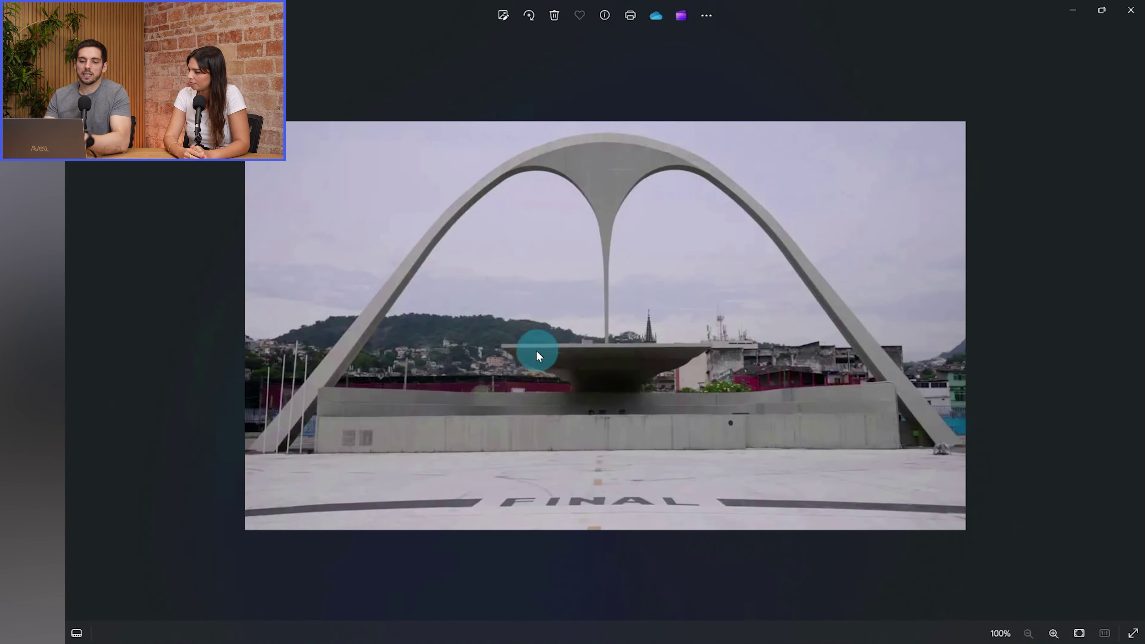
Zoom into the arch photo, then recentre the empty Térreo - Anteprojeto plan in Revit
{"action": "scroll", "coordinate": [389, 345], "scroll_direction": "up", "scroll_amount": 3}
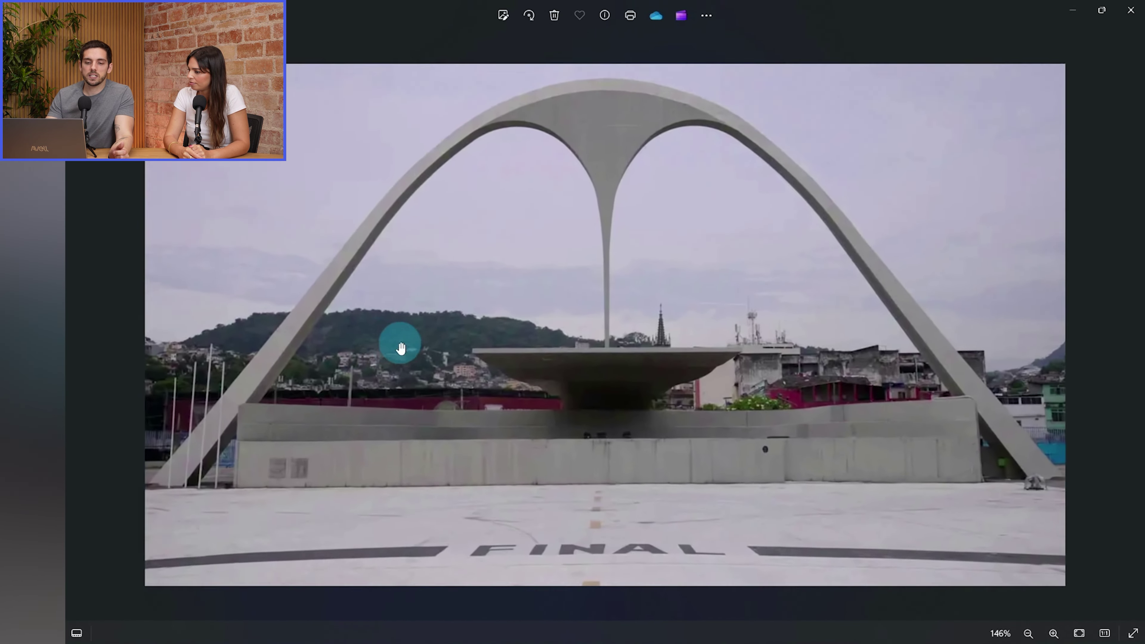
{"action": "scroll", "coordinate": [254, 437], "scroll_direction": "down", "scroll_amount": 1}
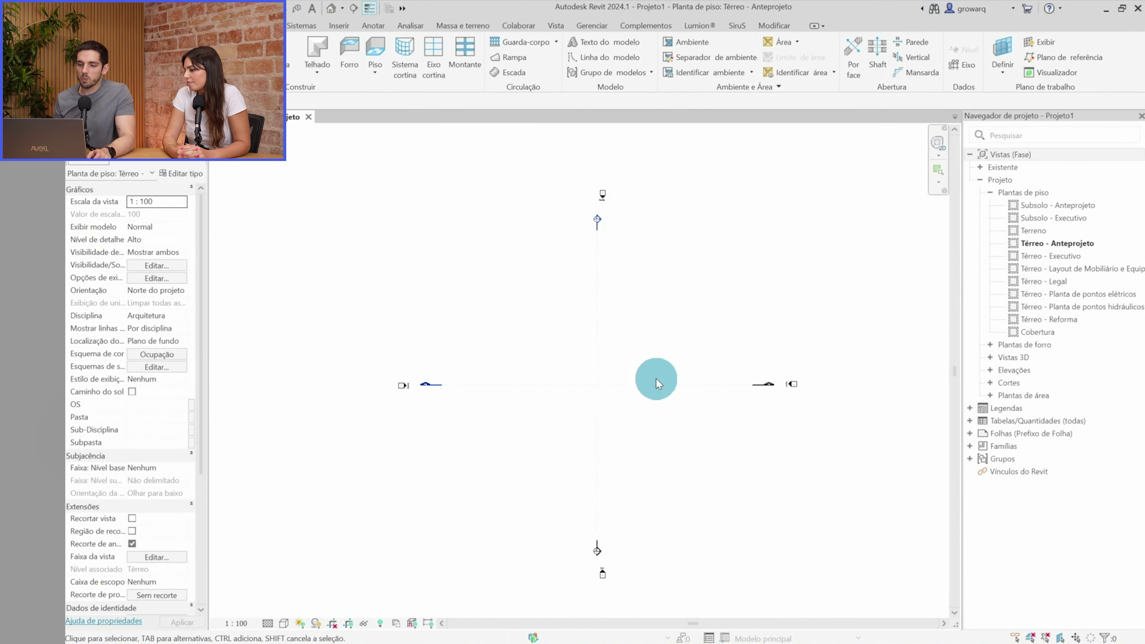
{"action": "middle_click_drag", "start_coordinate": [655, 379], "coordinate": [636, 355]}
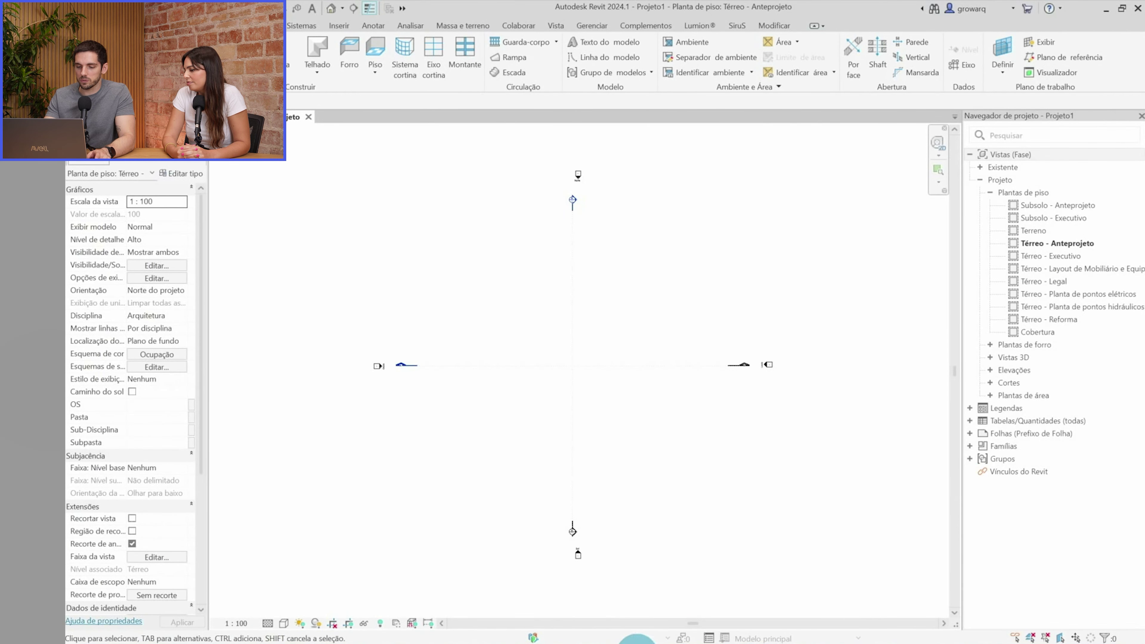
Drag praça da apoteose.png from the referência sapucaí folder into the plan and place it
{"action": "left_click", "coordinate": [637, 643]}
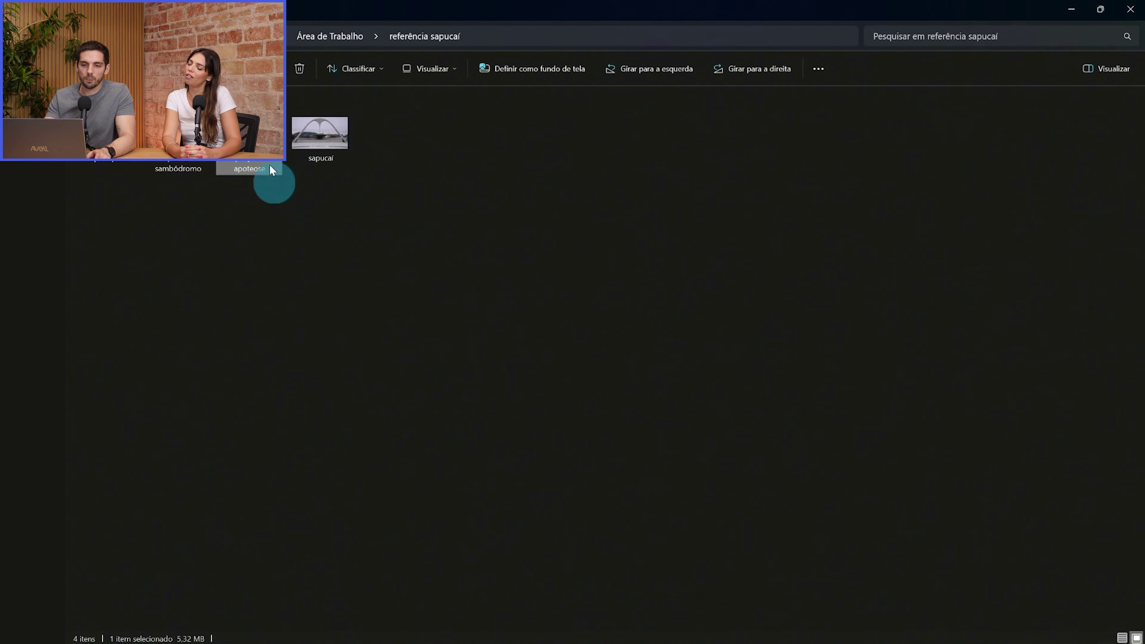
{"action": "left_click_drag", "start_coordinate": [250, 135], "coordinate": [736, 385]}
{"action": "mouse_move", "coordinate": [790, 481]}
{"action": "left_mouse_down"}
{"action": "mouse_move", "coordinate": [755, 638]}
{"action": "mouse_move", "coordinate": [581, 372]}
{"action": "left_mouse_up"}
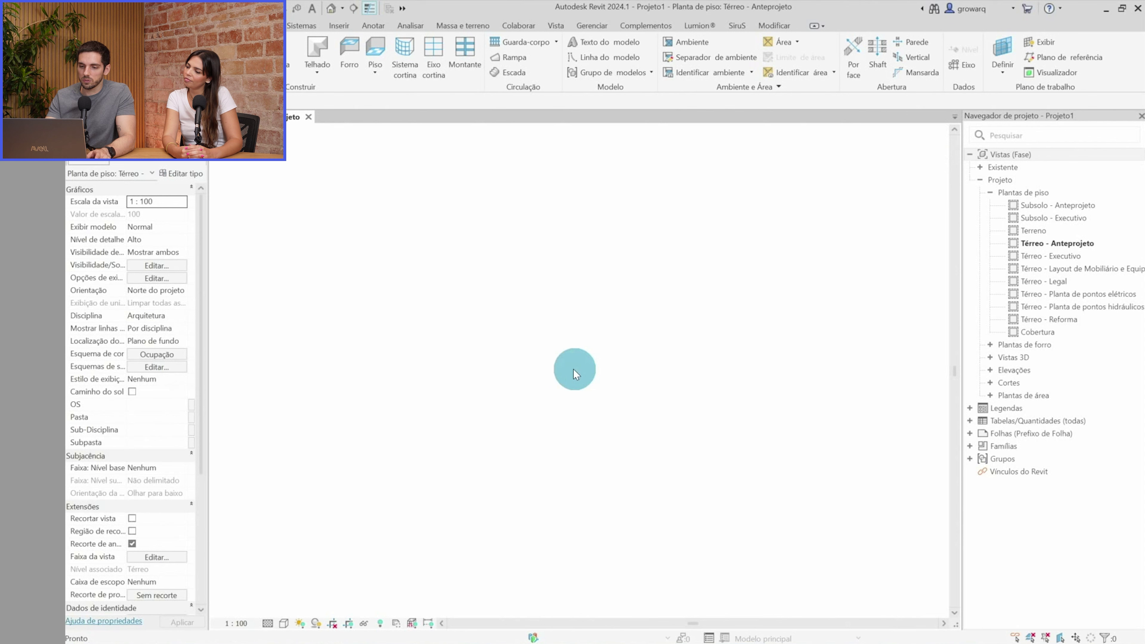
{"action": "left_click_drag", "start_coordinate": [581, 365], "coordinate": [580, 366]}
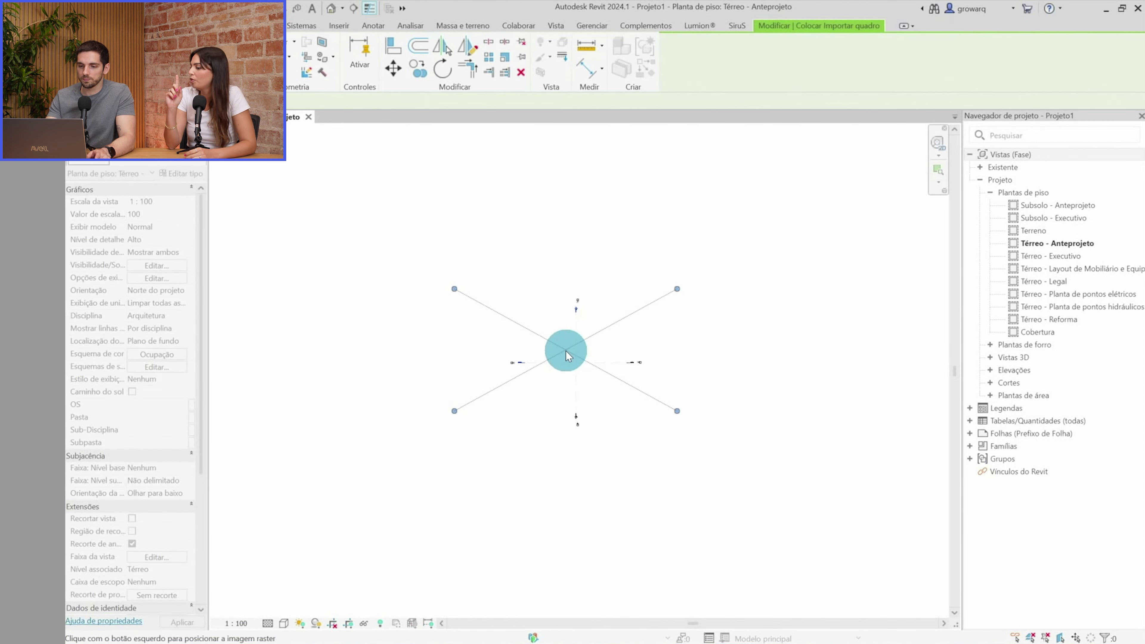
{"action": "left_click", "coordinate": [637, 513]}
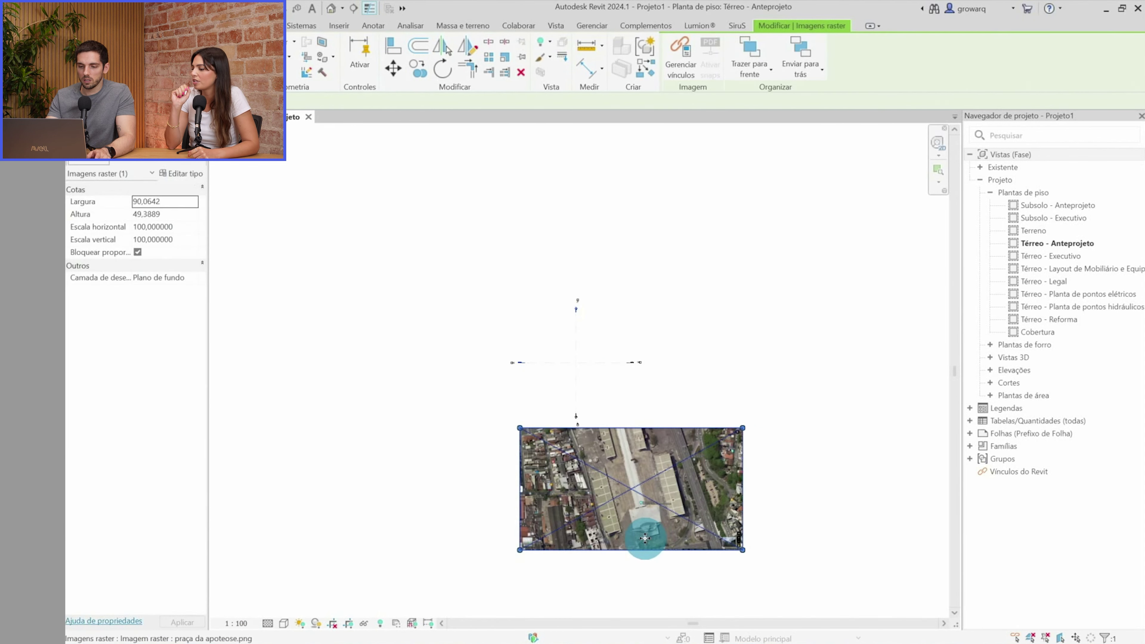
{"action": "scroll", "coordinate": [640, 541], "scroll_direction": "up", "scroll_amount": 1}
{"action": "scroll", "coordinate": [640, 542], "scroll_direction": "up", "scroll_amount": 3}
{"action": "scroll", "coordinate": [602, 408], "scroll_direction": "up", "scroll_amount": 1}
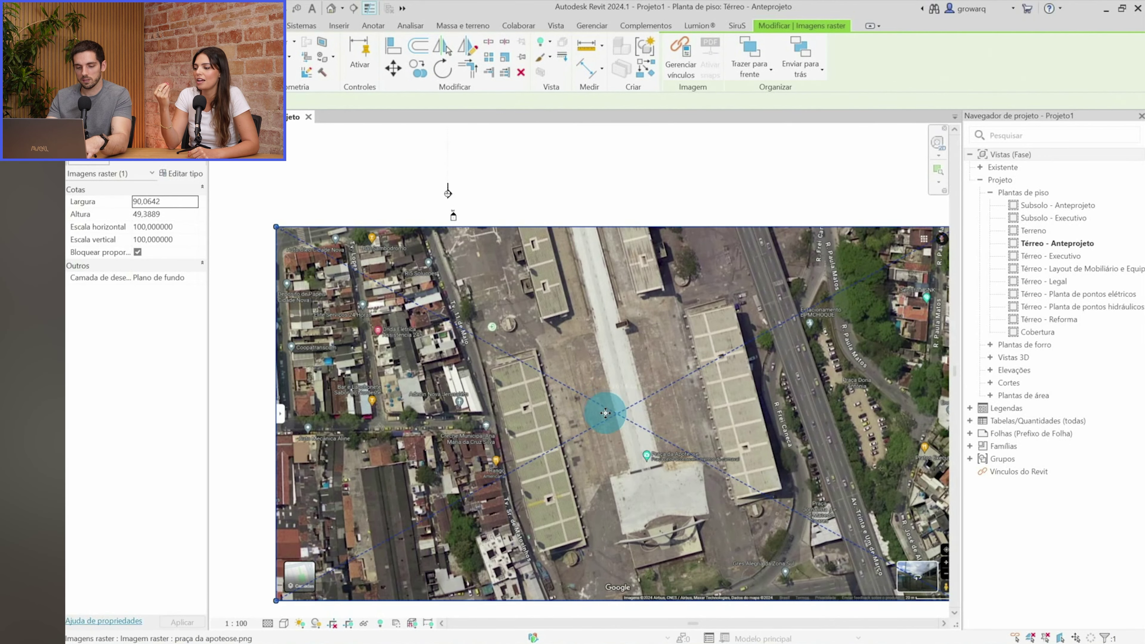
{"action": "key", "text": "r"}
{"action": "key", "text": "o"}
{"action": "scroll", "coordinate": [624, 408], "scroll_direction": "up", "scroll_amount": 2}
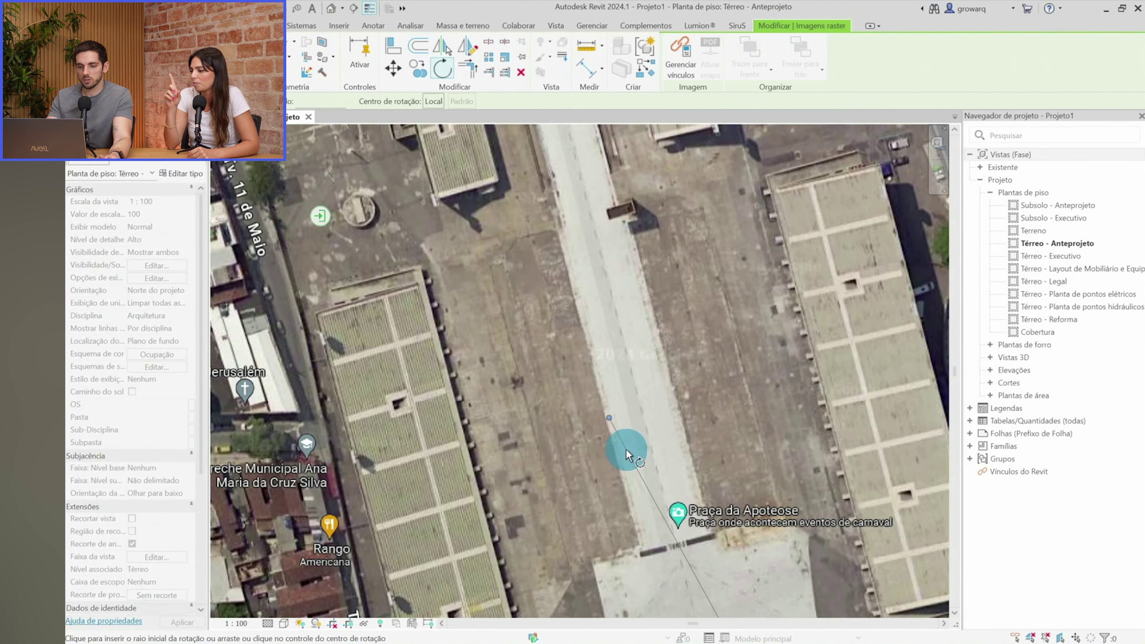
Rotate the aerial image so the parade avenue runs roughly horizontally
{"action": "left_click", "coordinate": [626, 484]}
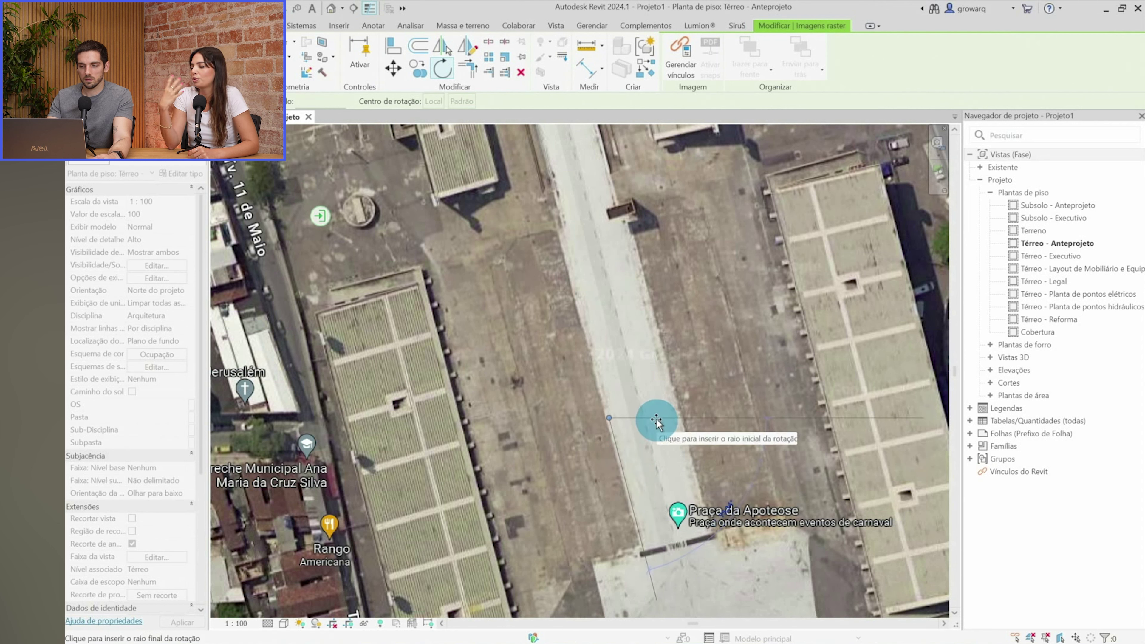
{"action": "left_click", "coordinate": [663, 417]}
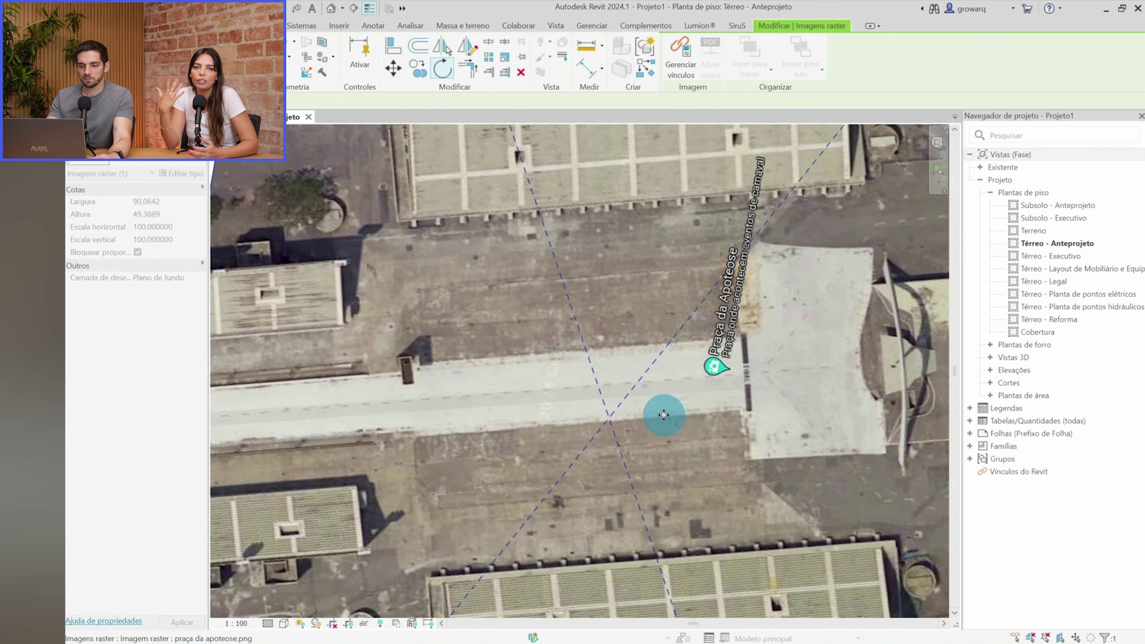
{"action": "scroll", "coordinate": [634, 468], "scroll_direction": "down", "scroll_amount": 3}
{"action": "scroll", "coordinate": [669, 472], "scroll_direction": "down", "scroll_amount": 1}
{"action": "scroll", "coordinate": [671, 477], "scroll_direction": "up", "scroll_amount": 2}
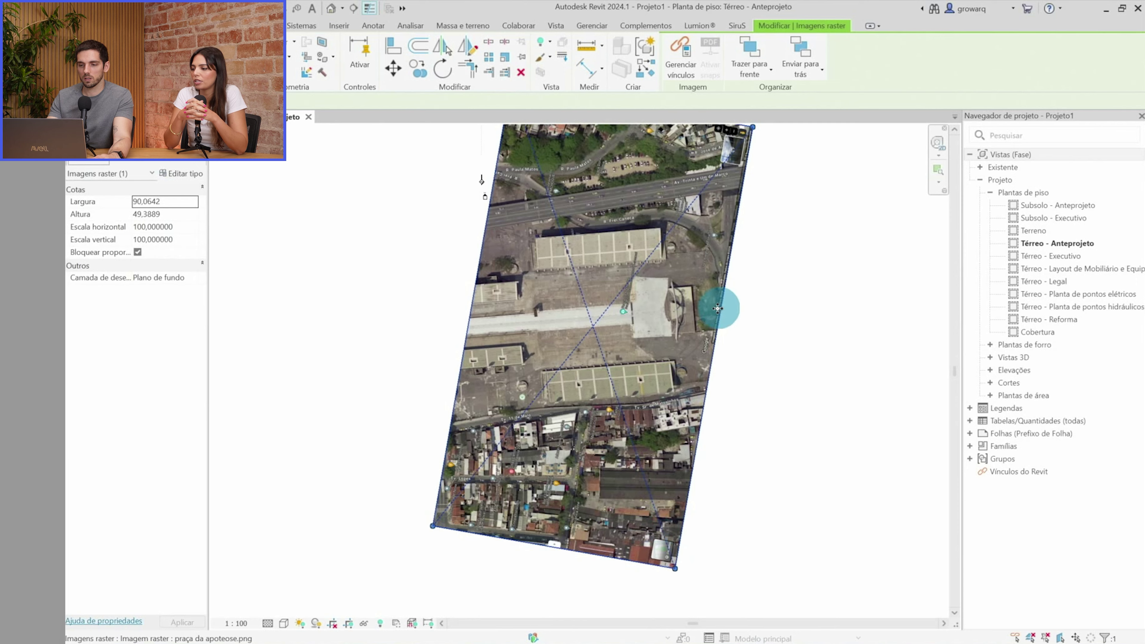
Zoom in on the rotated image to bring its 20 m scale bar into view
{"action": "middle_click_drag", "start_coordinate": [718, 307], "coordinate": [708, 426]}
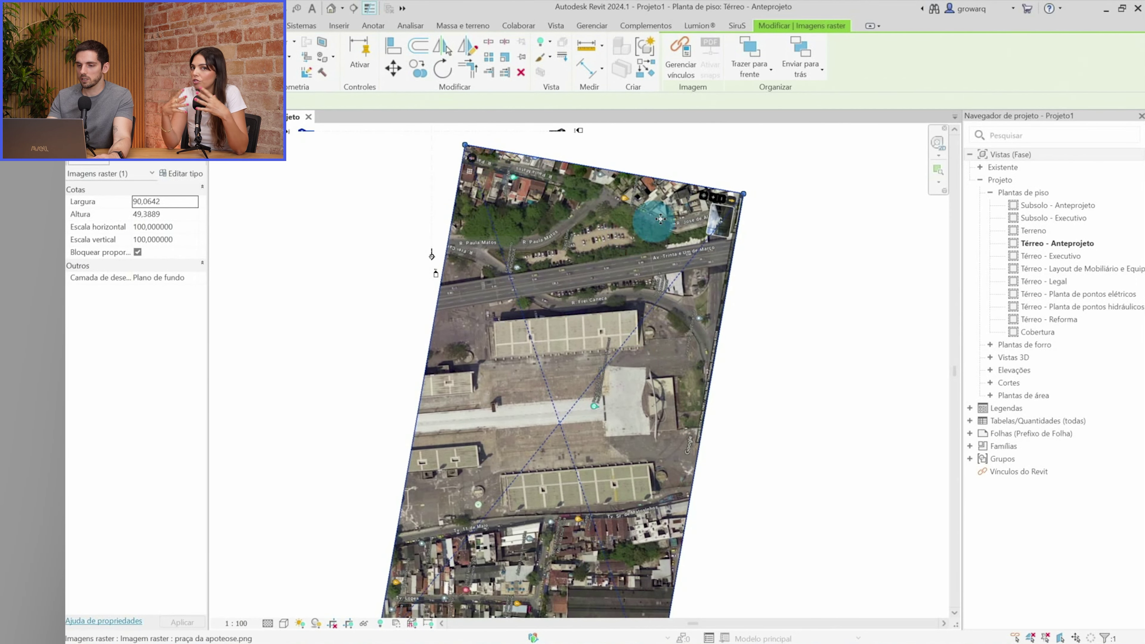
{"action": "scroll", "coordinate": [730, 205], "scroll_direction": "up", "scroll_amount": 3}
{"action": "scroll", "coordinate": [664, 292], "scroll_direction": "up", "scroll_amount": 2}
{"action": "scroll", "coordinate": [664, 292], "scroll_direction": "up", "scroll_amount": 2}
{"action": "scroll", "coordinate": [664, 292], "scroll_direction": "up", "scroll_amount": 1}
{"action": "middle_click_drag", "start_coordinate": [664, 292], "coordinate": [568, 396]}
{"action": "scroll", "coordinate": [568, 396], "scroll_direction": "down", "scroll_amount": 1}
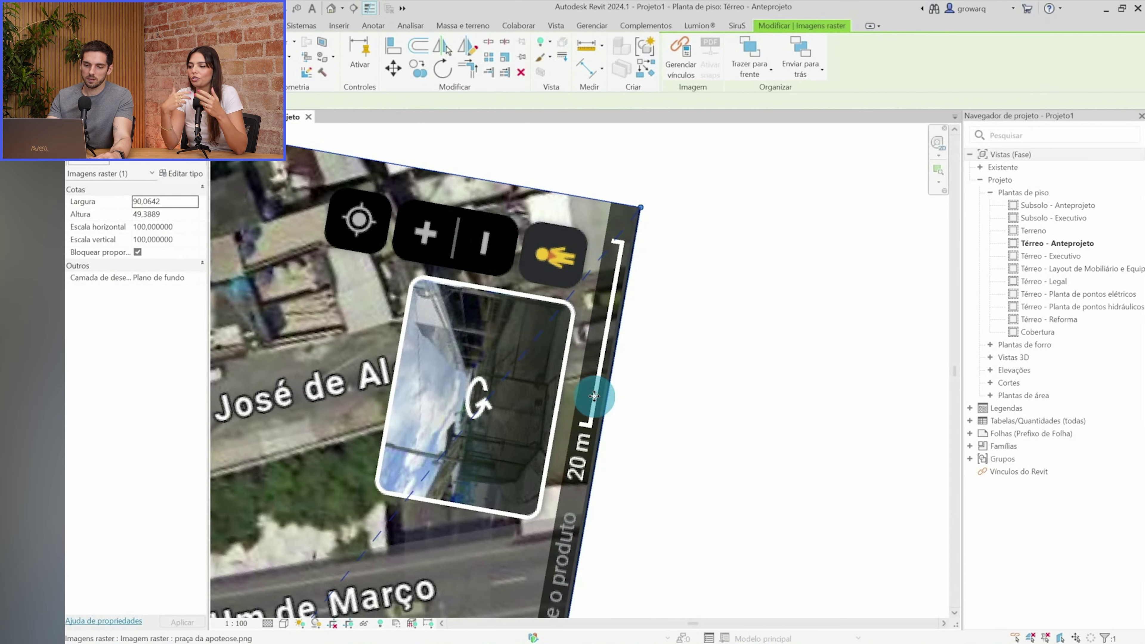
Scale the aerial image graphically from its 20 m scale bar to 394,1539 × 216,1439
{"action": "key", "text": "r"}
{"action": "key", "text": "e"}
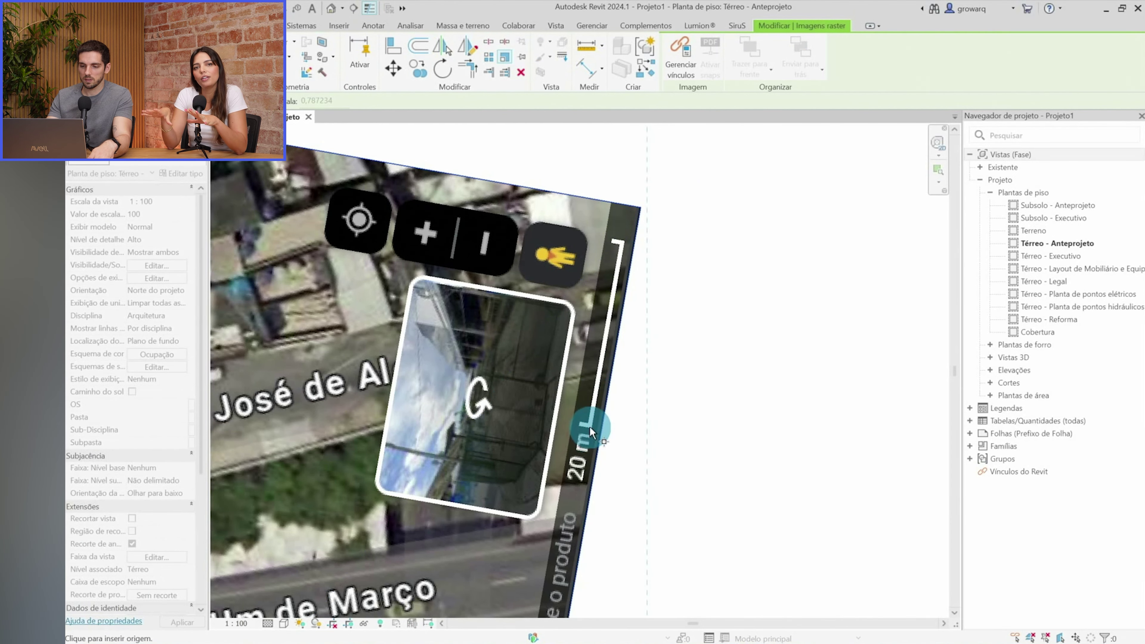
{"action": "scroll", "coordinate": [590, 427], "scroll_direction": "up", "scroll_amount": 1}
{"action": "left_click", "coordinate": [588, 423]}
{"action": "scroll", "coordinate": [619, 283], "scroll_direction": "up", "scroll_amount": 1}
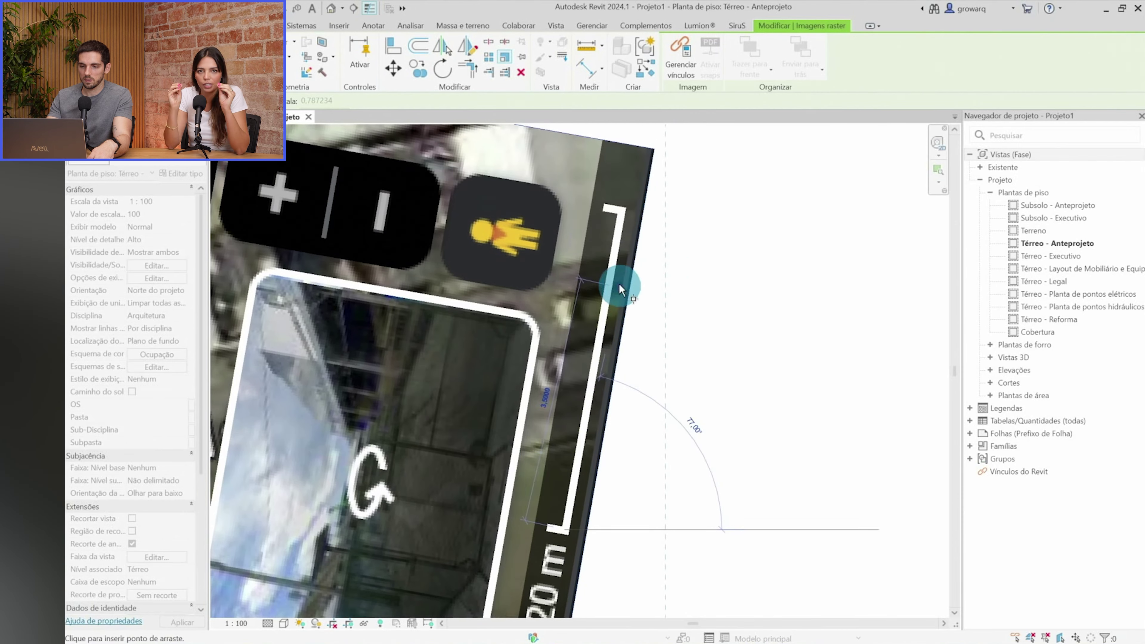
{"action": "scroll", "coordinate": [619, 207], "scroll_direction": "up", "scroll_amount": 1}
{"action": "scroll", "coordinate": [628, 217], "scroll_direction": "up", "scroll_amount": 1}
{"action": "scroll", "coordinate": [630, 225], "scroll_direction": "up", "scroll_amount": 1}
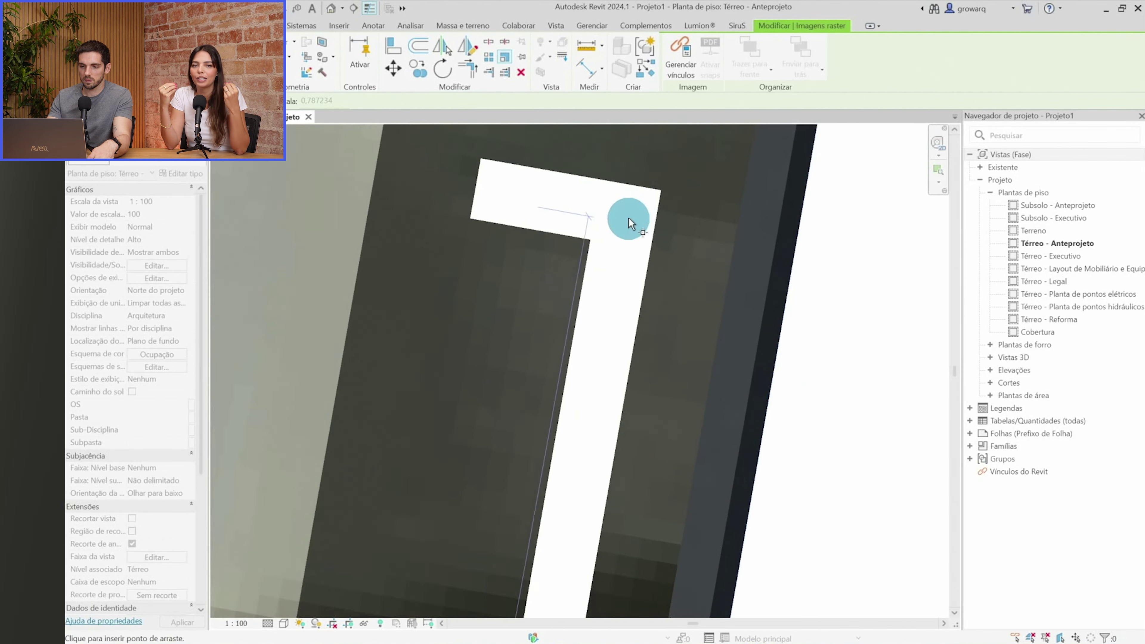
{"action": "scroll", "coordinate": [629, 223], "scroll_direction": "up", "scroll_amount": 1}
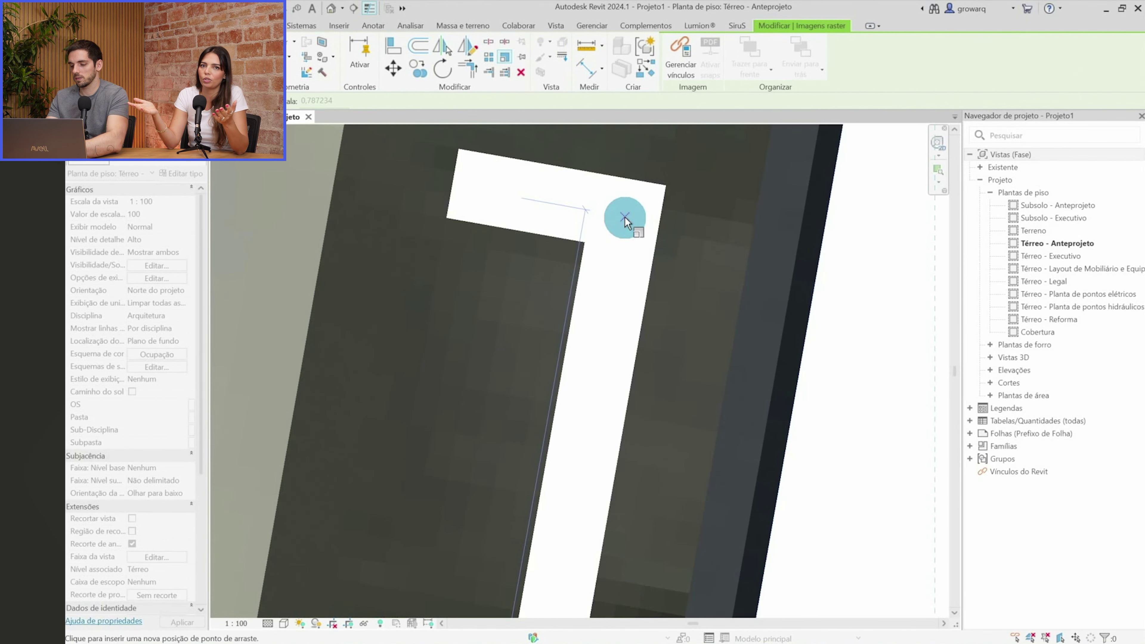
{"action": "left_click", "coordinate": [624, 218]}
{"action": "scroll", "coordinate": [624, 221], "scroll_direction": "down", "scroll_amount": 3}
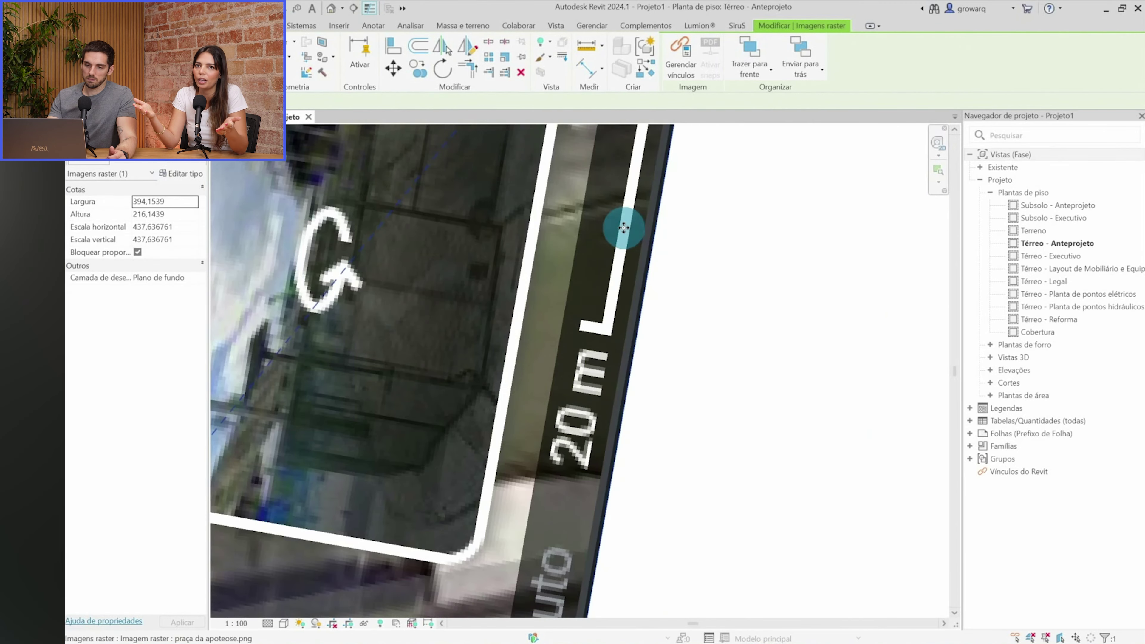
{"action": "scroll", "coordinate": [618, 225], "scroll_direction": "down", "scroll_amount": 2}
{"action": "scroll", "coordinate": [678, 409], "scroll_direction": "down", "scroll_amount": 2}
{"action": "scroll", "coordinate": [771, 373], "scroll_direction": "down", "scroll_amount": 1}
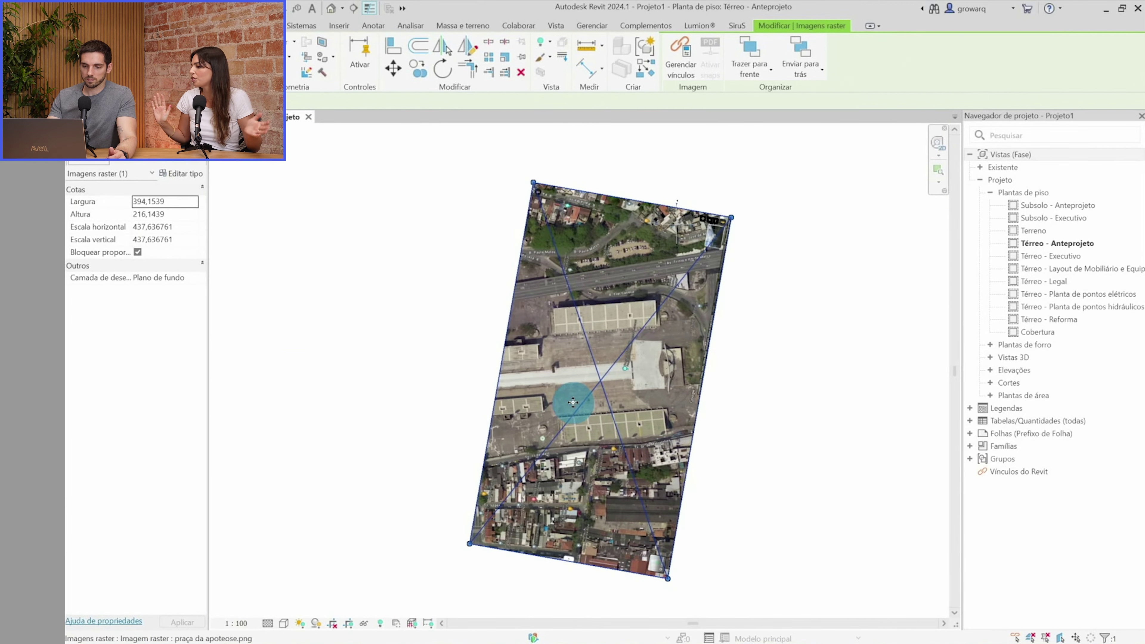
Reselect the rescaled aerial image and drag it to the right
{"action": "left_click", "coordinate": [765, 416]}
{"action": "left_click", "coordinate": [597, 396]}
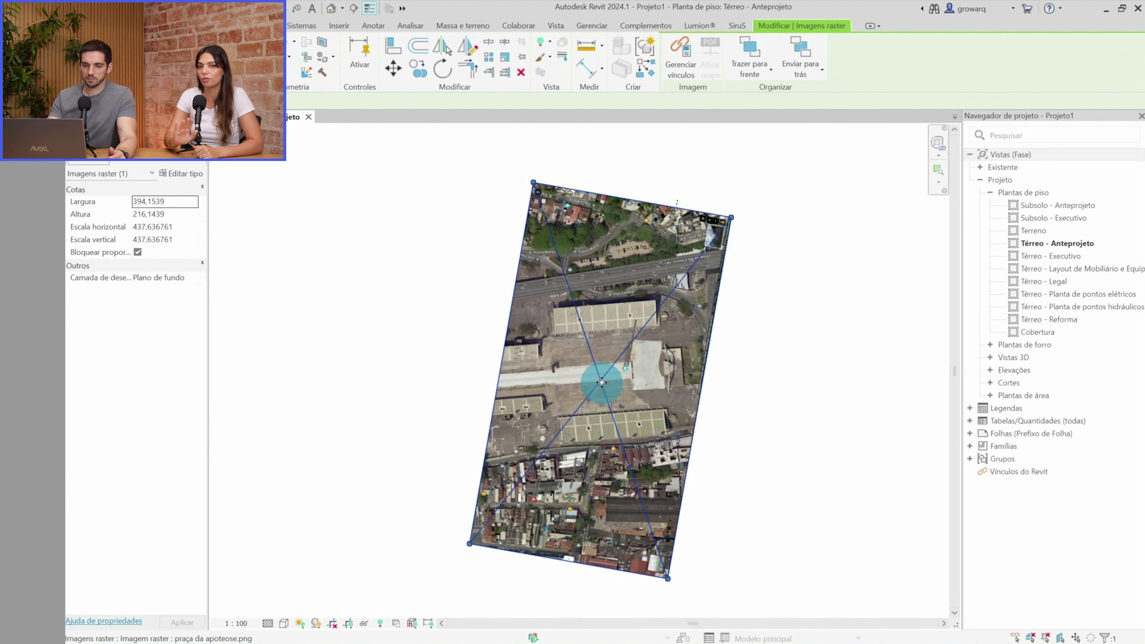
{"action": "left_click_drag", "start_coordinate": [601, 383], "coordinate": [743, 390]}
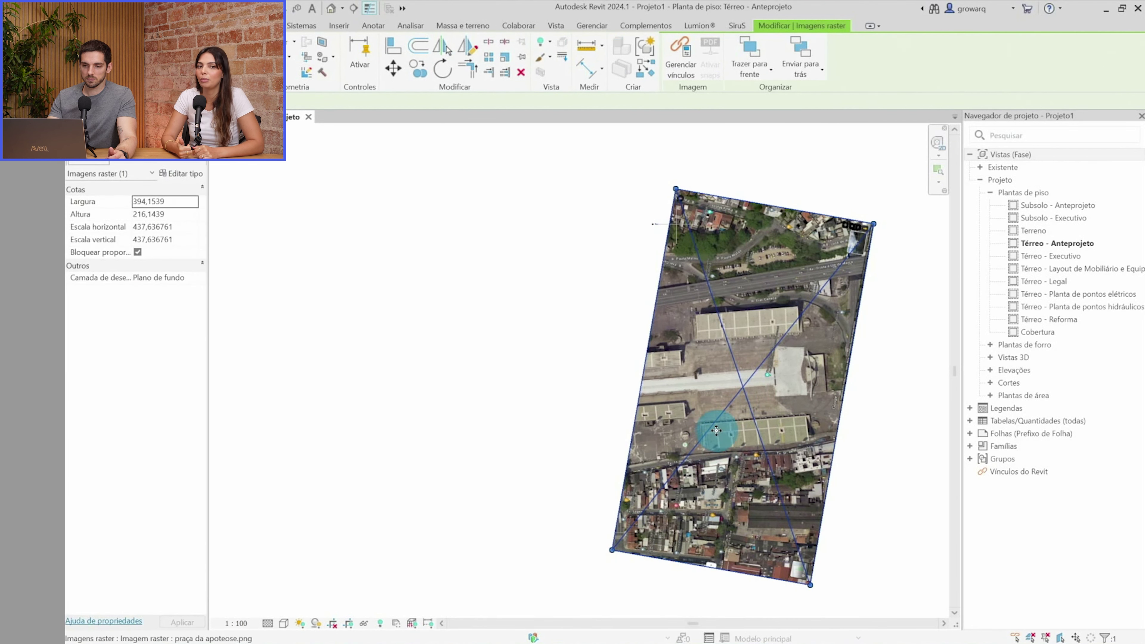
Nudge the aerial image up-left, then undo that move
{"action": "left_click_drag", "start_coordinate": [669, 375], "coordinate": [640, 348]}
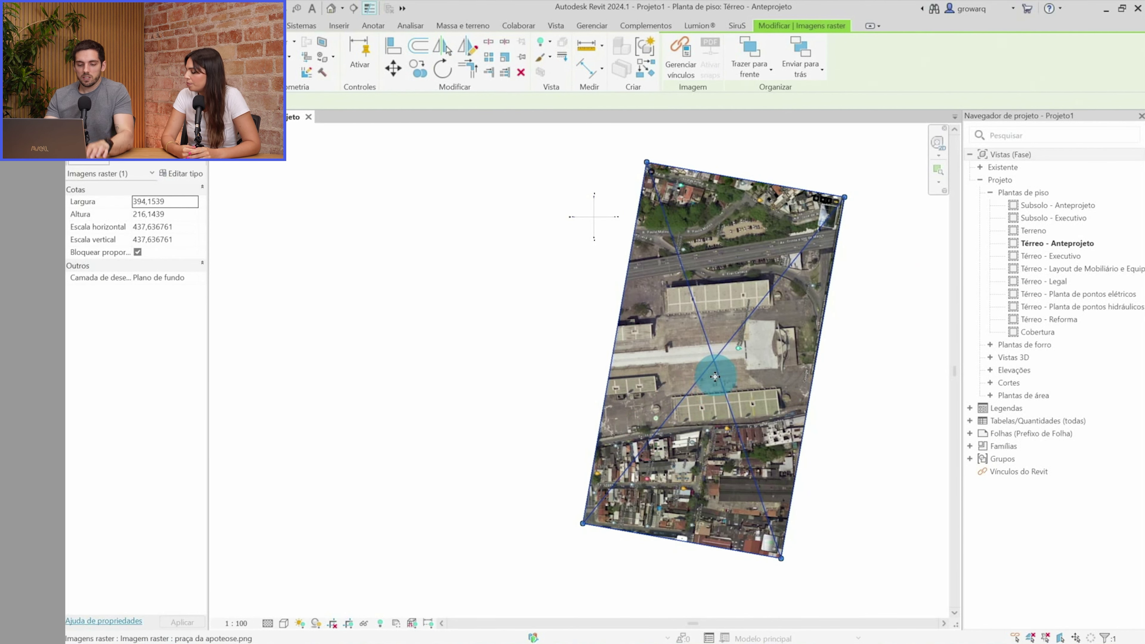
{"action": "key", "text": "ctrl+z"}
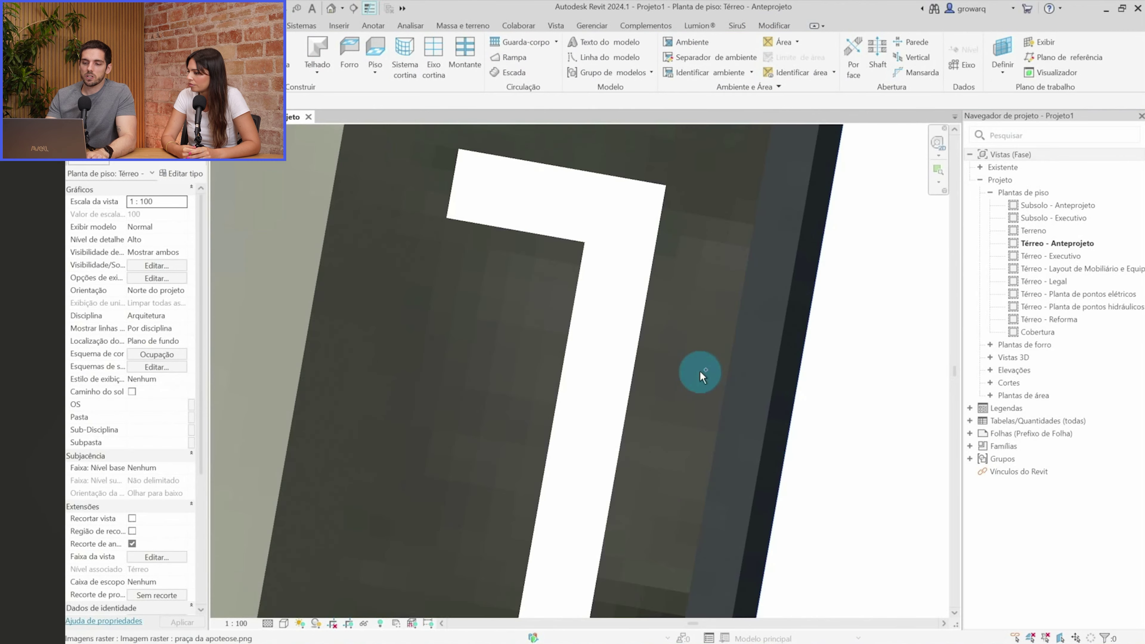
Rotate the aerial image about 71° along the avenue edge so the avenue runs nearly vertically
{"action": "scroll", "coordinate": [699, 390], "scroll_direction": "up", "scroll_amount": 2}
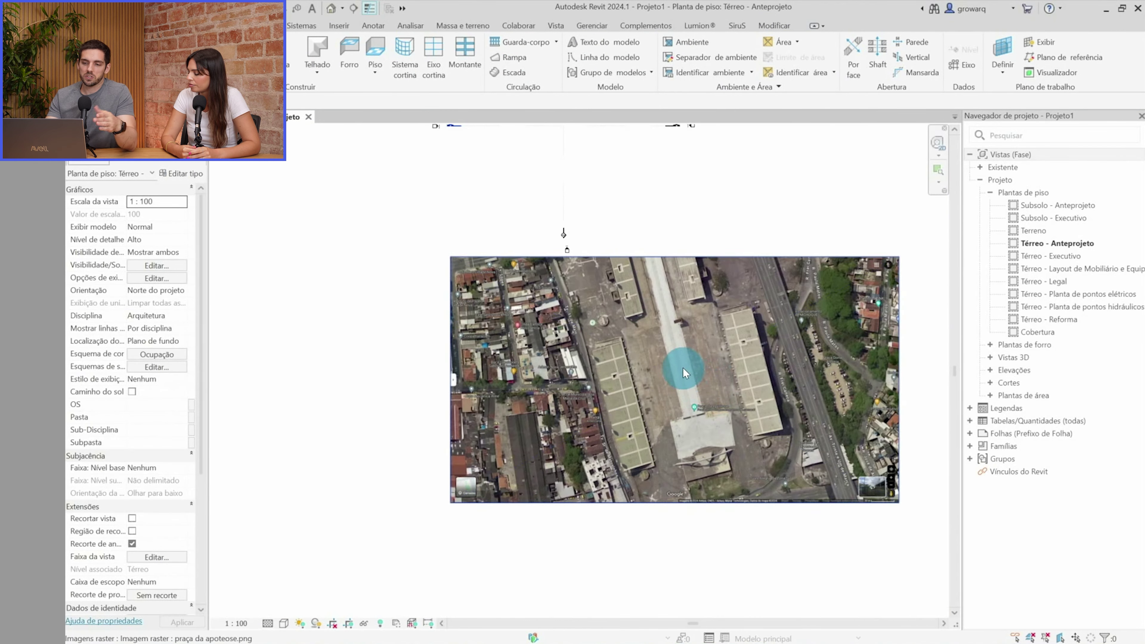
{"action": "left_click", "coordinate": [683, 368]}
{"action": "scroll", "coordinate": [654, 379], "scroll_direction": "up", "scroll_amount": 3}
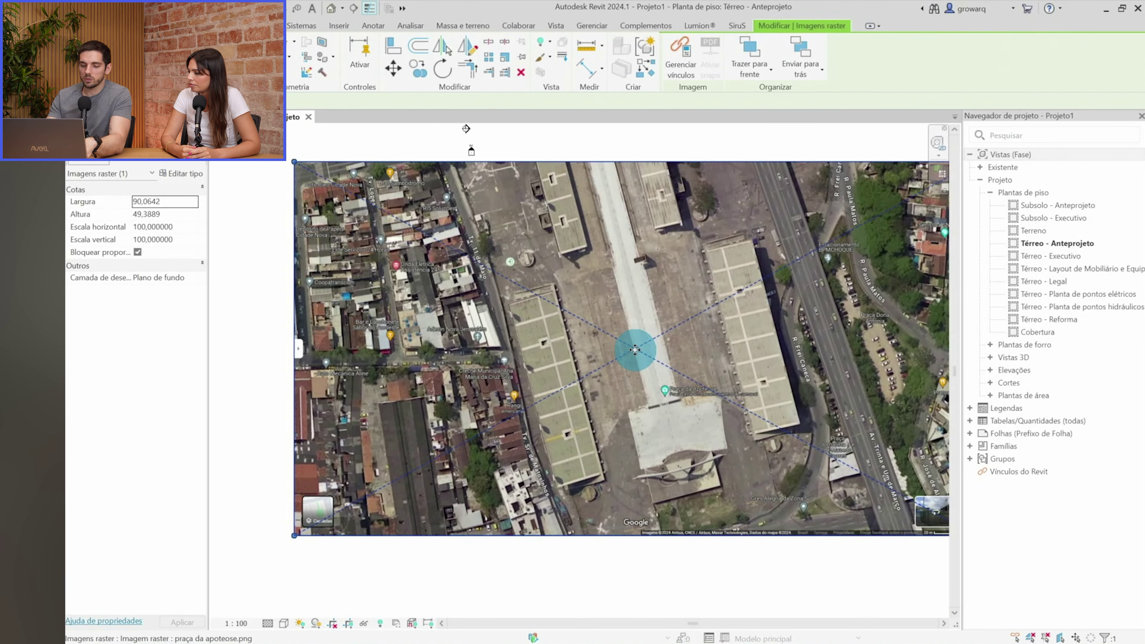
{"action": "key", "text": "r"}
{"action": "key", "text": "o"}
{"action": "scroll", "coordinate": [636, 343], "scroll_direction": "up", "scroll_amount": 3}
{"action": "scroll", "coordinate": [633, 343], "scroll_direction": "up", "scroll_amount": 3}
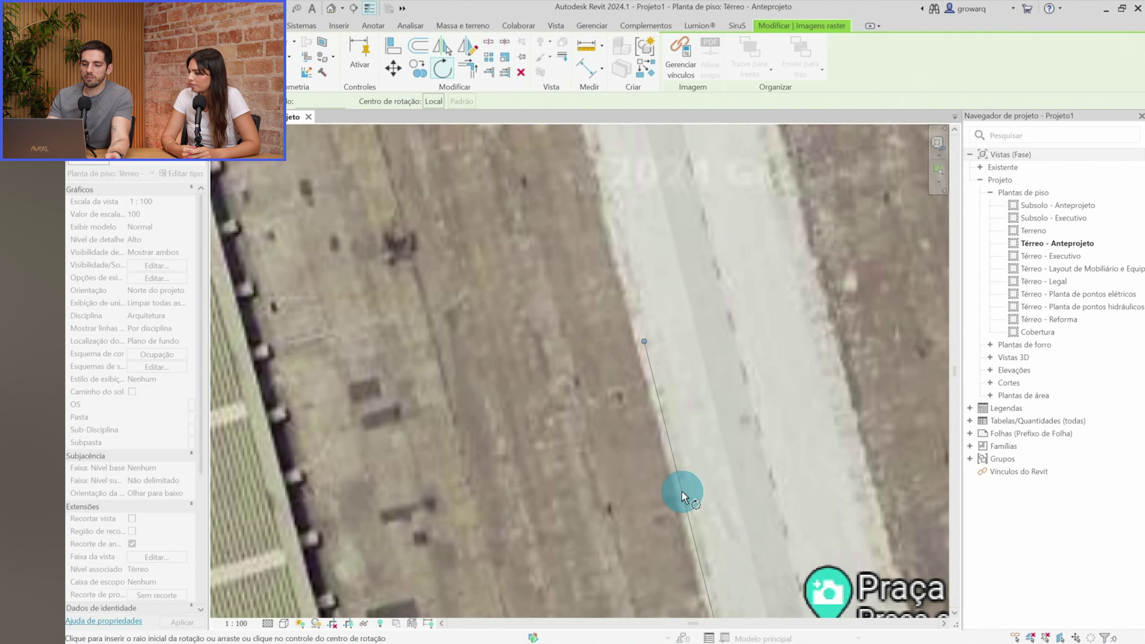
{"action": "left_click", "coordinate": [682, 493]}
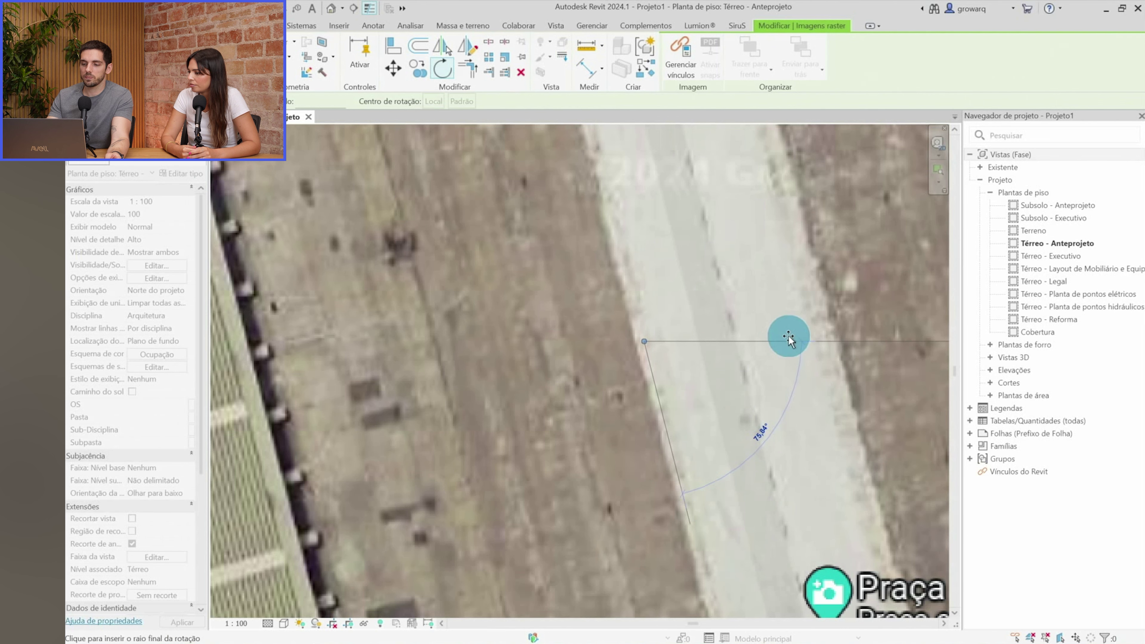
{"action": "left_click", "coordinate": [794, 344]}
{"action": "scroll", "coordinate": [478, 330], "scroll_direction": "down", "scroll_amount": 3}
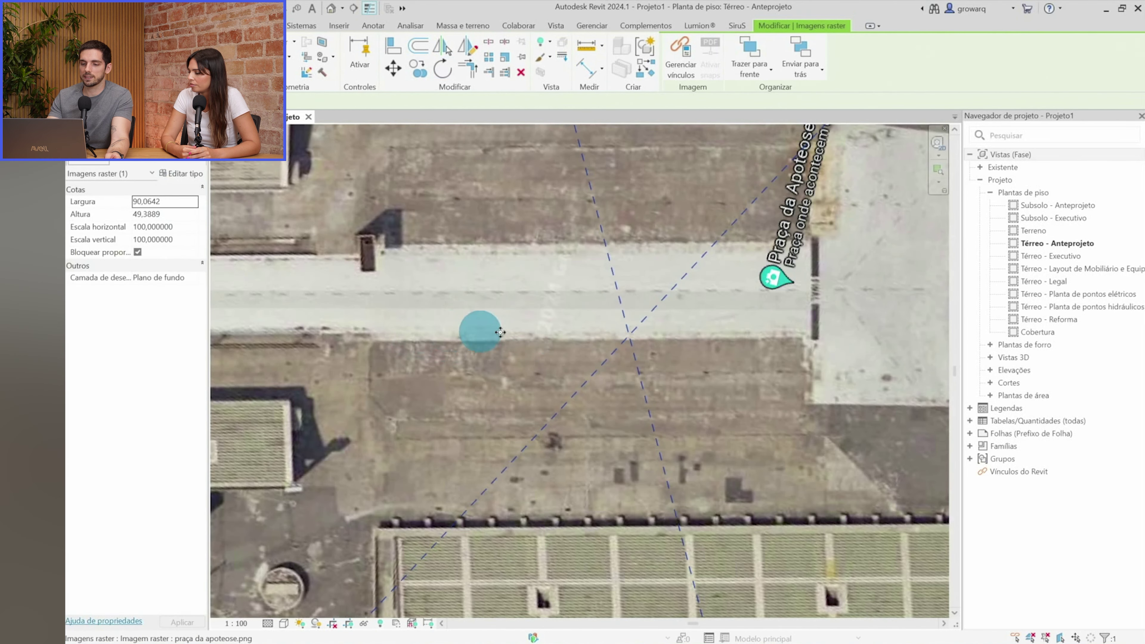
{"action": "scroll", "coordinate": [572, 337], "scroll_direction": "down", "scroll_amount": 1}
{"action": "scroll", "coordinate": [582, 327], "scroll_direction": "down", "scroll_amount": 1}
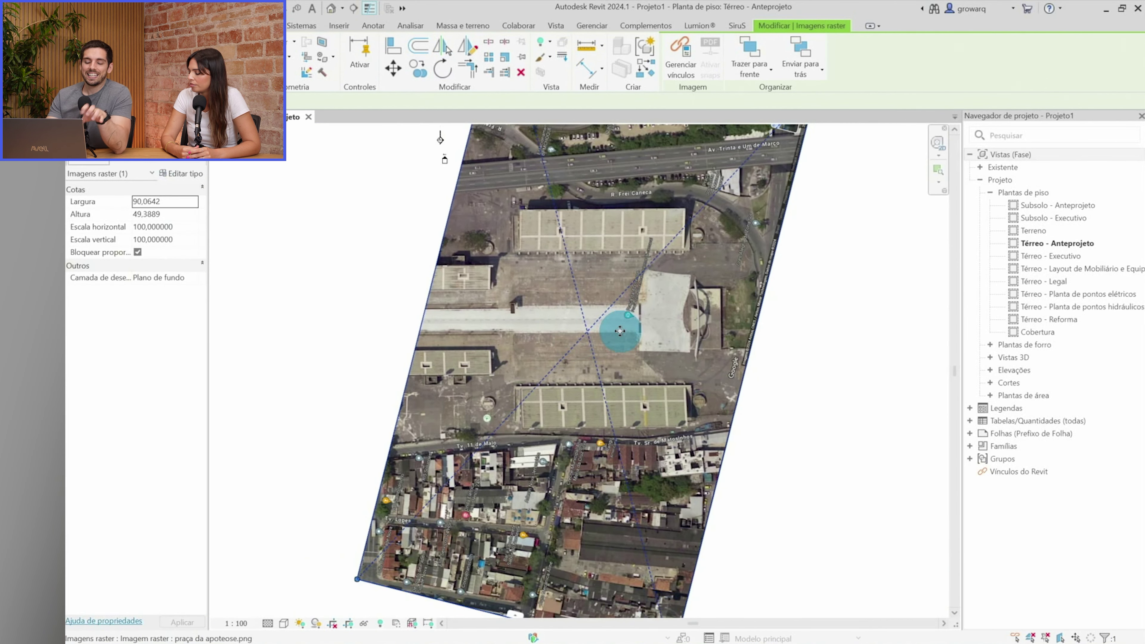
Bring the aerial image's top edge and 20 m scale bar into view
{"action": "middle_click_drag", "start_coordinate": [708, 321], "coordinate": [593, 440]}
{"action": "scroll", "coordinate": [665, 278], "scroll_direction": "down", "scroll_amount": 1}
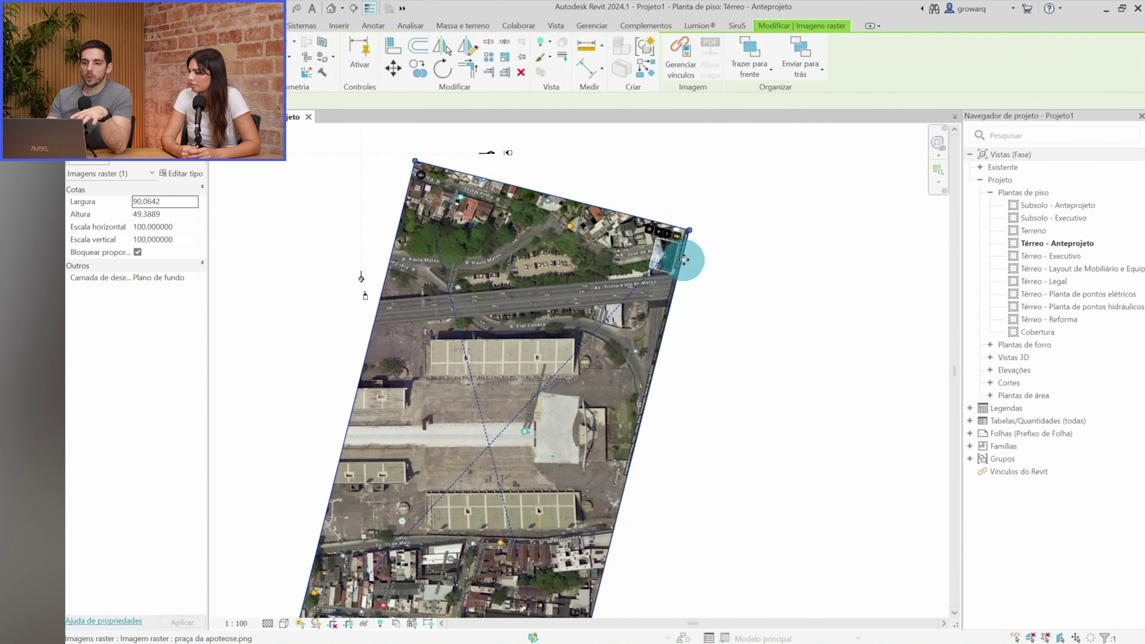
{"action": "scroll", "coordinate": [684, 260], "scroll_direction": "up", "scroll_amount": 2}
{"action": "scroll", "coordinate": [664, 218], "scroll_direction": "up", "scroll_amount": 2}
{"action": "scroll", "coordinate": [677, 333], "scroll_direction": "up", "scroll_amount": 1}
{"action": "scroll", "coordinate": [669, 338], "scroll_direction": "up", "scroll_amount": 2}
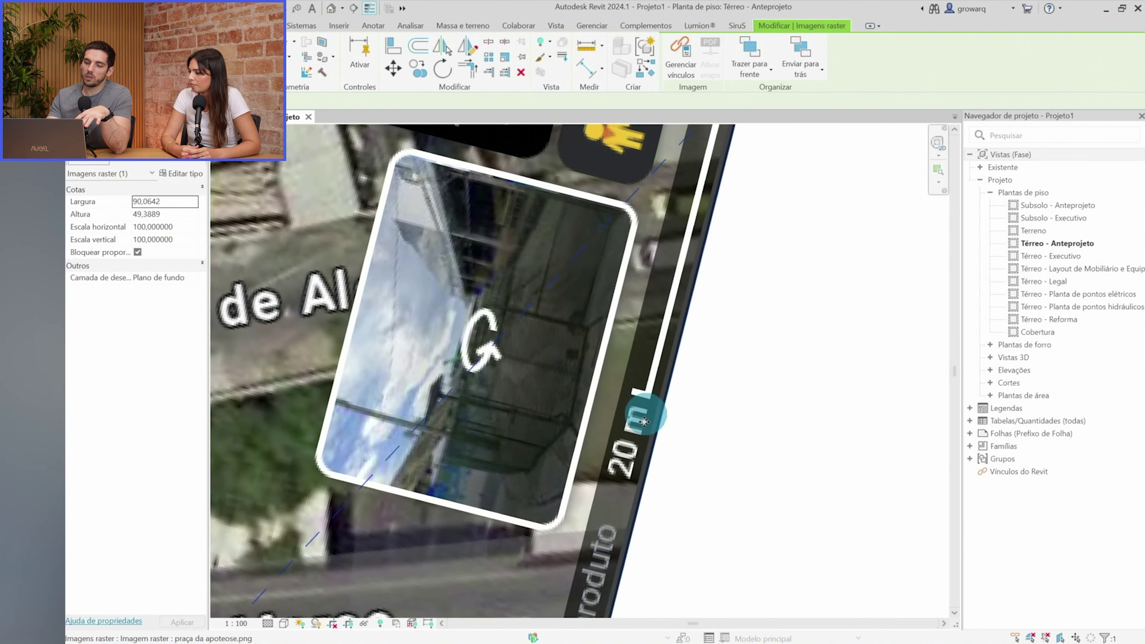
{"action": "scroll", "coordinate": [648, 404], "scroll_direction": "down", "scroll_amount": 1}
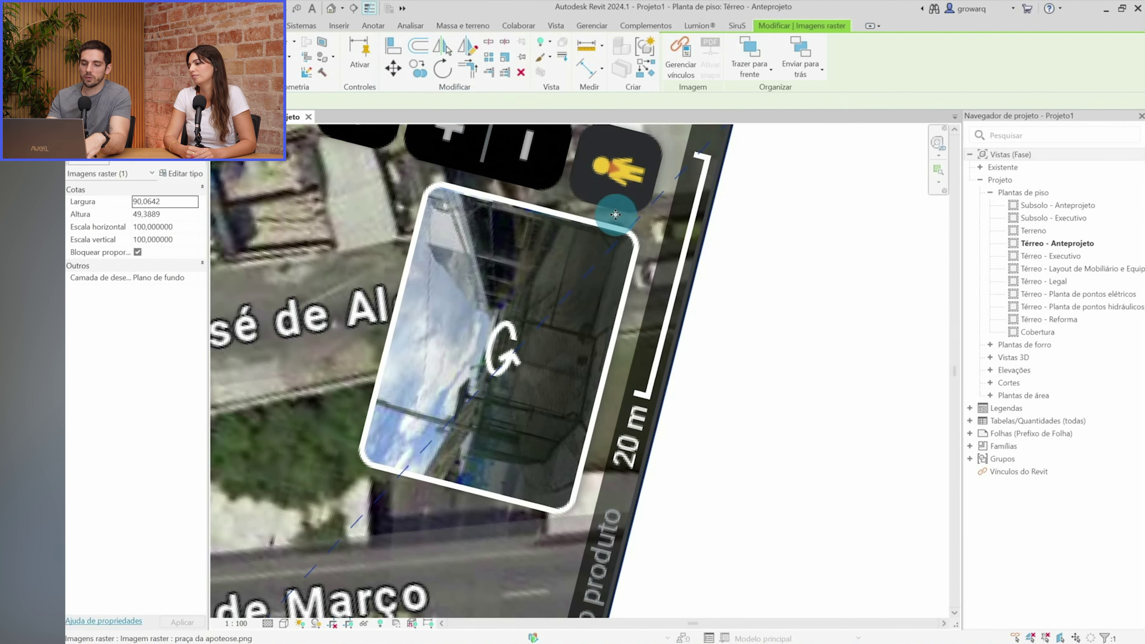
Scale the image from its 20 m scale bar to 393,2933 × 215,6720 (factor 436,681223)
{"action": "key", "text": "r"}
{"action": "key", "text": "e"}
{"action": "scroll", "coordinate": [649, 397], "scroll_direction": "up", "scroll_amount": 3}
{"action": "scroll", "coordinate": [633, 402], "scroll_direction": "up", "scroll_amount": 3}
{"action": "left_click", "coordinate": [631, 397]}
{"action": "scroll", "coordinate": [634, 397], "scroll_direction": "down", "scroll_amount": 3}
{"action": "scroll", "coordinate": [661, 238], "scroll_direction": "up", "scroll_amount": 3}
{"action": "scroll", "coordinate": [657, 265], "scroll_direction": "up", "scroll_amount": 2}
{"action": "left_click", "coordinate": [665, 266]}
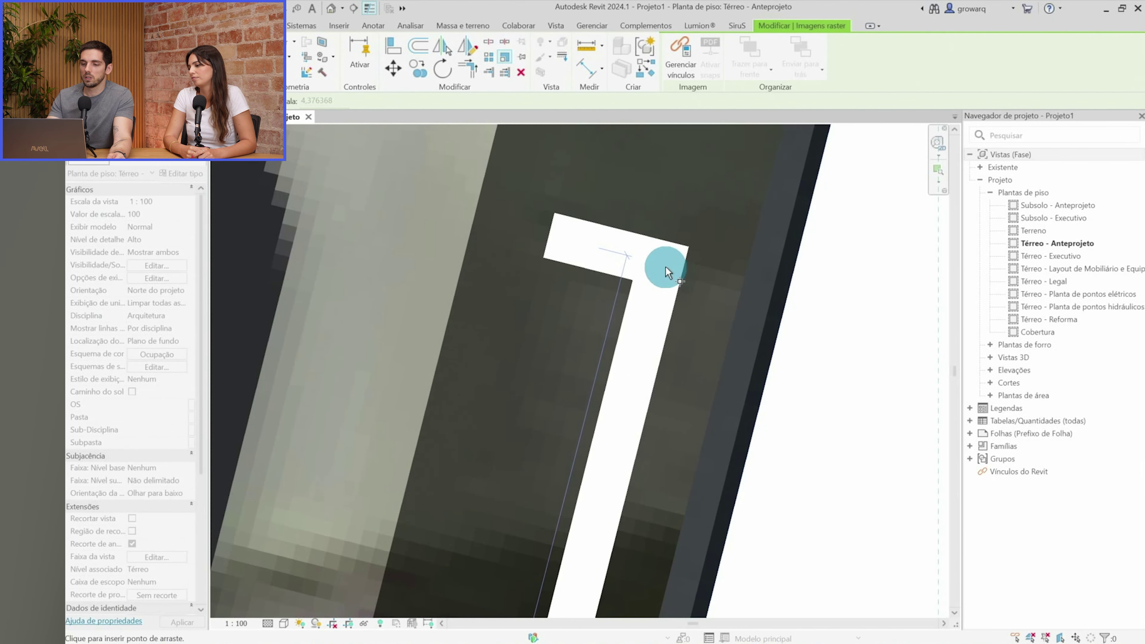
{"action": "left_click", "coordinate": [664, 268]}
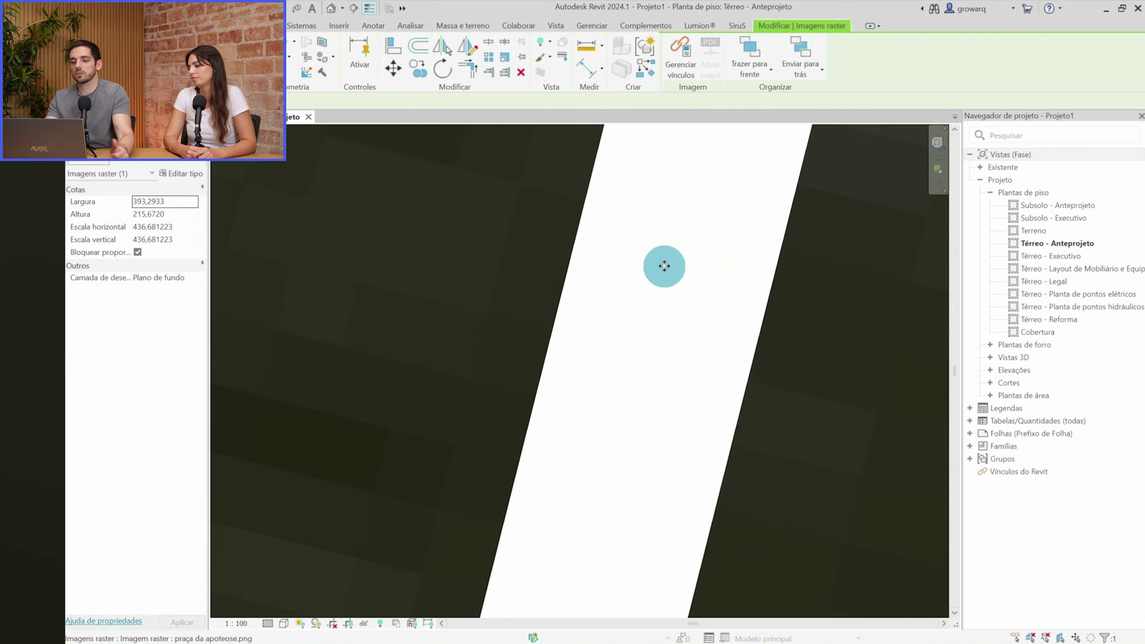
{"action": "scroll", "coordinate": [664, 271], "scroll_direction": "down", "scroll_amount": 2}
{"action": "scroll", "coordinate": [665, 271], "scroll_direction": "down", "scroll_amount": 2}
{"action": "scroll", "coordinate": [664, 271], "scroll_direction": "down", "scroll_amount": 3}
{"action": "scroll", "coordinate": [670, 263], "scroll_direction": "down", "scroll_amount": 2}
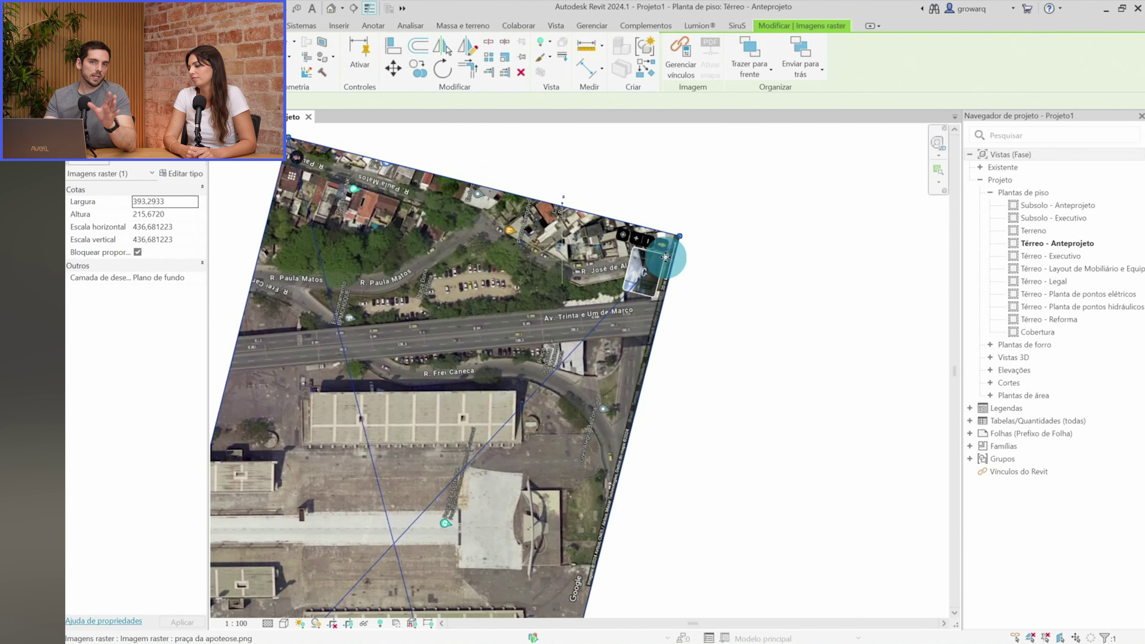
{"action": "scroll", "coordinate": [654, 235], "scroll_direction": "down", "scroll_amount": 2}
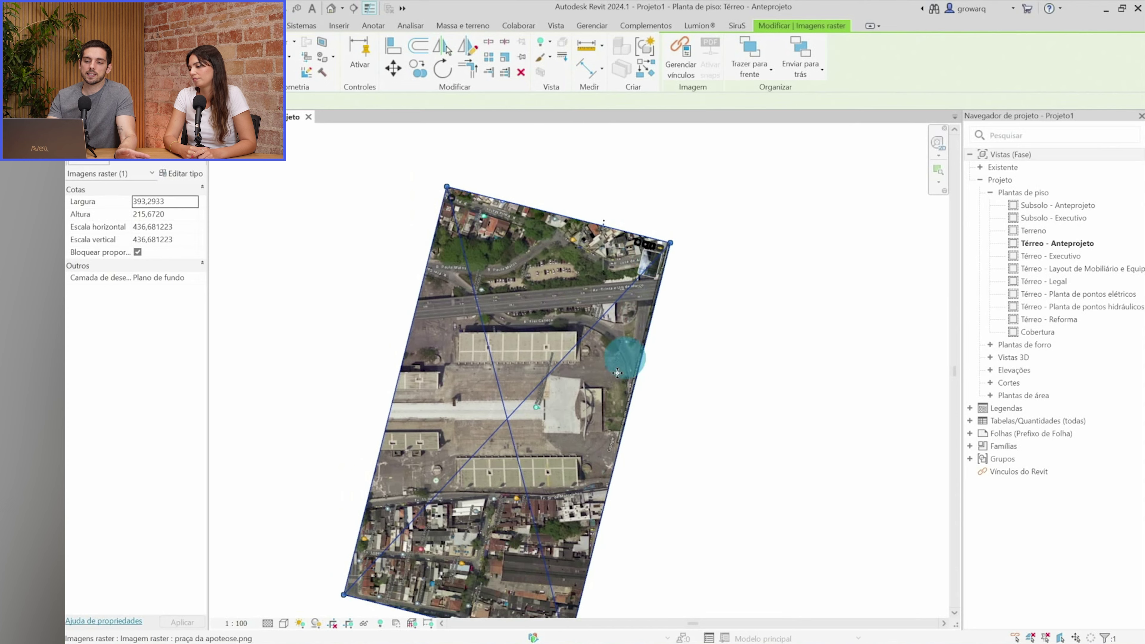
Drag the aerial image into place and nudge it left, up and left with the arrow keys
{"action": "mouse_move", "coordinate": [567, 352]}
{"action": "left_mouse_down"}
{"action": "mouse_move", "coordinate": [739, 374]}
{"action": "mouse_move", "coordinate": [614, 225]}
{"action": "left_mouse_up"}
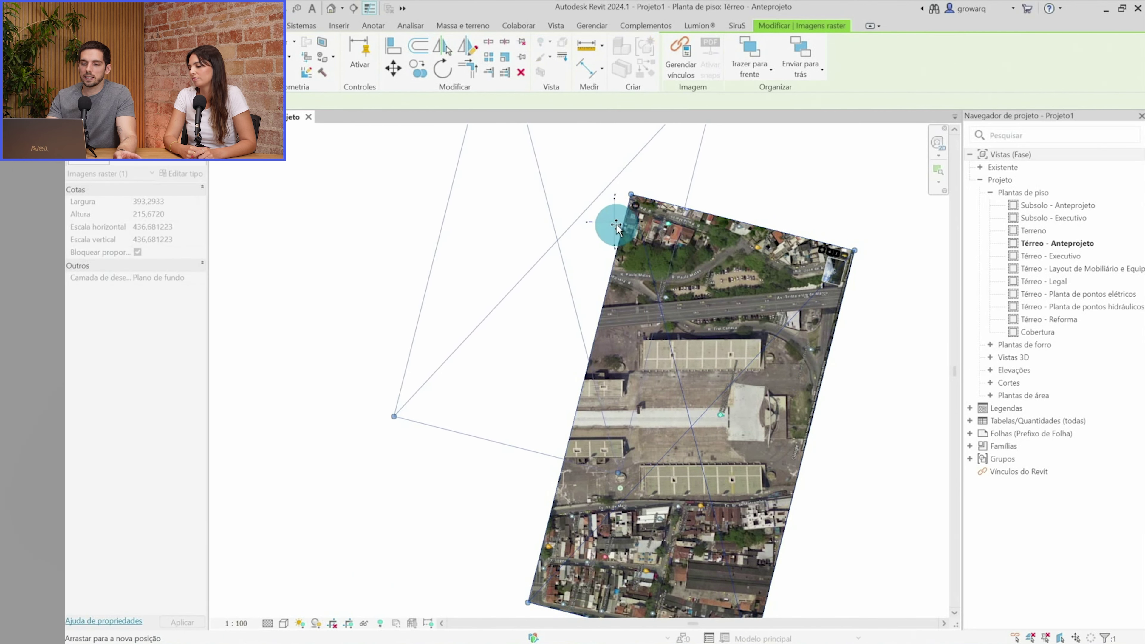
{"action": "scroll", "coordinate": [614, 225], "scroll_direction": "up", "scroll_amount": 5}
{"action": "scroll", "coordinate": [631, 225], "scroll_direction": "up", "scroll_amount": 3}
{"action": "scroll", "coordinate": [634, 235], "scroll_direction": "down", "scroll_amount": 1}
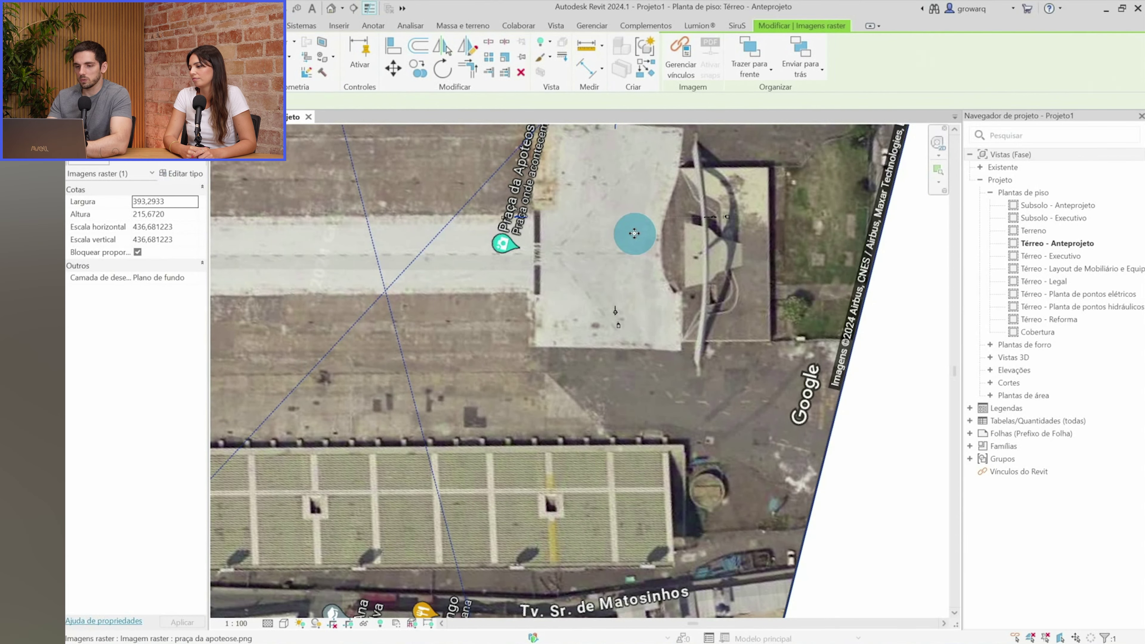
{"action": "key", "text": "Left"}
{"action": "key", "text": "Left"}
{"action": "key", "text": "Left"}
{"action": "key", "text": "Left"}
{"action": "scroll", "coordinate": [721, 228], "scroll_direction": "up", "scroll_amount": 2}
{"action": "scroll", "coordinate": [717, 233], "scroll_direction": "up", "scroll_amount": 2}
{"action": "key", "text": "Up"}
{"action": "key", "text": "Up"}
{"action": "key", "text": "Up"}
{"action": "scroll", "coordinate": [717, 233], "scroll_direction": "down", "scroll_amount": 2}
{"action": "scroll", "coordinate": [674, 265], "scroll_direction": "down", "scroll_amount": 2}
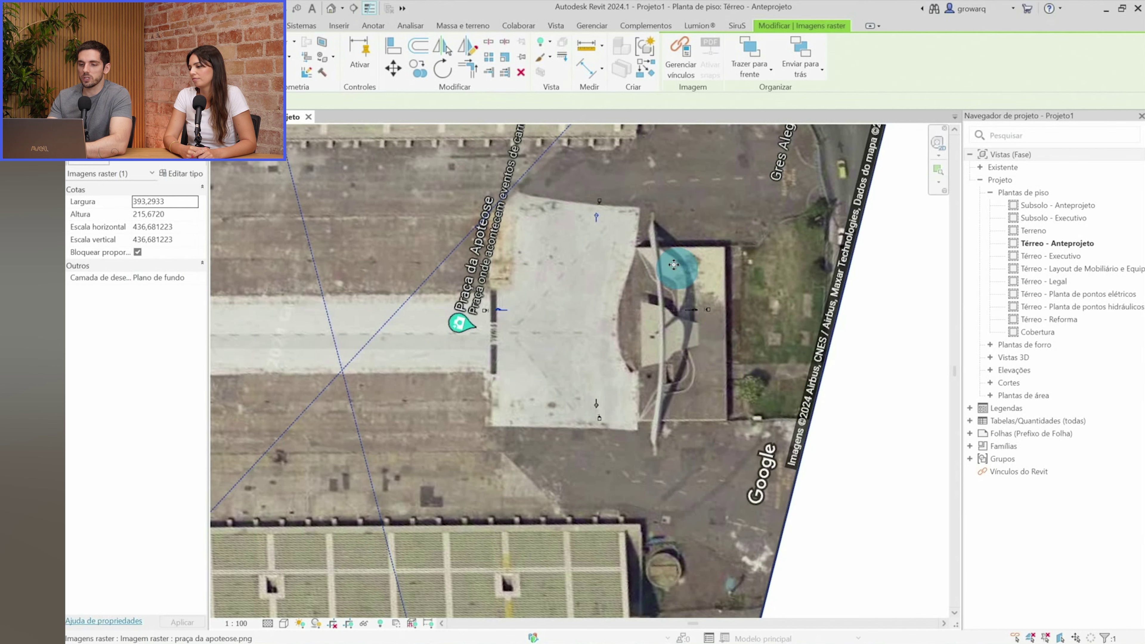
{"action": "key", "text": "Left"}
{"action": "key", "text": "Left"}
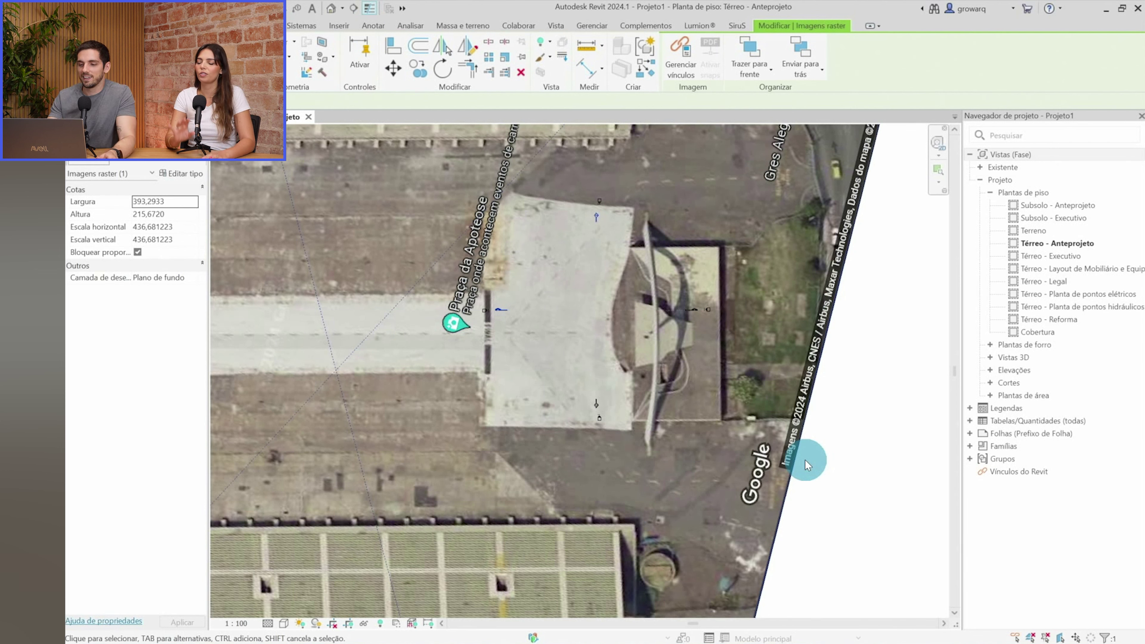
{"action": "left_click", "coordinate": [839, 473]}
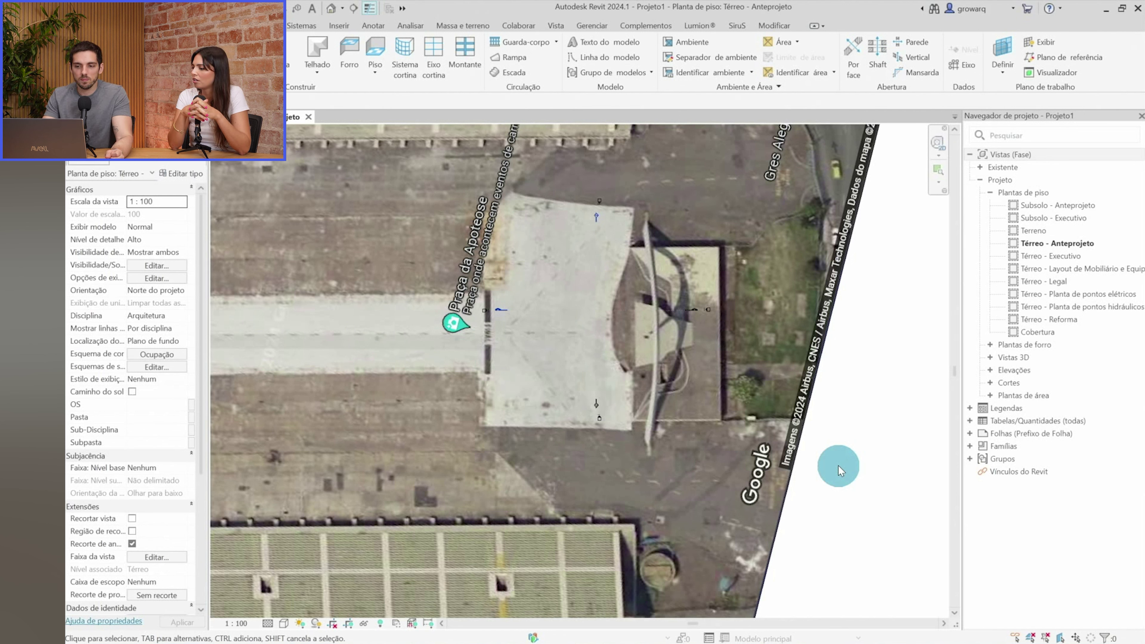
Shift the image up-left so the arch sits between the four elevation markers
{"action": "scroll", "coordinate": [825, 453], "scroll_direction": "down", "scroll_amount": 1}
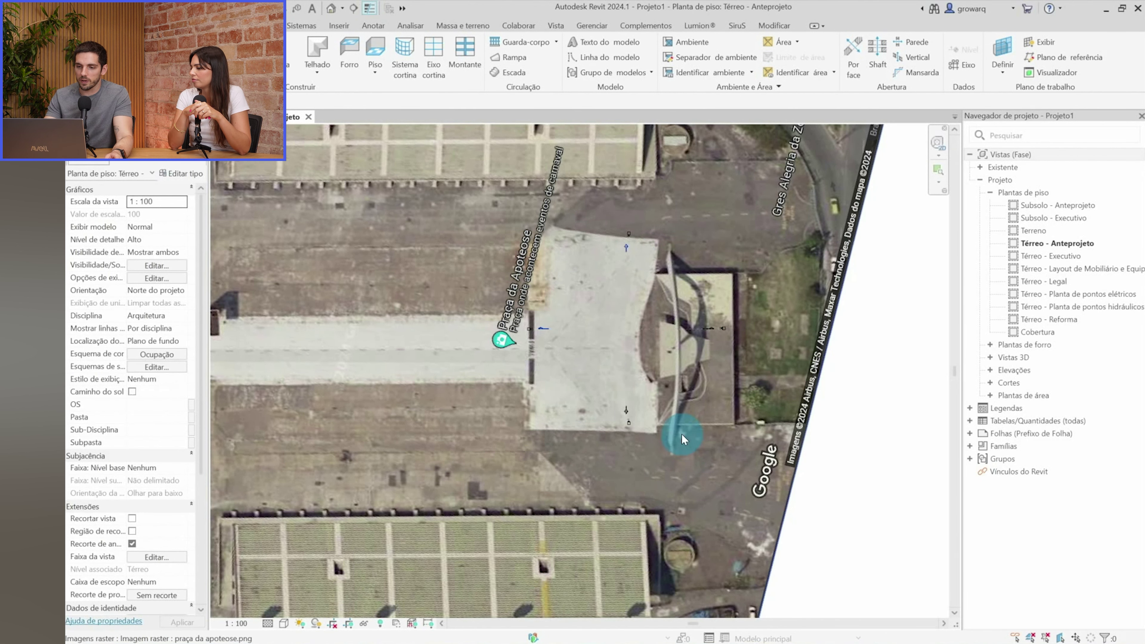
{"action": "scroll", "coordinate": [683, 431], "scroll_direction": "up", "scroll_amount": 2}
{"action": "left_click", "coordinate": [667, 261]}
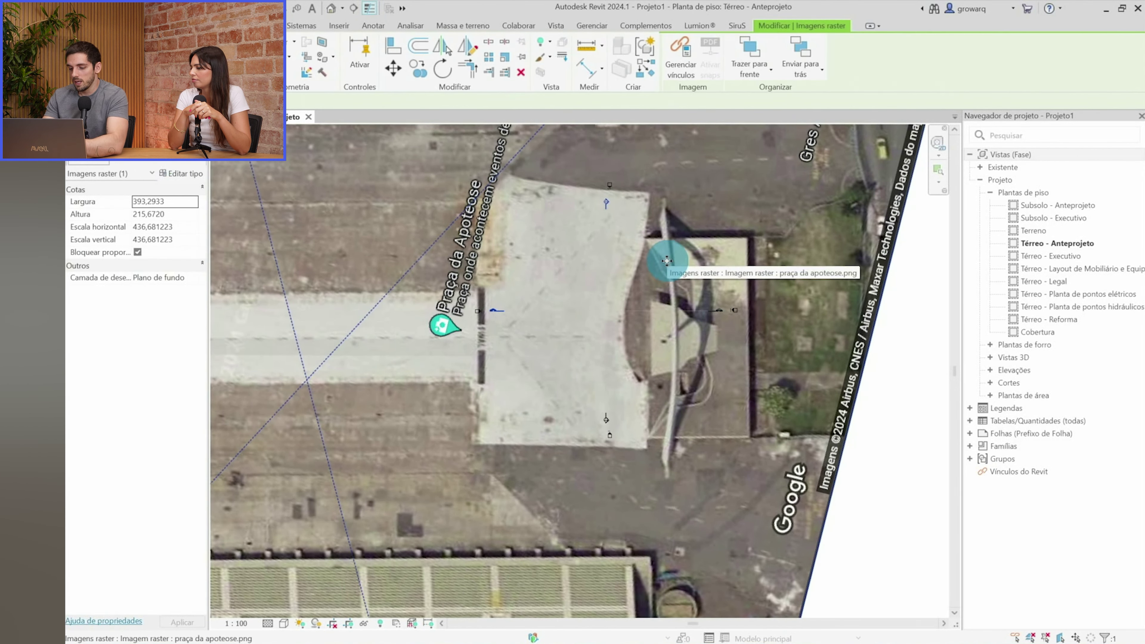
{"action": "left_click_drag", "start_coordinate": [671, 261], "coordinate": [665, 238]}
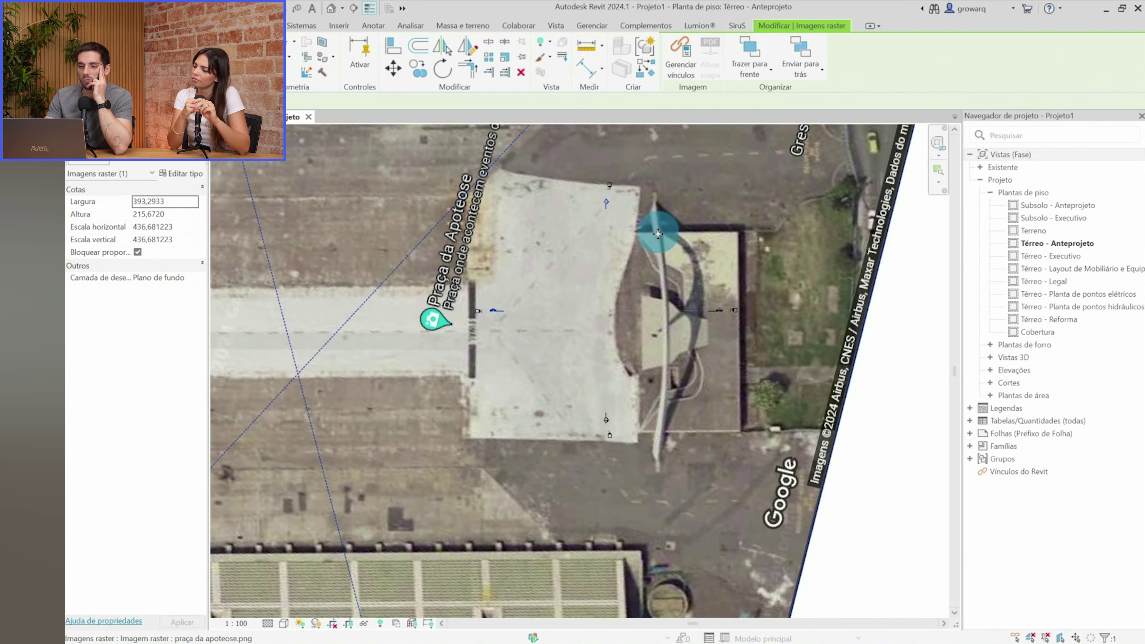
{"action": "left_click", "coordinate": [890, 513]}
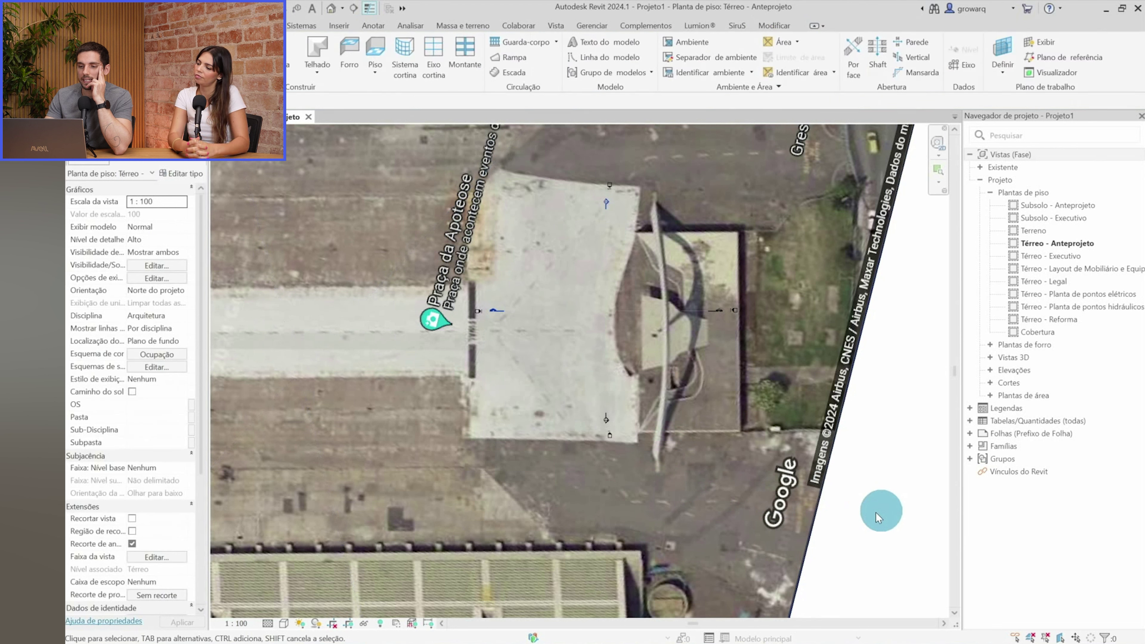
{"action": "left_click", "coordinate": [462, 26]}
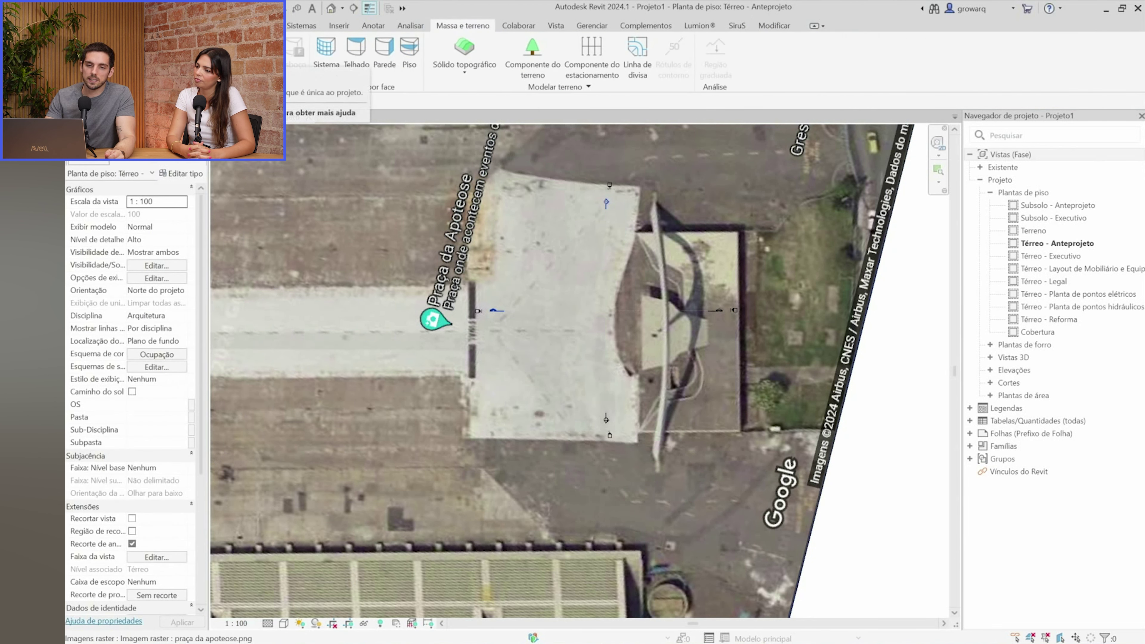
Create a new in-place mass named Arco and open it for editing over the aerial image
{"action": "left_click", "coordinate": [253, 50]}
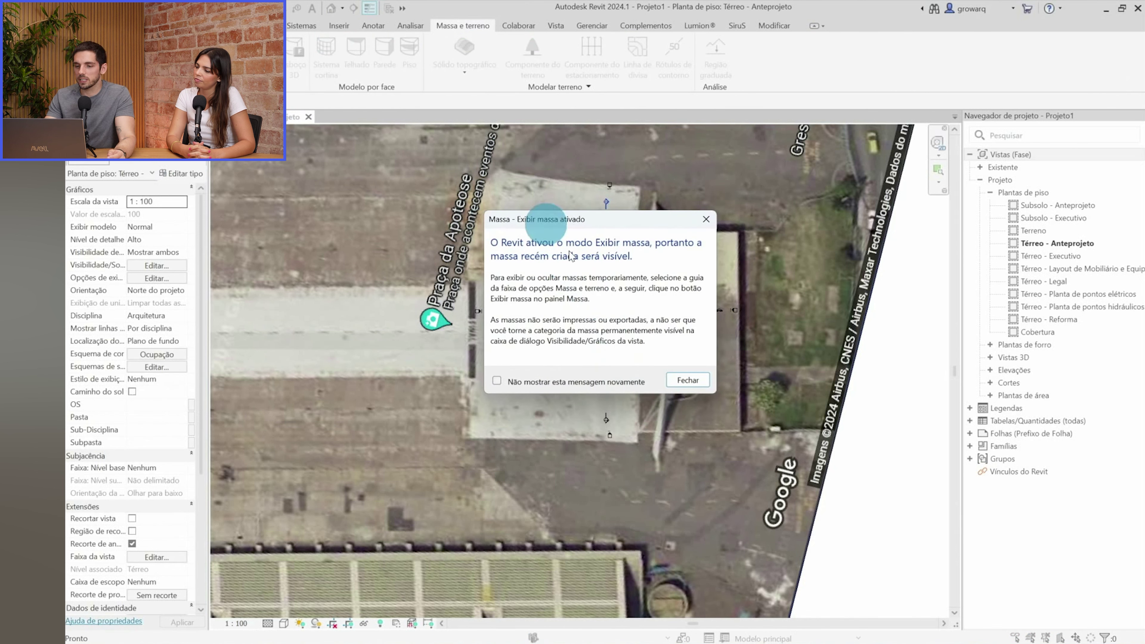
{"action": "left_click", "coordinate": [689, 380]}
{"action": "type", "text": "Arco"}
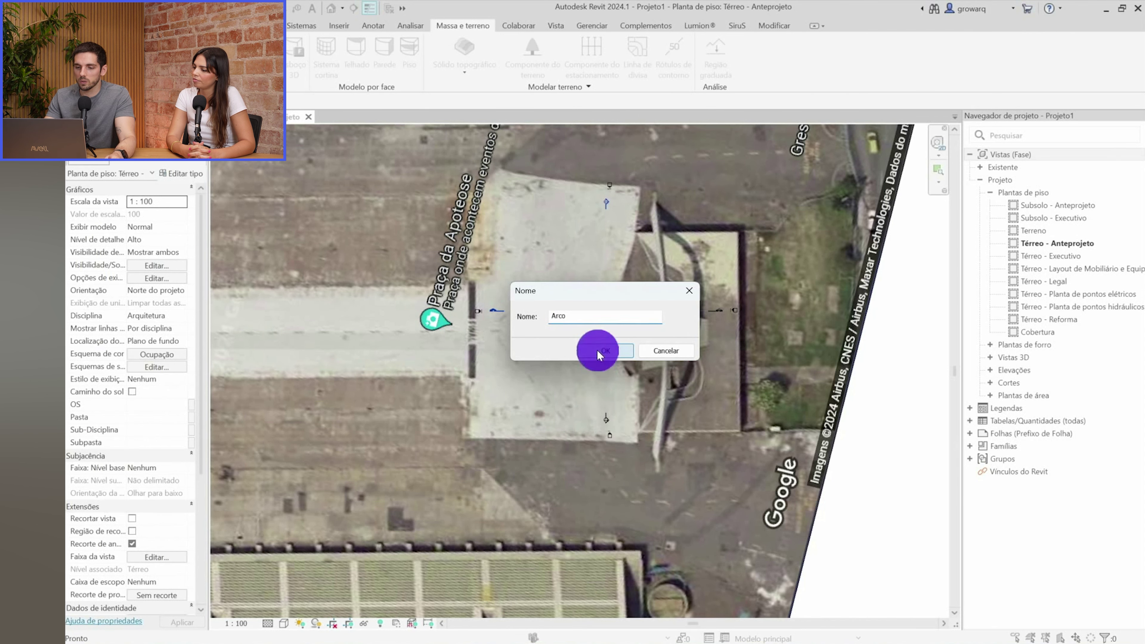
{"action": "left_click", "coordinate": [599, 348]}
{"action": "scroll", "coordinate": [599, 349], "scroll_direction": "down", "scroll_amount": 1}
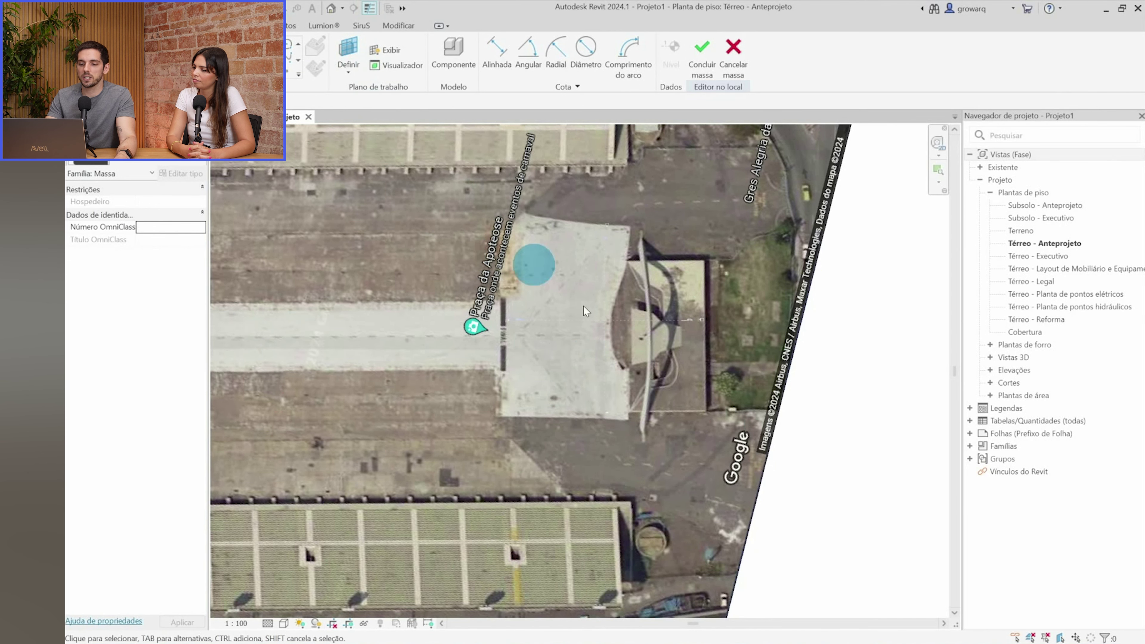
{"action": "scroll", "coordinate": [656, 275], "scroll_direction": "up", "scroll_amount": 2}
Draw a trial reference line above the arch, then select and discard it
{"action": "left_click", "coordinate": [851, 271]}
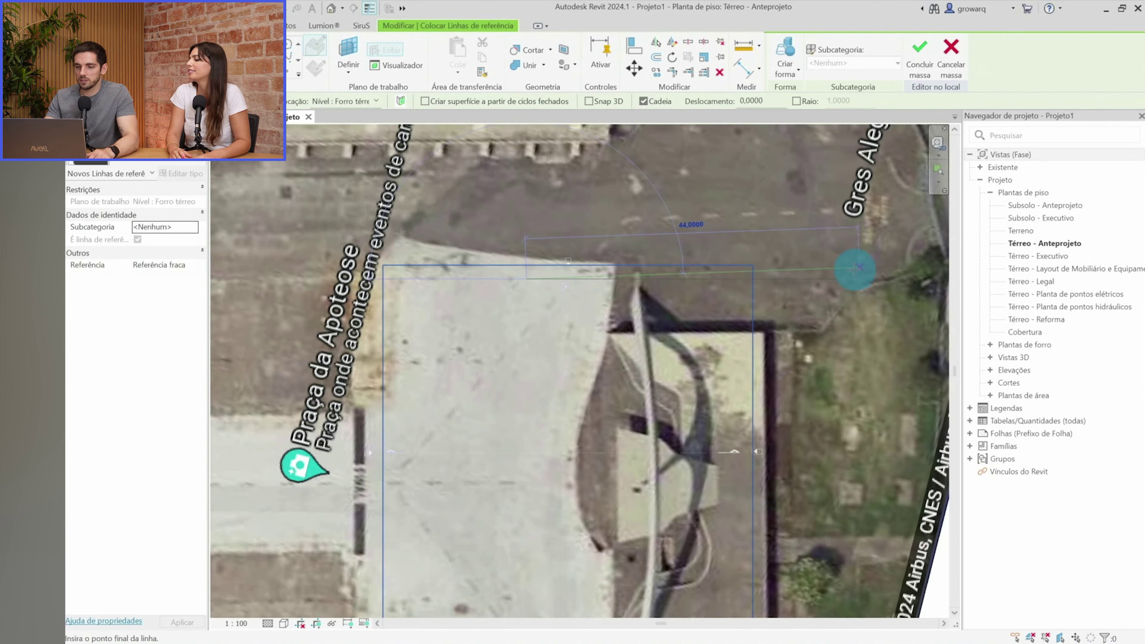
{"action": "left_click", "coordinate": [853, 273]}
{"action": "key", "text": "Escape"}
{"action": "key", "text": "Escape"}
{"action": "left_click", "coordinate": [669, 284]}
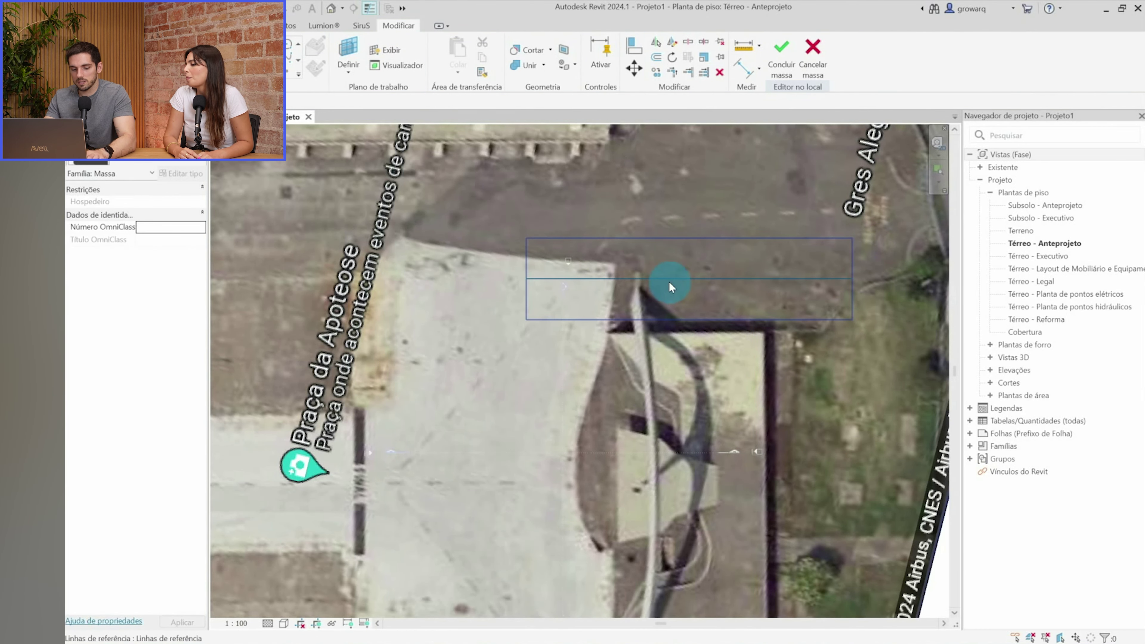
{"action": "middle_click_drag", "start_coordinate": [669, 284], "coordinate": [660, 205]}
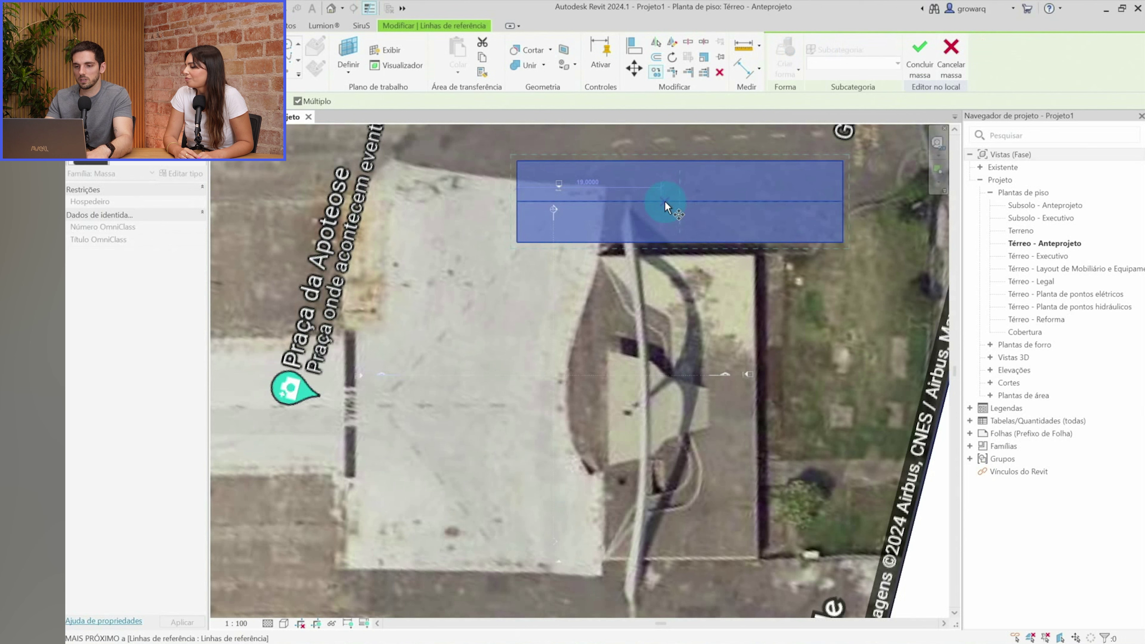
{"action": "key", "text": "Escape"}
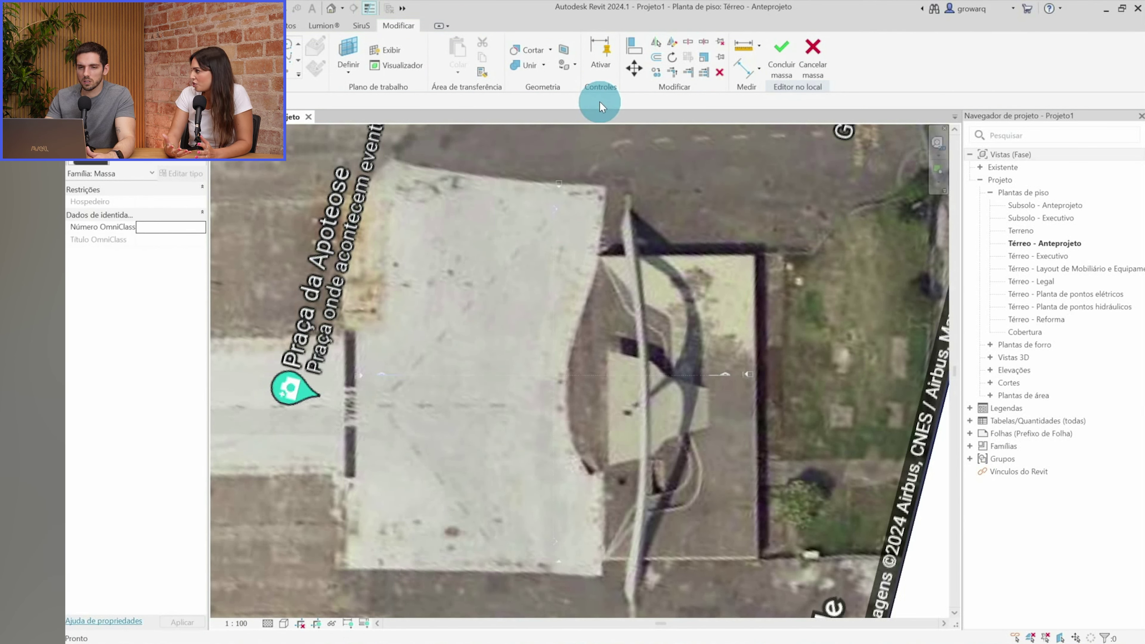
Draw a horizontal reference line, 41 long, across the top of the arch
{"action": "left_click", "coordinate": [50, 26]}
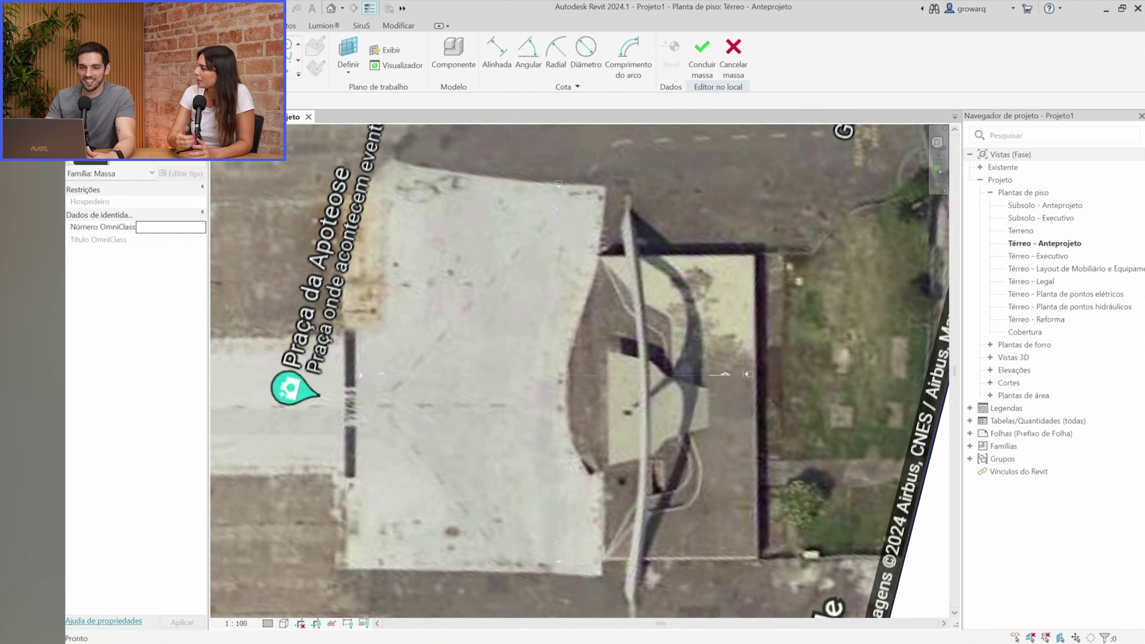
{"action": "left_click", "coordinate": [289, 44]}
{"action": "middle_click_drag", "start_coordinate": [472, 203], "coordinate": [481, 280]}
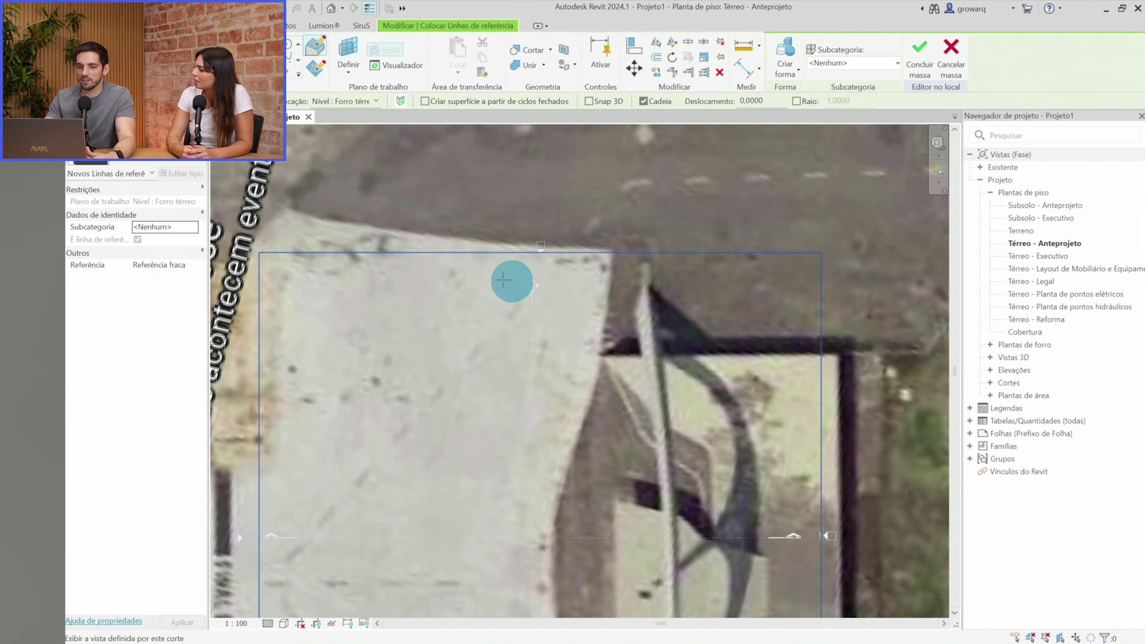
{"action": "left_click", "coordinate": [477, 269]}
{"action": "scroll", "coordinate": [849, 259], "scroll_direction": "up", "scroll_amount": 2}
{"action": "left_click", "coordinate": [825, 278]}
{"action": "key", "text": "Escape"}
{"action": "key", "text": "Escape"}
Copy the top reference line down to the bottom of the arch
{"action": "left_click", "coordinate": [602, 281]}
{"action": "key", "text": "c"}
{"action": "key", "text": "o"}
{"action": "left_click", "coordinate": [522, 277]}
{"action": "scroll", "coordinate": [523, 277], "scroll_direction": "down", "scroll_amount": 4}
{"action": "scroll", "coordinate": [502, 296], "scroll_direction": "up", "scroll_amount": 1}
{"action": "scroll", "coordinate": [502, 294], "scroll_direction": "up", "scroll_amount": 2}
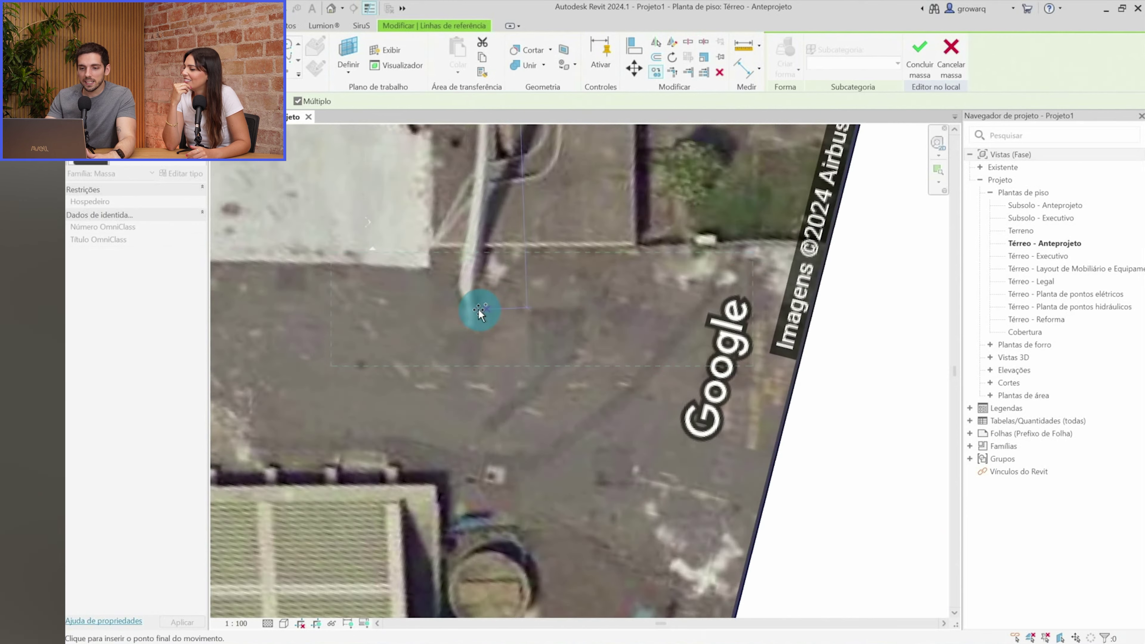
{"action": "left_click", "coordinate": [471, 300]}
{"action": "scroll", "coordinate": [598, 389], "scroll_direction": "down", "scroll_amount": 3}
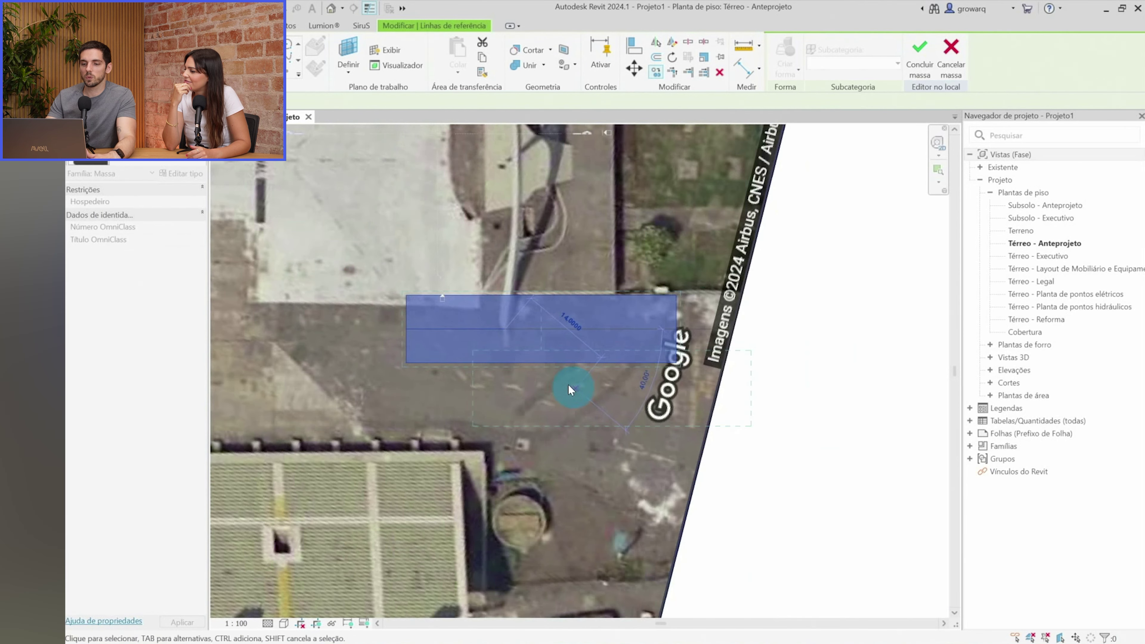
{"action": "key", "text": "Escape"}
Copy the bottom reference line up to the arch's middle
{"action": "left_click", "coordinate": [548, 411]}
{"action": "middle_click_drag", "start_coordinate": [548, 411], "coordinate": [551, 469]}
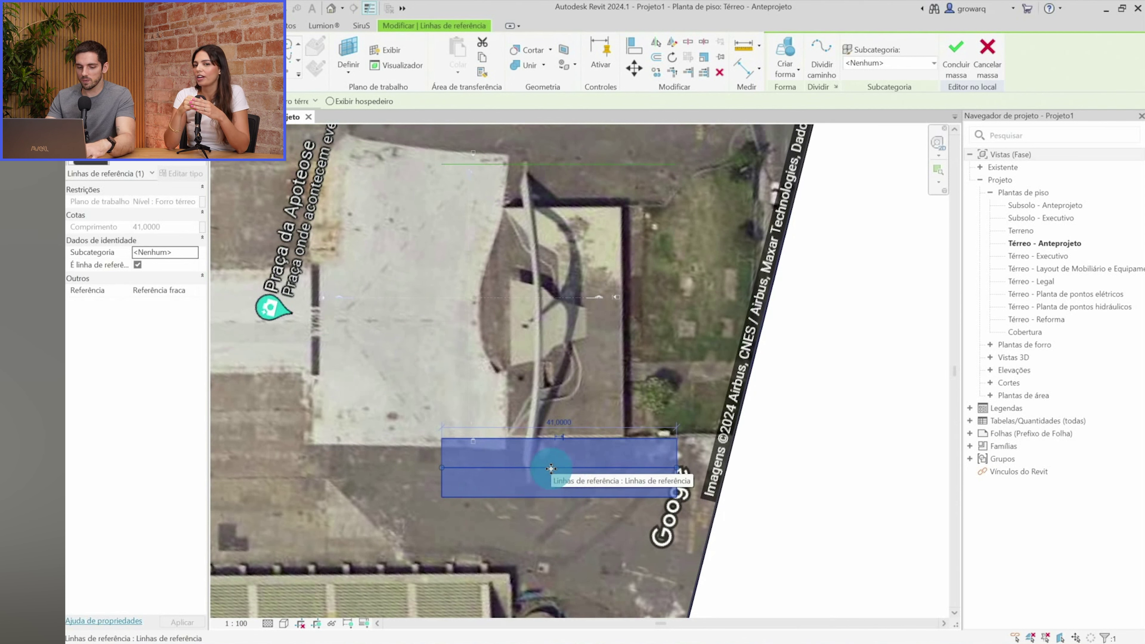
{"action": "key", "text": "c"}
{"action": "key", "text": "o"}
{"action": "left_click", "coordinate": [534, 468]}
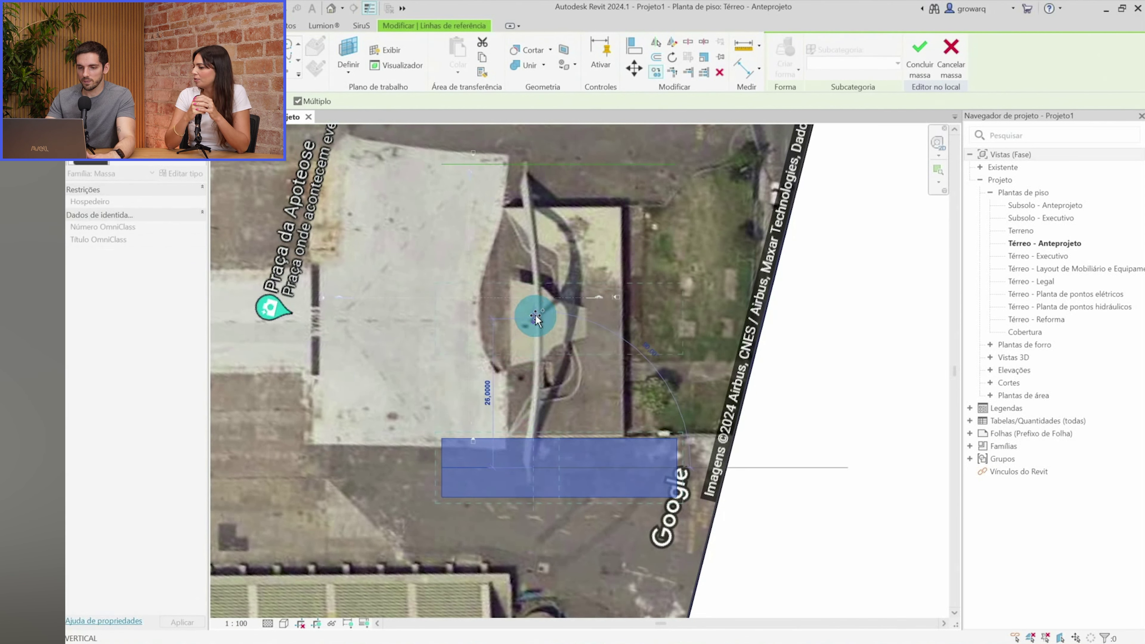
{"action": "left_click", "coordinate": [538, 318]}
{"action": "key", "text": "Escape"}
{"action": "key", "text": "Escape"}
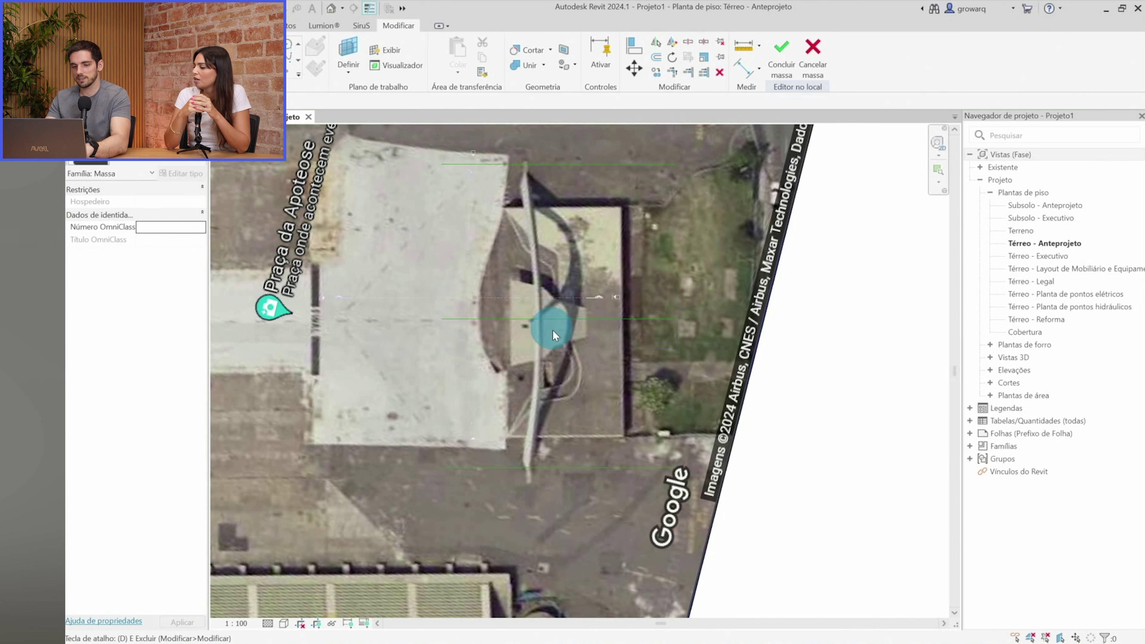
Start a dimension between the bottom and top reference lines, then abandon it
{"action": "key", "text": "d"}
{"action": "key", "text": "i"}
{"action": "left_click", "coordinate": [562, 468]}
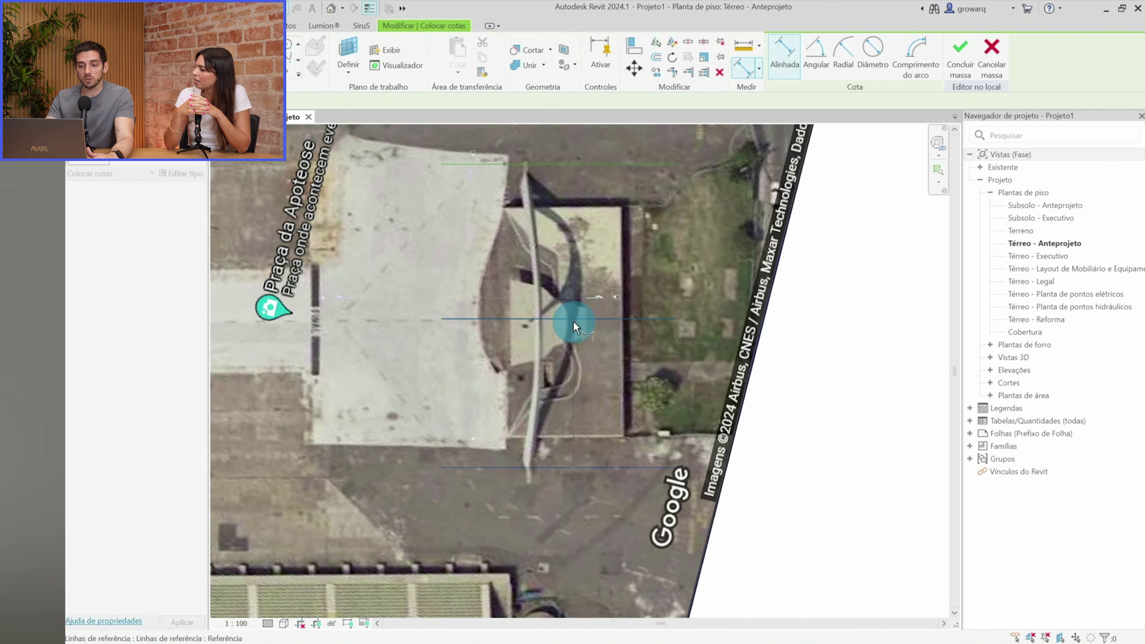
{"action": "left_click", "coordinate": [575, 209]}
{"action": "scroll", "coordinate": [692, 363], "scroll_direction": "up", "scroll_amount": 3}
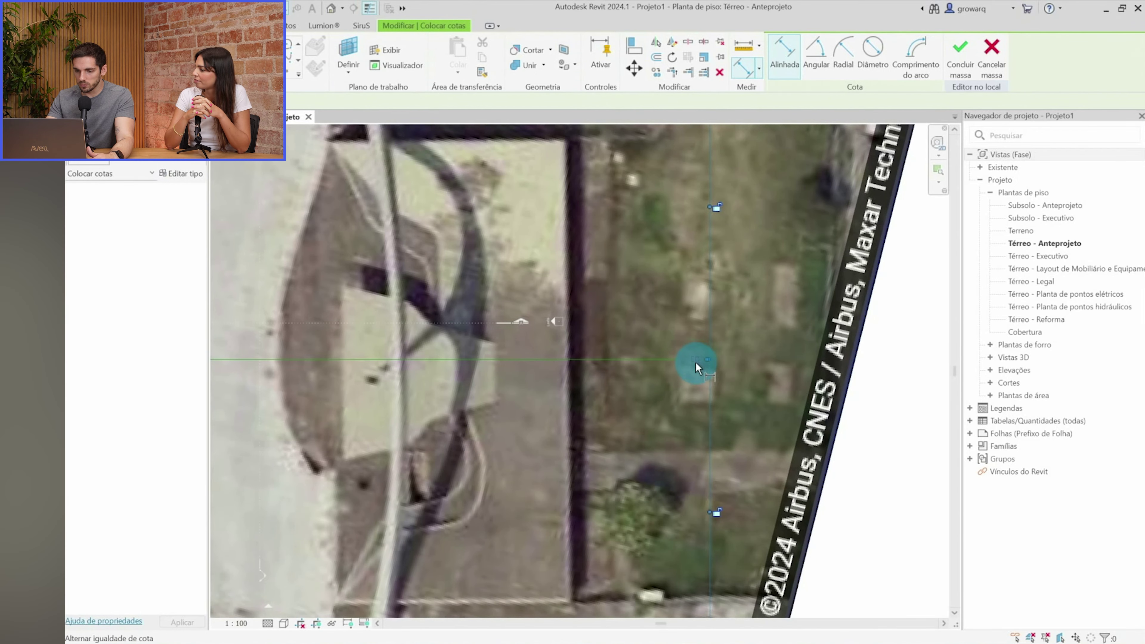
{"action": "scroll", "coordinate": [541, 425], "scroll_direction": "down", "scroll_amount": 3}
{"action": "key", "text": "Escape"}
{"action": "key", "text": "Escape"}
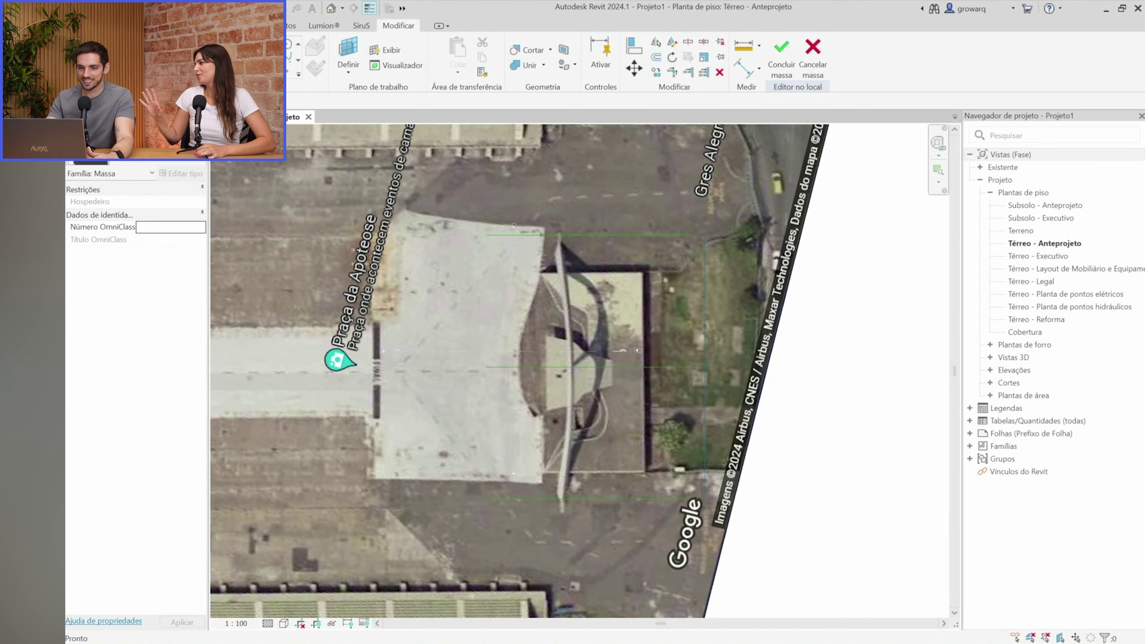
Draw a vertical reference line, 53 long, along the arch's spine
{"action": "key", "text": "r"}
{"action": "key", "text": "l"}
{"action": "scroll", "coordinate": [549, 256], "scroll_direction": "up", "scroll_amount": 2}
{"action": "scroll", "coordinate": [549, 238], "scroll_direction": "up", "scroll_amount": 2}
{"action": "scroll", "coordinate": [541, 230], "scroll_direction": "up", "scroll_amount": 2}
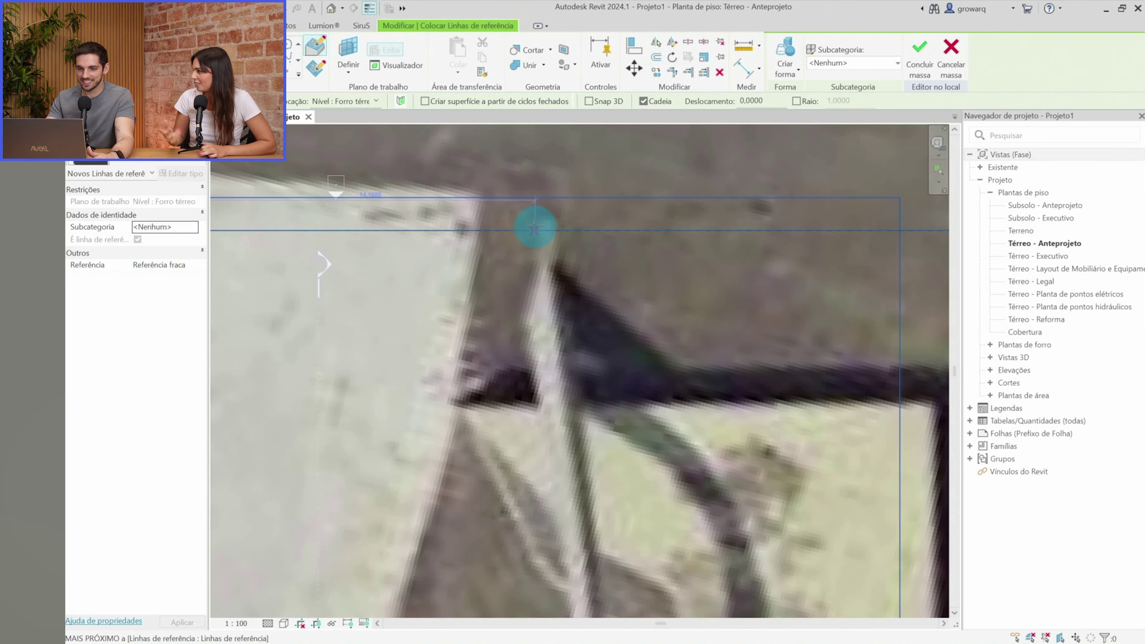
{"action": "scroll", "coordinate": [536, 379], "scroll_direction": "down", "scroll_amount": 2}
{"action": "scroll", "coordinate": [529, 378], "scroll_direction": "down", "scroll_amount": 2}
{"action": "scroll", "coordinate": [524, 370], "scroll_direction": "down", "scroll_amount": 2}
{"action": "scroll", "coordinate": [492, 363], "scroll_direction": "up", "scroll_amount": 2}
{"action": "left_click", "coordinate": [494, 517]}
{"action": "key", "text": "Escape"}
{"action": "key", "text": "Escape"}
Select the vertical reference line and begin a copy, then cancel that attempt
{"action": "left_click", "coordinate": [493, 486]}
{"action": "scroll", "coordinate": [496, 490], "scroll_direction": "up", "scroll_amount": 2}
{"action": "scroll", "coordinate": [496, 490], "scroll_direction": "down", "scroll_amount": 1}
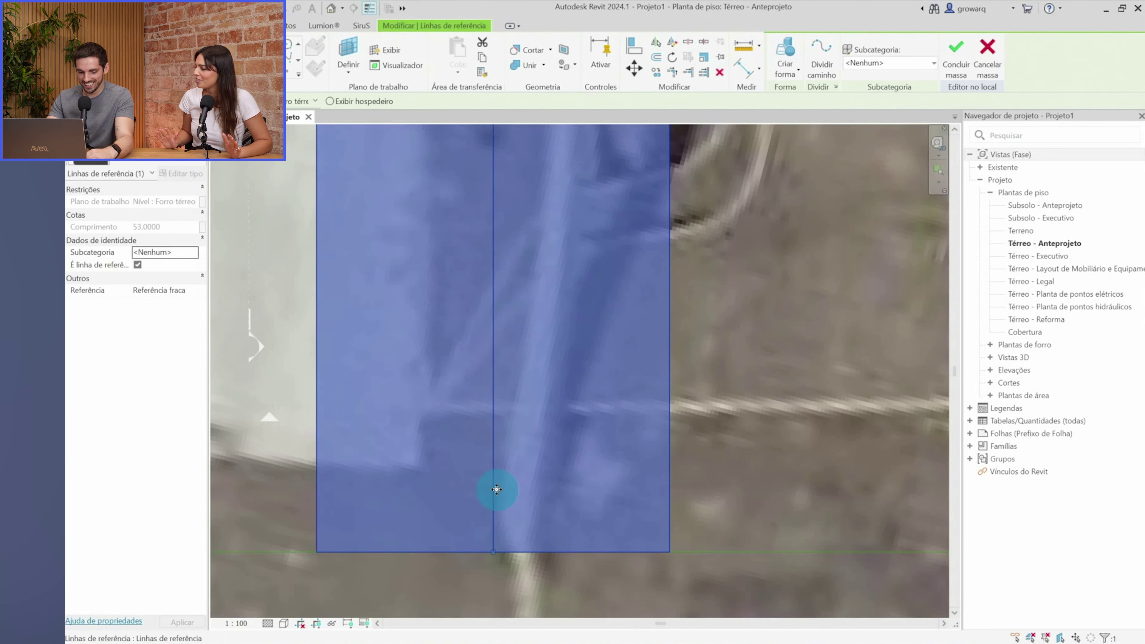
{"action": "key", "text": "c"}
{"action": "key", "text": "o"}
{"action": "left_click", "coordinate": [545, 494]}
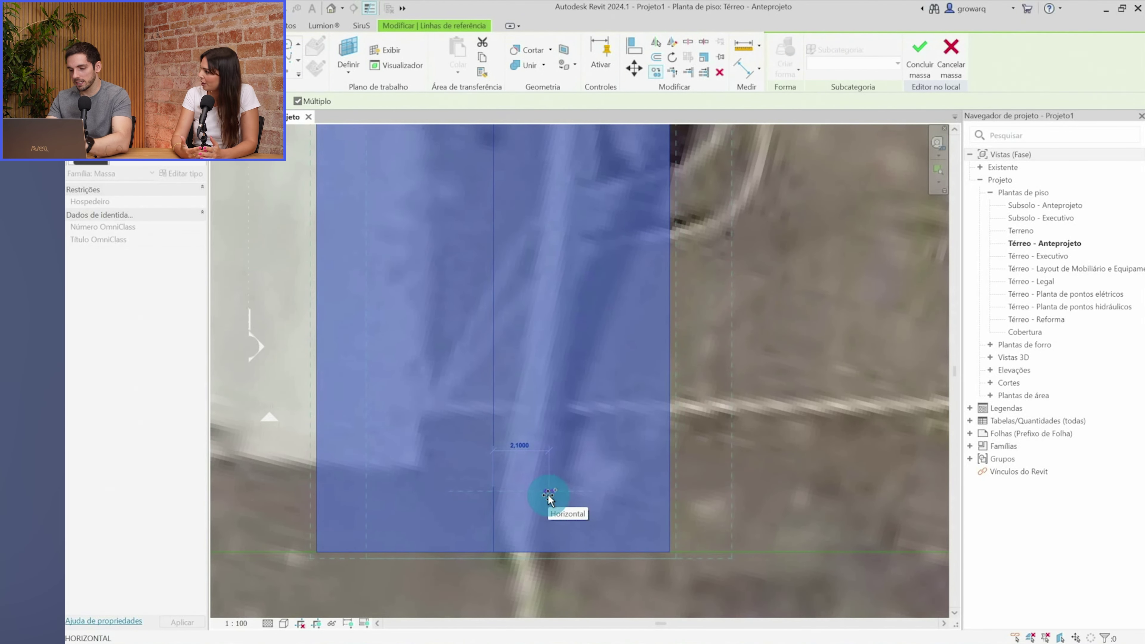
{"action": "scroll", "coordinate": [547, 494], "scroll_direction": "up", "scroll_amount": 1}
{"action": "scroll", "coordinate": [524, 517], "scroll_direction": "up", "scroll_amount": 2}
{"action": "key", "text": "Escape"}
Copy the vertical reference line at a 0.2 offset beside it
{"action": "key", "text": "c"}
{"action": "key", "text": "o"}
{"action": "left_click", "coordinate": [585, 491]}
{"action": "type", "text": "0.2"}
{"action": "key", "text": "Return"}
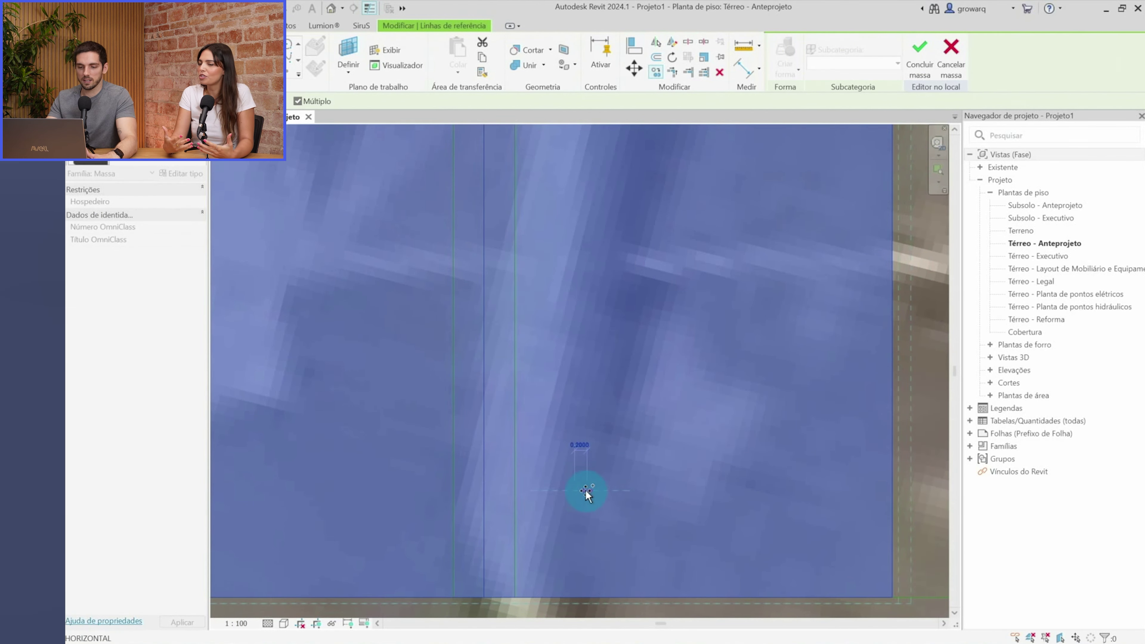
{"action": "key", "text": "Escape"}
{"action": "key", "text": "Escape"}
{"action": "scroll", "coordinate": [581, 469], "scroll_direction": "down", "scroll_amount": 2}
{"action": "scroll", "coordinate": [604, 442], "scroll_direction": "down", "scroll_amount": 2}
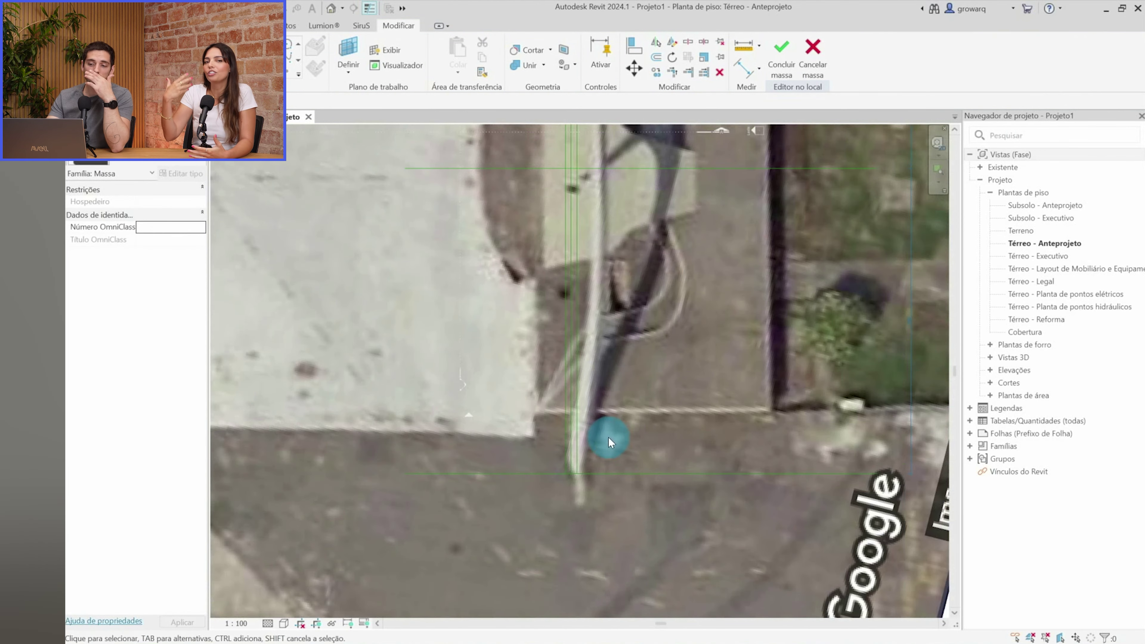
Select a vertical reference line and pan to bring more of the arch into view
{"action": "left_click", "coordinate": [564, 308]}
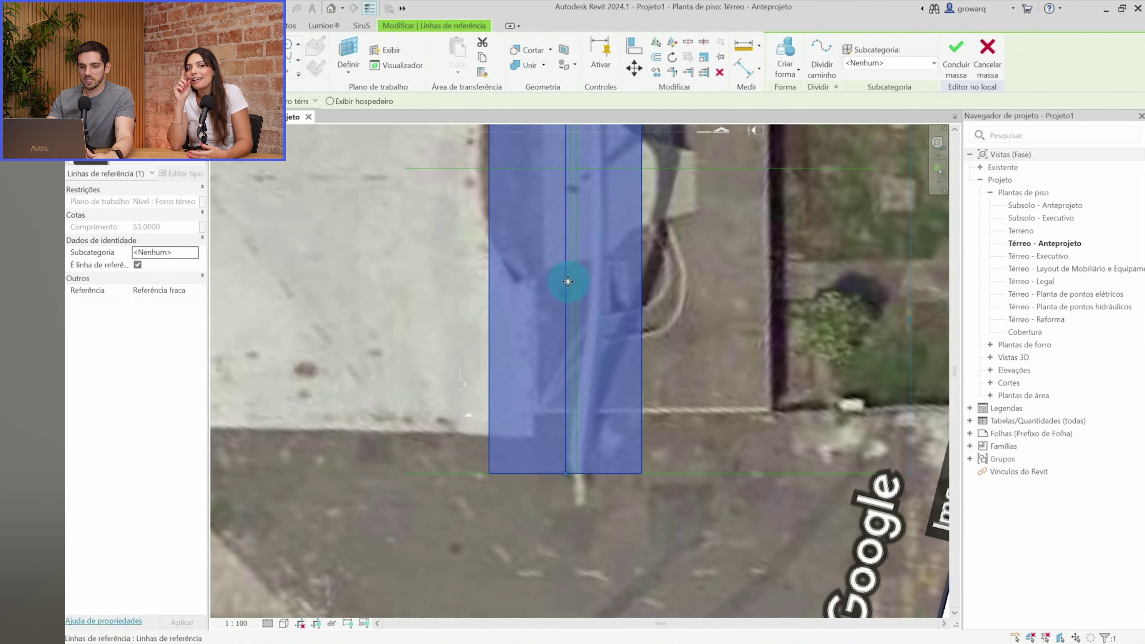
{"action": "middle_click_drag", "start_coordinate": [567, 282], "coordinate": [547, 455]}
{"action": "scroll", "coordinate": [547, 455], "scroll_direction": "down", "scroll_amount": 1}
{"action": "key", "text": "Escape"}
{"action": "scroll", "coordinate": [549, 455], "scroll_direction": "down", "scroll_amount": 3}
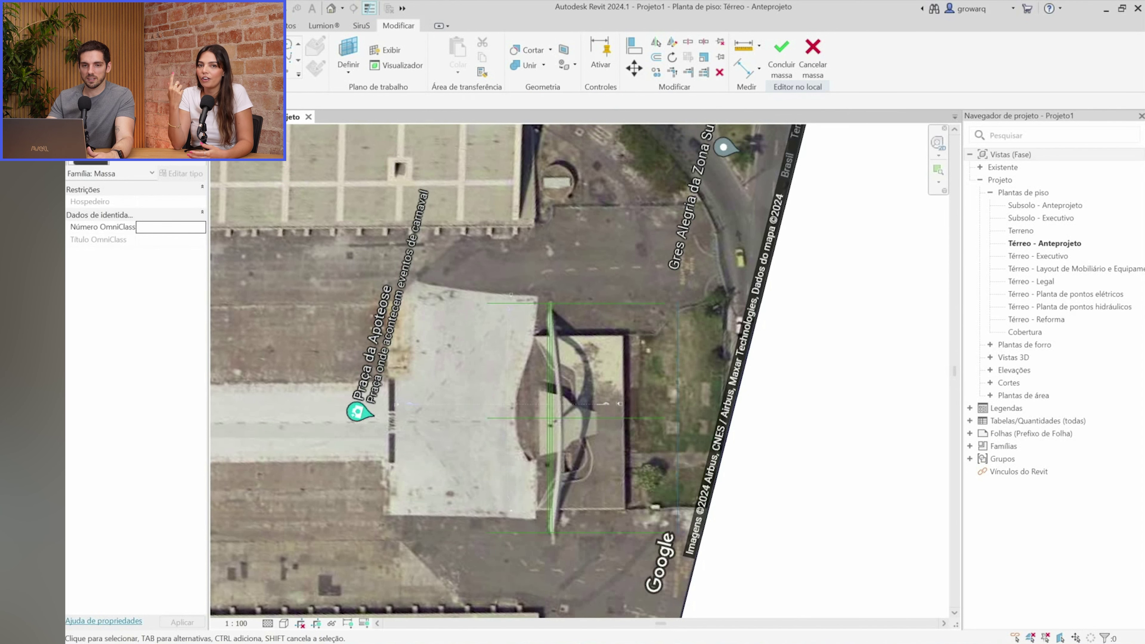
{"action": "left_click", "coordinate": [136, 25]}
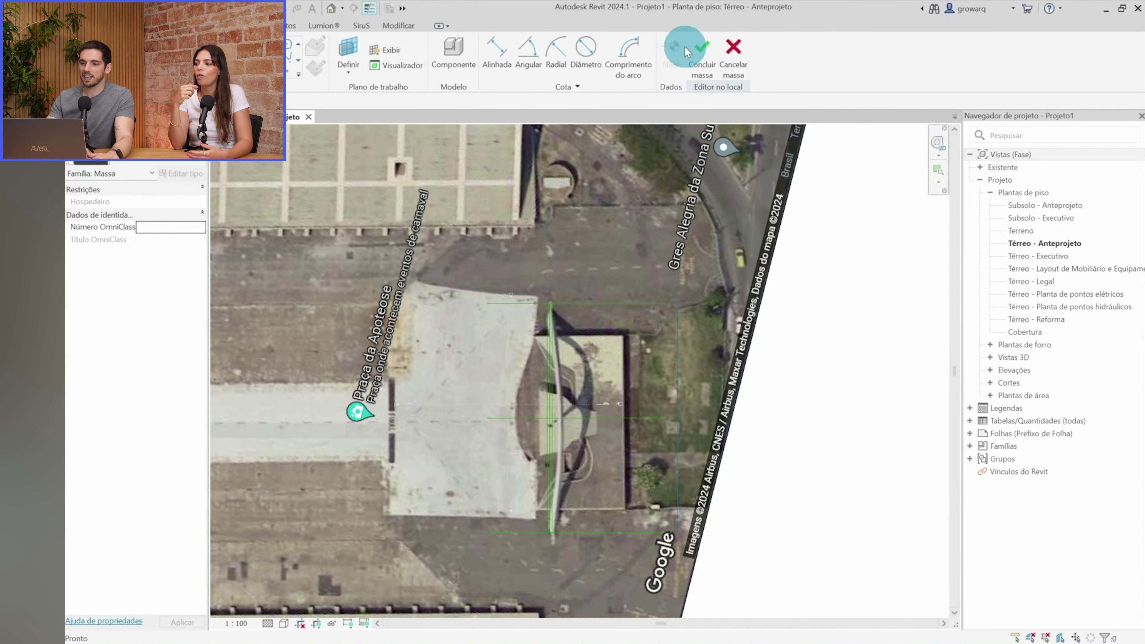
{"action": "scroll", "coordinate": [548, 346], "scroll_direction": "down", "scroll_amount": 2}
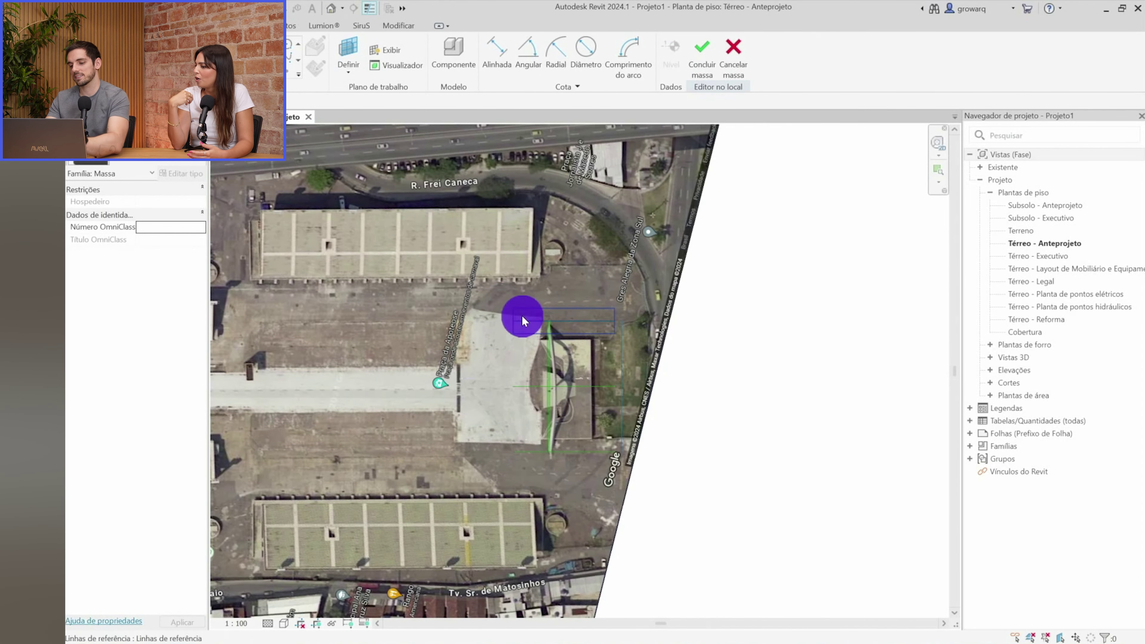
Discard the in-place mass being edited and accept the work plane for reference planes
{"action": "left_click", "coordinate": [546, 356]}
{"action": "left_click", "coordinate": [816, 50]}
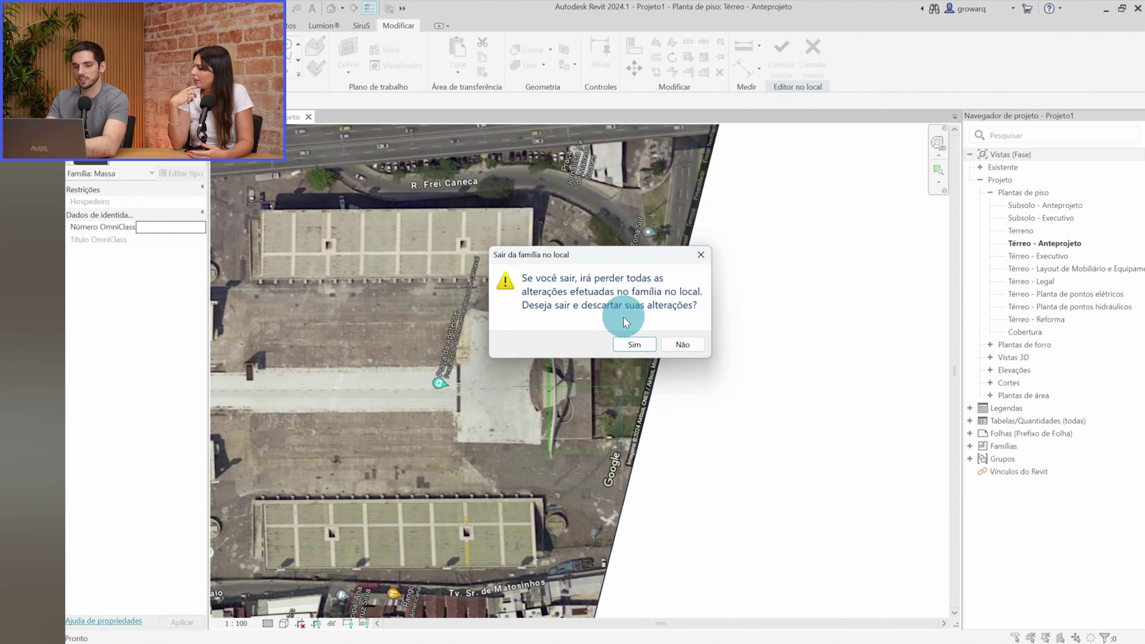
{"action": "left_click", "coordinate": [631, 348]}
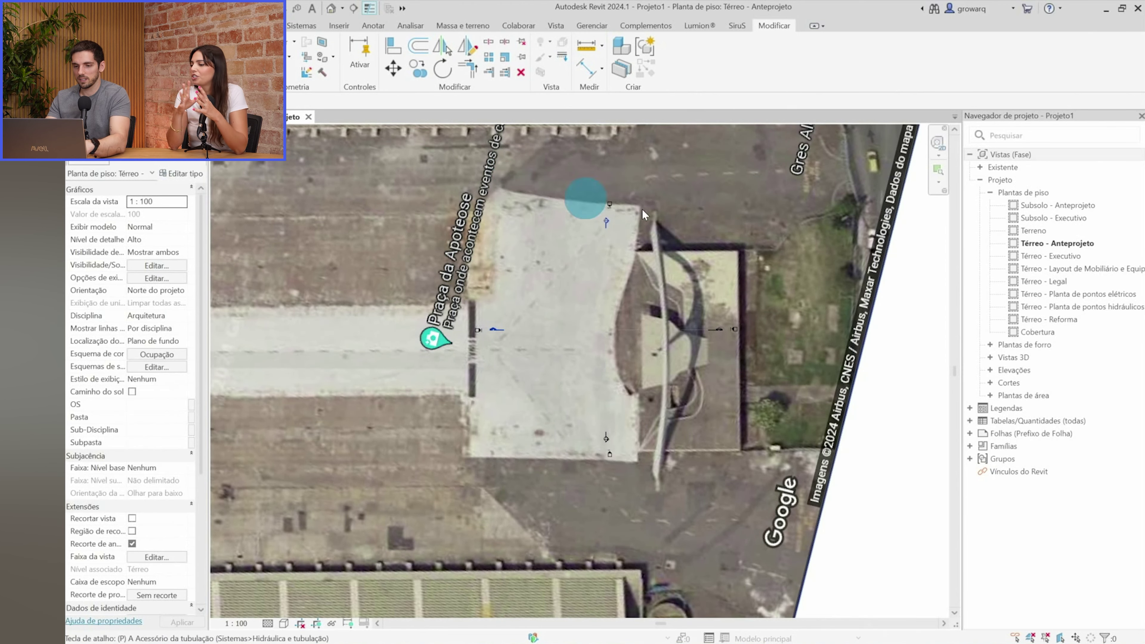
{"action": "key", "text": "Return"}
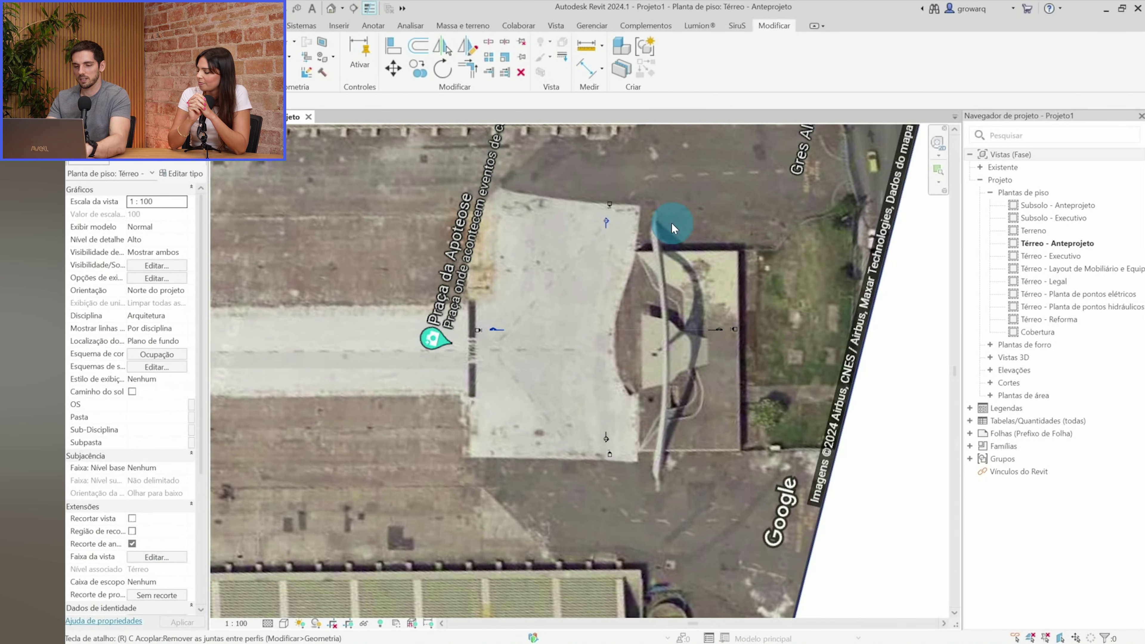
Place a horizontal reference plane across the arch top, with copies at its bottom and midway
{"action": "left_click", "coordinate": [550, 213]}
{"action": "left_click", "coordinate": [802, 214]}
{"action": "key", "text": "Escape"}
{"action": "left_click", "coordinate": [677, 214]}
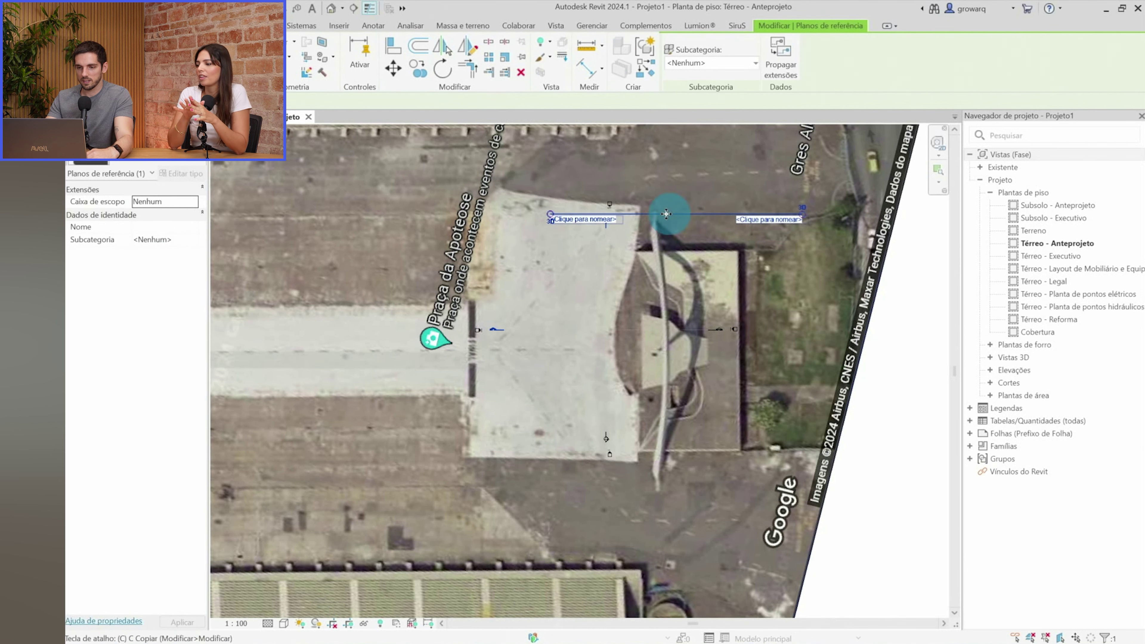
{"action": "key", "text": "c"}
{"action": "key", "text": "o"}
{"action": "left_click", "coordinate": [677, 213]}
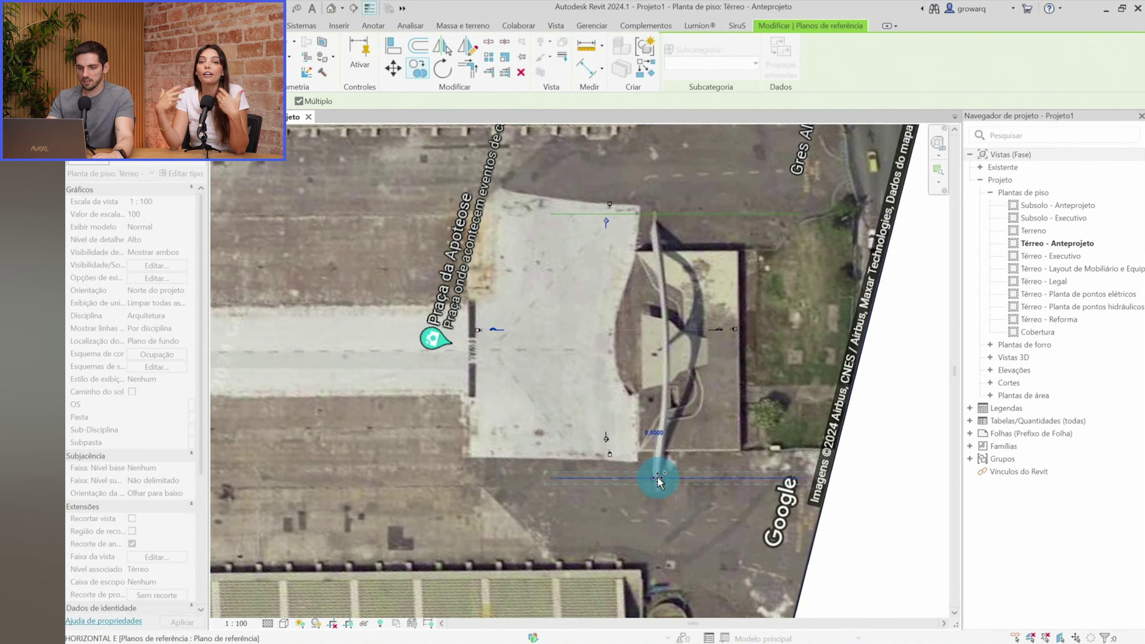
{"action": "left_click", "coordinate": [658, 479]}
{"action": "key", "text": "Escape"}
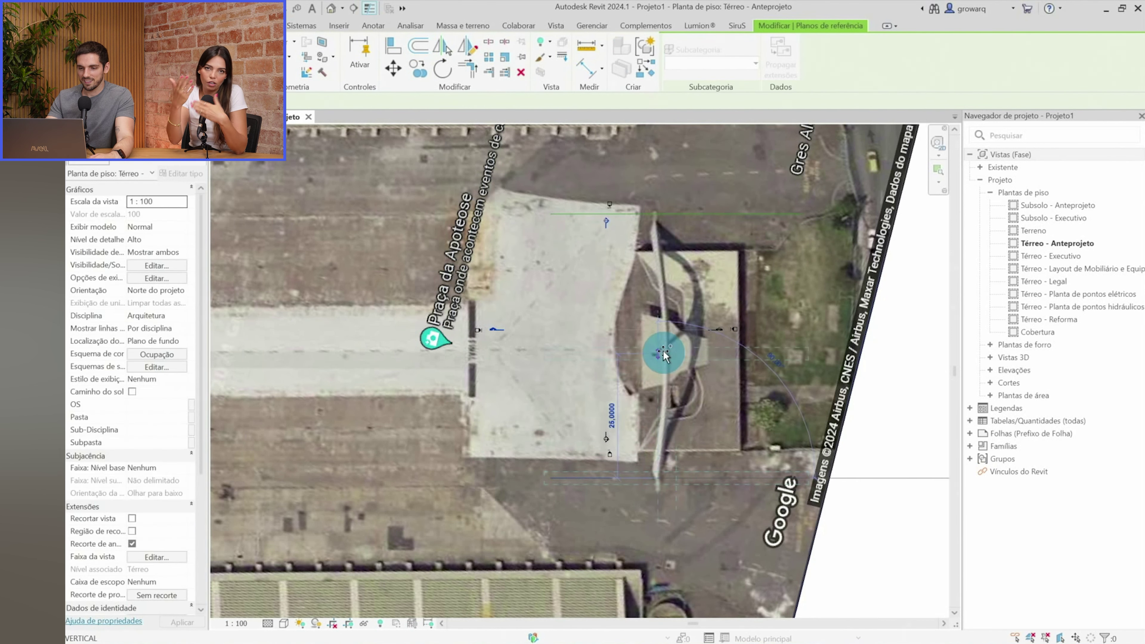
{"action": "left_click", "coordinate": [665, 343]}
{"action": "key", "text": "Escape"}
Start a dimension between the bottom and middle reference planes, then cancel it
{"action": "key", "text": "d"}
{"action": "key", "text": "i"}
{"action": "left_click", "coordinate": [707, 477]}
{"action": "left_click", "coordinate": [698, 343]}
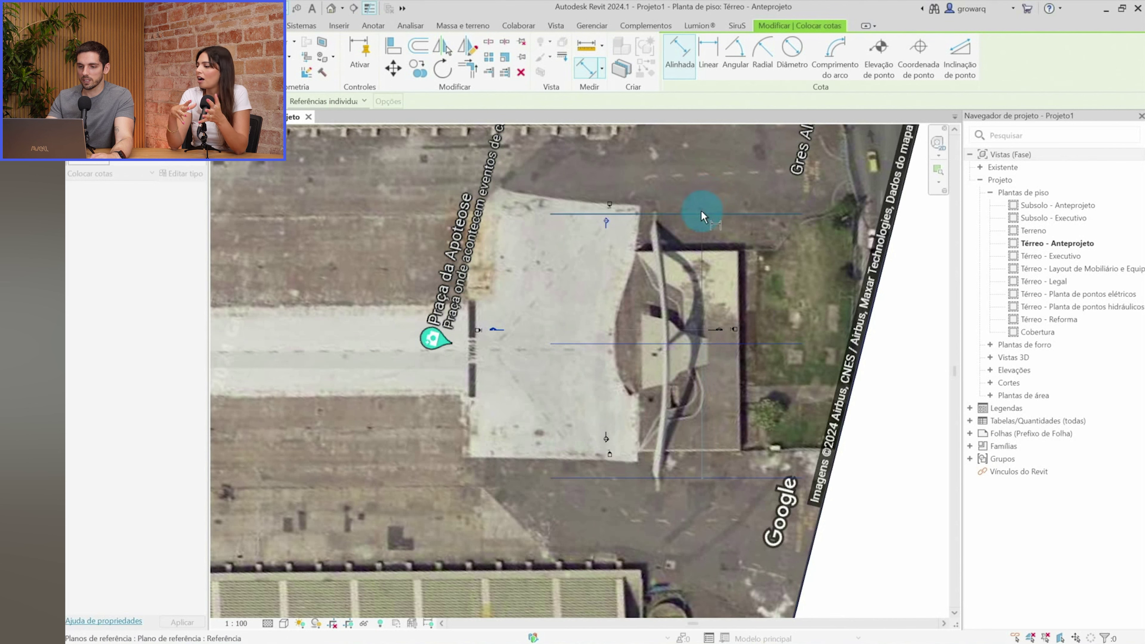
{"action": "scroll", "coordinate": [777, 341], "scroll_direction": "up", "scroll_amount": 3}
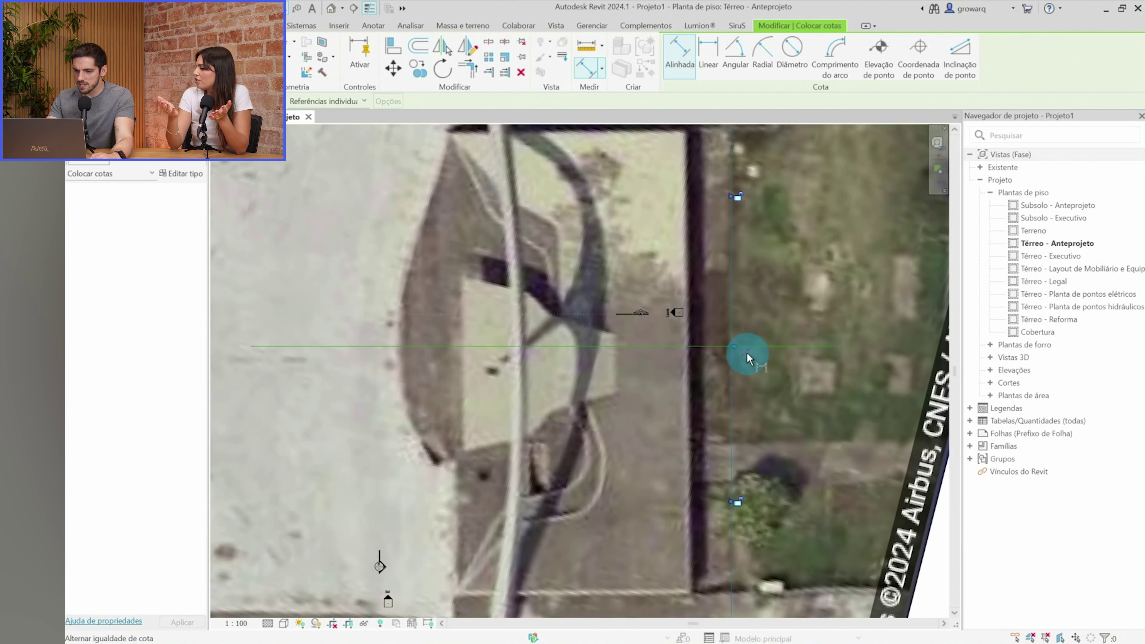
{"action": "scroll", "coordinate": [671, 304], "scroll_direction": "down", "scroll_amount": 3}
{"action": "key", "text": "Escape"}
{"action": "key", "text": "Escape"}
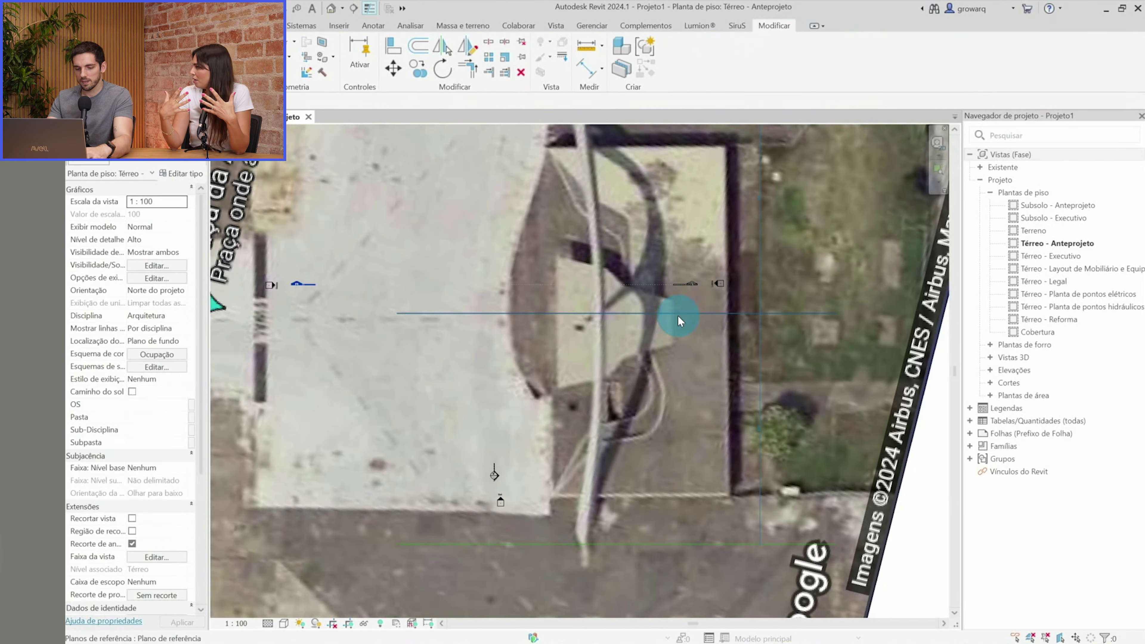
Place a vertical reference plane along the arch's spine
{"action": "key", "text": "r"}
{"action": "key", "text": "p"}
{"action": "scroll", "coordinate": [591, 523], "scroll_direction": "up", "scroll_amount": 3}
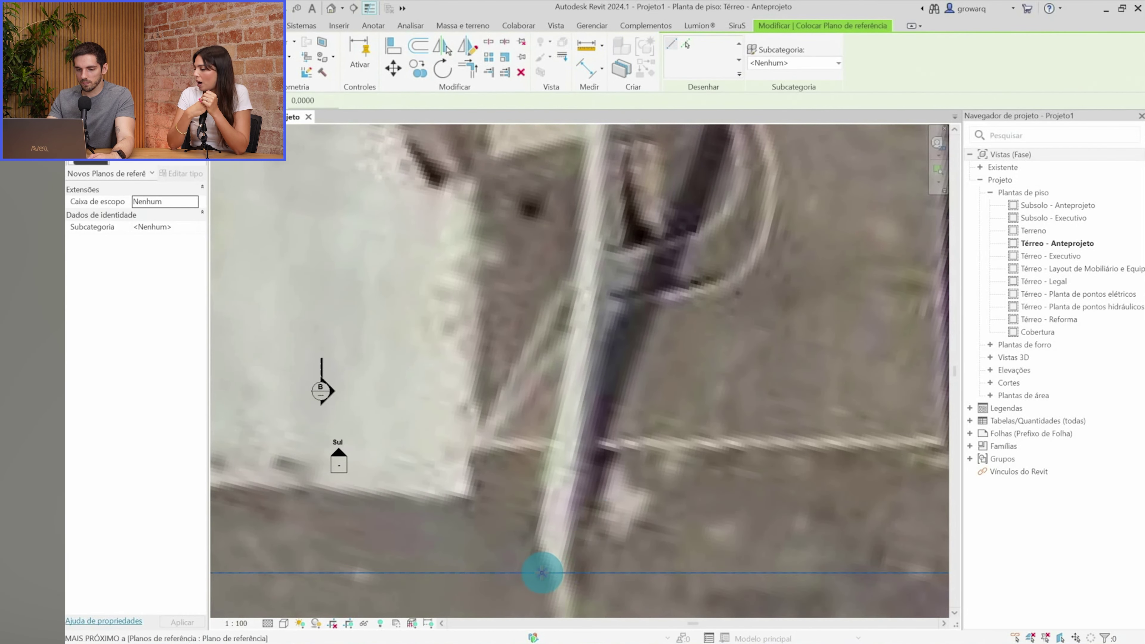
{"action": "scroll", "coordinate": [542, 573], "scroll_direction": "down", "scroll_amount": 3}
{"action": "scroll", "coordinate": [550, 205], "scroll_direction": "up", "scroll_amount": 2}
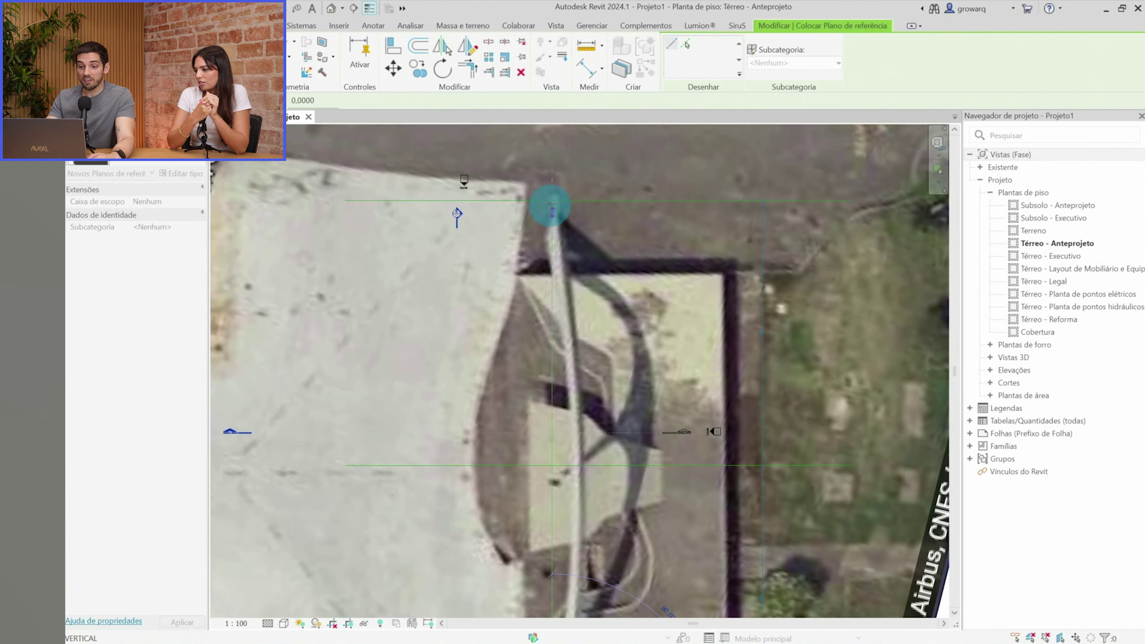
{"action": "left_click", "coordinate": [547, 199]}
{"action": "key", "text": "Escape"}
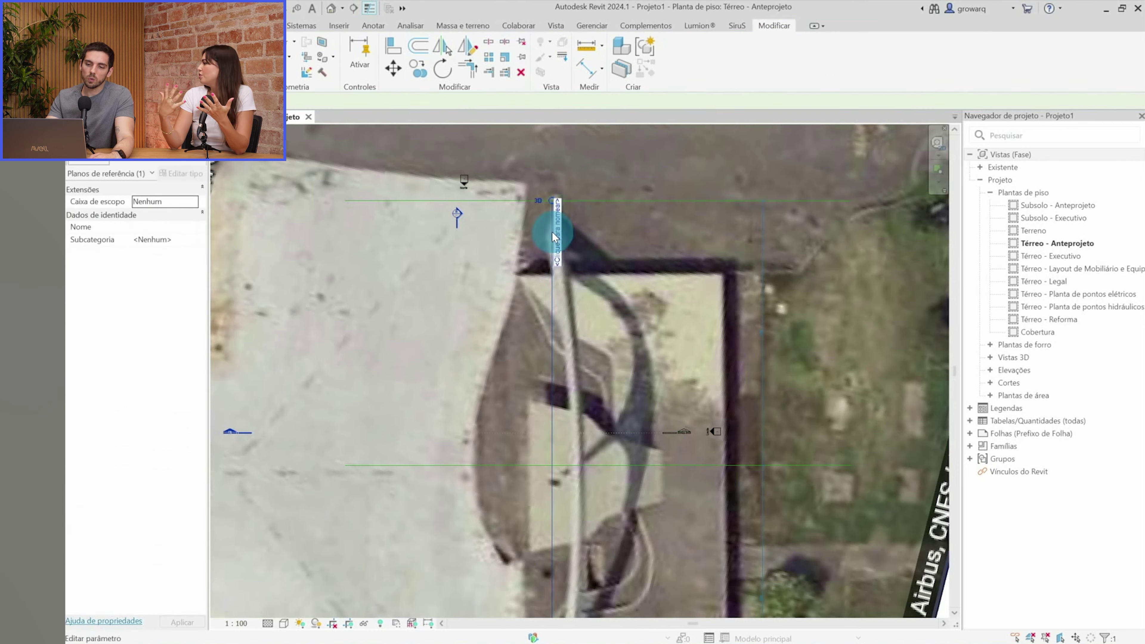
{"action": "scroll", "coordinate": [575, 427], "scroll_direction": "up", "scroll_amount": 2}
{"action": "scroll", "coordinate": [551, 371], "scroll_direction": "up", "scroll_amount": 2}
Copy the vertical reference plane at offsets 1 and 0,5 beside it
{"action": "key", "text": "c"}
{"action": "key", "text": "o"}
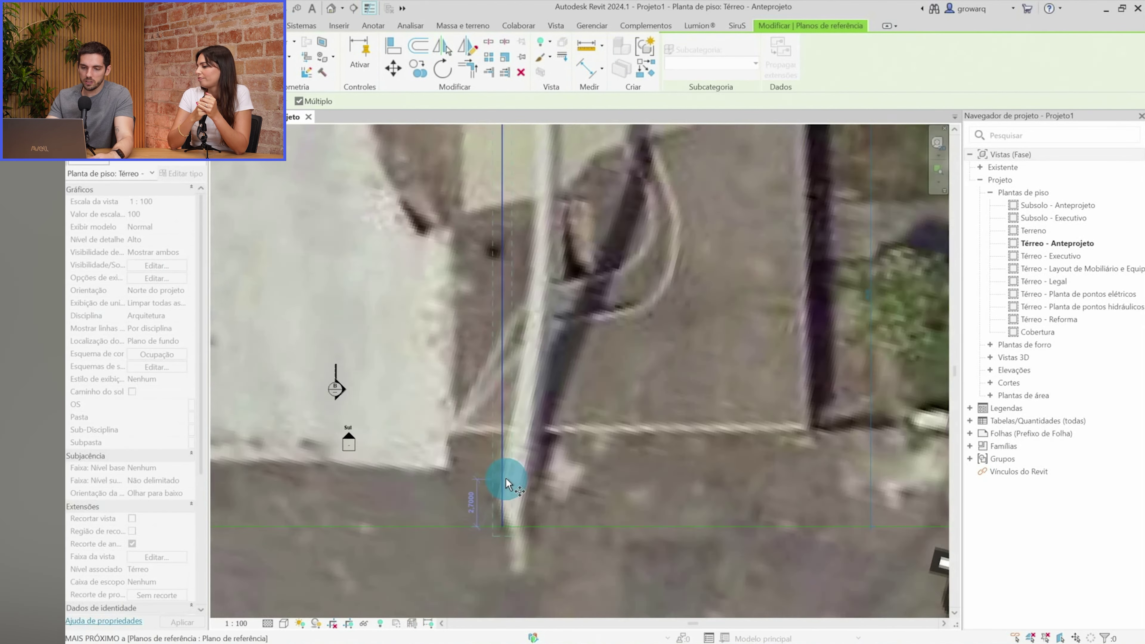
{"action": "scroll", "coordinate": [505, 478], "scroll_direction": "up", "scroll_amount": 2}
{"action": "left_click", "coordinate": [499, 431]}
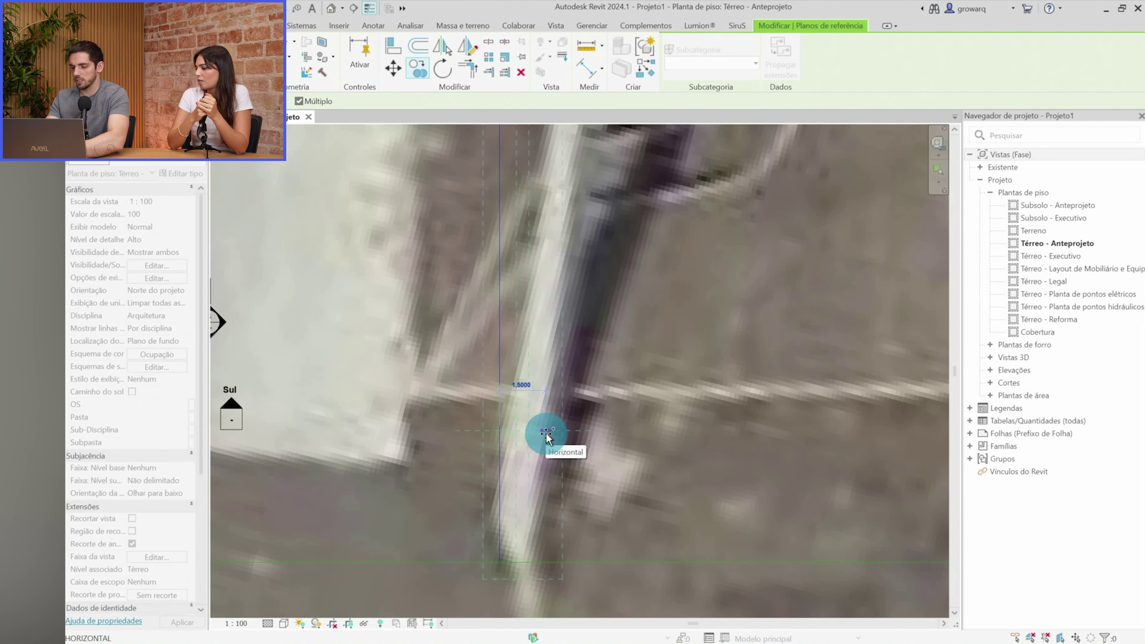
{"action": "type", "text": "1"}
{"action": "key", "text": "Return"}
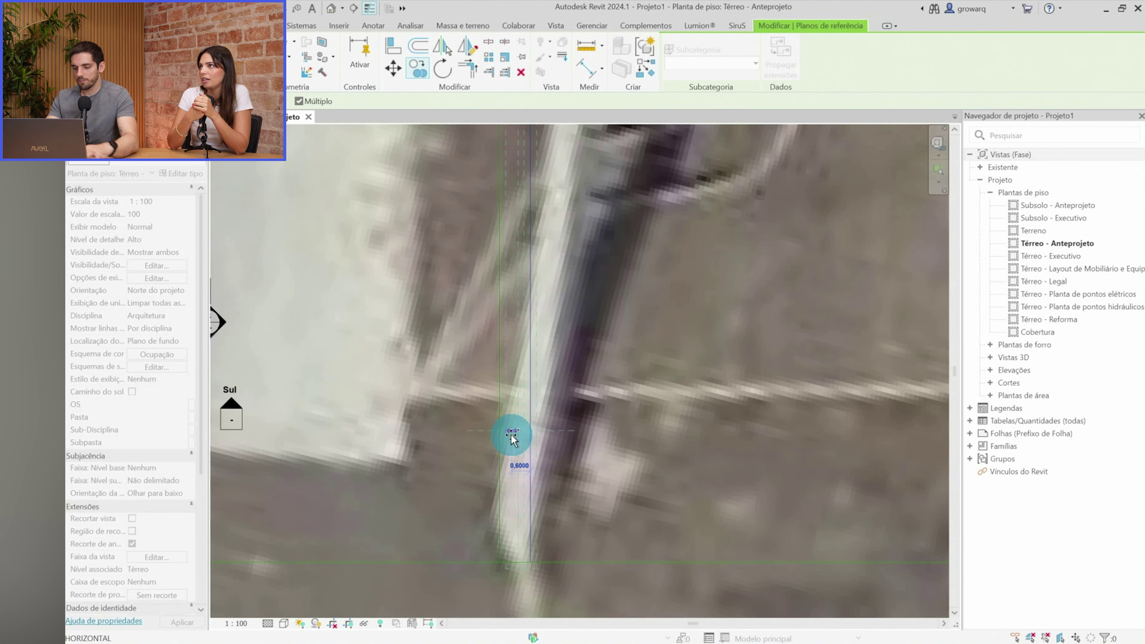
{"action": "type", "text": "0,5"}
{"action": "key", "text": "Return"}
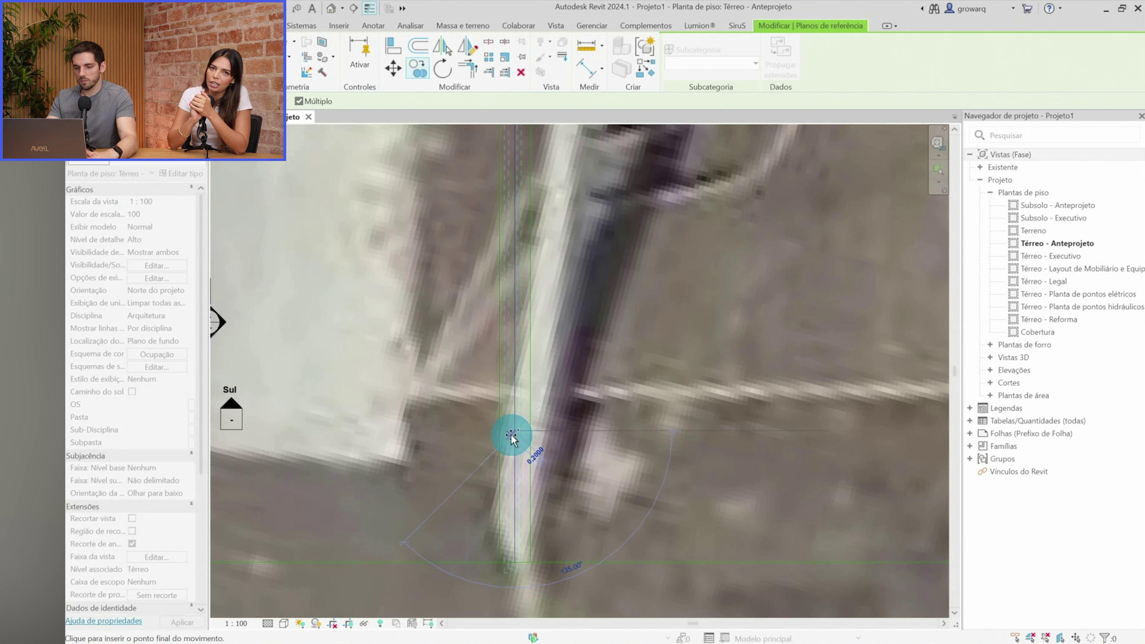
{"action": "key", "text": "Escape"}
{"action": "key", "text": "Escape"}
{"action": "scroll", "coordinate": [575, 308], "scroll_direction": "down", "scroll_amount": 2}
Name the three reference planes frente, fundos and centro
{"action": "left_click", "coordinate": [543, 339]}
{"action": "left_click", "coordinate": [548, 453]}
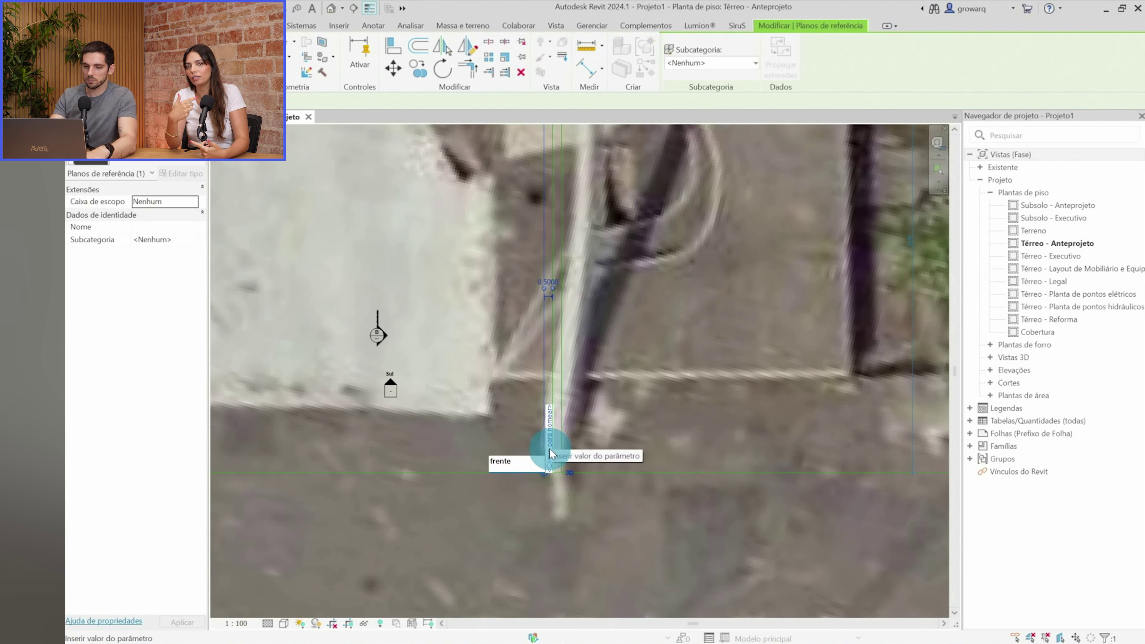
{"action": "key", "text": "Return"}
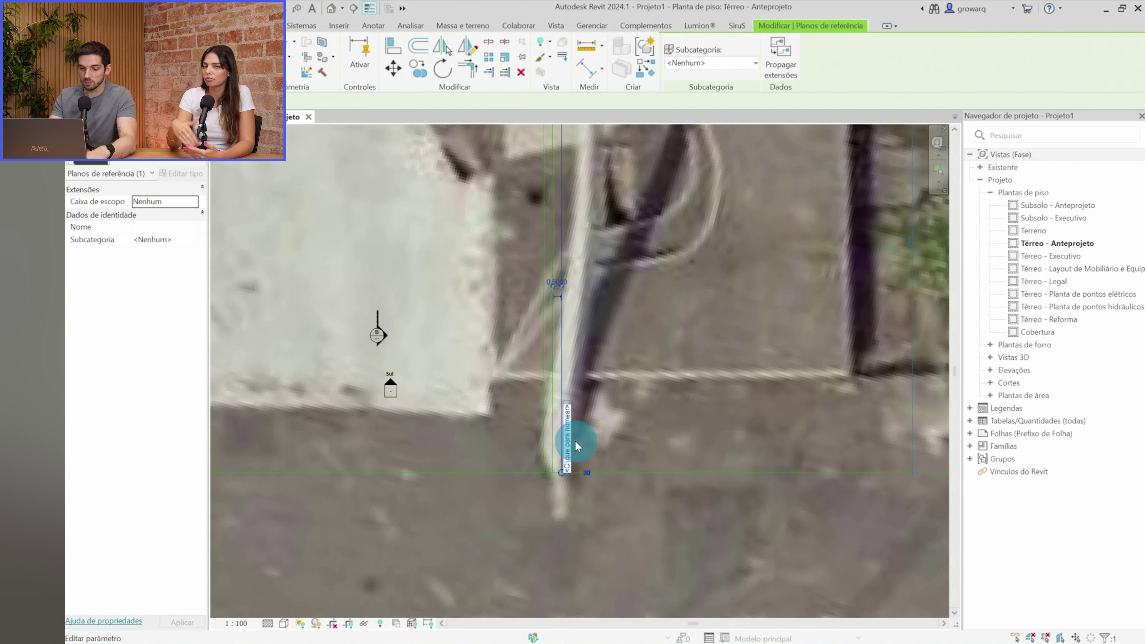
{"action": "type", "text": "fundos"}
{"action": "key", "text": "Return"}
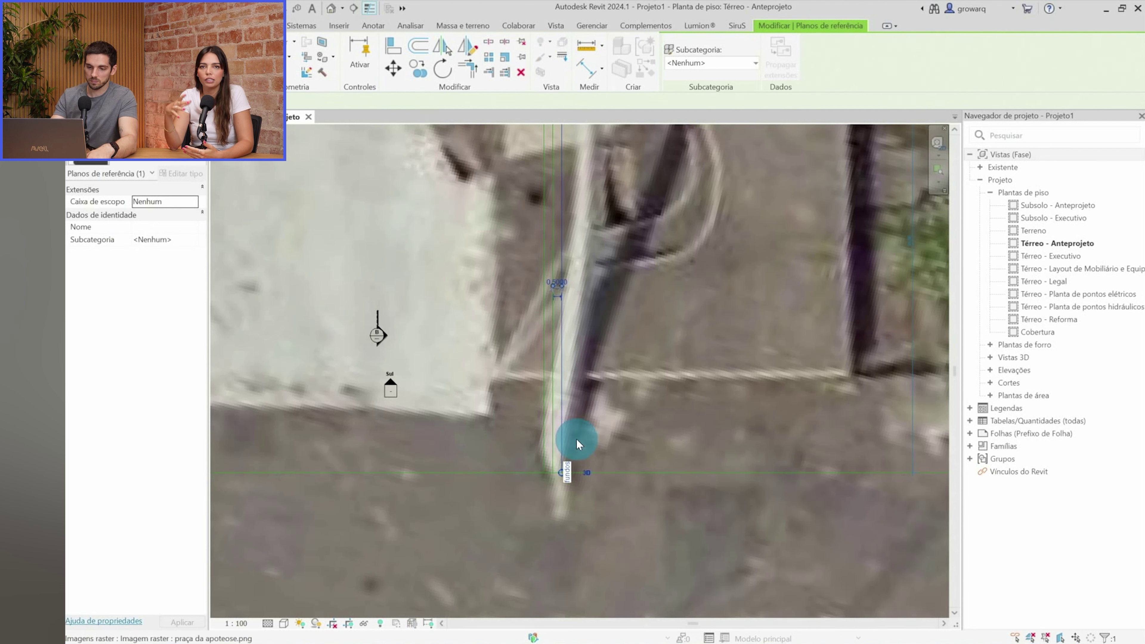
{"action": "key", "text": "Escape"}
{"action": "left_click", "coordinate": [554, 445]}
{"action": "type", "text": "centro"}
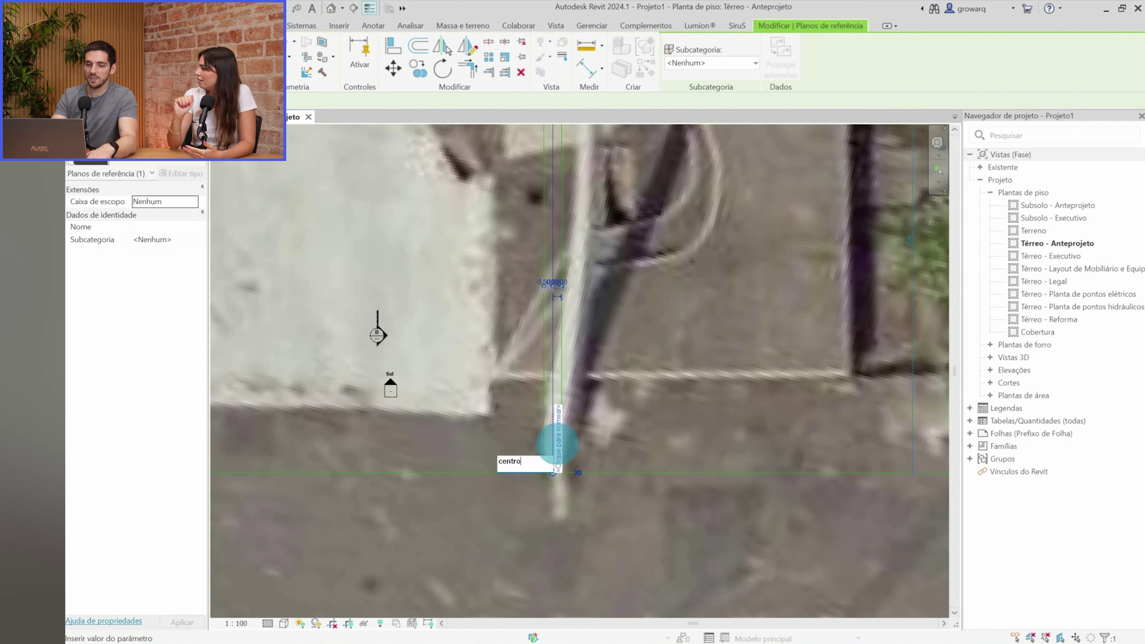
{"action": "key", "text": "Return"}
{"action": "key", "text": "Escape"}
Pan and zoom the plan to recentre the arch
{"action": "scroll", "coordinate": [594, 448], "scroll_direction": "down", "scroll_amount": 4}
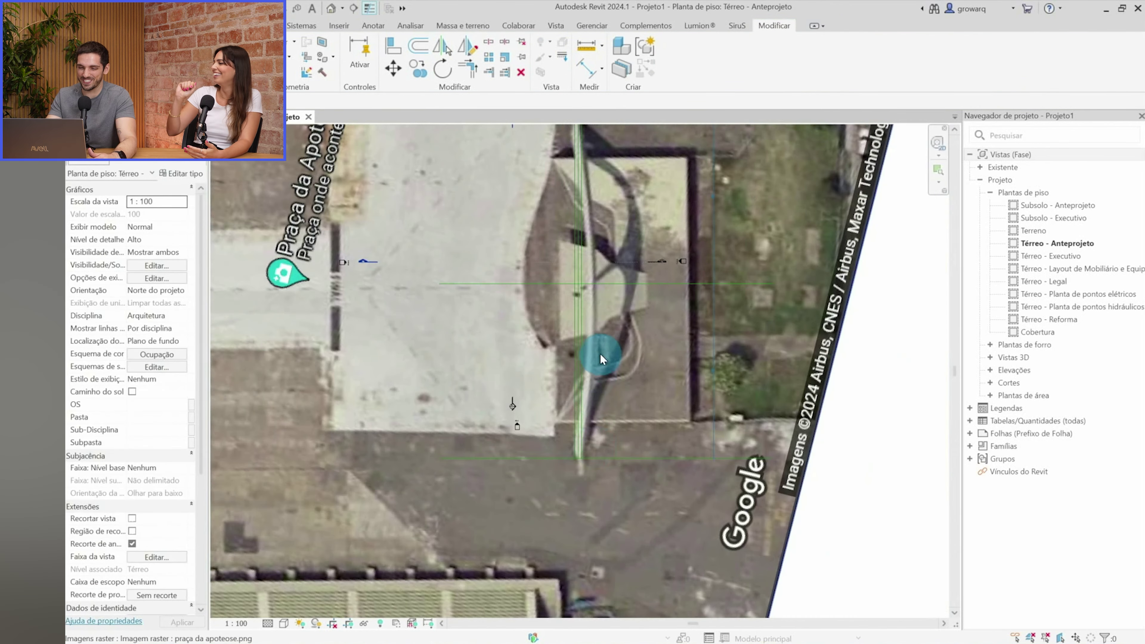
{"action": "scroll", "coordinate": [601, 343], "scroll_direction": "down", "scroll_amount": 2}
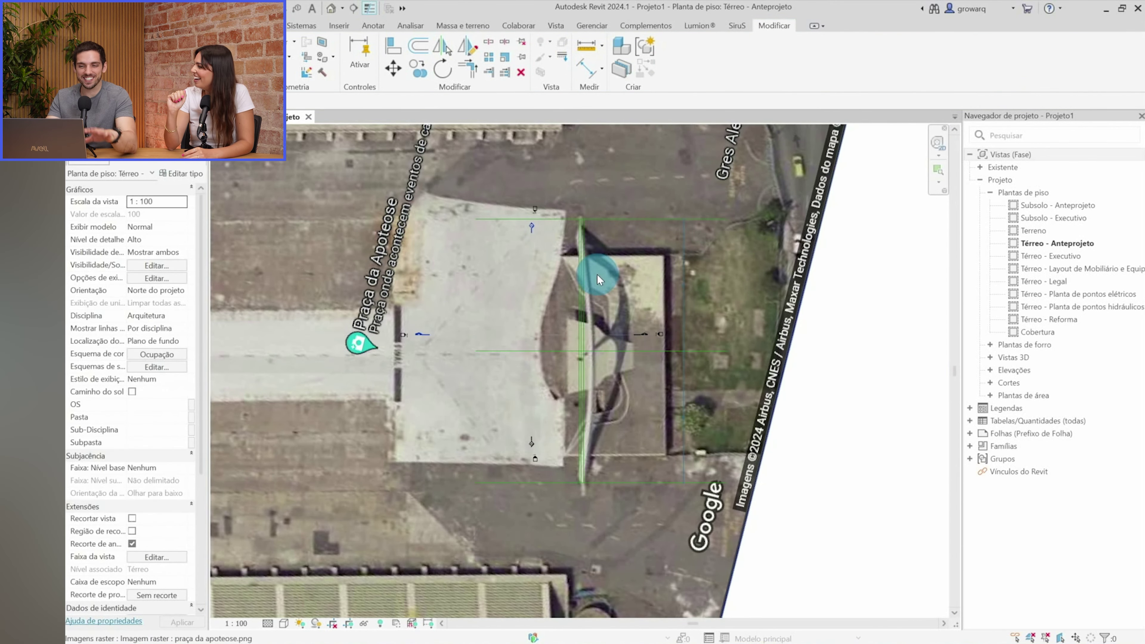
{"action": "middle_click_drag", "start_coordinate": [598, 273], "coordinate": [603, 297]}
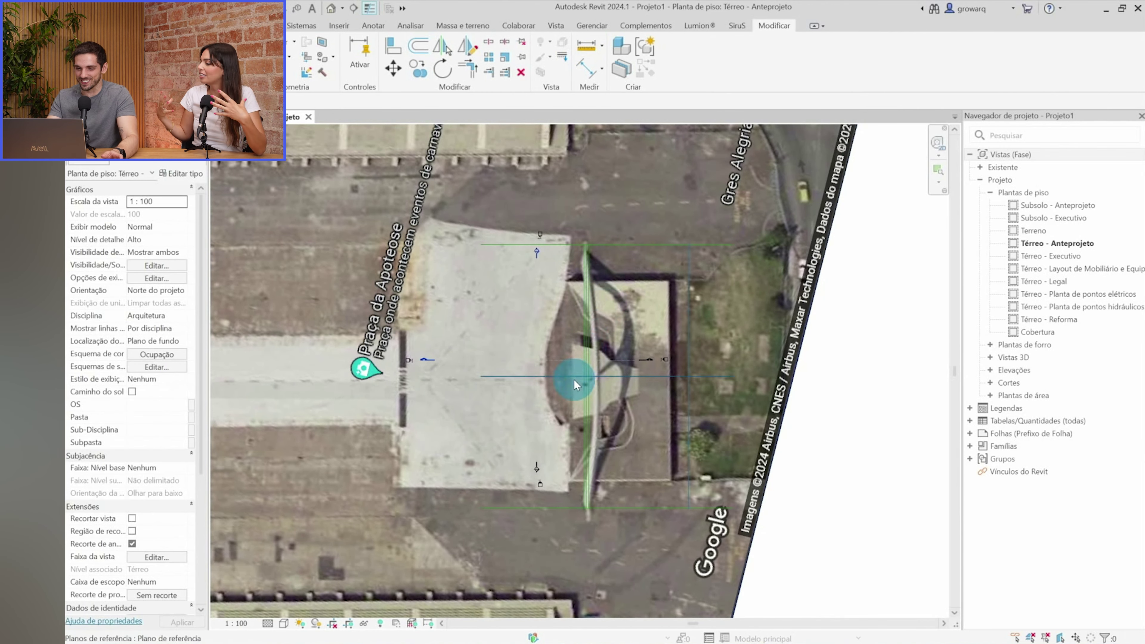
{"action": "scroll", "coordinate": [515, 426], "scroll_direction": "up", "scroll_amount": 2}
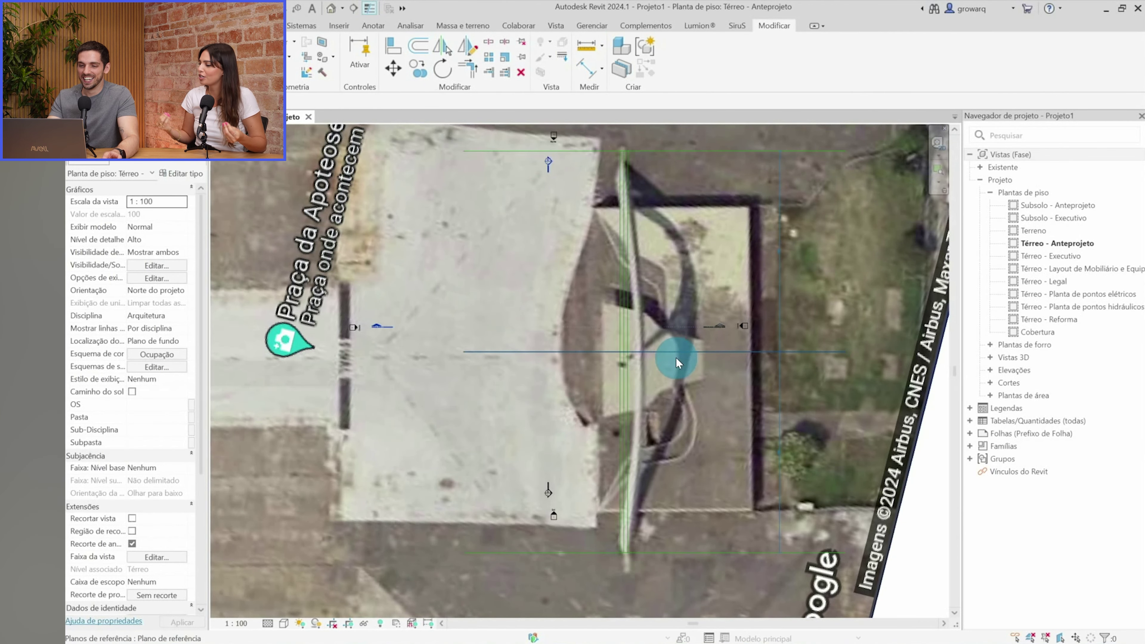
{"action": "left_click", "coordinate": [154, 25]}
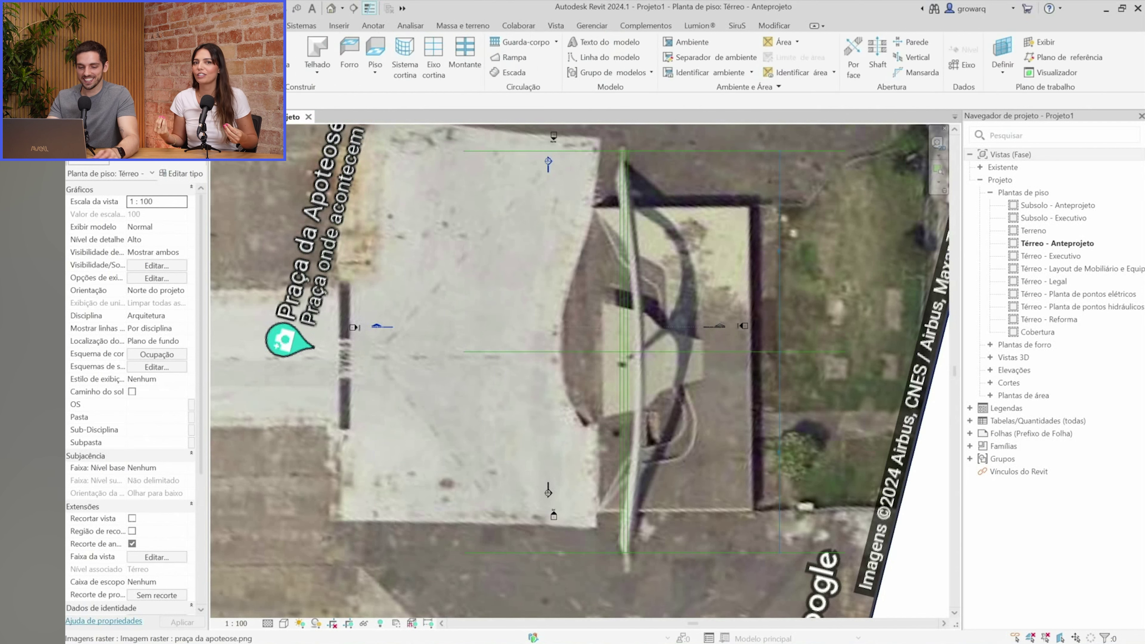
Place an elevation marker west of the Apoteose arch in the Térreo plan
{"action": "left_click", "coordinate": [374, 26]}
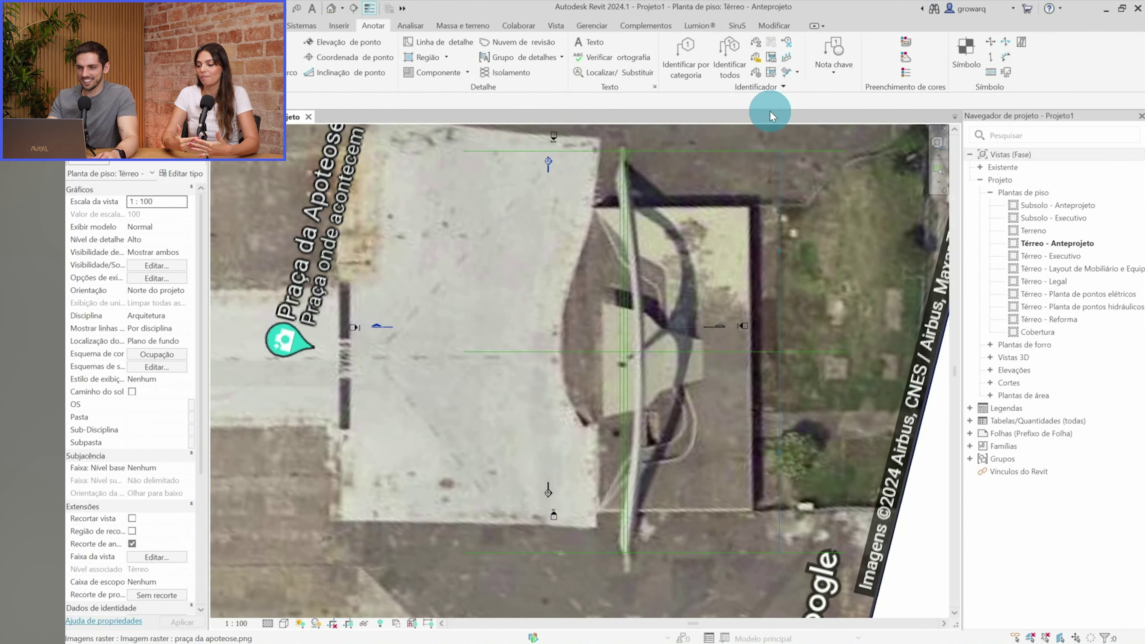
{"action": "left_click", "coordinate": [547, 26]}
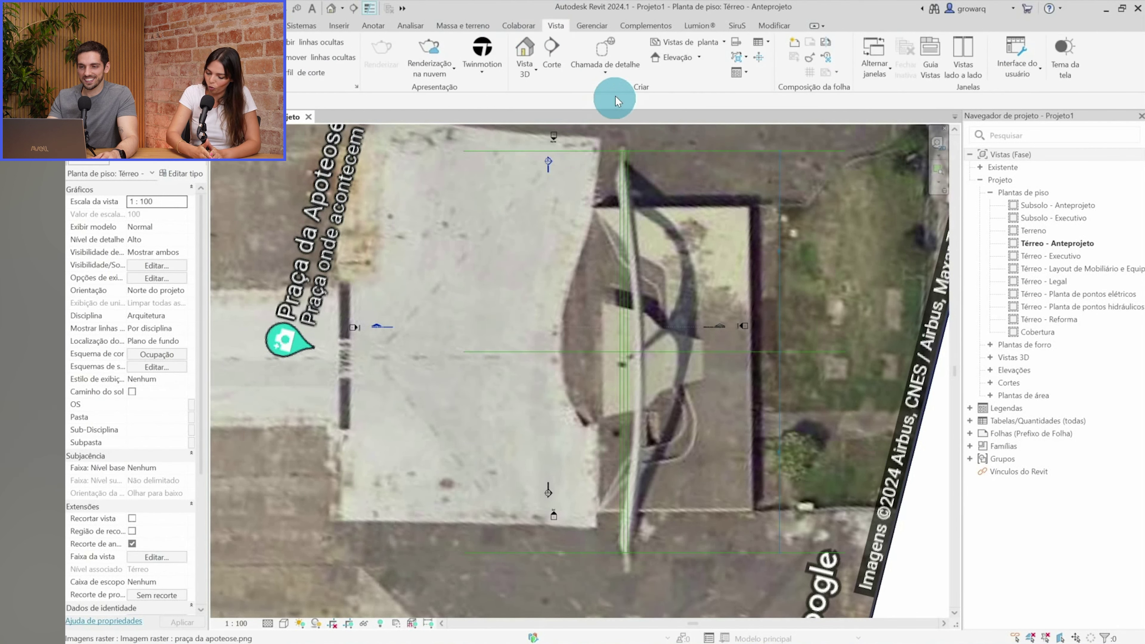
{"action": "left_click", "coordinate": [667, 59]}
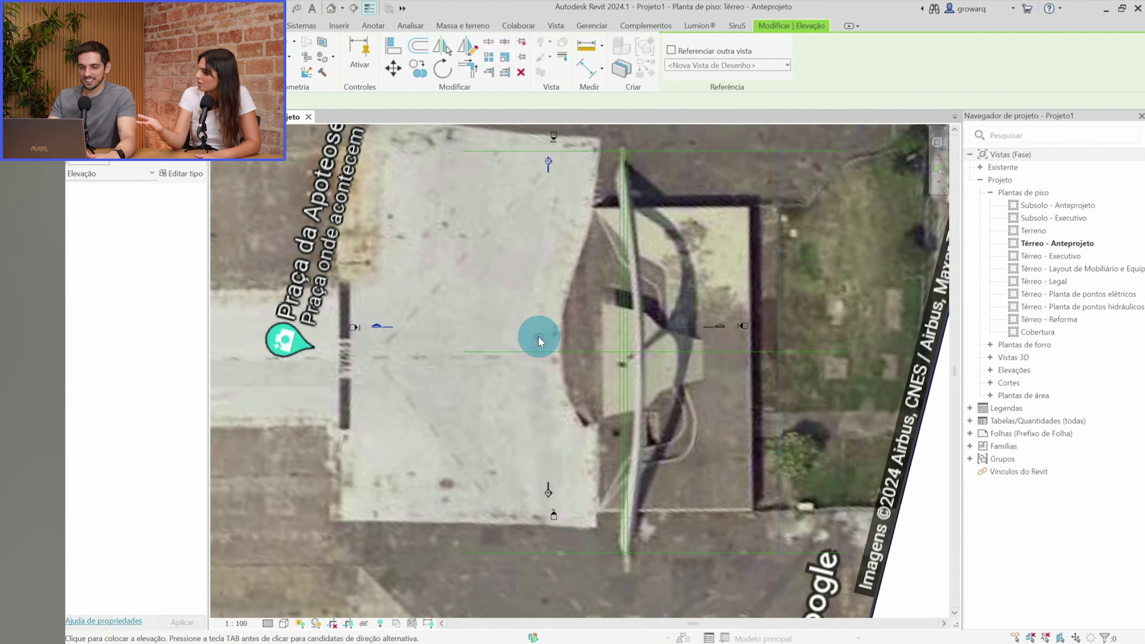
{"action": "left_click", "coordinate": [539, 337]}
{"action": "key", "text": "Escape"}
{"action": "scroll", "coordinate": [535, 336], "scroll_direction": "up", "scroll_amount": 3}
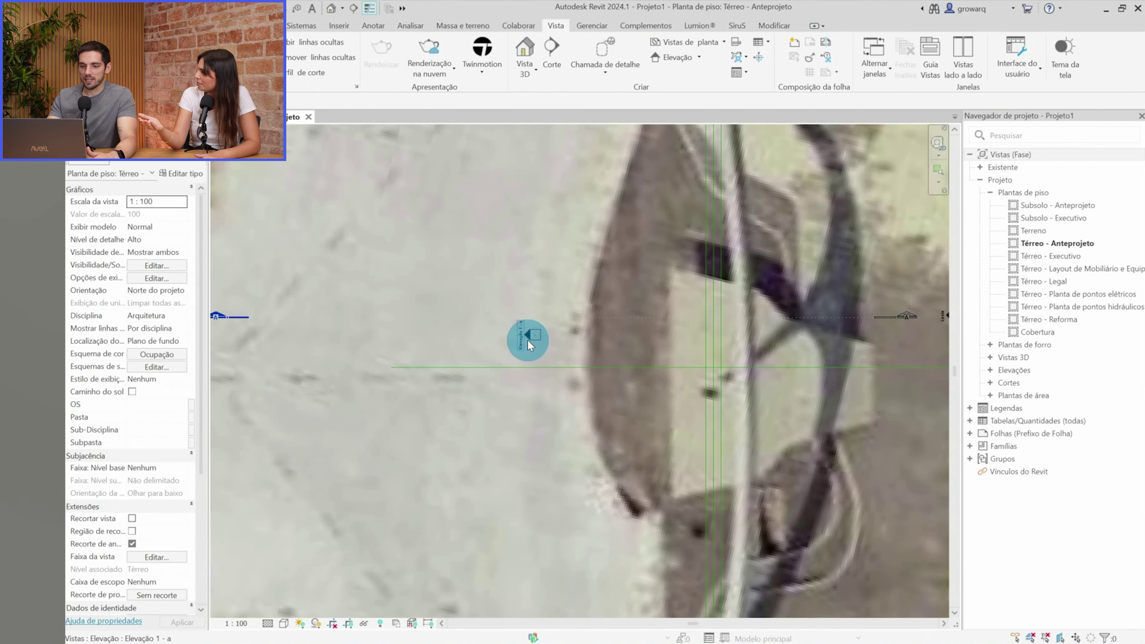
Select the new marker's Elevação 1 - c and Elevação 1 - a view arrows
{"action": "left_click", "coordinate": [528, 343]}
{"action": "left_click", "coordinate": [541, 345]}
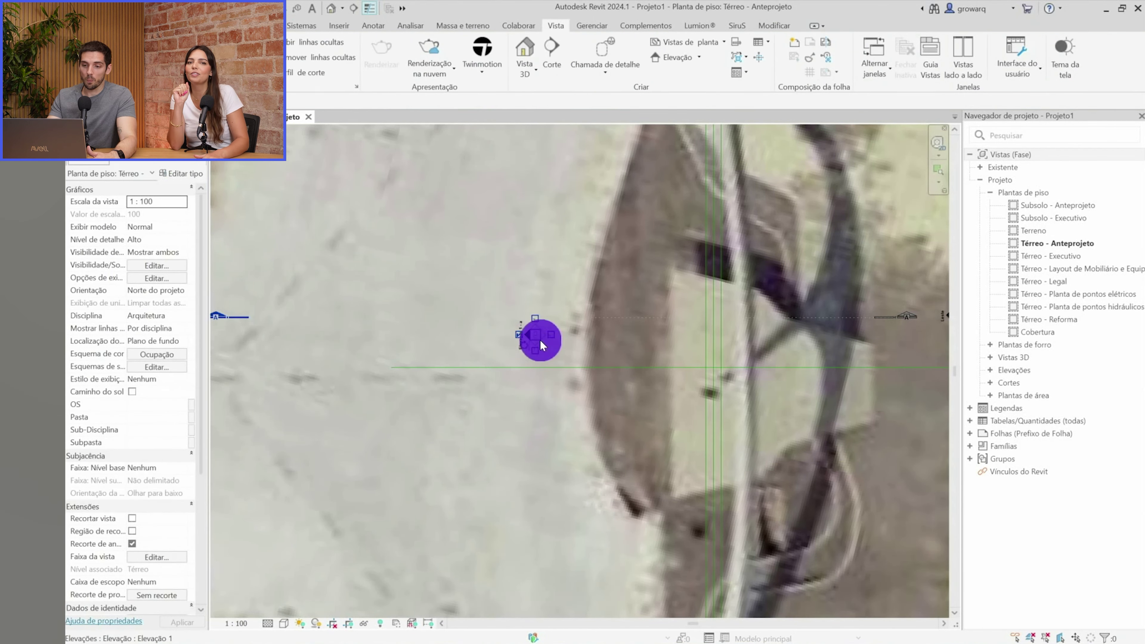
{"action": "left_click", "coordinate": [517, 334]}
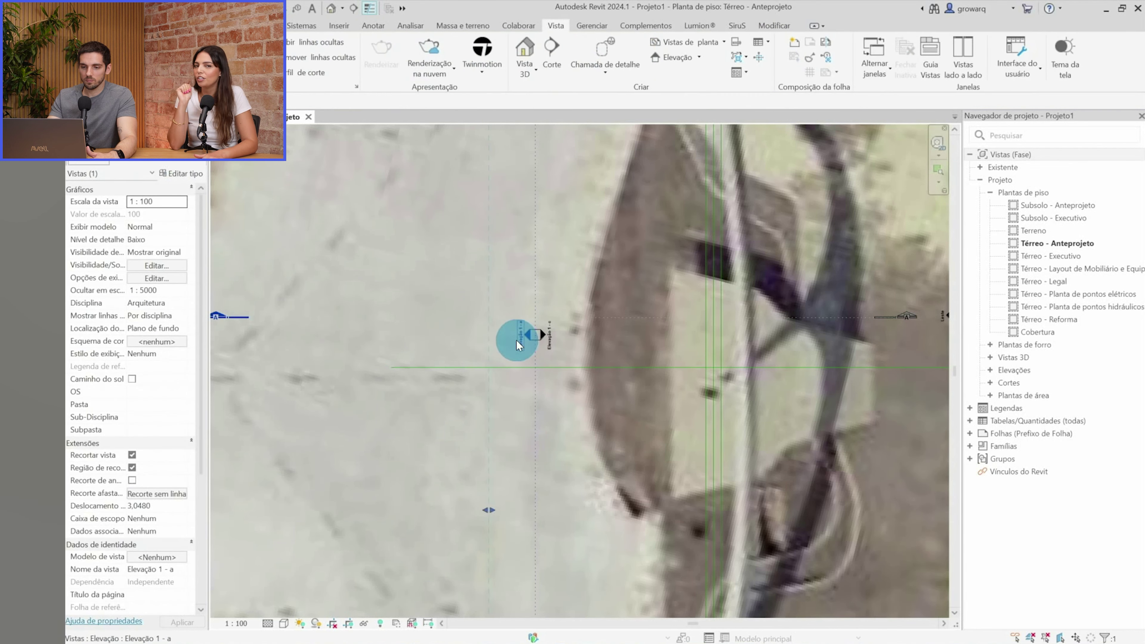
{"action": "left_click", "coordinate": [534, 337]}
{"action": "scroll", "coordinate": [534, 337], "scroll_direction": "up", "scroll_amount": 3}
{"action": "left_click", "coordinate": [526, 343]}
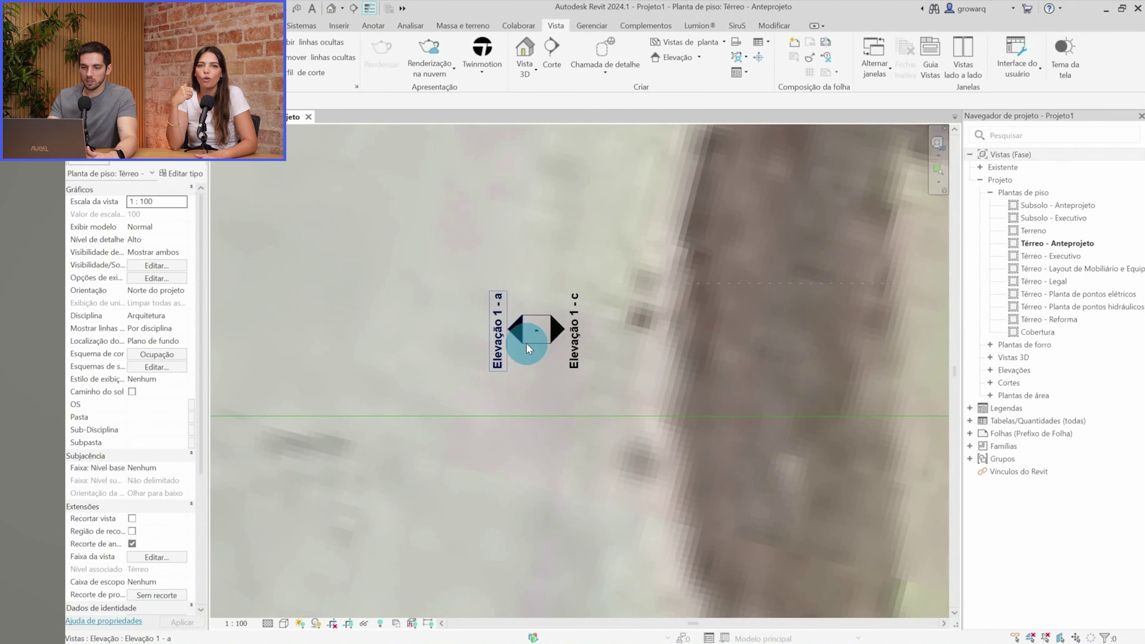
{"action": "left_click", "coordinate": [523, 336]}
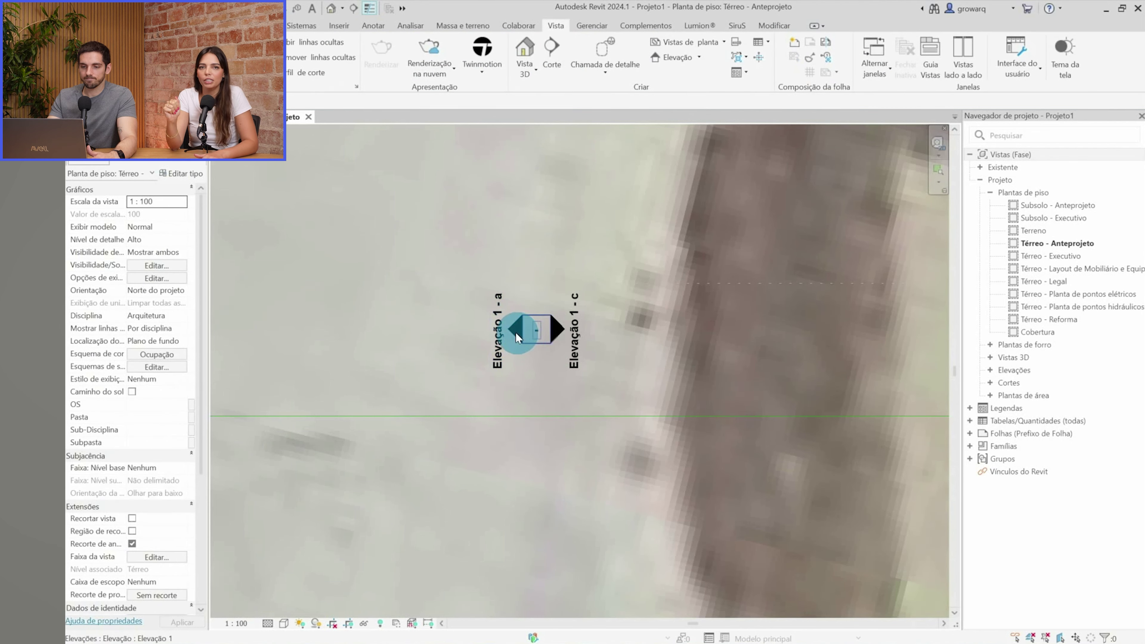
{"action": "left_click", "coordinate": [499, 328]}
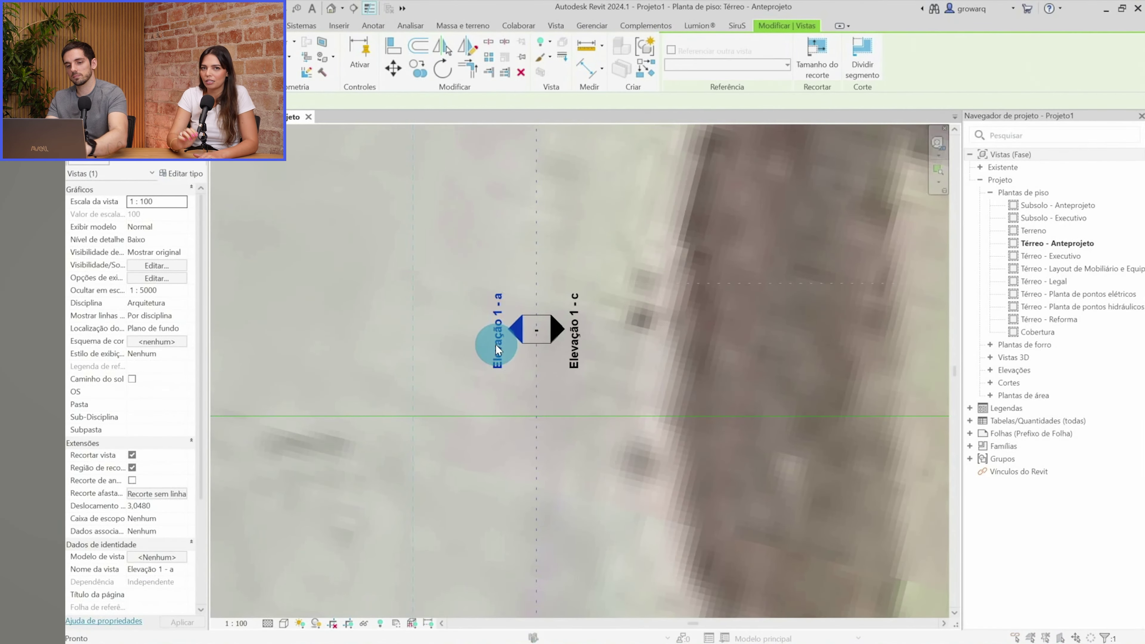
Confirm the elevation view's name in its name dialog
{"action": "left_click", "coordinate": [496, 344]}
{"action": "key", "text": "Escape"}
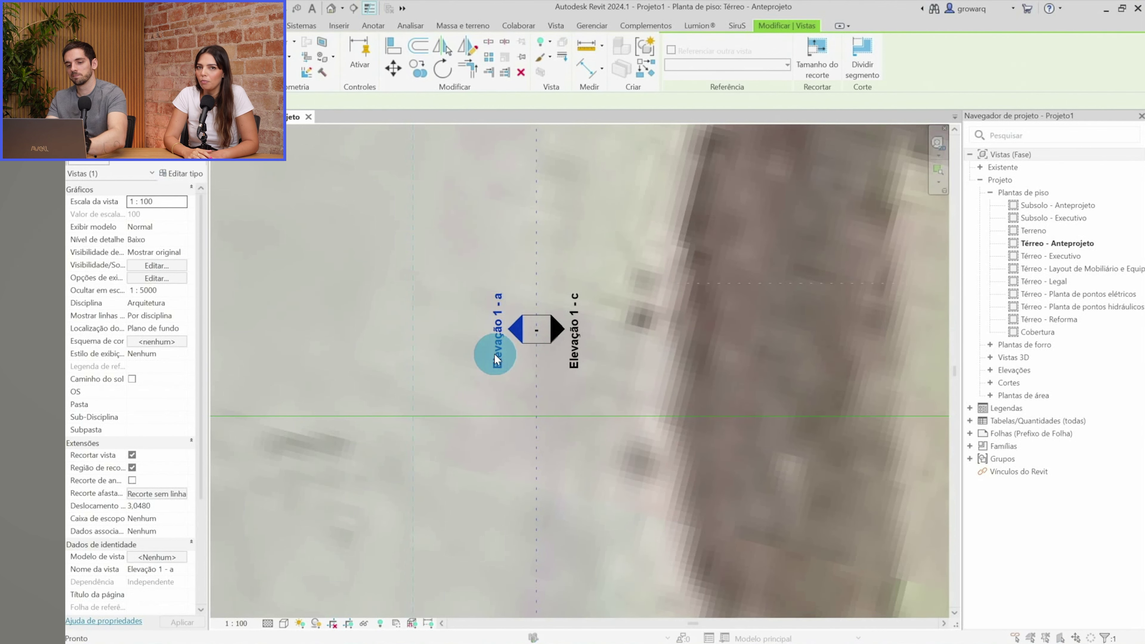
{"action": "left_click", "coordinate": [497, 358]}
{"action": "left_click", "coordinate": [644, 370]}
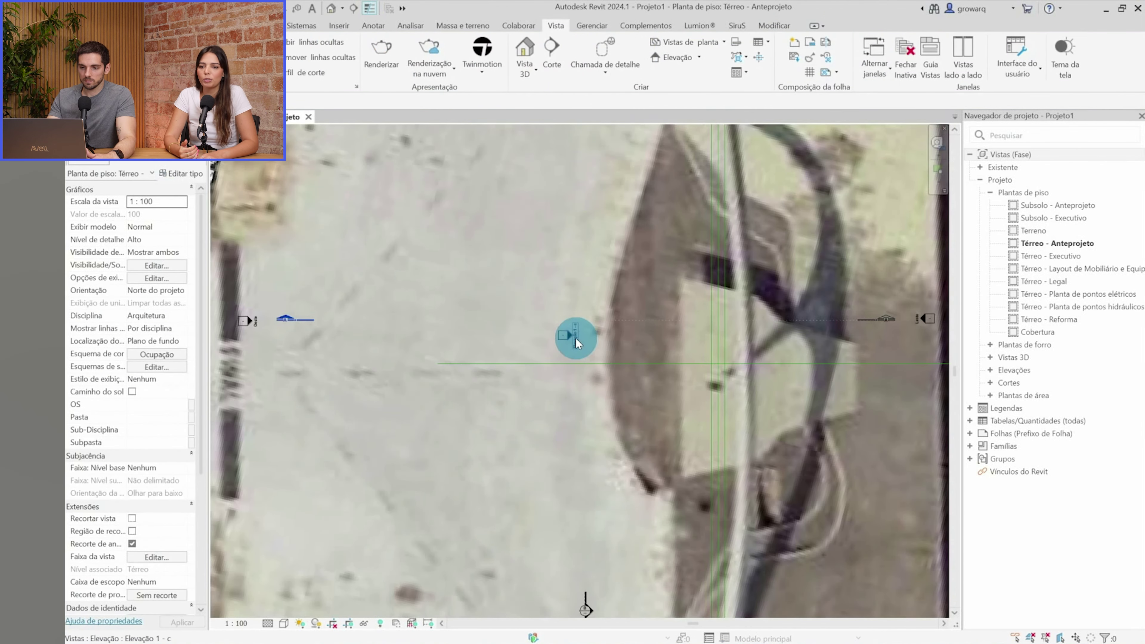
Drag the Elevação 1 - c far clip line past the arch to depth 37,0836
{"action": "scroll", "coordinate": [576, 337], "scroll_direction": "down", "scroll_amount": 2}
{"action": "scroll", "coordinate": [575, 337], "scroll_direction": "down", "scroll_amount": 3}
{"action": "left_click", "coordinate": [694, 397]}
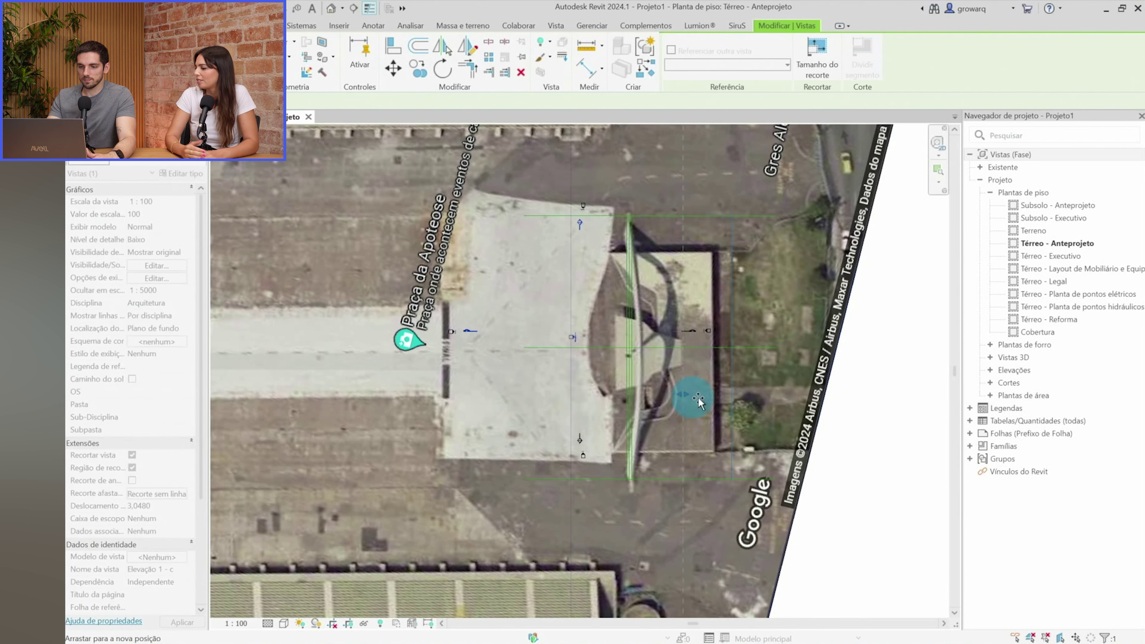
{"action": "left_click_drag", "start_coordinate": [760, 404], "coordinate": [724, 377]}
{"action": "scroll", "coordinate": [724, 378], "scroll_direction": "down", "scroll_amount": 1}
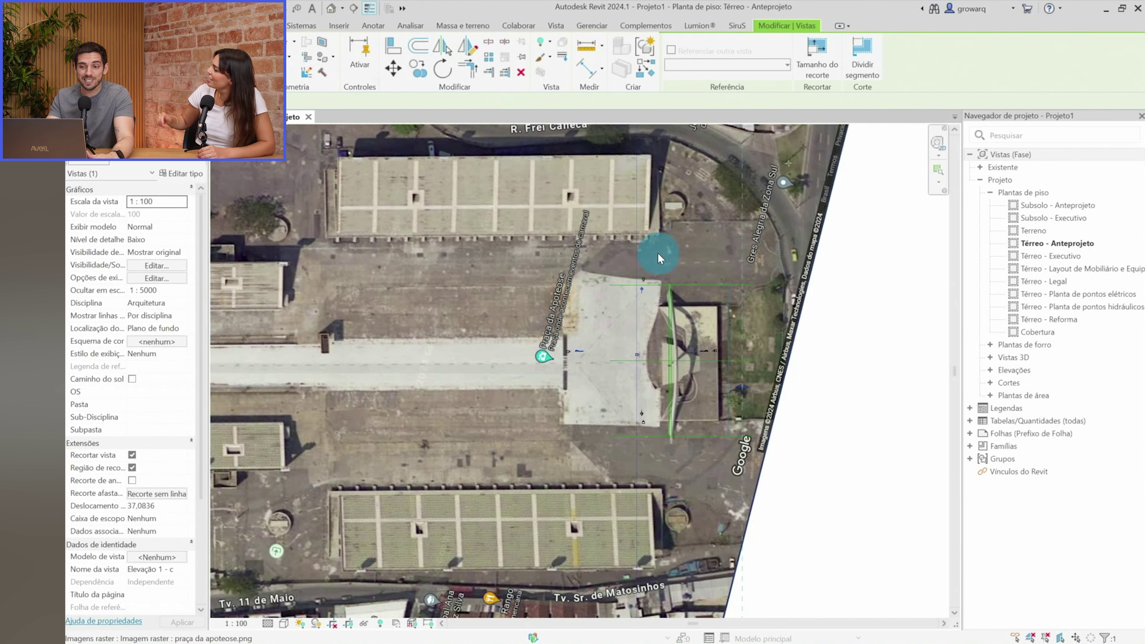
Recentre the plan on the site and open the Elevação 1 - c elevation view
{"action": "middle_click_drag", "start_coordinate": [659, 255], "coordinate": [640, 362]}
{"action": "scroll", "coordinate": [631, 352], "scroll_direction": "down", "scroll_amount": 2}
{"action": "scroll", "coordinate": [685, 481], "scroll_direction": "down", "scroll_amount": 1}
{"action": "middle_click_drag", "start_coordinate": [685, 481], "coordinate": [677, 442]}
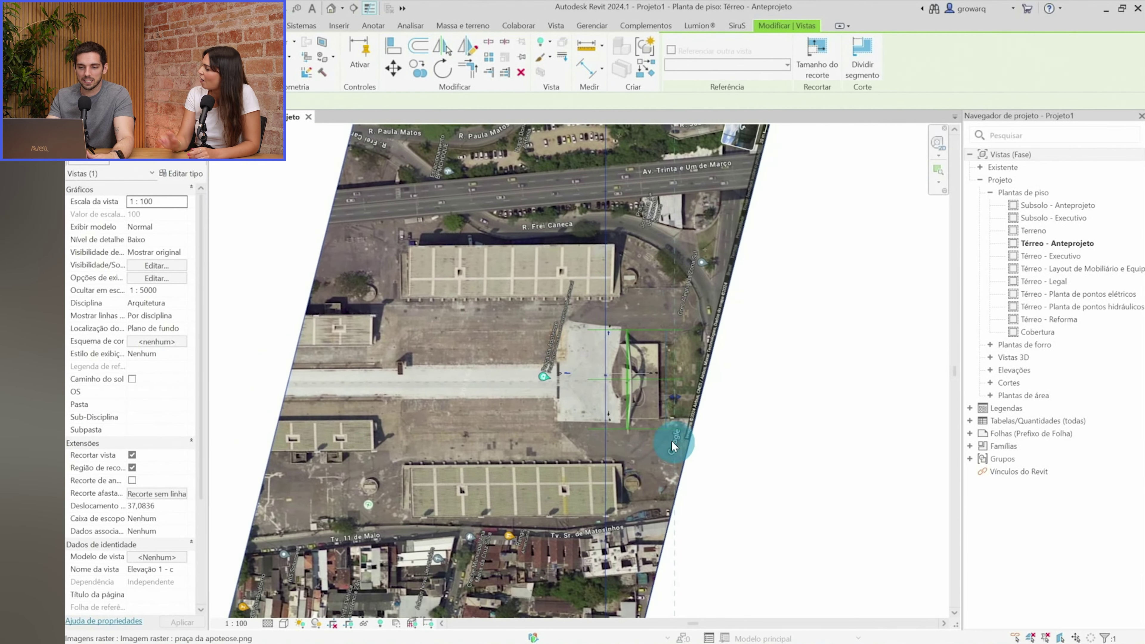
{"action": "scroll", "coordinate": [603, 351], "scroll_direction": "up", "scroll_amount": 2}
{"action": "scroll", "coordinate": [613, 350], "scroll_direction": "up", "scroll_amount": 1}
{"action": "double_click", "coordinate": [613, 350]}
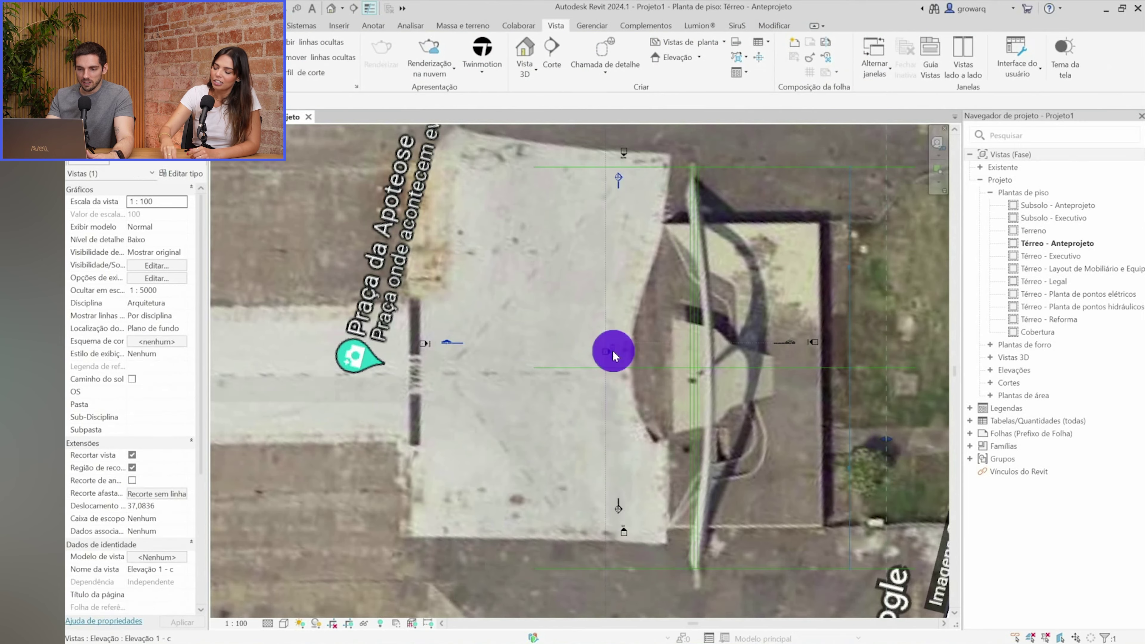
Raise the top of the Elevação 1 - c crop region
{"action": "scroll", "coordinate": [600, 365], "scroll_direction": "up", "scroll_amount": 2}
{"action": "left_click", "coordinate": [609, 372]}
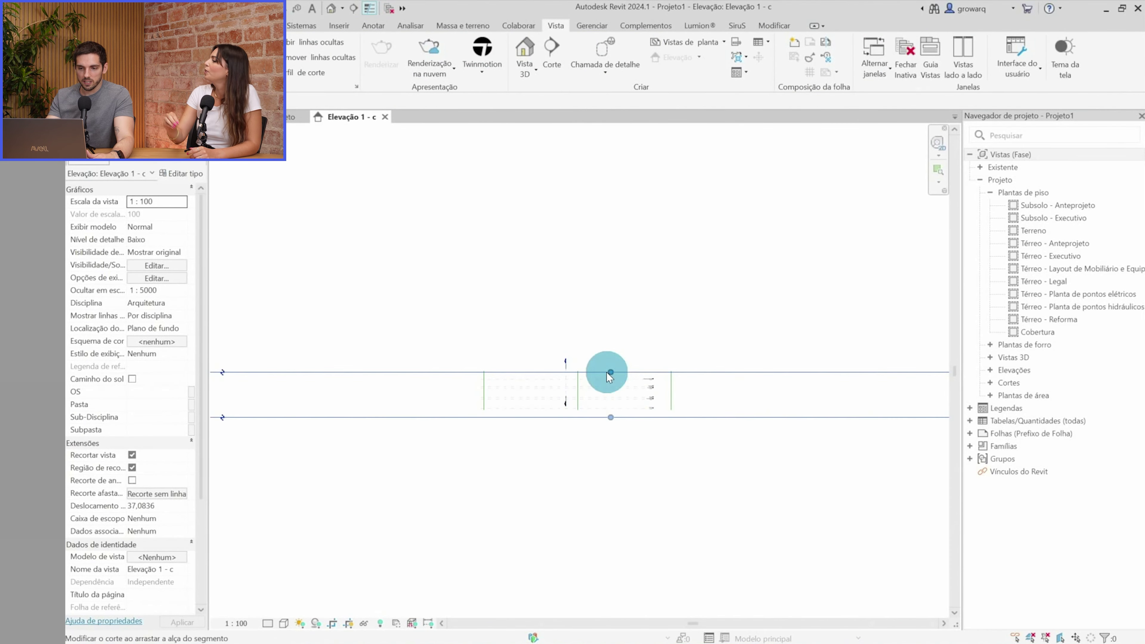
{"action": "left_click_drag", "start_coordinate": [609, 372], "coordinate": [611, 330]}
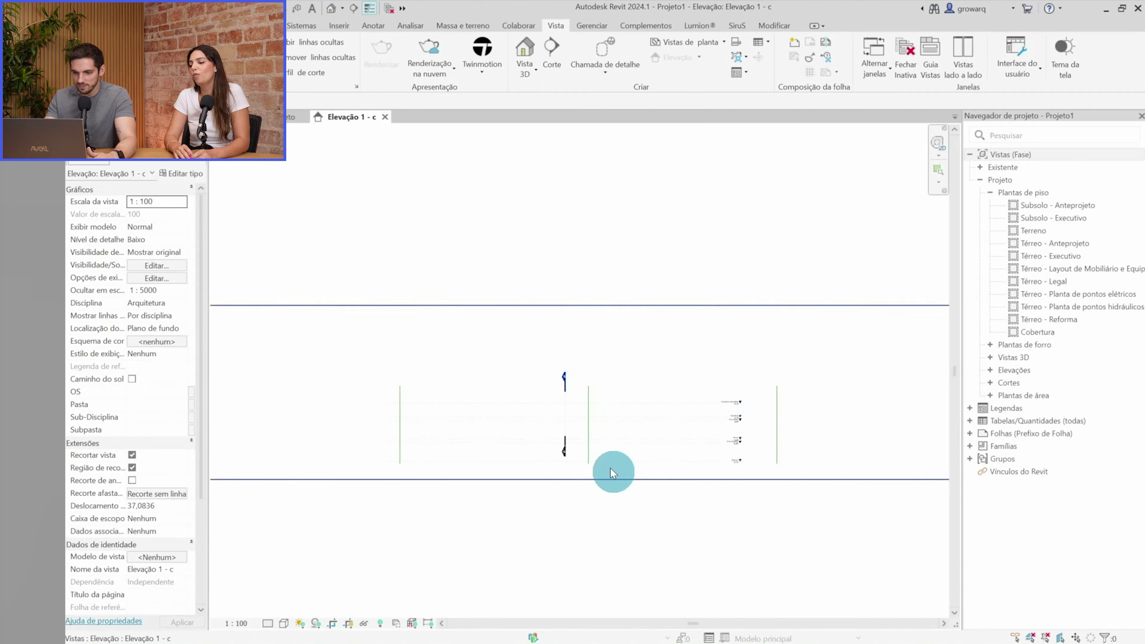
Zoom around the elevation's levels, then bring up the referência sapucaí folder window
{"action": "scroll", "coordinate": [698, 451], "scroll_direction": "up", "scroll_amount": 2}
{"action": "scroll", "coordinate": [834, 431], "scroll_direction": "up", "scroll_amount": 1}
{"action": "scroll", "coordinate": [581, 434], "scroll_direction": "up", "scroll_amount": 1}
{"action": "scroll", "coordinate": [628, 460], "scroll_direction": "down", "scroll_amount": 1}
{"action": "scroll", "coordinate": [628, 460], "scroll_direction": "down", "scroll_amount": 1}
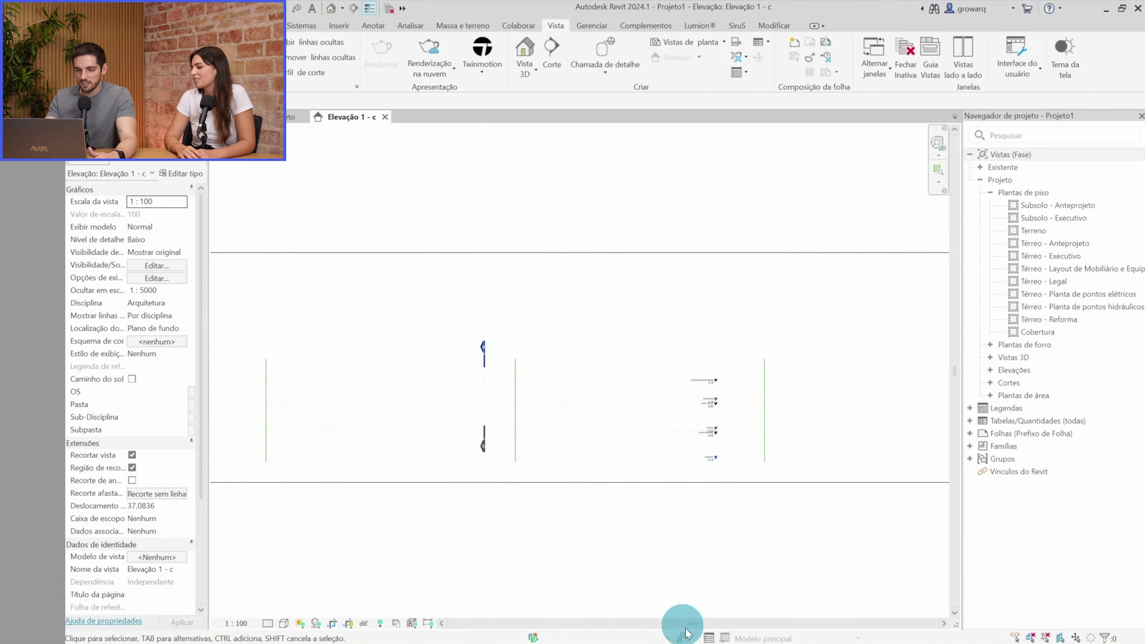
{"action": "left_click", "coordinate": [634, 586]}
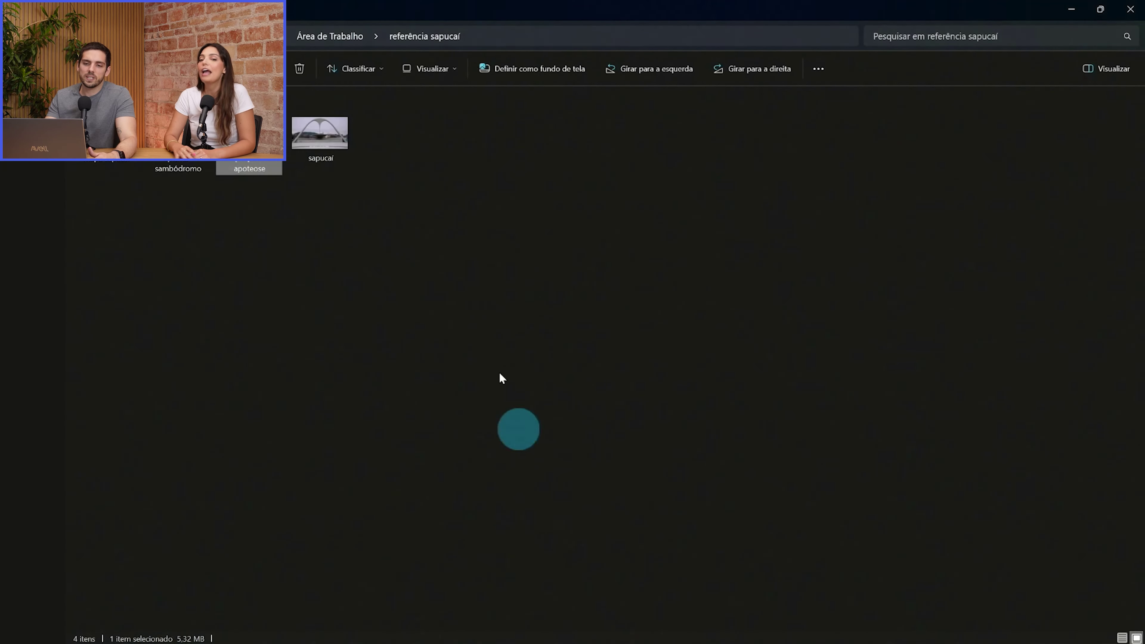
Drag the sapucaí photo from File Explorer into Revit's Elevação 1 - c elevation
{"action": "mouse_move", "coordinate": [347, 140]}
{"action": "left_mouse_down"}
{"action": "mouse_move", "coordinate": [794, 411]}
{"action": "mouse_move", "coordinate": [822, 592]}
{"action": "left_mouse_up"}
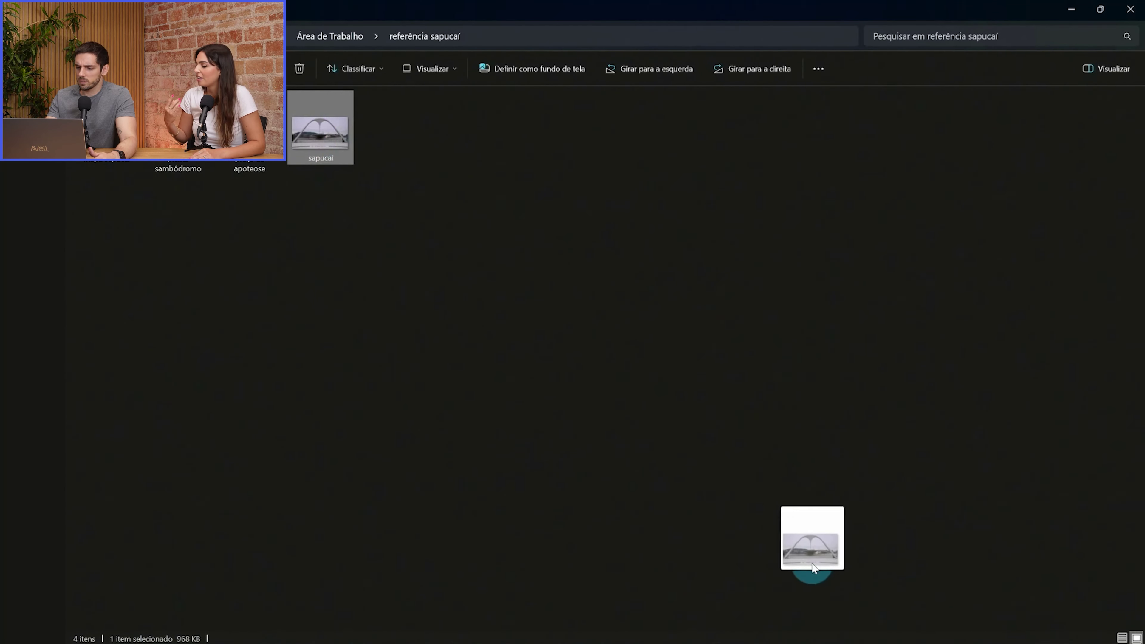
{"action": "mouse_move", "coordinate": [822, 591]}
{"action": "left_mouse_down"}
{"action": "mouse_move", "coordinate": [747, 641]}
{"action": "mouse_move", "coordinate": [457, 384]}
{"action": "left_mouse_up"}
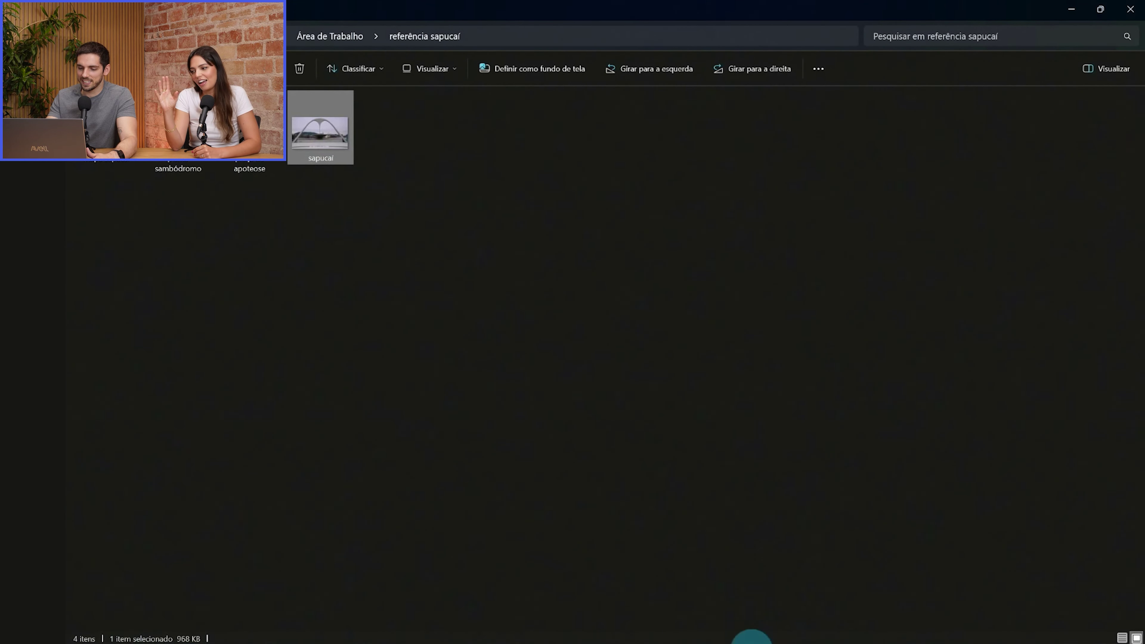
{"action": "left_click_drag", "start_coordinate": [660, 406], "coordinate": [748, 638]}
{"action": "left_click_drag", "start_coordinate": [642, 412], "coordinate": [635, 408]}
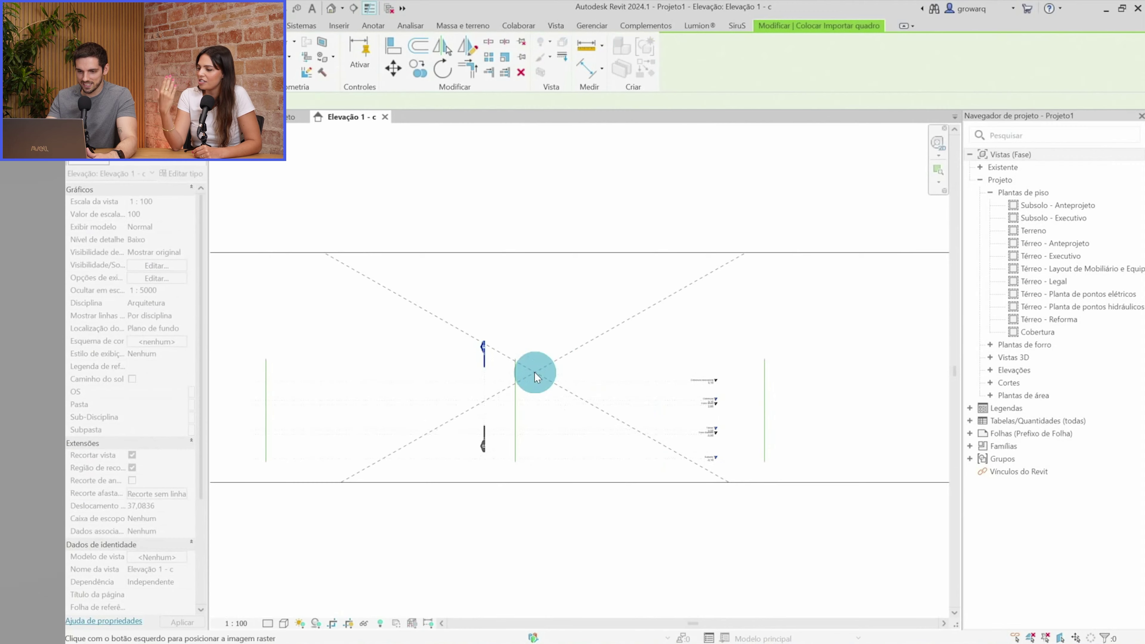
Place the sapucai.png photo in the elevation and select it
{"action": "left_click", "coordinate": [514, 386]}
{"action": "left_click", "coordinate": [336, 436]}
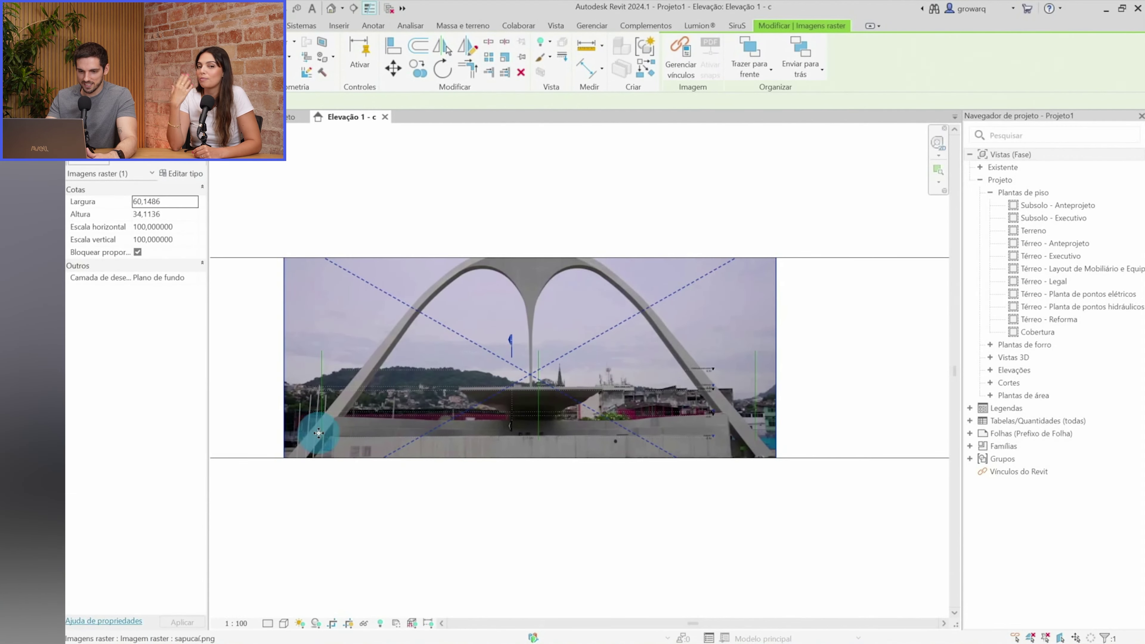
{"action": "scroll", "coordinate": [319, 433], "scroll_direction": "up", "scroll_amount": 2}
{"action": "scroll", "coordinate": [399, 378], "scroll_direction": "up", "scroll_amount": 2}
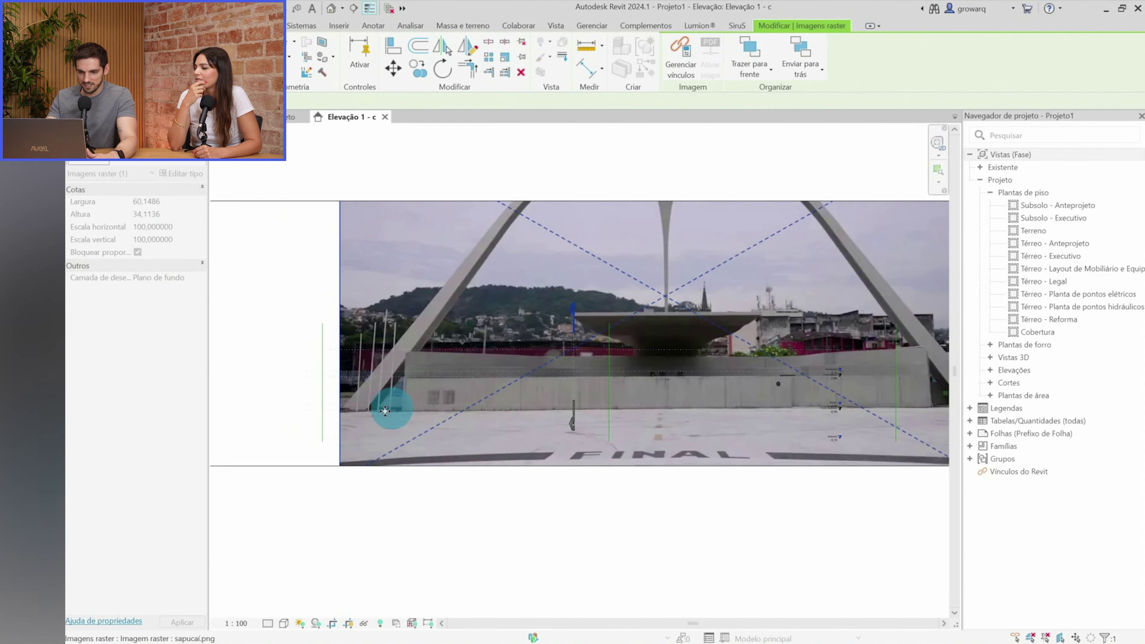
{"action": "scroll", "coordinate": [341, 402], "scroll_direction": "up", "scroll_amount": 2}
{"action": "scroll", "coordinate": [341, 401], "scroll_direction": "up", "scroll_amount": 2}
Move (MV) the photo so its corner sits on the Térreo ground-level intersection
{"action": "key", "text": "m"}
{"action": "key", "text": "v"}
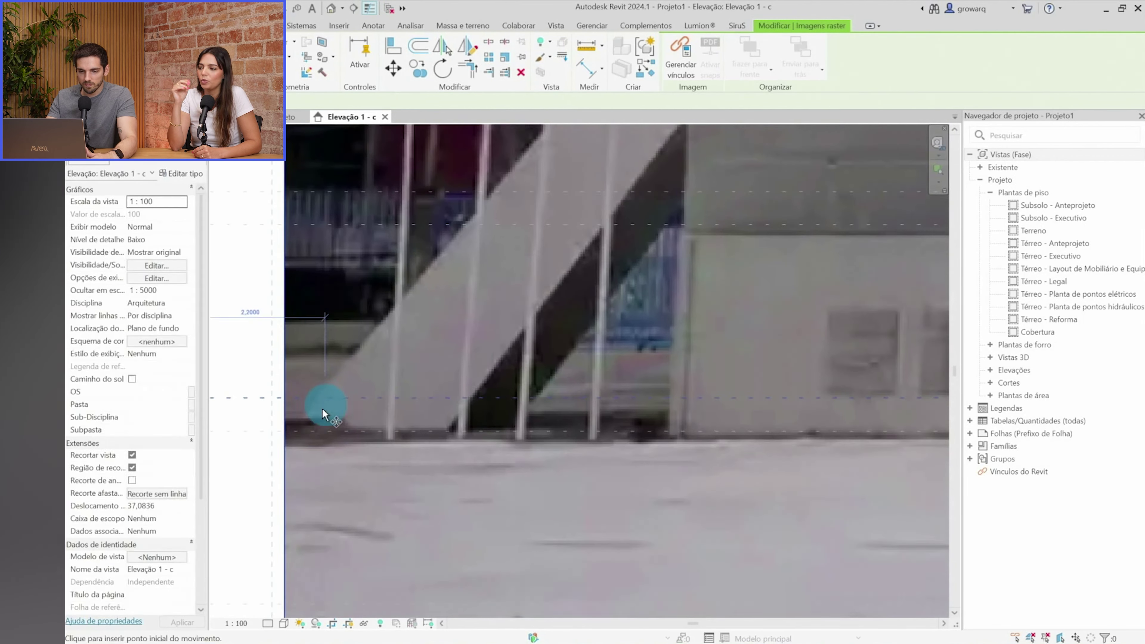
{"action": "scroll", "coordinate": [328, 404], "scroll_direction": "up", "scroll_amount": 2}
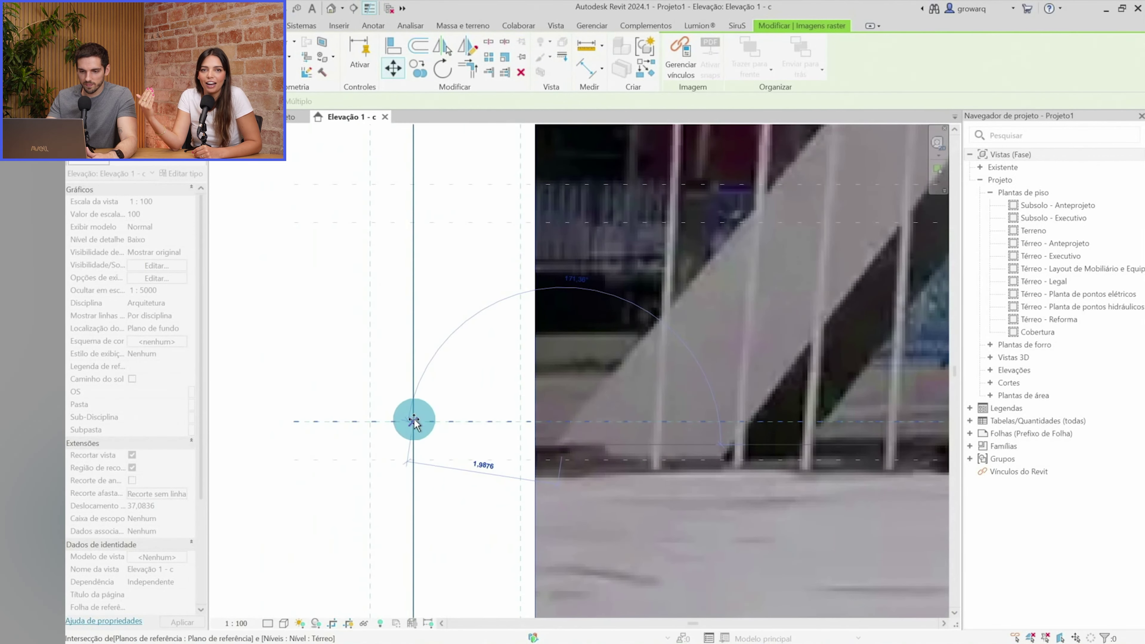
{"action": "left_click", "coordinate": [393, 418]}
{"action": "scroll", "coordinate": [397, 417], "scroll_direction": "down", "scroll_amount": 3}
{"action": "middle_click_drag", "start_coordinate": [711, 465], "coordinate": [253, 406]}
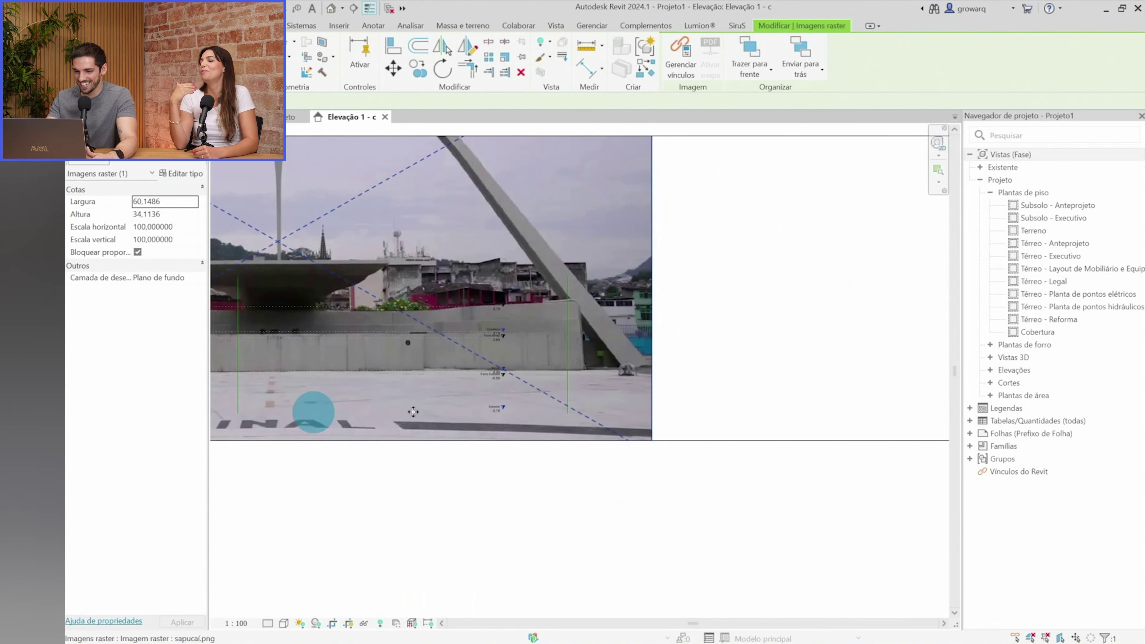
{"action": "scroll", "coordinate": [596, 365], "scroll_direction": "up", "scroll_amount": 2}
{"action": "scroll", "coordinate": [545, 372], "scroll_direction": "down", "scroll_amount": 2}
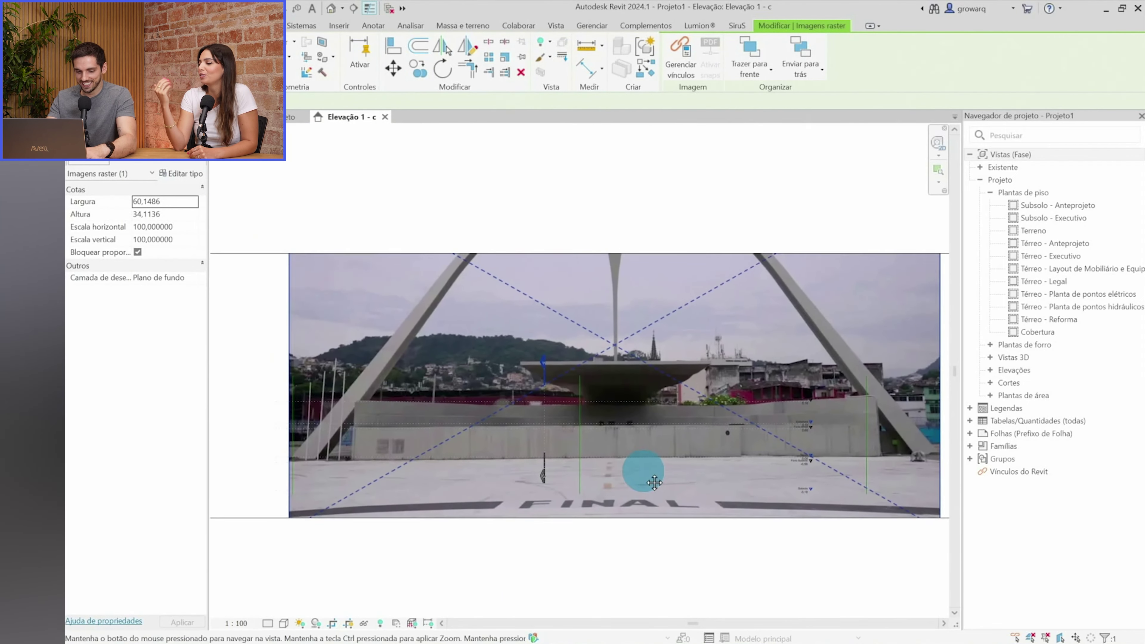
Scale (RE) the photo down to 53.3310 wide, fitting it to the arch's right foot
{"action": "key", "text": "r"}
{"action": "key", "text": "e"}
{"action": "scroll", "coordinate": [306, 469], "scroll_direction": "up", "scroll_amount": 3}
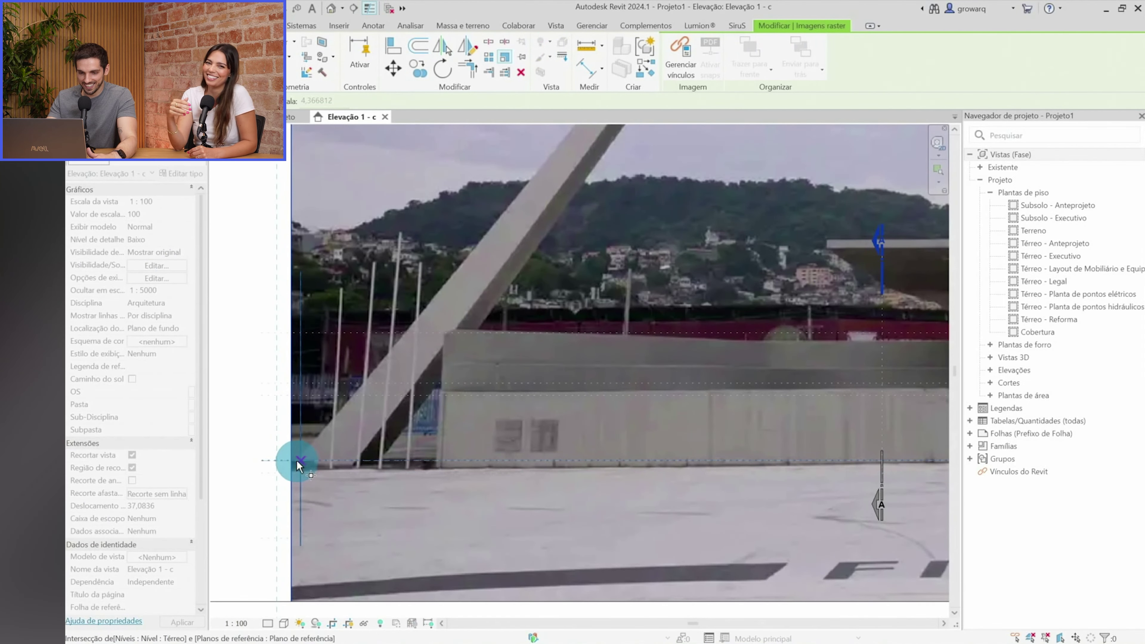
{"action": "scroll", "coordinate": [302, 465], "scroll_direction": "down", "scroll_amount": 3}
{"action": "scroll", "coordinate": [851, 454], "scroll_direction": "up", "scroll_amount": 3}
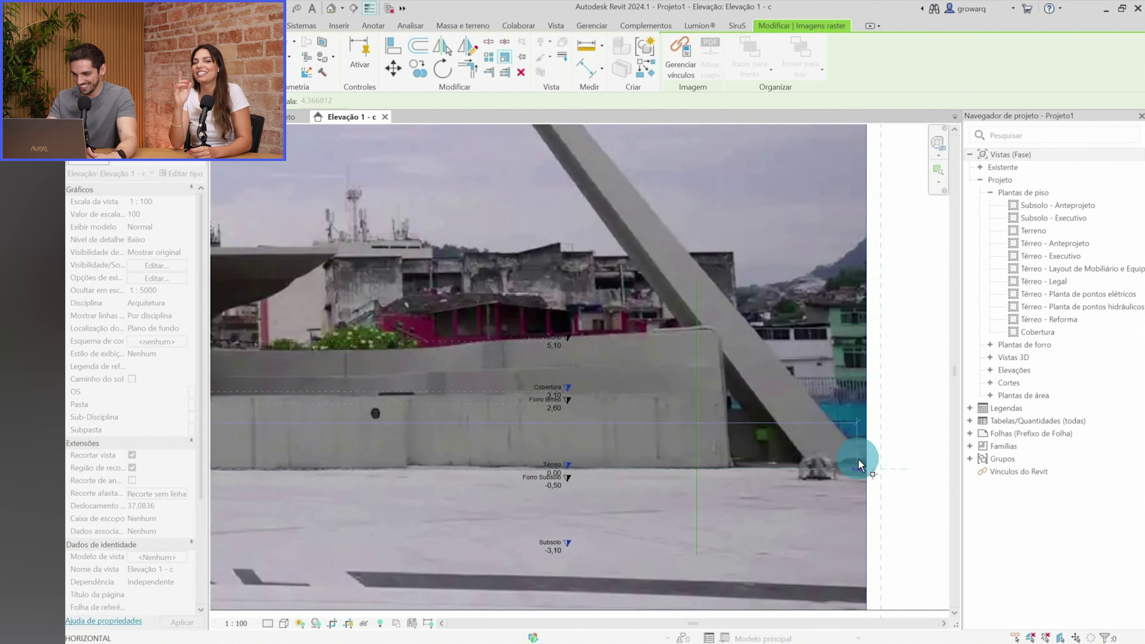
{"action": "left_click", "coordinate": [865, 469]}
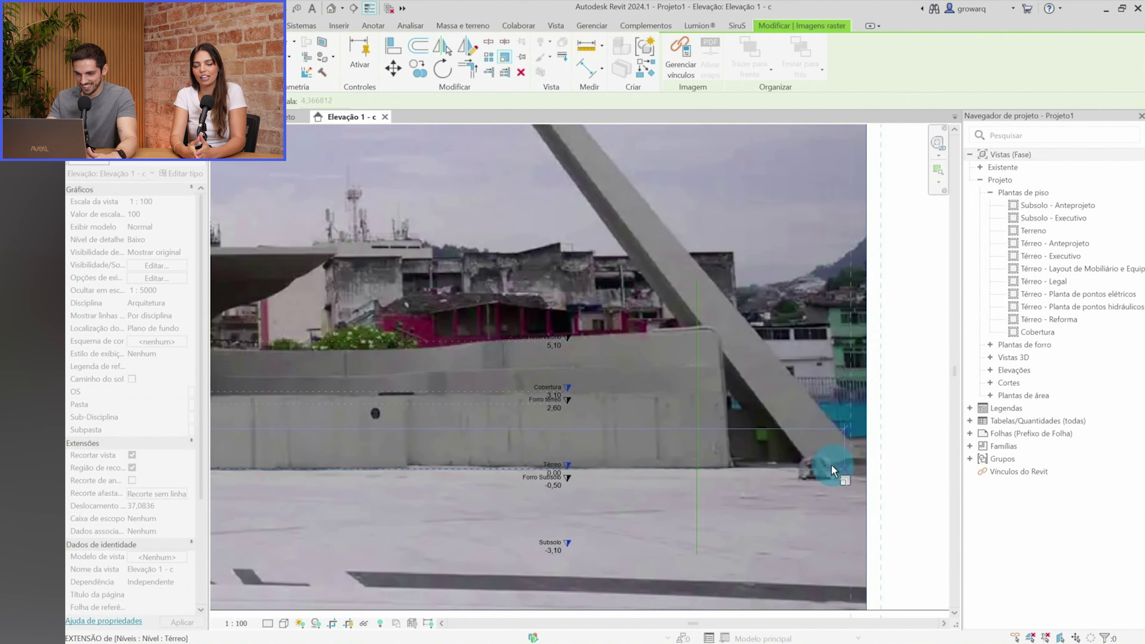
{"action": "left_click", "coordinate": [697, 471]}
{"action": "scroll", "coordinate": [838, 463], "scroll_direction": "down", "scroll_amount": 3}
{"action": "scroll", "coordinate": [776, 397], "scroll_direction": "down", "scroll_amount": 2}
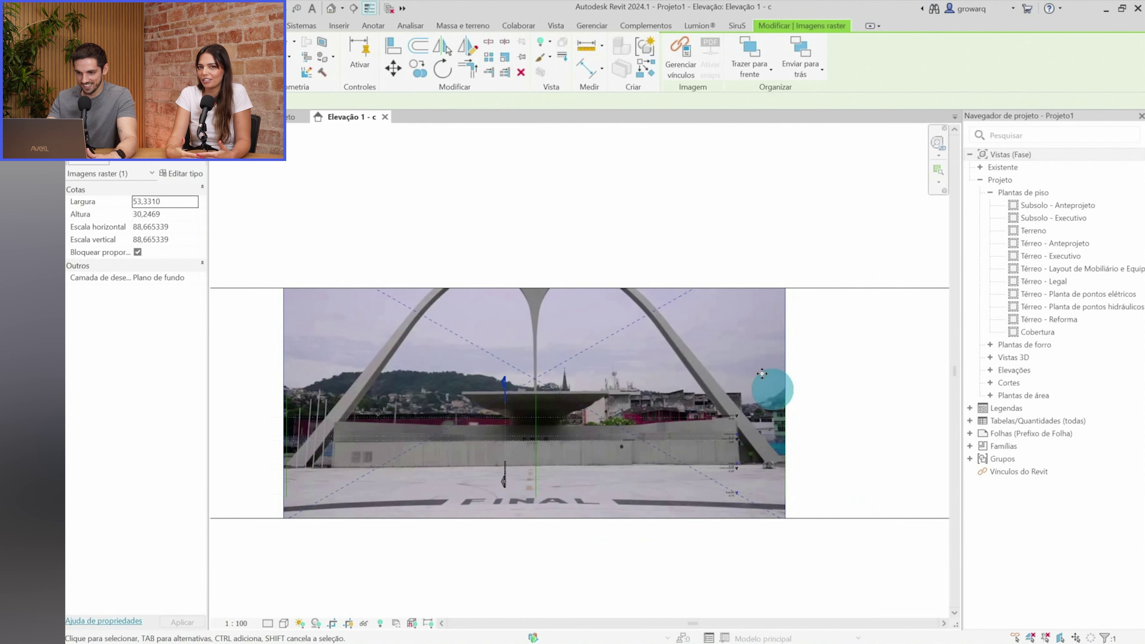
Deselect the scaled photo and bring up the massing and site tools
{"action": "left_click", "coordinate": [828, 293]}
{"action": "scroll", "coordinate": [723, 269], "scroll_direction": "down", "scroll_amount": 3}
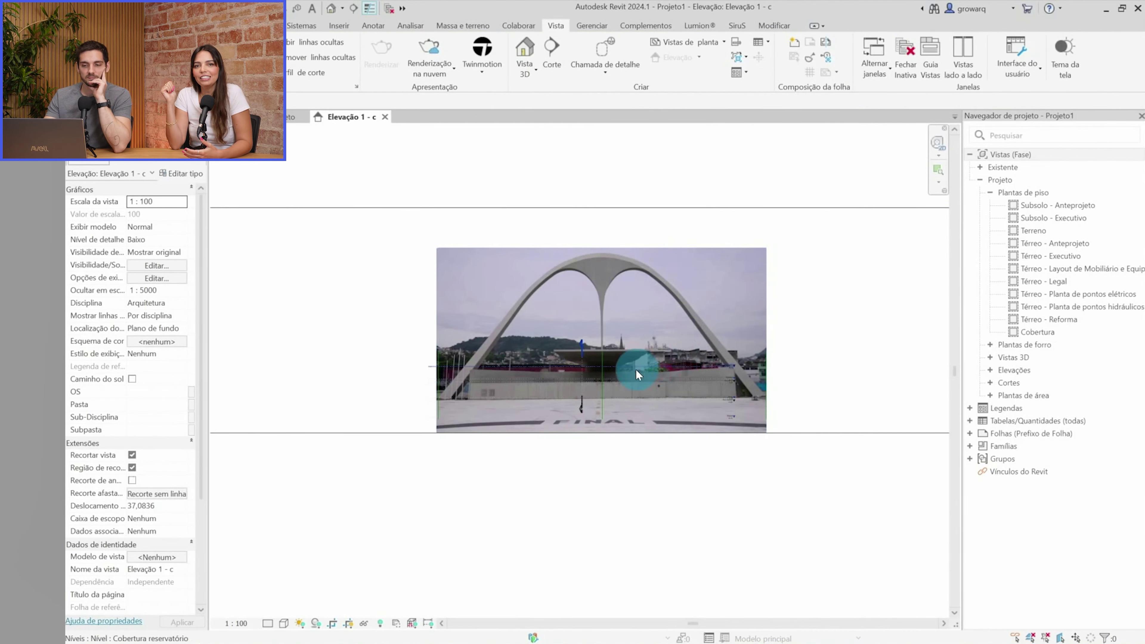
{"action": "scroll", "coordinate": [629, 371], "scroll_direction": "up", "scroll_amount": 2}
{"action": "scroll", "coordinate": [494, 388], "scroll_direction": "up", "scroll_amount": 1}
{"action": "scroll", "coordinate": [448, 398], "scroll_direction": "up", "scroll_amount": 1}
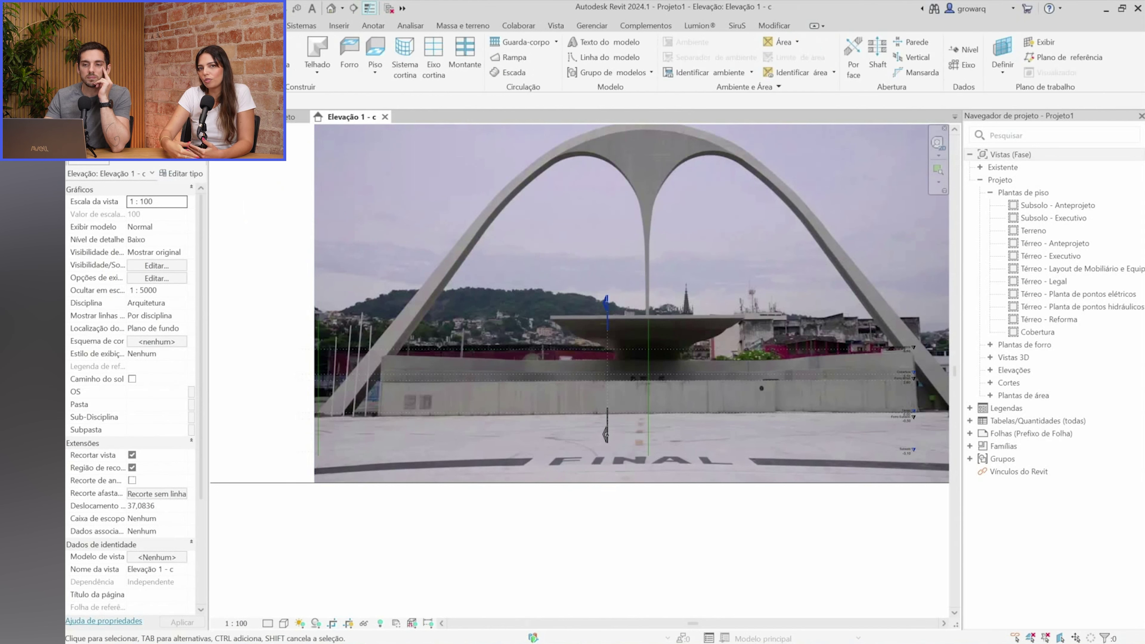
{"action": "left_click", "coordinate": [463, 26]}
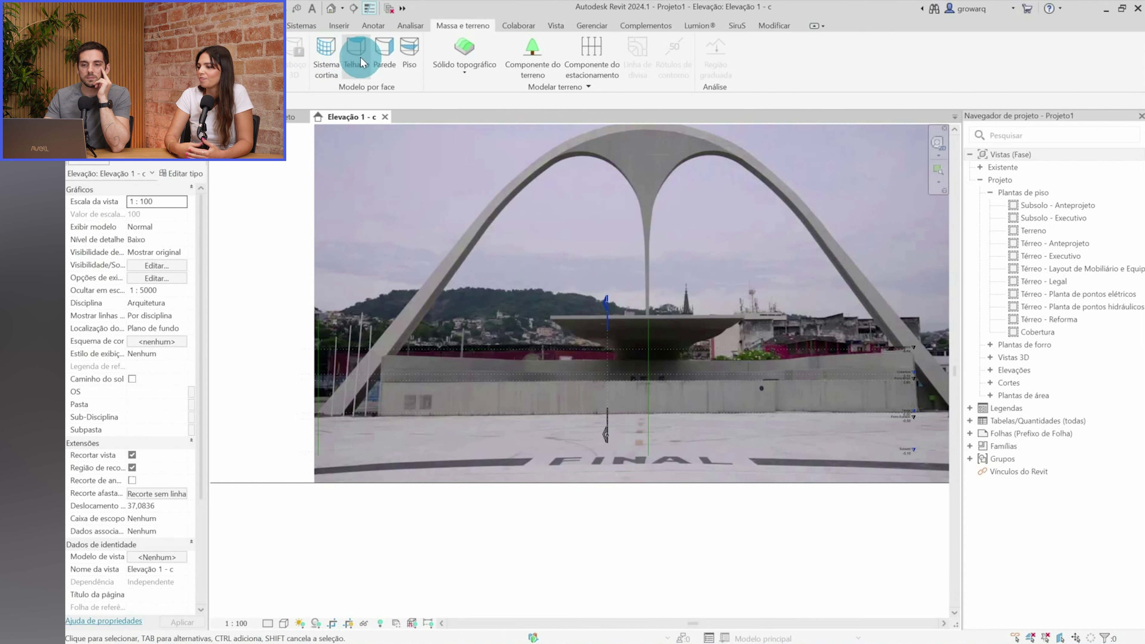
Create in-place mass 'Arco' on work plane Plano de referência : frente, ready for model lines
{"action": "left_click", "coordinate": [275, 52]}
{"action": "type", "text": "Arco"}
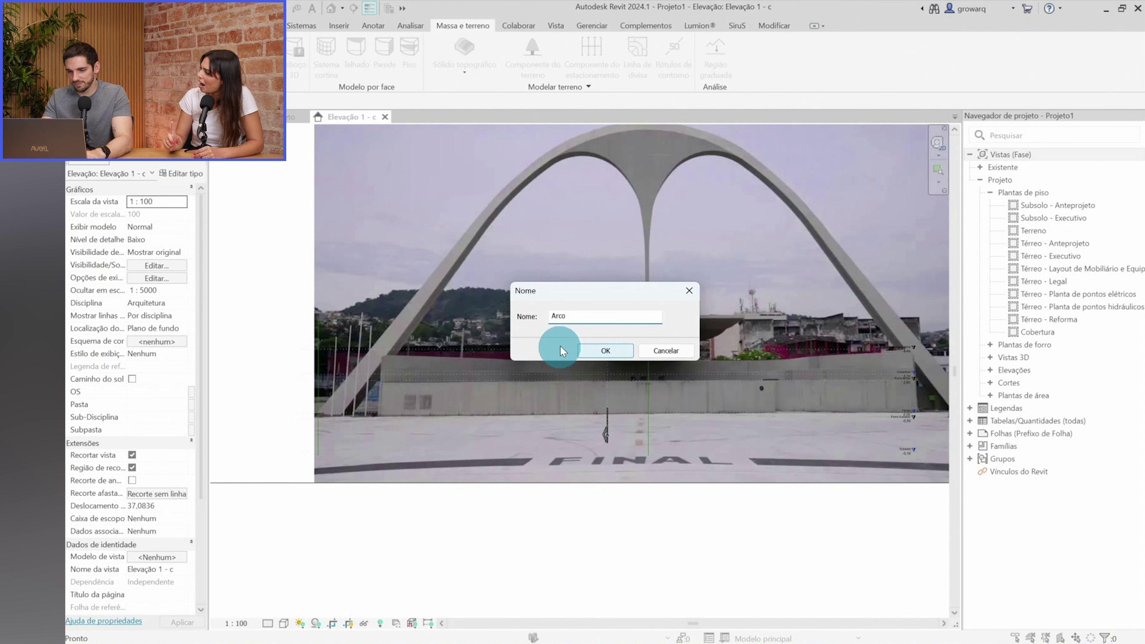
{"action": "left_click", "coordinate": [614, 352]}
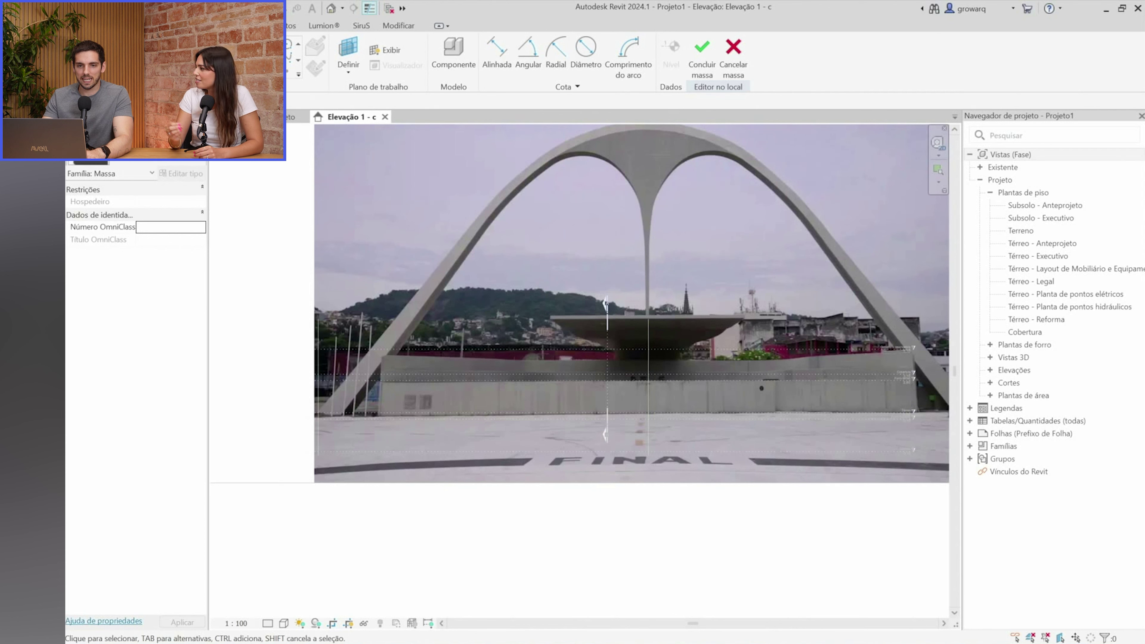
{"action": "left_click", "coordinate": [354, 69]}
{"action": "left_click", "coordinate": [619, 327]}
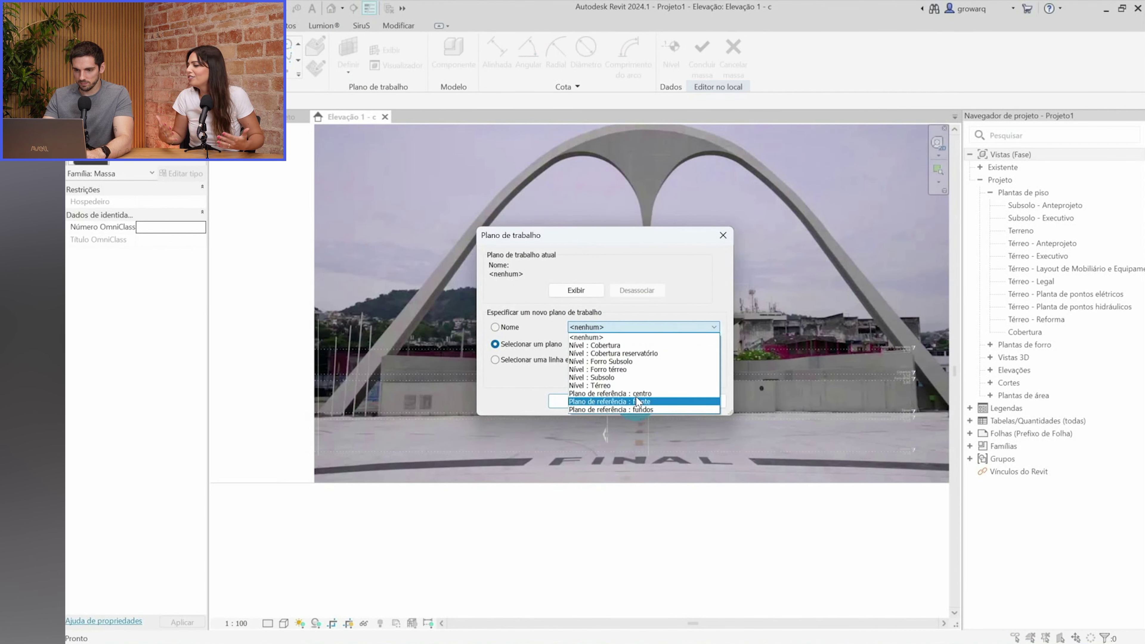
{"action": "left_click", "coordinate": [637, 401]}
{"action": "left_click", "coordinate": [573, 404]}
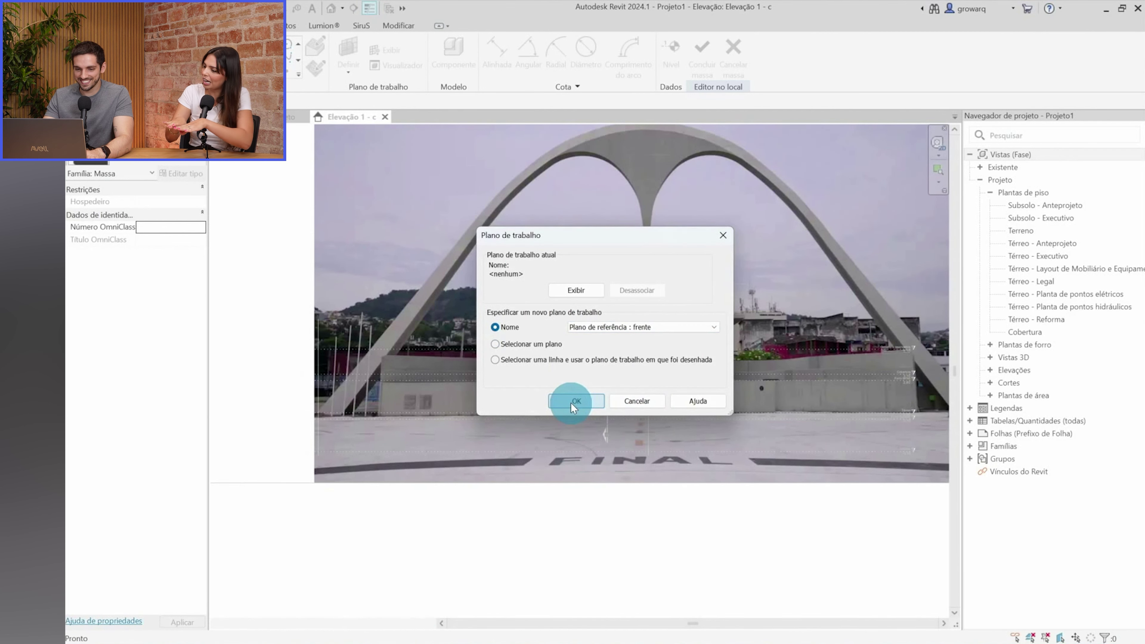
{"action": "left_click", "coordinate": [255, 45]}
{"action": "scroll", "coordinate": [314, 409], "scroll_direction": "up", "scroll_amount": 3}
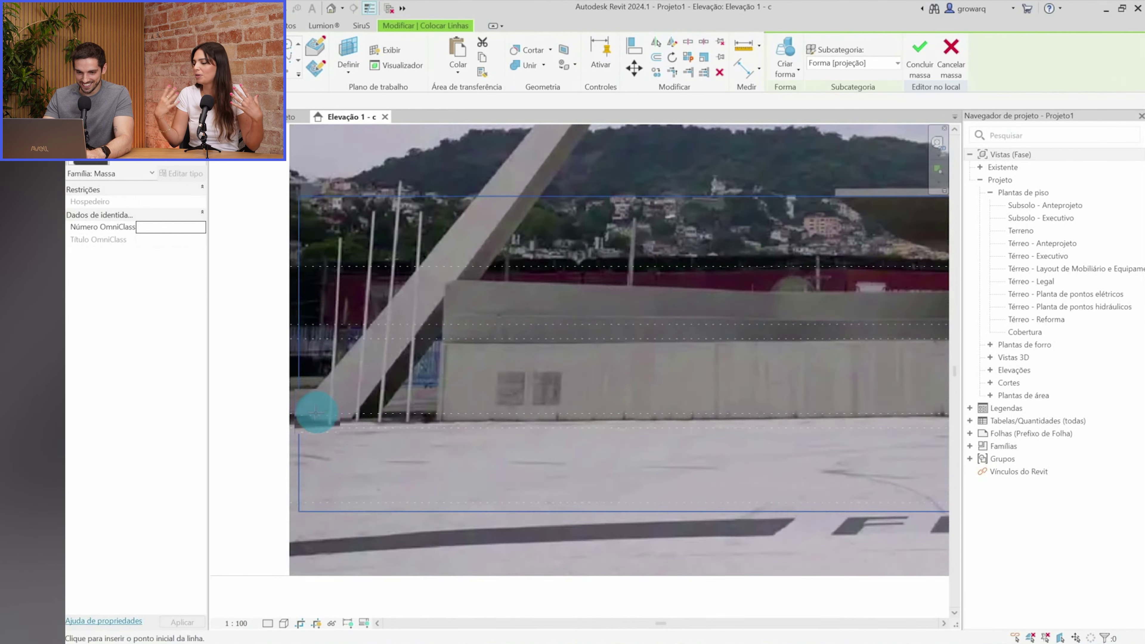
Begin a line at the arch's left foot, cancel it and restart Model Line
{"action": "scroll", "coordinate": [294, 412], "scroll_direction": "up", "scroll_amount": 3}
{"action": "left_click", "coordinate": [269, 415]}
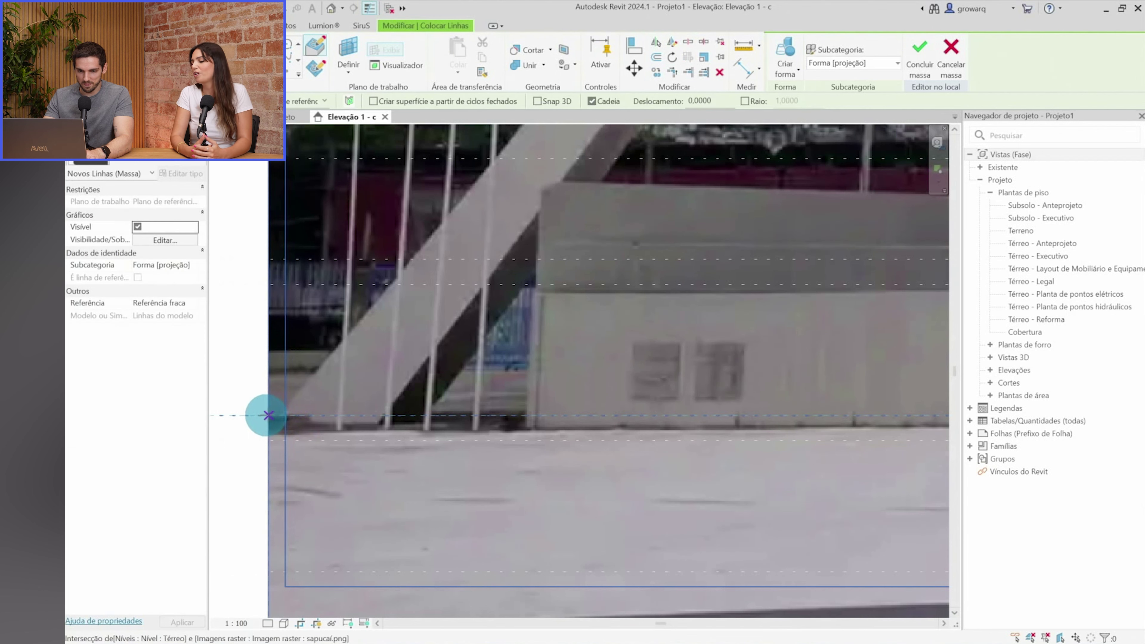
{"action": "scroll", "coordinate": [269, 415], "scroll_direction": "down", "scroll_amount": 3}
{"action": "scroll", "coordinate": [269, 413], "scroll_direction": "up", "scroll_amount": 1}
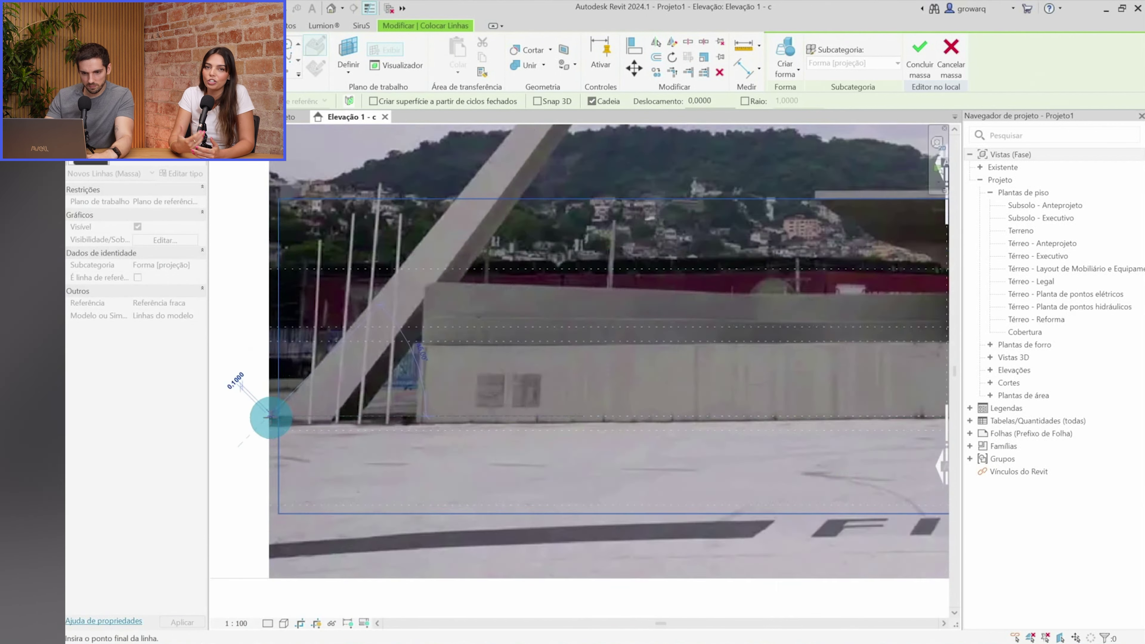
{"action": "scroll", "coordinate": [289, 433], "scroll_direction": "up", "scroll_amount": 1}
{"action": "scroll", "coordinate": [307, 439], "scroll_direction": "down", "scroll_amount": 2}
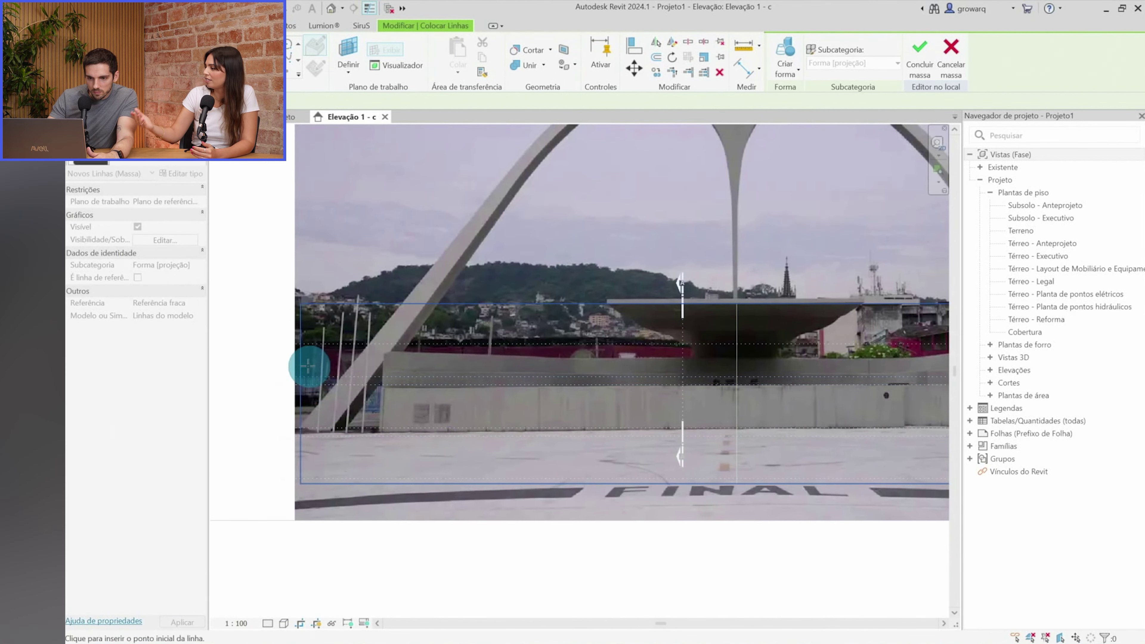
{"action": "key", "text": "Escape"}
{"action": "key", "text": "Escape"}
{"action": "scroll", "coordinate": [300, 392], "scroll_direction": "up", "scroll_amount": 1}
{"action": "scroll", "coordinate": [300, 406], "scroll_direction": "up", "scroll_amount": 1}
{"action": "key", "text": "Return"}
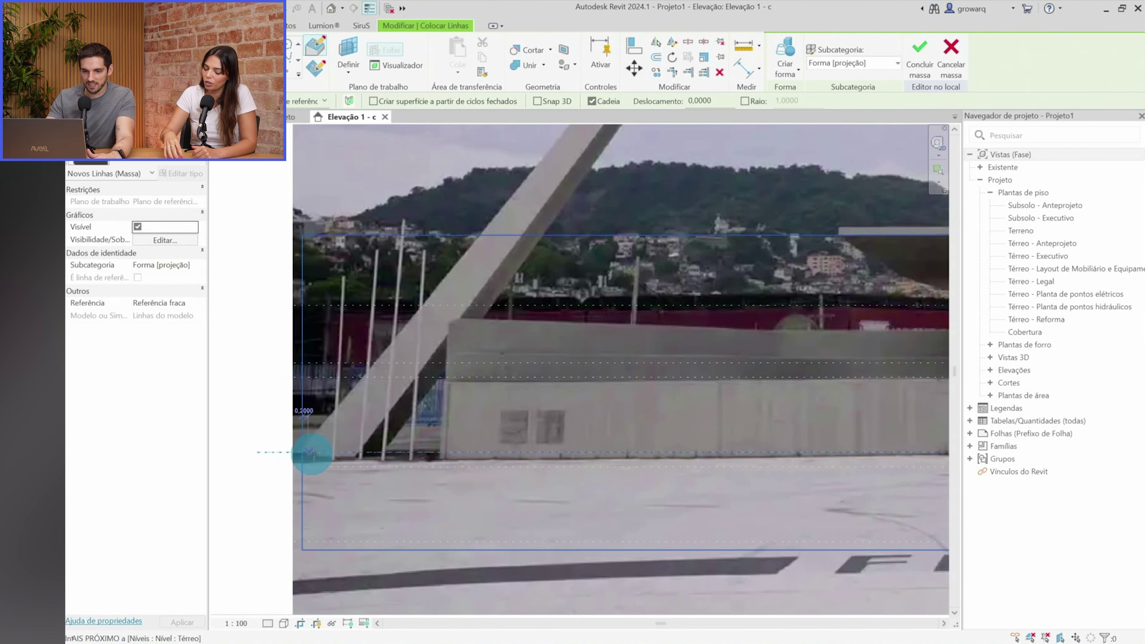
Draw a model line from the ground-level intersection up along the arch's left leg
{"action": "scroll", "coordinate": [312, 449], "scroll_direction": "up", "scroll_amount": 4}
{"action": "left_click", "coordinate": [305, 449]}
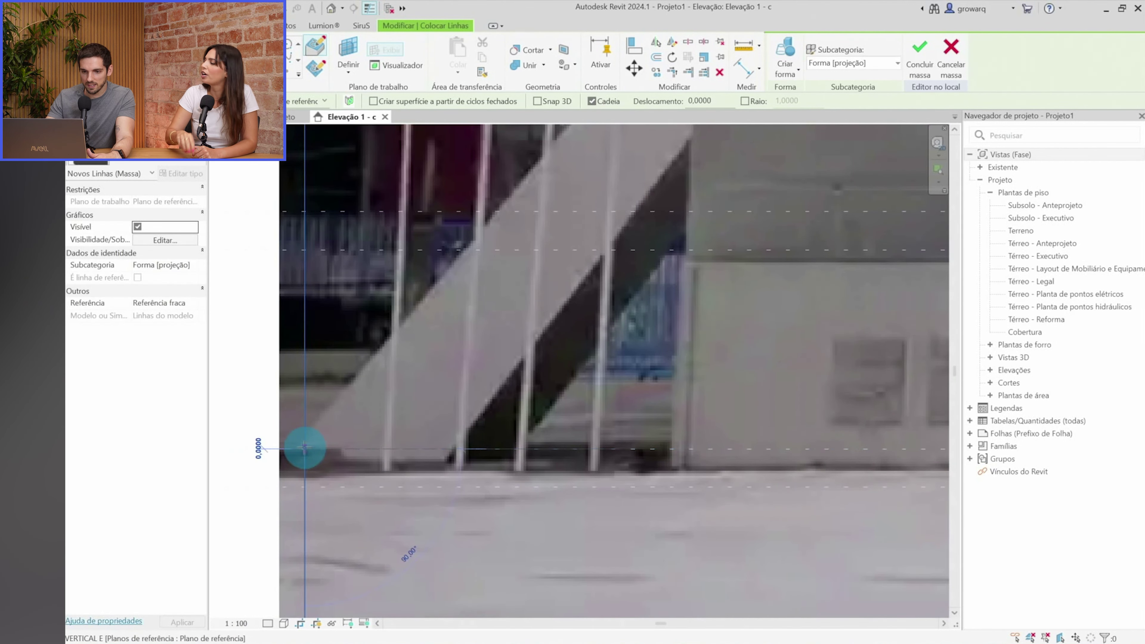
{"action": "scroll", "coordinate": [301, 448], "scroll_direction": "down", "scroll_amount": 3}
{"action": "scroll", "coordinate": [490, 223], "scroll_direction": "up", "scroll_amount": 3}
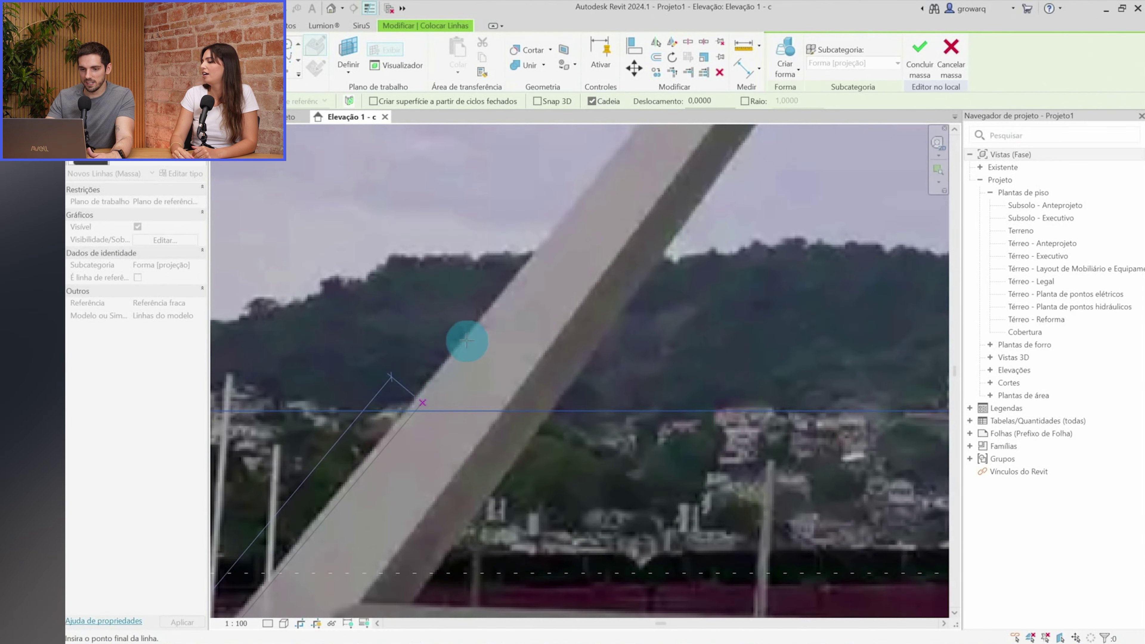
{"action": "scroll", "coordinate": [467, 342], "scroll_direction": "up", "scroll_amount": 1}
{"action": "scroll", "coordinate": [468, 337], "scroll_direction": "up", "scroll_amount": 1}
{"action": "left_click", "coordinate": [469, 336]}
{"action": "scroll", "coordinate": [469, 336], "scroll_direction": "down", "scroll_amount": 2}
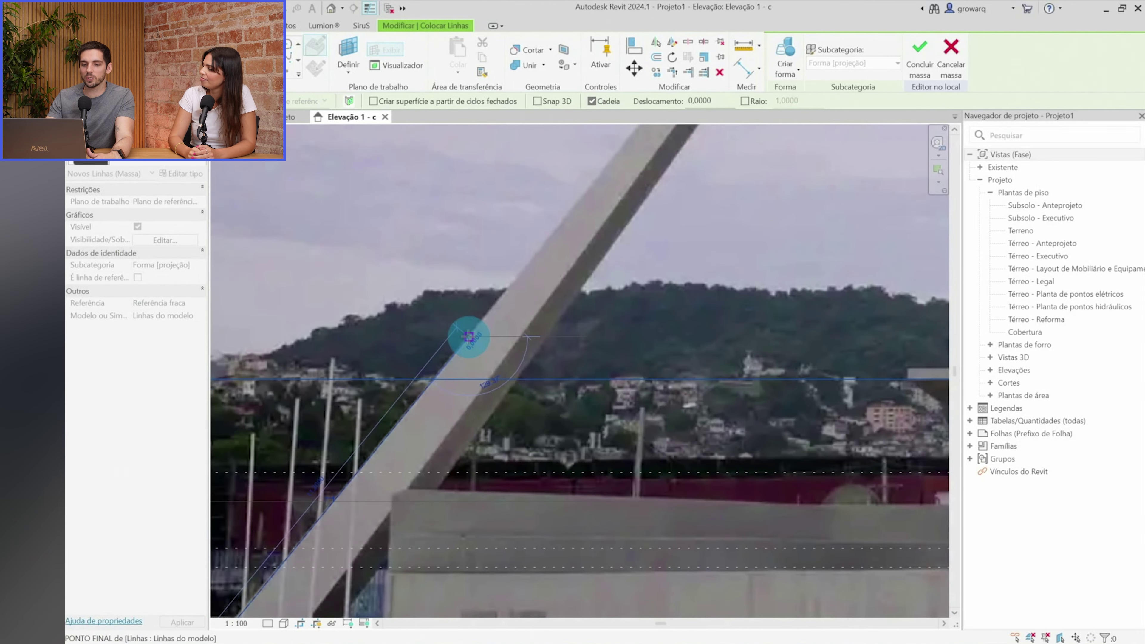
{"action": "scroll", "coordinate": [396, 327], "scroll_direction": "down", "scroll_amount": 2}
{"action": "scroll", "coordinate": [384, 485], "scroll_direction": "up", "scroll_amount": 2}
{"action": "scroll", "coordinate": [384, 485], "scroll_direction": "up", "scroll_amount": 2}
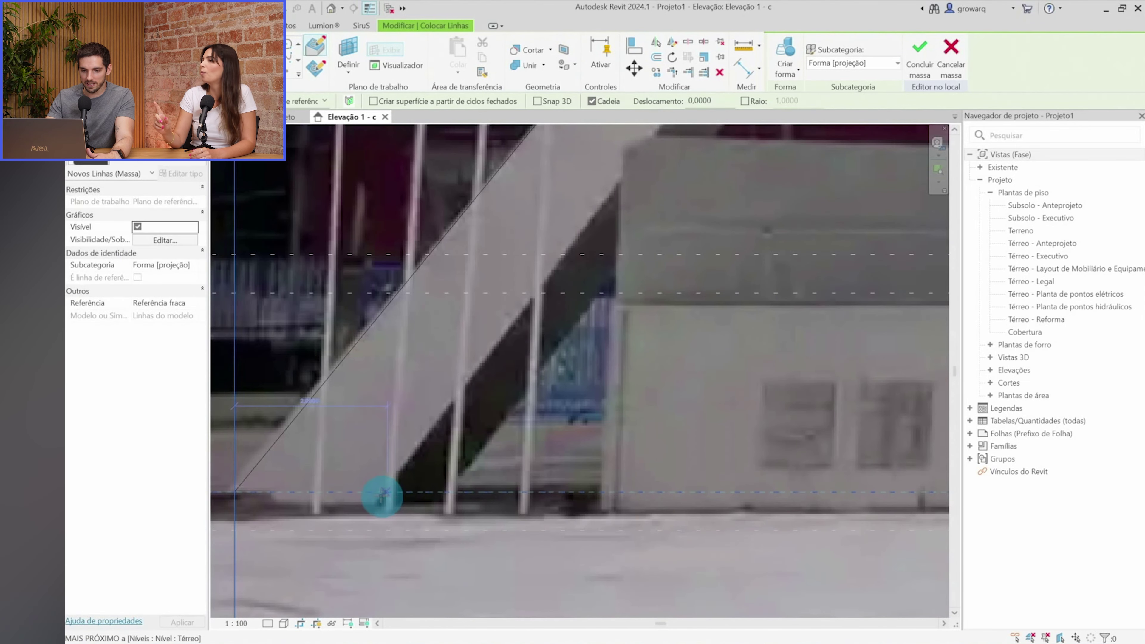
Trace two parallel model lines along both edges of the left leg
{"action": "left_click", "coordinate": [380, 493]}
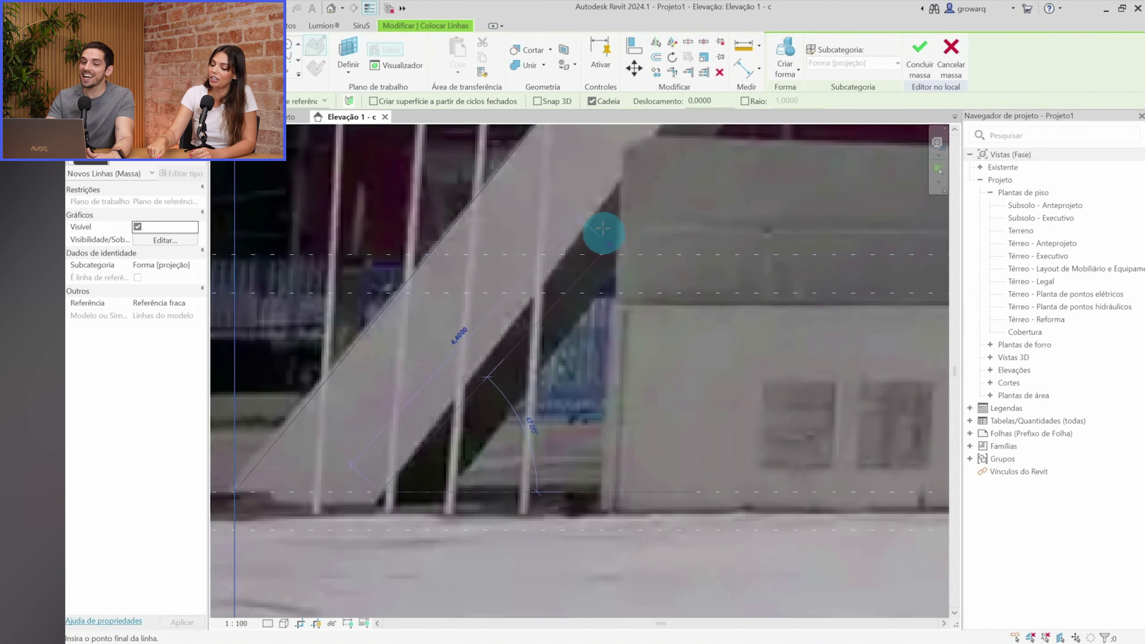
{"action": "left_click", "coordinate": [621, 181]}
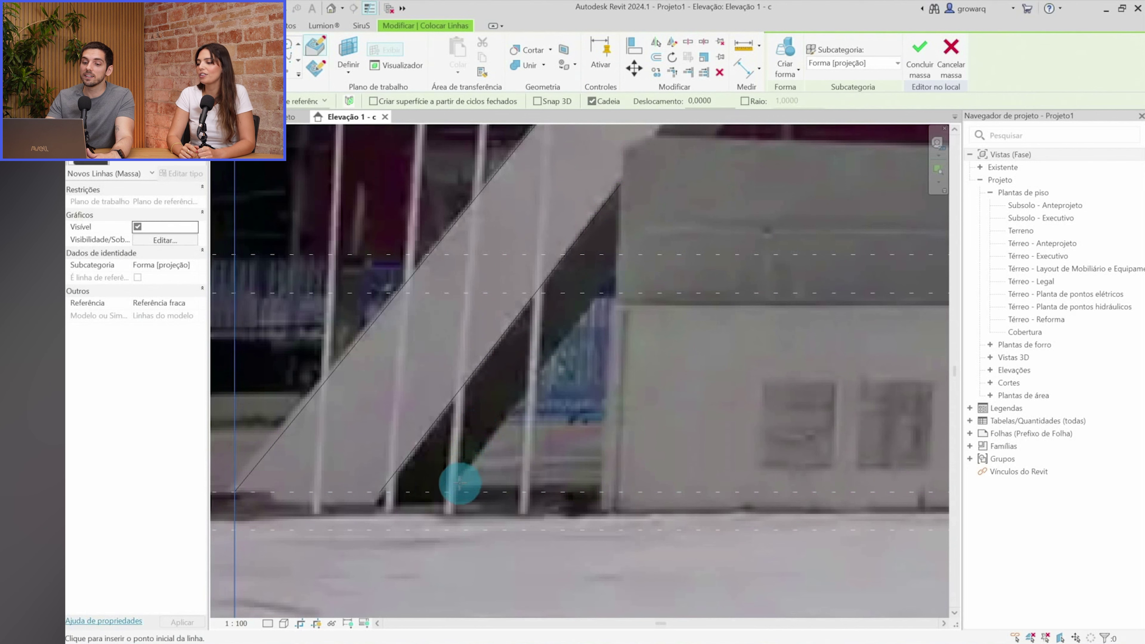
{"action": "left_click", "coordinate": [444, 492]}
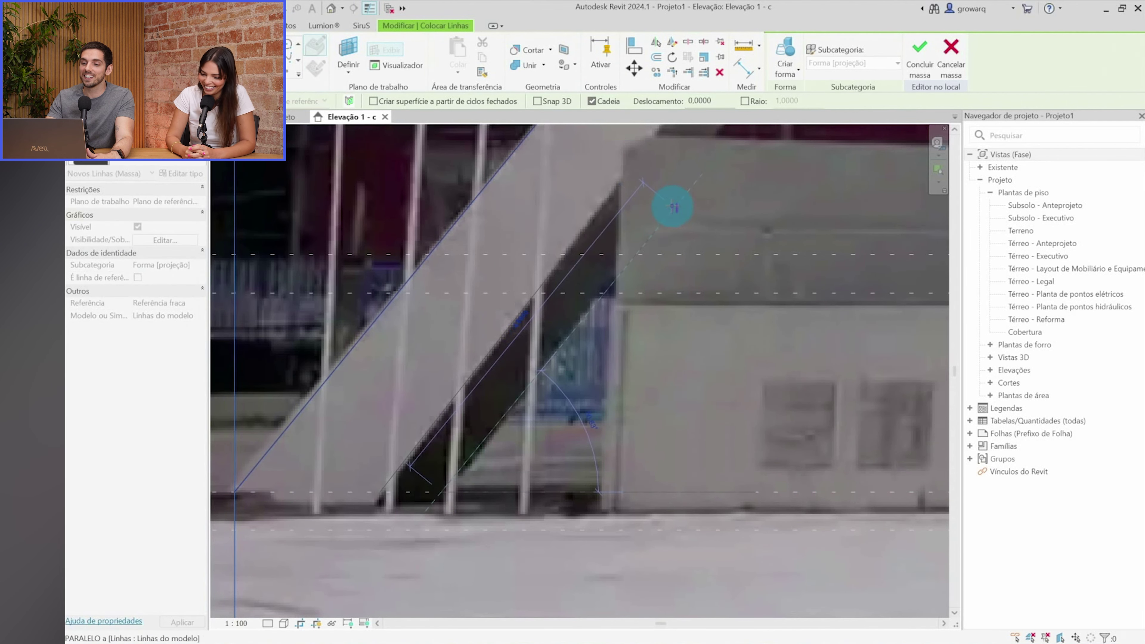
{"action": "left_click", "coordinate": [680, 196]}
{"action": "key", "text": "Escape"}
Select both leg lines and start Mirror, panning toward the arch's centre axis
{"action": "scroll", "coordinate": [682, 196], "scroll_direction": "down", "scroll_amount": 3}
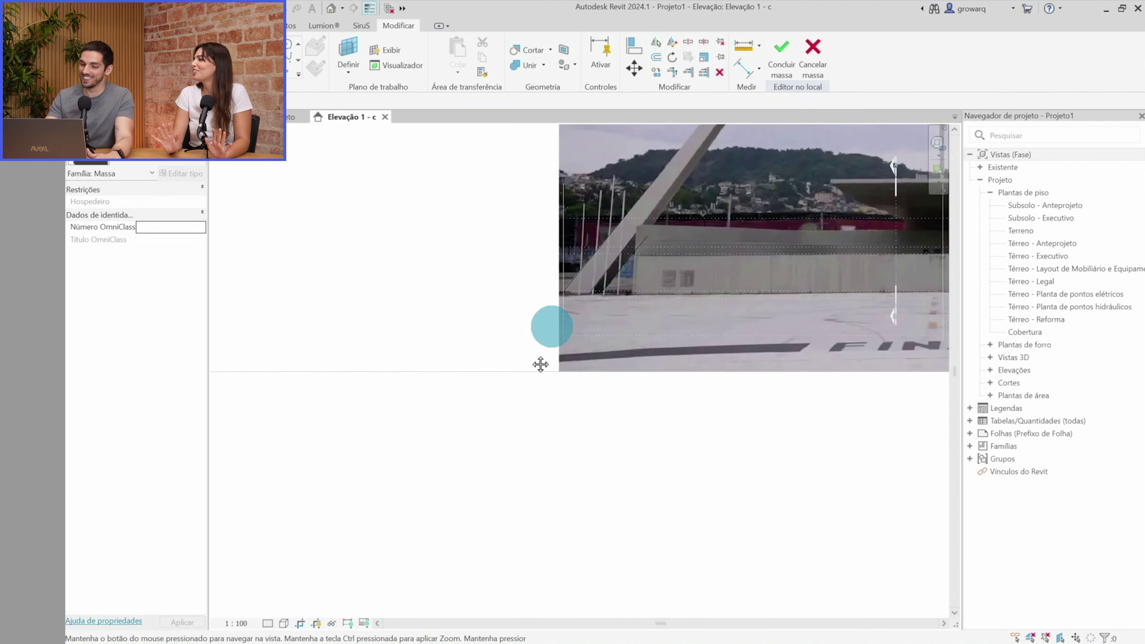
{"action": "middle_click_drag", "start_coordinate": [682, 195], "coordinate": [536, 344]}
{"action": "left_click", "coordinate": [514, 336]}
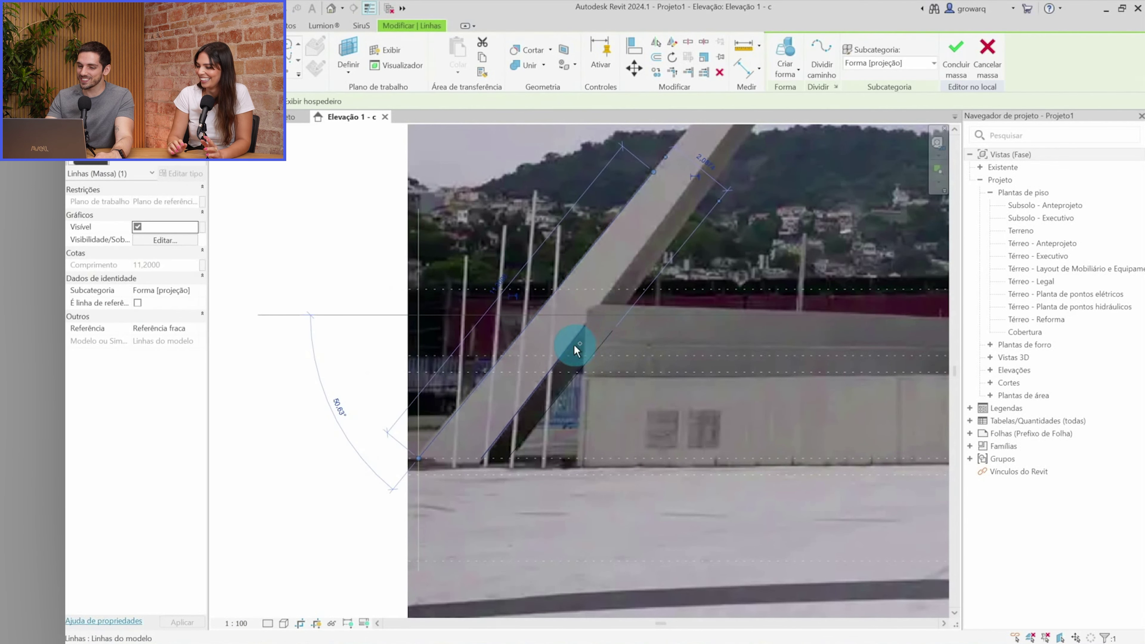
{"action": "left_click", "coordinate": [599, 346], "text": "ctrl"}
{"action": "scroll", "coordinate": [599, 347], "scroll_direction": "down", "scroll_amount": 1}
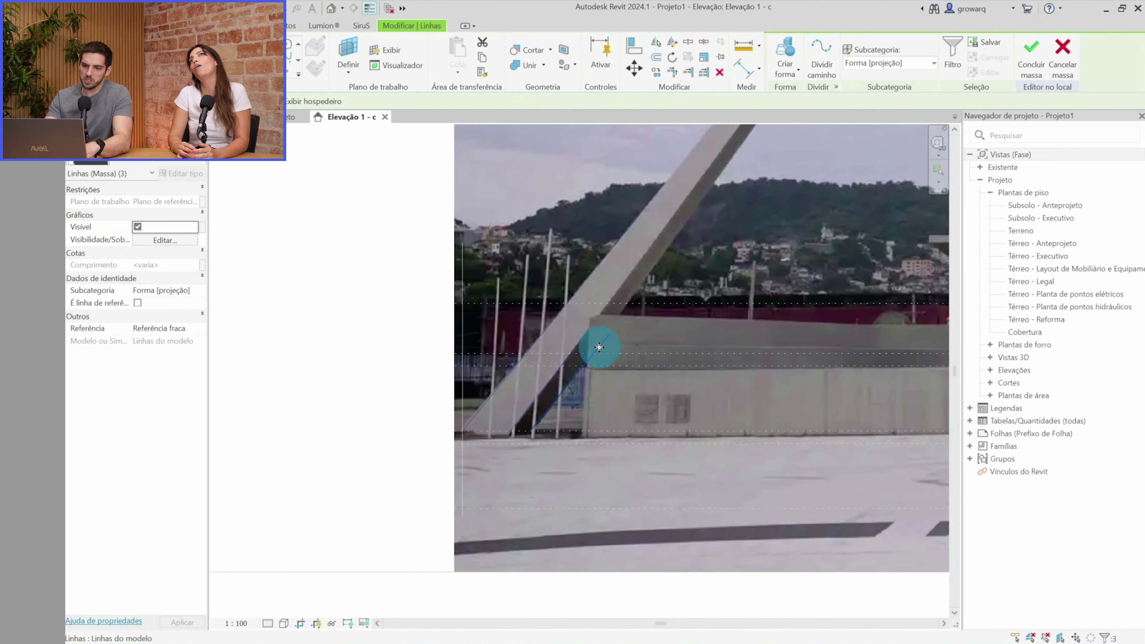
{"action": "key", "text": "m"}
{"action": "key", "text": "m"}
{"action": "middle_click_drag", "start_coordinate": [750, 329], "coordinate": [605, 379]}
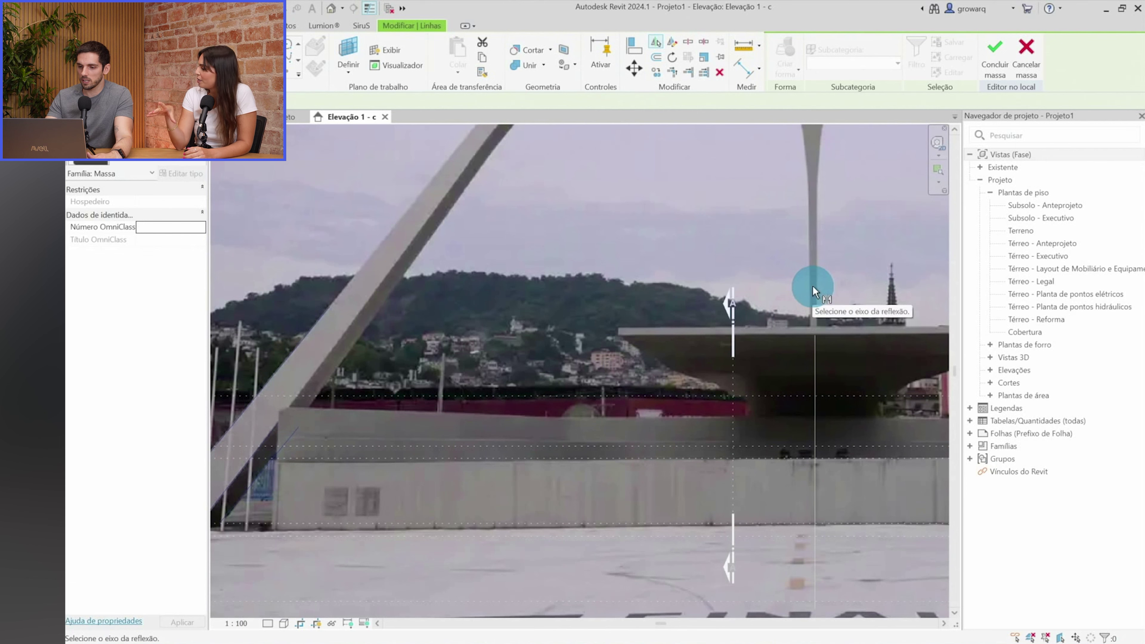
Mirror the leg lines across the central reference plane onto the right leg
{"action": "left_click", "coordinate": [810, 358]}
{"action": "scroll", "coordinate": [684, 280], "scroll_direction": "down", "scroll_amount": 3}
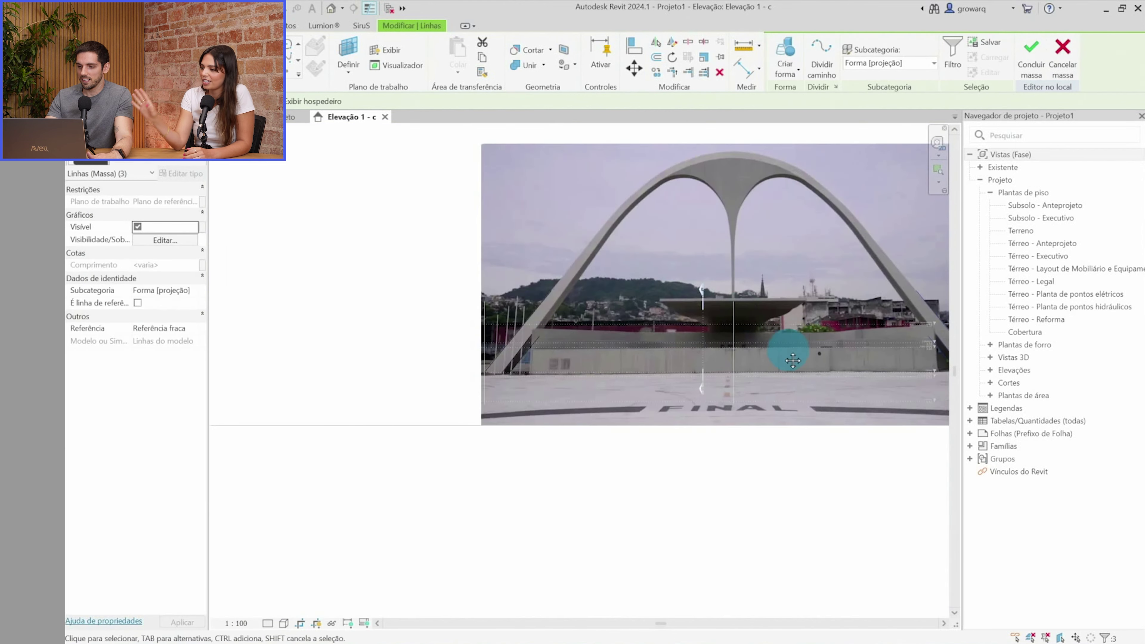
{"action": "middle_click_drag", "start_coordinate": [792, 384], "coordinate": [678, 383]}
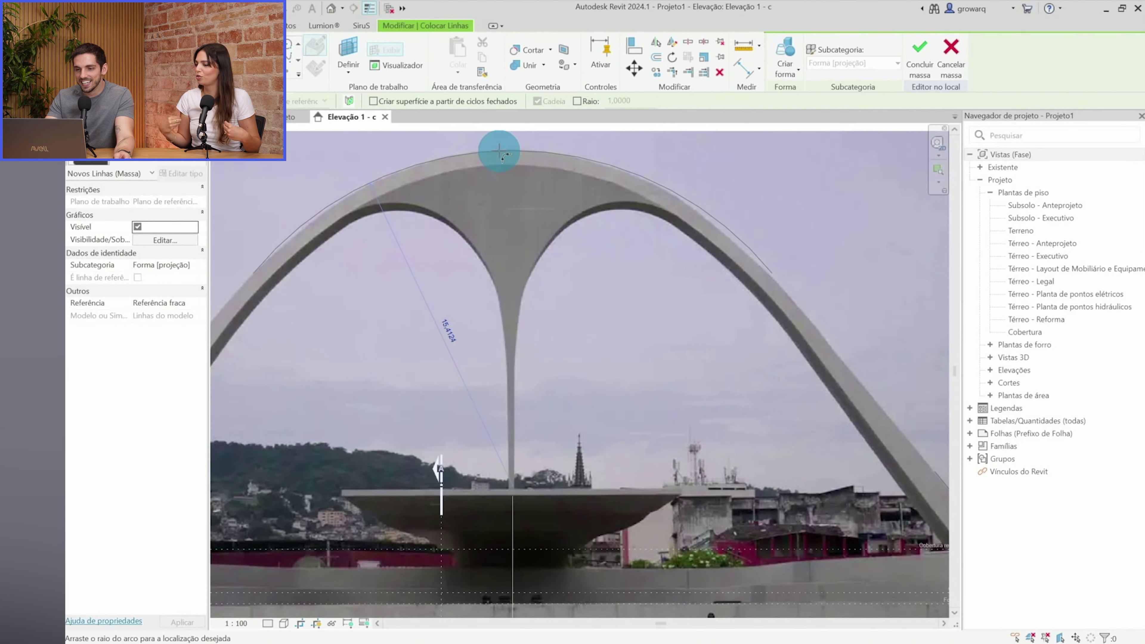
Join the first pair of leg lines with a fillet arc at the arch's top
{"action": "left_click", "coordinate": [499, 151]}
{"action": "scroll", "coordinate": [496, 216], "scroll_direction": "down", "scroll_amount": 3}
{"action": "scroll", "coordinate": [737, 402], "scroll_direction": "up", "scroll_amount": 3}
{"action": "scroll", "coordinate": [740, 403], "scroll_direction": "down", "scroll_amount": 4}
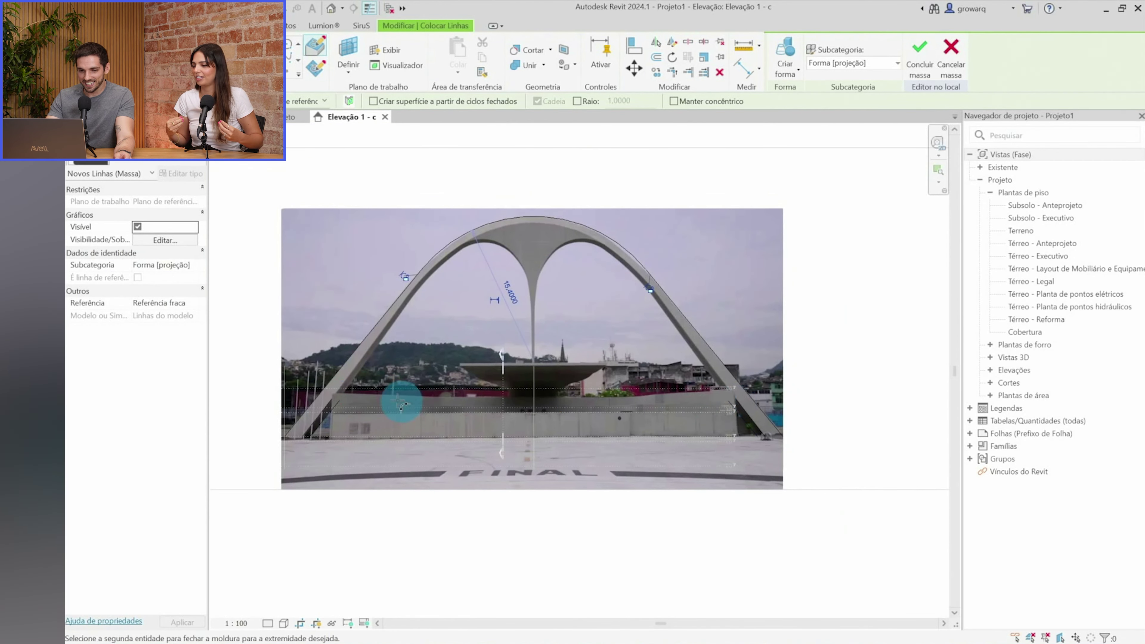
{"action": "left_click", "coordinate": [342, 389]}
{"action": "left_click", "coordinate": [550, 231]}
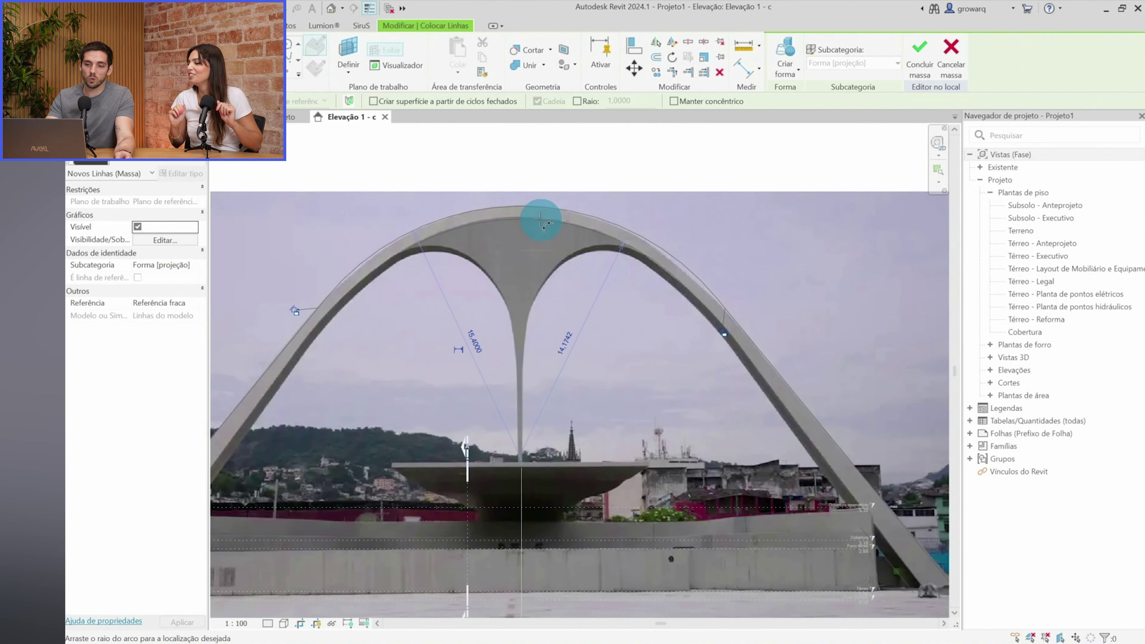
Connect the remaining left and right leg lines with a second crown arc, then select the left arch line
{"action": "scroll", "coordinate": [468, 343], "scroll_direction": "up", "scroll_amount": 3}
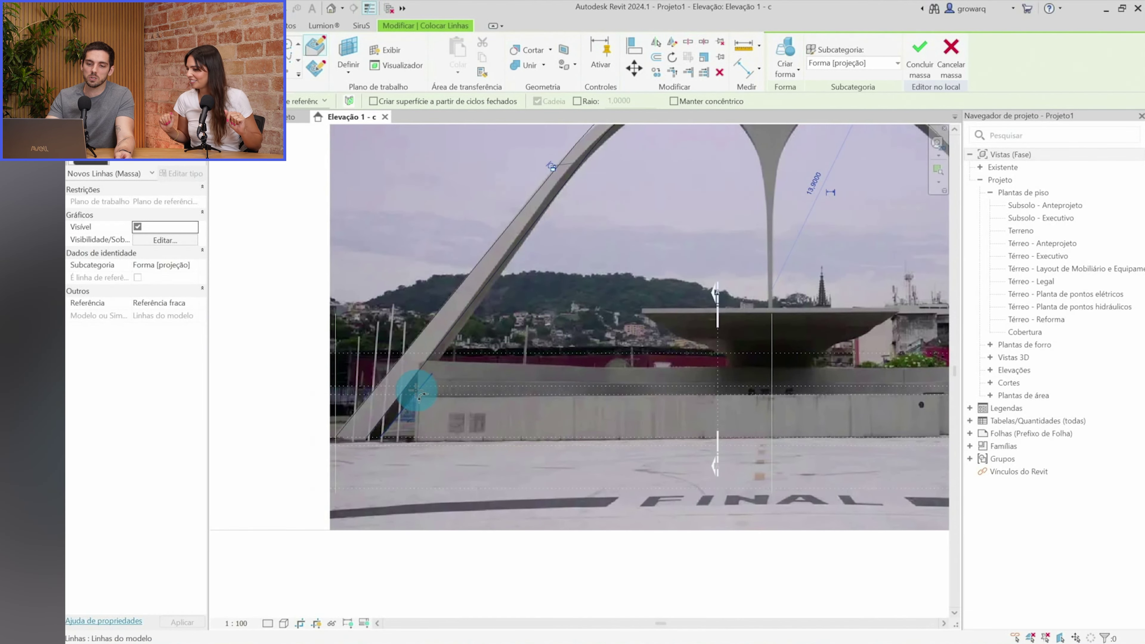
{"action": "left_click", "coordinate": [412, 391]}
{"action": "scroll", "coordinate": [412, 391], "scroll_direction": "down", "scroll_amount": 3}
{"action": "left_click", "coordinate": [884, 397]}
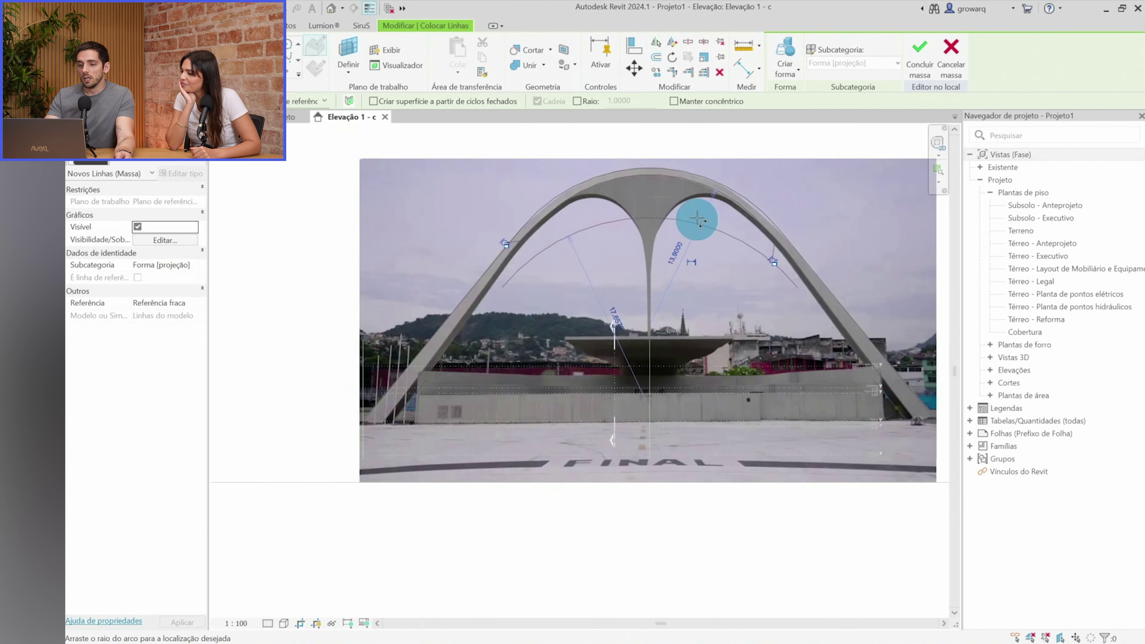
{"action": "scroll", "coordinate": [695, 217], "scroll_direction": "up", "scroll_amount": 2}
{"action": "scroll", "coordinate": [504, 216], "scroll_direction": "up", "scroll_amount": 3}
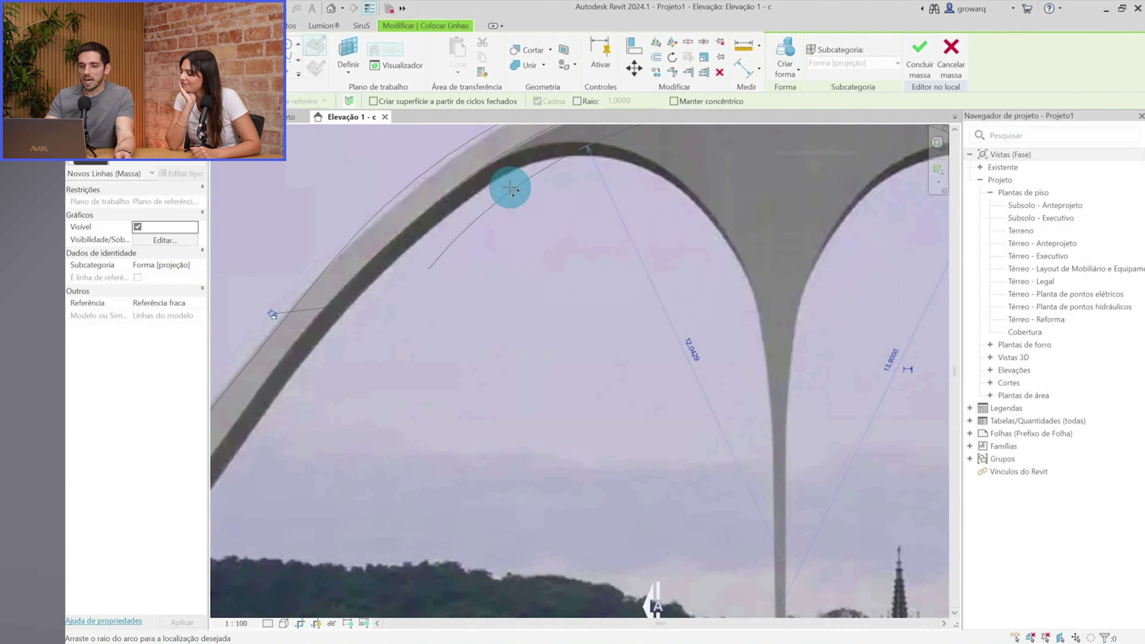
{"action": "scroll", "coordinate": [501, 185], "scroll_direction": "down", "scroll_amount": 3}
{"action": "scroll", "coordinate": [500, 185], "scroll_direction": "down", "scroll_amount": 2}
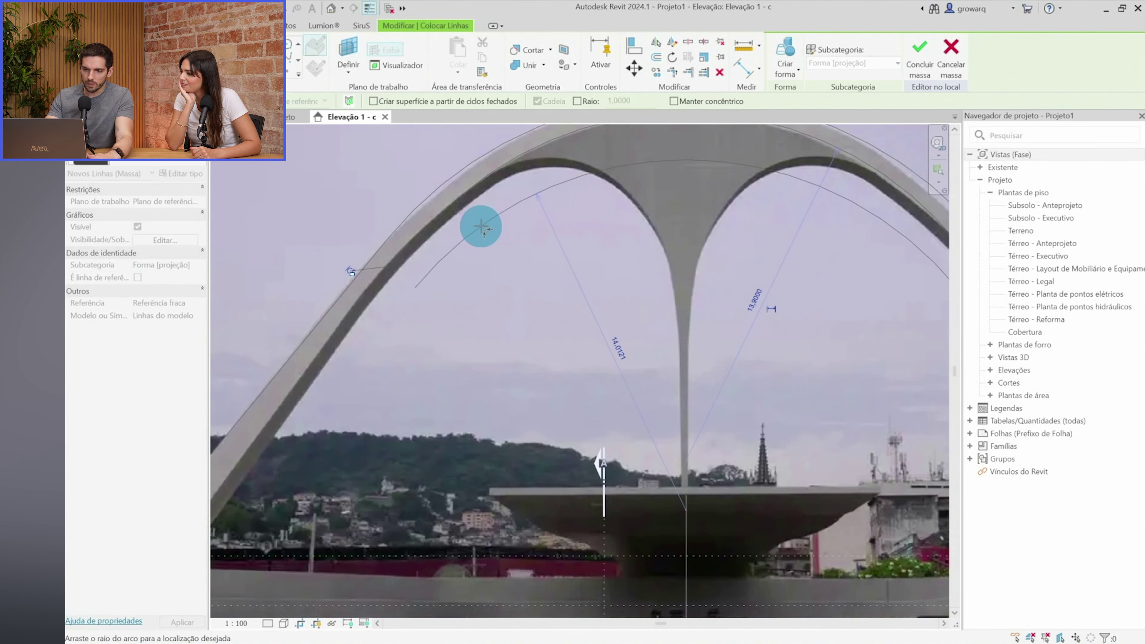
{"action": "key", "text": "Escape"}
{"action": "left_click", "coordinate": [472, 308]}
{"action": "scroll", "coordinate": [427, 319], "scroll_direction": "up", "scroll_amount": 3}
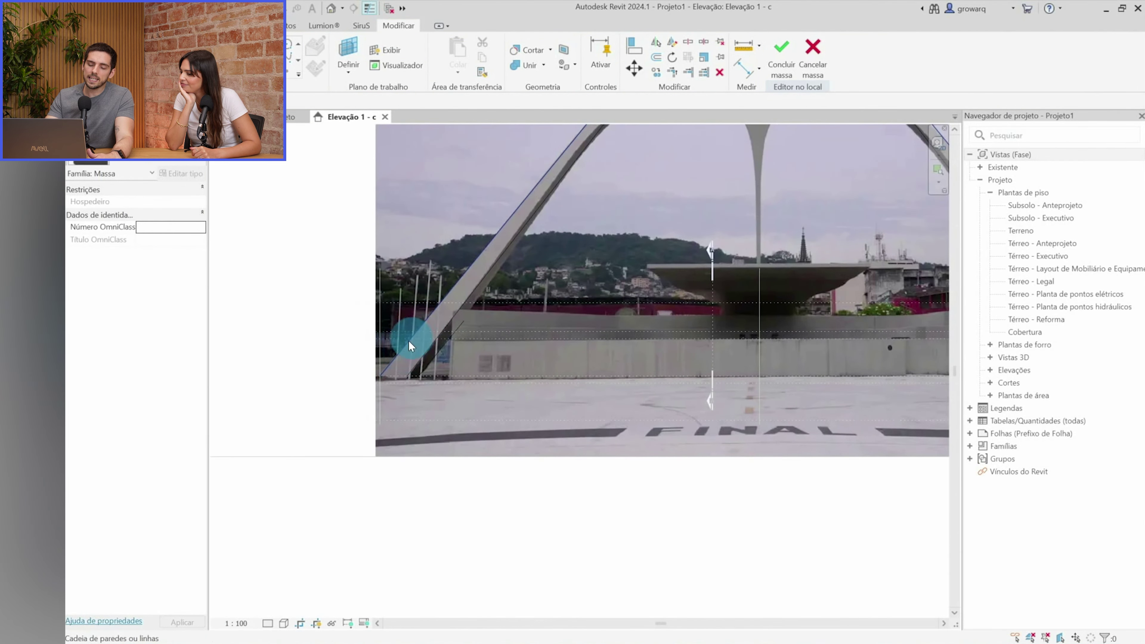
Select the traced arch lines together to review the outline
{"action": "left_click", "coordinate": [454, 291]}
{"action": "scroll", "coordinate": [460, 256], "scroll_direction": "down", "scroll_amount": 3}
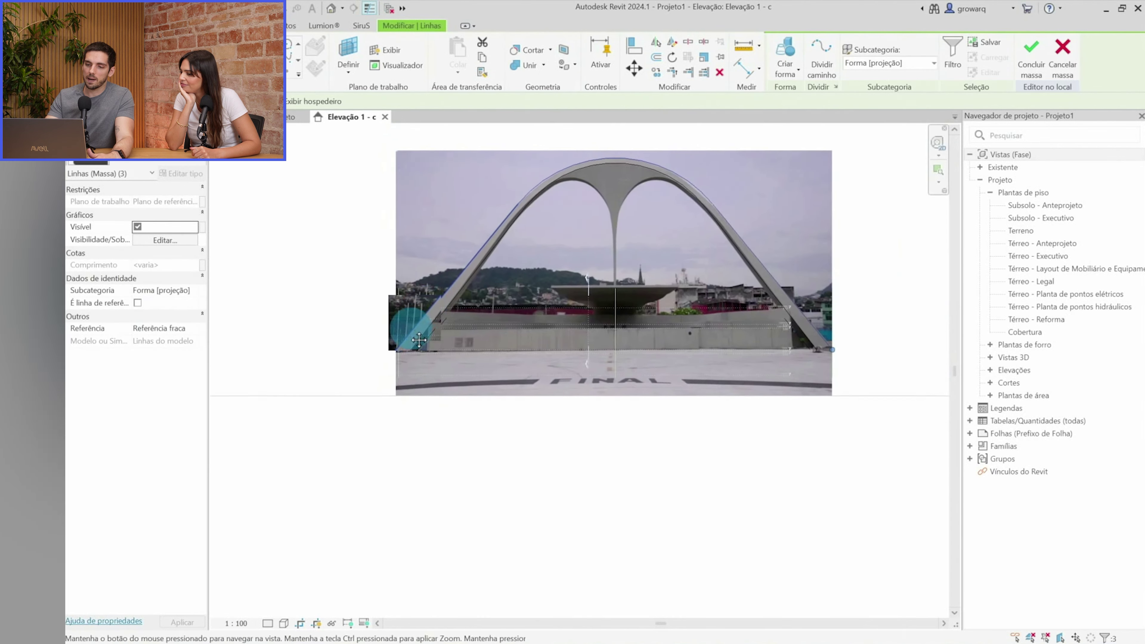
{"action": "scroll", "coordinate": [599, 156], "scroll_direction": "up", "scroll_amount": 1}
{"action": "scroll", "coordinate": [403, 349], "scroll_direction": "up", "scroll_amount": 4}
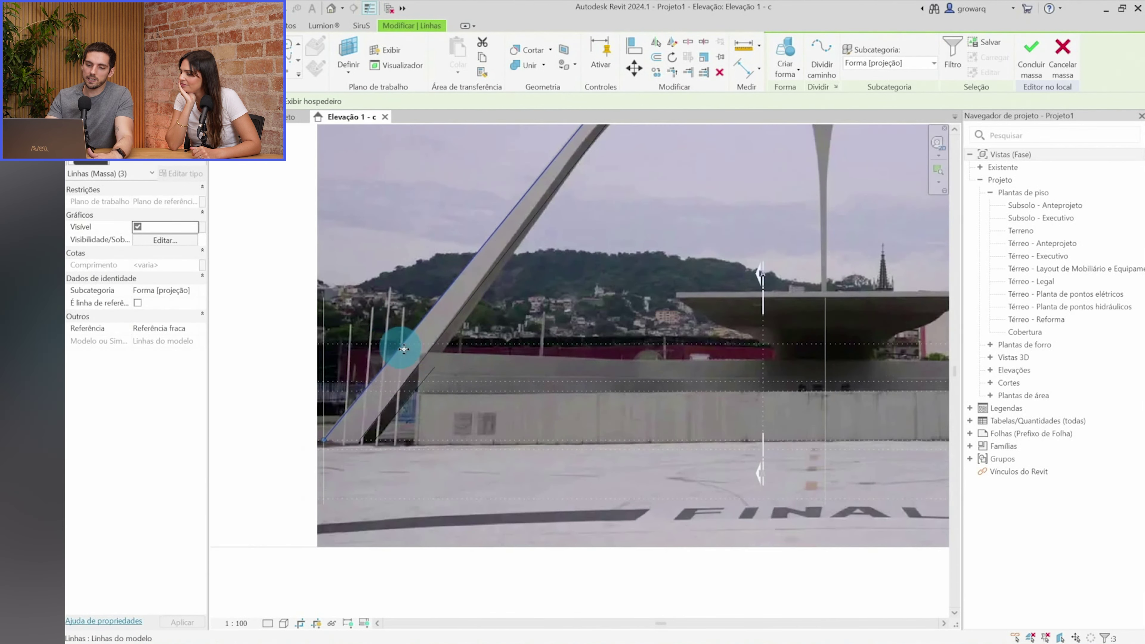
{"action": "scroll", "coordinate": [419, 362], "scroll_direction": "down", "scroll_amount": 2}
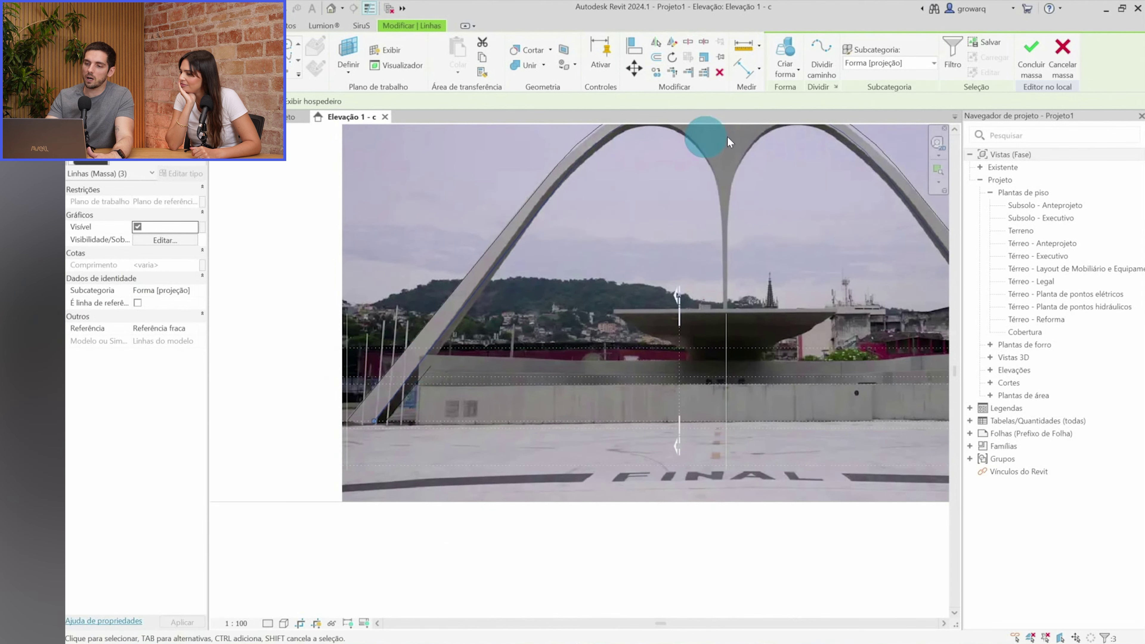
{"action": "scroll", "coordinate": [396, 387], "scroll_direction": "up", "scroll_amount": 2}
Inspect the short leg-base line and one arch line individually, then clear the selection
{"action": "left_click", "coordinate": [419, 375]}
{"action": "scroll", "coordinate": [408, 382], "scroll_direction": "down", "scroll_amount": 1}
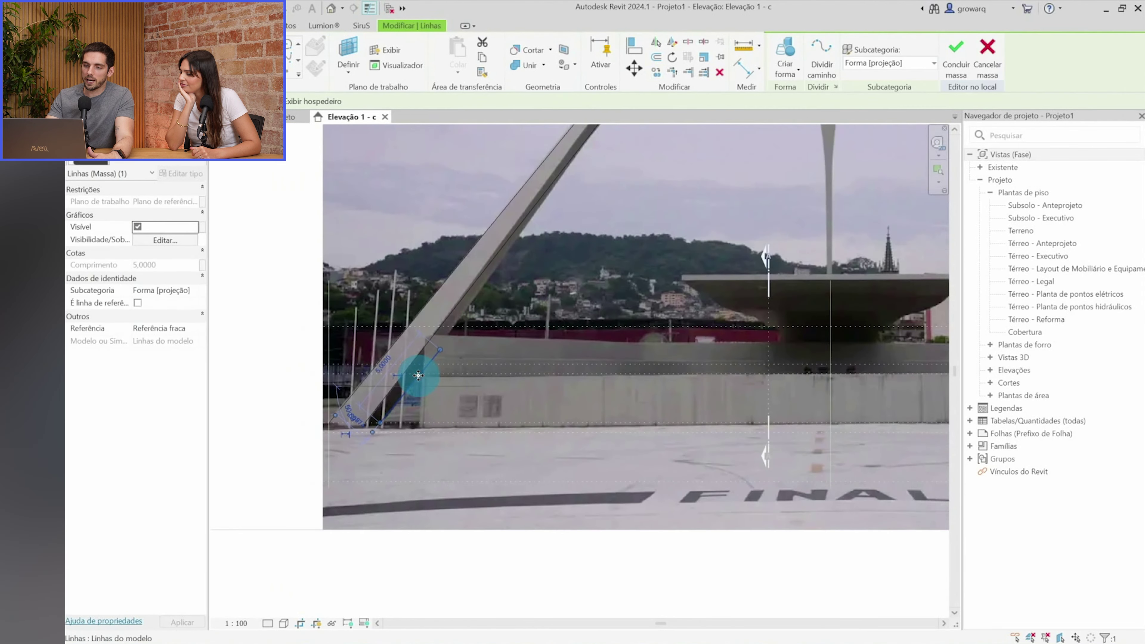
{"action": "scroll", "coordinate": [408, 382], "scroll_direction": "down", "scroll_amount": 2}
{"action": "scroll", "coordinate": [586, 144], "scroll_direction": "up", "scroll_amount": 2}
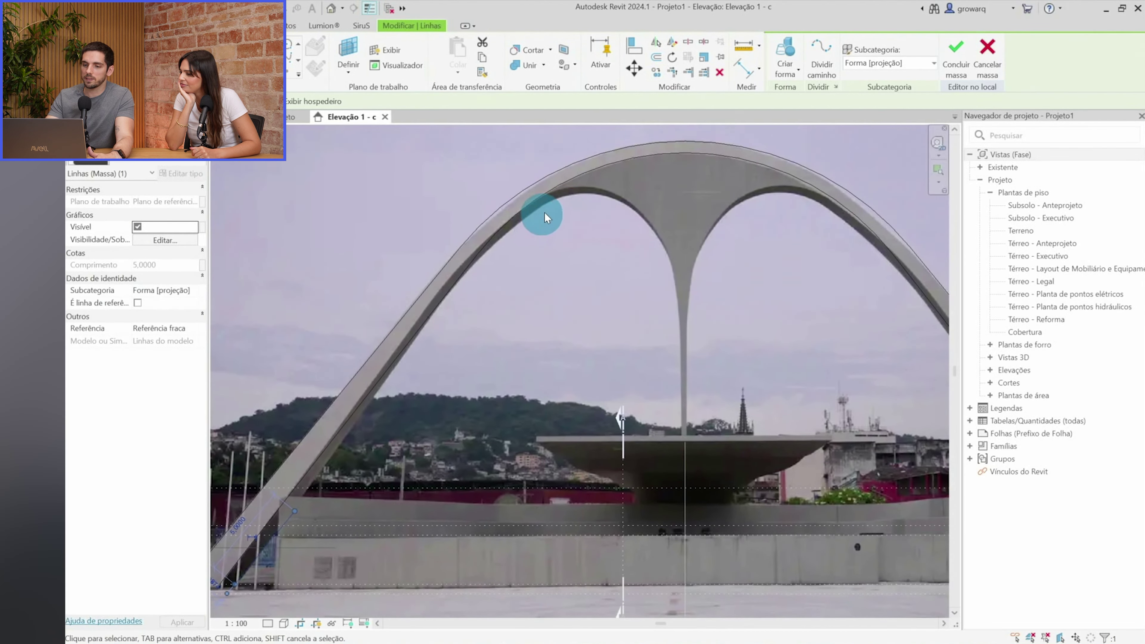
{"action": "scroll", "coordinate": [498, 263], "scroll_direction": "down", "scroll_amount": 1}
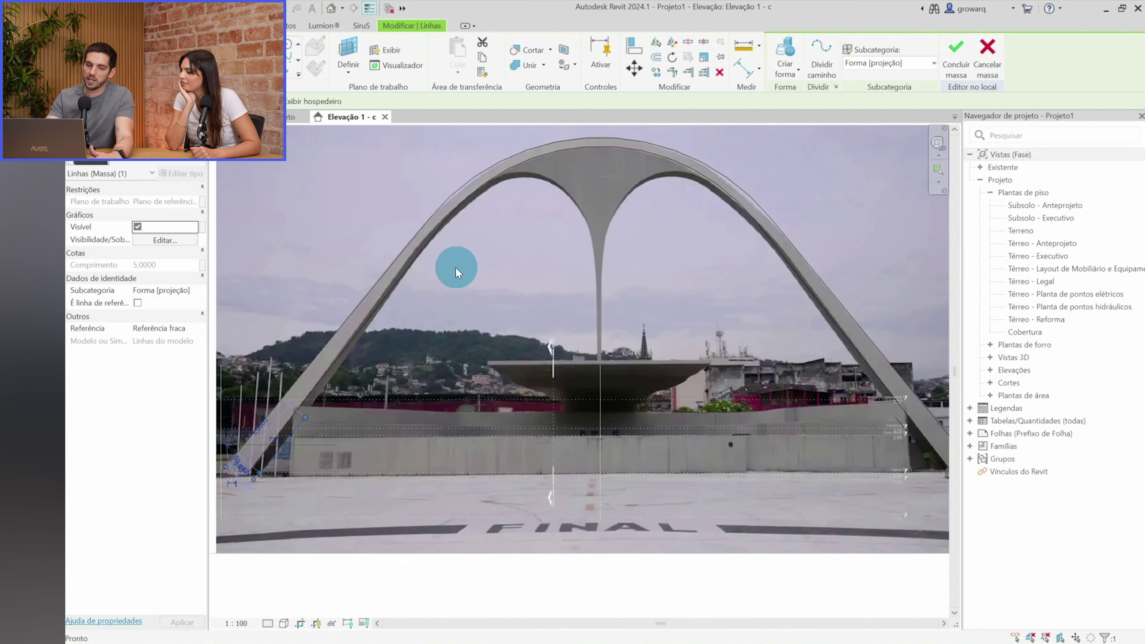
{"action": "left_click", "coordinate": [401, 285]}
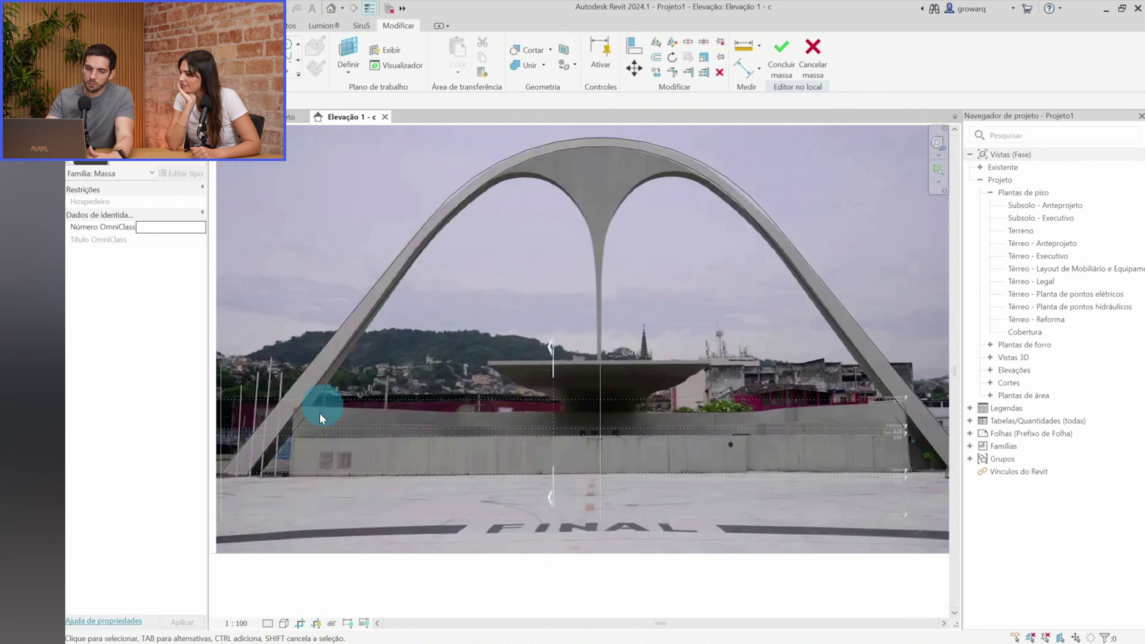
{"action": "left_click", "coordinate": [302, 429]}
{"action": "left_click", "coordinate": [289, 66]}
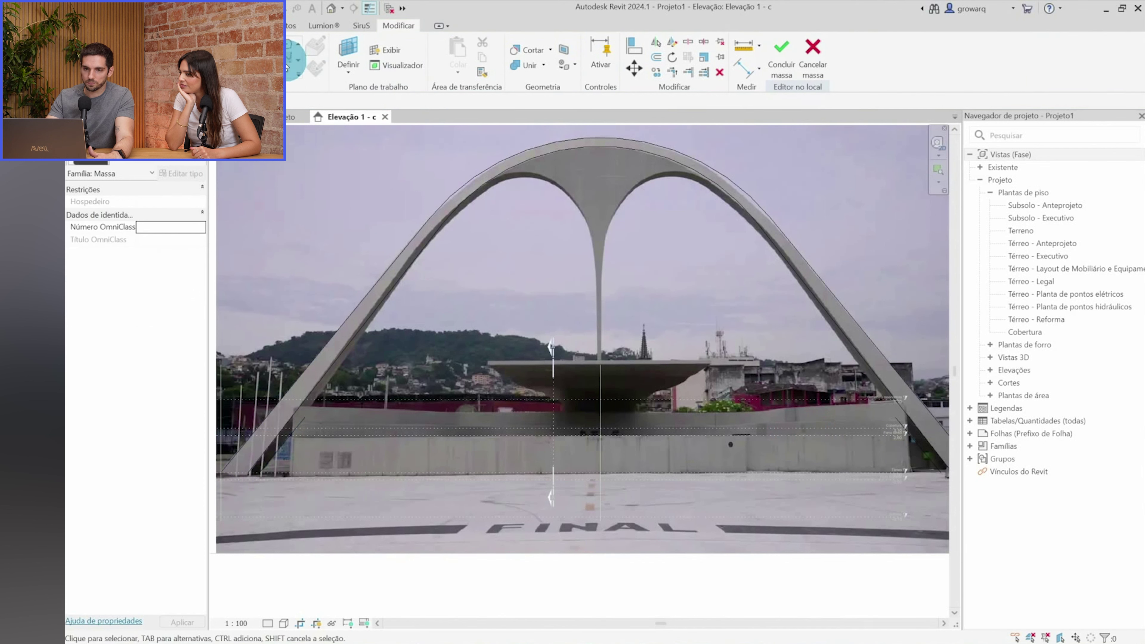
Start a new fillet arc, picking the right leg line as its first end
{"action": "left_click", "coordinate": [288, 45]}
{"action": "left_click", "coordinate": [307, 407]}
{"action": "left_click", "coordinate": [885, 428]}
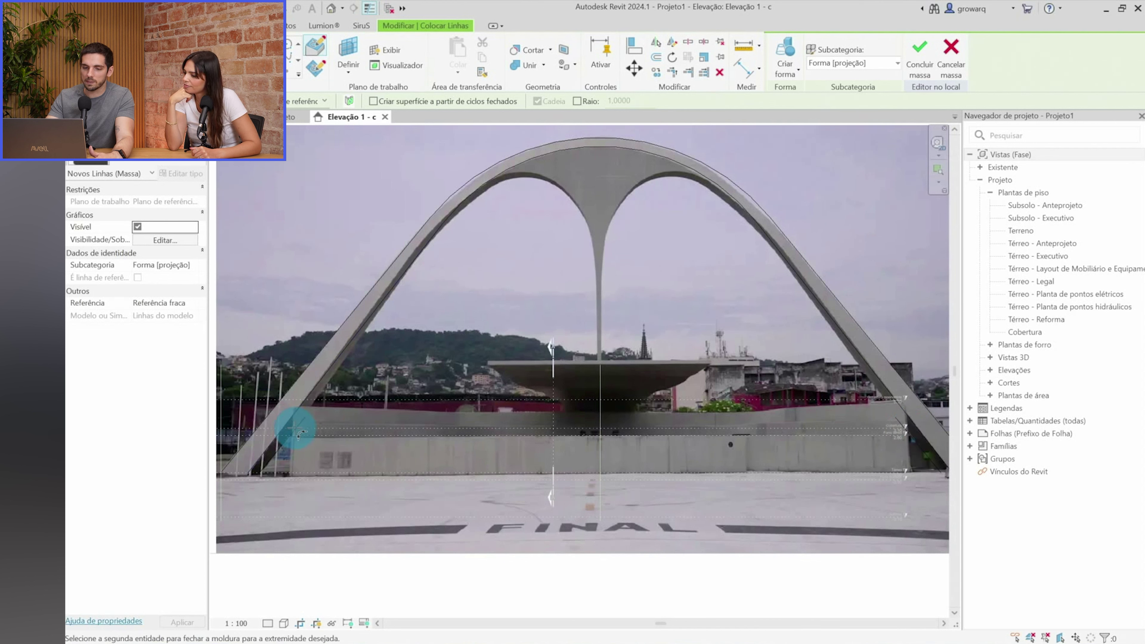
Cancel the pending arc and check the short base line of the leg
{"action": "key", "text": "Escape"}
{"action": "key", "text": "Escape"}
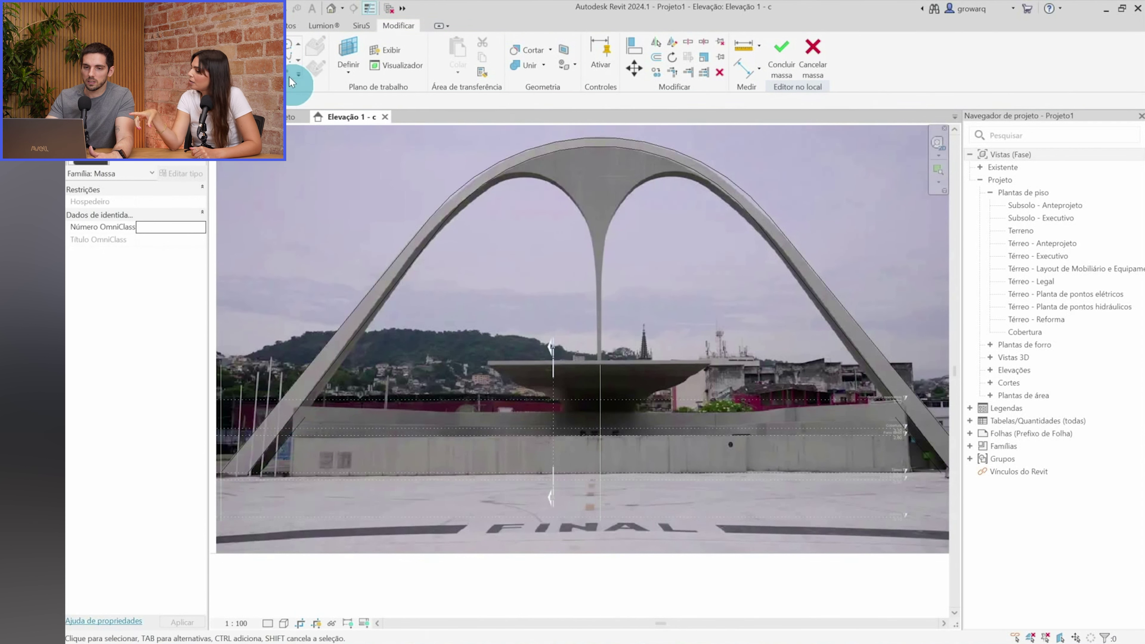
{"action": "key", "text": "l"}
{"action": "key", "text": "i"}
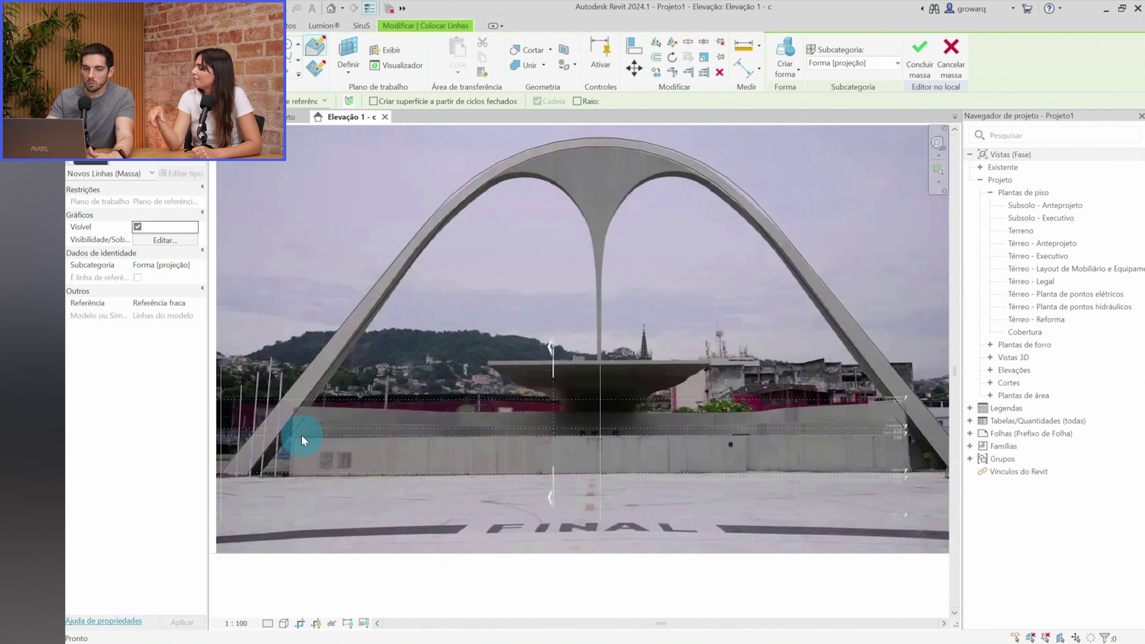
{"action": "key", "text": "Escape"}
{"action": "left_click", "coordinate": [299, 428]}
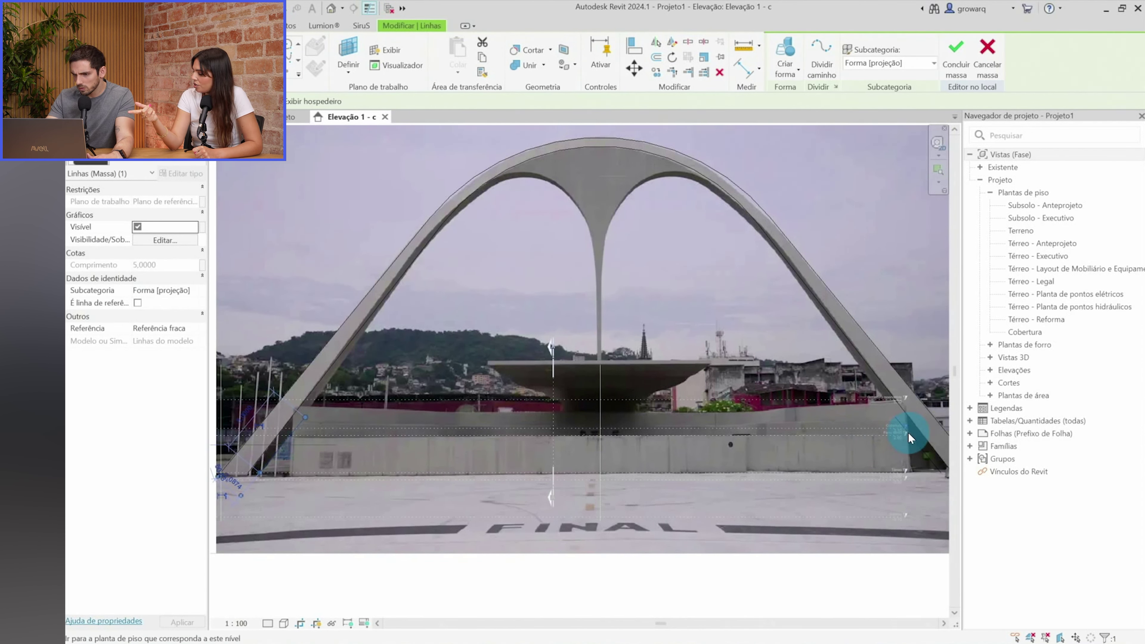
{"action": "key", "text": "Escape"}
{"action": "scroll", "coordinate": [898, 420], "scroll_direction": "up", "scroll_amount": 3}
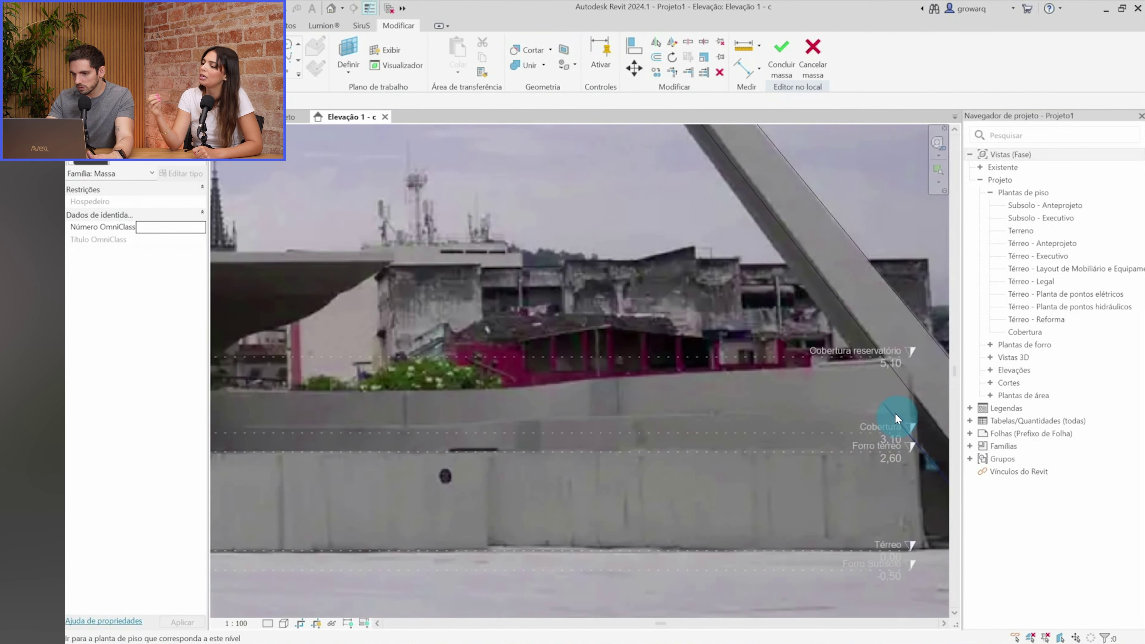
{"action": "middle_click_drag", "start_coordinate": [913, 437], "coordinate": [699, 378]}
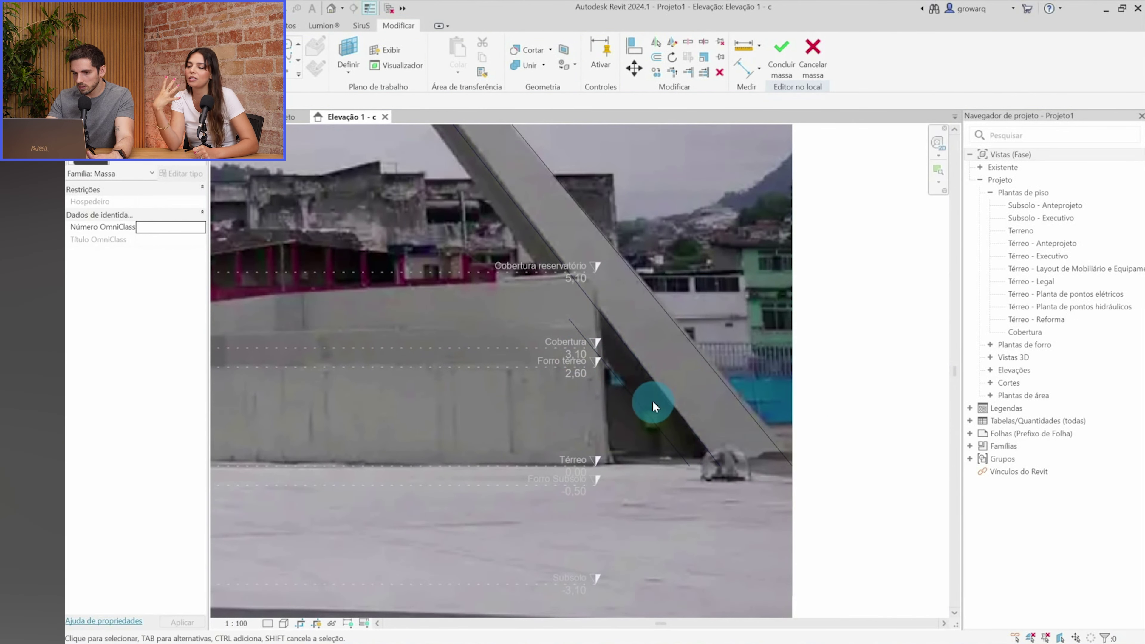
{"action": "scroll", "coordinate": [640, 403], "scroll_direction": "down", "scroll_amount": 5}
{"action": "scroll", "coordinate": [216, 131], "scroll_direction": "up", "scroll_amount": 2}
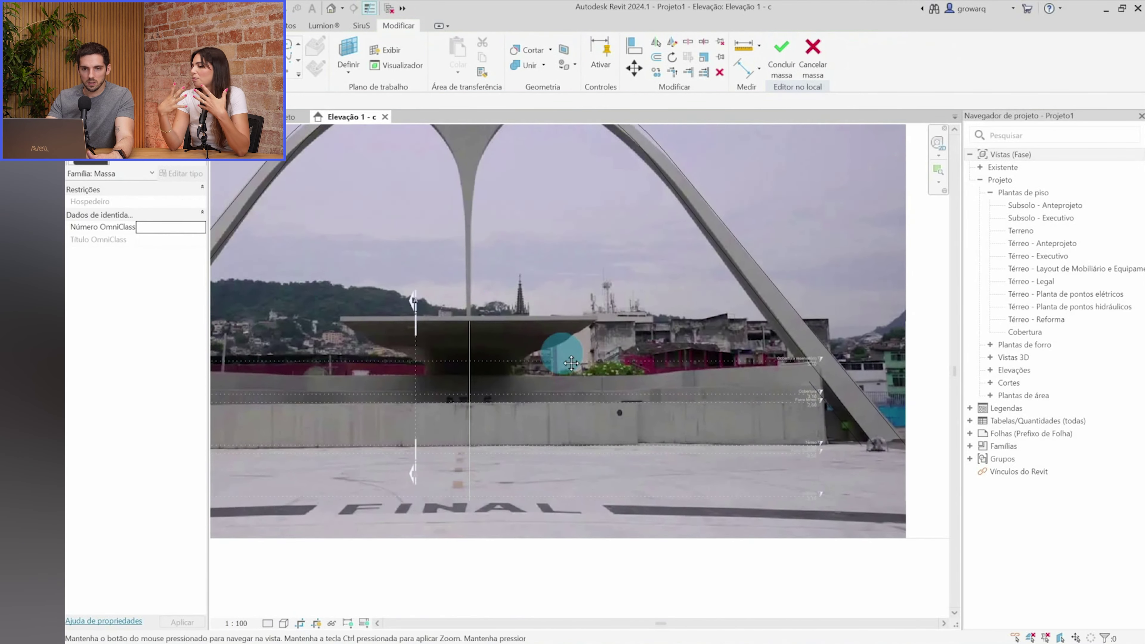
Draw a fillet arc across the top of the arch
{"action": "key", "text": "l"}
{"action": "key", "text": "i"}
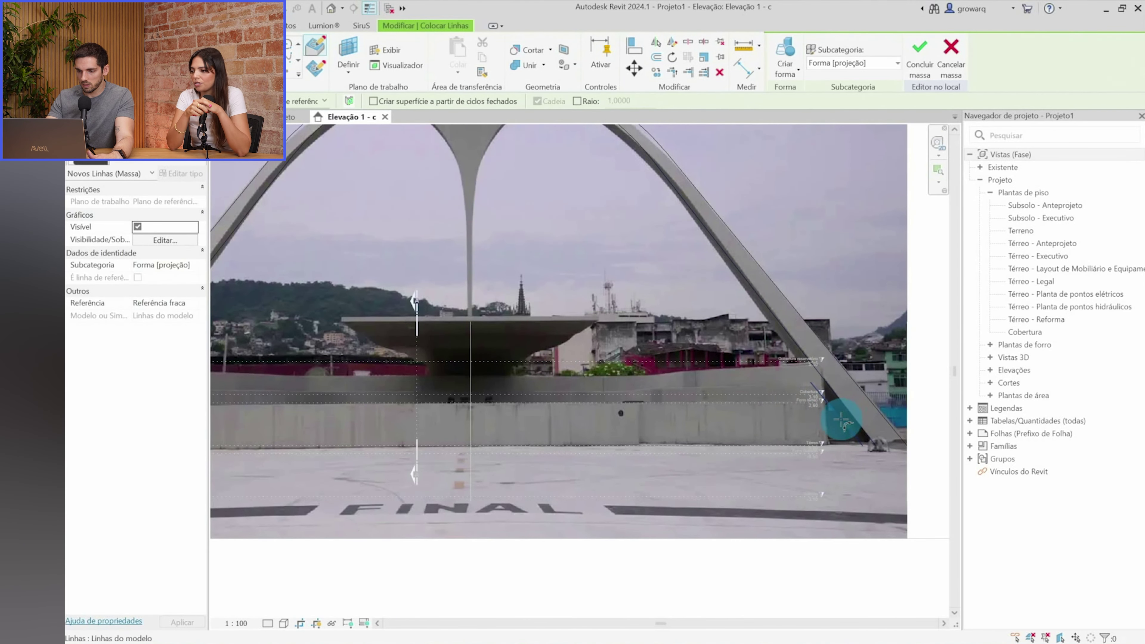
{"action": "middle_click_drag", "start_coordinate": [467, 400], "coordinate": [757, 407]}
{"action": "scroll", "coordinate": [393, 433], "scroll_direction": "down", "scroll_amount": 3}
{"action": "left_click", "coordinate": [716, 218]}
{"action": "scroll", "coordinate": [716, 218], "scroll_direction": "up", "scroll_amount": 2}
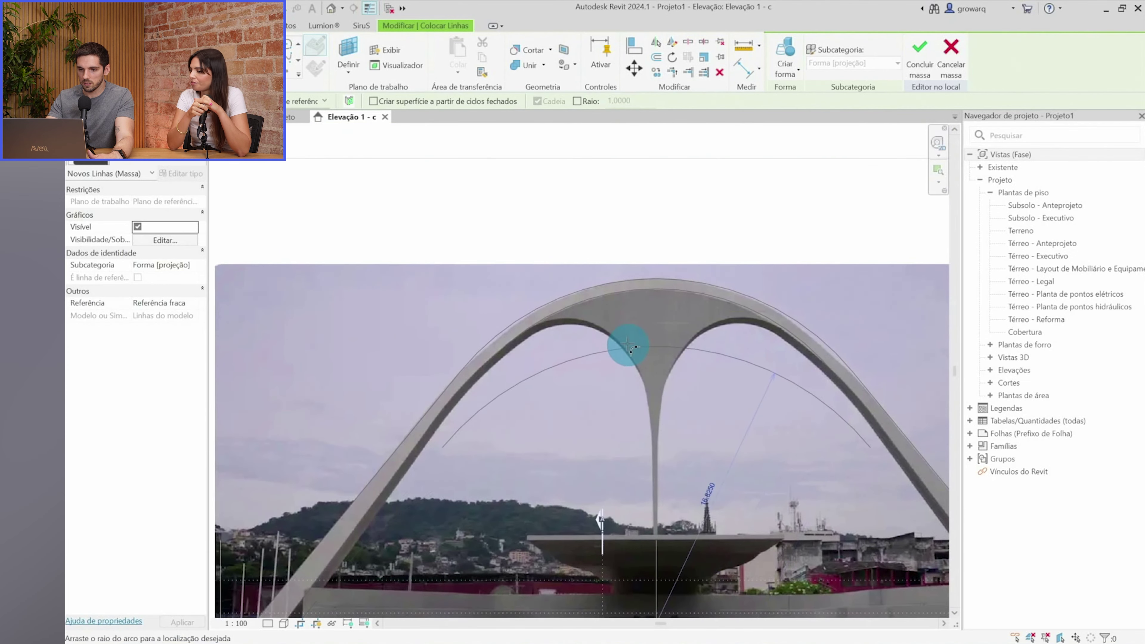
{"action": "left_click", "coordinate": [624, 298]}
{"action": "key", "text": "Escape"}
{"action": "key", "text": "Escape"}
Delete the traced arch curve after checking the arch lines
{"action": "scroll", "coordinate": [524, 363], "scroll_direction": "up", "scroll_amount": 2}
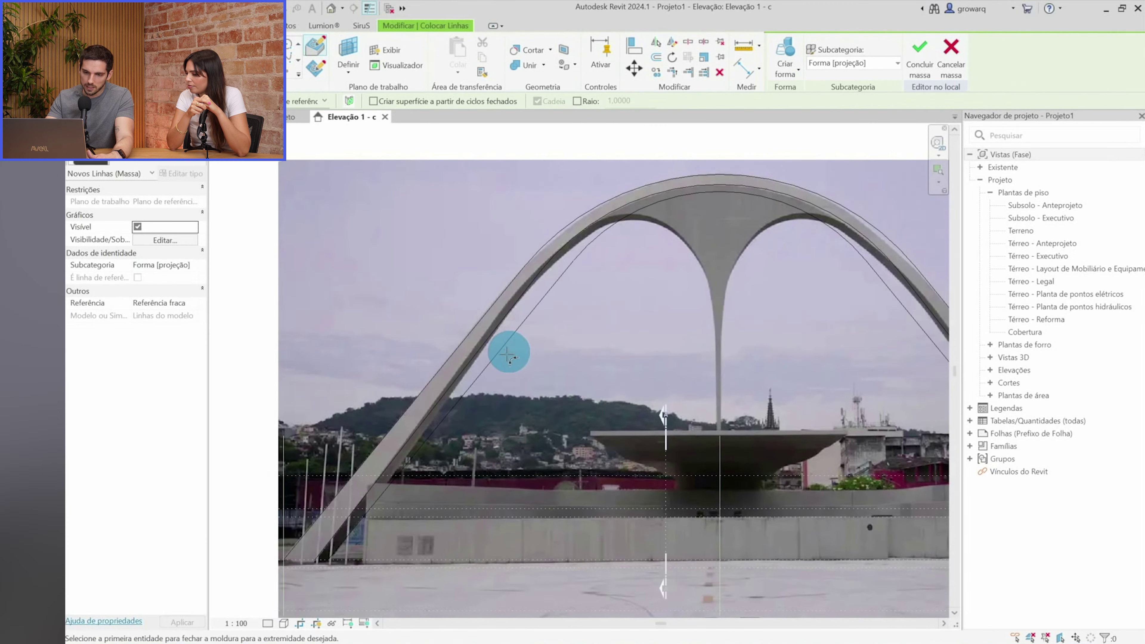
{"action": "left_click", "coordinate": [476, 381]}
{"action": "key", "text": "Escape"}
{"action": "left_click", "coordinate": [646, 216]}
{"action": "key", "text": "Delete"}
Draw a straight model line from the left leg's base up the left arch leg
{"action": "key", "text": "l"}
{"action": "key", "text": "i"}
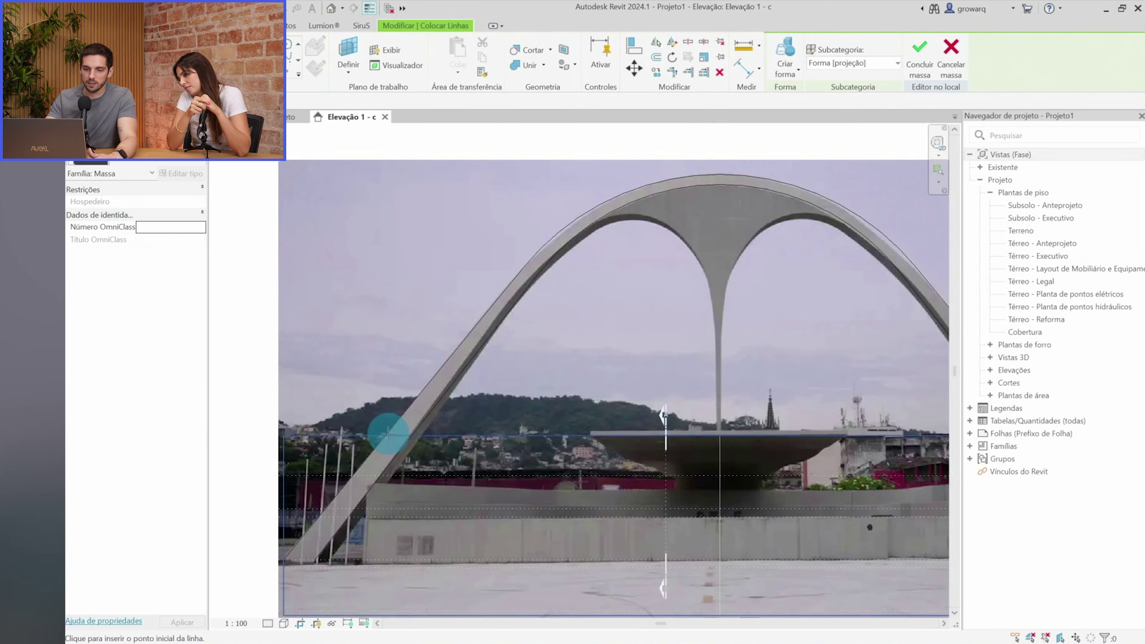
{"action": "scroll", "coordinate": [388, 433], "scroll_direction": "up", "scroll_amount": 2}
{"action": "scroll", "coordinate": [430, 478], "scroll_direction": "up", "scroll_amount": 2}
{"action": "left_click", "coordinate": [411, 485]}
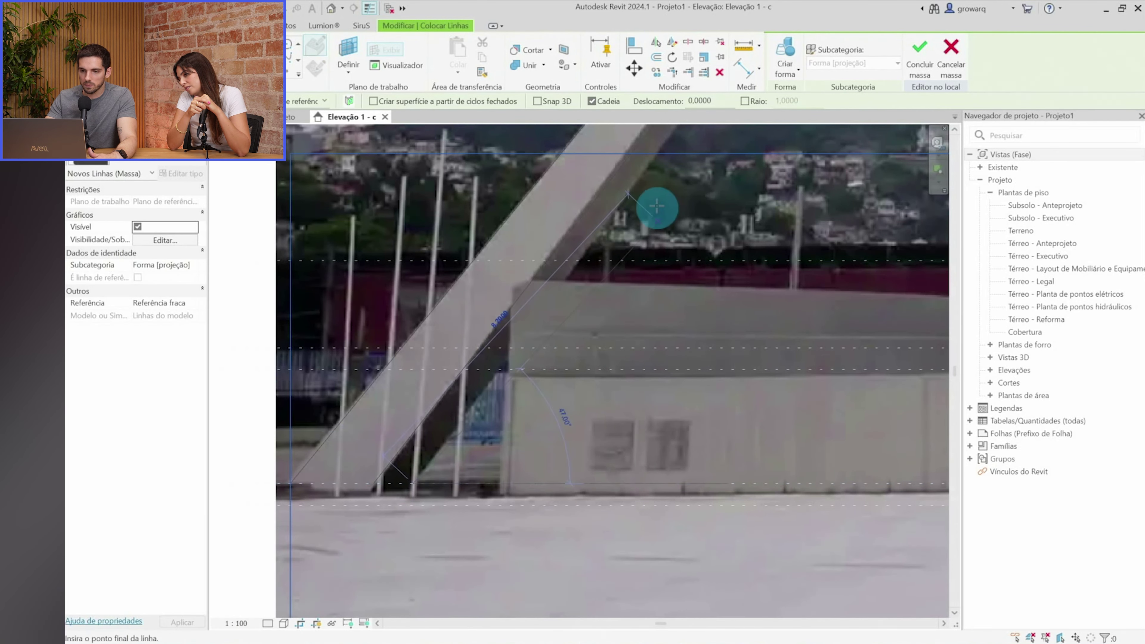
{"action": "scroll", "coordinate": [631, 191], "scroll_direction": "up", "scroll_amount": 2}
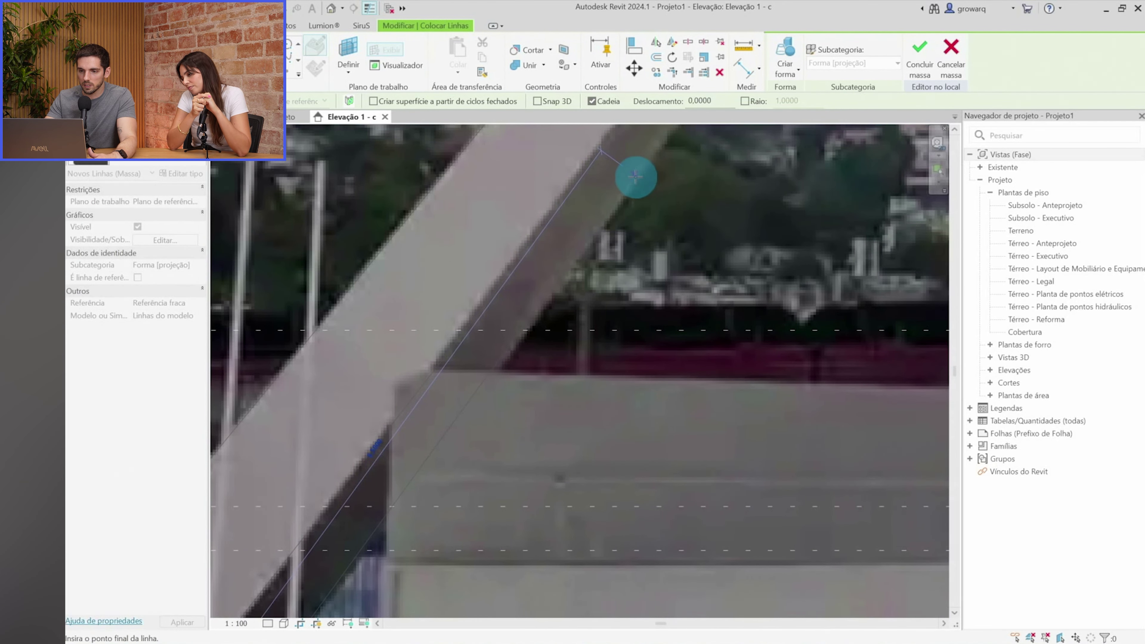
{"action": "scroll", "coordinate": [639, 175], "scroll_direction": "down", "scroll_amount": 5}
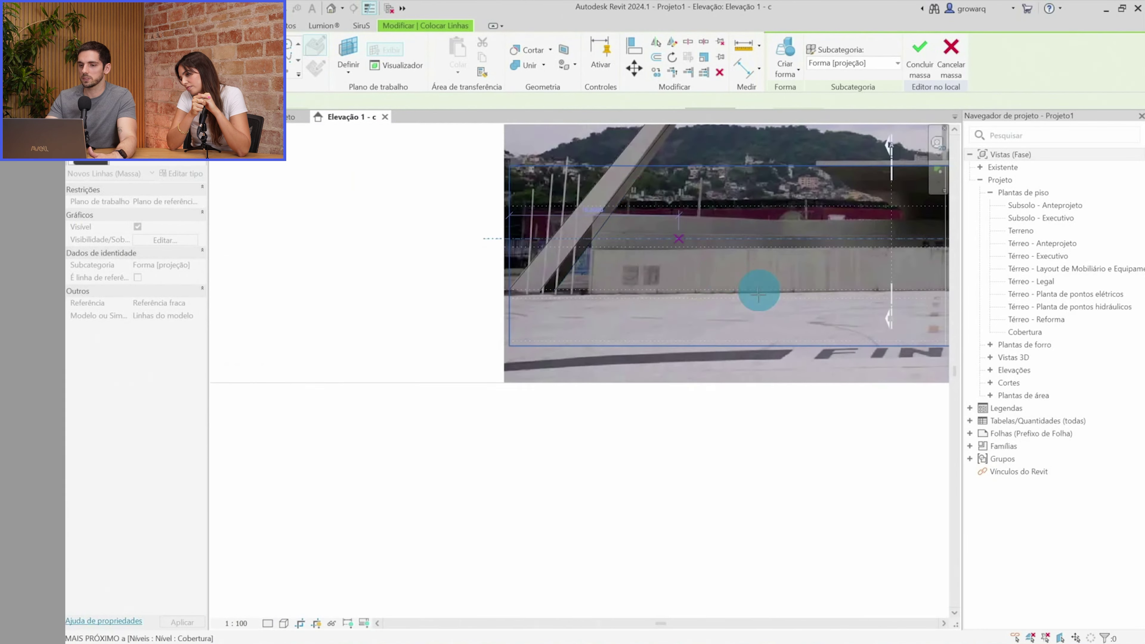
{"action": "middle_click_drag", "start_coordinate": [724, 263], "coordinate": [466, 345]}
{"action": "left_click", "coordinate": [414, 289]}
{"action": "key", "text": "Escape"}
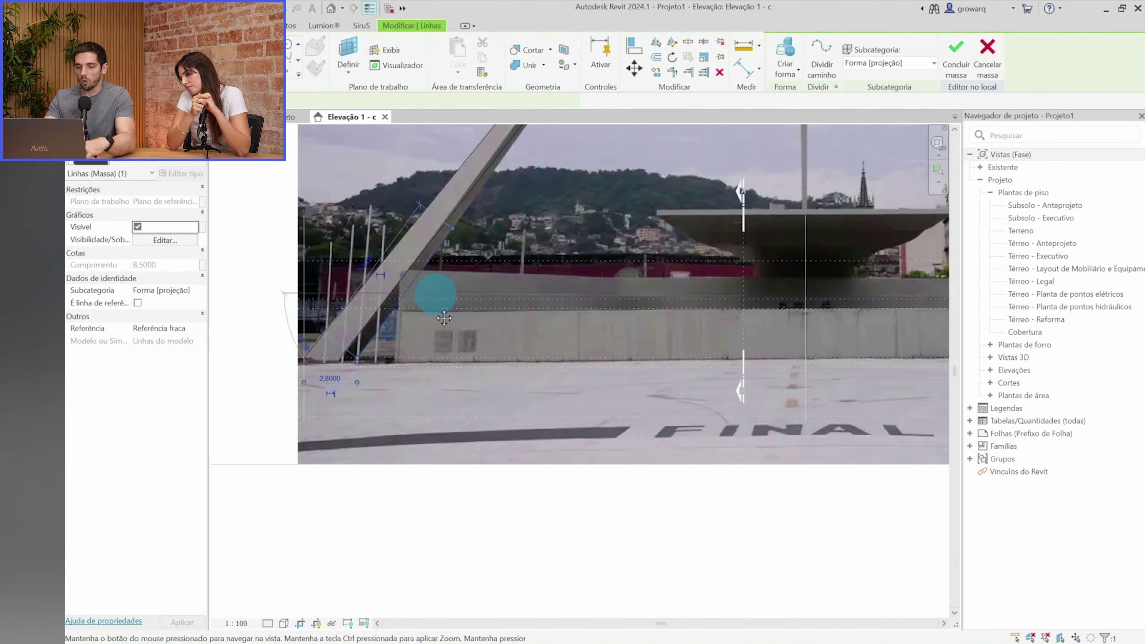
Mirror the left-leg line onto the right leg about the centre reference plane
{"action": "scroll", "coordinate": [750, 223], "scroll_direction": "up", "scroll_amount": 2}
{"action": "middle_click_drag", "start_coordinate": [774, 192], "coordinate": [686, 325]}
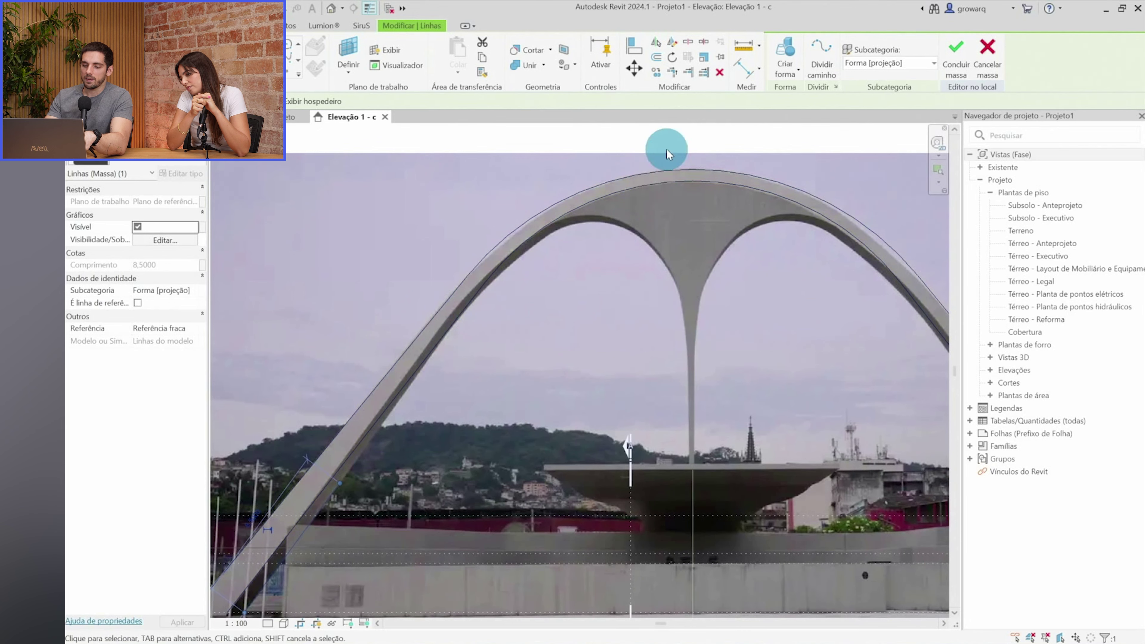
{"action": "scroll", "coordinate": [681, 189], "scroll_direction": "down", "scroll_amount": 1}
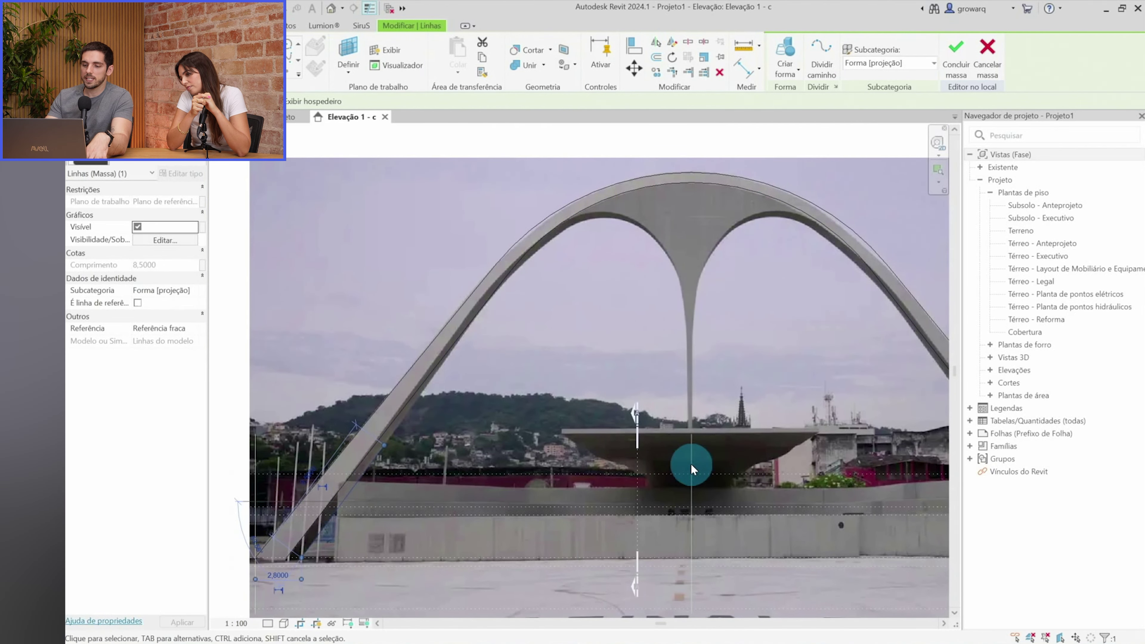
{"action": "middle_click_drag", "start_coordinate": [690, 465], "coordinate": [693, 371]}
{"action": "key", "text": "m"}
{"action": "key", "text": "m"}
{"action": "left_click", "coordinate": [686, 379]}
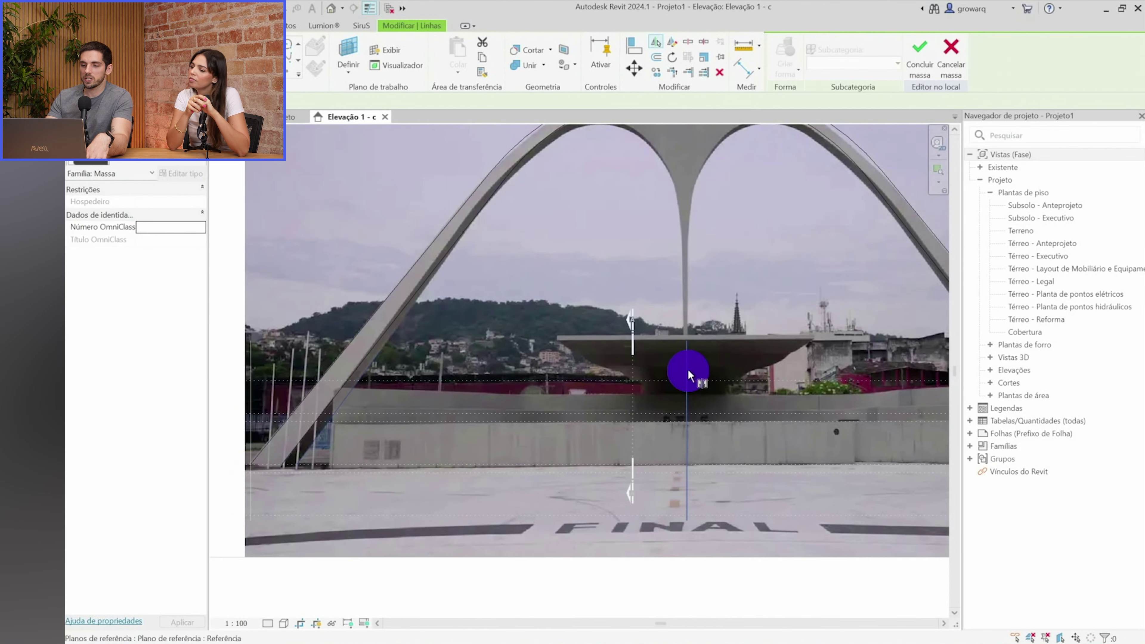
{"action": "scroll", "coordinate": [652, 204], "scroll_direction": "down", "scroll_amount": 5}
{"action": "scroll", "coordinate": [868, 363], "scroll_direction": "up", "scroll_amount": 5}
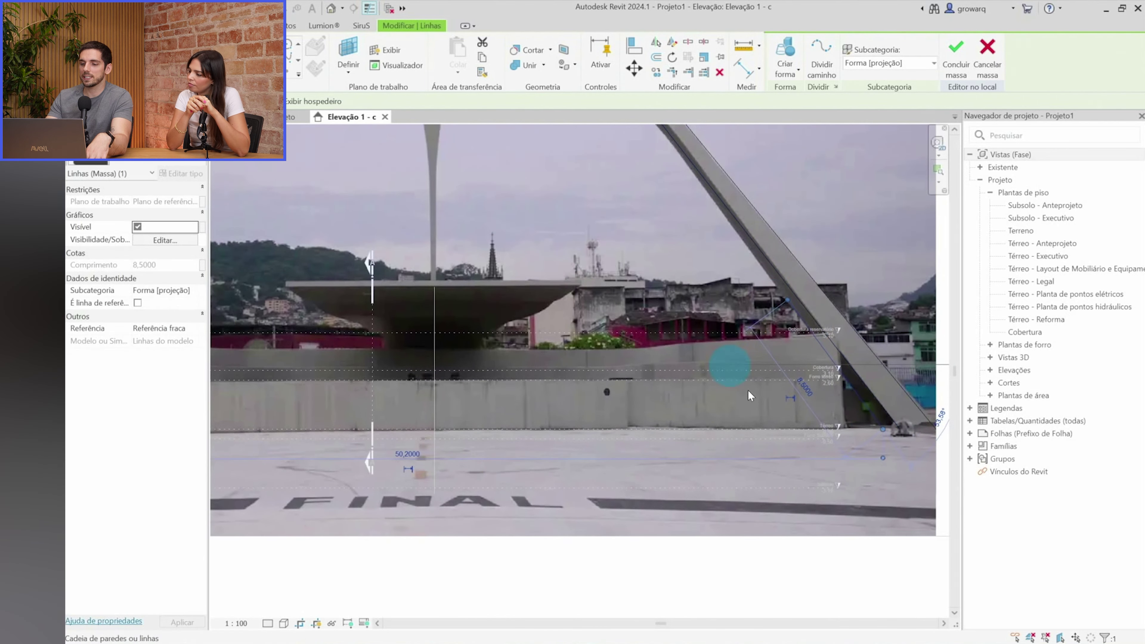
{"action": "scroll", "coordinate": [861, 379], "scroll_direction": "down", "scroll_amount": 3}
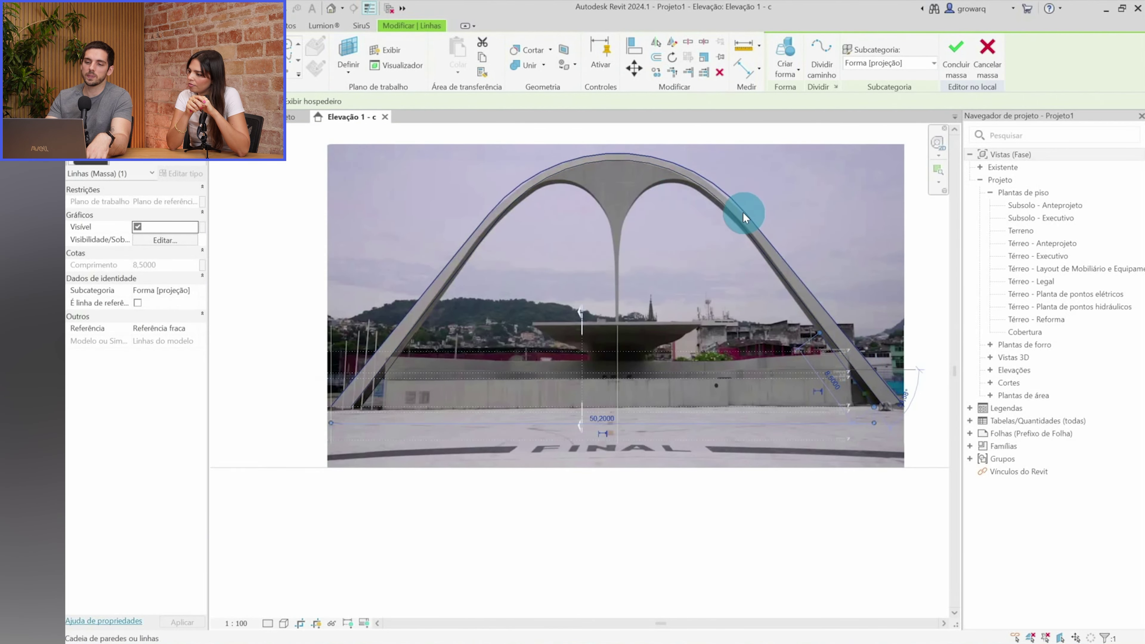
{"action": "scroll", "coordinate": [397, 365], "scroll_direction": "up", "scroll_amount": 2}
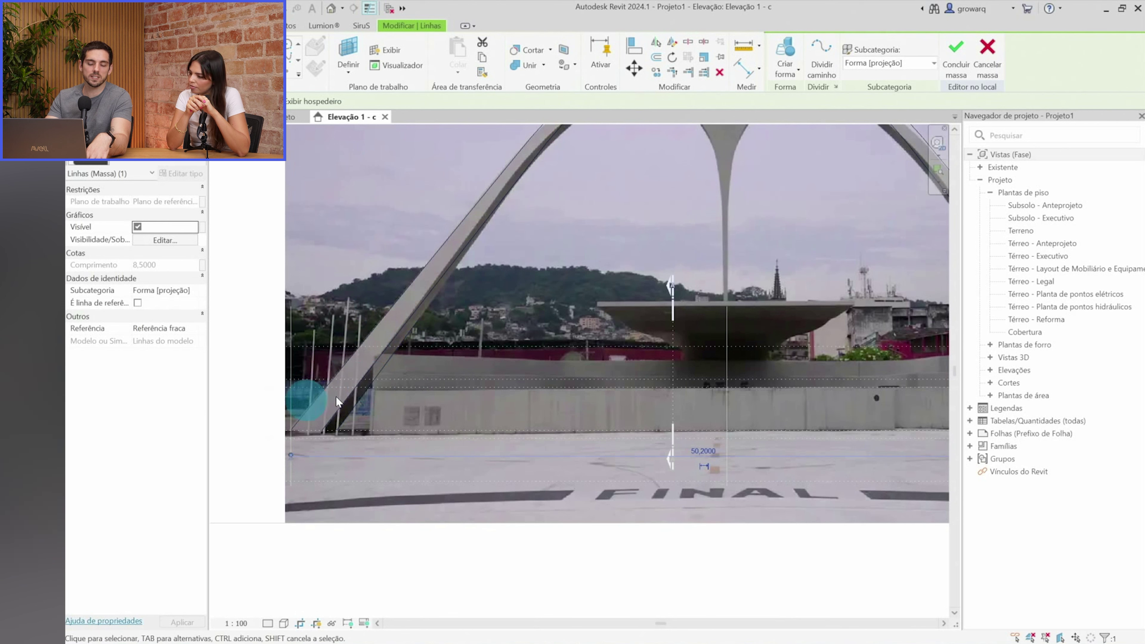
{"action": "left_click", "coordinate": [81, 59]}
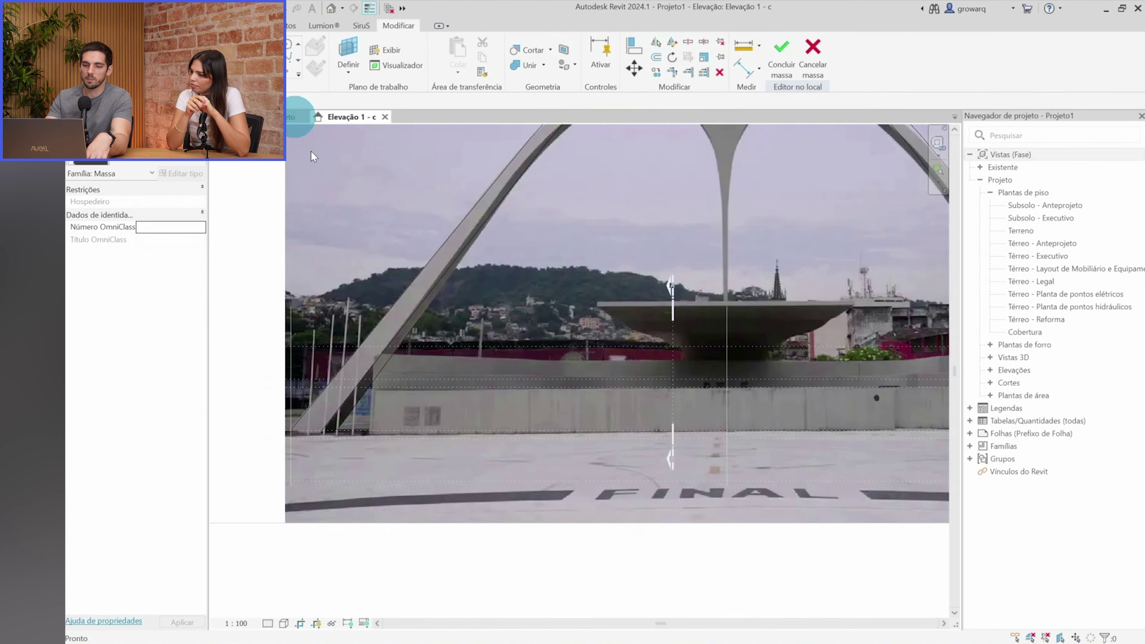
{"action": "left_click", "coordinate": [315, 45]}
{"action": "scroll", "coordinate": [559, 366], "scroll_direction": "down", "scroll_amount": 3}
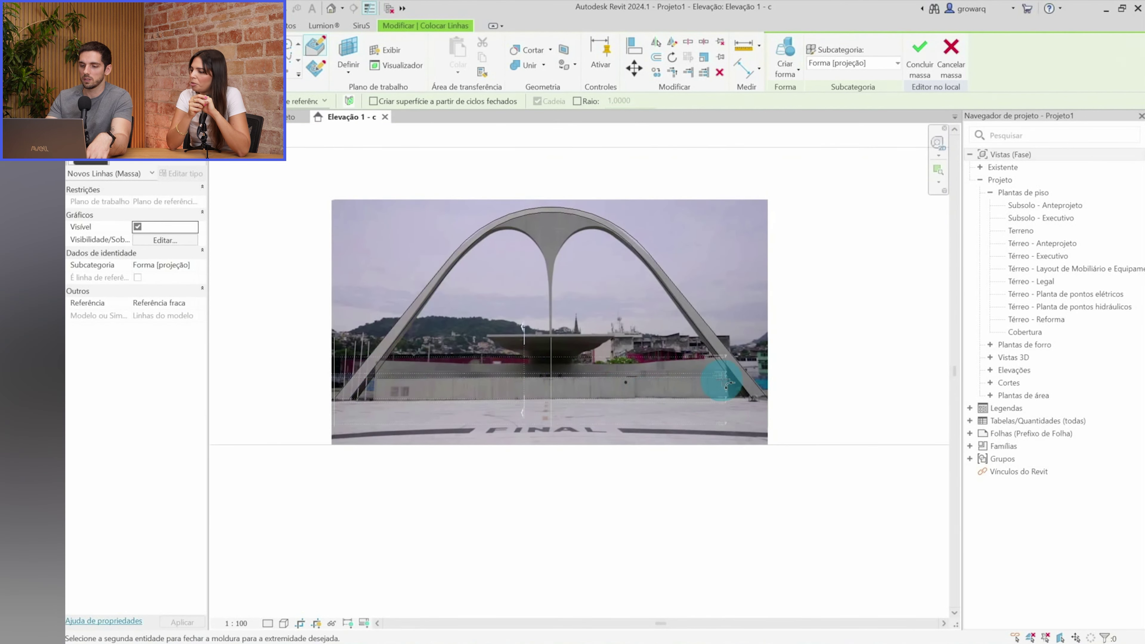
Draw a model line arc following the top of the arch
{"action": "key", "text": "Escape"}
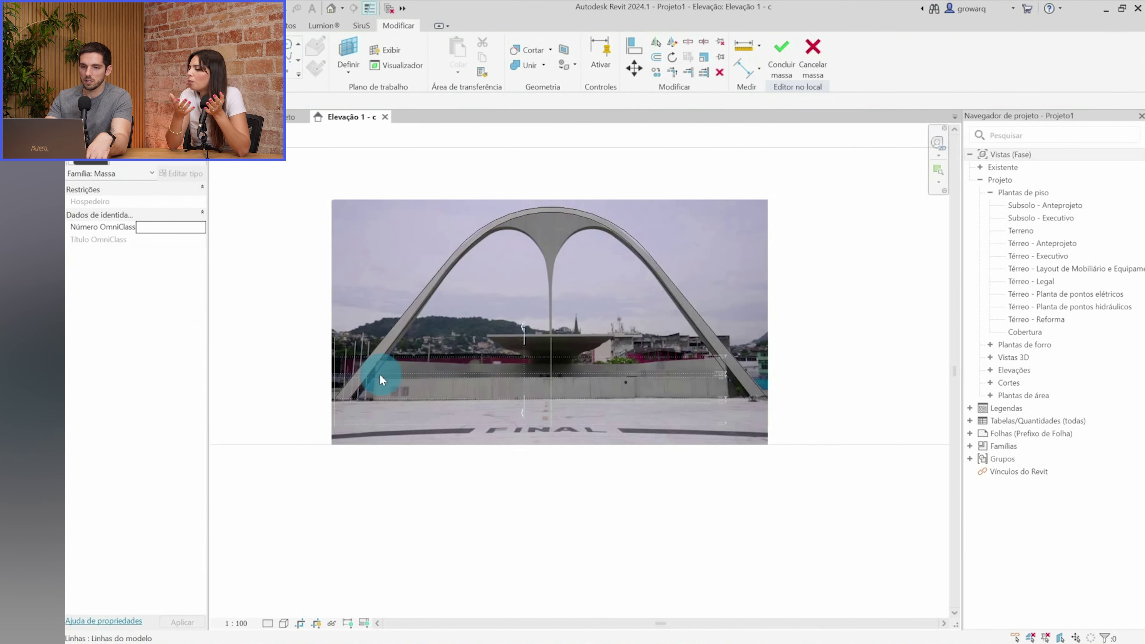
{"action": "key", "text": "l"}
{"action": "key", "text": "i"}
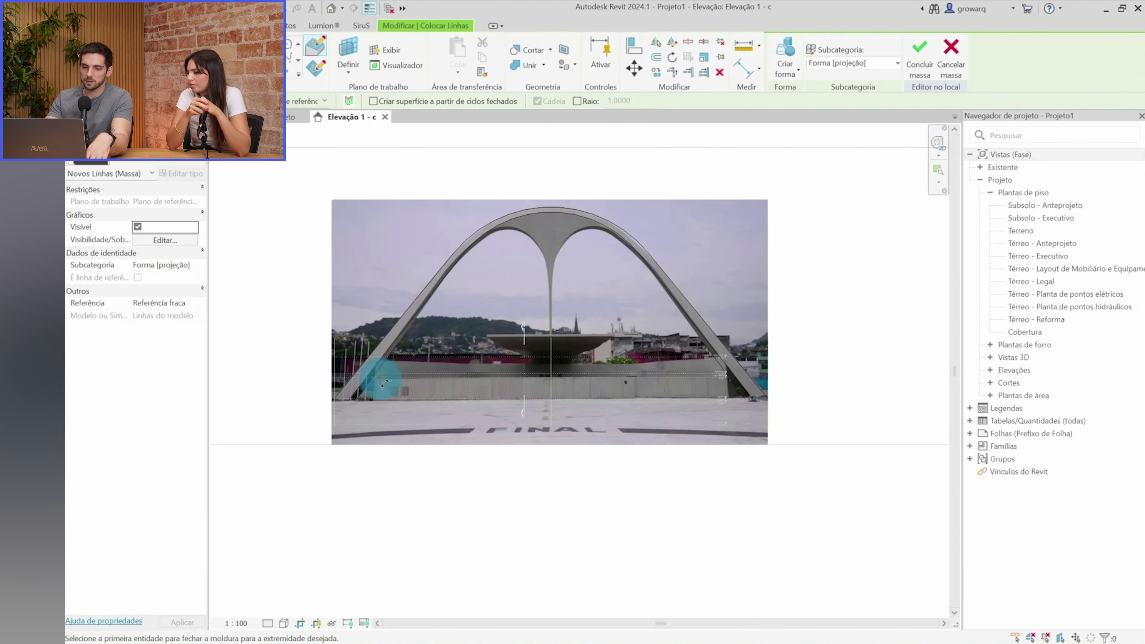
{"action": "scroll", "coordinate": [384, 377], "scroll_direction": "up", "scroll_amount": 2}
{"action": "scroll", "coordinate": [677, 366], "scroll_direction": "right", "scroll_amount": 5}
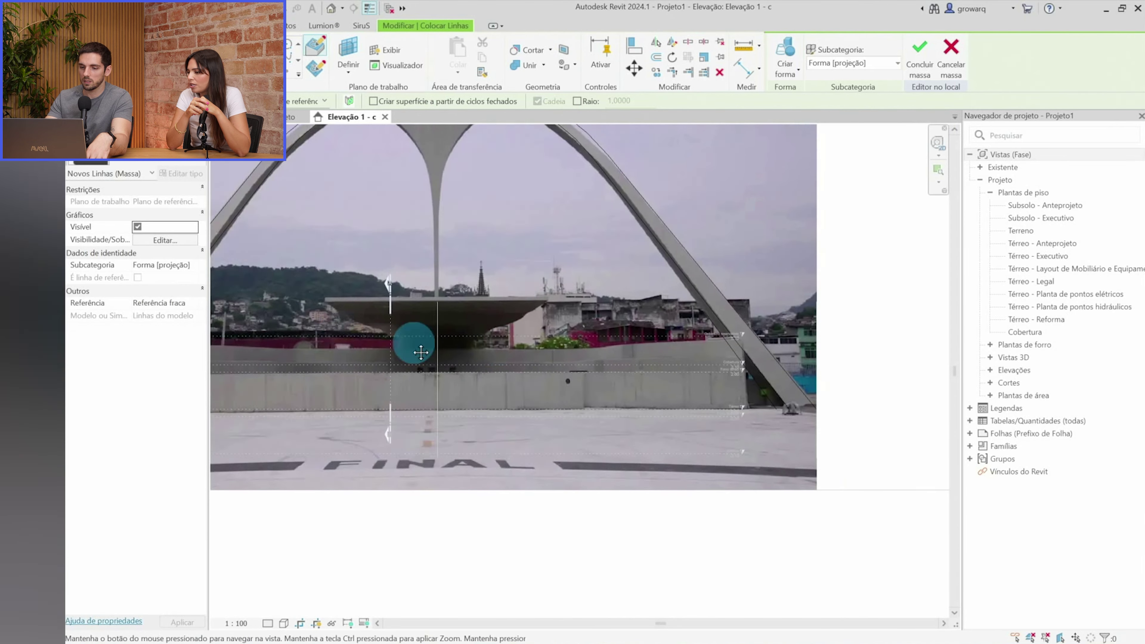
{"action": "scroll", "coordinate": [647, 349], "scroll_direction": "up", "scroll_amount": 5, "text": "ctrl"}
{"action": "scroll", "coordinate": [504, 389], "scroll_direction": "left", "scroll_amount": 3, "text": "shift"}
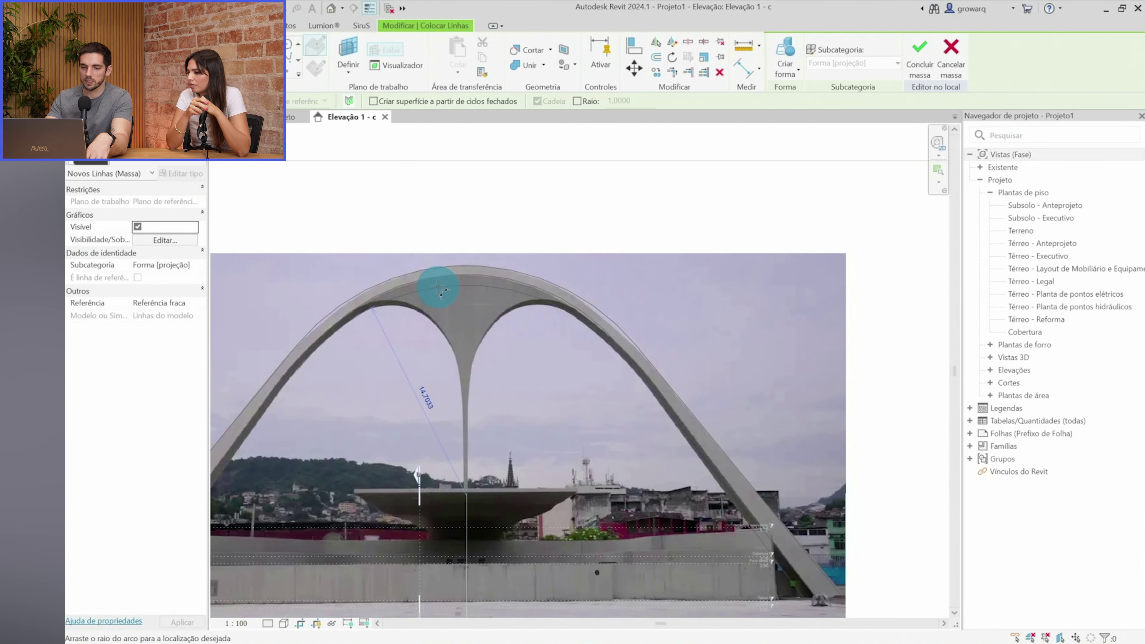
{"action": "left_click", "coordinate": [437, 288]}
{"action": "scroll", "coordinate": [306, 350], "scroll_direction": "up", "scroll_amount": 3}
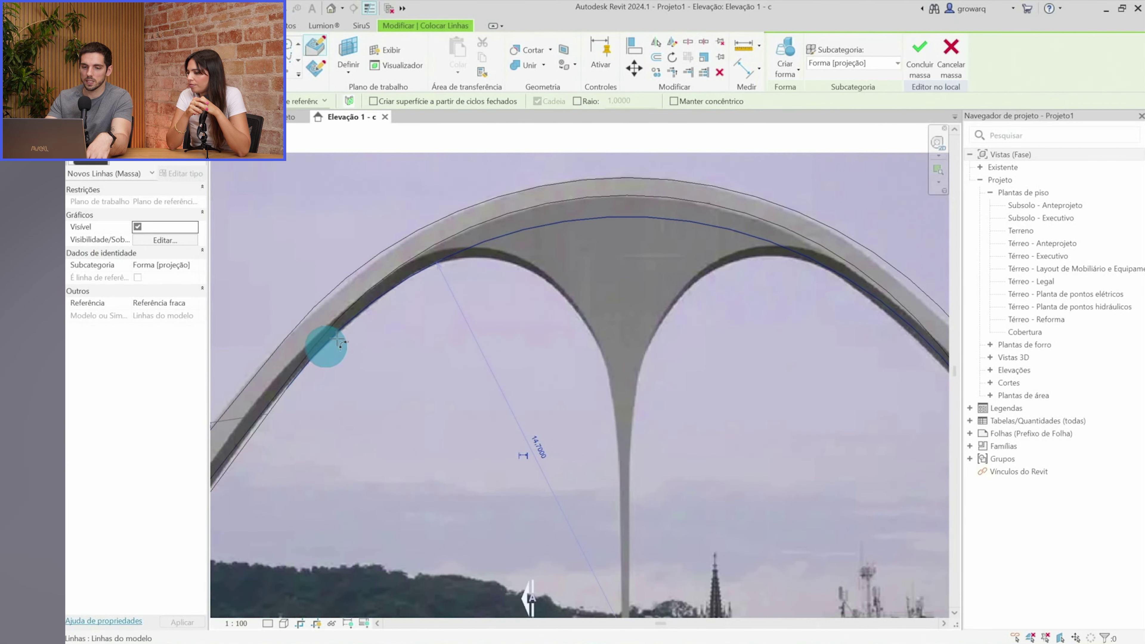
{"action": "key", "text": "Escape"}
{"action": "key", "text": "Escape"}
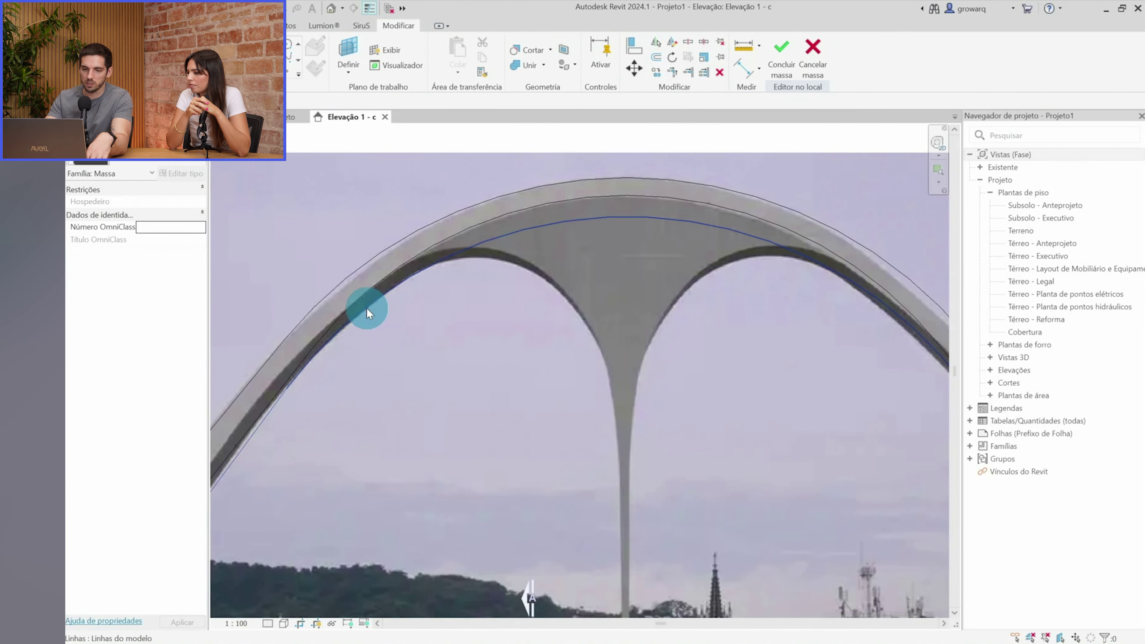
Select the traced arch lines to check them against the photo
{"action": "scroll", "coordinate": [366, 312], "scroll_direction": "up", "scroll_amount": 3}
{"action": "scroll", "coordinate": [299, 338], "scroll_direction": "down", "scroll_amount": 4}
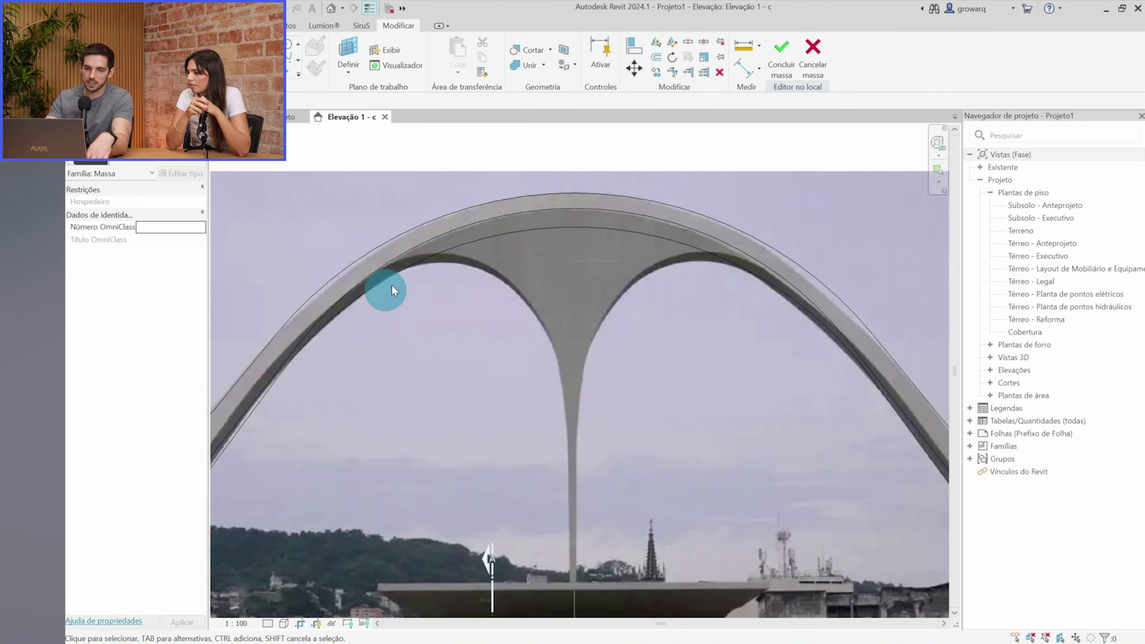
{"action": "left_click", "coordinate": [439, 237]}
{"action": "scroll", "coordinate": [286, 396], "scroll_direction": "down", "scroll_amount": 1}
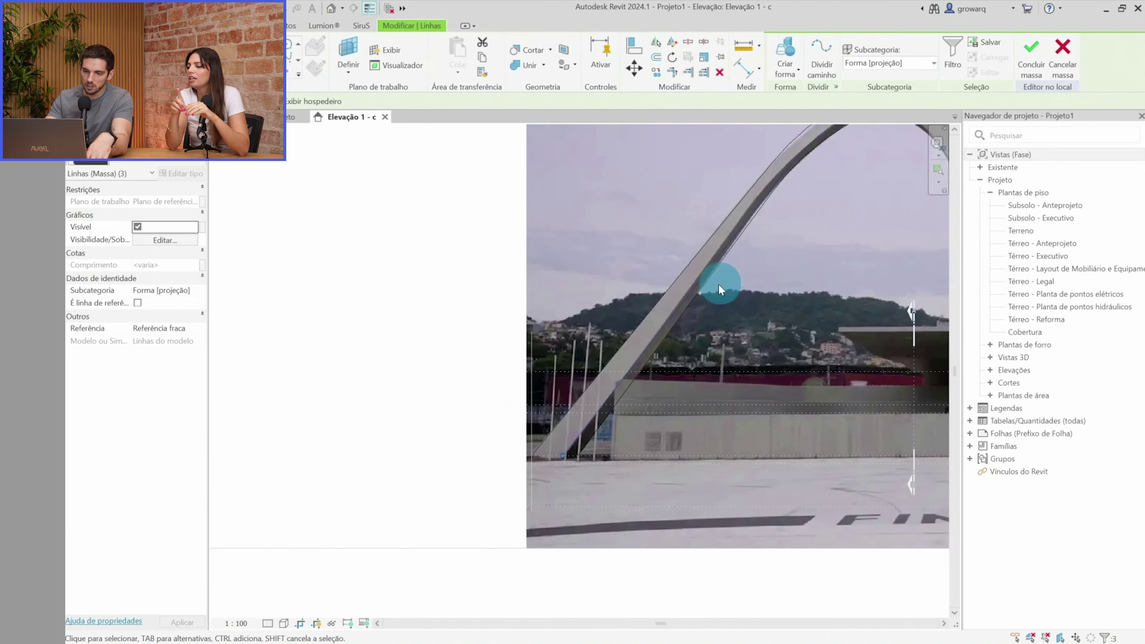
{"action": "scroll", "coordinate": [720, 281], "scroll_direction": "up", "scroll_amount": 5}
{"action": "middle_click_drag", "start_coordinate": [680, 323], "coordinate": [621, 334]}
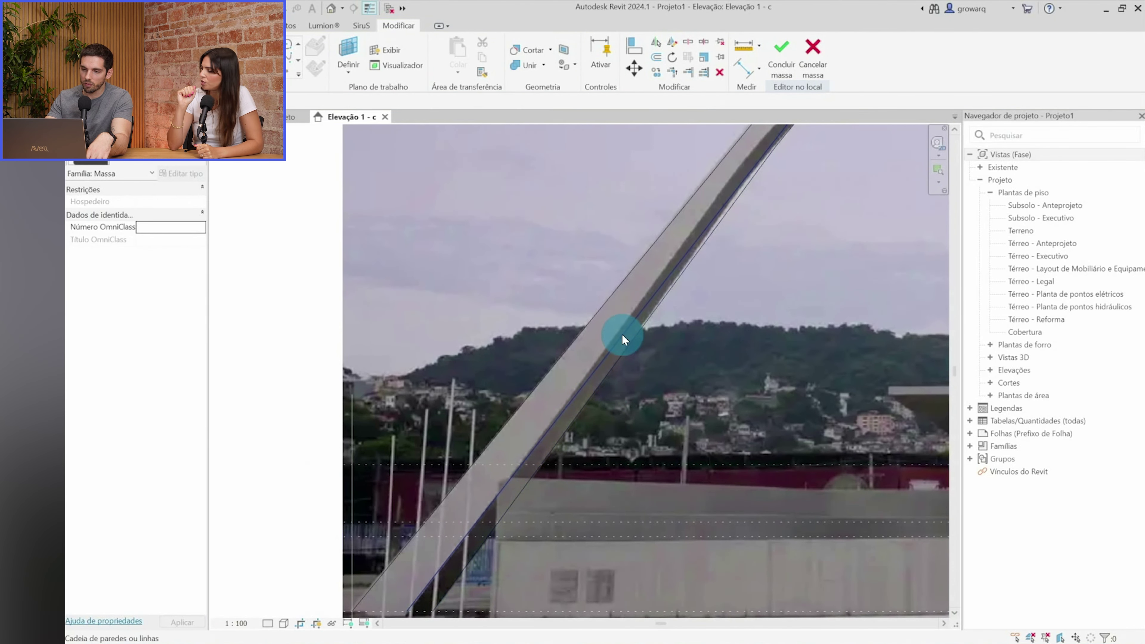
{"action": "key", "text": "Escape"}
Draw another model line from the left leg's base up along the arch edge
{"action": "scroll", "coordinate": [626, 333], "scroll_direction": "down", "scroll_amount": 2}
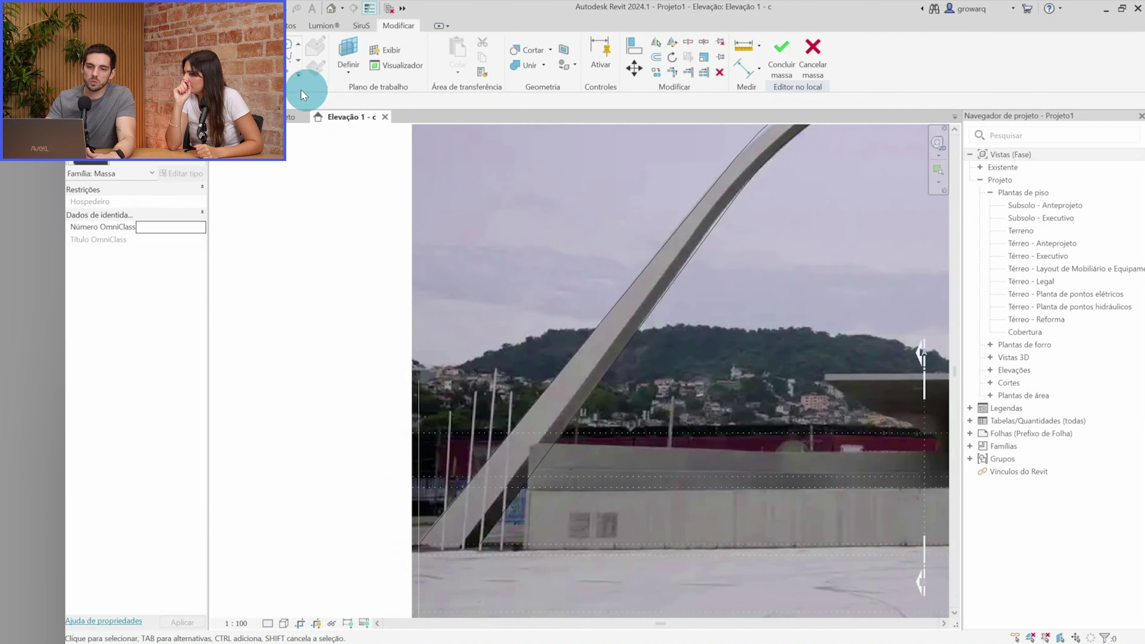
{"action": "scroll", "coordinate": [499, 409], "scroll_direction": "up", "scroll_amount": 2}
{"action": "scroll", "coordinate": [593, 417], "scroll_direction": "up", "scroll_amount": 2}
{"action": "key", "text": "l"}
{"action": "key", "text": "i"}
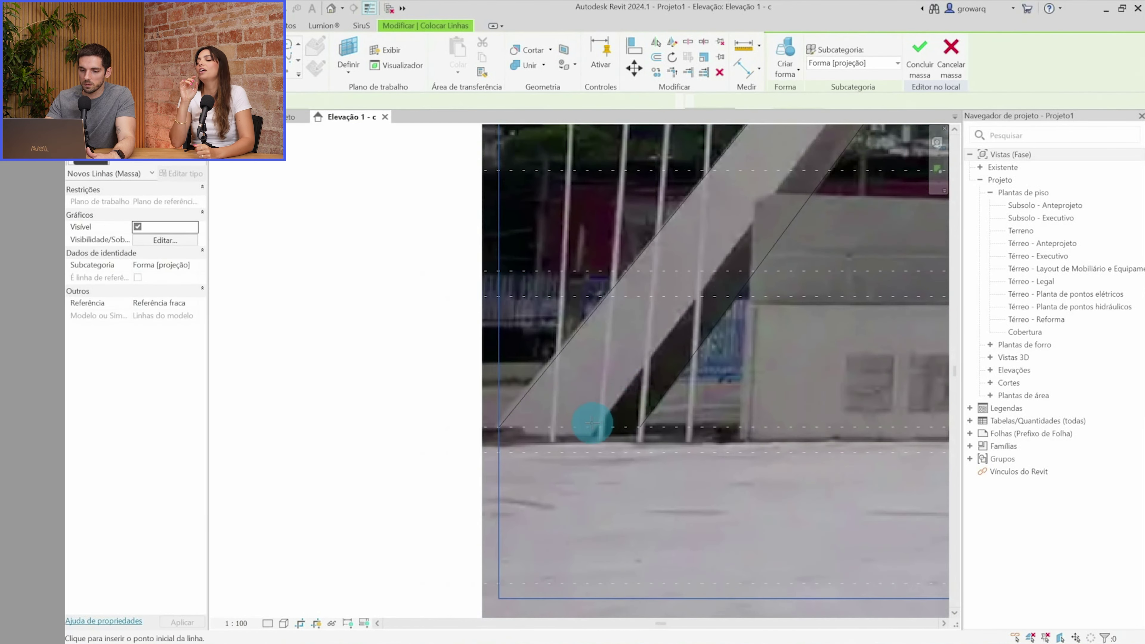
{"action": "left_click", "coordinate": [596, 429]}
{"action": "scroll", "coordinate": [766, 184], "scroll_direction": "up", "scroll_amount": 3}
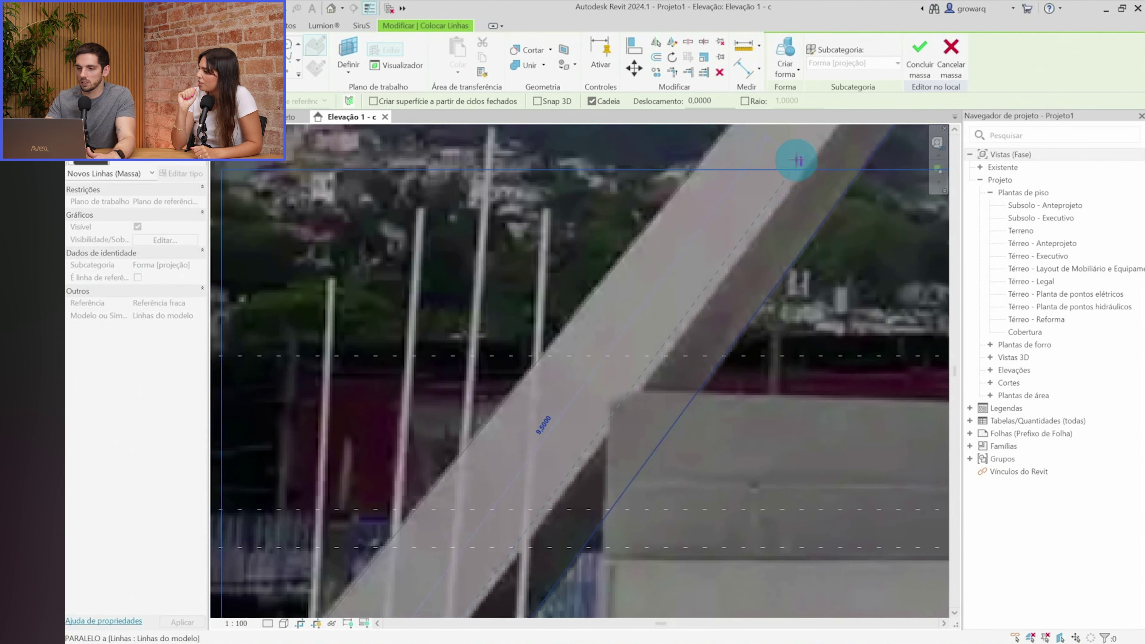
{"action": "scroll", "coordinate": [591, 318], "scroll_direction": "up", "scroll_amount": 3}
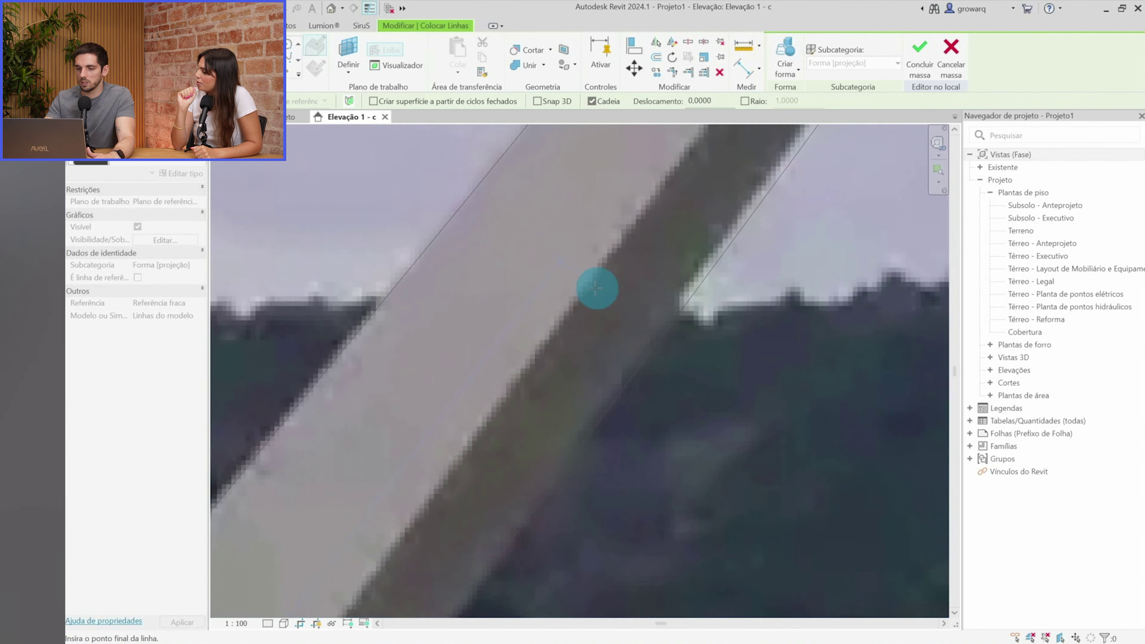
{"action": "left_click", "coordinate": [569, 304]}
{"action": "key", "text": "Escape"}
{"action": "key", "text": "Escape"}
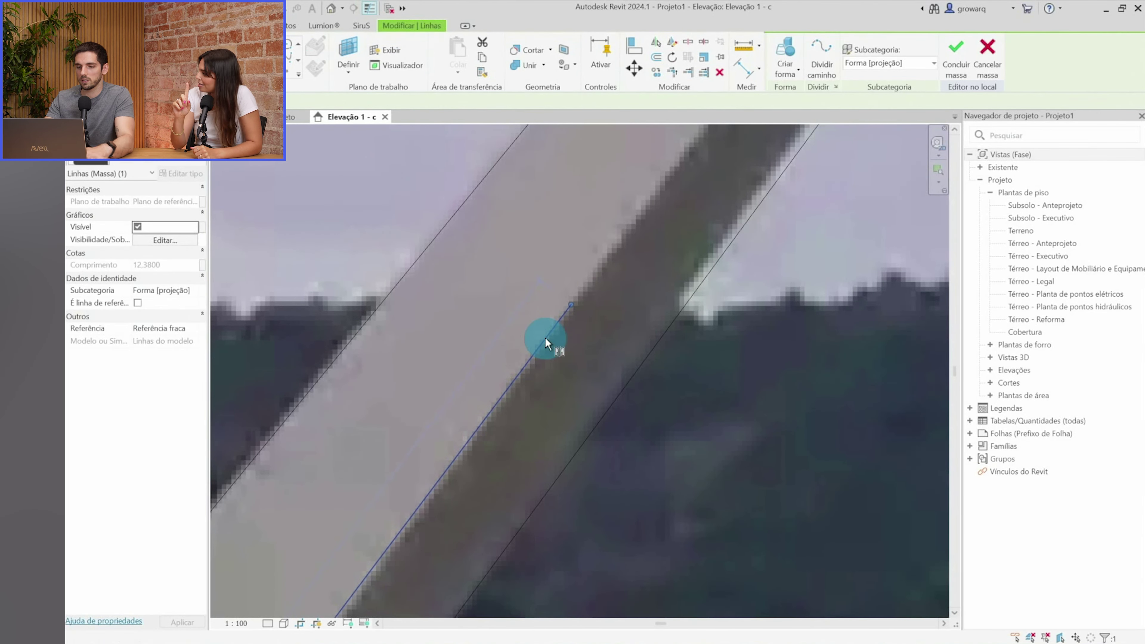
Centre the whole arch in the elevation, cancelling the leftover mirror and line commands
{"action": "scroll", "coordinate": [545, 339], "scroll_direction": "down", "scroll_amount": 3}
{"action": "scroll", "coordinate": [545, 341], "scroll_direction": "down", "scroll_amount": 2}
{"action": "scroll", "coordinate": [742, 354], "scroll_direction": "down", "scroll_amount": 2}
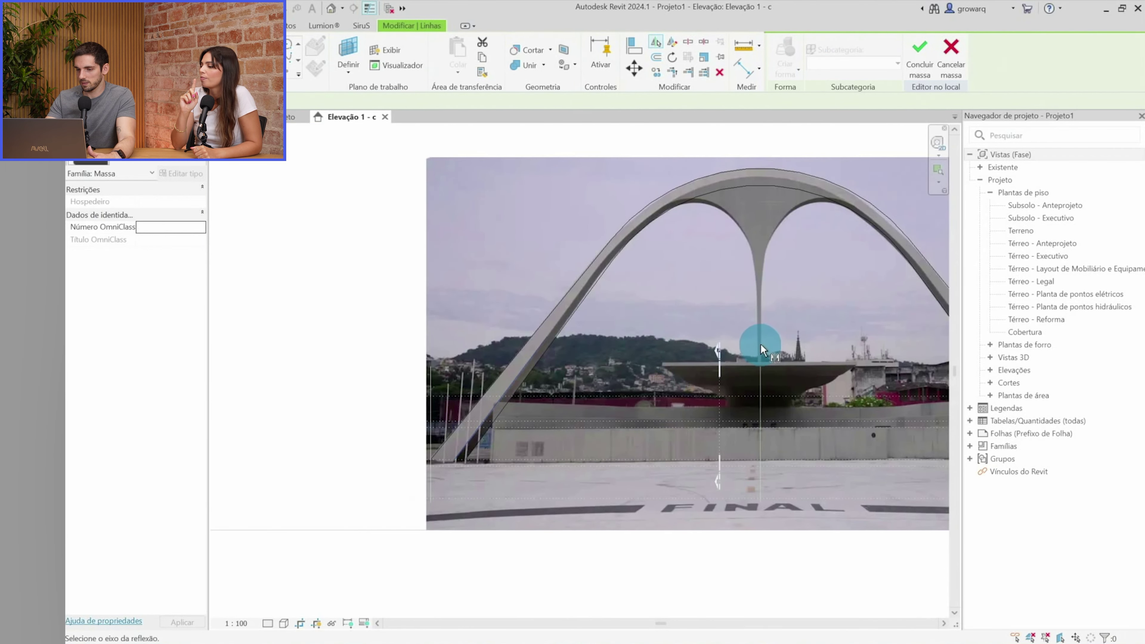
{"action": "left_click", "coordinate": [761, 409]}
{"action": "middle_click_drag", "start_coordinate": [760, 408], "coordinate": [531, 384]}
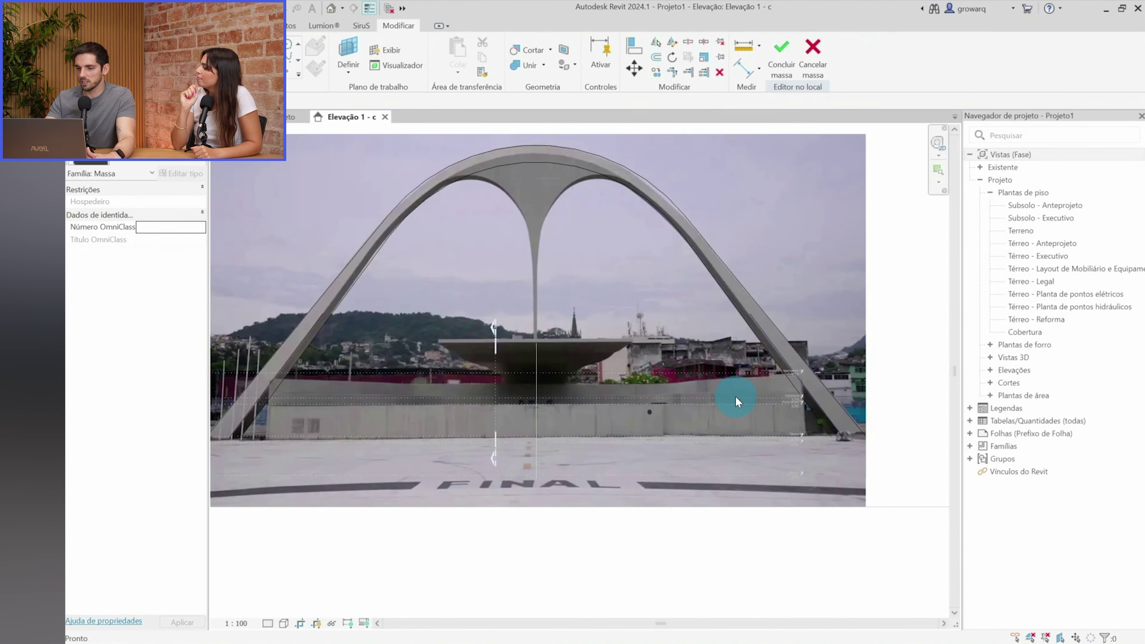
{"action": "left_click", "coordinate": [315, 45]}
{"action": "scroll", "coordinate": [791, 343], "scroll_direction": "up", "scroll_amount": 4}
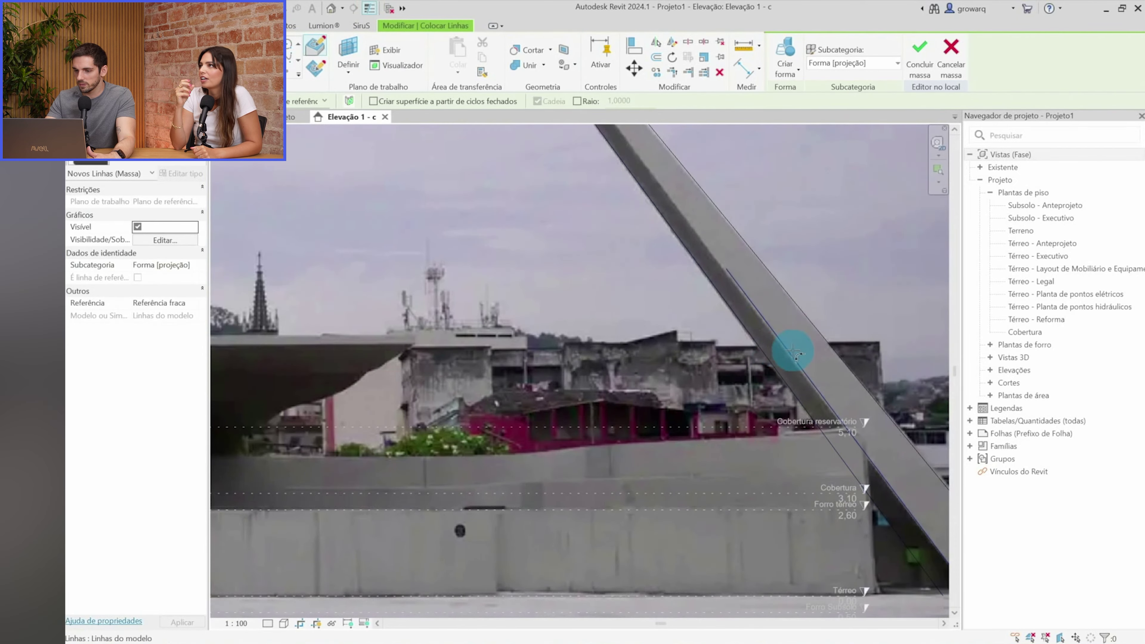
{"action": "scroll", "coordinate": [795, 355], "scroll_direction": "down", "scroll_amount": 4}
{"action": "scroll", "coordinate": [307, 366], "scroll_direction": "up", "scroll_amount": 4}
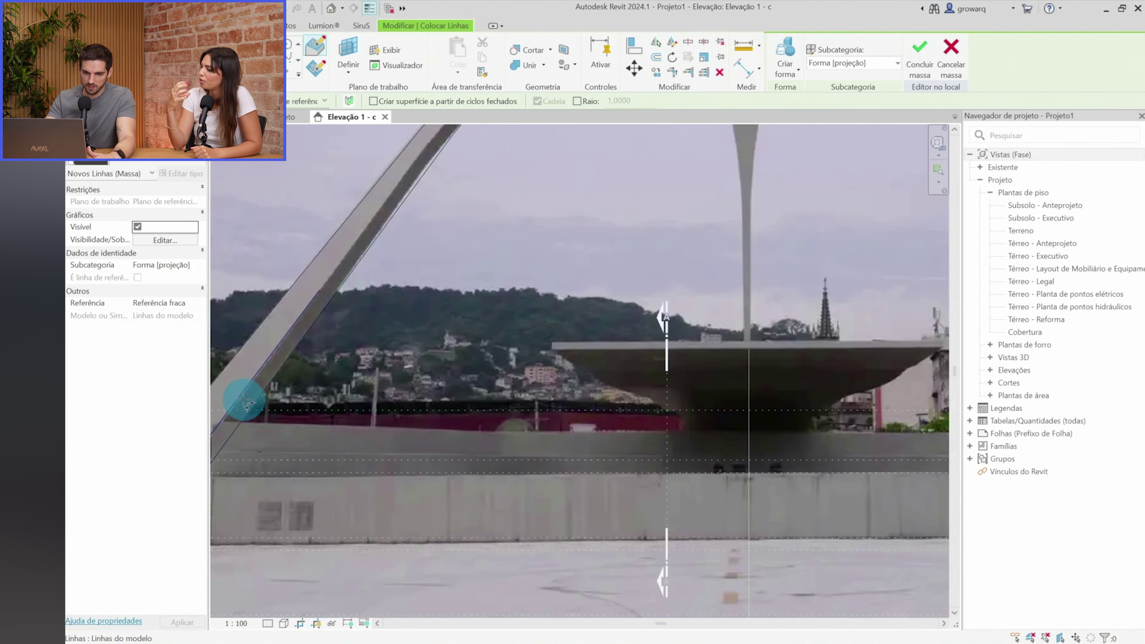
{"action": "scroll", "coordinate": [239, 392], "scroll_direction": "down", "scroll_amount": 4}
{"action": "scroll", "coordinate": [705, 307], "scroll_direction": "up", "scroll_amount": 3}
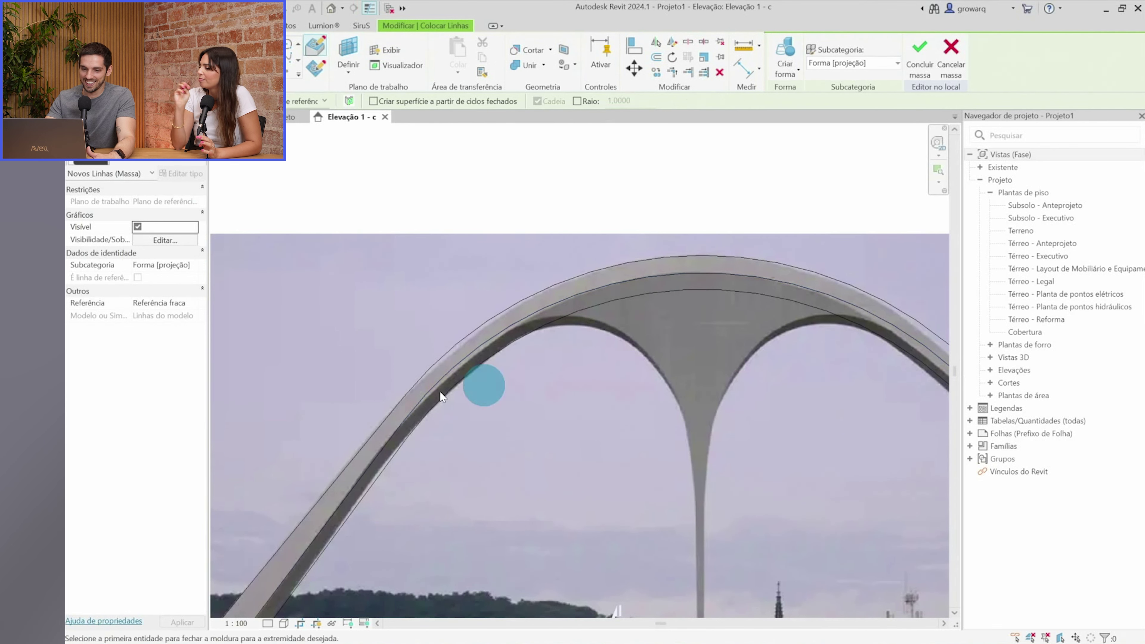
{"action": "key", "text": "Escape"}
{"action": "key", "text": "Escape"}
{"action": "scroll", "coordinate": [399, 426], "scroll_direction": "down", "scroll_amount": 4}
{"action": "scroll", "coordinate": [669, 354], "scroll_direction": "up", "scroll_amount": 4}
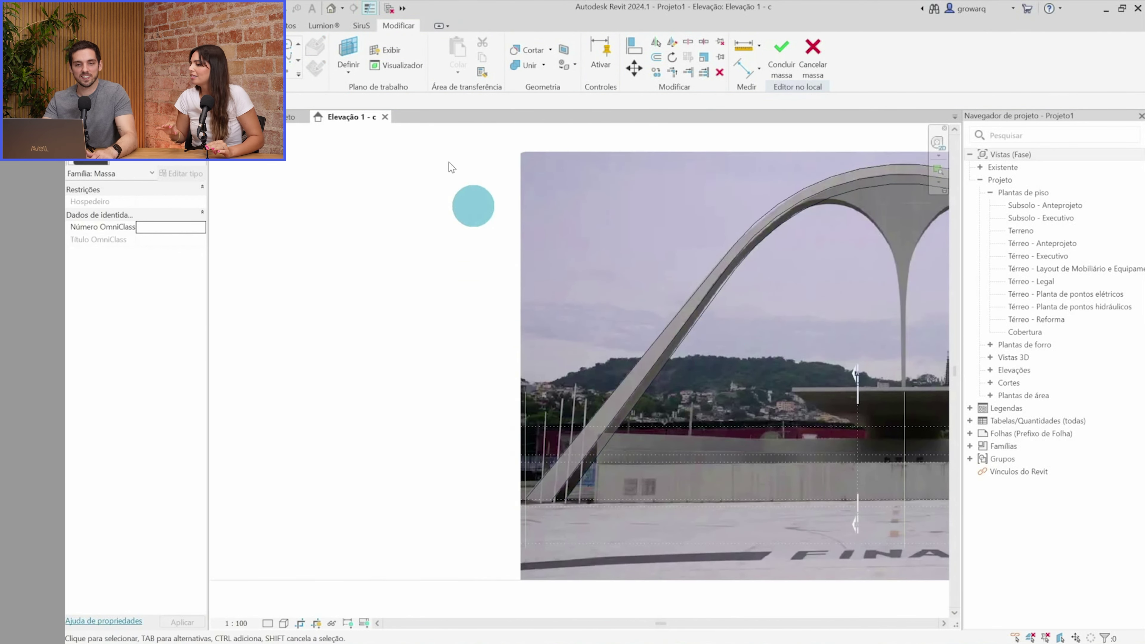
{"action": "left_click", "coordinate": [327, 10]}
Orbit the 3D view and select the chain of arch curves to check them
{"action": "mouse_move", "coordinate": [723, 417]}
{"action": "middle_mouse_down", "text": "shift"}
{"action": "mouse_move", "coordinate": [744, 307]}
{"action": "mouse_move", "coordinate": [792, 307]}
{"action": "mouse_move", "coordinate": [781, 341]}
{"action": "middle_mouse_up", "text": "shift"}
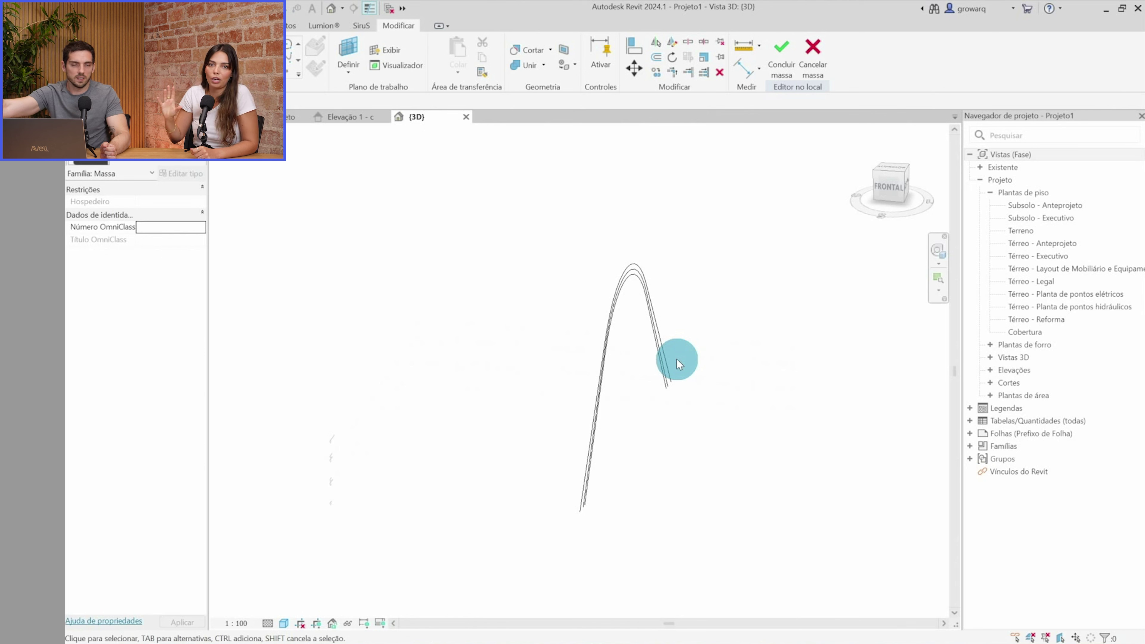
{"action": "left_click_drag", "start_coordinate": [620, 293], "coordinate": [633, 271]}
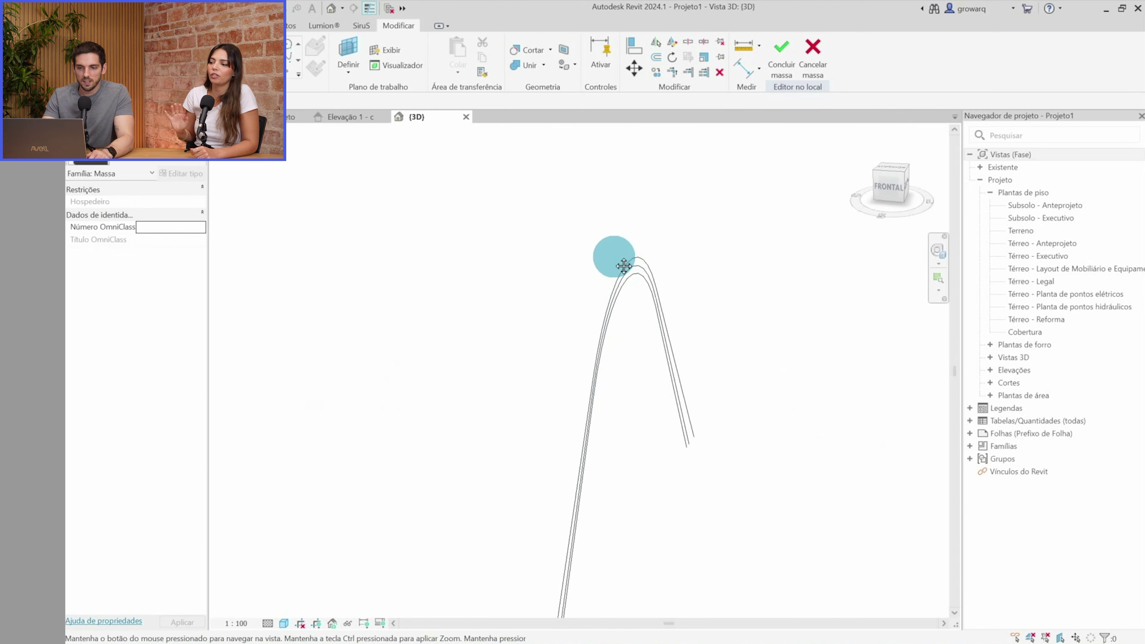
{"action": "mouse_move", "coordinate": [654, 328]}
{"action": "middle_mouse_down", "text": "shift"}
{"action": "mouse_move", "coordinate": [529, 388]}
{"action": "mouse_move", "coordinate": [542, 375]}
{"action": "mouse_move", "coordinate": [536, 293]}
{"action": "mouse_move", "coordinate": [601, 473]}
{"action": "mouse_move", "coordinate": [662, 404]}
{"action": "mouse_move", "coordinate": [451, 271]}
{"action": "middle_mouse_up", "text": "shift"}
{"action": "left_click", "coordinate": [535, 294]}
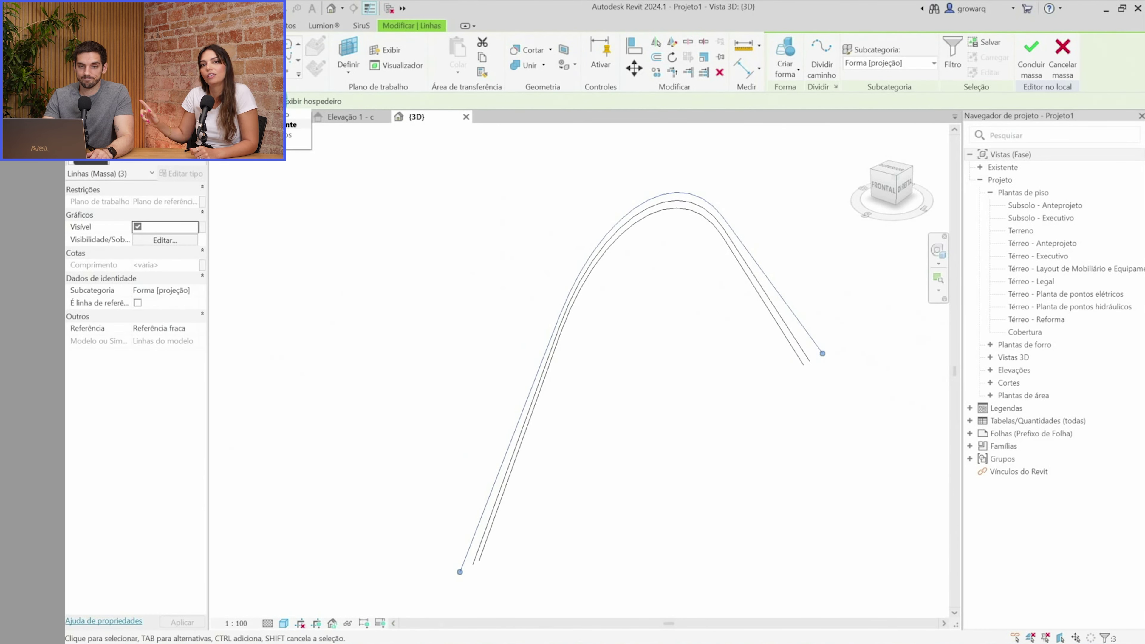
{"action": "left_click", "coordinate": [664, 313]}
{"action": "mouse_move", "coordinate": [677, 353]}
{"action": "middle_mouse_down", "text": "shift"}
{"action": "mouse_move", "coordinate": [759, 312]}
{"action": "mouse_move", "coordinate": [782, 335]}
{"action": "mouse_move", "coordinate": [754, 356]}
{"action": "mouse_move", "coordinate": [811, 368]}
{"action": "mouse_move", "coordinate": [706, 291]}
{"action": "mouse_move", "coordinate": [646, 266]}
{"action": "mouse_move", "coordinate": [534, 261]}
{"action": "mouse_move", "coordinate": [503, 225]}
{"action": "mouse_move", "coordinate": [654, 197]}
{"action": "mouse_move", "coordinate": [621, 200]}
{"action": "middle_mouse_up", "text": "shift"}
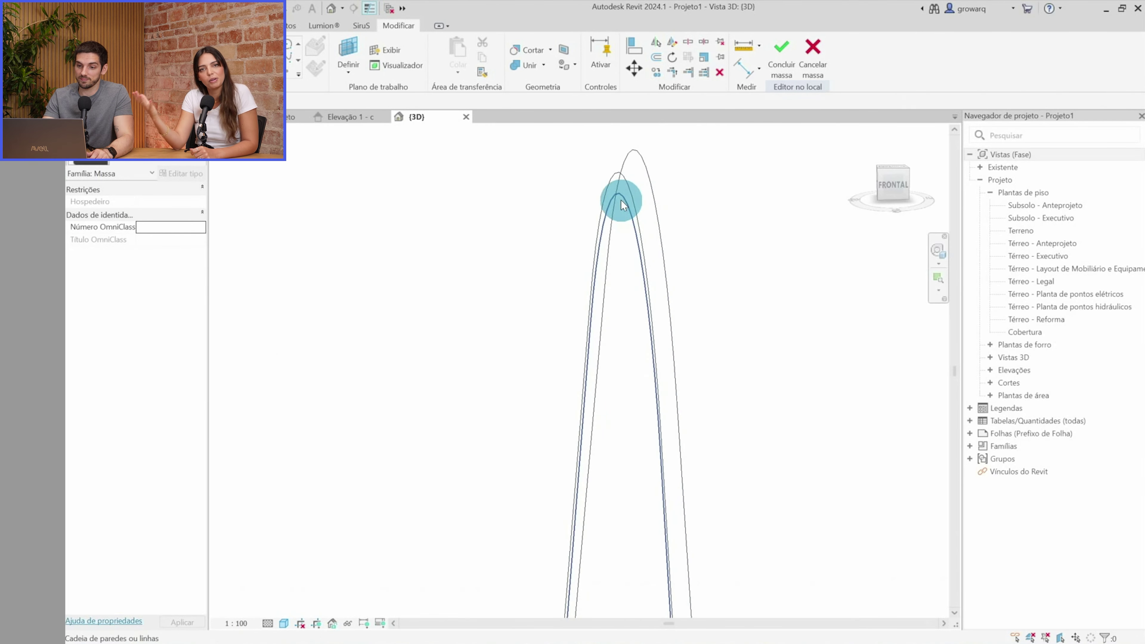
{"action": "left_click", "coordinate": [621, 200]}
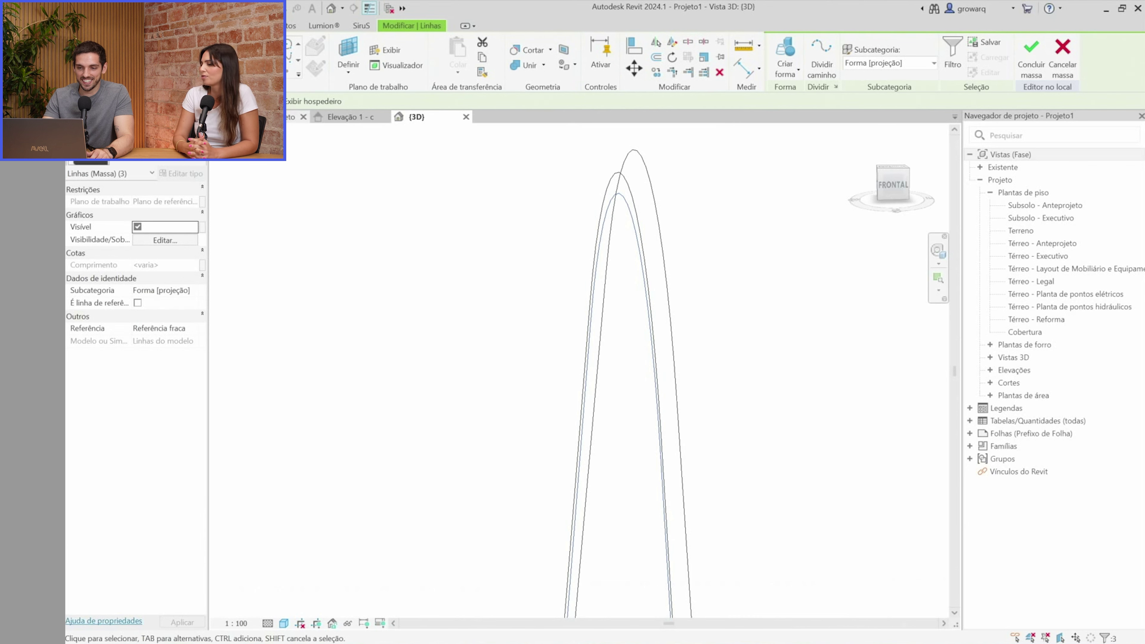
{"action": "left_click", "coordinate": [328, 273]}
Box-select the arch curves from another angle, then switch to the Térreo - Anteprojeto plan
{"action": "mouse_move", "coordinate": [328, 274]}
{"action": "middle_mouse_down", "text": "shift"}
{"action": "mouse_move", "coordinate": [307, 376]}
{"action": "mouse_move", "coordinate": [363, 347]}
{"action": "mouse_move", "coordinate": [504, 314]}
{"action": "mouse_move", "coordinate": [583, 274]}
{"action": "mouse_move", "coordinate": [575, 248]}
{"action": "mouse_move", "coordinate": [655, 264]}
{"action": "mouse_move", "coordinate": [626, 187]}
{"action": "mouse_move", "coordinate": [601, 320]}
{"action": "mouse_move", "coordinate": [549, 401]}
{"action": "mouse_move", "coordinate": [522, 485]}
{"action": "mouse_move", "coordinate": [660, 435]}
{"action": "mouse_move", "coordinate": [803, 409]}
{"action": "mouse_move", "coordinate": [870, 435]}
{"action": "middle_mouse_up", "text": "shift"}
{"action": "mouse_move", "coordinate": [882, 426]}
{"action": "left_mouse_down"}
{"action": "mouse_move", "coordinate": [771, 519]}
{"action": "mouse_move", "coordinate": [877, 486]}
{"action": "left_mouse_up"}
{"action": "mouse_move", "coordinate": [839, 429]}
{"action": "middle_mouse_down", "text": "shift"}
{"action": "mouse_move", "coordinate": [701, 492]}
{"action": "mouse_move", "coordinate": [689, 289]}
{"action": "mouse_move", "coordinate": [636, 266]}
{"action": "mouse_move", "coordinate": [565, 430]}
{"action": "mouse_move", "coordinate": [817, 340]}
{"action": "mouse_move", "coordinate": [769, 433]}
{"action": "middle_mouse_up", "text": "shift"}
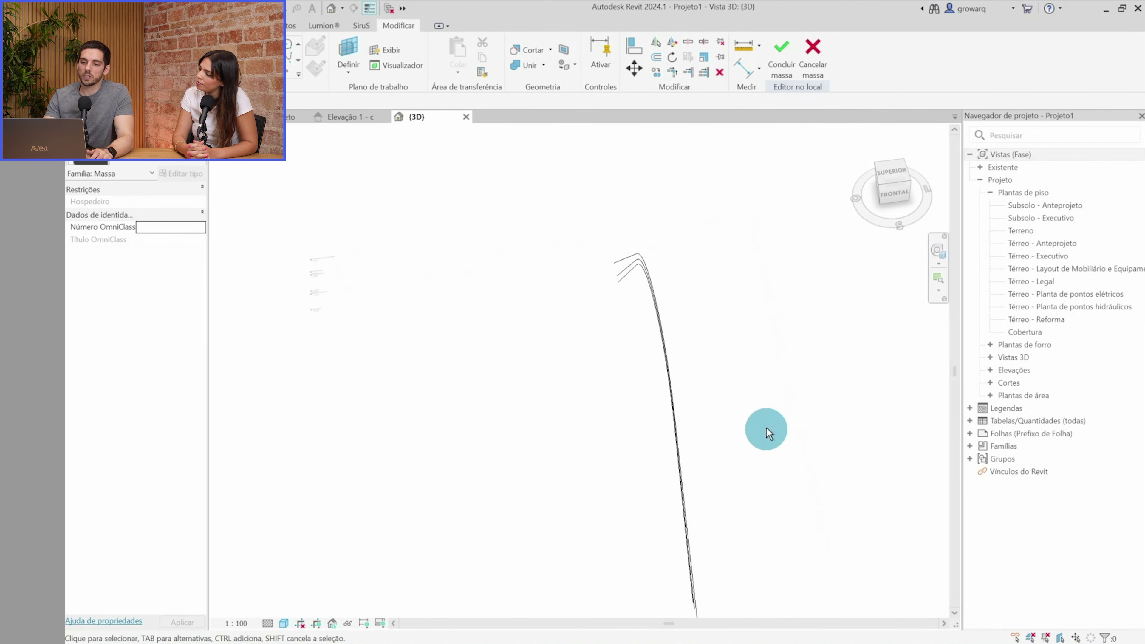
{"action": "left_click_drag", "start_coordinate": [593, 213], "coordinate": [813, 614]}
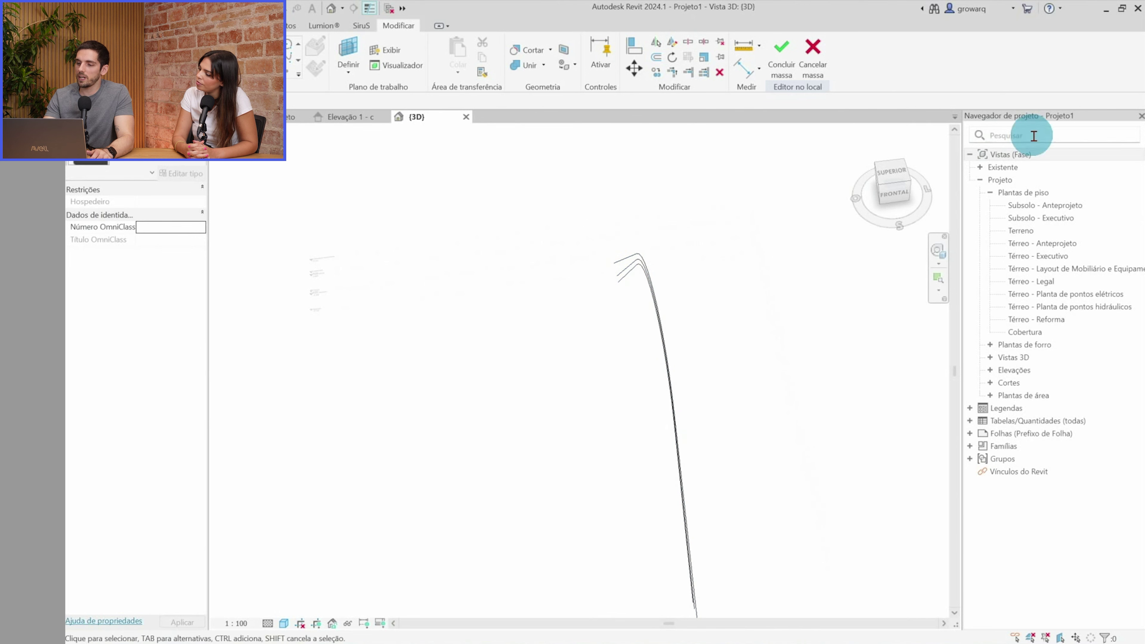
{"action": "double_click", "coordinate": [1046, 243]}
Return to the 3D view and select the upper chain of three arch lines
{"action": "scroll", "coordinate": [699, 172], "scroll_direction": "up", "scroll_amount": 3}
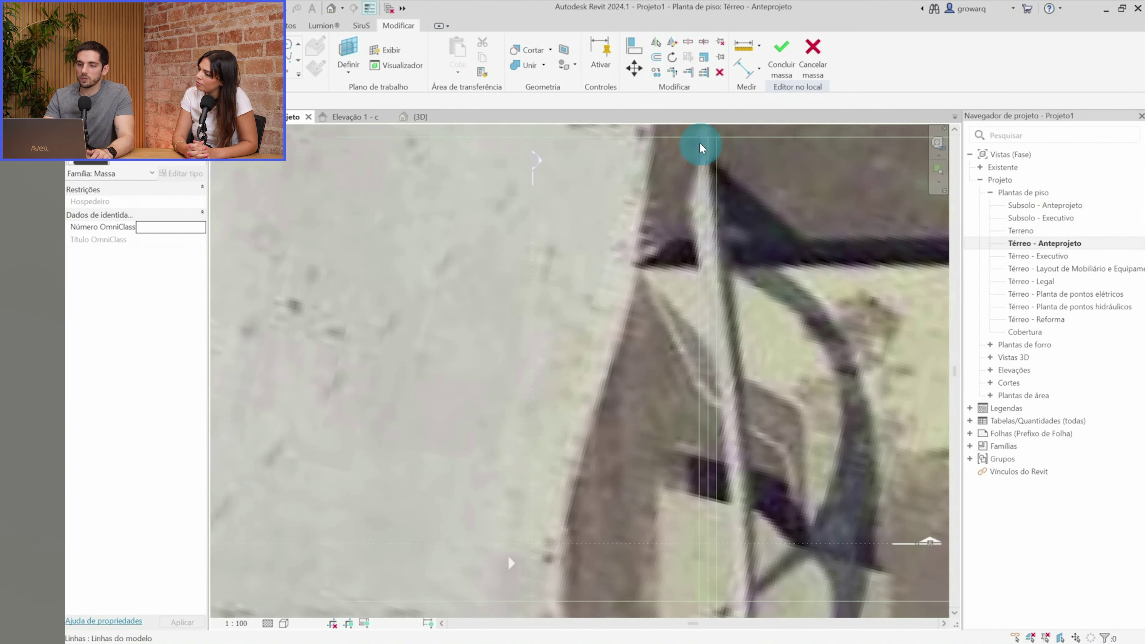
{"action": "left_click", "coordinate": [332, 9]}
{"action": "mouse_move", "coordinate": [657, 263]}
{"action": "middle_mouse_down", "text": "shift"}
{"action": "mouse_move", "coordinate": [630, 235]}
{"action": "mouse_move", "coordinate": [611, 236]}
{"action": "middle_mouse_up", "text": "shift"}
{"action": "left_click", "coordinate": [630, 236]}
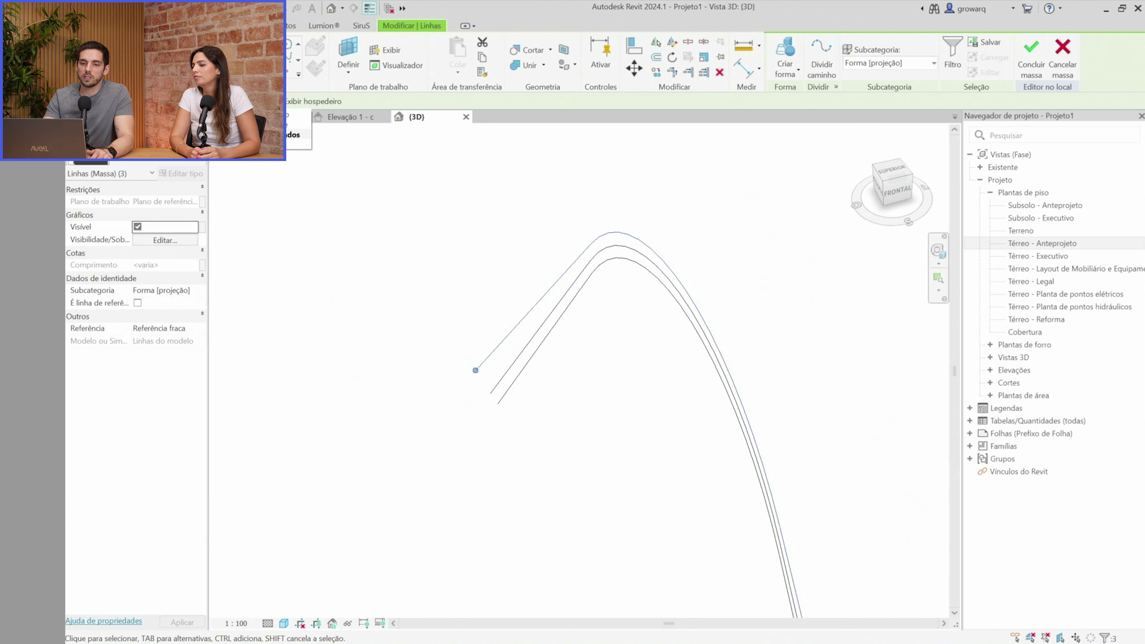
{"action": "mouse_move", "coordinate": [603, 294]}
{"action": "middle_mouse_down", "text": "shift"}
{"action": "mouse_move", "coordinate": [569, 264]}
{"action": "mouse_move", "coordinate": [692, 254]}
{"action": "mouse_move", "coordinate": [585, 250]}
{"action": "middle_mouse_up", "text": "shift"}
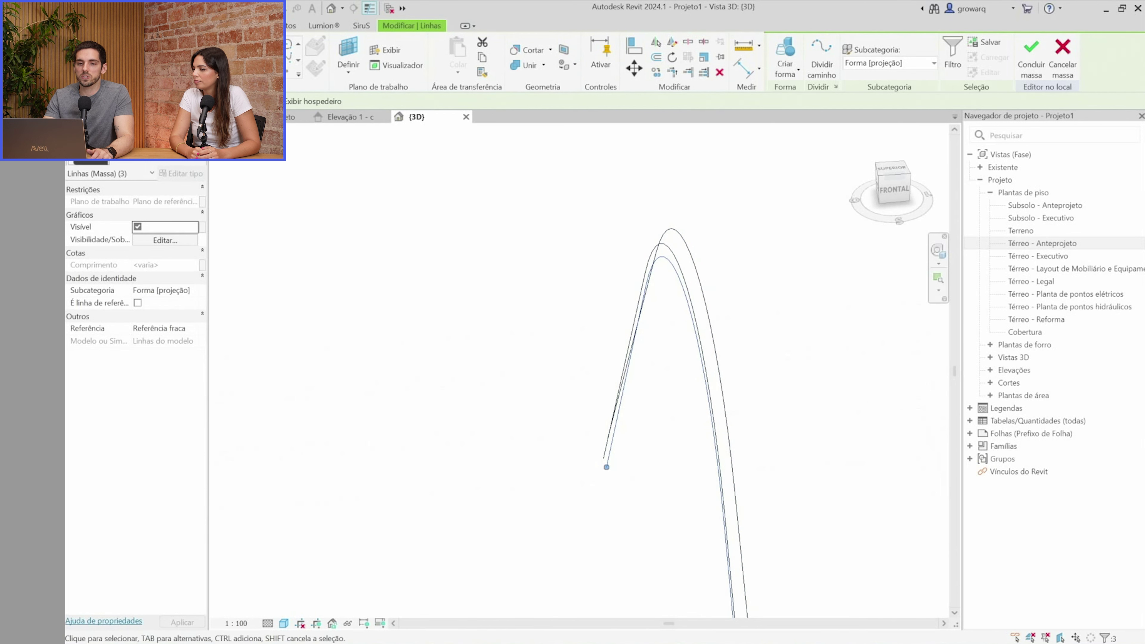
{"action": "mouse_move", "coordinate": [516, 235]}
{"action": "middle_mouse_down", "text": "shift"}
{"action": "mouse_move", "coordinate": [813, 292]}
{"action": "mouse_move", "coordinate": [693, 273]}
{"action": "mouse_move", "coordinate": [653, 224]}
{"action": "middle_mouse_up", "text": "shift"}
{"action": "key", "text": "Escape"}
Tab-select the arch line chain, window-add the remaining lines, and create the solid form
{"action": "left_click", "coordinate": [649, 230]}
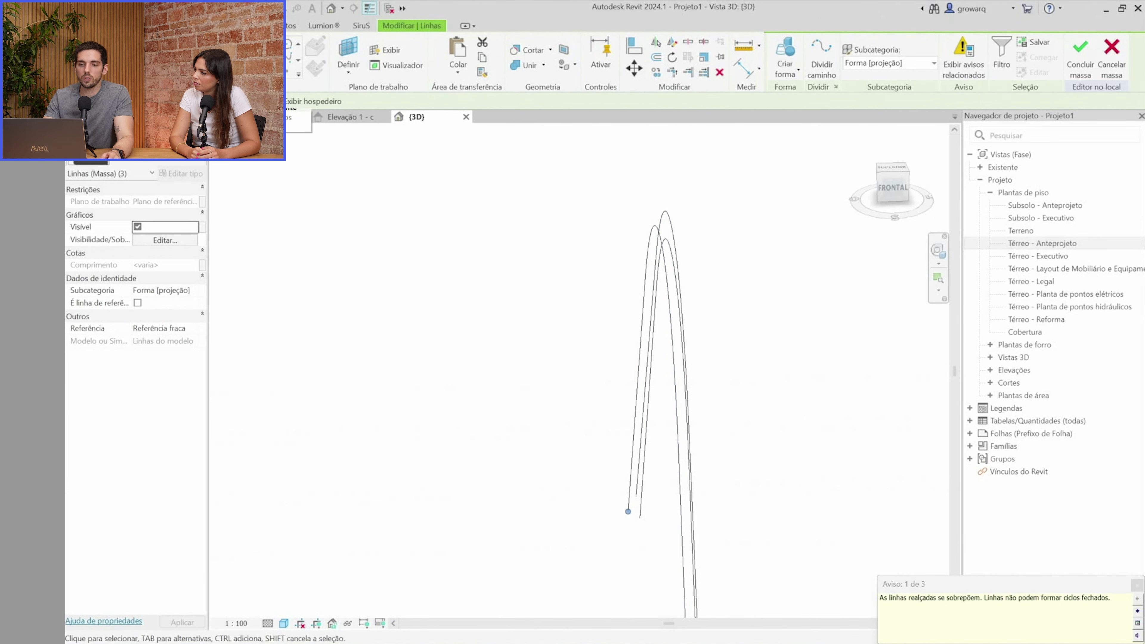
{"action": "left_click", "coordinate": [704, 263]}
{"action": "key", "text": "Tab"}
{"action": "left_click", "coordinate": [667, 215]}
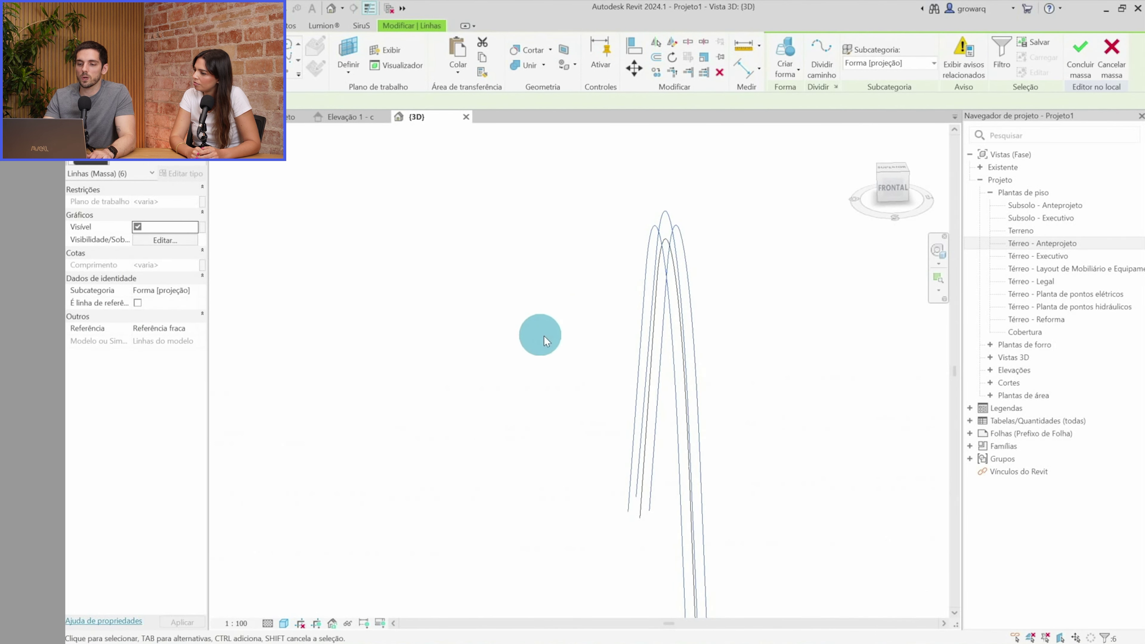
{"action": "middle_click_drag", "start_coordinate": [539, 335], "coordinate": [657, 383], "text": "shift"}
{"action": "left_click", "coordinate": [784, 52]}
{"action": "mouse_move", "coordinate": [488, 507]}
{"action": "middle_mouse_down", "text": "shift"}
{"action": "mouse_move", "coordinate": [792, 464]}
{"action": "mouse_move", "coordinate": [509, 558]}
{"action": "mouse_move", "coordinate": [370, 350]}
{"action": "mouse_move", "coordinate": [325, 375]}
{"action": "mouse_move", "coordinate": [268, 537]}
{"action": "mouse_move", "coordinate": [438, 505]}
{"action": "mouse_move", "coordinate": [302, 481]}
{"action": "mouse_move", "coordinate": [209, 558]}
{"action": "mouse_move", "coordinate": [320, 533]}
{"action": "mouse_move", "coordinate": [246, 543]}
{"action": "mouse_move", "coordinate": [319, 473]}
{"action": "mouse_move", "coordinate": [266, 440]}
{"action": "middle_mouse_up", "text": "shift"}
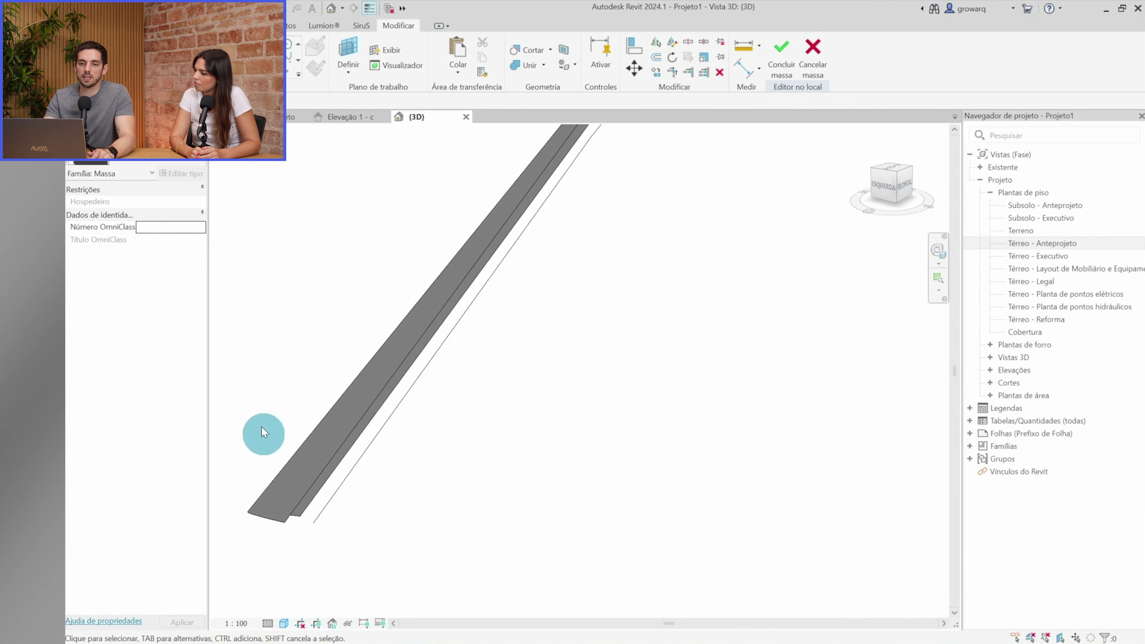
{"action": "mouse_move", "coordinate": [409, 235]}
{"action": "middle_mouse_down", "text": "shift"}
{"action": "mouse_move", "coordinate": [639, 320]}
{"action": "mouse_move", "coordinate": [590, 338]}
{"action": "mouse_move", "coordinate": [562, 312]}
{"action": "mouse_move", "coordinate": [585, 292]}
{"action": "mouse_move", "coordinate": [722, 345]}
{"action": "mouse_move", "coordinate": [744, 384]}
{"action": "mouse_move", "coordinate": [713, 341]}
{"action": "mouse_move", "coordinate": [649, 381]}
{"action": "mouse_move", "coordinate": [631, 357]}
{"action": "mouse_move", "coordinate": [683, 366]}
{"action": "middle_mouse_up", "text": "shift"}
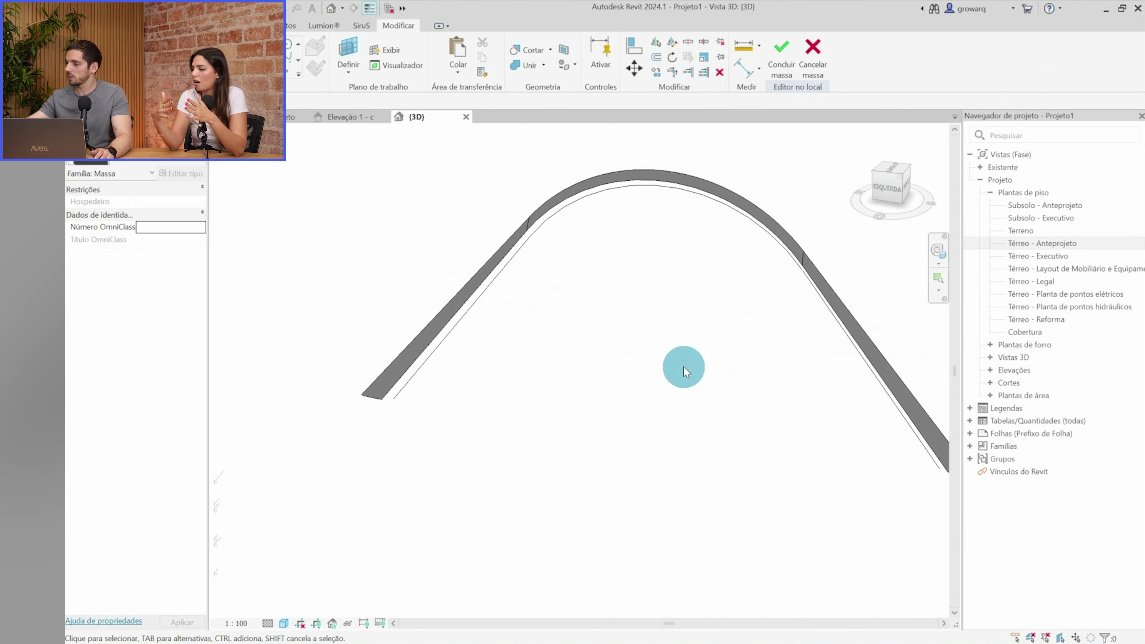
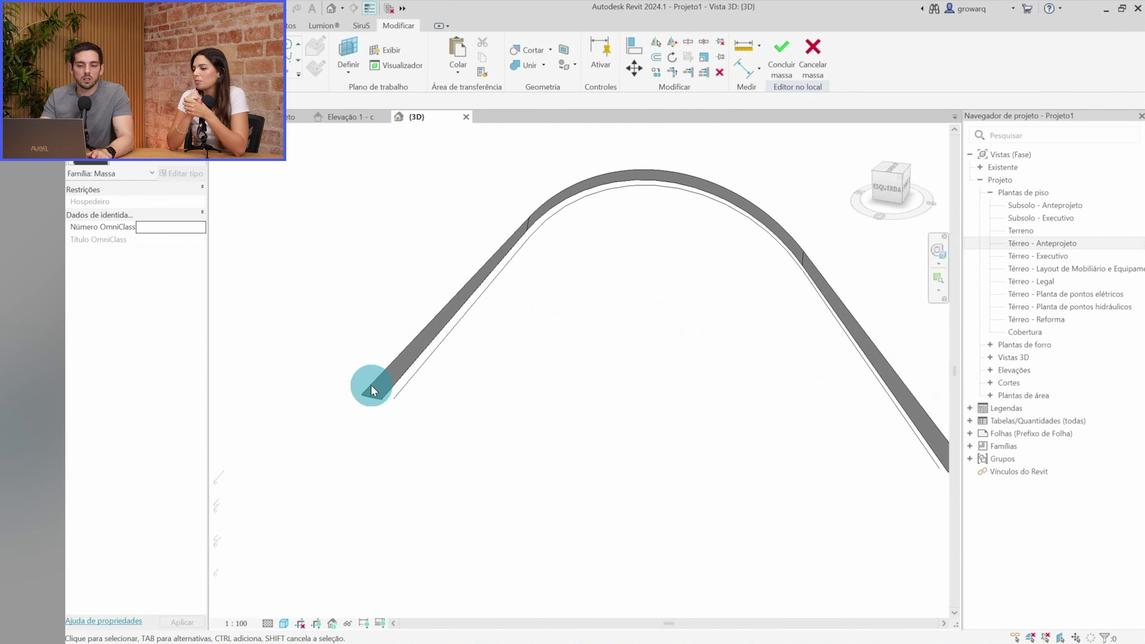
Orbit around the curved arch mass, then open the Térreo - Anteprojeto plan and expand the elevations list
{"action": "scroll", "coordinate": [370, 390], "scroll_direction": "up", "scroll_amount": 5}
{"action": "mouse_move", "coordinate": [378, 404]}
{"action": "middle_mouse_down", "text": "shift"}
{"action": "mouse_move", "coordinate": [440, 456]}
{"action": "mouse_move", "coordinate": [495, 440]}
{"action": "mouse_move", "coordinate": [470, 556]}
{"action": "middle_mouse_up", "text": "shift"}
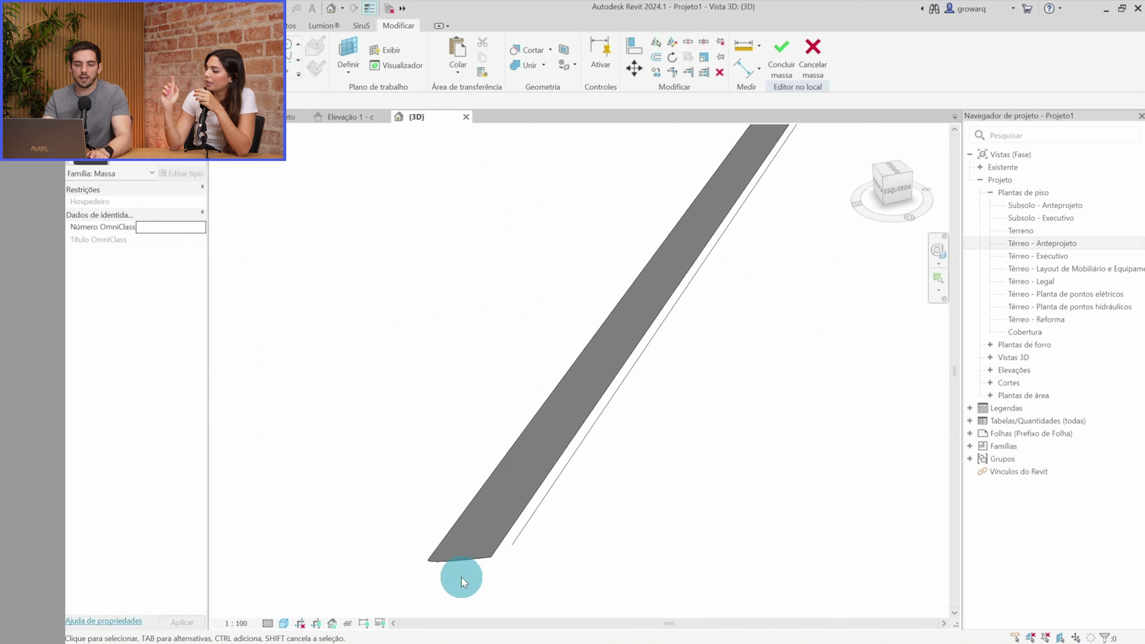
{"action": "mouse_move", "coordinate": [465, 566]}
{"action": "middle_mouse_down", "text": "shift"}
{"action": "mouse_move", "coordinate": [796, 456]}
{"action": "mouse_move", "coordinate": [718, 425]}
{"action": "middle_mouse_up", "text": "shift"}
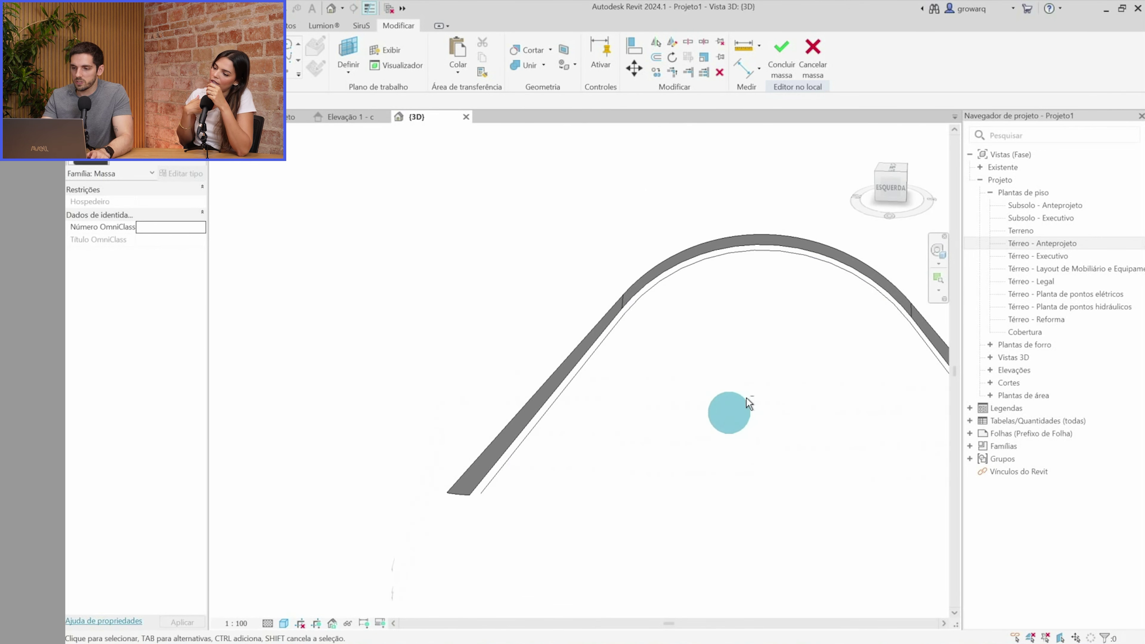
{"action": "double_click", "coordinate": [1054, 246]}
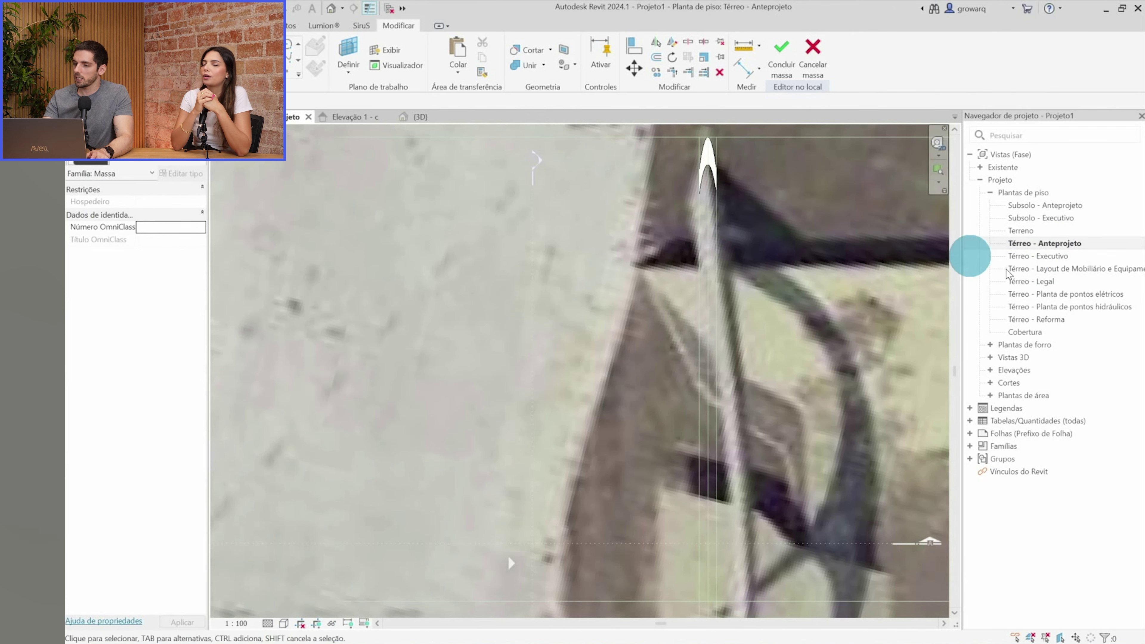
{"action": "double_click", "coordinate": [1029, 370]}
Open the Elevação 1 - c elevation and frame the whole arch
{"action": "double_click", "coordinate": [1033, 382]}
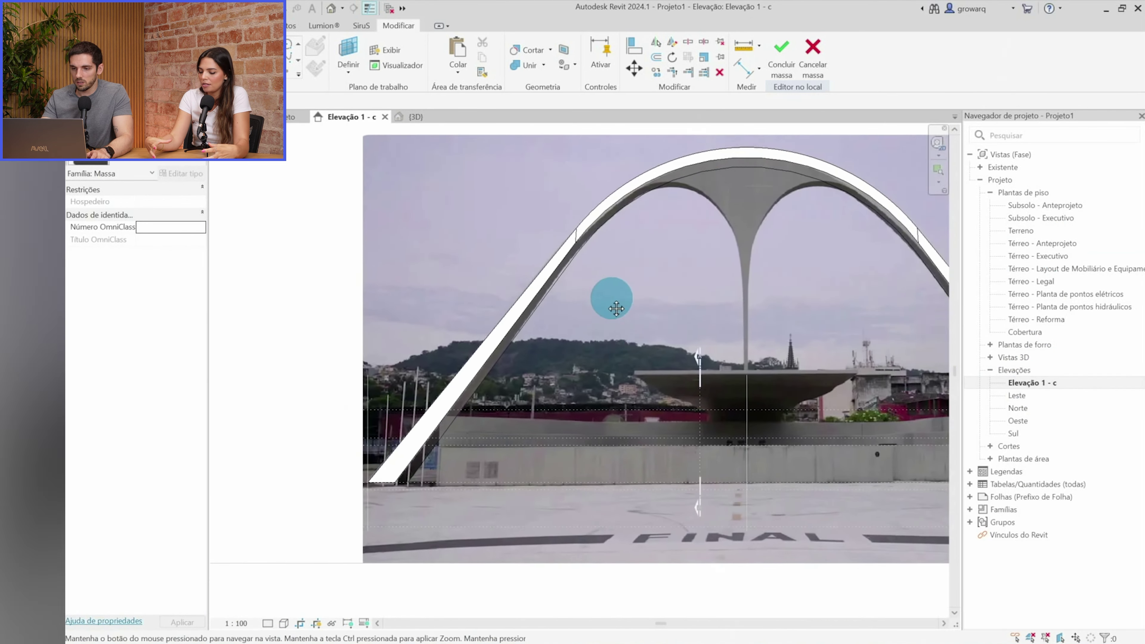
{"action": "middle_click_drag", "start_coordinate": [632, 305], "coordinate": [695, 336]}
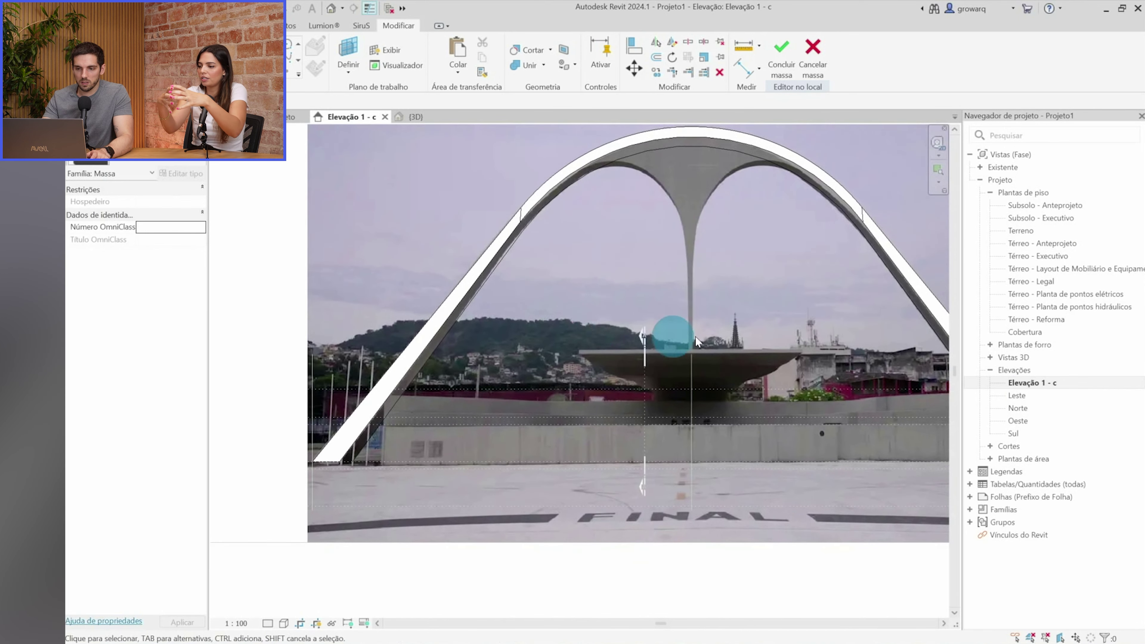
{"action": "scroll", "coordinate": [695, 338], "scroll_direction": "up", "scroll_amount": 3}
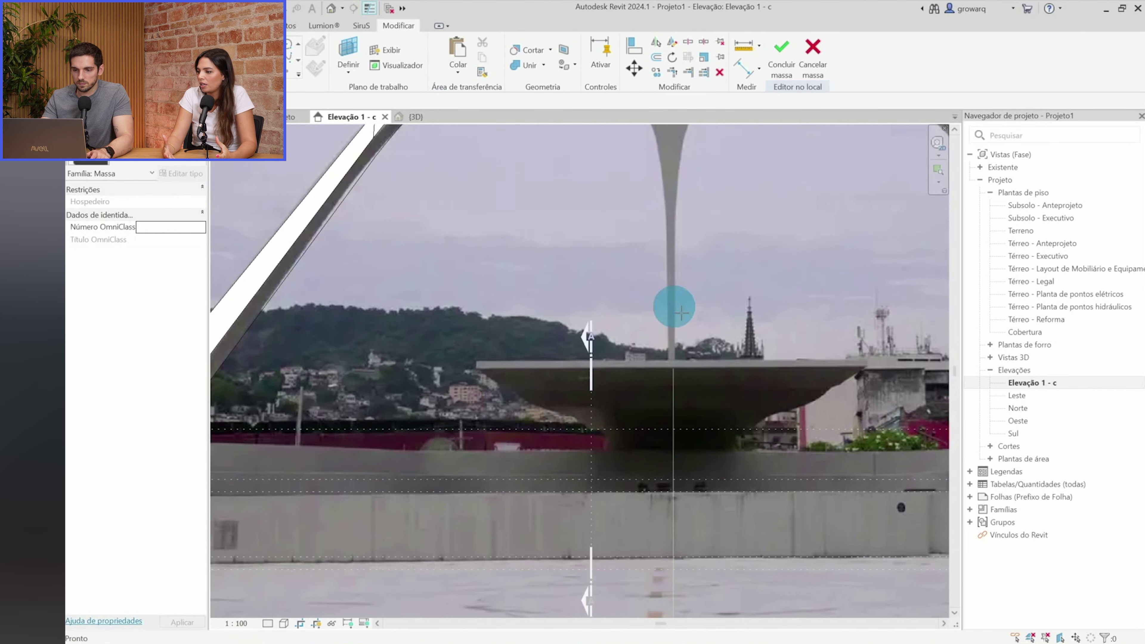
Draw a model line (LI) from the Y pillar's base up along its side
{"action": "key", "text": "l"}
{"action": "key", "text": "i"}
{"action": "scroll", "coordinate": [682, 388], "scroll_direction": "up", "scroll_amount": 5}
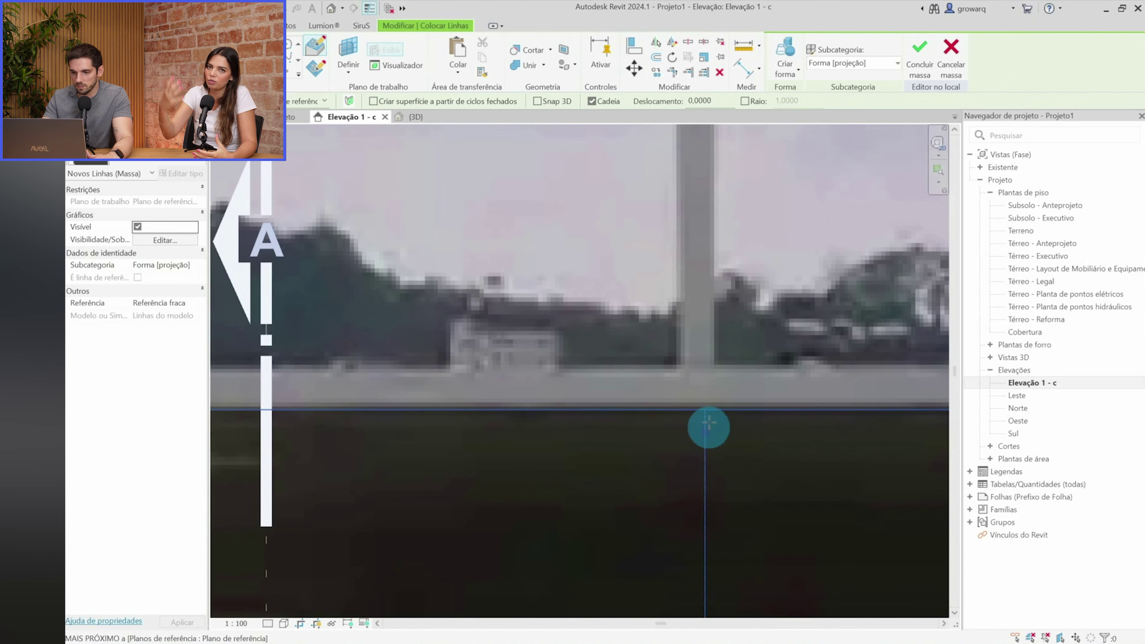
{"action": "scroll", "coordinate": [706, 400], "scroll_direction": "up", "scroll_amount": 2}
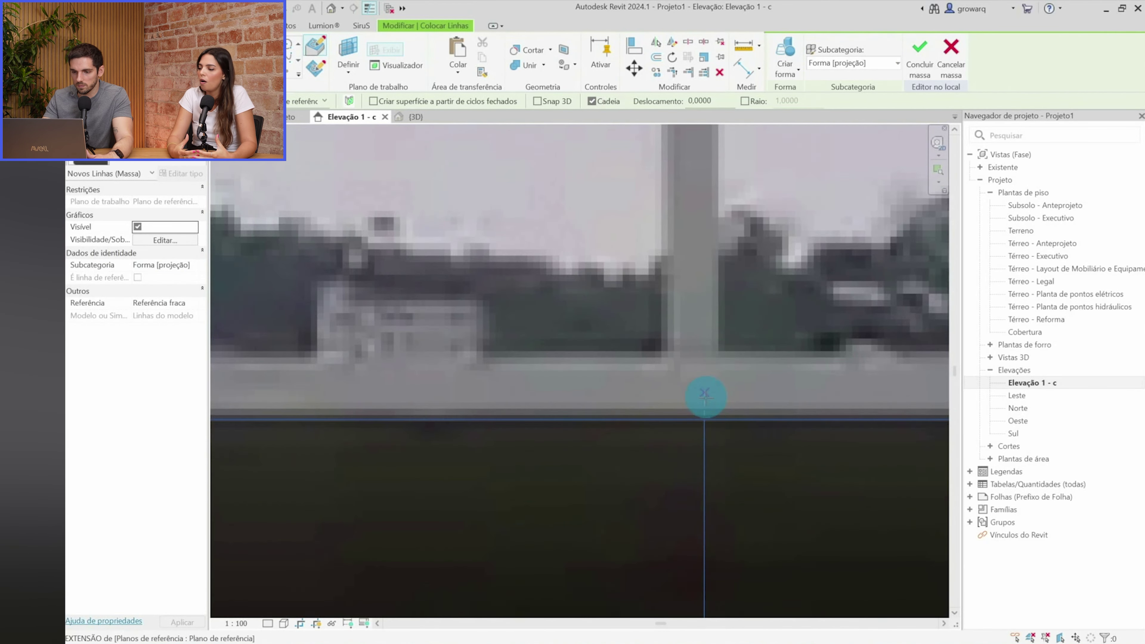
{"action": "left_click", "coordinate": [704, 354]}
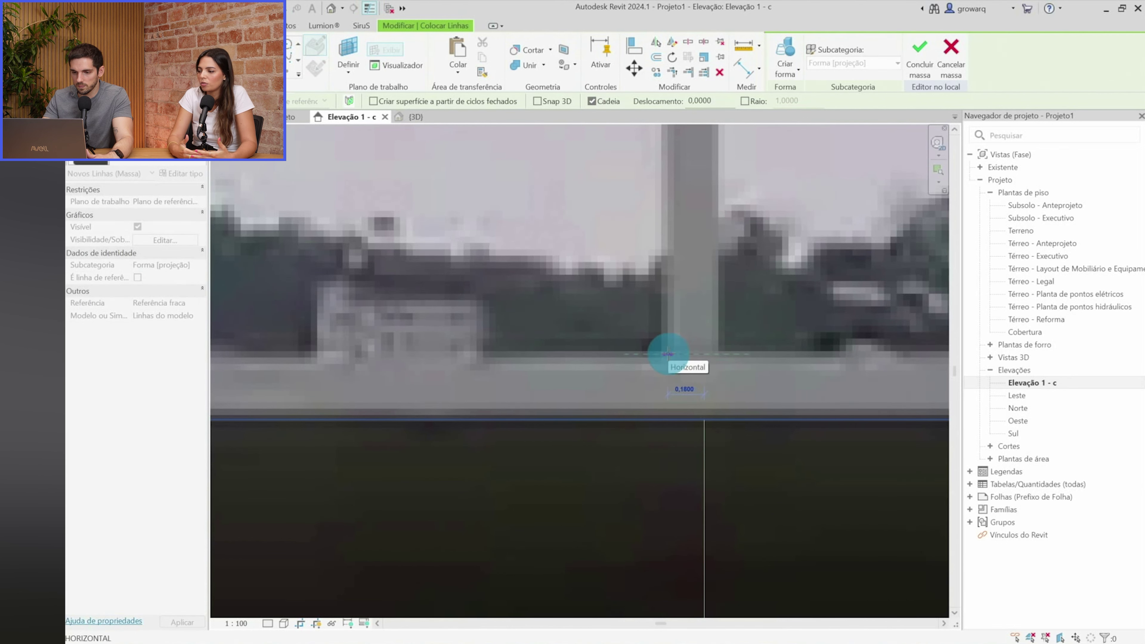
{"action": "scroll", "coordinate": [671, 333], "scroll_direction": "down", "scroll_amount": 3}
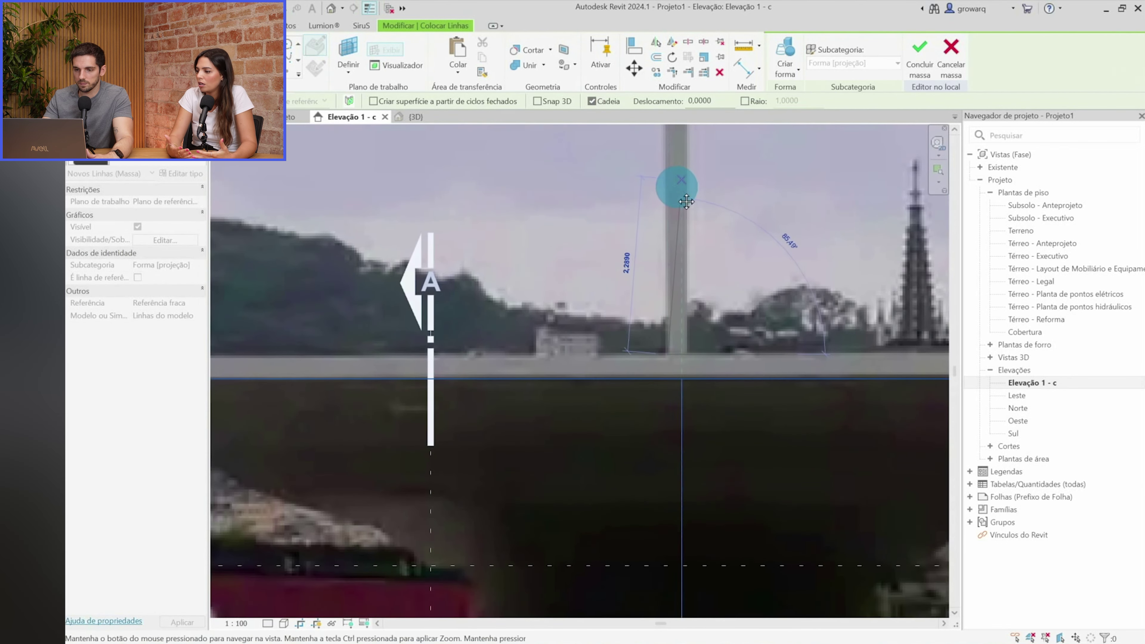
{"action": "middle_click_drag", "start_coordinate": [674, 184], "coordinate": [680, 420]}
{"action": "scroll", "coordinate": [670, 284], "scroll_direction": "up", "scroll_amount": 2}
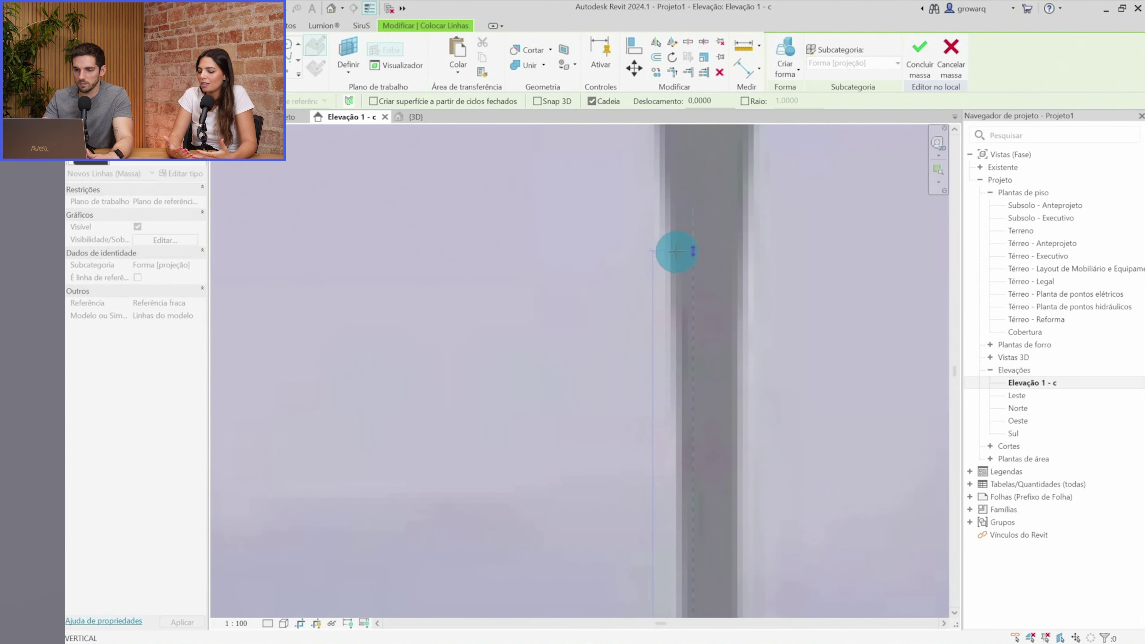
{"action": "scroll", "coordinate": [666, 205], "scroll_direction": "up", "scroll_amount": 1}
{"action": "scroll", "coordinate": [669, 186], "scroll_direction": "down", "scroll_amount": 3}
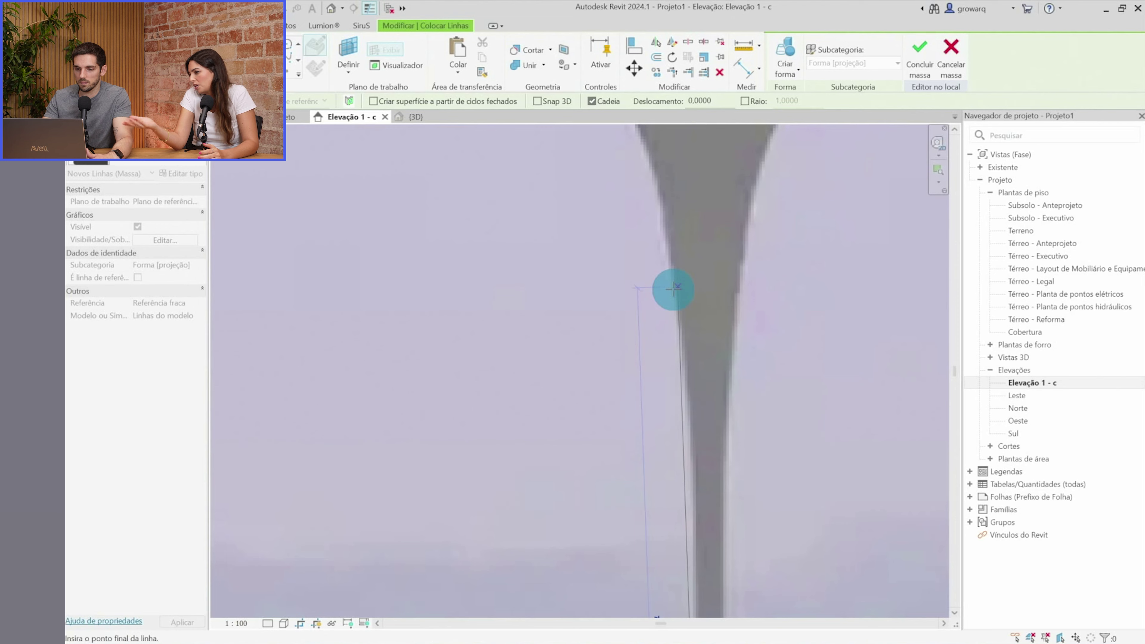
{"action": "key", "text": "Escape"}
{"action": "key", "text": "Escape"}
{"action": "scroll", "coordinate": [794, 328], "scroll_direction": "down", "scroll_amount": 3}
{"action": "scroll", "coordinate": [795, 329], "scroll_direction": "down", "scroll_amount": 2}
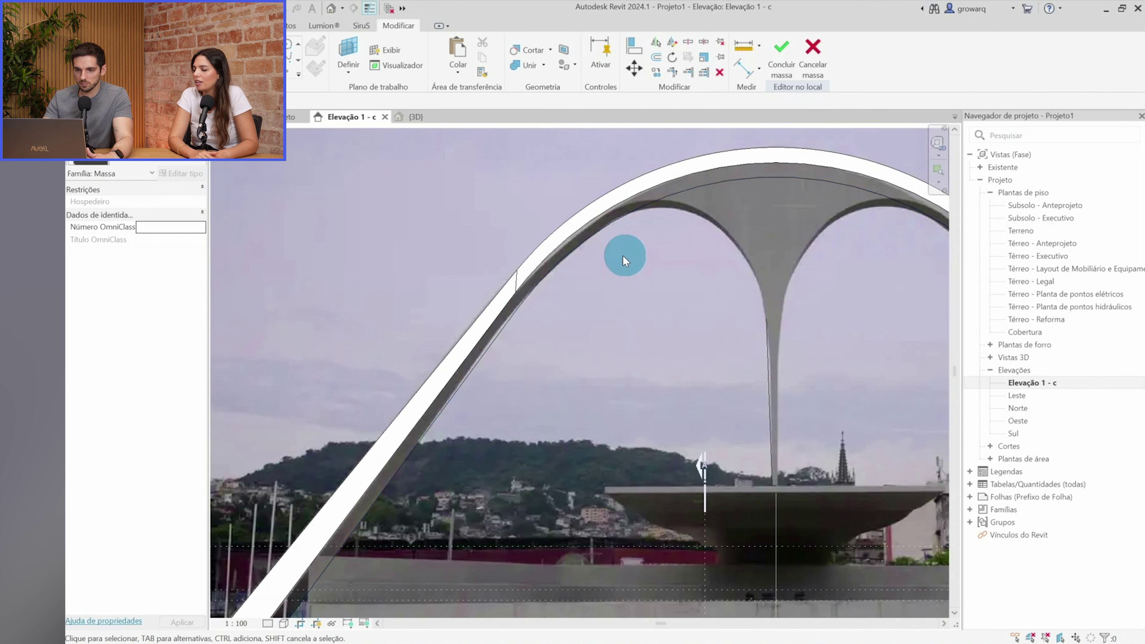
Copy the arch's inner edge as a model line with Pick Lines
{"action": "left_click", "coordinate": [287, 68]}
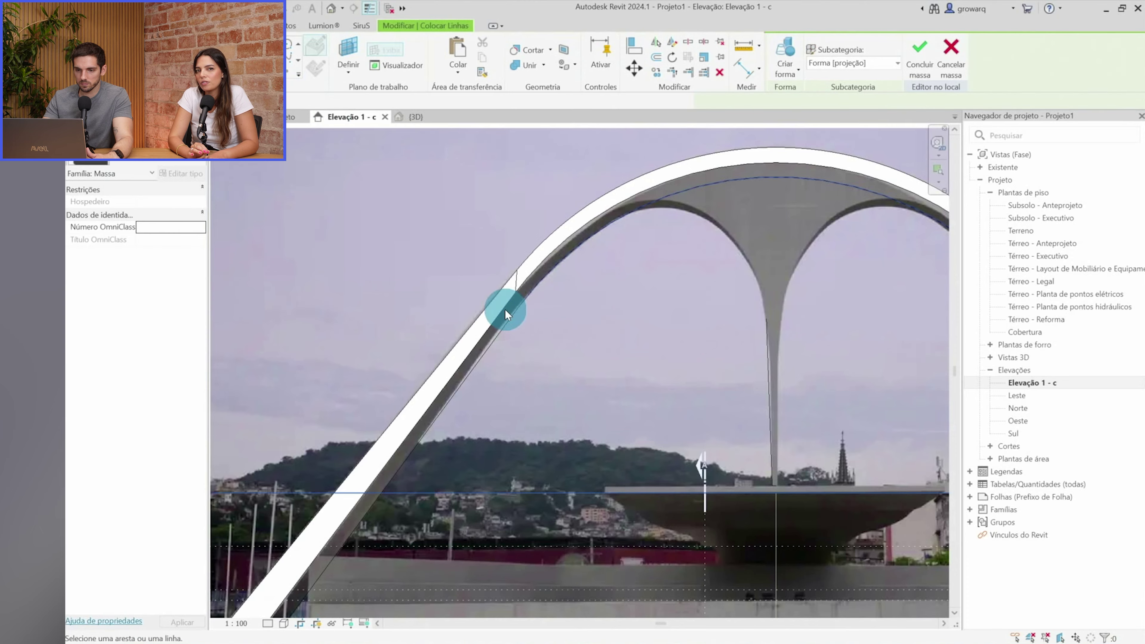
{"action": "scroll", "coordinate": [505, 306], "scroll_direction": "up", "scroll_amount": 3}
{"action": "scroll", "coordinate": [500, 311], "scroll_direction": "down", "scroll_amount": 2}
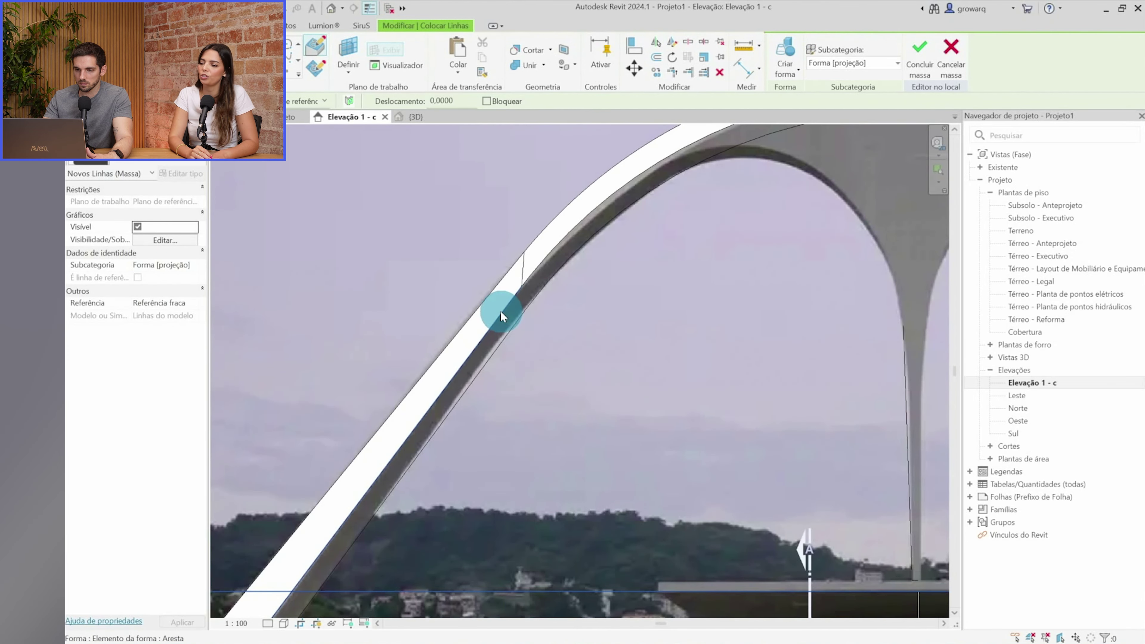
{"action": "left_click", "coordinate": [579, 221]}
{"action": "scroll", "coordinate": [579, 221], "scroll_direction": "down", "scroll_amount": 3}
{"action": "scroll", "coordinate": [470, 317], "scroll_direction": "up", "scroll_amount": 2}
{"action": "scroll", "coordinate": [539, 335], "scroll_direction": "up", "scroll_amount": 1}
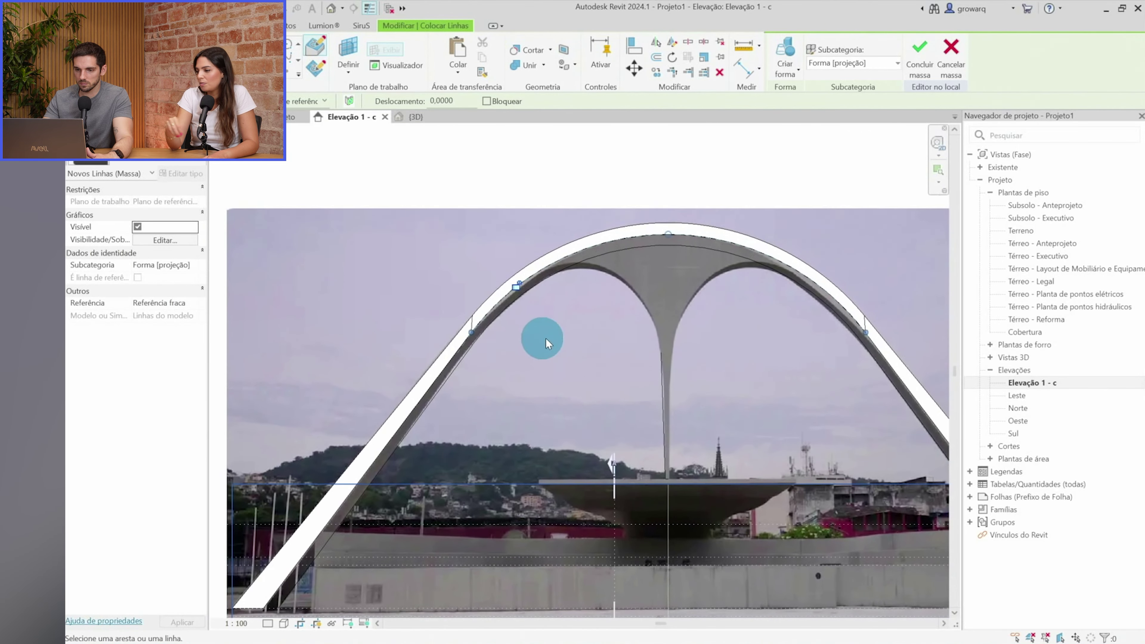
{"action": "scroll", "coordinate": [586, 340], "scroll_direction": "up", "scroll_amount": 1}
Join the arch edge line and the pillar line with a fillet arc, then check the curve
{"action": "left_click", "coordinate": [276, 44]}
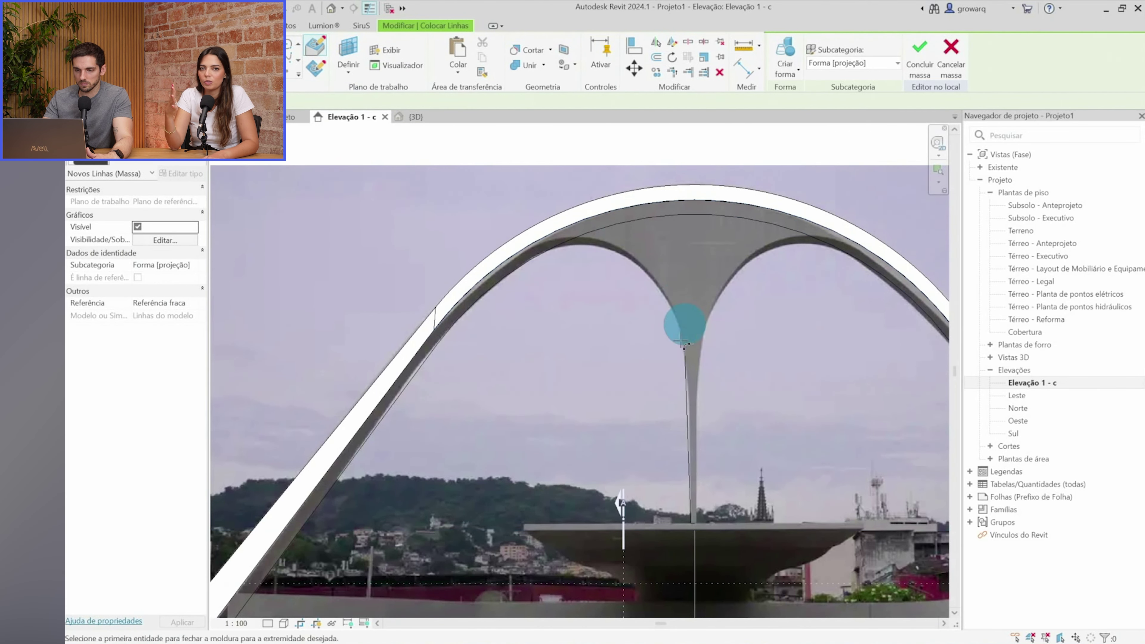
{"action": "left_click", "coordinate": [490, 276]}
{"action": "left_click", "coordinate": [611, 248]}
{"action": "scroll", "coordinate": [613, 246], "scroll_direction": "up", "scroll_amount": 1}
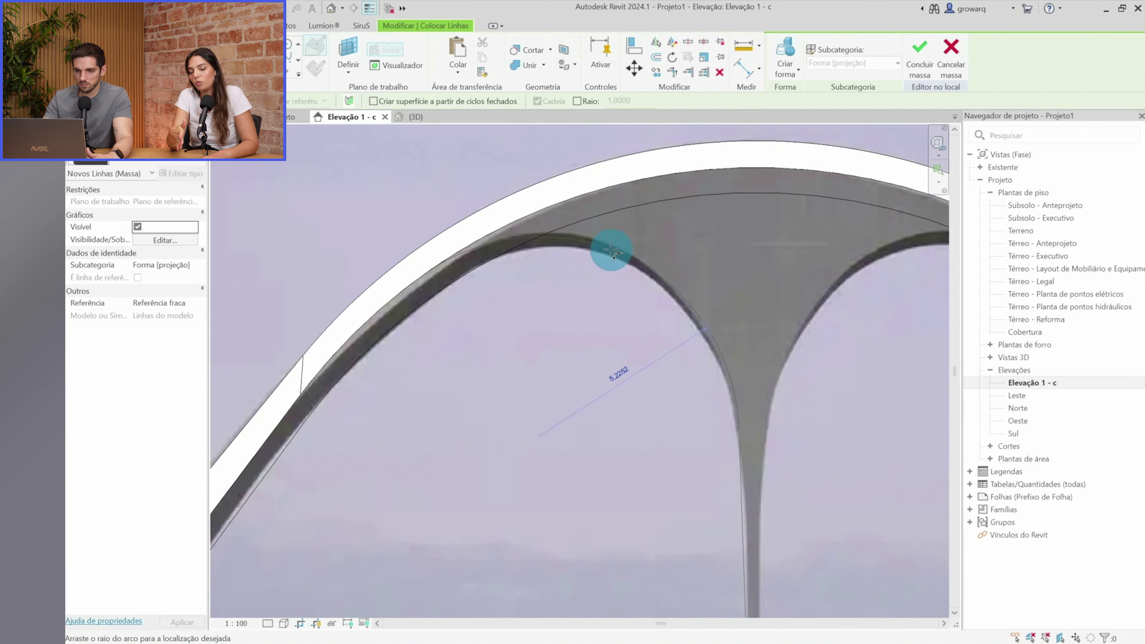
{"action": "left_click", "coordinate": [613, 246]}
{"action": "key", "text": "Escape"}
{"action": "key", "text": "Escape"}
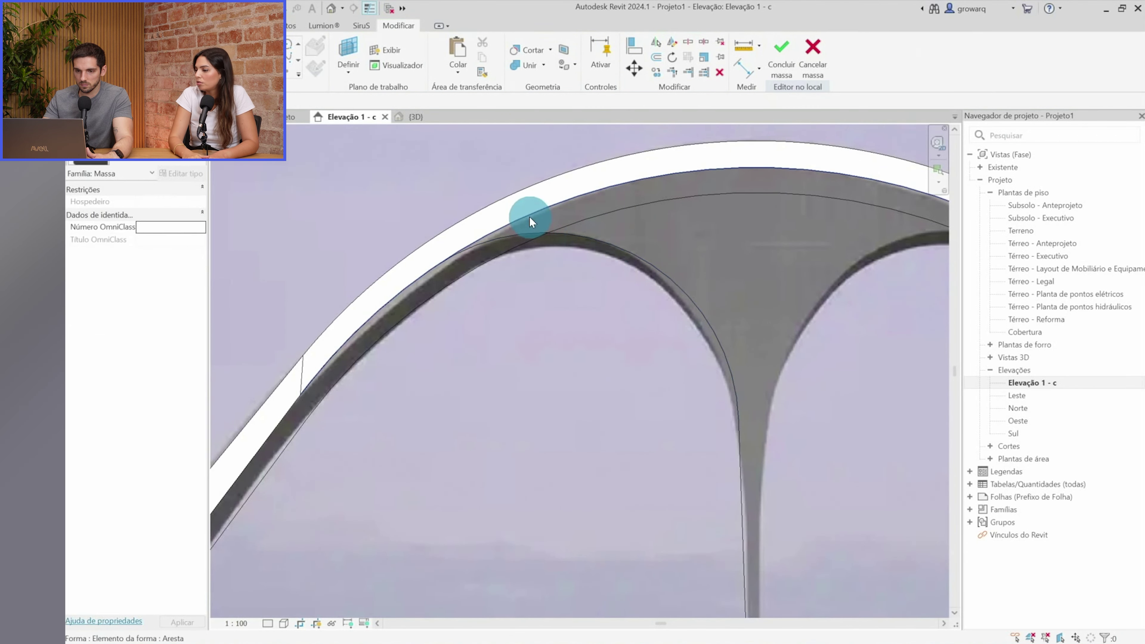
{"action": "left_click", "coordinate": [492, 245]}
{"action": "scroll", "coordinate": [491, 245], "scroll_direction": "down", "scroll_amount": 2}
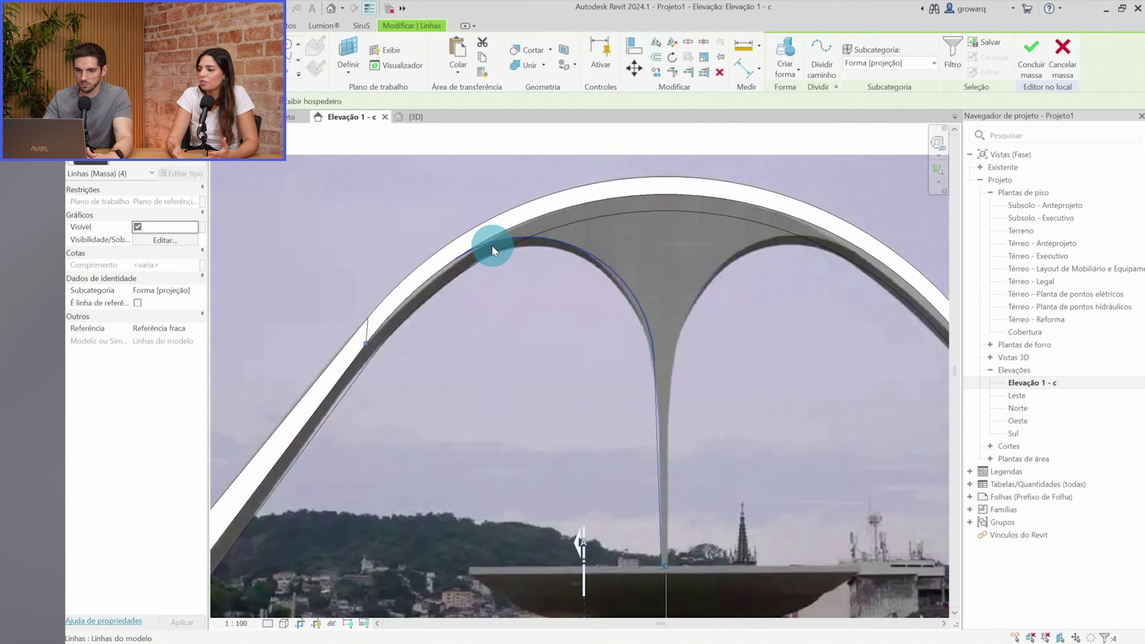
{"action": "key", "text": "Escape"}
{"action": "scroll", "coordinate": [637, 256], "scroll_direction": "up", "scroll_amount": 2}
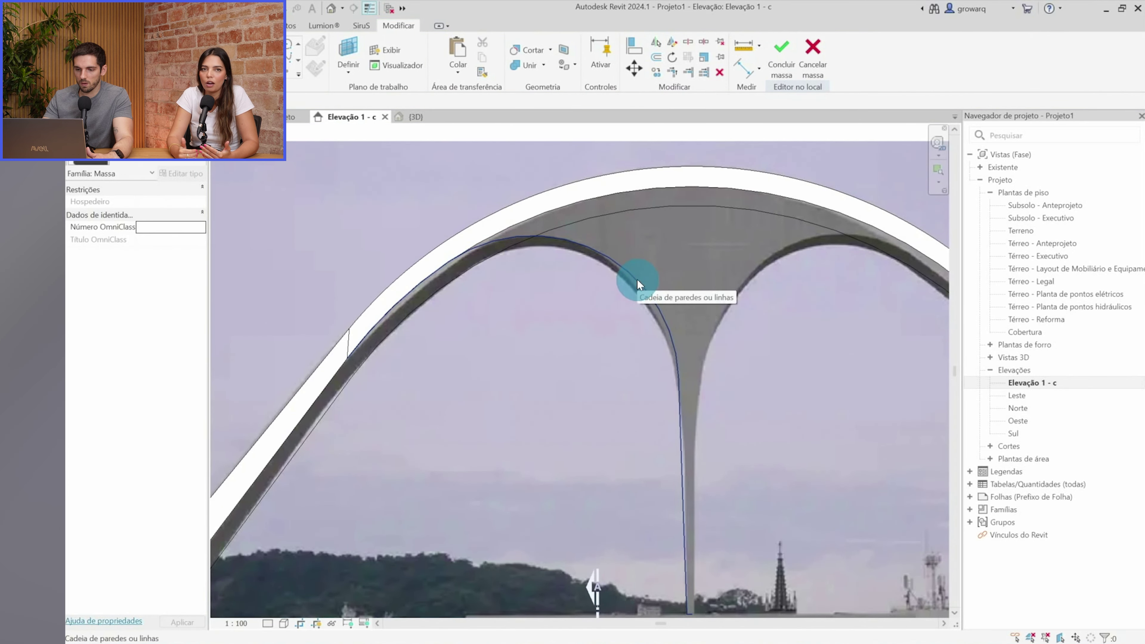
Add a short model line across the pillar base
{"action": "scroll", "coordinate": [667, 397], "scroll_direction": "up", "scroll_amount": 2}
{"action": "scroll", "coordinate": [661, 392], "scroll_direction": "up", "scroll_amount": 2}
{"action": "scroll", "coordinate": [661, 392], "scroll_direction": "up", "scroll_amount": 1}
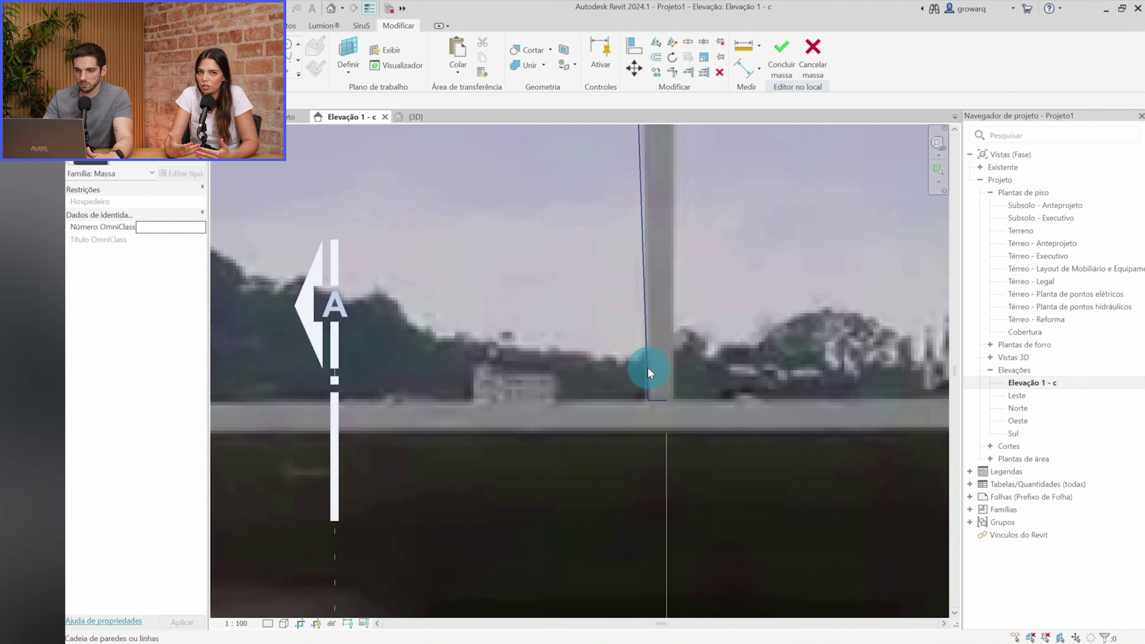
{"action": "left_click", "coordinate": [661, 403]}
{"action": "scroll", "coordinate": [661, 402], "scroll_direction": "up", "scroll_amount": 1}
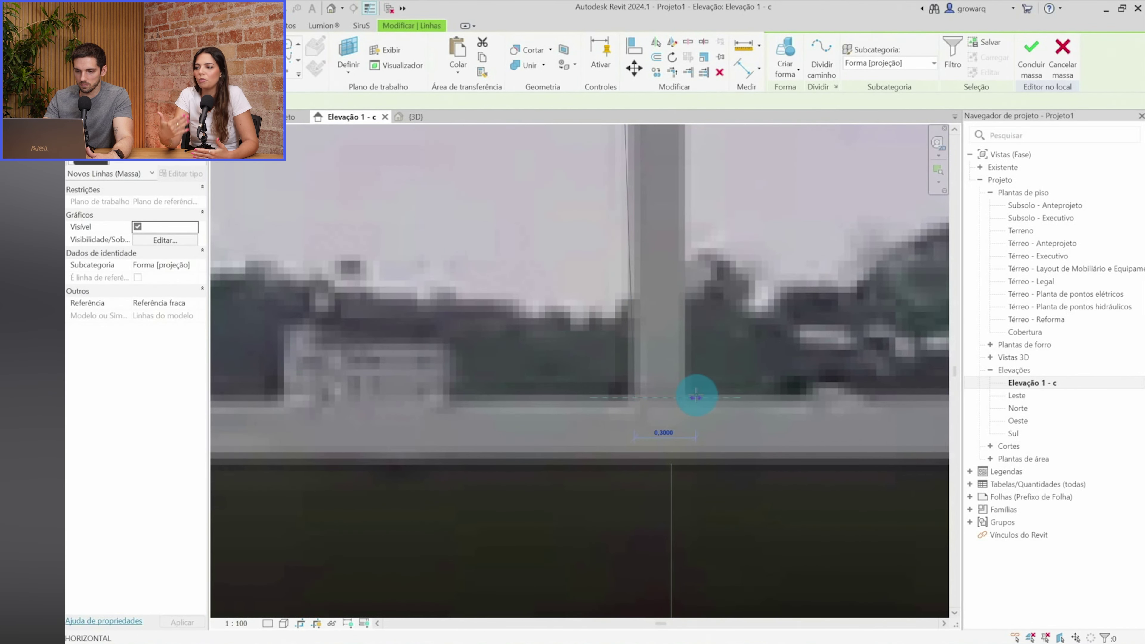
{"action": "left_click", "coordinate": [671, 397]}
{"action": "key", "text": "Escape"}
Mirror the left pillar line across the centre axis
{"action": "left_click", "coordinate": [631, 394], "text": "ctrl"}
{"action": "scroll", "coordinate": [633, 367], "scroll_direction": "down", "scroll_amount": 2}
{"action": "key", "text": "m"}
{"action": "key", "text": "m"}
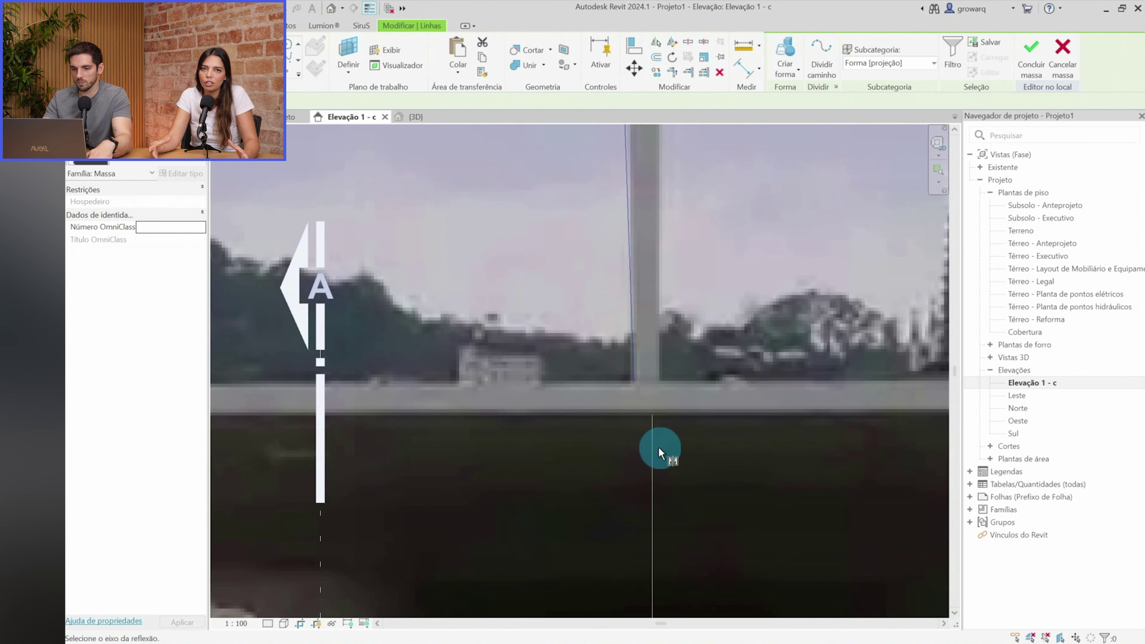
{"action": "left_click", "coordinate": [655, 446]}
{"action": "key", "text": "Escape"}
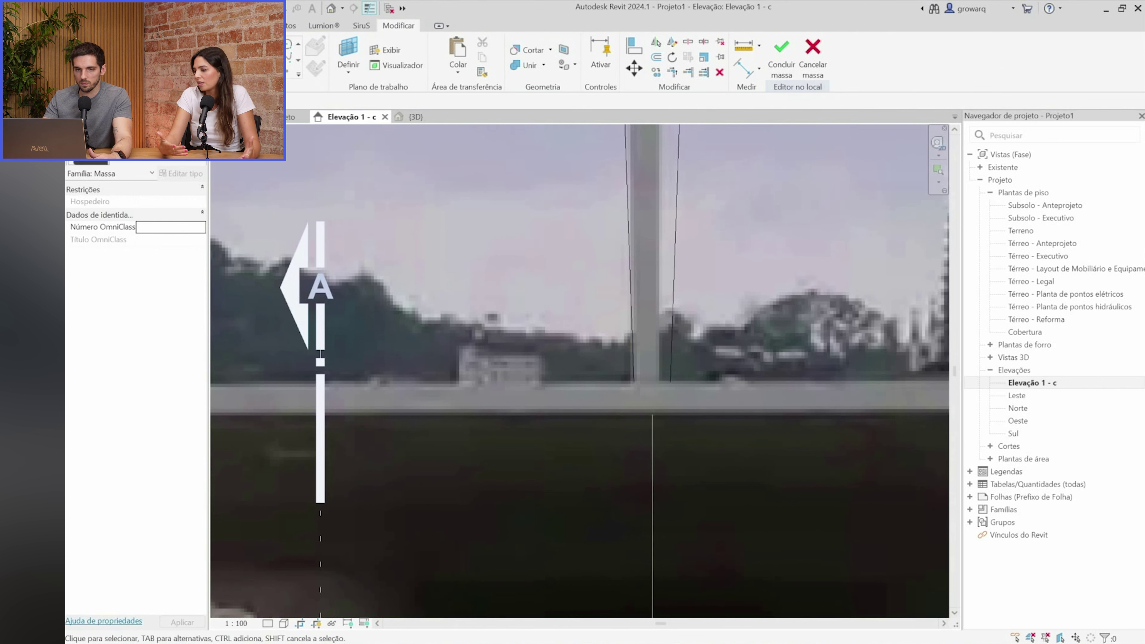
Select and clear the mass outline lines around the top of the arch
{"action": "key", "text": "l"}
{"action": "key", "text": "i"}
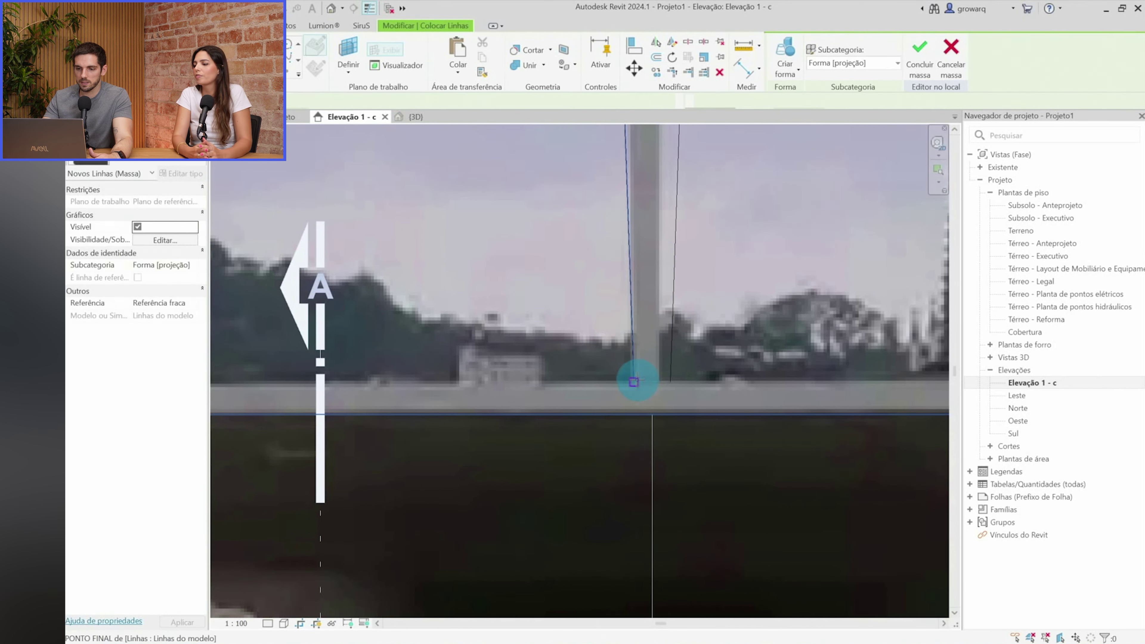
{"action": "scroll", "coordinate": [665, 382], "scroll_direction": "down", "scroll_amount": 4}
{"action": "key", "text": "Escape"}
{"action": "key", "text": "Escape"}
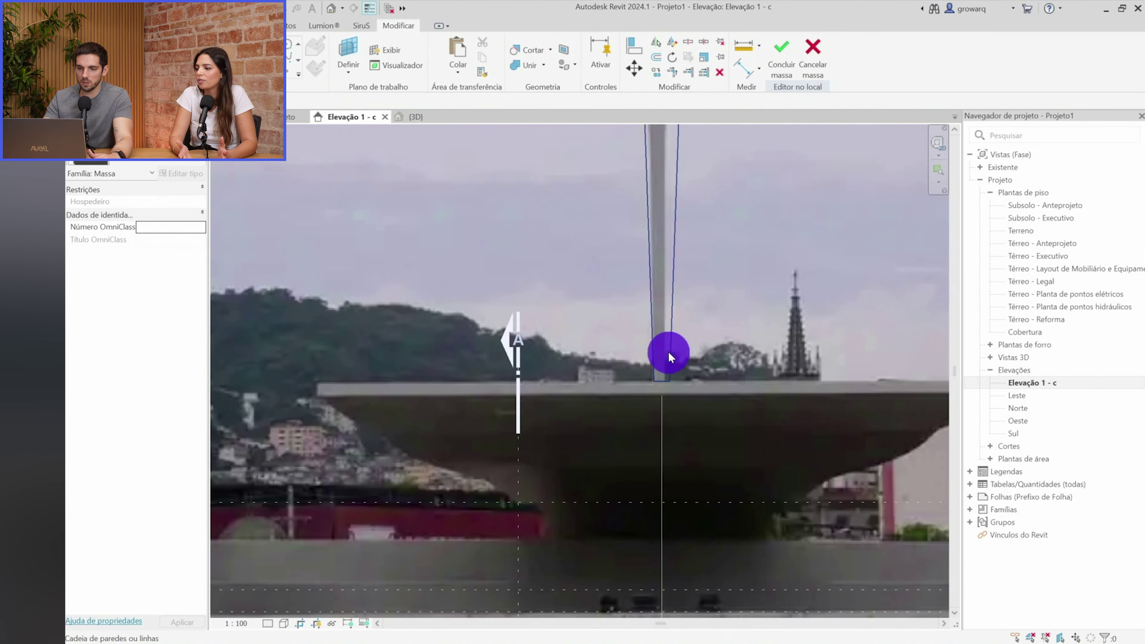
{"action": "left_click", "coordinate": [665, 289]}
{"action": "middle_click_drag", "start_coordinate": [665, 288], "coordinate": [637, 475]}
{"action": "key", "text": "Escape"}
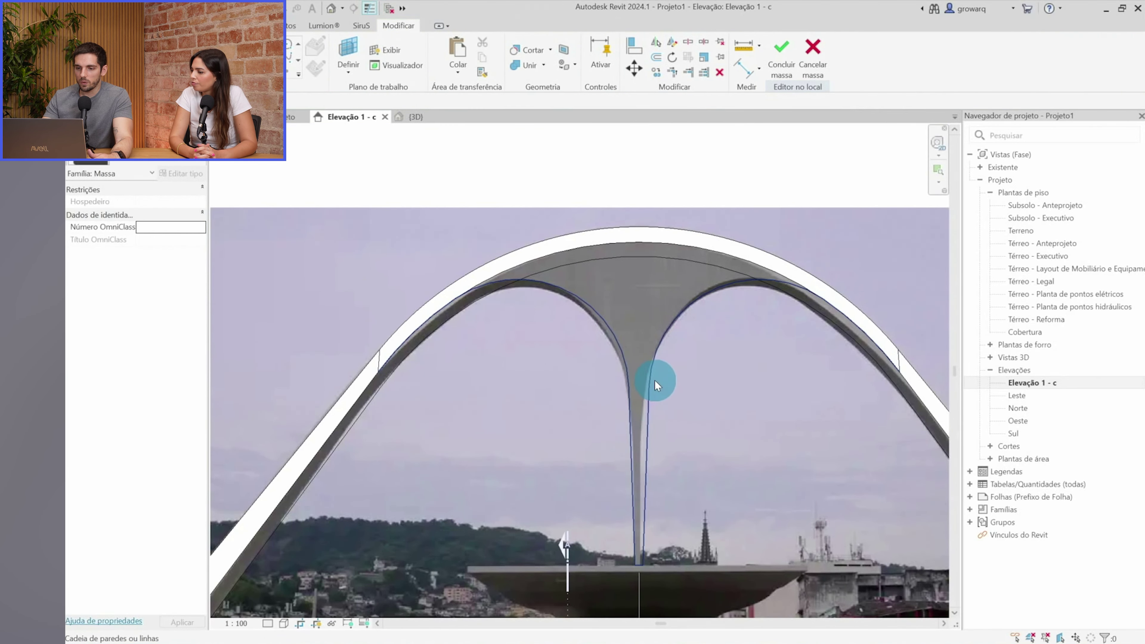
{"action": "left_click", "coordinate": [655, 378]}
{"action": "key", "text": "Escape"}
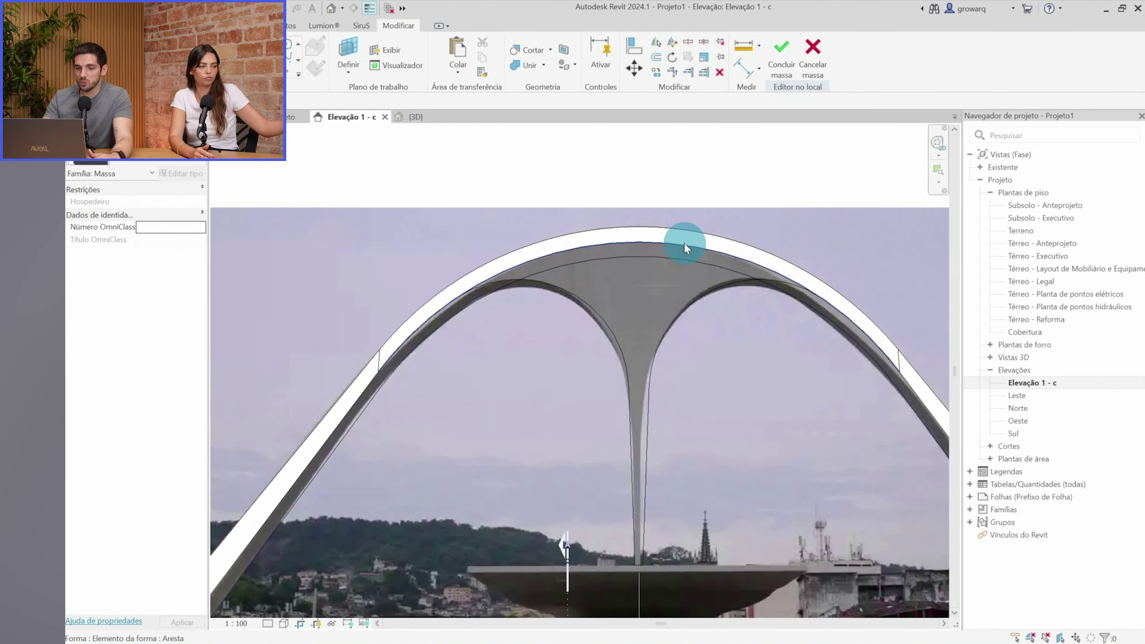
Inspect the arch lines, then orbit the arch mass in the default 3D view
{"action": "left_click", "coordinate": [683, 242]}
{"action": "key", "text": "Escape"}
{"action": "left_click", "coordinate": [556, 289]}
{"action": "key", "text": "Escape"}
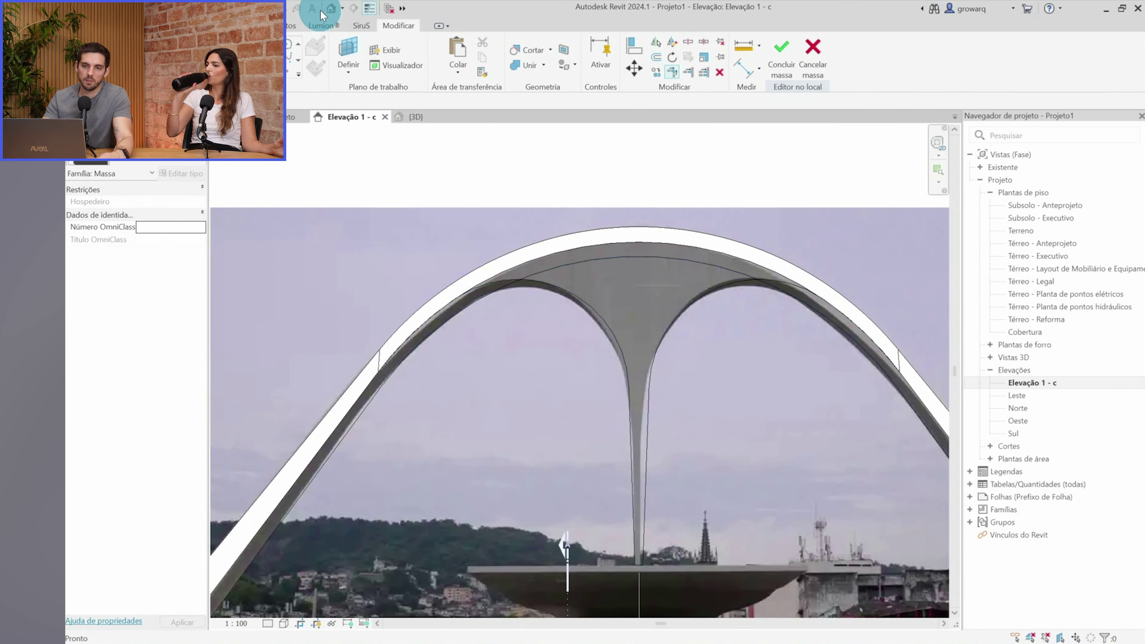
{"action": "left_click", "coordinate": [331, 14]}
{"action": "mouse_move", "coordinate": [605, 289]}
{"action": "middle_mouse_down", "text": "shift"}
{"action": "mouse_move", "coordinate": [734, 447]}
{"action": "mouse_move", "coordinate": [386, 401]}
{"action": "mouse_move", "coordinate": [276, 365]}
{"action": "mouse_move", "coordinate": [524, 248]}
{"action": "mouse_move", "coordinate": [685, 355]}
{"action": "middle_mouse_up", "text": "shift"}
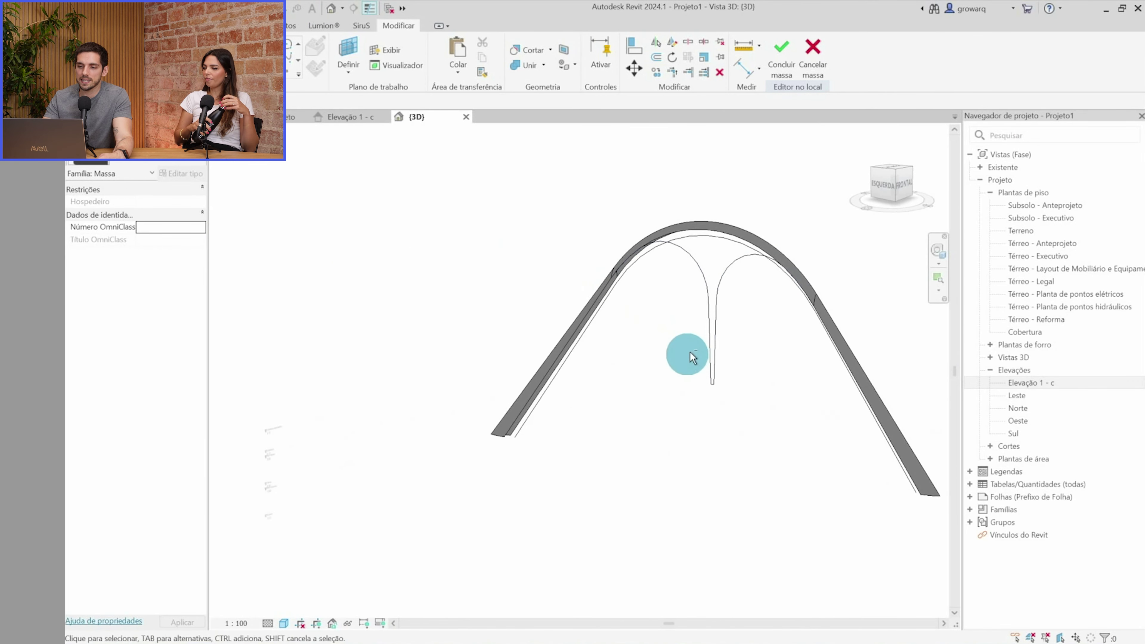
{"action": "left_click", "coordinate": [736, 261]}
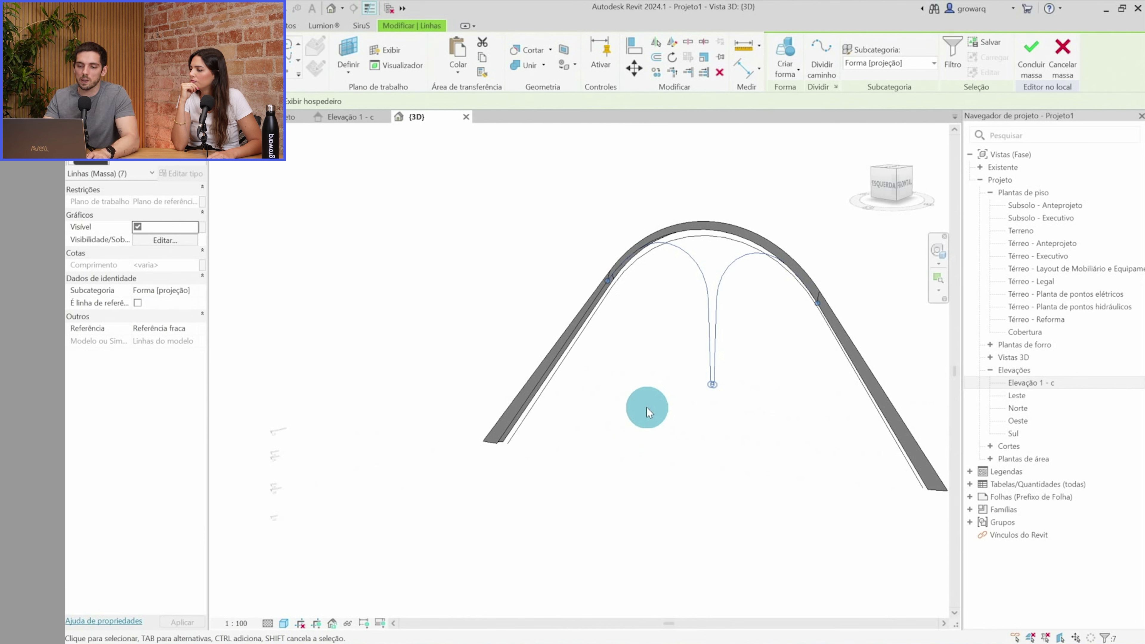
{"action": "scroll", "coordinate": [673, 252], "scroll_direction": "up", "scroll_amount": 4}
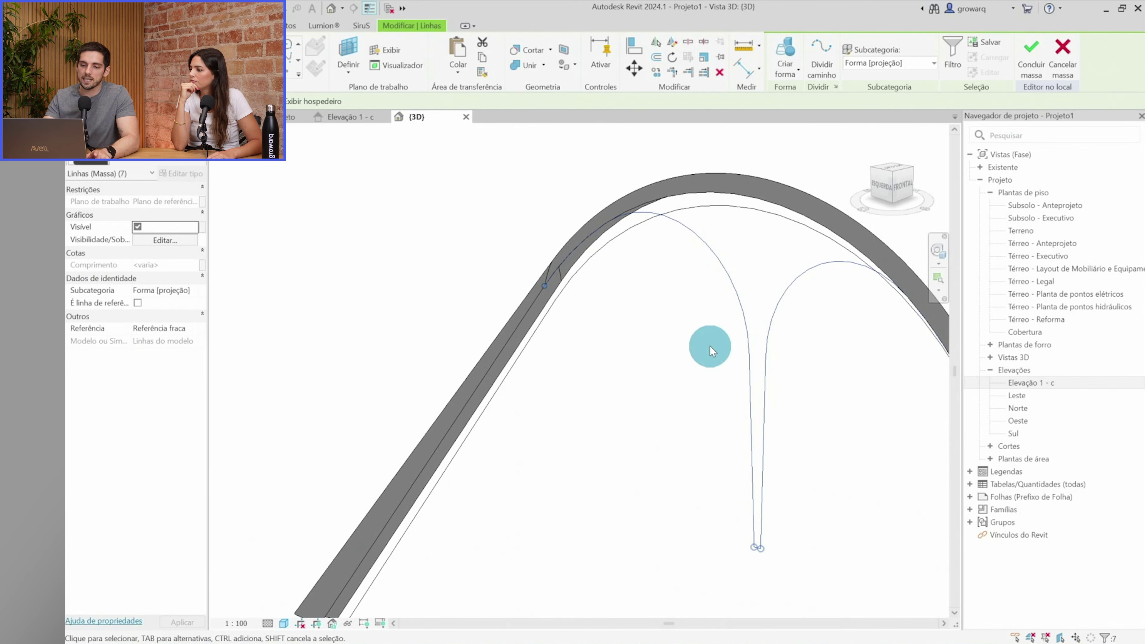
{"action": "middle_click_drag", "start_coordinate": [710, 350], "coordinate": [731, 213], "text": "shift"}
{"action": "left_click", "coordinate": [724, 193]}
{"action": "scroll", "coordinate": [698, 211], "scroll_direction": "up", "scroll_amount": 2}
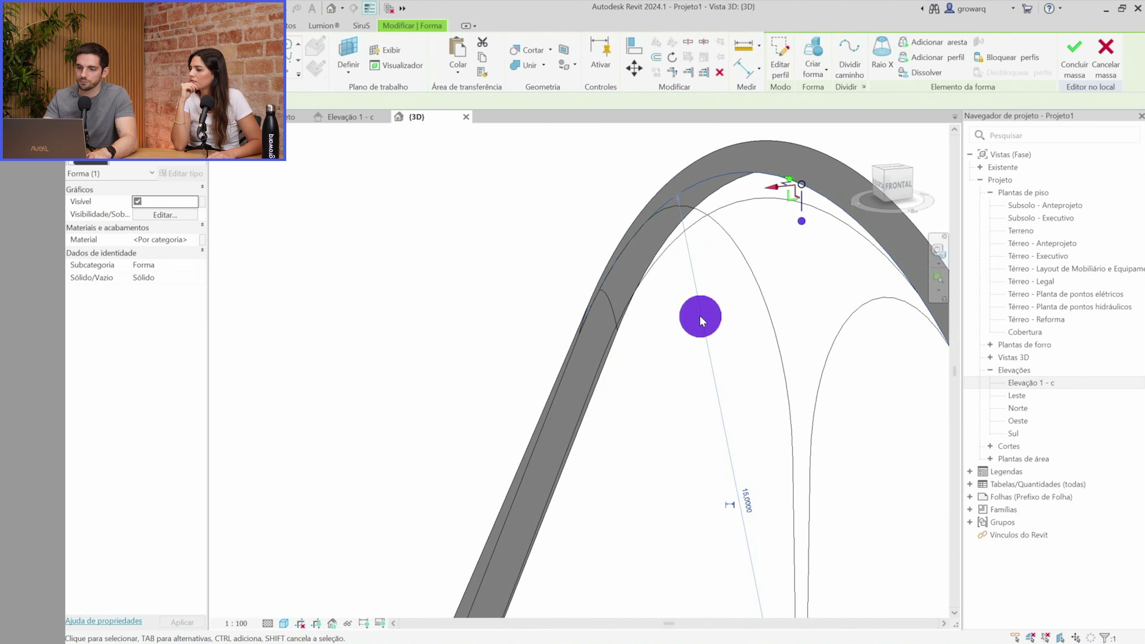
{"action": "left_click", "coordinate": [700, 315]}
{"action": "mouse_move", "coordinate": [720, 424]}
{"action": "middle_mouse_down", "text": "shift"}
{"action": "mouse_move", "coordinate": [731, 308]}
{"action": "mouse_move", "coordinate": [743, 325]}
{"action": "mouse_move", "coordinate": [728, 207]}
{"action": "middle_mouse_up", "text": "shift"}
{"action": "left_click", "coordinate": [738, 276]}
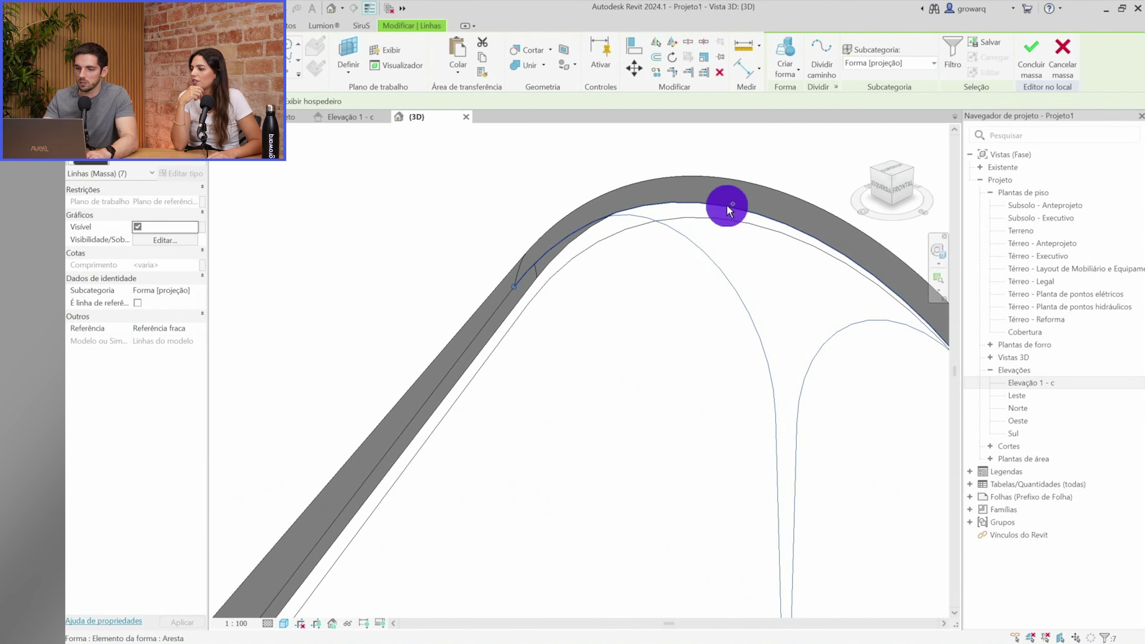
{"action": "left_click", "coordinate": [726, 203], "text": "ctrl"}
{"action": "left_click", "coordinate": [776, 49]}
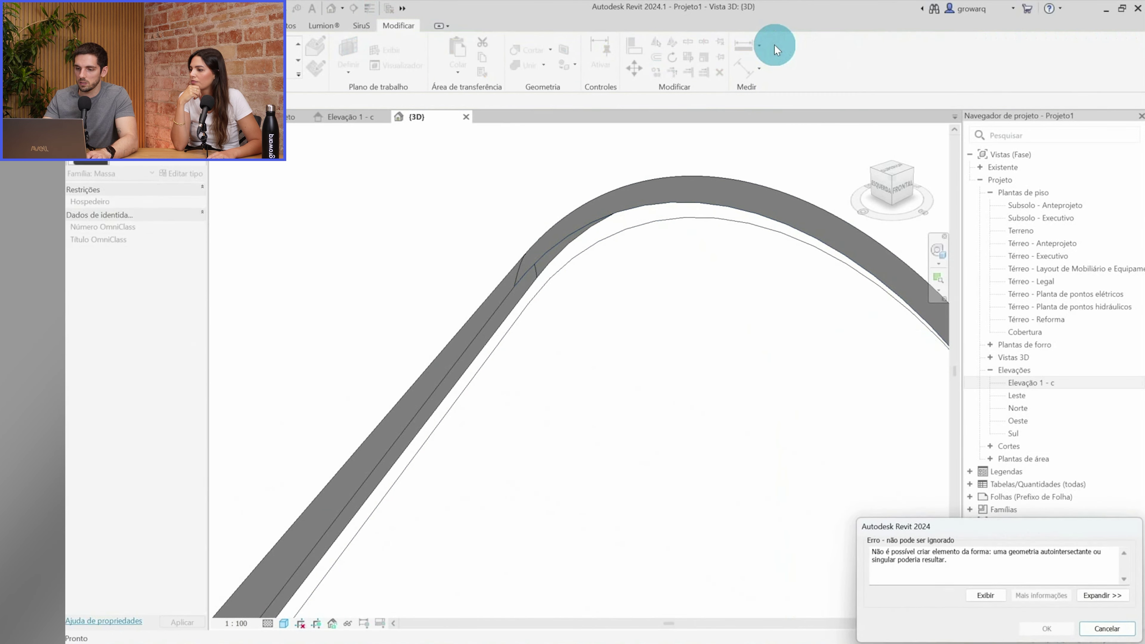
{"action": "left_click", "coordinate": [729, 263]}
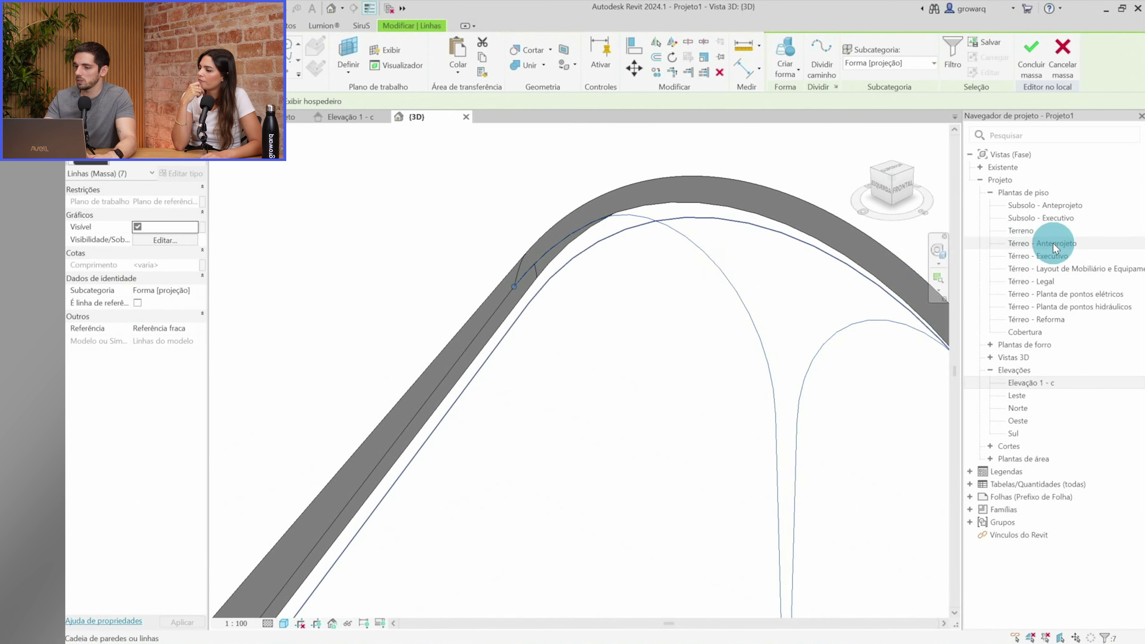
In Elevação 1 - c, copy an arch edge as a new model line with Pick Lines
{"action": "double_click", "coordinate": [1035, 384]}
{"action": "left_click", "coordinate": [570, 250]}
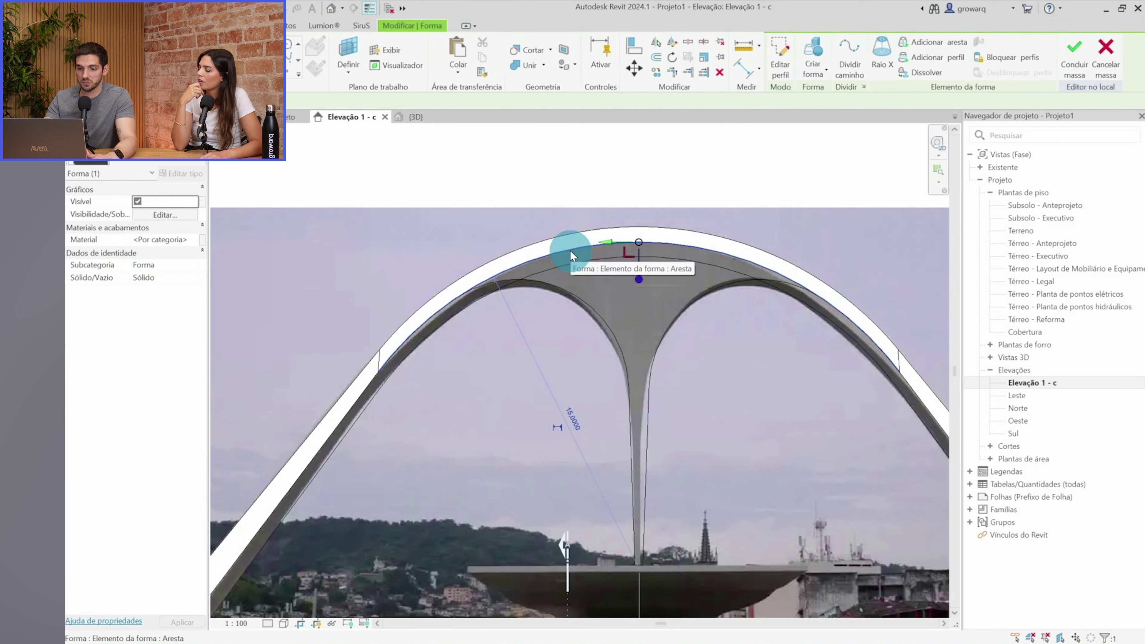
{"action": "key", "text": "Escape"}
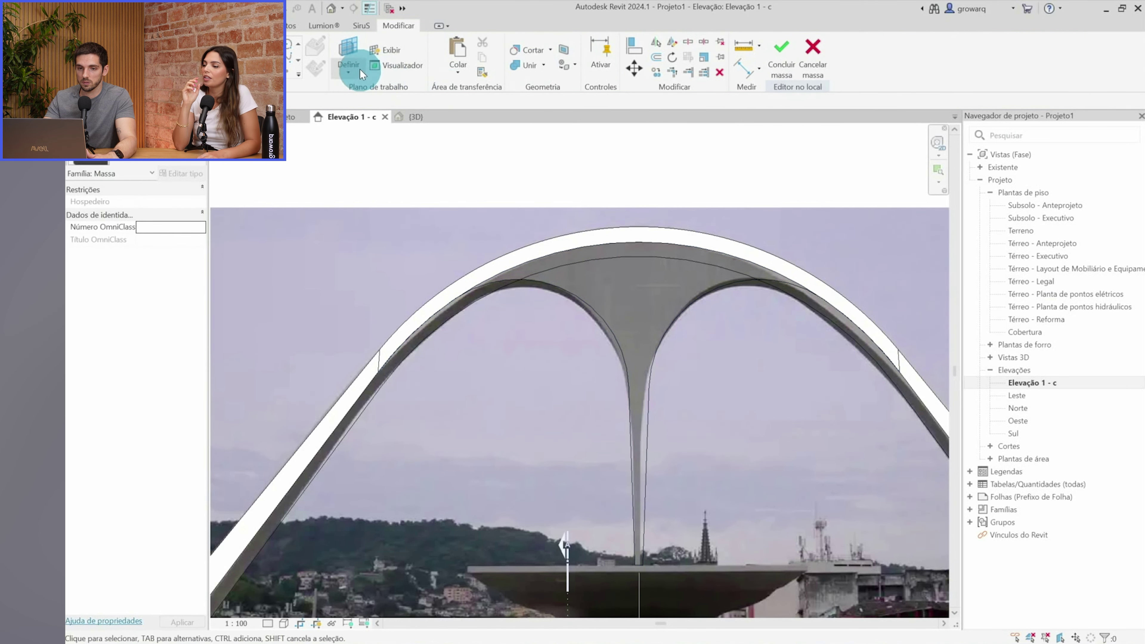
{"action": "key", "text": "l"}
{"action": "key", "text": "i"}
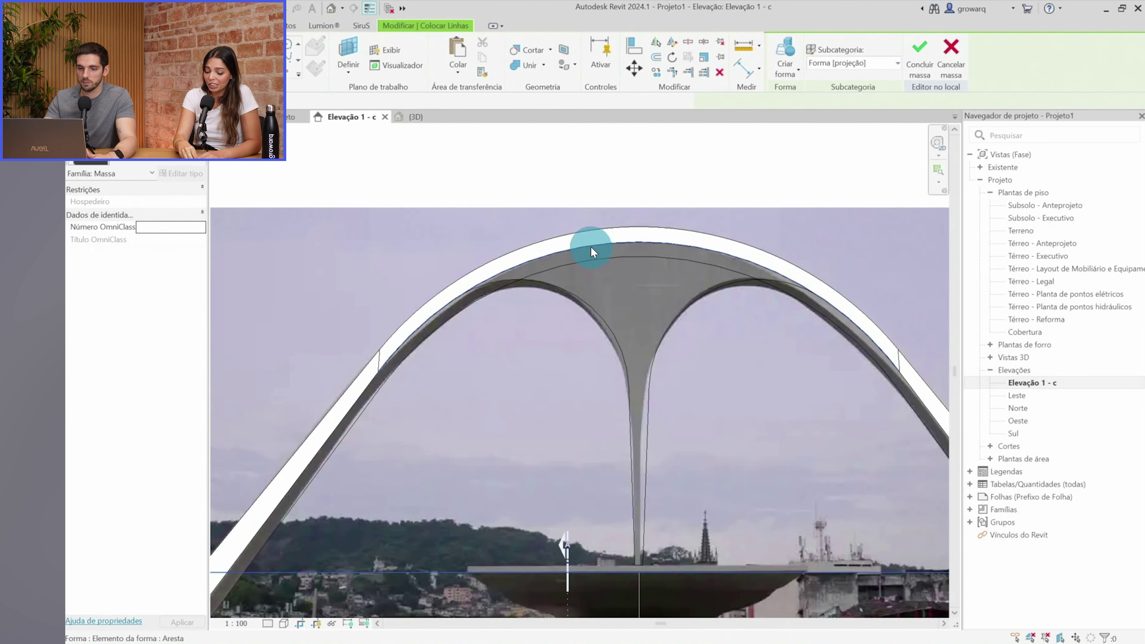
{"action": "left_click", "coordinate": [591, 247]}
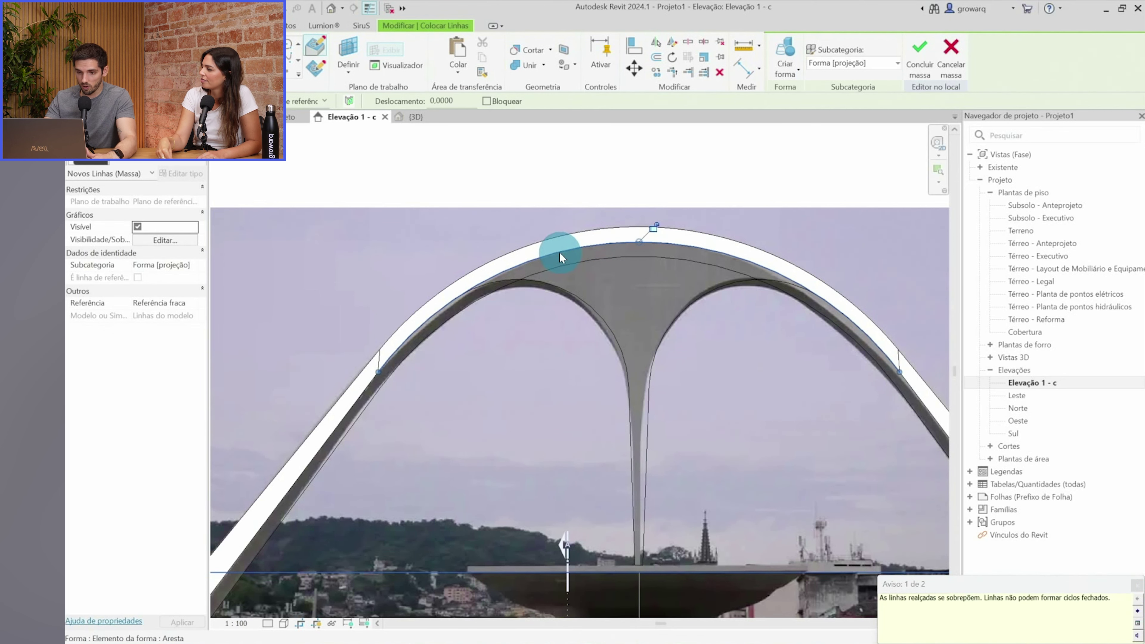
{"action": "key", "text": "Escape"}
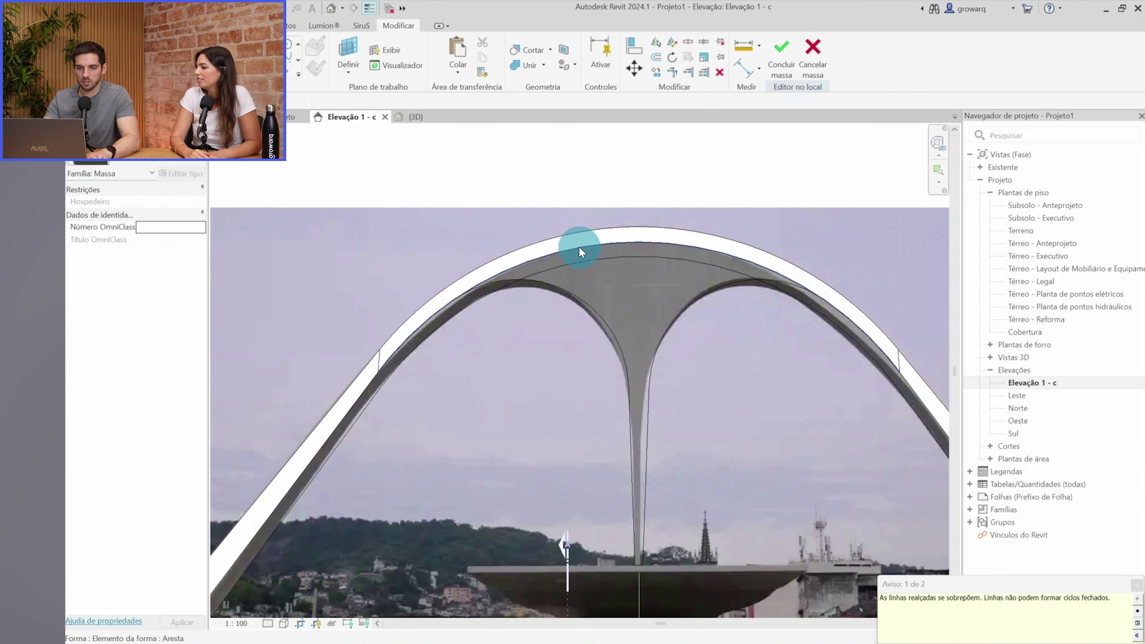
Trim the two arch lines to a corner with TR so they meet
{"action": "left_click", "coordinate": [579, 247]}
{"action": "key", "text": "t"}
{"action": "key", "text": "r"}
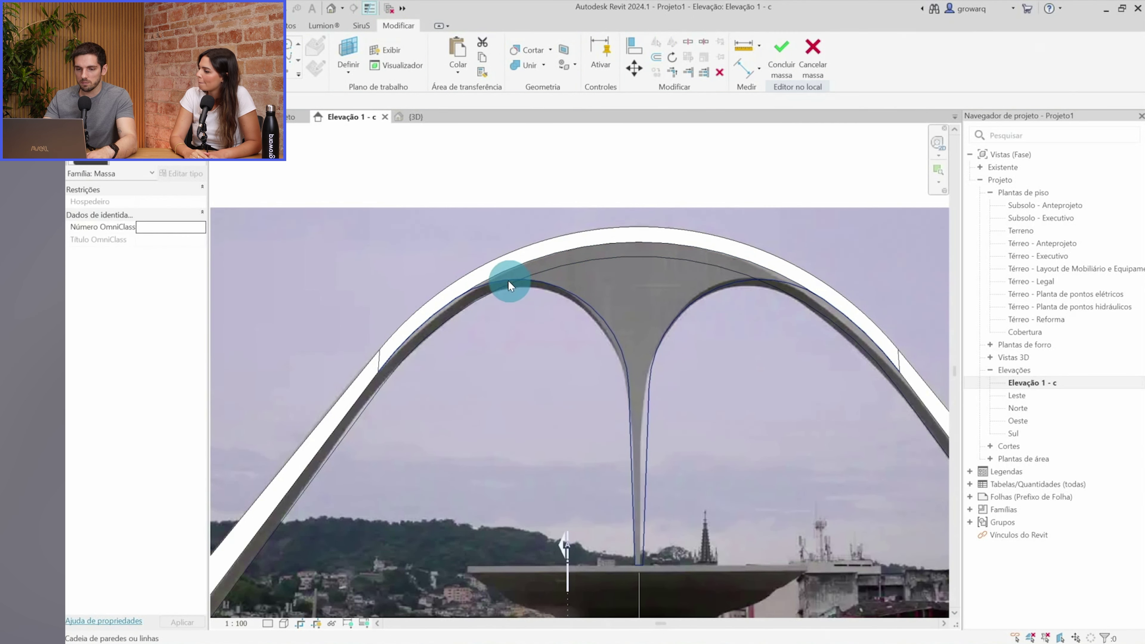
{"action": "left_click", "coordinate": [508, 280]}
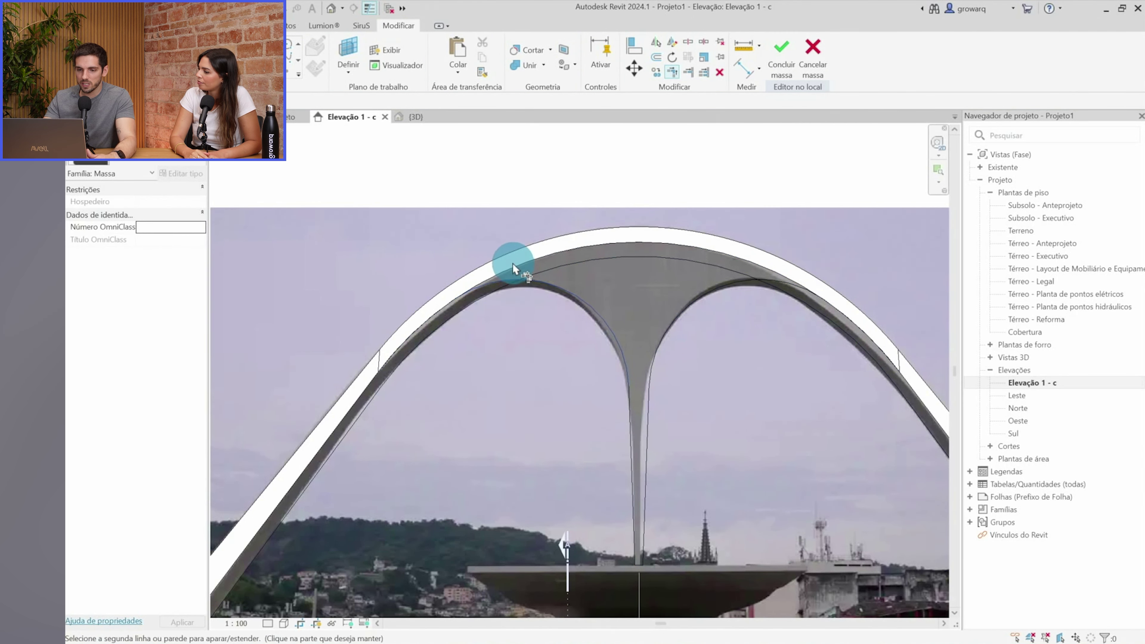
{"action": "scroll", "coordinate": [440, 308], "scroll_direction": "up", "scroll_amount": 3}
{"action": "left_click", "coordinate": [507, 278]}
Select each trimmed arch line in turn to check the inner profile
{"action": "left_click", "coordinate": [478, 309]}
{"action": "mouse_move", "coordinate": [478, 309]}
{"action": "middle_mouse_down"}
{"action": "mouse_move", "coordinate": [693, 168]}
{"action": "mouse_move", "coordinate": [558, 225]}
{"action": "middle_mouse_up"}
{"action": "scroll", "coordinate": [560, 234], "scroll_direction": "up", "scroll_amount": 2}
{"action": "left_click", "coordinate": [563, 245]}
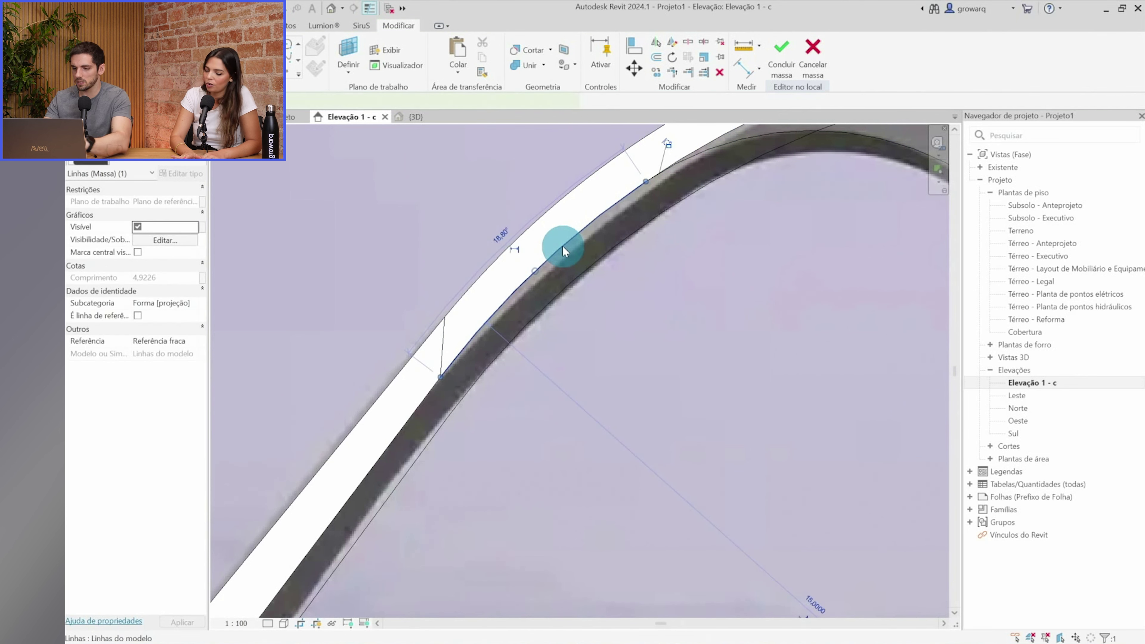
{"action": "key", "text": "Escape"}
{"action": "scroll", "coordinate": [563, 245], "scroll_direction": "down", "scroll_amount": 3}
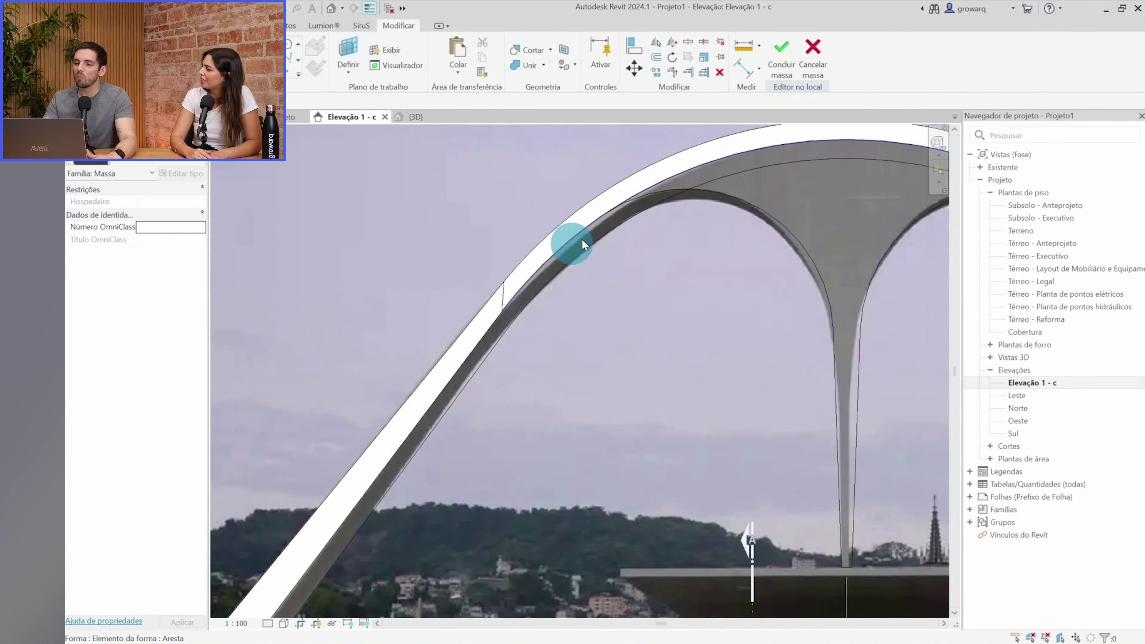
{"action": "left_click", "coordinate": [742, 196]}
{"action": "middle_click_drag", "start_coordinate": [743, 196], "coordinate": [455, 248]}
{"action": "key", "text": "Escape"}
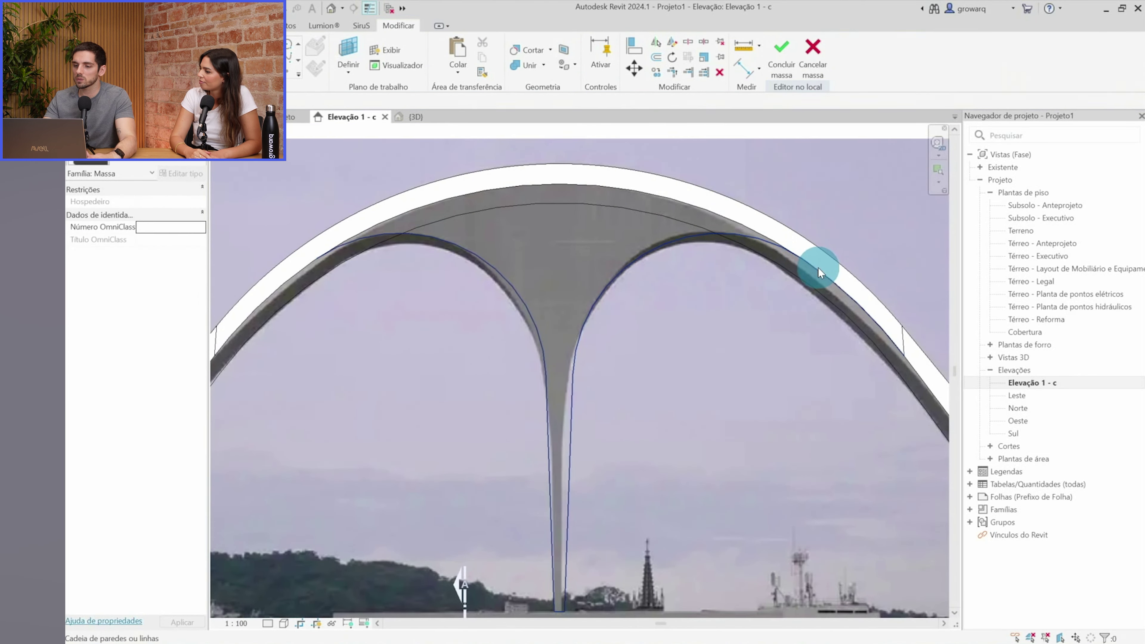
{"action": "left_click", "coordinate": [818, 268]}
{"action": "key", "text": "Escape"}
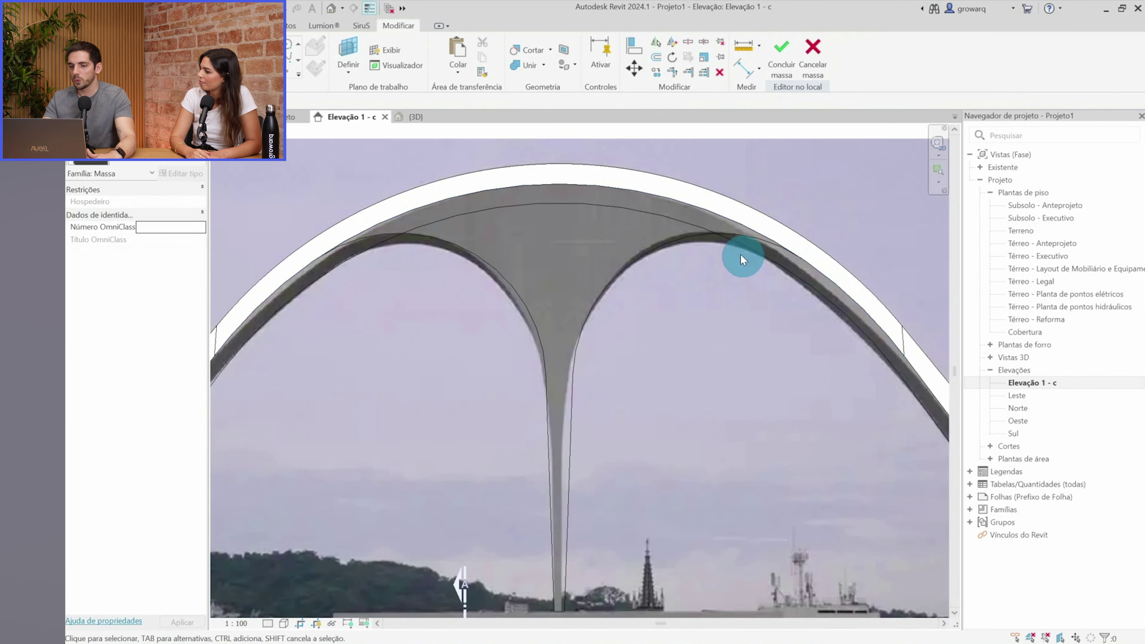
Copy the arch's outer top edge as a model line
{"action": "left_click", "coordinate": [742, 230]}
{"action": "left_click", "coordinate": [473, 197], "text": "ctrl"}
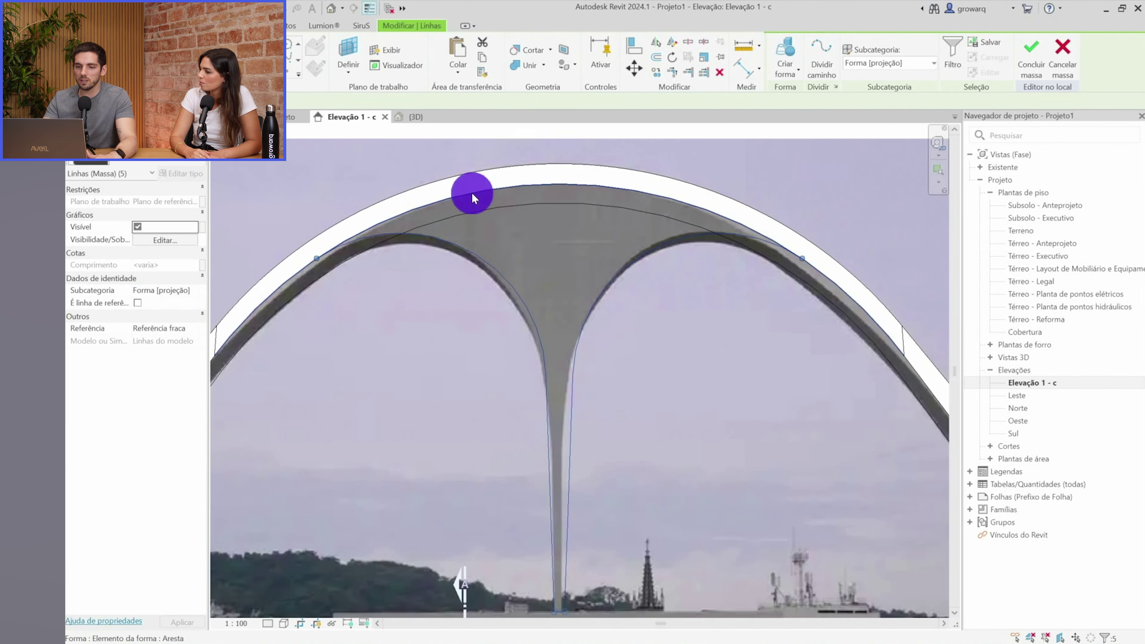
{"action": "key", "text": "Escape"}
{"action": "left_click", "coordinate": [433, 232]}
{"action": "left_click", "coordinate": [340, 57]}
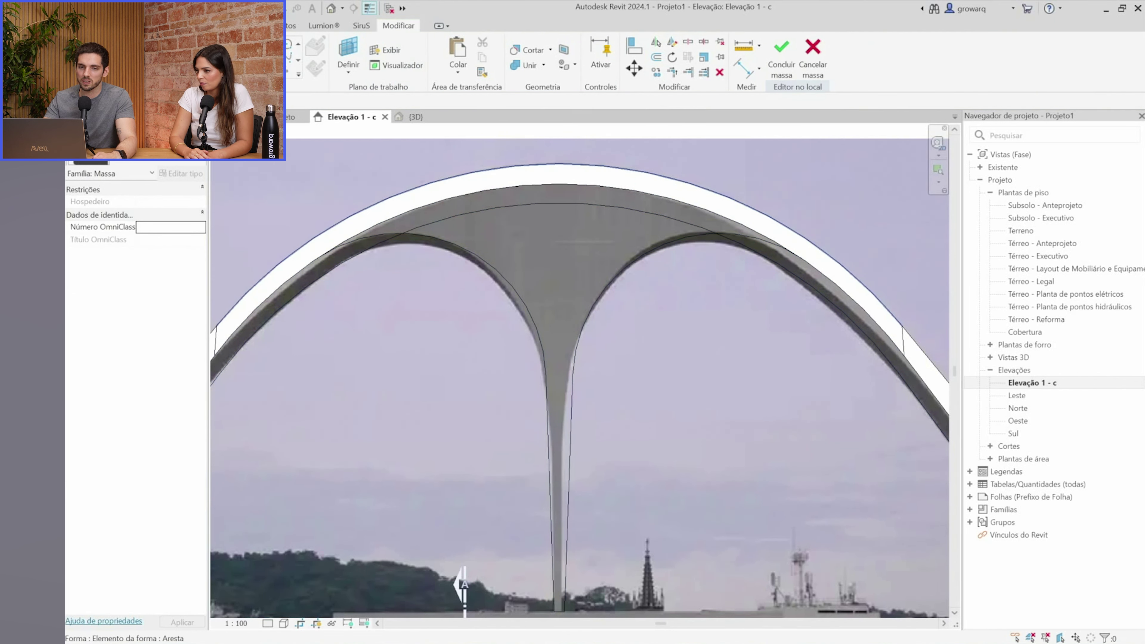
{"action": "left_click", "coordinate": [507, 189]}
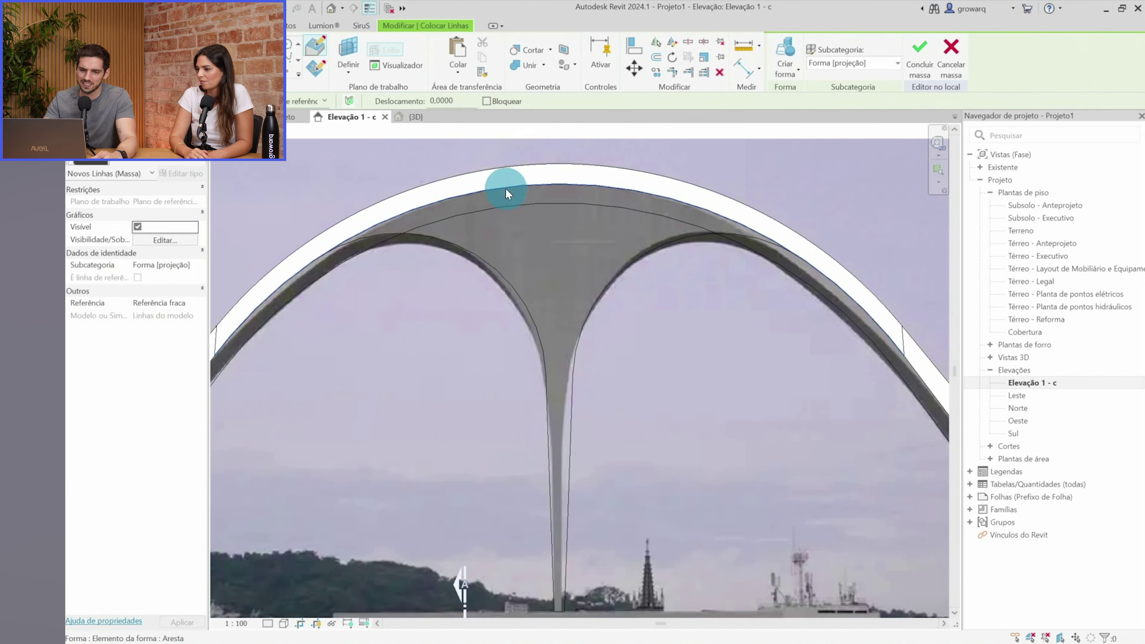
{"action": "key", "text": "Escape"}
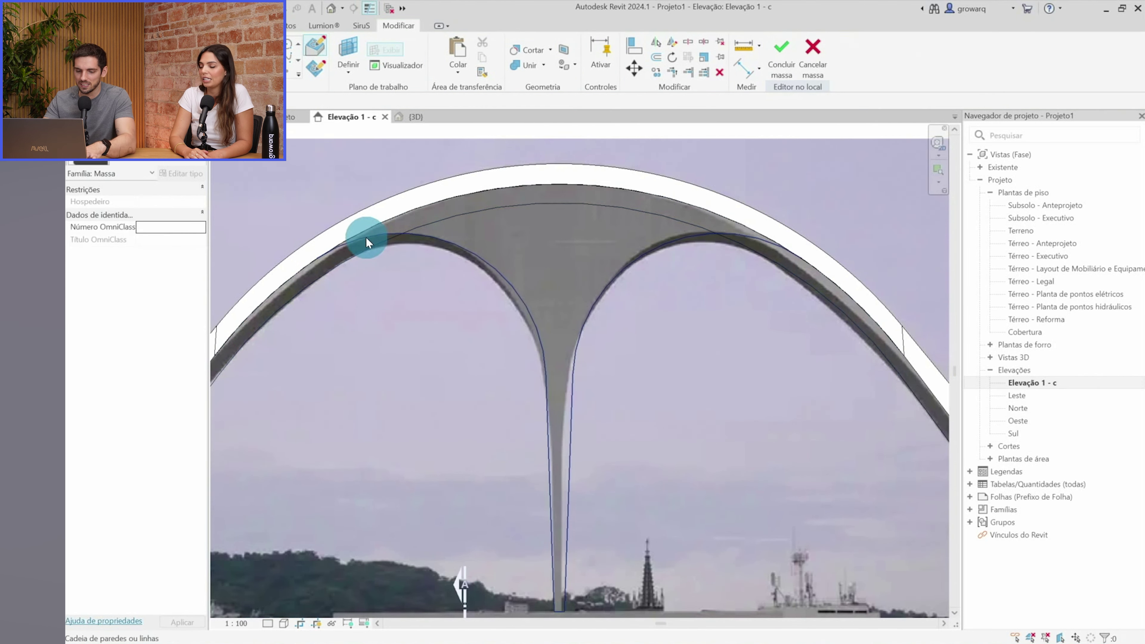
Tab-select the chain of six inner arch lines and create a solid form from it
{"action": "left_click", "coordinate": [369, 236]}
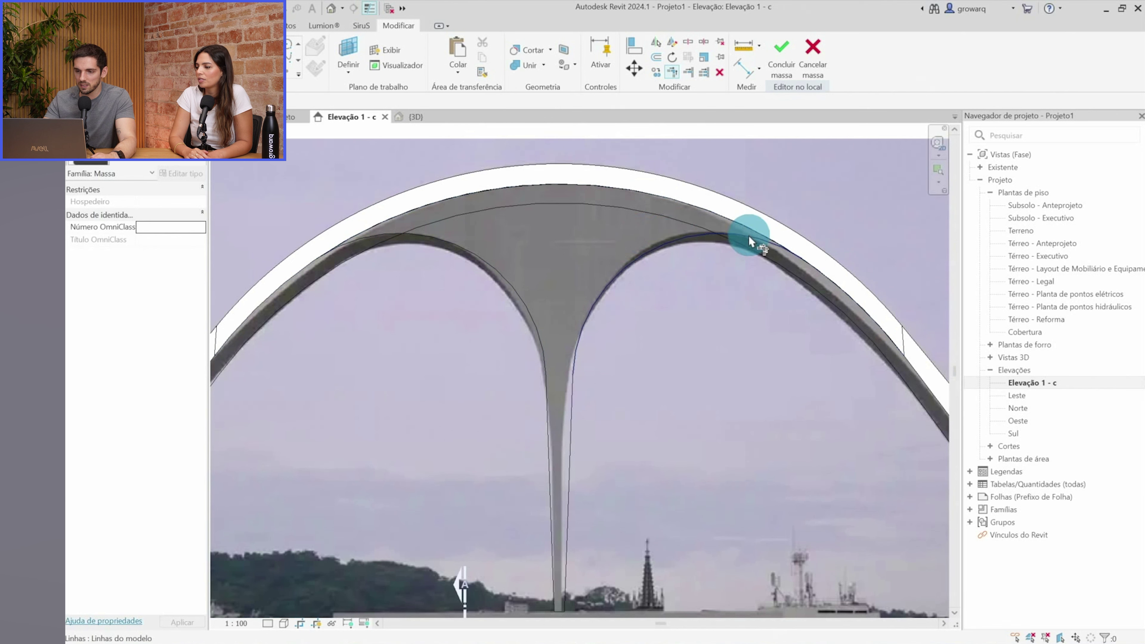
{"action": "left_click", "coordinate": [738, 222]}
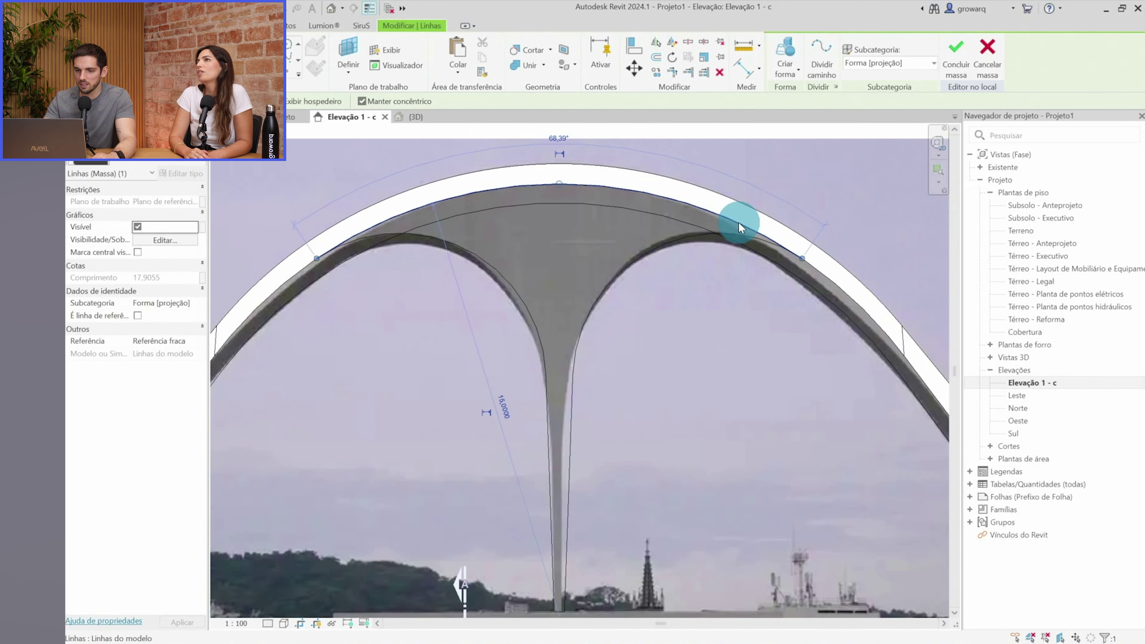
{"action": "key", "text": "Escape"}
{"action": "key", "text": "Tab"}
{"action": "left_click", "coordinate": [634, 261]}
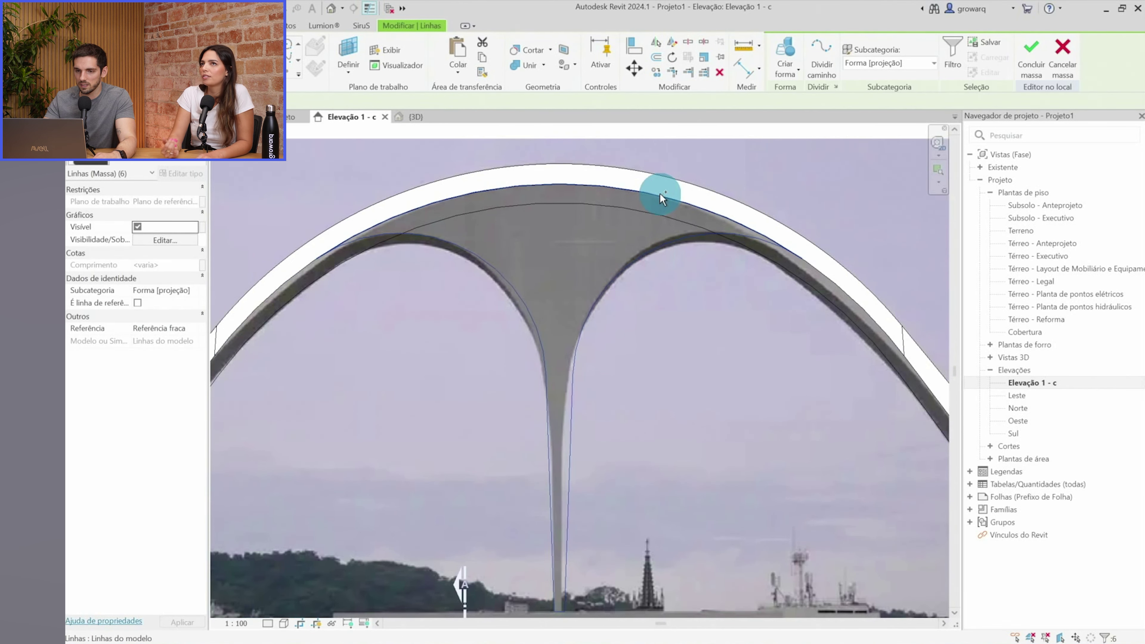
{"action": "left_click", "coordinate": [786, 55]}
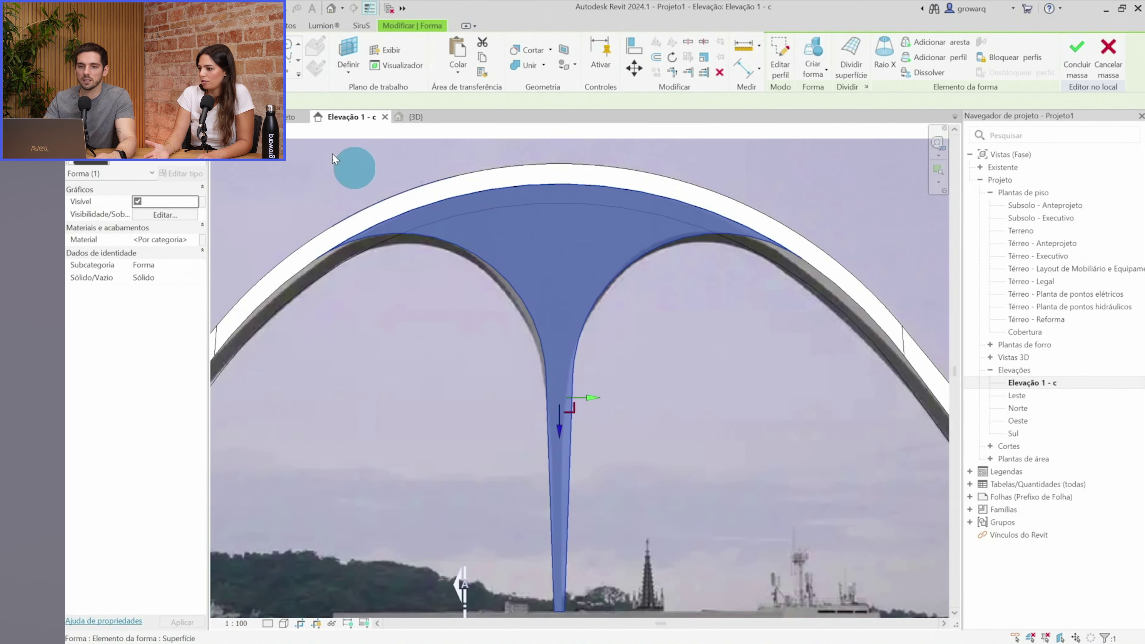
Orbit the default 3D view and select the new Y-pillar form to inspect it
{"action": "left_click", "coordinate": [331, 9]}
{"action": "mouse_move", "coordinate": [638, 289]}
{"action": "middle_mouse_down", "text": "shift"}
{"action": "mouse_move", "coordinate": [487, 456]}
{"action": "mouse_move", "coordinate": [513, 452]}
{"action": "mouse_move", "coordinate": [357, 342]}
{"action": "mouse_move", "coordinate": [349, 265]}
{"action": "mouse_move", "coordinate": [511, 383]}
{"action": "mouse_move", "coordinate": [608, 391]}
{"action": "mouse_move", "coordinate": [618, 359]}
{"action": "middle_mouse_up", "text": "shift"}
{"action": "left_click", "coordinate": [659, 410]}
{"action": "left_click", "coordinate": [701, 361]}
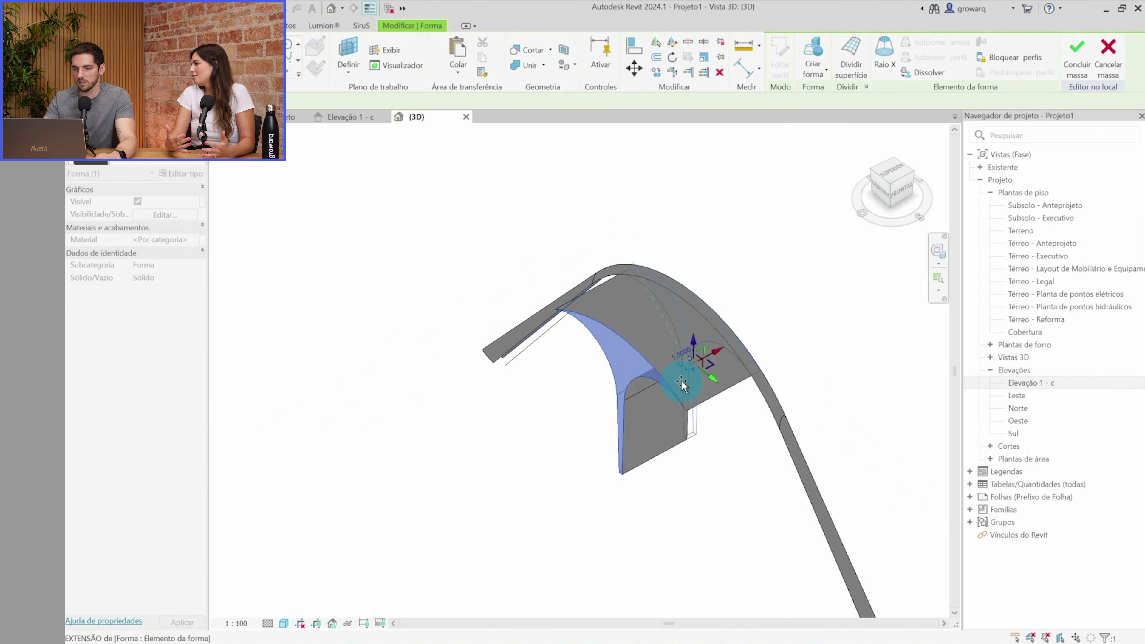
{"action": "left_click", "coordinate": [716, 468]}
{"action": "mouse_move", "coordinate": [716, 467]}
{"action": "middle_mouse_down", "text": "shift"}
{"action": "mouse_move", "coordinate": [620, 490]}
{"action": "mouse_move", "coordinate": [520, 464]}
{"action": "mouse_move", "coordinate": [802, 455]}
{"action": "mouse_move", "coordinate": [672, 328]}
{"action": "mouse_move", "coordinate": [691, 262]}
{"action": "mouse_move", "coordinate": [723, 289]}
{"action": "mouse_move", "coordinate": [800, 312]}
{"action": "mouse_move", "coordinate": [780, 230]}
{"action": "mouse_move", "coordinate": [961, 401]}
{"action": "mouse_move", "coordinate": [624, 501]}
{"action": "mouse_move", "coordinate": [1058, 271]}
{"action": "middle_mouse_up", "text": "shift"}
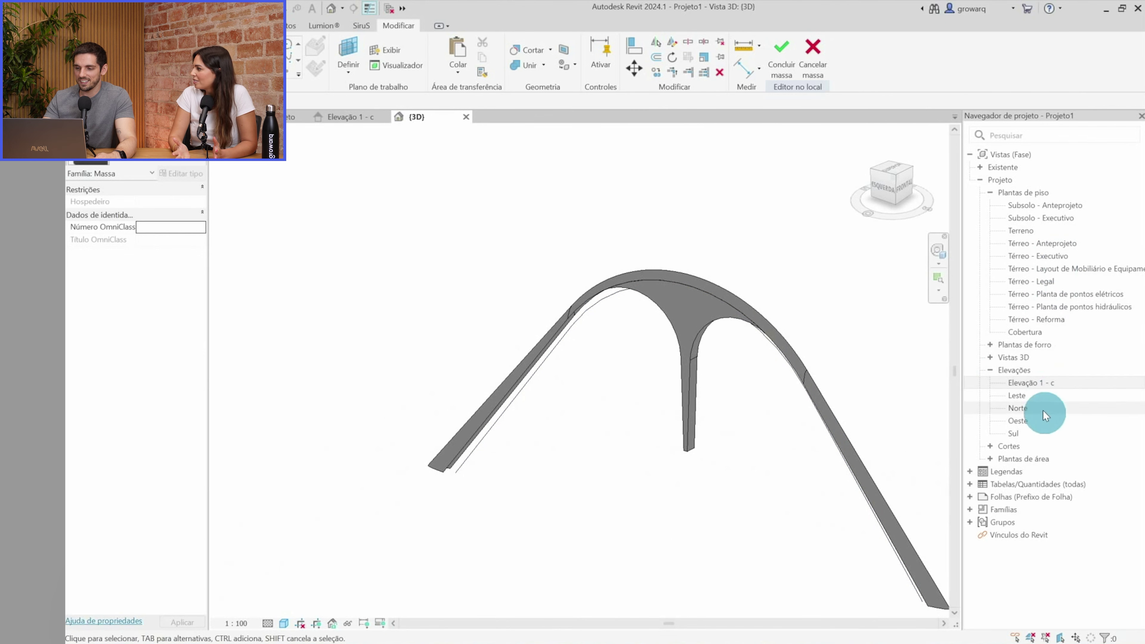
Reopen Elevação 1 - c zoomed toward the right arch leg, with Model Line in Pick Lines mode
{"action": "double_click", "coordinate": [1005, 382]}
{"action": "scroll", "coordinate": [473, 308], "scroll_direction": "up", "scroll_amount": 2}
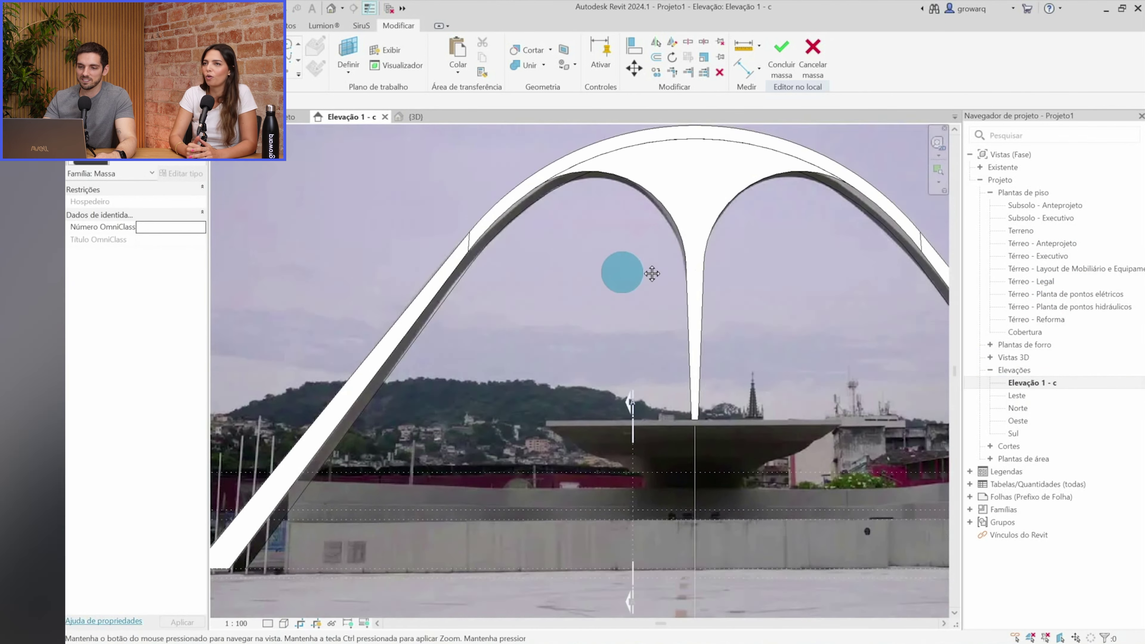
{"action": "middle_click_drag", "start_coordinate": [652, 274], "coordinate": [703, 237]}
{"action": "scroll", "coordinate": [795, 191], "scroll_direction": "up", "scroll_amount": 3}
{"action": "scroll", "coordinate": [787, 286], "scroll_direction": "up", "scroll_amount": 2}
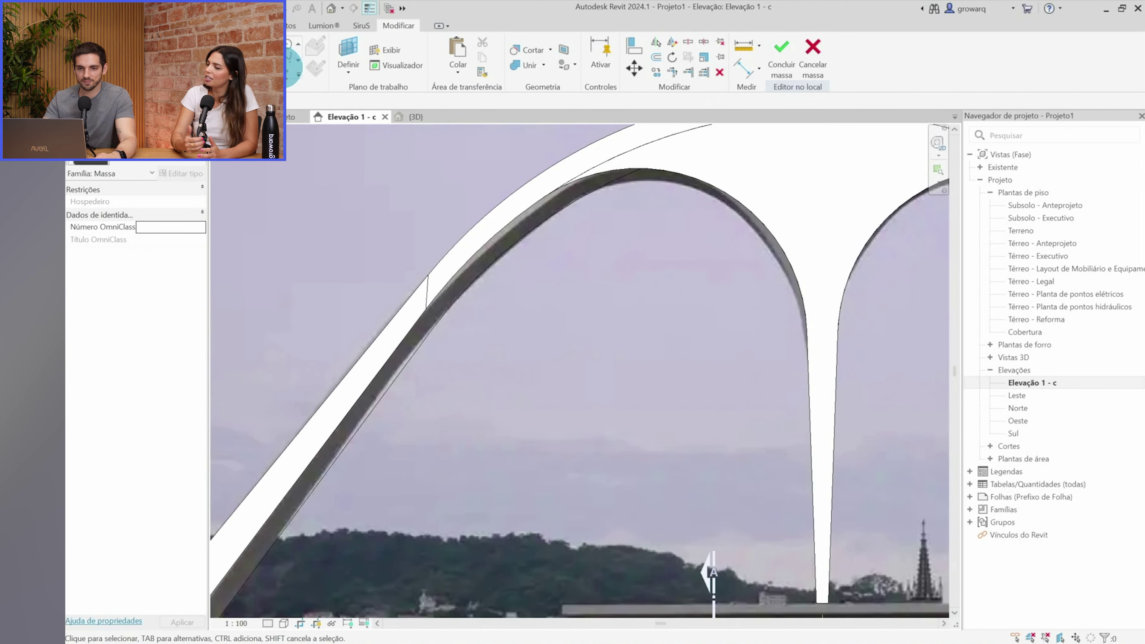
{"action": "left_click", "coordinate": [277, 68]}
{"action": "left_click", "coordinate": [309, 101]}
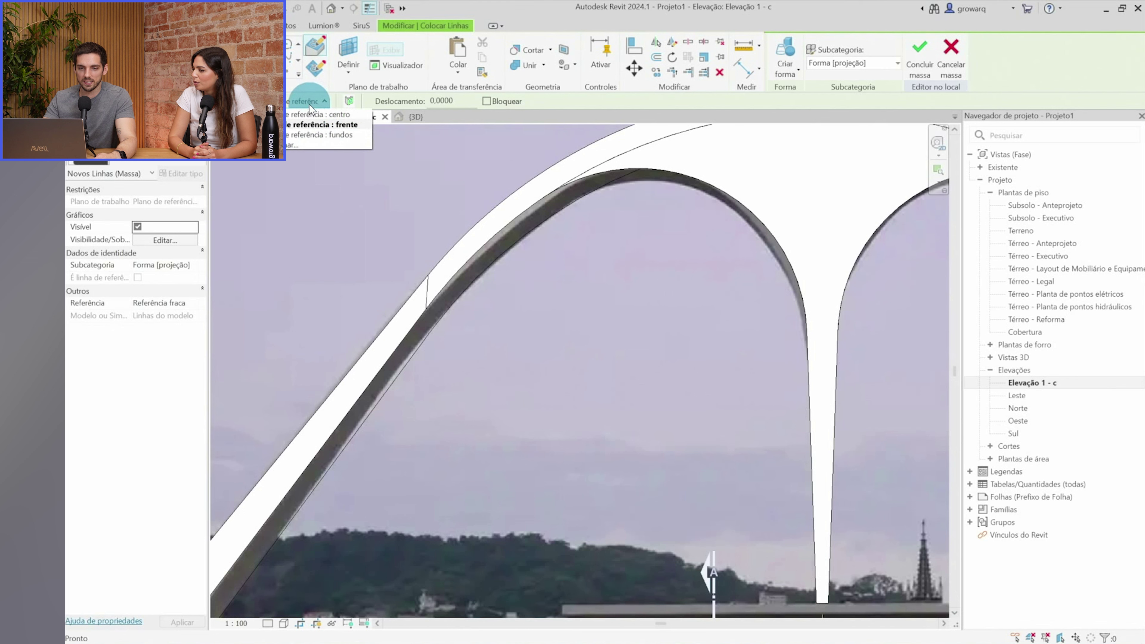
{"action": "left_click", "coordinate": [323, 115]}
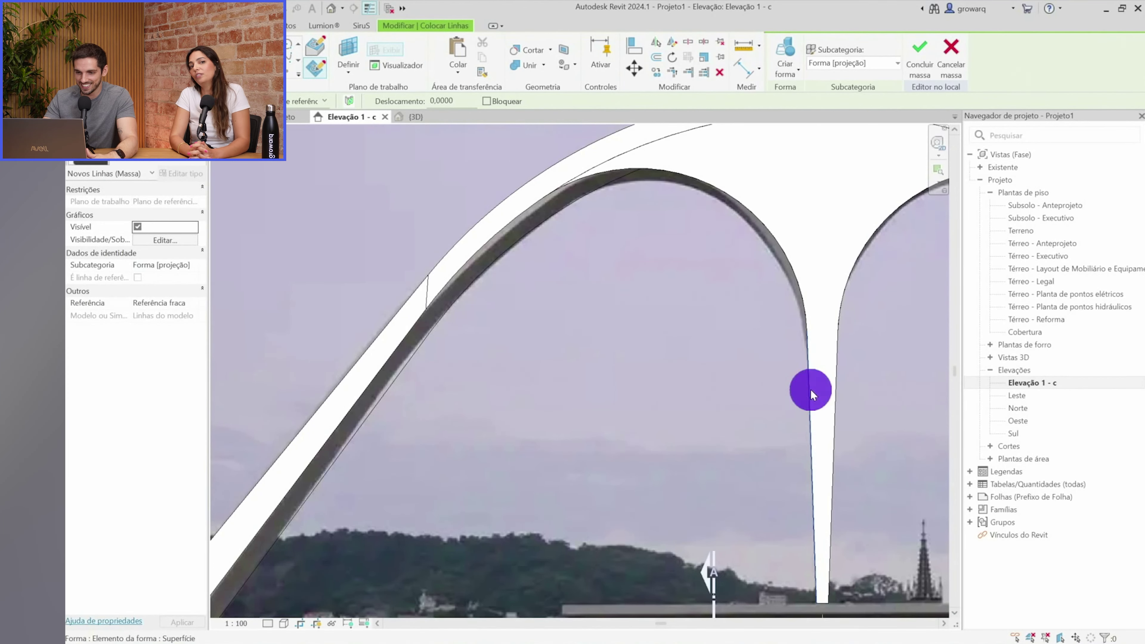
Draw a start-end-radius arc through three points along the arch's inner crest
{"action": "left_click", "coordinate": [270, 45]}
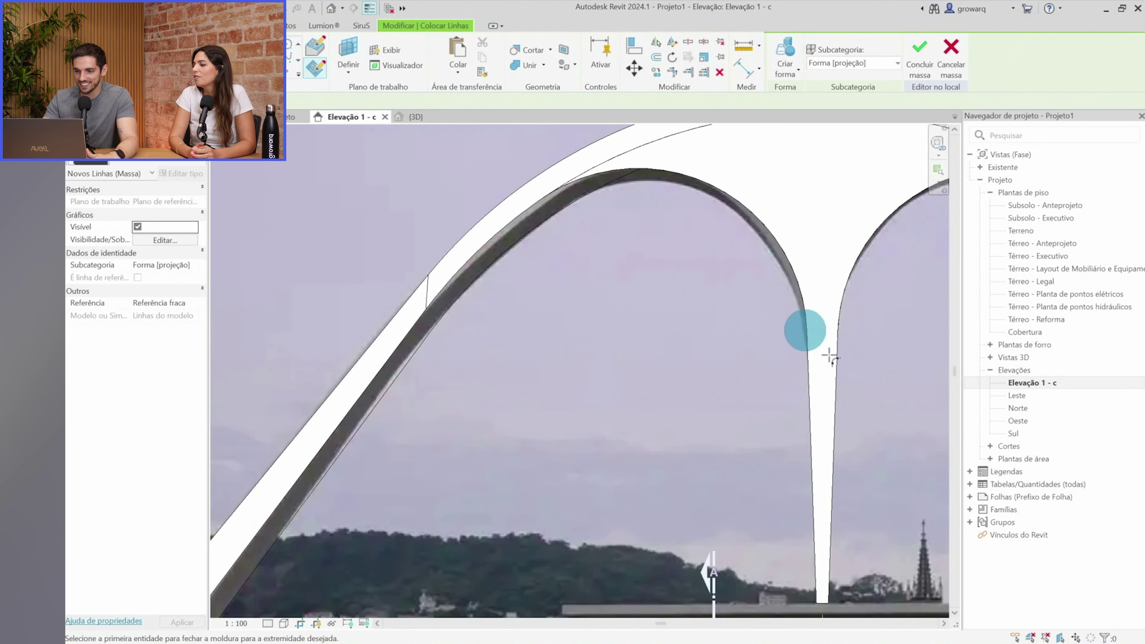
{"action": "left_click", "coordinate": [444, 318]}
{"action": "left_click", "coordinate": [645, 185]}
{"action": "left_click", "coordinate": [667, 185]}
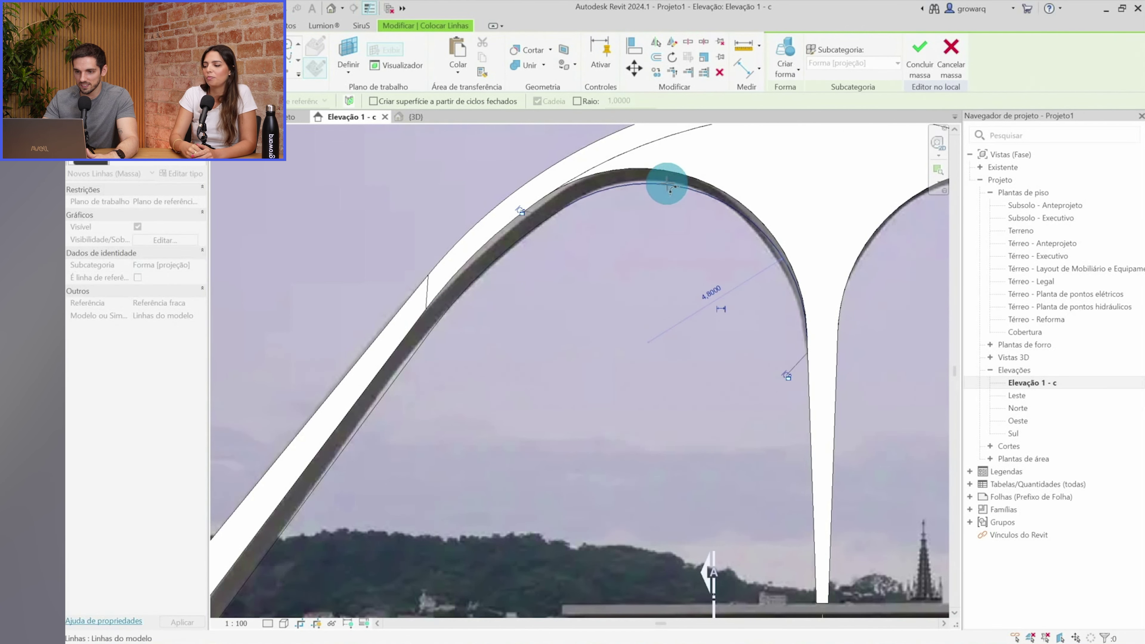
{"action": "key", "text": "Escape"}
{"action": "key", "text": "Escape"}
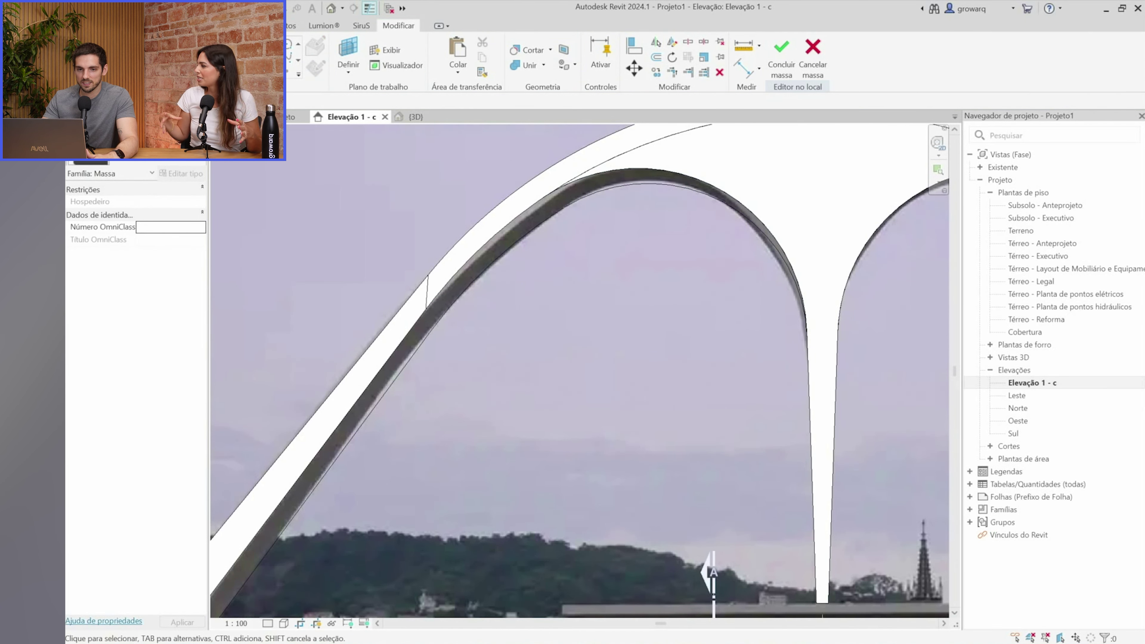
Trace the left leg edges and the outer arch curve as model lines with Pick Lines
{"action": "left_click", "coordinate": [315, 68]}
{"action": "left_click", "coordinate": [325, 101]}
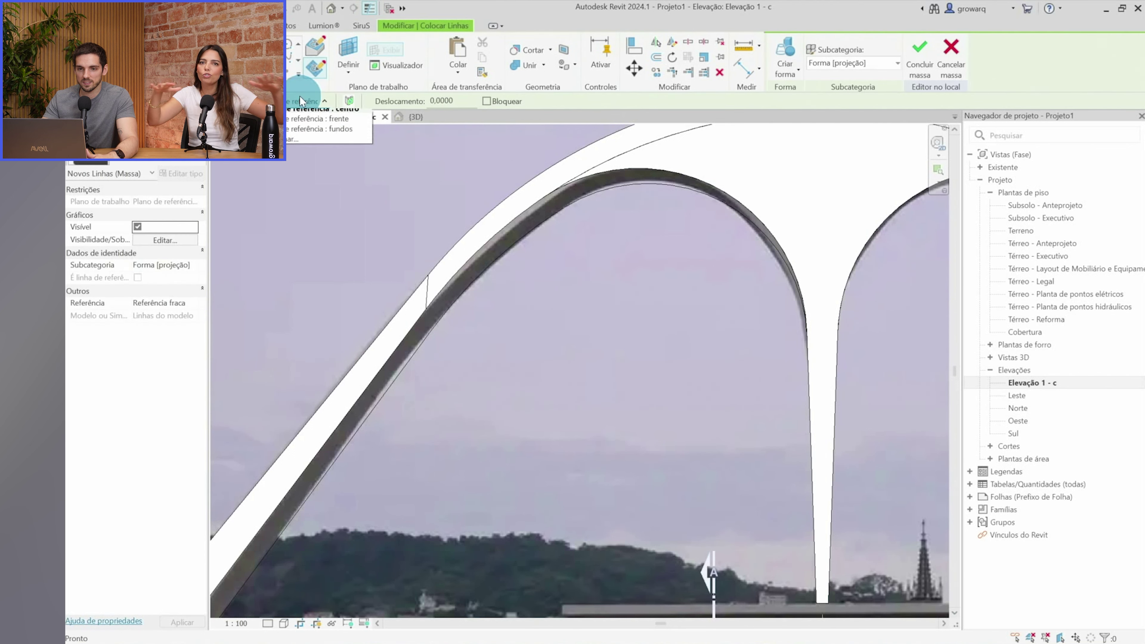
{"action": "left_click", "coordinate": [403, 189]}
{"action": "left_click", "coordinate": [378, 362]}
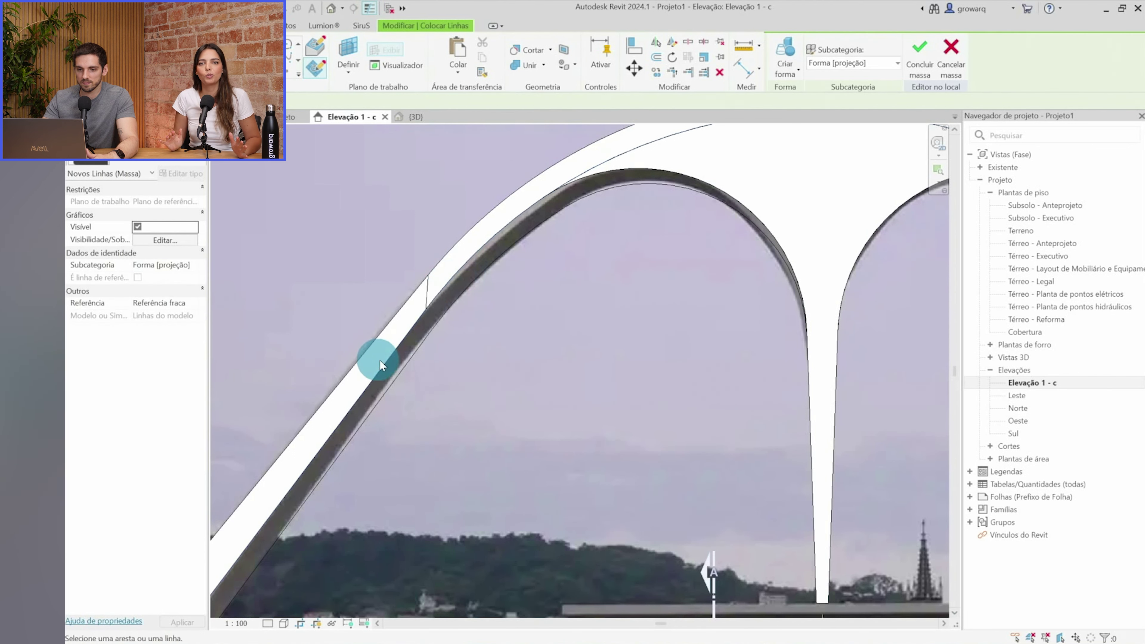
{"action": "left_click", "coordinate": [451, 287]}
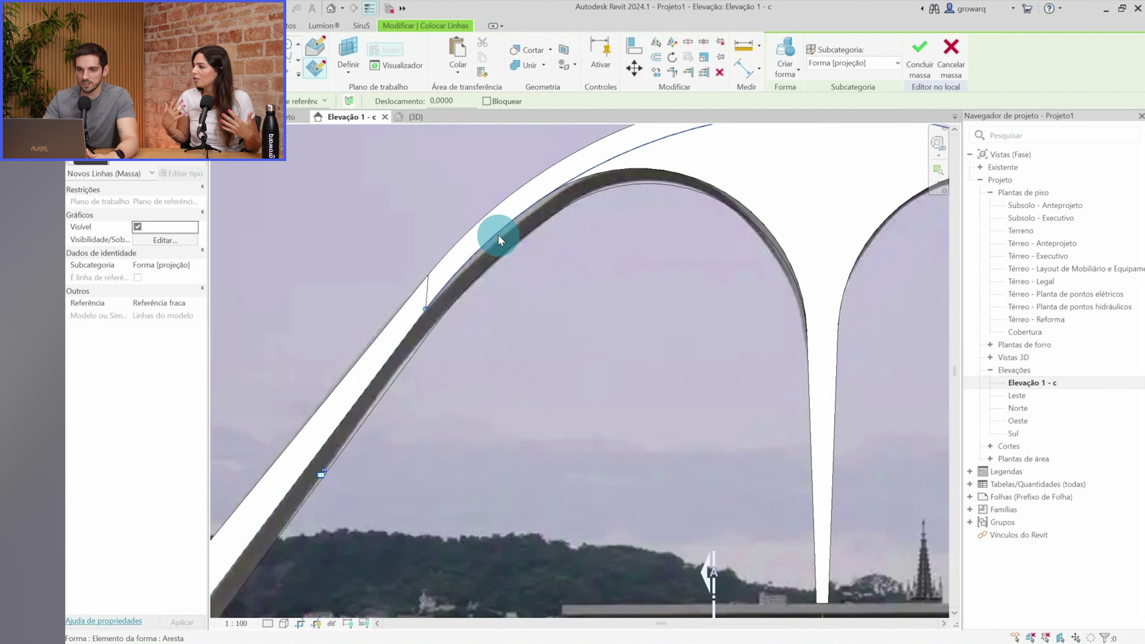
{"action": "left_click", "coordinate": [611, 176]}
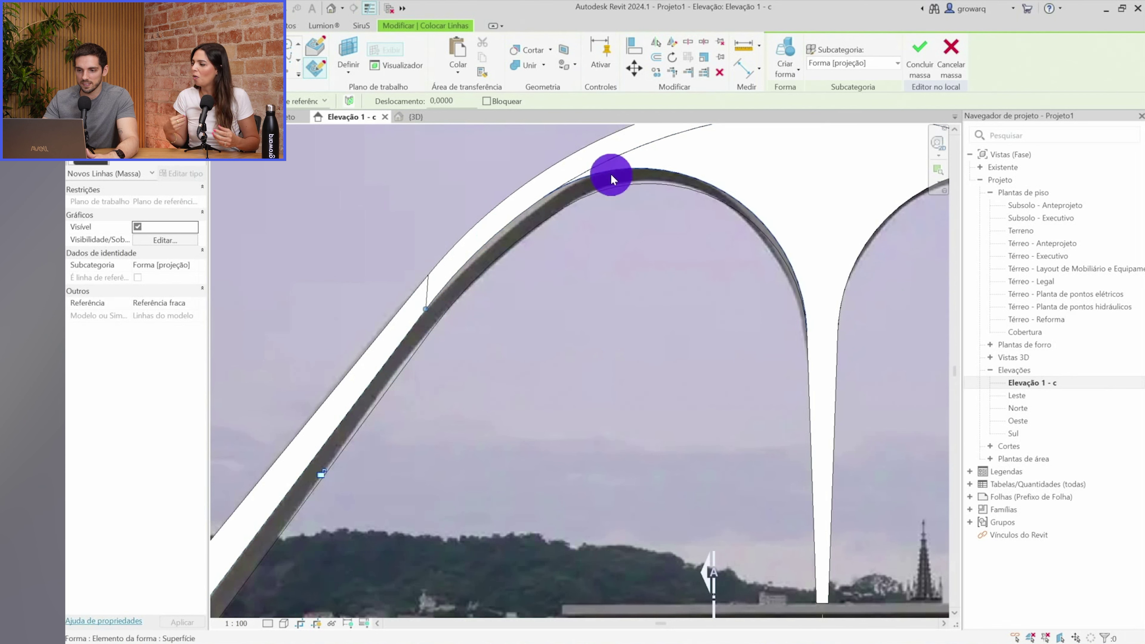
{"action": "key", "text": "Escape"}
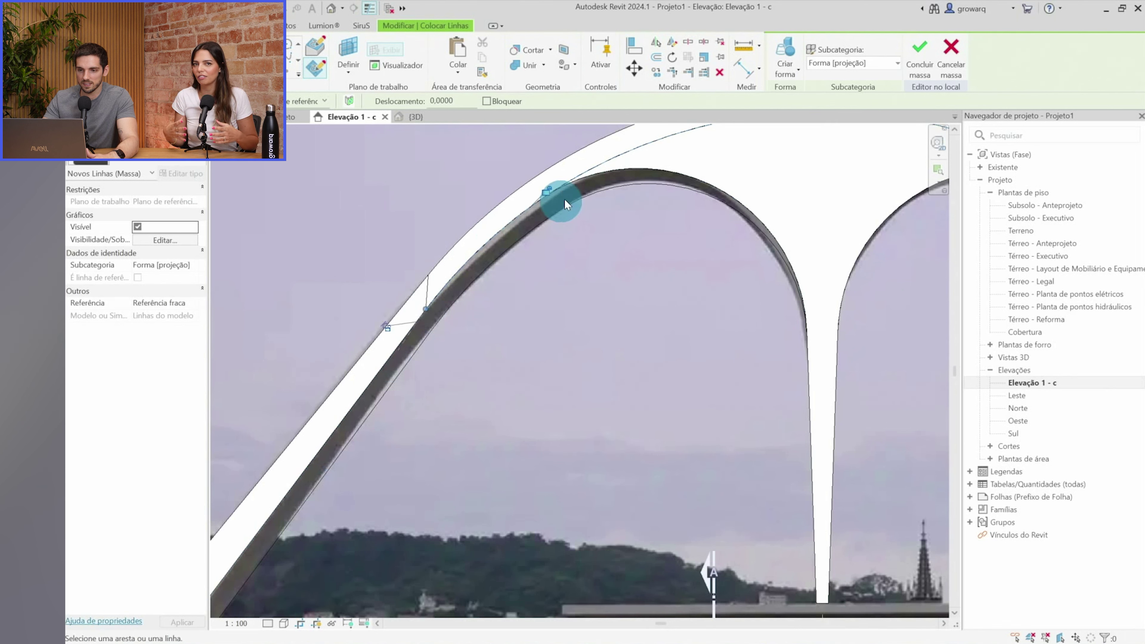
{"action": "key", "text": "Escape"}
Trim the profile corners with TR and turn the closed arch profile into a solid form
{"action": "key", "text": "t"}
{"action": "key", "text": "r"}
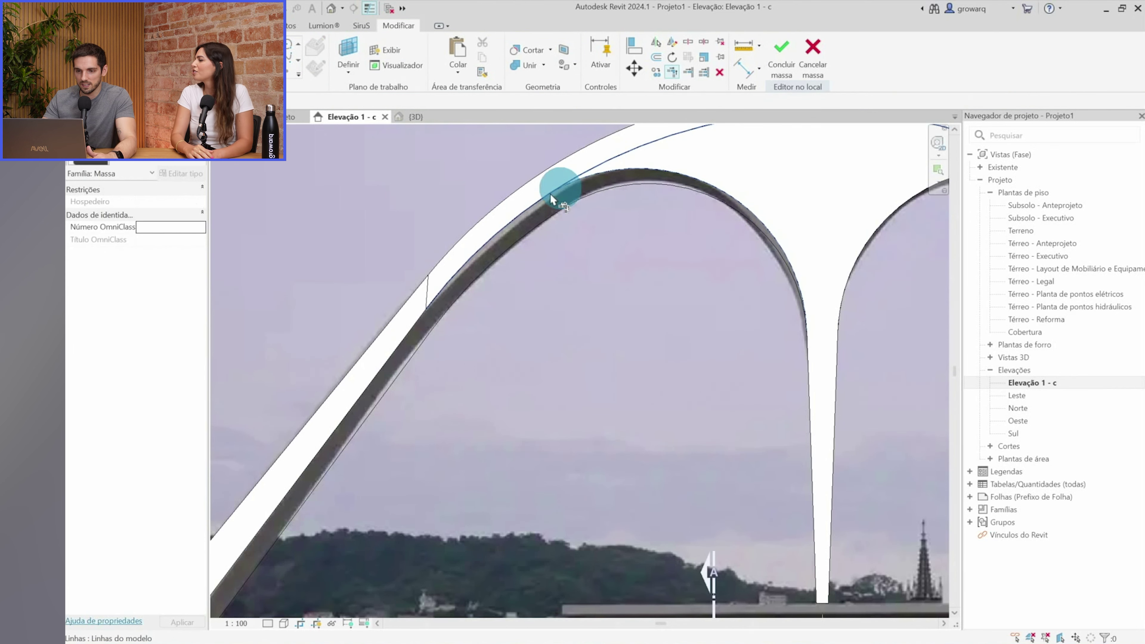
{"action": "left_click", "coordinate": [593, 173]}
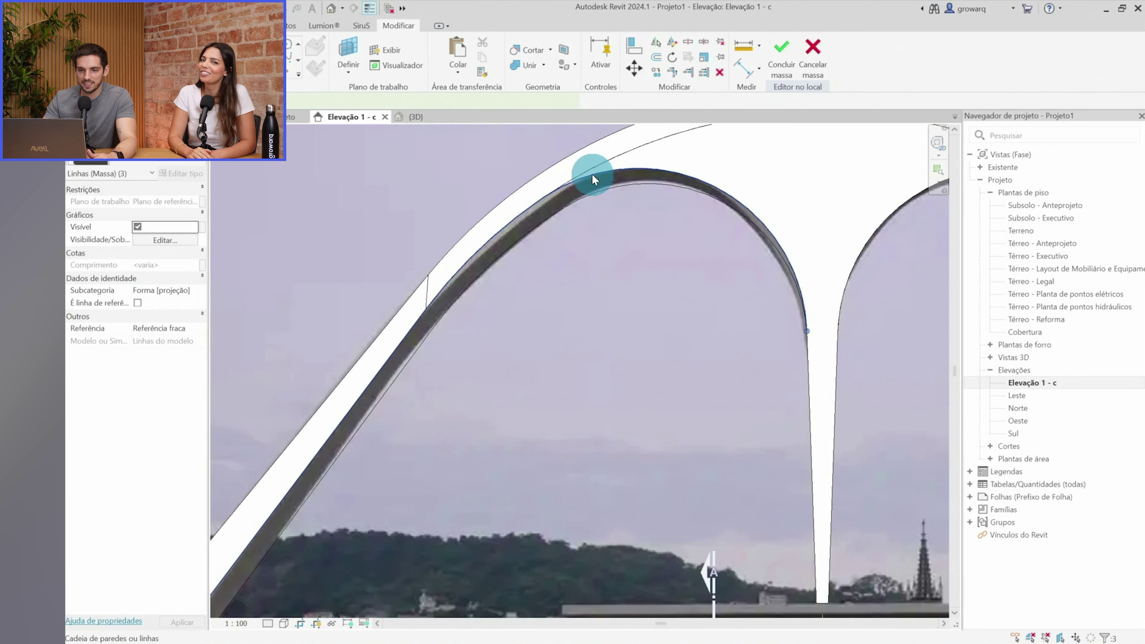
{"action": "left_click", "coordinate": [417, 319]}
{"action": "scroll", "coordinate": [447, 292], "scroll_direction": "up", "scroll_amount": 3}
{"action": "scroll", "coordinate": [412, 325], "scroll_direction": "up", "scroll_amount": 2}
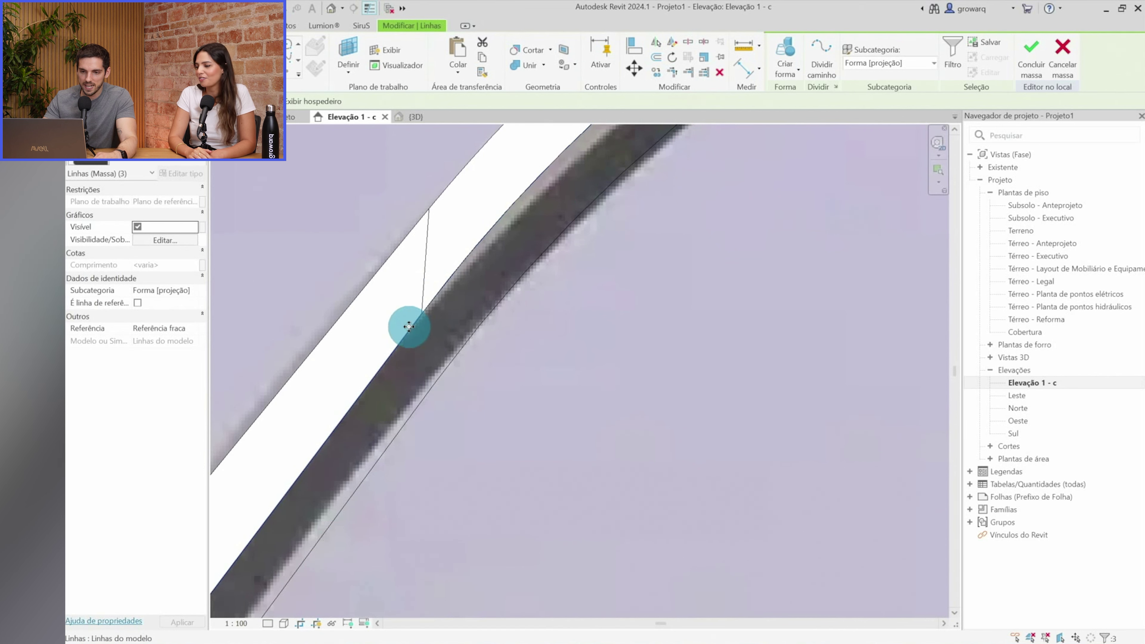
{"action": "left_click", "coordinate": [409, 326], "text": "ctrl"}
{"action": "scroll", "coordinate": [458, 352], "scroll_direction": "down", "scroll_amount": 5}
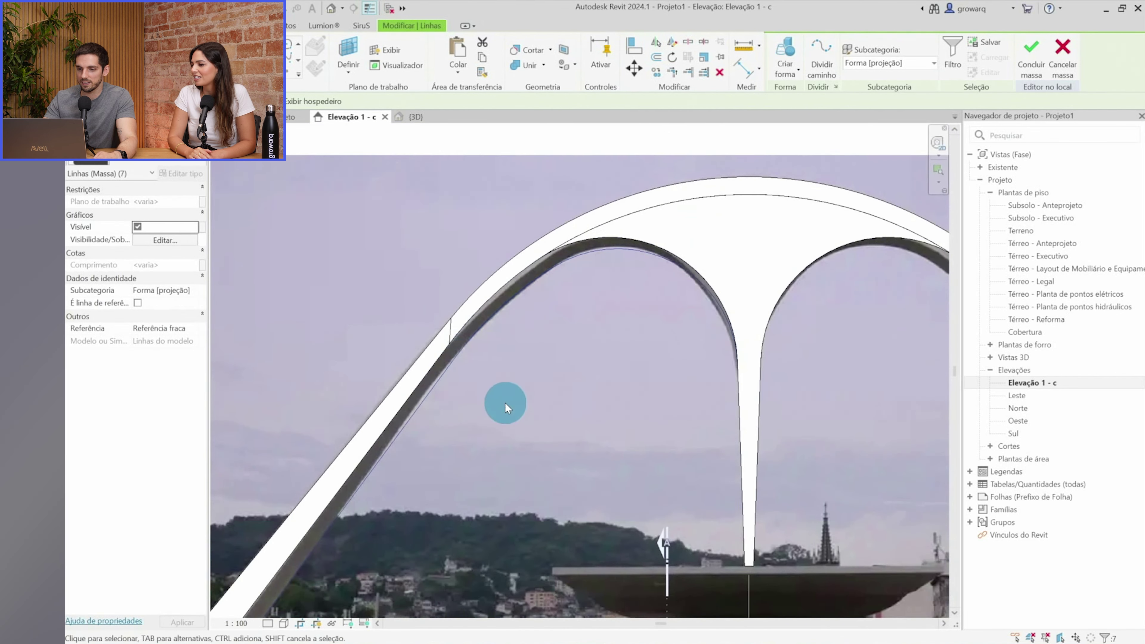
{"action": "middle_click_drag", "start_coordinate": [504, 403], "coordinate": [559, 301]}
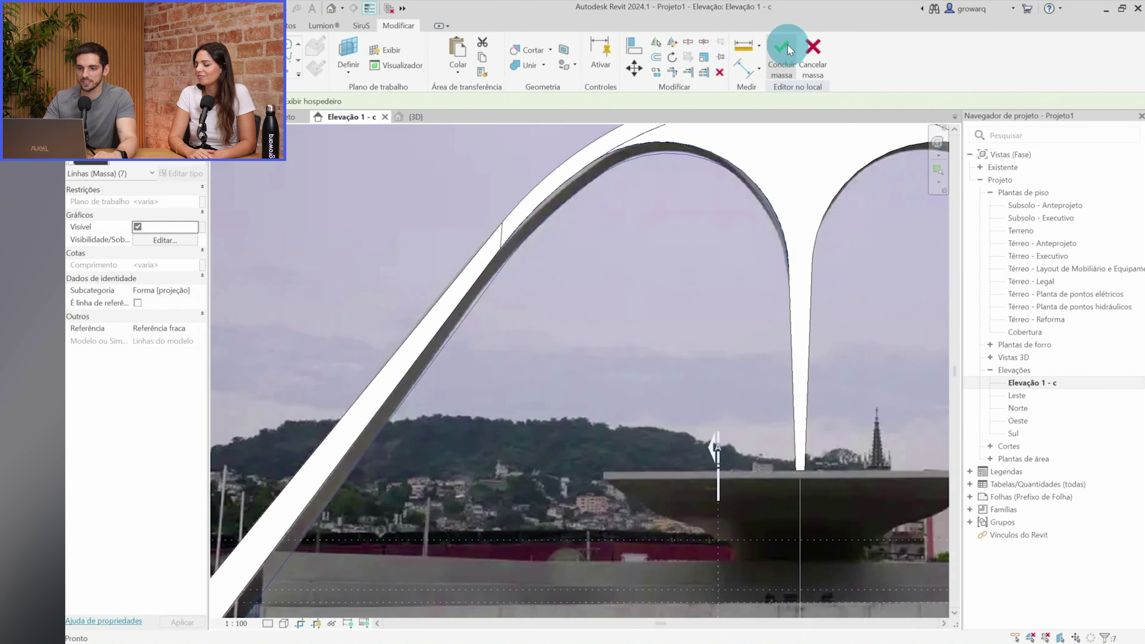
{"action": "left_click", "coordinate": [788, 49]}
{"action": "scroll", "coordinate": [577, 266], "scroll_direction": "down", "scroll_amount": 2}
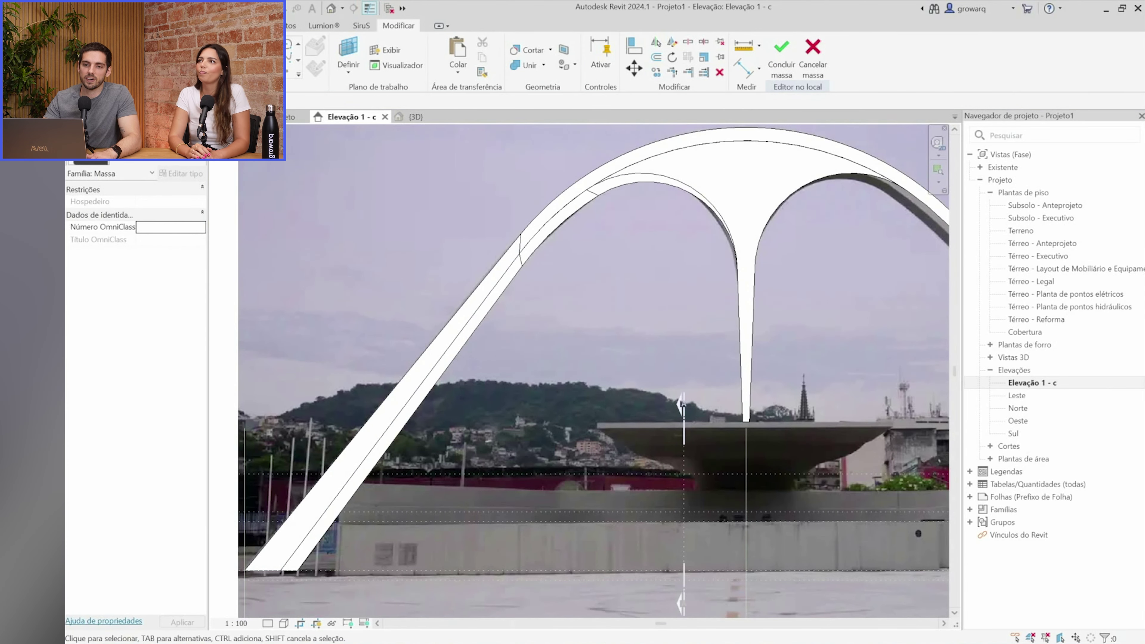
{"action": "left_click", "coordinate": [321, 13]}
Orbit the new arch form in 3D and select a leg face to check it
{"action": "mouse_move", "coordinate": [716, 448]}
{"action": "middle_mouse_down", "text": "shift"}
{"action": "mouse_move", "coordinate": [923, 272]}
{"action": "mouse_move", "coordinate": [604, 465]}
{"action": "middle_mouse_up", "text": "shift"}
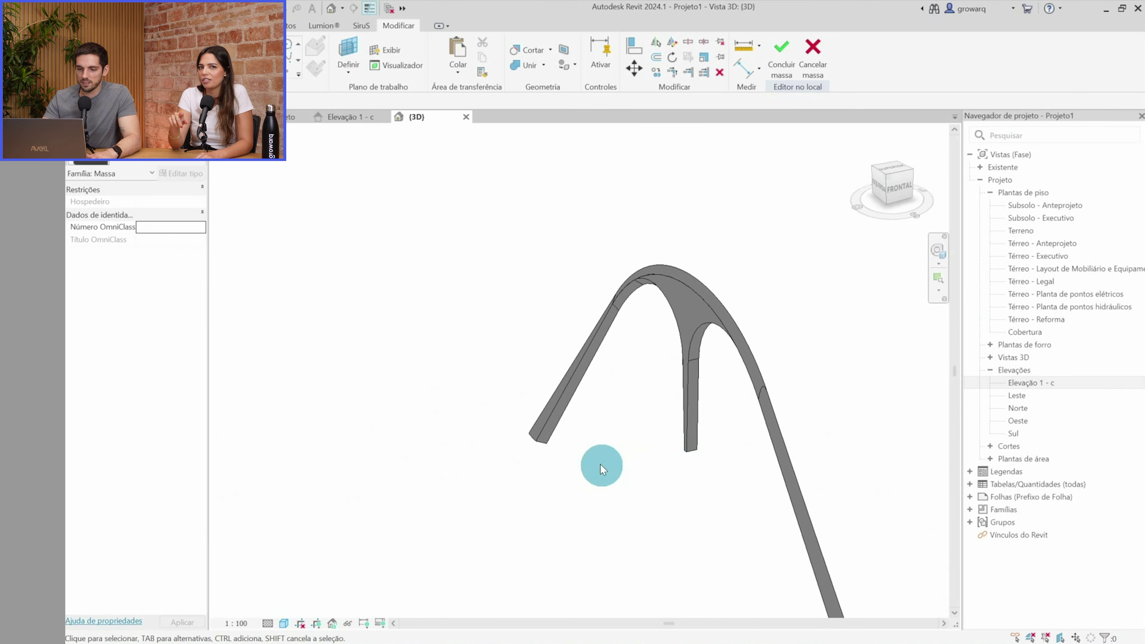
{"action": "scroll", "coordinate": [495, 417], "scroll_direction": "up", "scroll_amount": 5}
{"action": "left_click", "coordinate": [504, 400]}
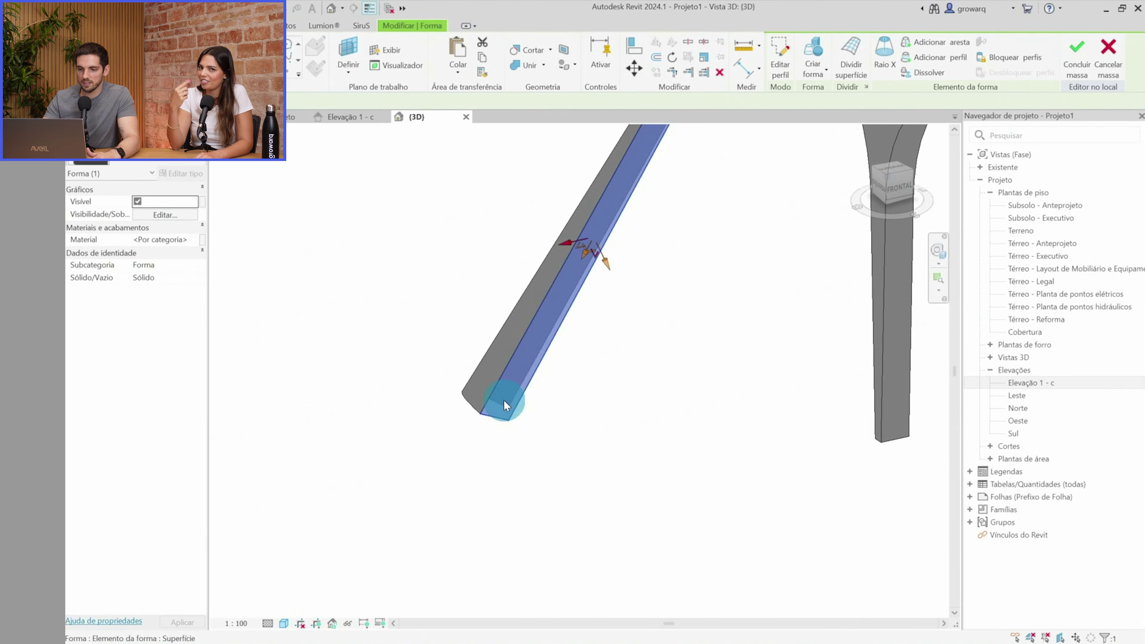
{"action": "scroll", "coordinate": [503, 400], "scroll_direction": "down", "scroll_amount": 3}
{"action": "scroll", "coordinate": [522, 393], "scroll_direction": "up", "scroll_amount": 3}
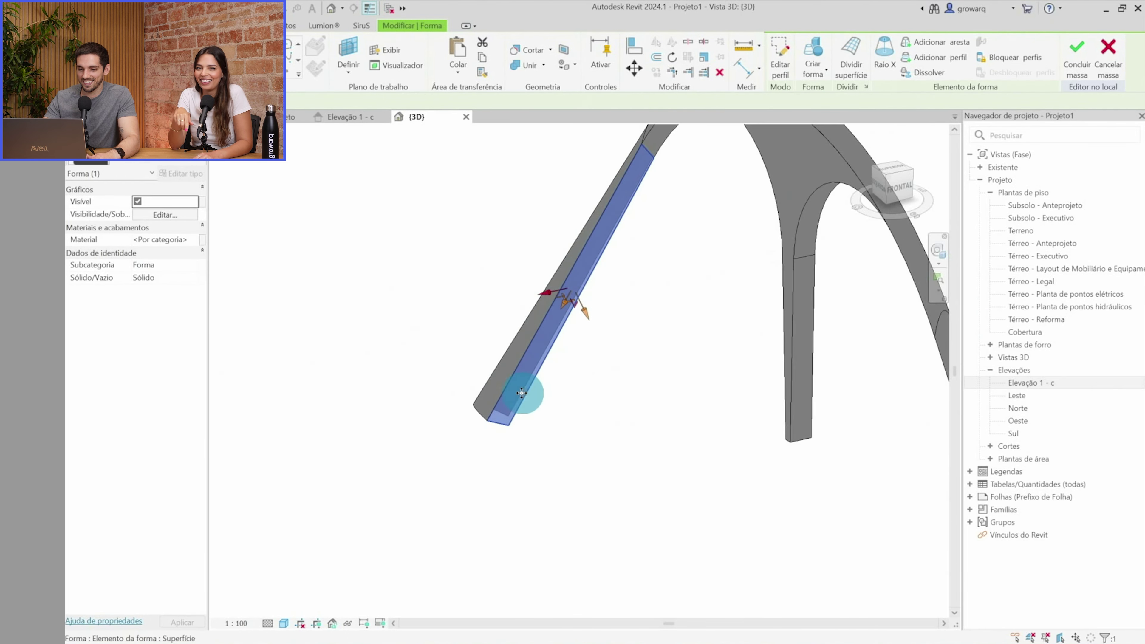
{"action": "scroll", "coordinate": [512, 399], "scroll_direction": "down", "scroll_amount": 2}
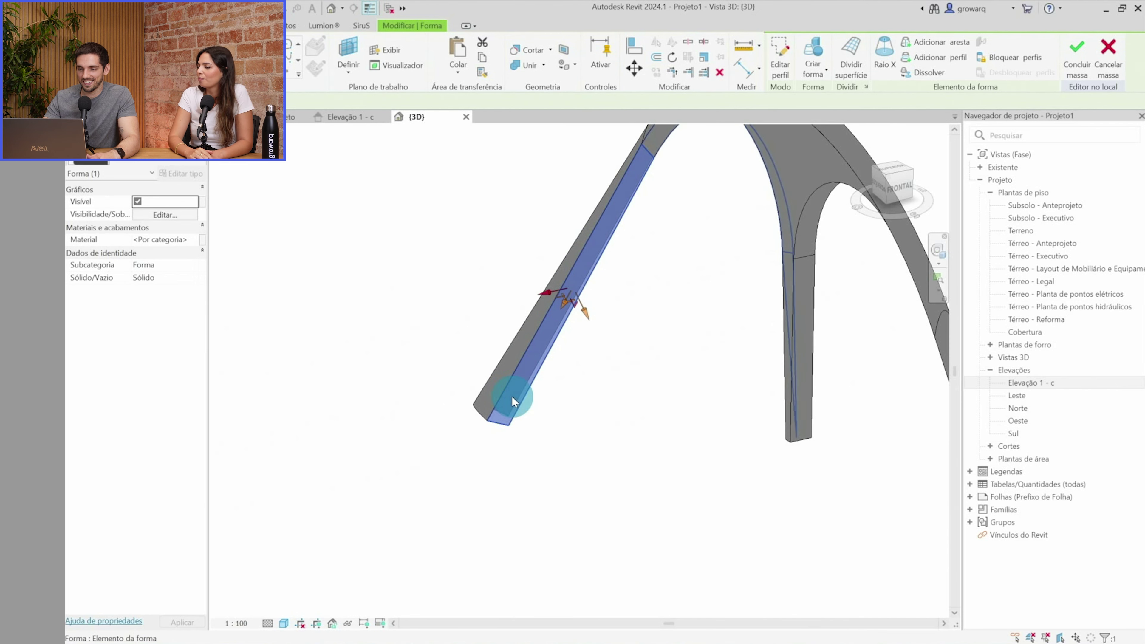
{"action": "scroll", "coordinate": [511, 399], "scroll_direction": "down", "scroll_amount": 3}
{"action": "mouse_move", "coordinate": [577, 488]}
{"action": "middle_mouse_down", "text": "shift"}
{"action": "mouse_move", "coordinate": [680, 432]}
{"action": "mouse_move", "coordinate": [721, 383]}
{"action": "mouse_move", "coordinate": [839, 353]}
{"action": "mouse_move", "coordinate": [881, 371]}
{"action": "middle_mouse_up", "text": "shift"}
{"action": "scroll", "coordinate": [732, 244], "scroll_direction": "up", "scroll_amount": 3}
{"action": "scroll", "coordinate": [733, 244], "scroll_direction": "up", "scroll_amount": 2}
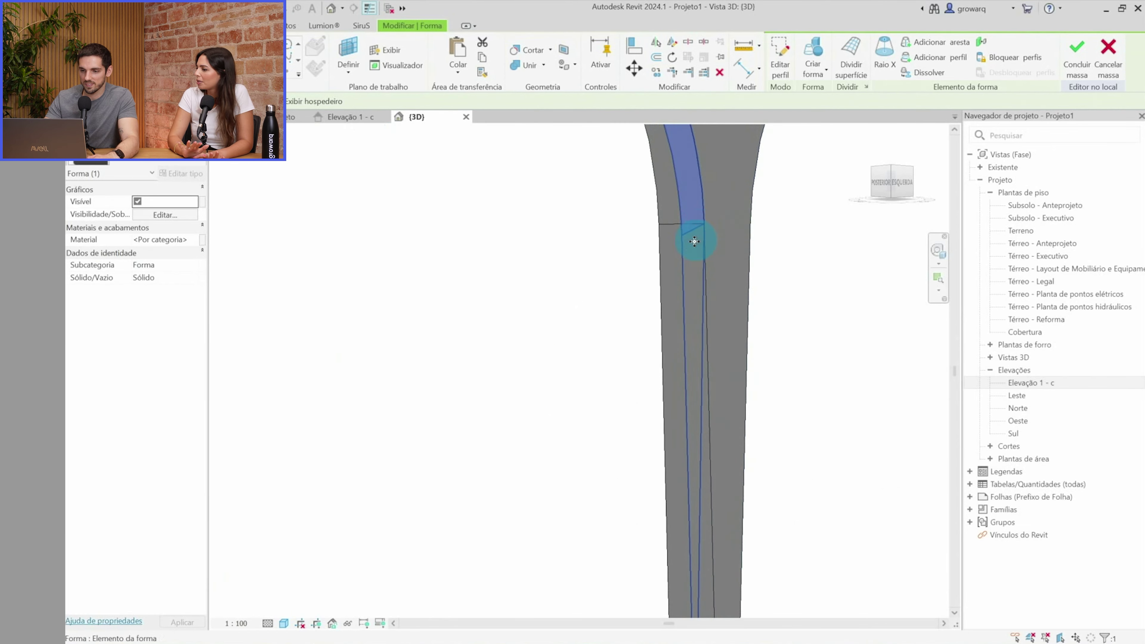
{"action": "left_click", "coordinate": [787, 185]}
Inspect the left leg face, then select the arch in the Térreo - Executivo plan
{"action": "scroll", "coordinate": [788, 185], "scroll_direction": "down", "scroll_amount": 1}
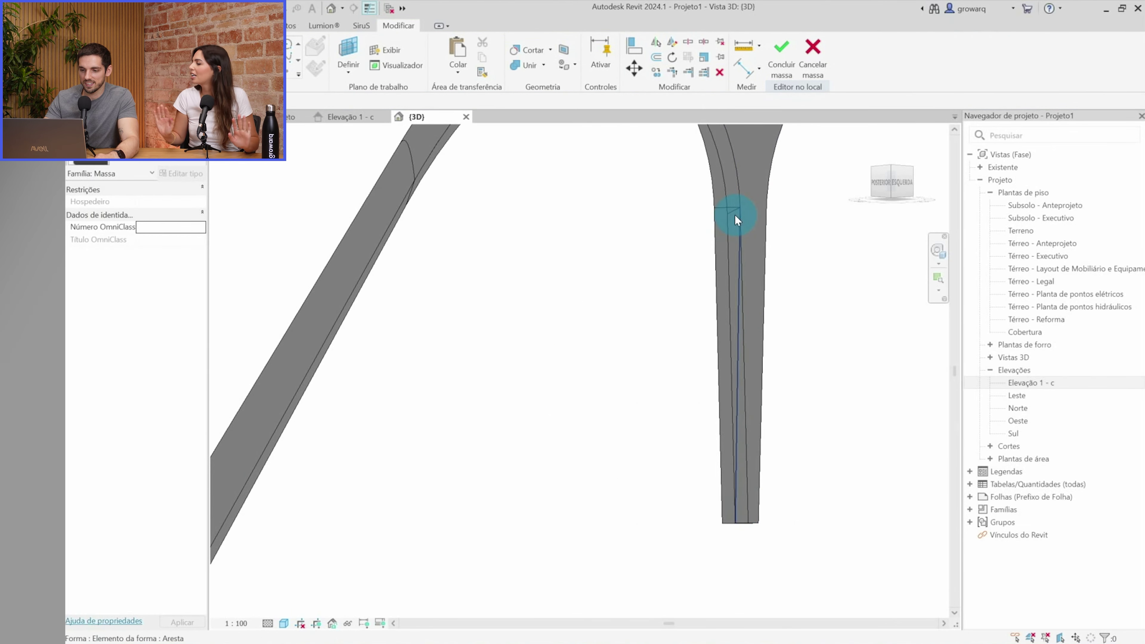
{"action": "scroll", "coordinate": [735, 214], "scroll_direction": "down", "scroll_amount": 2}
{"action": "middle_click_drag", "start_coordinate": [664, 411], "coordinate": [463, 460], "text": "shift"}
{"action": "scroll", "coordinate": [453, 393], "scroll_direction": "up", "scroll_amount": 3}
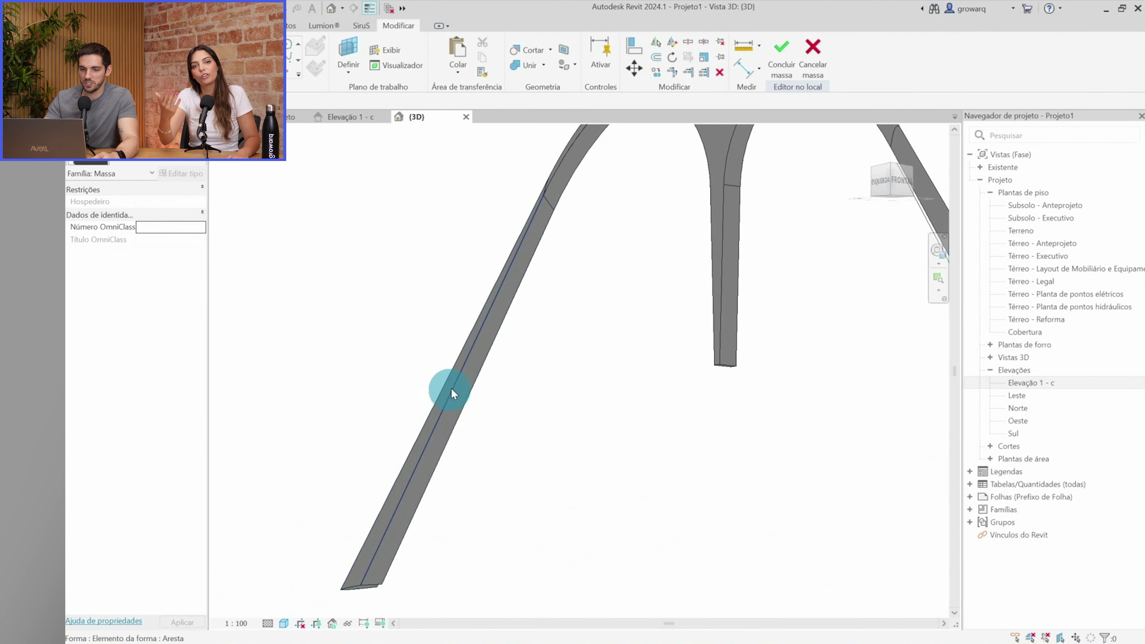
{"action": "left_click", "coordinate": [471, 380]}
{"action": "scroll", "coordinate": [471, 380], "scroll_direction": "down", "scroll_amount": 3}
{"action": "double_click", "coordinate": [1060, 256]}
{"action": "left_click", "coordinate": [683, 250]}
{"action": "scroll", "coordinate": [599, 156], "scroll_direction": "up", "scroll_amount": 2}
{"action": "scroll", "coordinate": [620, 198], "scroll_direction": "up", "scroll_amount": 2}
{"action": "key", "text": "Escape"}
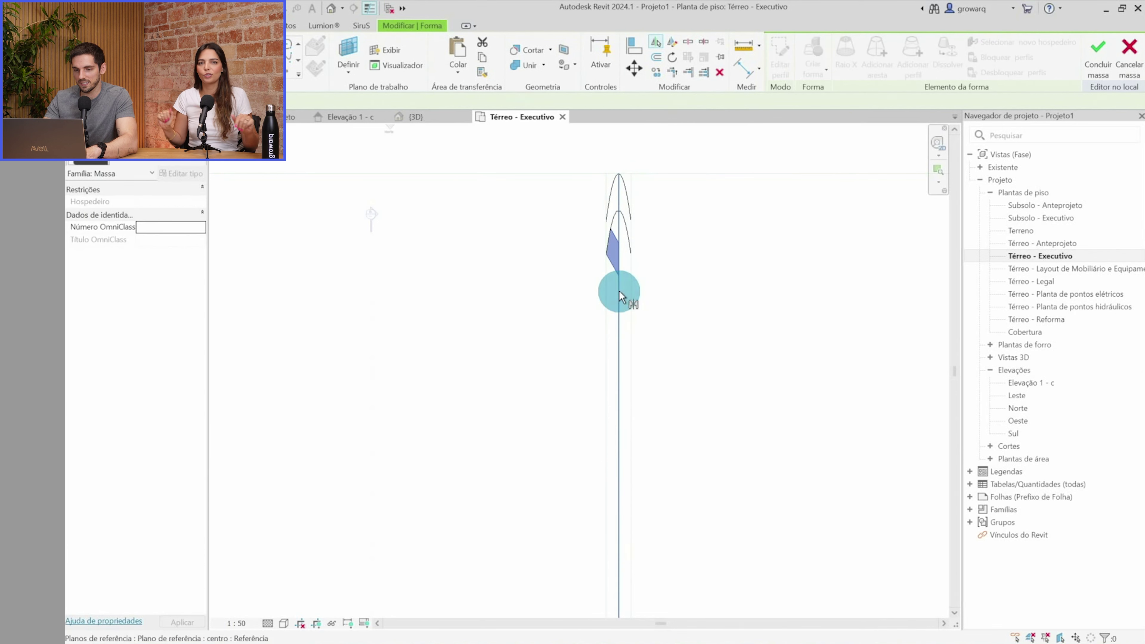
{"action": "left_click", "coordinate": [620, 297]}
{"action": "scroll", "coordinate": [658, 326], "scroll_direction": "up", "scroll_amount": 3}
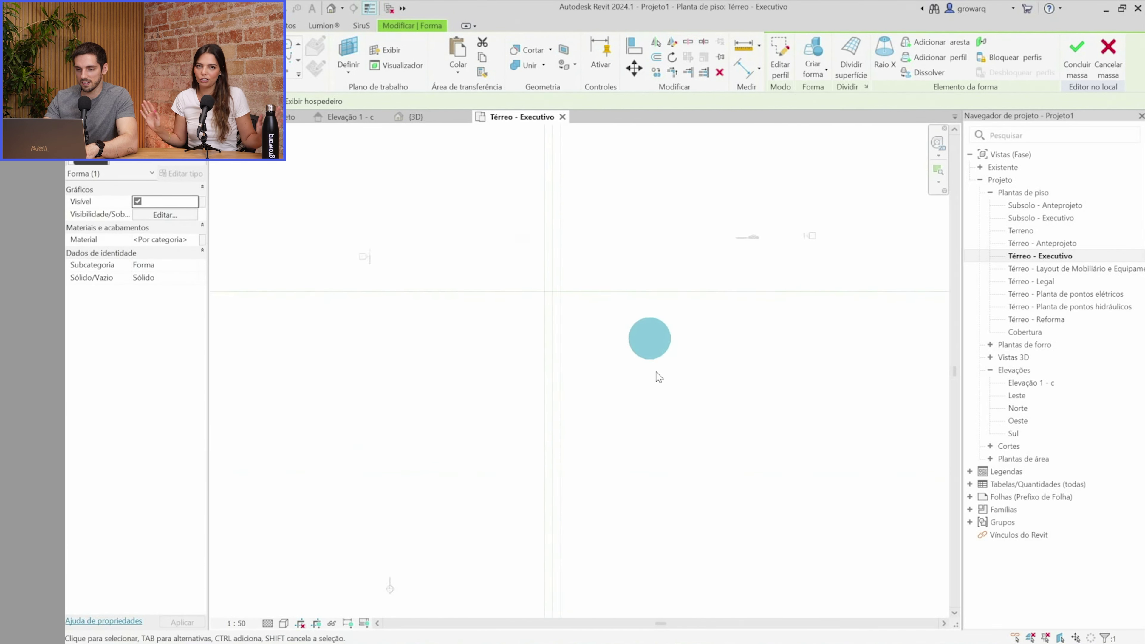
{"action": "scroll", "coordinate": [651, 366], "scroll_direction": "down", "scroll_amount": 2}
{"action": "left_click", "coordinate": [636, 315]}
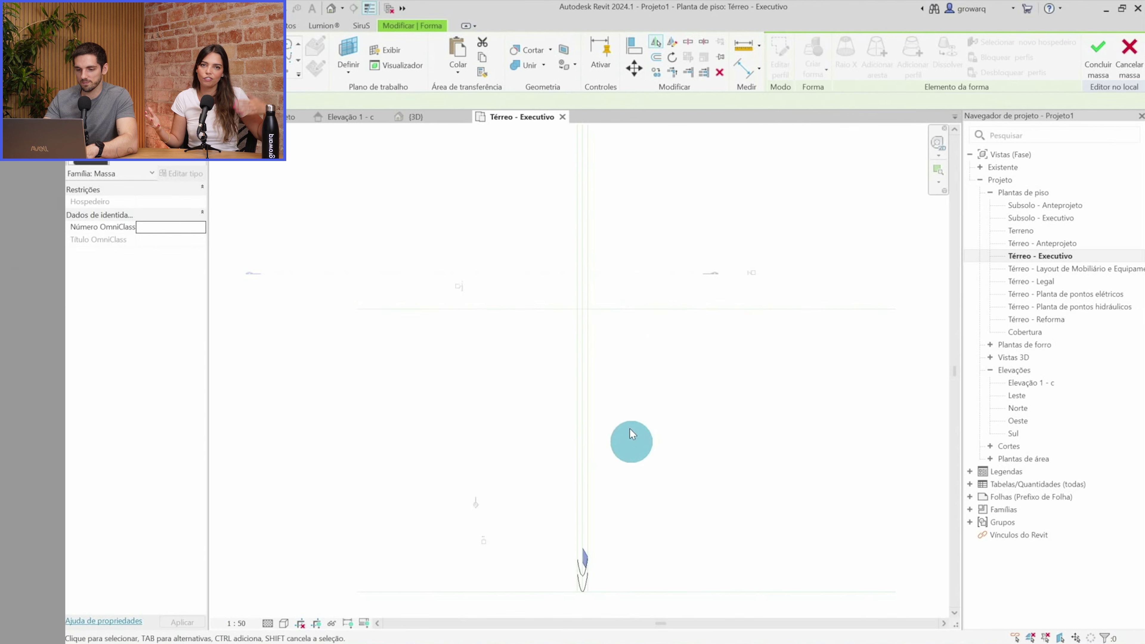
{"action": "left_click", "coordinate": [559, 548]}
{"action": "middle_click_drag", "start_coordinate": [559, 549], "coordinate": [588, 384]}
{"action": "left_click", "coordinate": [598, 343]}
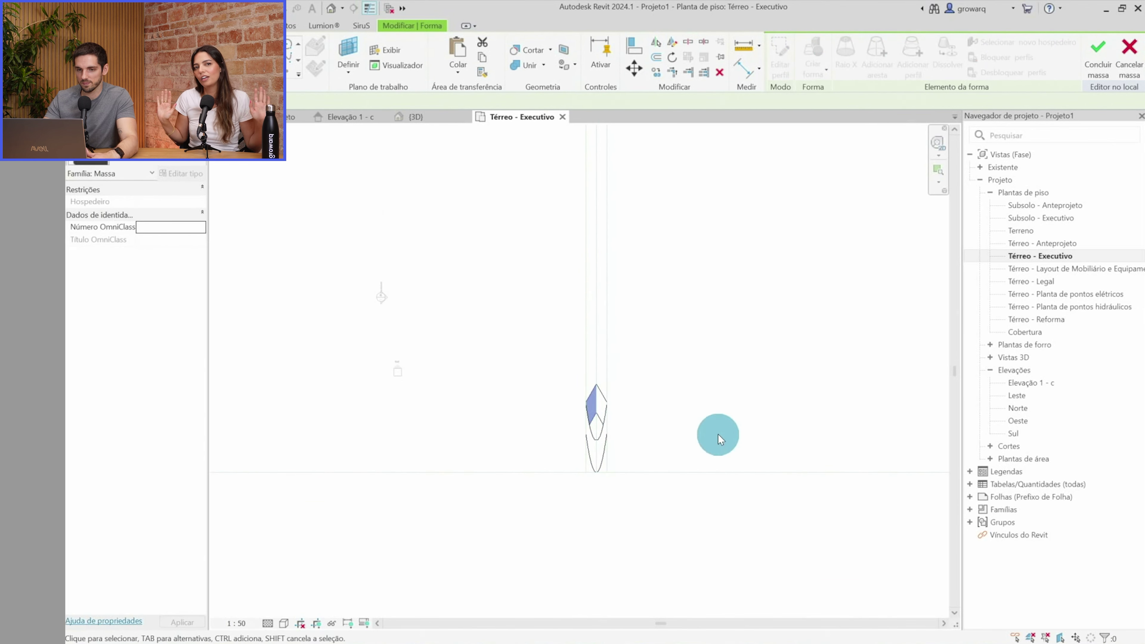
{"action": "left_click", "coordinate": [720, 439]}
{"action": "left_click", "coordinate": [336, 13]}
{"action": "mouse_move", "coordinate": [567, 343]}
{"action": "middle_mouse_down", "text": "shift"}
{"action": "mouse_move", "coordinate": [549, 474]}
{"action": "mouse_move", "coordinate": [731, 378]}
{"action": "mouse_move", "coordinate": [742, 453]}
{"action": "mouse_move", "coordinate": [672, 487]}
{"action": "middle_mouse_up", "text": "shift"}
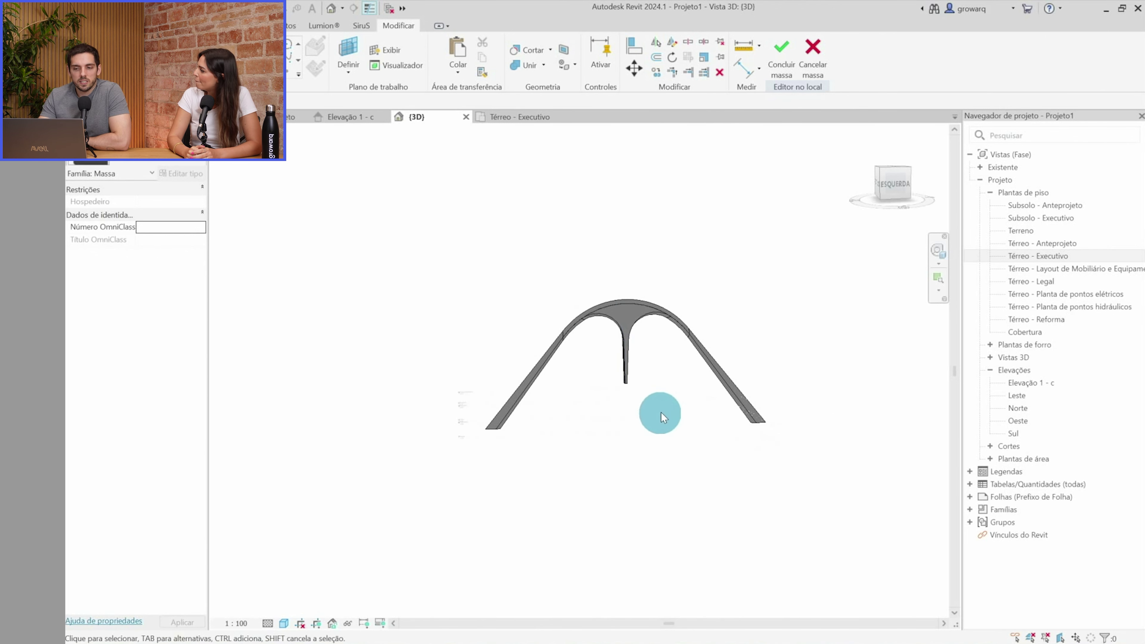
{"action": "scroll", "coordinate": [603, 328], "scroll_direction": "up", "scroll_amount": 2}
{"action": "mouse_move", "coordinate": [718, 452]}
{"action": "middle_mouse_down", "text": "shift"}
{"action": "mouse_move", "coordinate": [617, 351]}
{"action": "mouse_move", "coordinate": [519, 345]}
{"action": "mouse_move", "coordinate": [422, 409]}
{"action": "mouse_move", "coordinate": [363, 417]}
{"action": "mouse_move", "coordinate": [358, 383]}
{"action": "mouse_move", "coordinate": [418, 356]}
{"action": "mouse_move", "coordinate": [563, 472]}
{"action": "mouse_move", "coordinate": [669, 529]}
{"action": "mouse_move", "coordinate": [668, 550]}
{"action": "mouse_move", "coordinate": [785, 430]}
{"action": "mouse_move", "coordinate": [767, 401]}
{"action": "mouse_move", "coordinate": [626, 435]}
{"action": "middle_mouse_up", "text": "shift"}
{"action": "scroll", "coordinate": [465, 481], "scroll_direction": "up", "scroll_amount": 2}
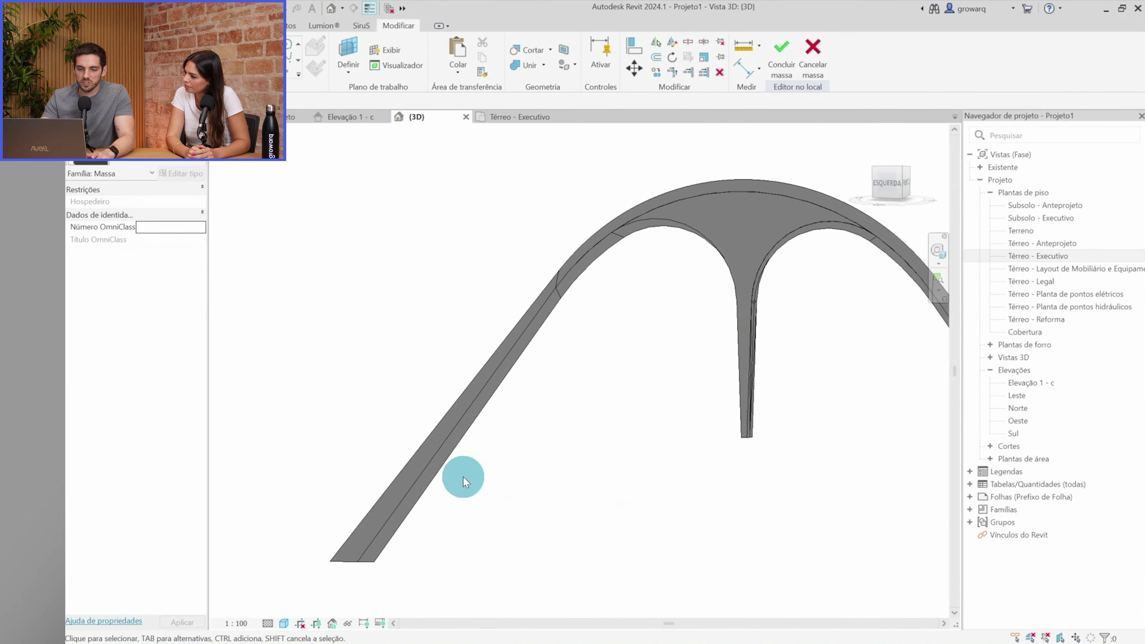
{"action": "scroll", "coordinate": [465, 482], "scroll_direction": "up", "scroll_amount": 2}
{"action": "double_click", "coordinate": [1038, 381]}
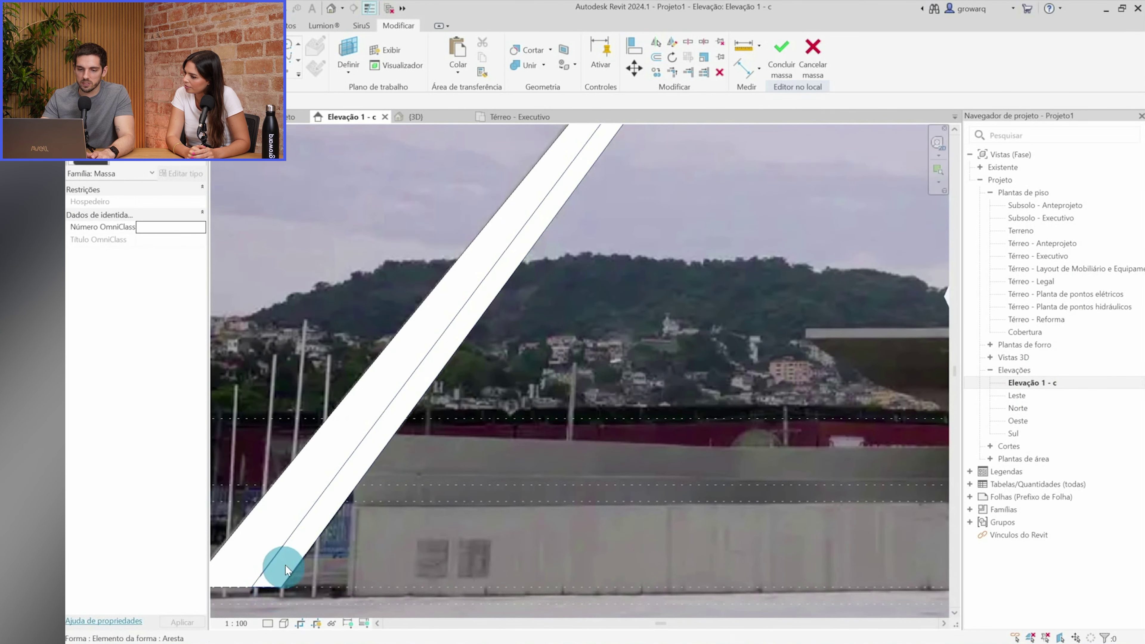
Reframe the elevation and set the visual style to Shaded
{"action": "scroll", "coordinate": [315, 537], "scroll_direction": "down", "scroll_amount": 3}
{"action": "scroll", "coordinate": [345, 492], "scroll_direction": "down", "scroll_amount": 2}
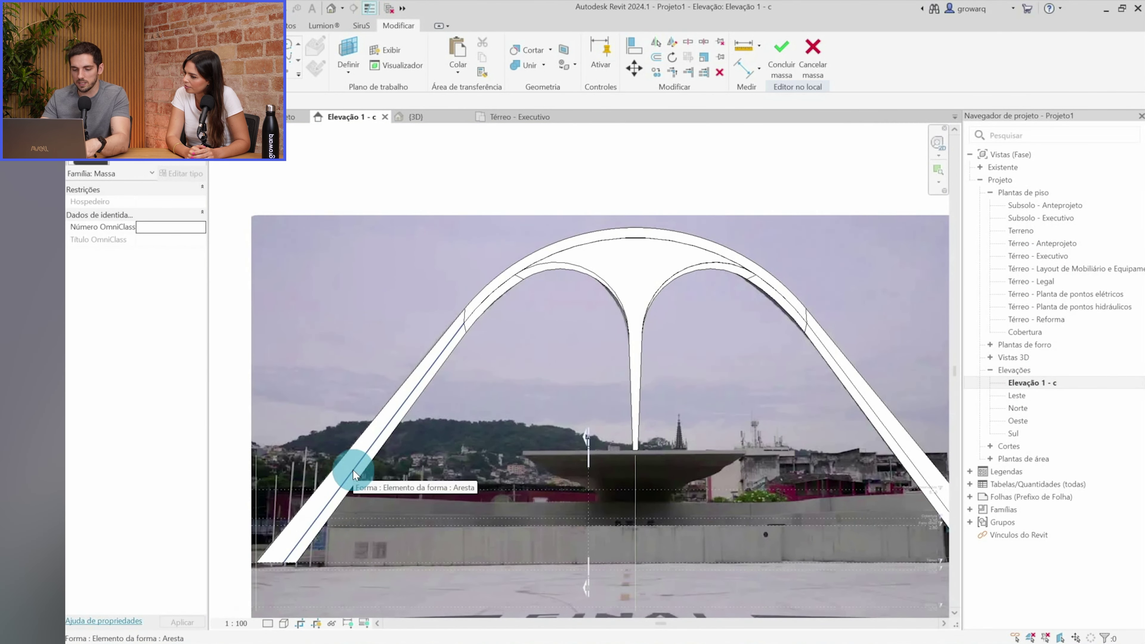
{"action": "mouse_move", "coordinate": [379, 488]}
{"action": "middle_mouse_down"}
{"action": "mouse_move", "coordinate": [459, 446]}
{"action": "mouse_move", "coordinate": [374, 573]}
{"action": "middle_mouse_up"}
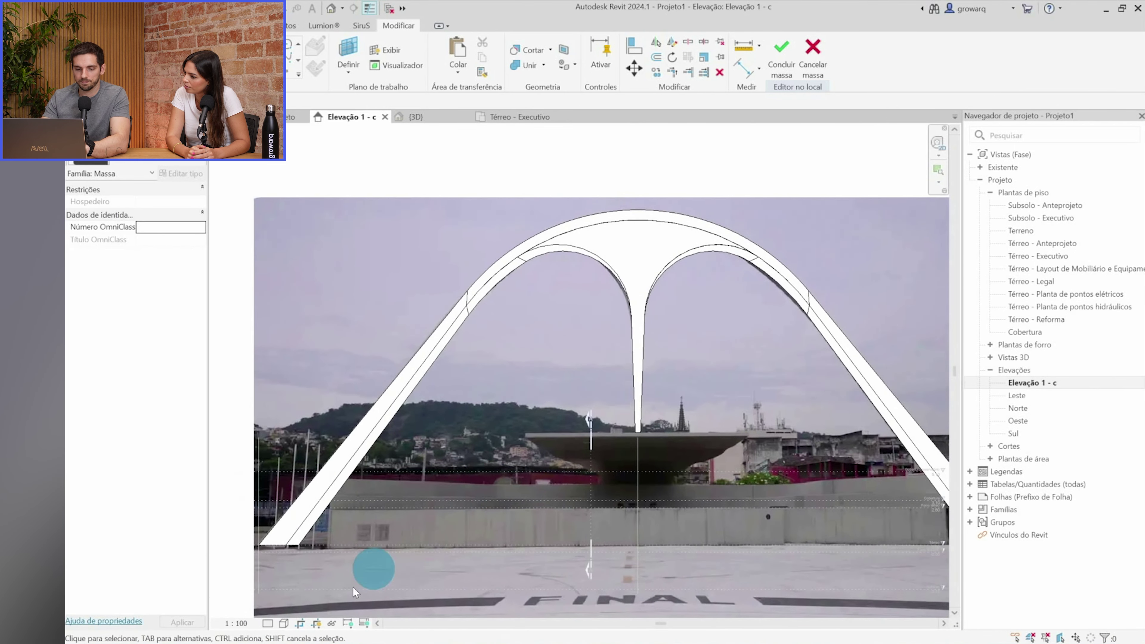
{"action": "left_click", "coordinate": [291, 620]}
{"action": "left_click", "coordinate": [302, 583]}
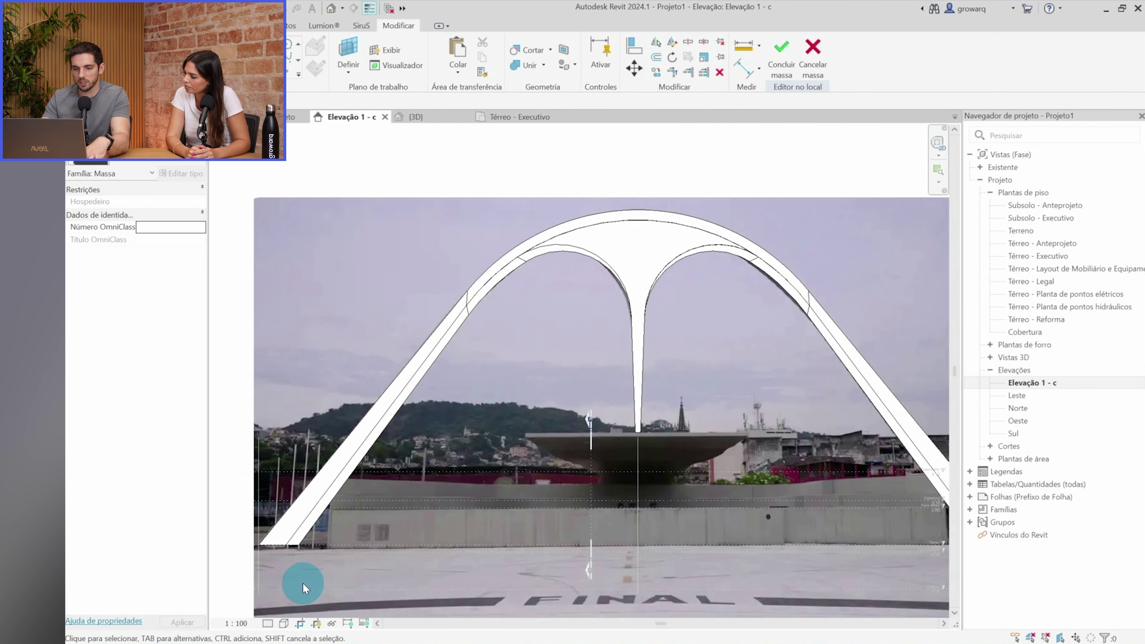
{"action": "scroll", "coordinate": [424, 374], "scroll_direction": "up", "scroll_amount": 3}
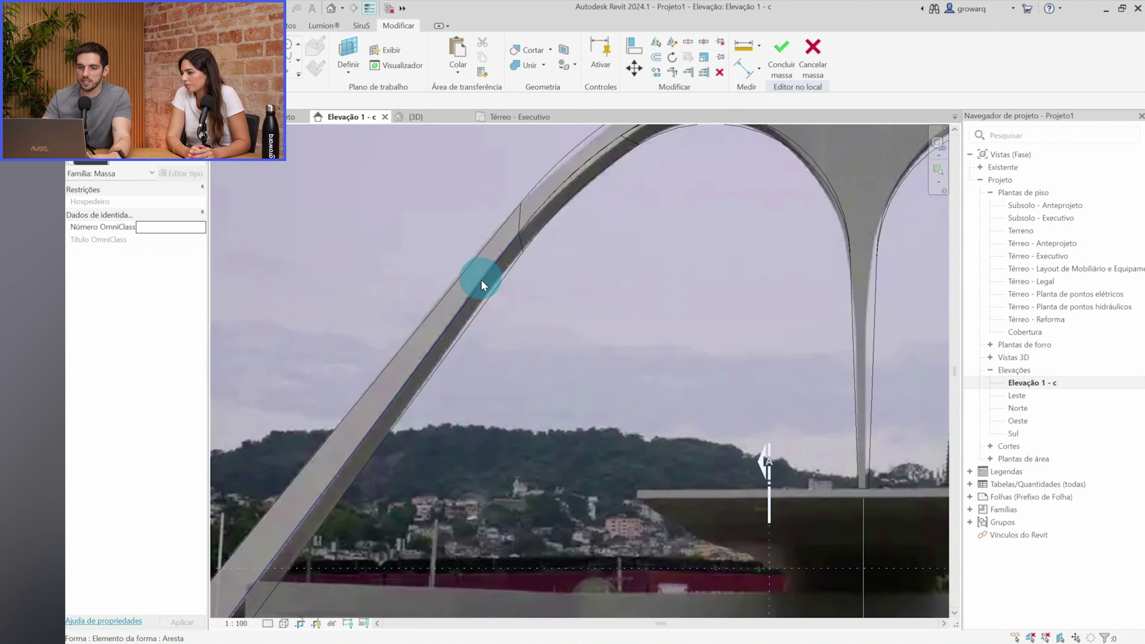
{"action": "scroll", "coordinate": [507, 263], "scroll_direction": "up", "scroll_amount": 2}
{"action": "scroll", "coordinate": [549, 222], "scroll_direction": "down", "scroll_amount": 2}
{"action": "scroll", "coordinate": [506, 232], "scroll_direction": "down", "scroll_amount": 2}
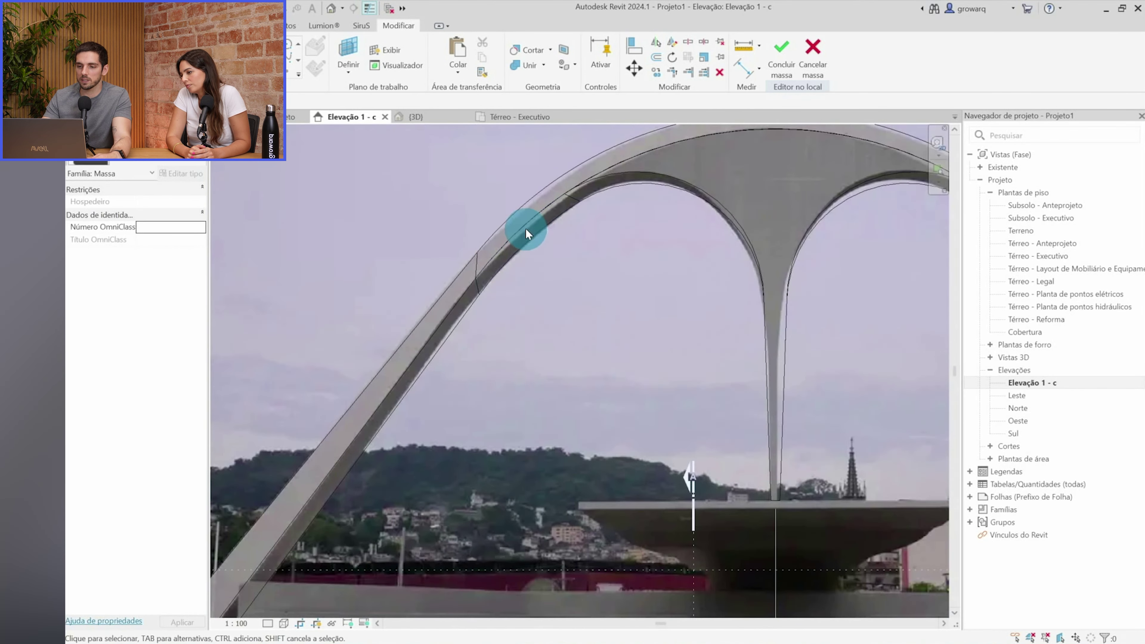
{"action": "scroll", "coordinate": [545, 256], "scroll_direction": "down", "scroll_amount": 1}
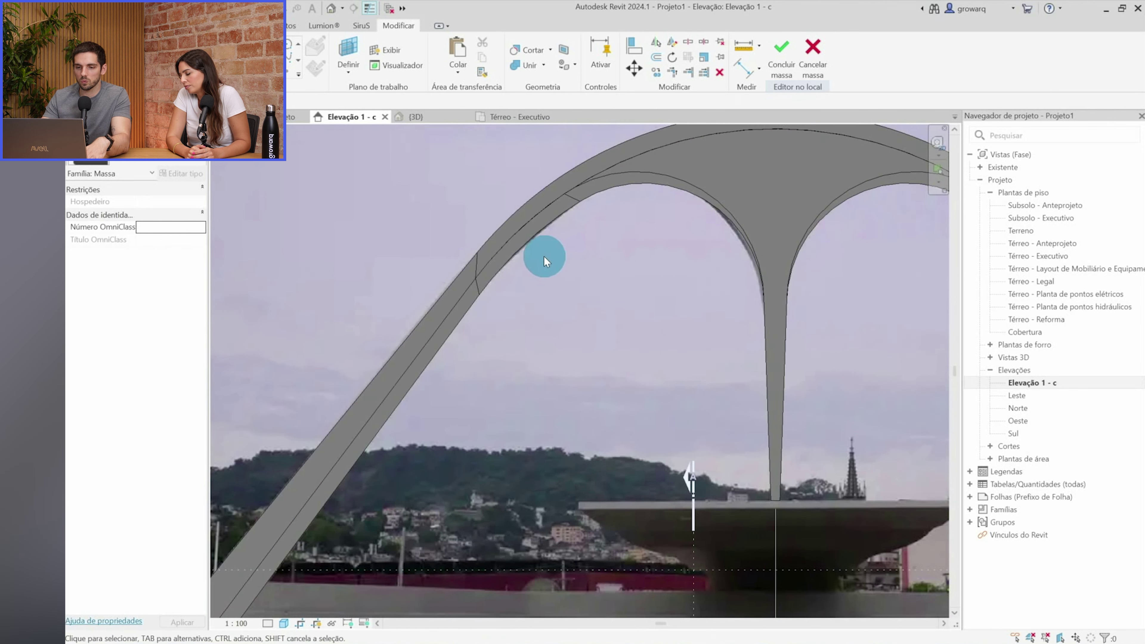
{"action": "scroll", "coordinate": [488, 357], "scroll_direction": "down", "scroll_amount": 2}
{"action": "scroll", "coordinate": [483, 356], "scroll_direction": "up", "scroll_amount": 1}
{"action": "scroll", "coordinate": [356, 432], "scroll_direction": "up", "scroll_amount": 1}
{"action": "scroll", "coordinate": [362, 425], "scroll_direction": "up", "scroll_amount": 1}
{"action": "scroll", "coordinate": [521, 310], "scroll_direction": "down", "scroll_amount": 1}
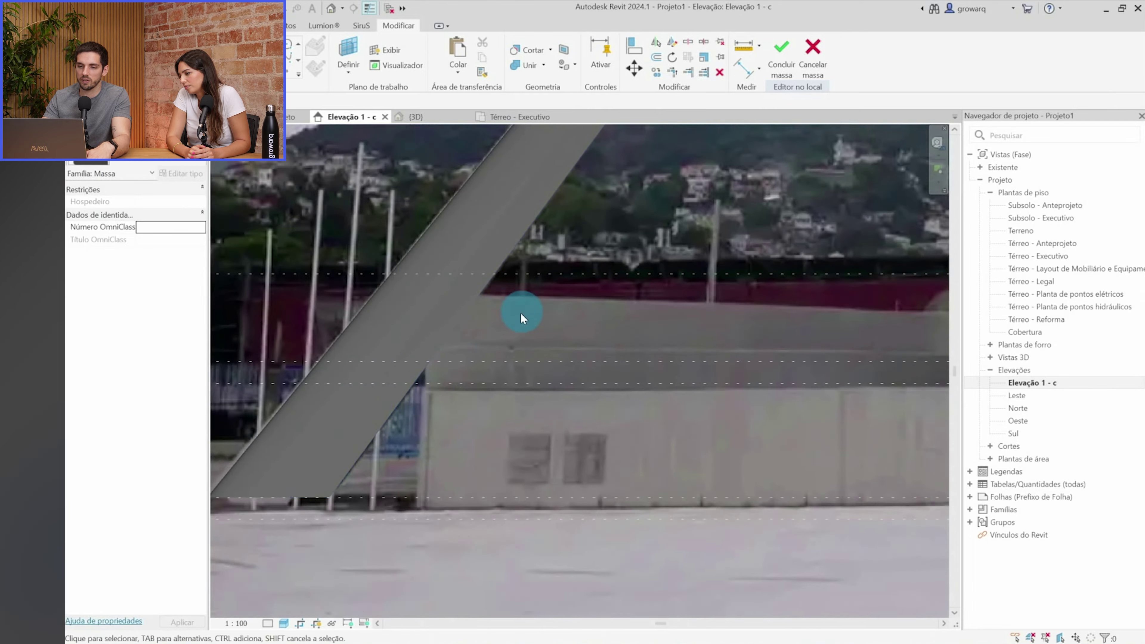
{"action": "scroll", "coordinate": [550, 343], "scroll_direction": "down", "scroll_amount": 1}
{"action": "scroll", "coordinate": [624, 152], "scroll_direction": "up", "scroll_amount": 1}
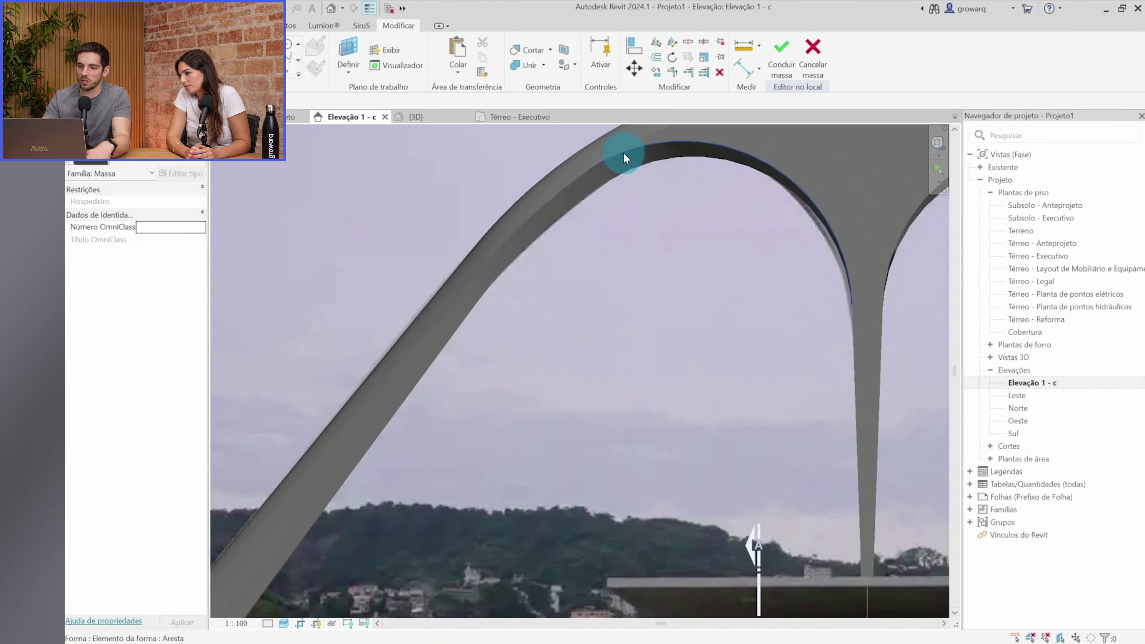
{"action": "scroll", "coordinate": [656, 155], "scroll_direction": "up", "scroll_amount": 1}
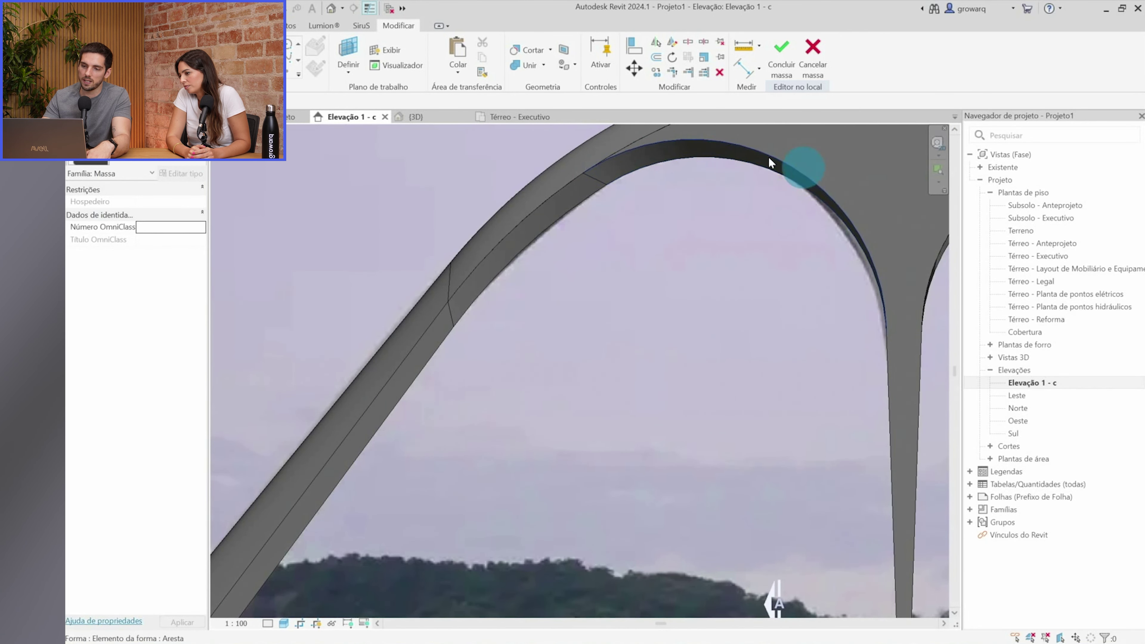
{"action": "scroll", "coordinate": [732, 292], "scroll_direction": "down", "scroll_amount": 1}
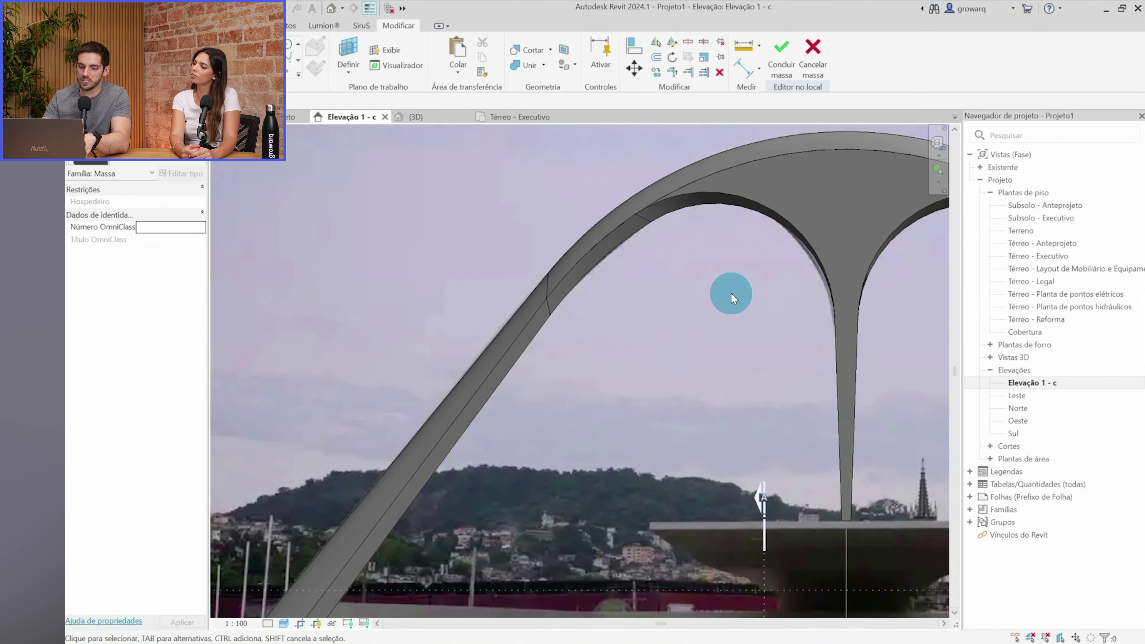
Toggle to Hidden Line with HL, then back to Shaded with SD
{"action": "key", "text": "h"}
{"action": "key", "text": "l"}
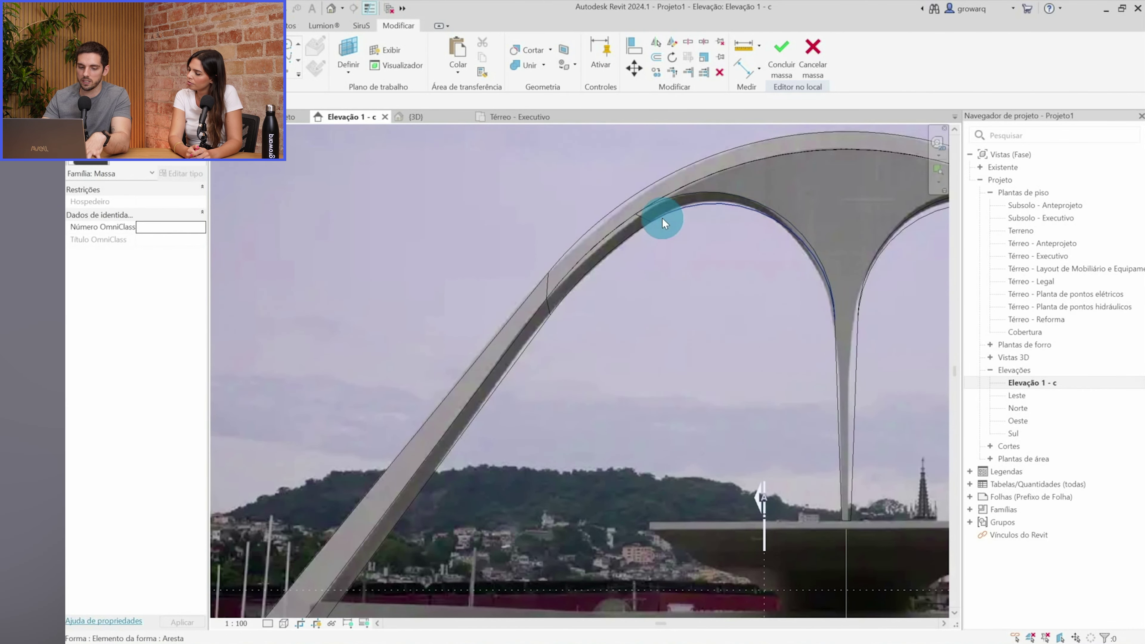
{"action": "key", "text": "s"}
{"action": "key", "text": "d"}
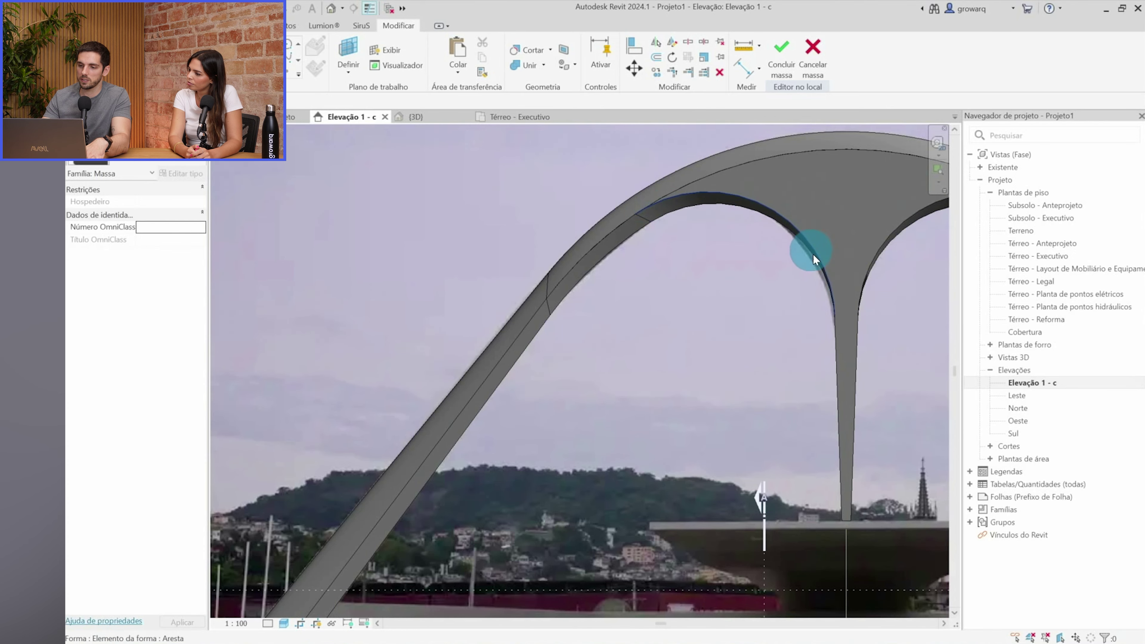
{"action": "scroll", "coordinate": [813, 258], "scroll_direction": "down", "scroll_amount": 2}
{"action": "scroll", "coordinate": [713, 307], "scroll_direction": "down", "scroll_amount": 1}
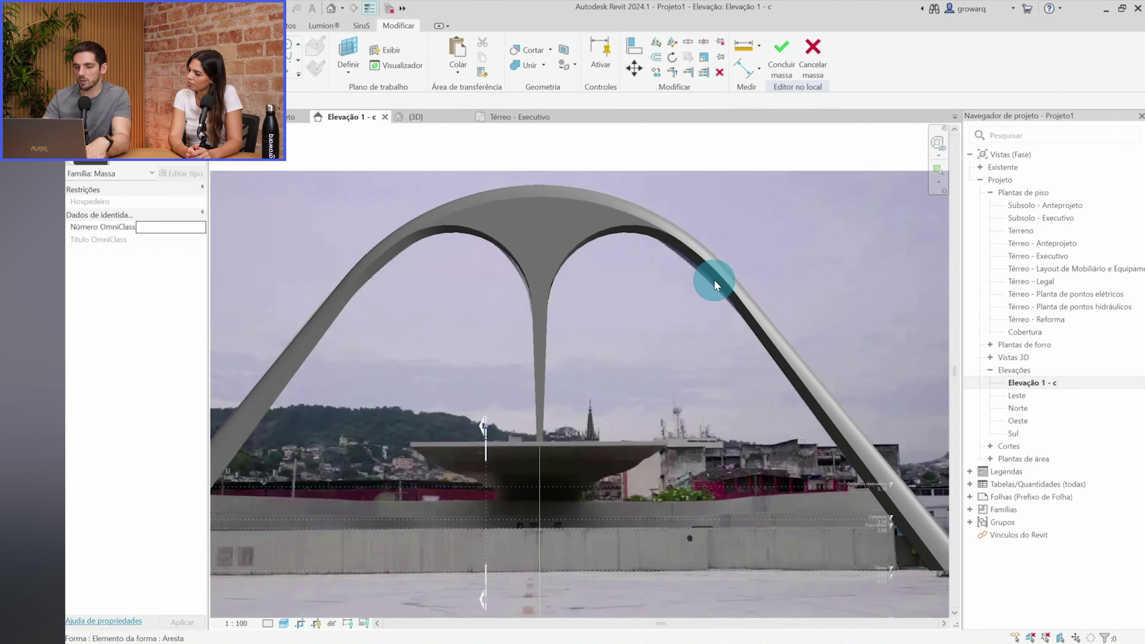
{"action": "scroll", "coordinate": [645, 343], "scroll_direction": "down", "scroll_amount": 1}
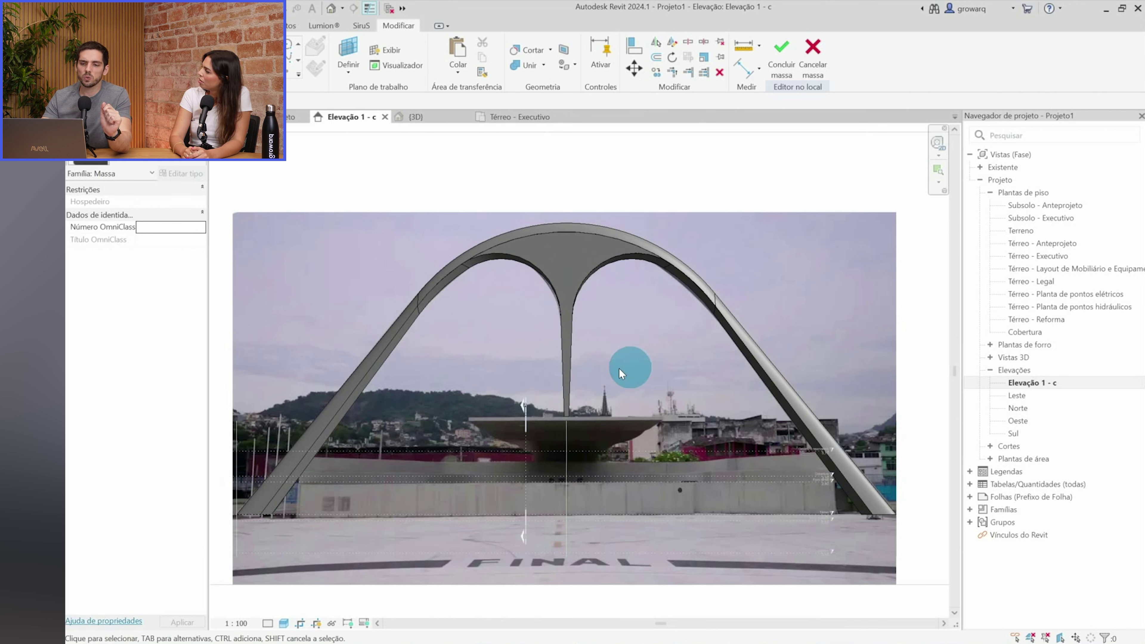
{"action": "scroll", "coordinate": [487, 442], "scroll_direction": "up", "scroll_amount": 3}
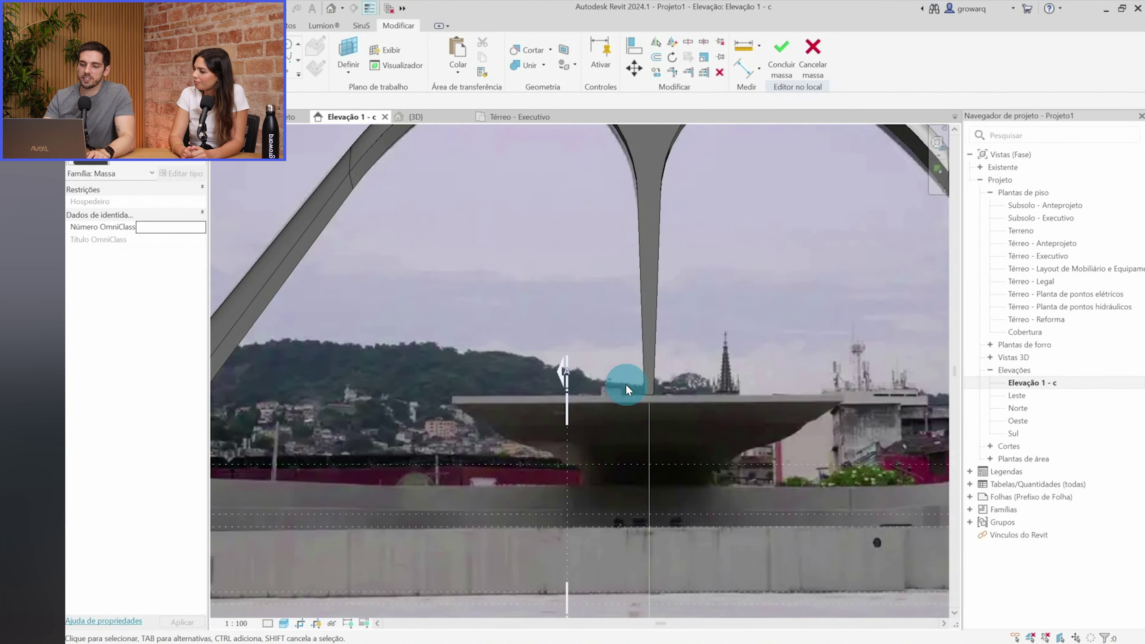
{"action": "scroll", "coordinate": [667, 415], "scroll_direction": "down", "scroll_amount": 2}
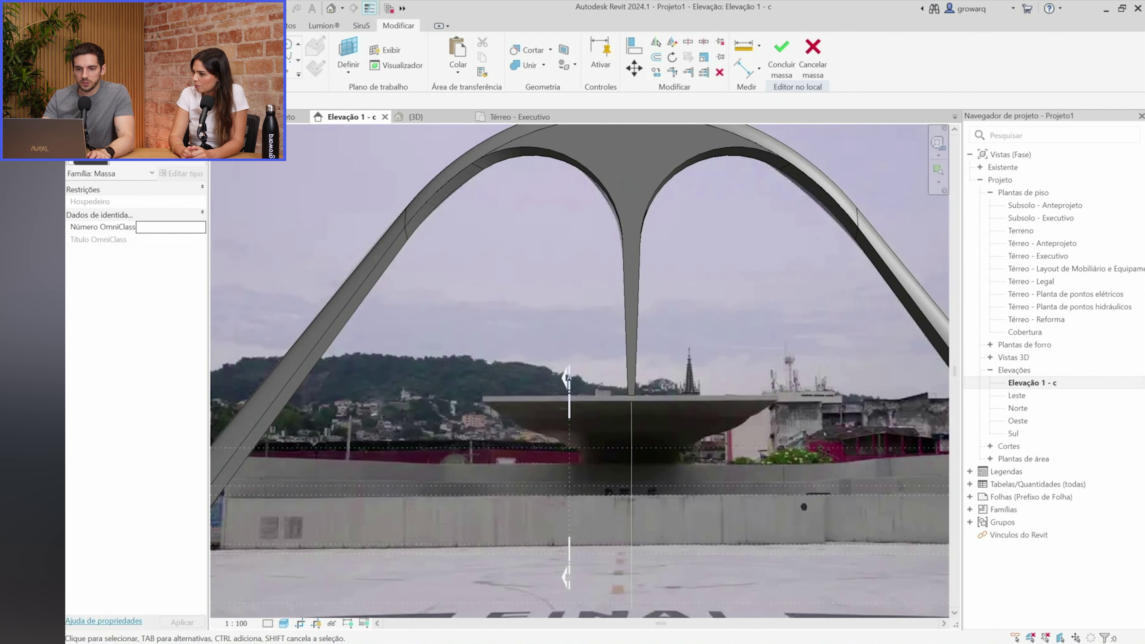
Draw a model-line rectangle along the platform top with a 0.3 short side
{"action": "key", "text": "l"}
{"action": "key", "text": "i"}
{"action": "scroll", "coordinate": [486, 402], "scroll_direction": "up", "scroll_amount": 3}
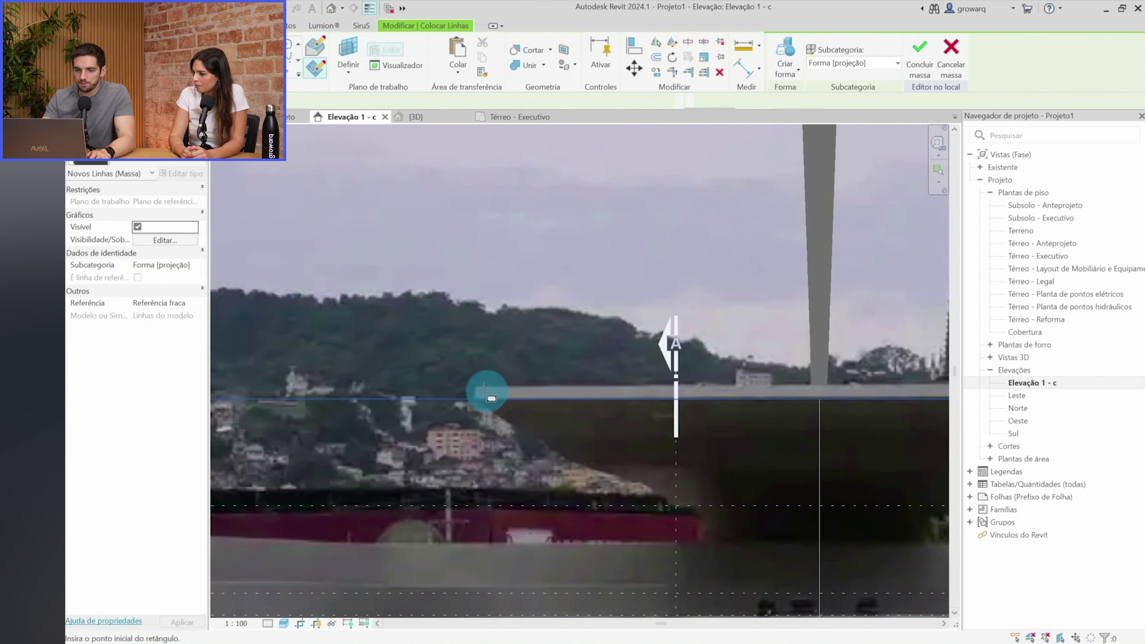
{"action": "scroll", "coordinate": [484, 389], "scroll_direction": "up", "scroll_amount": 3}
{"action": "scroll", "coordinate": [468, 382], "scroll_direction": "down", "scroll_amount": 4}
{"action": "scroll", "coordinate": [734, 373], "scroll_direction": "up", "scroll_amount": 2}
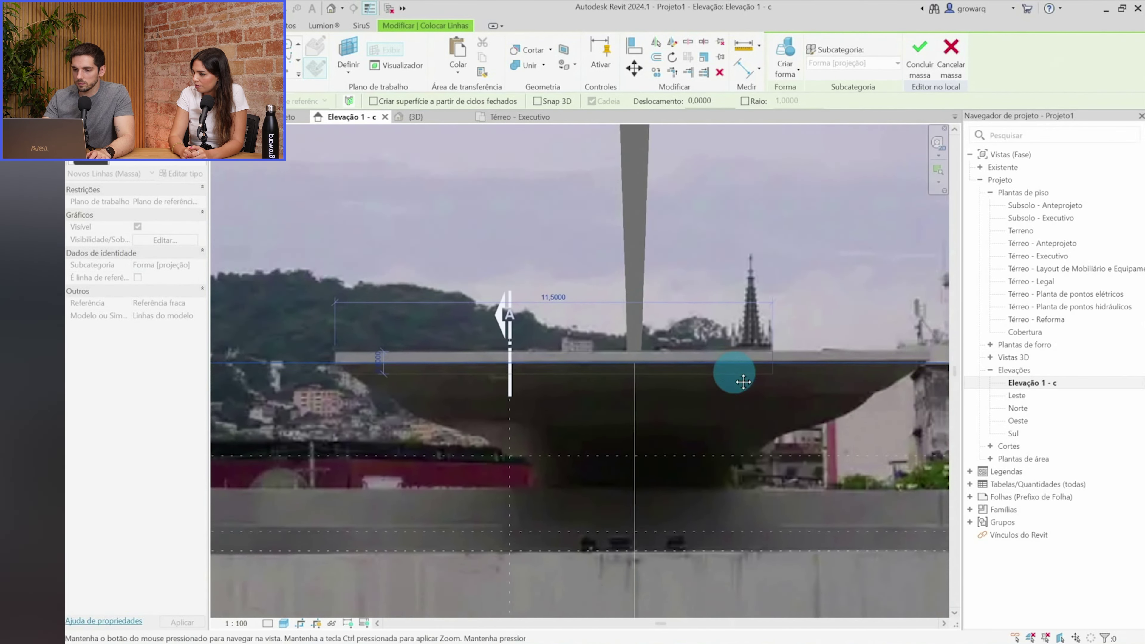
{"action": "scroll", "coordinate": [895, 366], "scroll_direction": "up", "scroll_amount": 2}
{"action": "scroll", "coordinate": [887, 345], "scroll_direction": "up", "scroll_amount": 3}
{"action": "left_click", "coordinate": [888, 344]}
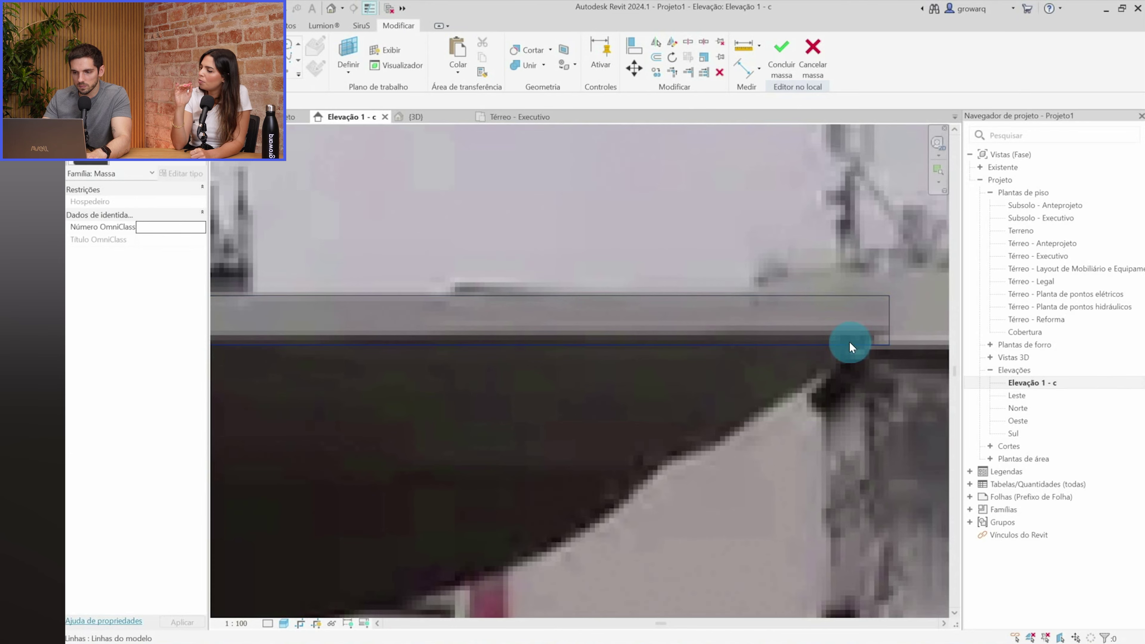
{"action": "key", "text": "Escape"}
{"action": "key", "text": "Escape"}
{"action": "scroll", "coordinate": [849, 342], "scroll_direction": "down", "scroll_amount": 5}
{"action": "scroll", "coordinate": [500, 343], "scroll_direction": "up", "scroll_amount": 5}
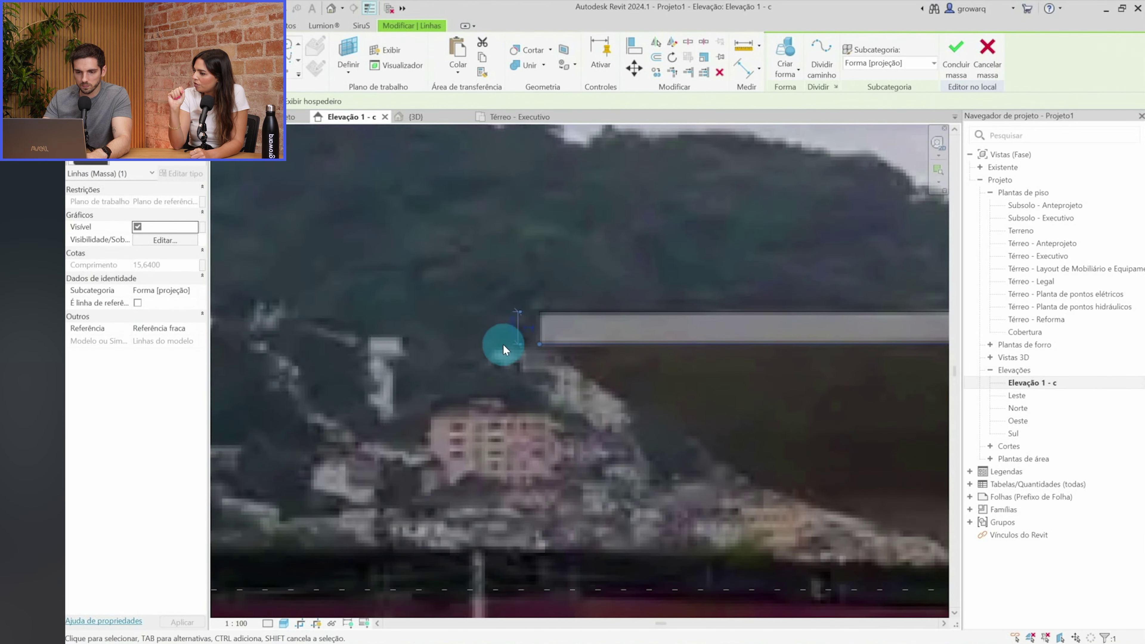
{"action": "left_click", "coordinate": [507, 331]}
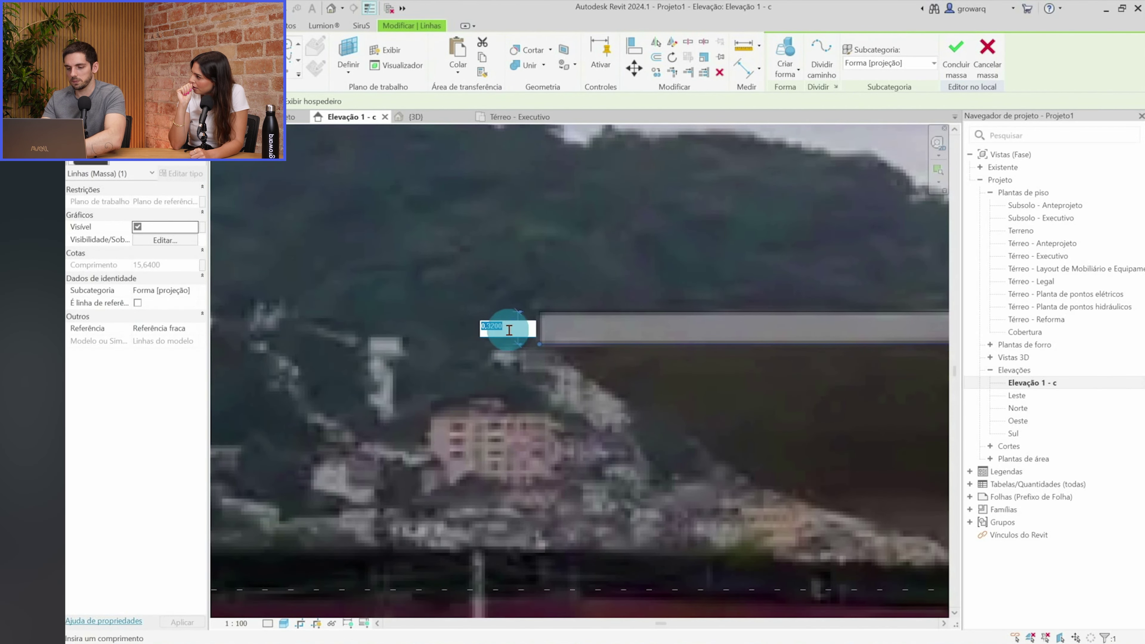
{"action": "type", "text": "3"}
{"action": "key", "text": "Return"}
Turn the four rectangle lines into a solid slab form and view it in 3D
{"action": "left_click", "coordinate": [583, 339]}
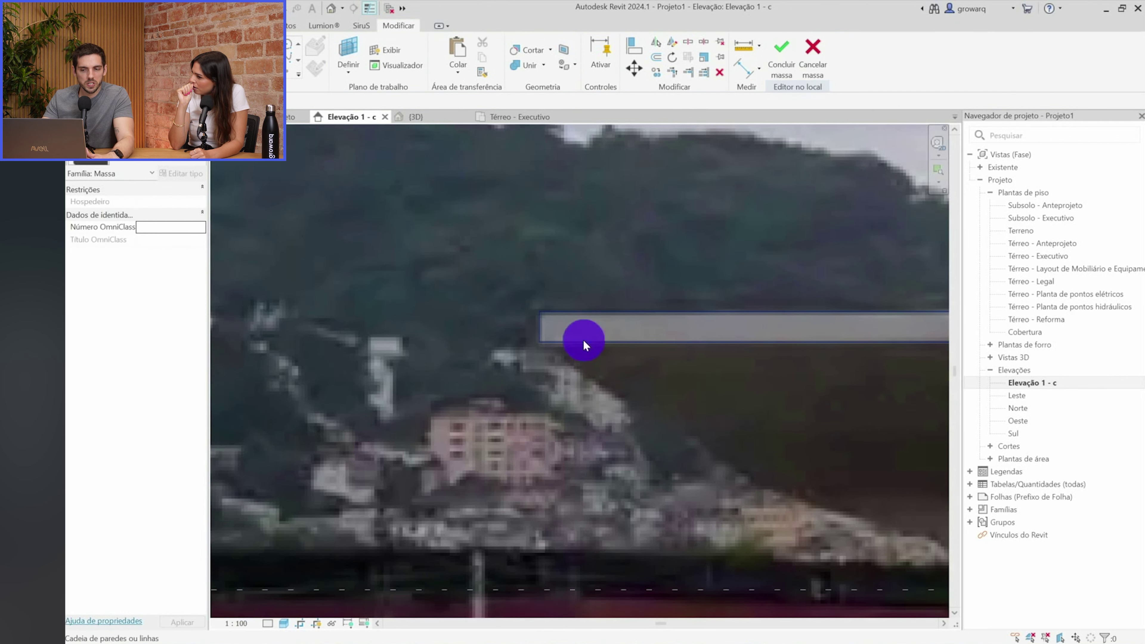
{"action": "scroll", "coordinate": [583, 339], "scroll_direction": "down", "scroll_amount": 3}
{"action": "scroll", "coordinate": [583, 339], "scroll_direction": "down", "scroll_amount": 4}
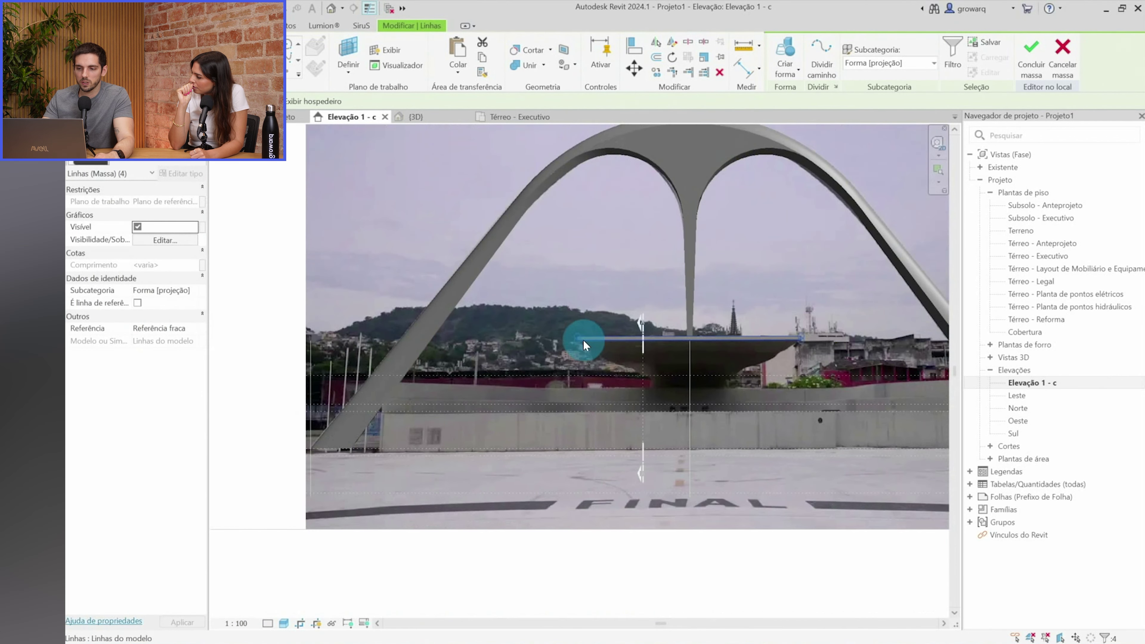
{"action": "left_click", "coordinate": [794, 49]}
{"action": "left_click", "coordinate": [331, 8]}
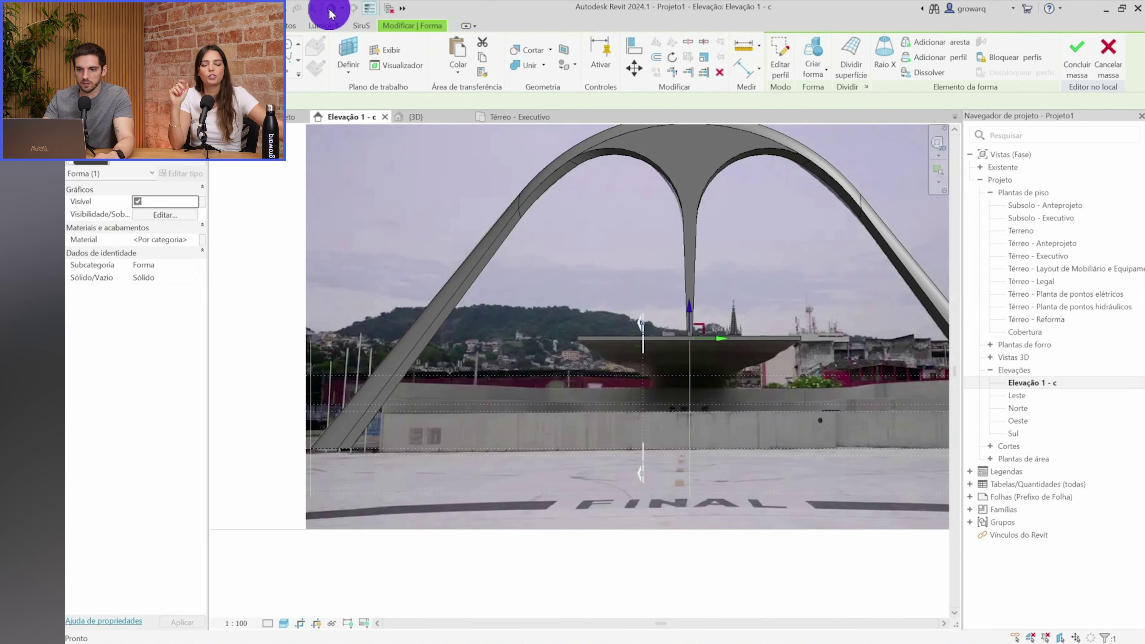
{"action": "middle_click_drag", "start_coordinate": [652, 376], "coordinate": [544, 557], "text": "shift"}
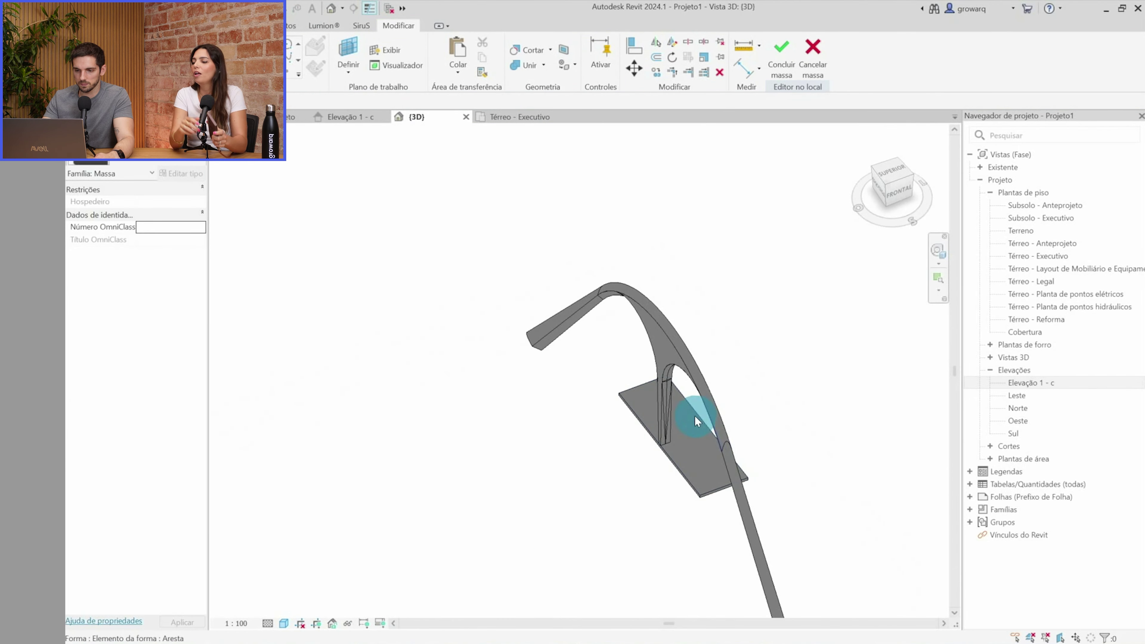
Check the slab in 3D, then finish the in-place mass in the Térreo - Anteprojeto plan
{"action": "mouse_move", "coordinate": [694, 412]}
{"action": "middle_mouse_down", "text": "shift"}
{"action": "mouse_move", "coordinate": [583, 402]}
{"action": "mouse_move", "coordinate": [618, 453]}
{"action": "middle_mouse_up", "text": "shift"}
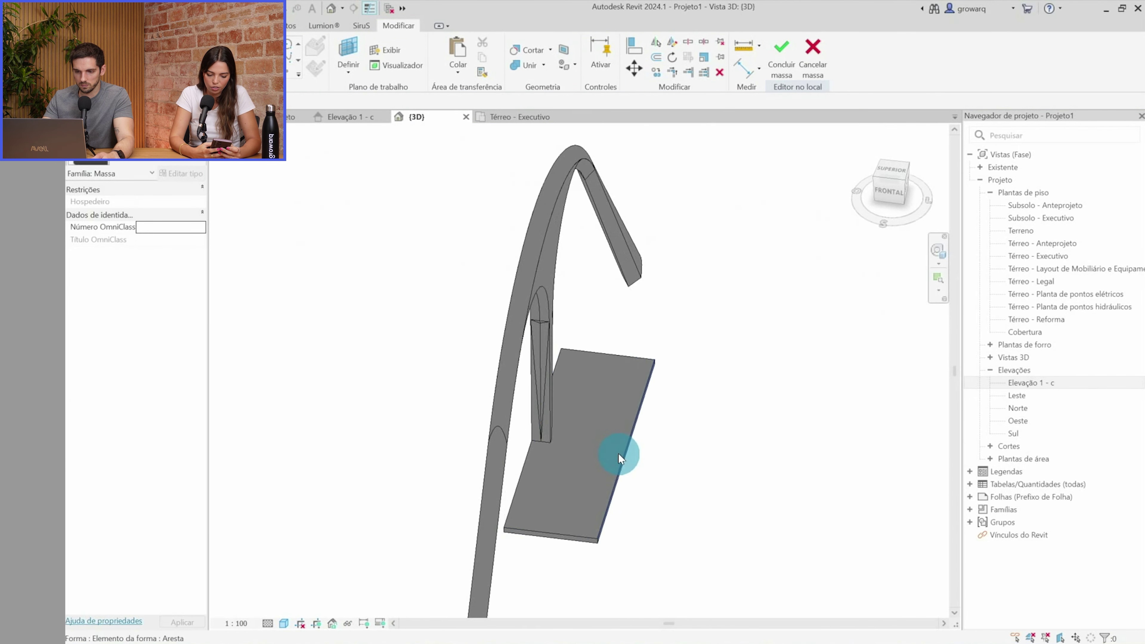
{"action": "left_click", "coordinate": [618, 453]}
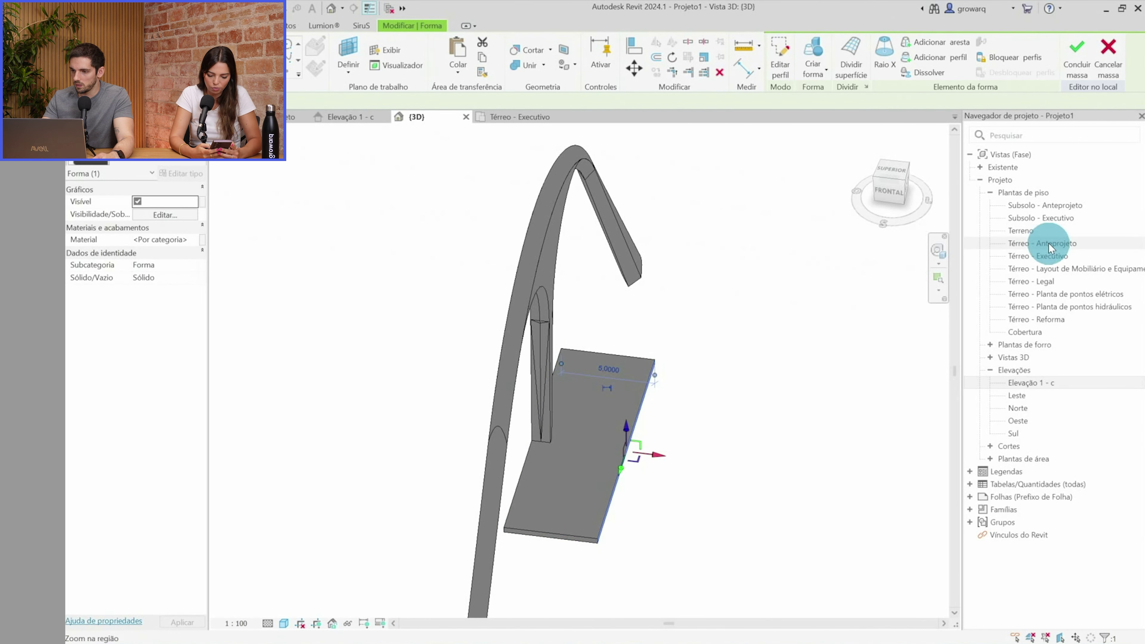
{"action": "left_click", "coordinate": [291, 117]}
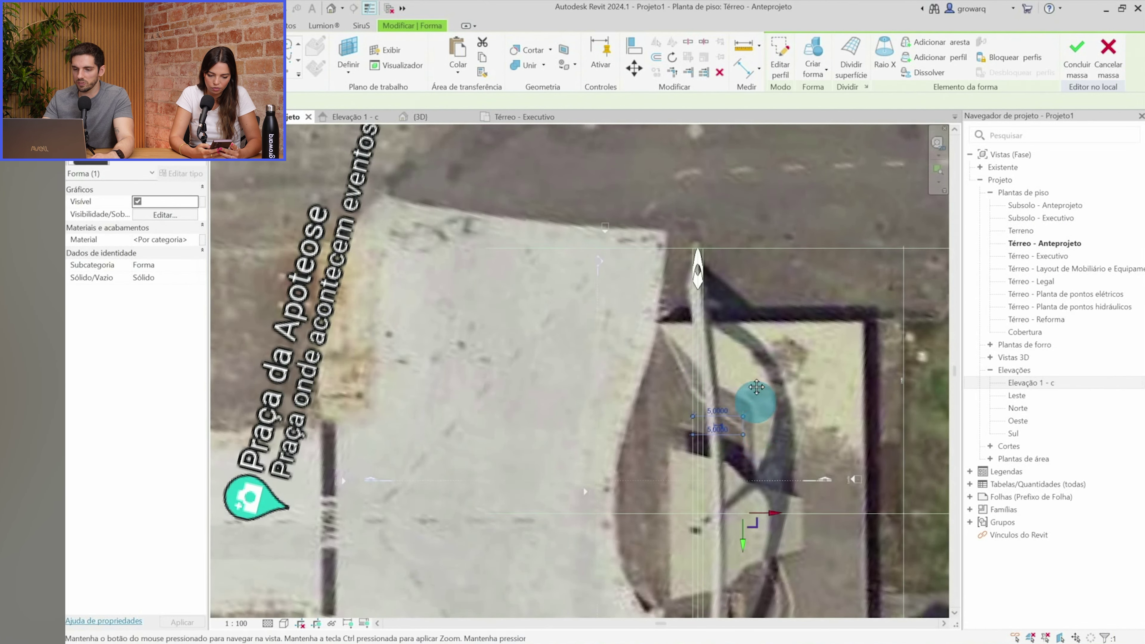
{"action": "middle_click_drag", "start_coordinate": [756, 386], "coordinate": [739, 310]}
{"action": "left_click", "coordinate": [212, 408]}
{"action": "left_click", "coordinate": [789, 66]}
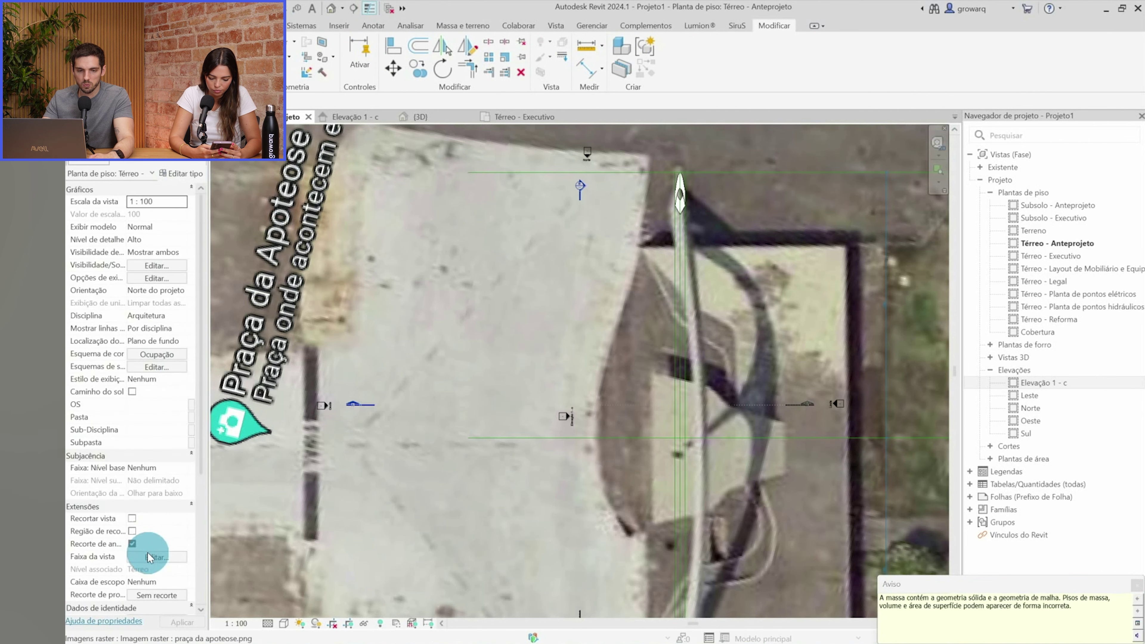
Set the plan's view range Top and Cut Plane offsets to 50, then edit the mass in place
{"action": "scroll", "coordinate": [150, 557], "scroll_direction": "down", "scroll_amount": 1}
{"action": "left_click", "coordinate": [150, 532]}
{"action": "left_click", "coordinate": [894, 297]}
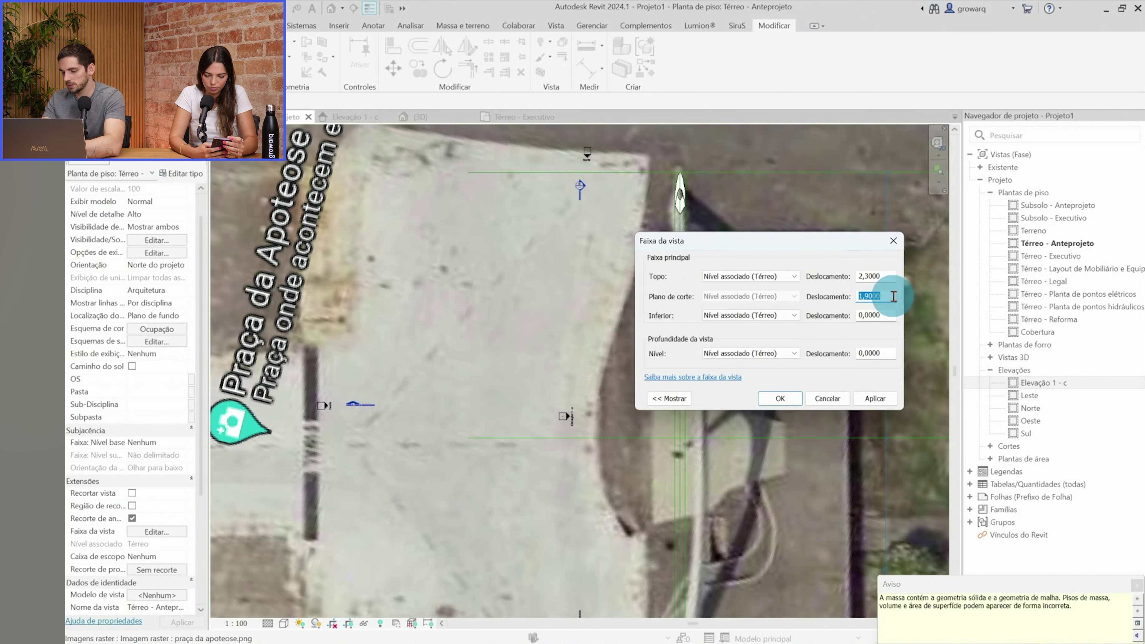
{"action": "key", "text": "BackSpace"}
{"action": "type", "text": "50"}
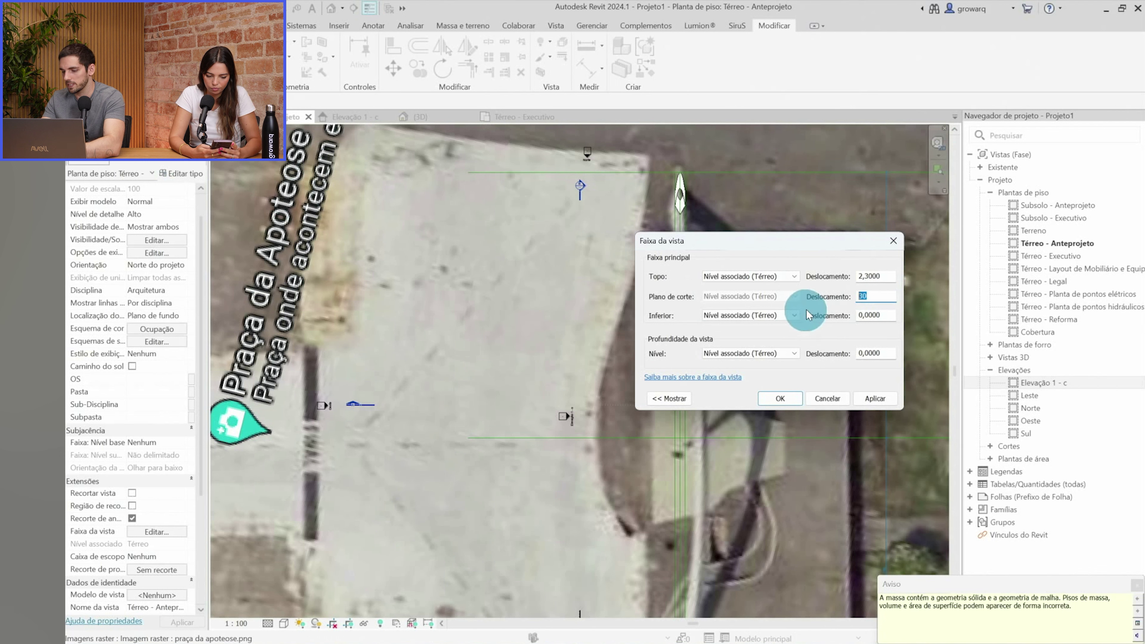
{"action": "type", "text": "50"}
{"action": "left_click", "coordinate": [780, 399]}
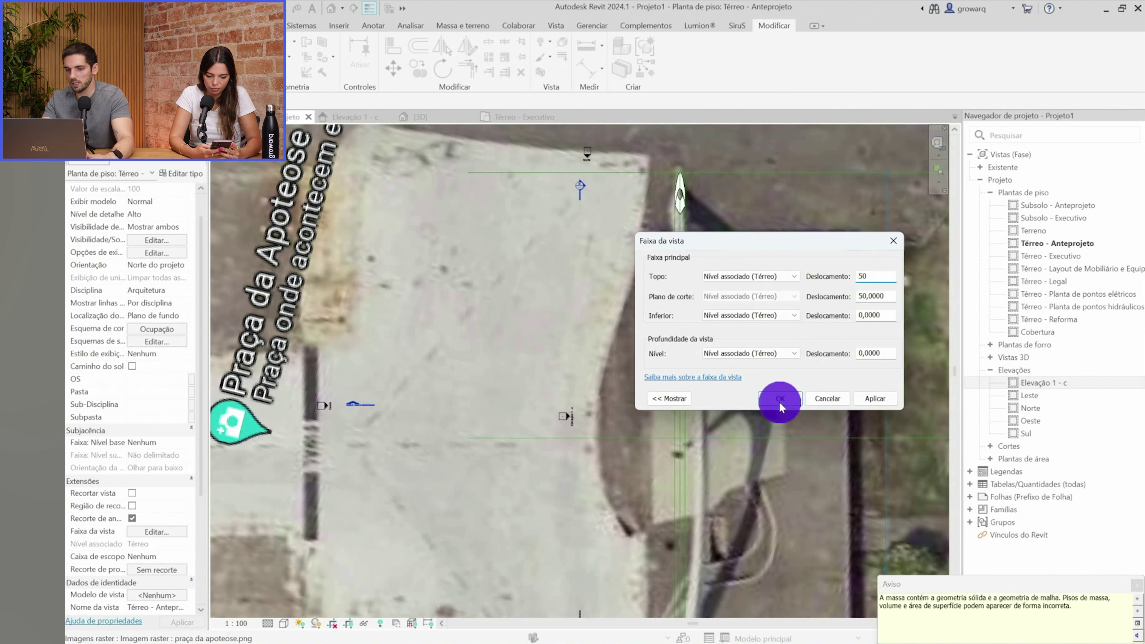
{"action": "left_click", "coordinate": [715, 366]}
{"action": "left_click", "coordinate": [677, 54]}
{"action": "scroll", "coordinate": [726, 418], "scroll_direction": "up", "scroll_amount": 3}
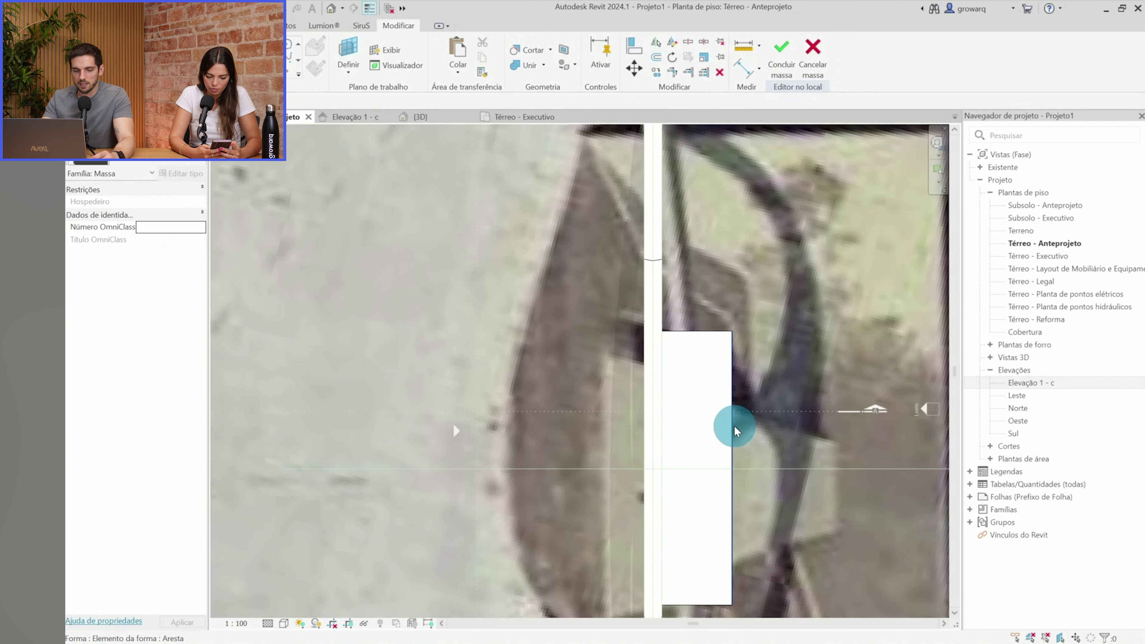
Stretch the base slab's edge outward in the Térreo - Anteprojeto plan and inspect it in 3D
{"action": "left_click", "coordinate": [735, 427]}
{"action": "left_click_drag", "start_coordinate": [736, 416], "coordinate": [822, 419]}
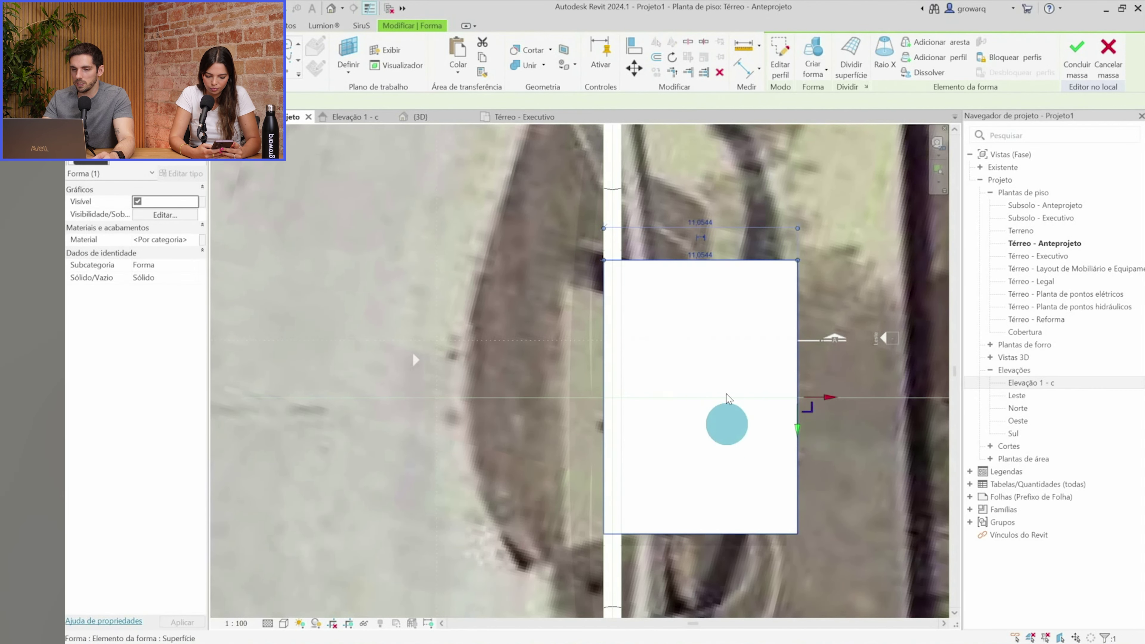
{"action": "middle_click_drag", "start_coordinate": [728, 475], "coordinate": [841, 351]}
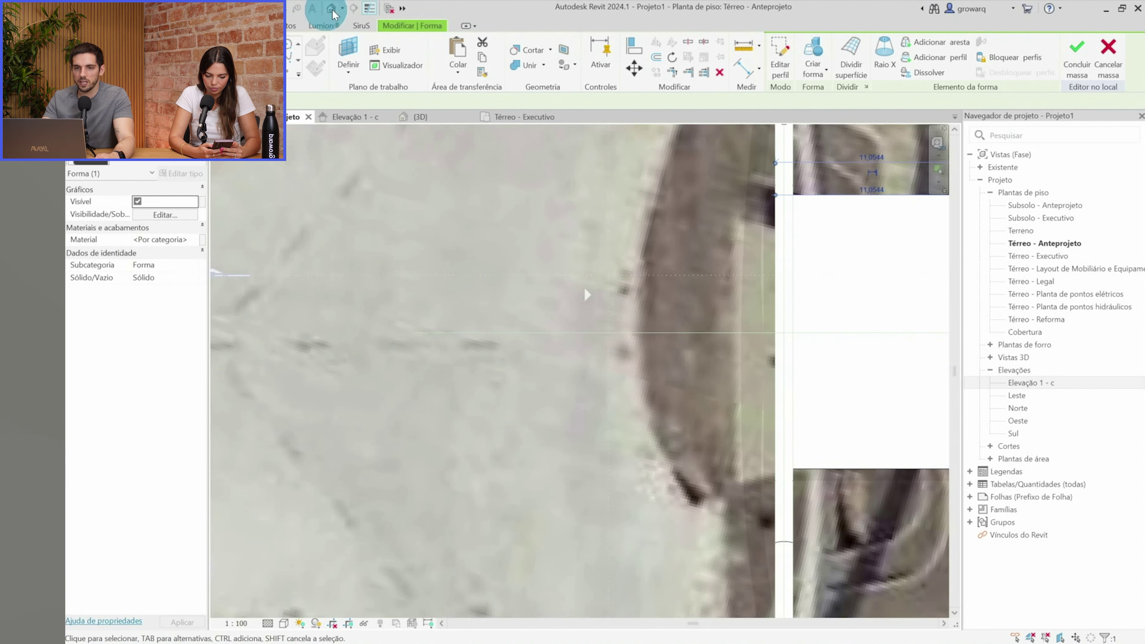
{"action": "left_click", "coordinate": [417, 116]}
{"action": "middle_click_drag", "start_coordinate": [542, 494], "coordinate": [729, 459], "text": "shift"}
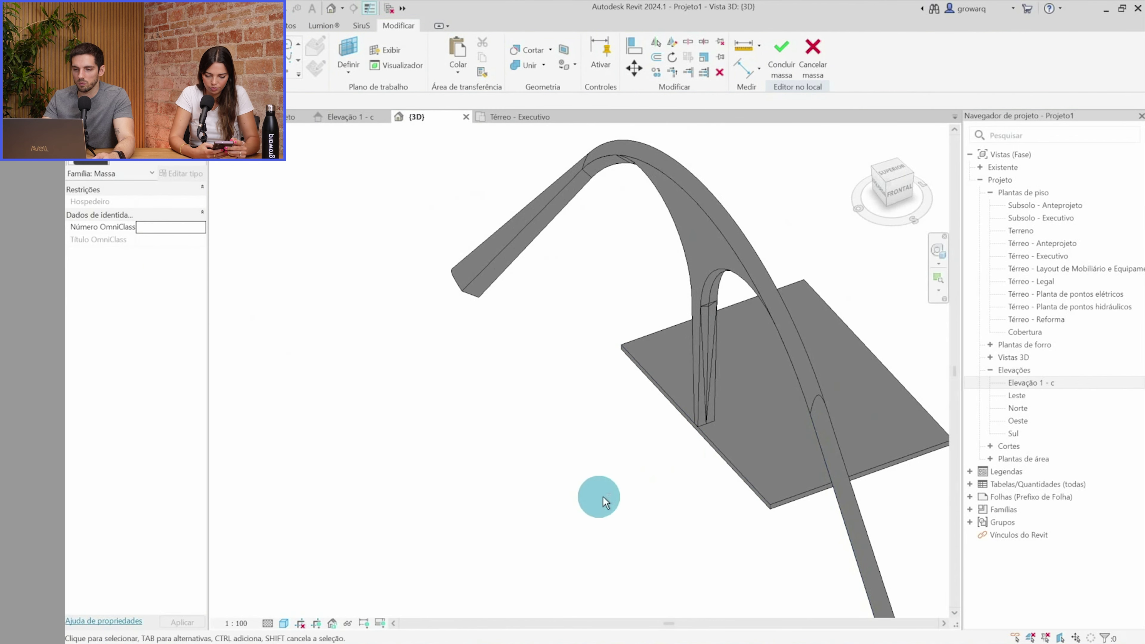
{"action": "left_click", "coordinate": [729, 459]}
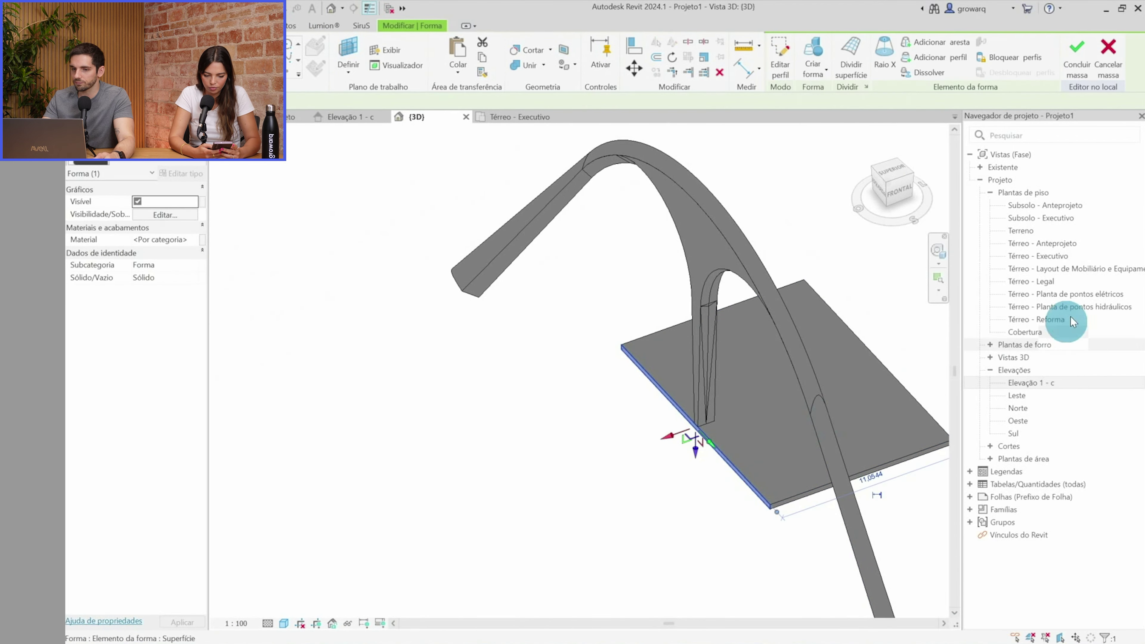
Shift the selected slab edge again in plan and review the widened slab in 3D
{"action": "left_click", "coordinate": [293, 116]}
{"action": "left_click_drag", "start_coordinate": [741, 332], "coordinate": [703, 332]}
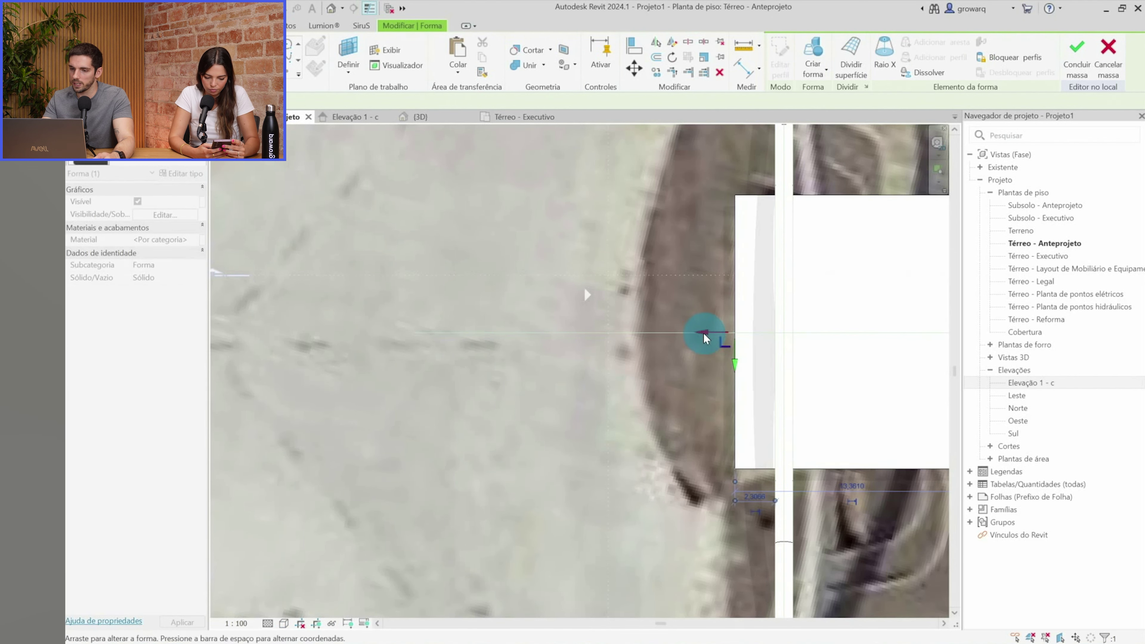
{"action": "key", "text": "Escape"}
{"action": "scroll", "coordinate": [634, 368], "scroll_direction": "down", "scroll_amount": 3}
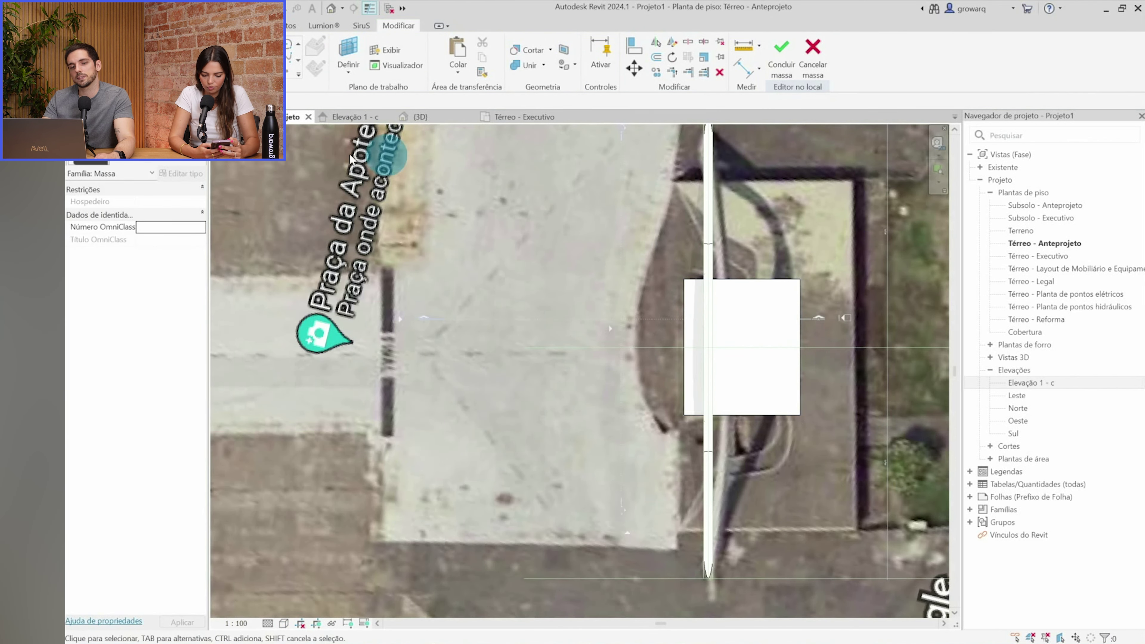
{"action": "left_click", "coordinate": [331, 8]}
{"action": "middle_click_drag", "start_coordinate": [652, 485], "coordinate": [532, 397], "text": "shift"}
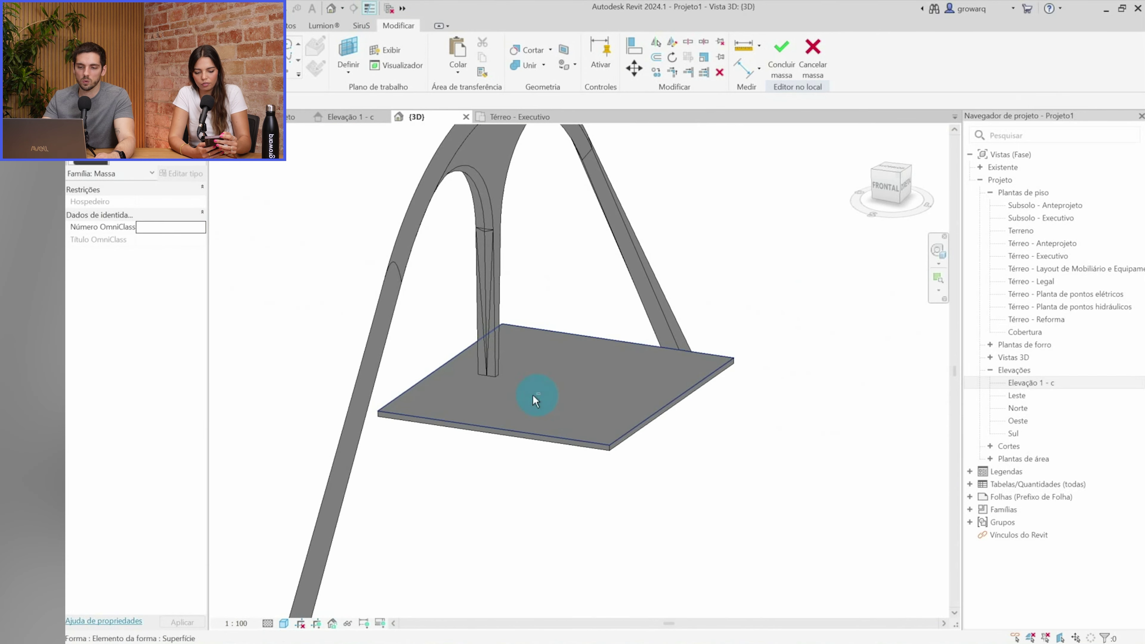
{"action": "left_click", "coordinate": [575, 408]}
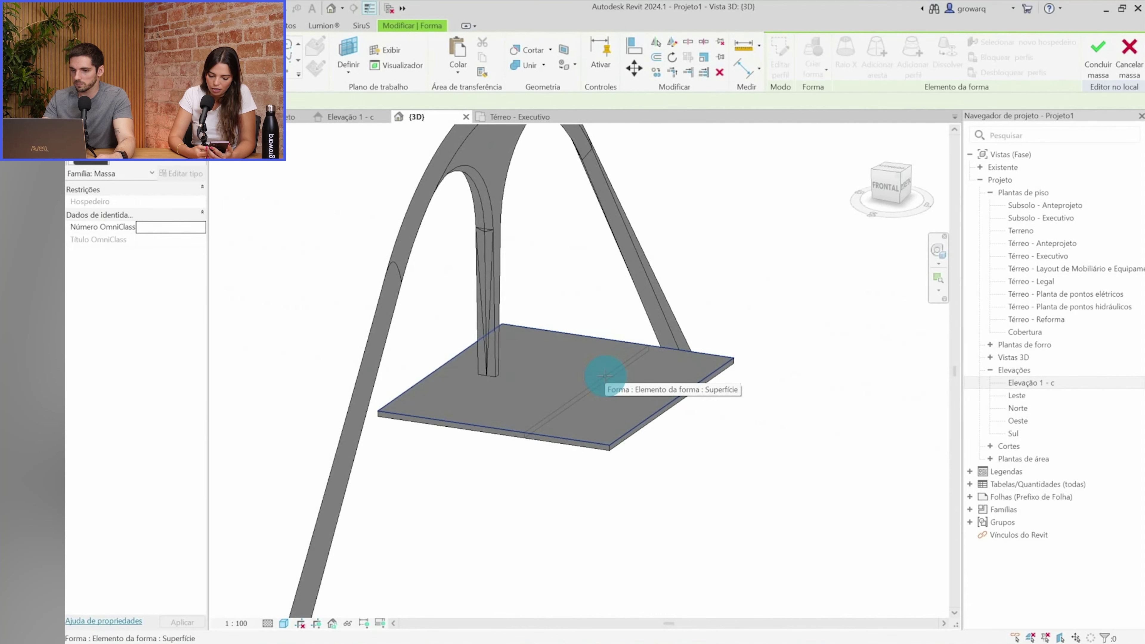
{"action": "key", "text": "Escape"}
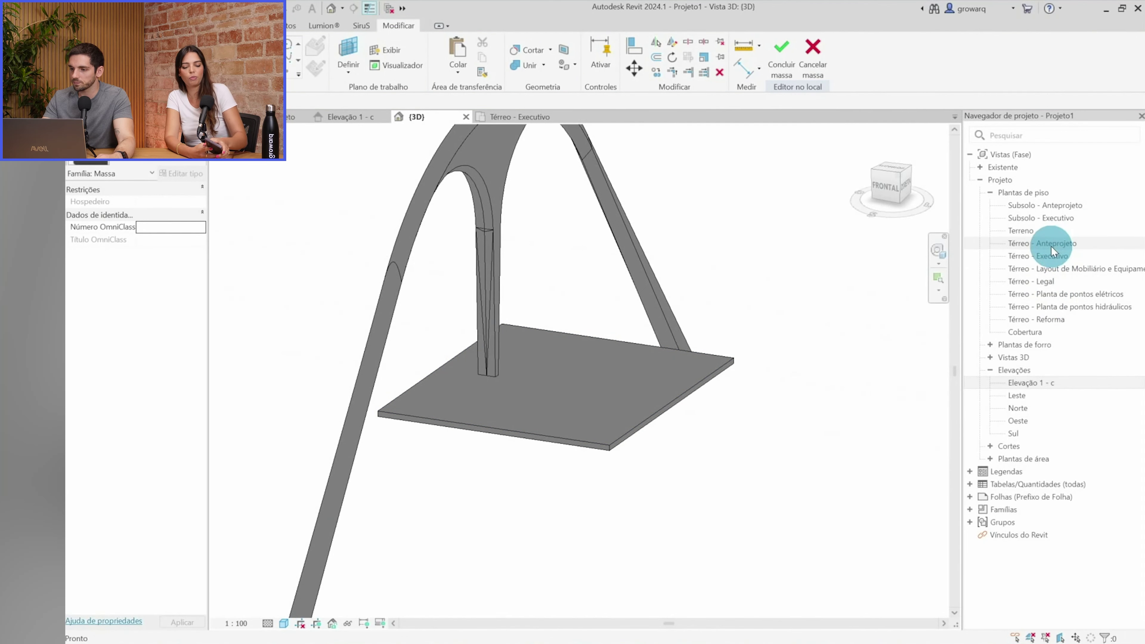
Add a cross-section profile across the base slab in Térreo - Anteprojeto and check it in 3D
{"action": "double_click", "coordinate": [1053, 246]}
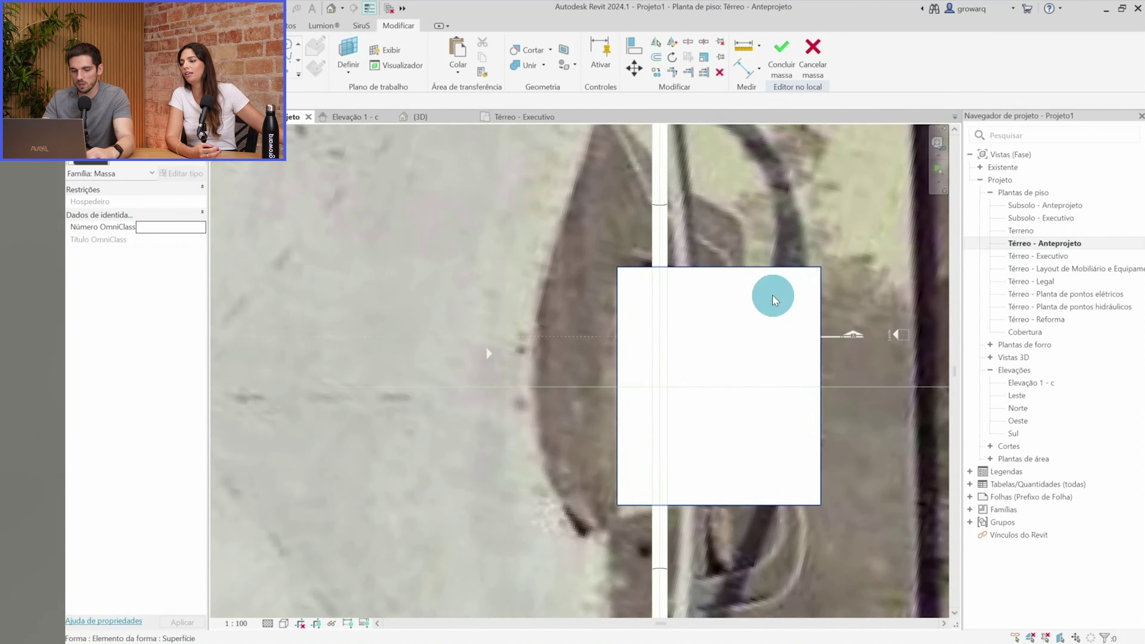
{"action": "scroll", "coordinate": [769, 311], "scroll_direction": "up", "scroll_amount": 1}
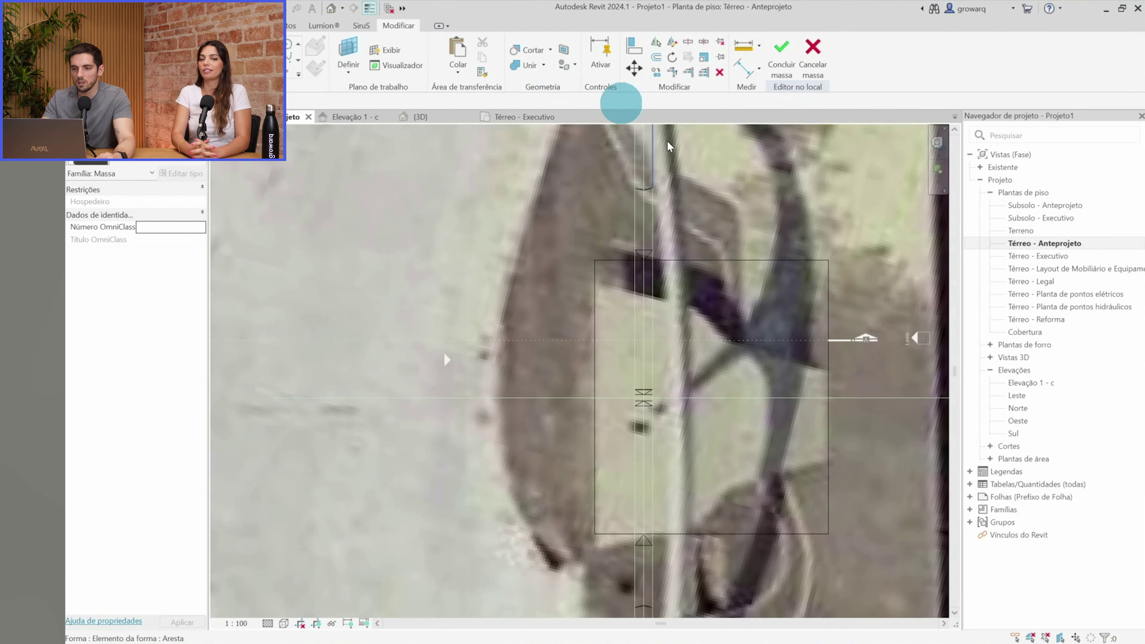
{"action": "left_click", "coordinate": [748, 265]}
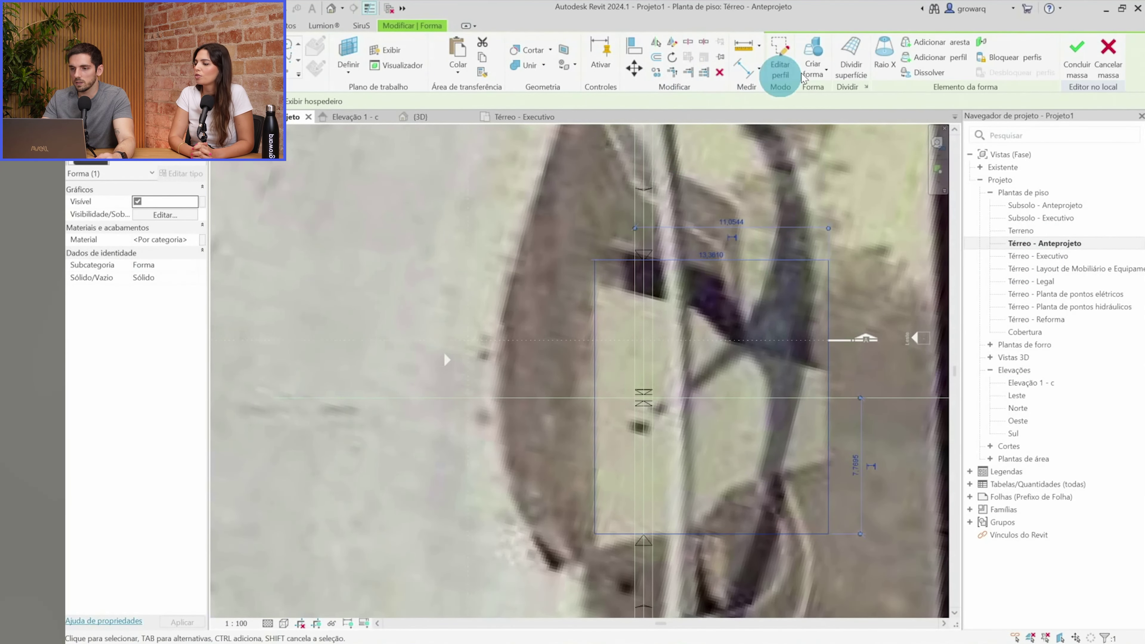
{"action": "left_click", "coordinate": [953, 64]}
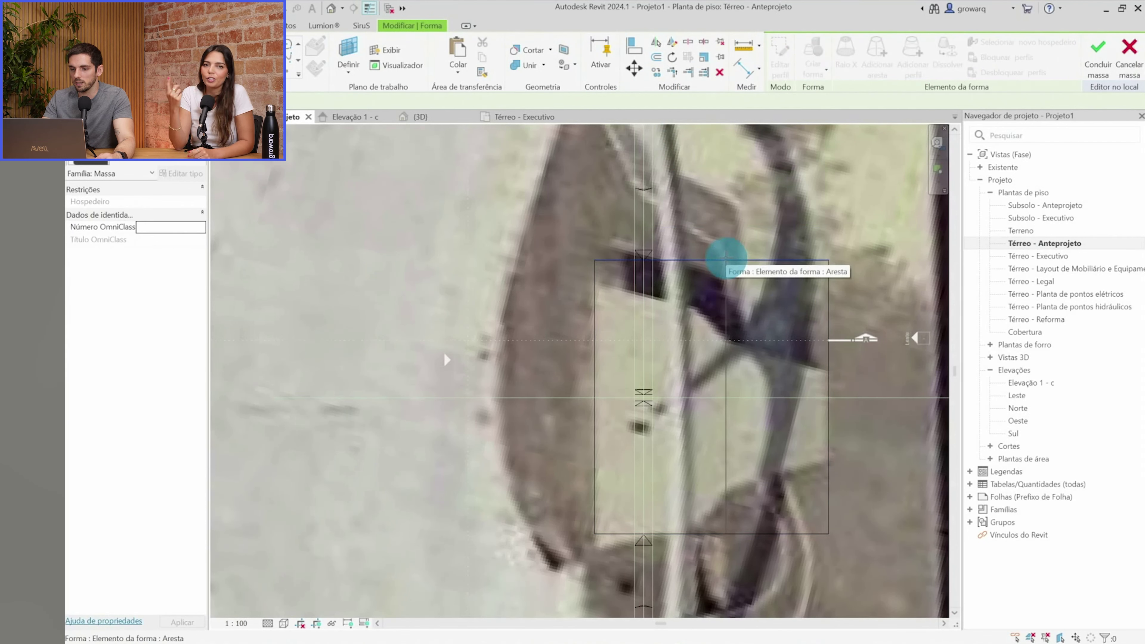
{"action": "left_click", "coordinate": [726, 256]}
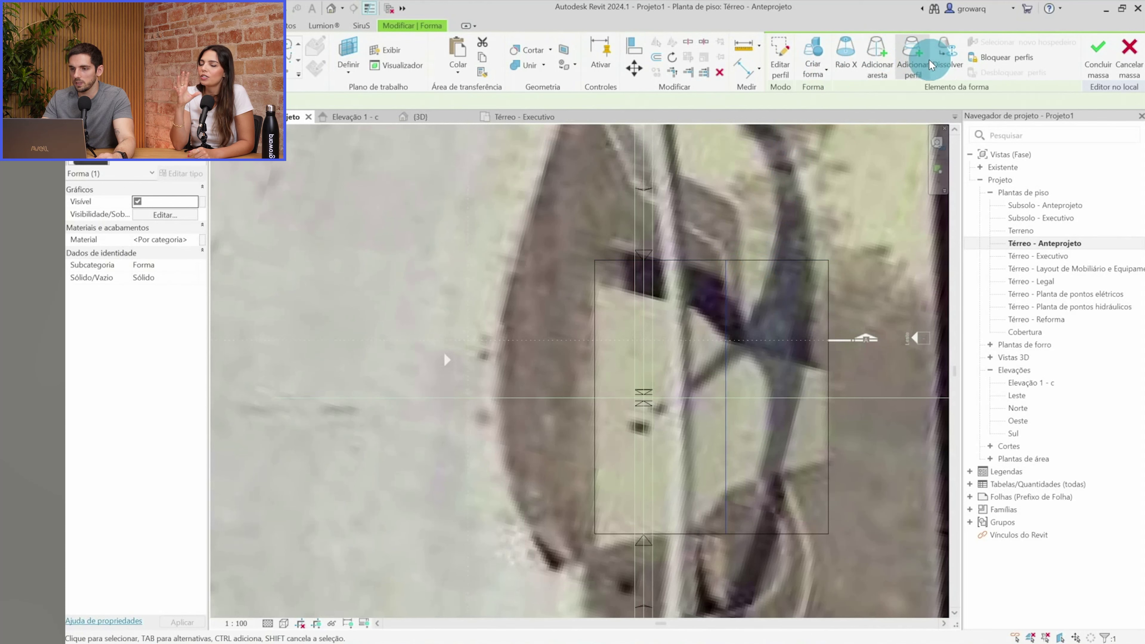
{"action": "left_click", "coordinate": [913, 63]}
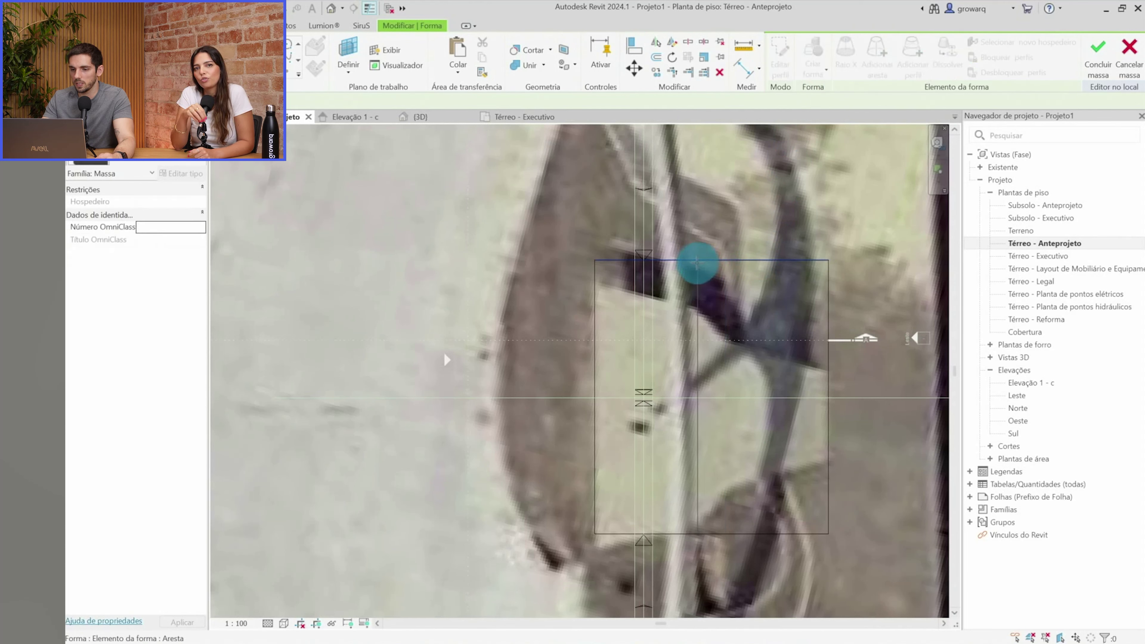
{"action": "left_click", "coordinate": [696, 262]}
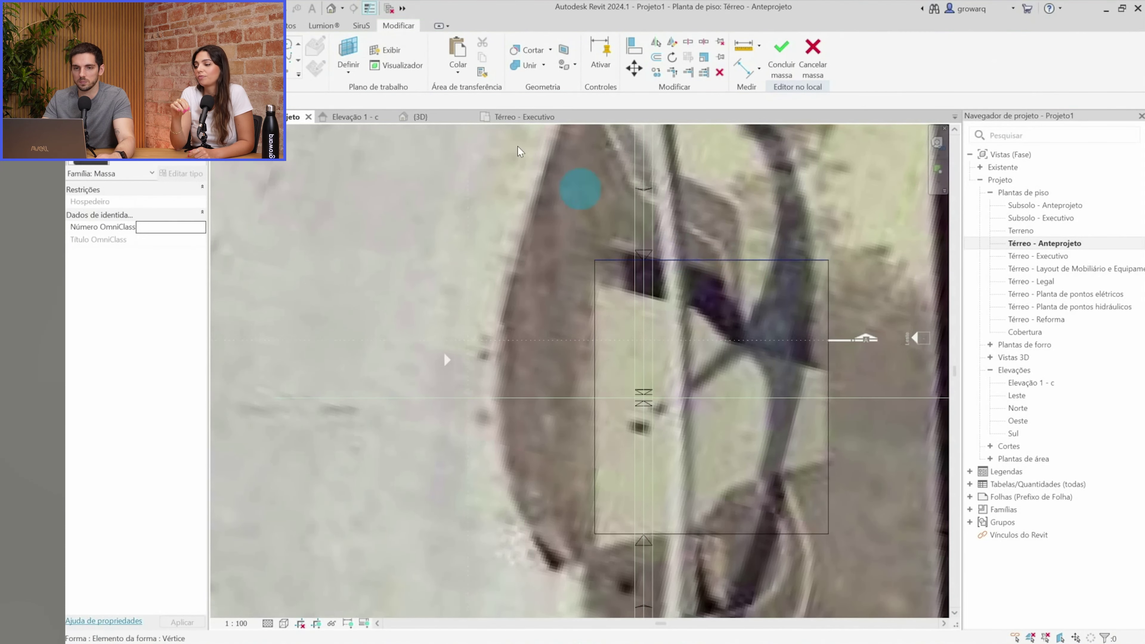
{"action": "left_click", "coordinate": [336, 13]}
{"action": "left_click", "coordinate": [591, 397]}
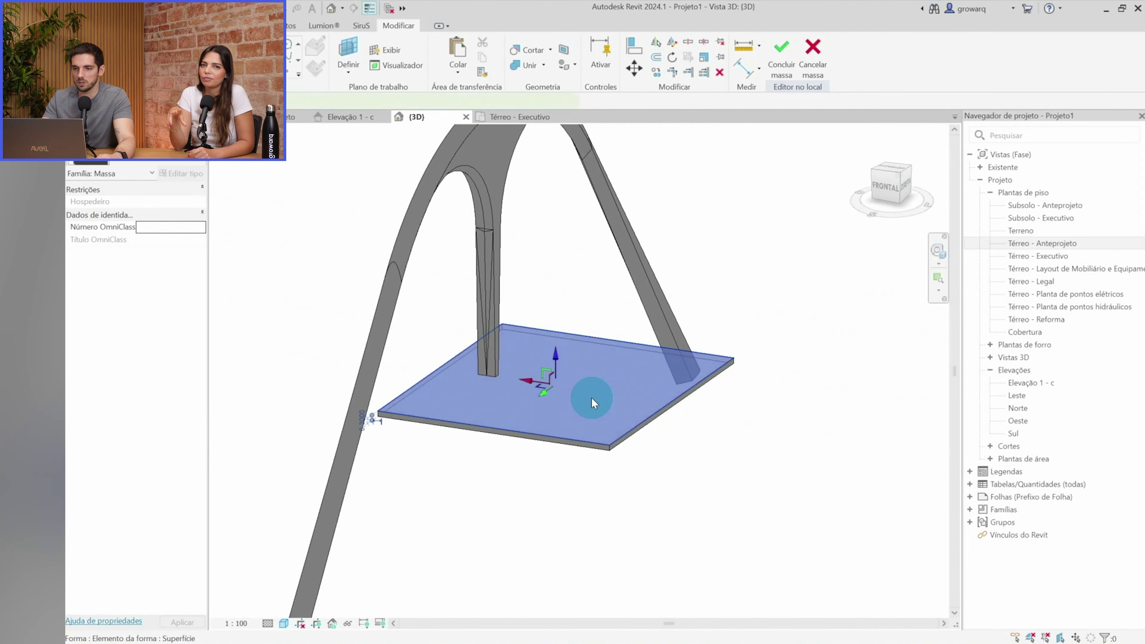
{"action": "left_click", "coordinate": [888, 53]}
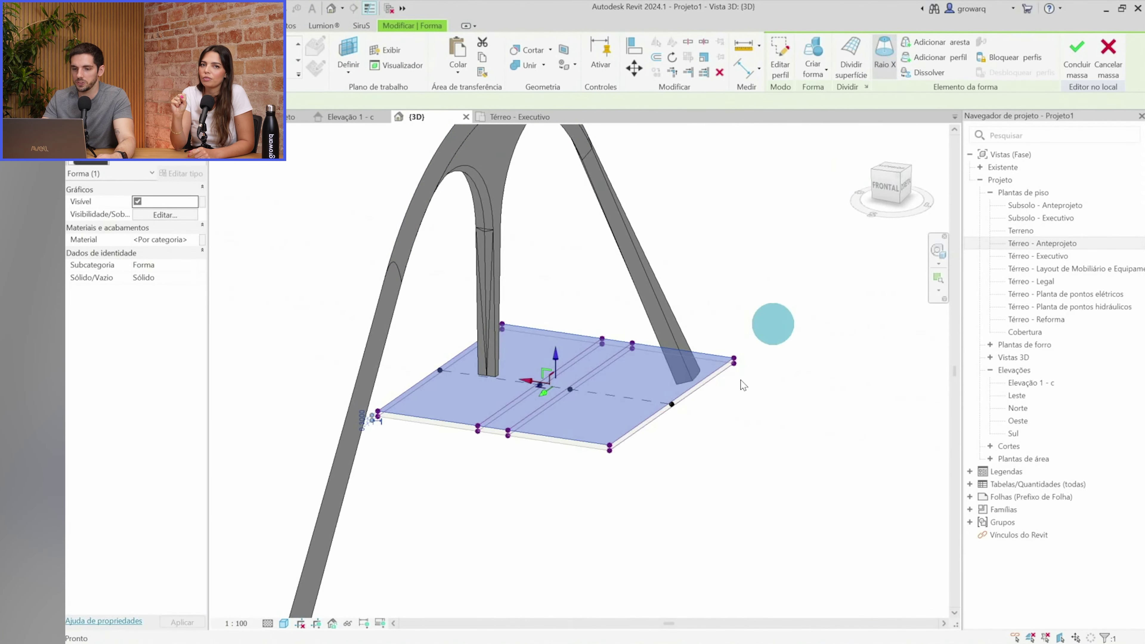
{"action": "left_click", "coordinate": [663, 548]}
{"action": "middle_click_drag", "start_coordinate": [662, 548], "coordinate": [670, 542], "text": "shift"}
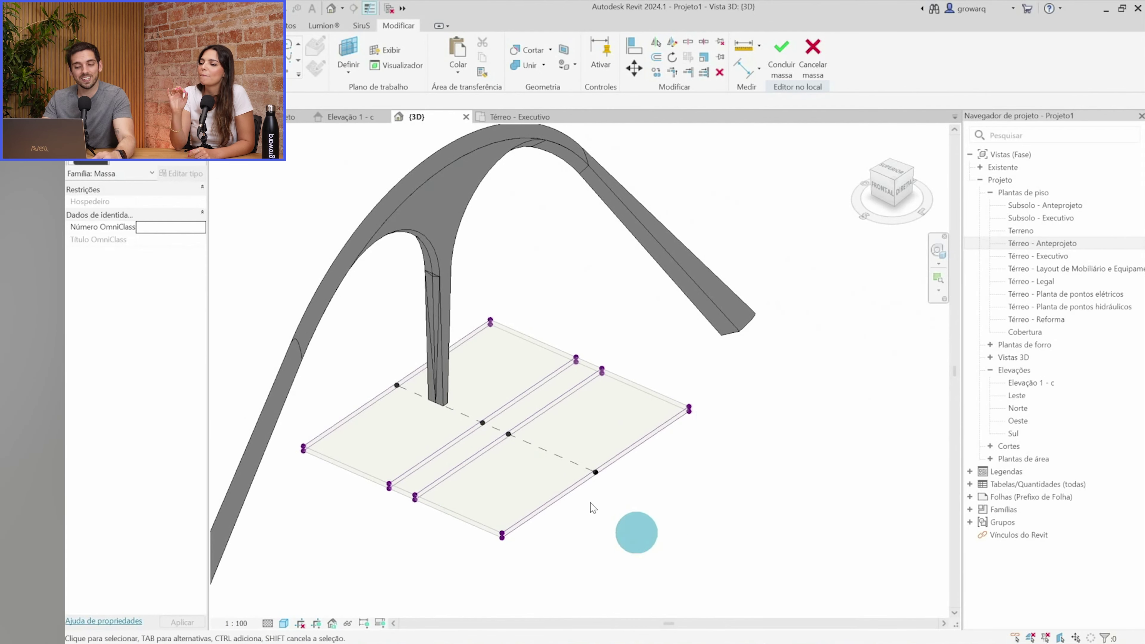
{"action": "left_click", "coordinate": [583, 453]}
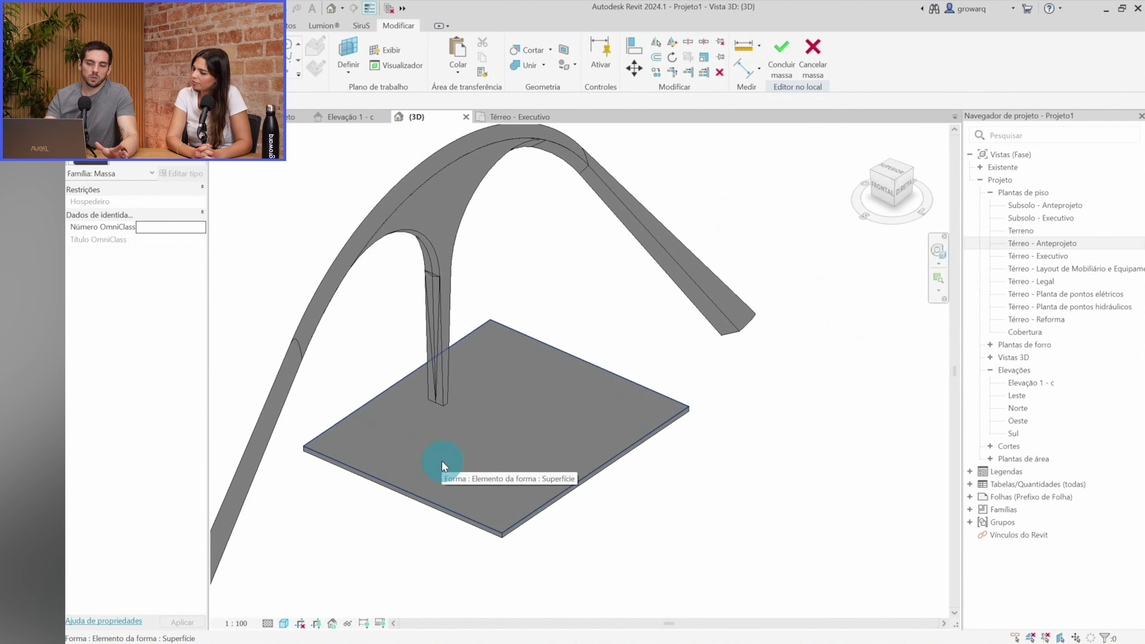
{"action": "left_click", "coordinate": [462, 460]}
{"action": "left_click", "coordinate": [544, 510]}
{"action": "left_click", "coordinate": [534, 454]}
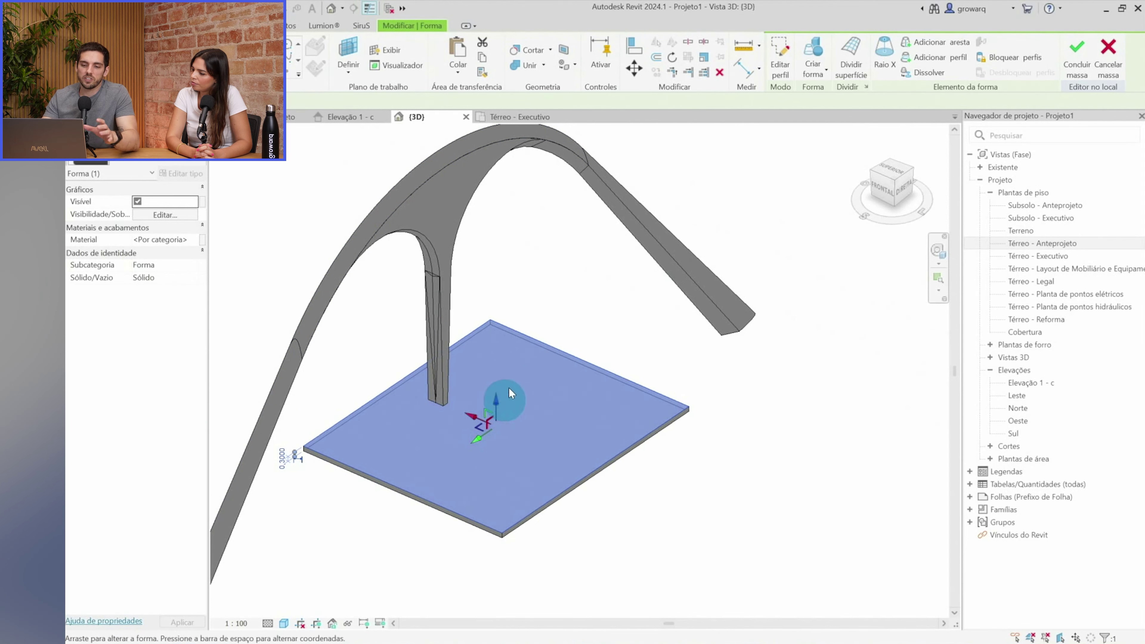
Show the selected slab see-through, clear the selection and orbit to its right side
{"action": "left_click", "coordinate": [893, 67]}
{"action": "left_click", "coordinate": [585, 542]}
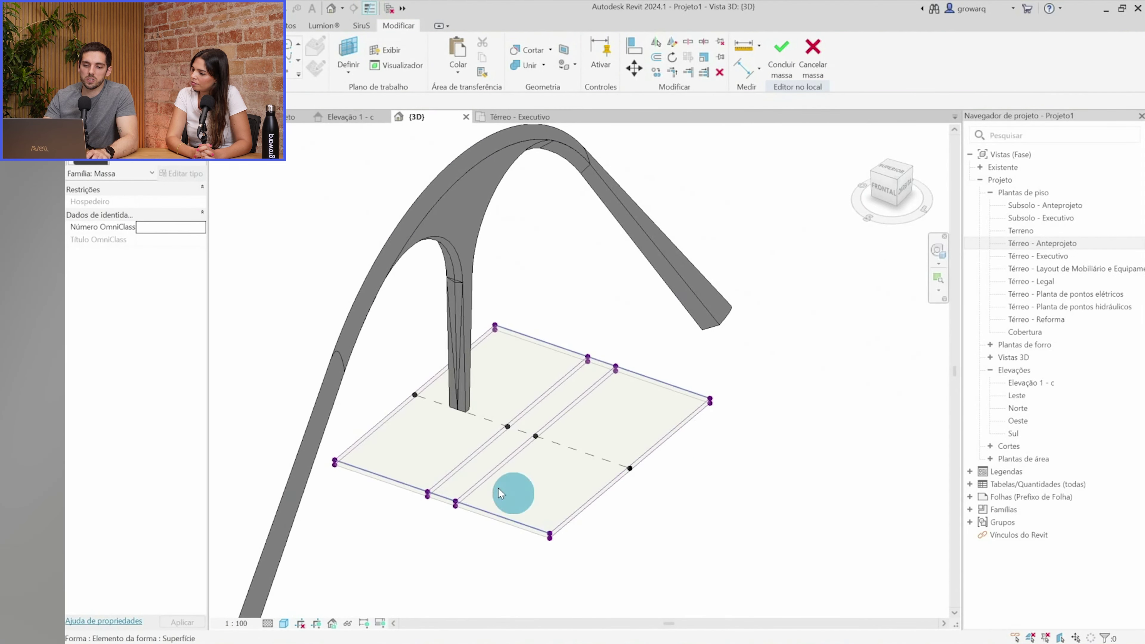
{"action": "scroll", "coordinate": [533, 434], "scroll_direction": "up", "scroll_amount": 5}
{"action": "scroll", "coordinate": [532, 434], "scroll_direction": "down", "scroll_amount": 5}
{"action": "mouse_move", "coordinate": [614, 389]}
{"action": "middle_mouse_down", "text": "shift"}
{"action": "mouse_move", "coordinate": [651, 486]}
{"action": "mouse_move", "coordinate": [458, 503]}
{"action": "mouse_move", "coordinate": [390, 305]}
{"action": "mouse_move", "coordinate": [608, 382]}
{"action": "middle_mouse_up", "text": "shift"}
{"action": "scroll", "coordinate": [390, 306], "scroll_direction": "up", "scroll_amount": 3}
Shift the slab's middle profile sideways by 4.5000
{"action": "left_click", "coordinate": [403, 309]}
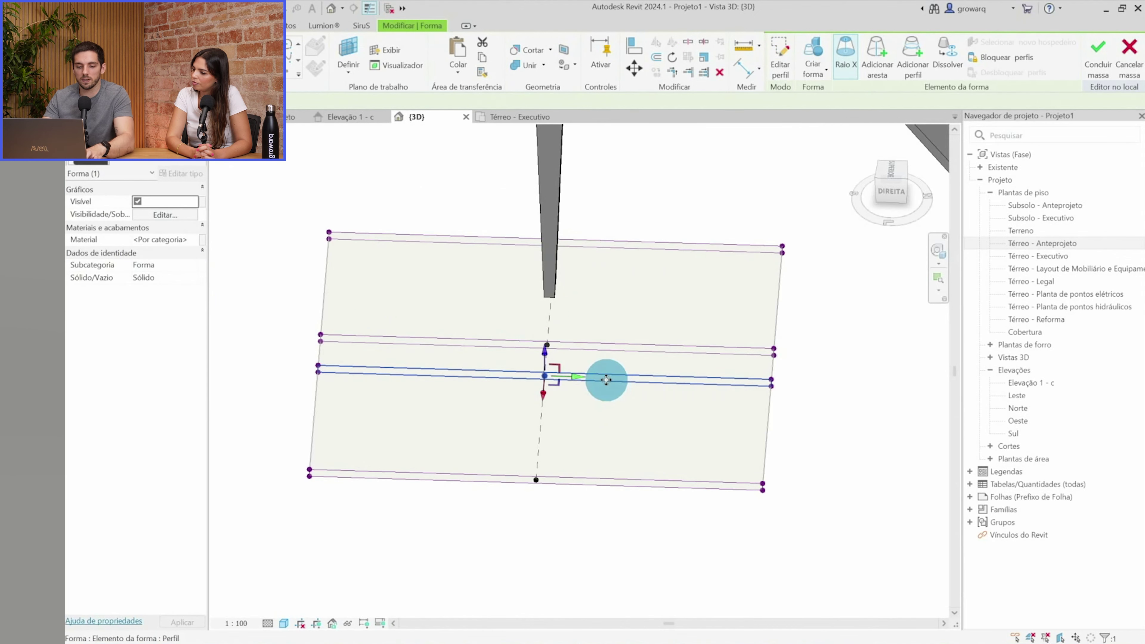
{"action": "scroll", "coordinate": [600, 356], "scroll_direction": "up", "scroll_amount": 2}
{"action": "key", "text": "Escape"}
{"action": "scroll", "coordinate": [542, 341], "scroll_direction": "up", "scroll_amount": 3}
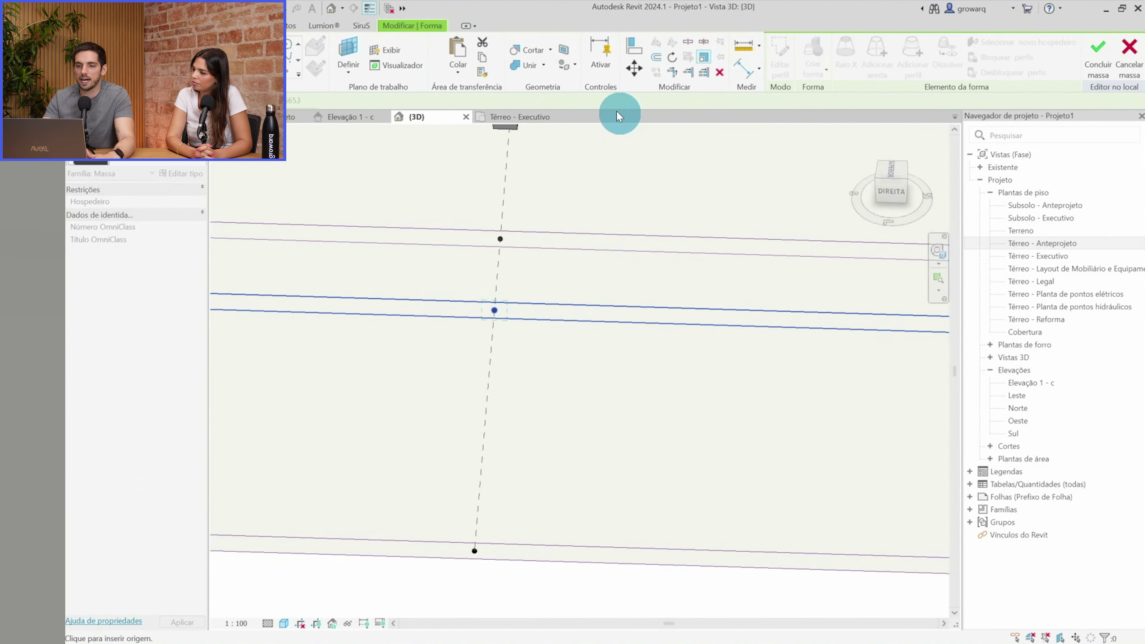
{"action": "mouse_move", "coordinate": [495, 310]}
{"action": "left_mouse_down"}
{"action": "mouse_move", "coordinate": [787, 328]}
{"action": "mouse_move", "coordinate": [728, 322]}
{"action": "left_mouse_up"}
{"action": "left_click", "coordinate": [464, 321]}
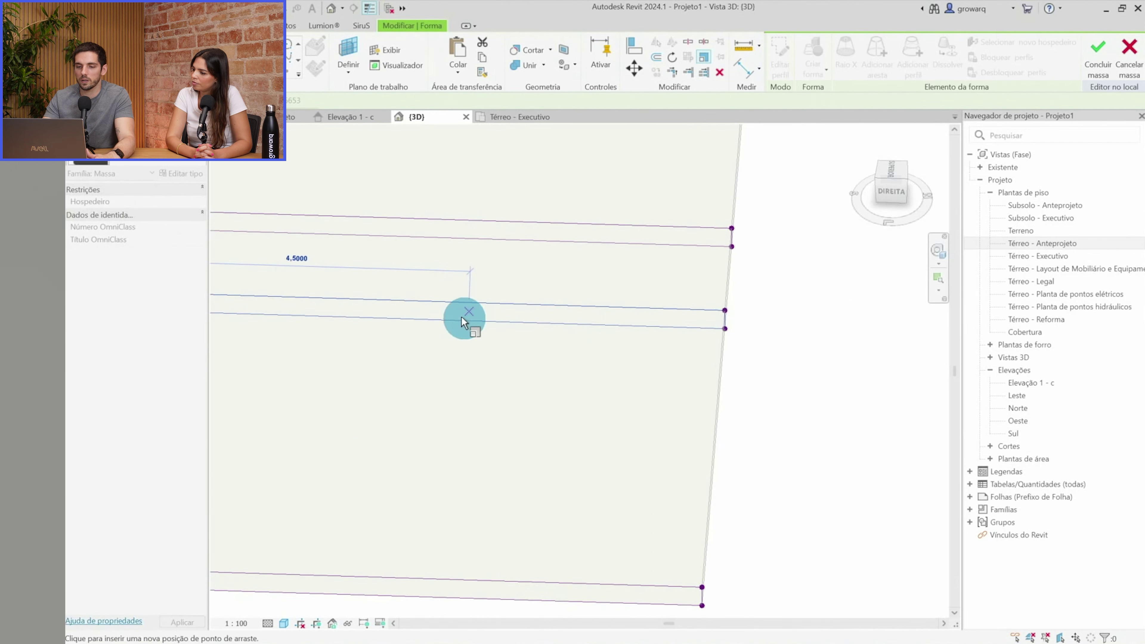
{"action": "left_click", "coordinate": [435, 316]}
{"action": "key", "text": "Escape"}
Orbit around the slab to inspect its edge from the side and above
{"action": "middle_click_drag", "start_coordinate": [435, 312], "coordinate": [455, 485], "text": "shift"}
{"action": "scroll", "coordinate": [604, 327], "scroll_direction": "up", "scroll_amount": 3}
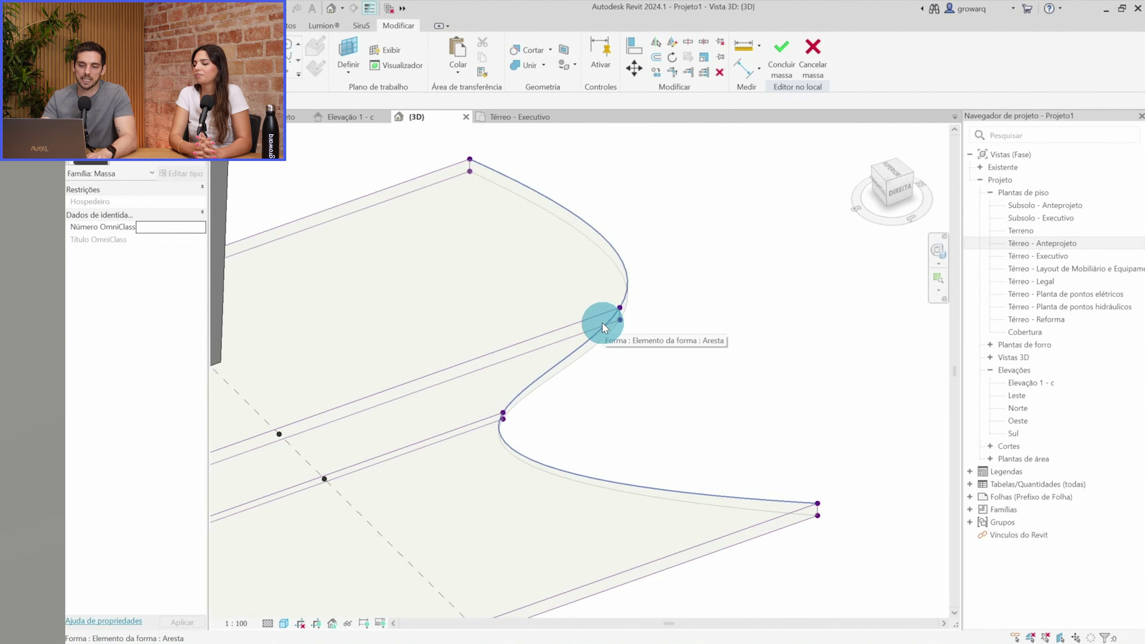
{"action": "middle_click_drag", "start_coordinate": [602, 322], "coordinate": [586, 276], "text": "shift"}
{"action": "scroll", "coordinate": [586, 275], "scroll_direction": "down", "scroll_amount": 5}
{"action": "scroll", "coordinate": [453, 374], "scroll_direction": "up", "scroll_amount": 5}
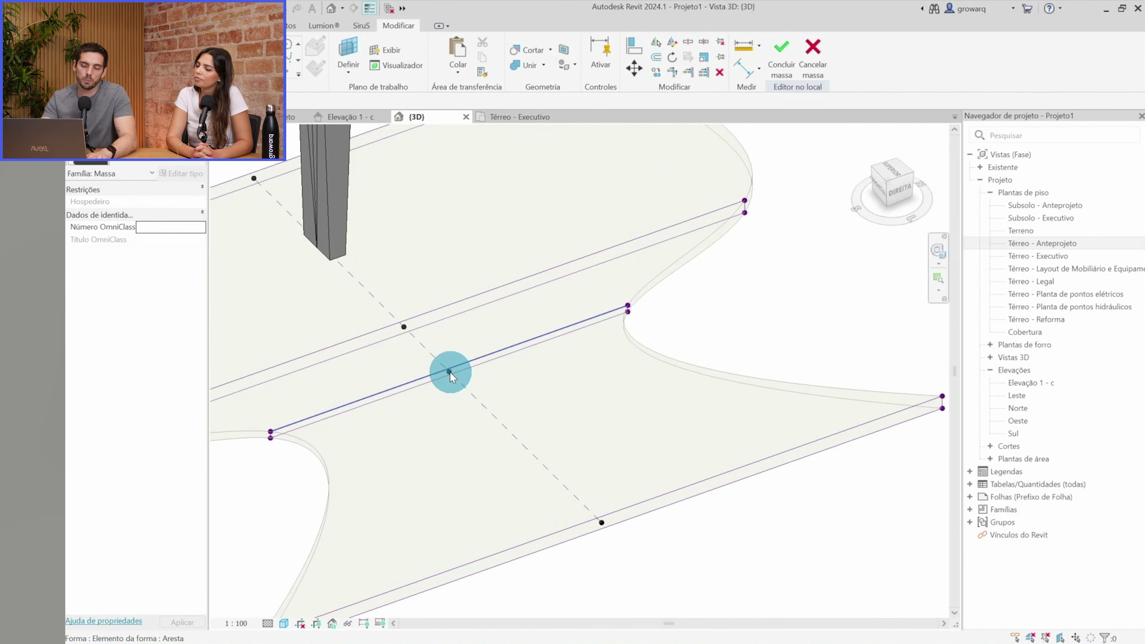
{"action": "mouse_move", "coordinate": [449, 373]}
{"action": "middle_mouse_down", "text": "shift"}
{"action": "mouse_move", "coordinate": [738, 362]}
{"action": "mouse_move", "coordinate": [718, 361]}
{"action": "middle_mouse_up", "text": "shift"}
{"action": "scroll", "coordinate": [759, 334], "scroll_direction": "up", "scroll_amount": 4}
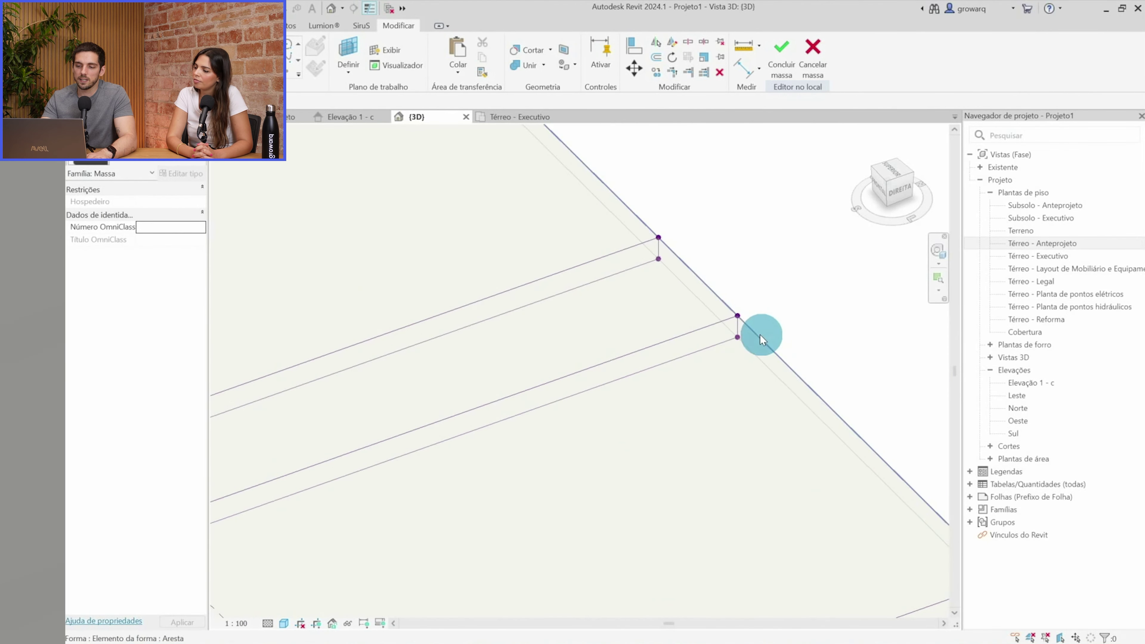
Select the slab form, deselect it, and view it from an oblique angle
{"action": "left_click", "coordinate": [737, 323]}
{"action": "scroll", "coordinate": [730, 325], "scroll_direction": "down", "scroll_amount": 2}
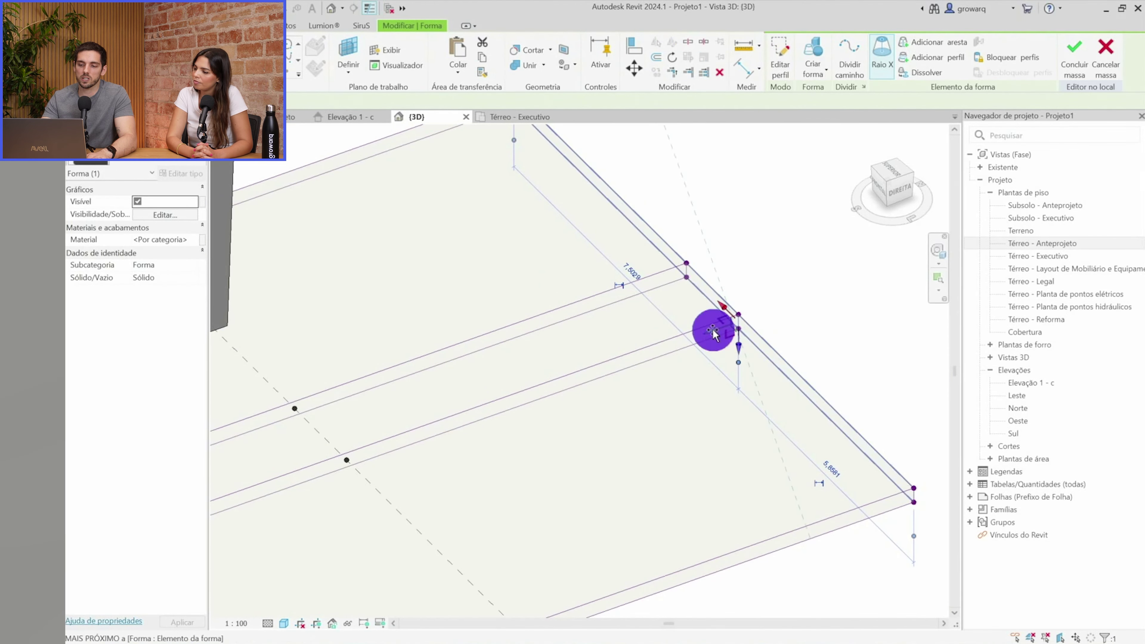
{"action": "scroll", "coordinate": [542, 383], "scroll_direction": "down", "scroll_amount": 3}
{"action": "key", "text": "Escape"}
{"action": "mouse_move", "coordinate": [544, 386]}
{"action": "middle_mouse_down", "text": "shift"}
{"action": "mouse_move", "coordinate": [690, 371]}
{"action": "mouse_move", "coordinate": [444, 395]}
{"action": "middle_mouse_up", "text": "shift"}
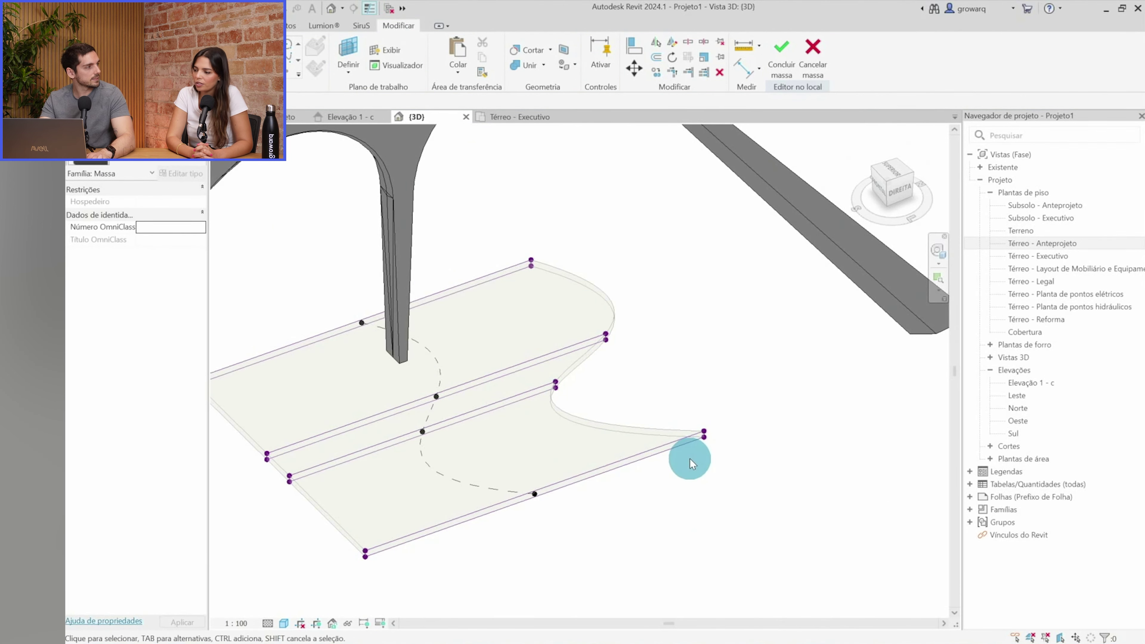
{"action": "scroll", "coordinate": [697, 455], "scroll_direction": "up", "scroll_amount": 3}
{"action": "scroll", "coordinate": [723, 478], "scroll_direction": "down", "scroll_amount": 3}
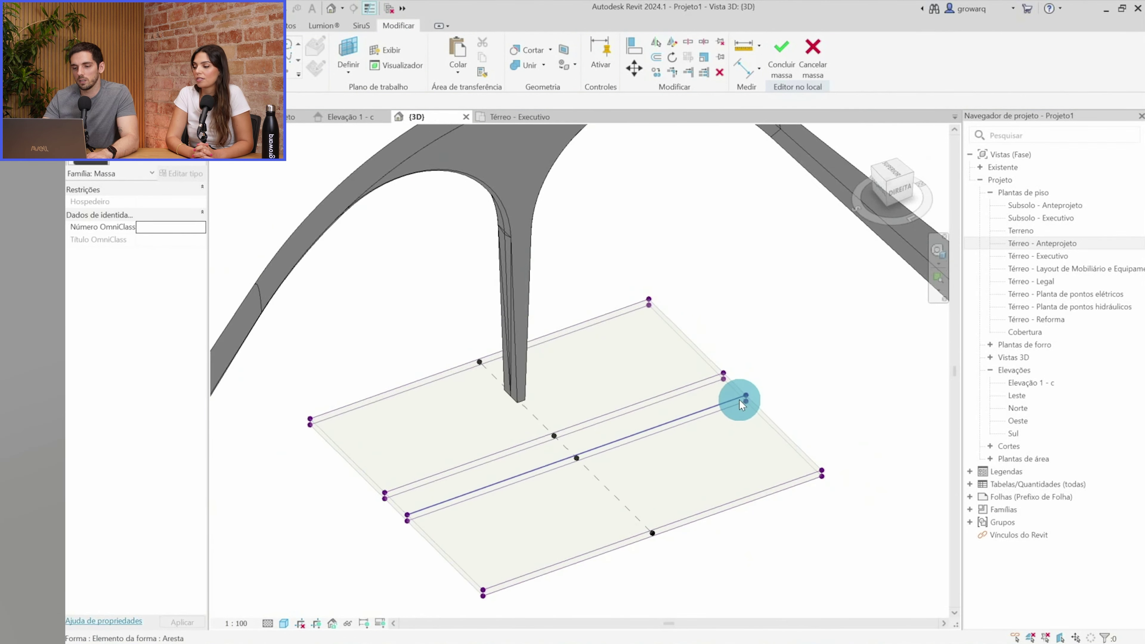
Select an edge of the slab form, then one of its middle profiles
{"action": "scroll", "coordinate": [740, 395], "scroll_direction": "up", "scroll_amount": 4}
{"action": "left_click", "coordinate": [760, 397]}
{"action": "scroll", "coordinate": [761, 398], "scroll_direction": "down", "scroll_amount": 2}
{"action": "scroll", "coordinate": [593, 453], "scroll_direction": "down", "scroll_amount": 2}
{"action": "scroll", "coordinate": [641, 435], "scroll_direction": "up", "scroll_amount": 4}
{"action": "left_click", "coordinate": [642, 434]}
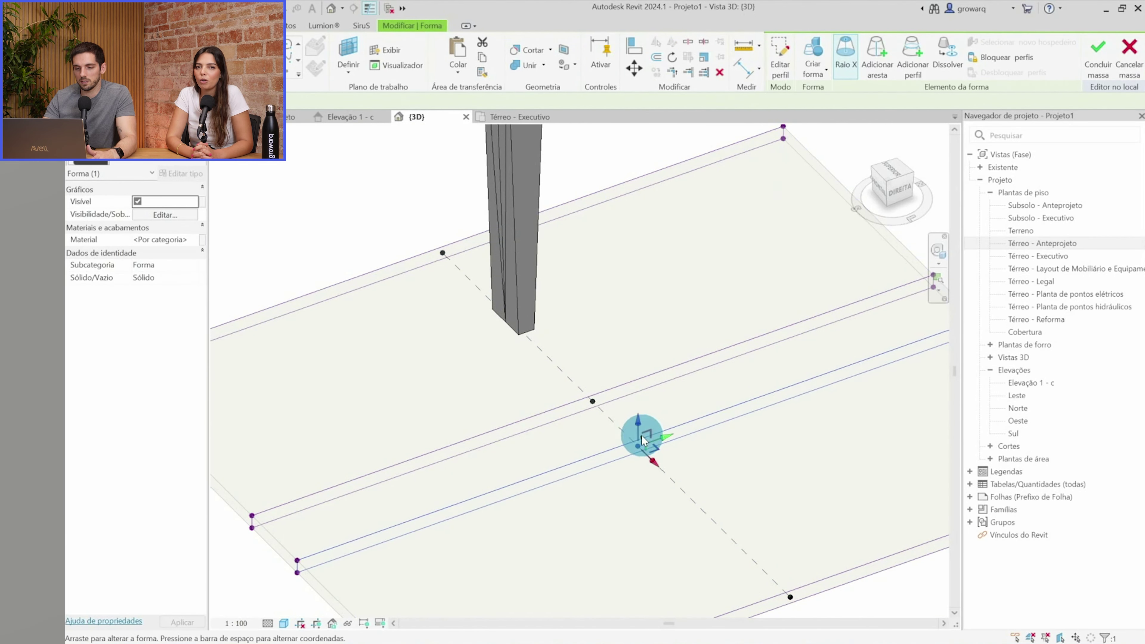
{"action": "scroll", "coordinate": [642, 435], "scroll_direction": "down", "scroll_amount": 4}
Cancel a started move of the profile and open the Térreo - Anteprojeto floor plan
{"action": "key", "text": "r"}
{"action": "key", "text": "o"}
{"action": "scroll", "coordinate": [631, 422], "scroll_direction": "up", "scroll_amount": 5}
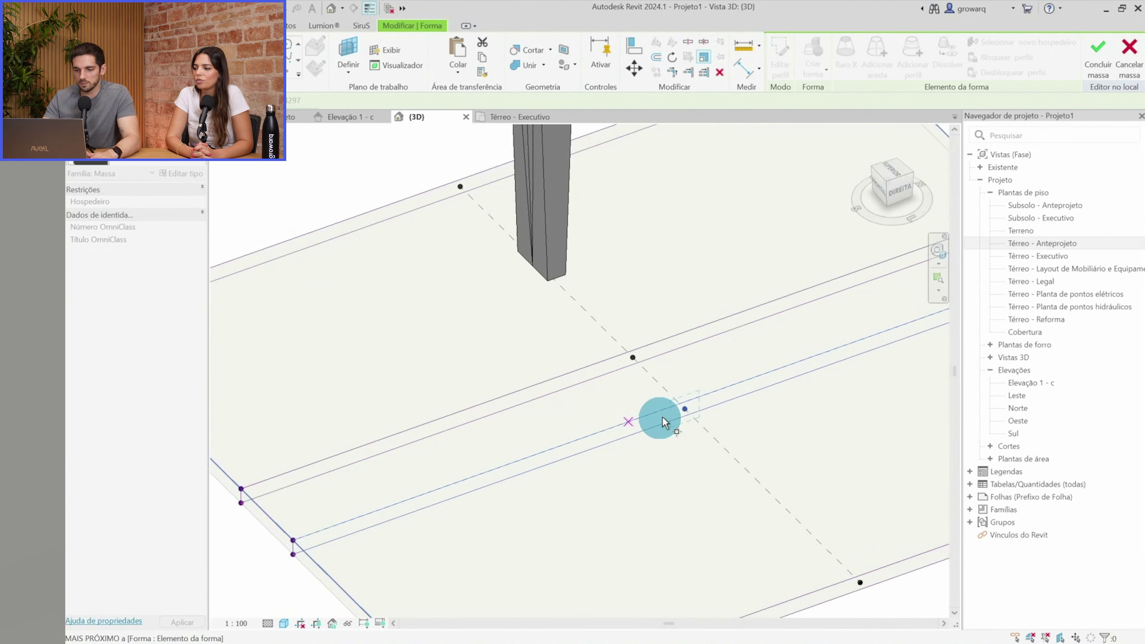
{"action": "left_click", "coordinate": [680, 410]}
{"action": "scroll", "coordinate": [294, 550], "scroll_direction": "up", "scroll_amount": 3}
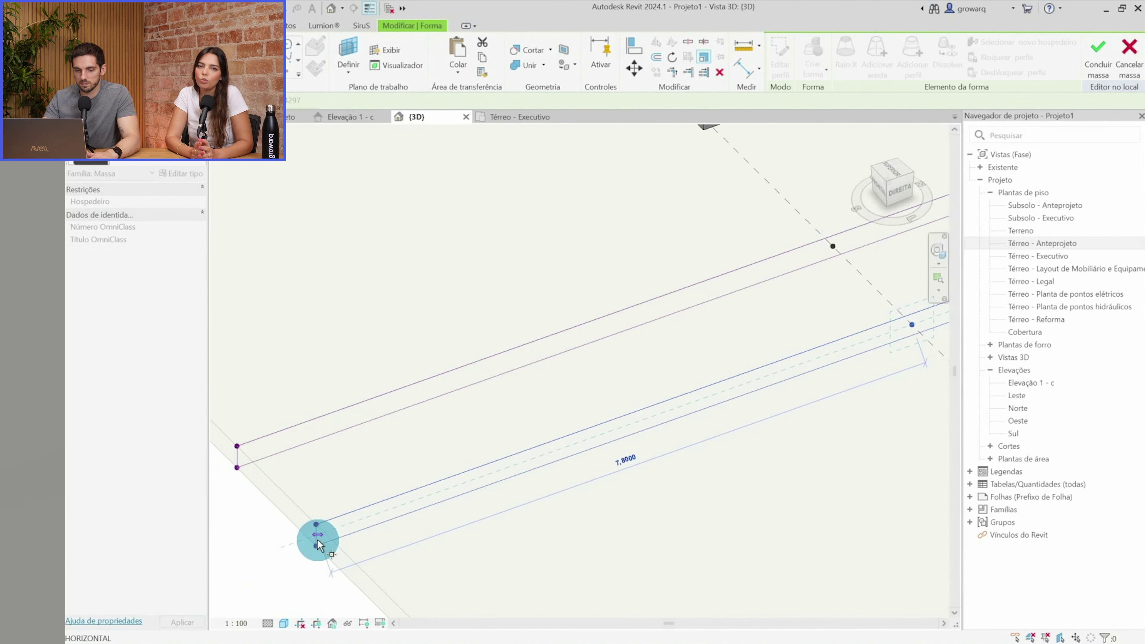
{"action": "scroll", "coordinate": [314, 544], "scroll_direction": "down", "scroll_amount": 1}
{"action": "scroll", "coordinate": [314, 544], "scroll_direction": "down", "scroll_amount": 2}
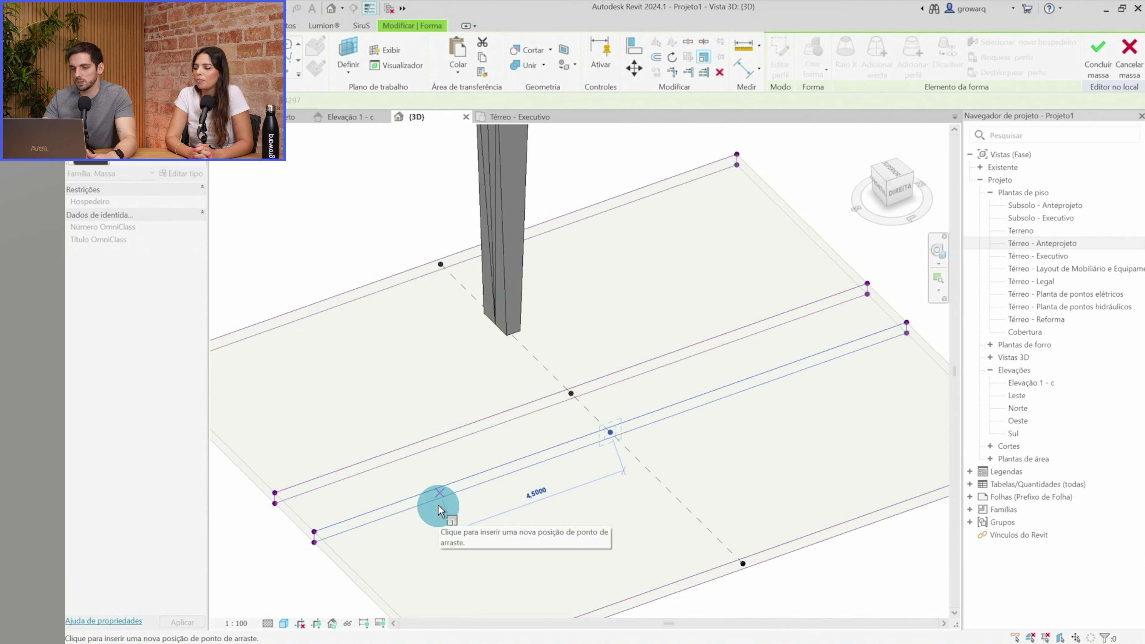
{"action": "key", "text": "Escape"}
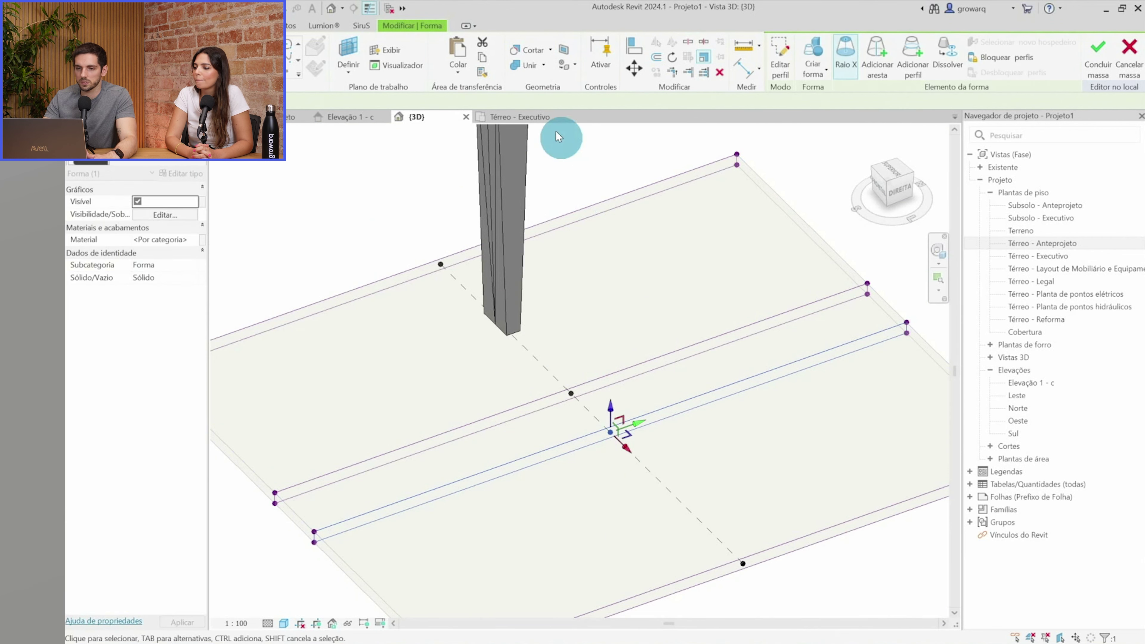
{"action": "left_click", "coordinate": [295, 117]}
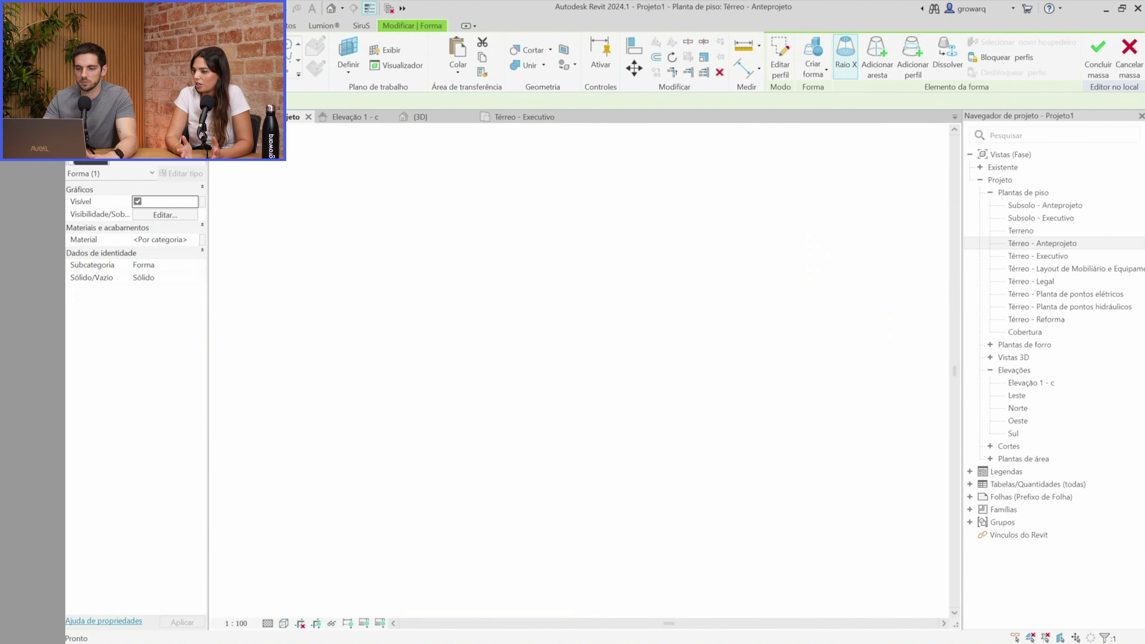
Draw a horizontal reference plane (RP) across the slab, then orbit the default 3D view
{"action": "scroll", "coordinate": [739, 392], "scroll_direction": "up", "scroll_amount": 2}
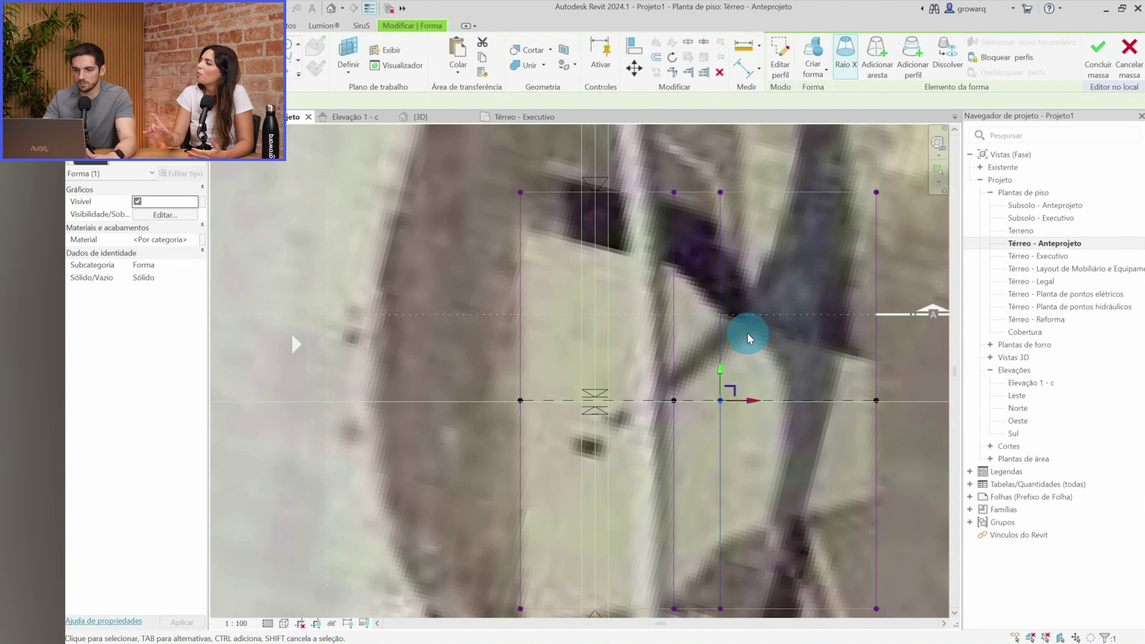
{"action": "key", "text": "r"}
{"action": "key", "text": "p"}
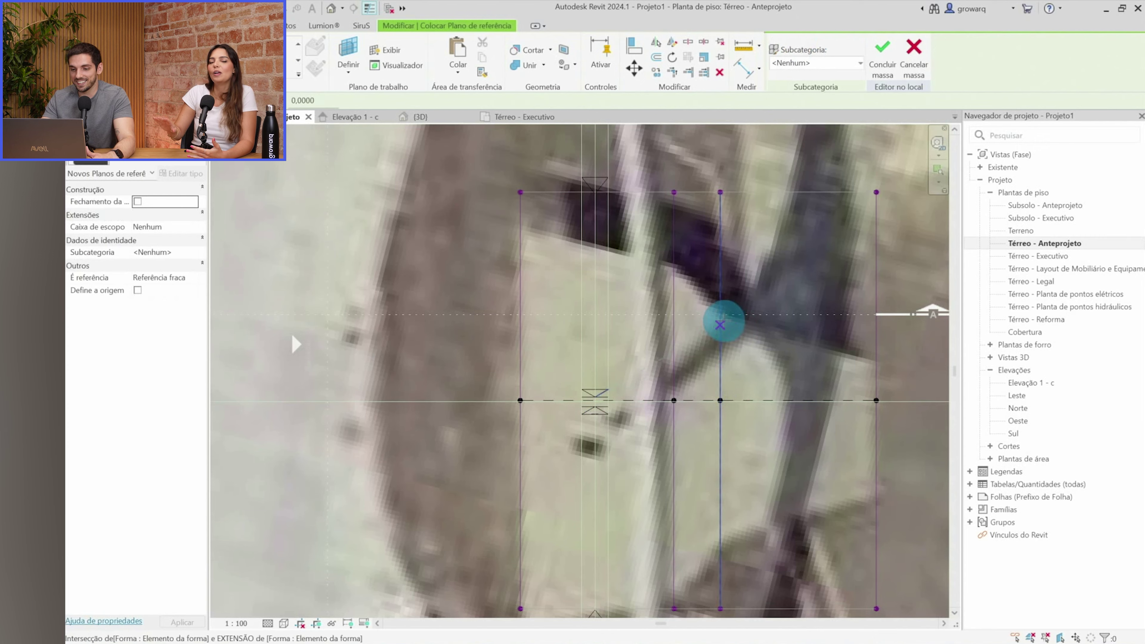
{"action": "scroll", "coordinate": [720, 314], "scroll_direction": "down", "scroll_amount": 2}
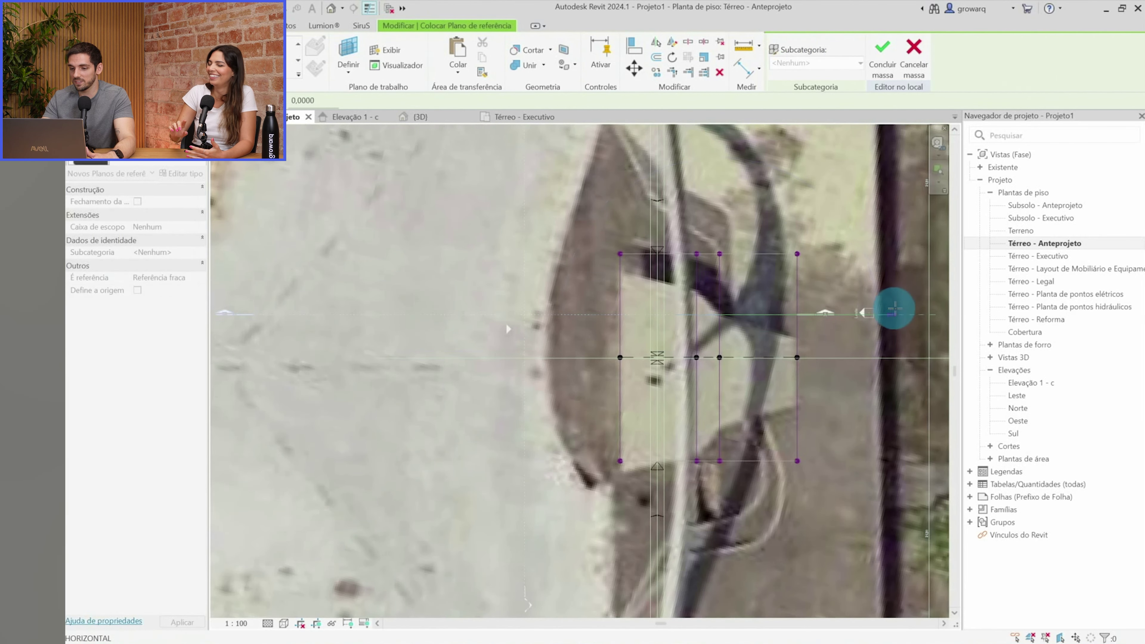
{"action": "left_click", "coordinate": [902, 312]}
{"action": "key", "text": "Escape"}
{"action": "key", "text": "Escape"}
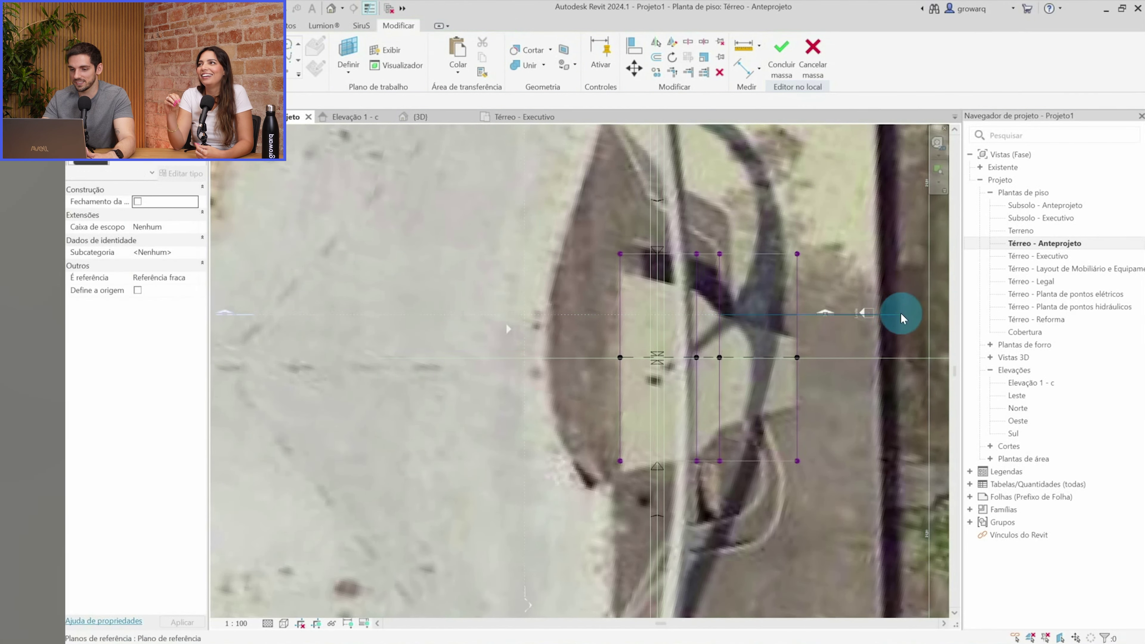
{"action": "left_click", "coordinate": [344, 8]}
{"action": "mouse_move", "coordinate": [525, 238]}
{"action": "middle_mouse_down", "text": "shift"}
{"action": "mouse_move", "coordinate": [585, 336]}
{"action": "mouse_move", "coordinate": [598, 312]}
{"action": "middle_mouse_up", "text": "shift"}
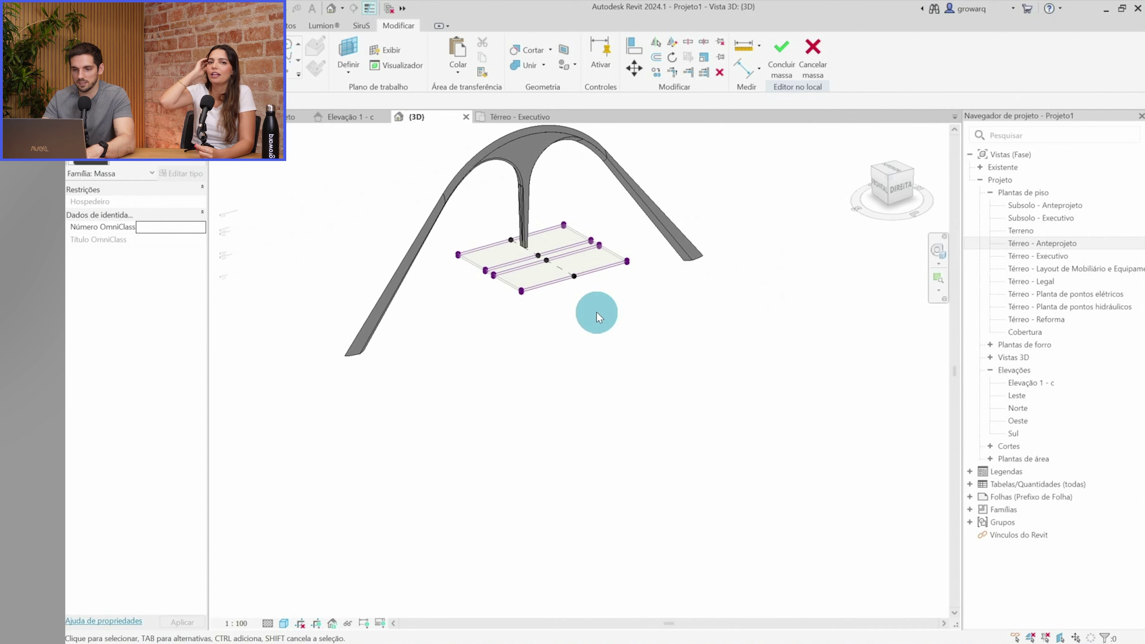
Shift a middle slab profile's end horizontally in Elevação 1 - c, then return to the Térreo plan
{"action": "scroll", "coordinate": [577, 243], "scroll_direction": "up", "scroll_amount": 1}
{"action": "scroll", "coordinate": [571, 263], "scroll_direction": "up", "scroll_amount": 3}
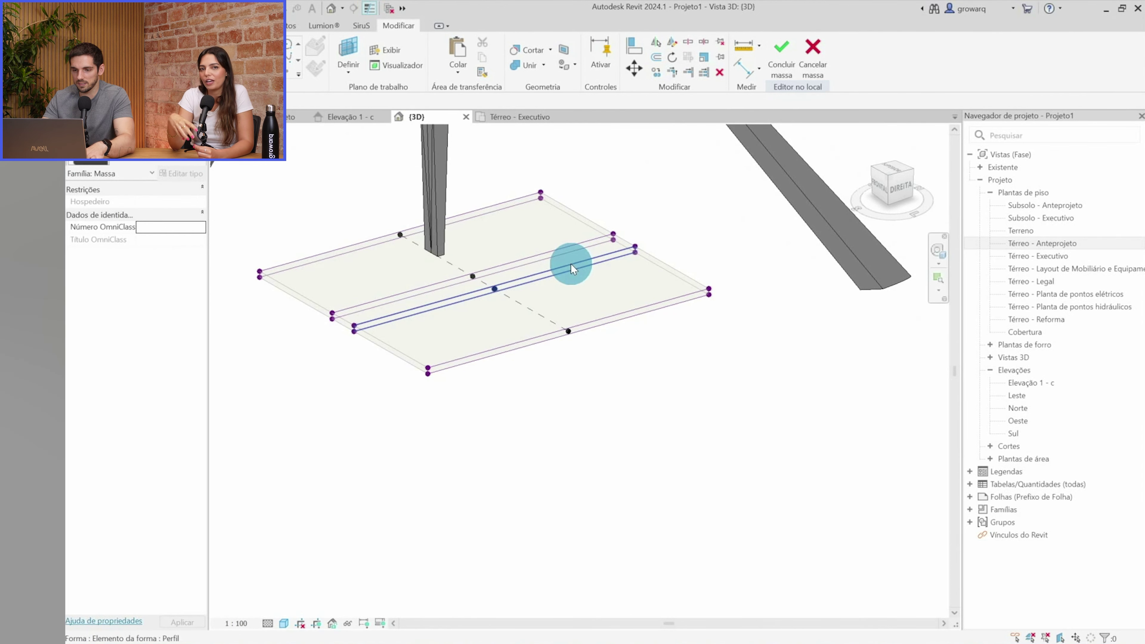
{"action": "left_click", "coordinate": [570, 263]}
{"action": "double_click", "coordinate": [1033, 383]}
{"action": "scroll", "coordinate": [650, 358], "scroll_direction": "up", "scroll_amount": 4}
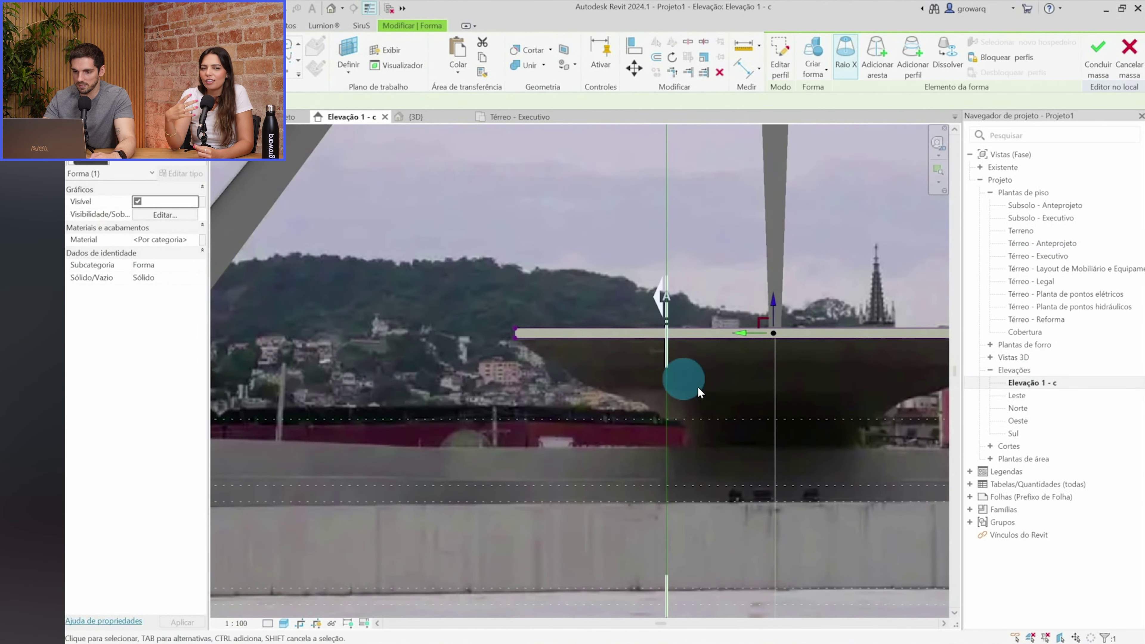
{"action": "scroll", "coordinate": [687, 325], "scroll_direction": "up", "scroll_amount": 2}
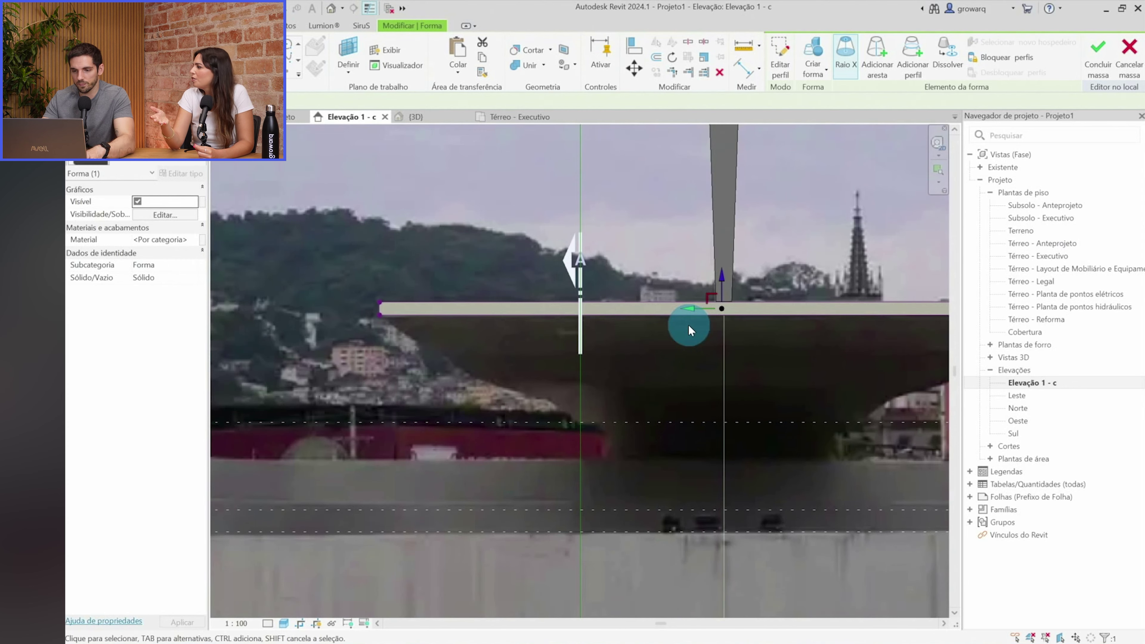
{"action": "left_click", "coordinate": [688, 325]}
{"action": "scroll", "coordinate": [721, 312], "scroll_direction": "up", "scroll_amount": 3}
{"action": "left_click", "coordinate": [724, 304]}
{"action": "scroll", "coordinate": [482, 310], "scroll_direction": "down", "scroll_amount": 2}
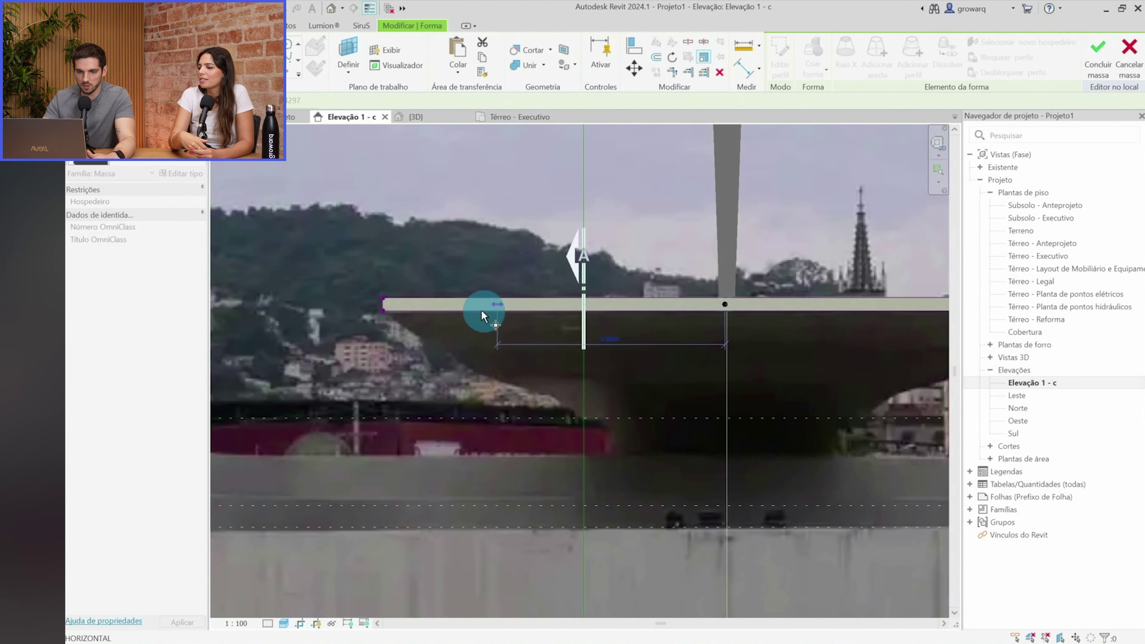
{"action": "scroll", "coordinate": [366, 304], "scroll_direction": "up", "scroll_amount": 3}
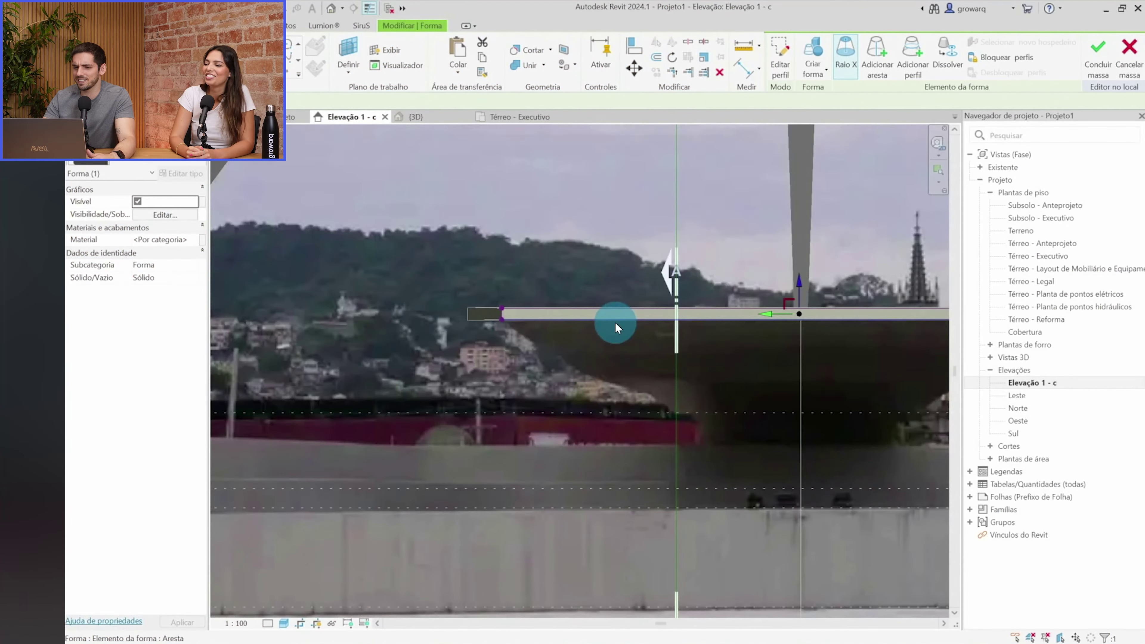
{"action": "left_click", "coordinate": [332, 8]}
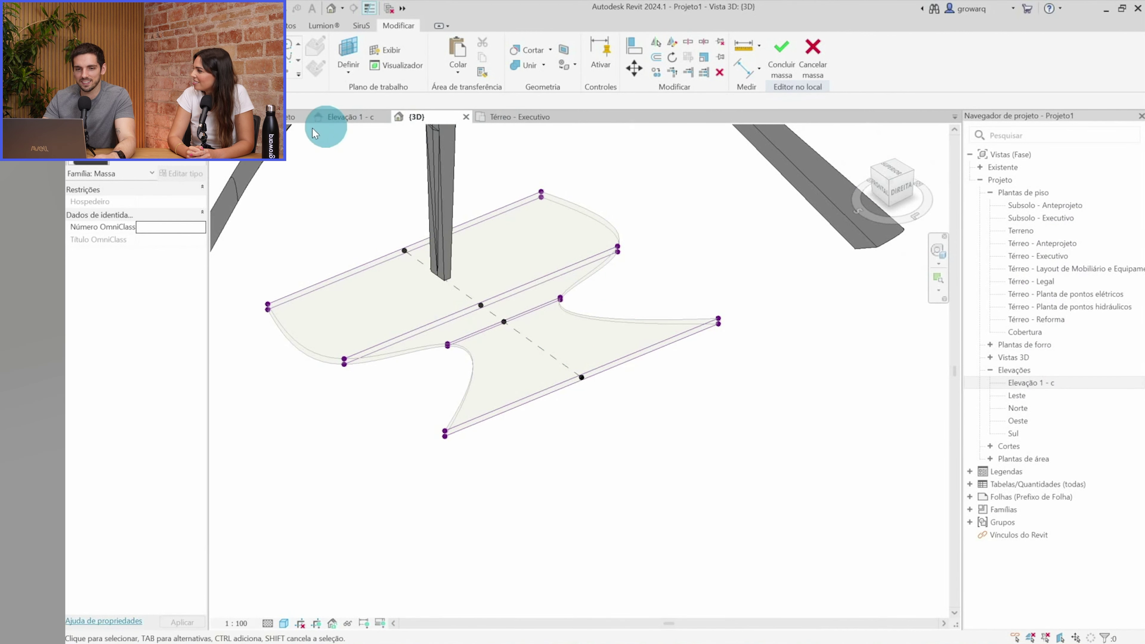
{"action": "mouse_move", "coordinate": [349, 117]}
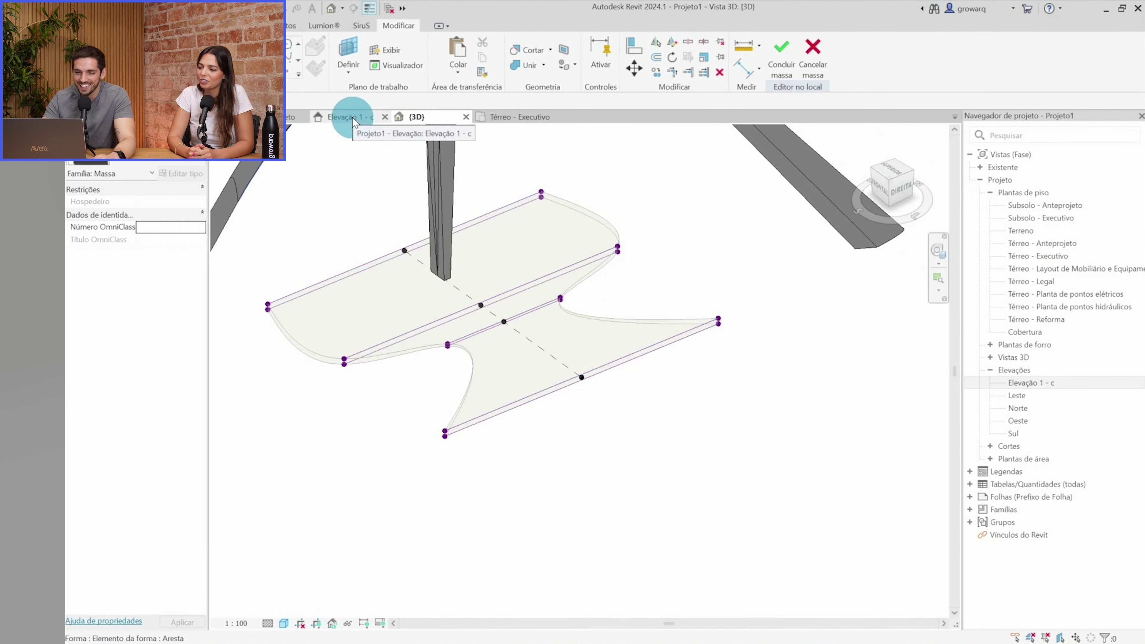
{"action": "left_click", "coordinate": [295, 117]}
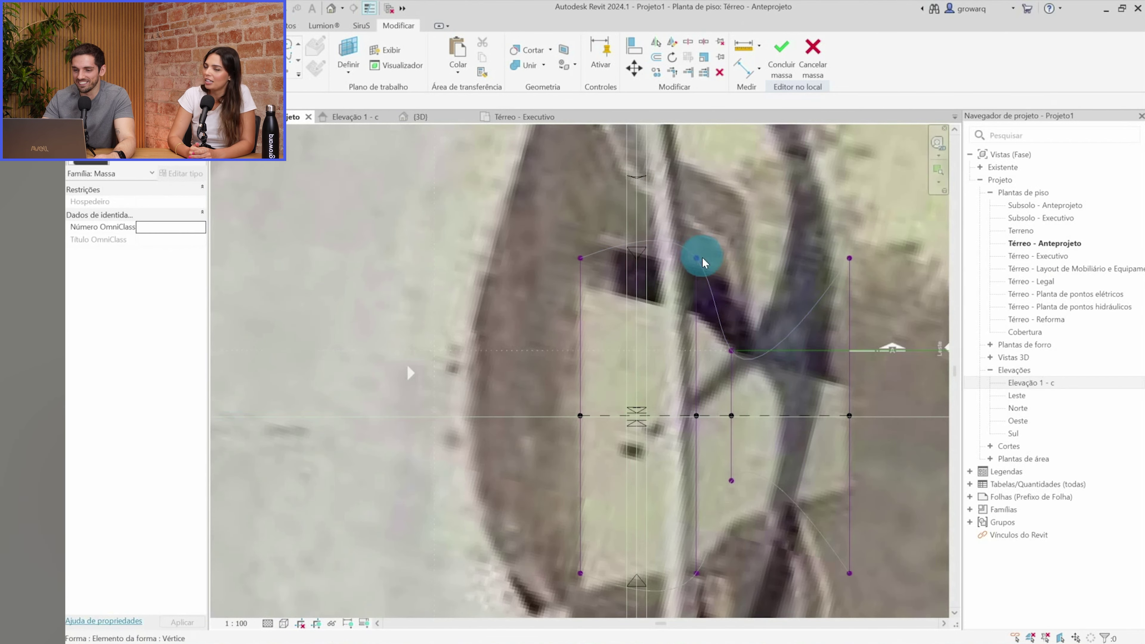
Move the horizontal reference plane higher over the slab and select a slab profile line
{"action": "left_click", "coordinate": [809, 317]}
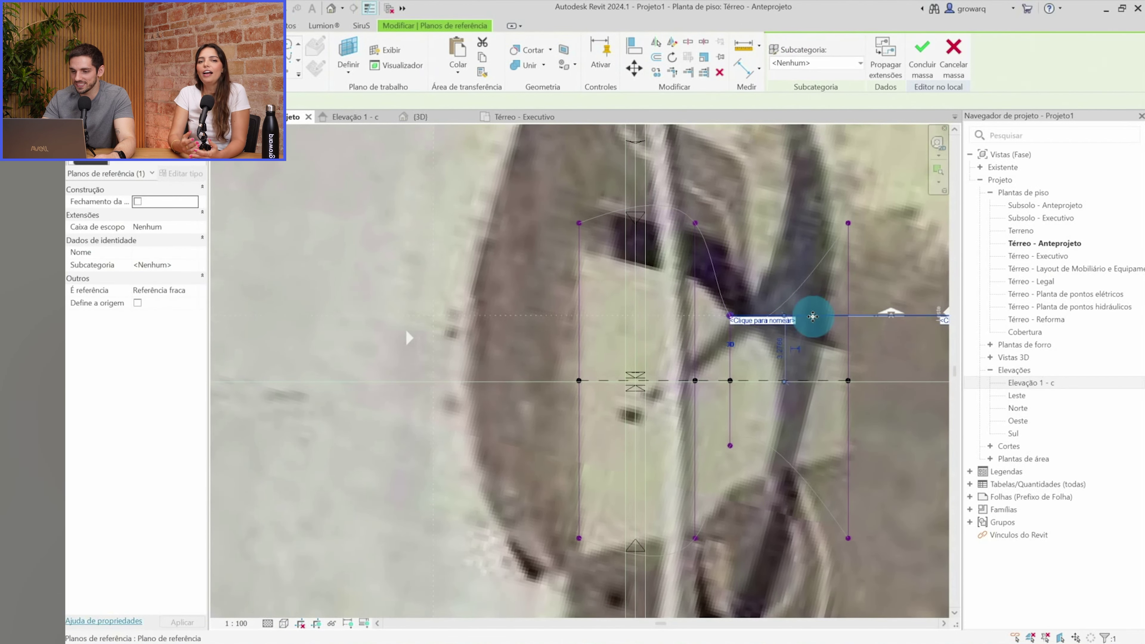
{"action": "left_click_drag", "start_coordinate": [818, 314], "coordinate": [728, 279]}
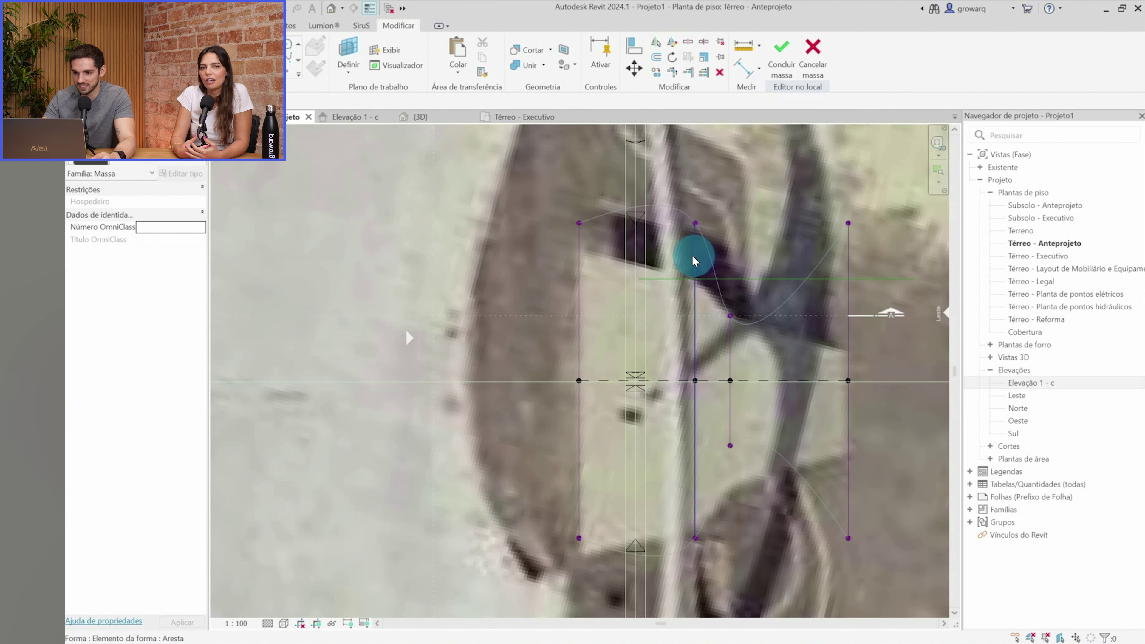
{"action": "left_click", "coordinate": [694, 261]}
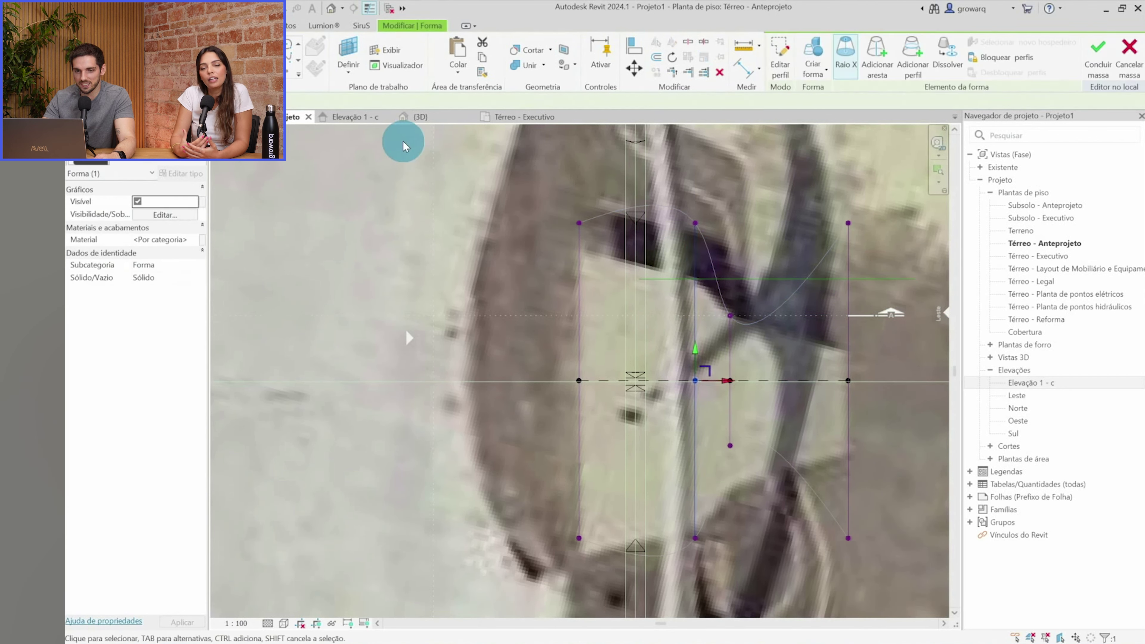
Stretch the profile's end far to the left in Elevação 1 - c and check the form in 3D
{"action": "left_click", "coordinate": [341, 118]}
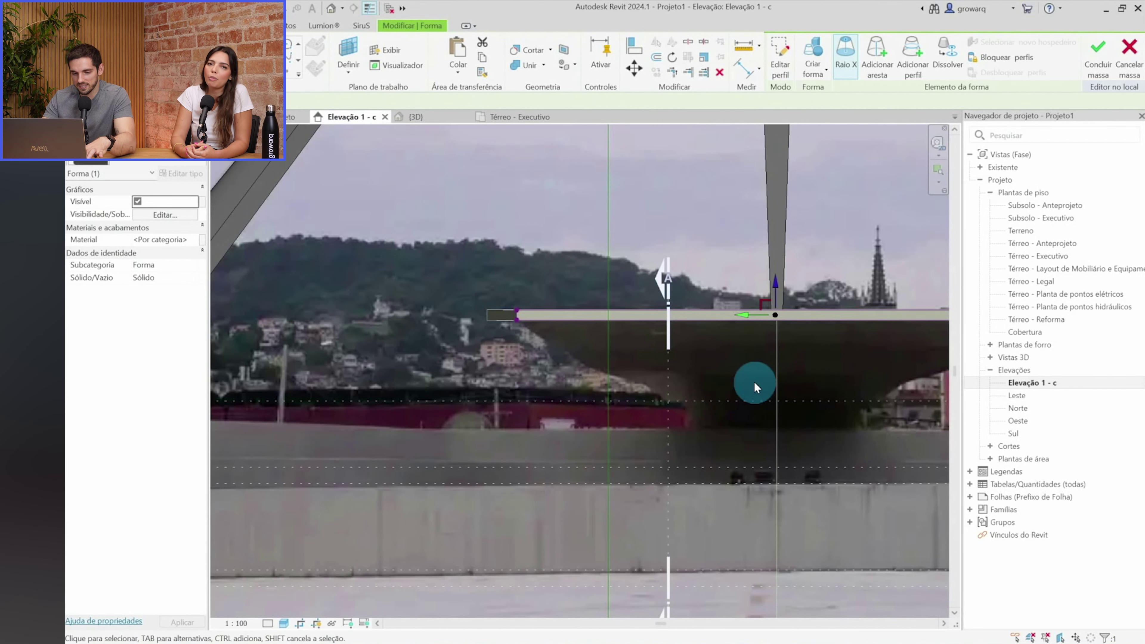
{"action": "left_click", "coordinate": [754, 382]}
{"action": "scroll", "coordinate": [782, 311], "scroll_direction": "up", "scroll_amount": 4}
{"action": "left_click_drag", "start_coordinate": [767, 318], "coordinate": [248, 321]}
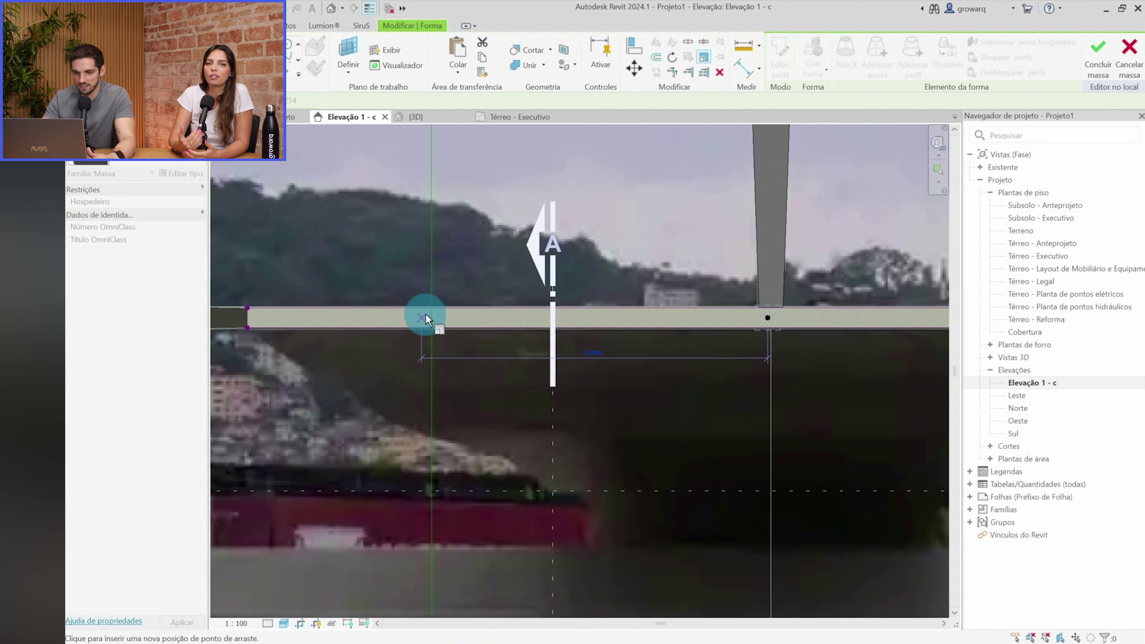
{"action": "left_click", "coordinate": [430, 326]}
{"action": "scroll", "coordinate": [403, 386], "scroll_direction": "down", "scroll_amount": 1}
{"action": "scroll", "coordinate": [403, 387], "scroll_direction": "down", "scroll_amount": 3}
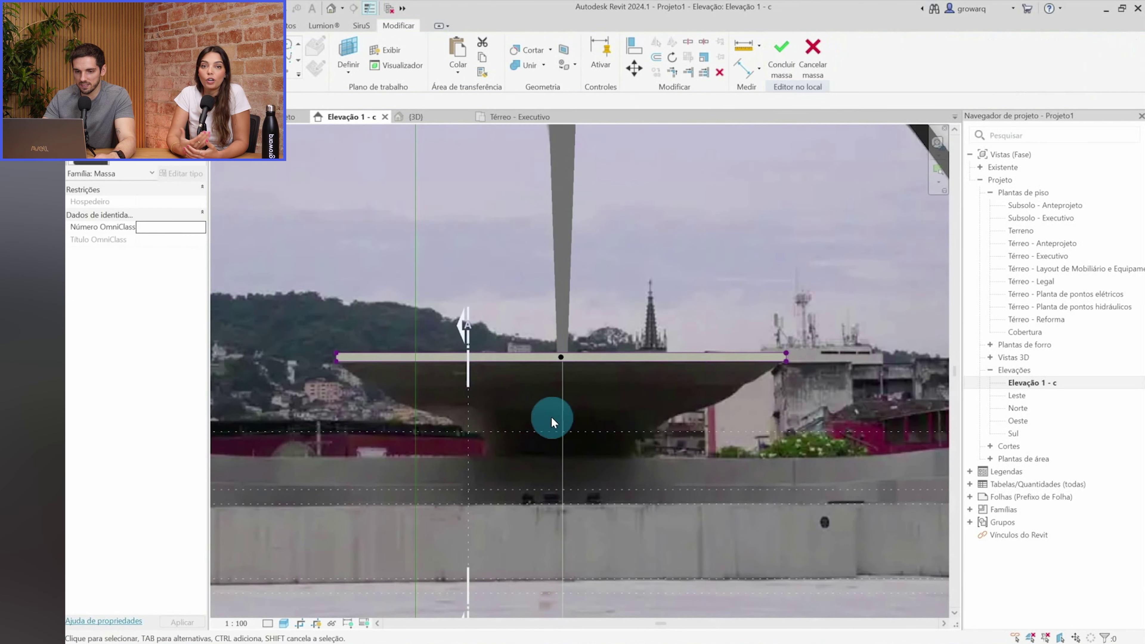
{"action": "middle_click_drag", "start_coordinate": [519, 435], "coordinate": [492, 437]}
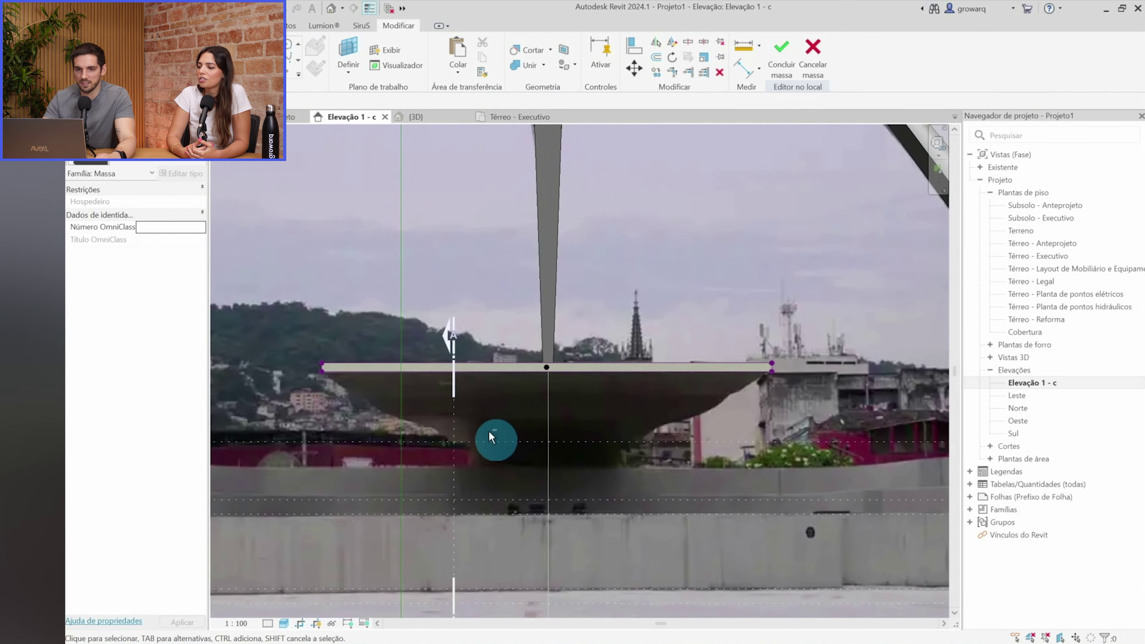
{"action": "left_click", "coordinate": [333, 8]}
{"action": "mouse_move", "coordinate": [562, 268]}
{"action": "middle_mouse_down", "text": "shift"}
{"action": "mouse_move", "coordinate": [596, 435]}
{"action": "mouse_move", "coordinate": [729, 365]}
{"action": "middle_mouse_up", "text": "shift"}
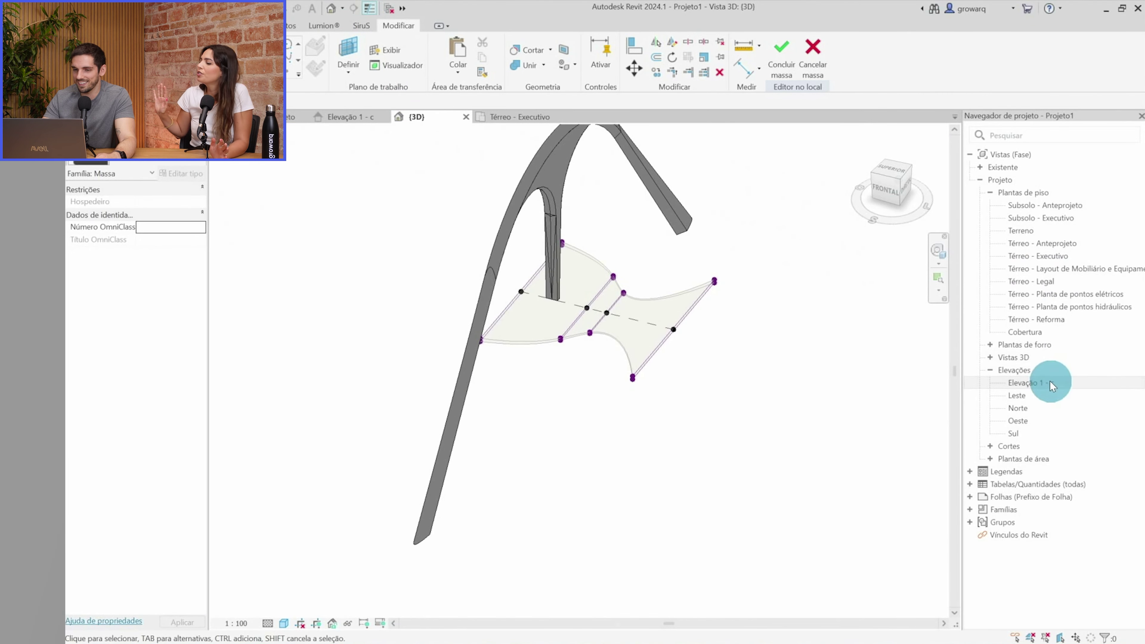
Move the horizontal reference plane further down in the Térreo - Anteprojeto plan
{"action": "left_click", "coordinate": [293, 116]}
{"action": "scroll", "coordinate": [647, 327], "scroll_direction": "up", "scroll_amount": 2}
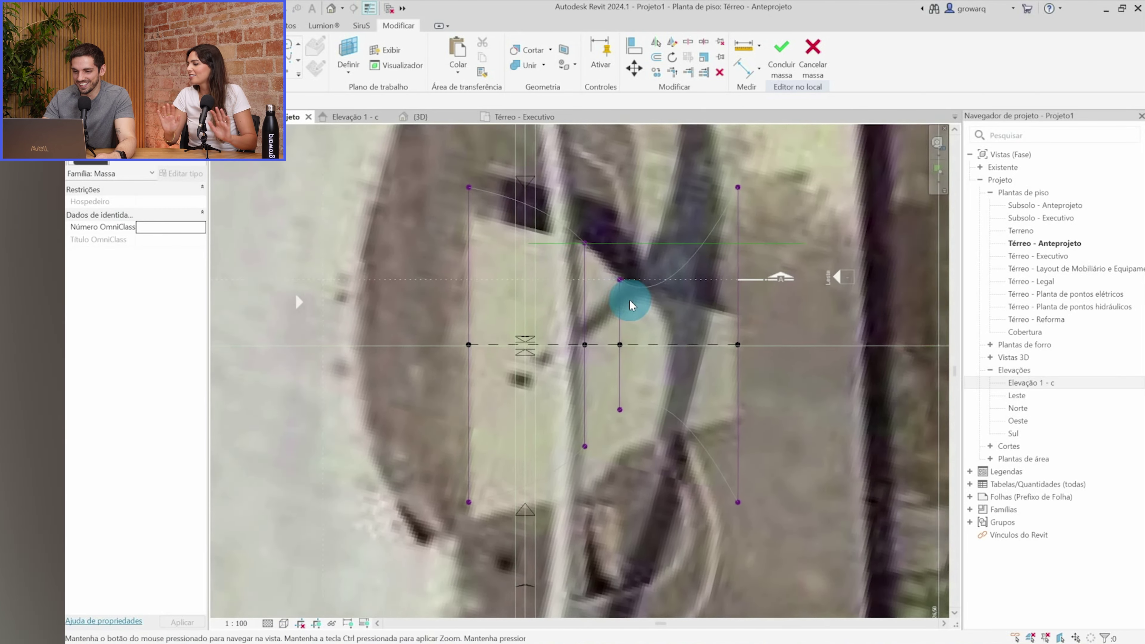
{"action": "scroll", "coordinate": [632, 302], "scroll_direction": "up", "scroll_amount": 2}
{"action": "left_click", "coordinate": [726, 235]}
{"action": "left_click_drag", "start_coordinate": [726, 235], "coordinate": [761, 321]}
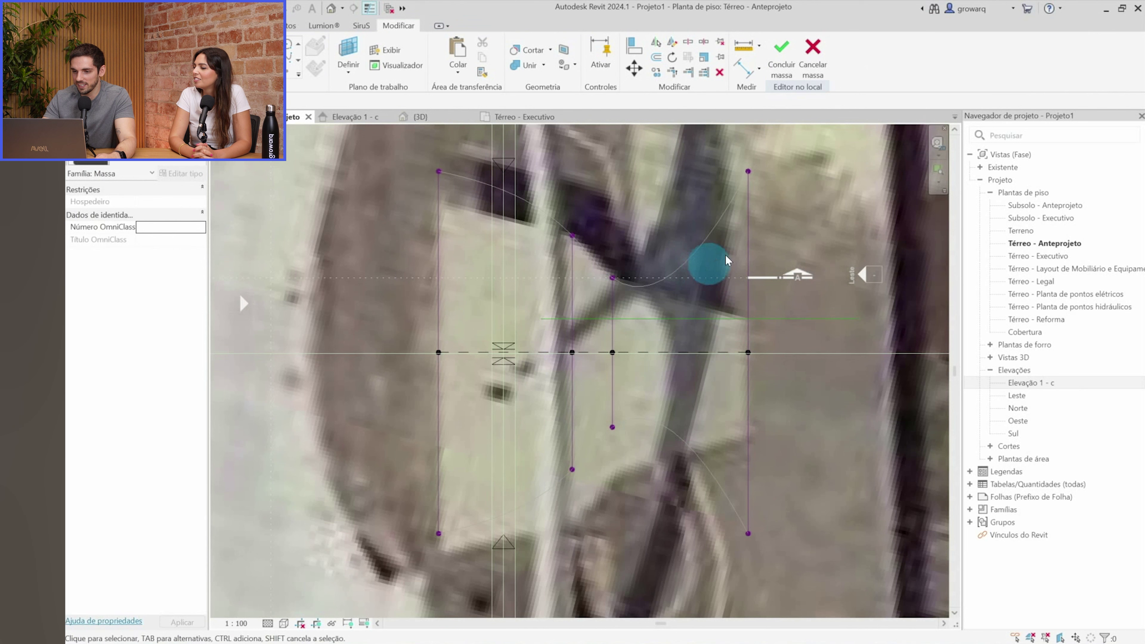
{"action": "left_click", "coordinate": [328, 12]}
Cancel an accidental rename of Elevação 1 - c and select the slab's end profile edge
{"action": "scroll", "coordinate": [722, 325], "scroll_direction": "up", "scroll_amount": 3}
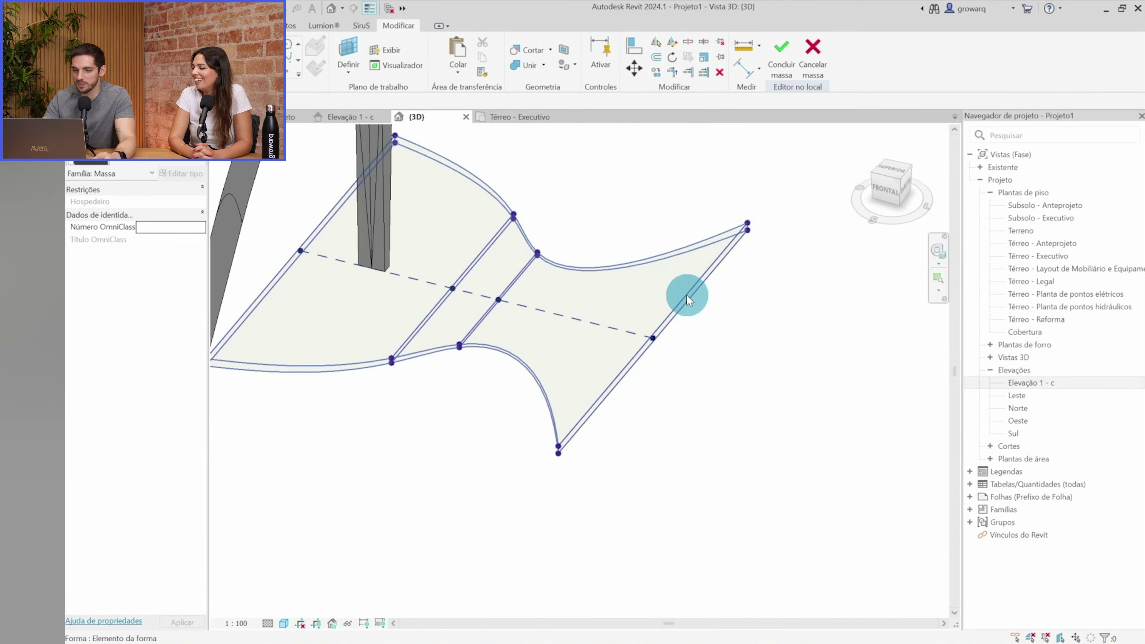
{"action": "left_click", "coordinate": [811, 346]}
{"action": "left_click", "coordinate": [1041, 383]}
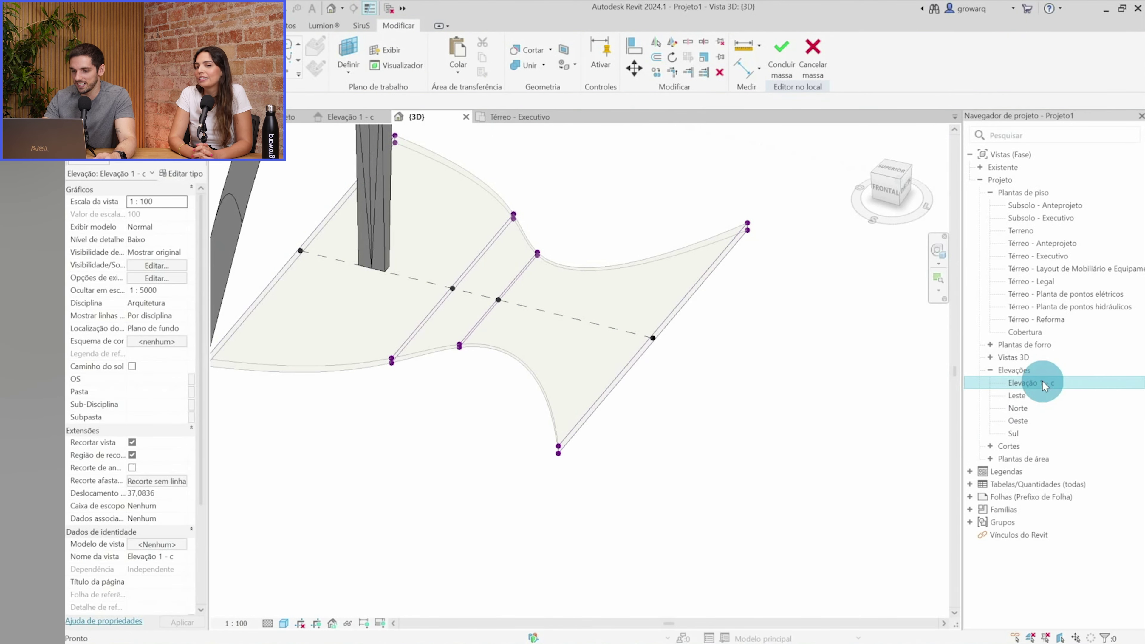
{"action": "left_click", "coordinate": [705, 277]}
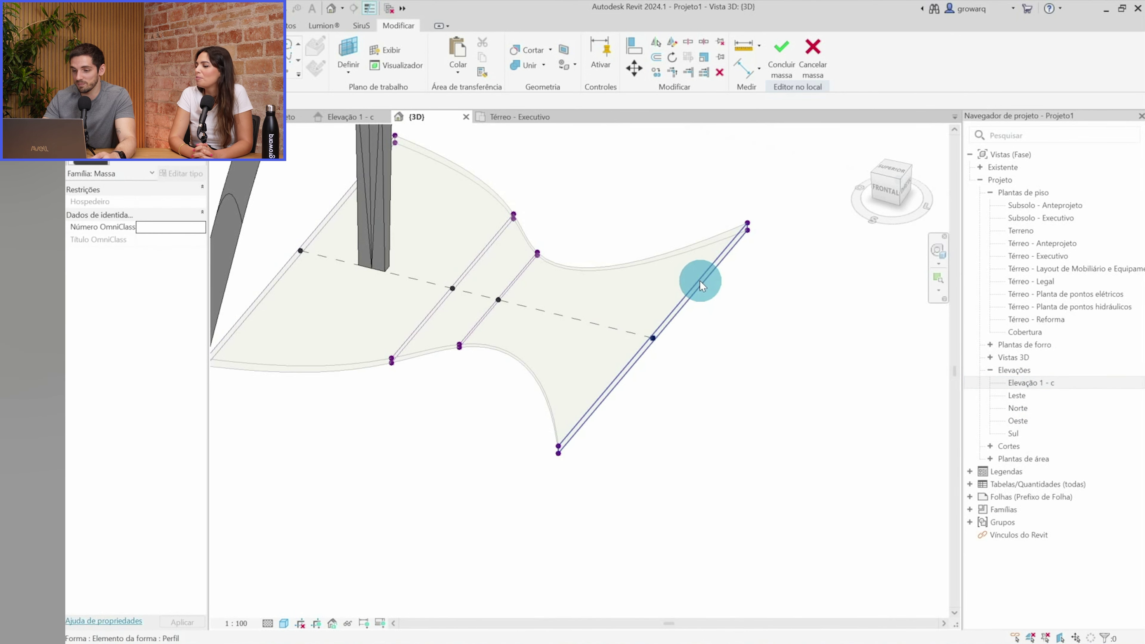
{"action": "left_click", "coordinate": [699, 280]}
In Elevação 1 - c, pull the end profile's endpoint left and snap it onto the slab's left end
{"action": "double_click", "coordinate": [1033, 383]}
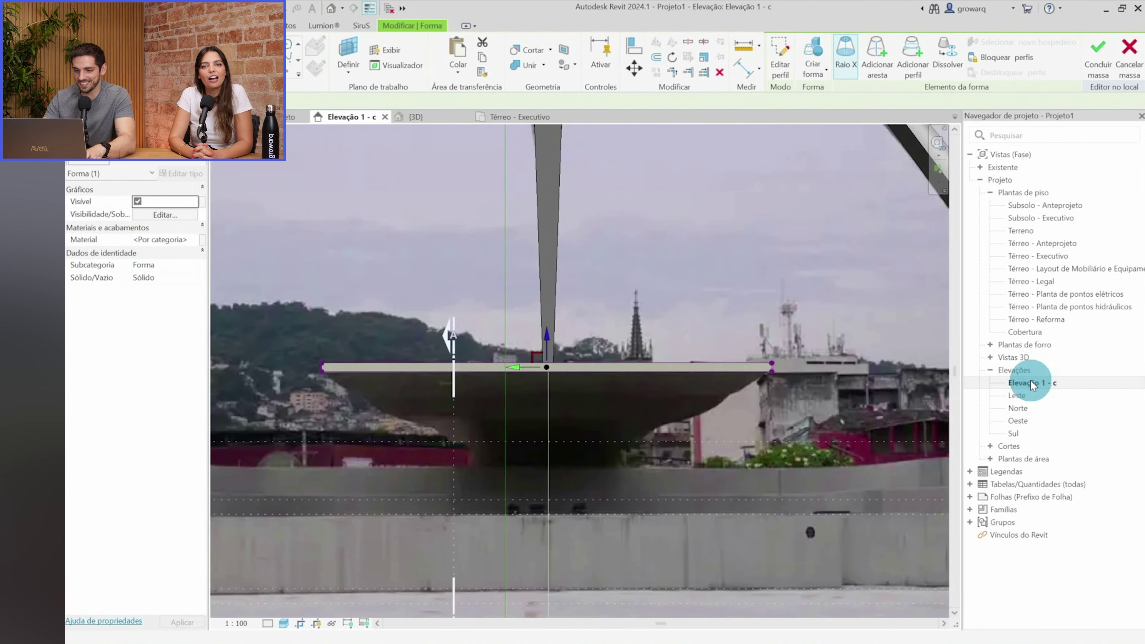
{"action": "scroll", "coordinate": [541, 374], "scroll_direction": "up", "scroll_amount": 3}
{"action": "left_click_drag", "start_coordinate": [553, 371], "coordinate": [342, 378]}
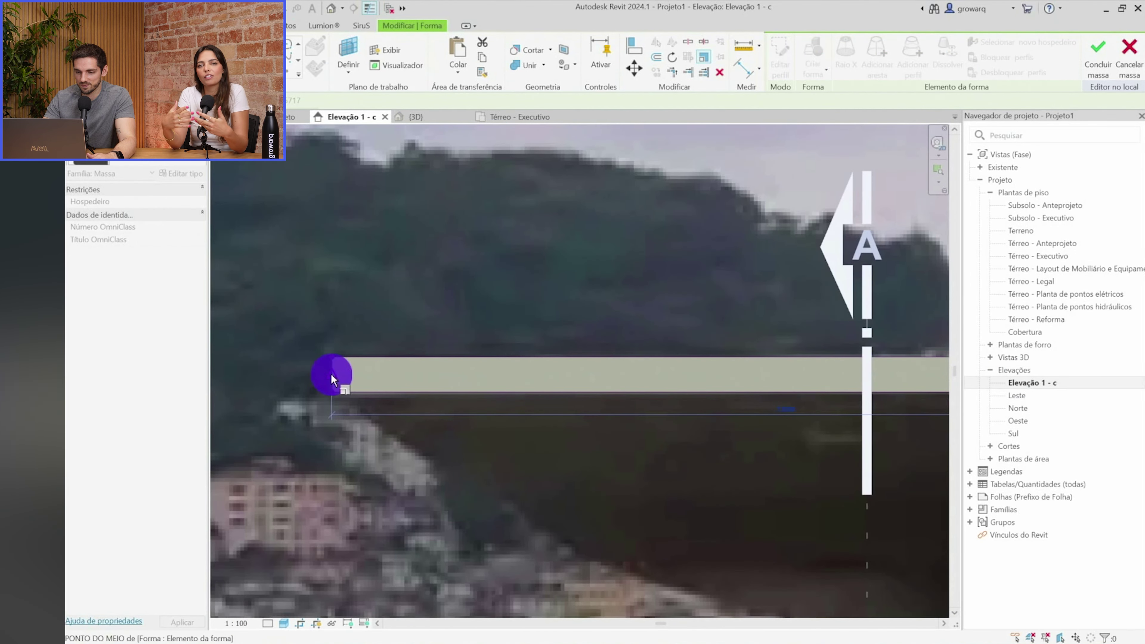
{"action": "left_click_drag", "start_coordinate": [332, 379], "coordinate": [332, 378]}
{"action": "scroll", "coordinate": [334, 377], "scroll_direction": "down", "scroll_amount": 2}
{"action": "key", "text": "Escape"}
{"action": "key", "text": "ctrl+Tab"}
Lower the slab's narrow end edge in the 3D view
{"action": "mouse_move", "coordinate": [696, 391]}
{"action": "middle_mouse_down", "text": "shift"}
{"action": "mouse_move", "coordinate": [504, 389]}
{"action": "mouse_move", "coordinate": [503, 266]}
{"action": "mouse_move", "coordinate": [604, 164]}
{"action": "mouse_move", "coordinate": [475, 351]}
{"action": "mouse_move", "coordinate": [545, 402]}
{"action": "middle_mouse_up", "text": "shift"}
{"action": "mouse_move", "coordinate": [682, 427]}
{"action": "middle_mouse_down", "text": "shift"}
{"action": "mouse_move", "coordinate": [590, 475]}
{"action": "mouse_move", "coordinate": [597, 440]}
{"action": "middle_mouse_up", "text": "shift"}
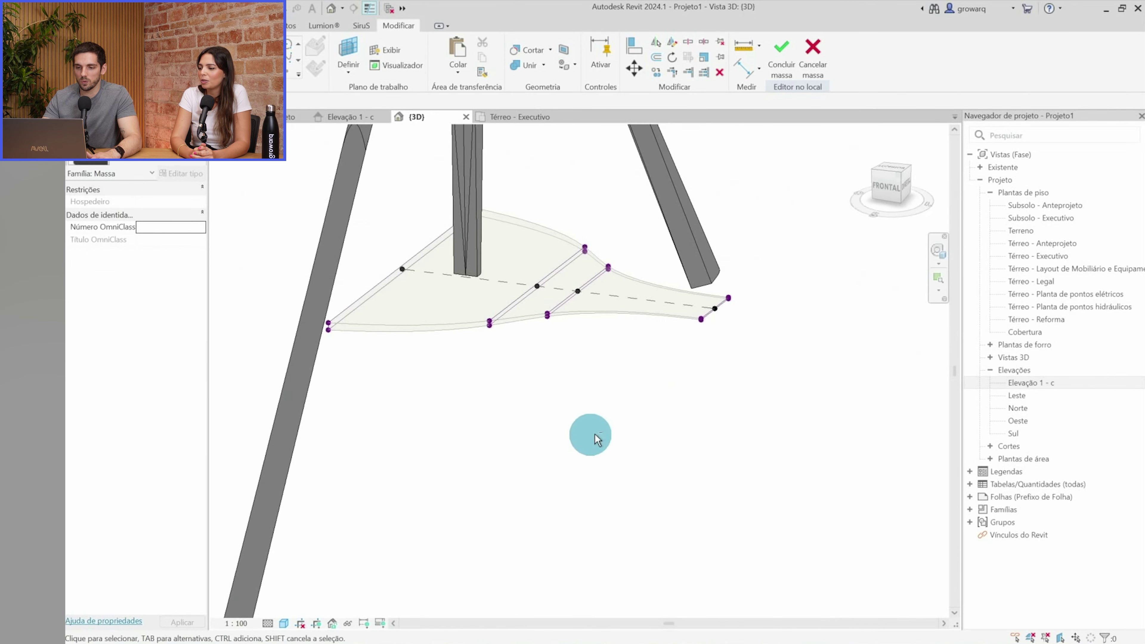
{"action": "scroll", "coordinate": [721, 348], "scroll_direction": "up", "scroll_amount": 2}
{"action": "scroll", "coordinate": [869, 355], "scroll_direction": "down", "scroll_amount": 3}
{"action": "scroll", "coordinate": [766, 378], "scroll_direction": "down", "scroll_amount": 1}
{"action": "scroll", "coordinate": [767, 379], "scroll_direction": "up", "scroll_amount": 2}
{"action": "left_click_drag", "start_coordinate": [749, 364], "coordinate": [885, 234]}
{"action": "scroll", "coordinate": [780, 304], "scroll_direction": "up", "scroll_amount": 3}
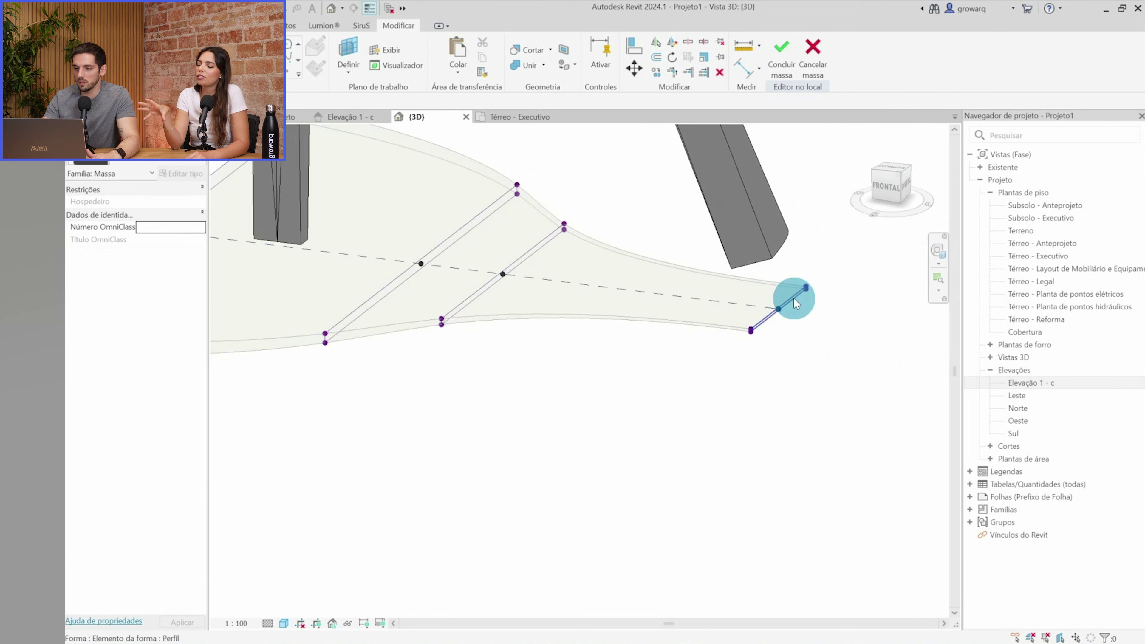
{"action": "left_click", "coordinate": [793, 299]}
{"action": "left_click", "coordinate": [811, 297]}
{"action": "left_click_drag", "start_coordinate": [783, 284], "coordinate": [787, 352]}
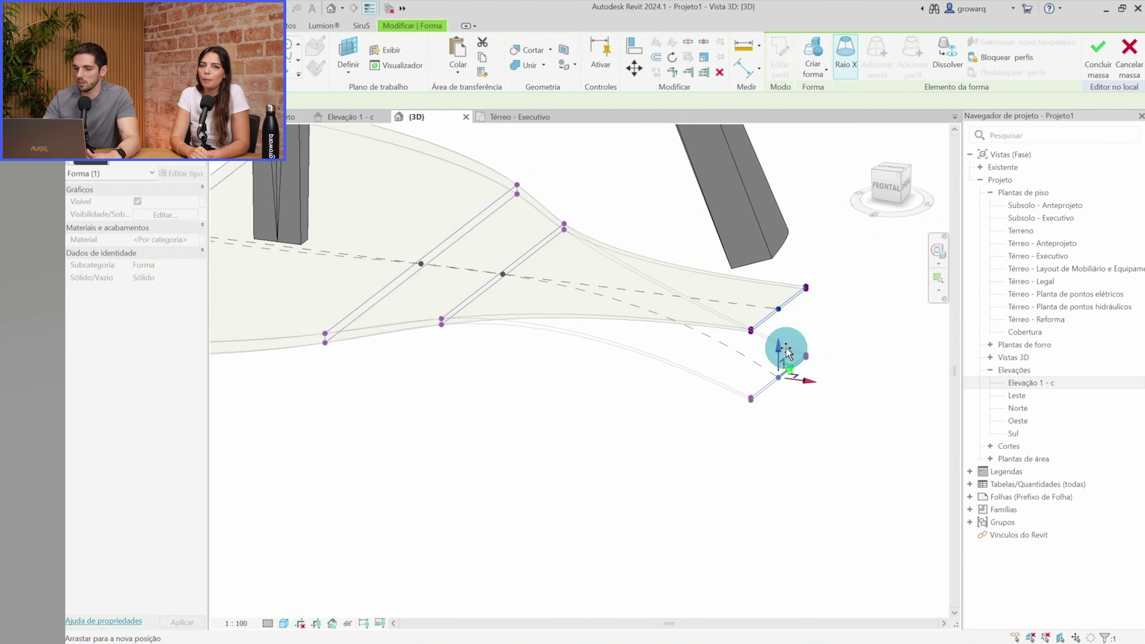
Lower the slab's middle cross profile, then raise it slightly to smooth the curve
{"action": "mouse_move", "coordinate": [596, 473]}
{"action": "middle_mouse_down", "text": "shift"}
{"action": "mouse_move", "coordinate": [565, 473]}
{"action": "mouse_move", "coordinate": [652, 396]}
{"action": "mouse_move", "coordinate": [620, 464]}
{"action": "mouse_move", "coordinate": [539, 369]}
{"action": "middle_mouse_up", "text": "shift"}
{"action": "scroll", "coordinate": [539, 369], "scroll_direction": "up", "scroll_amount": 3}
{"action": "left_click", "coordinate": [540, 369]}
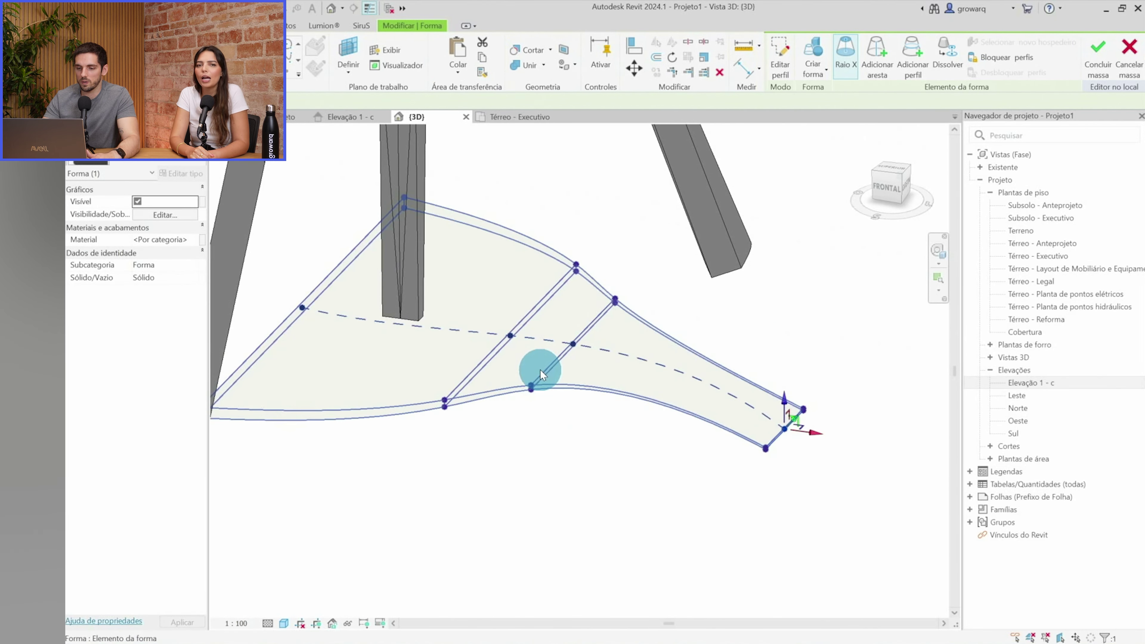
{"action": "left_click", "coordinate": [540, 369]}
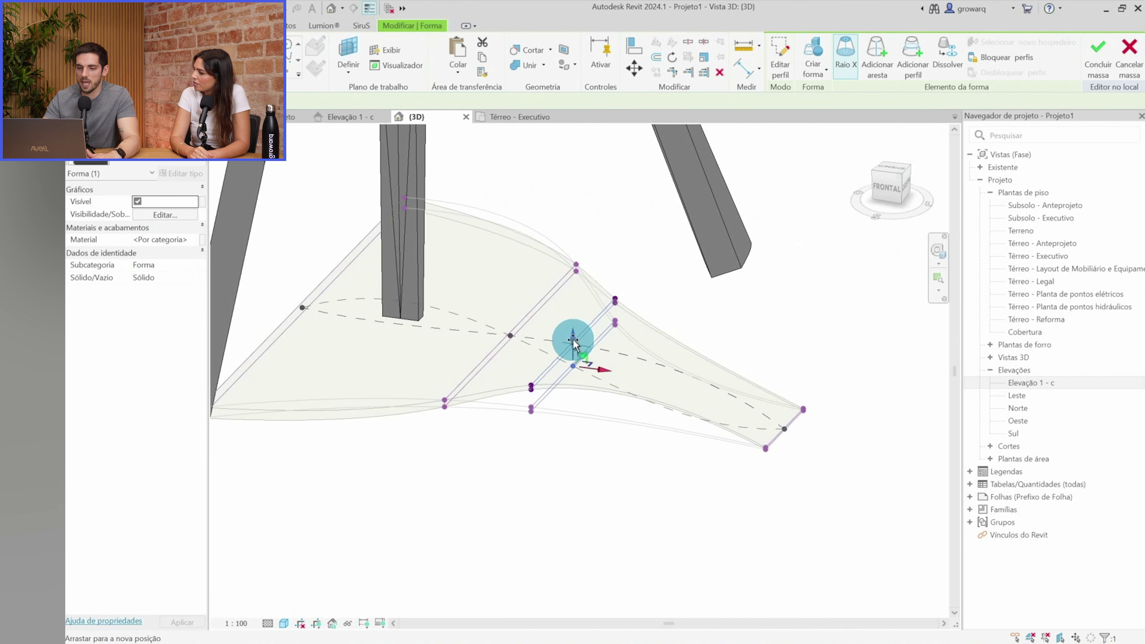
{"action": "left_click_drag", "start_coordinate": [574, 345], "coordinate": [540, 405]}
{"action": "mouse_move", "coordinate": [540, 405]}
{"action": "middle_mouse_down", "text": "shift"}
{"action": "mouse_move", "coordinate": [588, 429]}
{"action": "mouse_move", "coordinate": [659, 390]}
{"action": "mouse_move", "coordinate": [609, 409]}
{"action": "mouse_move", "coordinate": [590, 354]}
{"action": "middle_mouse_up", "text": "shift"}
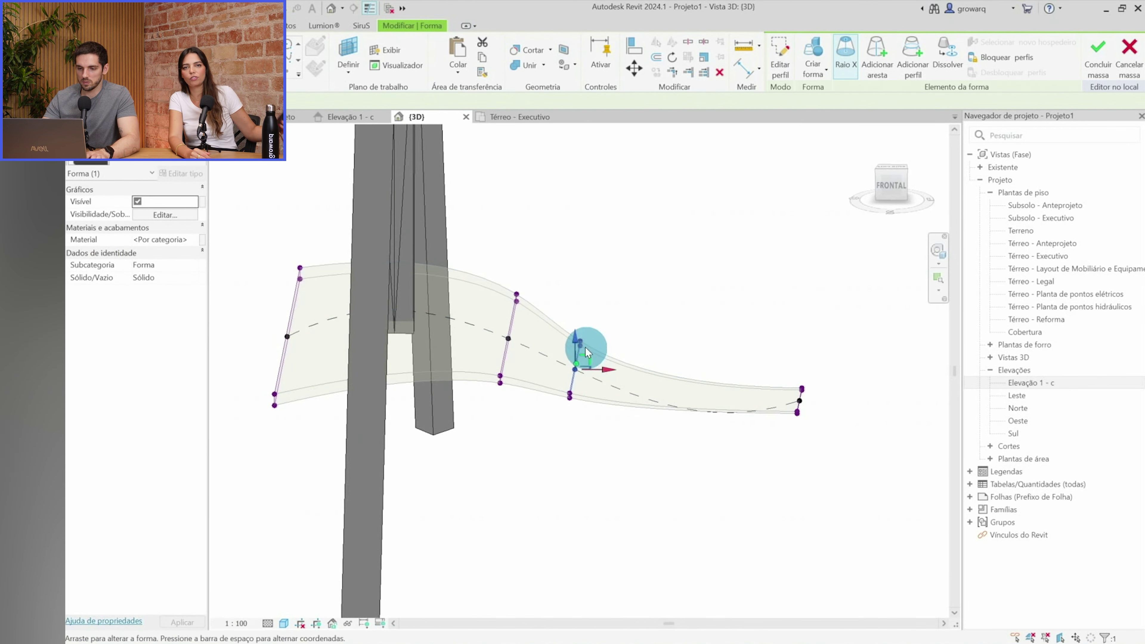
{"action": "left_click_drag", "start_coordinate": [591, 355], "coordinate": [587, 348]}
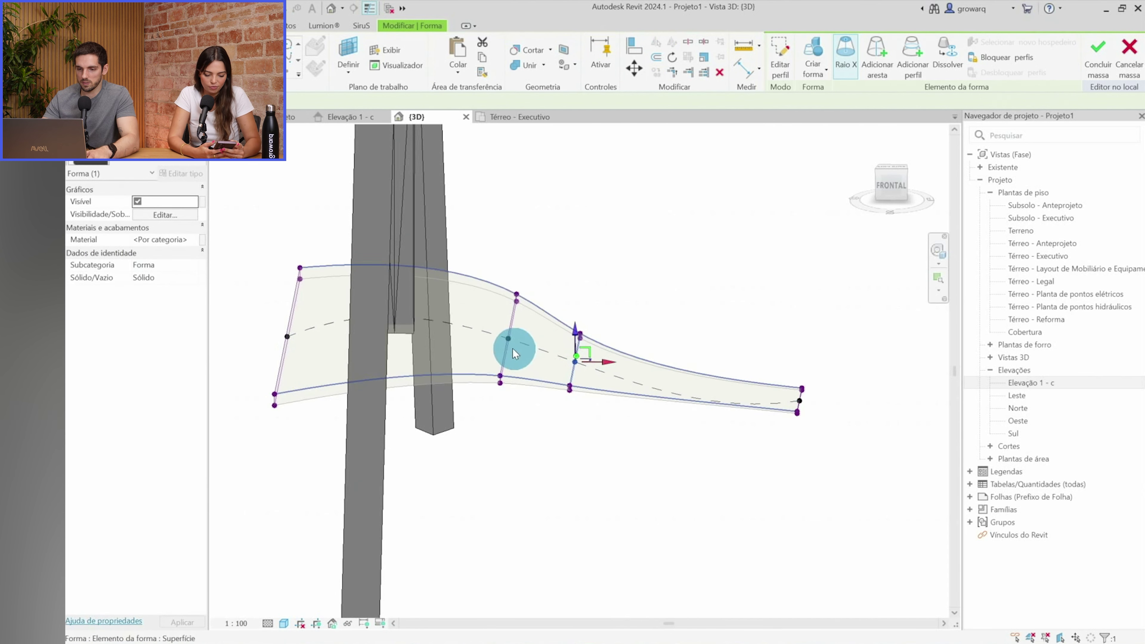
Shift the neighbouring cross profile to refine the curve, then inspect the finished slab
{"action": "left_click", "coordinate": [506, 355]}
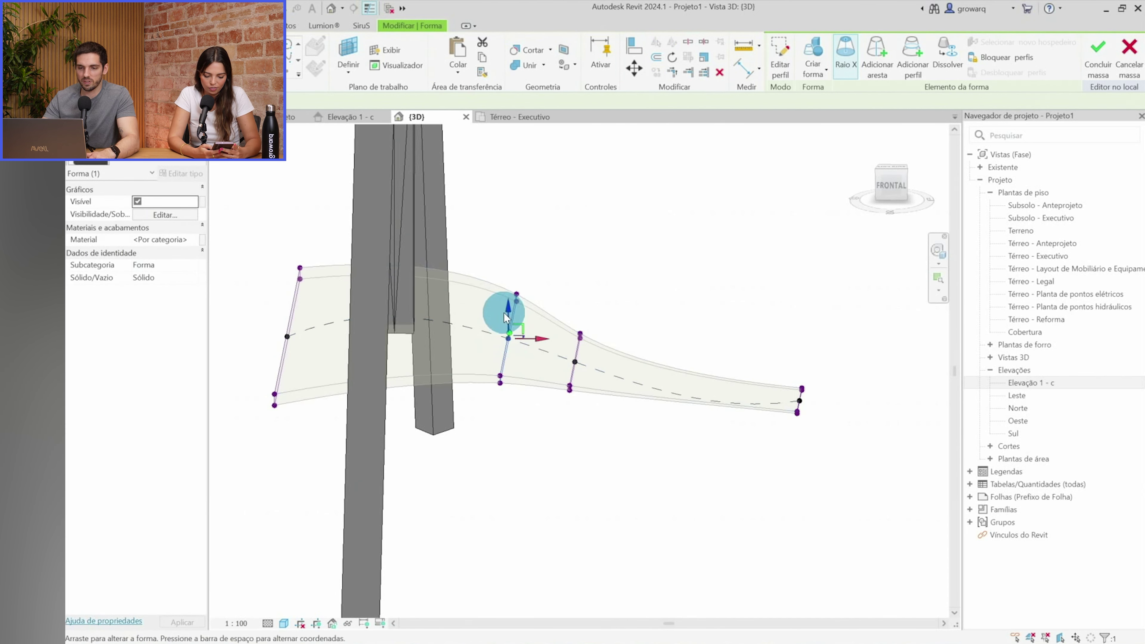
{"action": "left_click_drag", "start_coordinate": [508, 307], "coordinate": [501, 312]}
{"action": "left_click", "coordinate": [537, 417]}
{"action": "mouse_move", "coordinate": [887, 435]}
{"action": "middle_mouse_down", "text": "shift"}
{"action": "mouse_move", "coordinate": [701, 491]}
{"action": "mouse_move", "coordinate": [644, 452]}
{"action": "mouse_move", "coordinate": [624, 527]}
{"action": "middle_mouse_up", "text": "shift"}
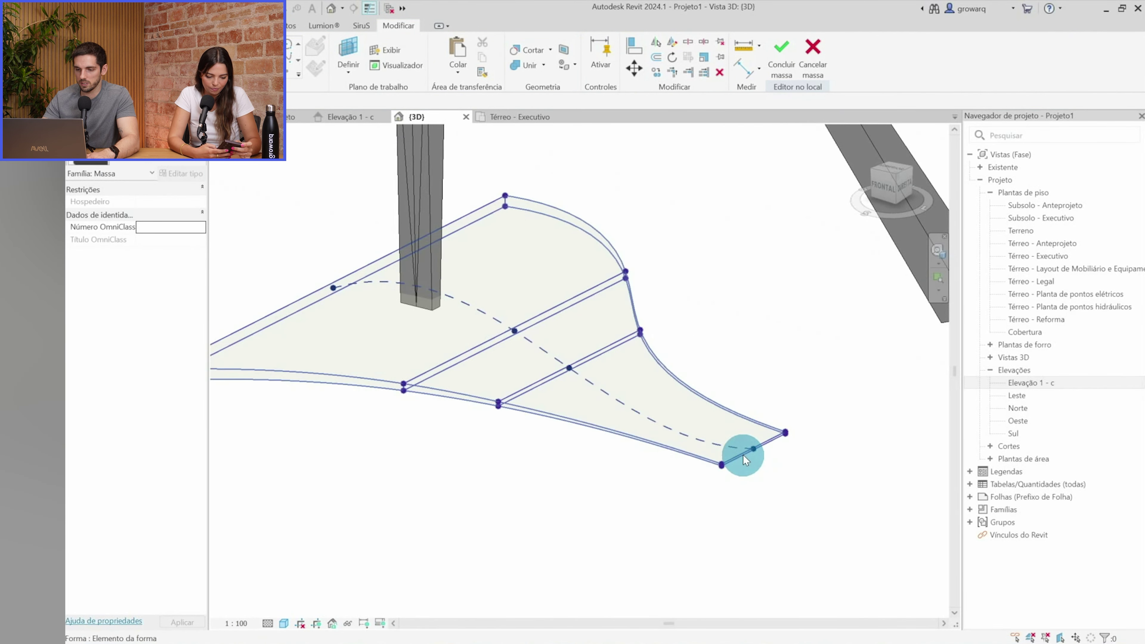
{"action": "left_click", "coordinate": [743, 456]}
{"action": "mouse_move", "coordinate": [743, 455]}
{"action": "middle_mouse_down", "text": "shift"}
{"action": "mouse_move", "coordinate": [585, 518]}
{"action": "mouse_move", "coordinate": [657, 443]}
{"action": "mouse_move", "coordinate": [664, 455]}
{"action": "mouse_move", "coordinate": [608, 498]}
{"action": "mouse_move", "coordinate": [632, 513]}
{"action": "middle_mouse_up", "text": "shift"}
{"action": "left_click", "coordinate": [644, 473]}
{"action": "left_click", "coordinate": [559, 316]}
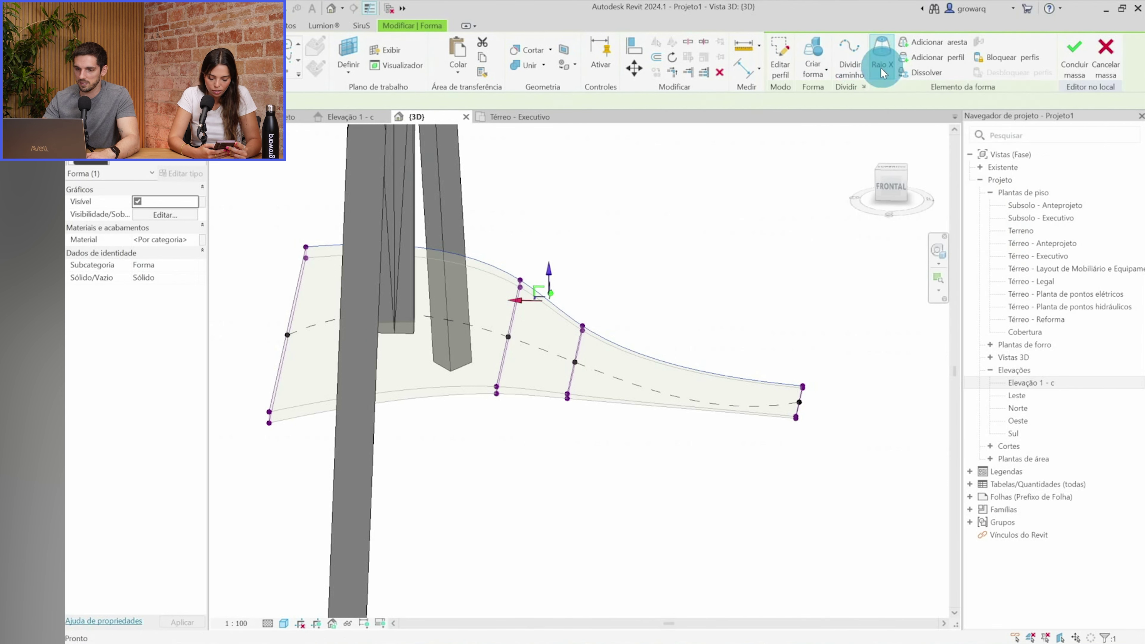
{"action": "left_click", "coordinate": [741, 281]}
{"action": "mouse_move", "coordinate": [741, 281]}
{"action": "middle_mouse_down", "text": "shift"}
{"action": "mouse_move", "coordinate": [710, 340]}
{"action": "mouse_move", "coordinate": [568, 332]}
{"action": "mouse_move", "coordinate": [608, 299]}
{"action": "mouse_move", "coordinate": [684, 374]}
{"action": "mouse_move", "coordinate": [693, 409]}
{"action": "mouse_move", "coordinate": [724, 416]}
{"action": "mouse_move", "coordinate": [528, 482]}
{"action": "mouse_move", "coordinate": [608, 478]}
{"action": "mouse_move", "coordinate": [669, 424]}
{"action": "mouse_move", "coordinate": [757, 435]}
{"action": "mouse_move", "coordinate": [722, 522]}
{"action": "mouse_move", "coordinate": [626, 507]}
{"action": "mouse_move", "coordinate": [606, 489]}
{"action": "mouse_move", "coordinate": [558, 505]}
{"action": "middle_mouse_up", "text": "shift"}
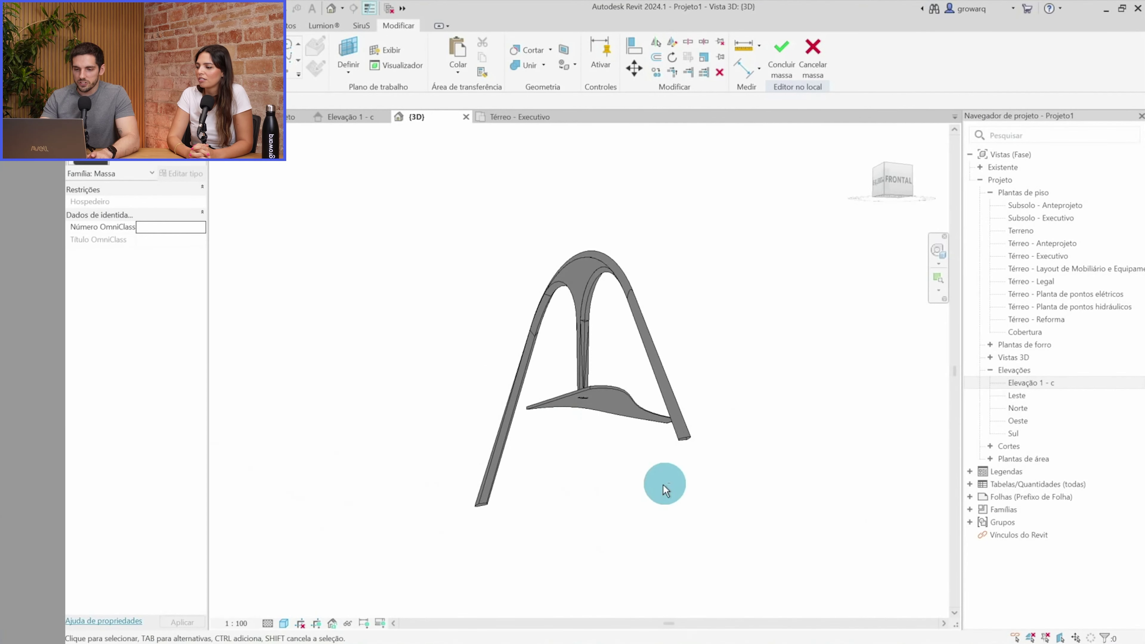
Open the Térreo - Anteprojeto floor plan and frame the square around the arch
{"action": "mouse_move", "coordinate": [666, 489]}
{"action": "middle_mouse_down", "text": "shift"}
{"action": "mouse_move", "coordinate": [629, 524]}
{"action": "mouse_move", "coordinate": [741, 578]}
{"action": "mouse_move", "coordinate": [741, 601]}
{"action": "mouse_move", "coordinate": [772, 629]}
{"action": "middle_mouse_up", "text": "shift"}
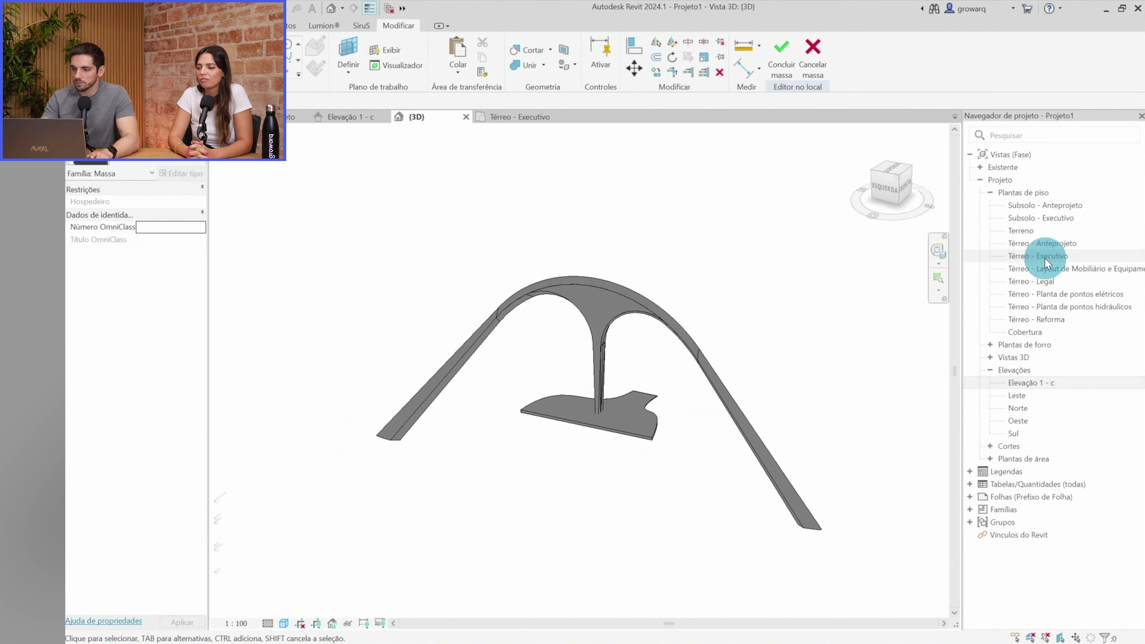
{"action": "double_click", "coordinate": [1041, 244]}
{"action": "scroll", "coordinate": [618, 358], "scroll_direction": "down", "scroll_amount": 2}
{"action": "scroll", "coordinate": [638, 378], "scroll_direction": "down", "scroll_amount": 1}
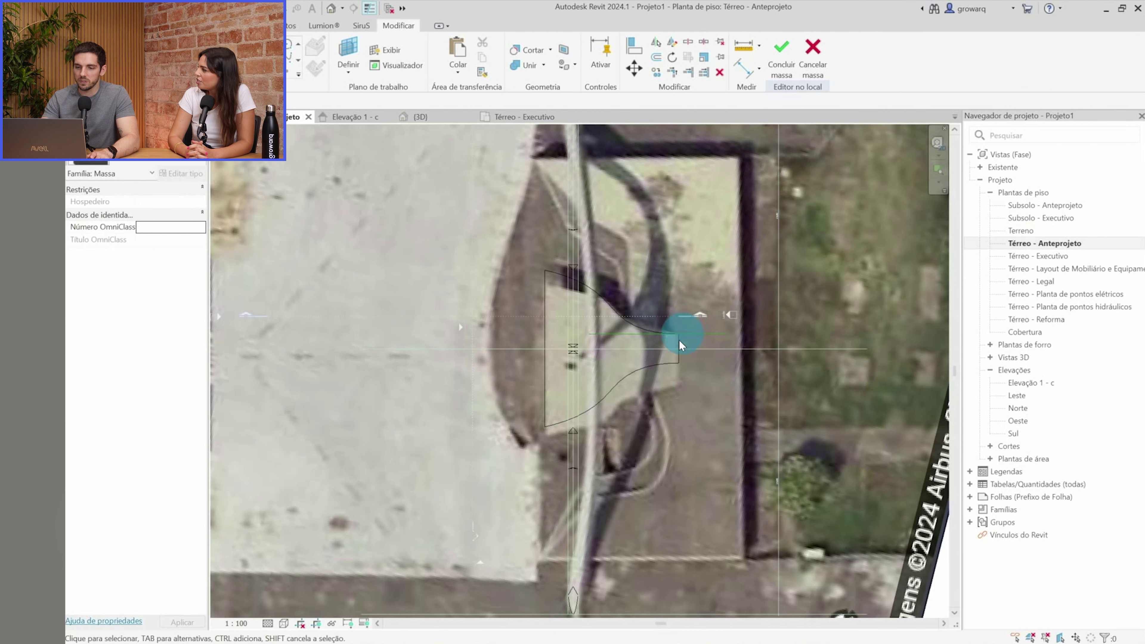
{"action": "scroll", "coordinate": [649, 385], "scroll_direction": "up", "scroll_amount": 2}
{"action": "scroll", "coordinate": [649, 391], "scroll_direction": "up", "scroll_amount": 1}
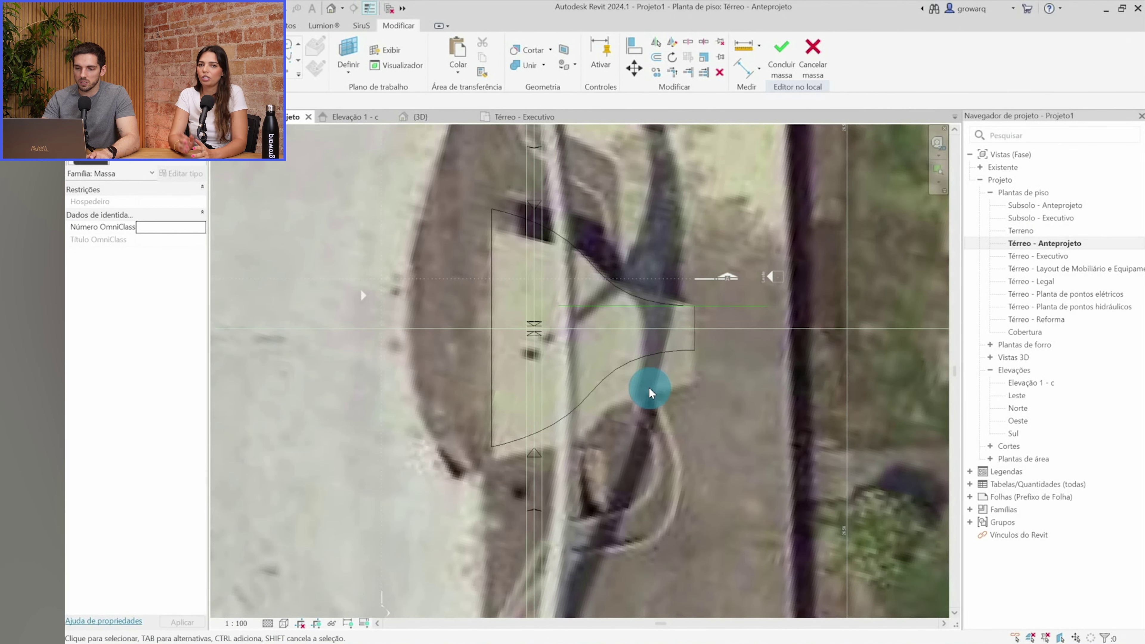
{"action": "scroll", "coordinate": [652, 410], "scroll_direction": "down", "scroll_amount": 3}
{"action": "mouse_move", "coordinate": [660, 325]}
{"action": "middle_mouse_down"}
{"action": "mouse_move", "coordinate": [738, 317]}
{"action": "mouse_move", "coordinate": [731, 310]}
{"action": "middle_mouse_up"}
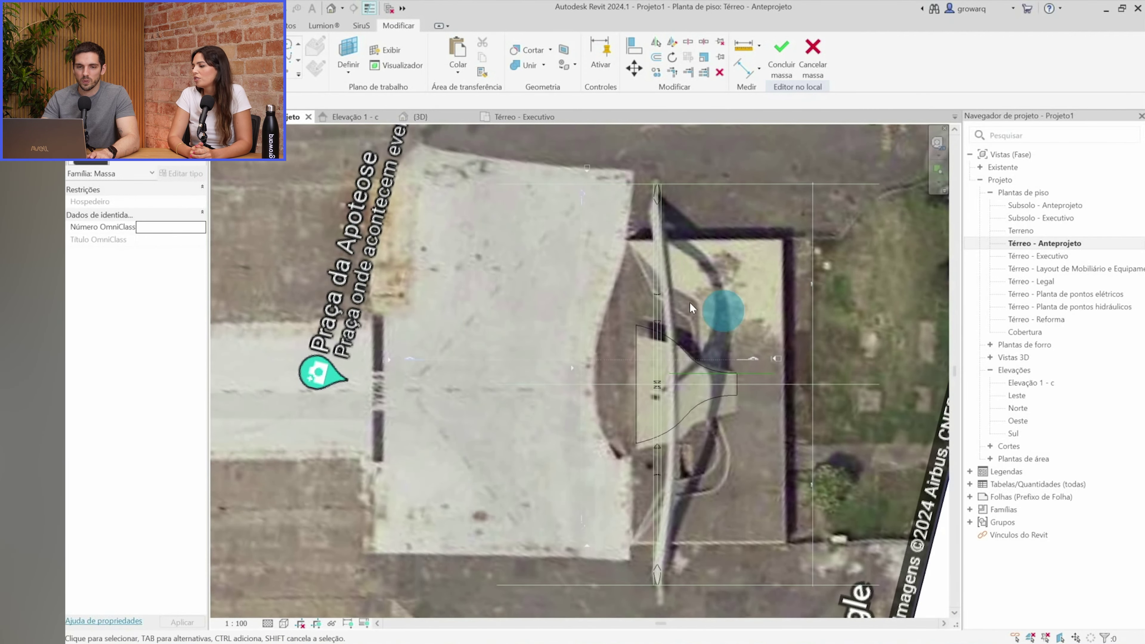
Draw a rectangle of model lines around the arch's square in plan
{"action": "left_click", "coordinate": [315, 68]}
{"action": "scroll", "coordinate": [767, 230], "scroll_direction": "up", "scroll_amount": 3}
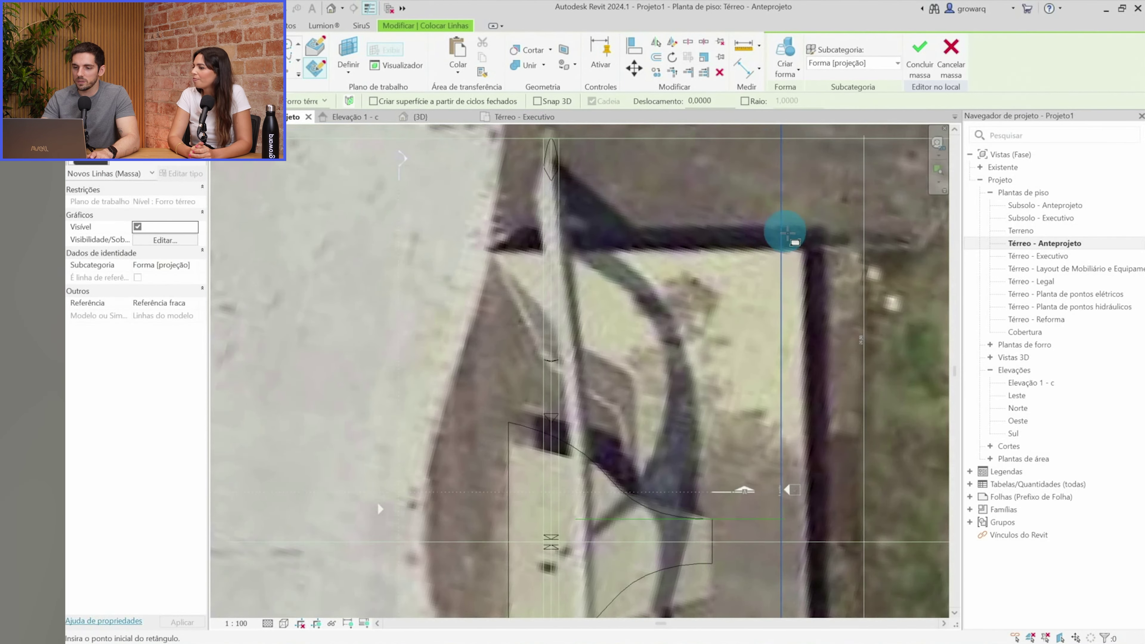
{"action": "left_click", "coordinate": [803, 250]}
{"action": "scroll", "coordinate": [511, 557], "scroll_direction": "down", "scroll_amount": 3}
{"action": "scroll", "coordinate": [511, 496], "scroll_direction": "up", "scroll_amount": 3}
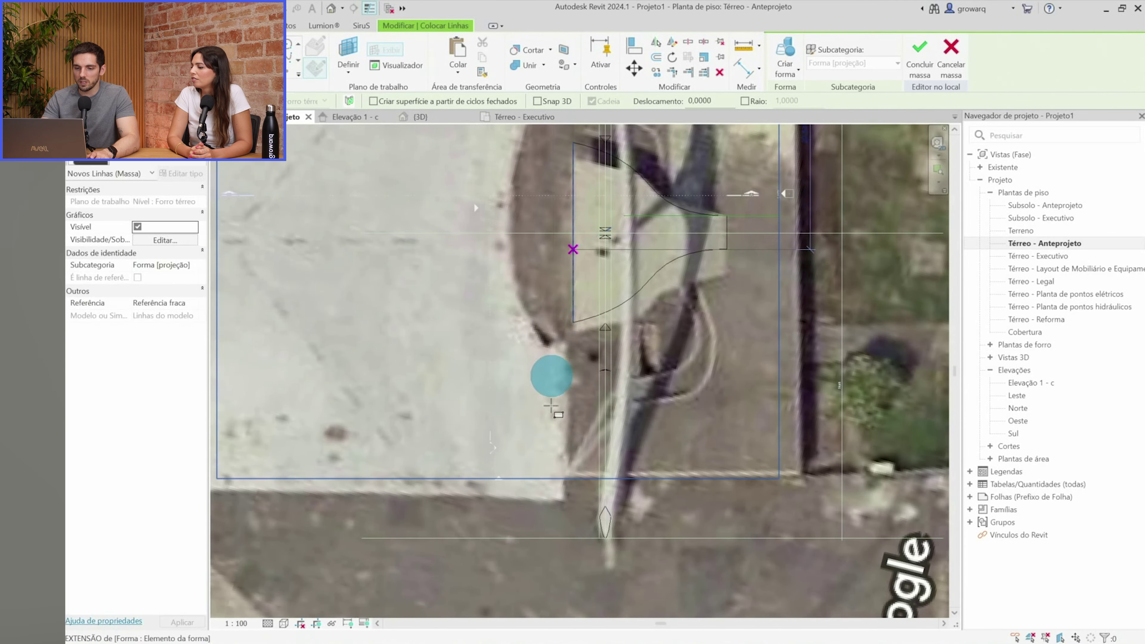
{"action": "scroll", "coordinate": [556, 482], "scroll_direction": "up", "scroll_amount": 3}
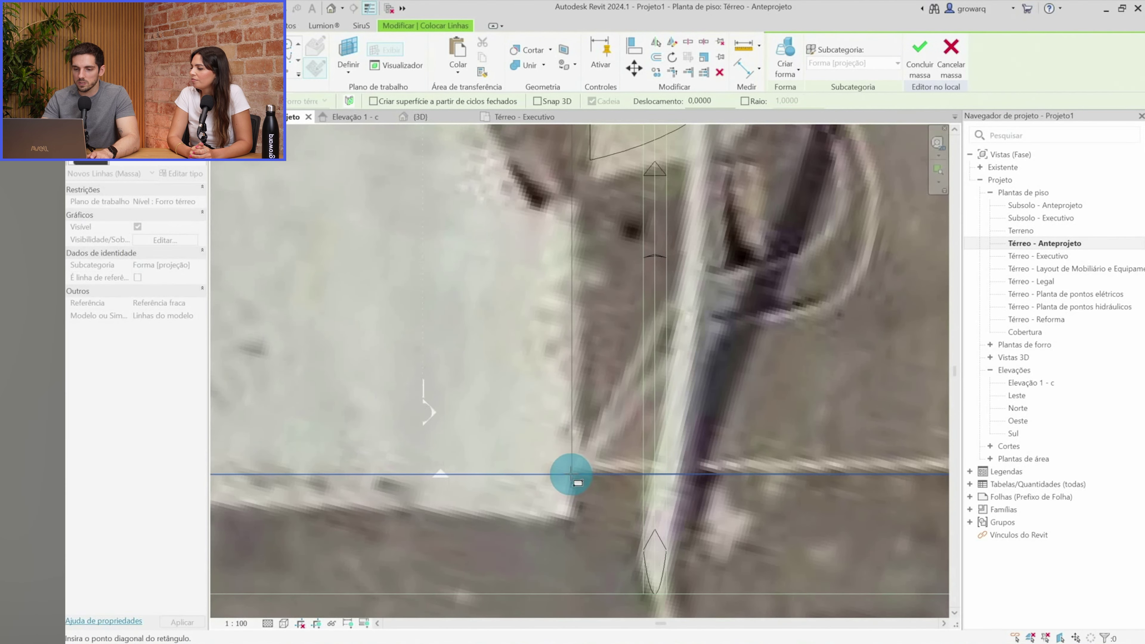
{"action": "left_click", "coordinate": [570, 474]}
{"action": "scroll", "coordinate": [451, 315], "scroll_direction": "down", "scroll_amount": 5}
{"action": "key", "text": "Escape"}
In 3D, put the four rectangle lines on the Nível : Térreo work plane and extrude them into a base block
{"action": "left_click", "coordinate": [331, 8]}
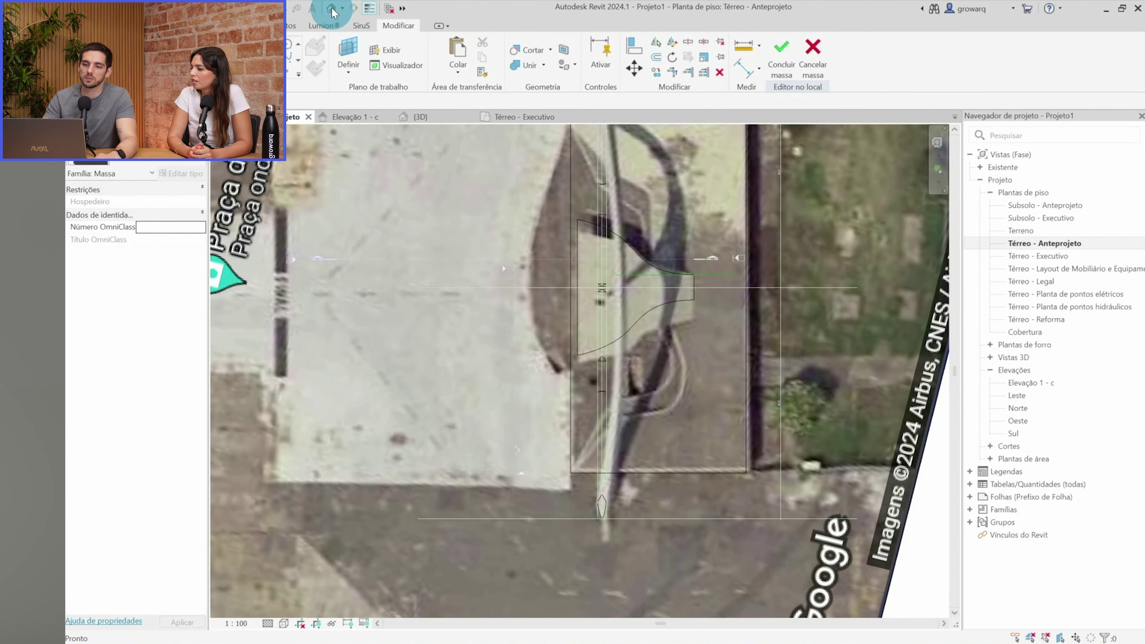
{"action": "left_click", "coordinate": [510, 460]}
{"action": "middle_click_drag", "start_coordinate": [511, 461], "coordinate": [521, 410], "text": "shift"}
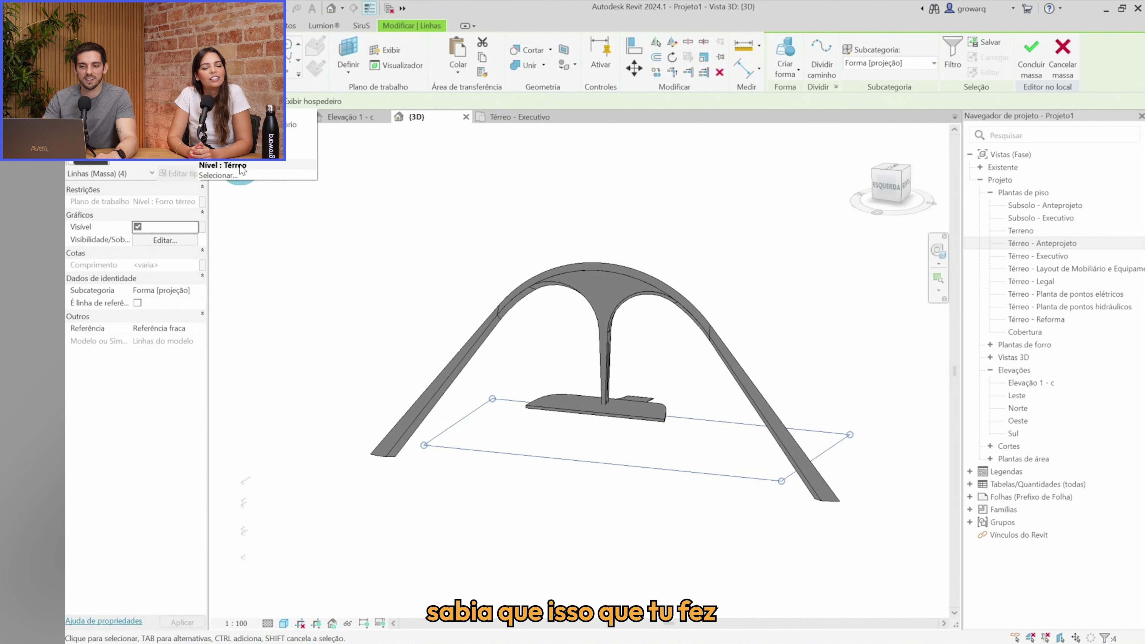
{"action": "left_click", "coordinate": [221, 165]}
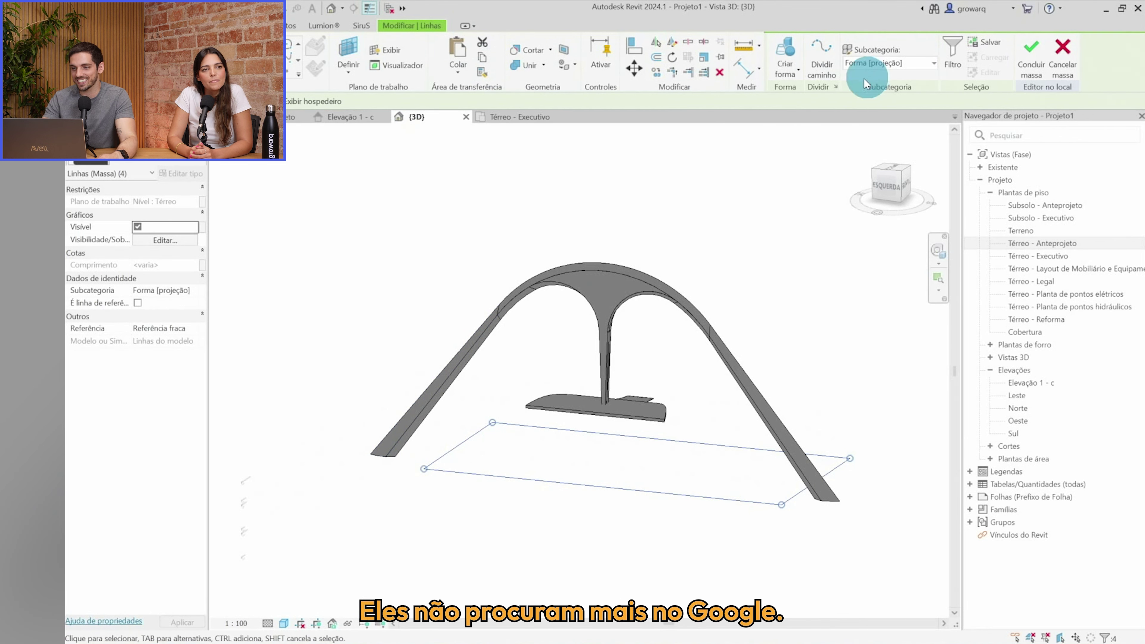
{"action": "left_click", "coordinate": [793, 42]}
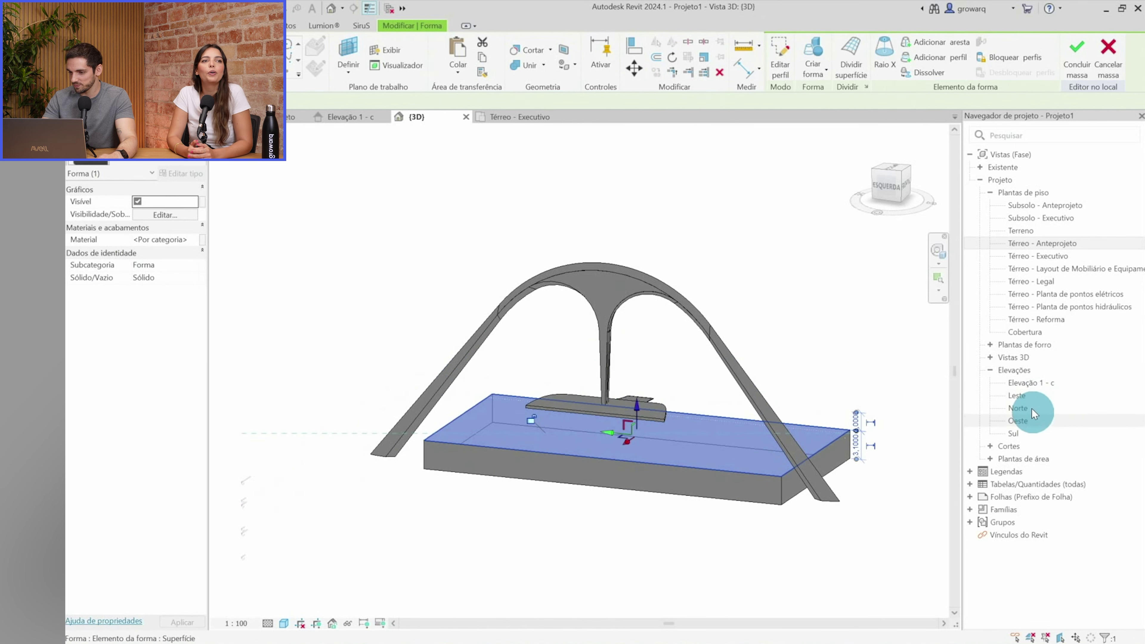
In the Elevação 1 - c elevation, drag the base block's top face to just beneath the slab, then return to 3D
{"action": "double_click", "coordinate": [1033, 383]}
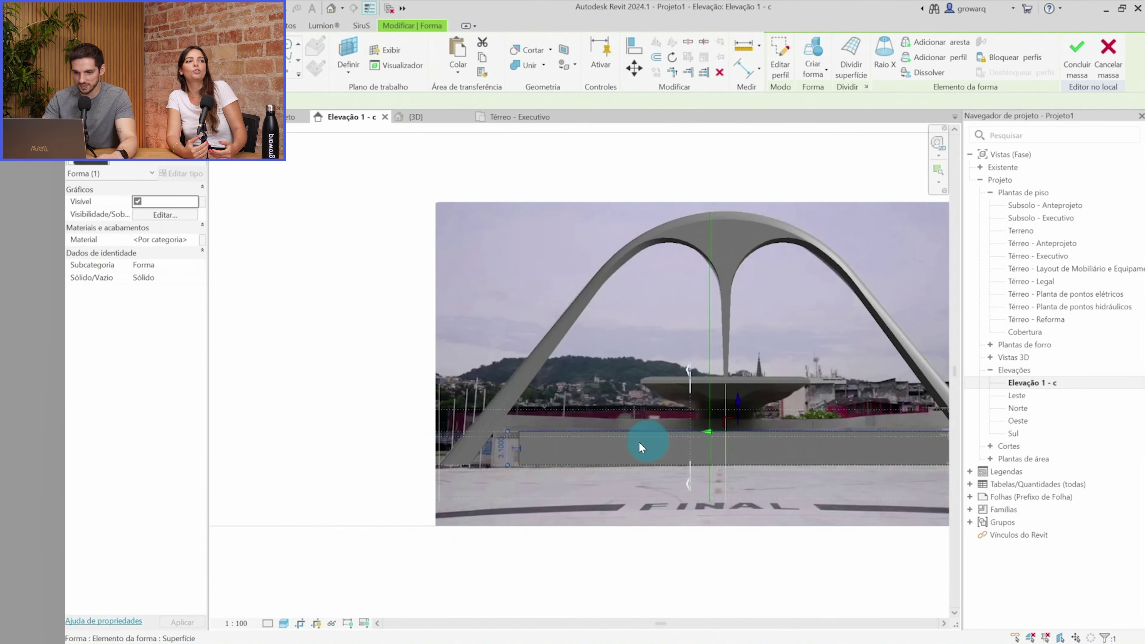
{"action": "scroll", "coordinate": [641, 446], "scroll_direction": "up", "scroll_amount": 1}
{"action": "scroll", "coordinate": [676, 437], "scroll_direction": "up", "scroll_amount": 3}
{"action": "left_click_drag", "start_coordinate": [829, 376], "coordinate": [823, 361]}
{"action": "scroll", "coordinate": [468, 491], "scroll_direction": "down", "scroll_amount": 2}
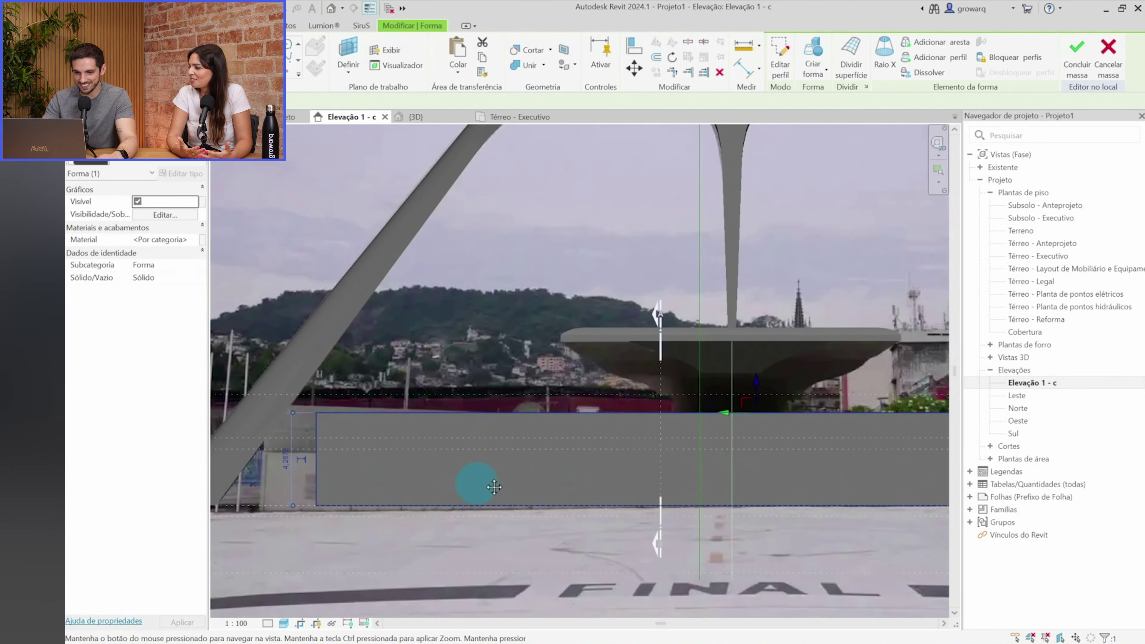
{"action": "middle_click_drag", "start_coordinate": [468, 491], "coordinate": [588, 452]}
{"action": "key", "text": "Escape"}
{"action": "scroll", "coordinate": [499, 465], "scroll_direction": "down", "scroll_amount": 2}
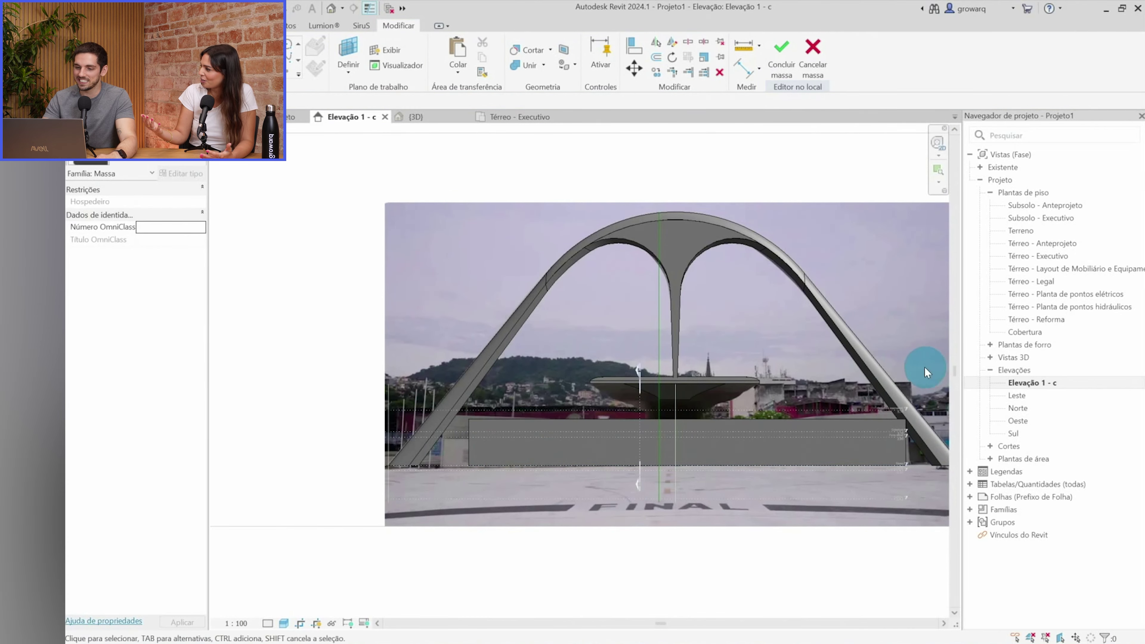
{"action": "middle_click_drag", "start_coordinate": [642, 359], "coordinate": [545, 332]}
{"action": "left_click", "coordinate": [331, 8]}
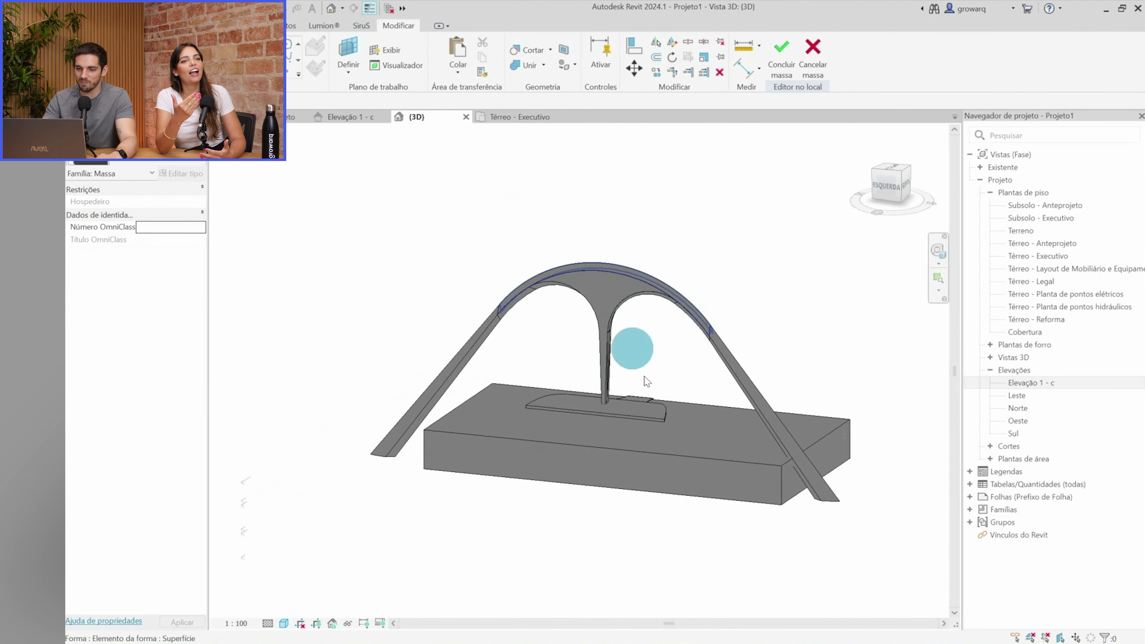
Select the curved platform slab in X-Ray mode and pick its end profile
{"action": "mouse_move", "coordinate": [585, 532]}
{"action": "middle_mouse_down", "text": "shift"}
{"action": "mouse_move", "coordinate": [428, 492]}
{"action": "mouse_move", "coordinate": [702, 427]}
{"action": "middle_mouse_up", "text": "shift"}
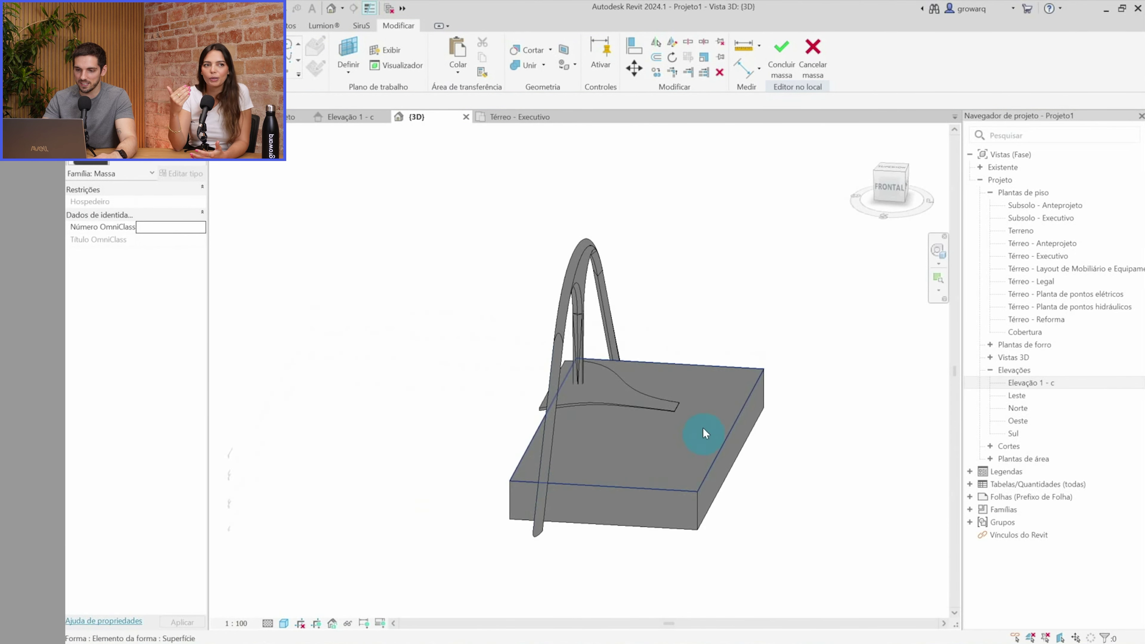
{"action": "scroll", "coordinate": [645, 392], "scroll_direction": "up", "scroll_amount": 4}
{"action": "scroll", "coordinate": [655, 403], "scroll_direction": "up", "scroll_amount": 3}
{"action": "left_click", "coordinate": [658, 402]}
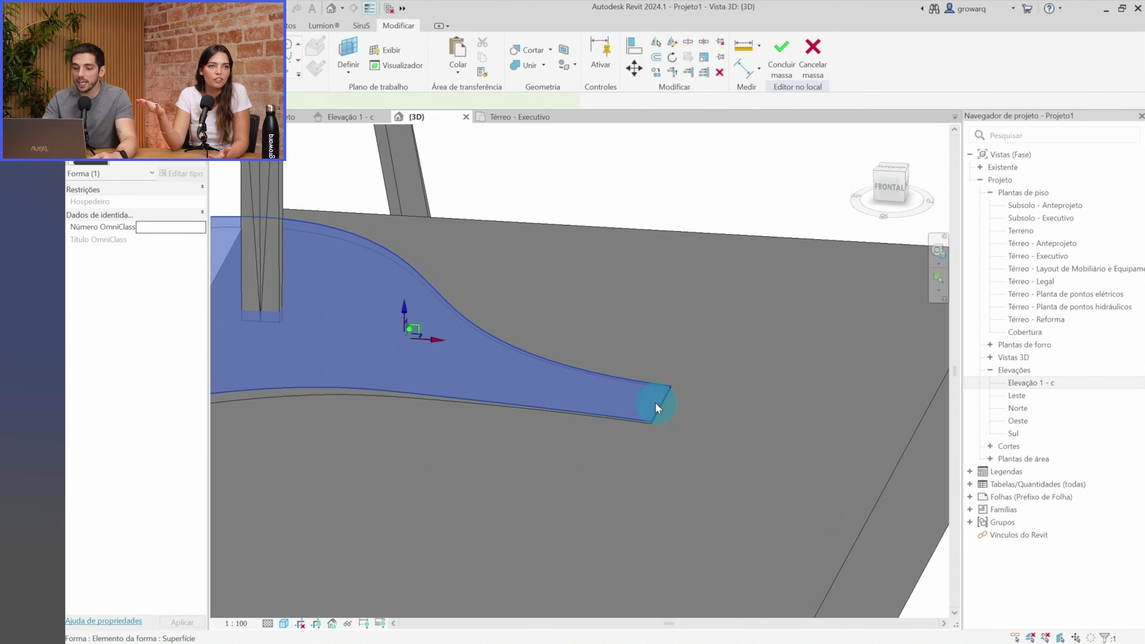
{"action": "left_click", "coordinate": [575, 390]}
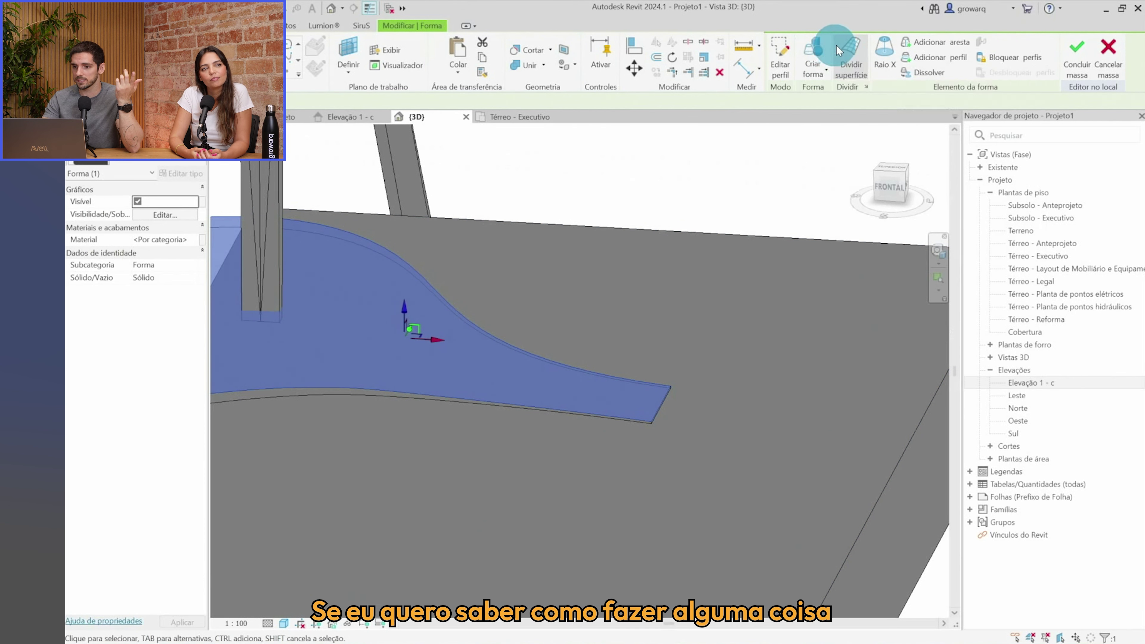
{"action": "left_click", "coordinate": [883, 66]}
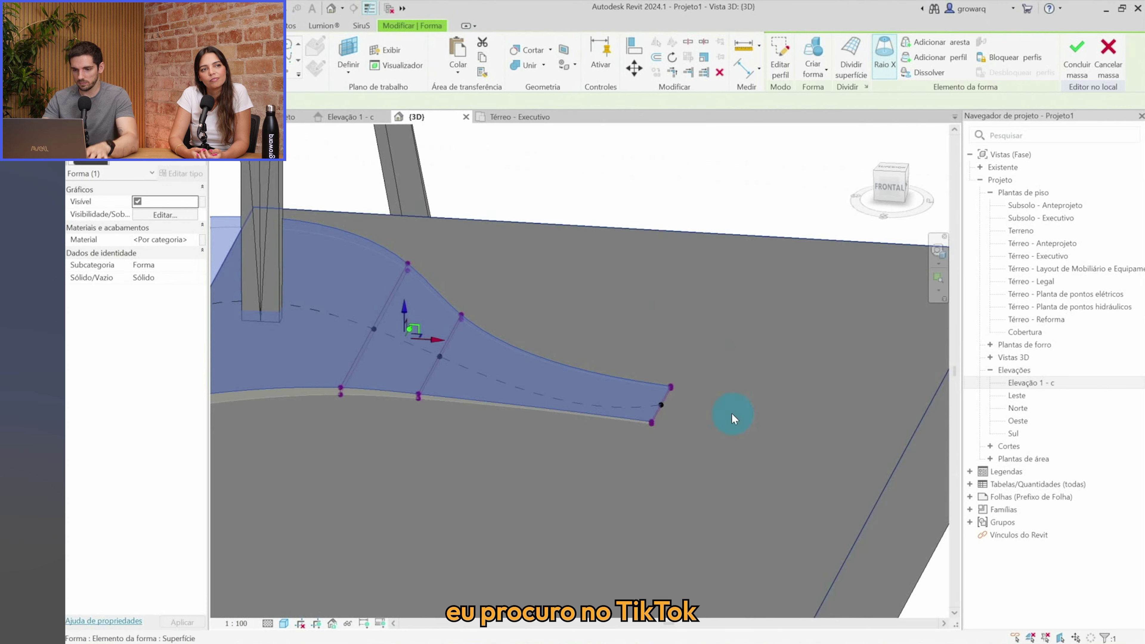
{"action": "scroll", "coordinate": [654, 408], "scroll_direction": "up", "scroll_amount": 4}
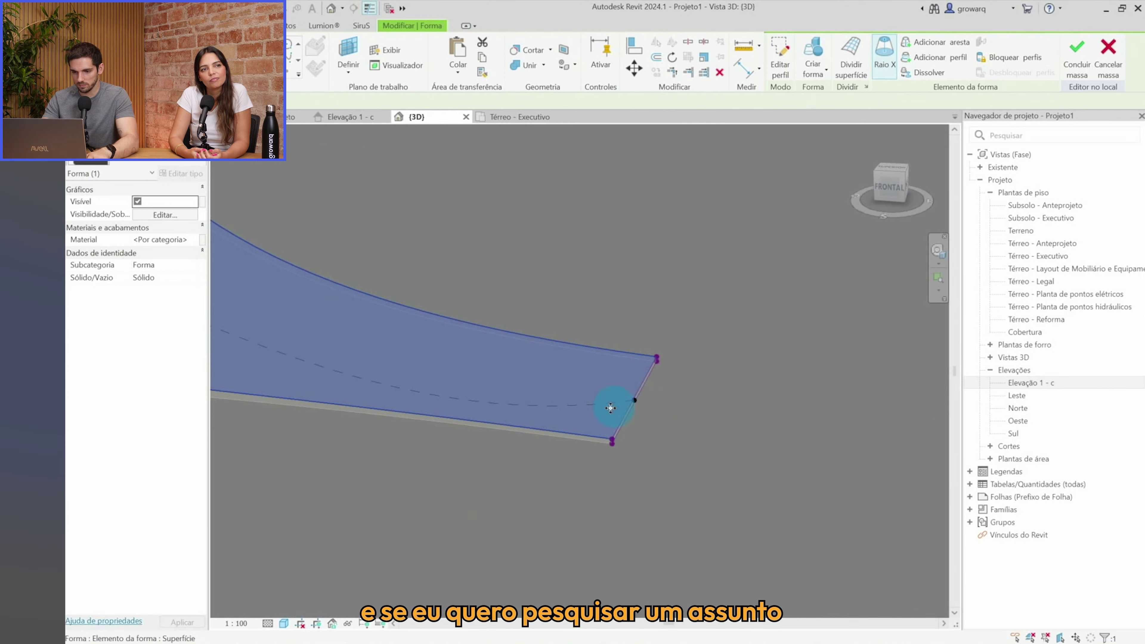
{"action": "left_click", "coordinate": [618, 427]}
Drag the slab's end profile down onto the base block's top and orbit to check the fit
{"action": "middle_click_drag", "start_coordinate": [617, 427], "coordinate": [625, 391], "text": "shift"}
{"action": "left_click_drag", "start_coordinate": [624, 391], "coordinate": [630, 485]}
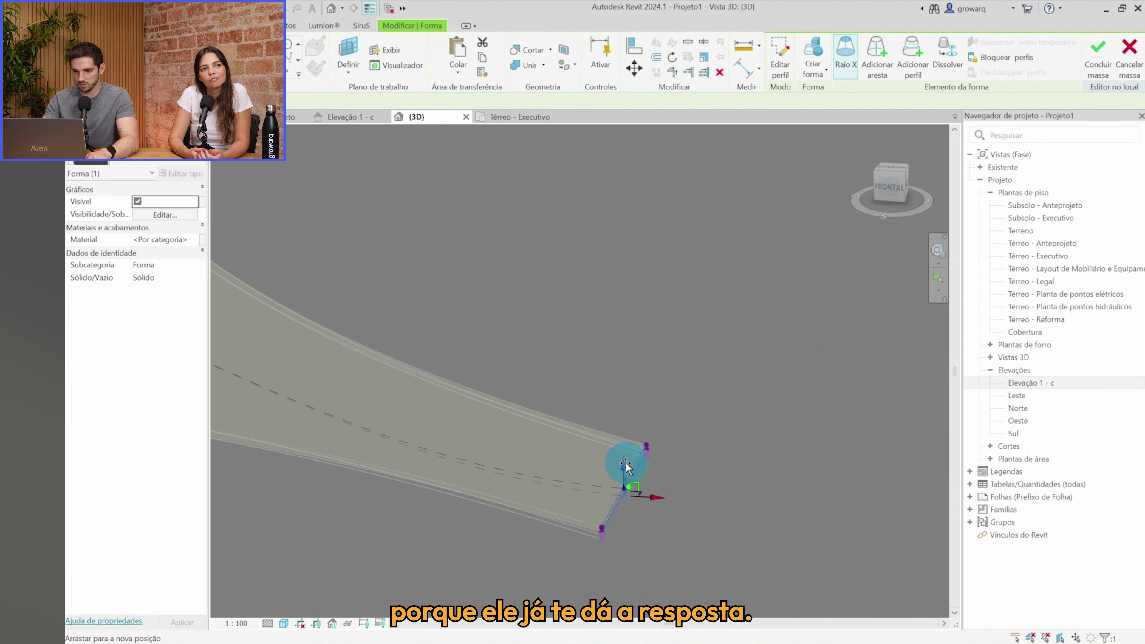
{"action": "mouse_move", "coordinate": [627, 501]}
{"action": "middle_mouse_down", "text": "shift"}
{"action": "mouse_move", "coordinate": [707, 414]}
{"action": "mouse_move", "coordinate": [643, 424]}
{"action": "middle_mouse_up", "text": "shift"}
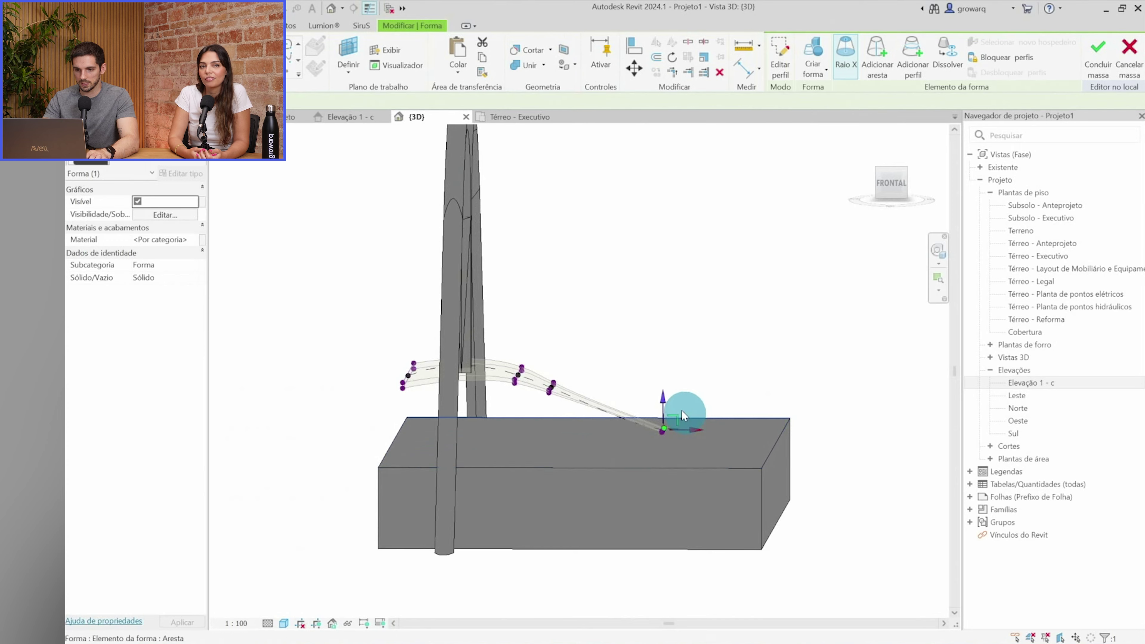
{"action": "mouse_move", "coordinate": [671, 437]}
{"action": "middle_mouse_down", "text": "shift"}
{"action": "mouse_move", "coordinate": [686, 409]}
{"action": "mouse_move", "coordinate": [638, 431]}
{"action": "mouse_move", "coordinate": [650, 465]}
{"action": "middle_mouse_up", "text": "shift"}
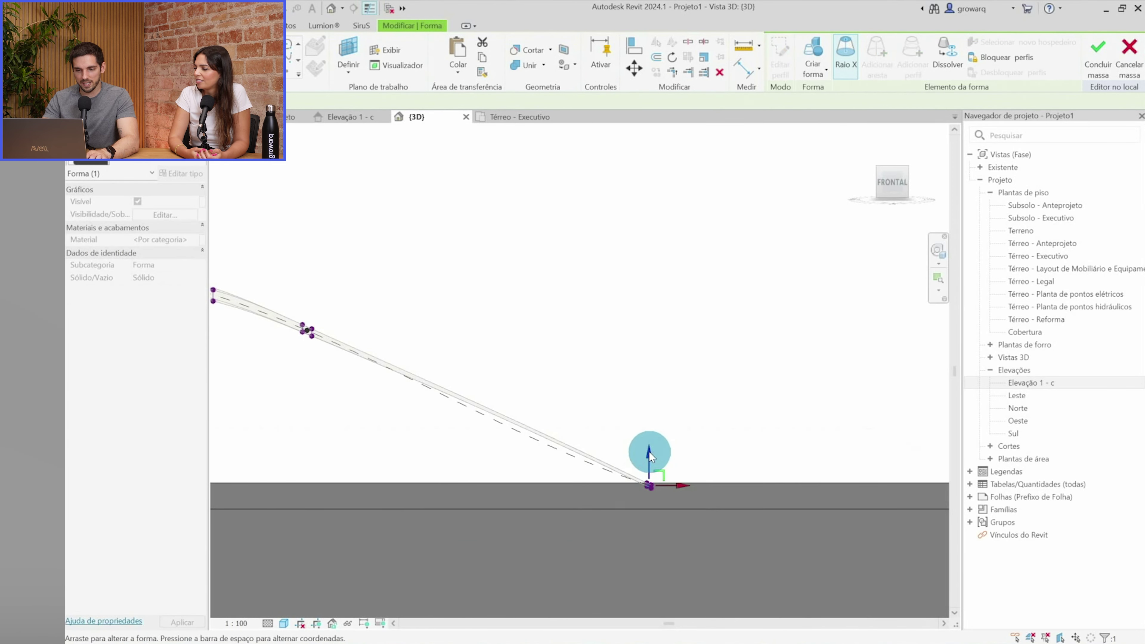
{"action": "mouse_move", "coordinate": [743, 463]}
{"action": "middle_mouse_down", "text": "shift"}
{"action": "mouse_move", "coordinate": [723, 478]}
{"action": "mouse_move", "coordinate": [712, 440]}
{"action": "middle_mouse_up", "text": "shift"}
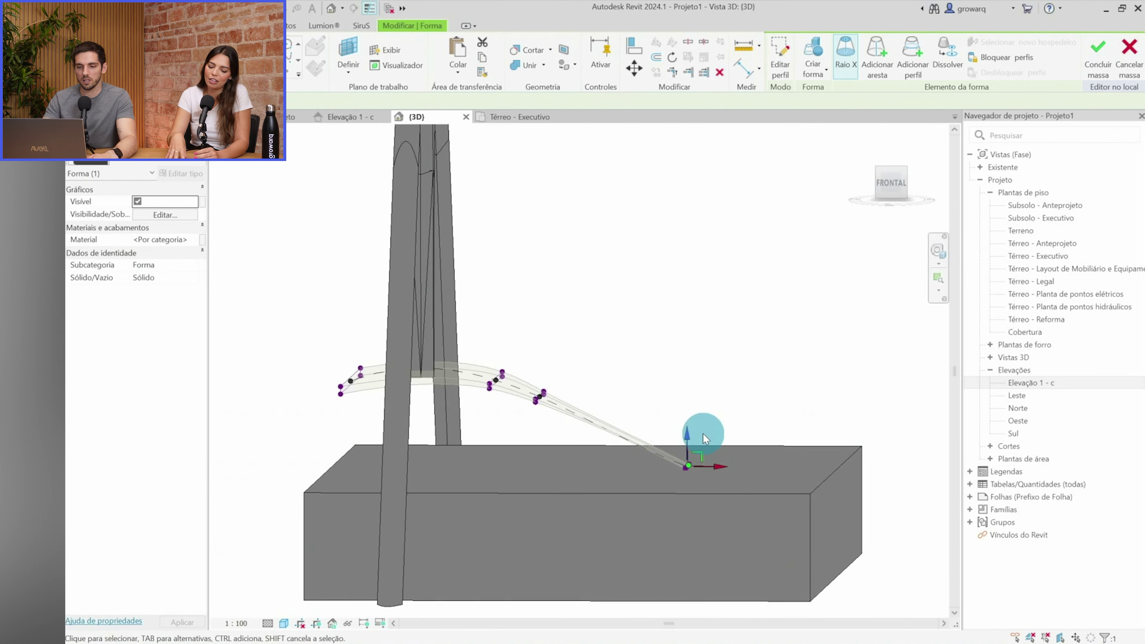
{"action": "left_click", "coordinate": [706, 398]}
{"action": "left_click", "coordinate": [562, 418]}
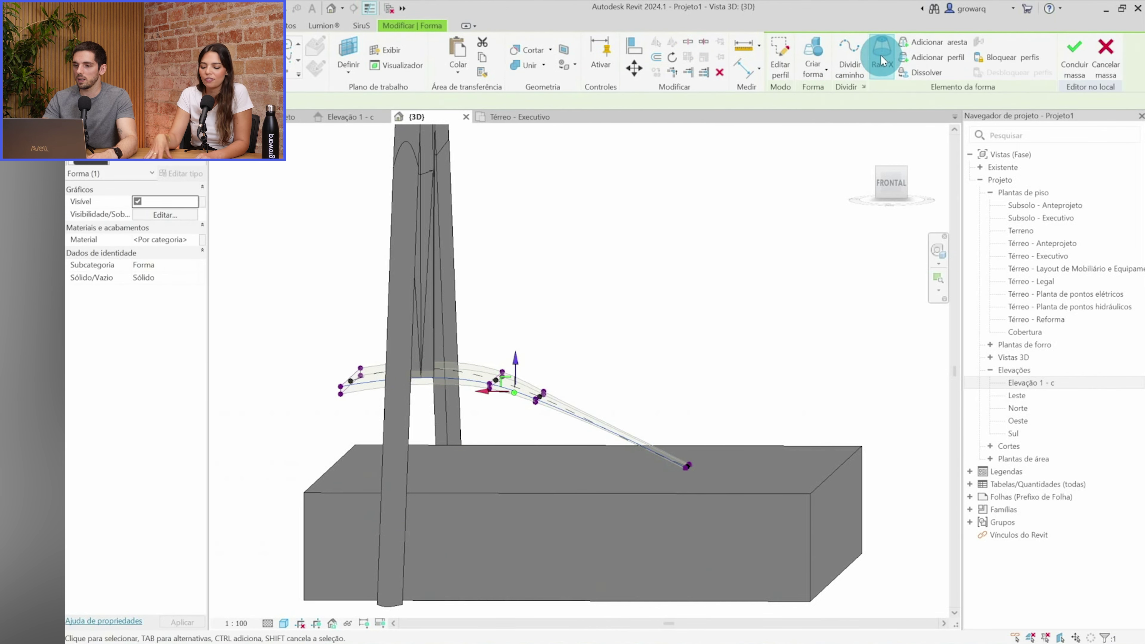
{"action": "left_click", "coordinate": [677, 272]}
{"action": "mouse_move", "coordinate": [677, 273]}
{"action": "middle_mouse_down", "text": "shift"}
{"action": "mouse_move", "coordinate": [639, 397]}
{"action": "mouse_move", "coordinate": [684, 508]}
{"action": "mouse_move", "coordinate": [856, 494]}
{"action": "mouse_move", "coordinate": [925, 388]}
{"action": "mouse_move", "coordinate": [824, 421]}
{"action": "mouse_move", "coordinate": [859, 366]}
{"action": "mouse_move", "coordinate": [858, 414]}
{"action": "mouse_move", "coordinate": [419, 541]}
{"action": "middle_mouse_up", "text": "shift"}
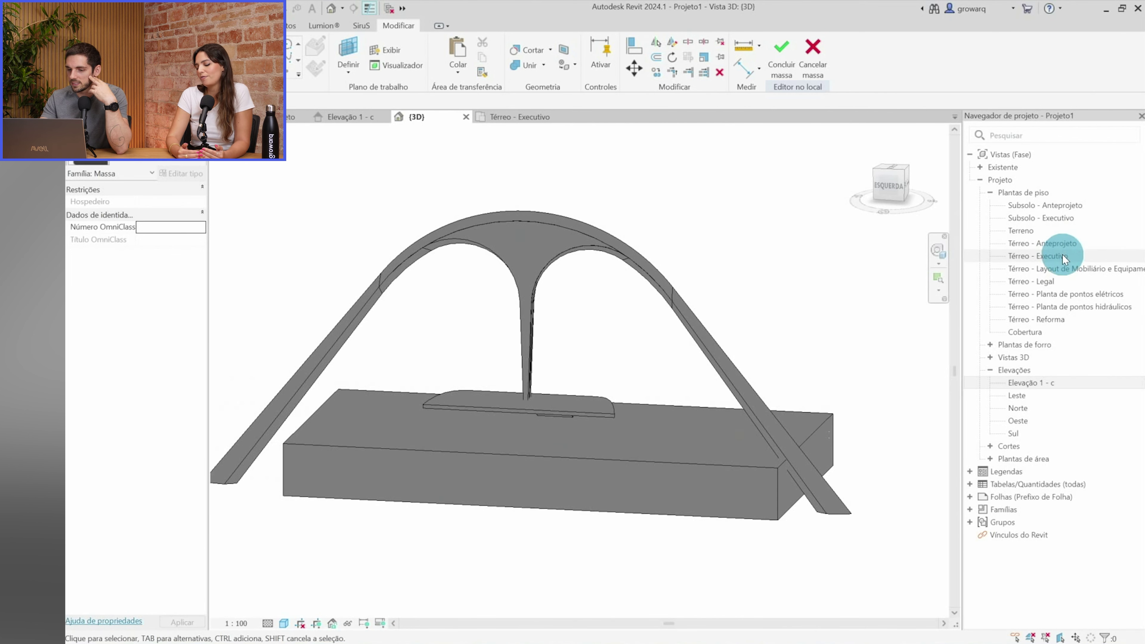
Open the Térreo - Executivo floor plan and select the base block
{"action": "mouse_move", "coordinate": [536, 593]}
{"action": "middle_mouse_down", "text": "shift"}
{"action": "mouse_move", "coordinate": [580, 633]}
{"action": "mouse_move", "coordinate": [622, 581]}
{"action": "middle_mouse_up", "text": "shift"}
{"action": "double_click", "coordinate": [1046, 257]}
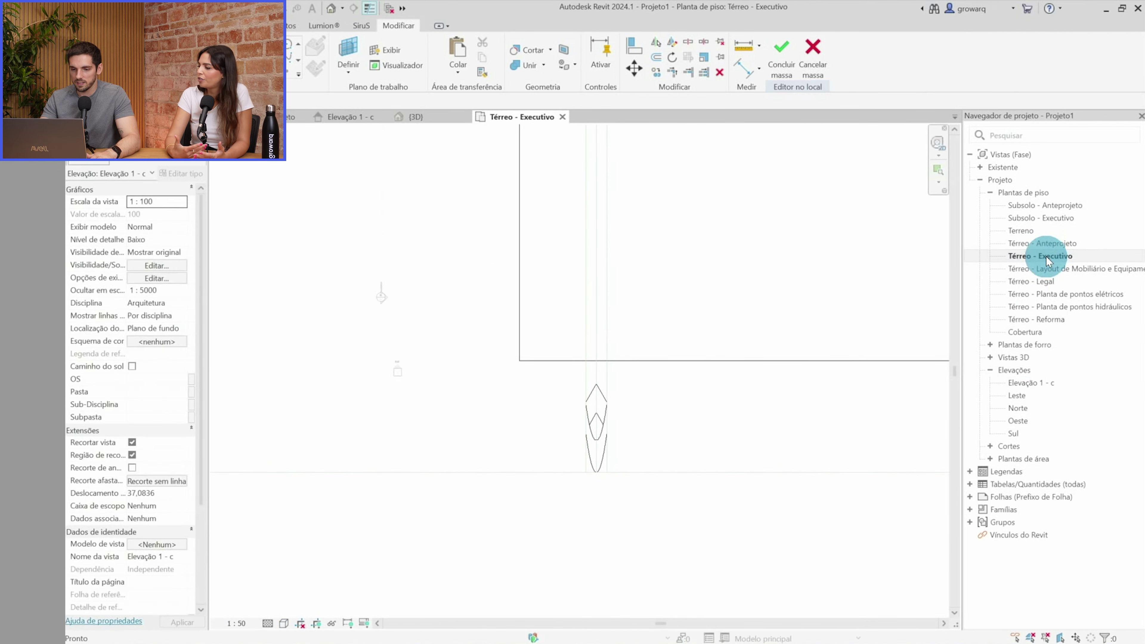
{"action": "scroll", "coordinate": [532, 367], "scroll_direction": "down", "scroll_amount": 5}
{"action": "scroll", "coordinate": [603, 263], "scroll_direction": "up", "scroll_amount": 2}
{"action": "scroll", "coordinate": [593, 255], "scroll_direction": "up", "scroll_amount": 1}
{"action": "left_click", "coordinate": [593, 255]}
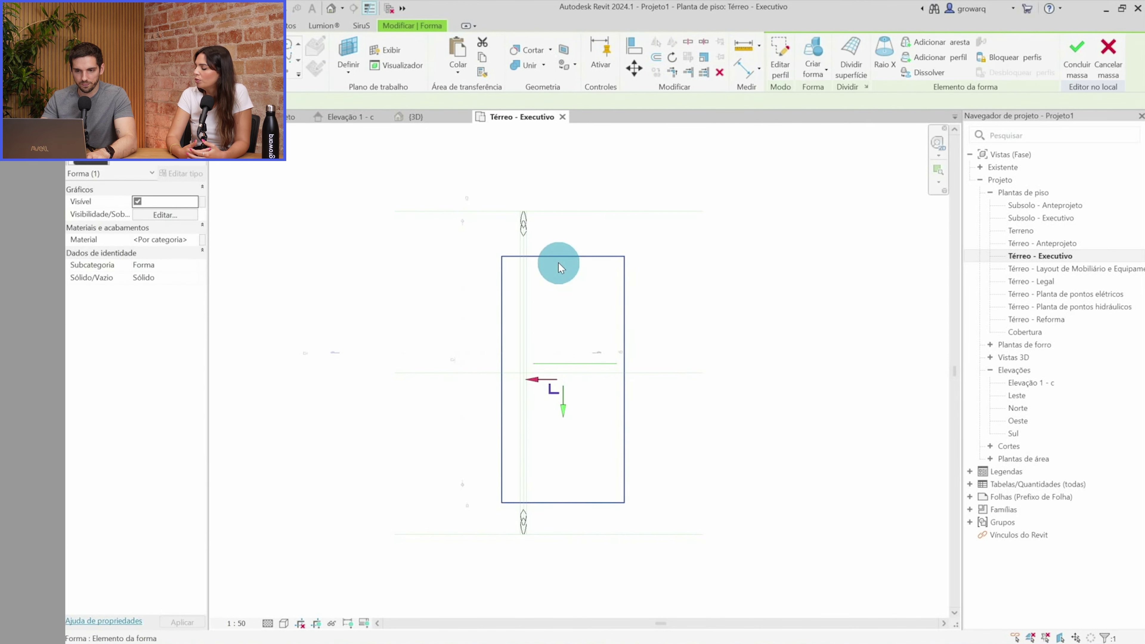
{"action": "left_click", "coordinate": [665, 368]}
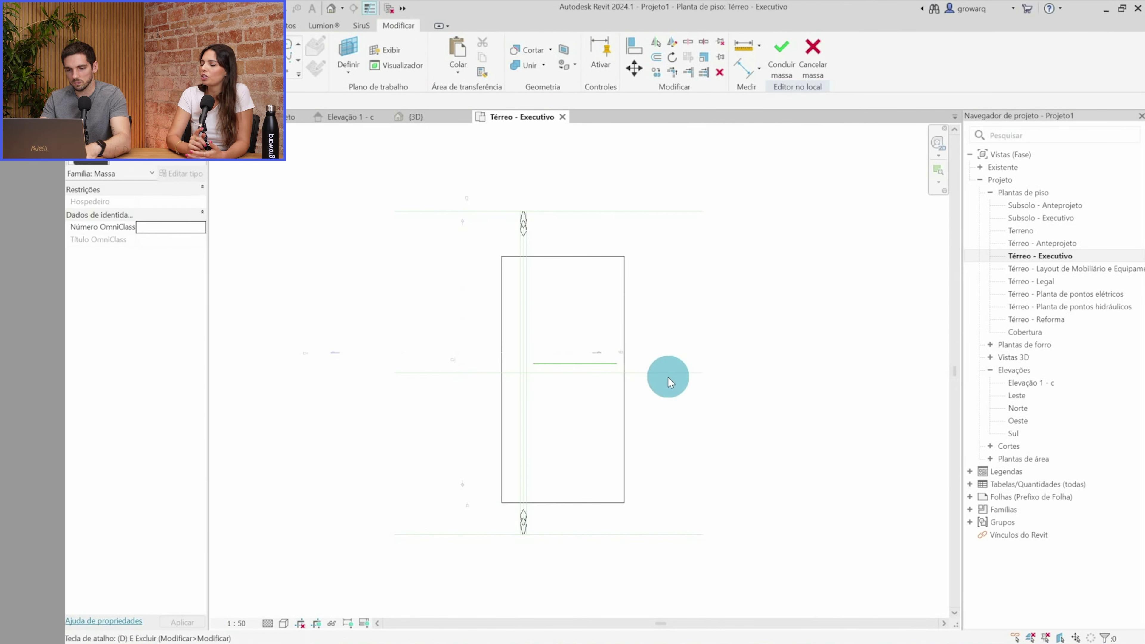
Start an aligned dimension with DI, then cancel it
{"action": "key", "text": "d"}
{"action": "key", "text": "i"}
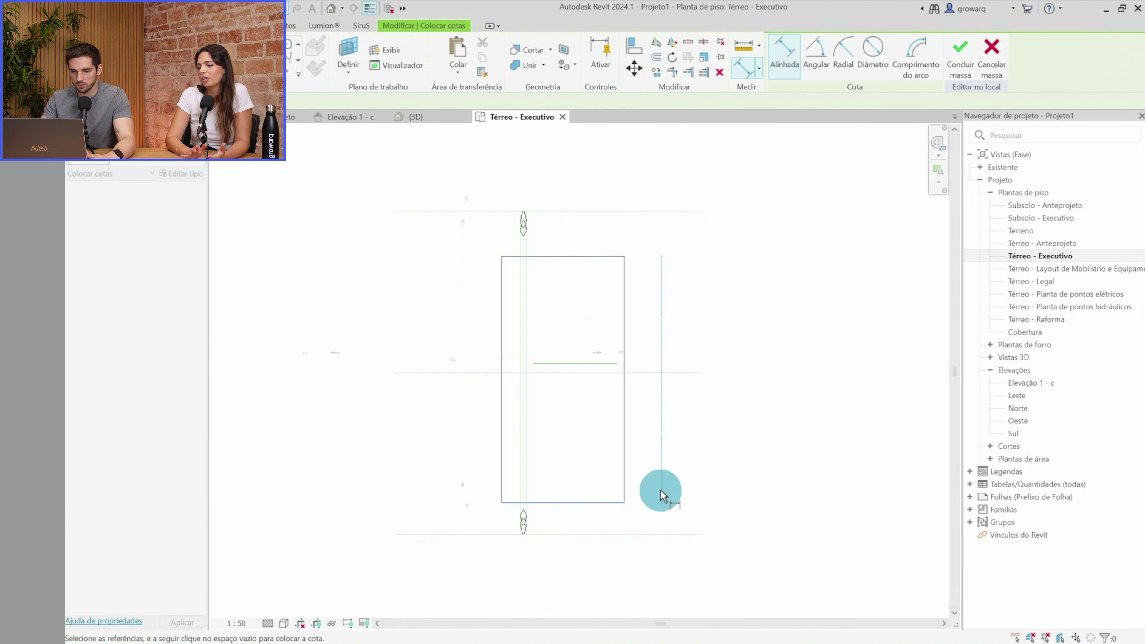
{"action": "scroll", "coordinate": [668, 350], "scroll_direction": "up", "scroll_amount": 5}
{"action": "key", "text": "Escape"}
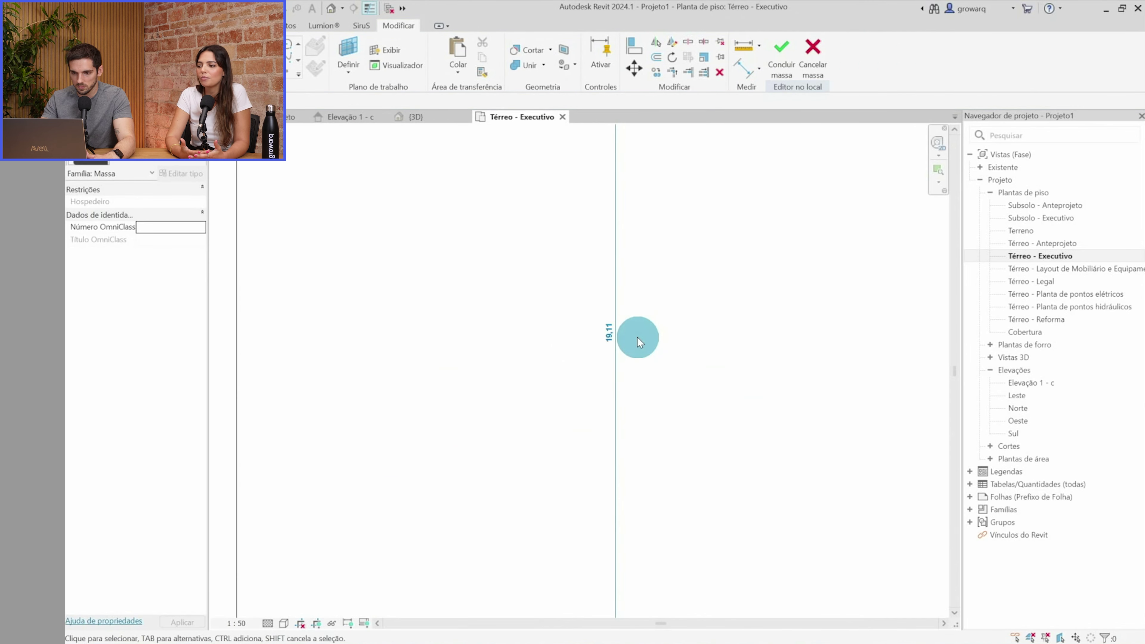
{"action": "scroll", "coordinate": [572, 283], "scroll_direction": "down", "scroll_amount": 3}
Change the block edge's temporary dimension from 19,1063 to 20
{"action": "left_click", "coordinate": [466, 181]}
{"action": "scroll", "coordinate": [582, 307], "scroll_direction": "up", "scroll_amount": 3}
{"action": "left_click", "coordinate": [618, 316]}
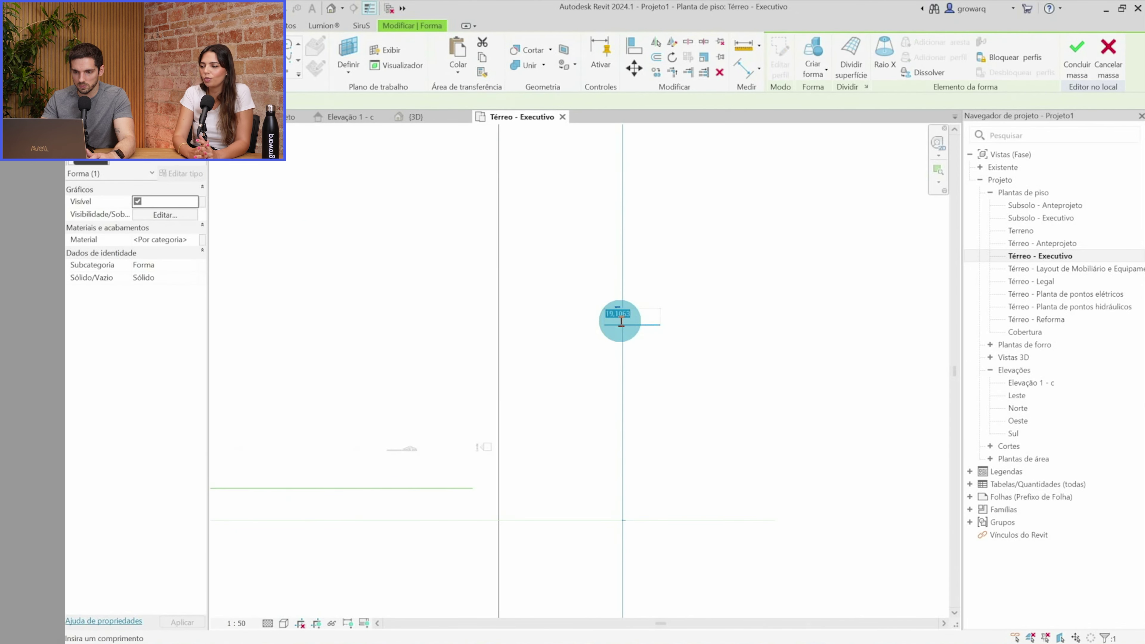
{"action": "key", "text": "Return"}
{"action": "scroll", "coordinate": [616, 317], "scroll_direction": "down", "scroll_amount": 3}
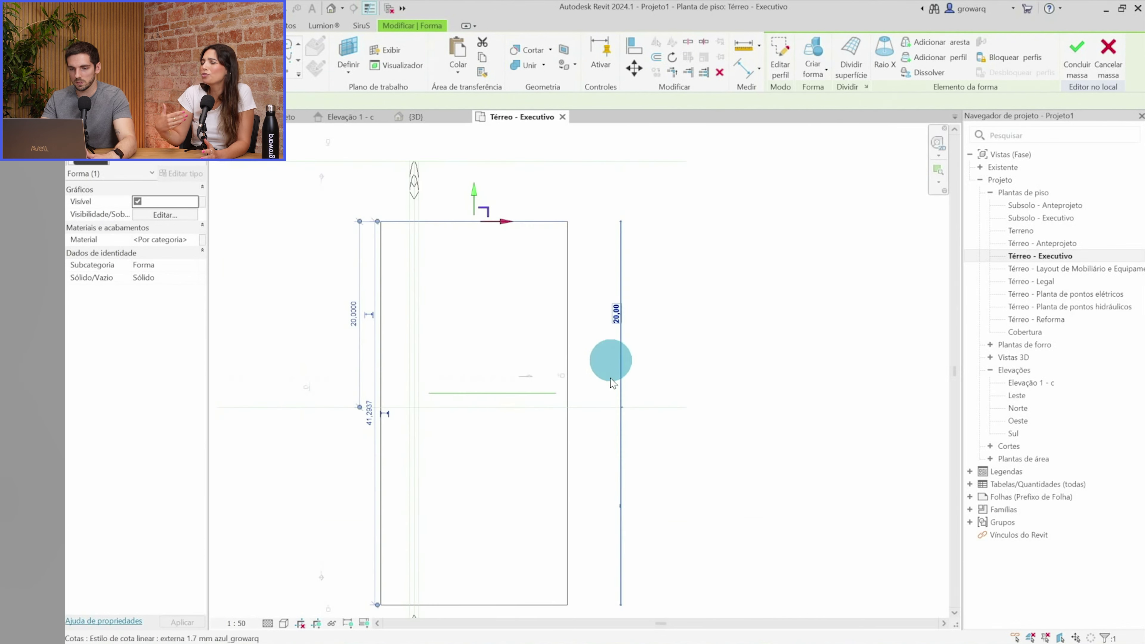
{"action": "key", "text": "Escape"}
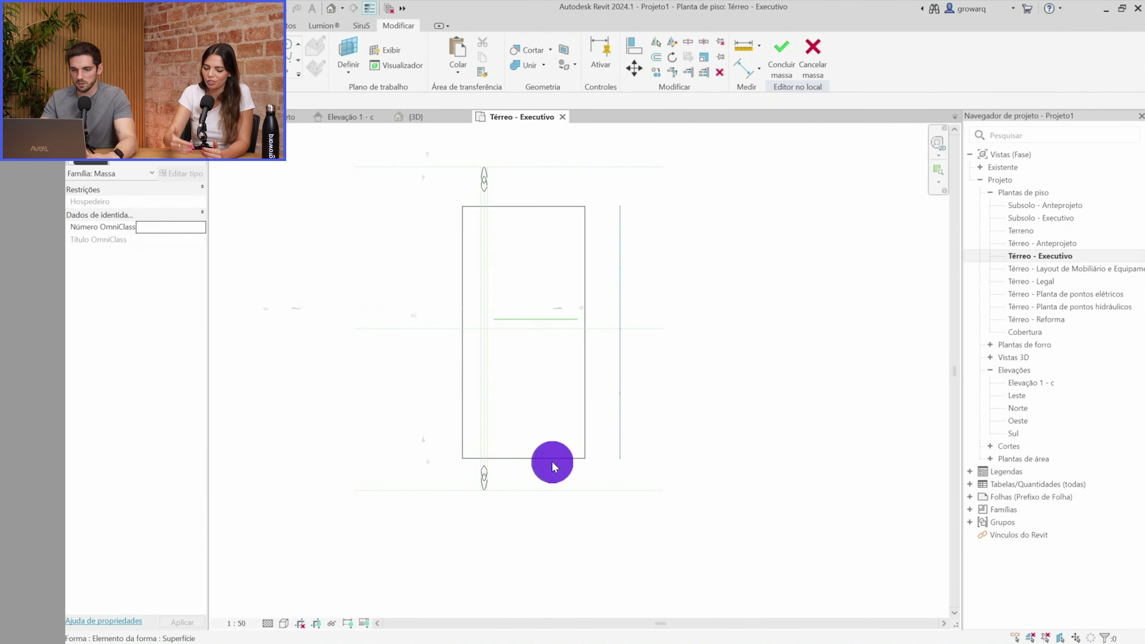
Select the base block and its bottom edge to review the result, then clear the selection
{"action": "left_click", "coordinate": [559, 458]}
{"action": "scroll", "coordinate": [606, 426], "scroll_direction": "up", "scroll_amount": 2}
{"action": "scroll", "coordinate": [607, 422], "scroll_direction": "up", "scroll_amount": 2}
{"action": "scroll", "coordinate": [630, 371], "scroll_direction": "up", "scroll_amount": 1}
{"action": "scroll", "coordinate": [624, 361], "scroll_direction": "up", "scroll_amount": 1}
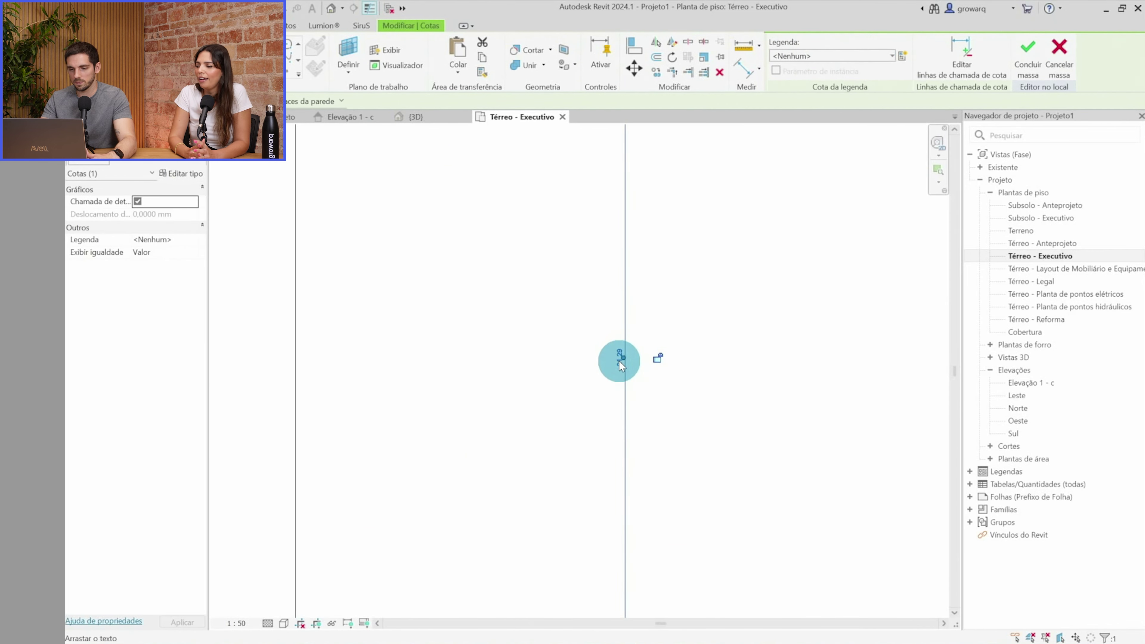
{"action": "scroll", "coordinate": [619, 359], "scroll_direction": "down", "scroll_amount": 2}
{"action": "scroll", "coordinate": [619, 359], "scroll_direction": "down", "scroll_amount": 2}
{"action": "left_click", "coordinate": [501, 479]}
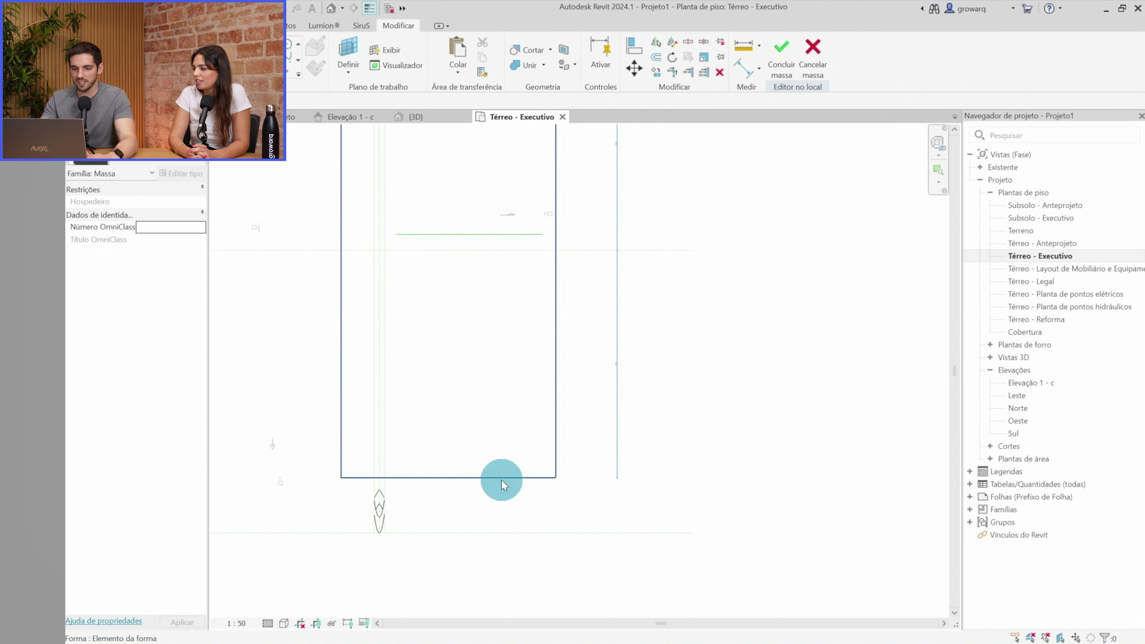
{"action": "left_click", "coordinate": [501, 480]}
{"action": "key", "text": "Escape"}
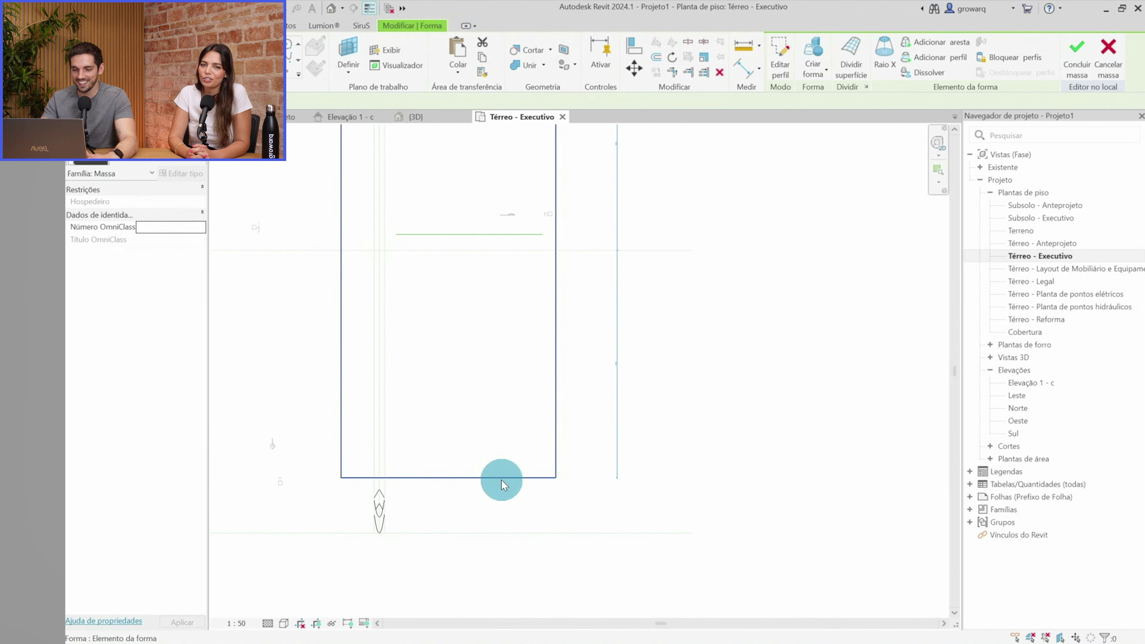
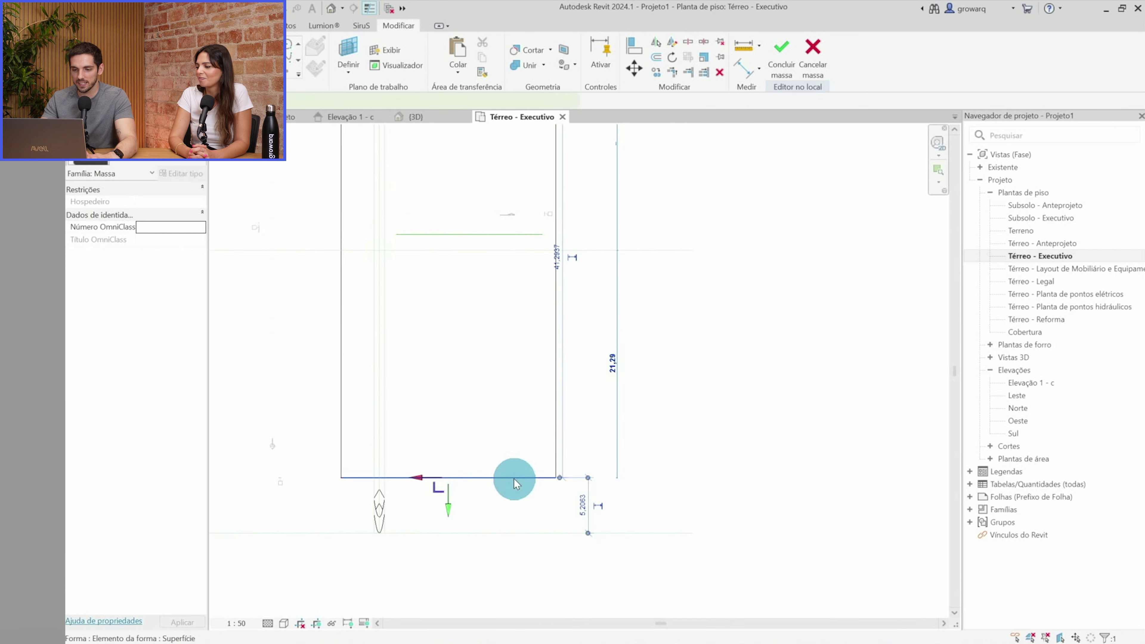
Set the mass form's length dimension to 20
{"action": "left_click", "coordinate": [514, 478]}
{"action": "left_click", "coordinate": [611, 363]}
{"action": "type", "text": "28"}
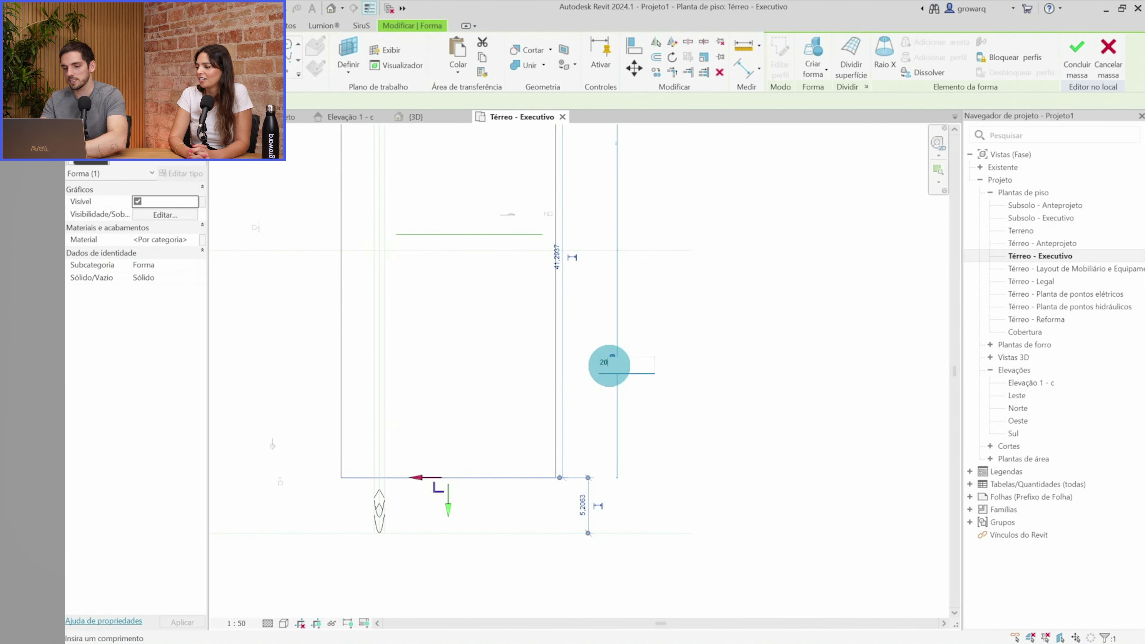
{"action": "key", "text": "Return"}
{"action": "key", "text": "Escape"}
Show the arch canopy over its base in the default 3D view, orbited to the left
{"action": "scroll", "coordinate": [679, 418], "scroll_direction": "down", "scroll_amount": 3}
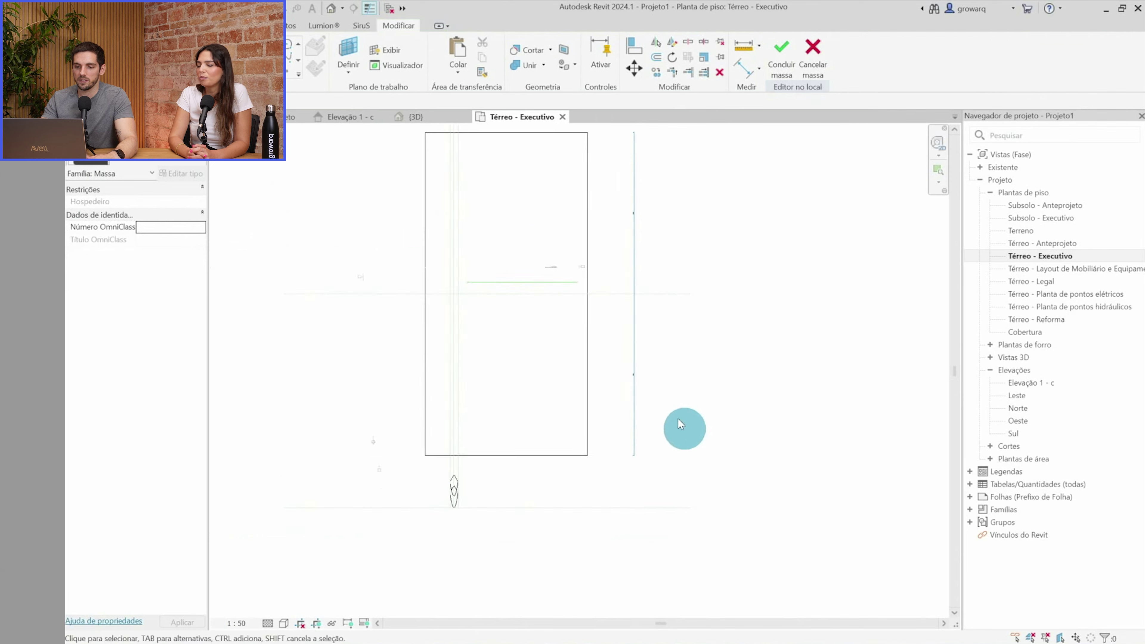
{"action": "left_click", "coordinate": [644, 363]}
{"action": "key", "text": "Escape"}
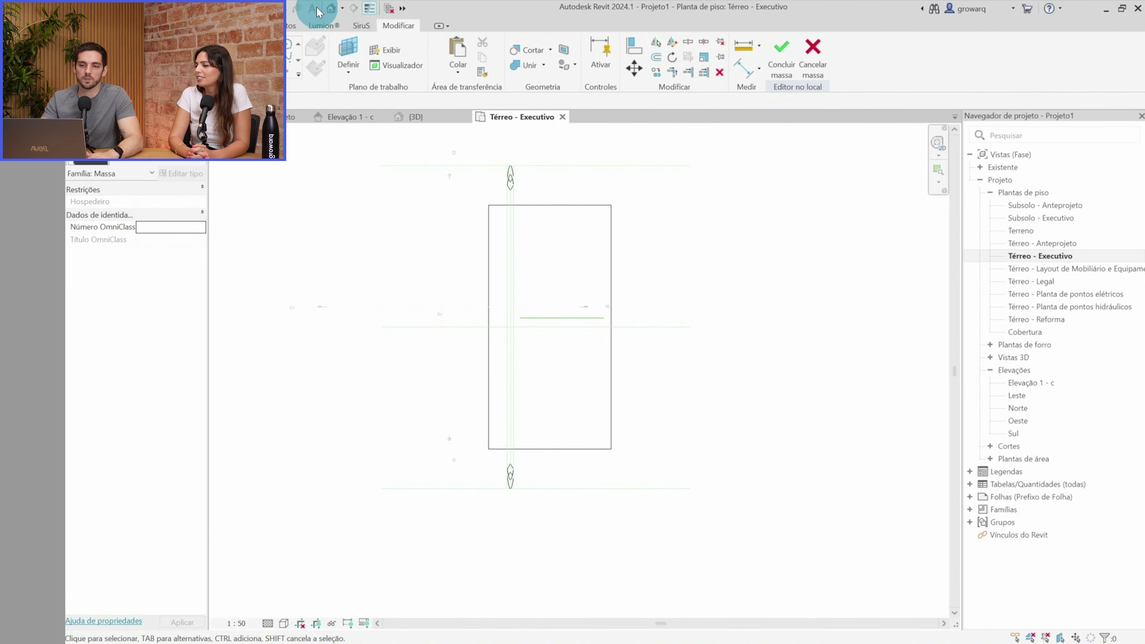
{"action": "left_click", "coordinate": [331, 8]}
{"action": "mouse_move", "coordinate": [534, 525]}
{"action": "middle_mouse_down", "text": "shift"}
{"action": "mouse_move", "coordinate": [491, 389]}
{"action": "mouse_move", "coordinate": [524, 358]}
{"action": "mouse_move", "coordinate": [525, 335]}
{"action": "mouse_move", "coordinate": [478, 350]}
{"action": "mouse_move", "coordinate": [549, 440]}
{"action": "mouse_move", "coordinate": [672, 462]}
{"action": "mouse_move", "coordinate": [688, 489]}
{"action": "mouse_move", "coordinate": [631, 555]}
{"action": "mouse_move", "coordinate": [485, 531]}
{"action": "middle_mouse_up", "text": "shift"}
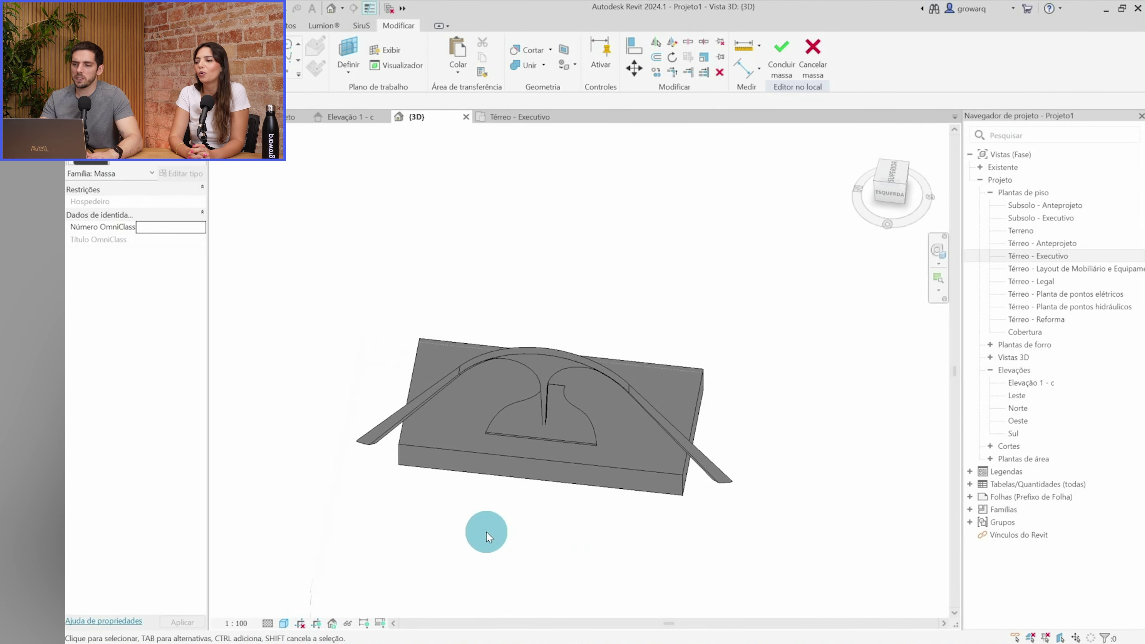
Open the Térreo - Anteprojeto floor plan with the mass outline over the satellite site image
{"action": "double_click", "coordinate": [1053, 257]}
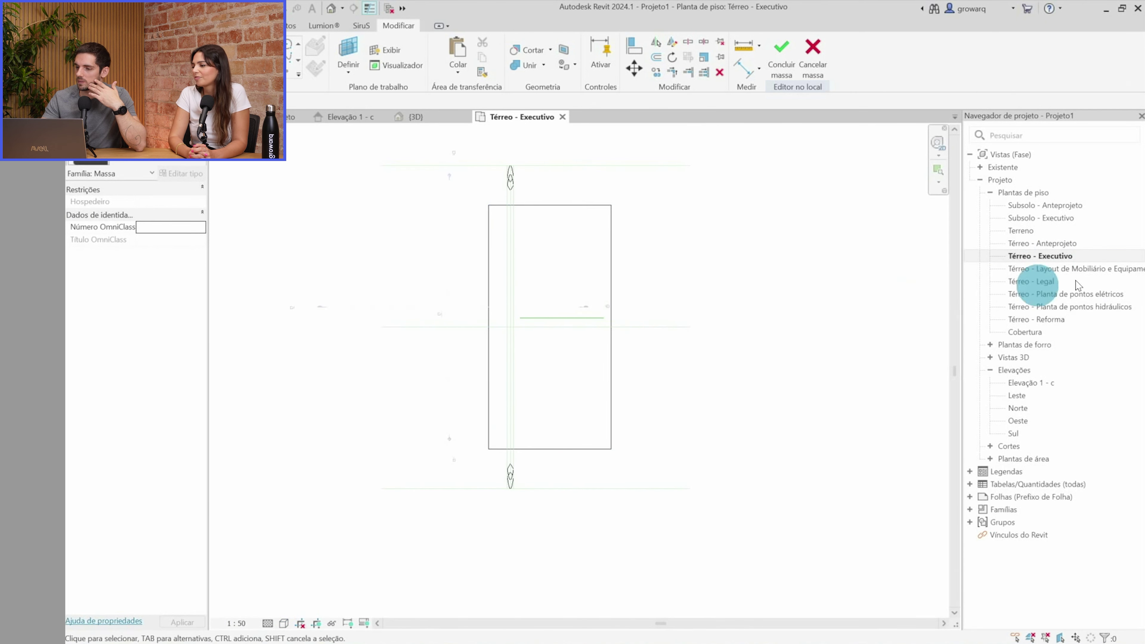
{"action": "double_click", "coordinate": [1046, 244]}
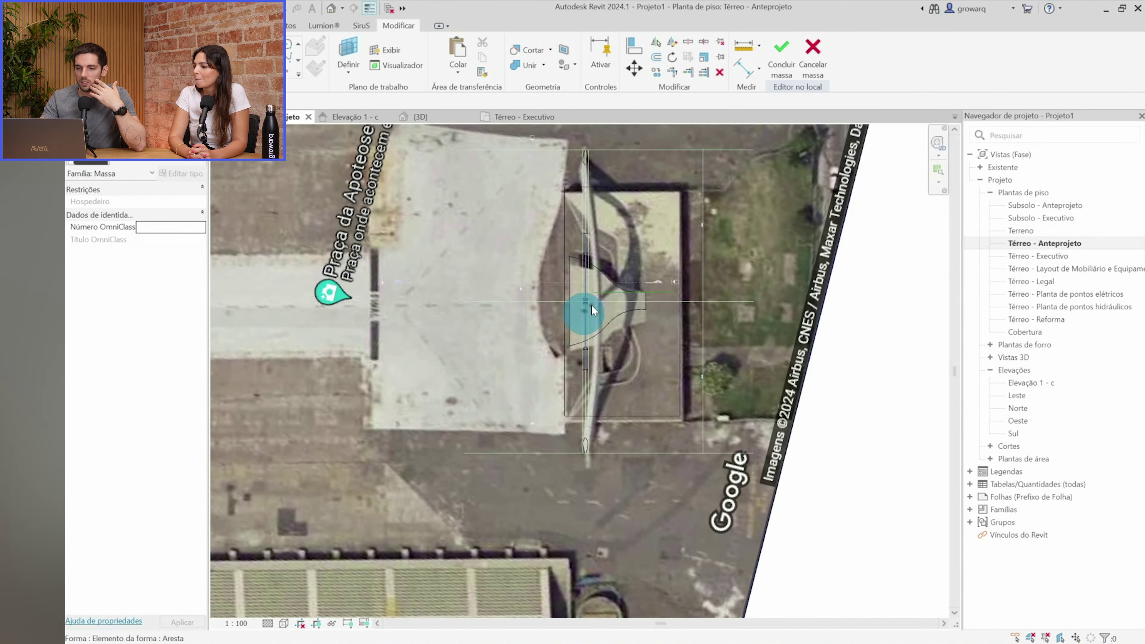
{"action": "scroll", "coordinate": [592, 306], "scroll_direction": "up", "scroll_amount": 3}
{"action": "scroll", "coordinate": [711, 315], "scroll_direction": "down", "scroll_amount": 1}
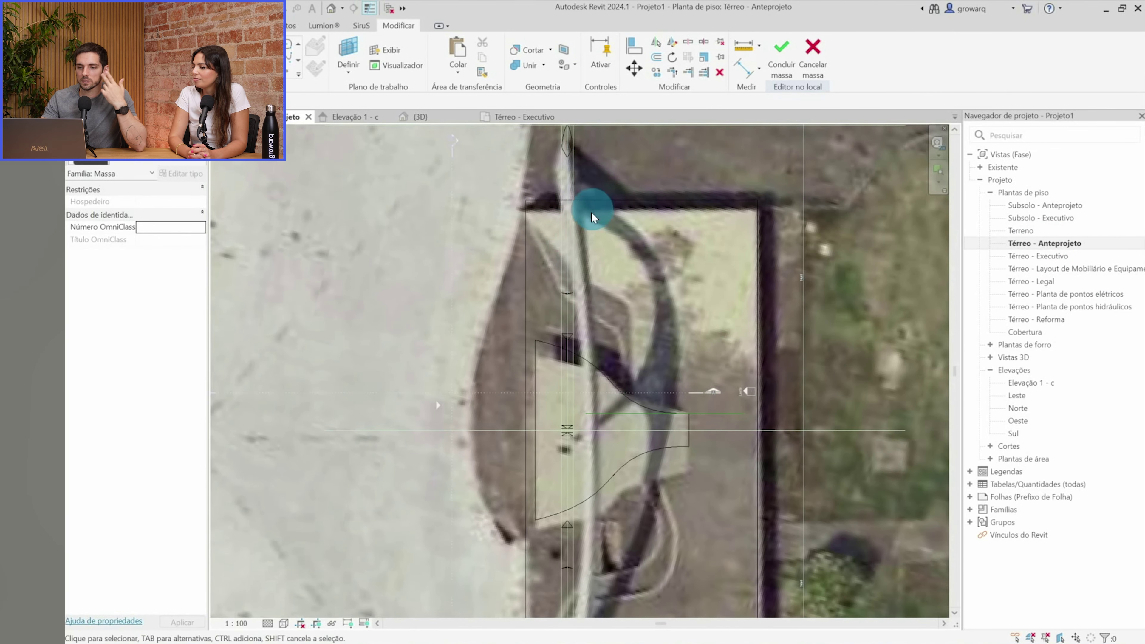
Start model lines (LI) and pick the form's face as the work plane
{"action": "key", "text": "l"}
{"action": "key", "text": "i"}
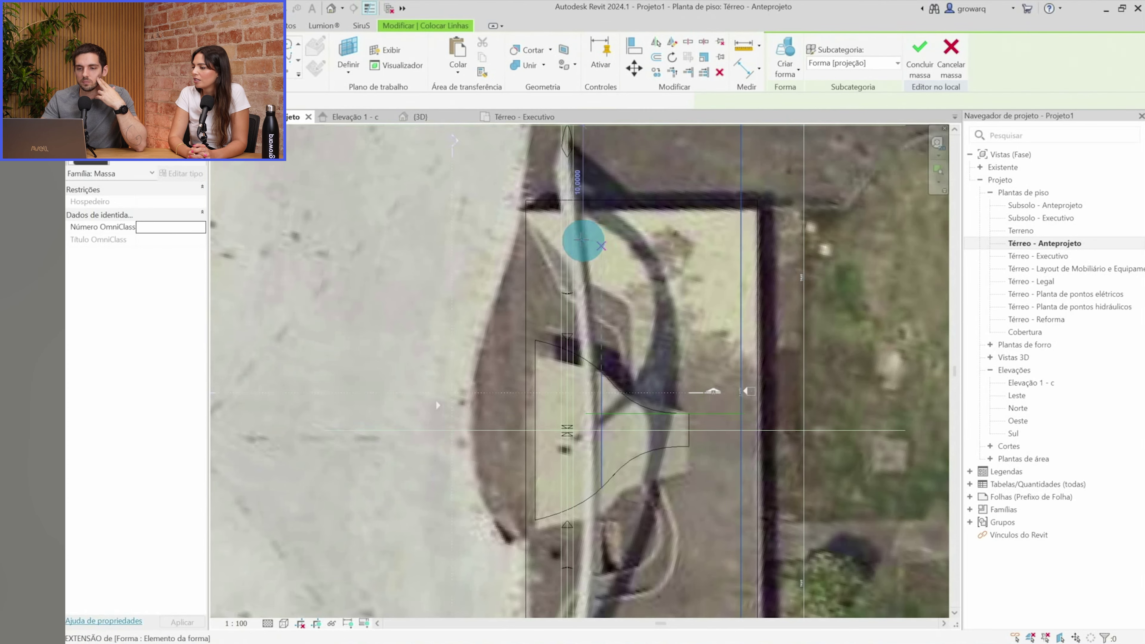
{"action": "scroll", "coordinate": [584, 236], "scroll_direction": "up", "scroll_amount": 2}
{"action": "left_click", "coordinate": [493, 165]}
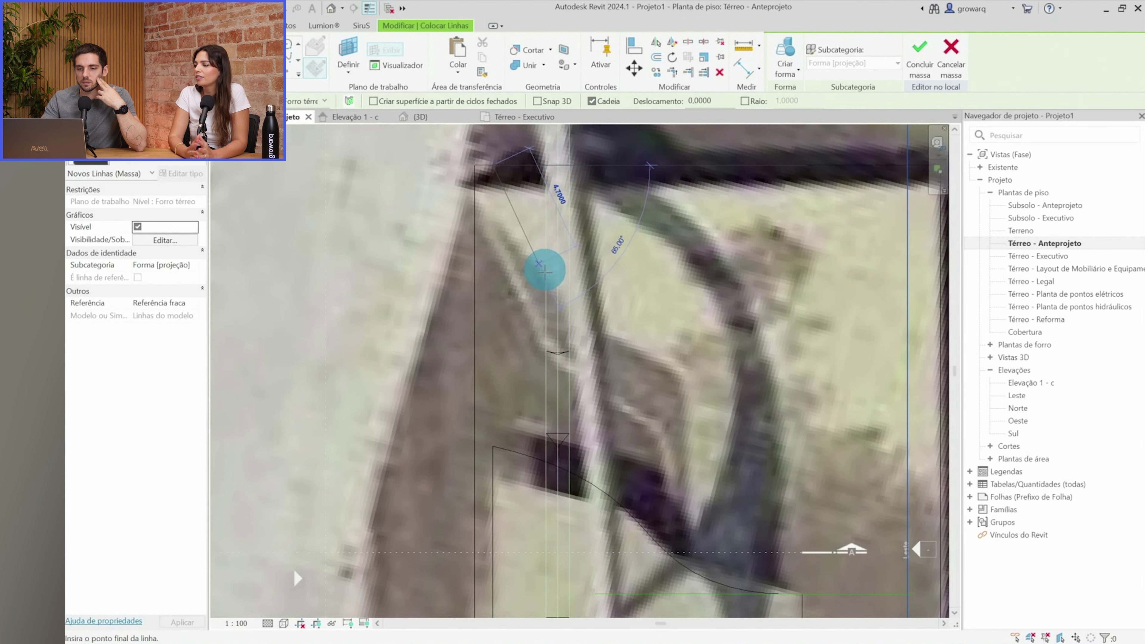
{"action": "scroll", "coordinate": [544, 271], "scroll_direction": "up", "scroll_amount": 1}
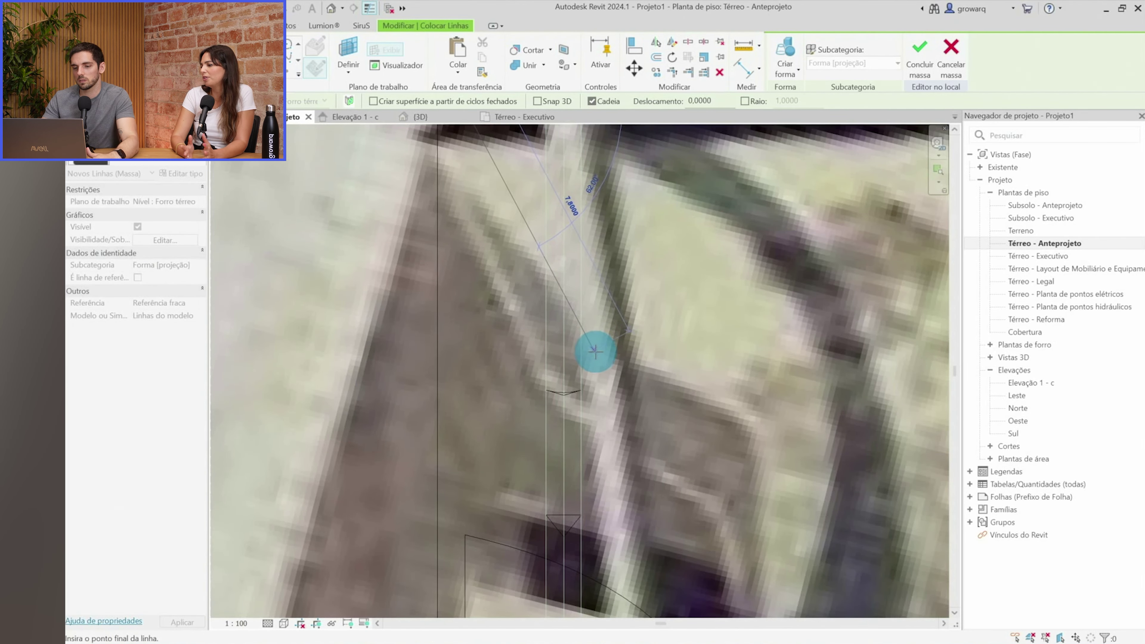
{"action": "left_click", "coordinate": [348, 47]}
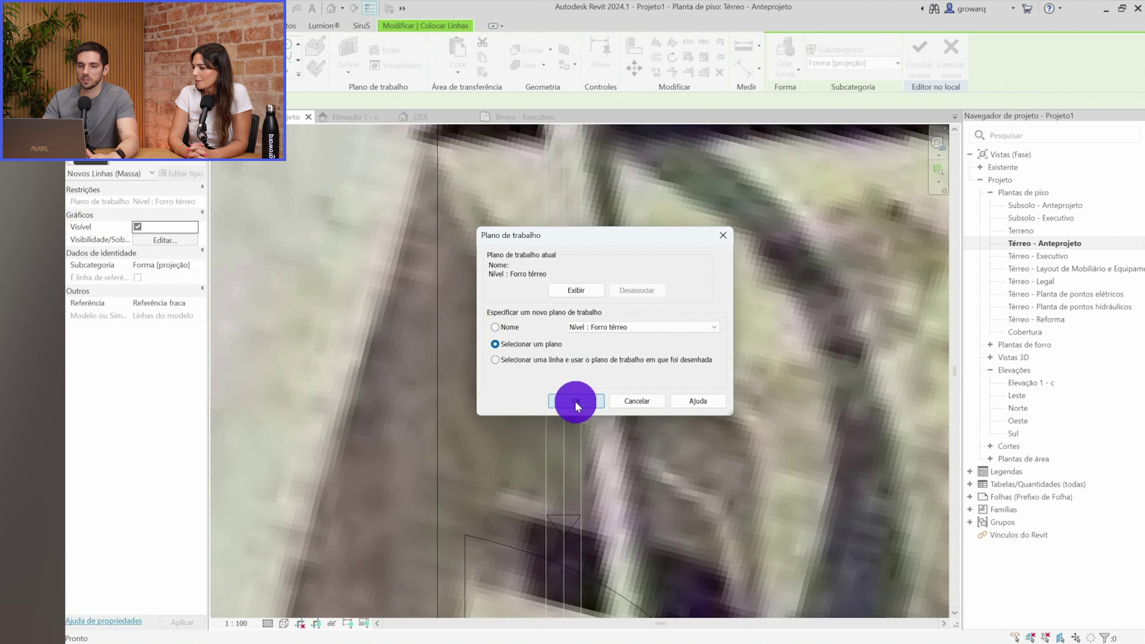
{"action": "left_click", "coordinate": [577, 401]}
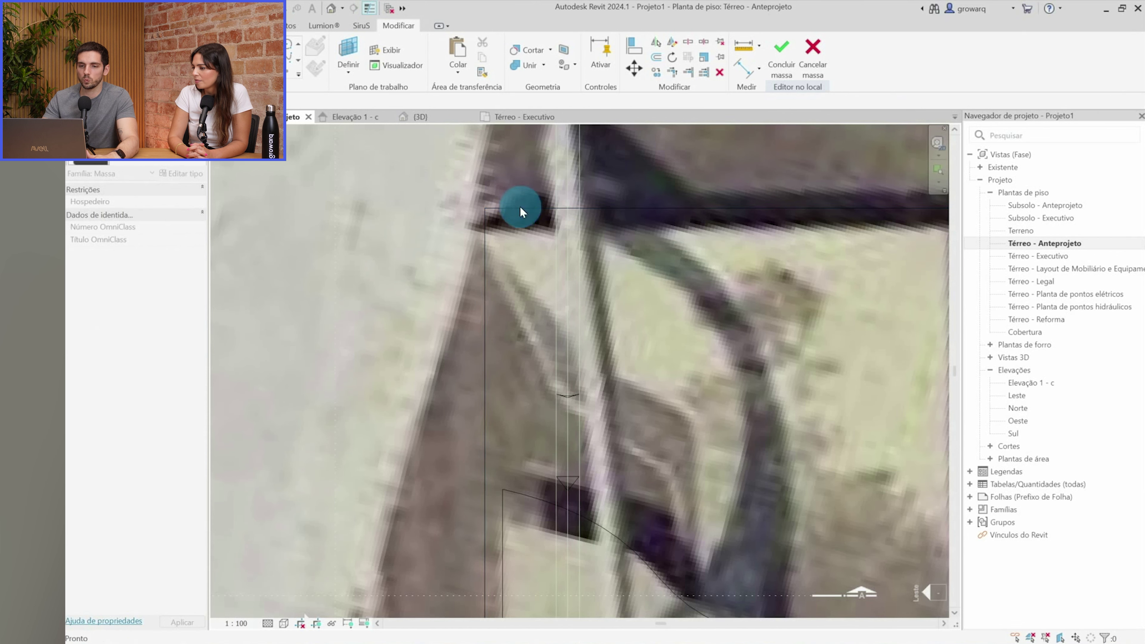
{"action": "left_click", "coordinate": [314, 68]}
Trace a closed outline of model lines over the satellite plan along the arch and base
{"action": "left_click", "coordinate": [505, 209]}
{"action": "left_click", "coordinate": [592, 368]}
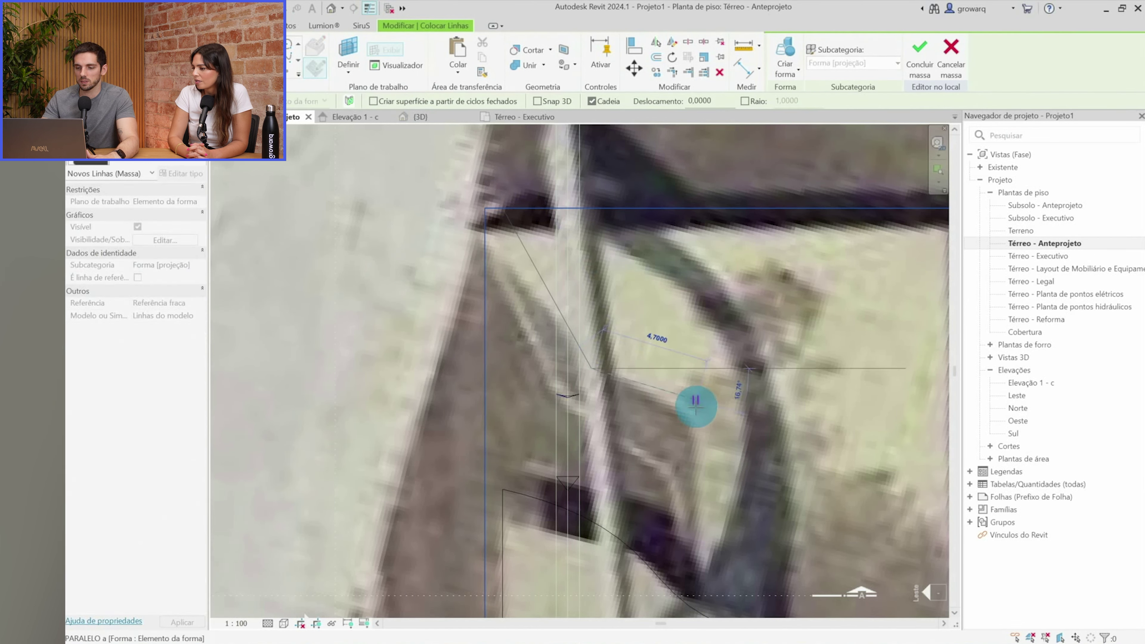
{"action": "left_click", "coordinate": [701, 416]}
{"action": "scroll", "coordinate": [700, 425], "scroll_direction": "down", "scroll_amount": 2}
{"action": "middle_click_drag", "start_coordinate": [701, 425], "coordinate": [647, 223]}
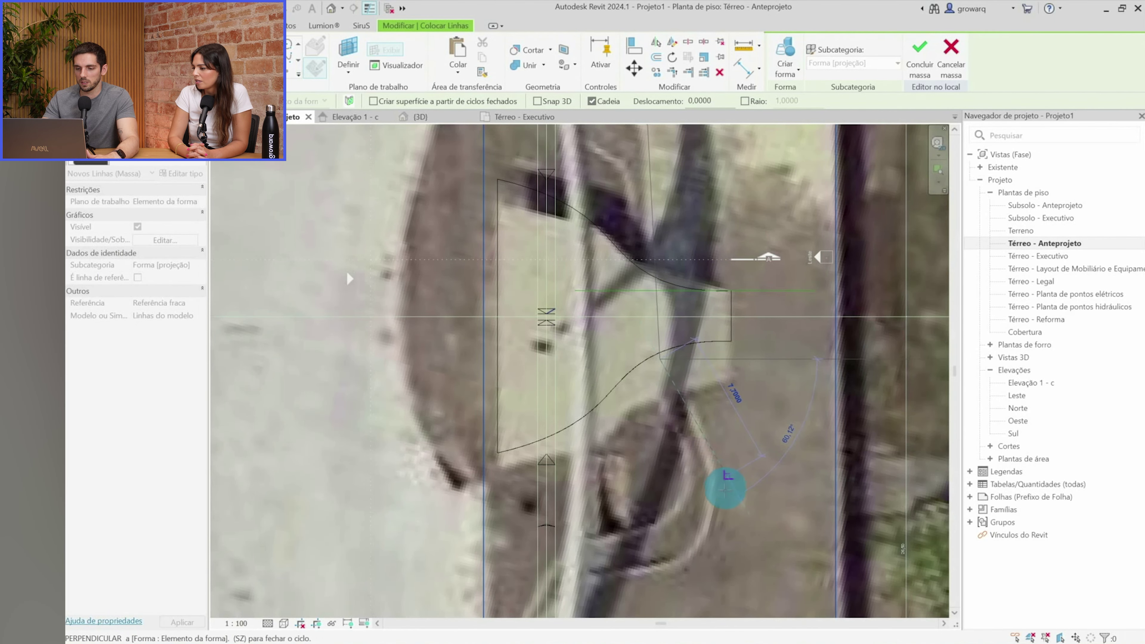
{"action": "left_click", "coordinate": [733, 537]}
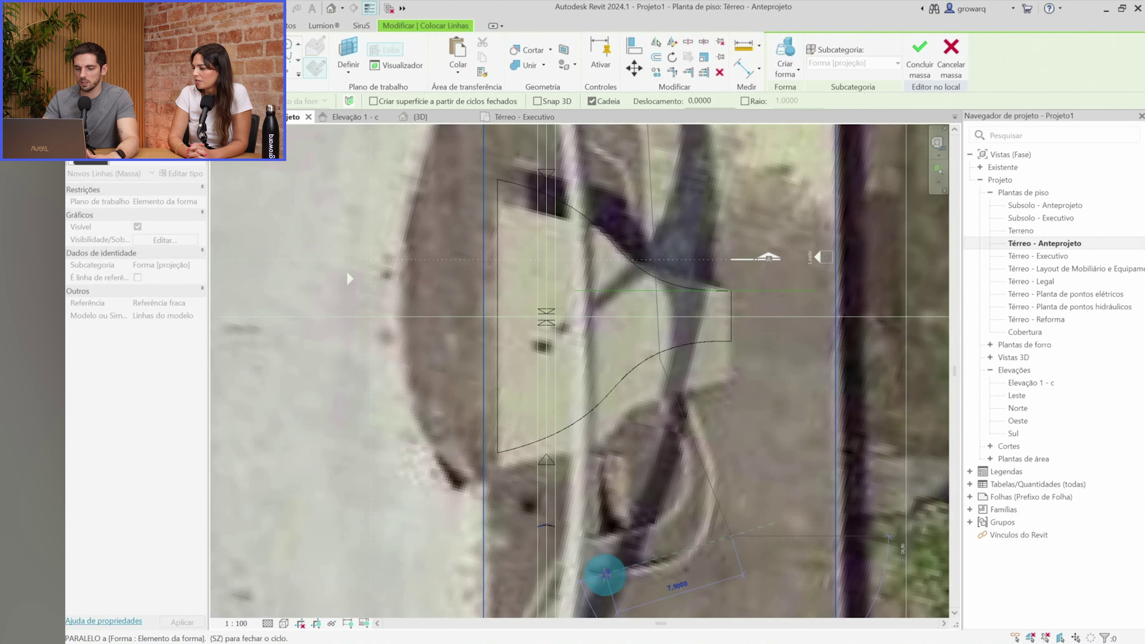
{"action": "left_click", "coordinate": [596, 577]}
{"action": "middle_click_drag", "start_coordinate": [596, 576], "coordinate": [648, 329]}
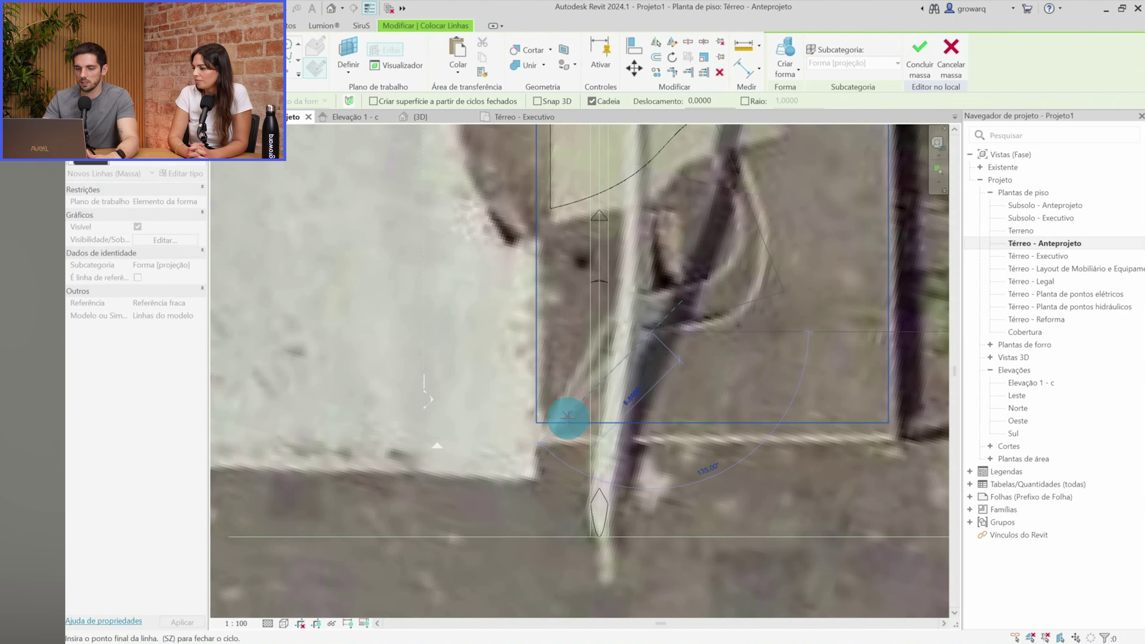
{"action": "left_click", "coordinate": [561, 425]}
{"action": "left_click", "coordinate": [673, 379]}
{"action": "key", "text": "Escape"}
{"action": "key", "text": "Escape"}
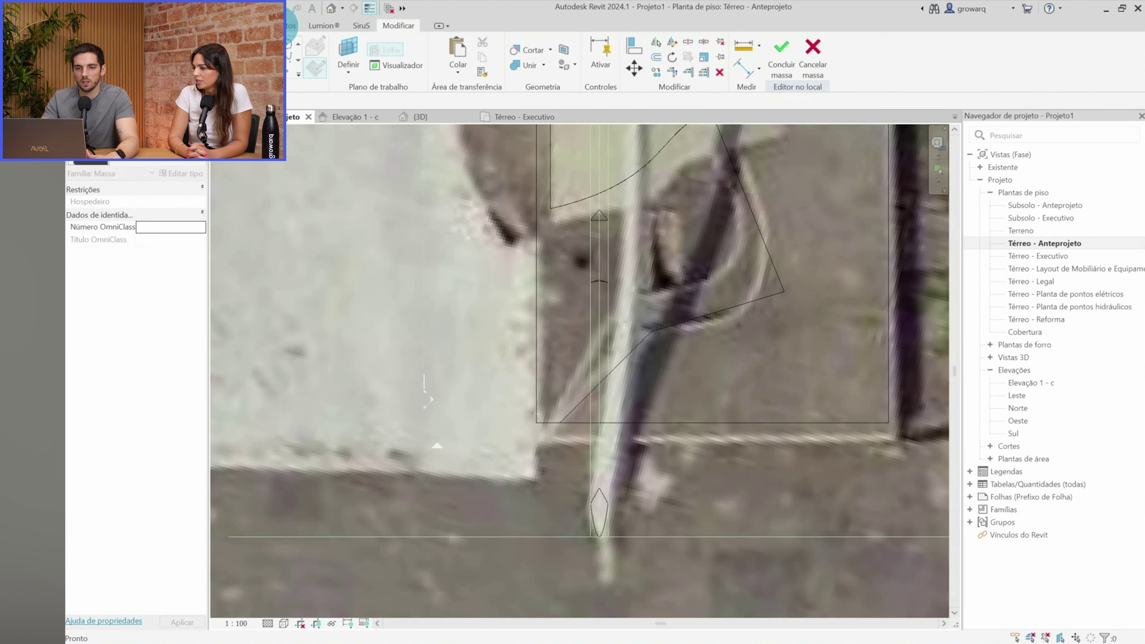
Round the first outline corner with a fillet arc of radius 3.4
{"action": "left_click", "coordinate": [716, 318]}
{"action": "left_click", "coordinate": [769, 270]}
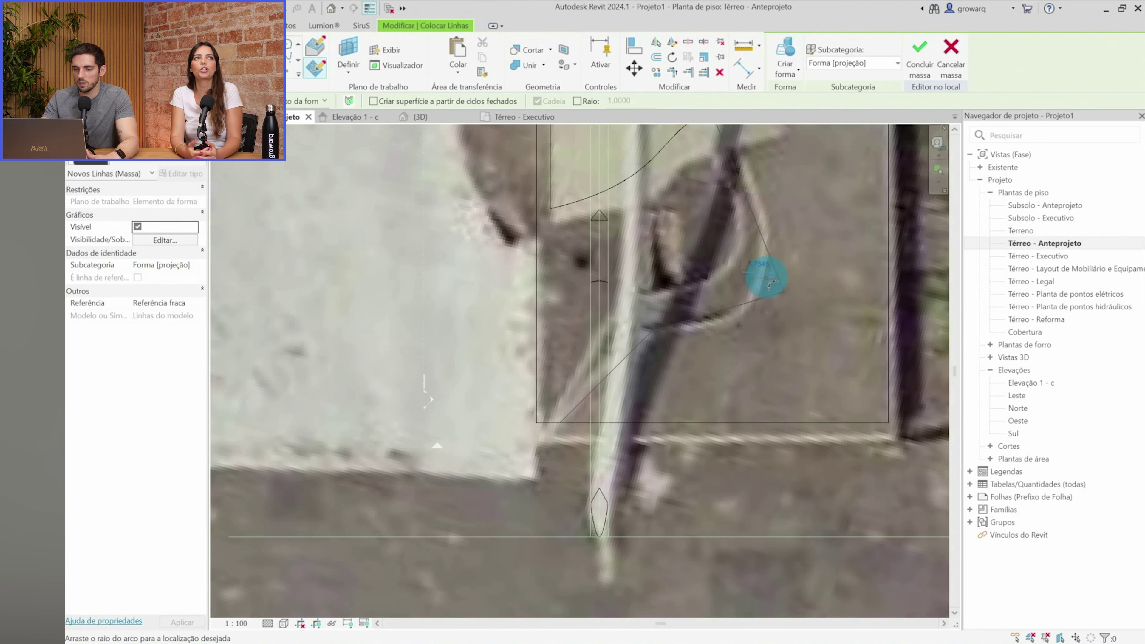
{"action": "left_click", "coordinate": [759, 282]}
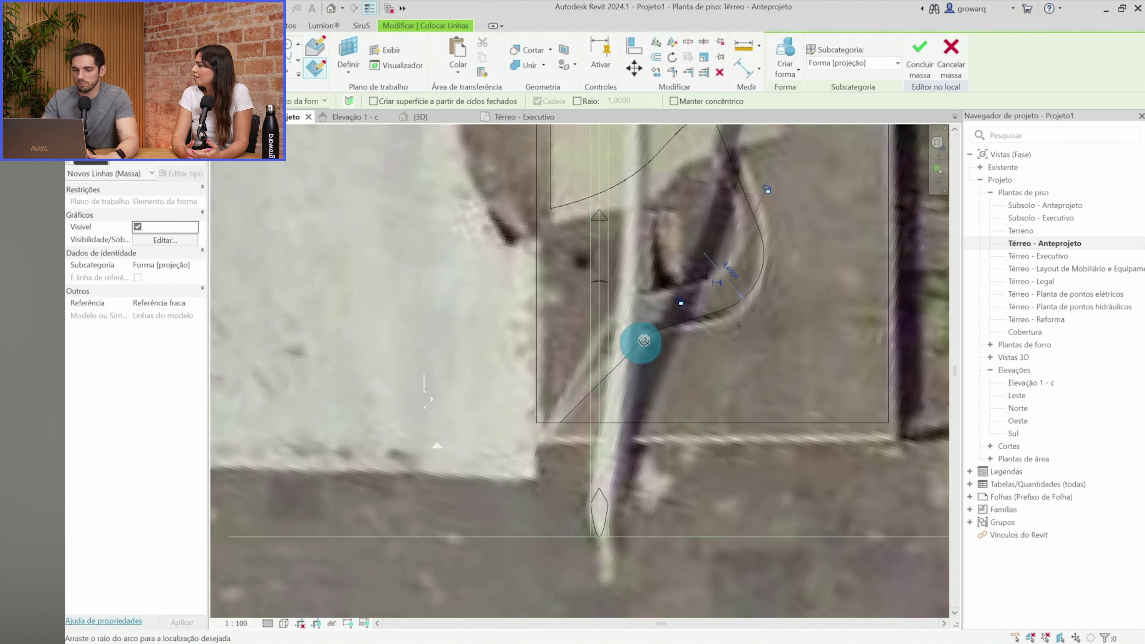
{"action": "scroll", "coordinate": [653, 338], "scroll_direction": "down", "scroll_amount": 1}
{"action": "scroll", "coordinate": [653, 333], "scroll_direction": "down", "scroll_amount": 3}
{"action": "scroll", "coordinate": [691, 209], "scroll_direction": "up", "scroll_amount": 2}
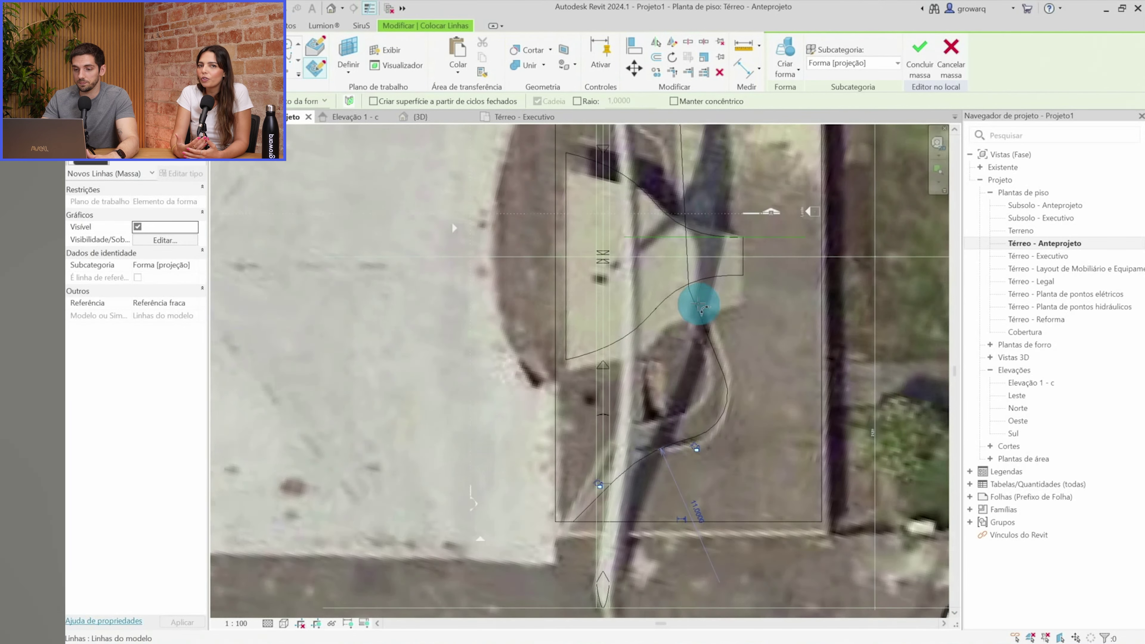
{"action": "scroll", "coordinate": [695, 302], "scroll_direction": "up", "scroll_amount": 2}
Add a second fillet arc at the upper corner of the traced outline
{"action": "mouse_move", "coordinate": [688, 291]}
{"action": "middle_mouse_down"}
{"action": "mouse_move", "coordinate": [681, 355]}
{"action": "mouse_move", "coordinate": [672, 346]}
{"action": "middle_mouse_up"}
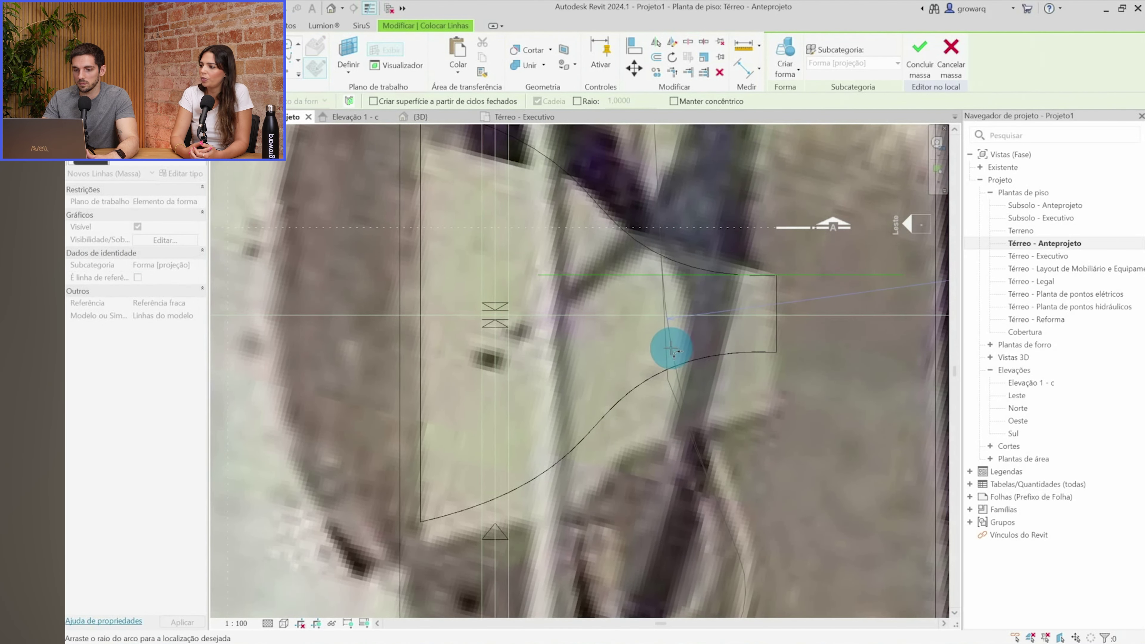
{"action": "scroll", "coordinate": [672, 349], "scroll_direction": "down", "scroll_amount": 3}
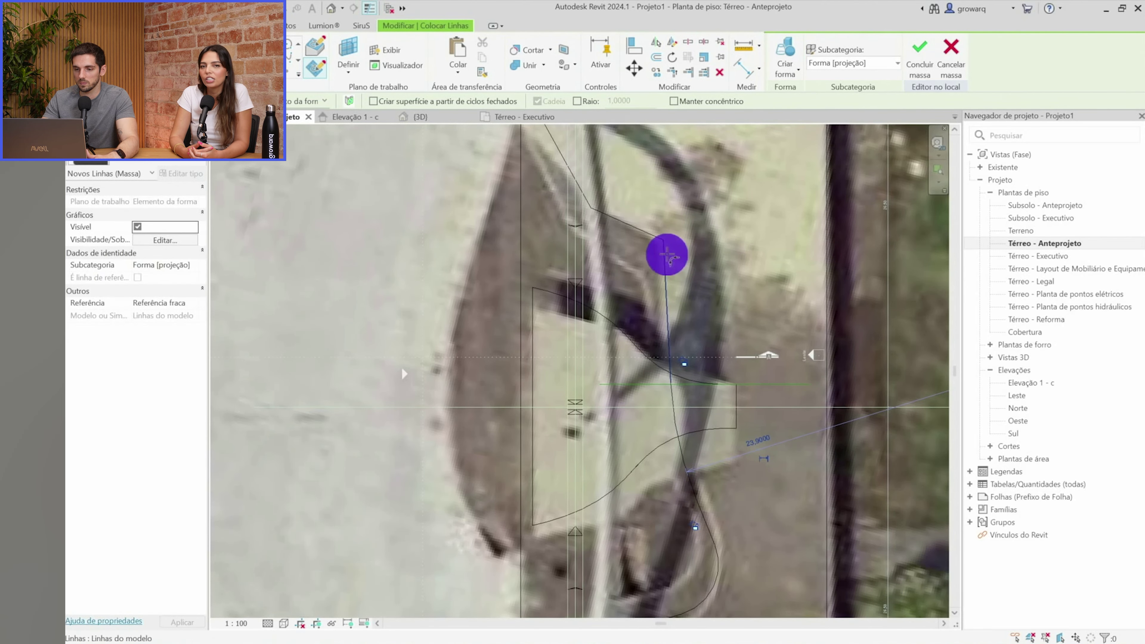
{"action": "scroll", "coordinate": [654, 244], "scroll_direction": "up", "scroll_amount": 3}
{"action": "left_click", "coordinate": [564, 199]}
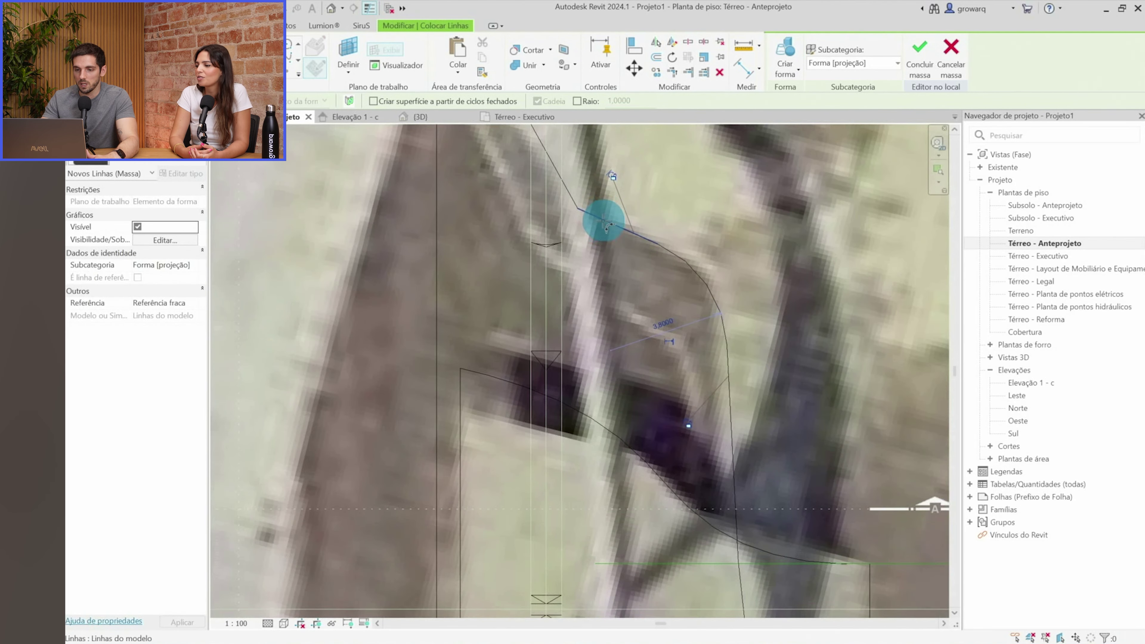
{"action": "left_click", "coordinate": [585, 199]}
{"action": "scroll", "coordinate": [545, 200], "scroll_direction": "down", "scroll_amount": 2}
{"action": "scroll", "coordinate": [563, 292], "scroll_direction": "down", "scroll_amount": 3}
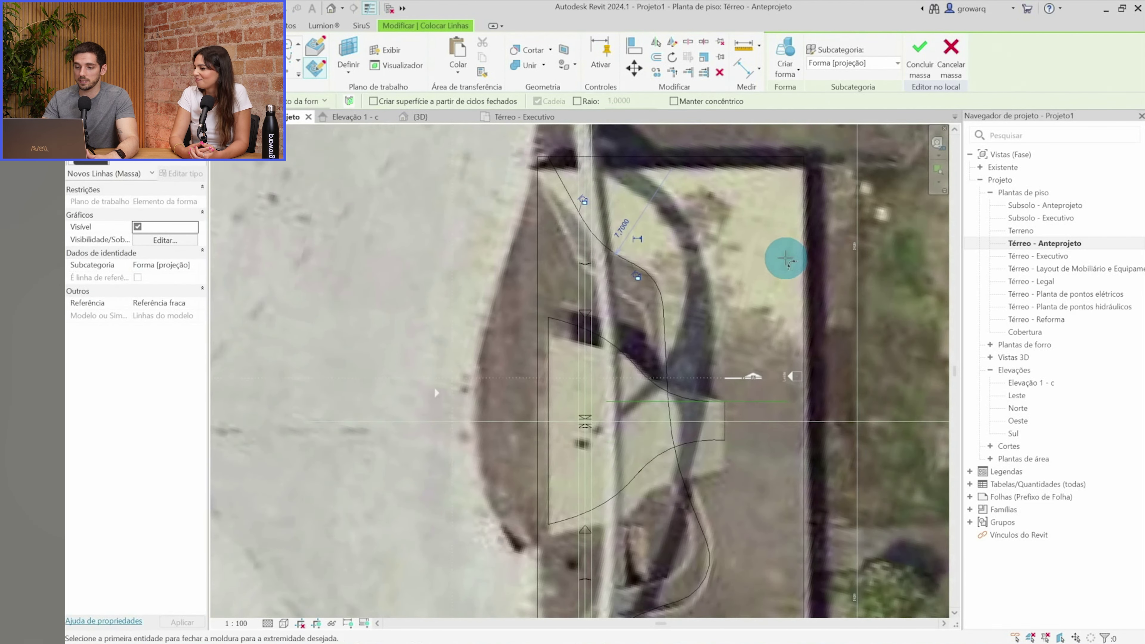
{"action": "mouse_move", "coordinate": [785, 259]}
{"action": "middle_mouse_down"}
{"action": "mouse_move", "coordinate": [751, 334]}
{"action": "mouse_move", "coordinate": [741, 225]}
{"action": "middle_mouse_up"}
{"action": "key", "text": "Escape"}
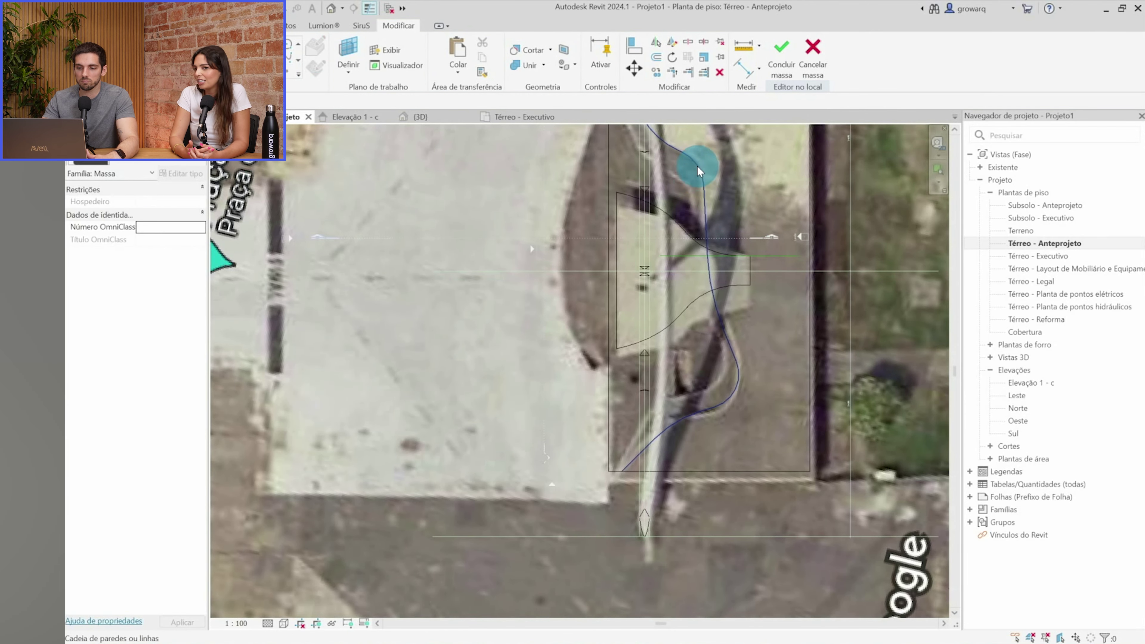
Start a new model line chain (LI) from the outline's lower-left corner
{"action": "middle_click_drag", "start_coordinate": [695, 166], "coordinate": [691, 193]}
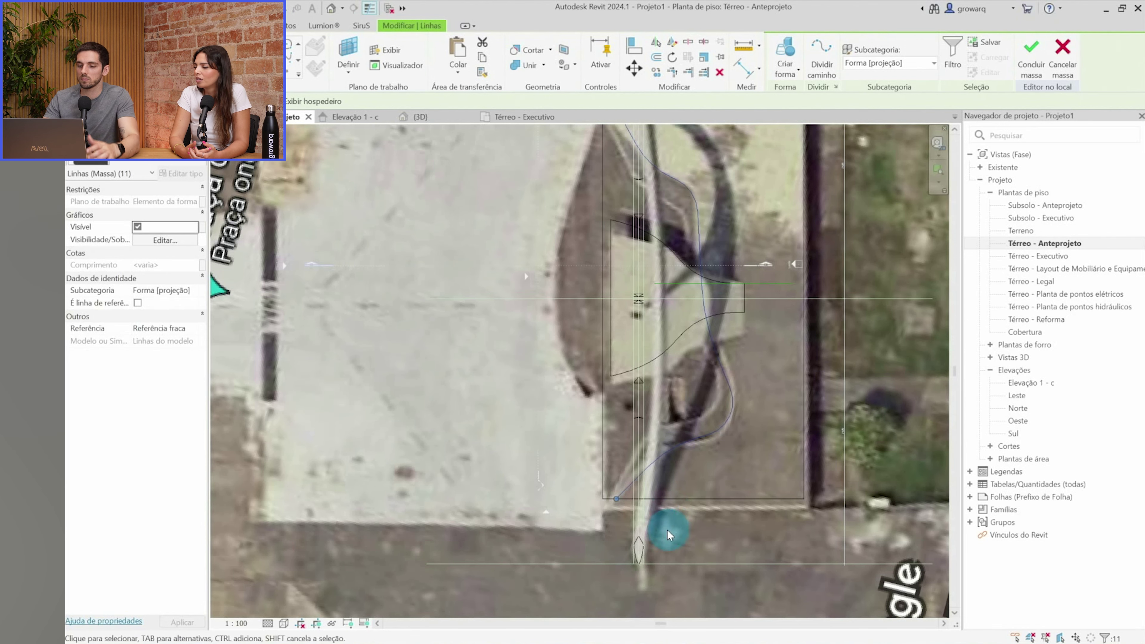
{"action": "scroll", "coordinate": [620, 504], "scroll_direction": "up", "scroll_amount": 2}
{"action": "scroll", "coordinate": [620, 504], "scroll_direction": "up", "scroll_amount": 2}
{"action": "scroll", "coordinate": [608, 505], "scroll_direction": "up", "scroll_amount": 2}
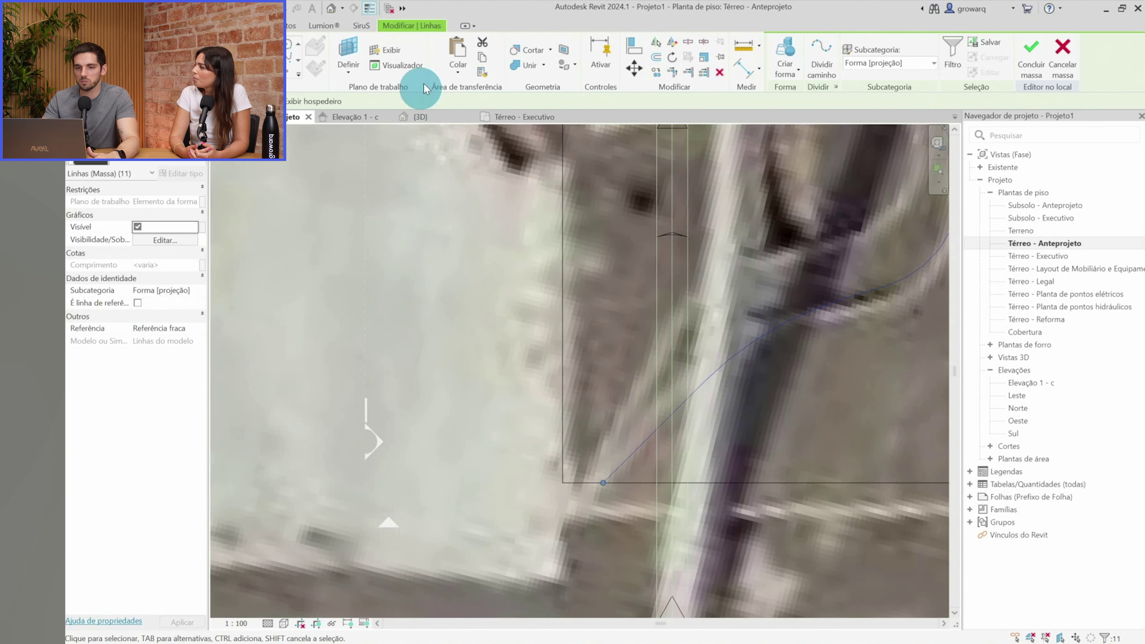
{"action": "key", "text": "l"}
{"action": "key", "text": "i"}
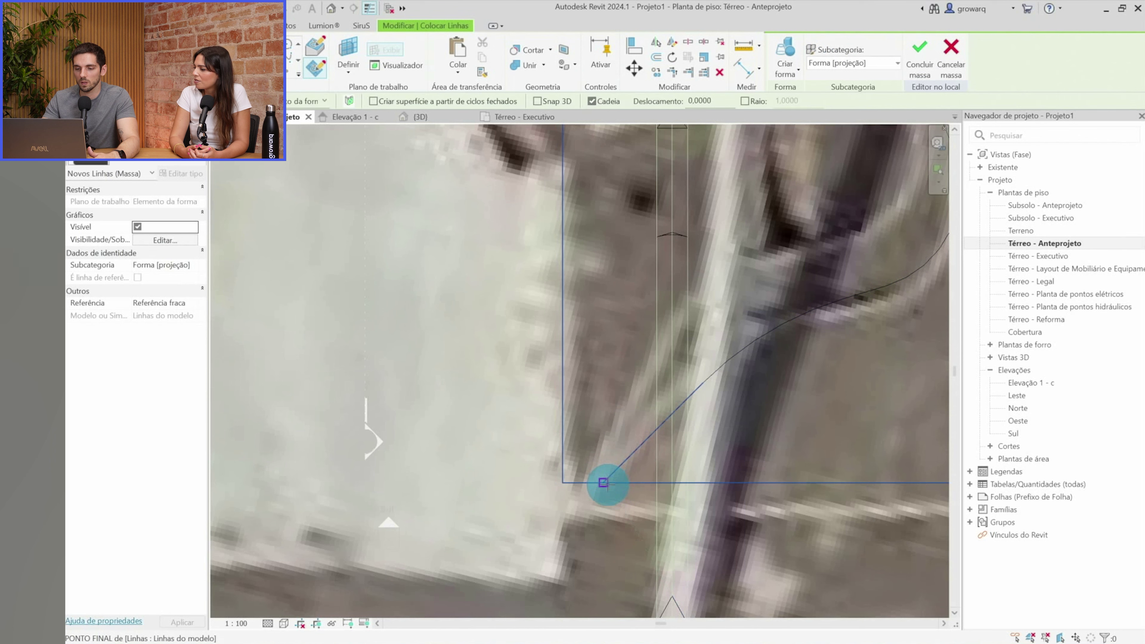
{"action": "left_click", "coordinate": [584, 482]}
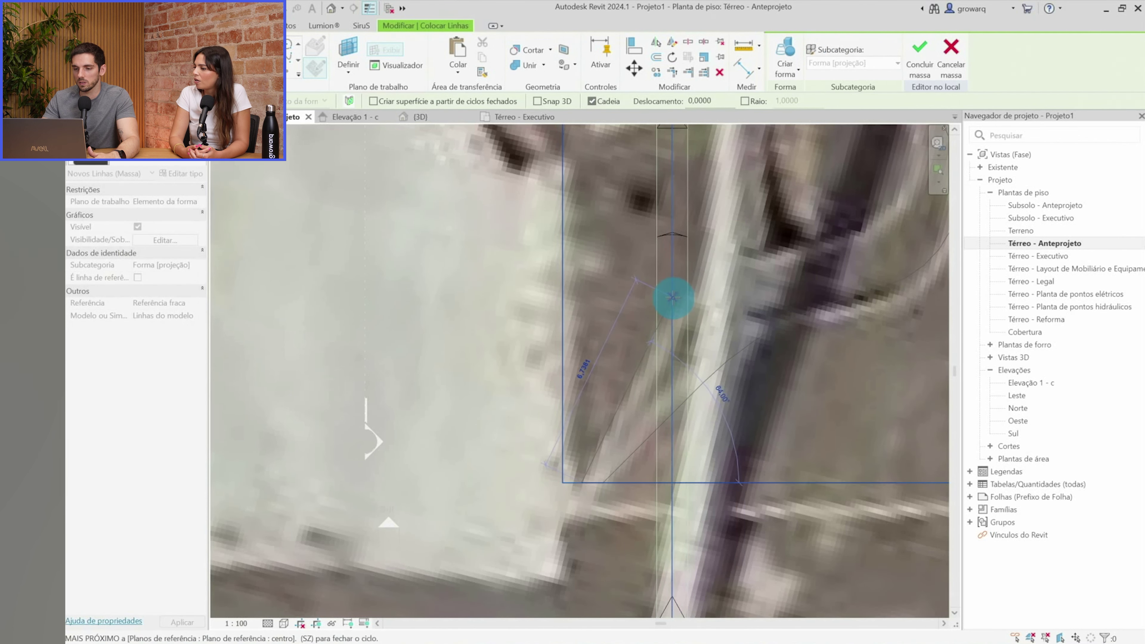
{"action": "scroll", "coordinate": [672, 299], "scroll_direction": "down", "scroll_amount": 1}
{"action": "left_click", "coordinate": [698, 264]}
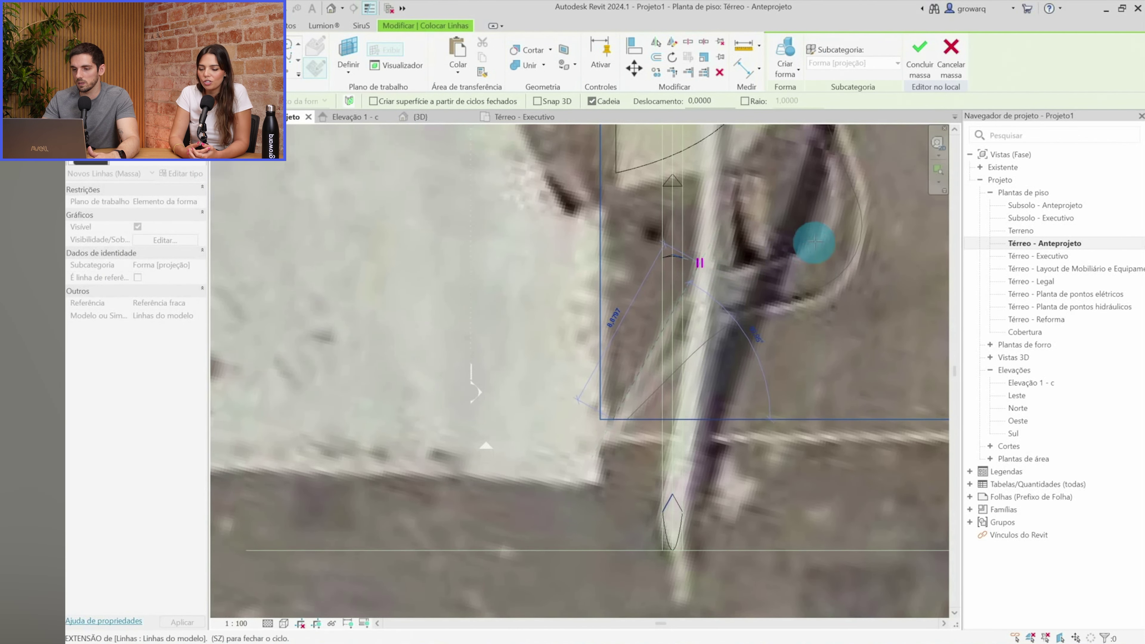
{"action": "scroll", "coordinate": [817, 404], "scroll_direction": "down", "scroll_amount": 2}
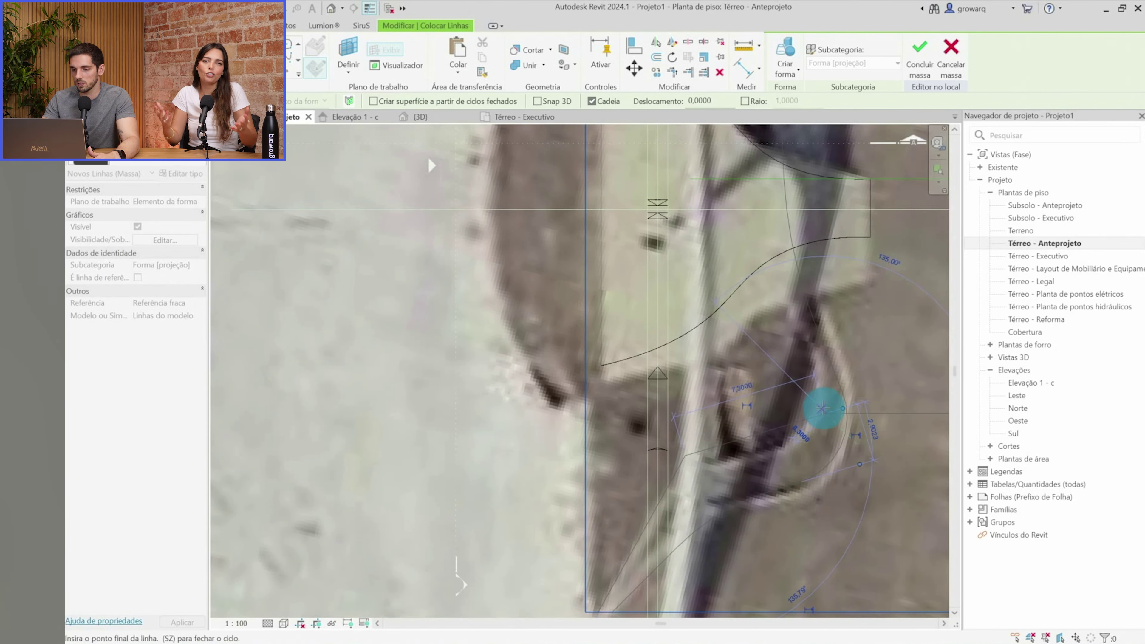
{"action": "scroll", "coordinate": [799, 432], "scroll_direction": "up", "scroll_amount": 2}
{"action": "middle_click_drag", "start_coordinate": [810, 446], "coordinate": [811, 478]}
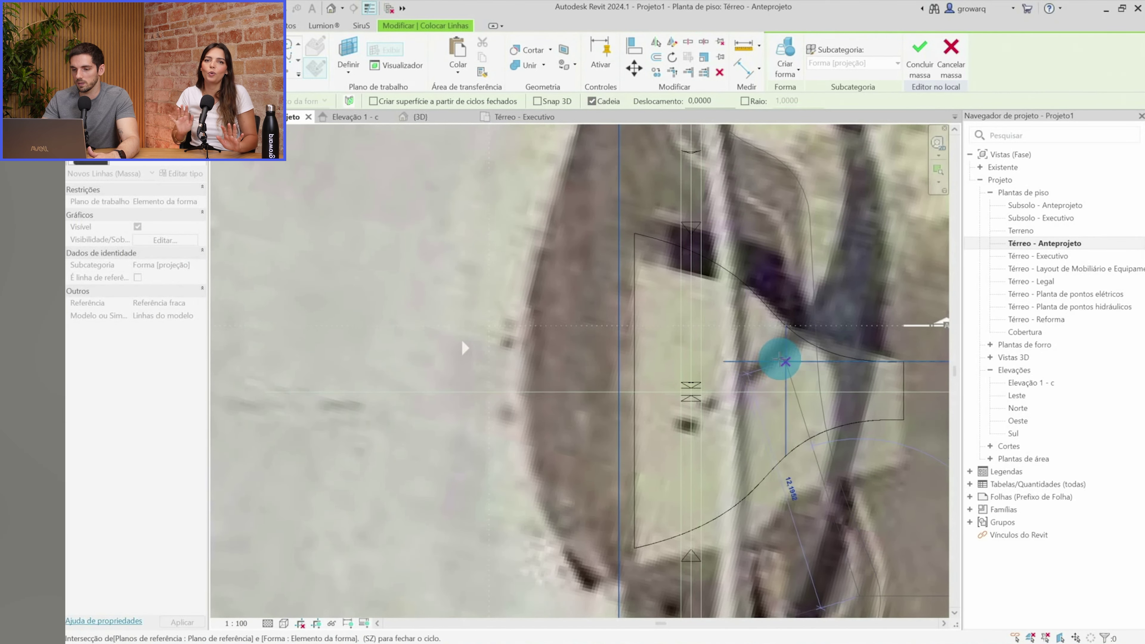
Continue tracing the curving path's corners up to the building corner
{"action": "left_click", "coordinate": [773, 361]}
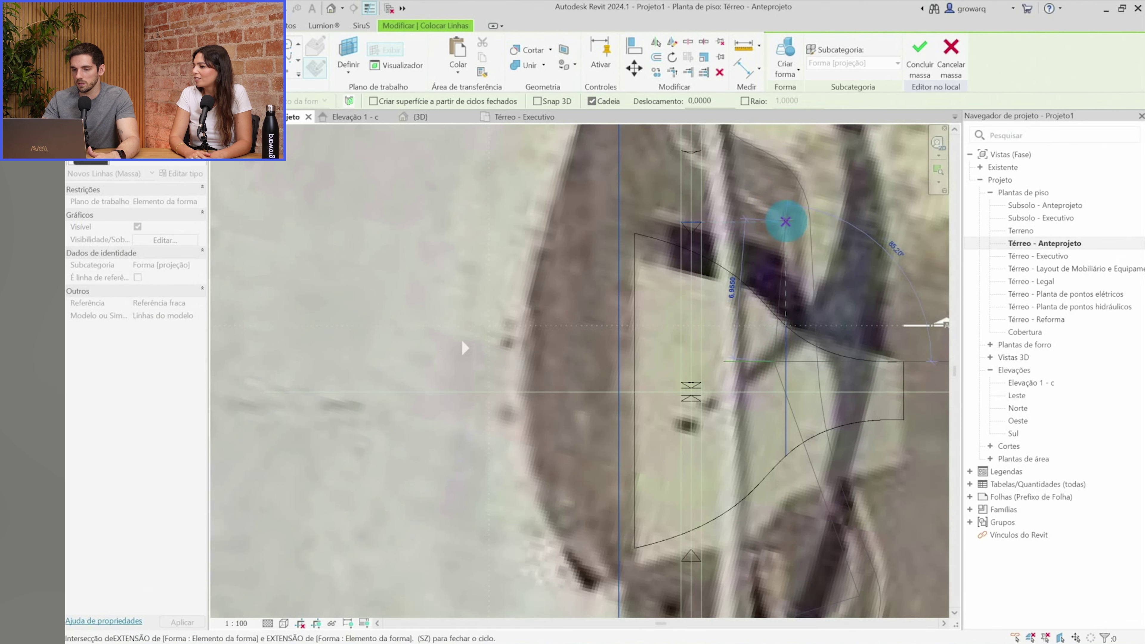
{"action": "left_click", "coordinate": [785, 221]}
{"action": "middle_click_drag", "start_coordinate": [766, 208], "coordinate": [740, 329]}
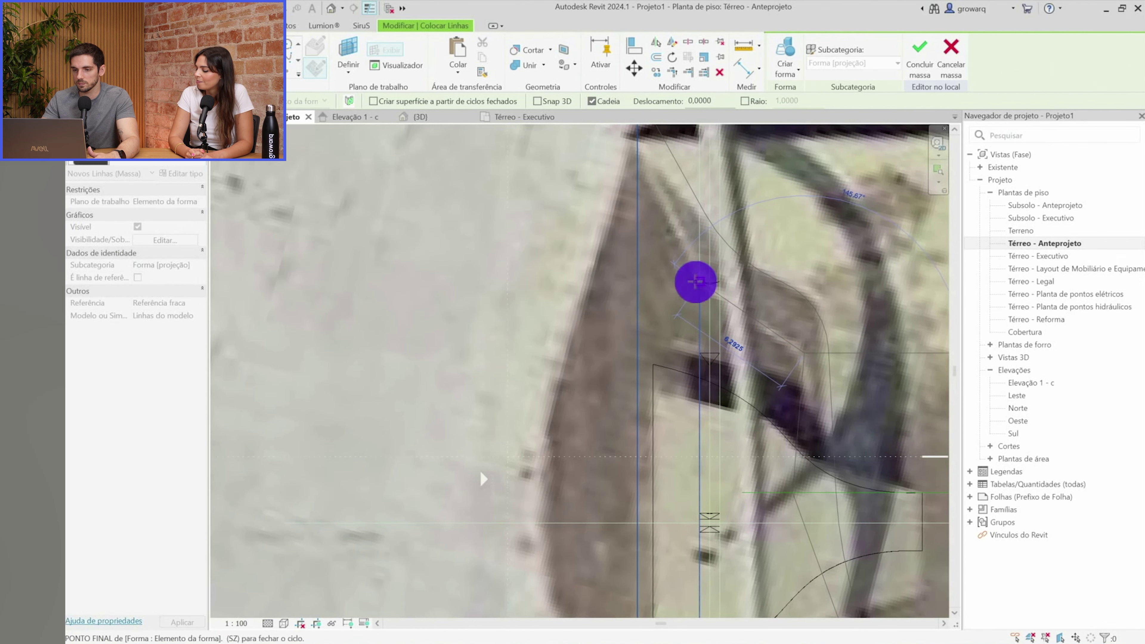
{"action": "middle_click_drag", "start_coordinate": [639, 158], "coordinate": [647, 299]}
{"action": "scroll", "coordinate": [652, 300], "scroll_direction": "up", "scroll_amount": 2}
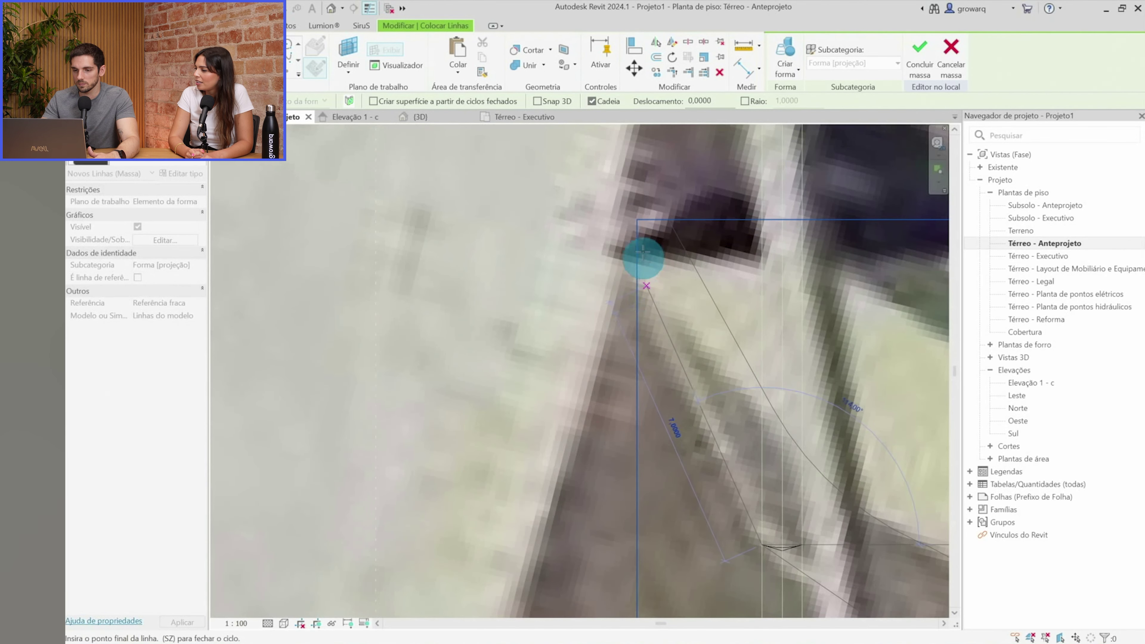
{"action": "left_click", "coordinate": [648, 223]}
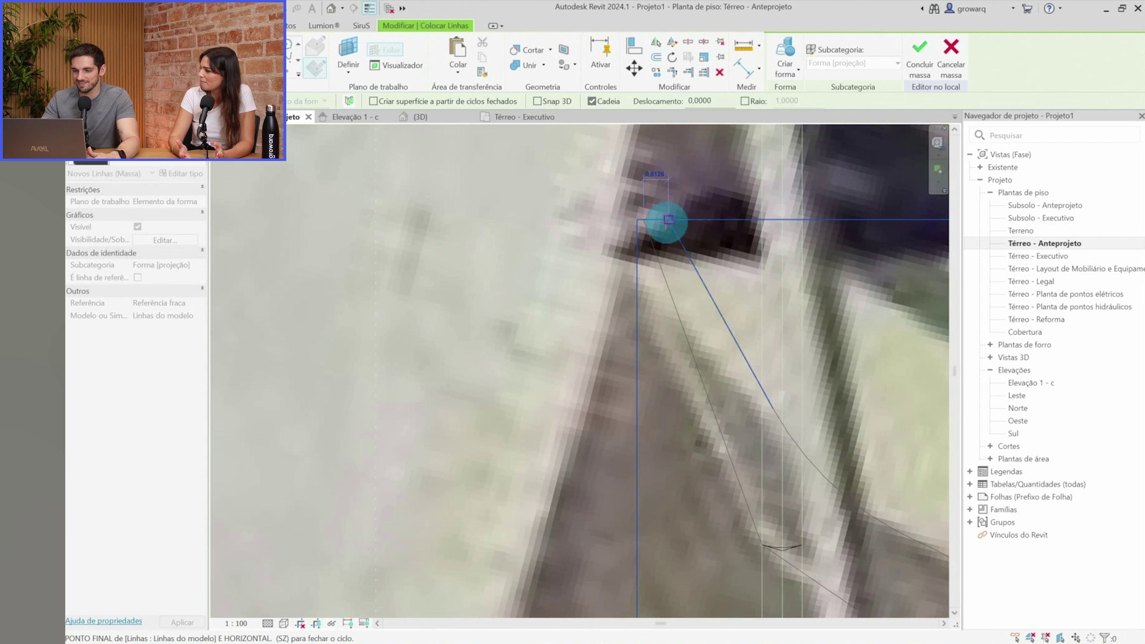
{"action": "key", "text": "Escape"}
{"action": "key", "text": "Escape"}
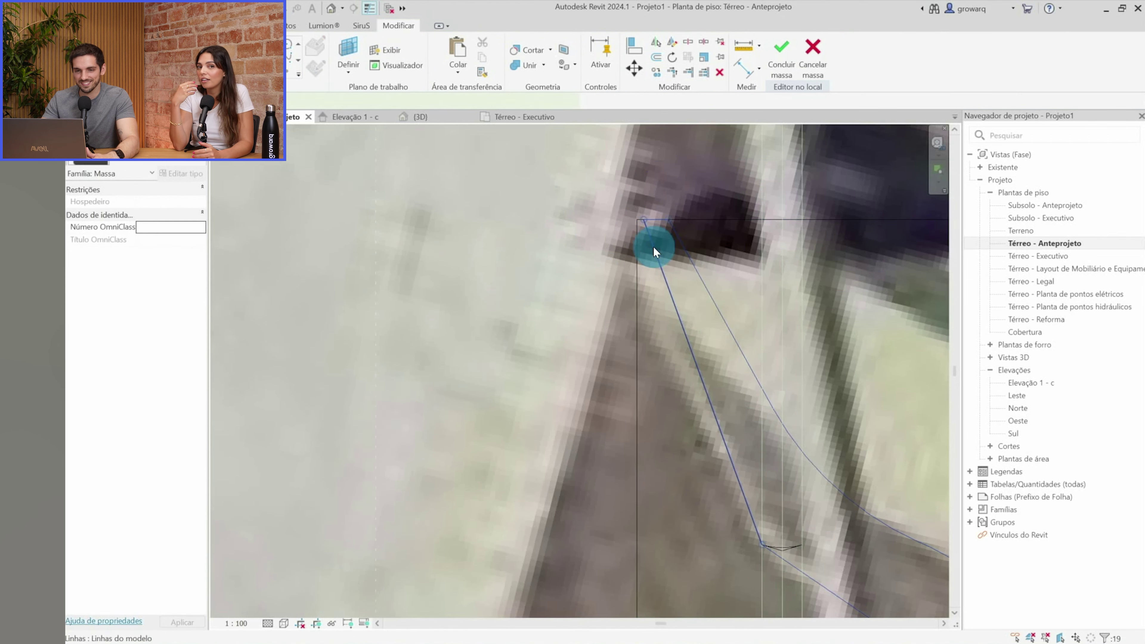
Round the first corner of the traced path with a fillet arc
{"action": "key", "text": "l"}
{"action": "key", "text": "i"}
{"action": "middle_click_drag", "start_coordinate": [613, 383], "coordinate": [650, 336]}
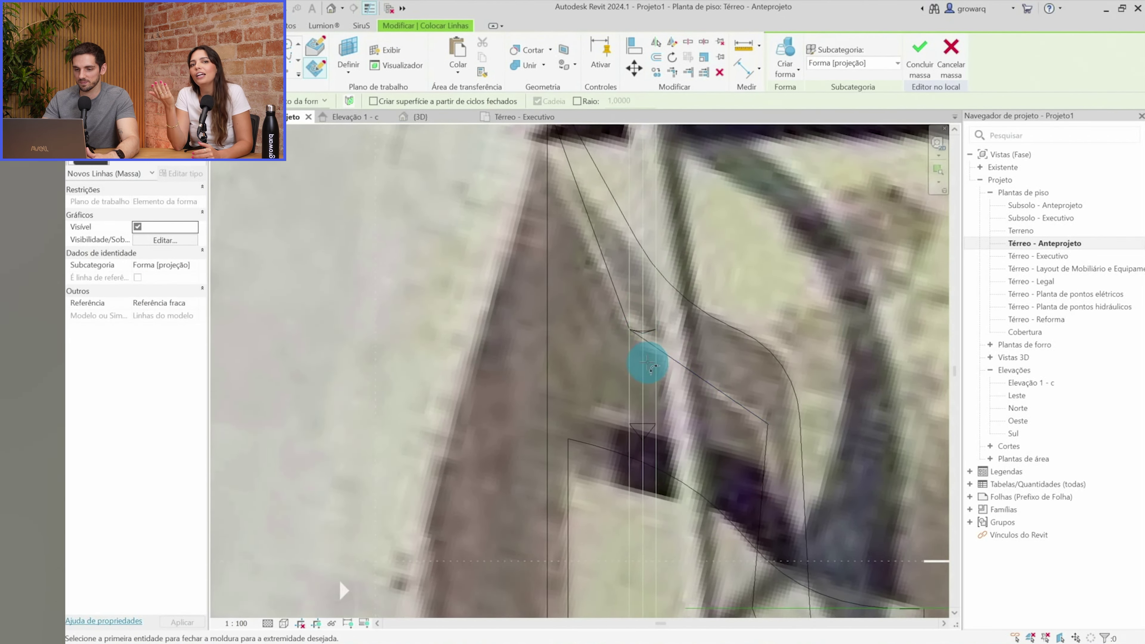
{"action": "left_click", "coordinate": [617, 288]}
{"action": "left_click", "coordinate": [640, 316]}
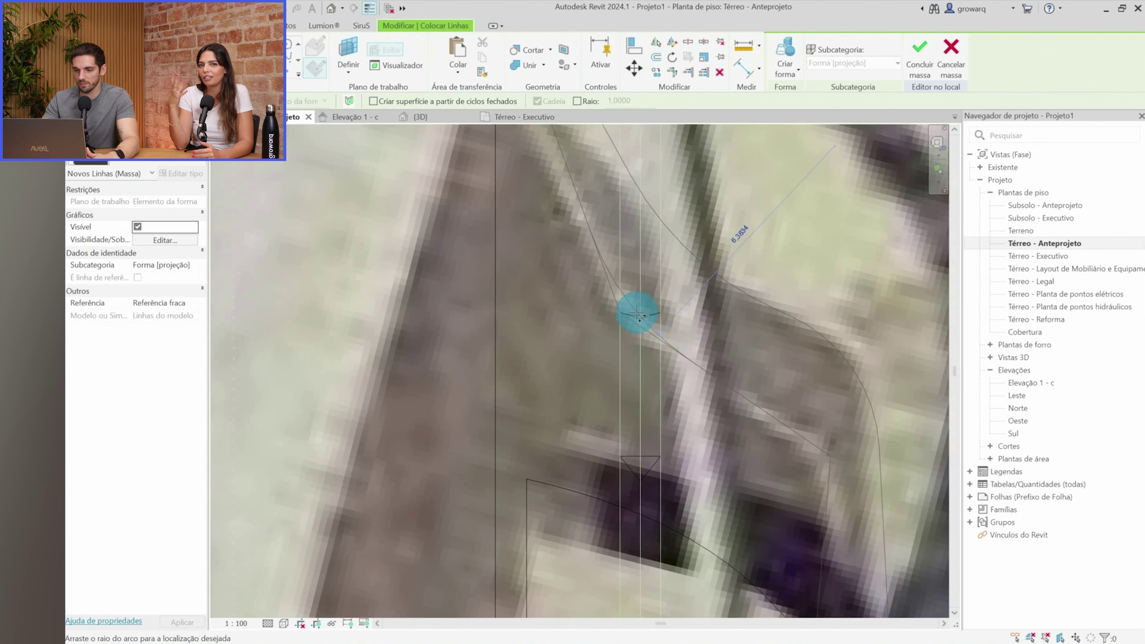
{"action": "scroll", "coordinate": [721, 384], "scroll_direction": "up", "scroll_amount": 2}
{"action": "scroll", "coordinate": [767, 419], "scroll_direction": "down", "scroll_amount": 3}
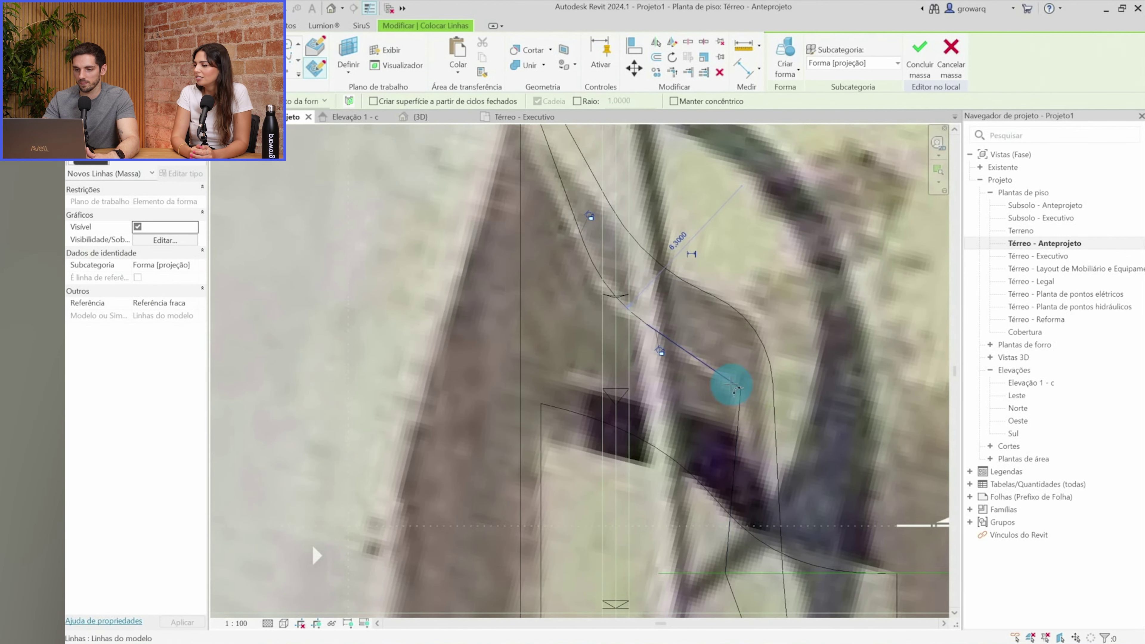
{"action": "left_click", "coordinate": [727, 394]}
{"action": "middle_click_drag", "start_coordinate": [685, 319], "coordinate": [690, 424]}
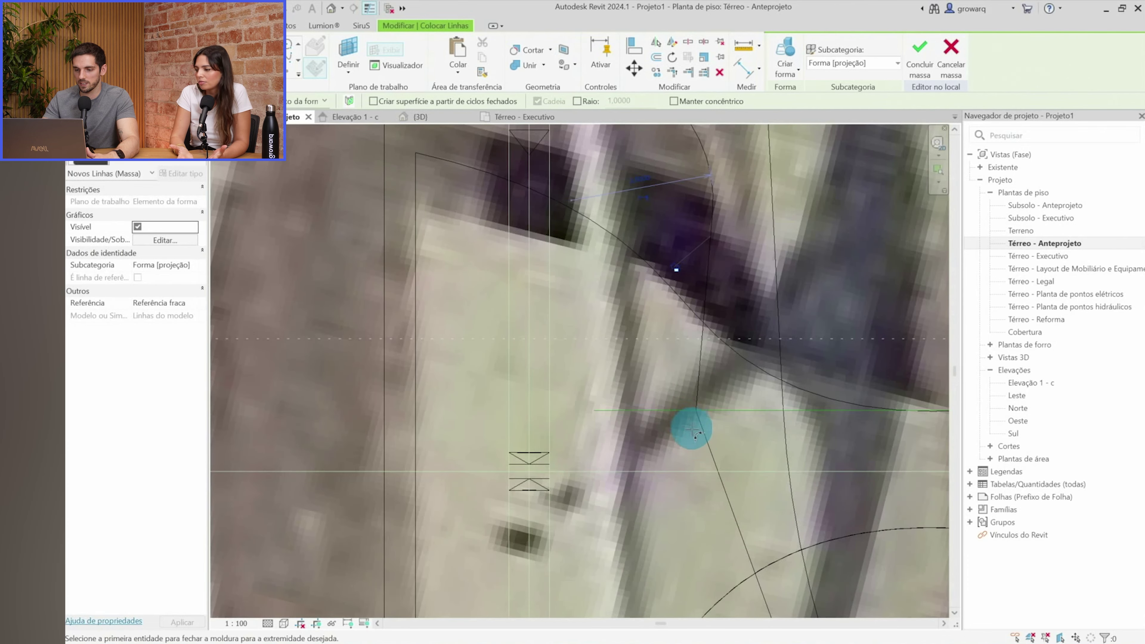
Fillet the next and lower corners so the path forms a smooth loop
{"action": "left_click", "coordinate": [710, 409]}
{"action": "scroll", "coordinate": [705, 396], "scroll_direction": "down", "scroll_amount": 2}
{"action": "scroll", "coordinate": [767, 397], "scroll_direction": "up", "scroll_amount": 2}
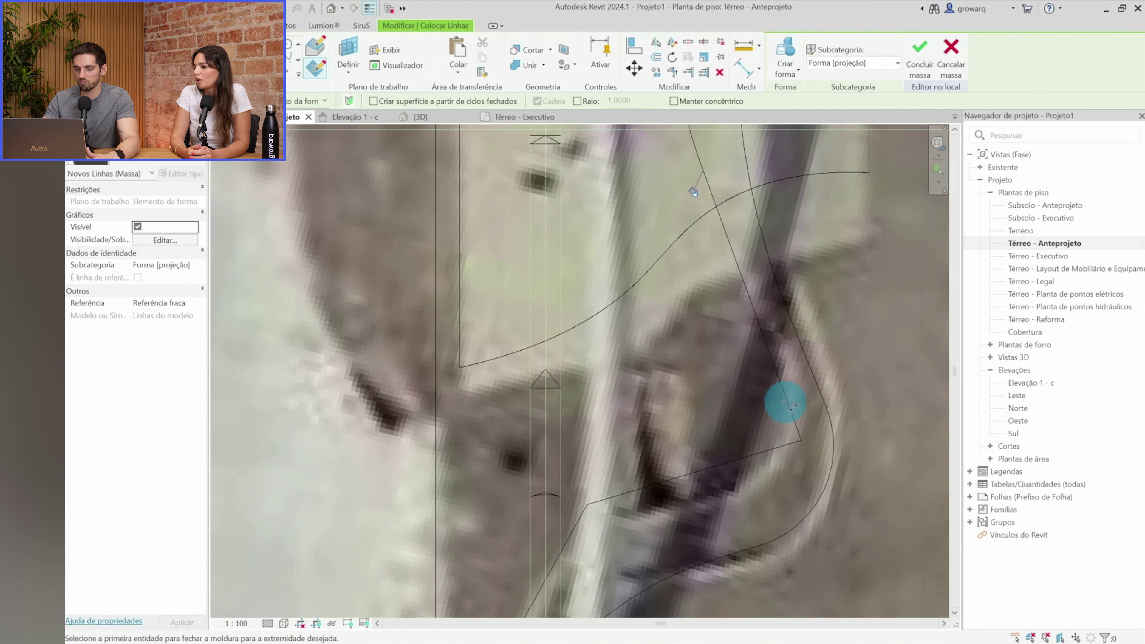
{"action": "left_click", "coordinate": [783, 445]}
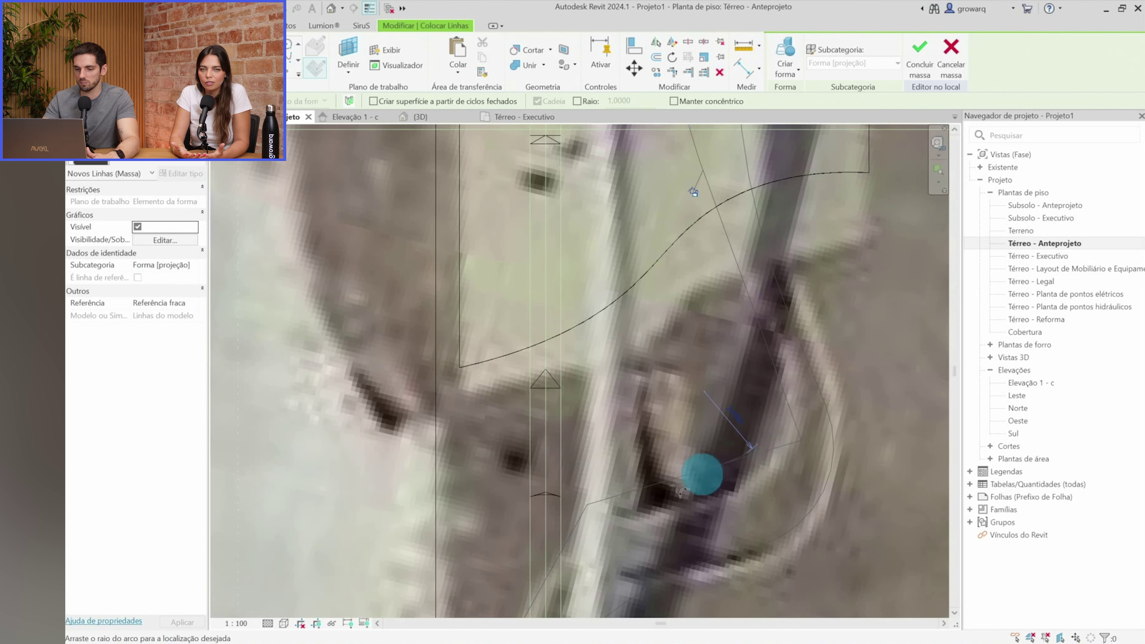
{"action": "left_click_drag", "start_coordinate": [683, 491], "coordinate": [584, 524]}
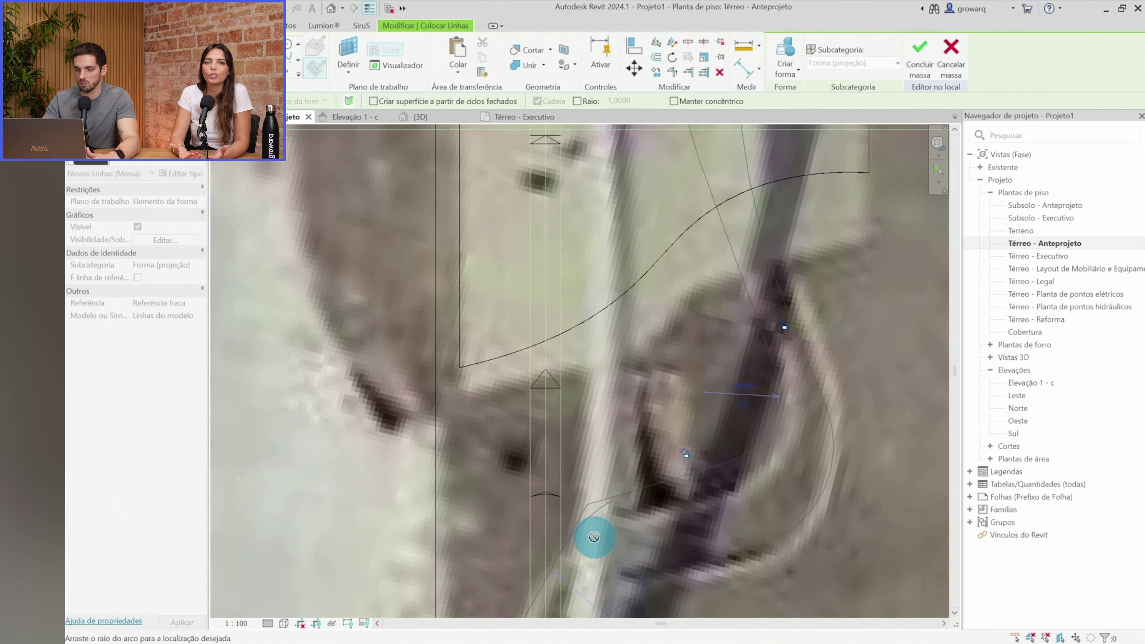
{"action": "scroll", "coordinate": [592, 536], "scroll_direction": "down", "scroll_amount": 2}
{"action": "scroll", "coordinate": [652, 332], "scroll_direction": "up", "scroll_amount": 2}
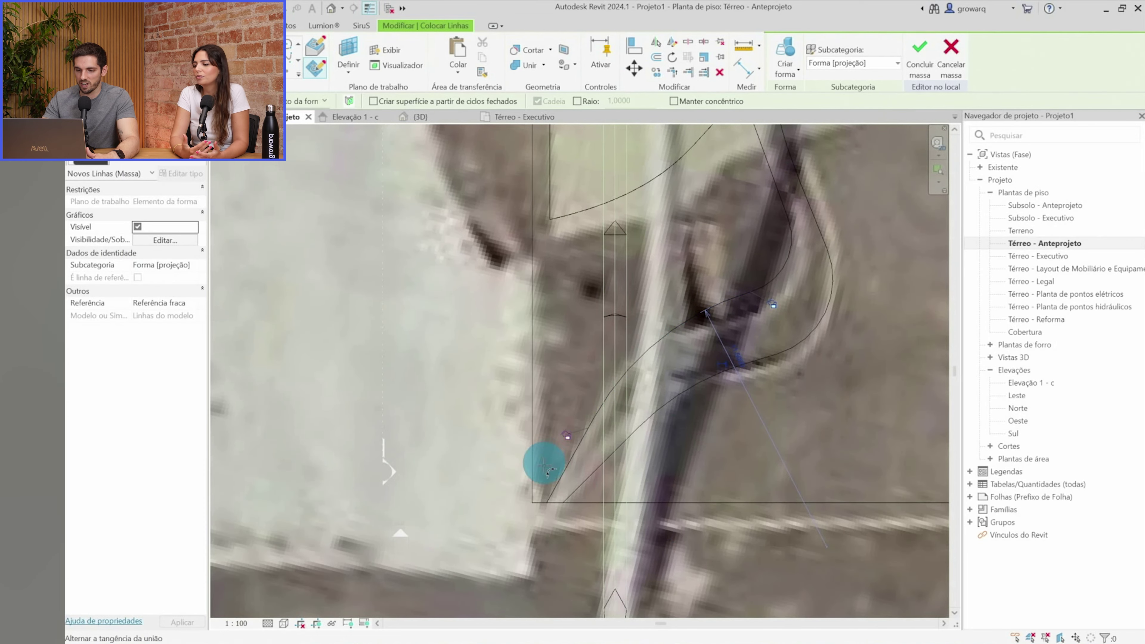
{"action": "scroll", "coordinate": [551, 493], "scroll_direction": "up", "scroll_amount": 2}
{"action": "scroll", "coordinate": [551, 493], "scroll_direction": "down", "scroll_amount": 2}
{"action": "key", "text": "Escape"}
{"action": "key", "text": "Escape"}
Select the completed chain of traced mass lines
{"action": "left_click", "coordinate": [558, 484]}
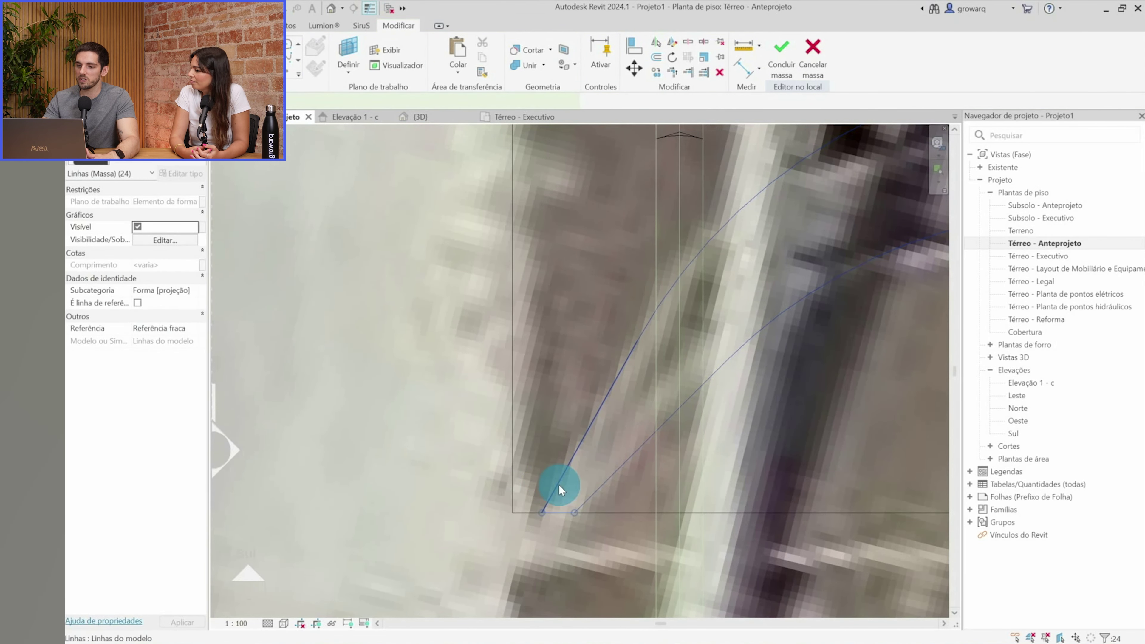
{"action": "scroll", "coordinate": [558, 484], "scroll_direction": "up", "scroll_amount": 2}
{"action": "scroll", "coordinate": [739, 446], "scroll_direction": "down", "scroll_amount": 3}
{"action": "scroll", "coordinate": [706, 428], "scroll_direction": "up", "scroll_amount": 3}
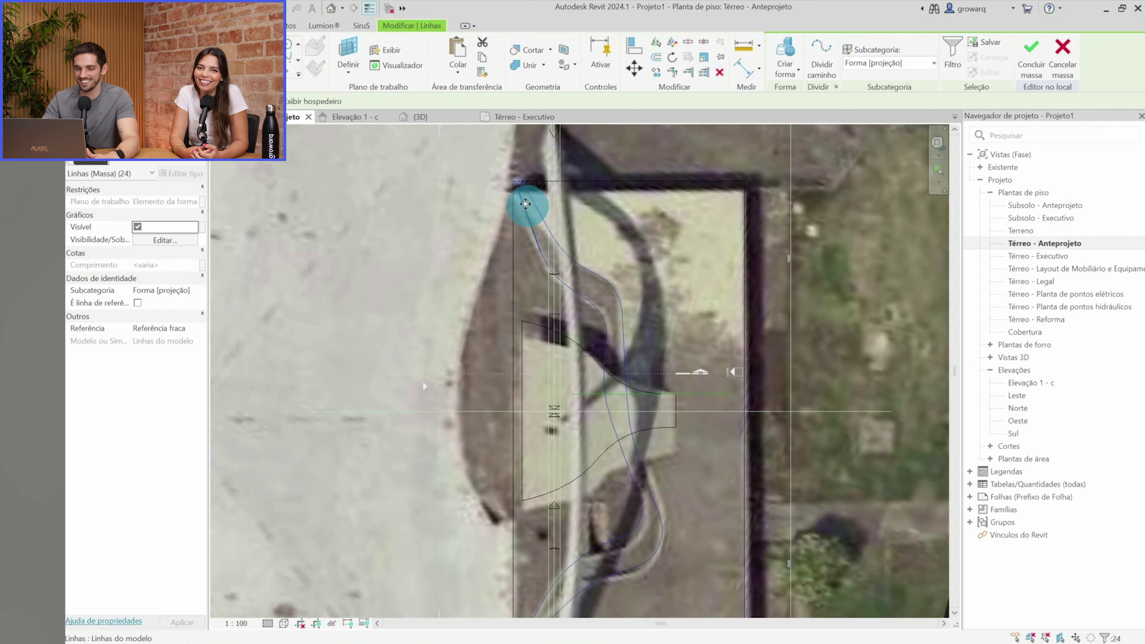
{"action": "key", "text": "Escape"}
{"action": "scroll", "coordinate": [546, 257], "scroll_direction": "up", "scroll_amount": 1}
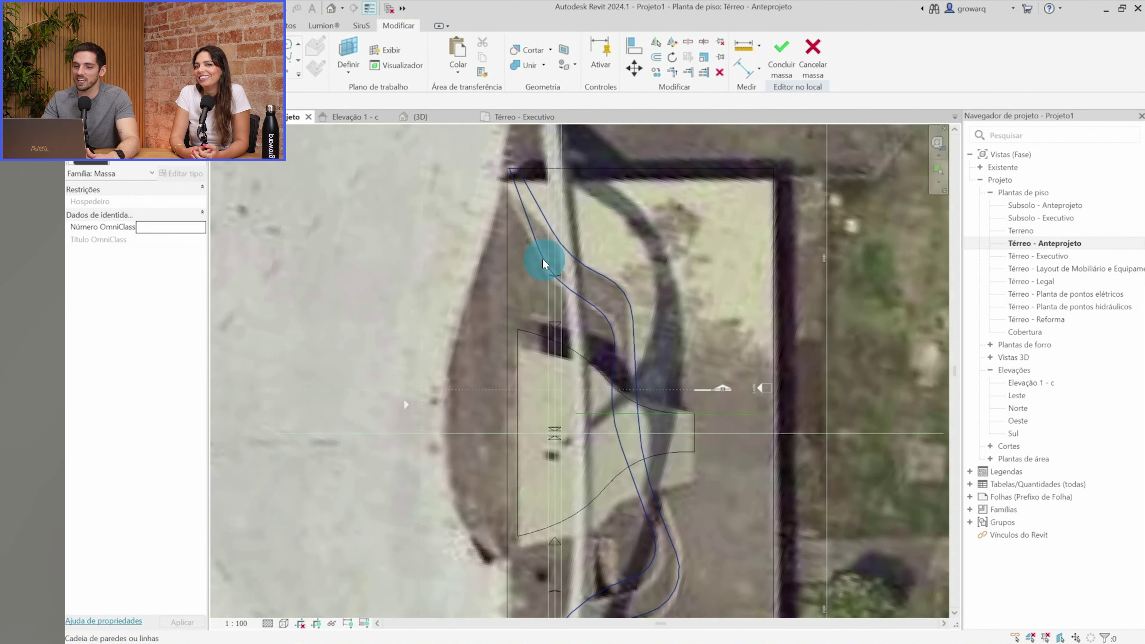
{"action": "scroll", "coordinate": [537, 243], "scroll_direction": "up", "scroll_amount": 1}
{"action": "scroll", "coordinate": [530, 233], "scroll_direction": "down", "scroll_amount": 2}
{"action": "left_click", "coordinate": [574, 254]}
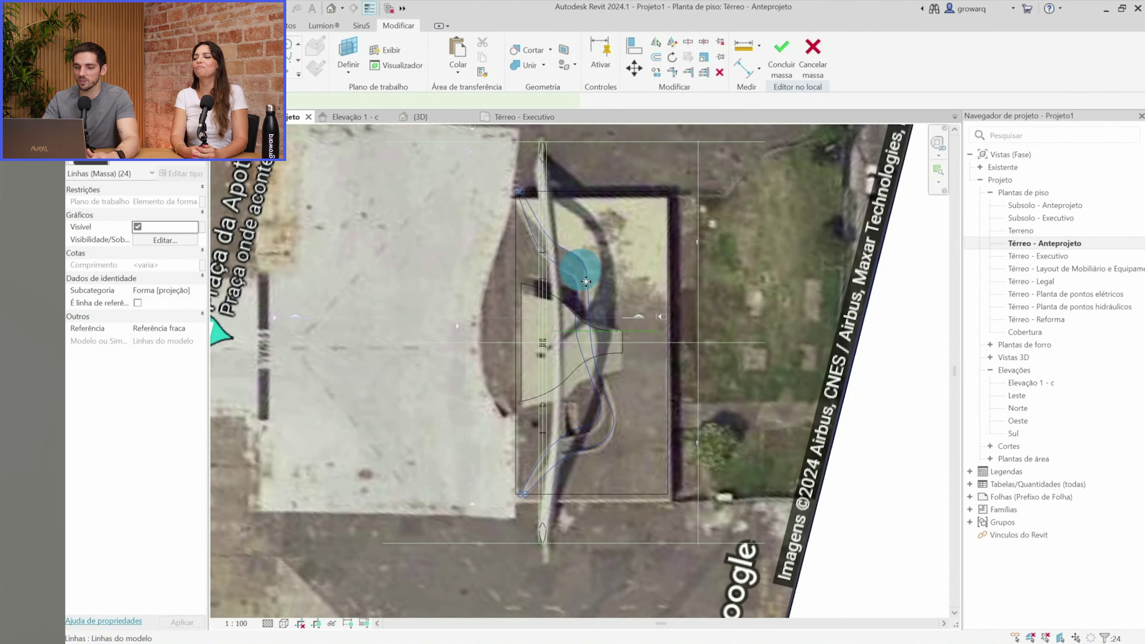
In the 3D view, Tab-select the curved line chain from above
{"action": "left_click", "coordinate": [332, 9]}
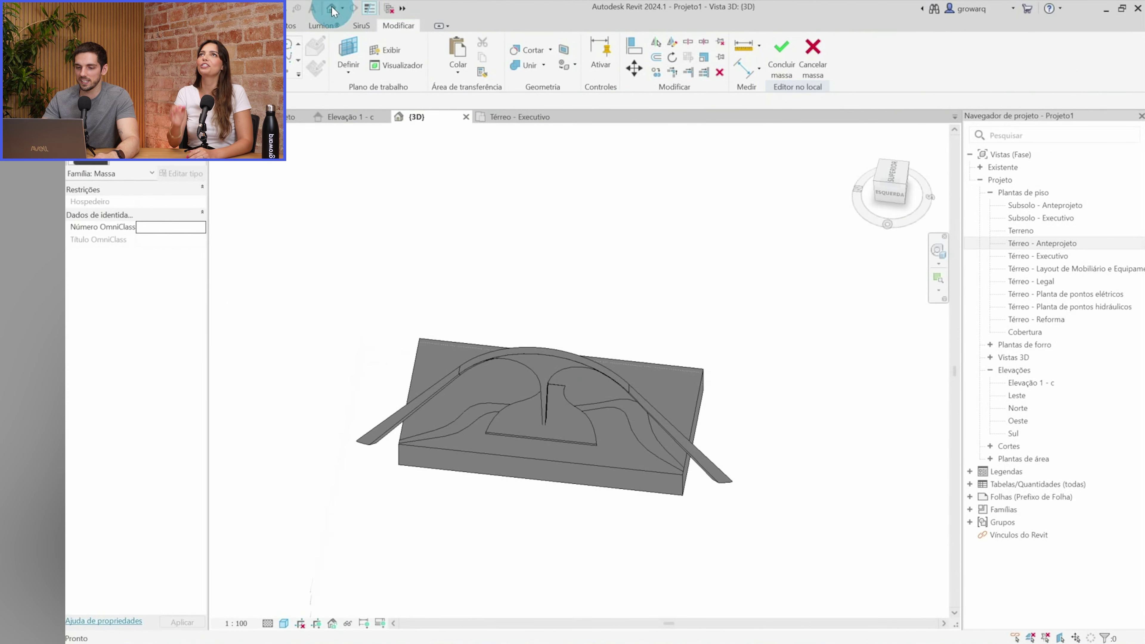
{"action": "mouse_move", "coordinate": [677, 468]}
{"action": "middle_mouse_down", "text": "shift"}
{"action": "mouse_move", "coordinate": [490, 512]}
{"action": "mouse_move", "coordinate": [440, 341]}
{"action": "mouse_move", "coordinate": [448, 379]}
{"action": "mouse_move", "coordinate": [469, 393]}
{"action": "middle_mouse_up", "text": "shift"}
{"action": "scroll", "coordinate": [586, 447], "scroll_direction": "up", "scroll_amount": 3}
{"action": "key", "text": "Tab"}
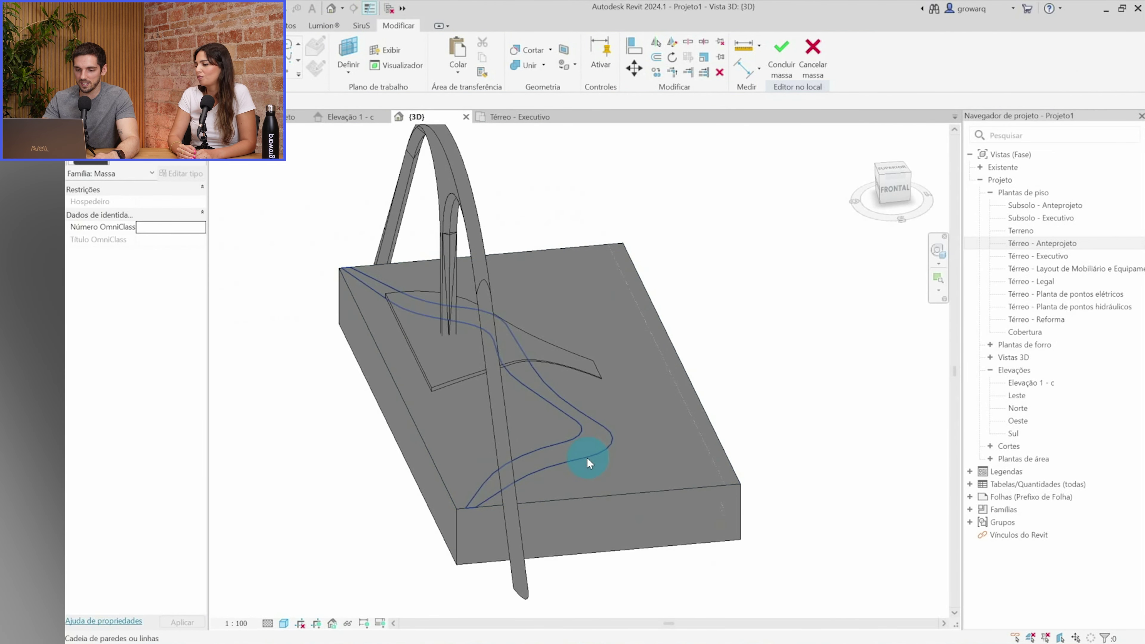
{"action": "left_click", "coordinate": [587, 458]}
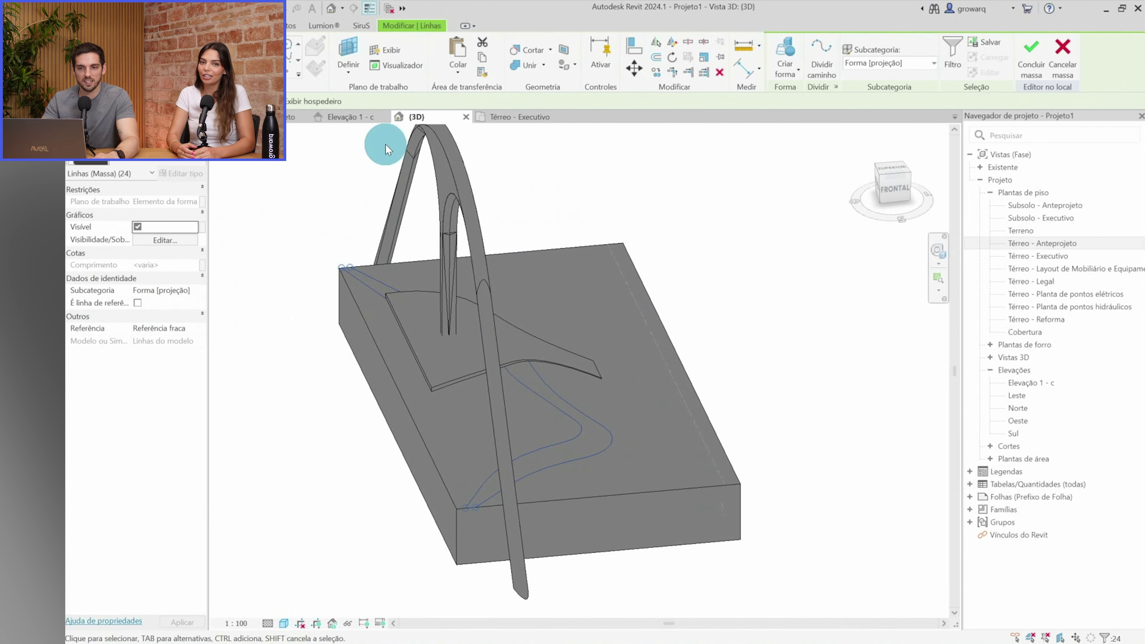
Create a void form from the chain and set its height to 4.2678
{"action": "left_click", "coordinate": [793, 67]}
{"action": "left_click", "coordinate": [807, 115]}
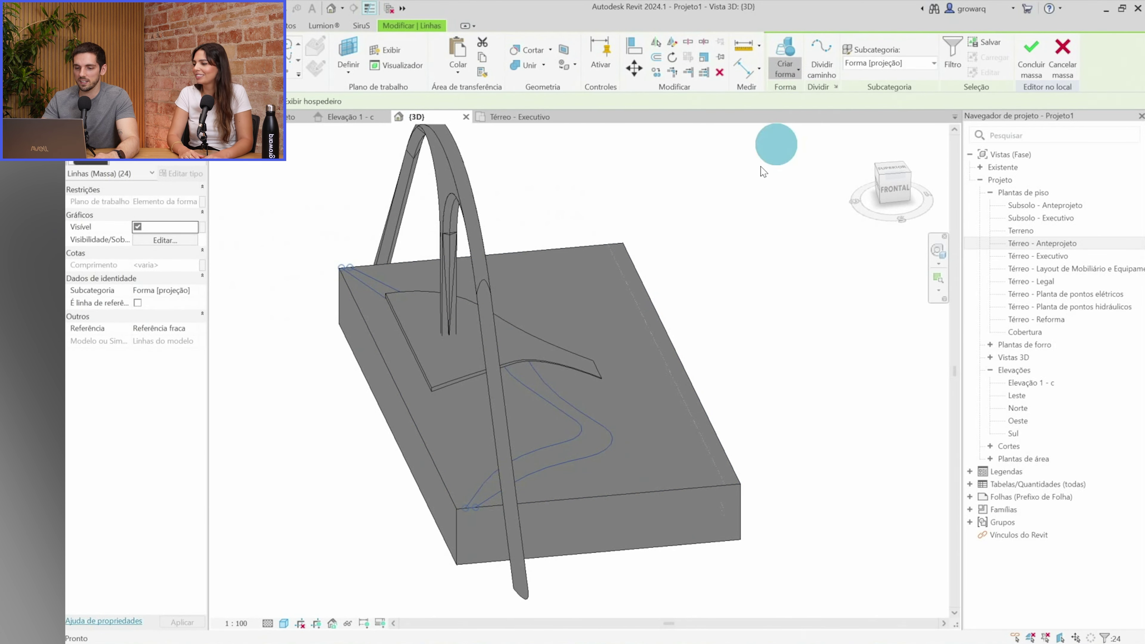
{"action": "middle_click_drag", "start_coordinate": [554, 394], "coordinate": [578, 250]}
{"action": "left_click_drag", "start_coordinate": [447, 344], "coordinate": [463, 257]}
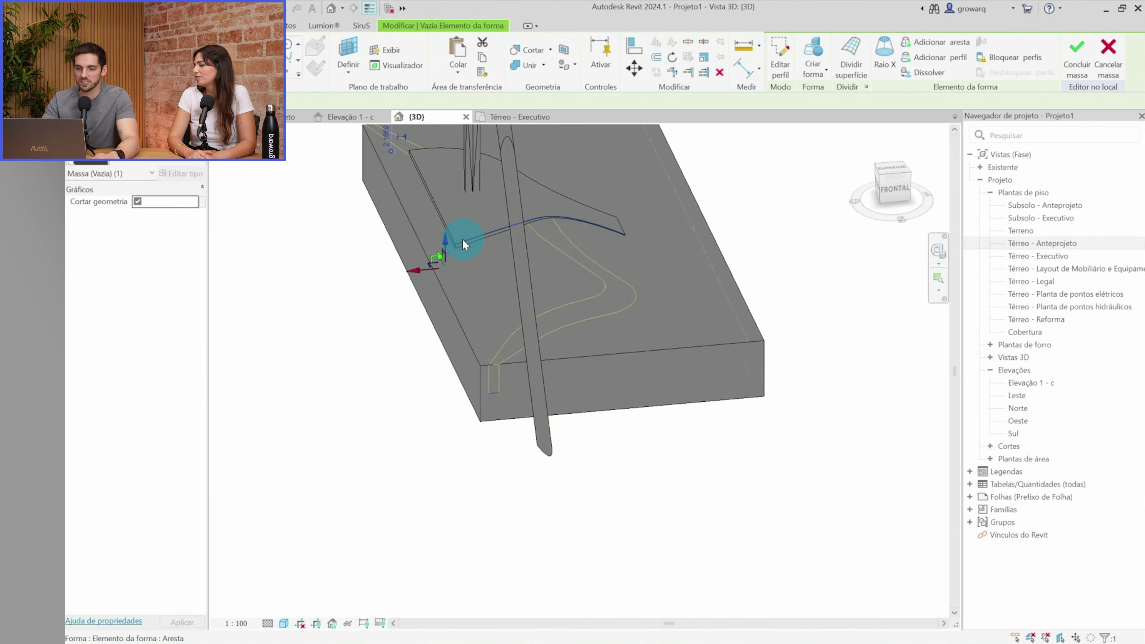
{"action": "key", "text": "Escape"}
Orbit to the base's corner and inspect the void's surface
{"action": "mouse_move", "coordinate": [473, 461]}
{"action": "middle_mouse_down", "text": "shift"}
{"action": "mouse_move", "coordinate": [536, 554]}
{"action": "mouse_move", "coordinate": [646, 502]}
{"action": "mouse_move", "coordinate": [528, 454]}
{"action": "mouse_move", "coordinate": [427, 506]}
{"action": "mouse_move", "coordinate": [476, 498]}
{"action": "middle_mouse_up", "text": "shift"}
{"action": "scroll", "coordinate": [504, 401], "scroll_direction": "up", "scroll_amount": 3}
{"action": "scroll", "coordinate": [528, 395], "scroll_direction": "up", "scroll_amount": 2}
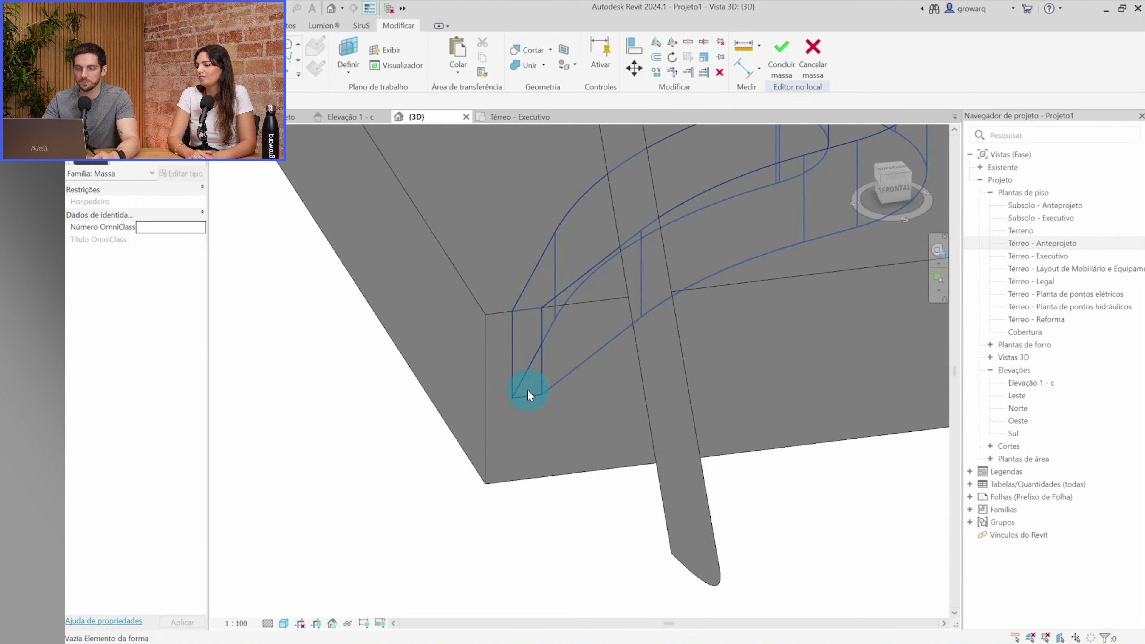
{"action": "key", "text": "Tab"}
{"action": "key", "text": "Tab"}
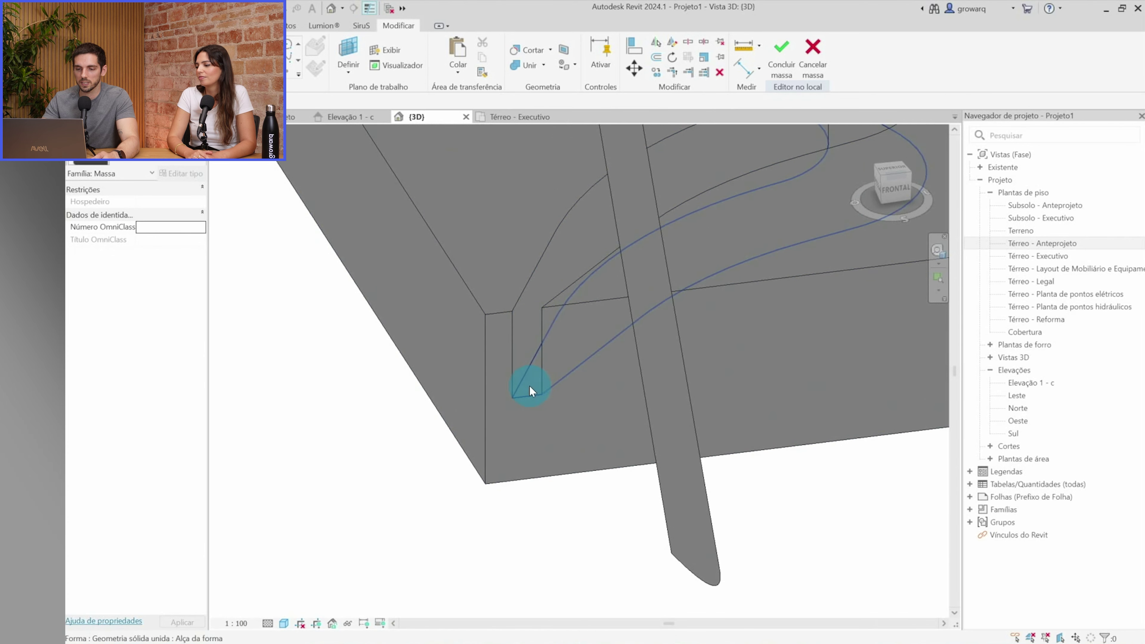
{"action": "left_click", "coordinate": [529, 385]}
{"action": "scroll", "coordinate": [529, 386], "scroll_direction": "down", "scroll_amount": 4}
{"action": "scroll", "coordinate": [505, 325], "scroll_direction": "down", "scroll_amount": 2}
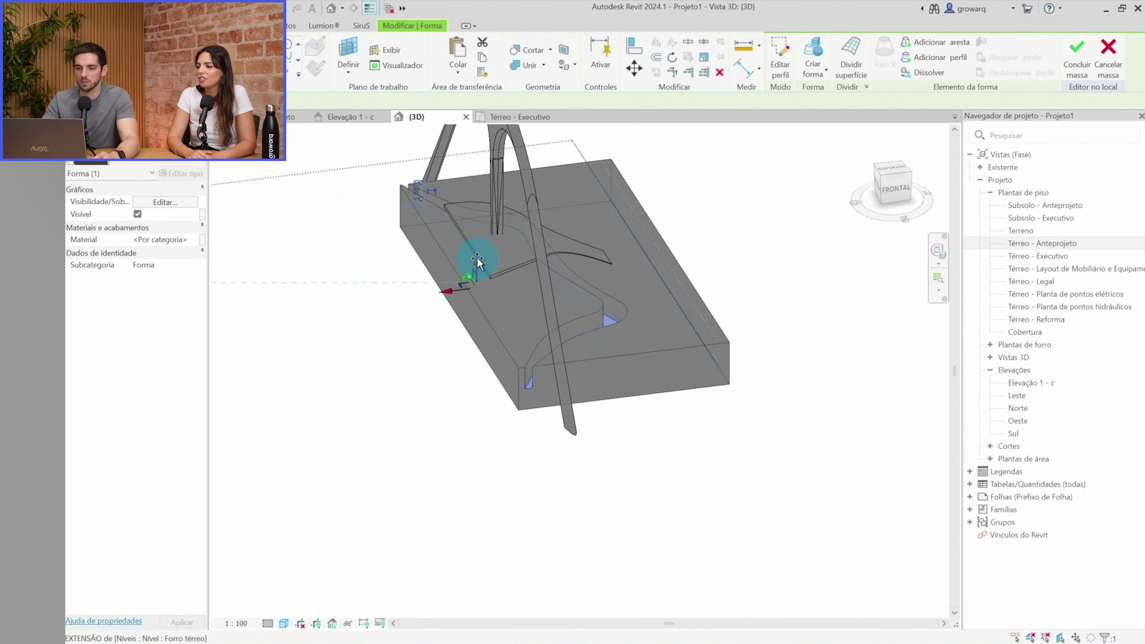
{"action": "left_click", "coordinate": [675, 406]}
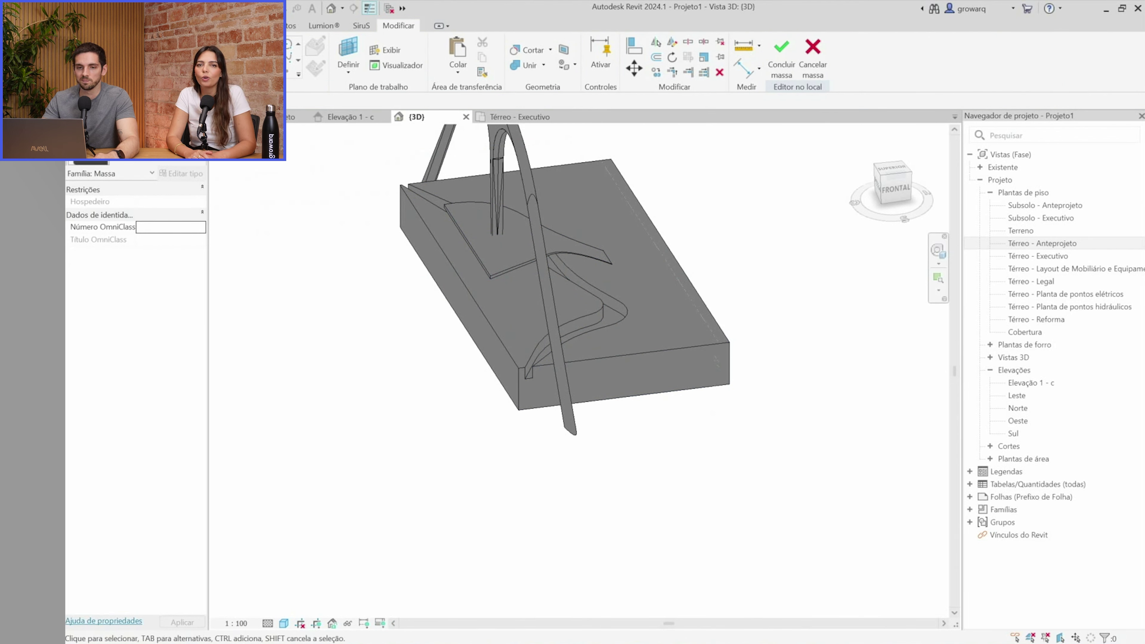
{"action": "left_click", "coordinate": [386, 52]}
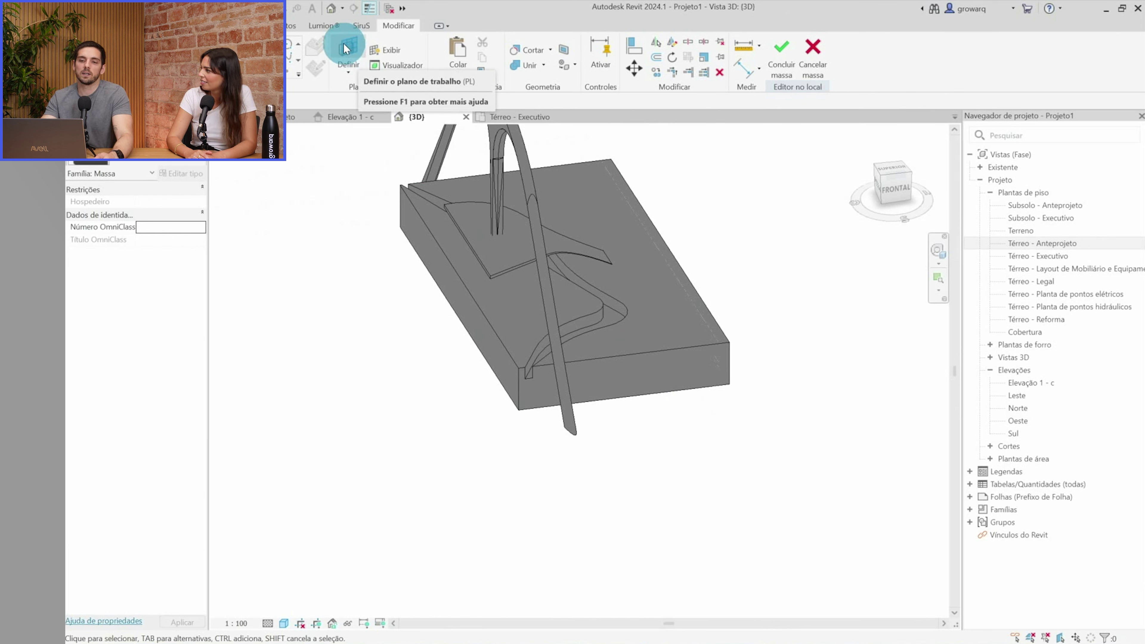
Set the base's top face as work plane and pick its curved edge chain as lines
{"action": "left_click", "coordinate": [348, 57]}
{"action": "left_click", "coordinate": [510, 301]}
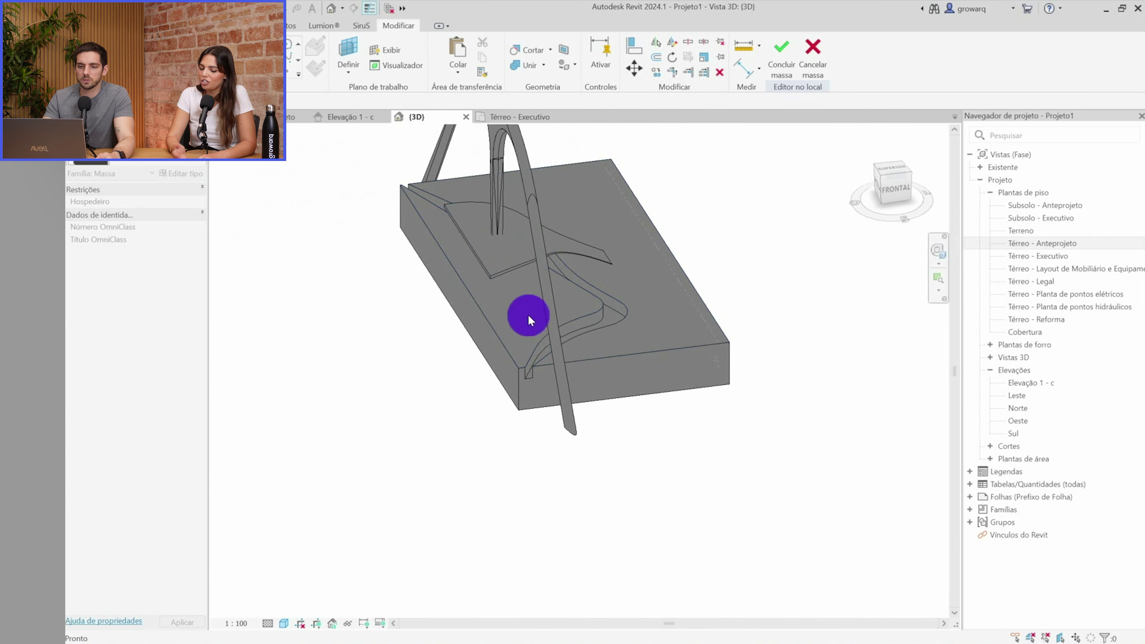
{"action": "left_click", "coordinate": [525, 346]}
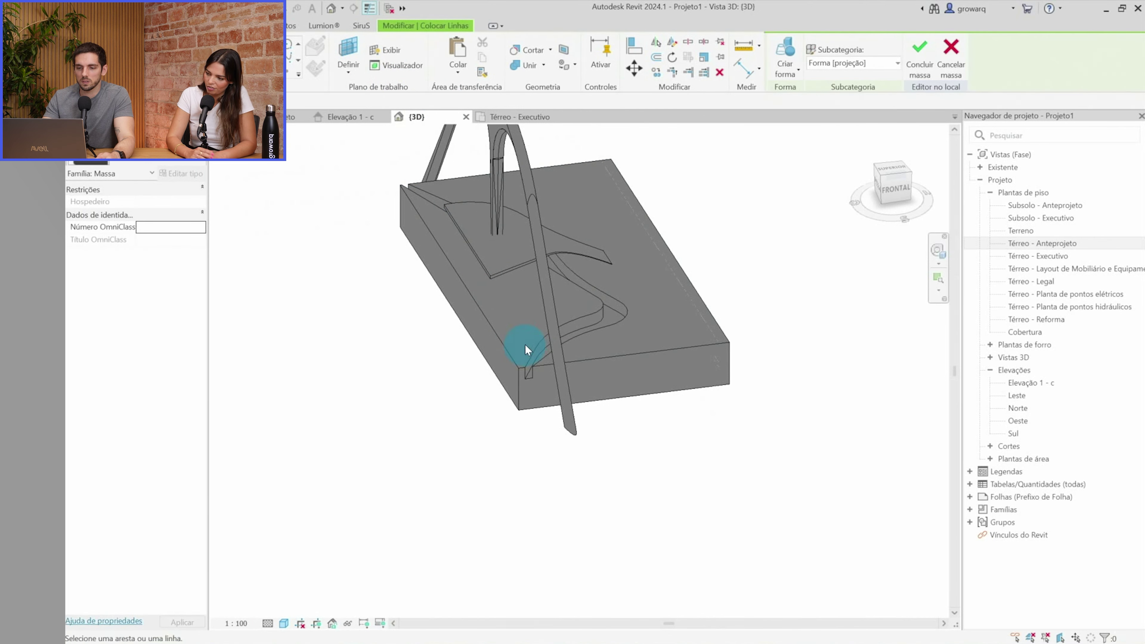
{"action": "key", "text": "Tab"}
{"action": "key", "text": "Tab"}
{"action": "key", "text": "Tab"}
{"action": "key", "text": "Tab"}
{"action": "key", "text": "Tab"}
{"action": "key", "text": "Tab"}
{"action": "key", "text": "Tab"}
{"action": "key", "text": "Tab"}
{"action": "key", "text": "Tab"}
{"action": "left_click", "coordinate": [532, 353]}
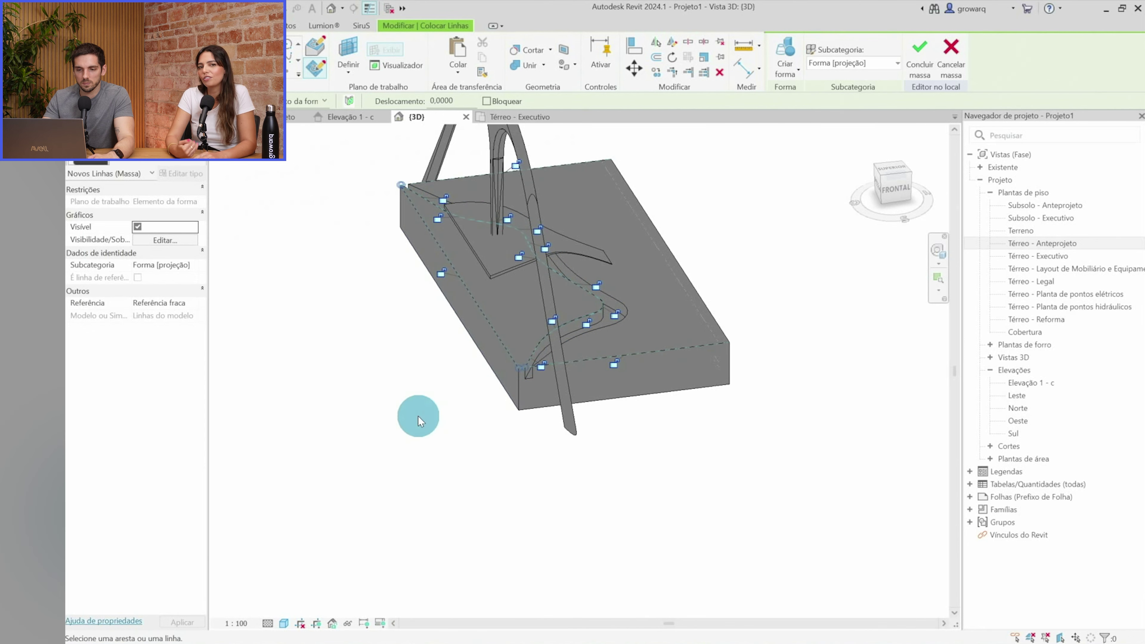
{"action": "key", "text": "Escape"}
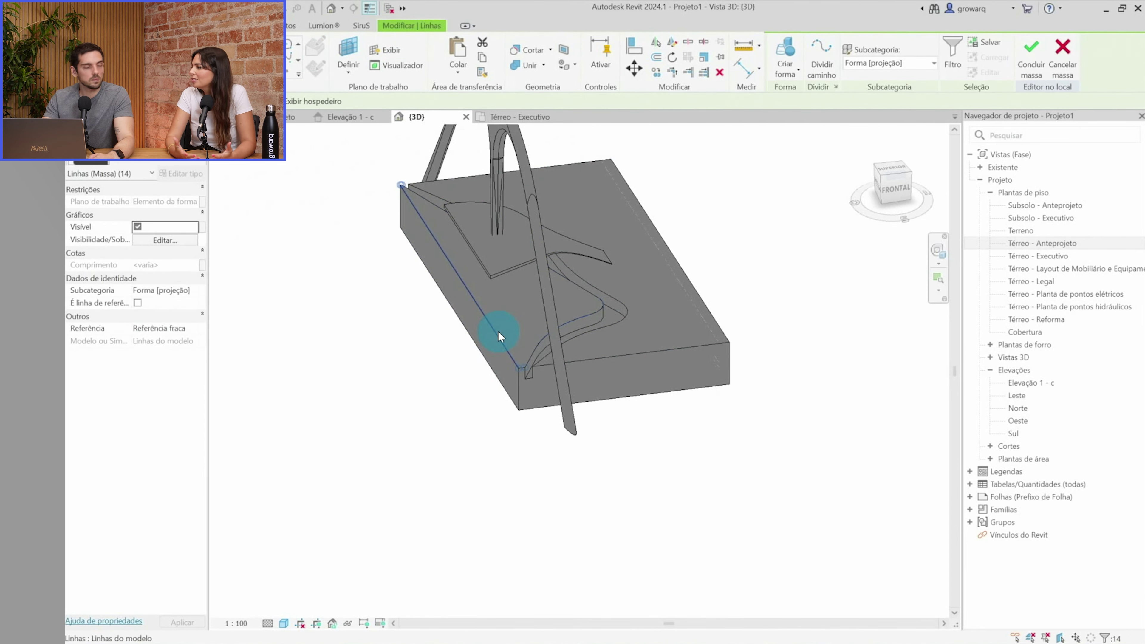
{"action": "left_click_drag", "start_coordinate": [483, 301], "coordinate": [269, 150]}
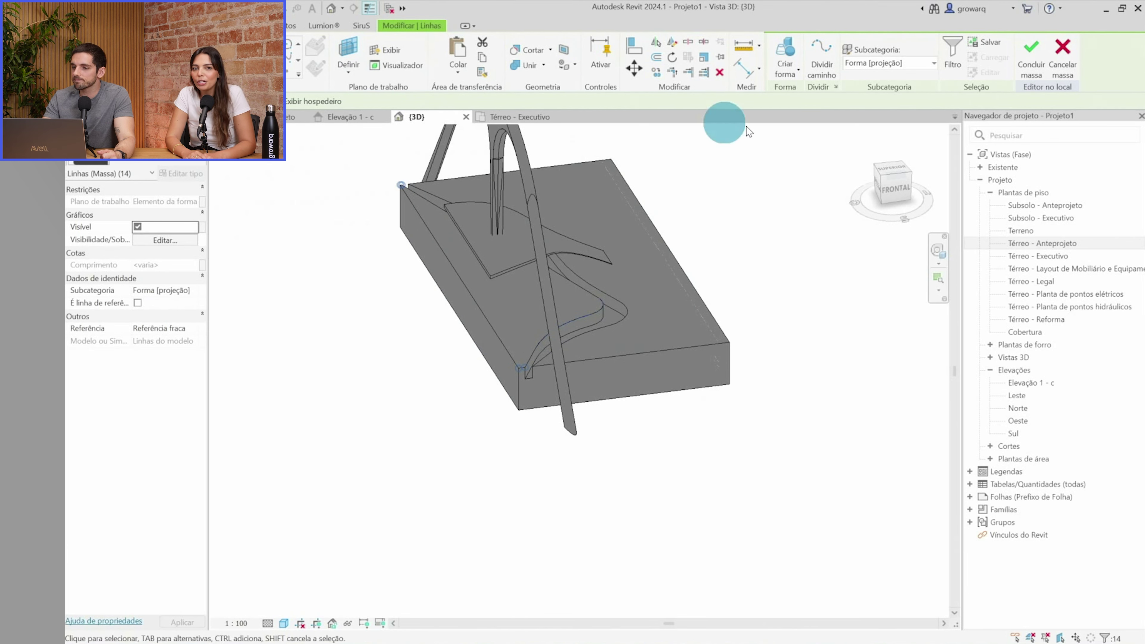
Create a void from the picked edges lowered to 3.5431, and inspect the cut slab
{"action": "left_click", "coordinate": [798, 119]}
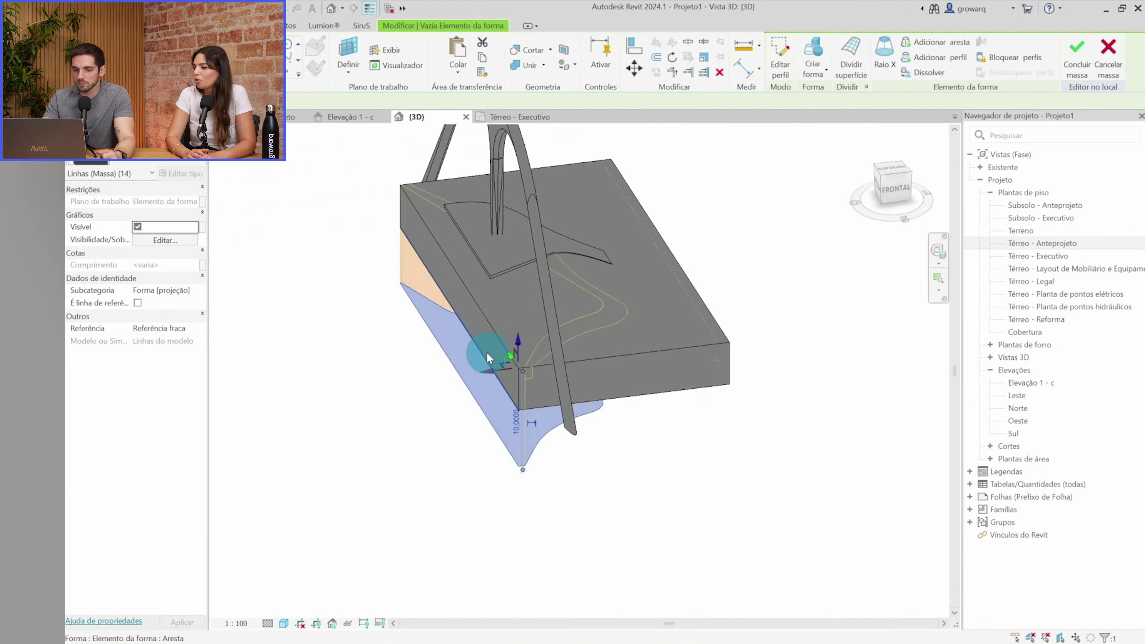
{"action": "left_click_drag", "start_coordinate": [520, 348], "coordinate": [517, 276]}
{"action": "key", "text": "Escape"}
{"action": "mouse_move", "coordinate": [404, 485]}
{"action": "middle_mouse_down", "text": "shift"}
{"action": "mouse_move", "coordinate": [514, 440]}
{"action": "mouse_move", "coordinate": [440, 452]}
{"action": "middle_mouse_up", "text": "shift"}
{"action": "scroll", "coordinate": [468, 293], "scroll_direction": "up", "scroll_amount": 3}
{"action": "mouse_move", "coordinate": [493, 297]}
{"action": "middle_mouse_down", "text": "shift"}
{"action": "mouse_move", "coordinate": [360, 228]}
{"action": "mouse_move", "coordinate": [341, 324]}
{"action": "mouse_move", "coordinate": [599, 292]}
{"action": "mouse_move", "coordinate": [530, 328]}
{"action": "middle_mouse_up", "text": "shift"}
{"action": "left_click", "coordinate": [616, 300]}
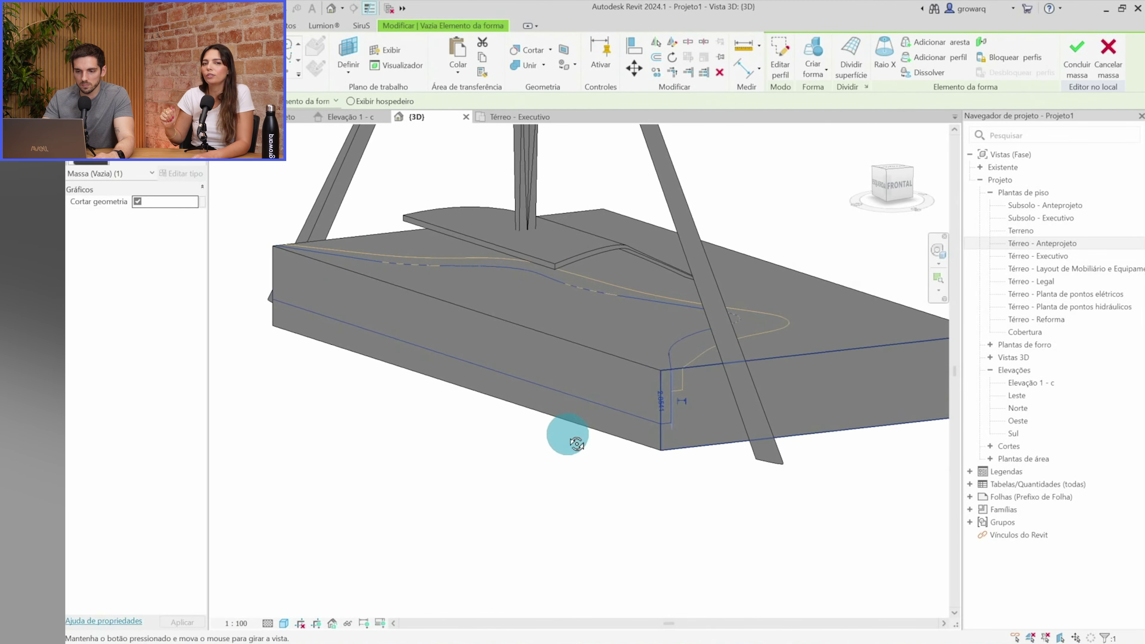
{"action": "key", "text": "Escape"}
{"action": "mouse_move", "coordinate": [507, 376]}
{"action": "middle_mouse_down", "text": "shift"}
{"action": "mouse_move", "coordinate": [396, 486]}
{"action": "mouse_move", "coordinate": [358, 486]}
{"action": "mouse_move", "coordinate": [374, 445]}
{"action": "mouse_move", "coordinate": [422, 455]}
{"action": "mouse_move", "coordinate": [424, 504]}
{"action": "middle_mouse_up", "text": "shift"}
Finish the in-place mass and orbit around the carved, stepped base beneath the arches
{"action": "left_click", "coordinate": [781, 53]}
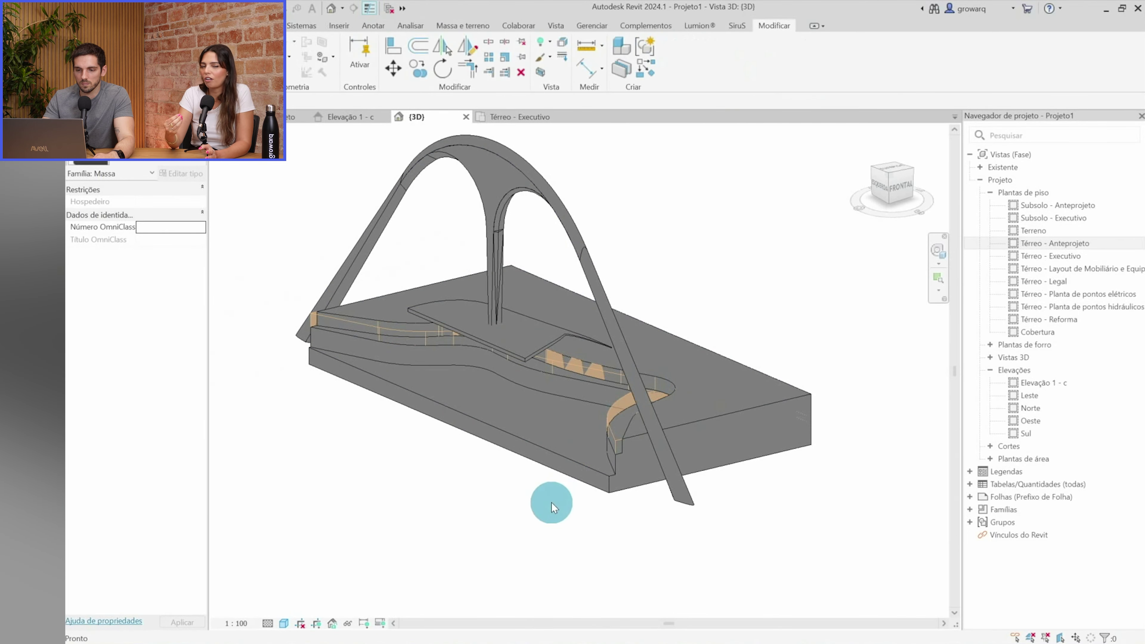
{"action": "key", "text": "Escape"}
{"action": "mouse_move", "coordinate": [539, 494]}
{"action": "middle_mouse_down", "text": "shift"}
{"action": "mouse_move", "coordinate": [493, 532]}
{"action": "mouse_move", "coordinate": [669, 486]}
{"action": "mouse_move", "coordinate": [660, 537]}
{"action": "mouse_move", "coordinate": [584, 544]}
{"action": "middle_mouse_up", "text": "shift"}
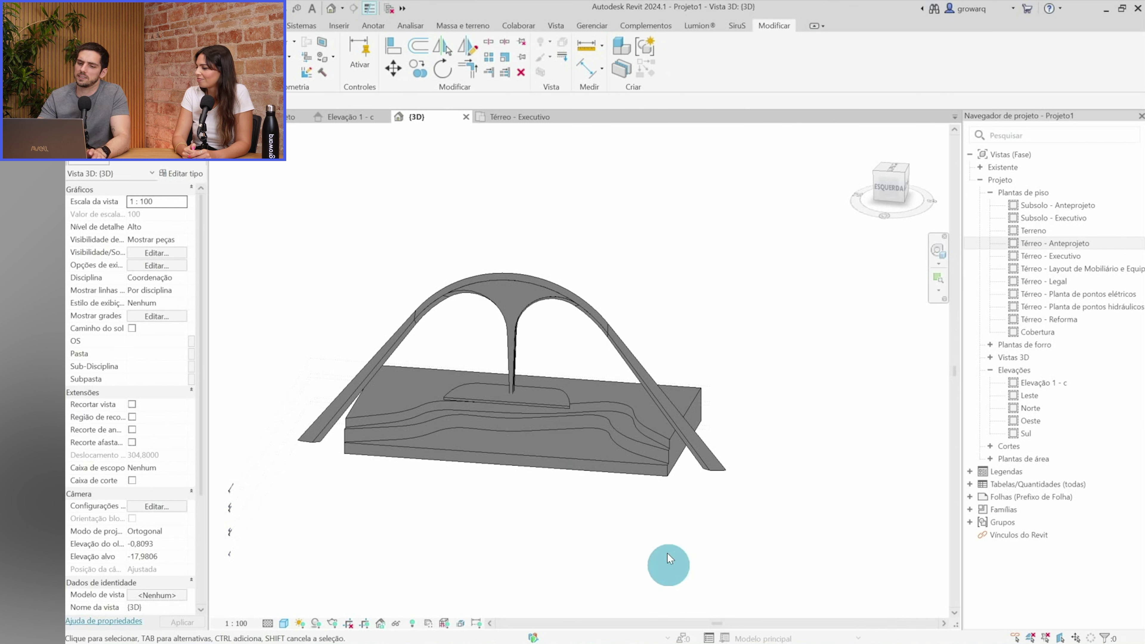
{"action": "mouse_move", "coordinate": [612, 532]}
{"action": "middle_mouse_down", "text": "shift"}
{"action": "mouse_move", "coordinate": [585, 552]}
{"action": "mouse_move", "coordinate": [639, 486]}
{"action": "mouse_move", "coordinate": [813, 468]}
{"action": "mouse_move", "coordinate": [829, 533]}
{"action": "mouse_move", "coordinate": [606, 580]}
{"action": "mouse_move", "coordinate": [595, 561]}
{"action": "mouse_move", "coordinate": [620, 554]}
{"action": "mouse_move", "coordinate": [527, 550]}
{"action": "mouse_move", "coordinate": [537, 511]}
{"action": "mouse_move", "coordinate": [711, 511]}
{"action": "middle_mouse_up", "text": "shift"}
{"action": "mouse_move", "coordinate": [533, 410]}
{"action": "middle_mouse_down", "text": "shift"}
{"action": "mouse_move", "coordinate": [622, 481]}
{"action": "mouse_move", "coordinate": [680, 478]}
{"action": "mouse_move", "coordinate": [652, 529]}
{"action": "mouse_move", "coordinate": [457, 548]}
{"action": "mouse_move", "coordinate": [529, 429]}
{"action": "mouse_move", "coordinate": [567, 401]}
{"action": "mouse_move", "coordinate": [386, 524]}
{"action": "mouse_move", "coordinate": [461, 531]}
{"action": "mouse_move", "coordinate": [545, 504]}
{"action": "middle_mouse_up", "text": "shift"}
{"action": "mouse_move", "coordinate": [422, 606]}
{"action": "middle_mouse_down", "text": "shift"}
{"action": "mouse_move", "coordinate": [525, 498]}
{"action": "mouse_move", "coordinate": [490, 559]}
{"action": "middle_mouse_up", "text": "shift"}
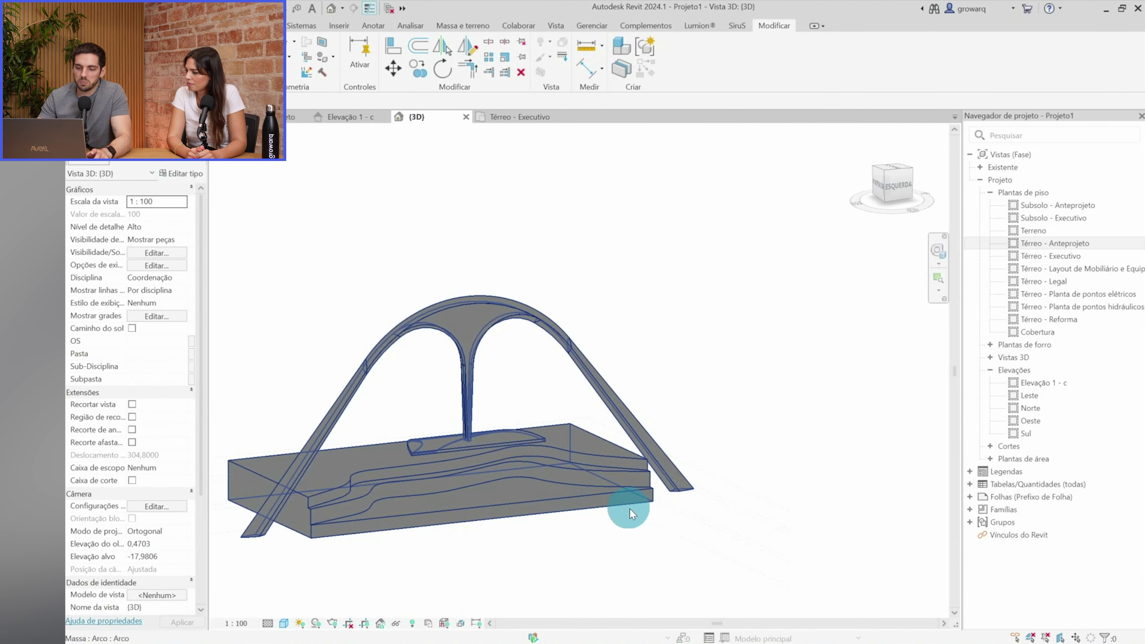
{"action": "middle_click_drag", "start_coordinate": [630, 508], "coordinate": [793, 627], "text": "shift"}
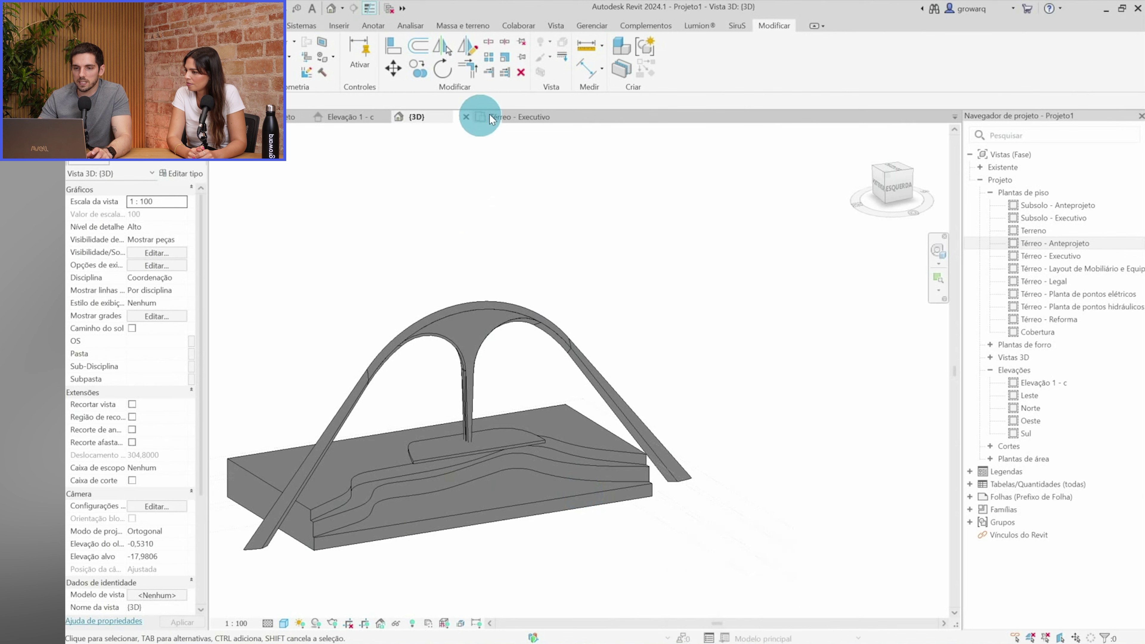
{"action": "left_click", "coordinate": [349, 120]}
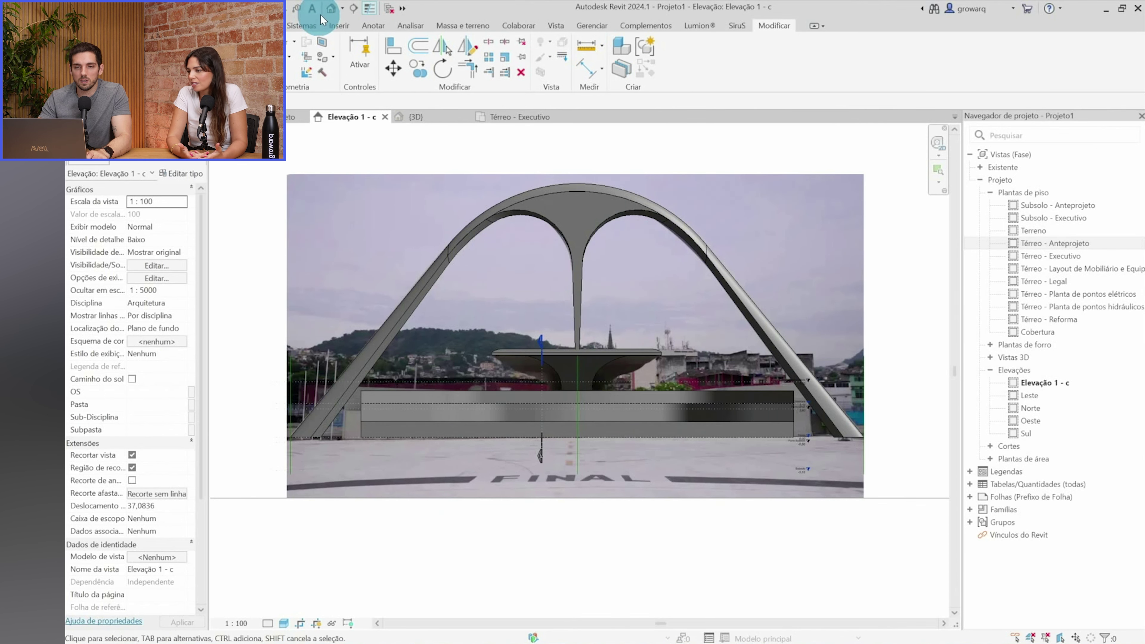
{"action": "left_click", "coordinate": [332, 8]}
{"action": "mouse_move", "coordinate": [578, 373]}
{"action": "middle_mouse_down", "text": "shift"}
{"action": "mouse_move", "coordinate": [836, 519]}
{"action": "mouse_move", "coordinate": [859, 445]}
{"action": "mouse_move", "coordinate": [784, 438]}
{"action": "mouse_move", "coordinate": [662, 476]}
{"action": "mouse_move", "coordinate": [514, 478]}
{"action": "mouse_move", "coordinate": [467, 402]}
{"action": "mouse_move", "coordinate": [400, 408]}
{"action": "middle_mouse_up", "text": "shift"}
{"action": "scroll", "coordinate": [468, 388], "scroll_direction": "up", "scroll_amount": 3}
{"action": "scroll", "coordinate": [467, 381], "scroll_direction": "up", "scroll_amount": 5}
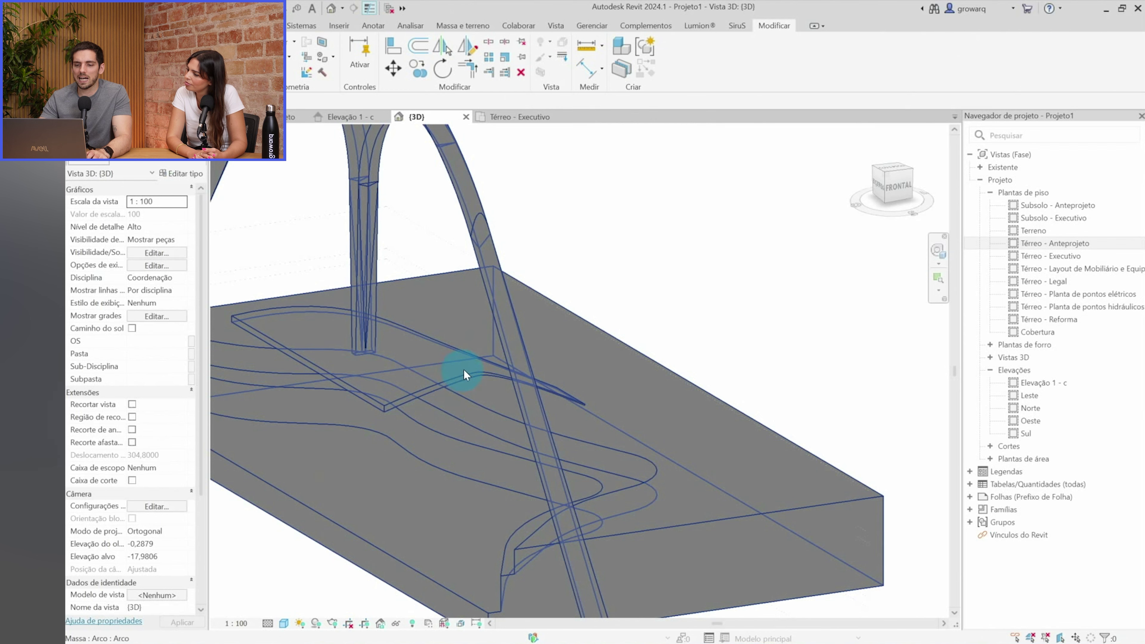
{"action": "left_click", "coordinate": [352, 117]}
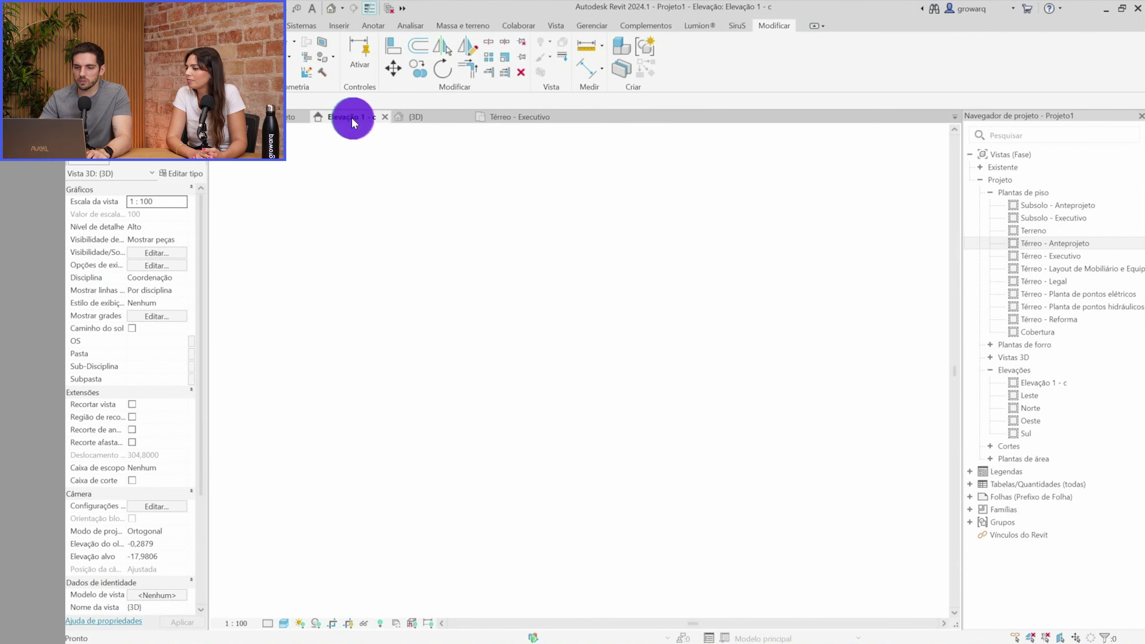
{"action": "scroll", "coordinate": [537, 368], "scroll_direction": "up", "scroll_amount": 3}
{"action": "scroll", "coordinate": [513, 361], "scroll_direction": "up", "scroll_amount": 3}
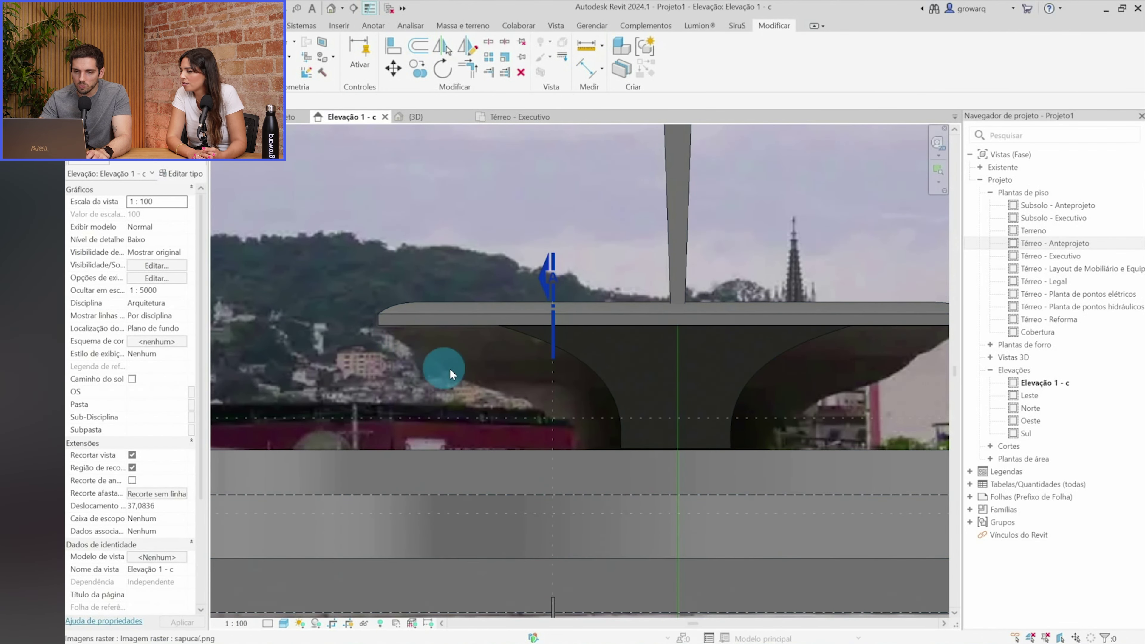
{"action": "left_click", "coordinate": [331, 8]}
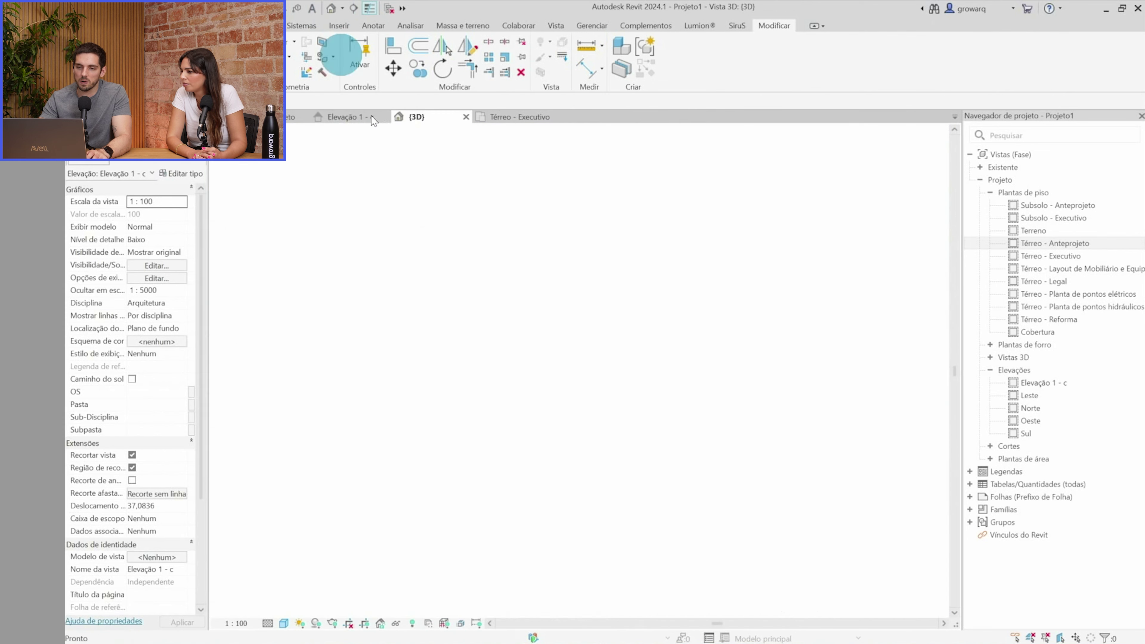
Orbit and zoom the 3D view to inspect the arch and its base from several angles
{"action": "mouse_move", "coordinate": [378, 353]}
{"action": "middle_mouse_down", "text": "shift"}
{"action": "mouse_move", "coordinate": [314, 399]}
{"action": "mouse_move", "coordinate": [424, 339]}
{"action": "middle_mouse_up", "text": "shift"}
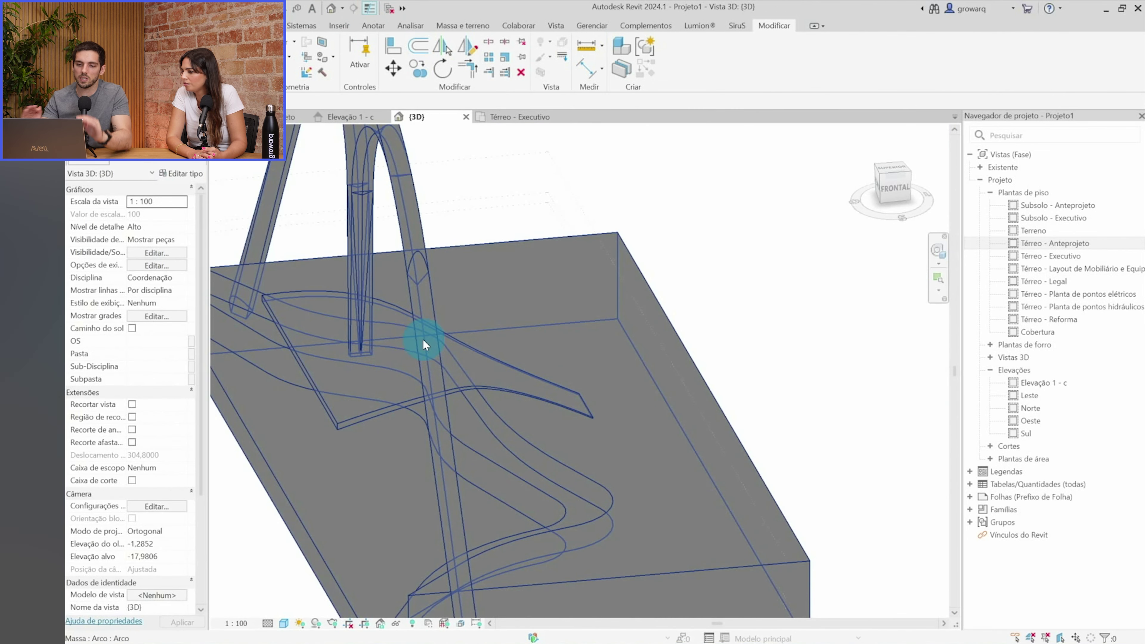
{"action": "mouse_move", "coordinate": [447, 333]}
{"action": "middle_mouse_down", "text": "shift"}
{"action": "mouse_move", "coordinate": [230, 560]}
{"action": "mouse_move", "coordinate": [440, 534]}
{"action": "mouse_move", "coordinate": [544, 564]}
{"action": "mouse_move", "coordinate": [609, 558]}
{"action": "middle_mouse_up", "text": "shift"}
{"action": "mouse_move", "coordinate": [579, 481]}
{"action": "middle_mouse_down", "text": "shift"}
{"action": "mouse_move", "coordinate": [396, 282]}
{"action": "mouse_move", "coordinate": [292, 263]}
{"action": "mouse_move", "coordinate": [813, 417]}
{"action": "middle_mouse_up", "text": "shift"}
{"action": "scroll", "coordinate": [409, 286], "scroll_direction": "up", "scroll_amount": 5}
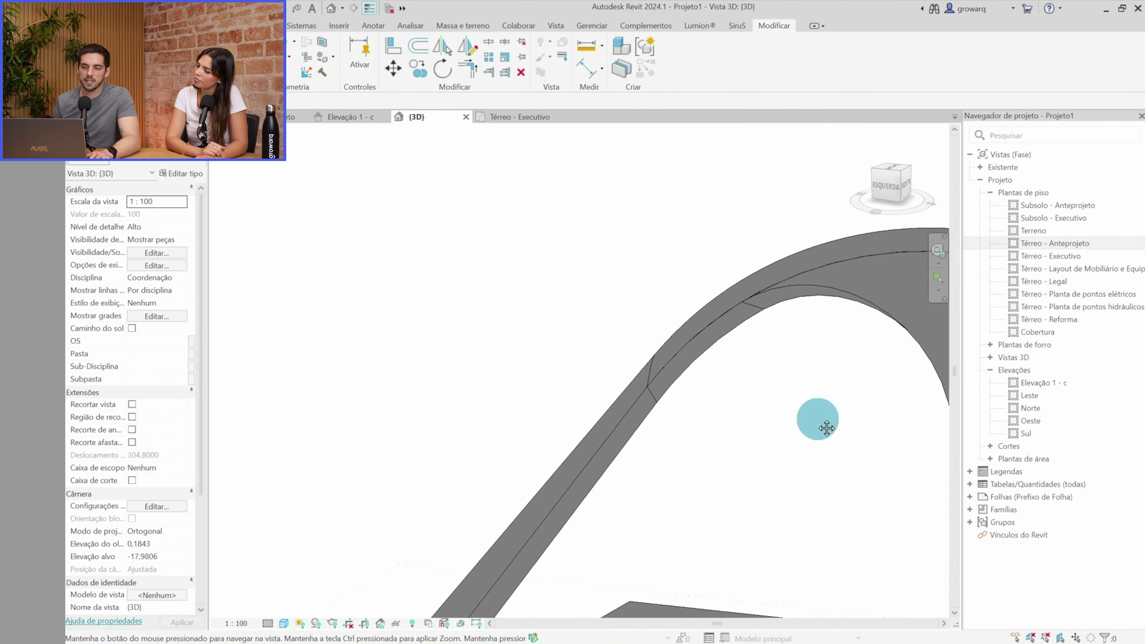
{"action": "scroll", "coordinate": [693, 347], "scroll_direction": "down", "scroll_amount": 3}
{"action": "scroll", "coordinate": [690, 443], "scroll_direction": "down", "scroll_amount": 3}
{"action": "middle_click_drag", "start_coordinate": [690, 443], "coordinate": [798, 273], "text": "shift"}
{"action": "scroll", "coordinate": [667, 325], "scroll_direction": "down", "scroll_amount": 2}
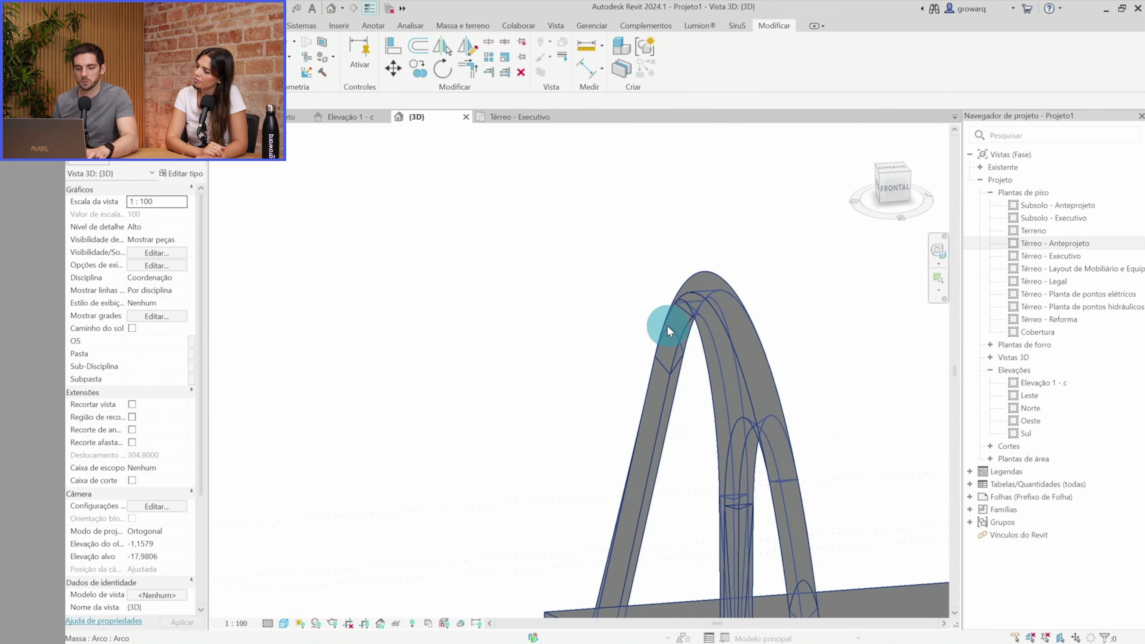
{"action": "scroll", "coordinate": [665, 323], "scroll_direction": "down", "scroll_amount": 2}
{"action": "mouse_move", "coordinate": [664, 323]}
{"action": "middle_mouse_down", "text": "shift"}
{"action": "mouse_move", "coordinate": [548, 515]}
{"action": "mouse_move", "coordinate": [567, 553]}
{"action": "mouse_move", "coordinate": [618, 480]}
{"action": "mouse_move", "coordinate": [650, 501]}
{"action": "middle_mouse_up", "text": "shift"}
{"action": "scroll", "coordinate": [558, 565], "scroll_direction": "up", "scroll_amount": 5}
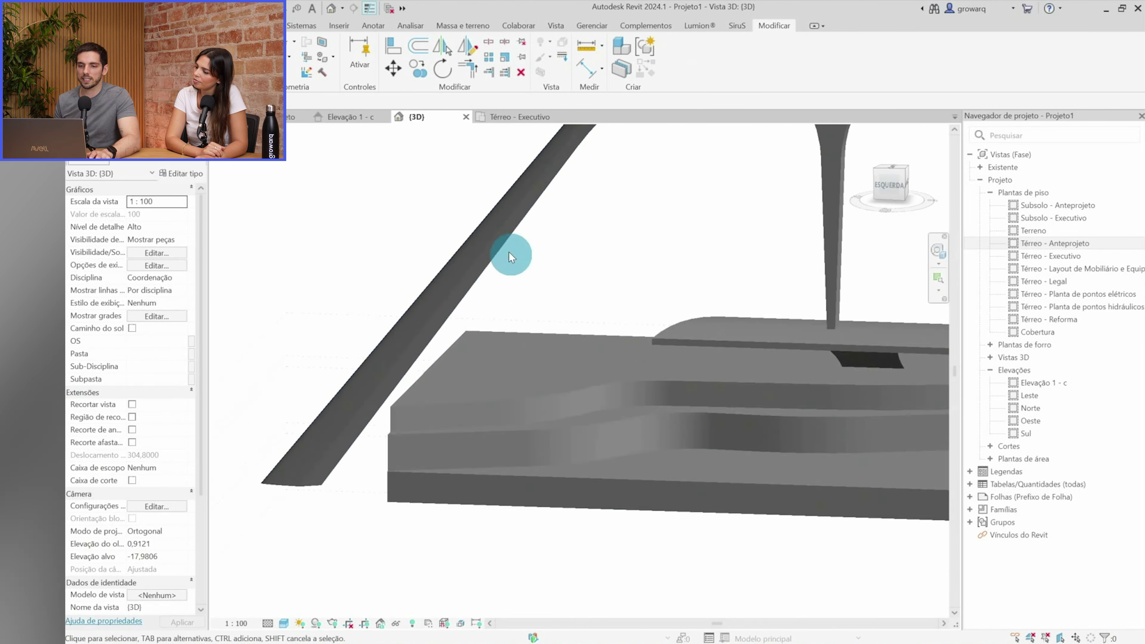
{"action": "scroll", "coordinate": [509, 252], "scroll_direction": "up", "scroll_amount": 5}
{"action": "scroll", "coordinate": [496, 226], "scroll_direction": "down", "scroll_amount": 5}
{"action": "scroll", "coordinate": [572, 250], "scroll_direction": "up", "scroll_amount": 5}
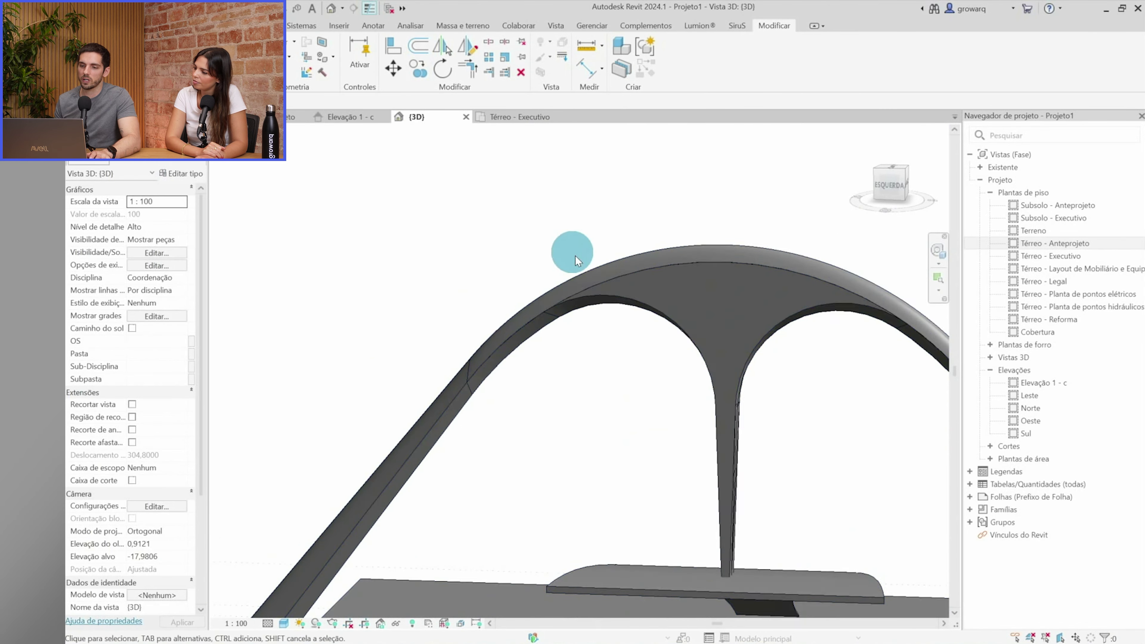
{"action": "scroll", "coordinate": [618, 211], "scroll_direction": "up", "scroll_amount": 1}
{"action": "scroll", "coordinate": [654, 529], "scroll_direction": "down", "scroll_amount": 5}
{"action": "mouse_move", "coordinate": [655, 529]}
{"action": "middle_mouse_down", "text": "shift"}
{"action": "mouse_move", "coordinate": [721, 525]}
{"action": "mouse_move", "coordinate": [767, 542]}
{"action": "mouse_move", "coordinate": [887, 549]}
{"action": "mouse_move", "coordinate": [685, 575]}
{"action": "middle_mouse_up", "text": "shift"}
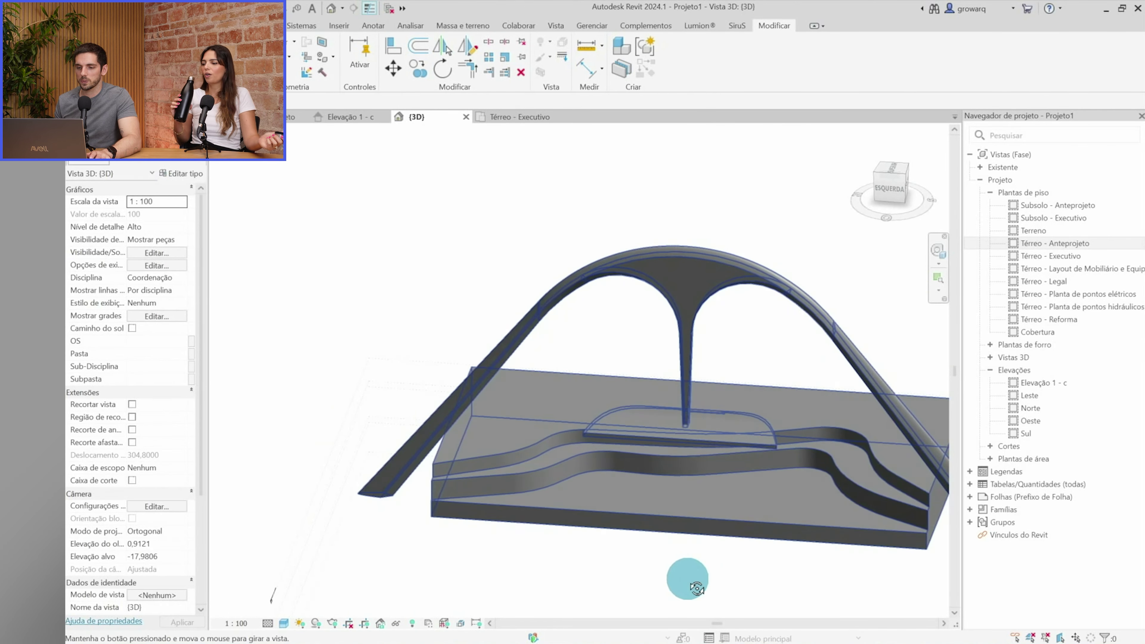
{"action": "scroll", "coordinate": [596, 474], "scroll_direction": "up", "scroll_amount": 3}
Switch to the Térreo - Anteprojeto floor plan with the plaza's satellite image
{"action": "left_click", "coordinate": [317, 21]}
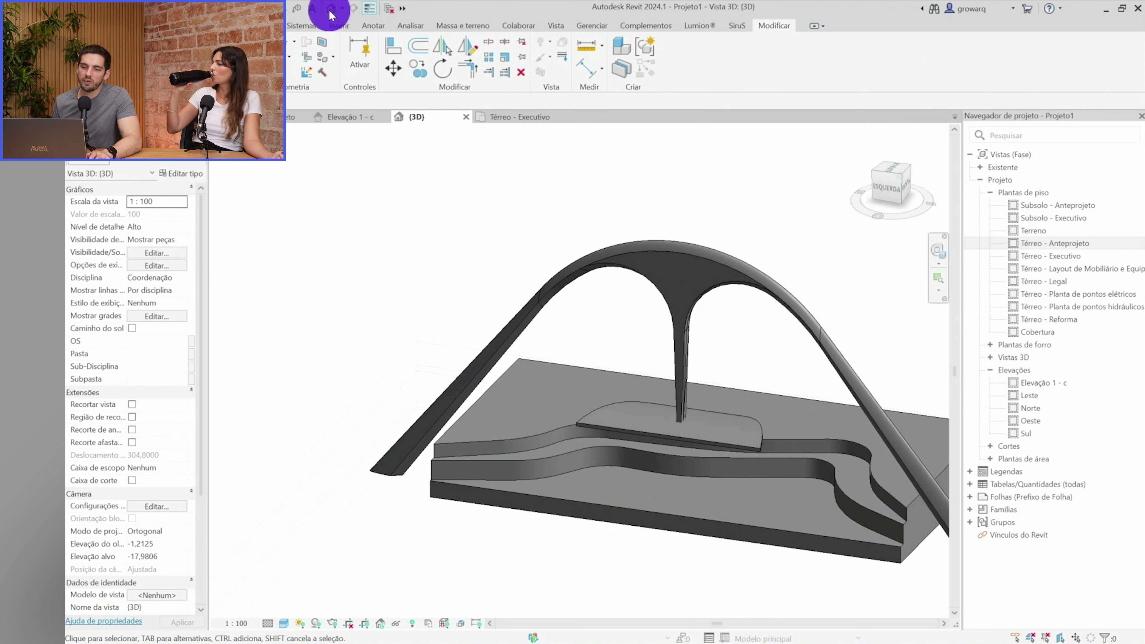
{"action": "mouse_move", "coordinate": [289, 116]}
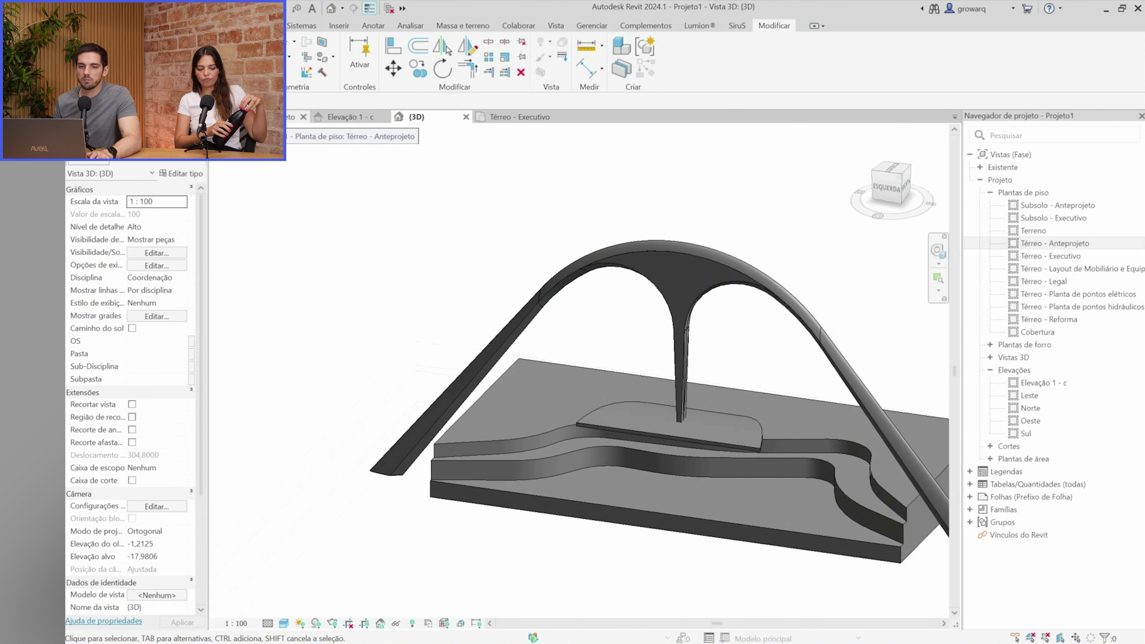
{"action": "left_click", "coordinate": [270, 118]}
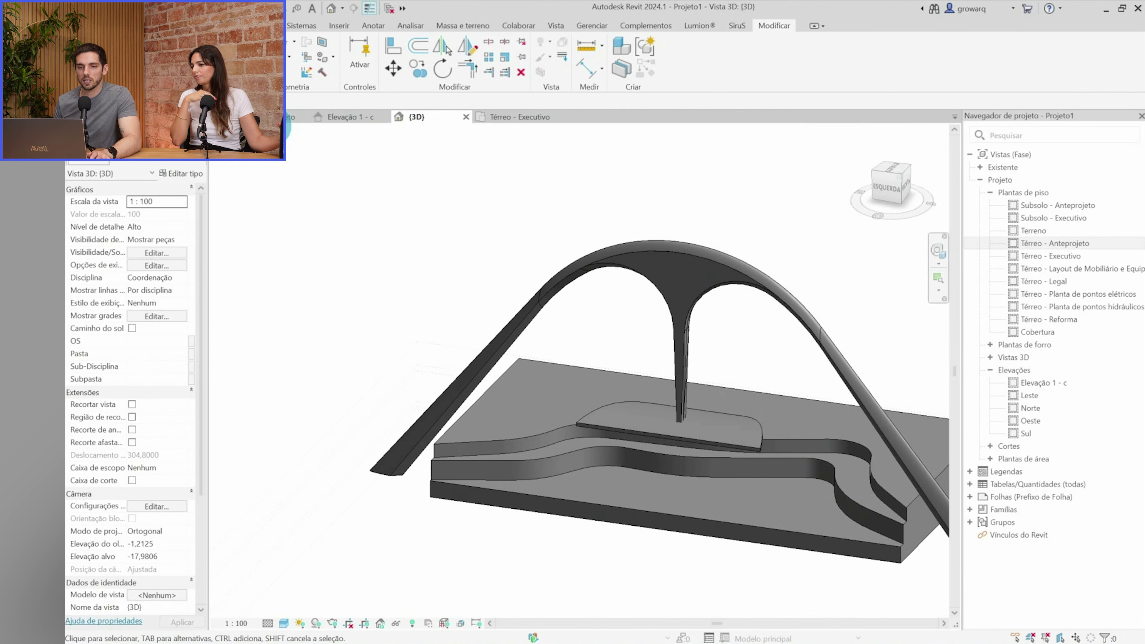
{"action": "scroll", "coordinate": [545, 305], "scroll_direction": "down", "scroll_amount": 5}
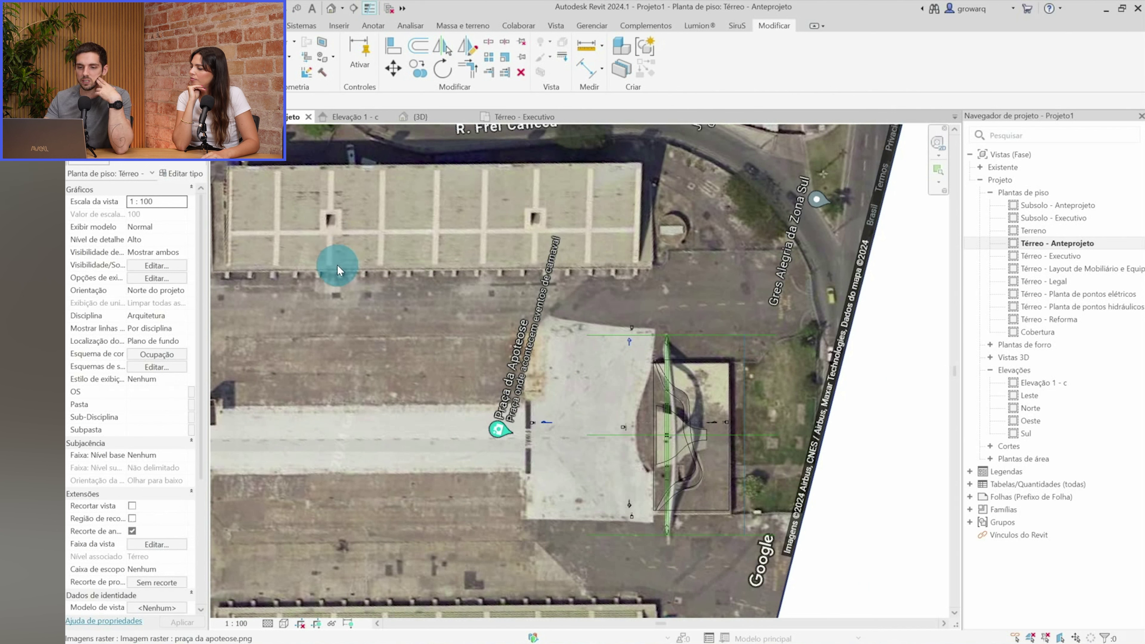
Start a floor sketch with SB and trace the first boundary edges across the plaza
{"action": "scroll", "coordinate": [508, 339], "scroll_direction": "down", "scroll_amount": 2}
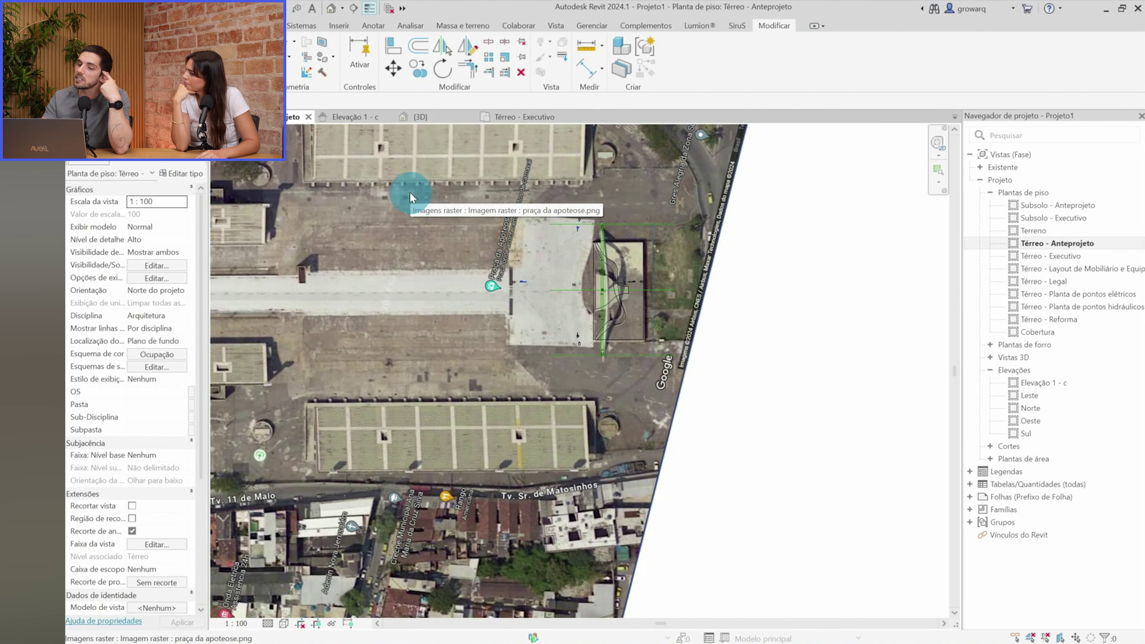
{"action": "scroll", "coordinate": [451, 284], "scroll_direction": "up", "scroll_amount": 1}
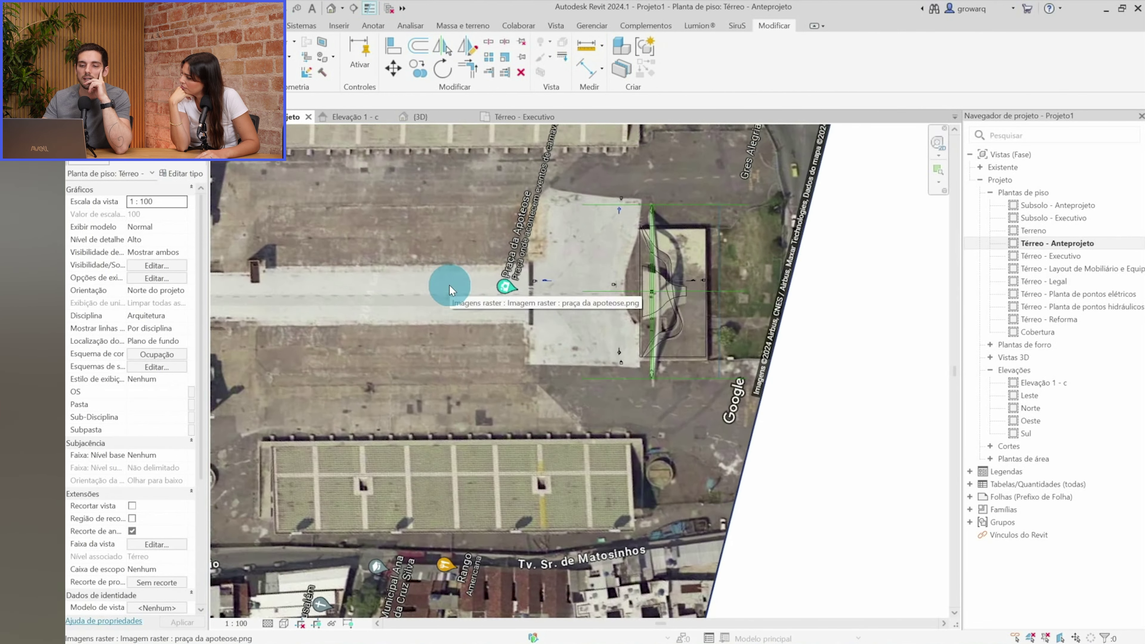
{"action": "scroll", "coordinate": [513, 307], "scroll_direction": "up", "scroll_amount": 1}
{"action": "key", "text": "s"}
{"action": "key", "text": "b"}
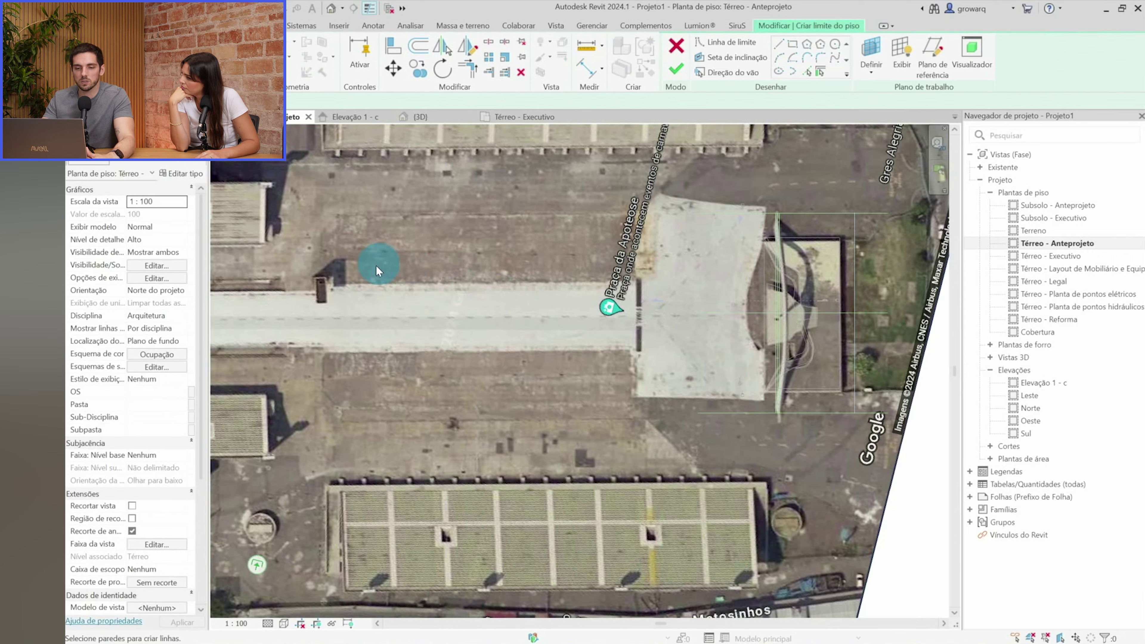
{"action": "scroll", "coordinate": [248, 296], "scroll_direction": "up", "scroll_amount": 2}
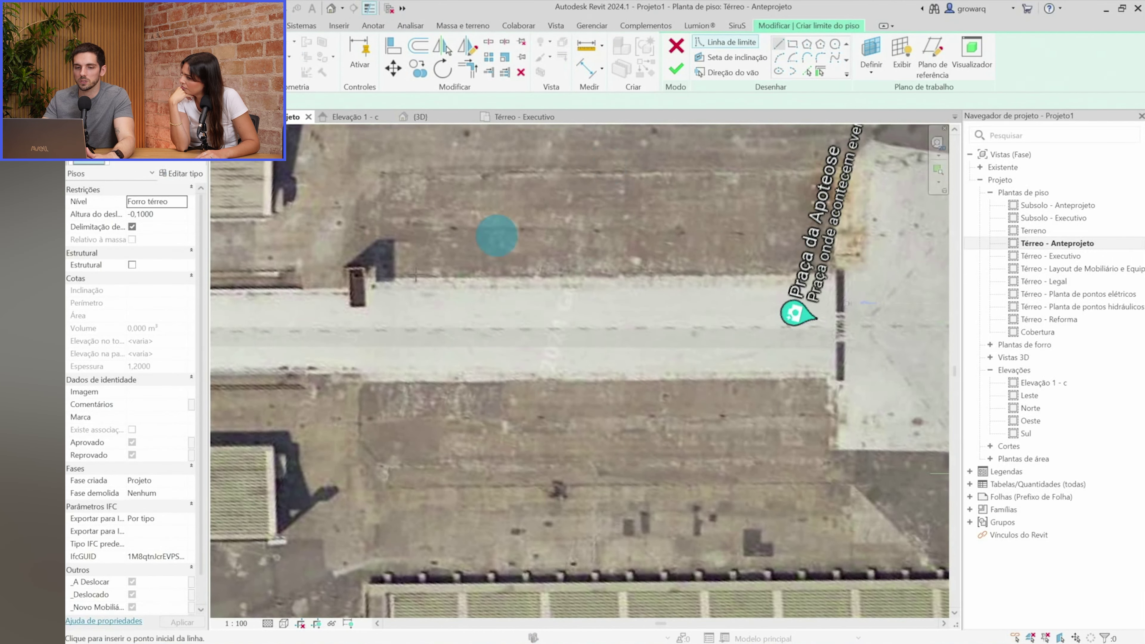
{"action": "left_click", "coordinate": [251, 284]}
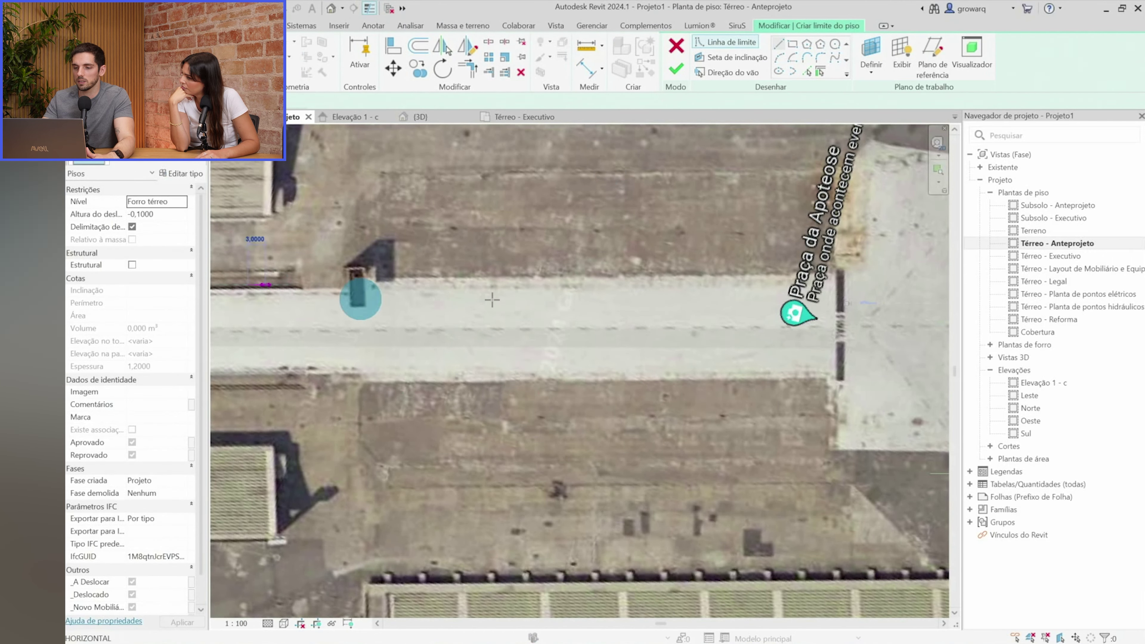
{"action": "left_click", "coordinate": [837, 275]}
{"action": "middle_click_drag", "start_coordinate": [837, 275], "coordinate": [628, 400]}
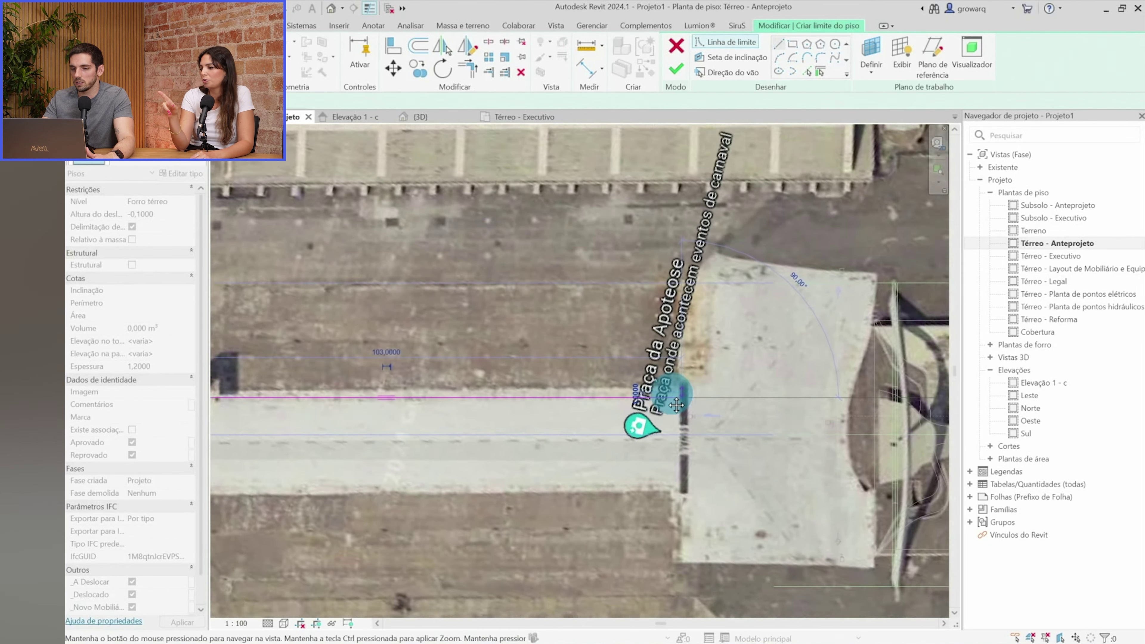
{"action": "left_click", "coordinate": [628, 261]}
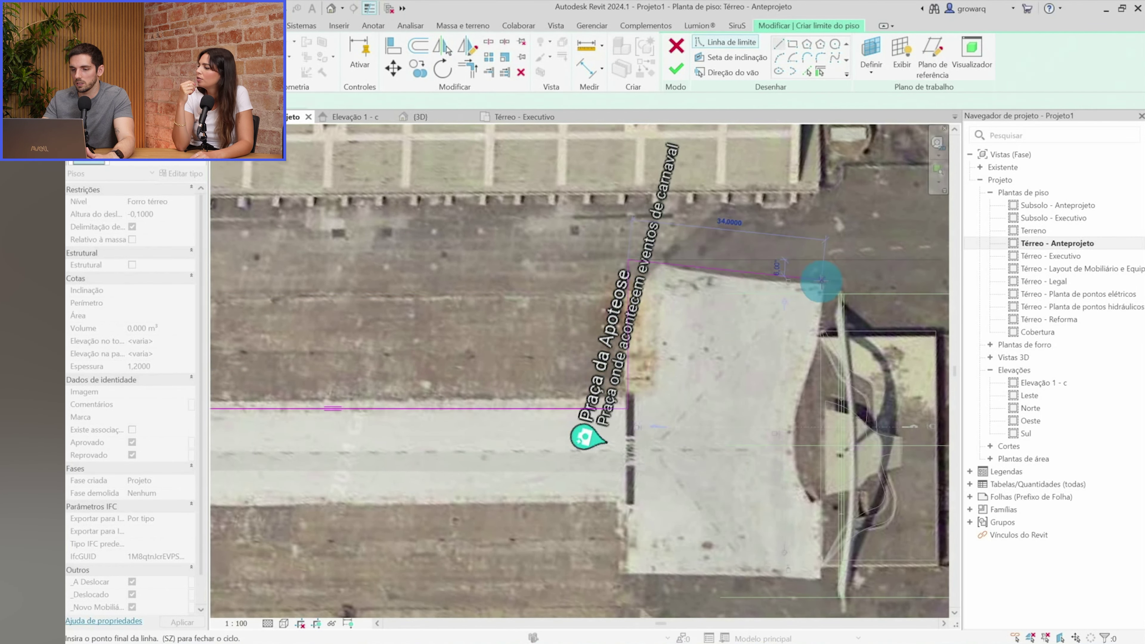
Continue the boundary around the plaza corners and along the avenue, closing the loop
{"action": "left_click", "coordinate": [821, 283]}
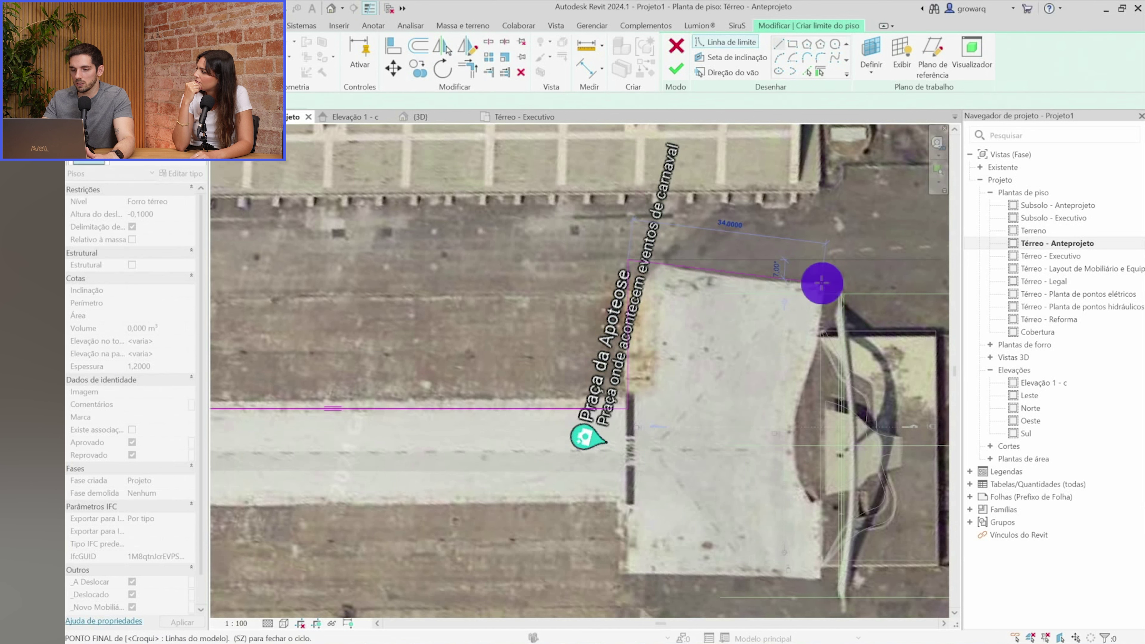
{"action": "left_click", "coordinate": [821, 581]}
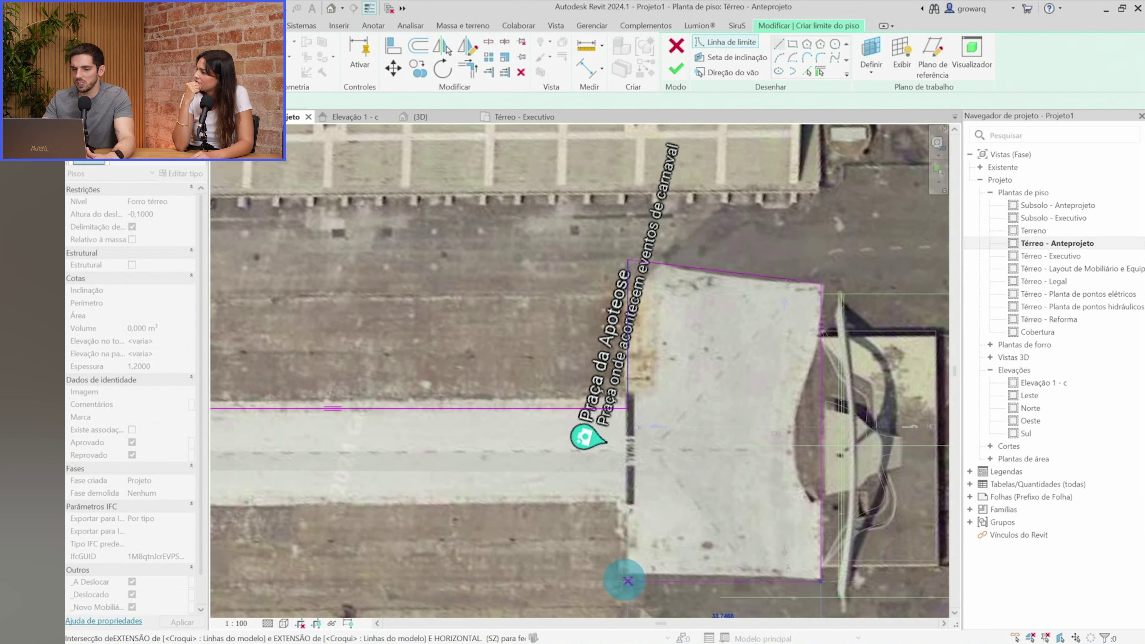
{"action": "left_click", "coordinate": [628, 582]}
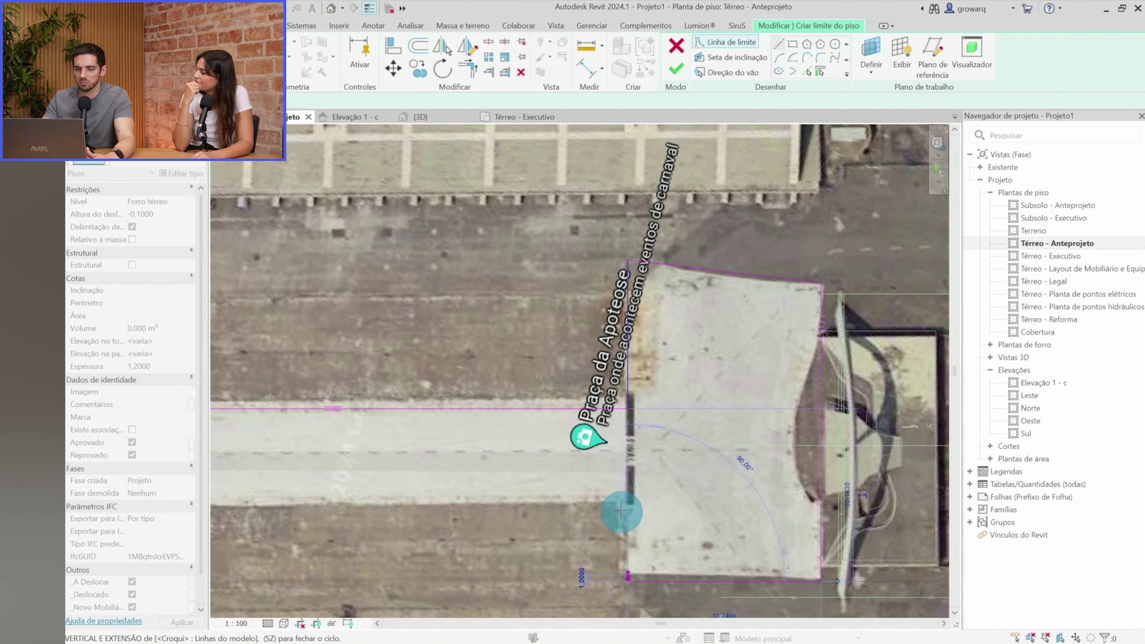
{"action": "left_click", "coordinate": [626, 500]}
{"action": "middle_click_drag", "start_coordinate": [442, 512], "coordinate": [966, 468]}
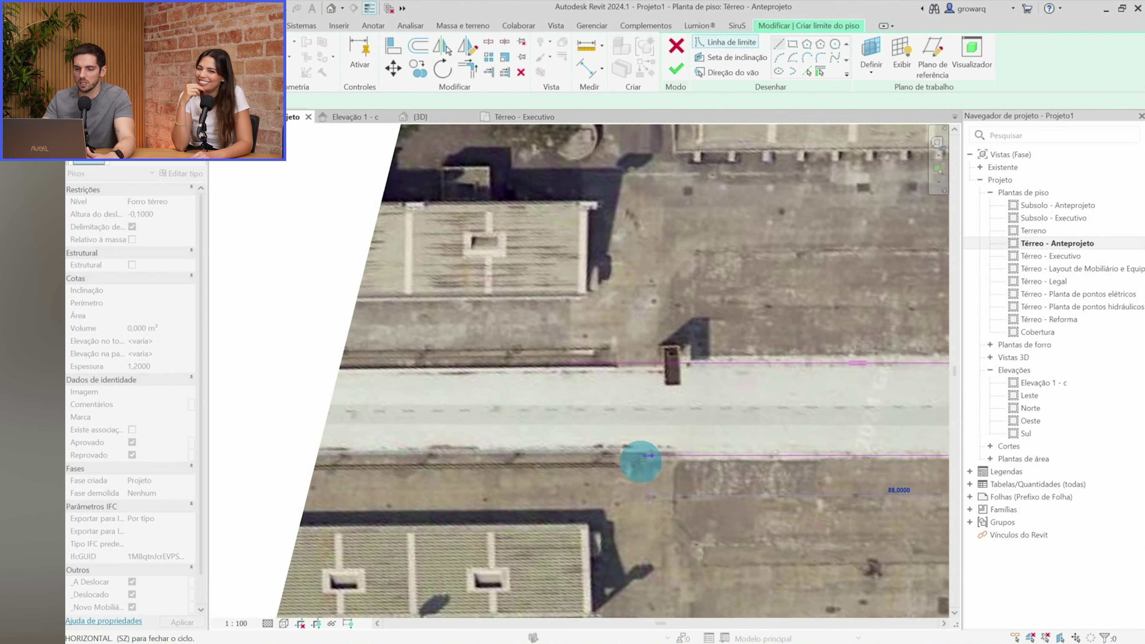
{"action": "left_click", "coordinate": [563, 455]}
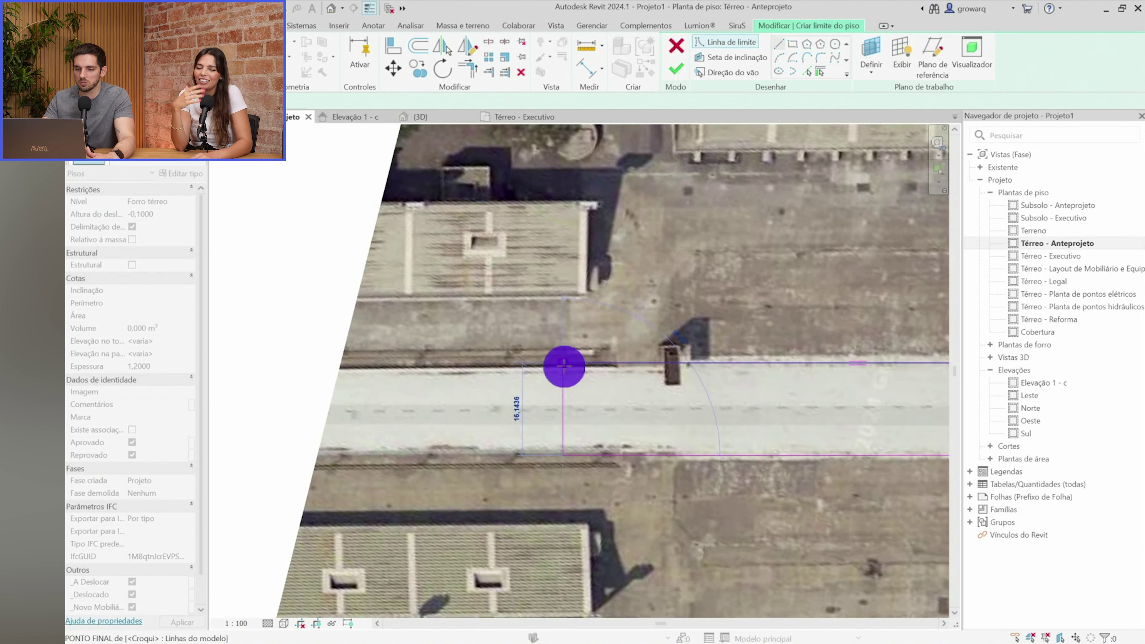
{"action": "left_click", "coordinate": [564, 366]}
Tab-select the boundary lines to confirm the loop is closed, then clear the selection
{"action": "scroll", "coordinate": [564, 366], "scroll_direction": "down", "scroll_amount": 3}
{"action": "scroll", "coordinate": [831, 307], "scroll_direction": "up", "scroll_amount": 3}
{"action": "scroll", "coordinate": [772, 303], "scroll_direction": "up", "scroll_amount": 2}
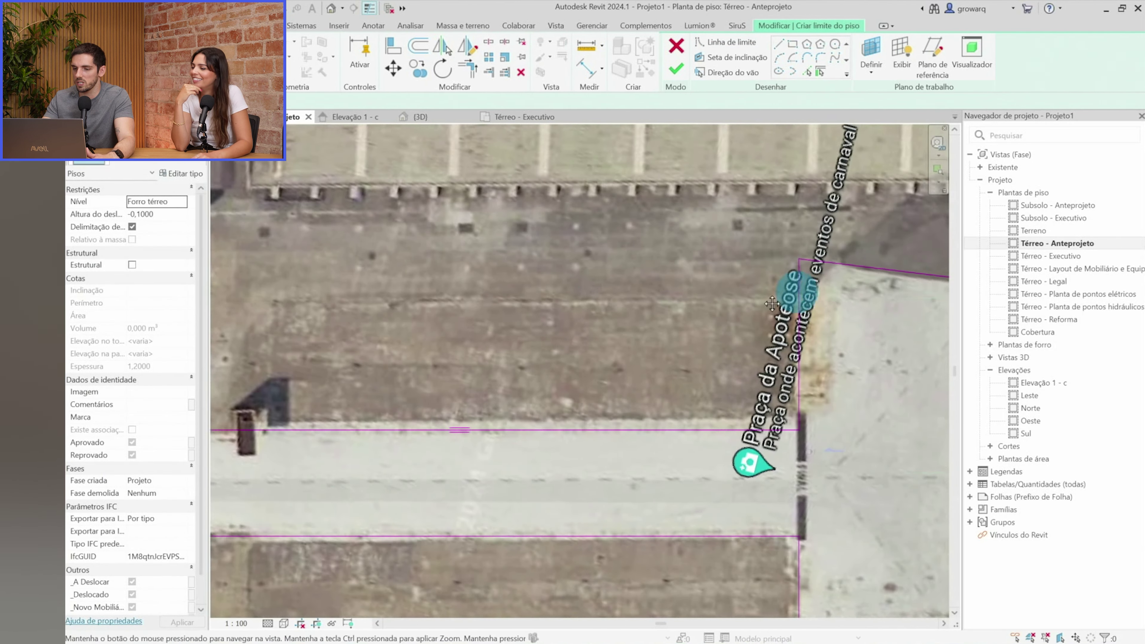
{"action": "scroll", "coordinate": [631, 280], "scroll_direction": "down", "scroll_amount": 3}
{"action": "scroll", "coordinate": [450, 341], "scroll_direction": "up", "scroll_amount": 2}
{"action": "scroll", "coordinate": [433, 487], "scroll_direction": "up", "scroll_amount": 1}
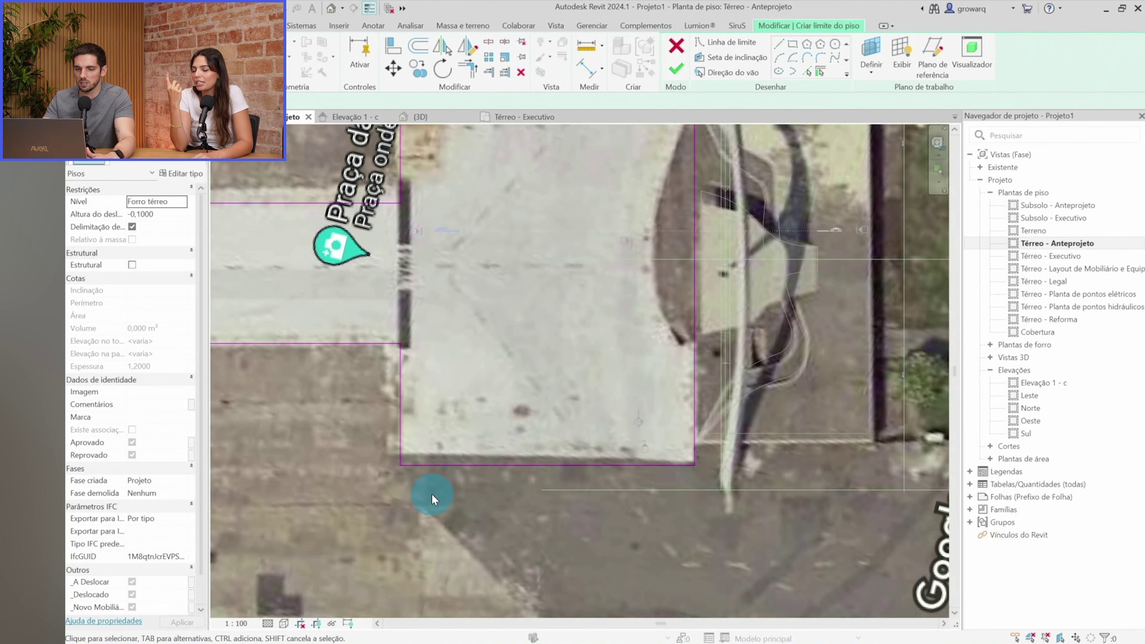
{"action": "scroll", "coordinate": [432, 498], "scroll_direction": "down", "scroll_amount": 3}
{"action": "scroll", "coordinate": [420, 328], "scroll_direction": "up", "scroll_amount": 2}
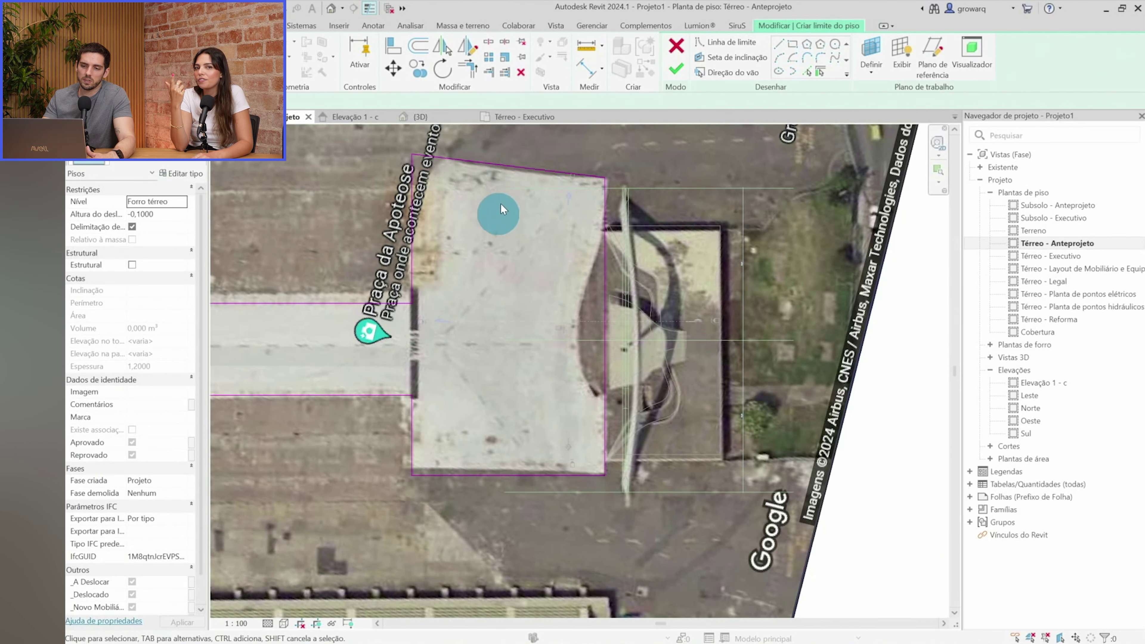
{"action": "key", "text": "Tab"}
{"action": "left_click", "coordinate": [506, 172]}
{"action": "scroll", "coordinate": [584, 215], "scroll_direction": "down", "scroll_amount": 1}
{"action": "scroll", "coordinate": [584, 214], "scroll_direction": "down", "scroll_amount": 1}
{"action": "key", "text": "Escape"}
{"action": "scroll", "coordinate": [463, 271], "scroll_direction": "down", "scroll_amount": 2}
{"action": "scroll", "coordinate": [477, 272], "scroll_direction": "up", "scroll_amount": 1}
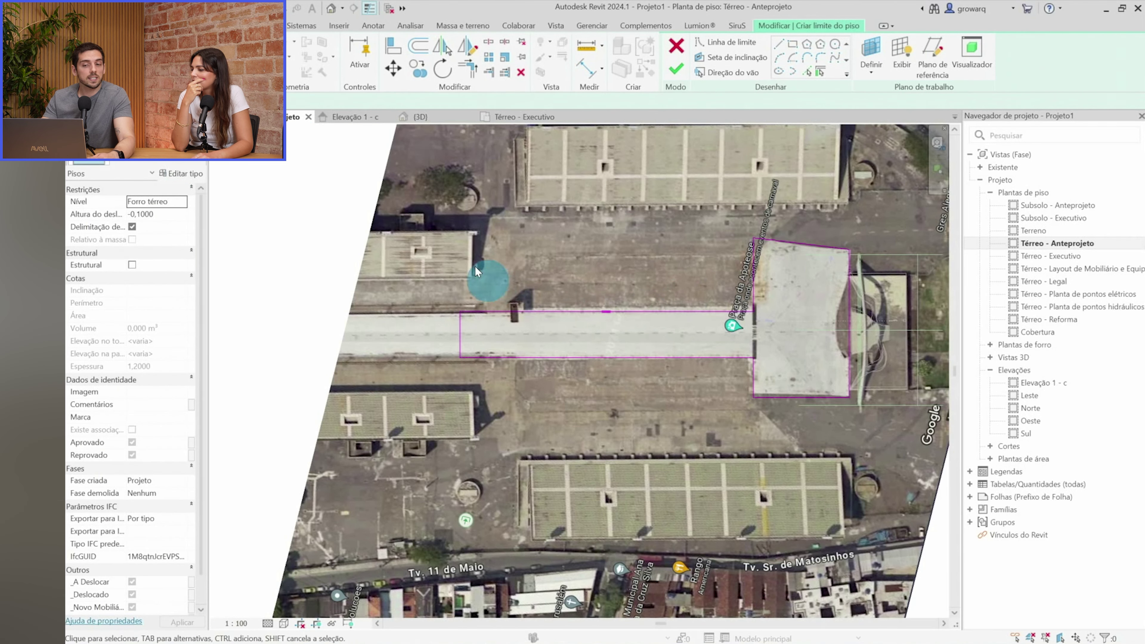
Check the arch in the 3D view and open the Sambódromo sector map image
{"action": "left_click", "coordinate": [331, 14]}
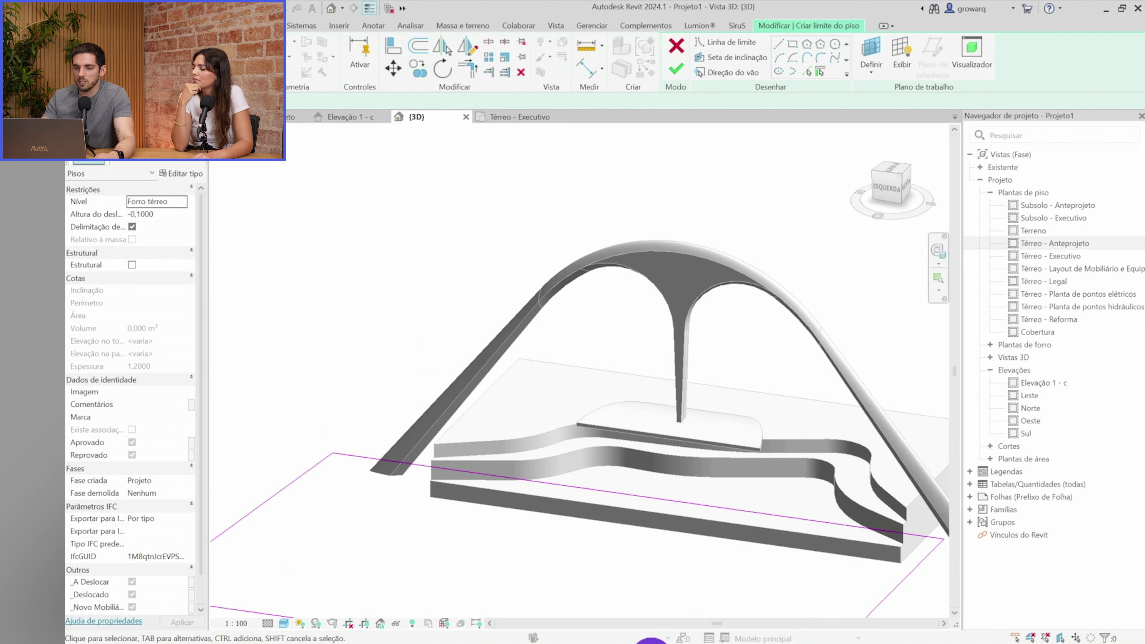
{"action": "left_click", "coordinate": [649, 636]}
{"action": "double_click", "coordinate": [178, 135]}
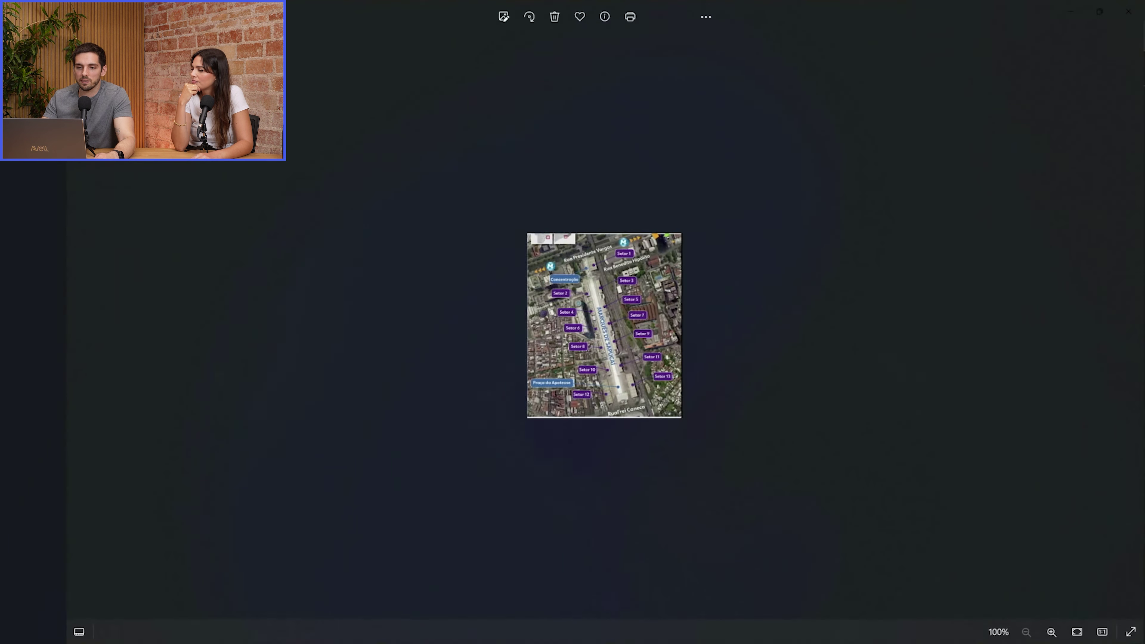
Zoom and pan across the Sambódromo sector map in Photos, then return to Revit's 3D view
{"action": "scroll", "coordinate": [609, 330], "scroll_direction": "up", "scroll_amount": 3}
{"action": "scroll", "coordinate": [610, 331], "scroll_direction": "up", "scroll_amount": 3}
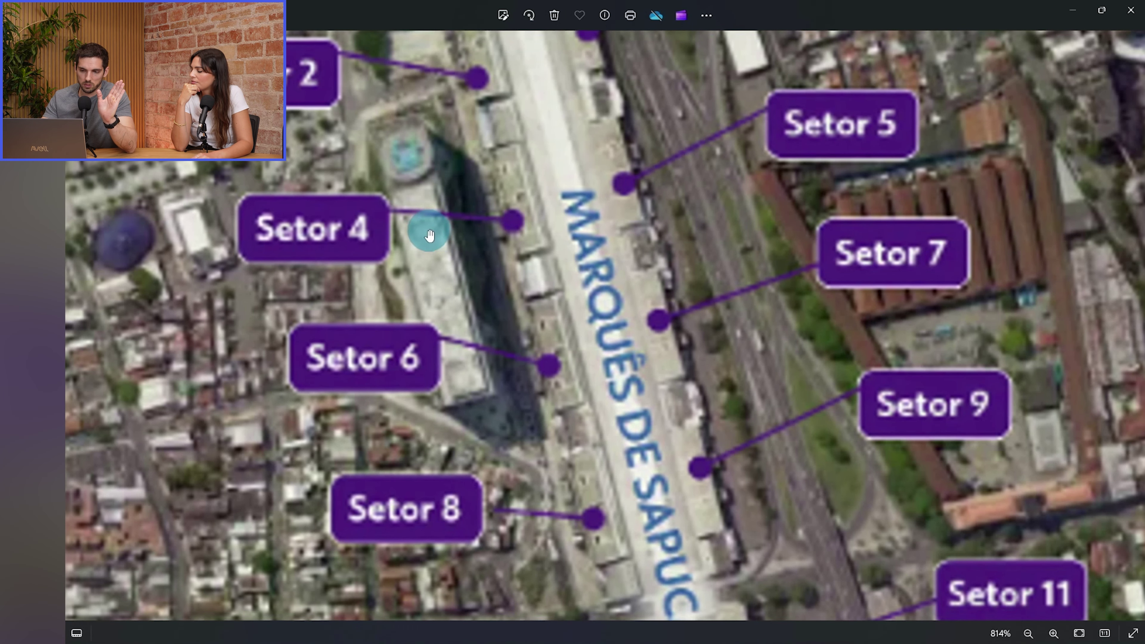
{"action": "scroll", "coordinate": [429, 234], "scroll_direction": "down", "scroll_amount": 1}
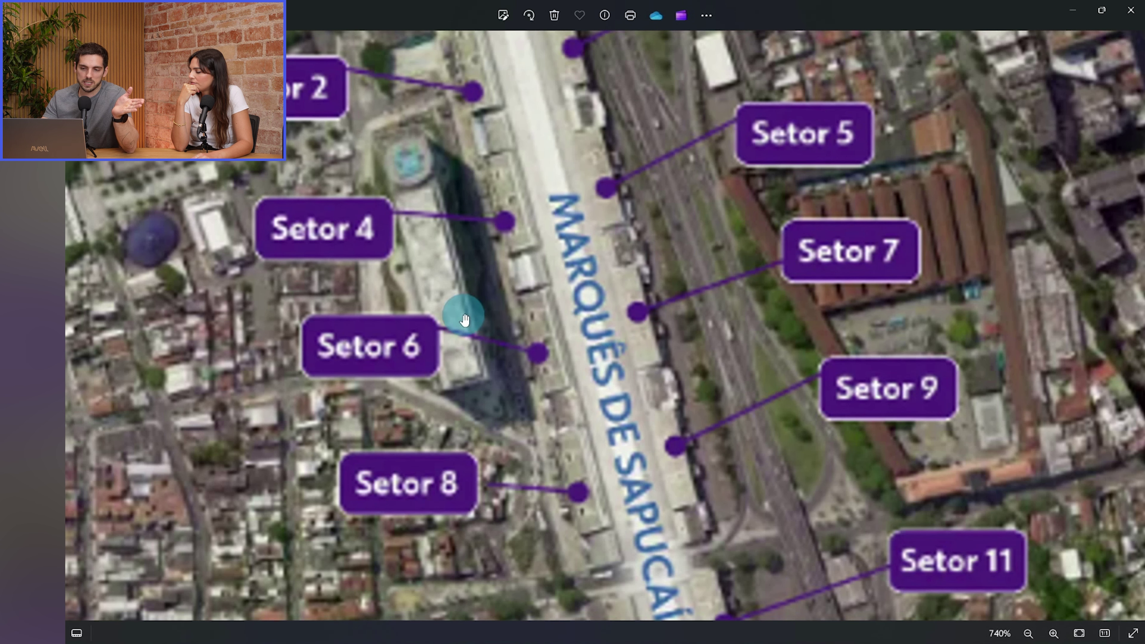
{"action": "mouse_move", "coordinate": [561, 395]}
{"action": "left_mouse_down"}
{"action": "mouse_move", "coordinate": [537, 334]}
{"action": "mouse_move", "coordinate": [519, 378]}
{"action": "left_mouse_up"}
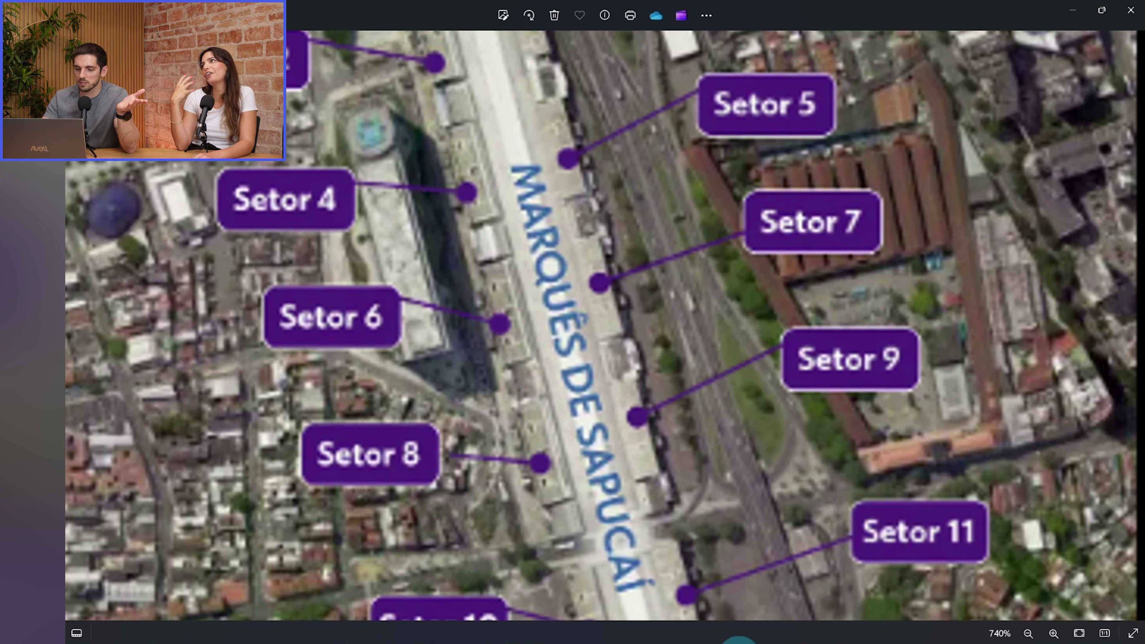
{"action": "left_click", "coordinate": [762, 638]}
{"action": "scroll", "coordinate": [486, 424], "scroll_direction": "down", "scroll_amount": 4}
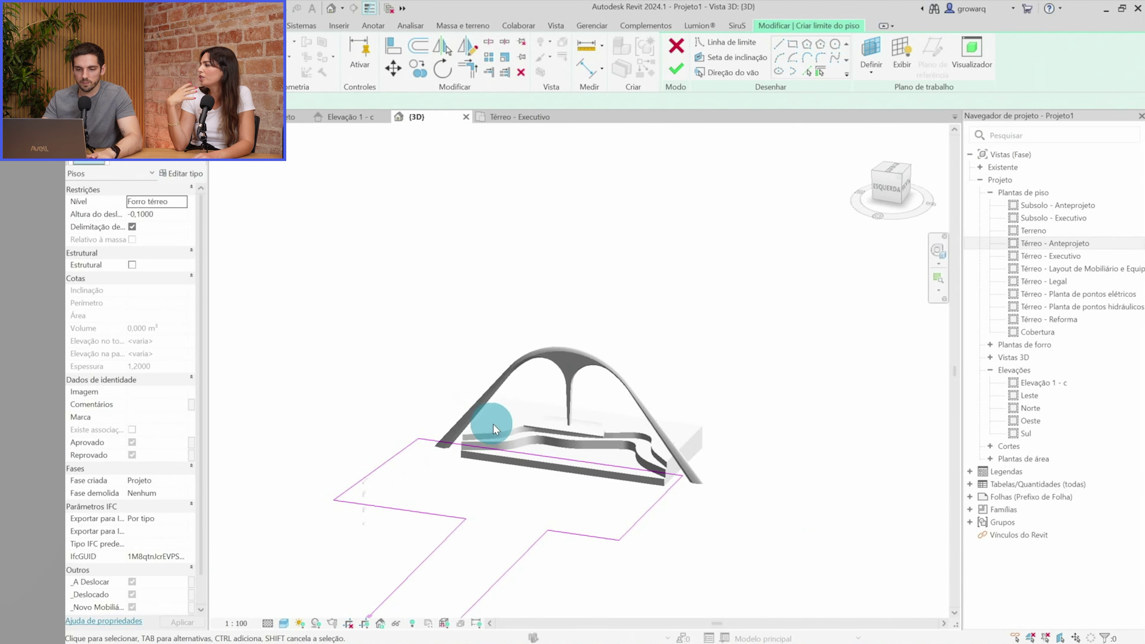
Set the sketched floor to level Térreo with the asfalto 20cm_growarq type
{"action": "left_click", "coordinate": [181, 201]}
{"action": "left_click", "coordinate": [166, 225]}
{"action": "left_click", "coordinate": [155, 170]}
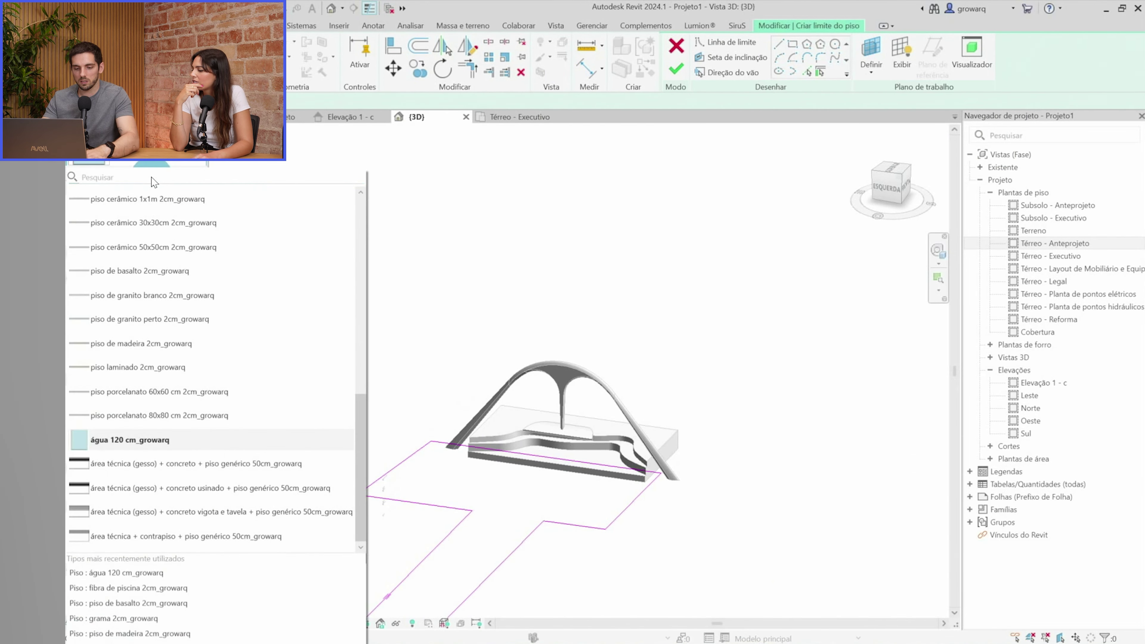
{"action": "type", "text": "asfalto"}
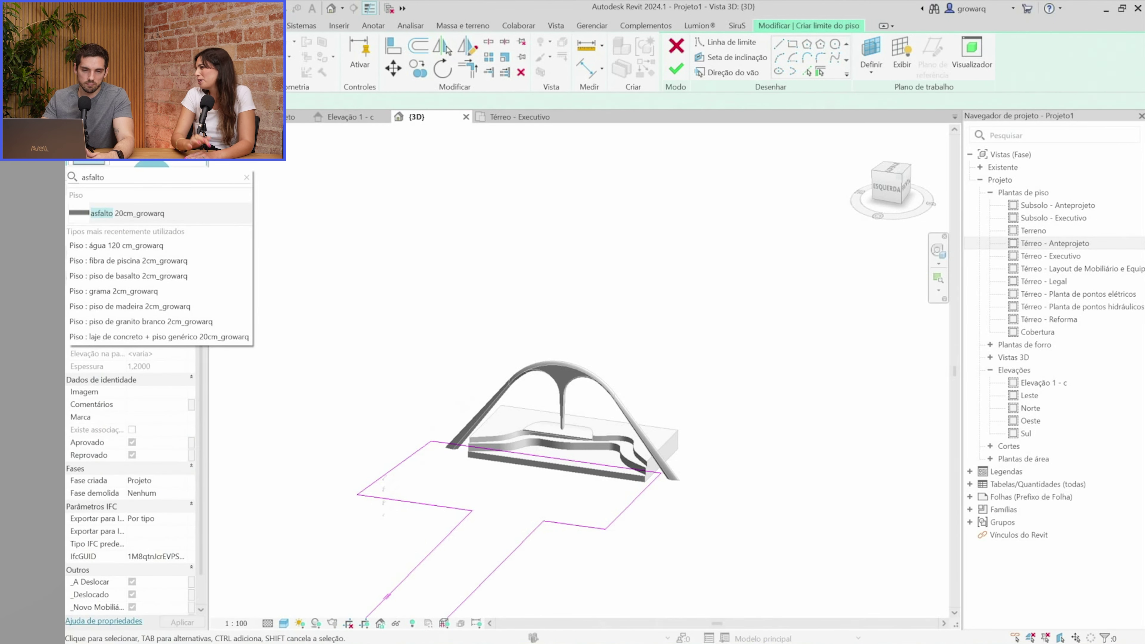
{"action": "left_click", "coordinate": [160, 208]}
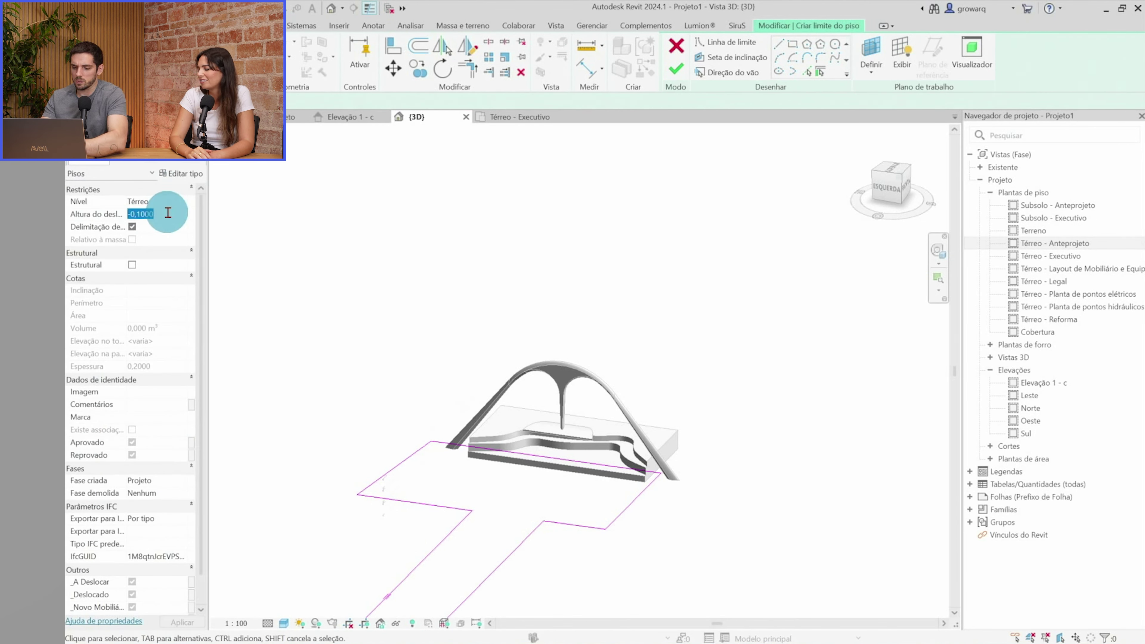
{"action": "type", "text": "0,0000"}
Finish the floor sketch, check it in 3D, and reopen the Térreo - Anteprojeto plan
{"action": "left_click", "coordinate": [675, 70]}
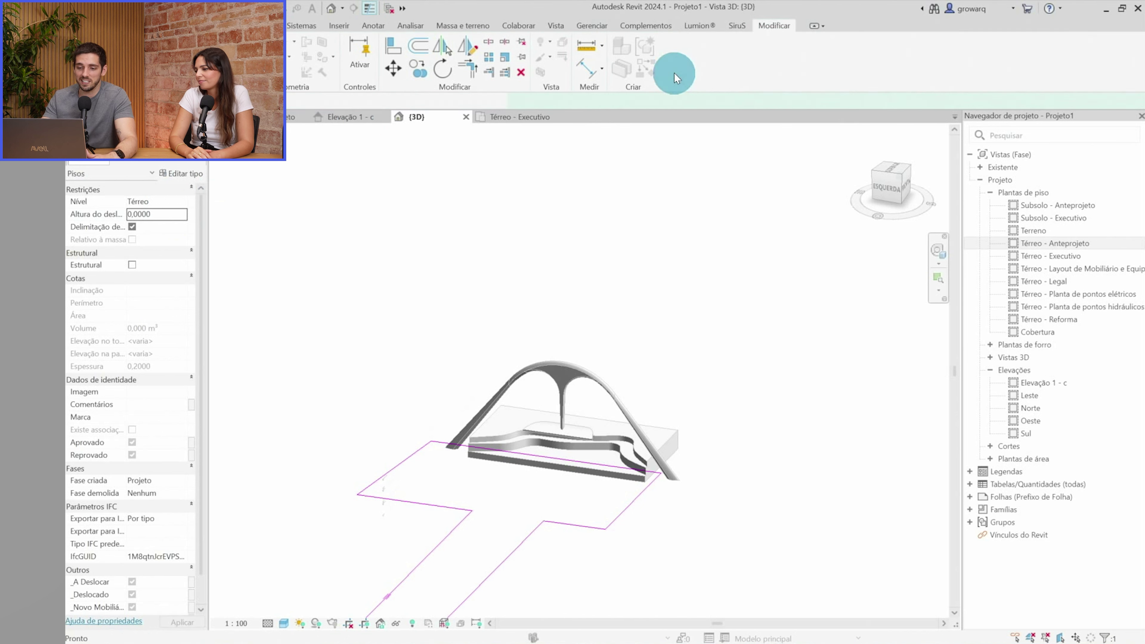
{"action": "left_click", "coordinate": [637, 142]}
{"action": "mouse_move", "coordinate": [560, 531]}
{"action": "middle_mouse_down", "text": "shift"}
{"action": "mouse_move", "coordinate": [613, 448]}
{"action": "mouse_move", "coordinate": [601, 532]}
{"action": "middle_mouse_up", "text": "shift"}
{"action": "double_click", "coordinate": [1048, 247]}
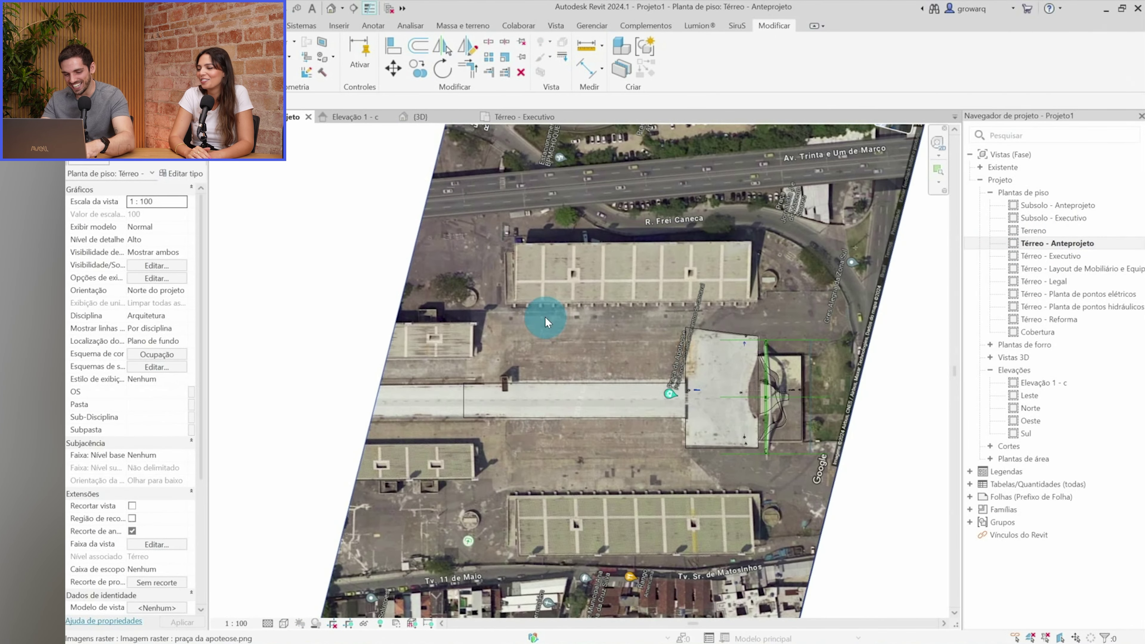
Start a new floor sketch with straight lines and trace the first edge north of the avenue
{"action": "key", "text": "f"}
{"action": "key", "text": "l"}
{"action": "scroll", "coordinate": [496, 316], "scroll_direction": "up", "scroll_amount": 2}
{"action": "scroll", "coordinate": [427, 316], "scroll_direction": "up", "scroll_amount": 3}
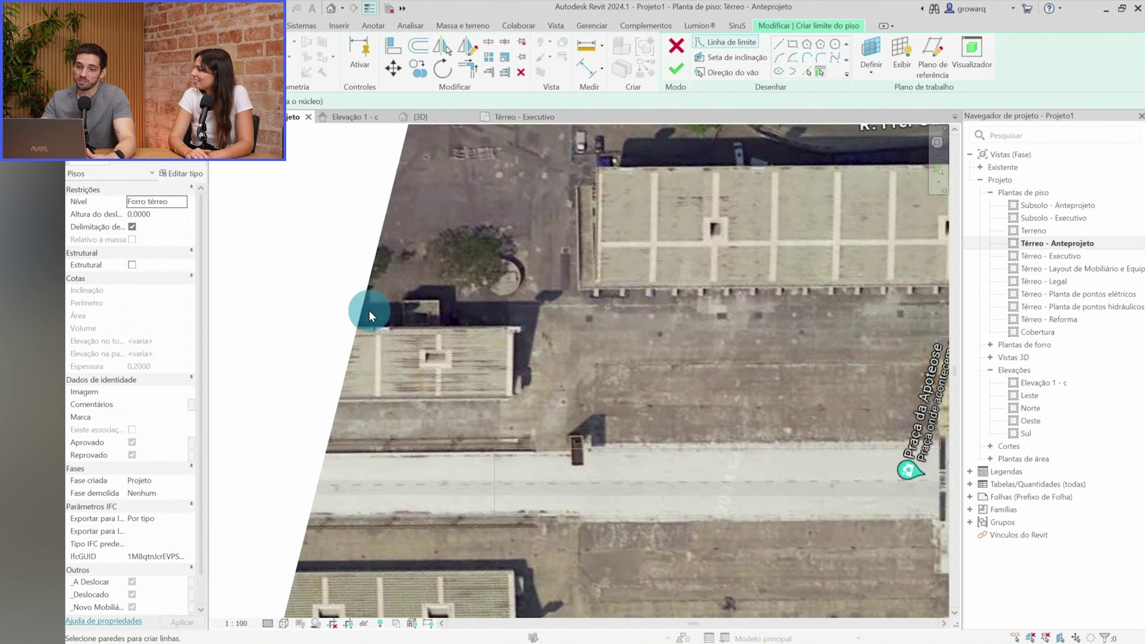
{"action": "left_click", "coordinate": [782, 43]}
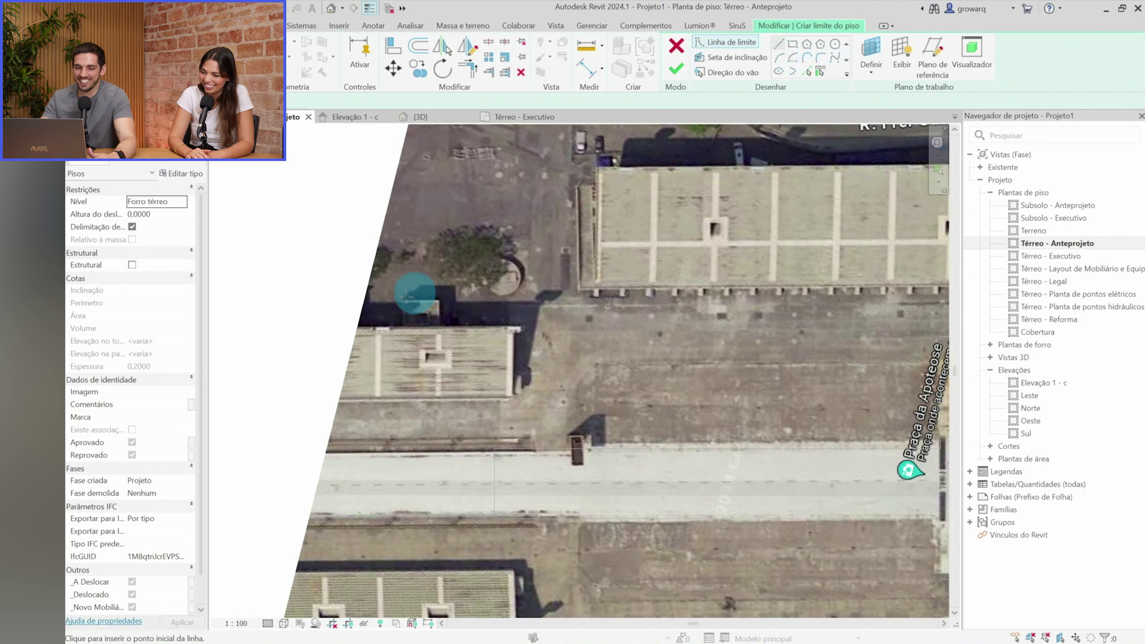
{"action": "left_click", "coordinate": [384, 321]}
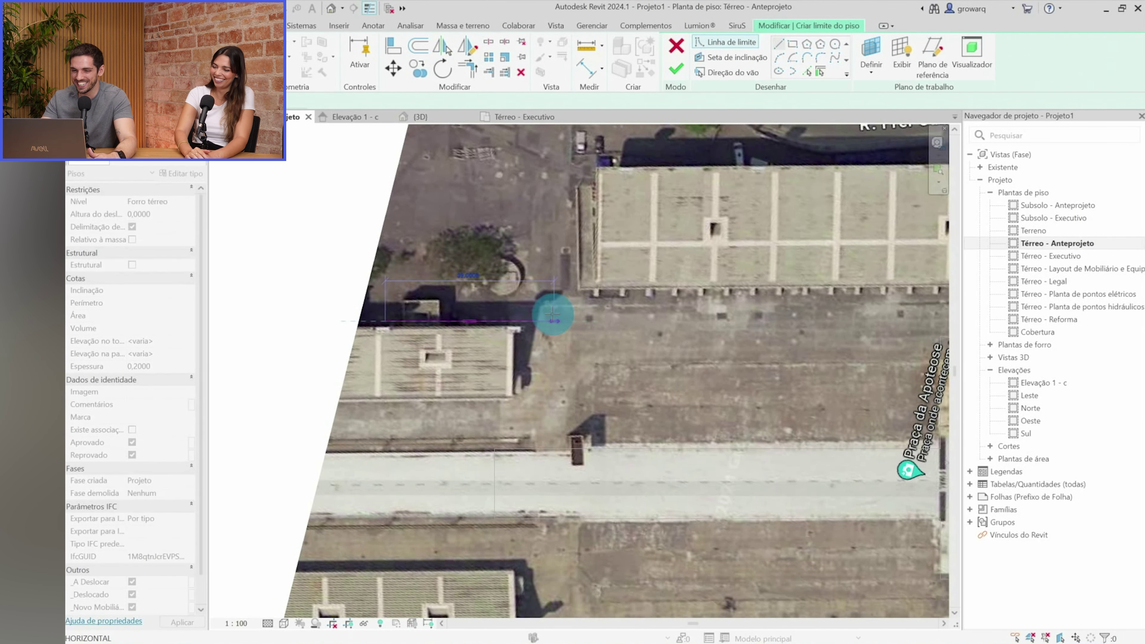
{"action": "scroll", "coordinate": [544, 315], "scroll_direction": "down", "scroll_amount": 2}
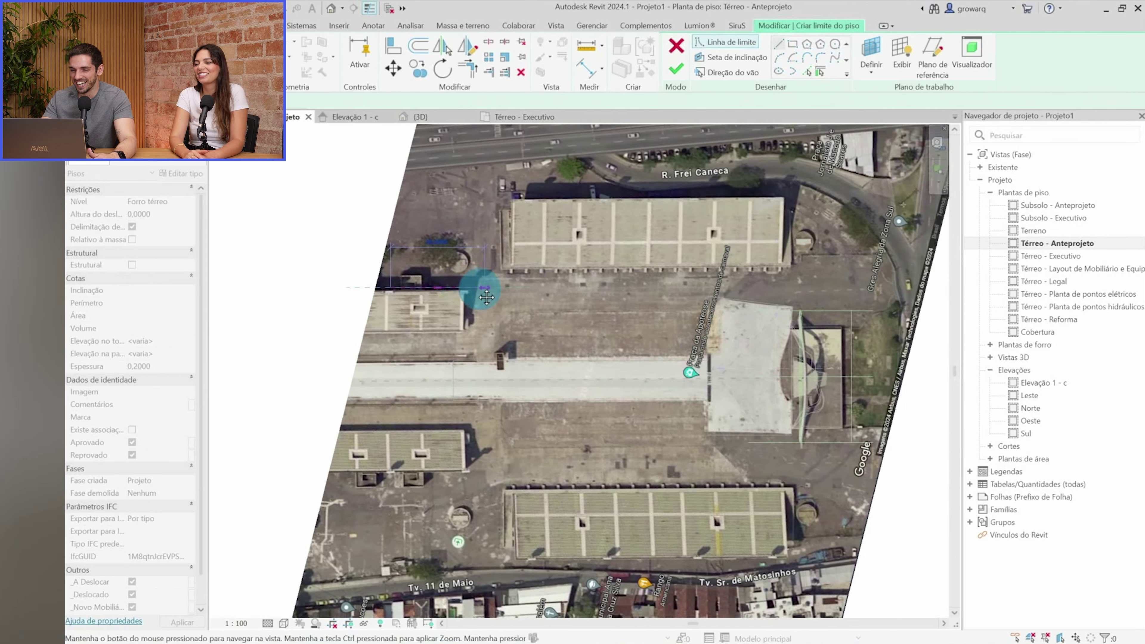
{"action": "middle_click_drag", "start_coordinate": [553, 320], "coordinate": [474, 283]}
{"action": "scroll", "coordinate": [474, 283], "scroll_direction": "down", "scroll_amount": 1}
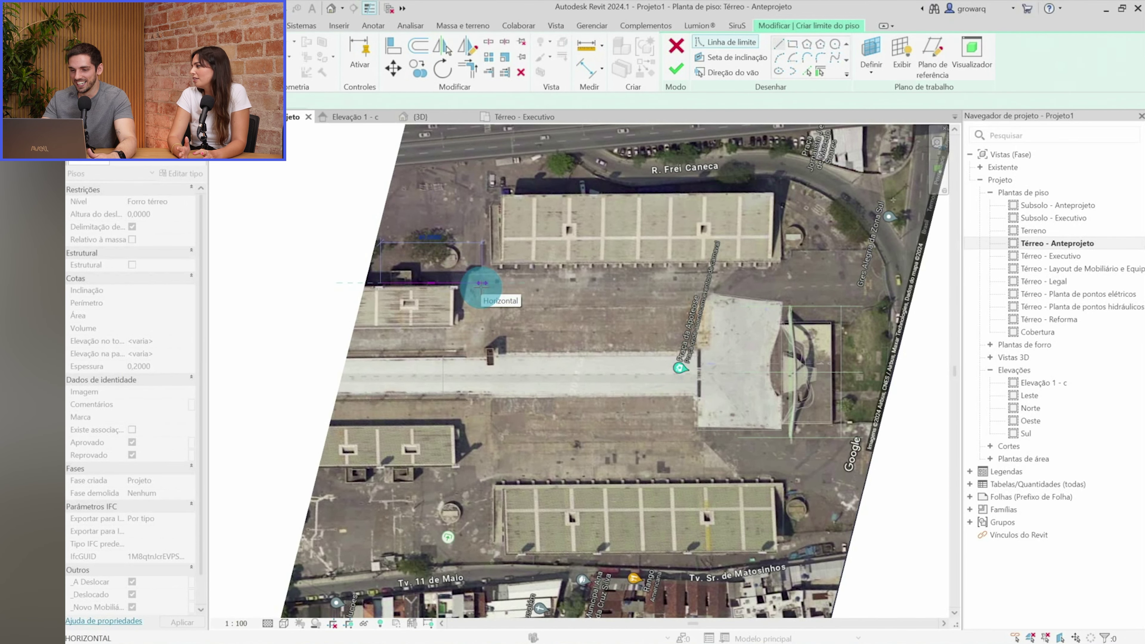
{"action": "left_click", "coordinate": [491, 283]}
Trace the block's remaining edges between R. Frei Caneca and Tv. 11 de Maio, closing the loop
{"action": "left_click", "coordinate": [489, 196]}
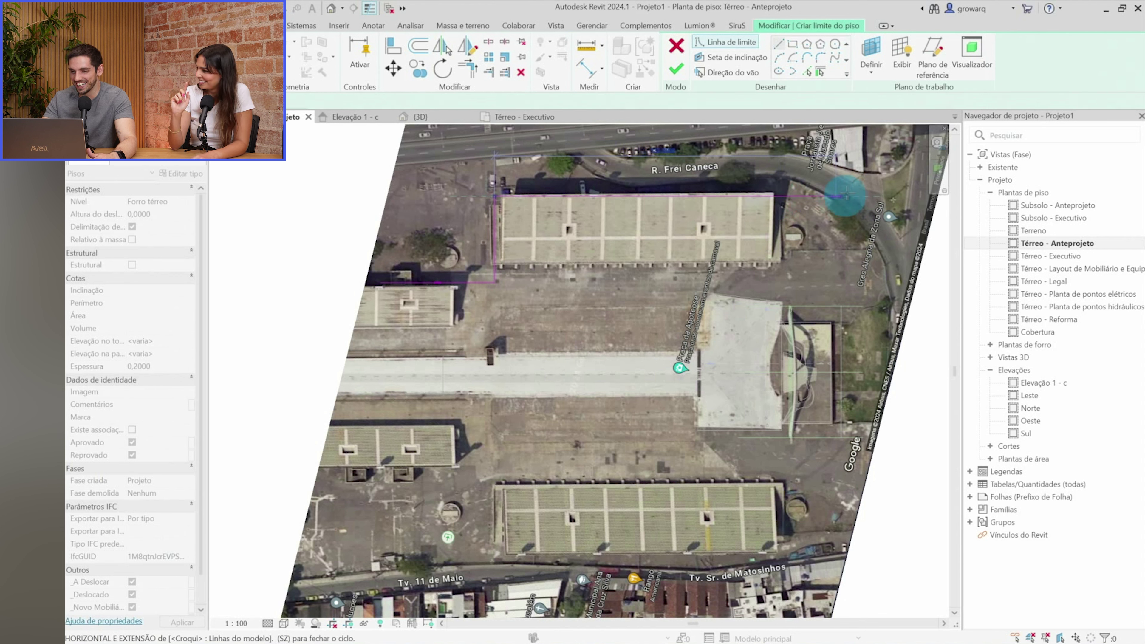
{"action": "left_click", "coordinate": [855, 196]}
{"action": "middle_click_drag", "start_coordinate": [890, 547], "coordinate": [856, 417]}
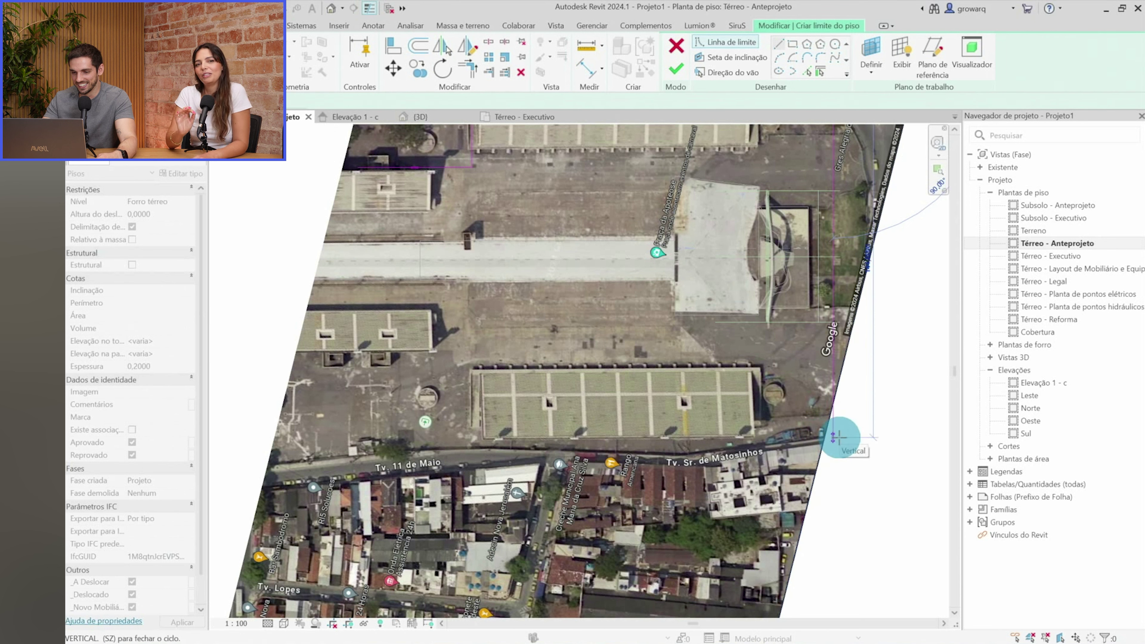
{"action": "left_click", "coordinate": [834, 437]}
{"action": "left_click", "coordinate": [471, 437]}
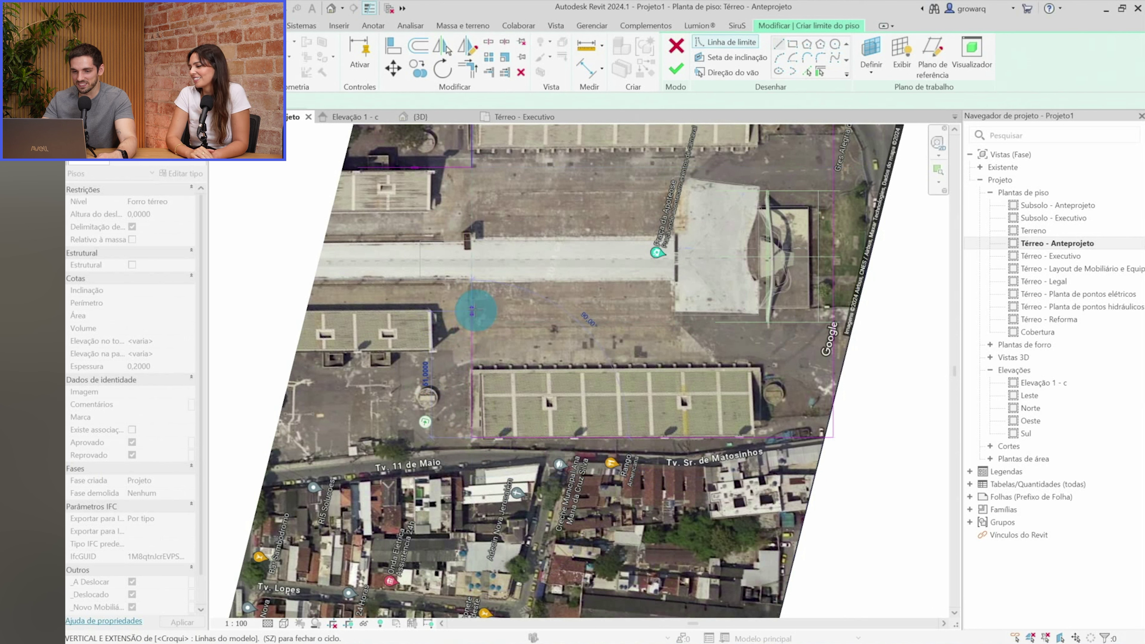
{"action": "left_click", "coordinate": [472, 311]}
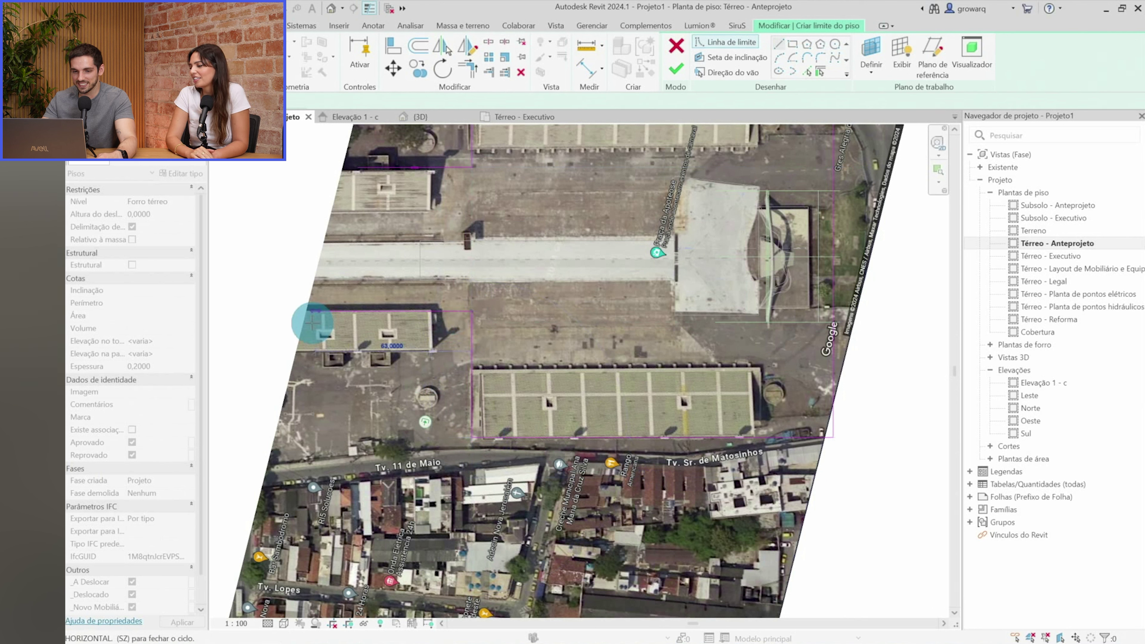
{"action": "left_click", "coordinate": [351, 311]}
{"action": "left_click", "coordinate": [355, 168]}
Pick a floor type and finish the sketch, creating the 0.08-thick floor on Forro térreo
{"action": "left_click", "coordinate": [144, 161]}
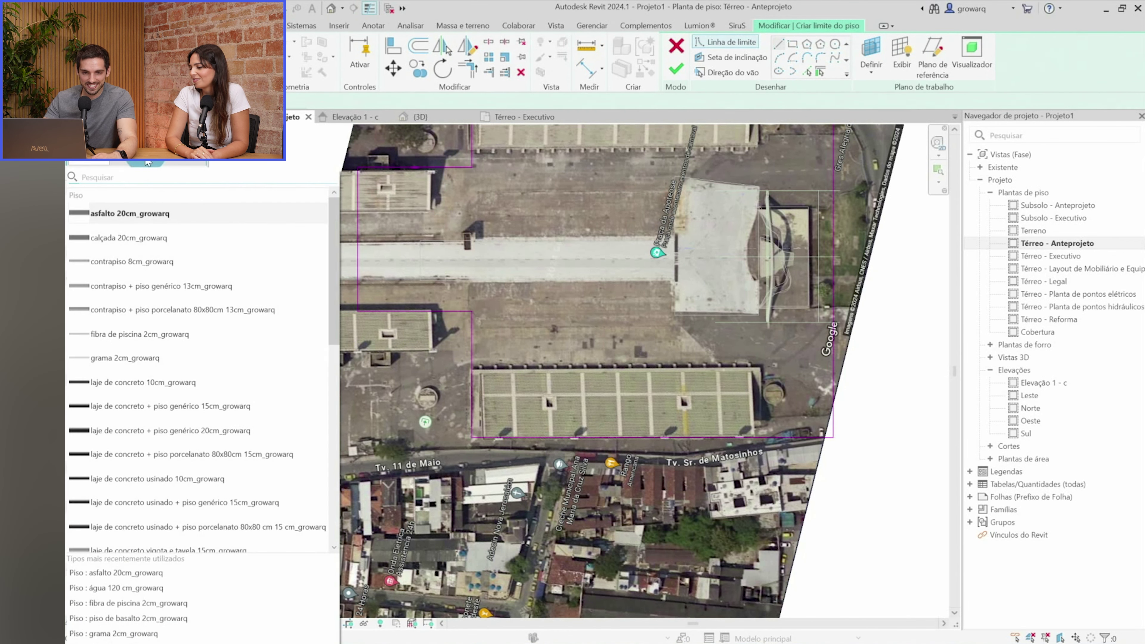
{"action": "left_click", "coordinate": [142, 239]}
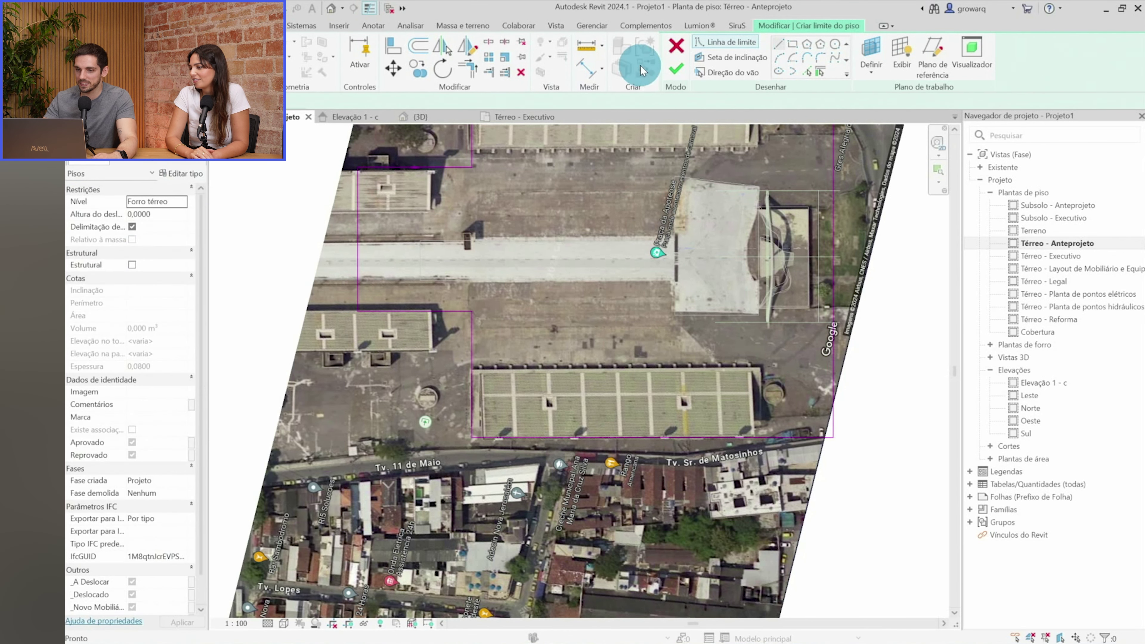
{"action": "left_click", "coordinate": [676, 69]}
{"action": "left_click", "coordinate": [331, 8]}
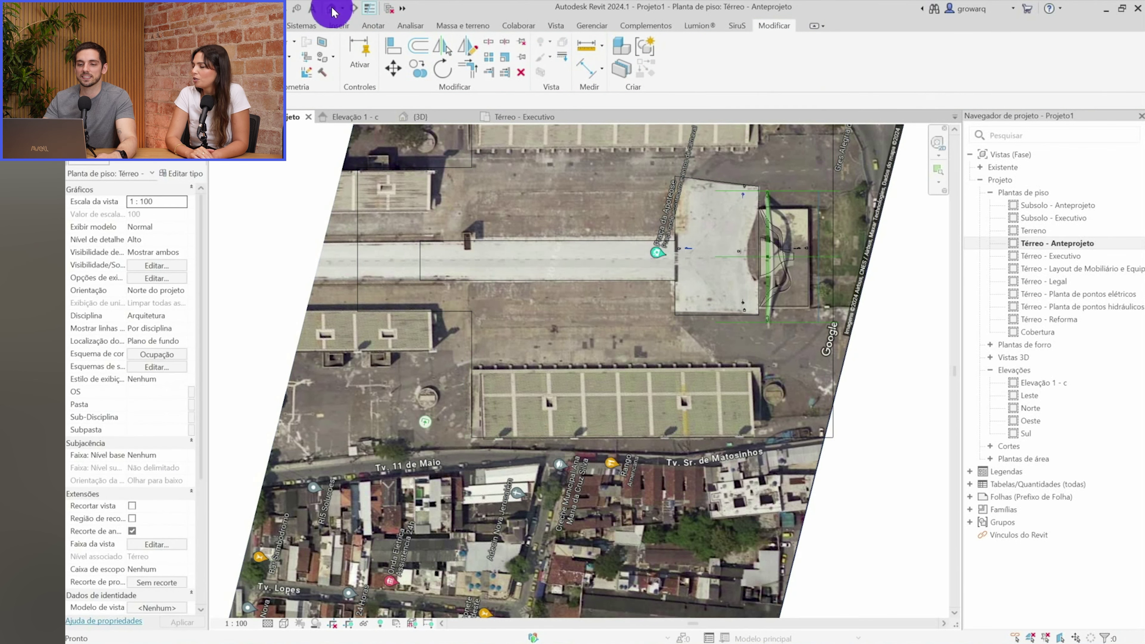
Set the new floor's level to Térreo and accept the overlapping-floors warning
{"action": "mouse_move", "coordinate": [589, 444]}
{"action": "middle_mouse_down", "text": "shift"}
{"action": "mouse_move", "coordinate": [558, 343]}
{"action": "mouse_move", "coordinate": [463, 506]}
{"action": "mouse_move", "coordinate": [448, 435]}
{"action": "mouse_move", "coordinate": [456, 489]}
{"action": "middle_mouse_up", "text": "shift"}
{"action": "left_click", "coordinate": [484, 456]}
{"action": "left_click", "coordinate": [178, 200]}
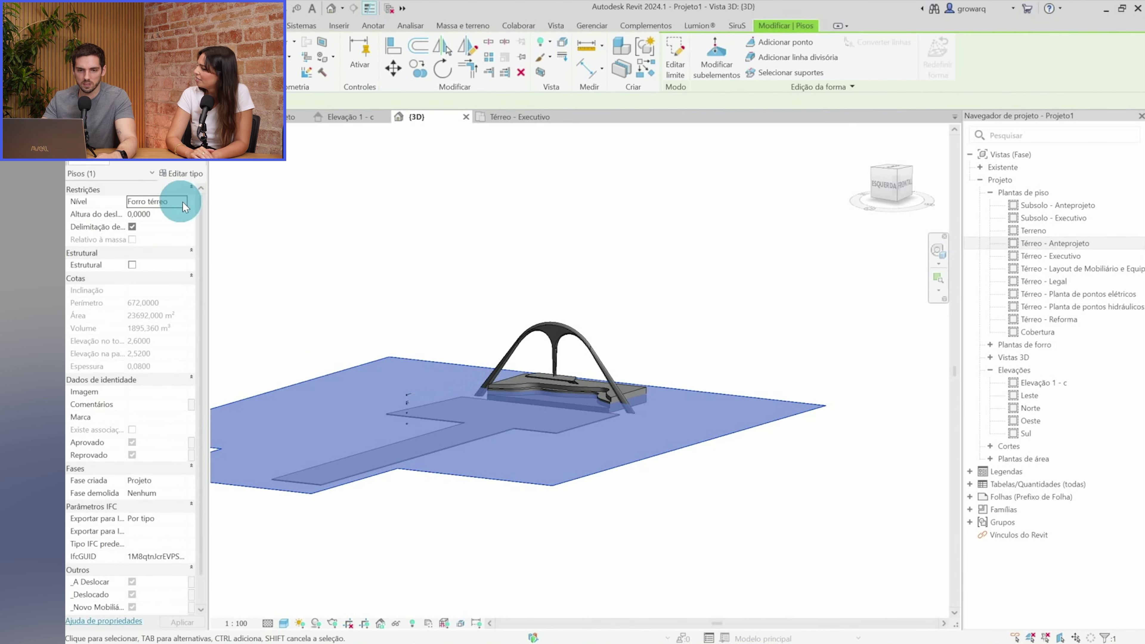
{"action": "left_click", "coordinate": [182, 202]}
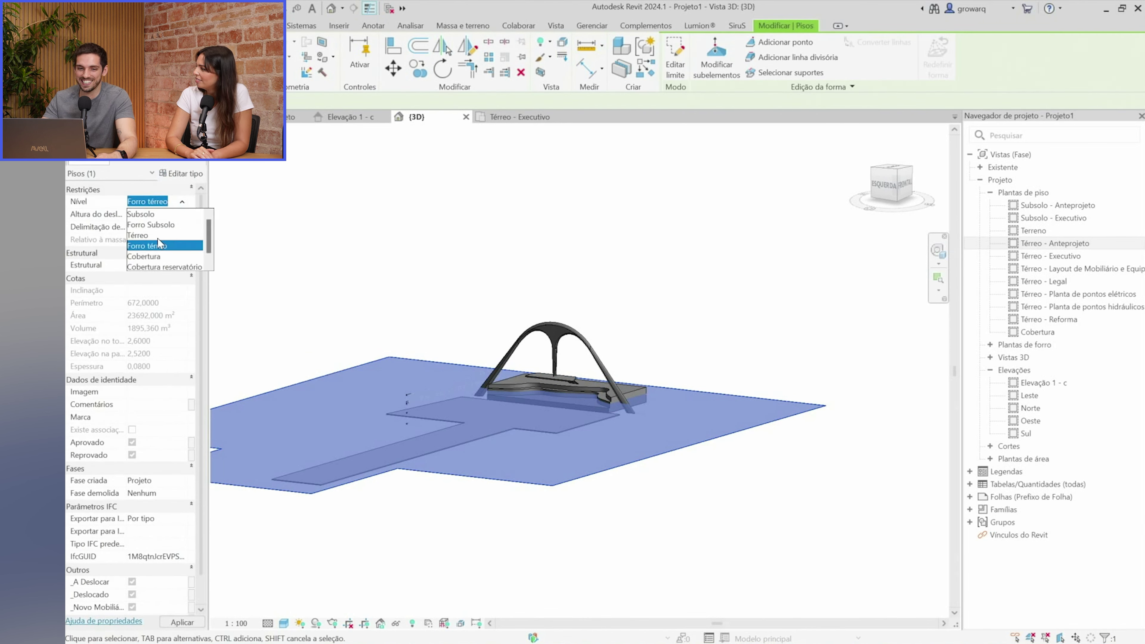
{"action": "left_click", "coordinate": [159, 243]}
{"action": "key", "text": "Return"}
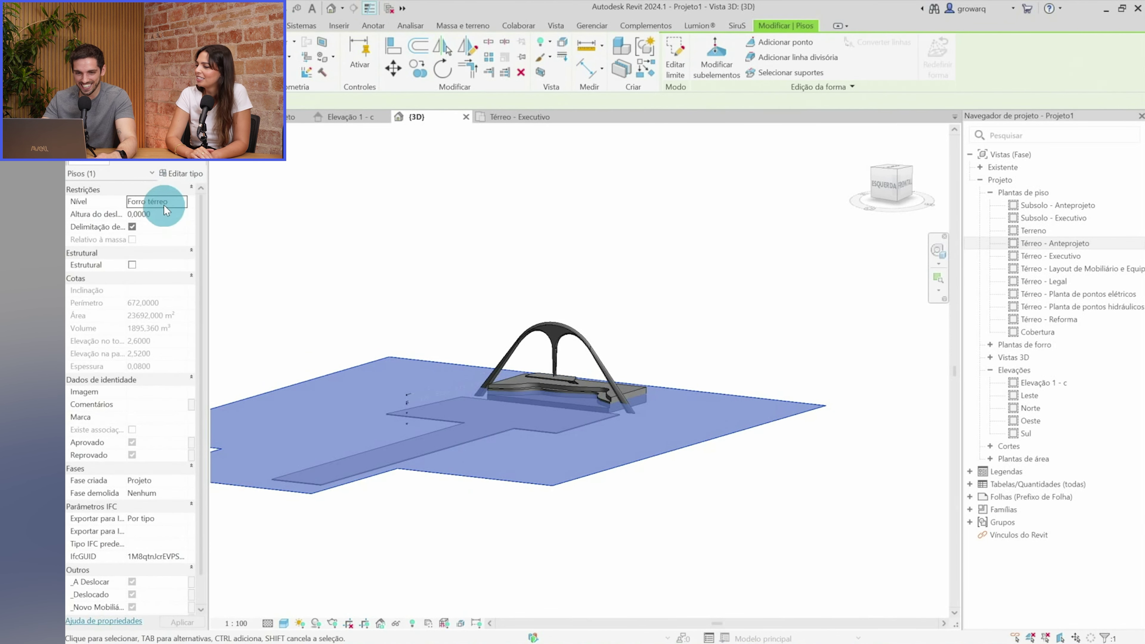
{"action": "left_click", "coordinate": [185, 207]}
{"action": "left_click", "coordinate": [153, 237]}
{"action": "left_click", "coordinate": [627, 394]}
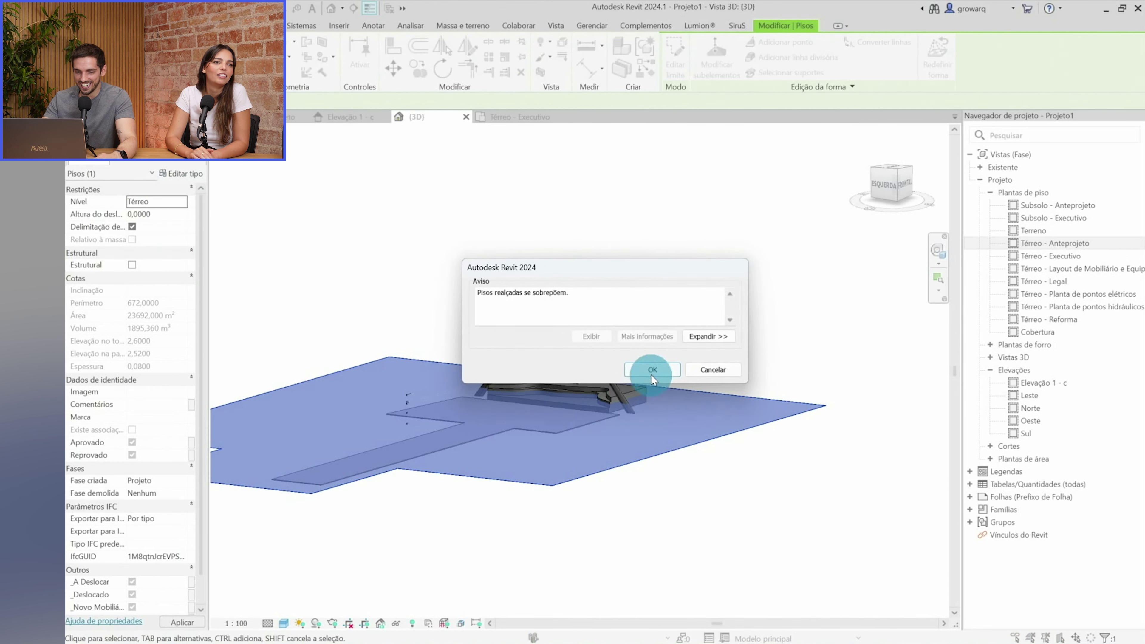
{"action": "left_click", "coordinate": [654, 372]}
{"action": "left_click", "coordinate": [450, 521]}
{"action": "mouse_move", "coordinate": [401, 544]}
{"action": "middle_mouse_down", "text": "shift"}
{"action": "mouse_move", "coordinate": [422, 588]}
{"action": "mouse_move", "coordinate": [457, 512]}
{"action": "middle_mouse_up", "text": "shift"}
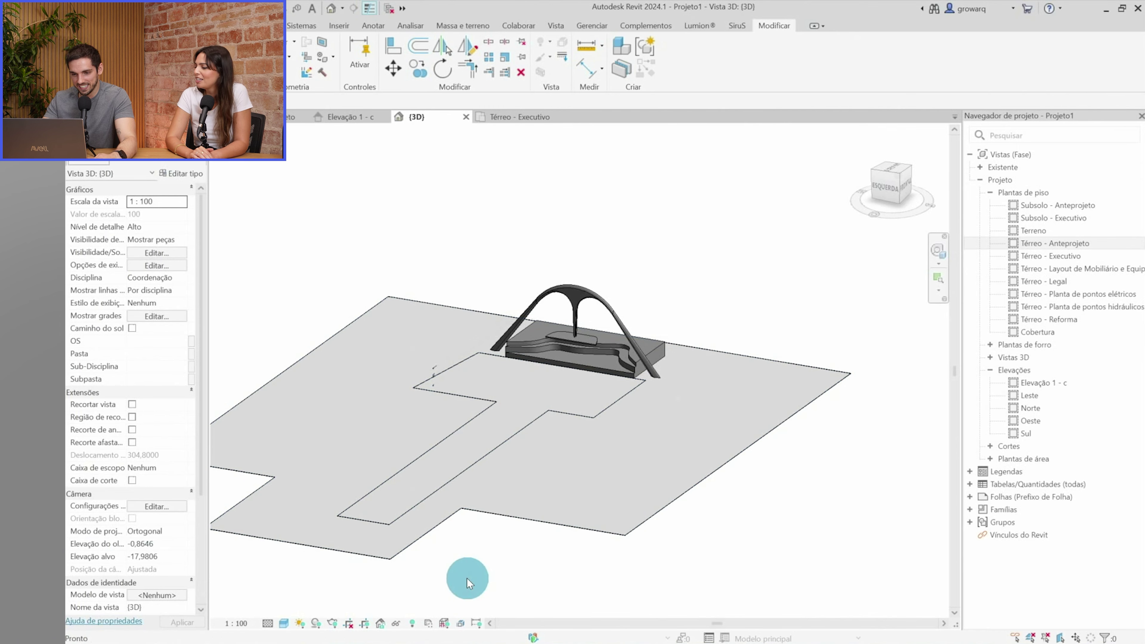
Select the outer floor and try the laje de concreto 10cm floor type
{"action": "middle_click_drag", "start_coordinate": [465, 578], "coordinate": [626, 545]}
{"action": "left_click", "coordinate": [599, 426]}
{"action": "middle_click_drag", "start_coordinate": [598, 425], "coordinate": [557, 494], "text": "shift"}
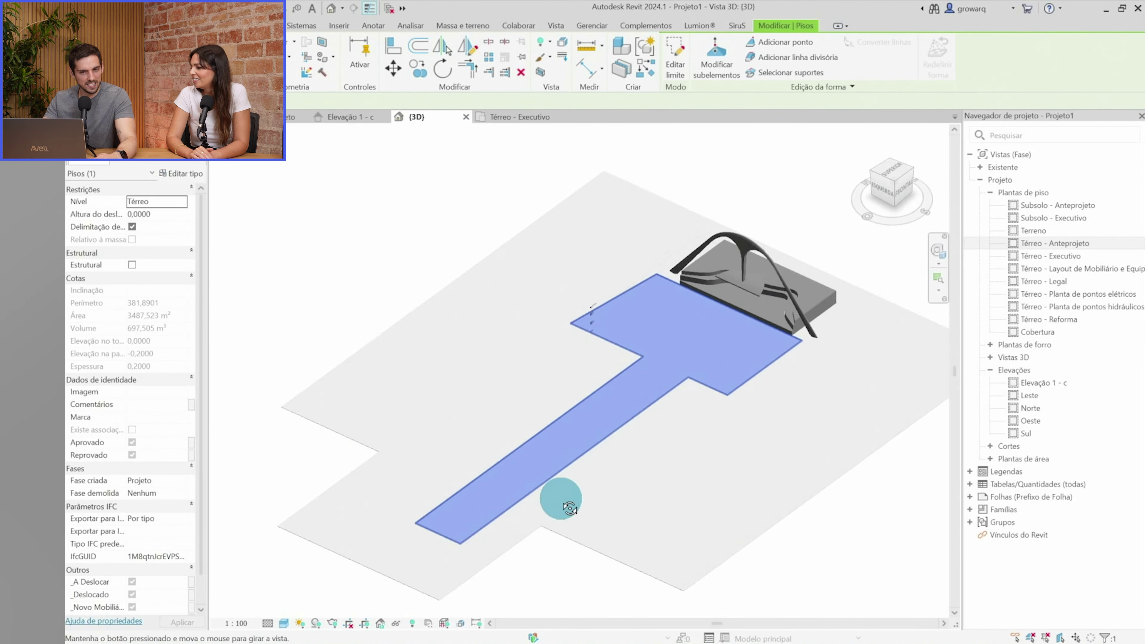
{"action": "left_click", "coordinate": [530, 409]}
{"action": "left_click", "coordinate": [135, 163]}
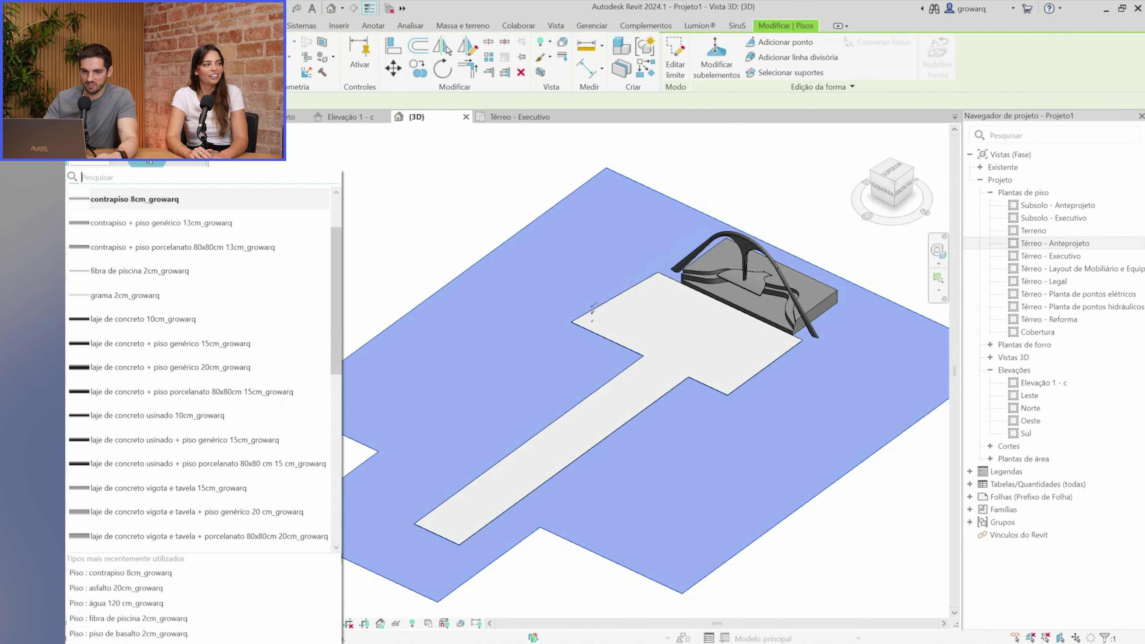
{"action": "left_click", "coordinate": [145, 319]}
{"action": "left_click", "coordinate": [685, 419]}
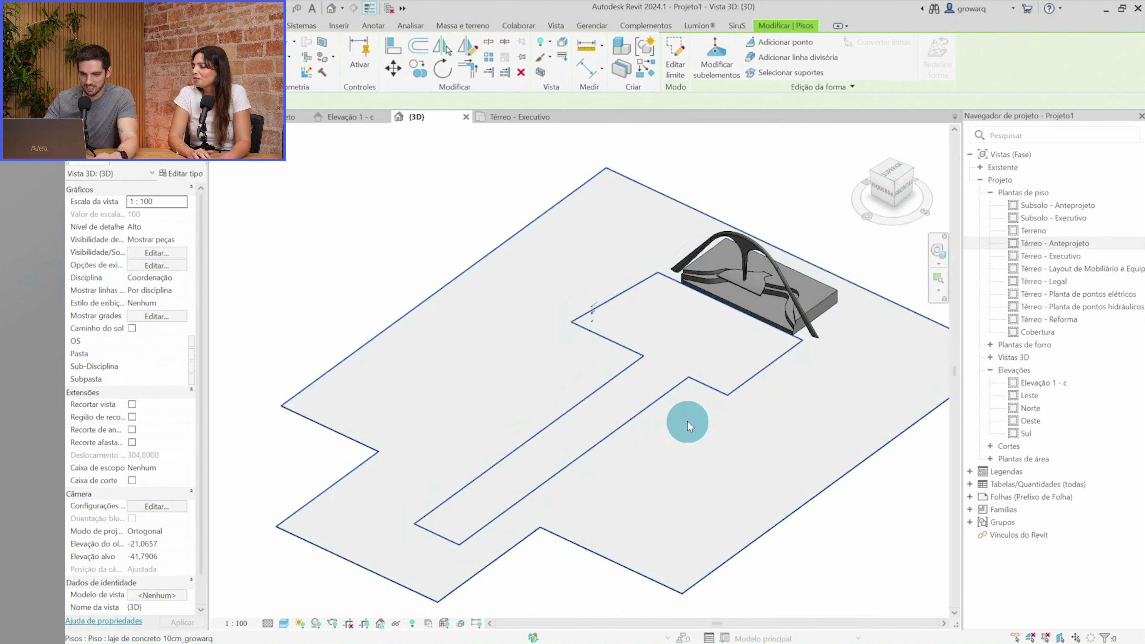
{"action": "middle_click_drag", "start_coordinate": [684, 420], "coordinate": [650, 330], "text": "shift"}
Check the inner floor's type list, then switch the outer floor to laje de concreto usinado 10cm
{"action": "left_click", "coordinate": [586, 384]}
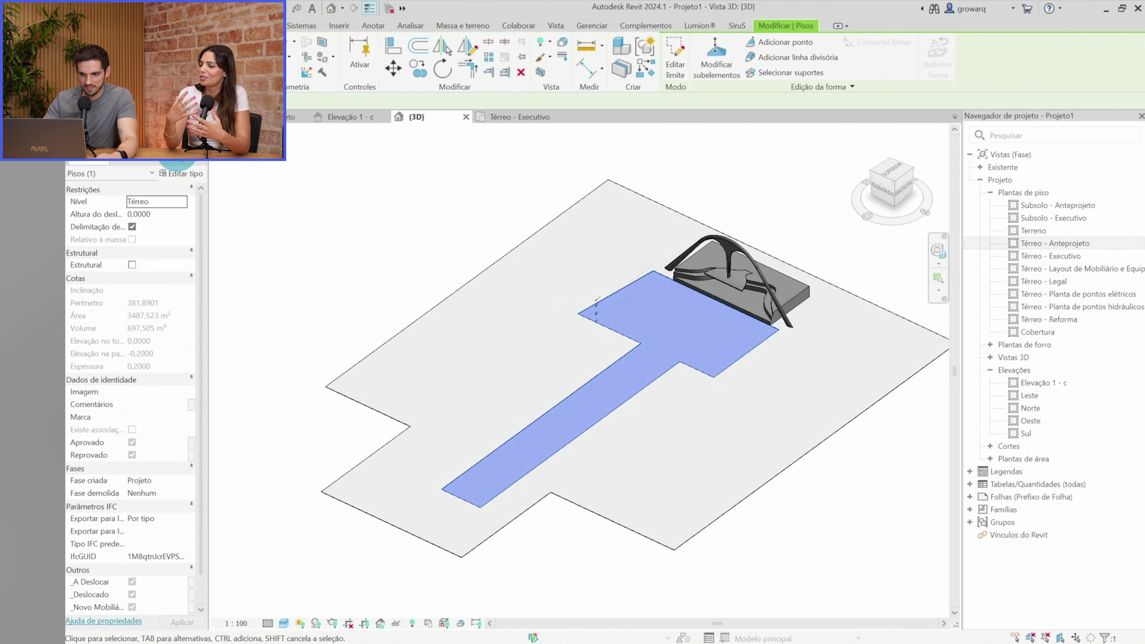
{"action": "left_click", "coordinate": [178, 155]}
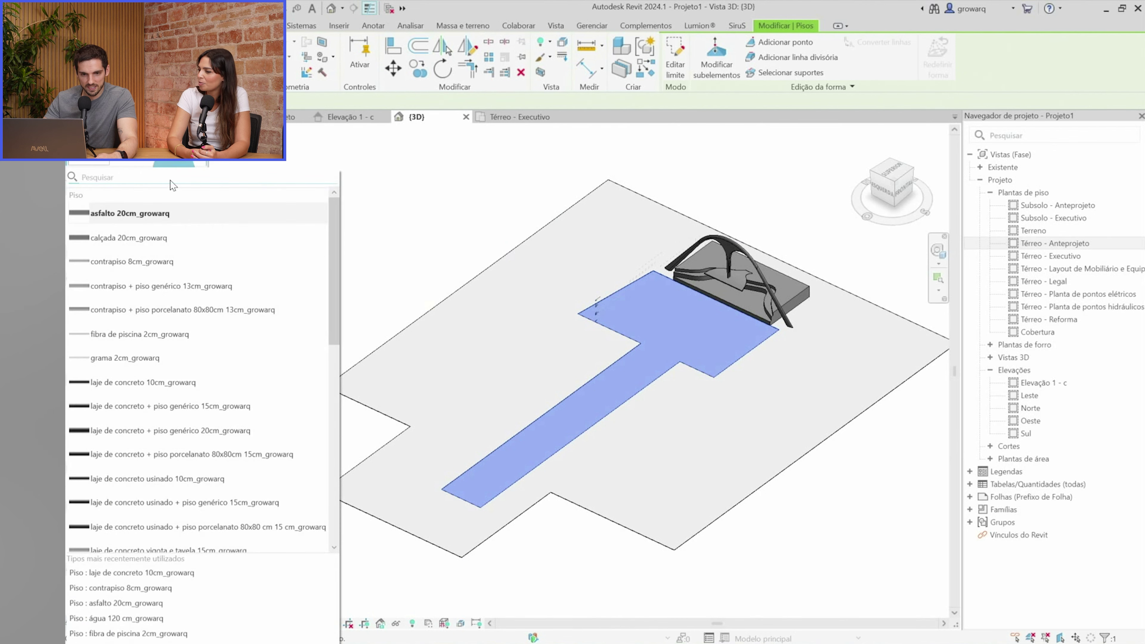
{"action": "left_click", "coordinate": [135, 291]}
{"action": "left_click", "coordinate": [607, 503]}
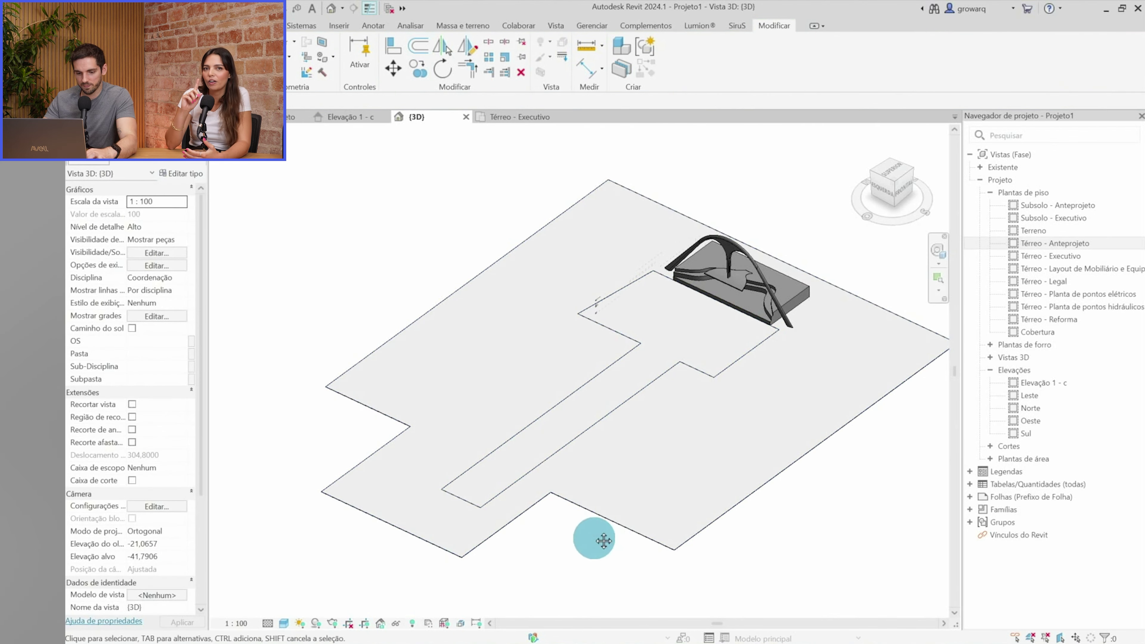
{"action": "middle_click_drag", "start_coordinate": [594, 541], "coordinate": [599, 489]}
{"action": "left_click", "coordinate": [628, 437]}
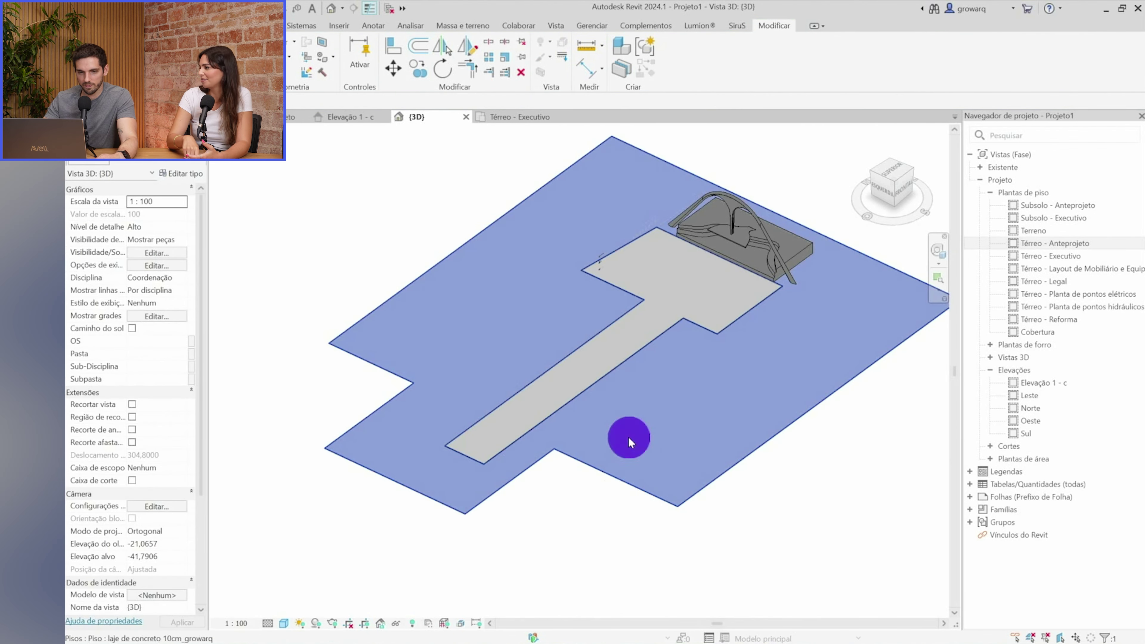
{"action": "left_click", "coordinate": [133, 162]}
{"action": "left_click", "coordinate": [141, 295]}
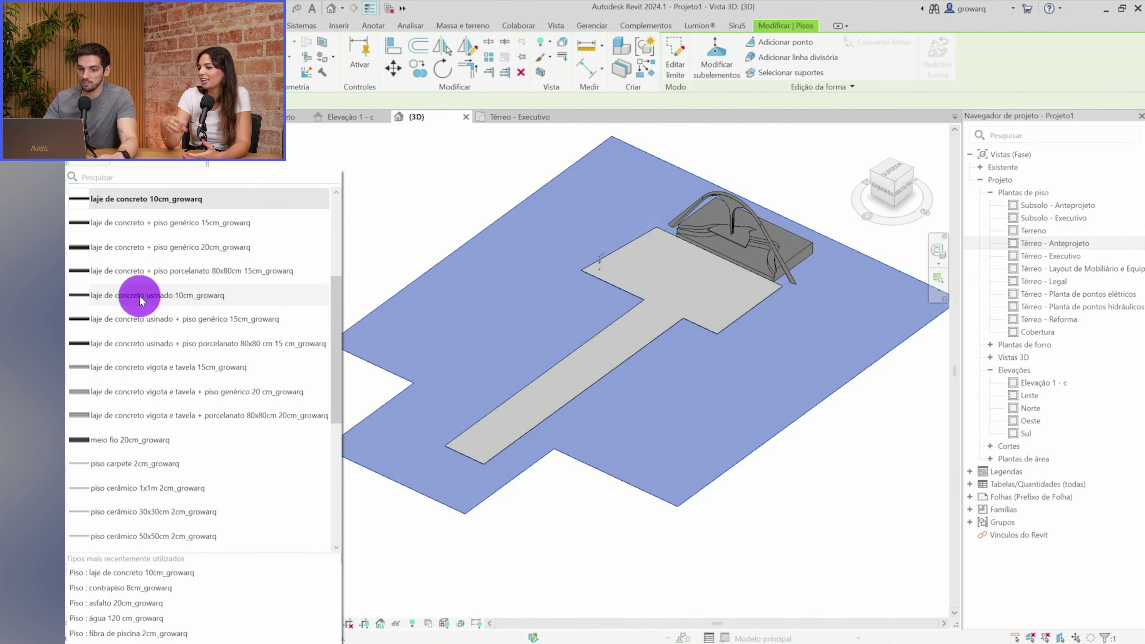
{"action": "left_click", "coordinate": [586, 486]}
Set the outer floor to meio fio 20cm_growarq and orbit to inspect it beside the canopy
{"action": "left_click", "coordinate": [655, 441]}
{"action": "left_click", "coordinate": [136, 162]}
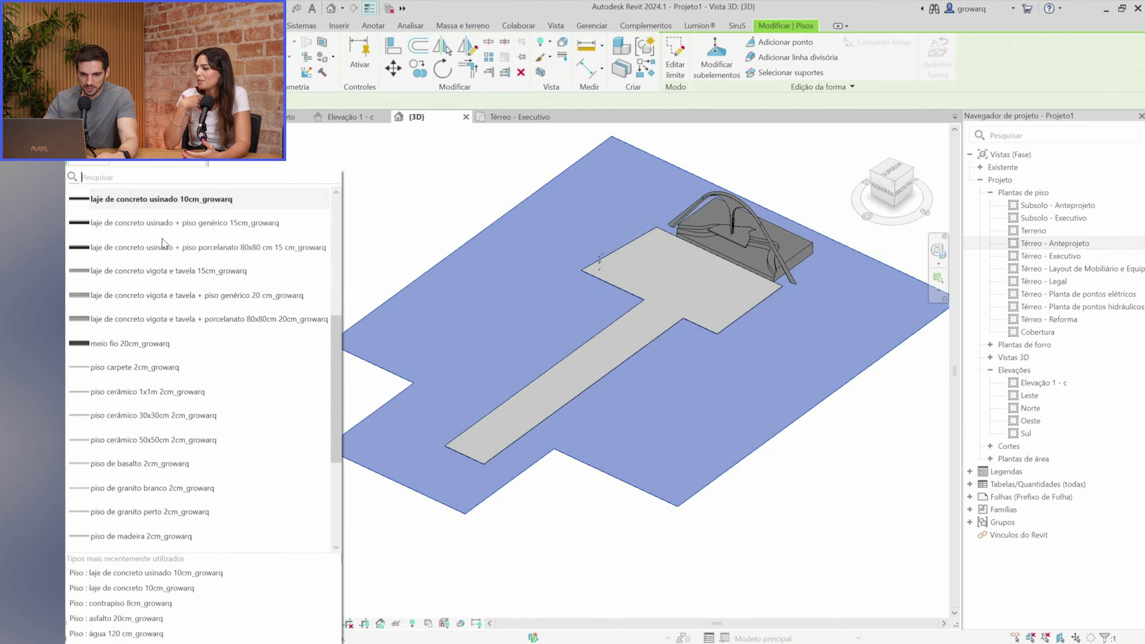
{"action": "left_click", "coordinate": [131, 344]}
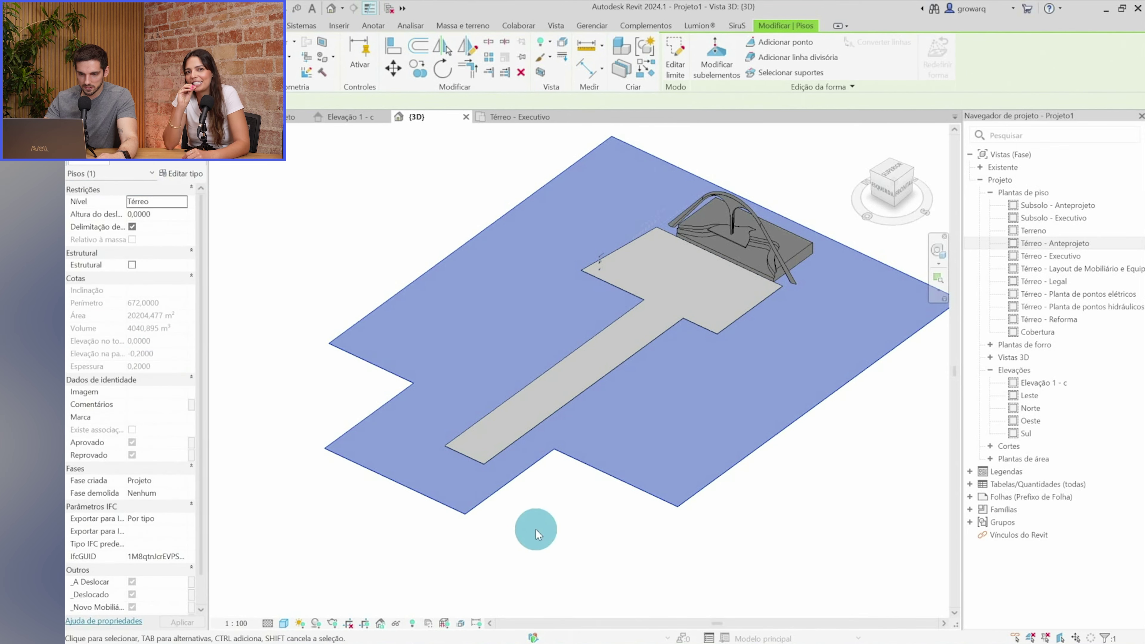
{"action": "left_click", "coordinate": [536, 533]}
{"action": "mouse_move", "coordinate": [741, 539]}
{"action": "middle_mouse_down", "text": "shift"}
{"action": "mouse_move", "coordinate": [728, 435]}
{"action": "mouse_move", "coordinate": [631, 256]}
{"action": "mouse_move", "coordinate": [447, 351]}
{"action": "mouse_move", "coordinate": [527, 387]}
{"action": "middle_mouse_up", "text": "shift"}
{"action": "scroll", "coordinate": [531, 311], "scroll_direction": "up", "scroll_amount": 2}
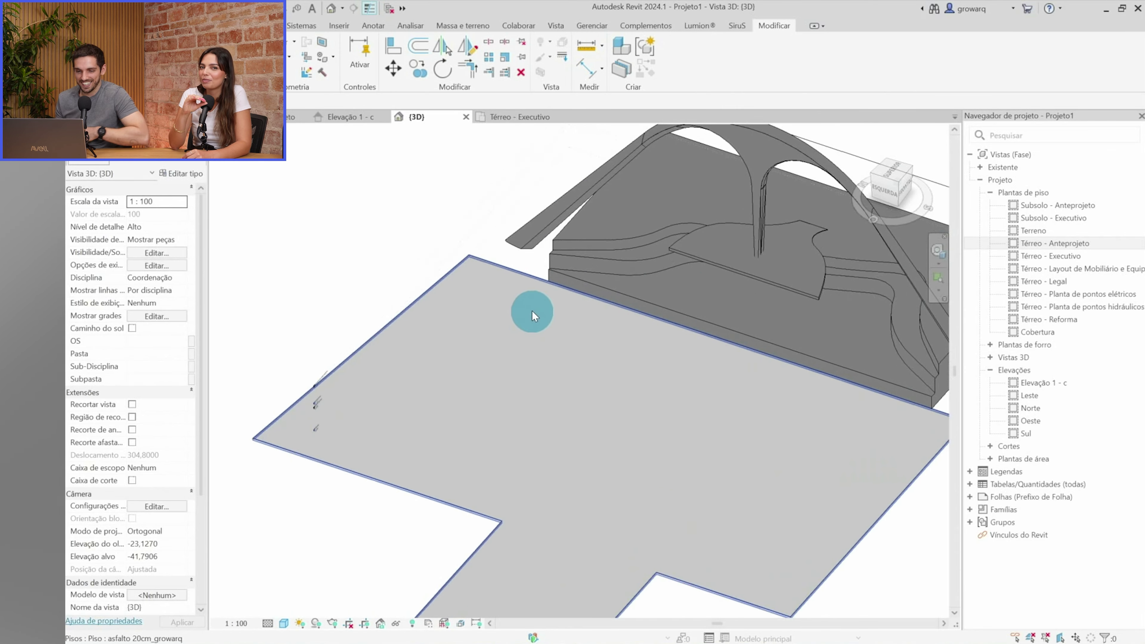
{"action": "scroll", "coordinate": [526, 297], "scroll_direction": "up", "scroll_amount": 1}
{"action": "mouse_move", "coordinate": [574, 387]}
{"action": "middle_mouse_down", "text": "shift"}
{"action": "mouse_move", "coordinate": [324, 327]}
{"action": "mouse_move", "coordinate": [639, 323]}
{"action": "mouse_move", "coordinate": [703, 390]}
{"action": "mouse_move", "coordinate": [530, 417]}
{"action": "mouse_move", "coordinate": [363, 164]}
{"action": "middle_mouse_up", "text": "shift"}
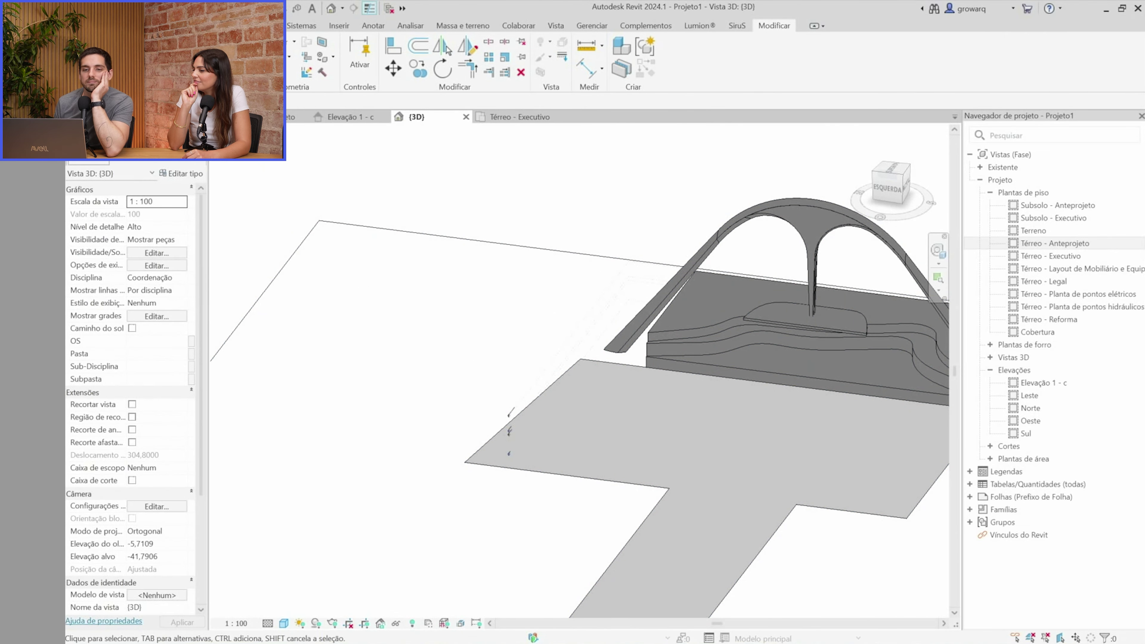
{"action": "left_click", "coordinate": [131, 26]}
{"action": "scroll", "coordinate": [536, 190], "scroll_direction": "down", "scroll_amount": 3}
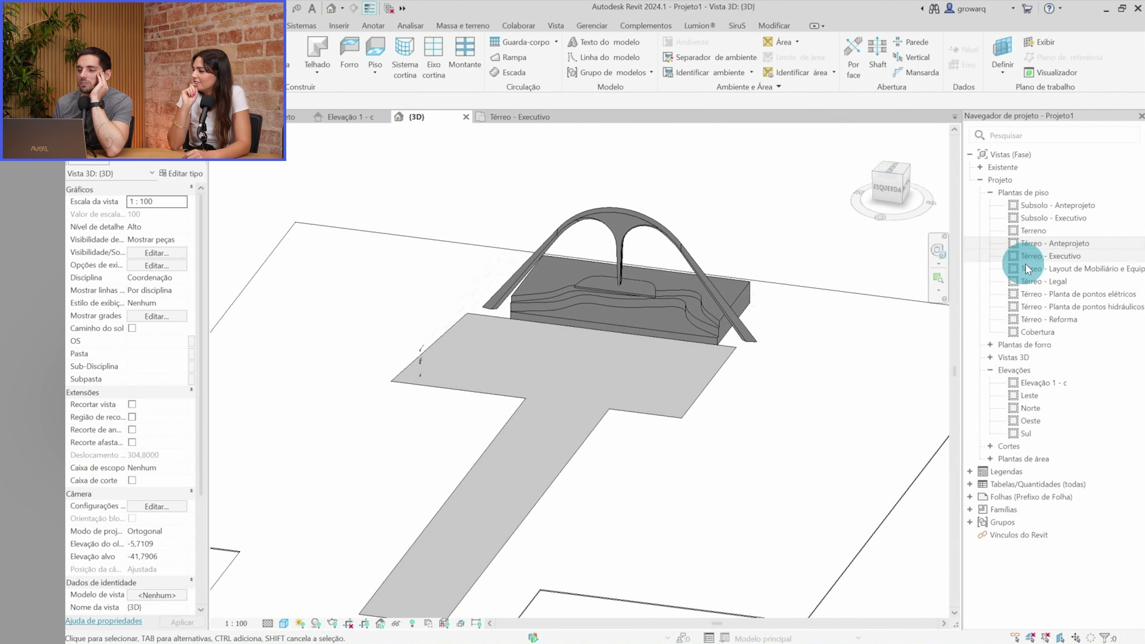
Open the Térreo - Anteprojeto plan and pan across the aerial image toward the plaza
{"action": "double_click", "coordinate": [1057, 244]}
{"action": "middle_click_drag", "start_coordinate": [582, 216], "coordinate": [543, 321]}
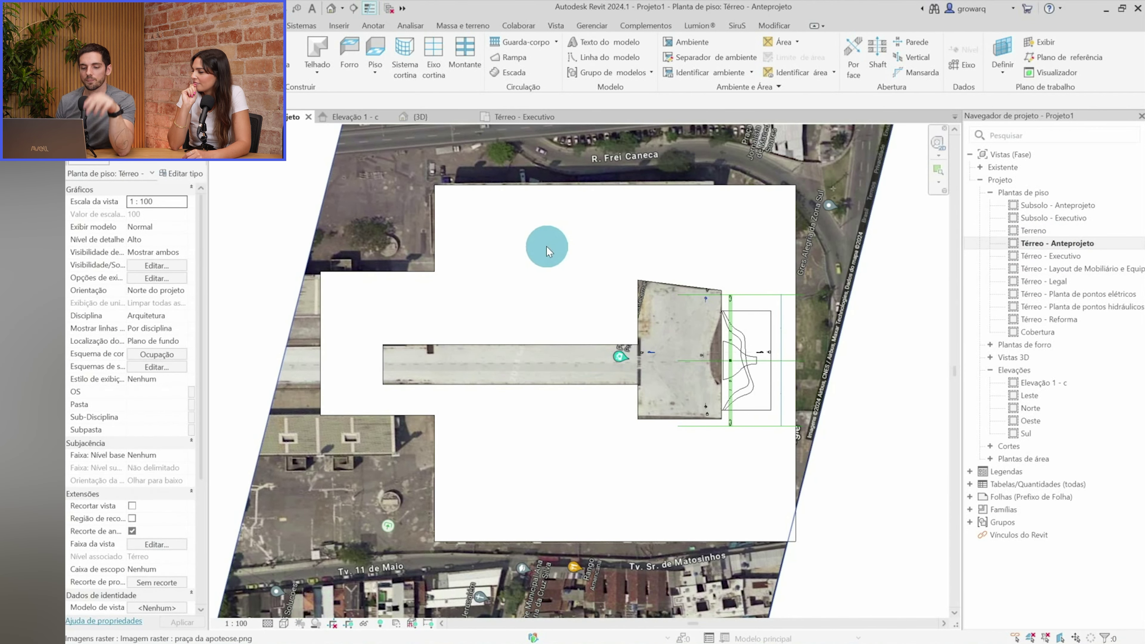
{"action": "mouse_move", "coordinate": [548, 246]}
{"action": "middle_mouse_down"}
{"action": "mouse_move", "coordinate": [533, 298]}
{"action": "mouse_move", "coordinate": [539, 248]}
{"action": "middle_mouse_up"}
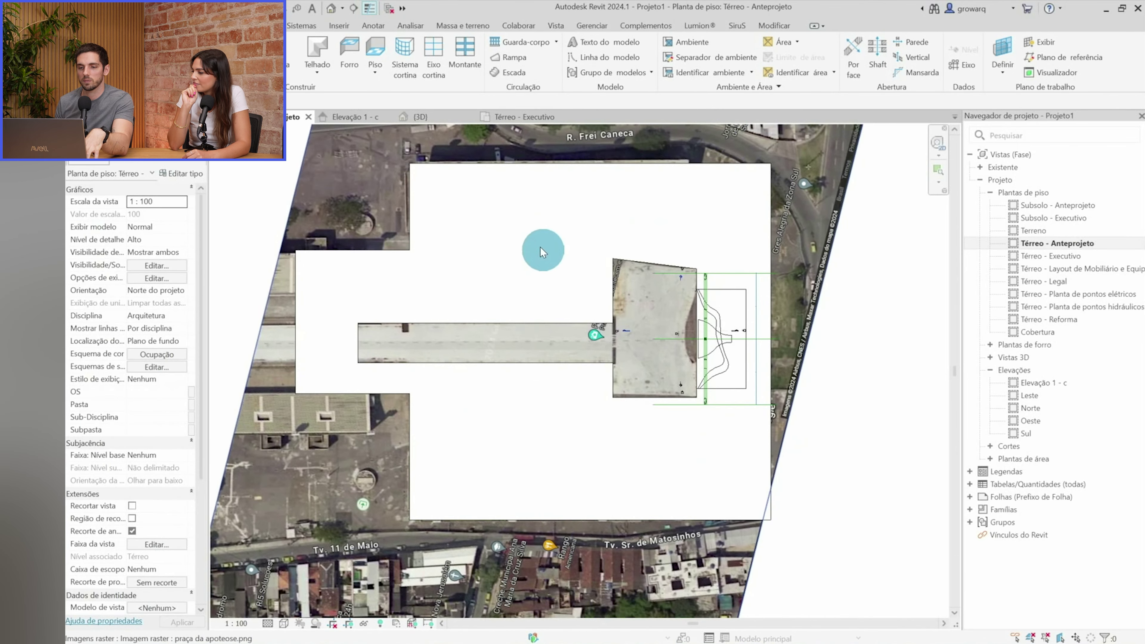
{"action": "left_click", "coordinate": [536, 248]}
{"action": "left_click", "coordinate": [382, 247]}
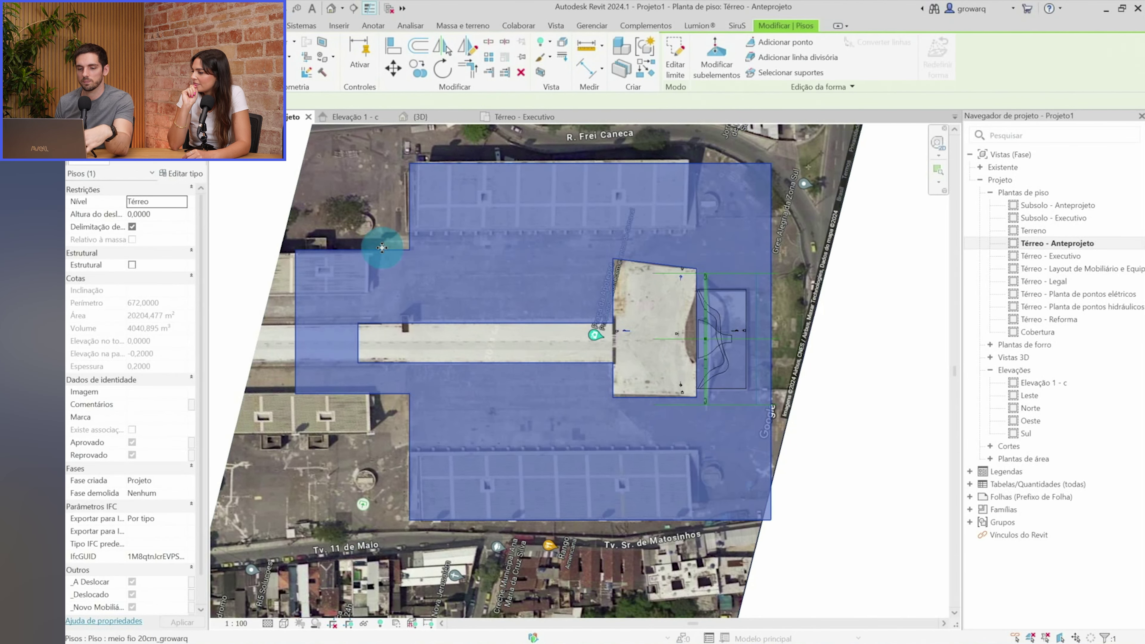
{"action": "key", "text": "Escape"}
Zoom in on the bleacher block beside R. Frei Caneca in the satellite image
{"action": "scroll", "coordinate": [497, 210], "scroll_direction": "up", "scroll_amount": 3}
{"action": "middle_click_drag", "start_coordinate": [392, 196], "coordinate": [385, 254]}
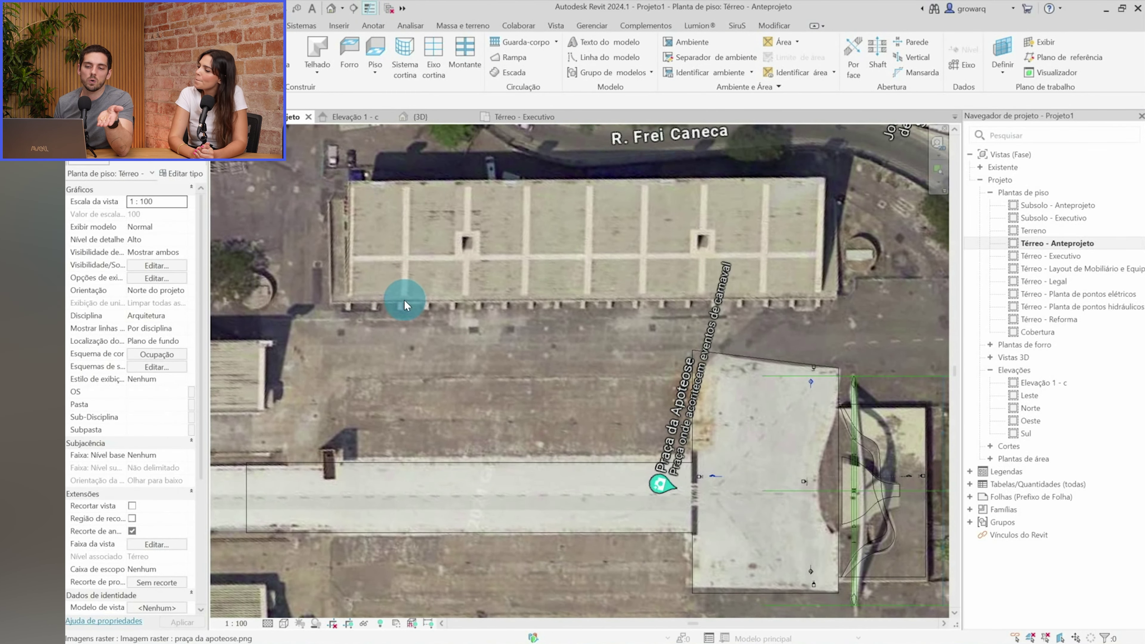
{"action": "scroll", "coordinate": [403, 294], "scroll_direction": "up", "scroll_amount": 4}
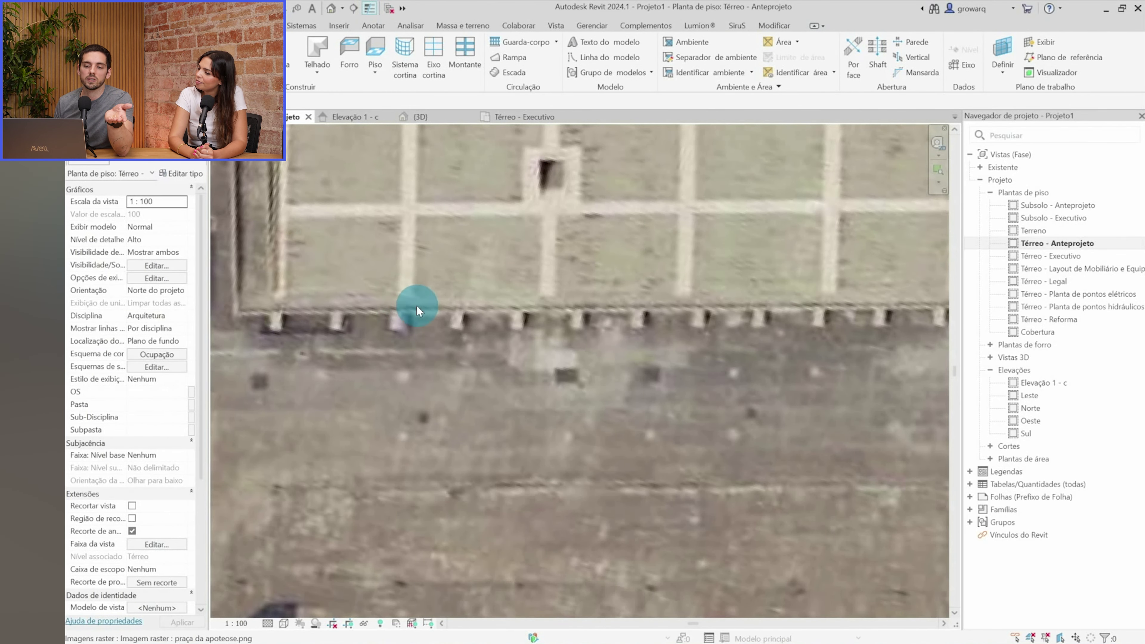
{"action": "scroll", "coordinate": [416, 300], "scroll_direction": "down", "scroll_amount": 1}
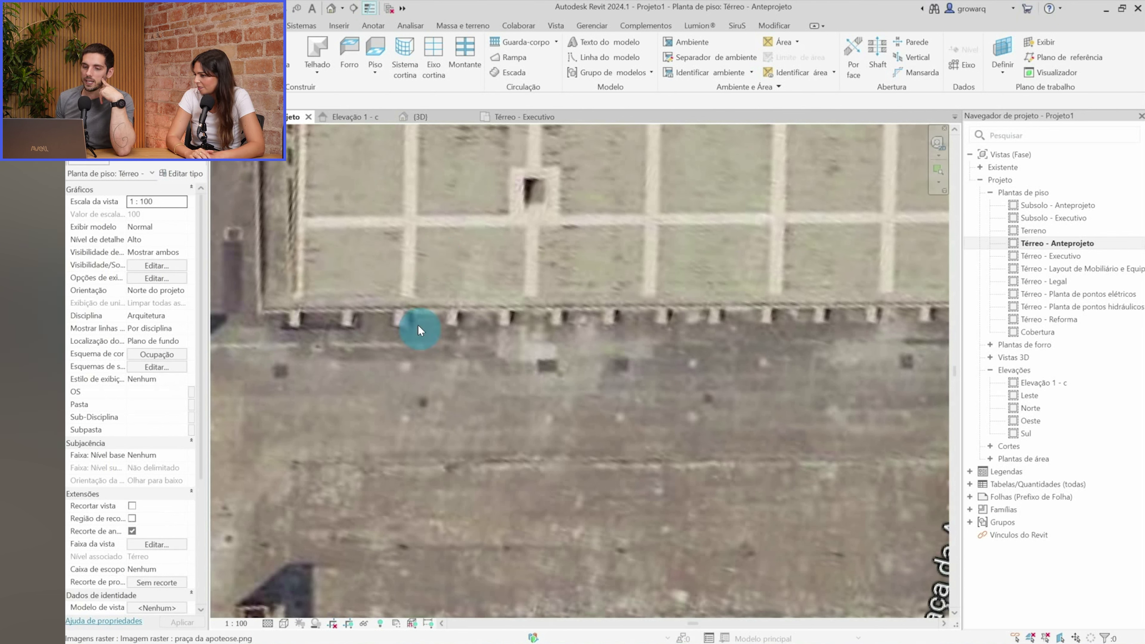
{"action": "scroll", "coordinate": [465, 307], "scroll_direction": "down", "scroll_amount": 2}
{"action": "scroll", "coordinate": [511, 302], "scroll_direction": "down", "scroll_amount": 2}
{"action": "scroll", "coordinate": [452, 325], "scroll_direction": "up", "scroll_amount": 4}
{"action": "scroll", "coordinate": [459, 281], "scroll_direction": "up", "scroll_amount": 3}
{"action": "scroll", "coordinate": [352, 197], "scroll_direction": "up", "scroll_amount": 2}
{"action": "scroll", "coordinate": [348, 148], "scroll_direction": "down", "scroll_amount": 1}
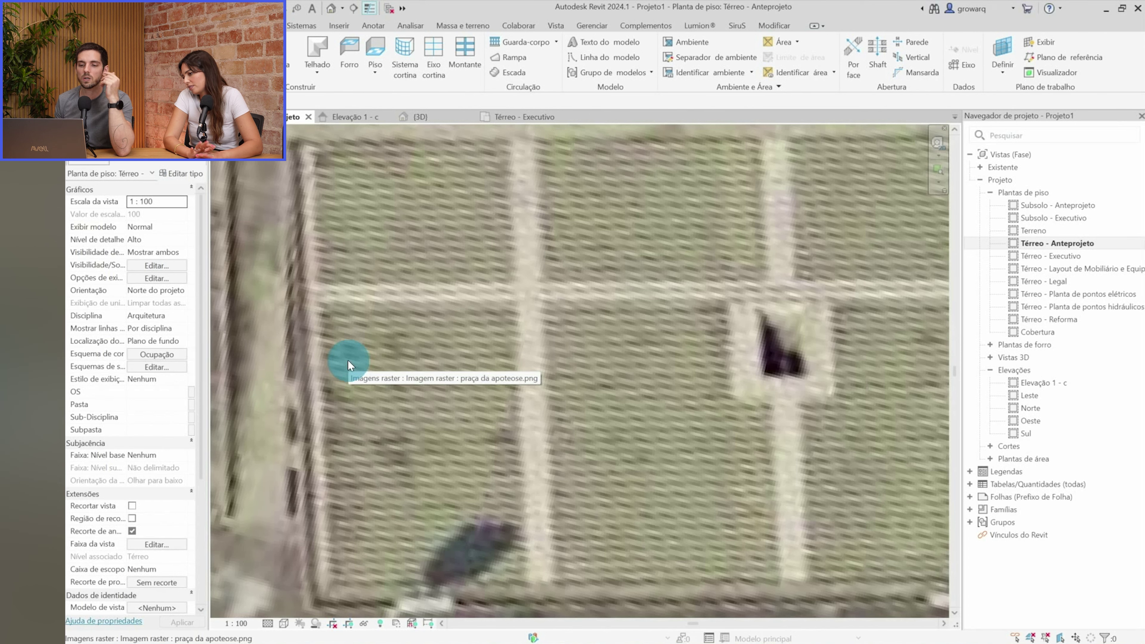
{"action": "scroll", "coordinate": [349, 360], "scroll_direction": "down", "scroll_amount": 5}
{"action": "scroll", "coordinate": [409, 347], "scroll_direction": "down", "scroll_amount": 2}
{"action": "scroll", "coordinate": [493, 437], "scroll_direction": "down", "scroll_amount": 2}
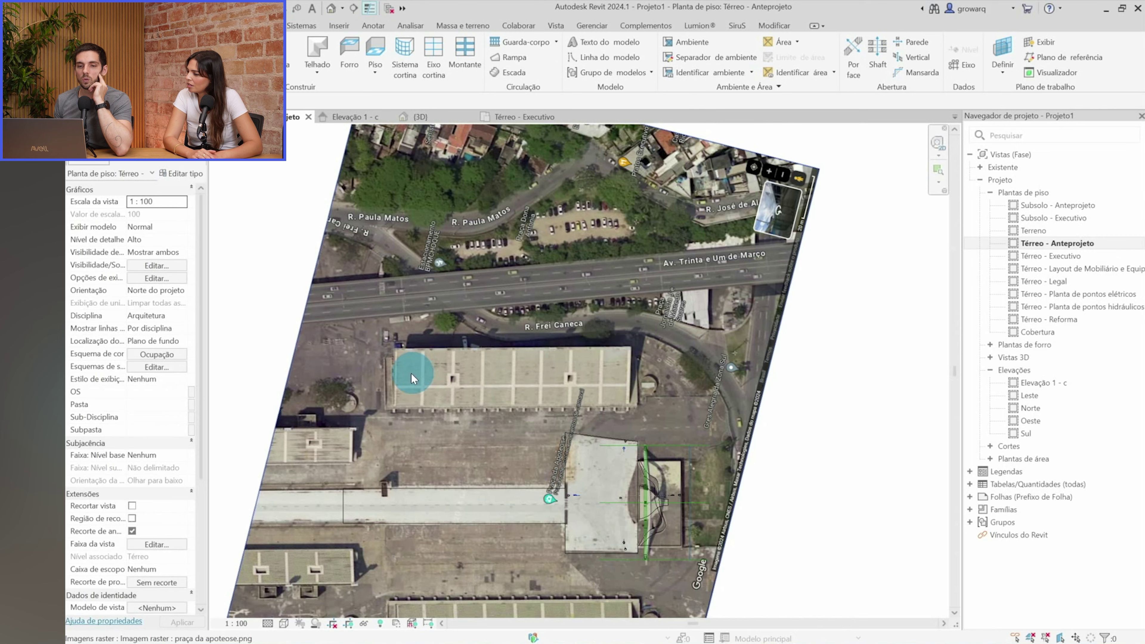
{"action": "scroll", "coordinate": [411, 373], "scroll_direction": "up", "scroll_amount": 2}
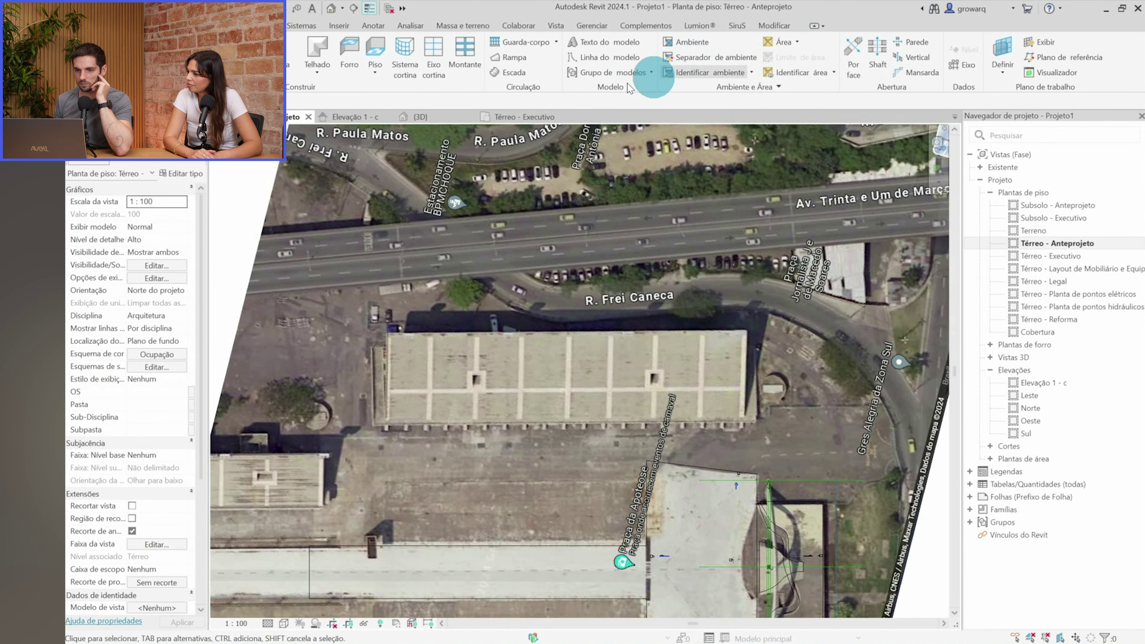
Start a stair, pick a stair type and duplicate it as 'arquibancada'
{"action": "left_click", "coordinate": [500, 72]}
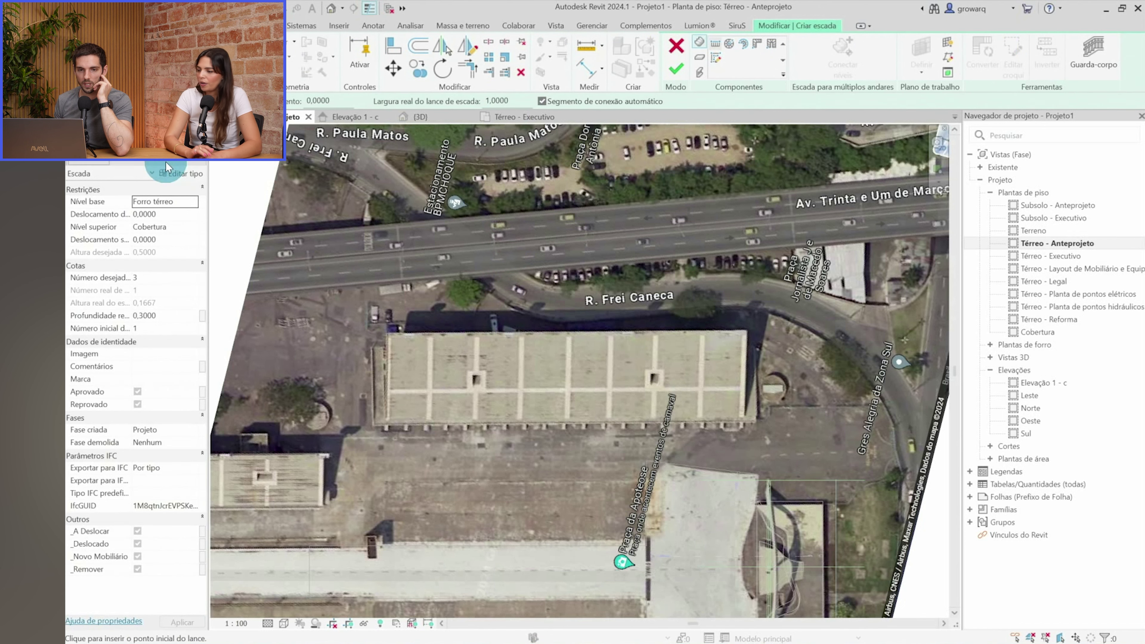
{"action": "left_click", "coordinate": [167, 174]}
{"action": "left_click", "coordinate": [192, 204]}
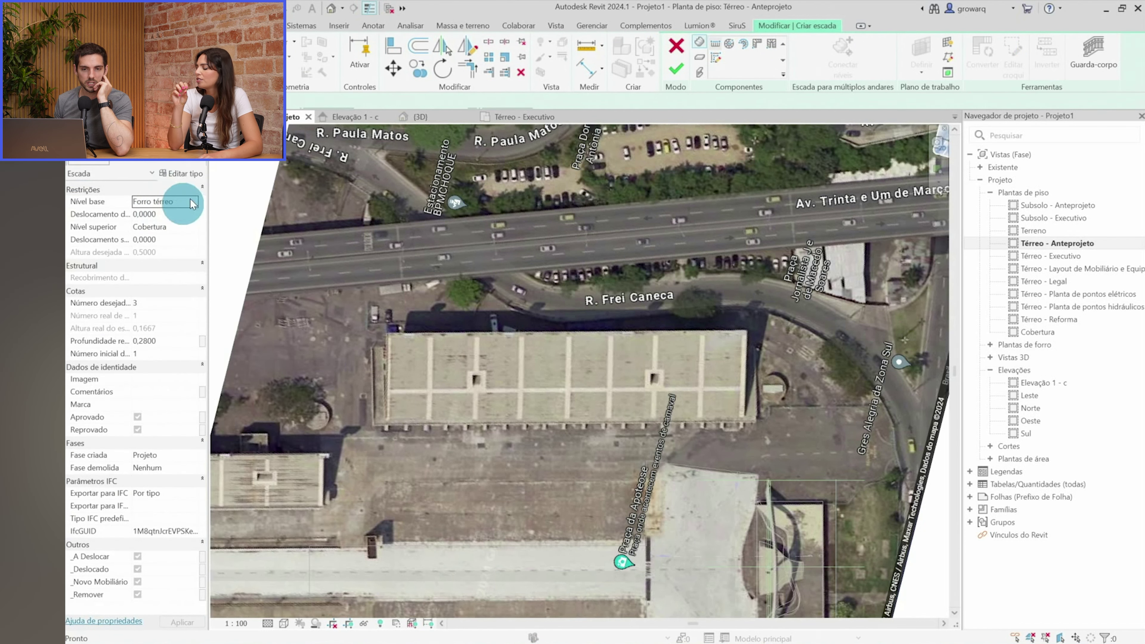
{"action": "left_click", "coordinate": [182, 174]}
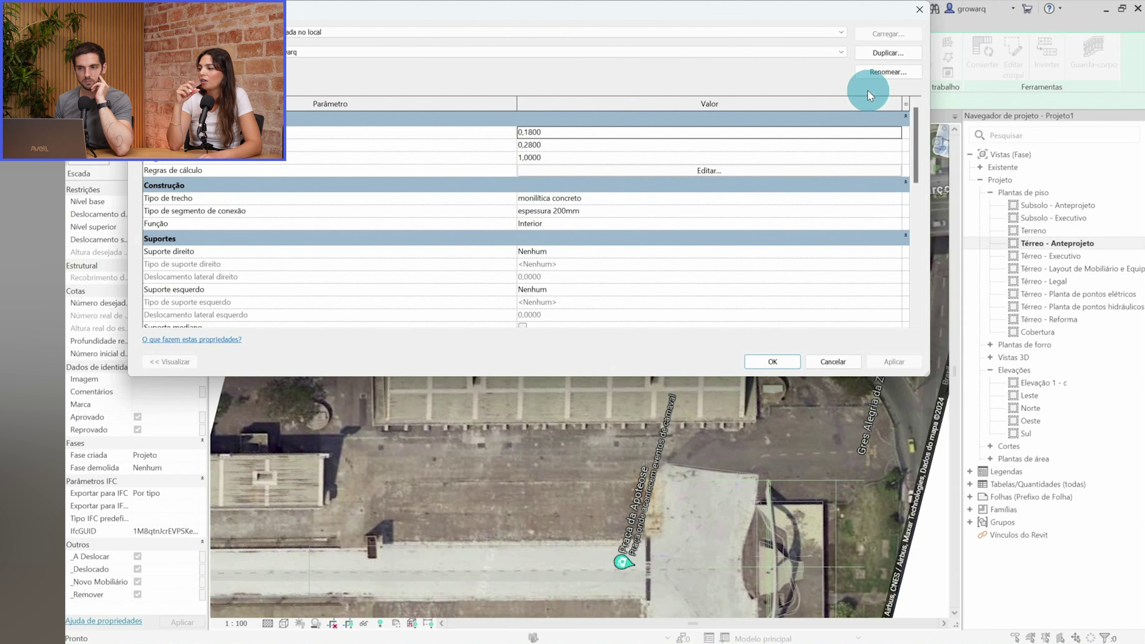
{"action": "left_click", "coordinate": [884, 55]}
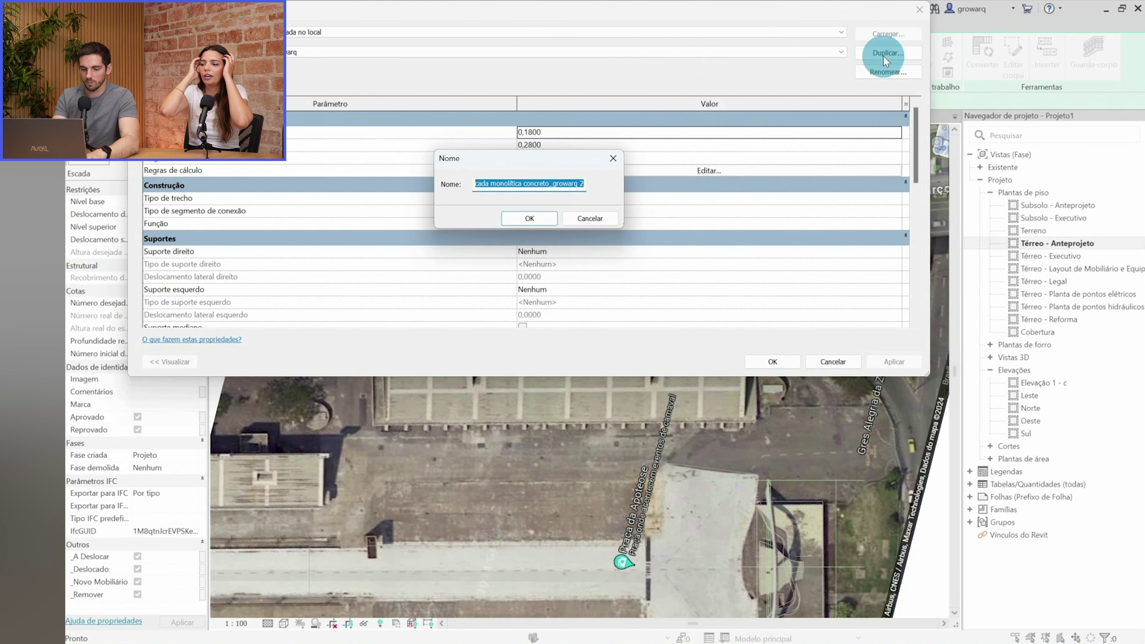
{"action": "type", "text": "arquibancada"}
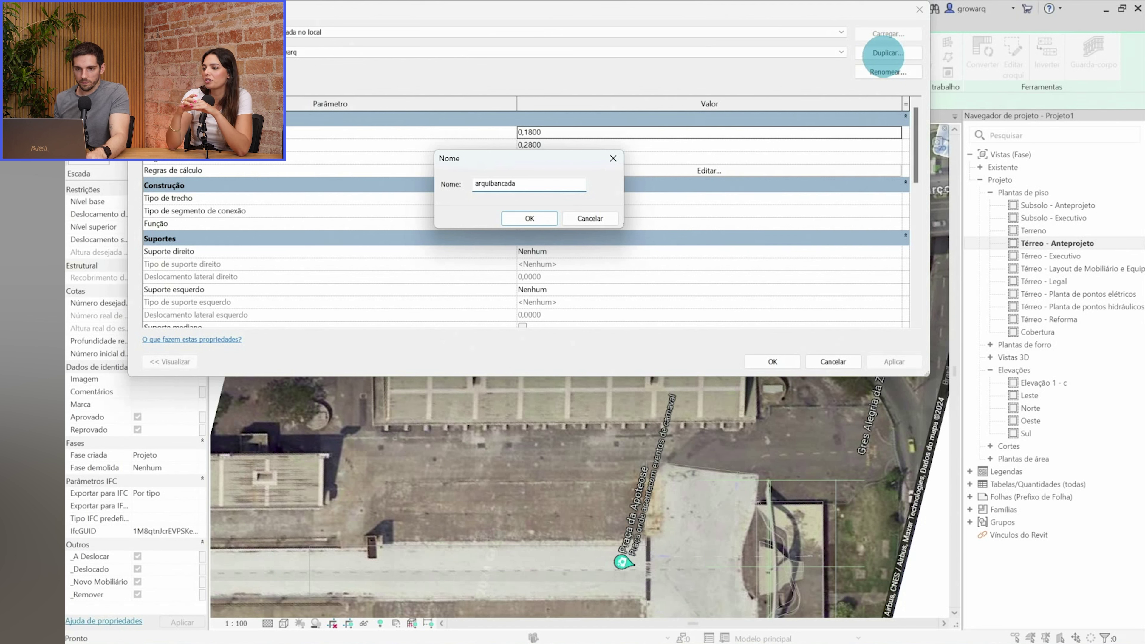
{"action": "left_click", "coordinate": [532, 219]}
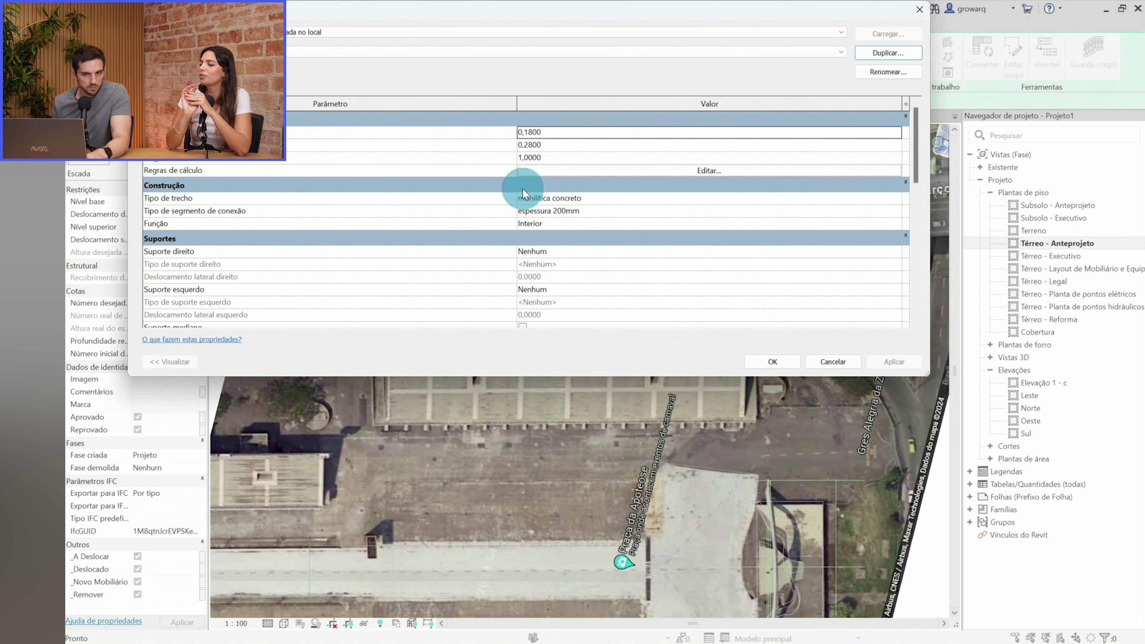
Give arquibancada a 0,45 maximum riser and 0,80 tread depth, then enter 50 in Calculator
{"action": "left_click", "coordinate": [581, 135]}
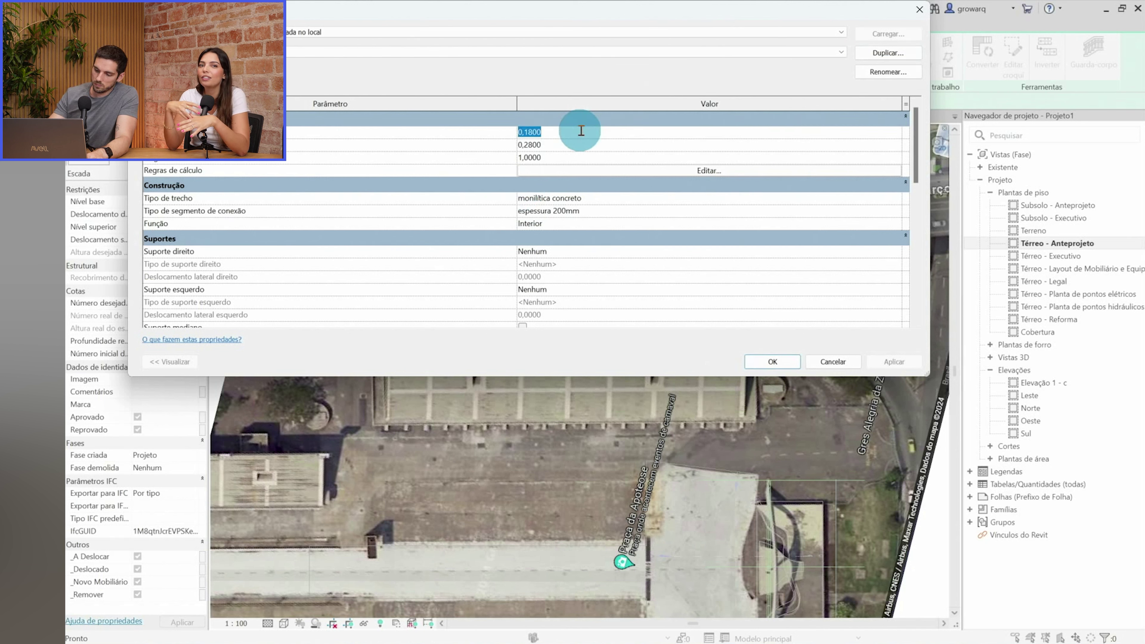
{"action": "type", "text": "0,45"}
{"action": "key", "text": "Return"}
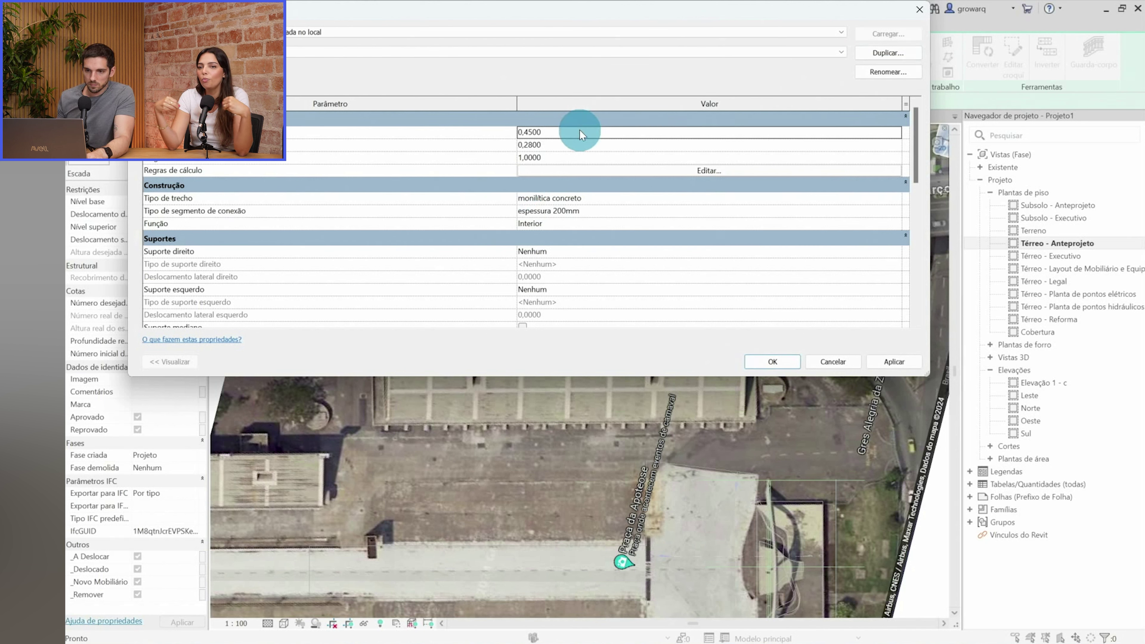
{"action": "left_click", "coordinate": [584, 147]}
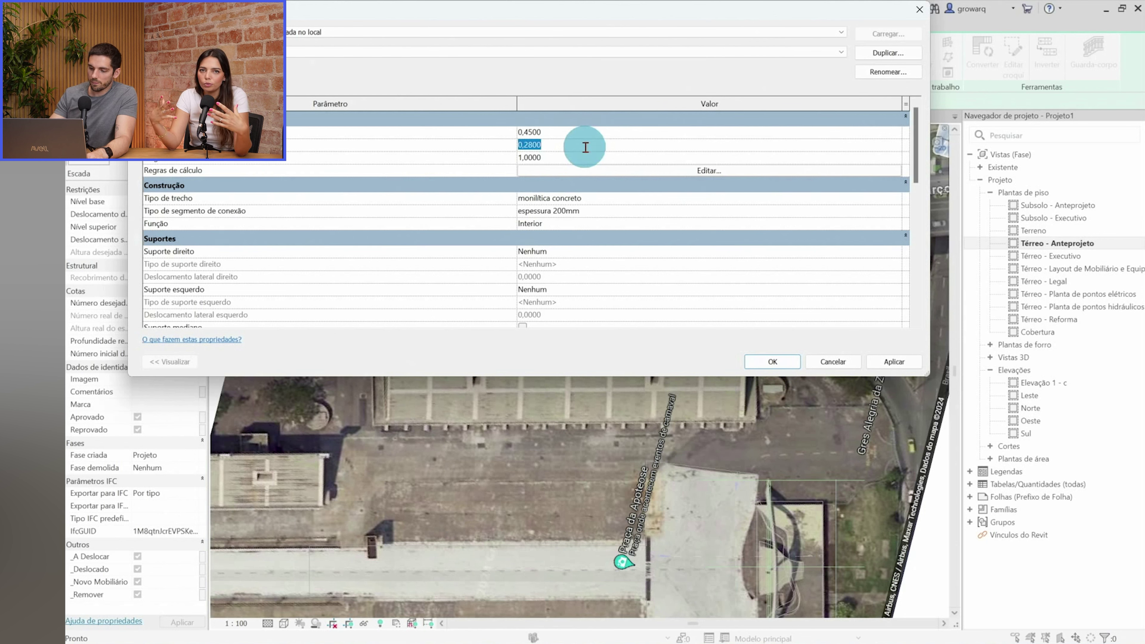
{"action": "type", "text": ",8"}
{"action": "key", "text": "Return"}
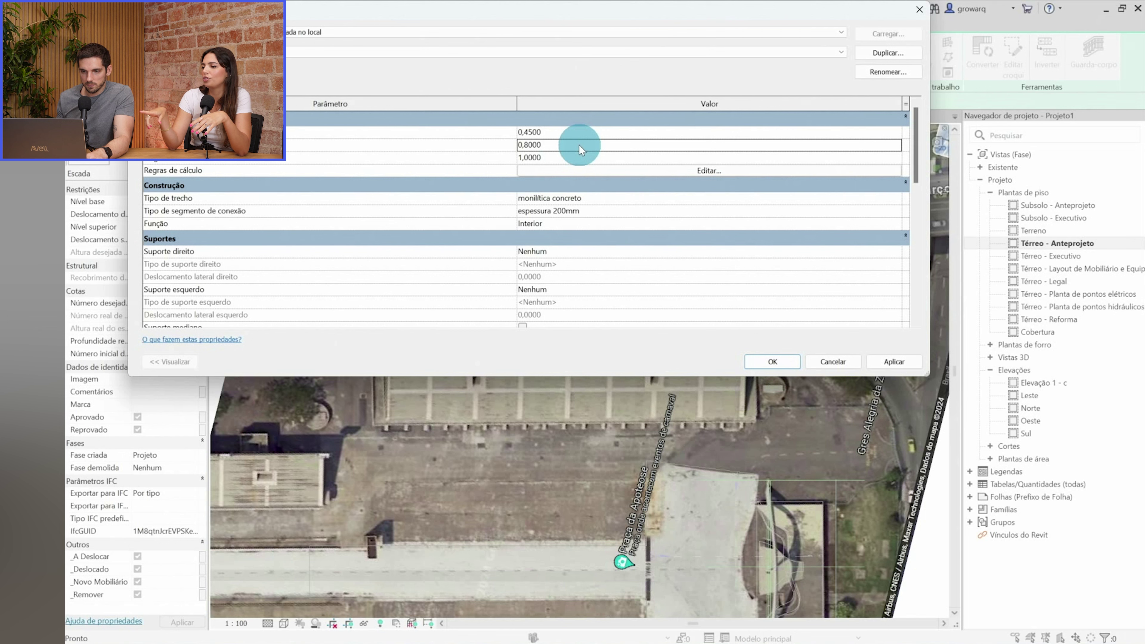
{"action": "left_click", "coordinate": [760, 362]}
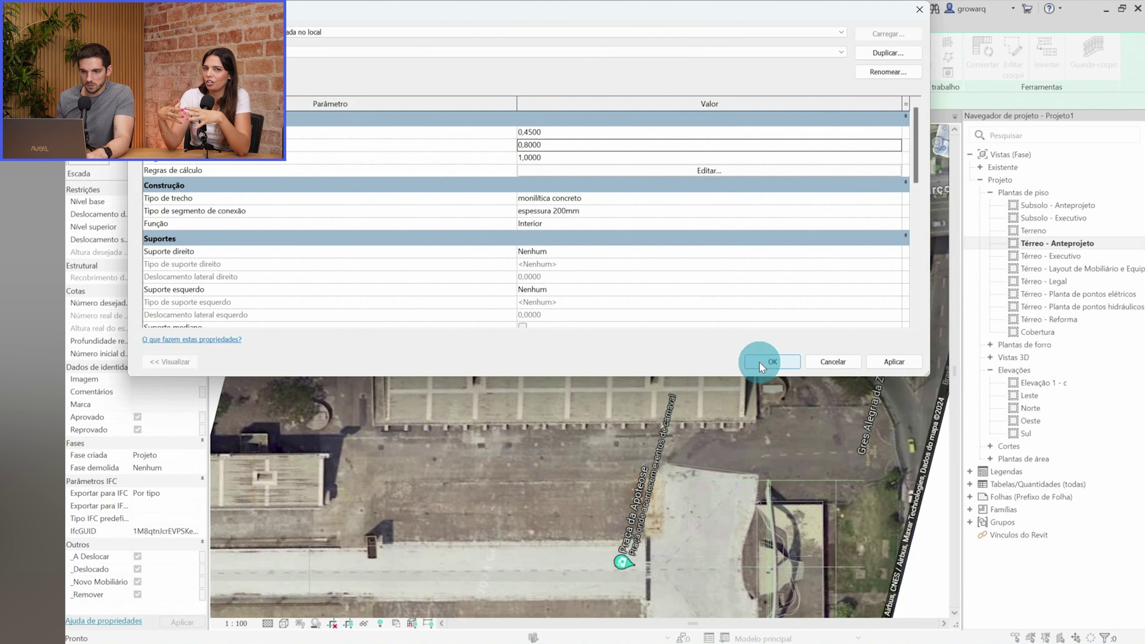
{"action": "key", "text": "XF86Calculator"}
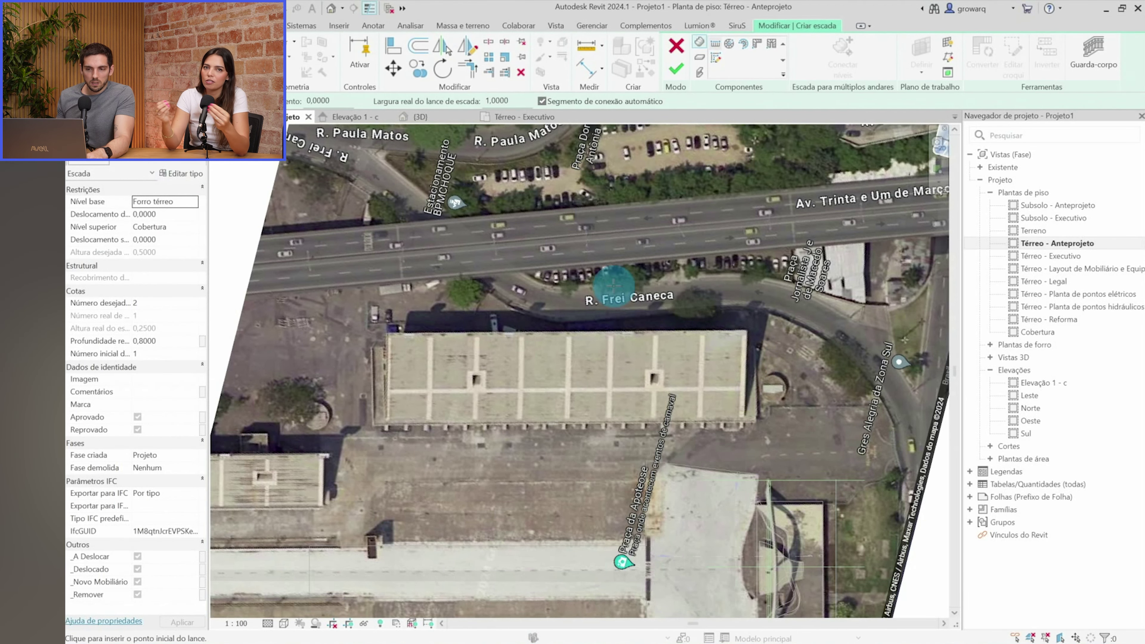
{"action": "type", "text": "50"}
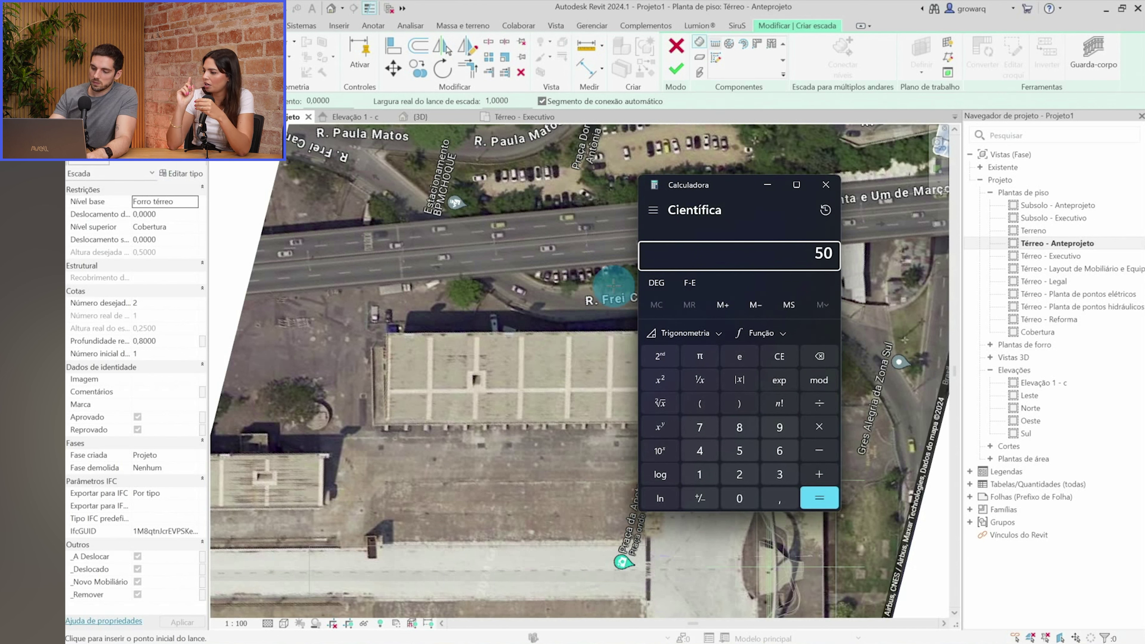
Get 22,5 from 50 × 0,45 in Calculator, then close Calculator
{"action": "key", "text": "Return"}
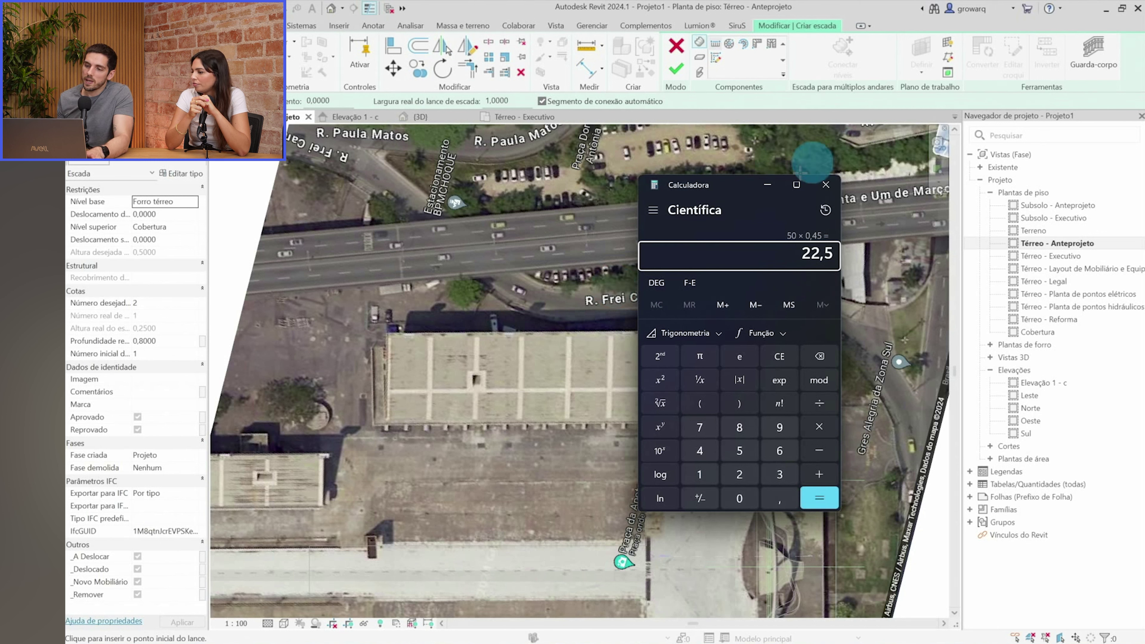
{"action": "left_click", "coordinate": [826, 186]}
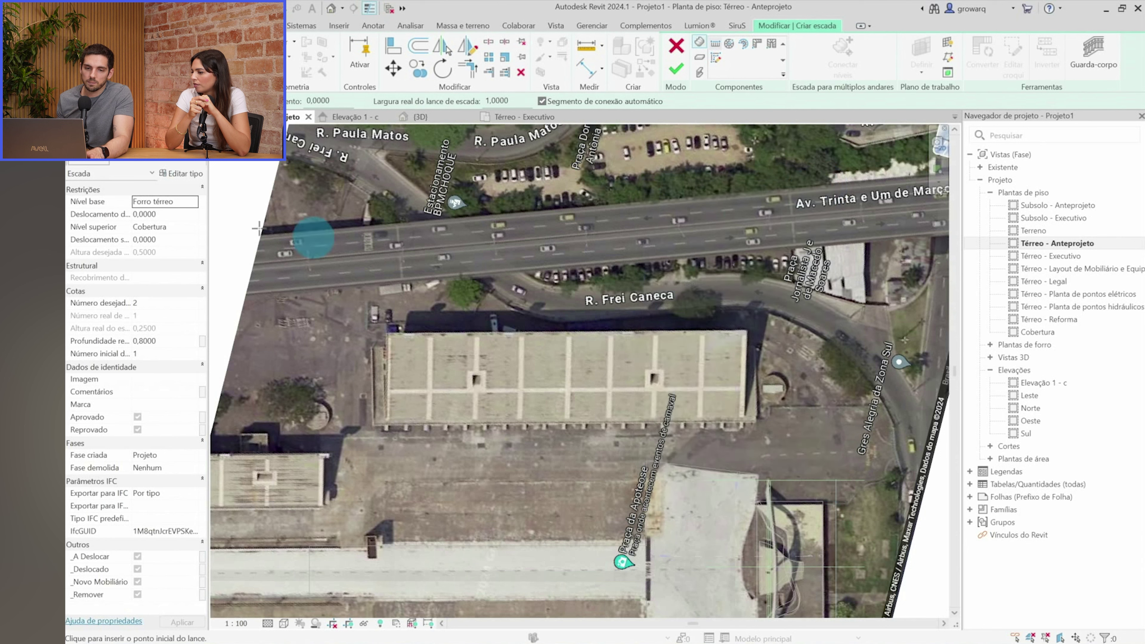
Set the stair's base and top level to Térreo with a 22,5 top offset, confirming 0,80 treads
{"action": "left_click", "coordinate": [192, 202]}
{"action": "left_click", "coordinate": [191, 227]}
{"action": "left_click", "coordinate": [165, 246]}
{"action": "type", "text": "22.5000"}
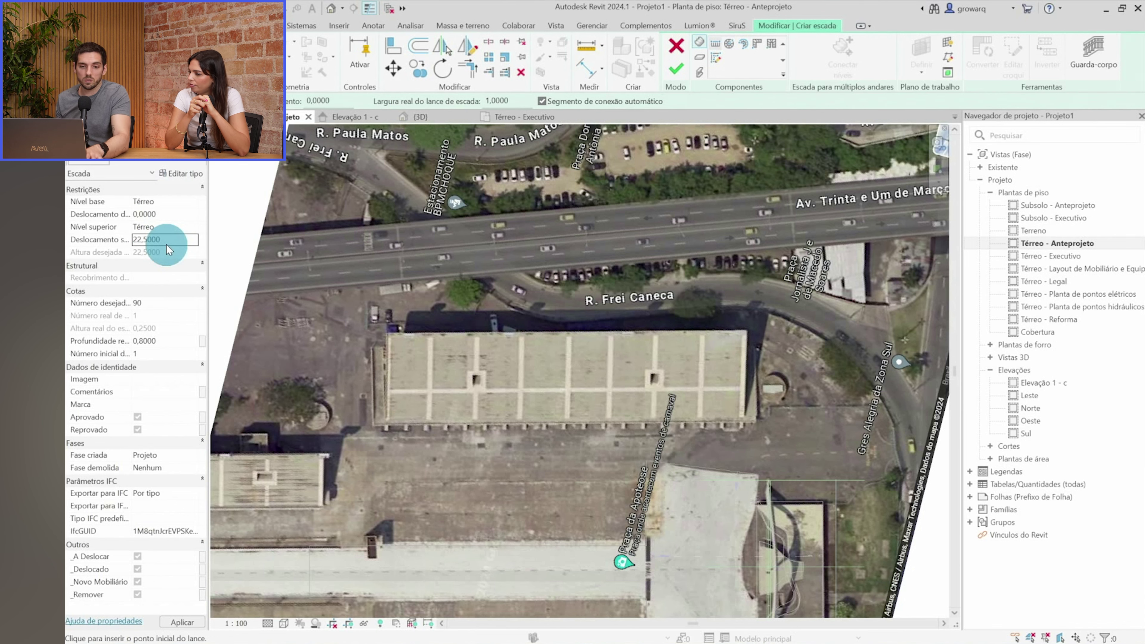
{"action": "type", "text": "22,5000"}
{"action": "key", "text": "Return"}
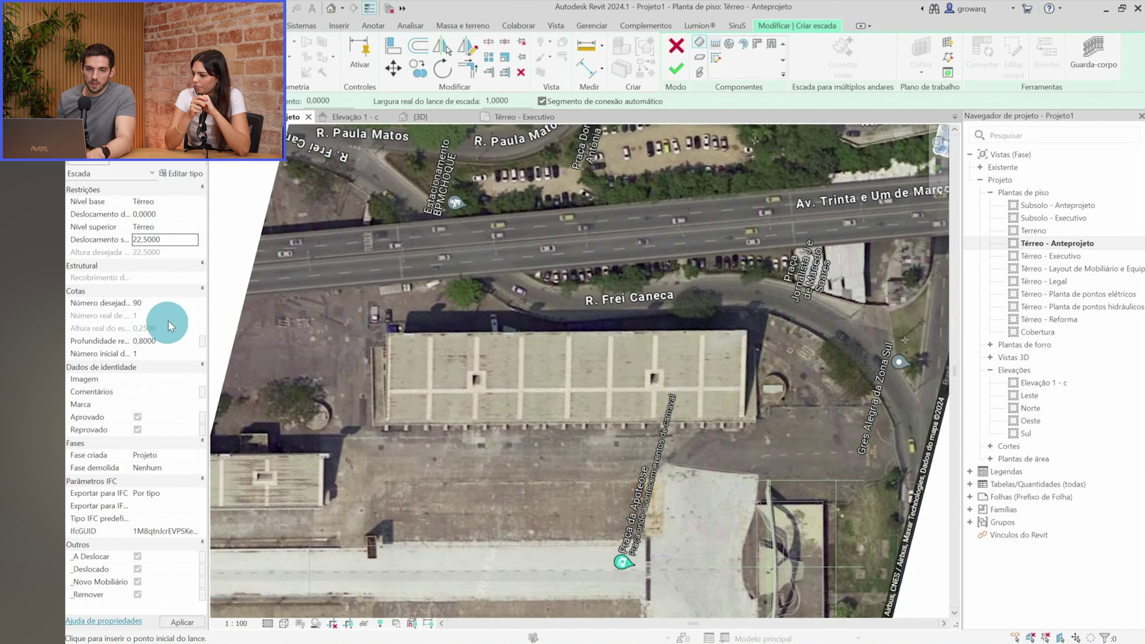
{"action": "left_click", "coordinate": [191, 173]}
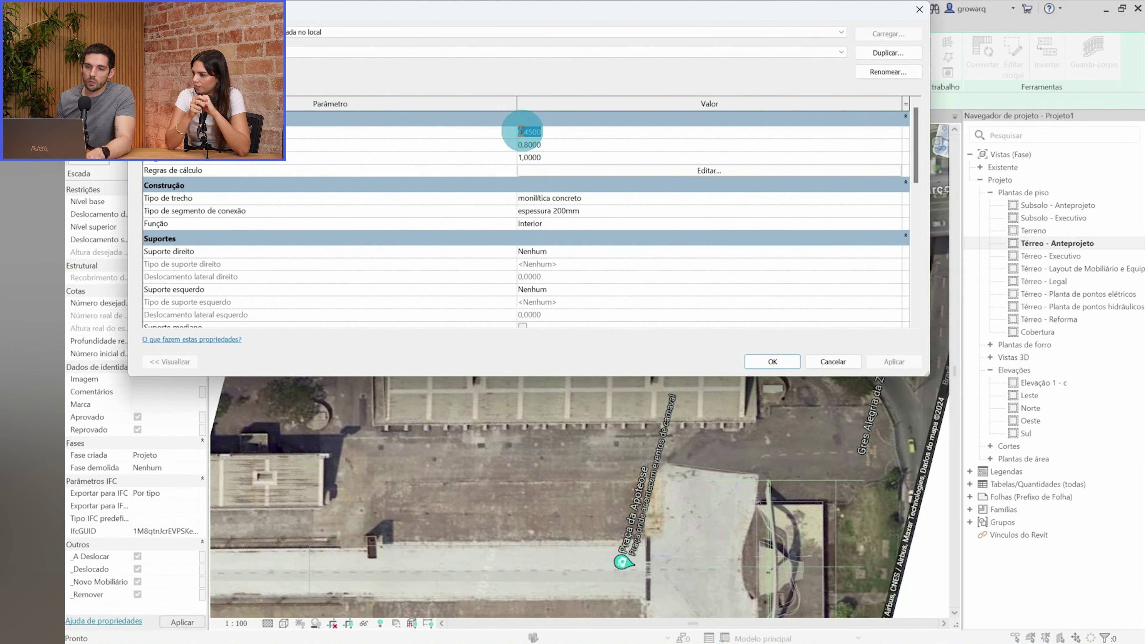
{"action": "left_click", "coordinate": [553, 142]}
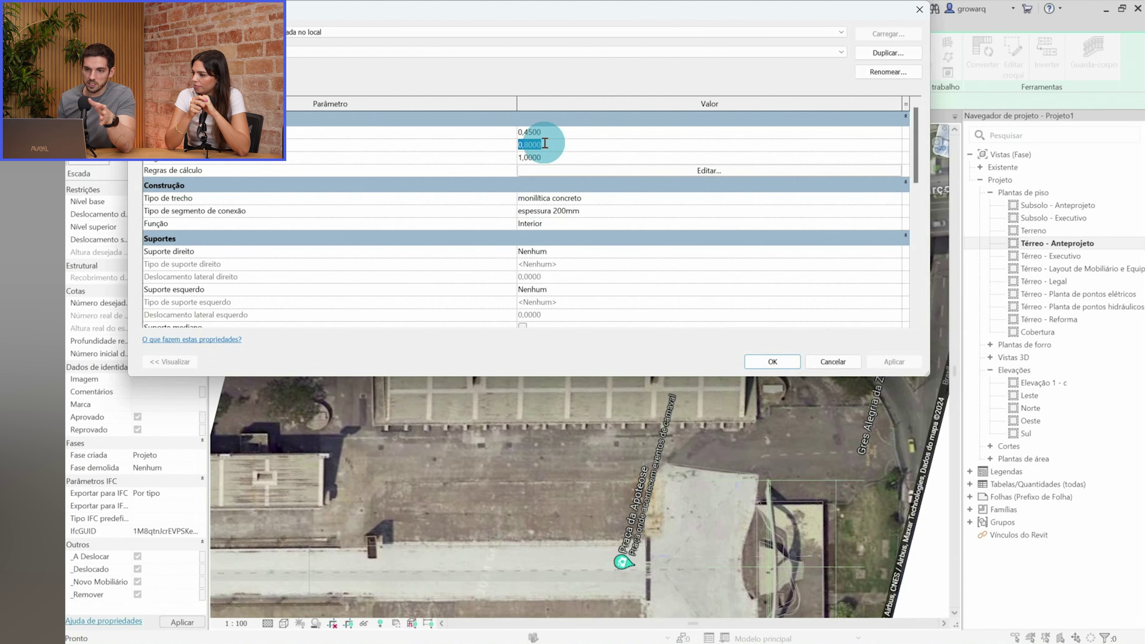
{"action": "left_click", "coordinate": [773, 361]}
Sketch the run along the building's left edge, bottom to top, and view it in 3D
{"action": "scroll", "coordinate": [402, 426], "scroll_direction": "up", "scroll_amount": 5}
{"action": "left_click", "coordinate": [418, 426]}
{"action": "scroll", "coordinate": [418, 426], "scroll_direction": "down", "scroll_amount": 5}
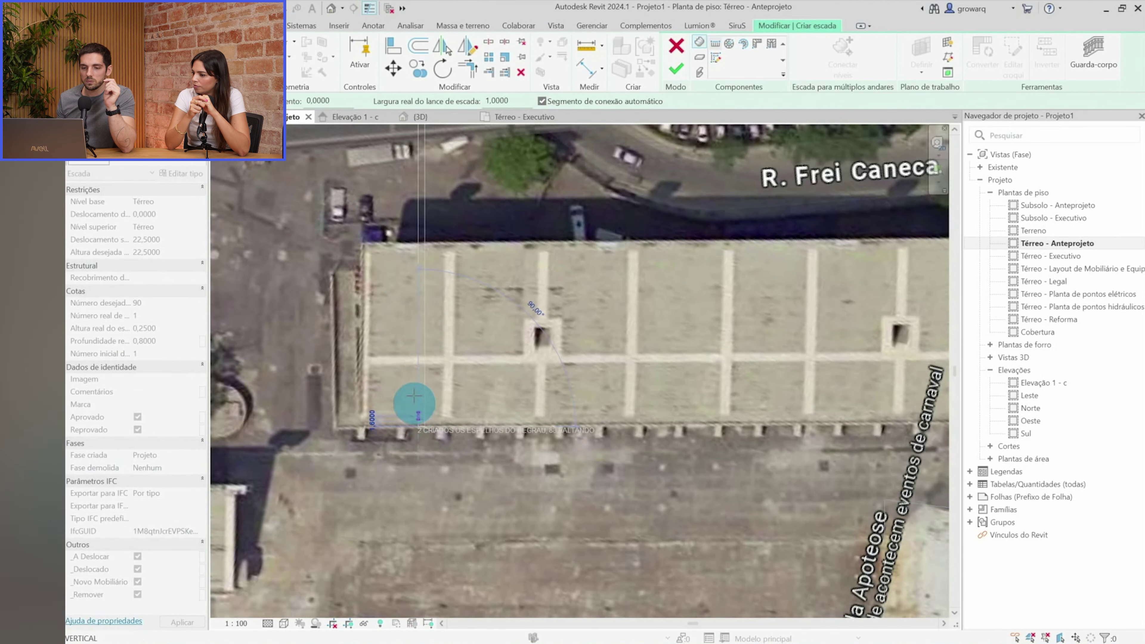
{"action": "scroll", "coordinate": [420, 241], "scroll_direction": "up", "scroll_amount": 3}
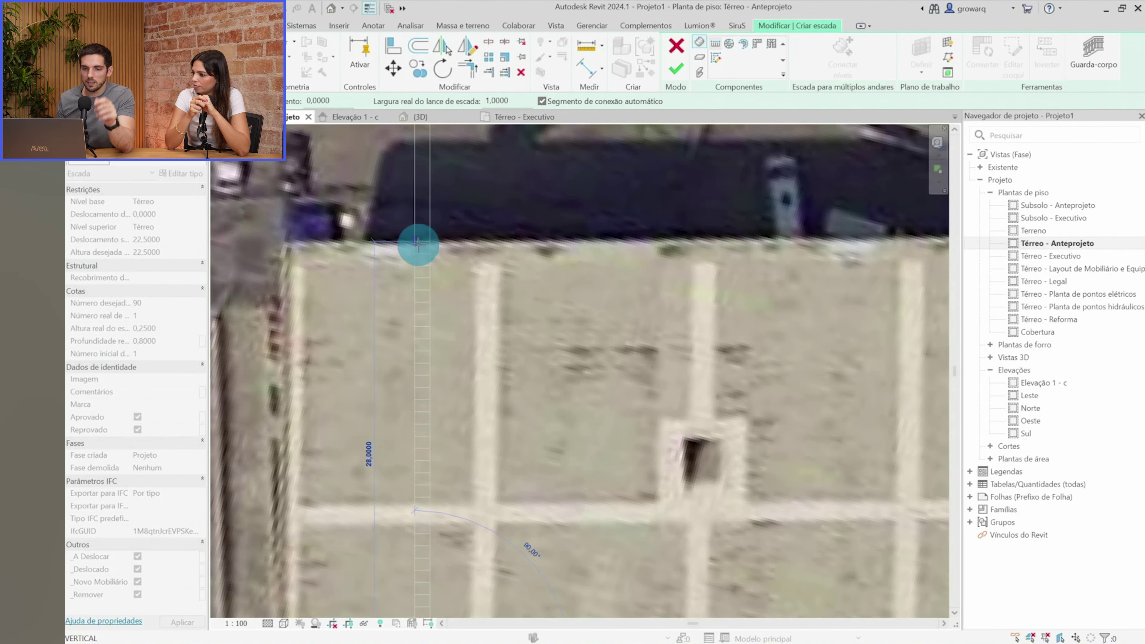
{"action": "scroll", "coordinate": [418, 243], "scroll_direction": "down", "scroll_amount": 2}
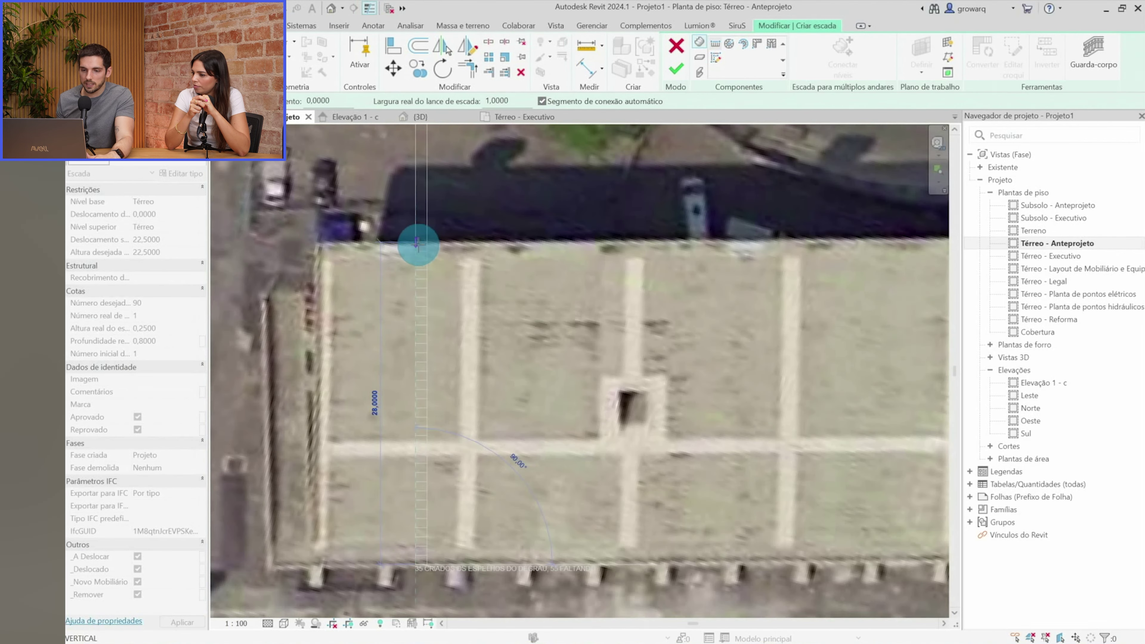
{"action": "left_click", "coordinate": [418, 243]}
{"action": "left_click", "coordinate": [421, 283]}
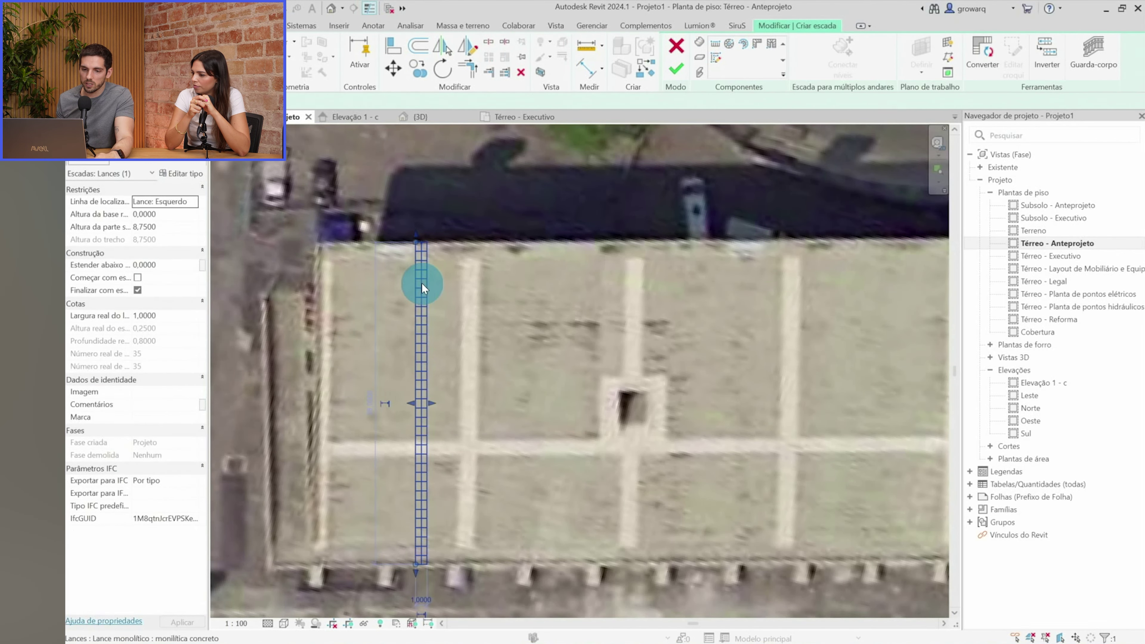
{"action": "scroll", "coordinate": [421, 282], "scroll_direction": "down", "scroll_amount": 2}
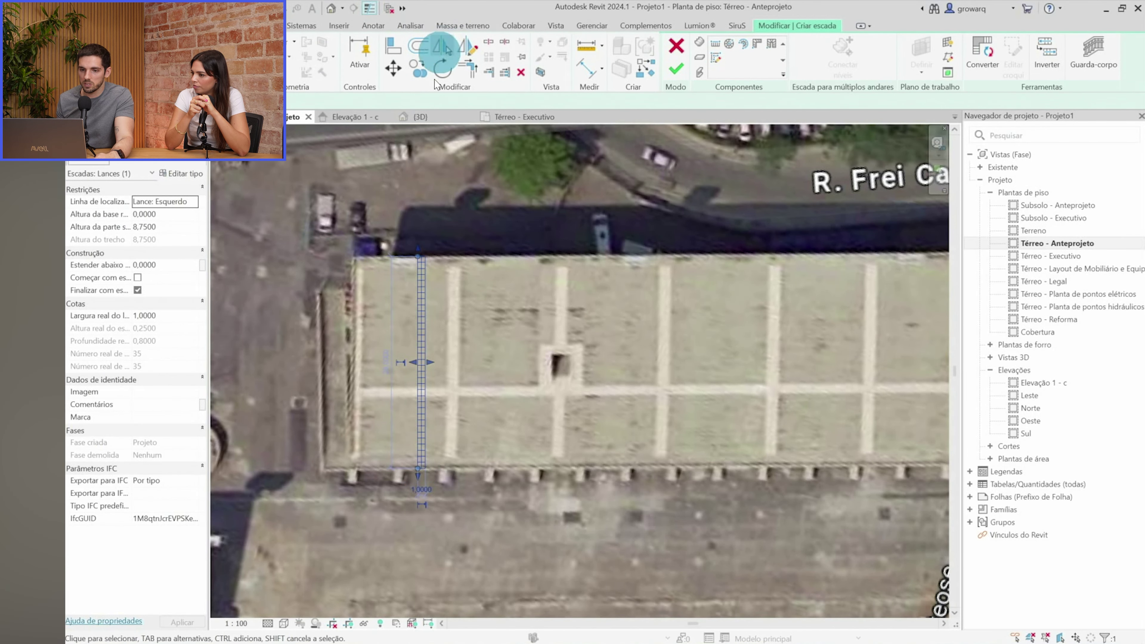
{"action": "left_click", "coordinate": [332, 10]}
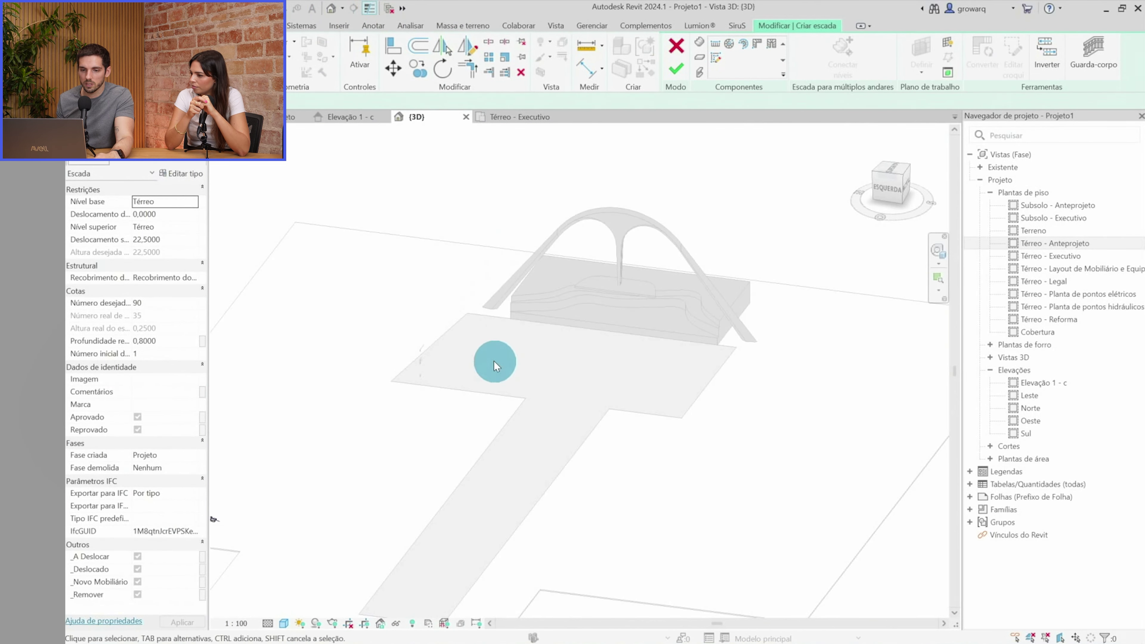
Widen the stair run across the building in the Térreo plan and check it in 3D
{"action": "scroll", "coordinate": [498, 360], "scroll_direction": "up", "scroll_amount": 2}
{"action": "scroll", "coordinate": [391, 378], "scroll_direction": "up", "scroll_amount": 4}
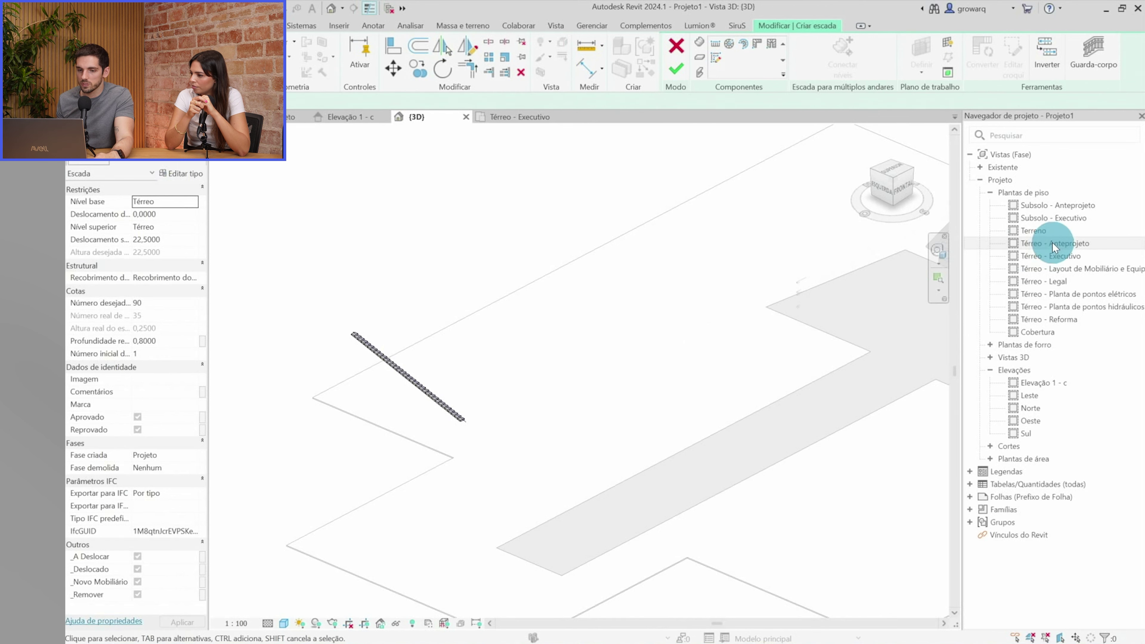
{"action": "double_click", "coordinate": [1053, 243]}
{"action": "left_click", "coordinate": [417, 350]}
{"action": "scroll", "coordinate": [416, 352], "scroll_direction": "down", "scroll_amount": 3}
{"action": "left_click_drag", "start_coordinate": [427, 356], "coordinate": [851, 365]}
{"action": "scroll", "coordinate": [382, 378], "scroll_direction": "up", "scroll_amount": 1}
{"action": "left_click", "coordinate": [417, 116]}
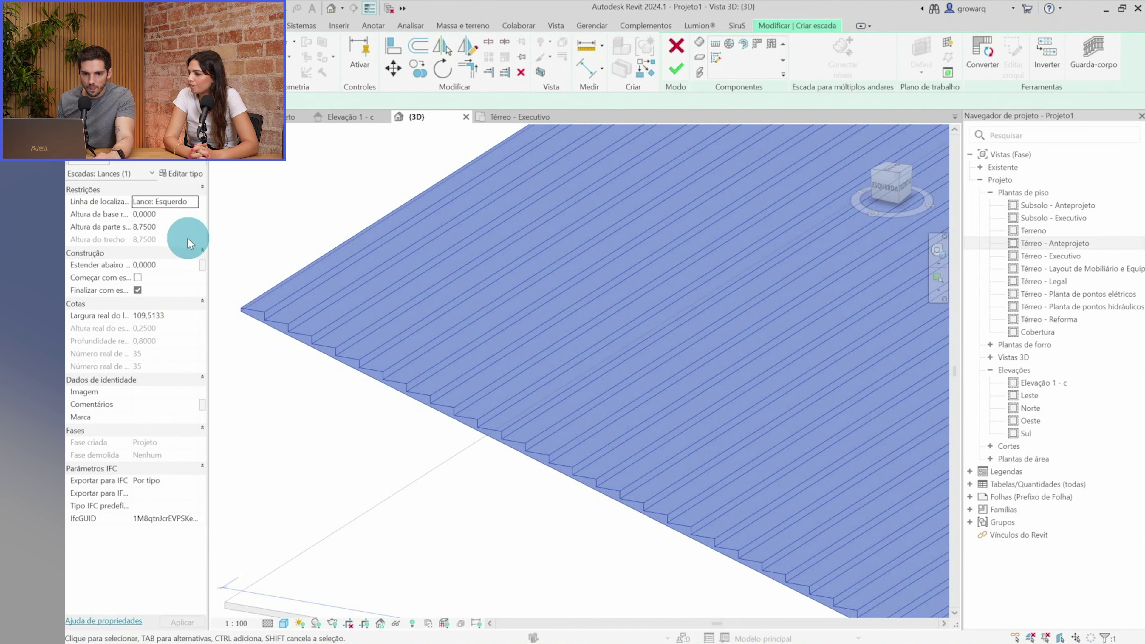
{"action": "left_click", "coordinate": [276, 256]}
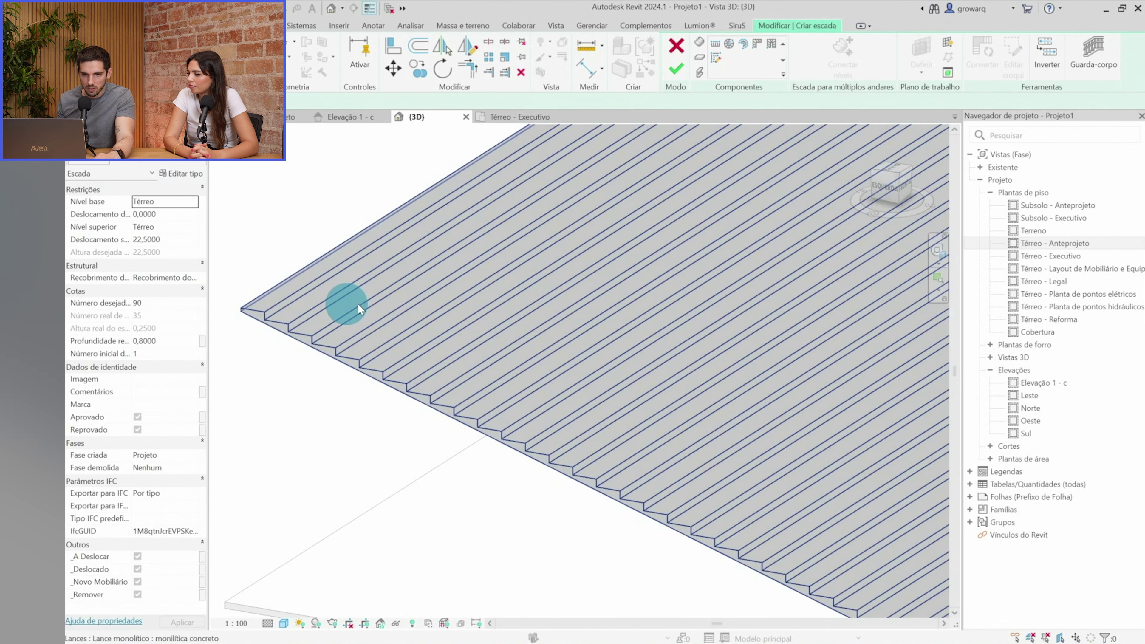
{"action": "left_click", "coordinate": [361, 308]}
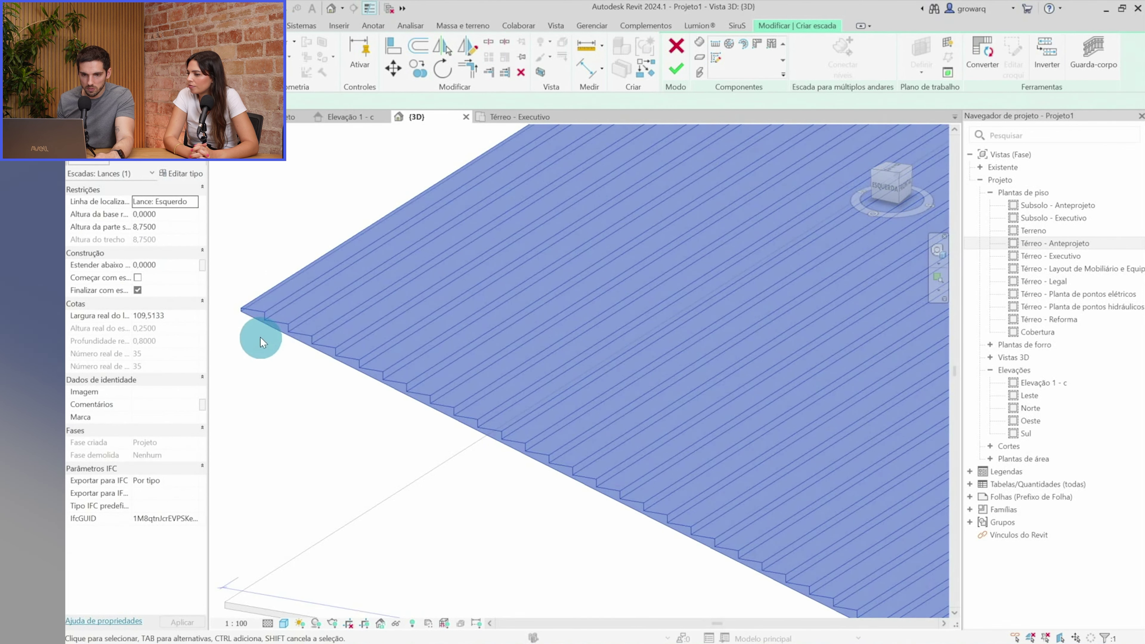
{"action": "scroll", "coordinate": [260, 336], "scroll_direction": "up", "scroll_amount": 4}
{"action": "key", "text": "Escape"}
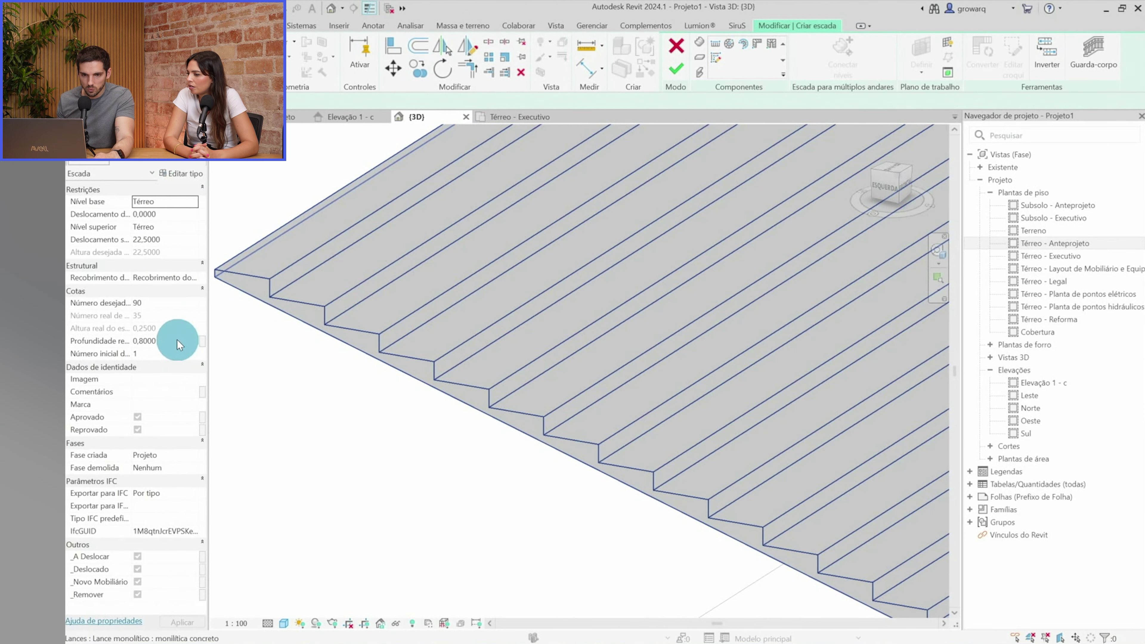
Confirm the arquibancada type limits 0,4500, 0,8000 and 1,0000, then edit the desired riser count
{"action": "left_click", "coordinate": [192, 176]}
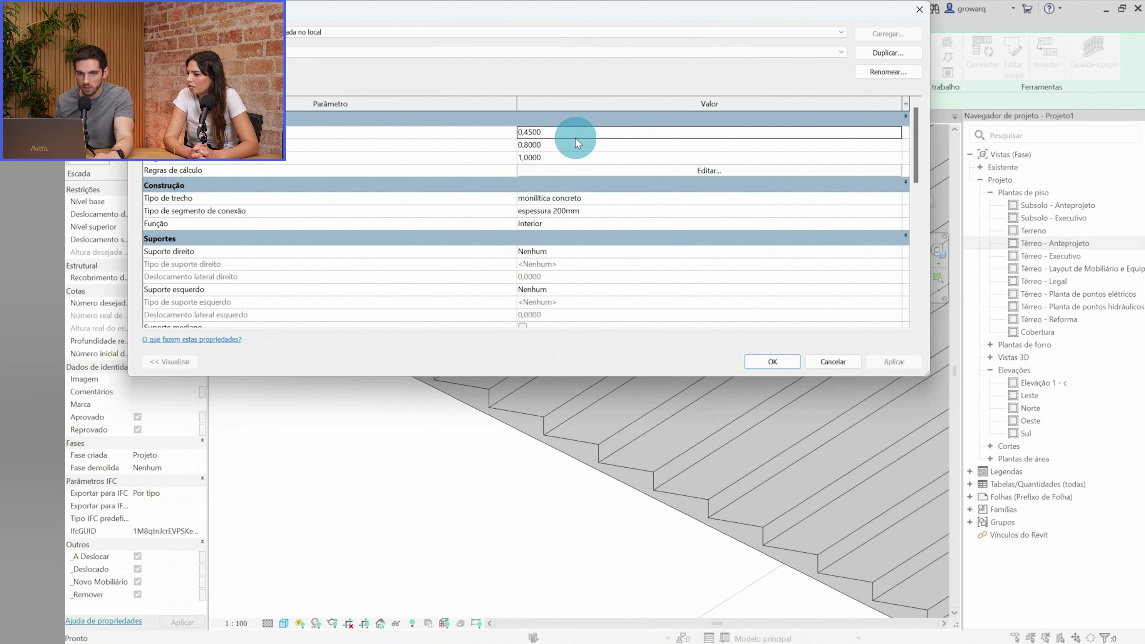
{"action": "left_click", "coordinate": [577, 139]}
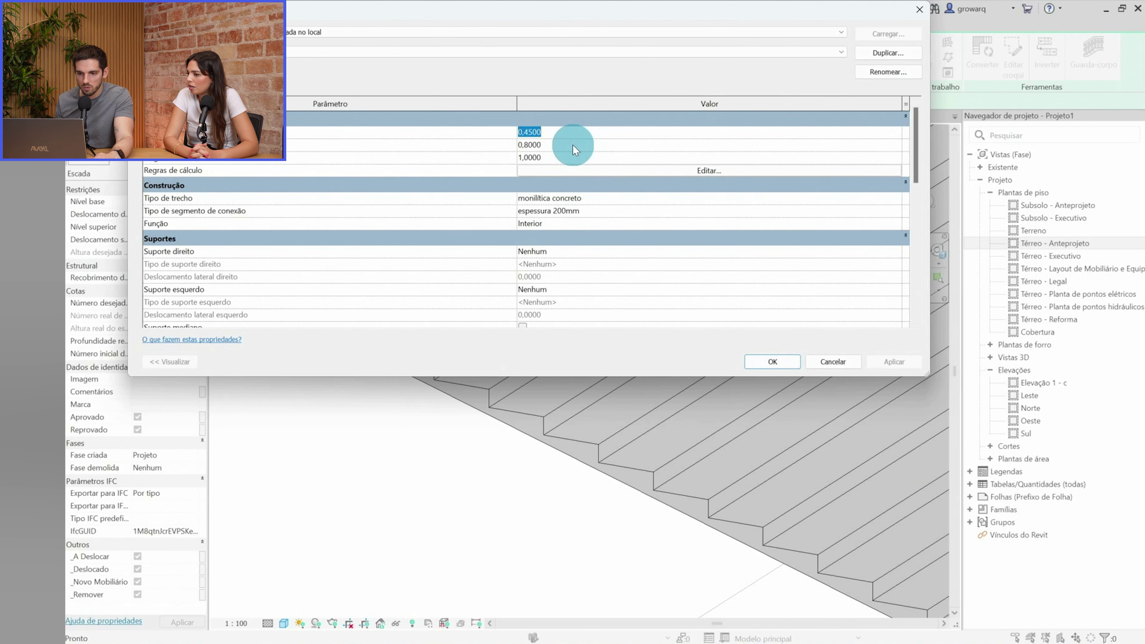
{"action": "left_click", "coordinate": [572, 144]}
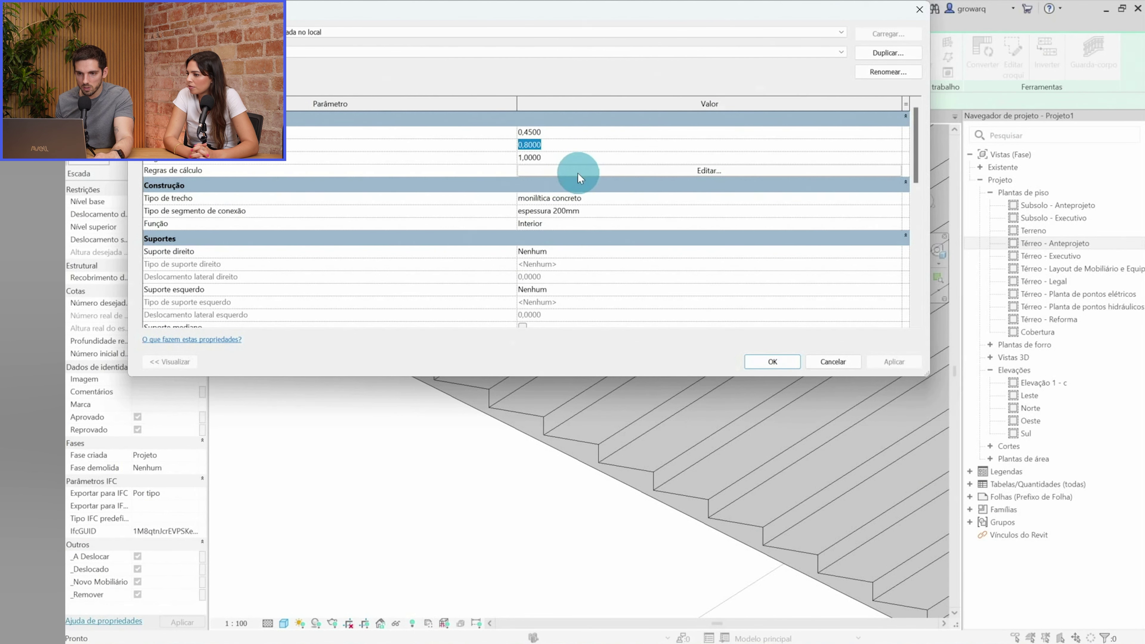
{"action": "left_click", "coordinate": [577, 173]}
{"action": "key", "text": "Return"}
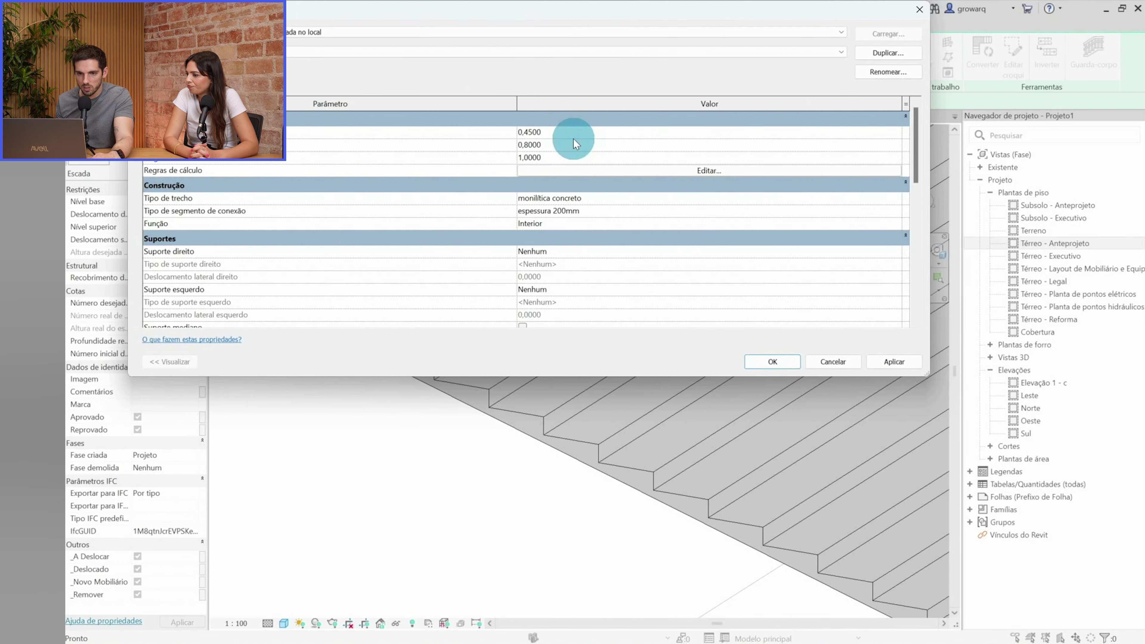
{"action": "key", "text": "Return"}
{"action": "left_click", "coordinate": [292, 255]}
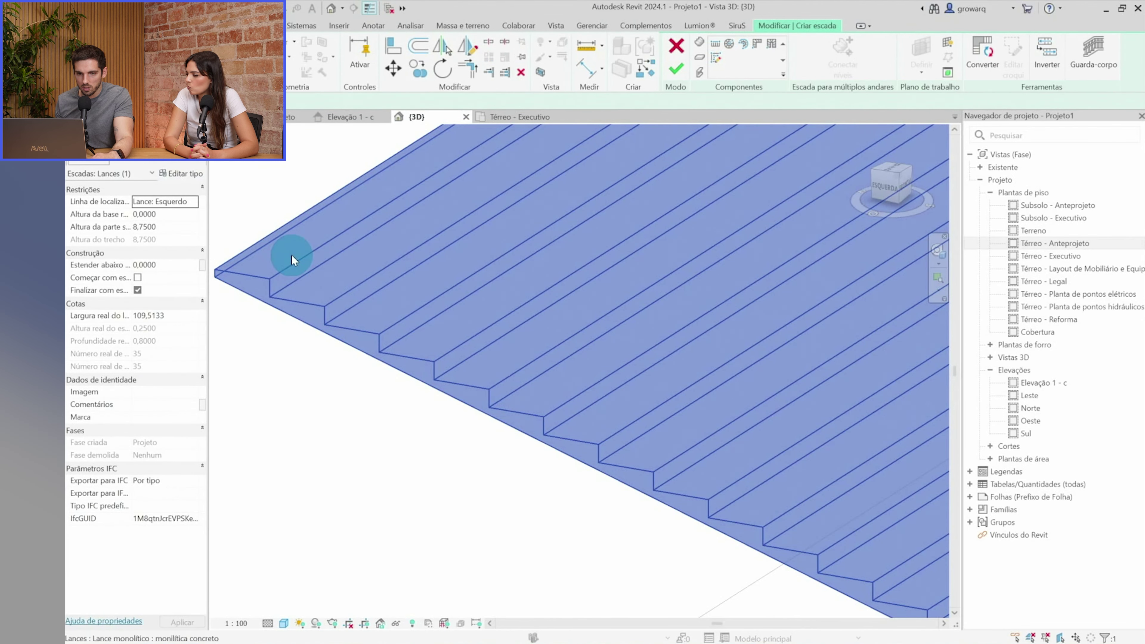
{"action": "left_click", "coordinate": [190, 246]}
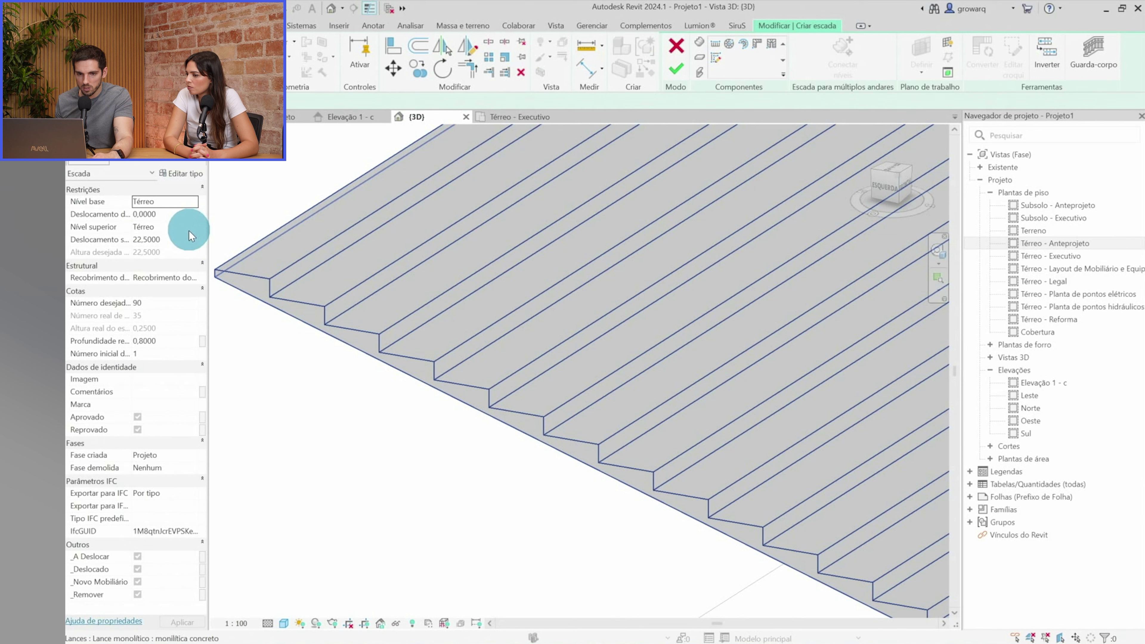
{"action": "left_click", "coordinate": [166, 304]}
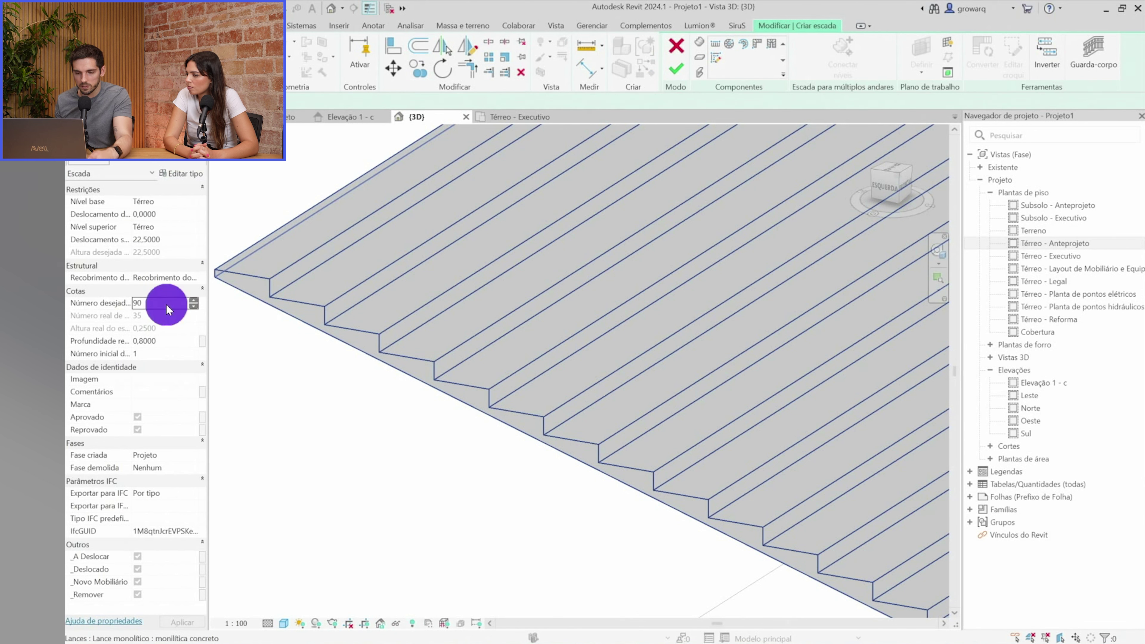
Reduce the stair to 35 desired risers of 0,6429 and return to the Térreo - Anteprojeto plan
{"action": "type", "text": "35"}
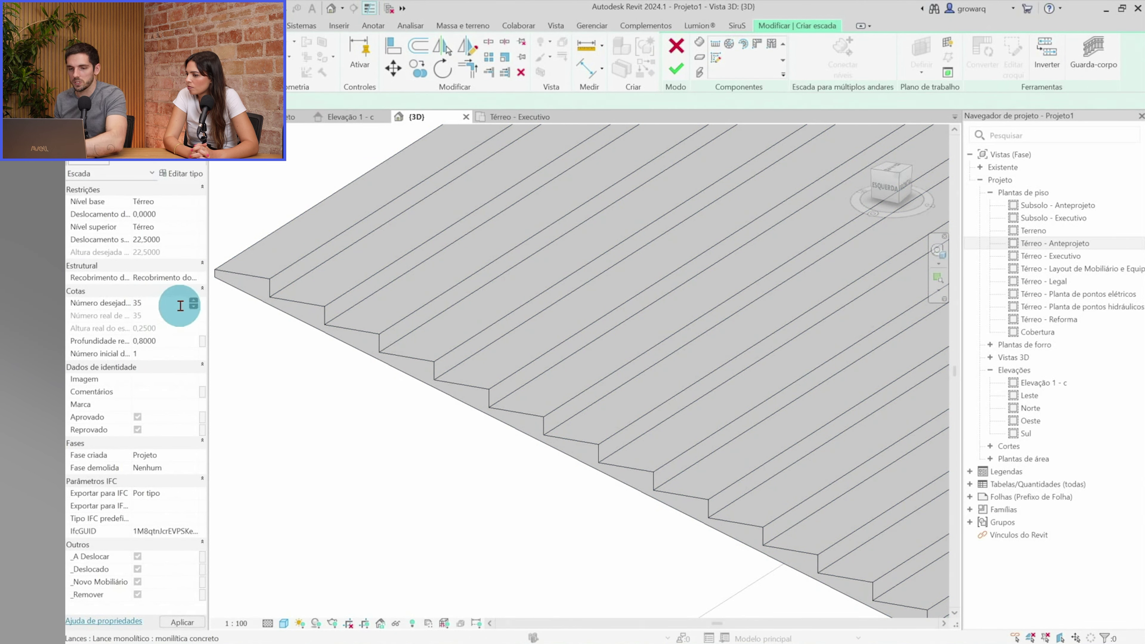
{"action": "left_click", "coordinate": [661, 372]}
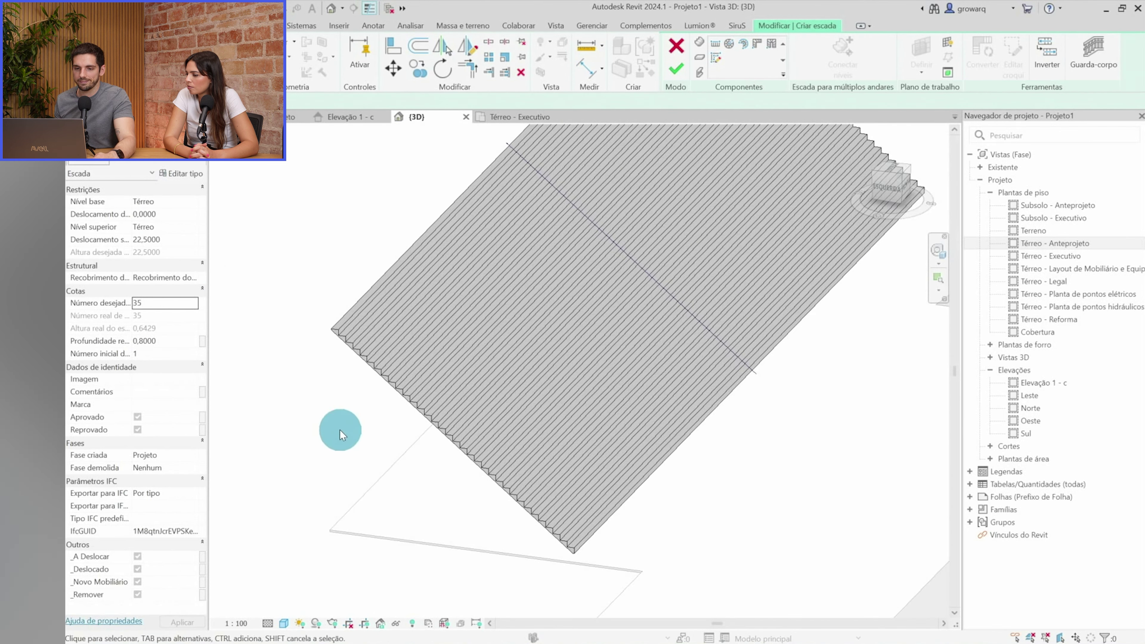
{"action": "scroll", "coordinate": [341, 436], "scroll_direction": "up", "scroll_amount": 3}
{"action": "scroll", "coordinate": [378, 340], "scroll_direction": "up", "scroll_amount": 3}
{"action": "scroll", "coordinate": [312, 260], "scroll_direction": "up", "scroll_amount": 3}
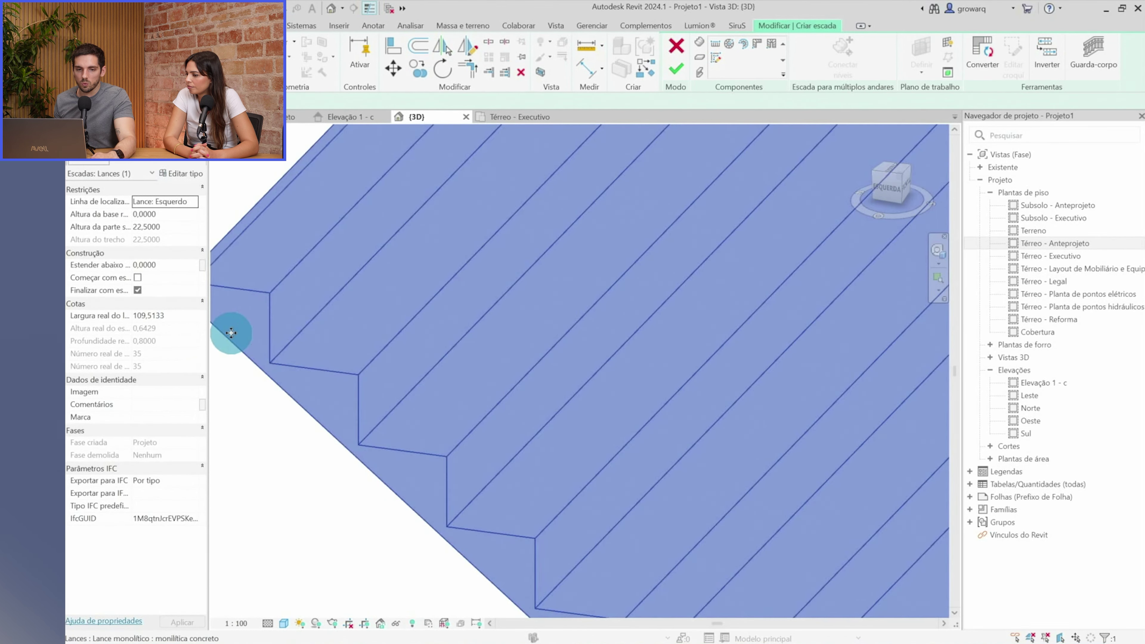
{"action": "left_click", "coordinate": [159, 307]}
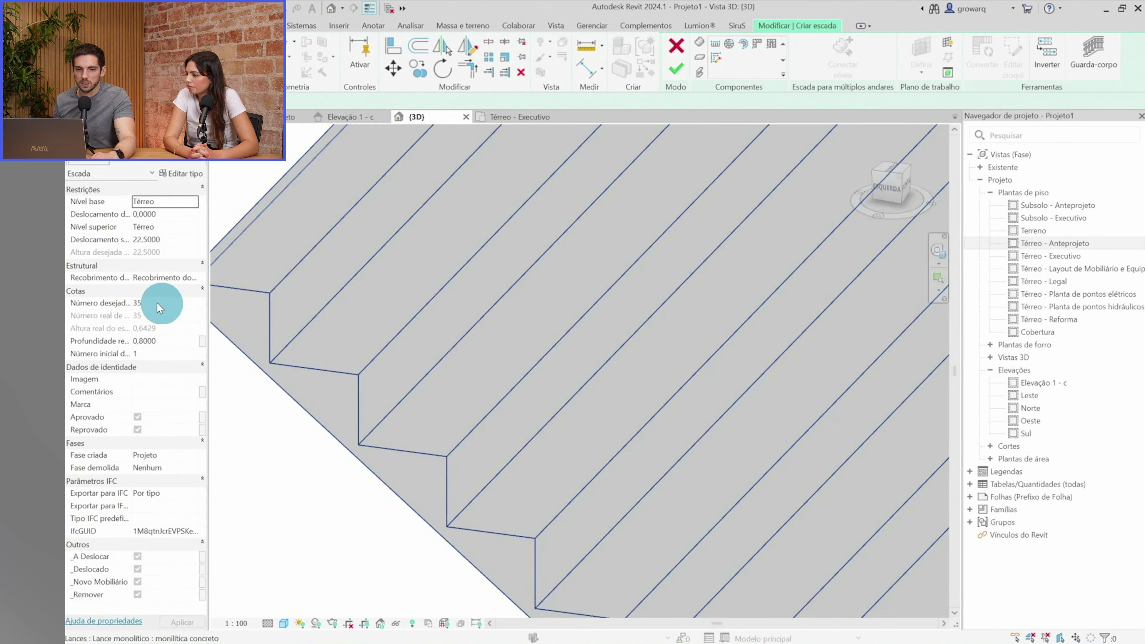
{"action": "scroll", "coordinate": [289, 354], "scroll_direction": "down", "scroll_amount": 2}
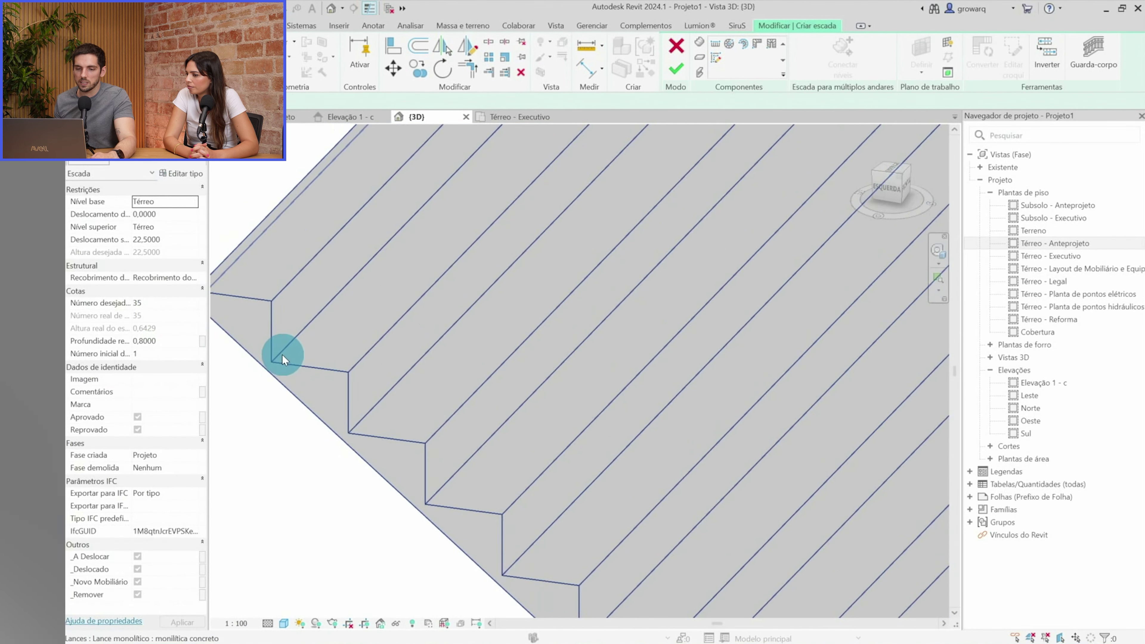
{"action": "scroll", "coordinate": [343, 387], "scroll_direction": "down", "scroll_amount": 3}
{"action": "scroll", "coordinate": [356, 399], "scroll_direction": "down", "scroll_amount": 2}
{"action": "double_click", "coordinate": [1055, 244]}
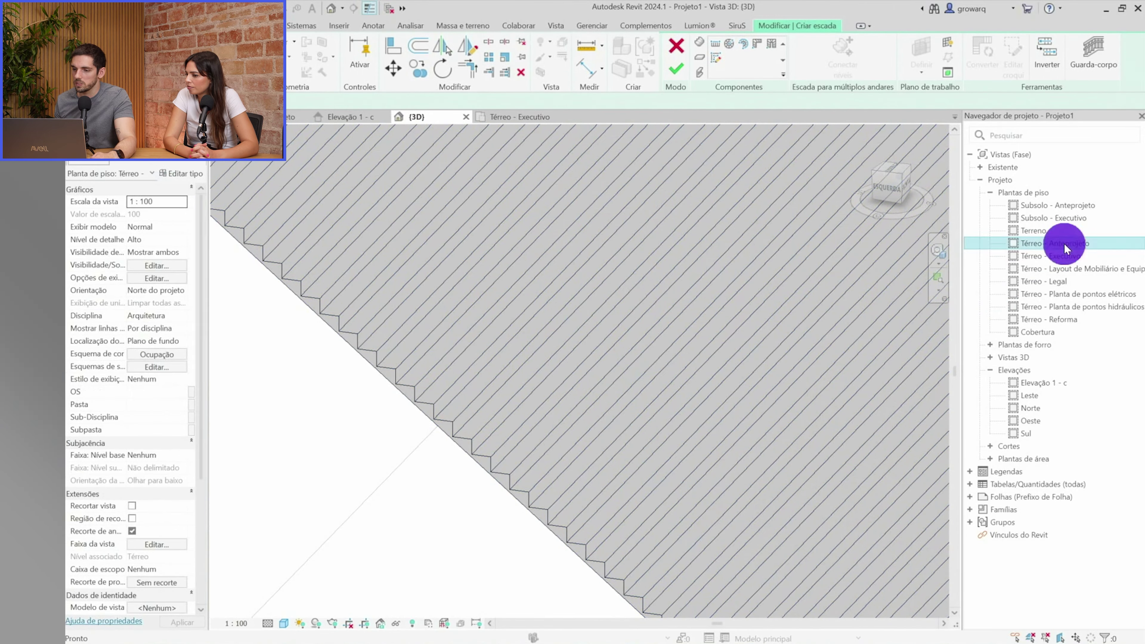
{"action": "scroll", "coordinate": [317, 424], "scroll_direction": "up", "scroll_amount": 2}
{"action": "scroll", "coordinate": [483, 465], "scroll_direction": "up", "scroll_amount": 3}
{"action": "scroll", "coordinate": [483, 464], "scroll_direction": "up", "scroll_amount": 3}
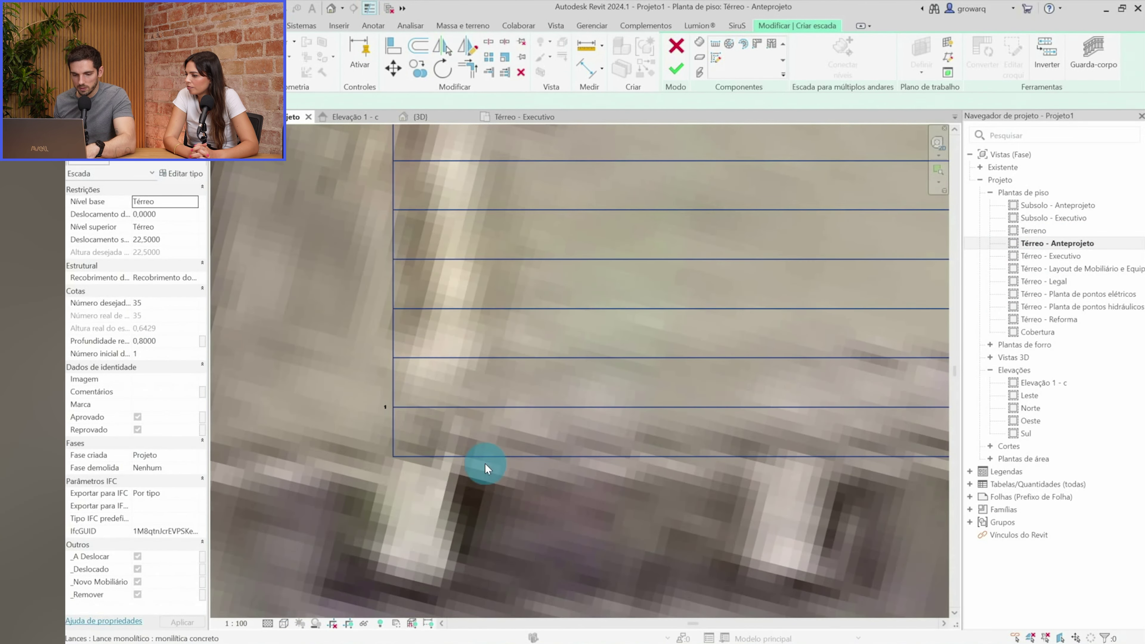
Cancel a started measurement, expand Cortes and open sections A and B
{"action": "key", "text": "m"}
{"action": "key", "text": "e"}
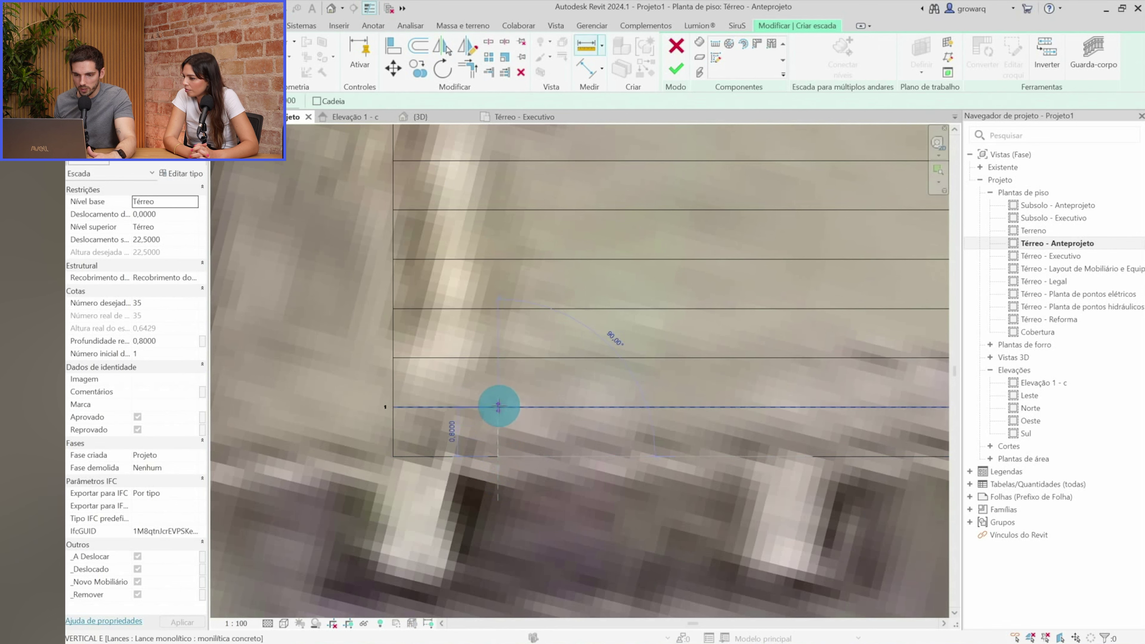
{"action": "key", "text": "Escape"}
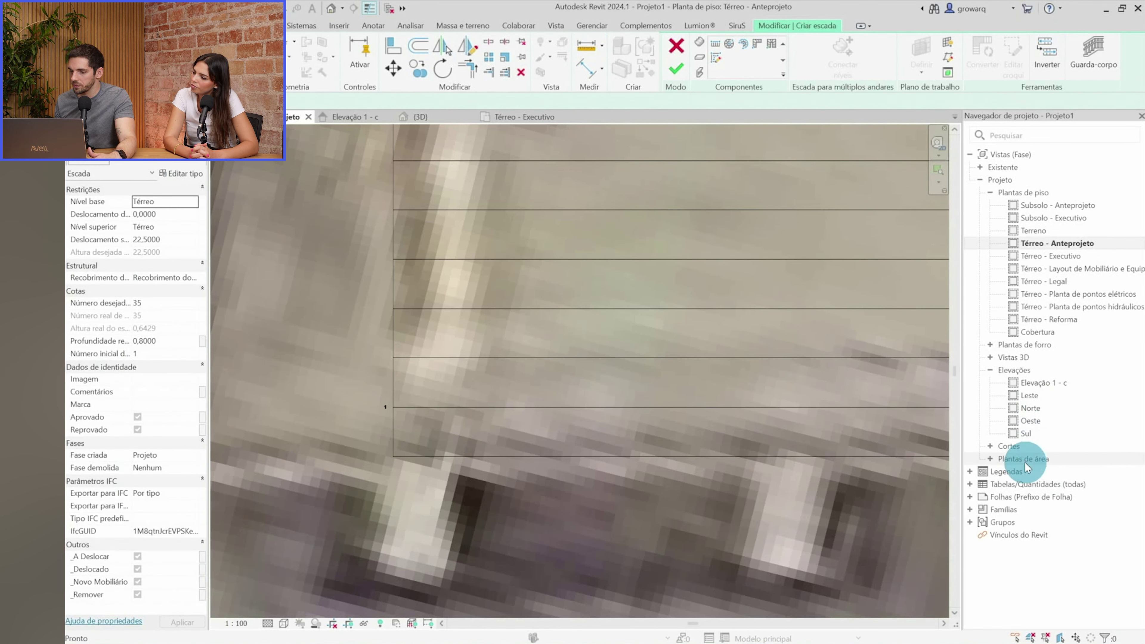
{"action": "left_click", "coordinate": [1021, 446]}
{"action": "double_click", "coordinate": [1019, 445]}
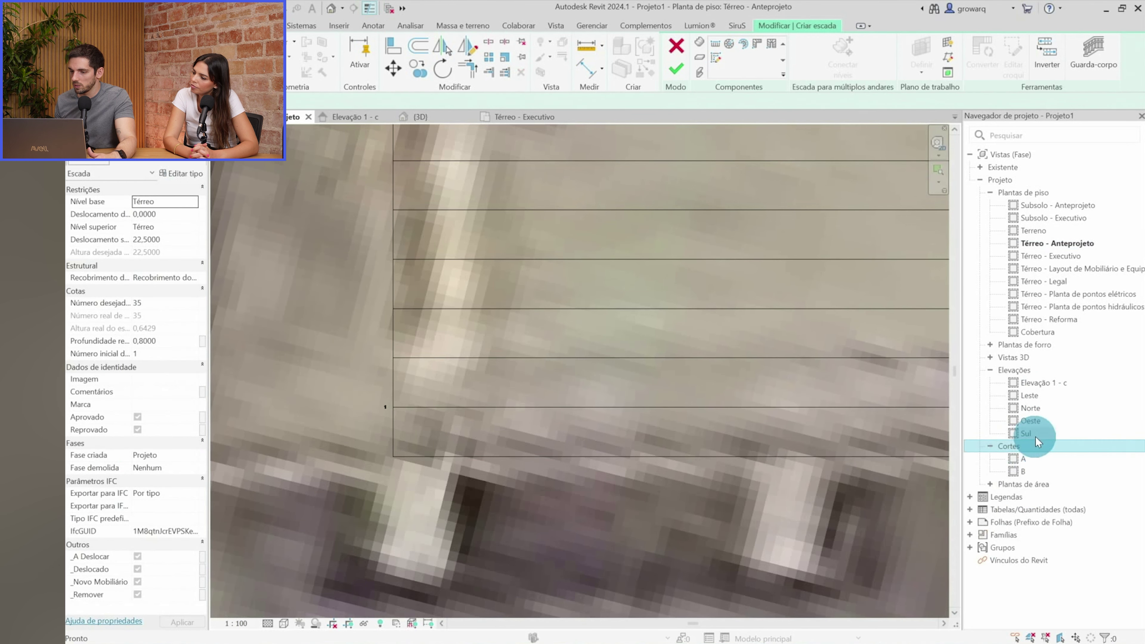
{"action": "double_click", "coordinate": [1029, 463]}
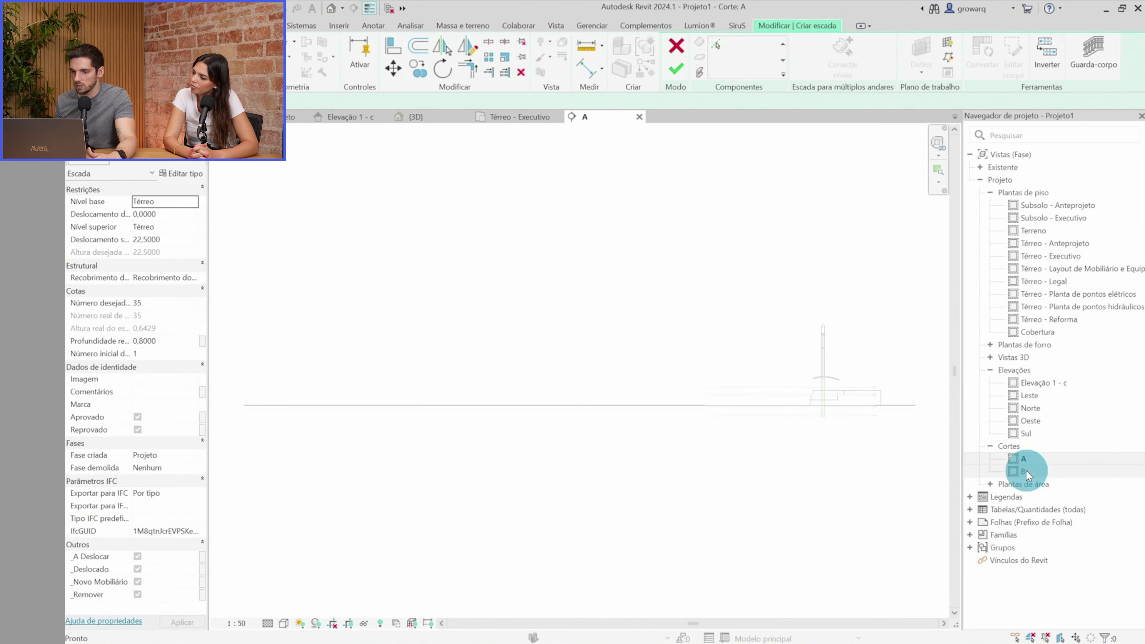
{"action": "double_click", "coordinate": [1026, 472]}
Return to the Térreo - Anteprojeto plan showing the stair across the building
{"action": "scroll", "coordinate": [621, 414], "scroll_direction": "down", "scroll_amount": 5}
{"action": "scroll", "coordinate": [621, 414], "scroll_direction": "down", "scroll_amount": 3}
{"action": "scroll", "coordinate": [620, 413], "scroll_direction": "down", "scroll_amount": 2}
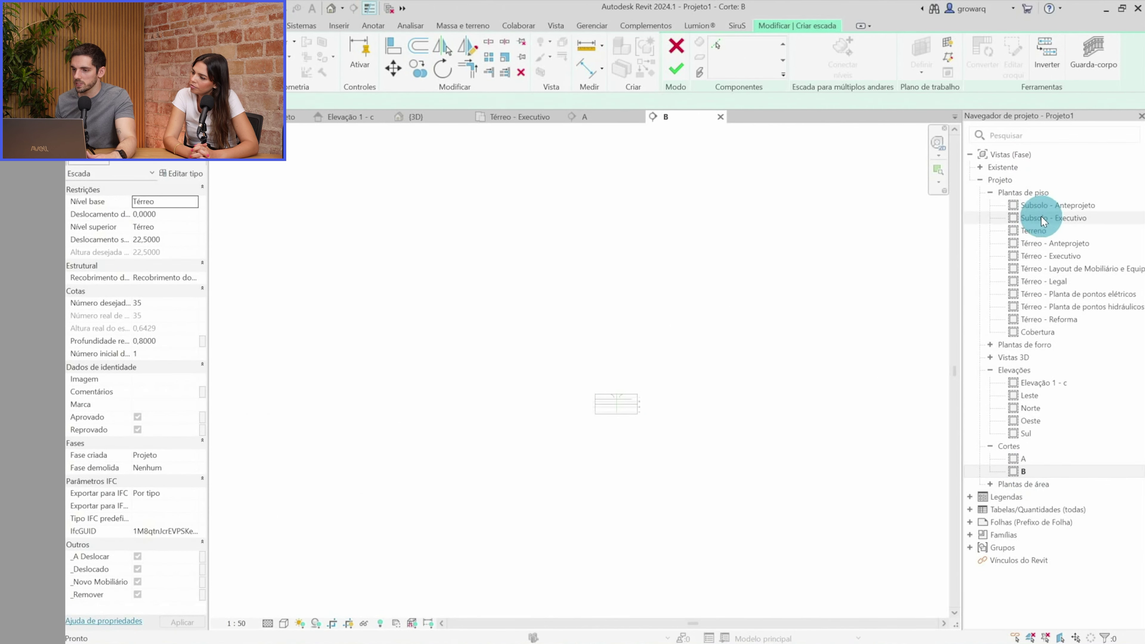
{"action": "double_click", "coordinate": [1055, 248]}
{"action": "scroll", "coordinate": [601, 349], "scroll_direction": "down", "scroll_amount": 3}
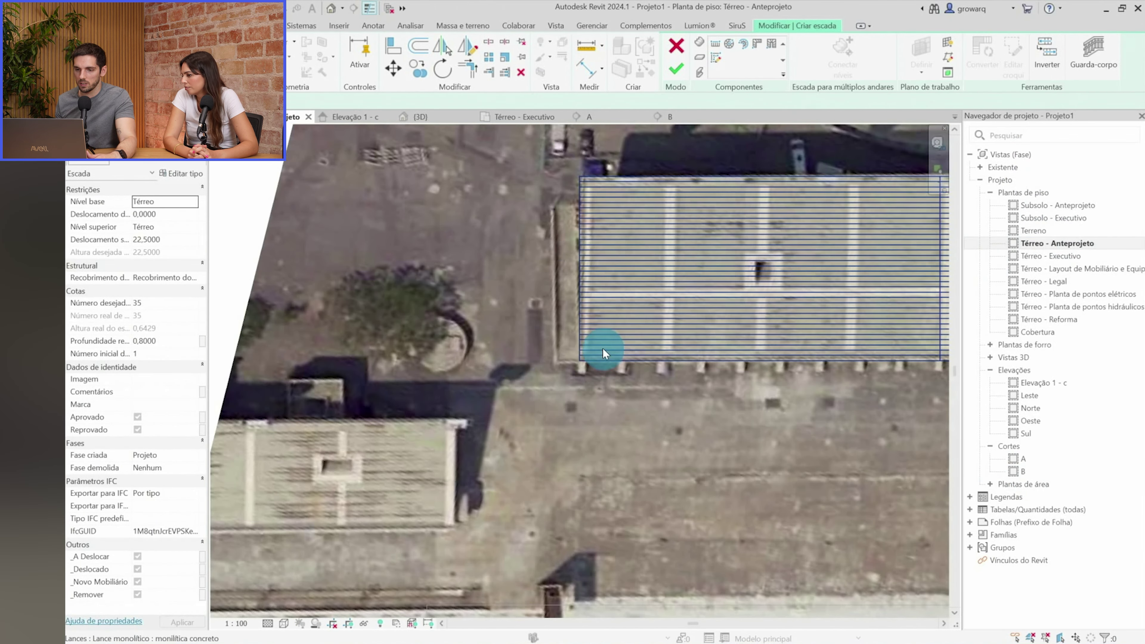
Bring the site image back into view and finish the stair edit
{"action": "scroll", "coordinate": [602, 349], "scroll_direction": "down", "scroll_amount": 2}
{"action": "scroll", "coordinate": [606, 302], "scroll_direction": "down", "scroll_amount": 2}
{"action": "scroll", "coordinate": [596, 379], "scroll_direction": "down", "scroll_amount": 2}
{"action": "scroll", "coordinate": [623, 372], "scroll_direction": "up", "scroll_amount": 1}
{"action": "scroll", "coordinate": [624, 372], "scroll_direction": "up", "scroll_amount": 2}
{"action": "middle_click_drag", "start_coordinate": [600, 481], "coordinate": [611, 444]}
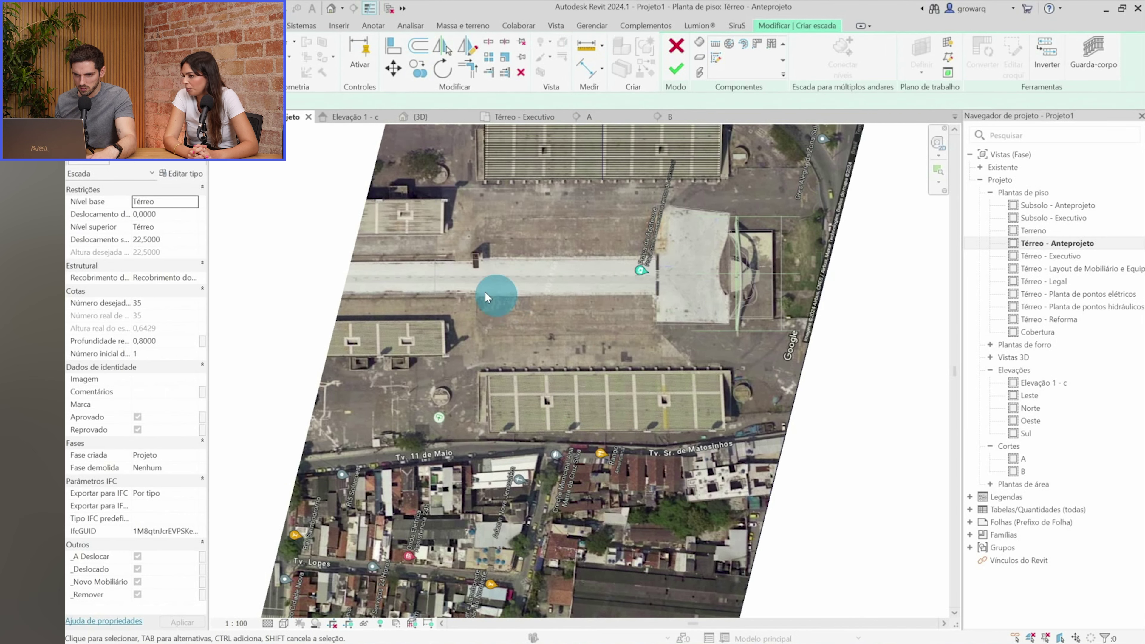
{"action": "scroll", "coordinate": [463, 290], "scroll_direction": "up", "scroll_amount": 1}
{"action": "scroll", "coordinate": [462, 290], "scroll_direction": "down", "scroll_amount": 2}
{"action": "scroll", "coordinate": [376, 294], "scroll_direction": "down", "scroll_amount": 2}
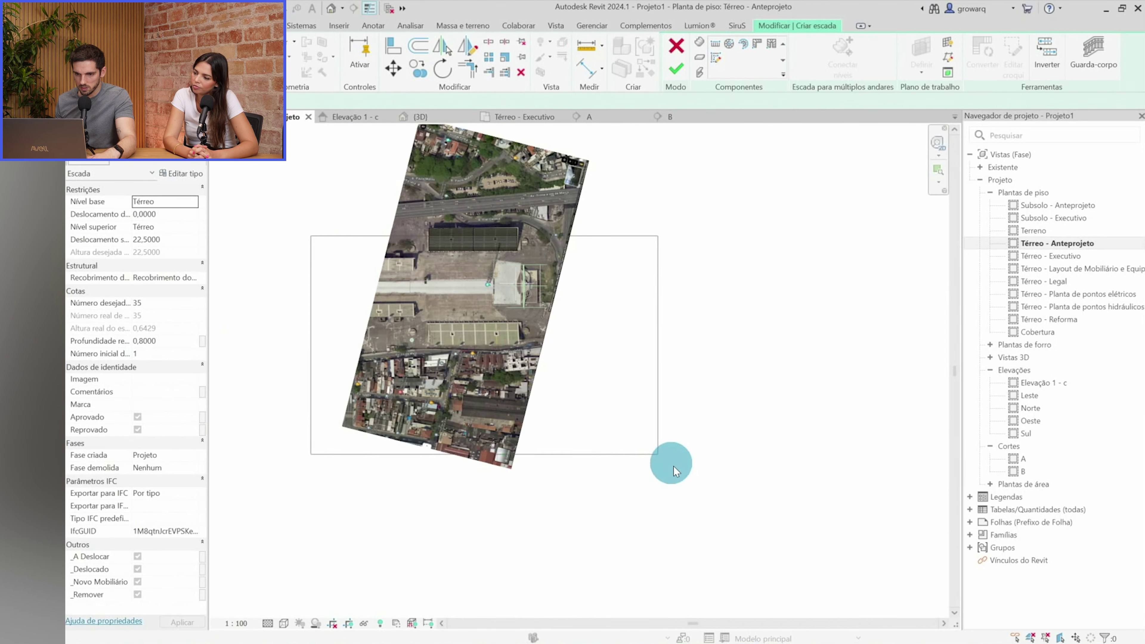
{"action": "middle_click_drag", "start_coordinate": [677, 478], "coordinate": [690, 544]}
{"action": "left_click", "coordinate": [675, 69]}
Move the satellite image 50 to the right
{"action": "mouse_move", "coordinate": [262, 568]}
{"action": "left_mouse_down"}
{"action": "mouse_move", "coordinate": [498, 365]}
{"action": "mouse_move", "coordinate": [626, 197]}
{"action": "left_mouse_up"}
{"action": "scroll", "coordinate": [467, 307], "scroll_direction": "up", "scroll_amount": 4}
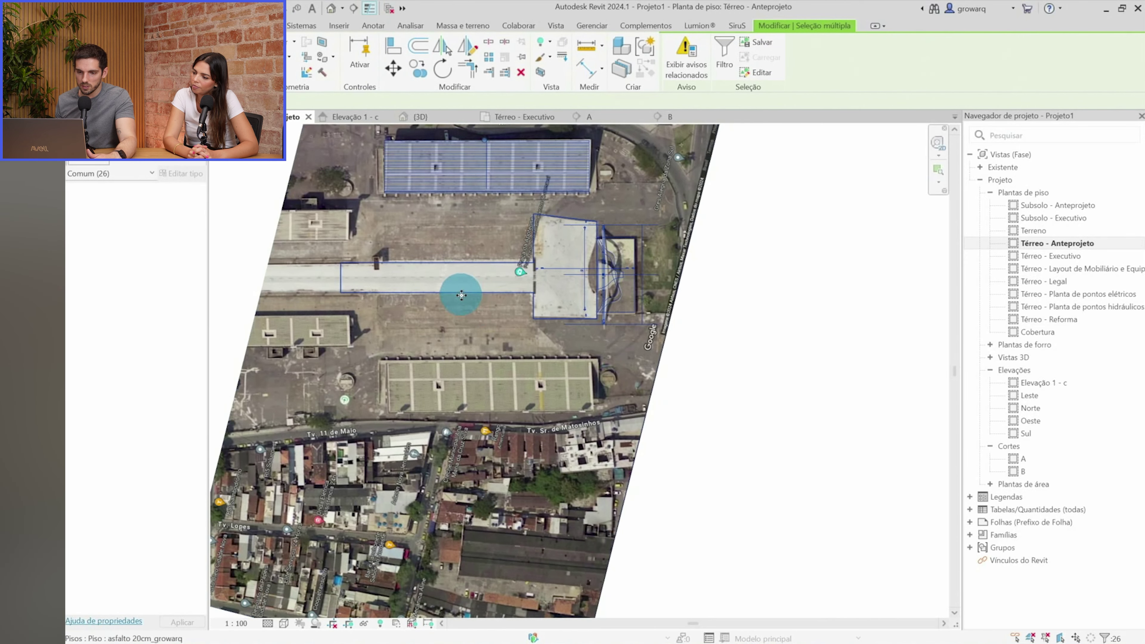
{"action": "left_click", "coordinate": [391, 376]}
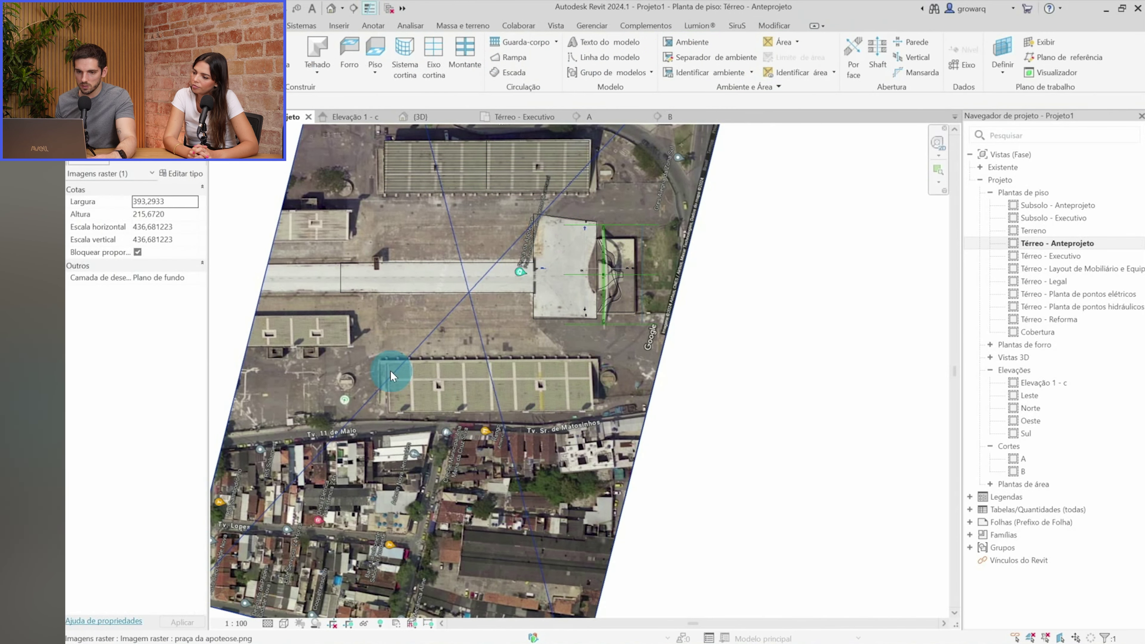
{"action": "scroll", "coordinate": [388, 370], "scroll_direction": "down", "scroll_amount": 3}
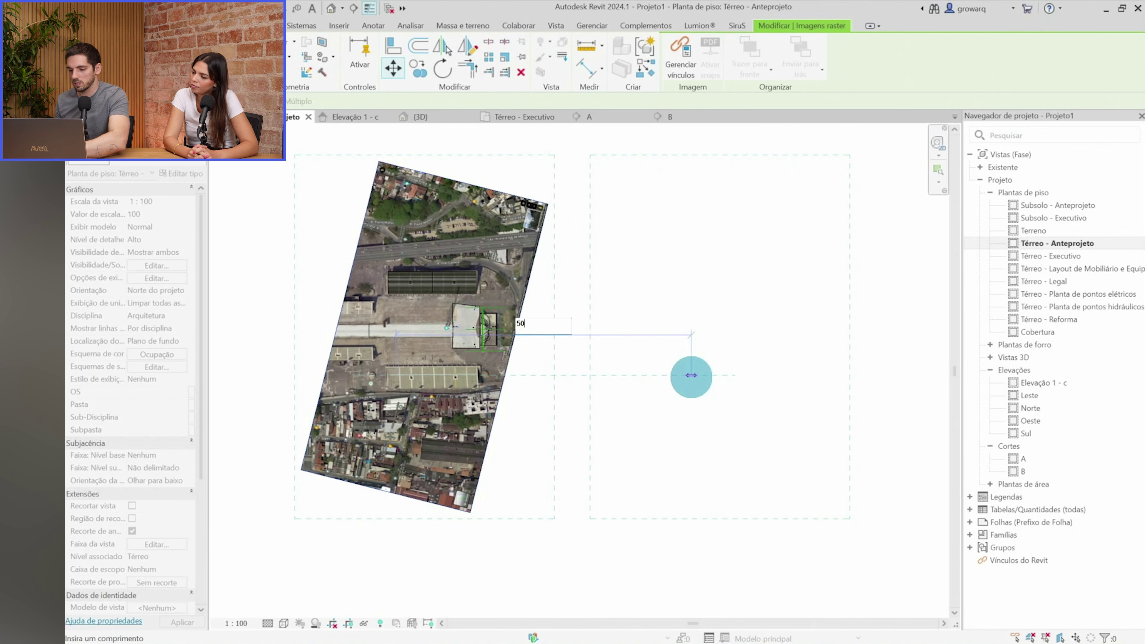
{"action": "key", "text": "Return"}
{"action": "key", "text": "Escape"}
Drag section B so it cuts across the stair
{"action": "scroll", "coordinate": [451, 320], "scroll_direction": "up", "scroll_amount": 5}
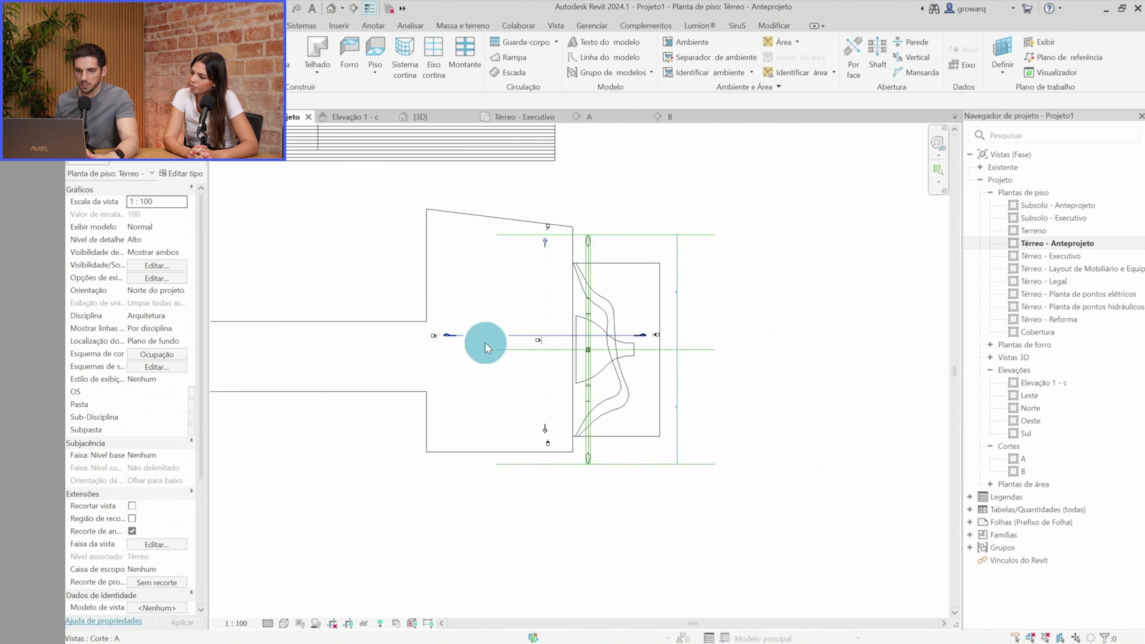
{"action": "left_click_drag", "start_coordinate": [537, 288], "coordinate": [353, 156]}
{"action": "scroll", "coordinate": [537, 289], "scroll_direction": "down", "scroll_amount": 2}
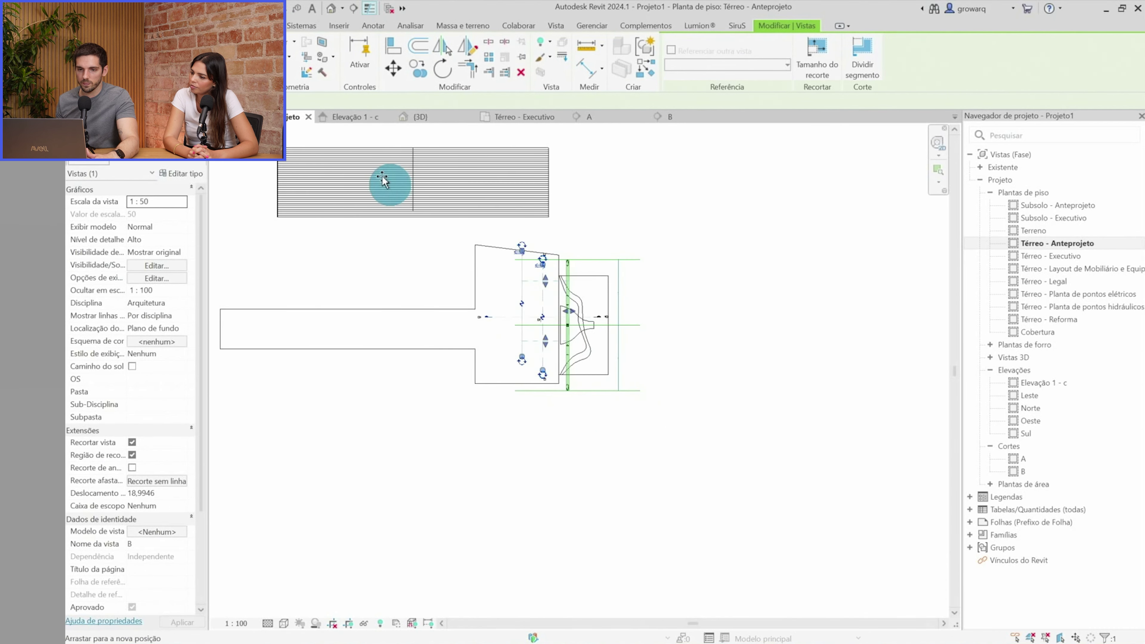
{"action": "key", "text": "Escape"}
{"action": "scroll", "coordinate": [367, 180], "scroll_direction": "up", "scroll_amount": 3}
{"action": "scroll", "coordinate": [369, 207], "scroll_direction": "up", "scroll_amount": 2}
{"action": "scroll", "coordinate": [369, 207], "scroll_direction": "down", "scroll_amount": 3}
{"action": "scroll", "coordinate": [442, 276], "scroll_direction": "down", "scroll_amount": 2}
{"action": "scroll", "coordinate": [667, 276], "scroll_direction": "up", "scroll_amount": 2}
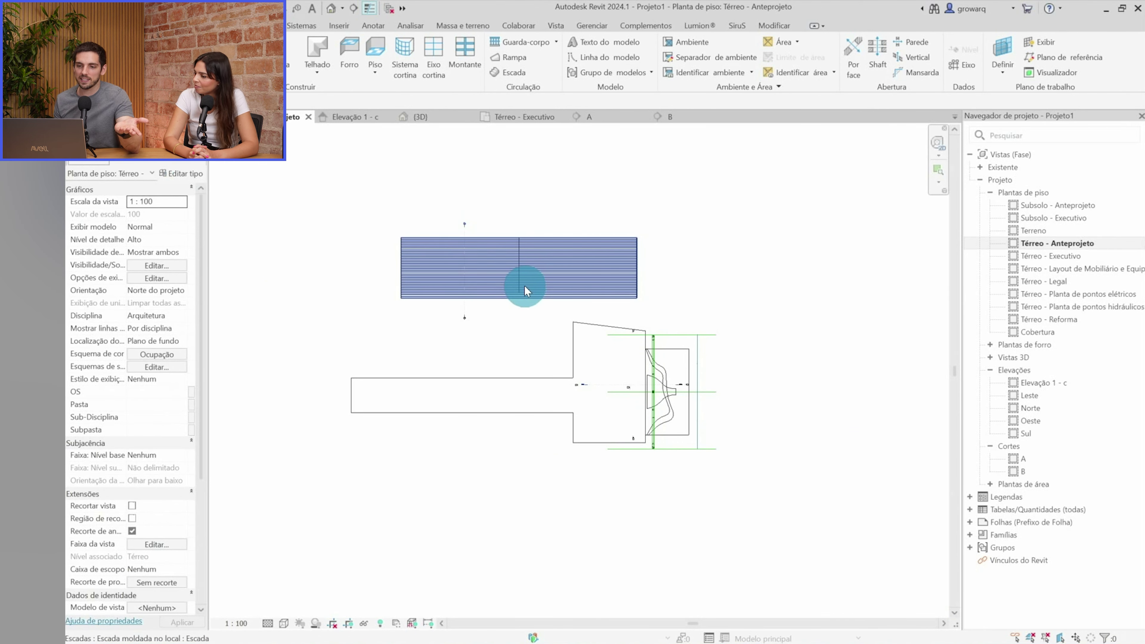
{"action": "scroll", "coordinate": [524, 287], "scroll_direction": "down", "scroll_amount": 3}
{"action": "scroll", "coordinate": [498, 271], "scroll_direction": "up", "scroll_amount": 2}
{"action": "scroll", "coordinate": [652, 383], "scroll_direction": "up", "scroll_amount": 1}
Open section B to see the stair in the 1:50 section view
{"action": "mouse_move", "coordinate": [569, 499]}
{"action": "left_mouse_down"}
{"action": "mouse_move", "coordinate": [792, 334]}
{"action": "mouse_move", "coordinate": [566, 293]}
{"action": "left_mouse_up"}
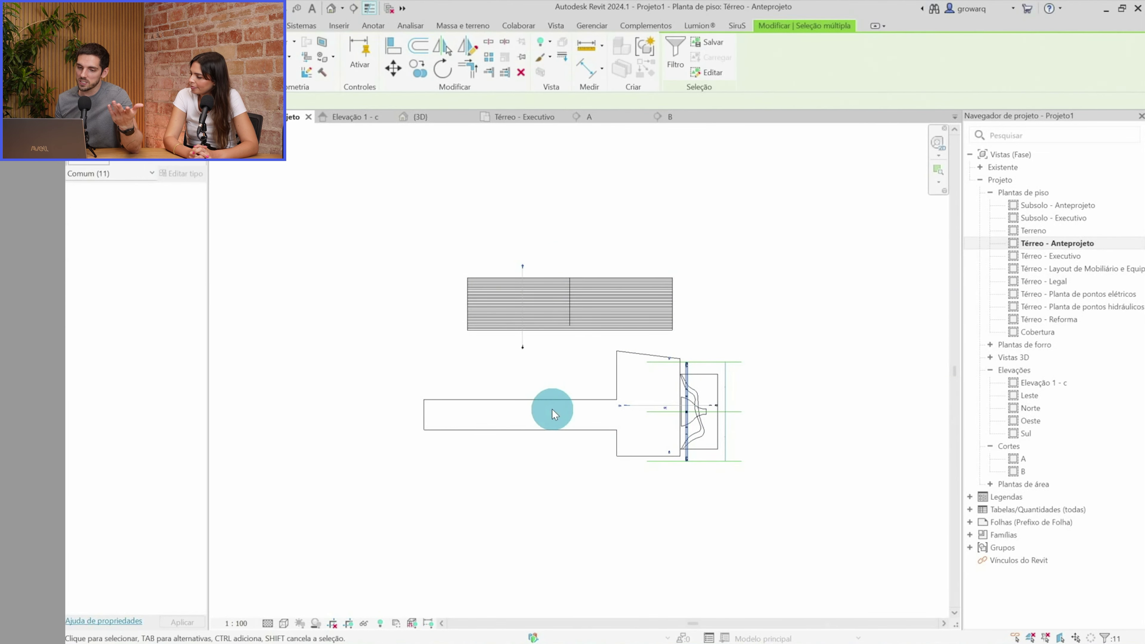
{"action": "left_click", "coordinate": [569, 381]}
{"action": "scroll", "coordinate": [519, 270], "scroll_direction": "up", "scroll_amount": 2}
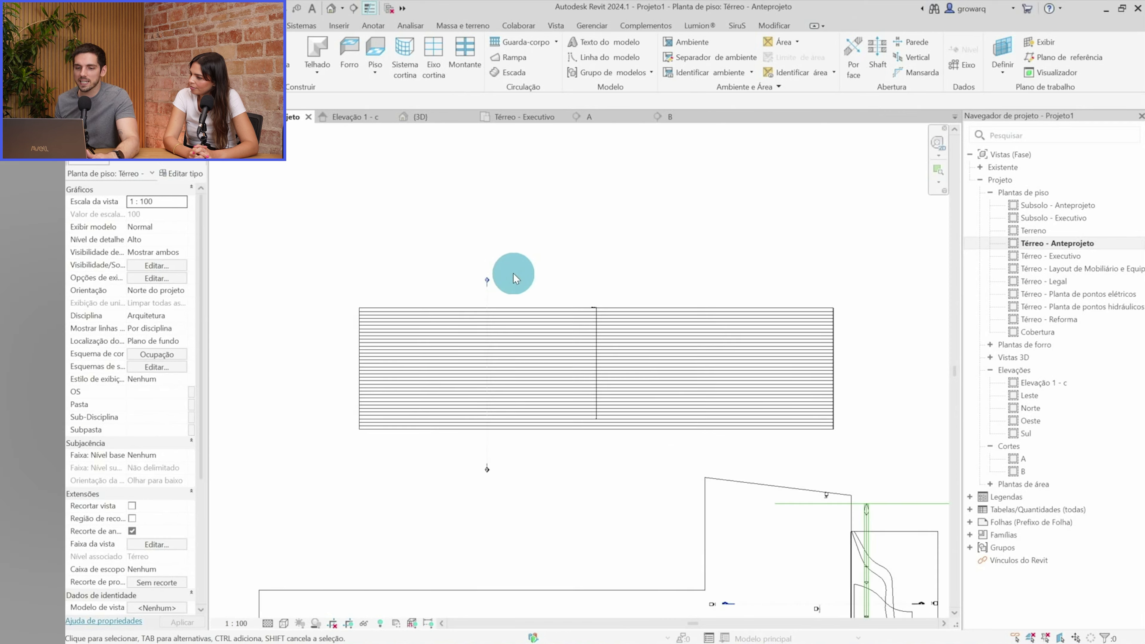
{"action": "scroll", "coordinate": [509, 280], "scroll_direction": "up", "scroll_amount": 2}
{"action": "double_click", "coordinate": [476, 289]}
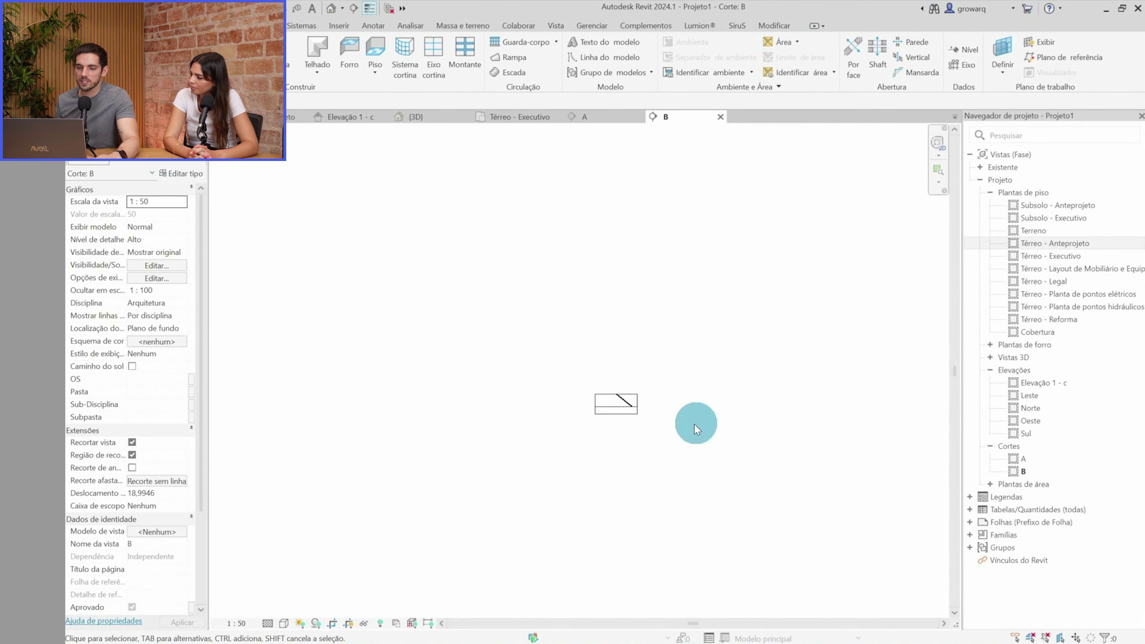
Extend section B's crop region upward and leftward until the whole stepped stair shows
{"action": "scroll", "coordinate": [629, 402], "scroll_direction": "up", "scroll_amount": 2}
{"action": "scroll", "coordinate": [597, 370], "scroll_direction": "up", "scroll_amount": 2}
{"action": "left_click_drag", "start_coordinate": [548, 368], "coordinate": [512, 238]}
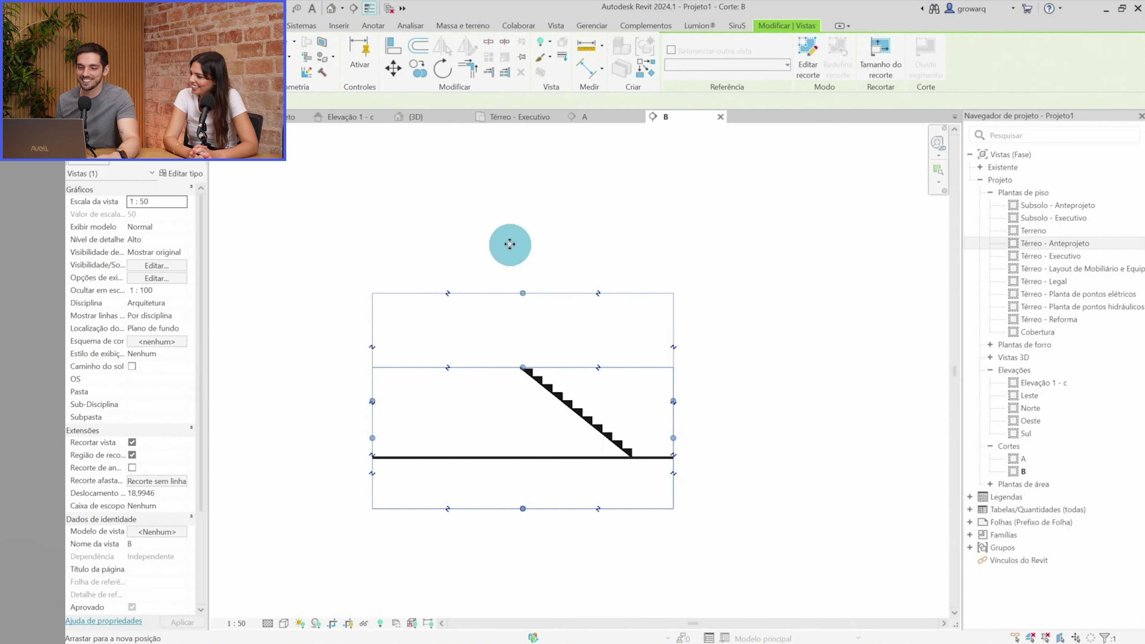
{"action": "left_click_drag", "start_coordinate": [372, 373], "coordinate": [302, 373]}
{"action": "middle_click_drag", "start_coordinate": [353, 330], "coordinate": [411, 468]}
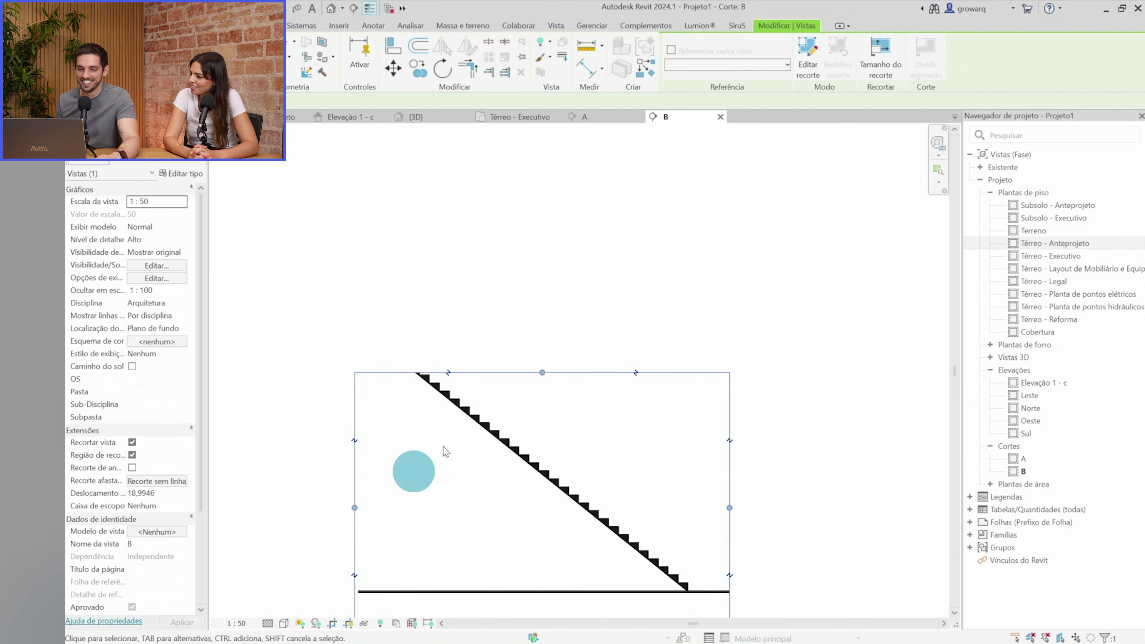
{"action": "left_click_drag", "start_coordinate": [542, 378], "coordinate": [522, 242]}
{"action": "left_click_drag", "start_coordinate": [356, 447], "coordinate": [249, 446]}
{"action": "key", "text": "Escape"}
Start a line (DL) at a stair step corner in section B, then cancel it
{"action": "scroll", "coordinate": [628, 455], "scroll_direction": "up", "scroll_amount": 2}
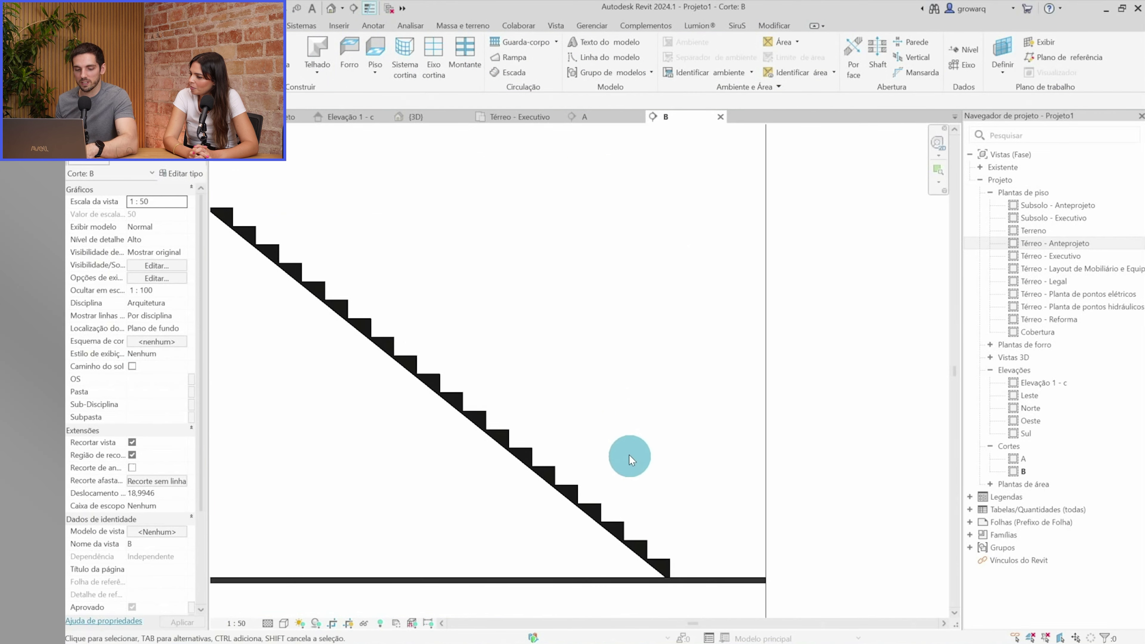
{"action": "scroll", "coordinate": [617, 539], "scroll_direction": "up", "scroll_amount": 4}
{"action": "key", "text": "d"}
{"action": "key", "text": "l"}
{"action": "left_click", "coordinate": [592, 539]}
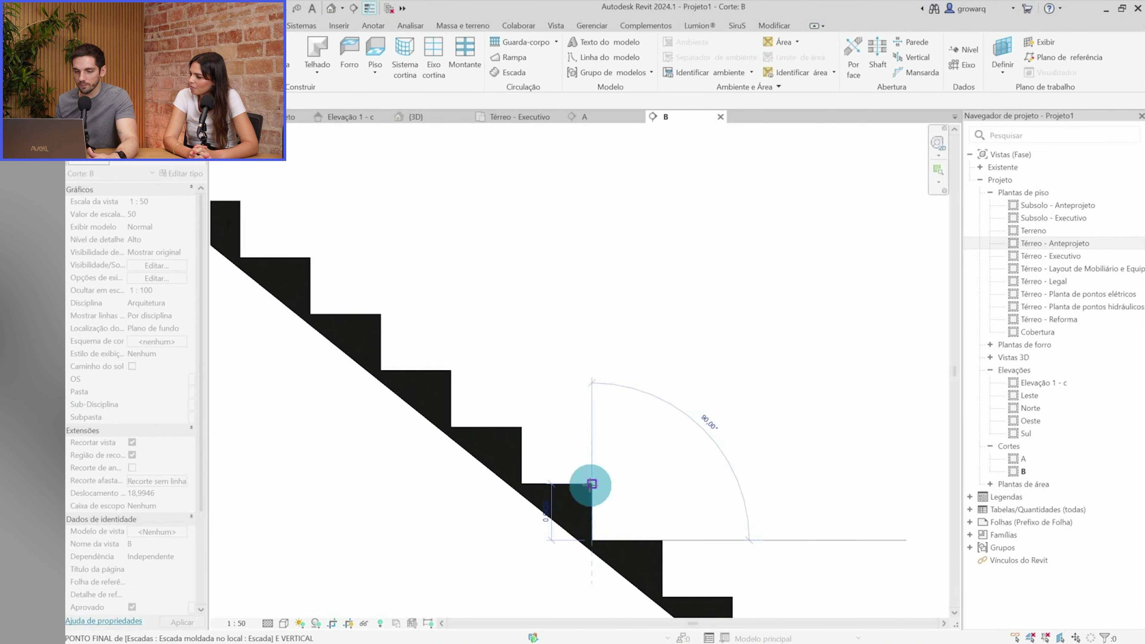
{"action": "scroll", "coordinate": [544, 512], "scroll_direction": "up", "scroll_amount": 2}
{"action": "scroll", "coordinate": [547, 518], "scroll_direction": "up", "scroll_amount": 3}
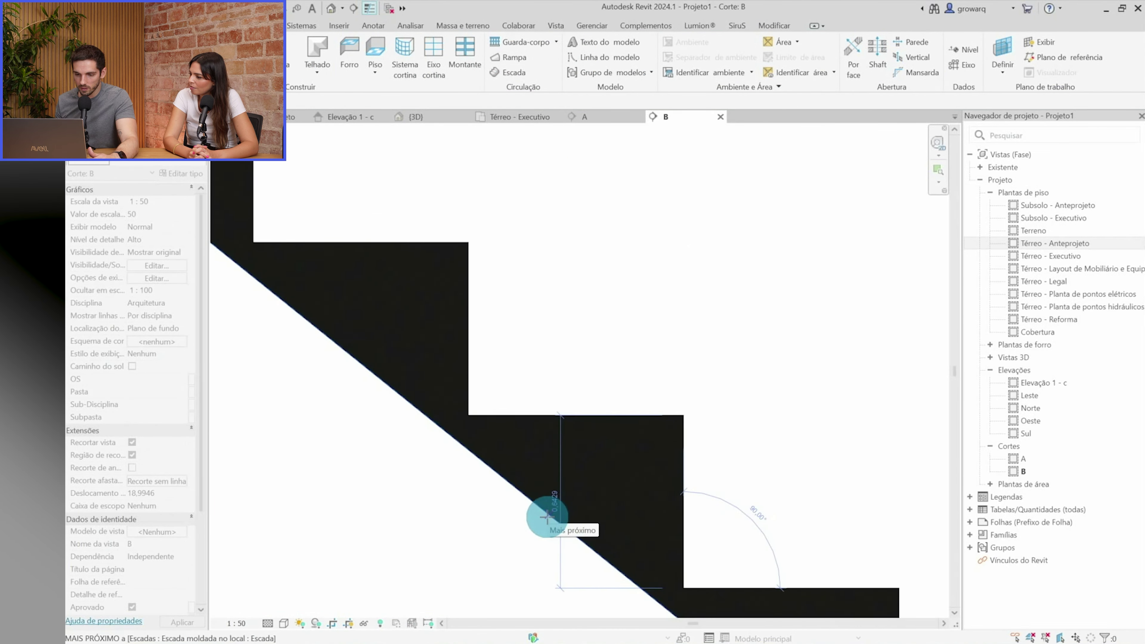
{"action": "scroll", "coordinate": [547, 518], "scroll_direction": "up", "scroll_amount": 1}
{"action": "scroll", "coordinate": [556, 511], "scroll_direction": "up", "scroll_amount": 2}
{"action": "scroll", "coordinate": [554, 511], "scroll_direction": "down", "scroll_amount": 3}
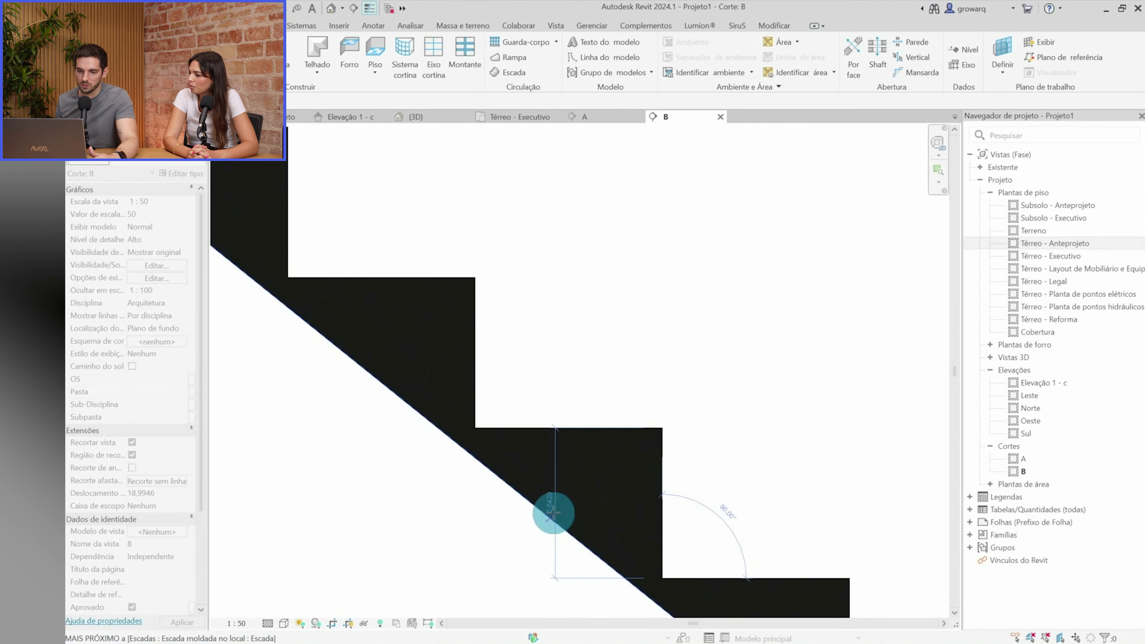
{"action": "scroll", "coordinate": [552, 512], "scroll_direction": "down", "scroll_amount": 2}
{"action": "key", "text": "Escape"}
{"action": "key", "text": "Escape"}
Inspect the stair's properties in section B, then return to the {3D} view
{"action": "left_click", "coordinate": [534, 489]}
{"action": "scroll", "coordinate": [535, 492], "scroll_direction": "down", "scroll_amount": 3}
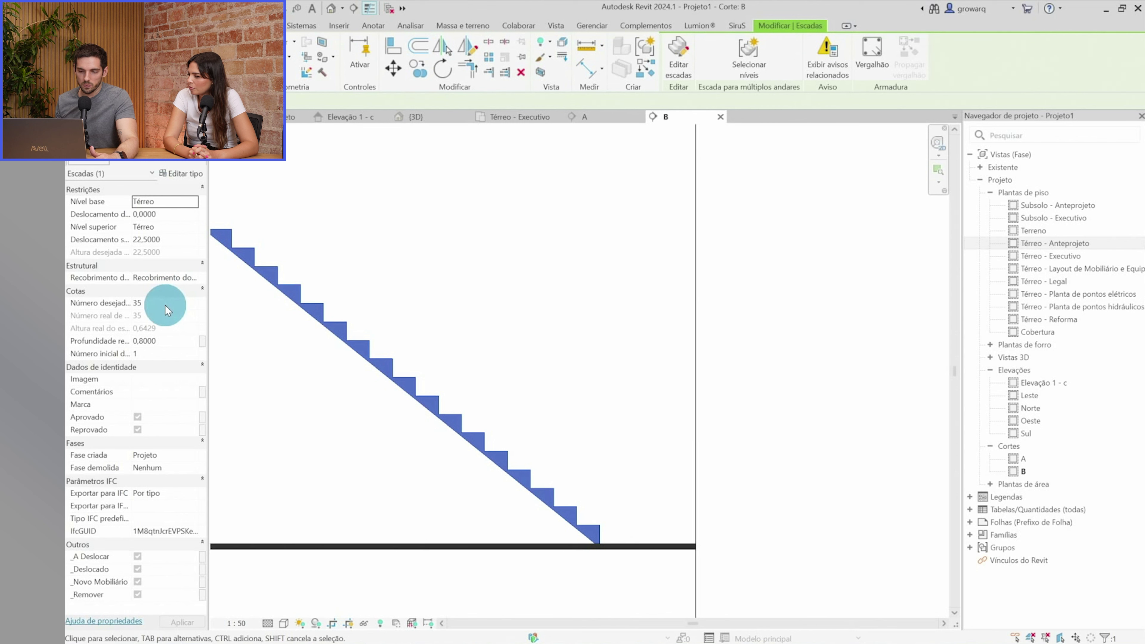
{"action": "scroll", "coordinate": [609, 532], "scroll_direction": "up", "scroll_amount": 2}
{"action": "scroll", "coordinate": [606, 536], "scroll_direction": "up", "scroll_amount": 2}
{"action": "key", "text": "Escape"}
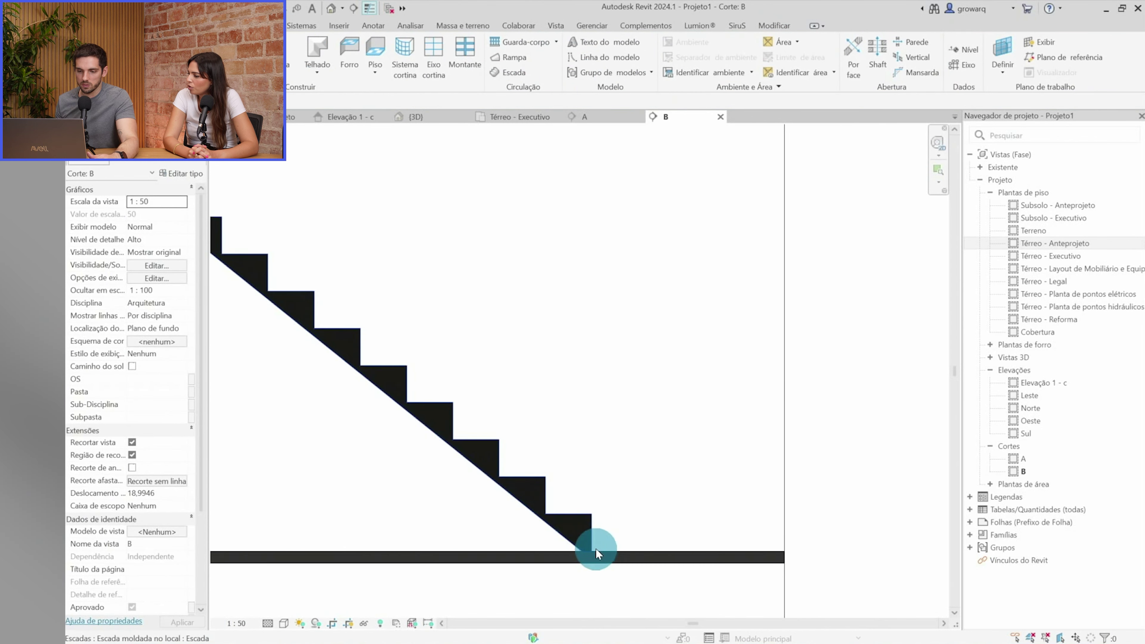
{"action": "scroll", "coordinate": [596, 548], "scroll_direction": "down", "scroll_amount": 2}
{"action": "left_click", "coordinate": [331, 9]}
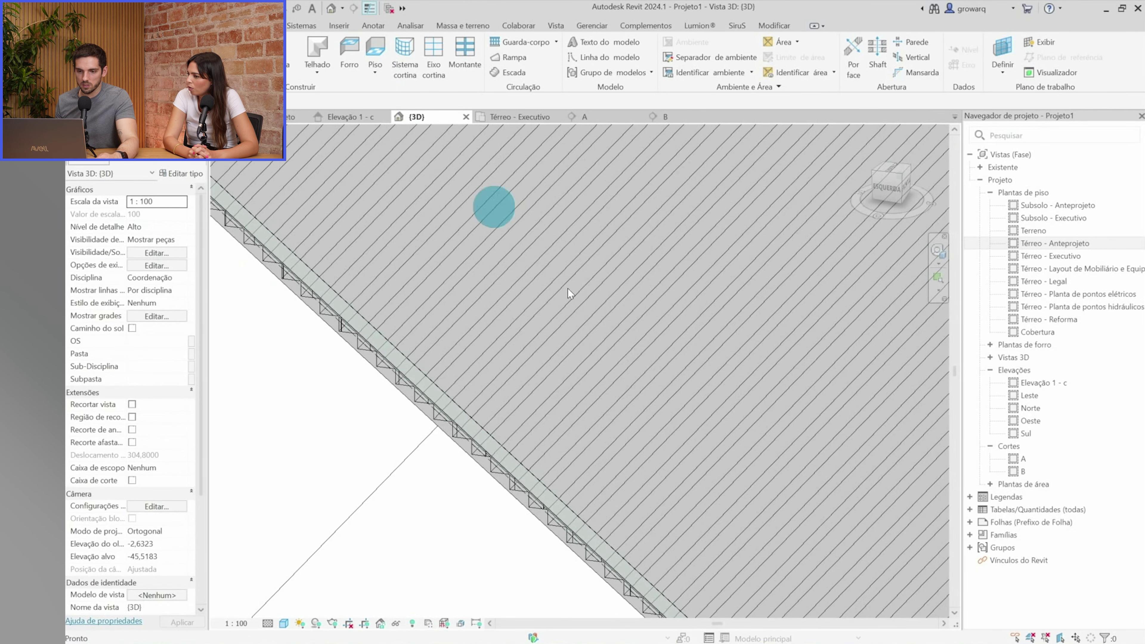
Orbit to the stair, check its parameters and work out riser heights on a calculator
{"action": "scroll", "coordinate": [597, 405], "scroll_direction": "down", "scroll_amount": 3}
{"action": "left_click", "coordinate": [471, 329]}
{"action": "mouse_move", "coordinate": [471, 329]}
{"action": "middle_mouse_down", "text": "shift"}
{"action": "mouse_move", "coordinate": [409, 317]}
{"action": "mouse_move", "coordinate": [605, 407]}
{"action": "middle_mouse_up", "text": "shift"}
{"action": "left_click", "coordinate": [703, 185]}
{"action": "key", "text": "Escape"}
{"action": "left_click", "coordinate": [676, 639]}
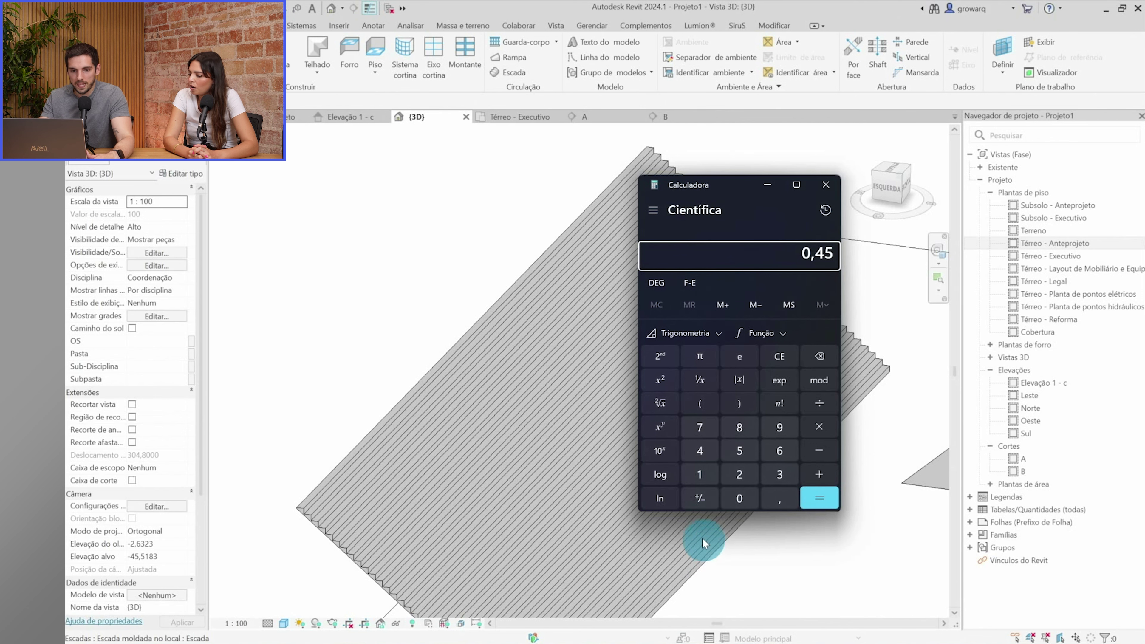
{"action": "key", "text": "Escape"}
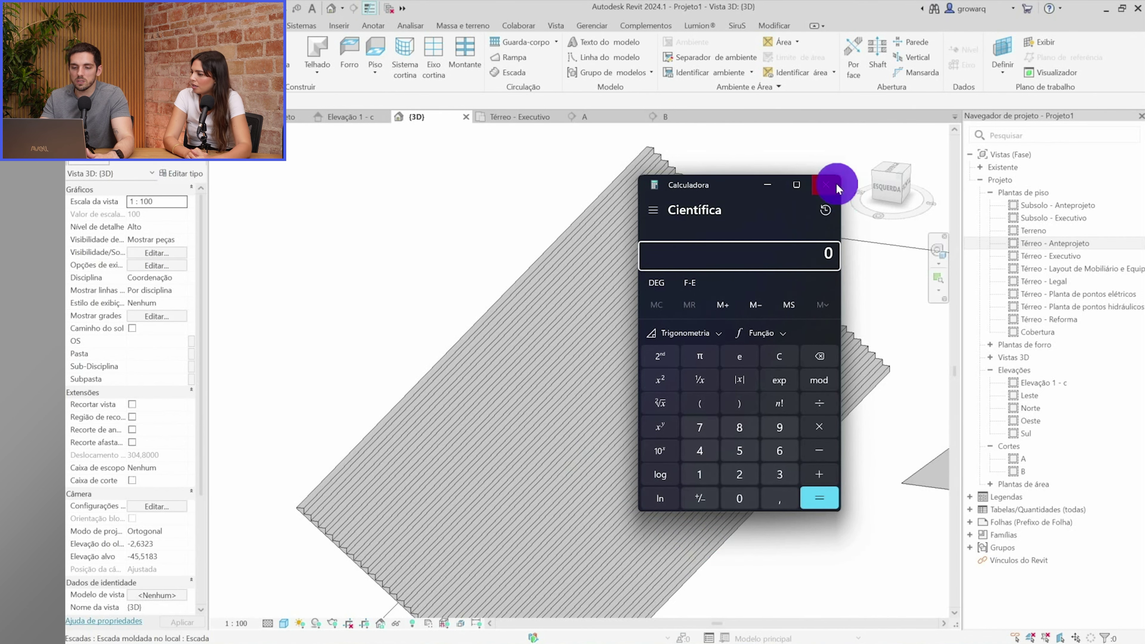
{"action": "left_click", "coordinate": [836, 187]}
Edit the stair to 35 desired risers of 0.45 with top offset 15.75
{"action": "double_click", "coordinate": [461, 426]}
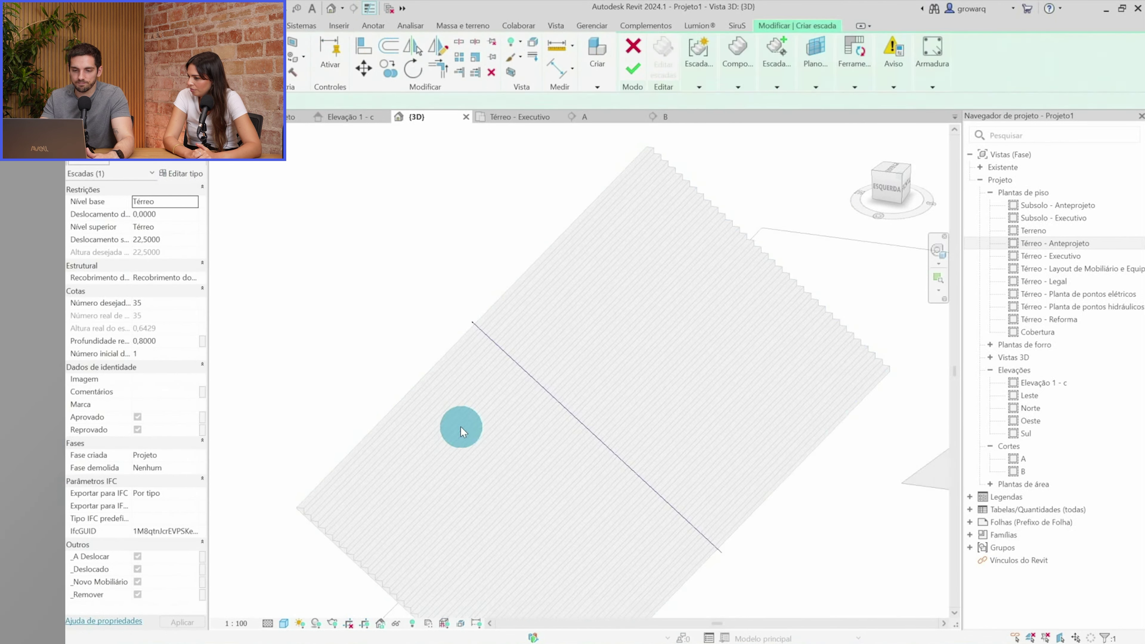
{"action": "left_click", "coordinate": [522, 367]}
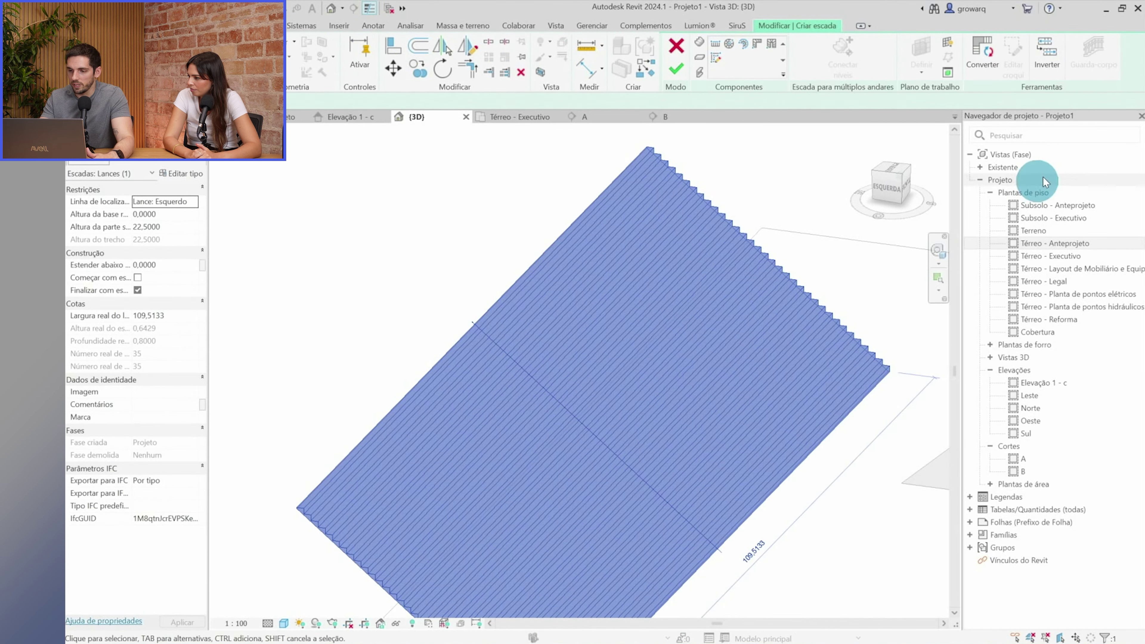
{"action": "left_click", "coordinate": [222, 342]}
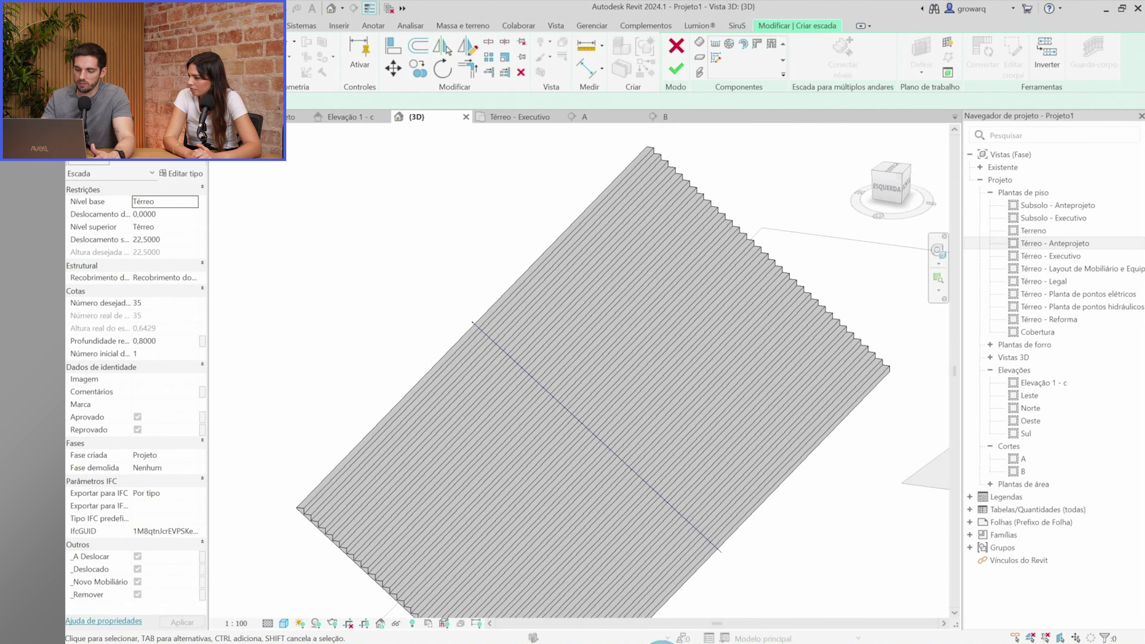
{"action": "type", "text": "35"}
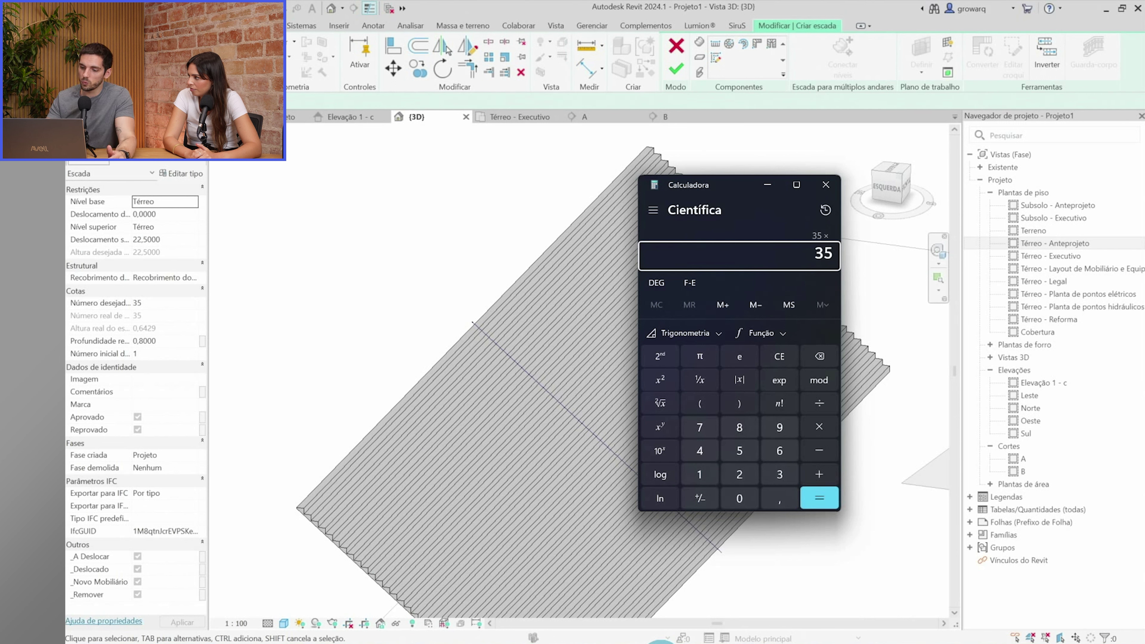
{"action": "left_click", "coordinate": [825, 184]}
{"action": "type", "text": "15,7500"}
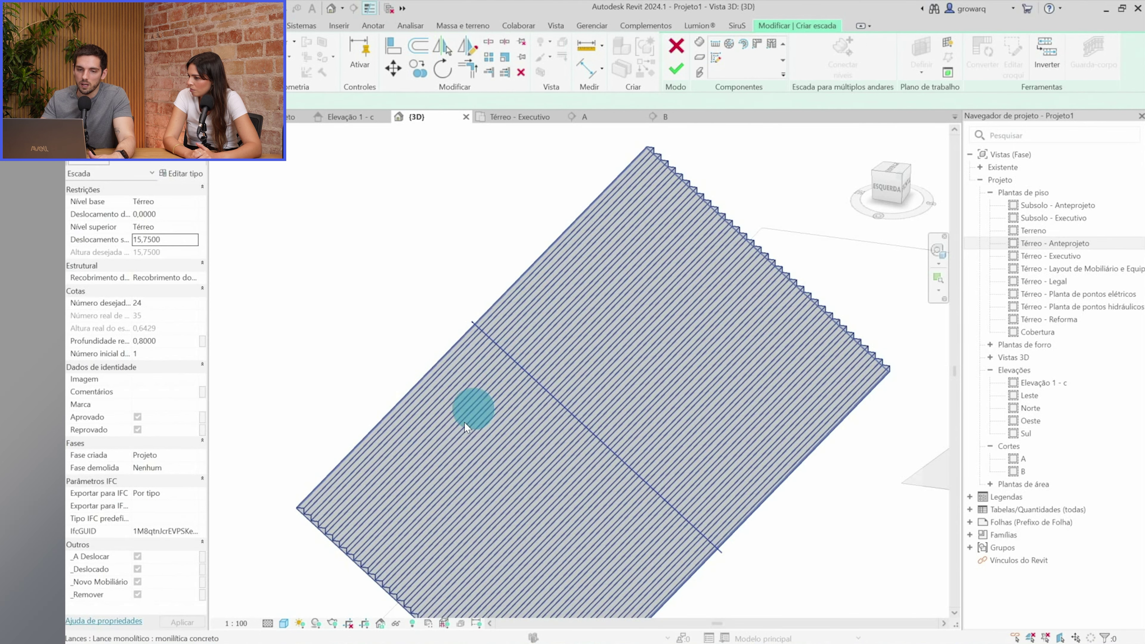
{"action": "left_click", "coordinate": [426, 406]}
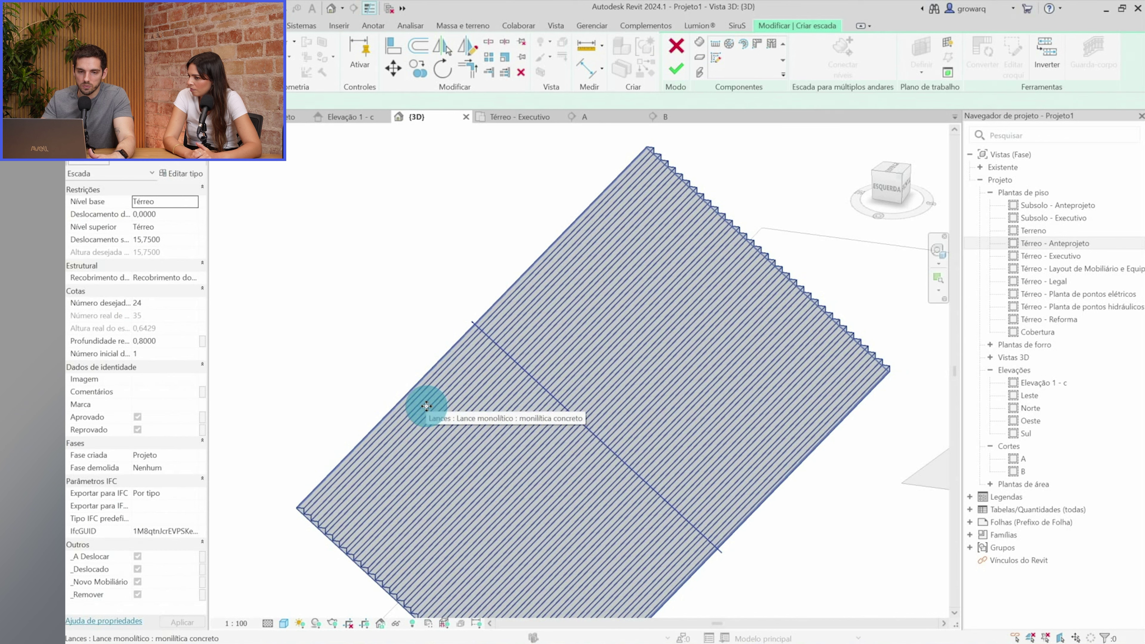
{"action": "left_click", "coordinate": [426, 406]}
{"action": "key", "text": "Escape"}
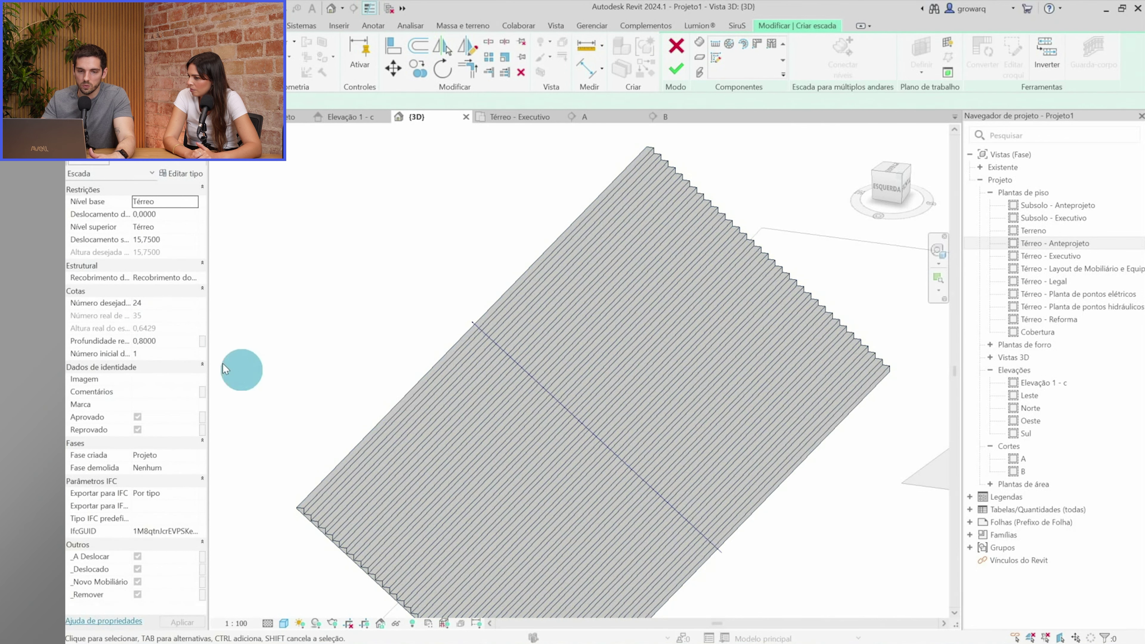
{"action": "left_click", "coordinate": [170, 310]}
{"action": "type", "text": "35"}
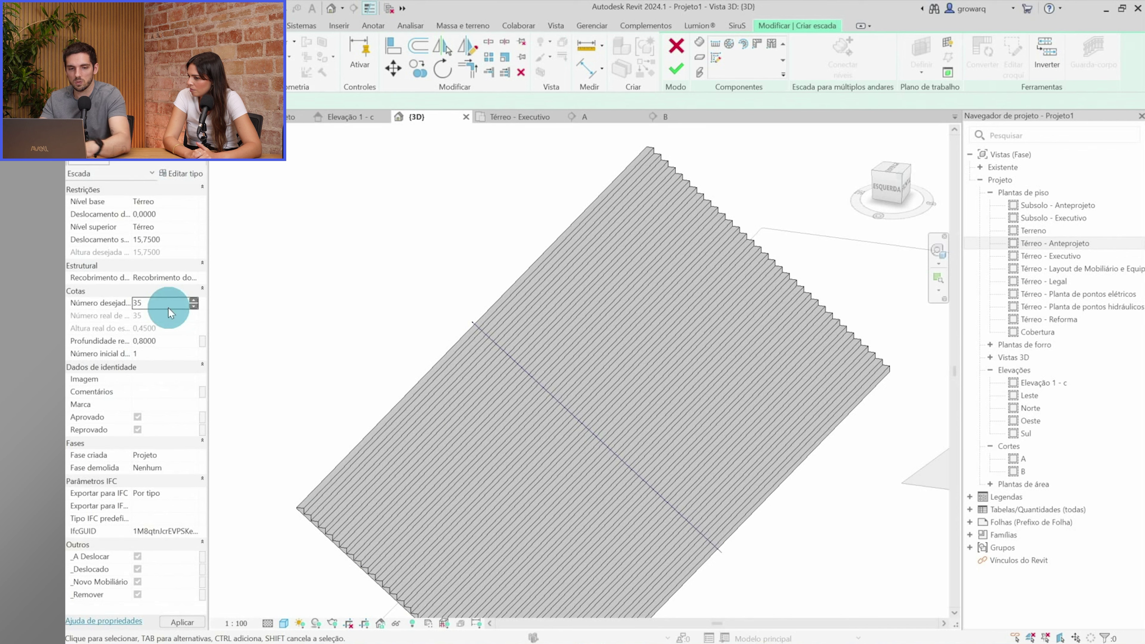
Orbit around the updated stair, then open section B
{"action": "mouse_move", "coordinate": [499, 498]}
{"action": "middle_mouse_down", "text": "shift"}
{"action": "mouse_move", "coordinate": [519, 485]}
{"action": "mouse_move", "coordinate": [550, 504]}
{"action": "middle_mouse_up", "text": "shift"}
{"action": "scroll", "coordinate": [447, 474], "scroll_direction": "up", "scroll_amount": 4}
{"action": "scroll", "coordinate": [434, 465], "scroll_direction": "up", "scroll_amount": 2}
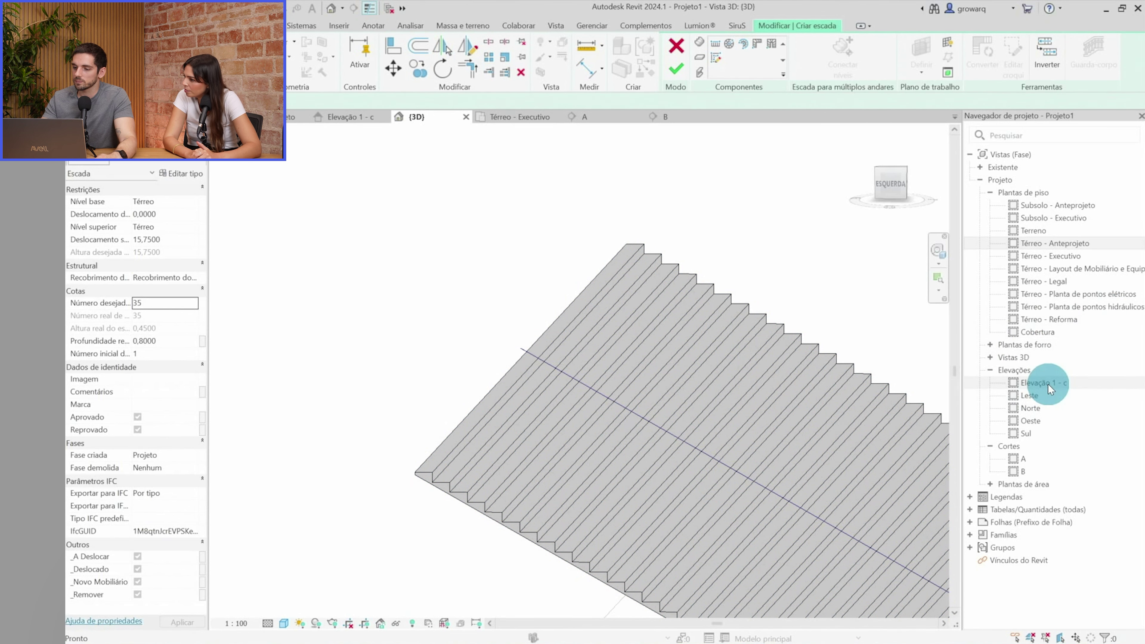
{"action": "double_click", "coordinate": [1021, 471]}
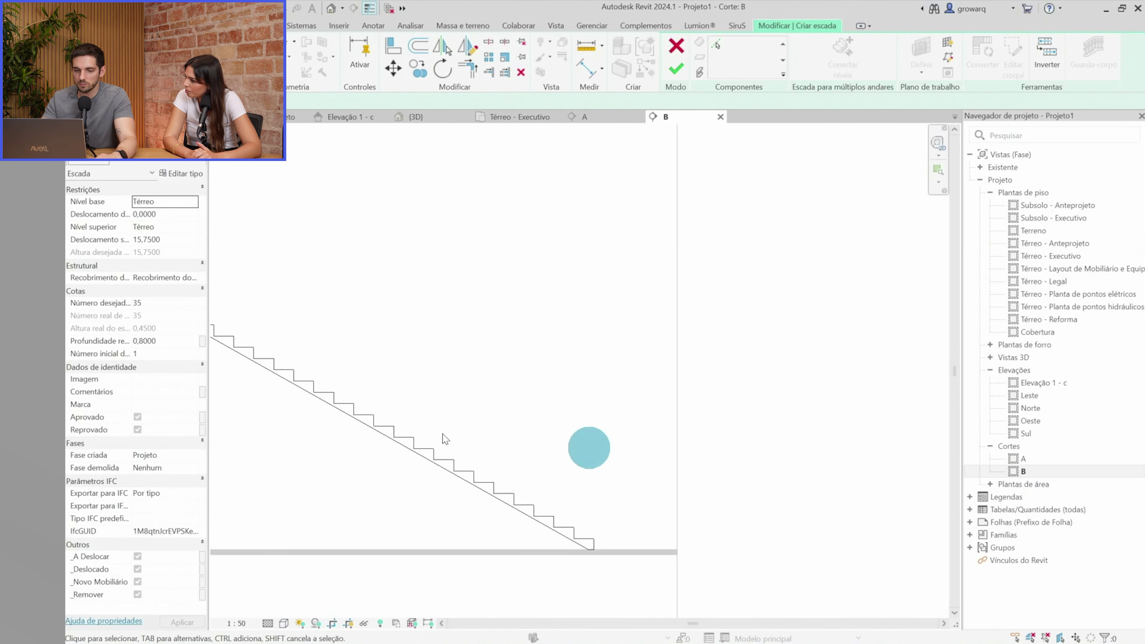
Measure one stair tread in section B to confirm its 0.80 depth
{"action": "scroll", "coordinate": [460, 417], "scroll_direction": "up", "scroll_amount": 4}
{"action": "key", "text": "m"}
{"action": "key", "text": "e"}
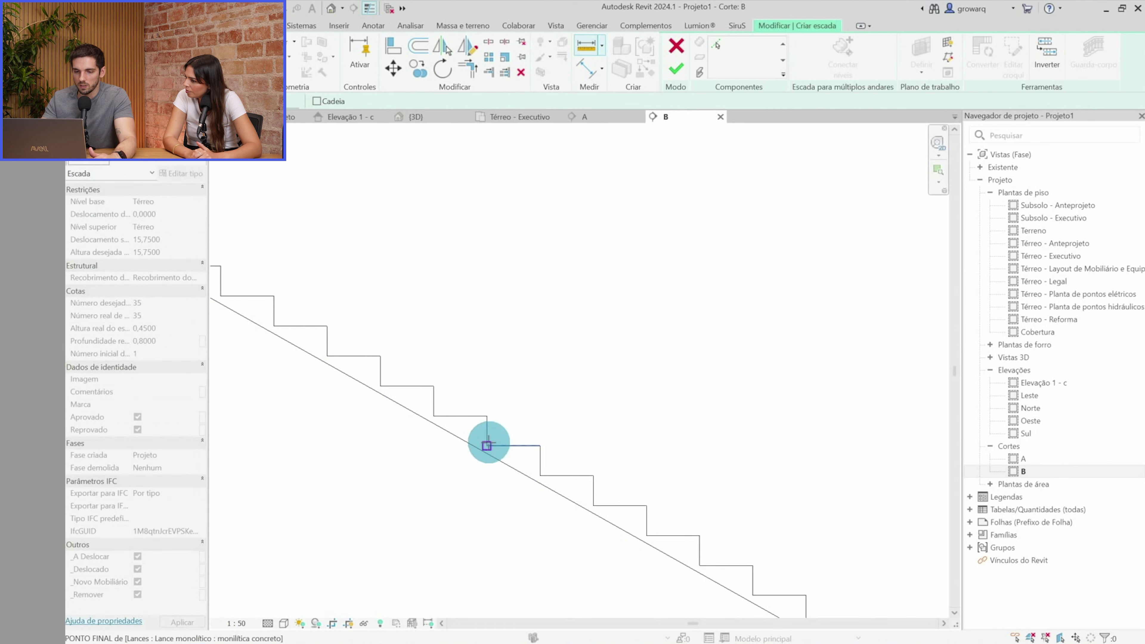
{"action": "left_click", "coordinate": [487, 446]}
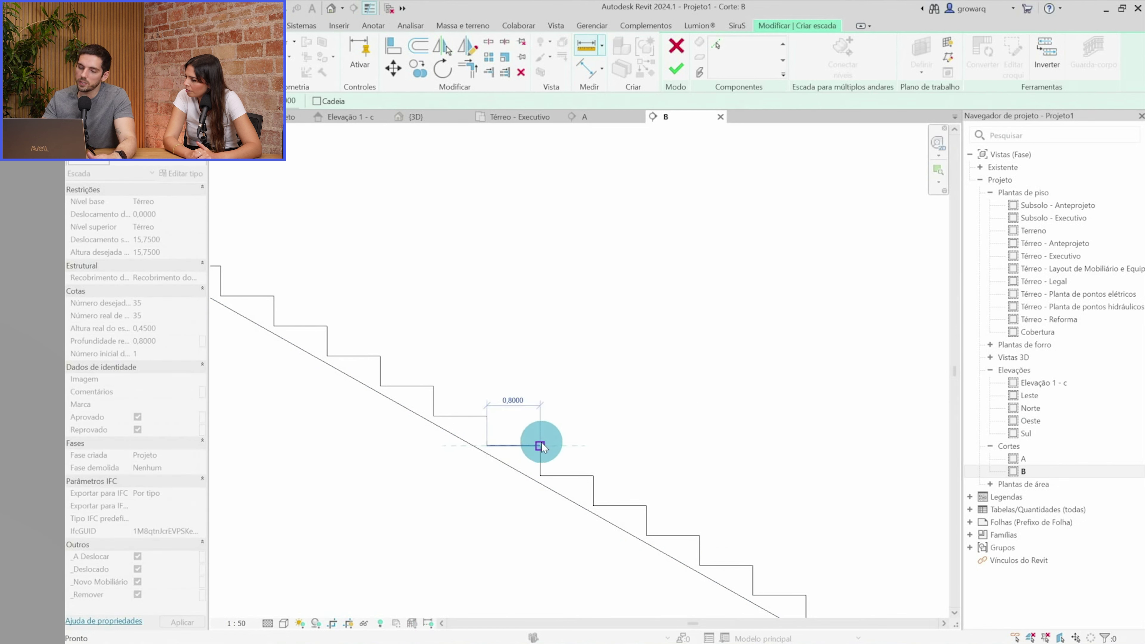
{"action": "scroll", "coordinate": [541, 446], "scroll_direction": "down", "scroll_amount": 5}
Return to the {3D} view and orbit and pan to see the stepped treads from above
{"action": "left_click", "coordinate": [331, 8]}
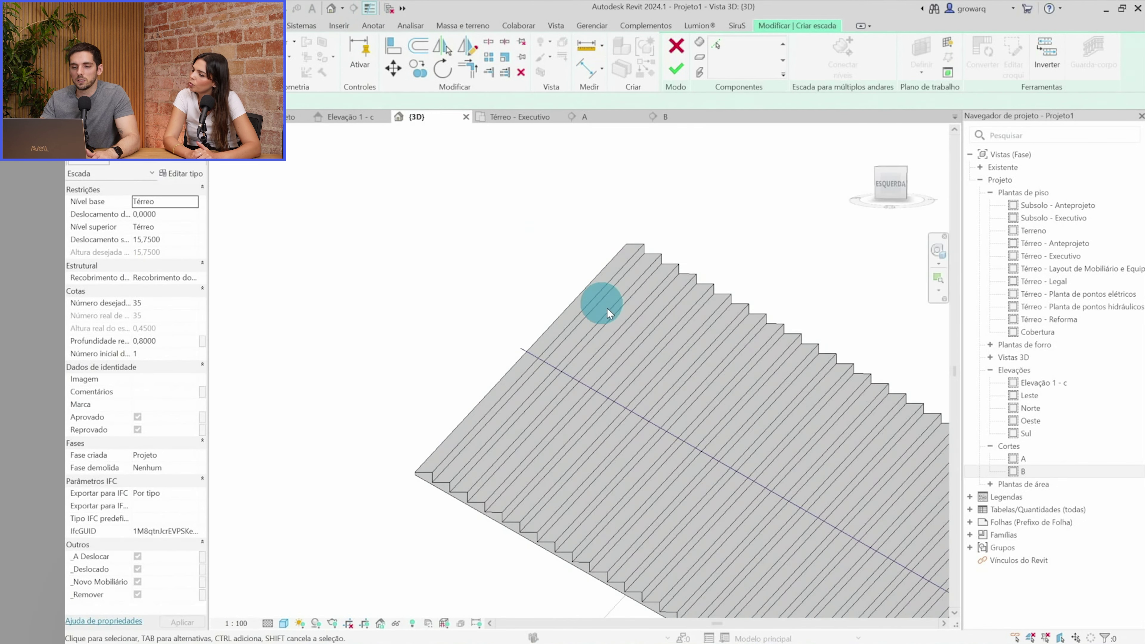
{"action": "scroll", "coordinate": [607, 313], "scroll_direction": "down", "scroll_amount": 2}
{"action": "mouse_move", "coordinate": [606, 332]}
{"action": "middle_mouse_down", "text": "shift"}
{"action": "mouse_move", "coordinate": [486, 358]}
{"action": "mouse_move", "coordinate": [422, 410]}
{"action": "mouse_move", "coordinate": [462, 481]}
{"action": "middle_mouse_up", "text": "shift"}
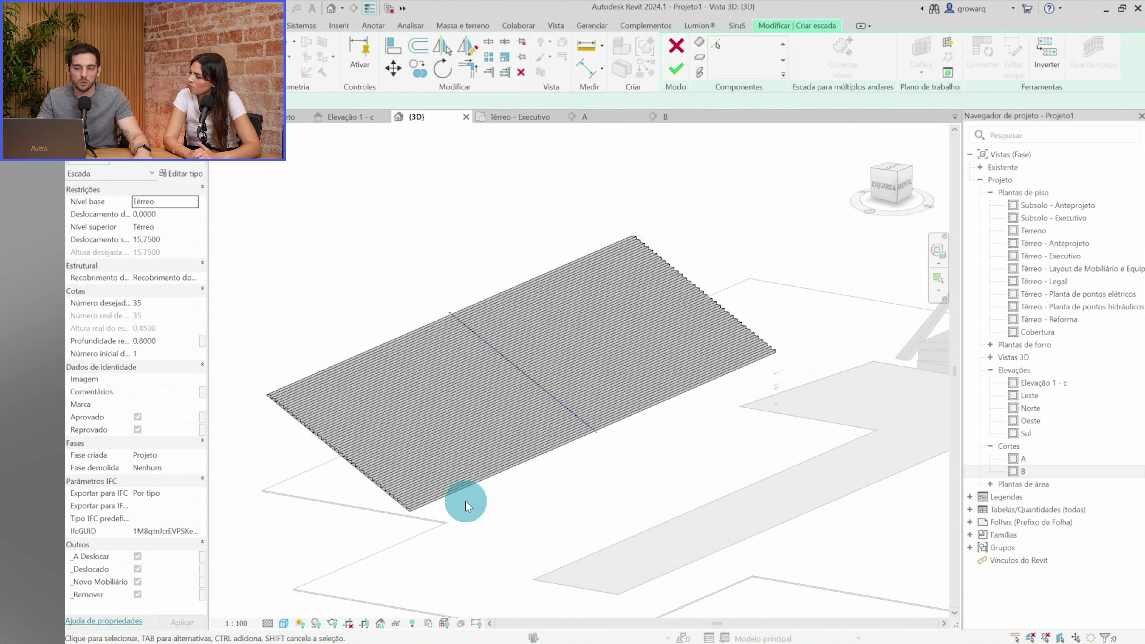
{"action": "mouse_move", "coordinate": [445, 499]}
{"action": "middle_mouse_down"}
{"action": "mouse_move", "coordinate": [596, 504]}
{"action": "mouse_move", "coordinate": [609, 533]}
{"action": "middle_mouse_up"}
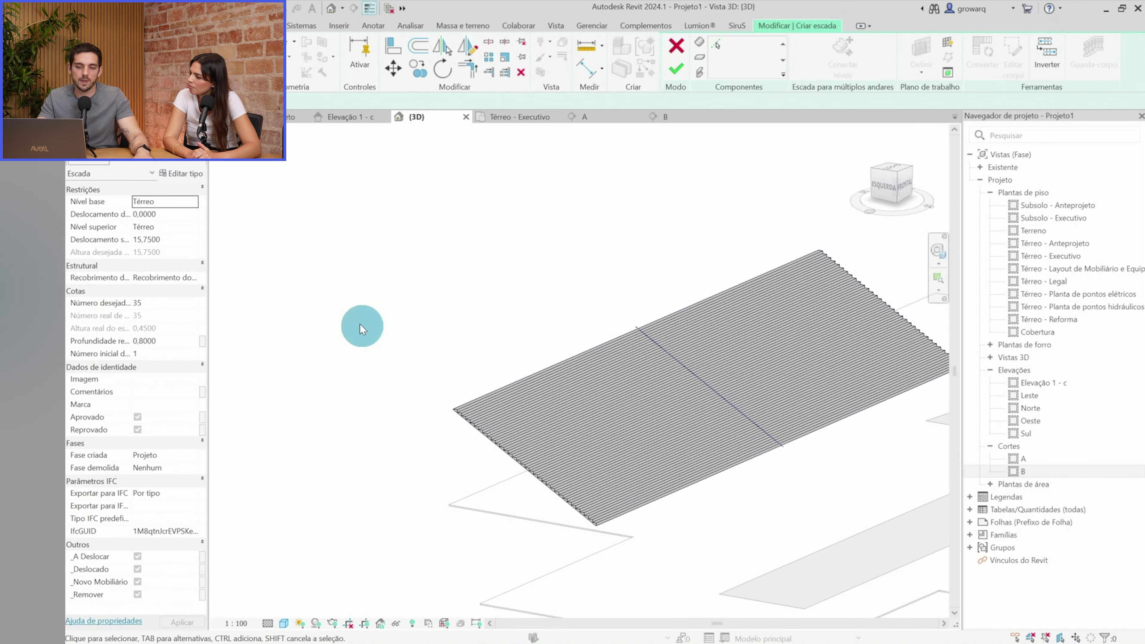
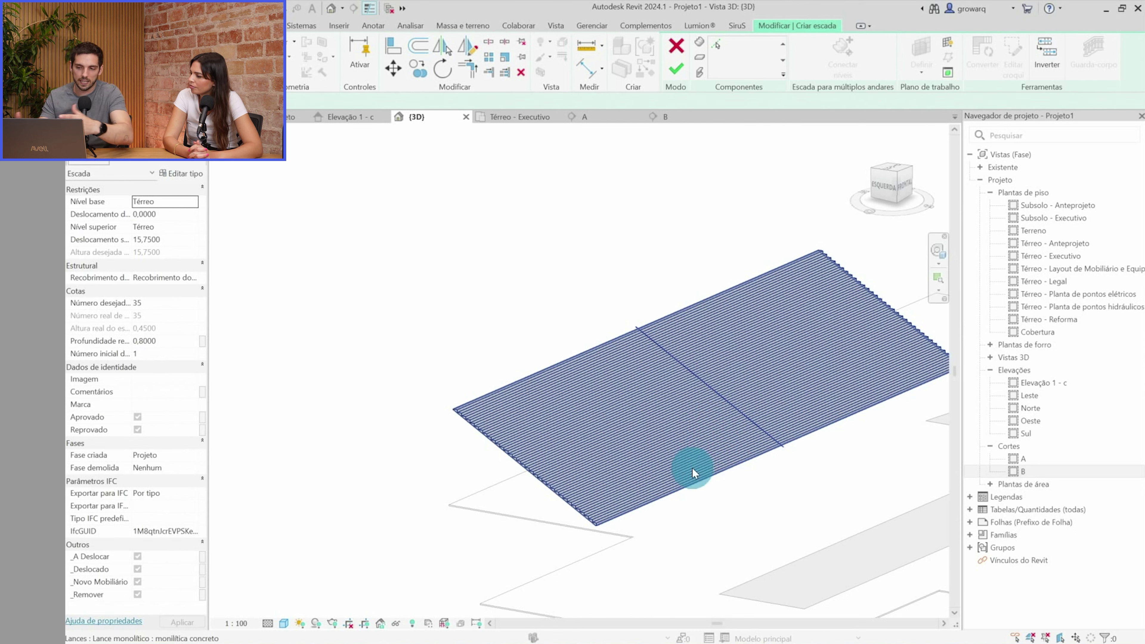
Select the grandstand stair run to check its width, then deselect it
{"action": "scroll", "coordinate": [498, 411], "scroll_direction": "up", "scroll_amount": 2}
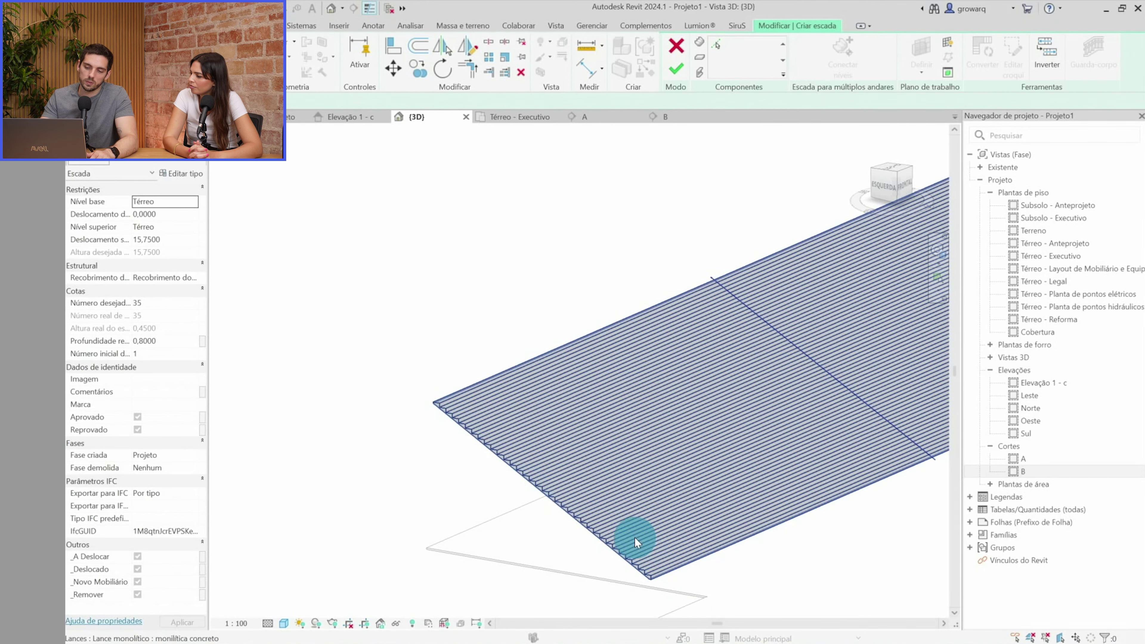
{"action": "left_click", "coordinate": [647, 570]}
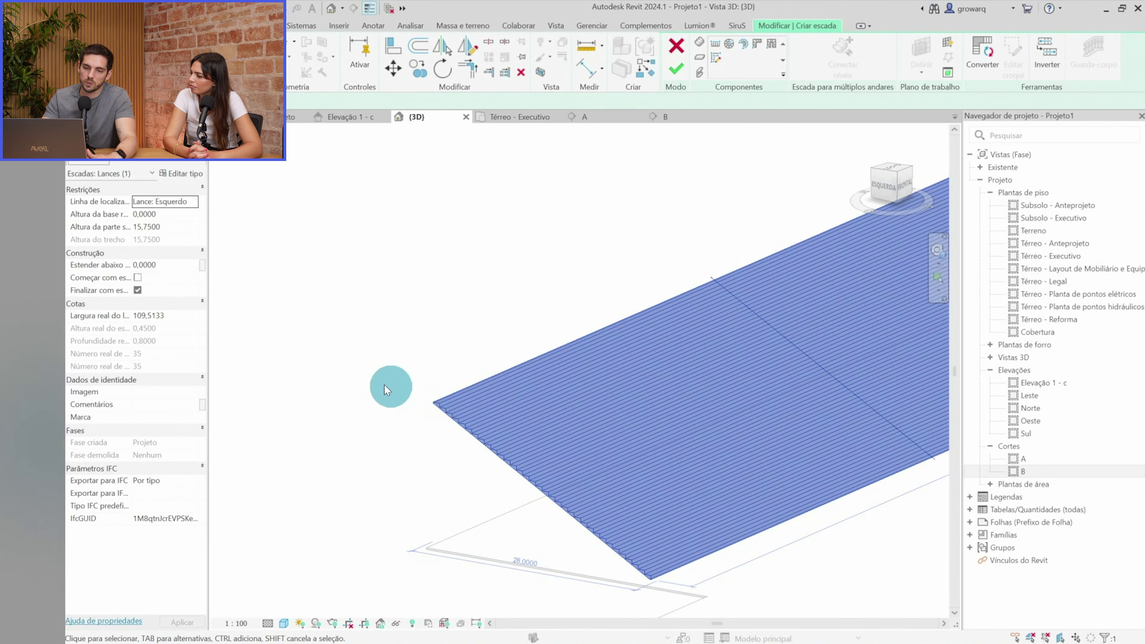
{"action": "key", "text": "Escape"}
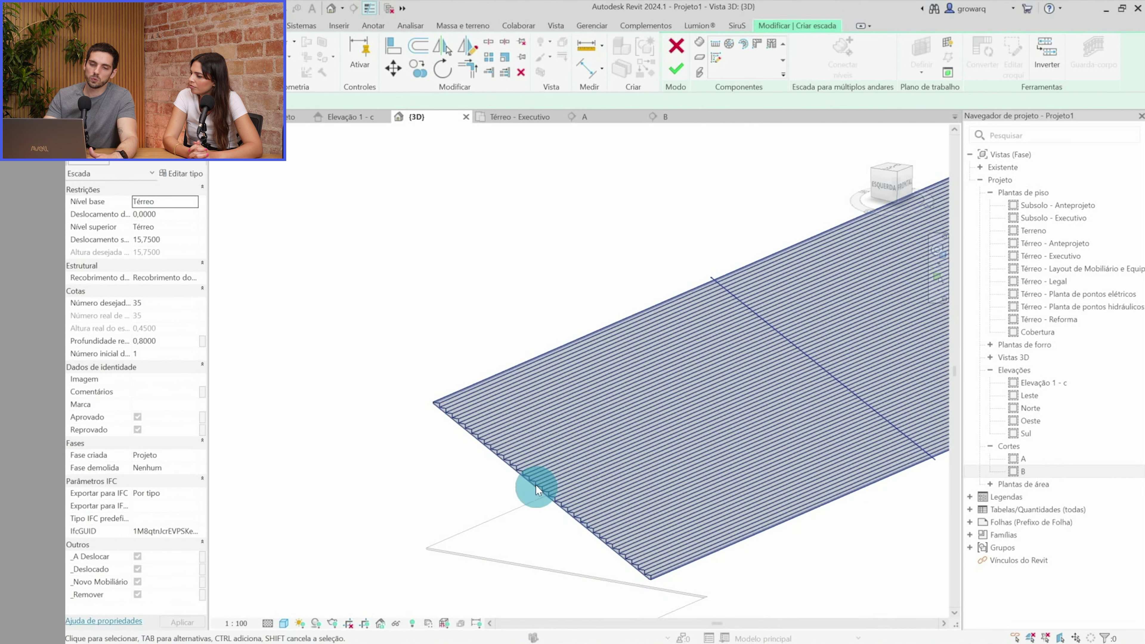
Review the stair's top offset of 15,7500 and finish the stair edit
{"action": "left_click", "coordinate": [173, 244]}
{"action": "double_click", "coordinate": [173, 244]}
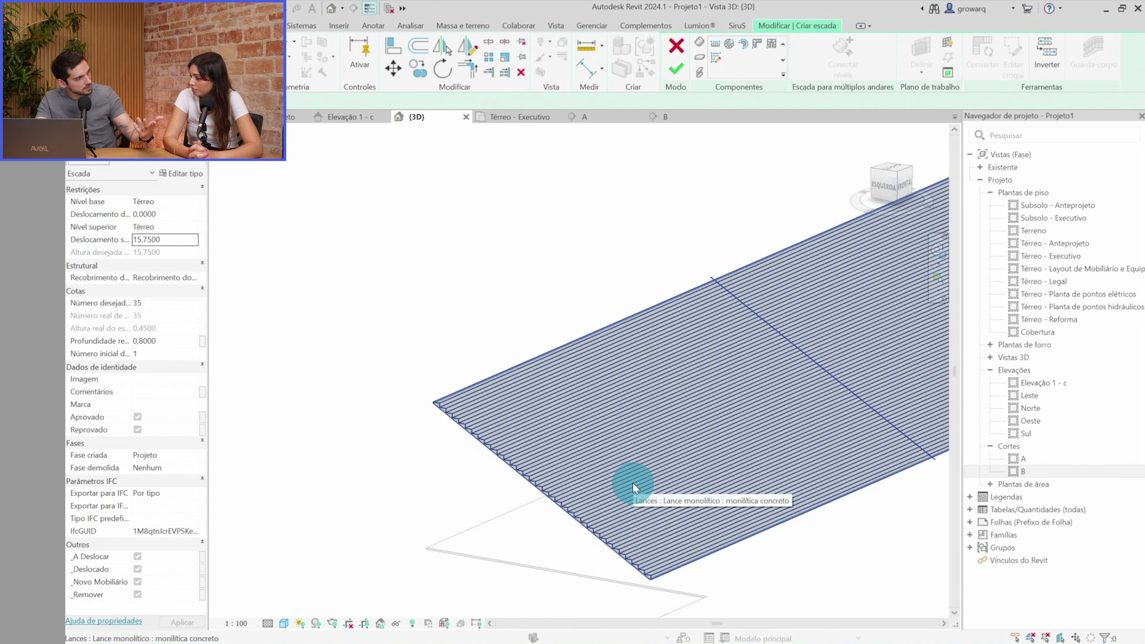
{"action": "scroll", "coordinate": [633, 488], "scroll_direction": "down", "scroll_amount": 3}
{"action": "mouse_move", "coordinate": [583, 461]}
{"action": "middle_mouse_down", "text": "shift"}
{"action": "mouse_move", "coordinate": [573, 333]}
{"action": "mouse_move", "coordinate": [567, 350]}
{"action": "middle_mouse_up", "text": "shift"}
{"action": "left_click", "coordinate": [677, 69]}
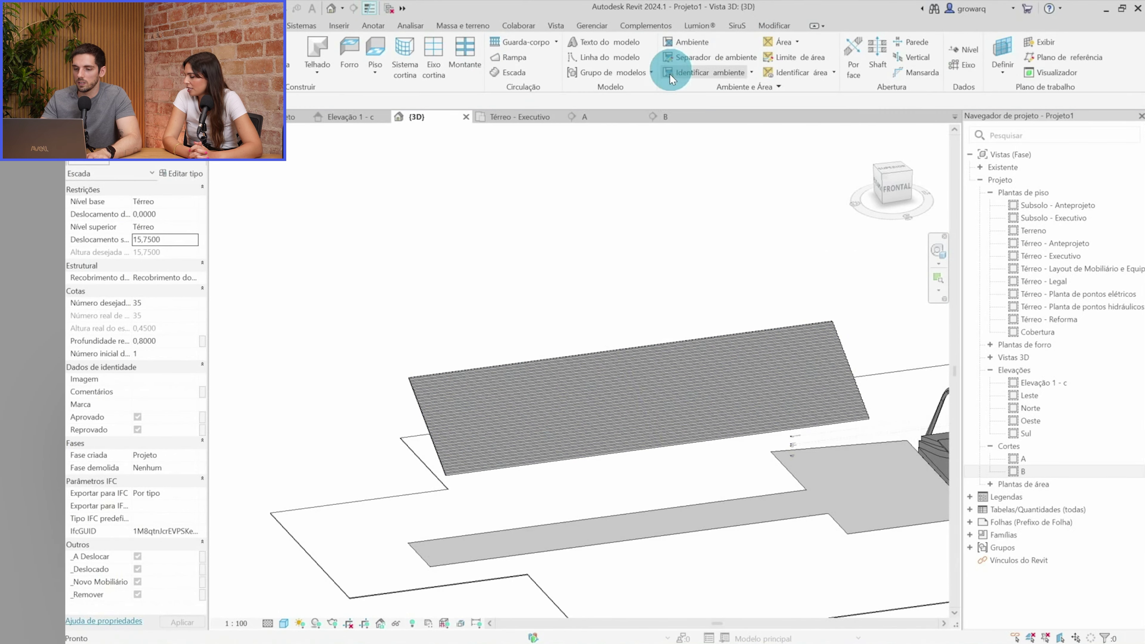
Open the Térreo - Executivo plan, then the Térreo - Anteprojeto floor plan
{"action": "mouse_move", "coordinate": [550, 268]}
{"action": "middle_mouse_down", "text": "shift"}
{"action": "mouse_move", "coordinate": [518, 448]}
{"action": "mouse_move", "coordinate": [475, 312]}
{"action": "mouse_move", "coordinate": [577, 281]}
{"action": "mouse_move", "coordinate": [623, 337]}
{"action": "middle_mouse_up", "text": "shift"}
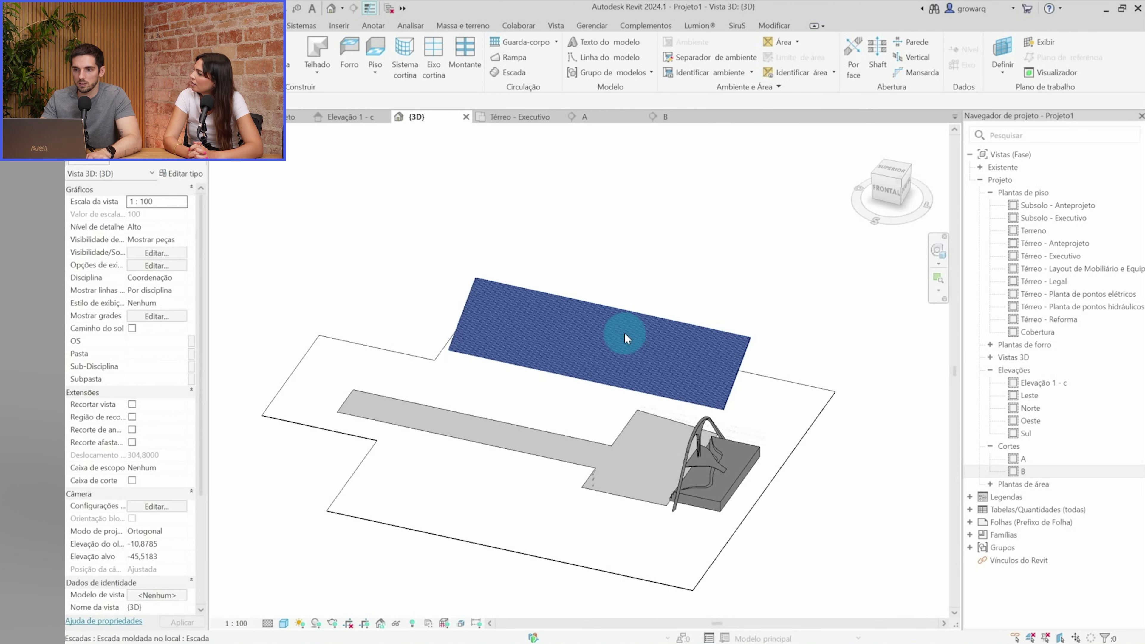
{"action": "left_click", "coordinate": [1061, 255]}
{"action": "double_click", "coordinate": [1062, 255]}
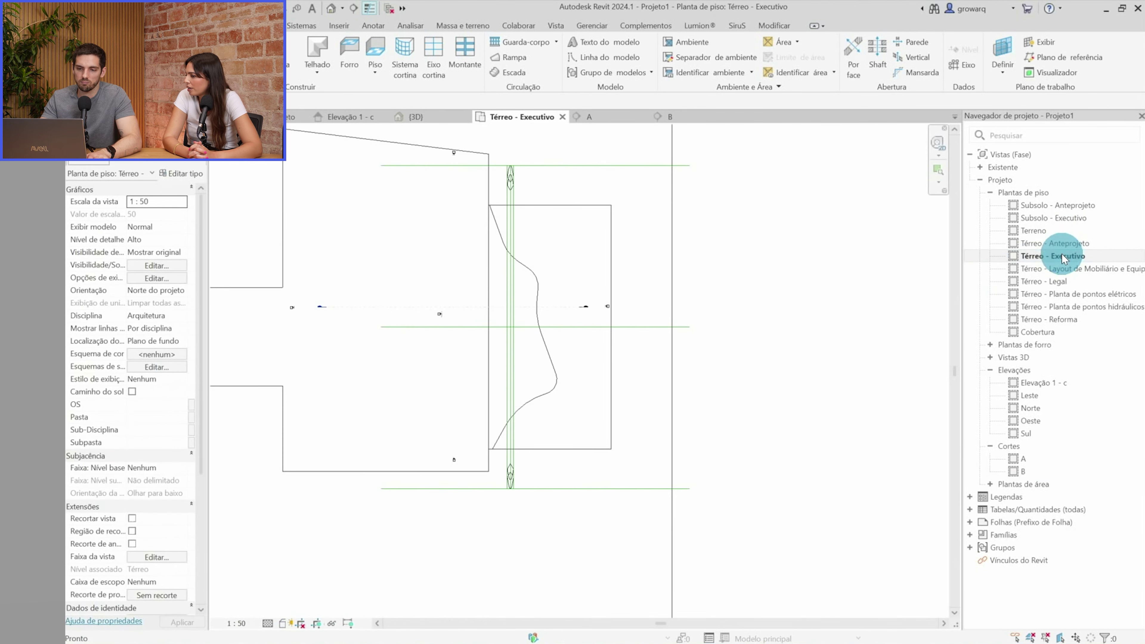
{"action": "scroll", "coordinate": [557, 421], "scroll_direction": "down", "scroll_amount": 2}
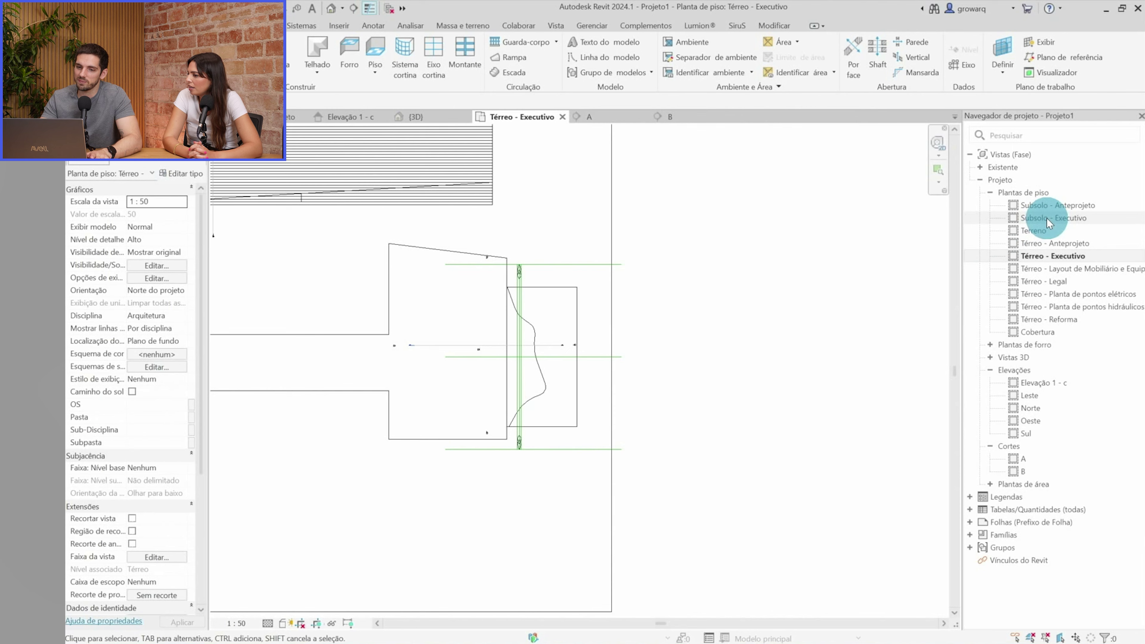
{"action": "scroll", "coordinate": [744, 325], "scroll_direction": "down", "scroll_amount": 2}
{"action": "left_click", "coordinate": [1053, 252]}
{"action": "double_click", "coordinate": [1053, 246]}
Zoom into the aerial site image, pan back to the linework, and select the grandstand stair
{"action": "scroll", "coordinate": [614, 451], "scroll_direction": "down", "scroll_amount": 2}
{"action": "scroll", "coordinate": [608, 319], "scroll_direction": "down", "scroll_amount": 2}
{"action": "scroll", "coordinate": [319, 422], "scroll_direction": "down", "scroll_amount": 3}
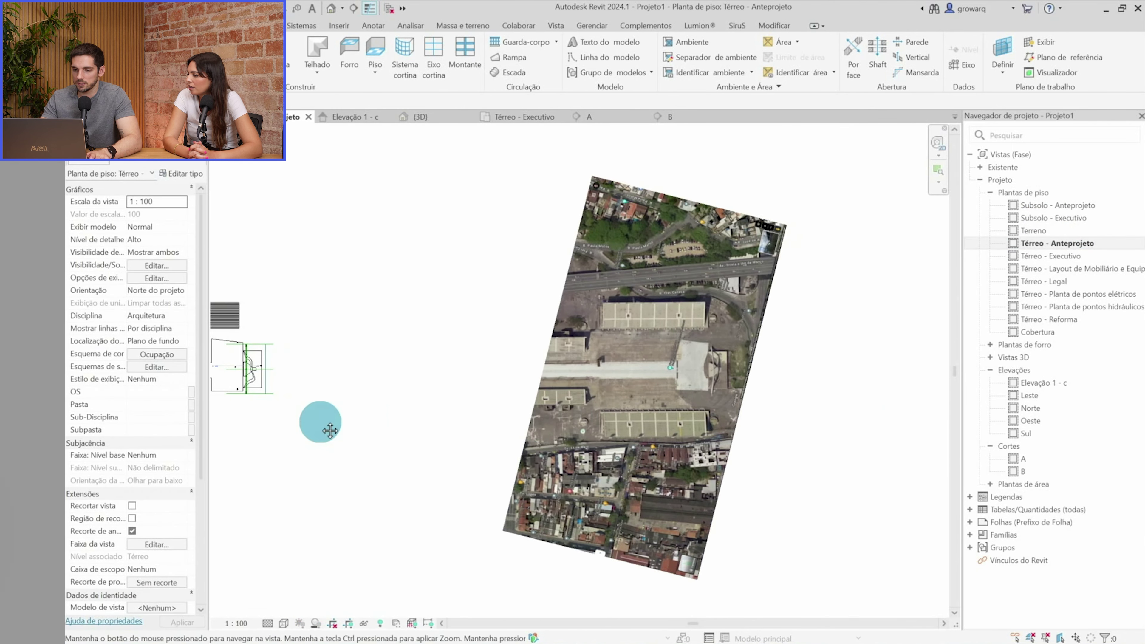
{"action": "scroll", "coordinate": [762, 340], "scroll_direction": "up", "scroll_amount": 3}
{"action": "scroll", "coordinate": [559, 451], "scroll_direction": "up", "scroll_amount": 3}
{"action": "scroll", "coordinate": [555, 411], "scroll_direction": "up", "scroll_amount": 2}
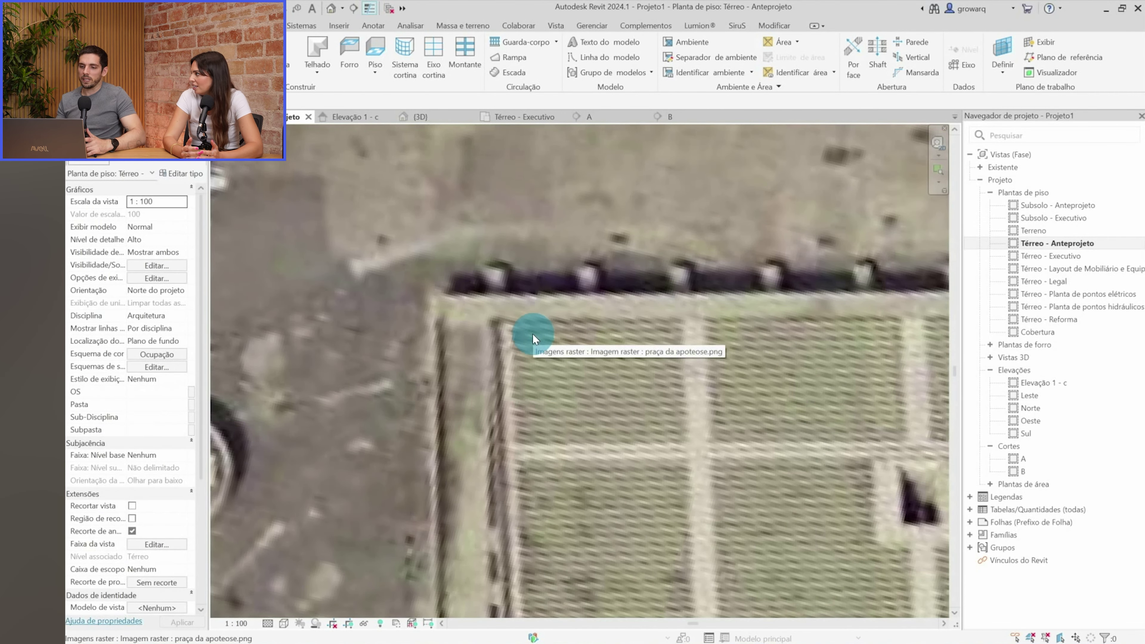
{"action": "scroll", "coordinate": [541, 356], "scroll_direction": "up", "scroll_amount": 1}
{"action": "scroll", "coordinate": [526, 368], "scroll_direction": "up", "scroll_amount": 2}
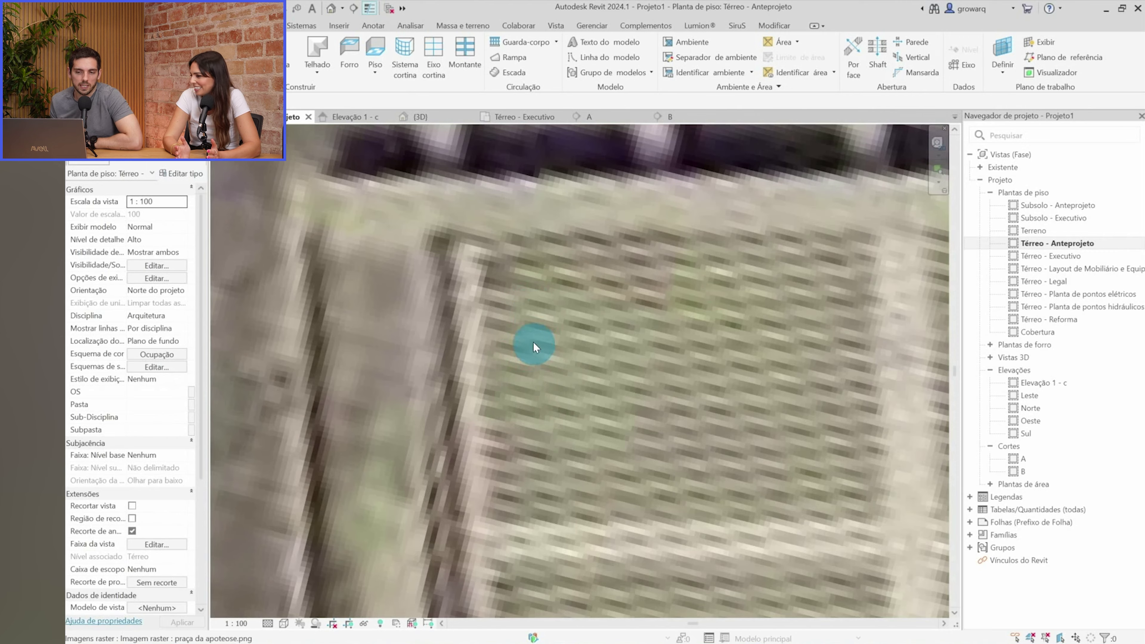
{"action": "scroll", "coordinate": [533, 356], "scroll_direction": "down", "scroll_amount": 2}
{"action": "scroll", "coordinate": [533, 361], "scroll_direction": "down", "scroll_amount": 2}
{"action": "scroll", "coordinate": [345, 371], "scroll_direction": "down", "scroll_amount": 3}
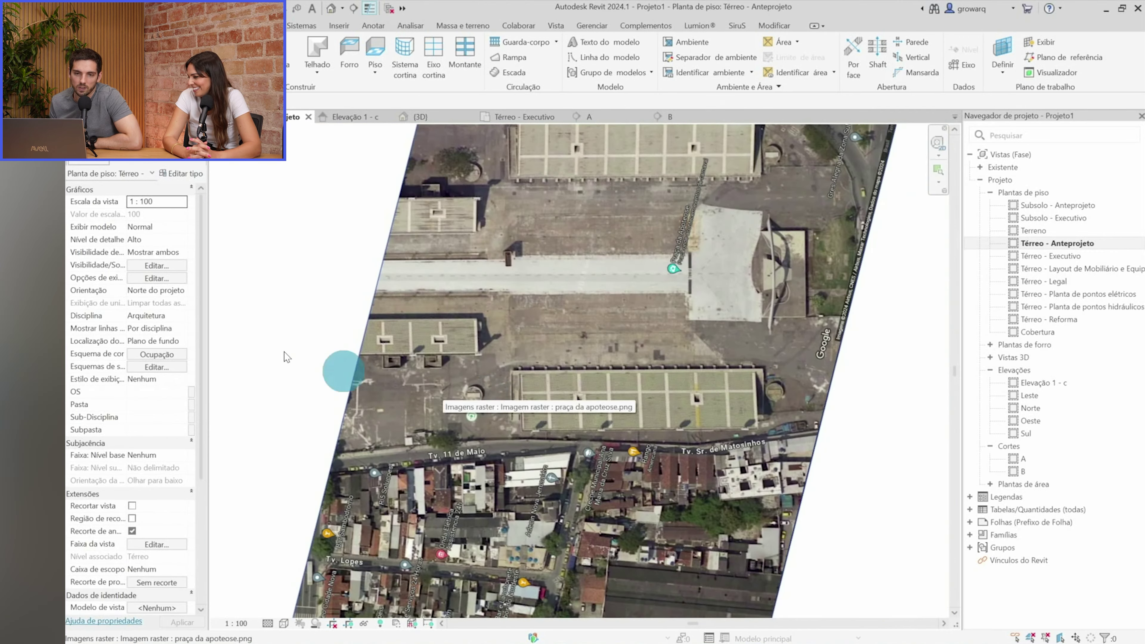
{"action": "middle_click_drag", "start_coordinate": [345, 370], "coordinate": [968, 568]}
{"action": "scroll", "coordinate": [514, 377], "scroll_direction": "up", "scroll_amount": 2}
{"action": "left_click", "coordinate": [513, 377]}
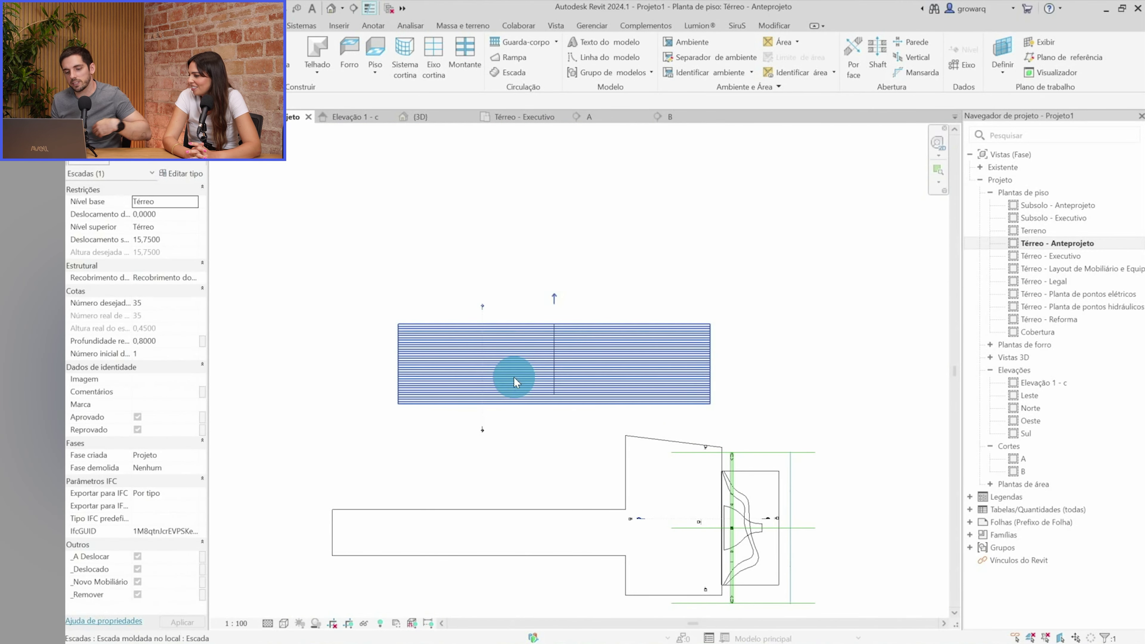
Deselect the stair, pan to the second grandstand, and return to the {3D} view
{"action": "left_click", "coordinate": [603, 440]}
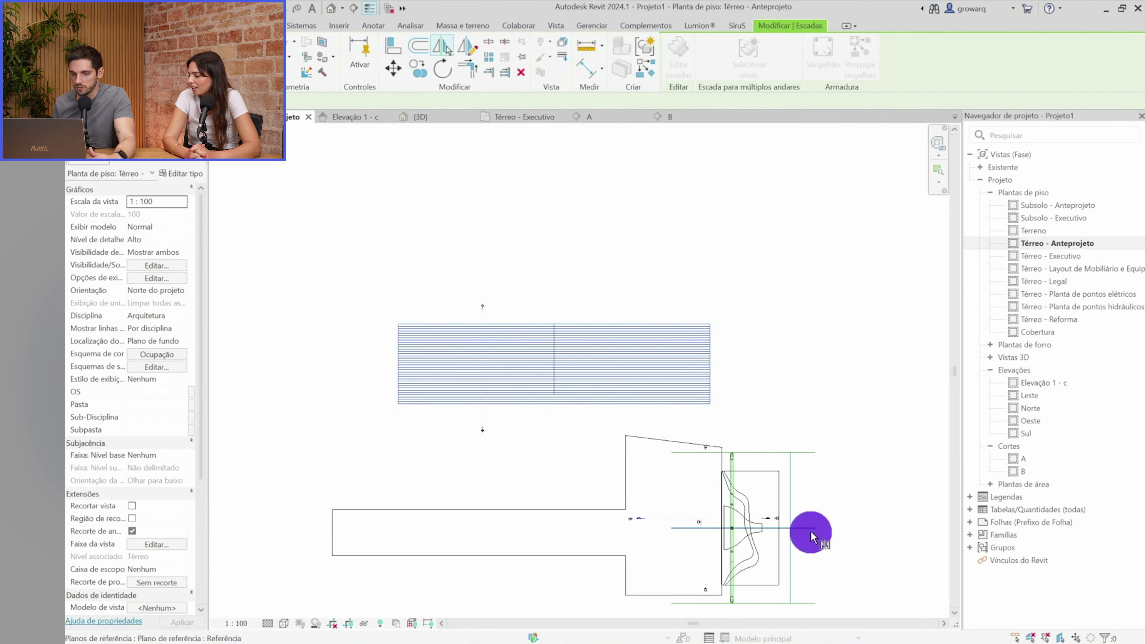
{"action": "middle_click_drag", "start_coordinate": [814, 559], "coordinate": [657, 371]}
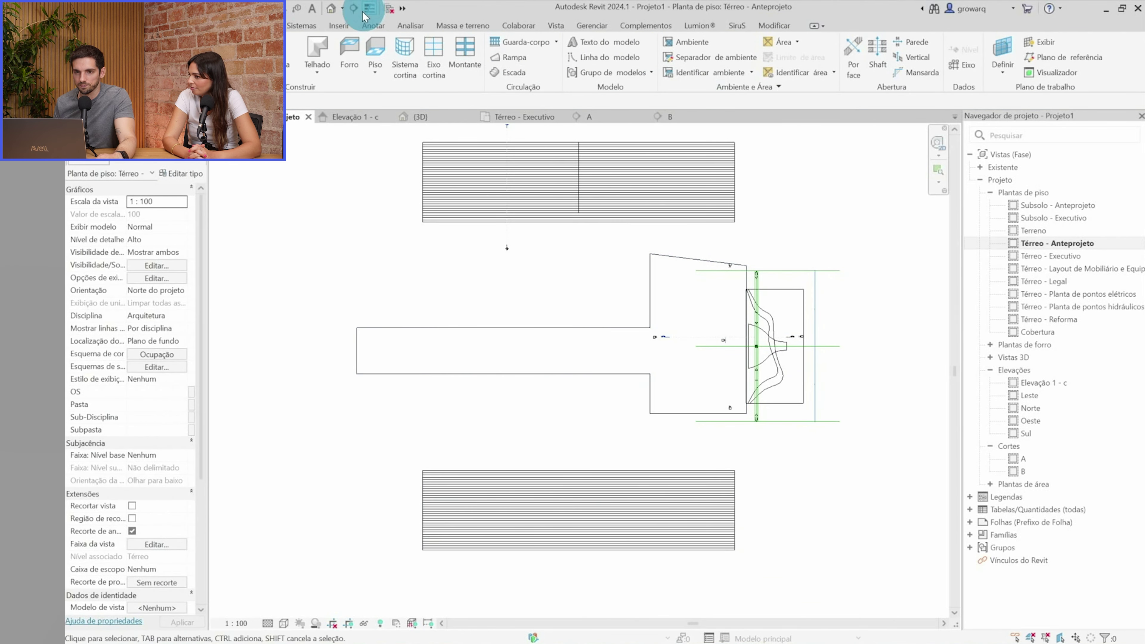
{"action": "left_click", "coordinate": [334, 13]}
{"action": "middle_click_drag", "start_coordinate": [446, 496], "coordinate": [571, 385], "text": "shift"}
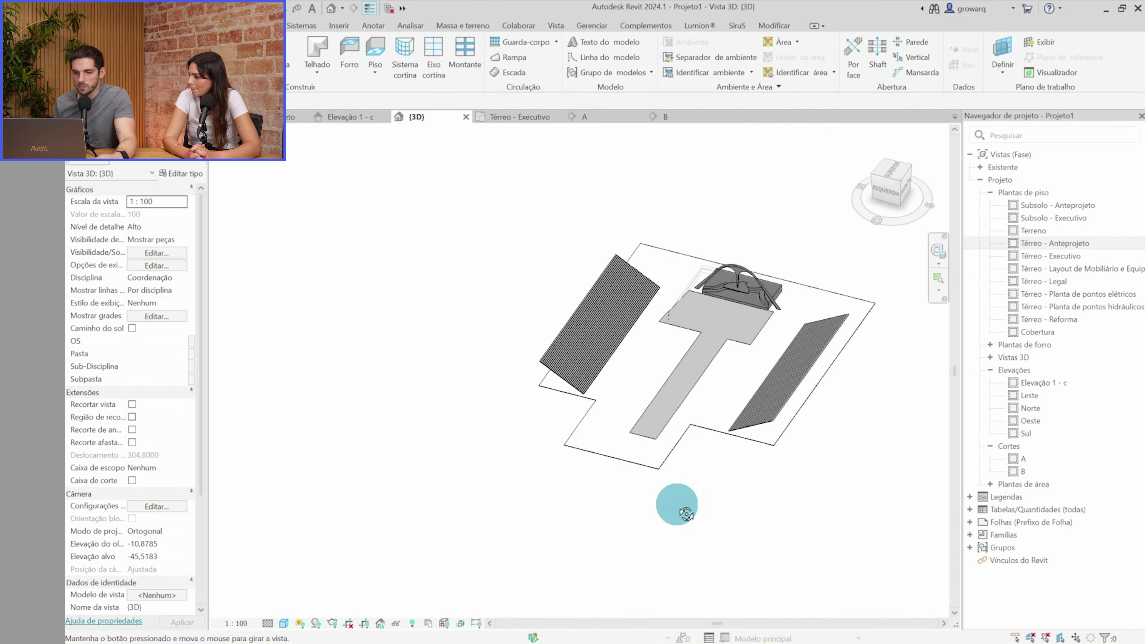
{"action": "scroll", "coordinate": [571, 385], "scroll_direction": "up", "scroll_amount": 3}
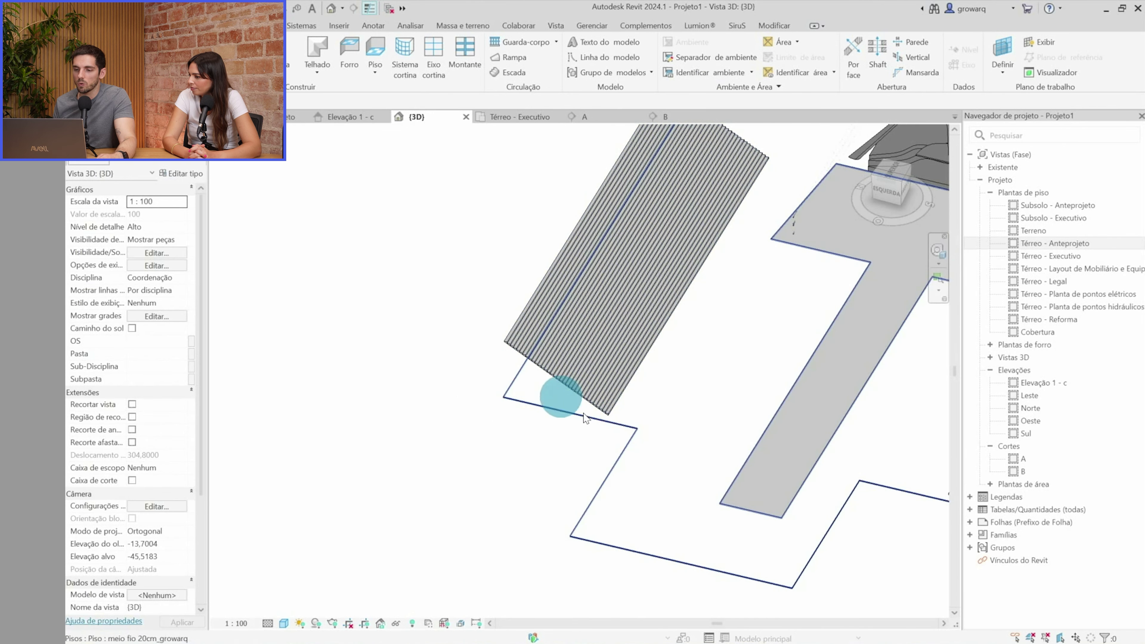
Frame both grandstands in 3D, then bring up the Sapucaí reference photo folder
{"action": "middle_click_drag", "start_coordinate": [746, 463], "coordinate": [320, 504]}
{"action": "scroll", "coordinate": [320, 504], "scroll_direction": "down", "scroll_amount": 3}
{"action": "mouse_move", "coordinate": [705, 417]}
{"action": "middle_mouse_down"}
{"action": "mouse_move", "coordinate": [307, 593]}
{"action": "mouse_move", "coordinate": [459, 432]}
{"action": "mouse_move", "coordinate": [522, 376]}
{"action": "mouse_move", "coordinate": [560, 361]}
{"action": "middle_mouse_up"}
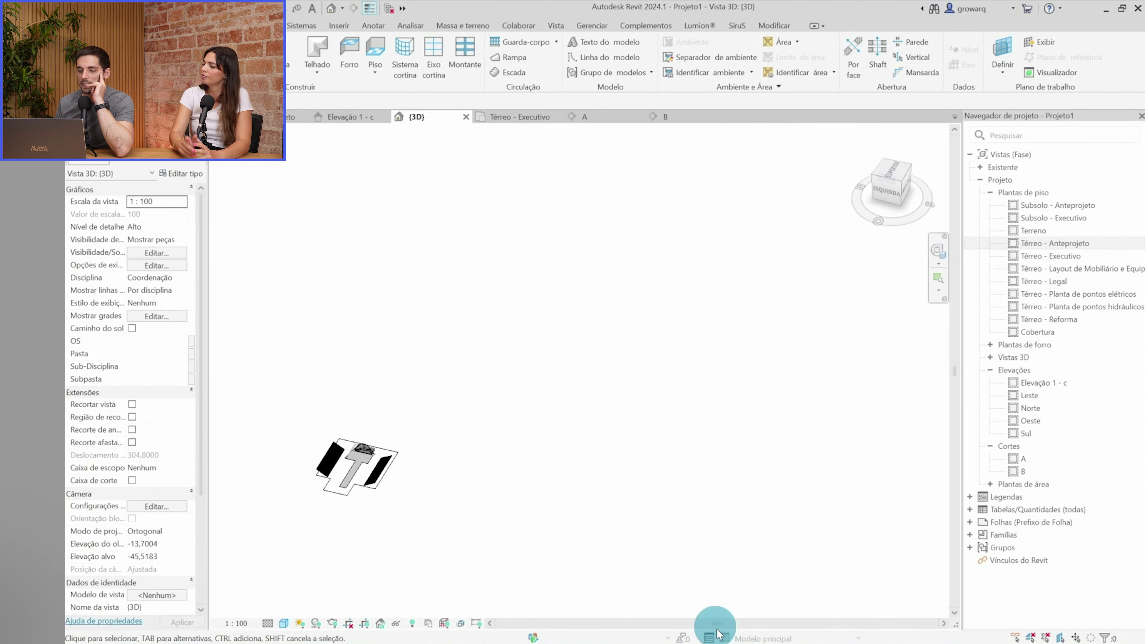
{"action": "scroll", "coordinate": [323, 494], "scroll_direction": "up", "scroll_amount": 5}
{"action": "scroll", "coordinate": [324, 494], "scroll_direction": "up", "scroll_amount": 3}
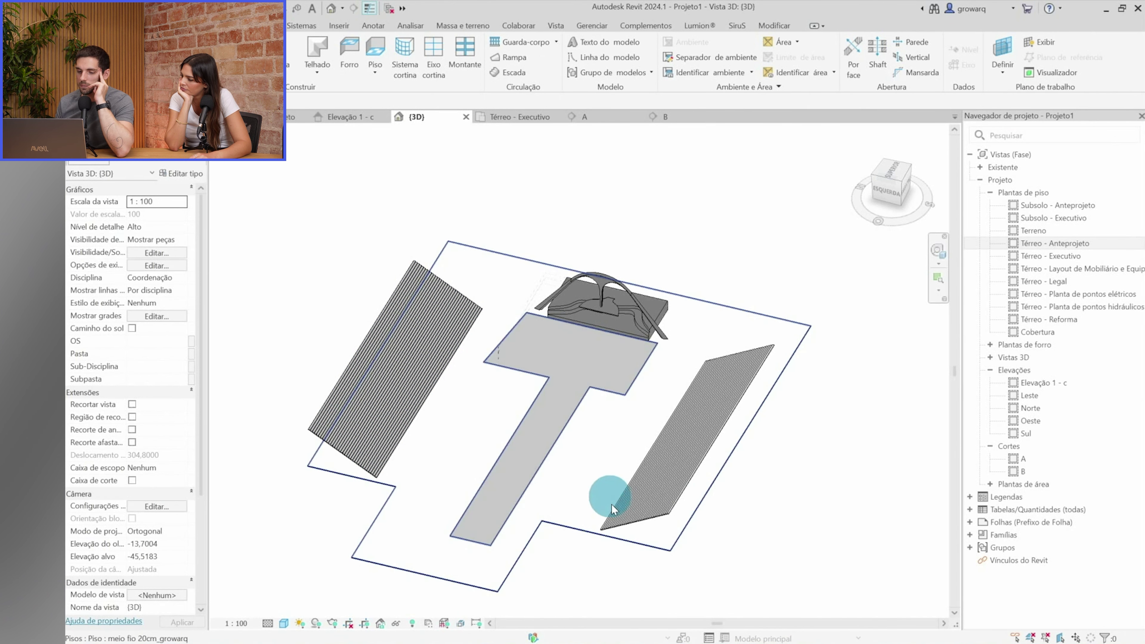
{"action": "left_click", "coordinate": [631, 642]}
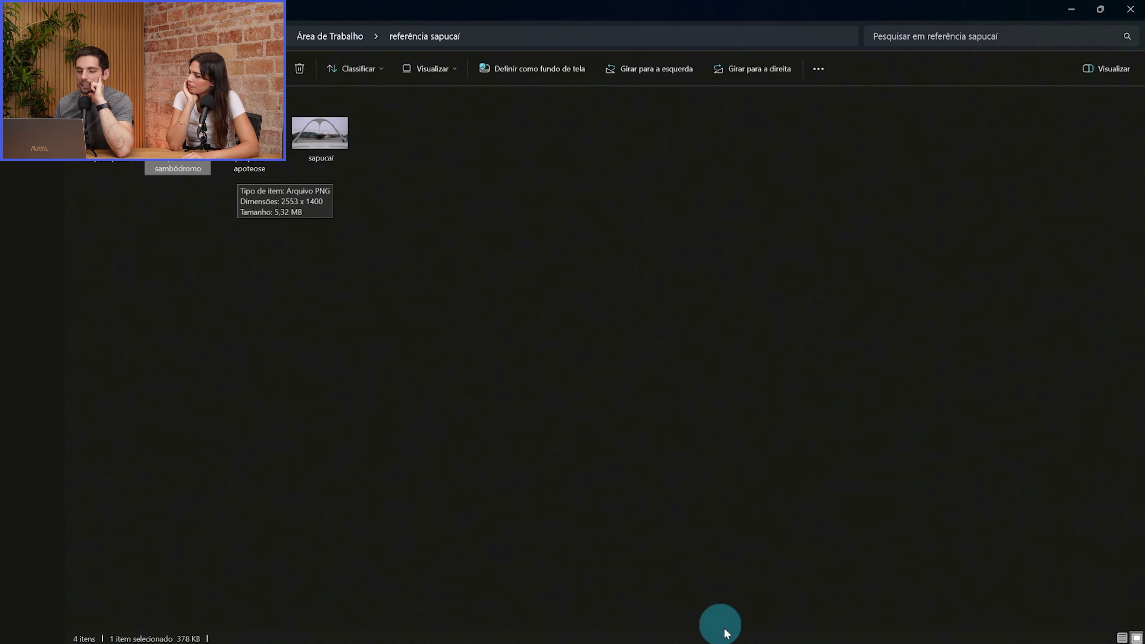
{"action": "mouse_move", "coordinate": [746, 639]}
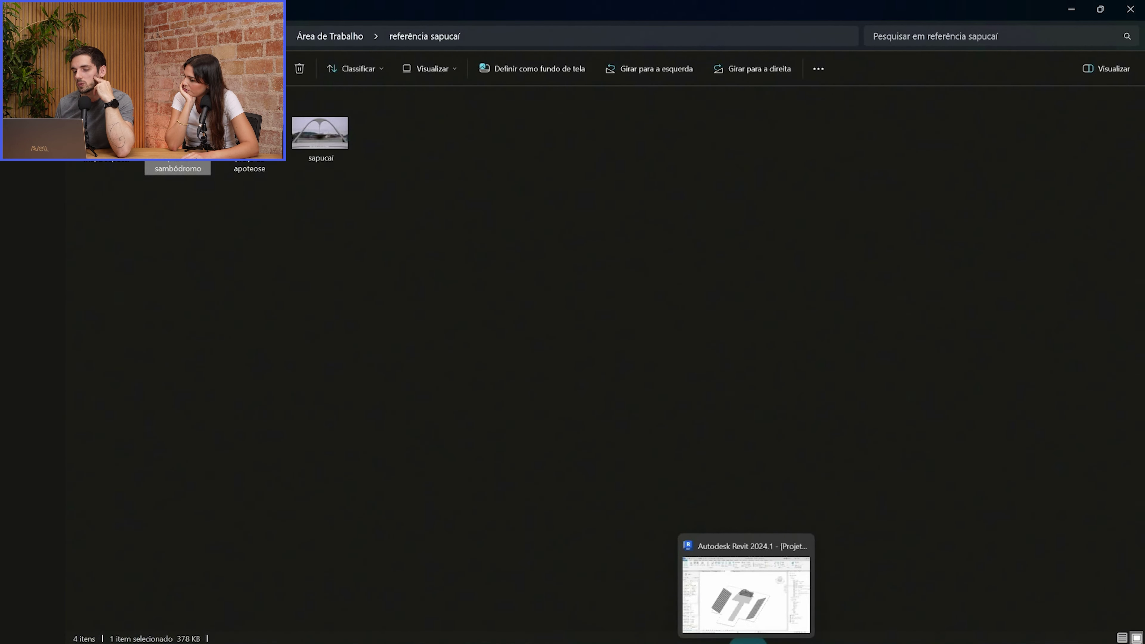
Back in Revit, orbit around the grandstands in 3D, then open Térreo - Anteprojeto
{"action": "left_click", "coordinate": [746, 595]}
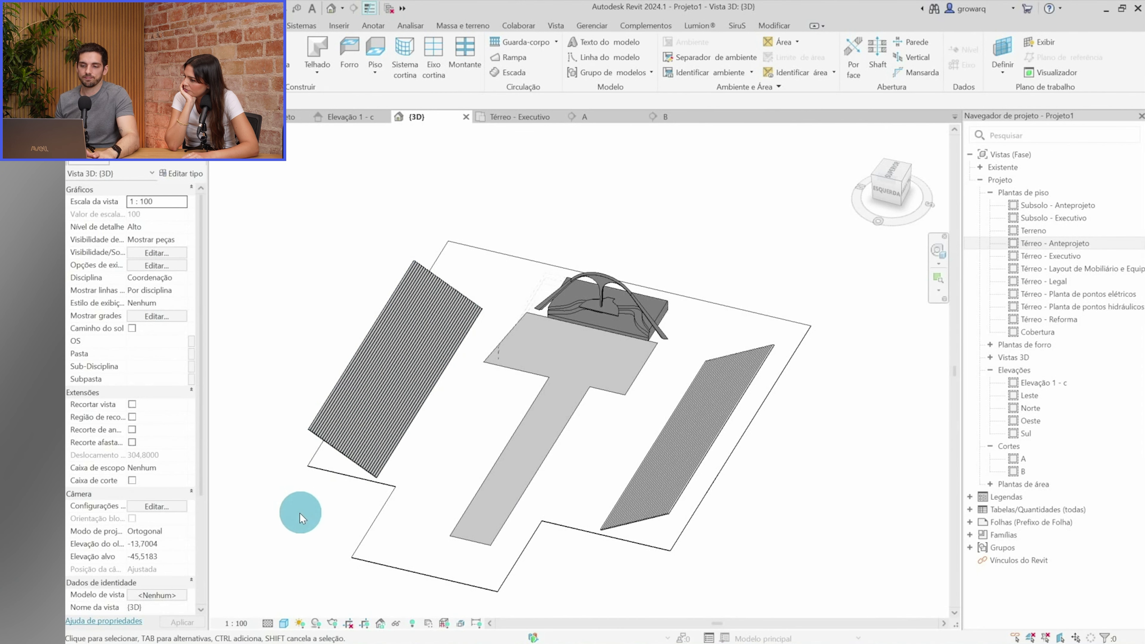
{"action": "middle_click_drag", "start_coordinate": [321, 496], "coordinate": [313, 349], "text": "shift"}
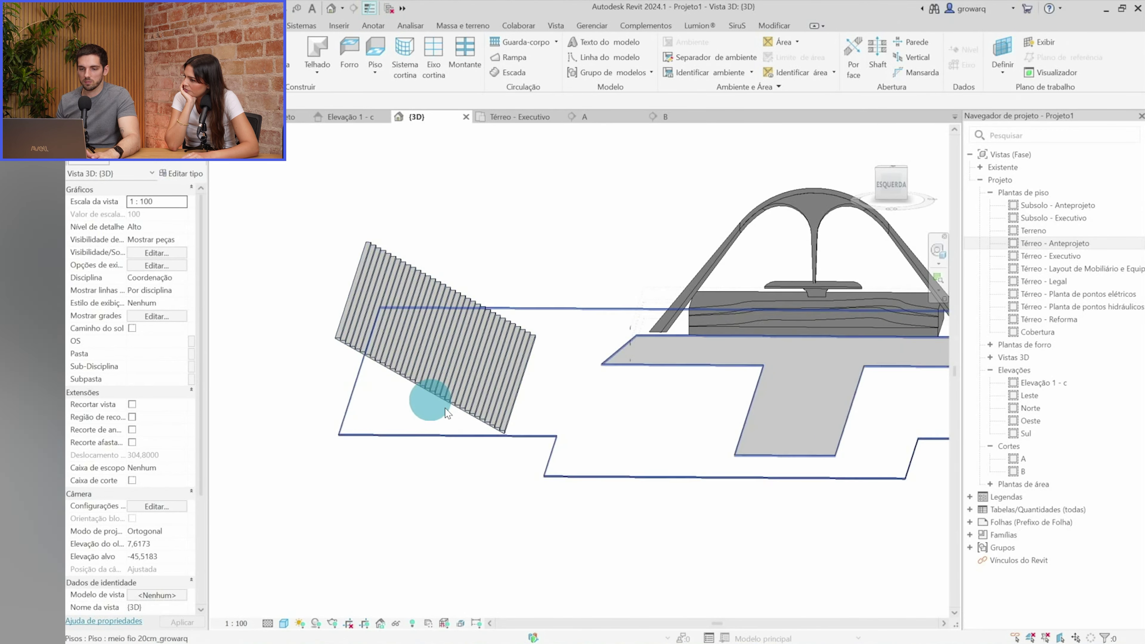
{"action": "middle_click_drag", "start_coordinate": [429, 398], "coordinate": [395, 513], "text": "shift"}
{"action": "scroll", "coordinate": [478, 450], "scroll_direction": "up", "scroll_amount": 1}
{"action": "scroll", "coordinate": [433, 453], "scroll_direction": "up", "scroll_amount": 2}
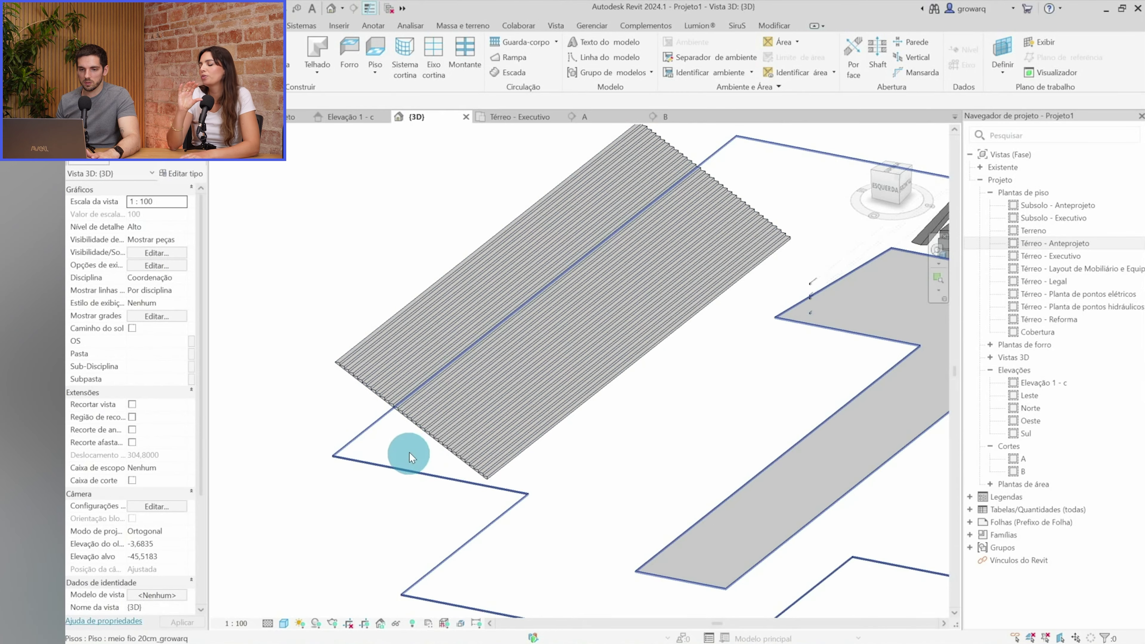
{"action": "scroll", "coordinate": [446, 426], "scroll_direction": "up", "scroll_amount": 2}
{"action": "double_click", "coordinate": [1043, 242]}
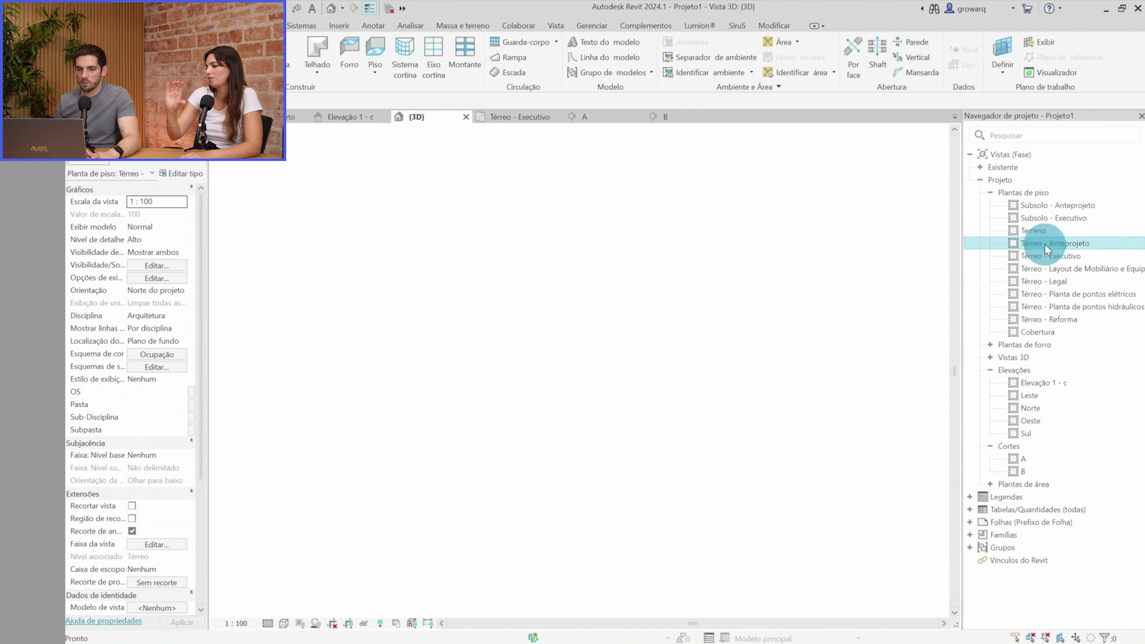
Start a wall (WA) located by finish face at the hatched area's bottom-left corner
{"action": "scroll", "coordinate": [472, 338], "scroll_direction": "up", "scroll_amount": 2}
{"action": "scroll", "coordinate": [468, 322], "scroll_direction": "up", "scroll_amount": 1}
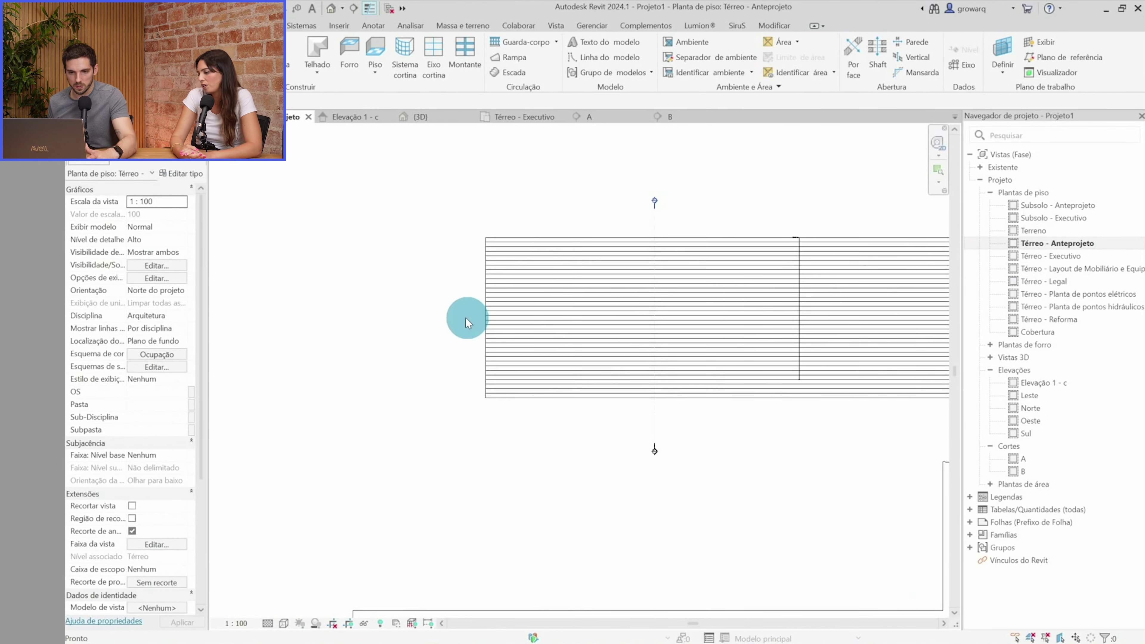
{"action": "key", "text": "w"}
{"action": "key", "text": "a"}
{"action": "left_click", "coordinate": [185, 203]}
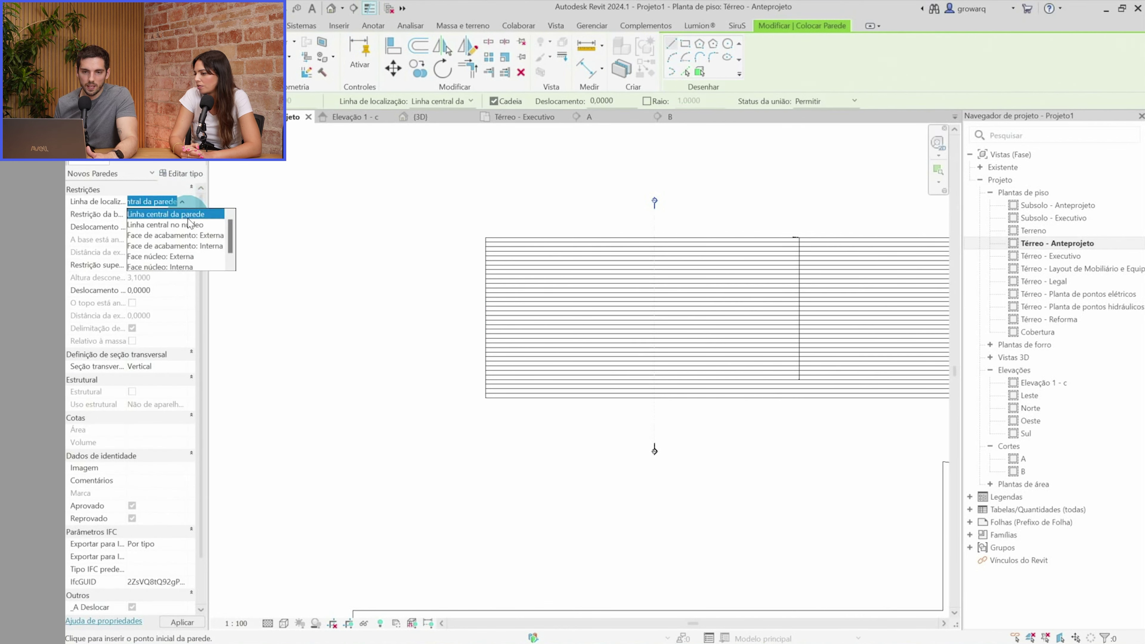
{"action": "left_click", "coordinate": [193, 247]}
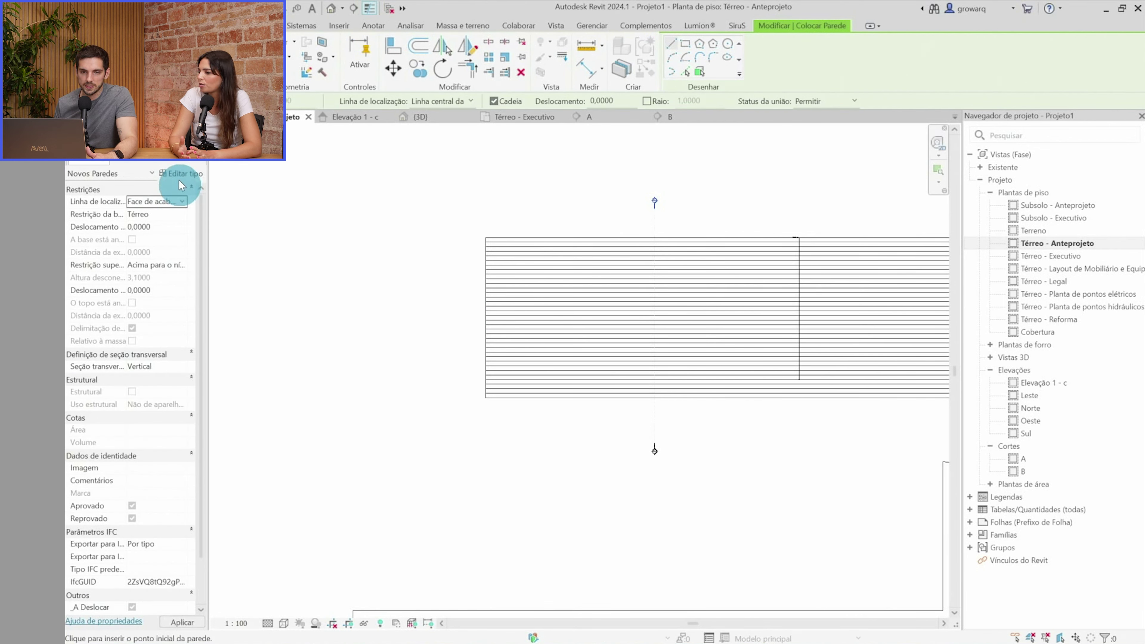
{"action": "left_click", "coordinate": [174, 152]}
{"action": "key", "text": "Escape"}
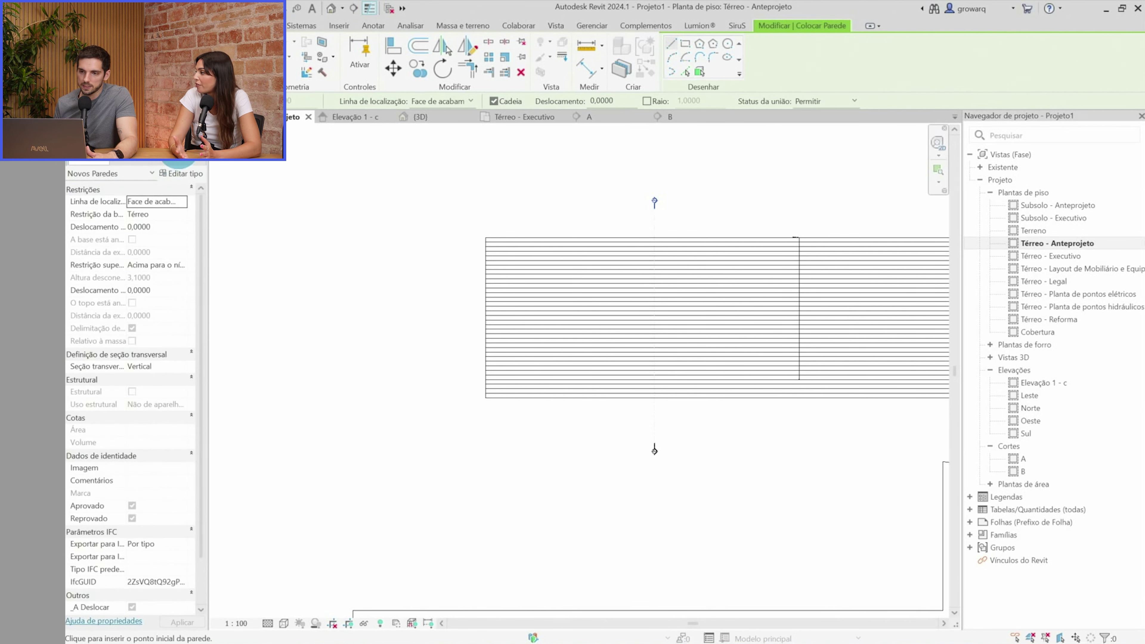
{"action": "scroll", "coordinate": [485, 386], "scroll_direction": "up", "scroll_amount": 3}
{"action": "left_click", "coordinate": [481, 404]}
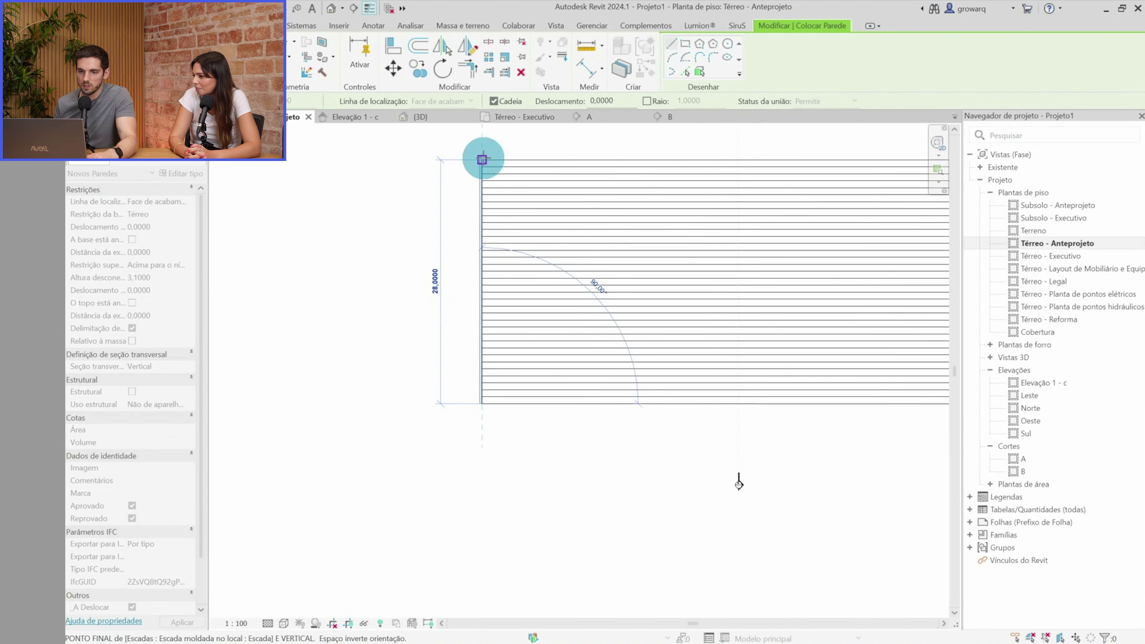
{"action": "key", "text": "Escape"}
{"action": "key", "text": "Escape"}
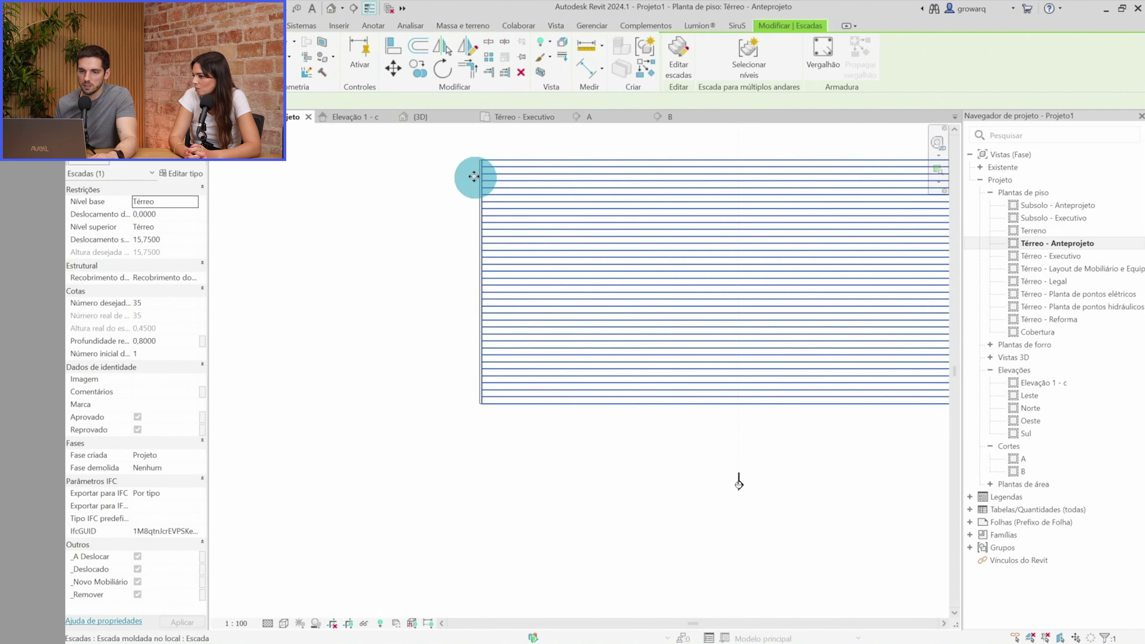
Give the side wall along the stairs a top constraint level and top offset of 20
{"action": "left_click", "coordinate": [474, 177]}
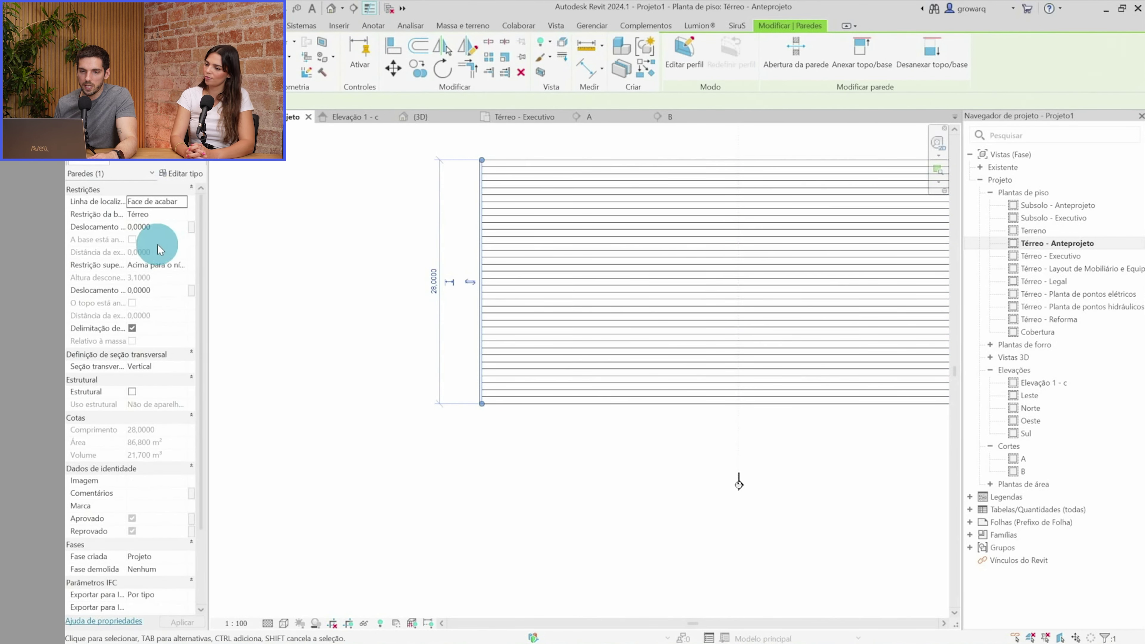
{"action": "left_click", "coordinate": [184, 268]}
{"action": "left_click", "coordinate": [169, 291]}
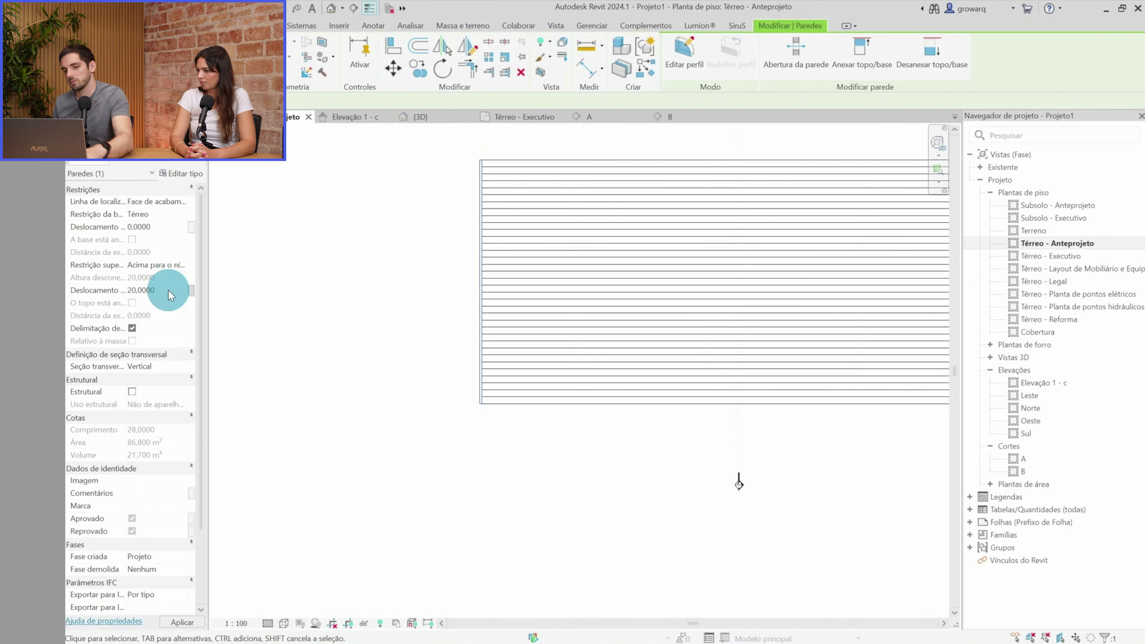
{"action": "key", "text": "Return"}
{"action": "key", "text": "Escape"}
Check the 20-tall side wall by selecting it in the {3D} view
{"action": "left_click", "coordinate": [332, 8]}
{"action": "scroll", "coordinate": [448, 473], "scroll_direction": "up", "scroll_amount": 3}
{"action": "scroll", "coordinate": [493, 328], "scroll_direction": "up", "scroll_amount": 3}
{"action": "left_click", "coordinate": [483, 326]}
{"action": "scroll", "coordinate": [454, 336], "scroll_direction": "up", "scroll_amount": 3}
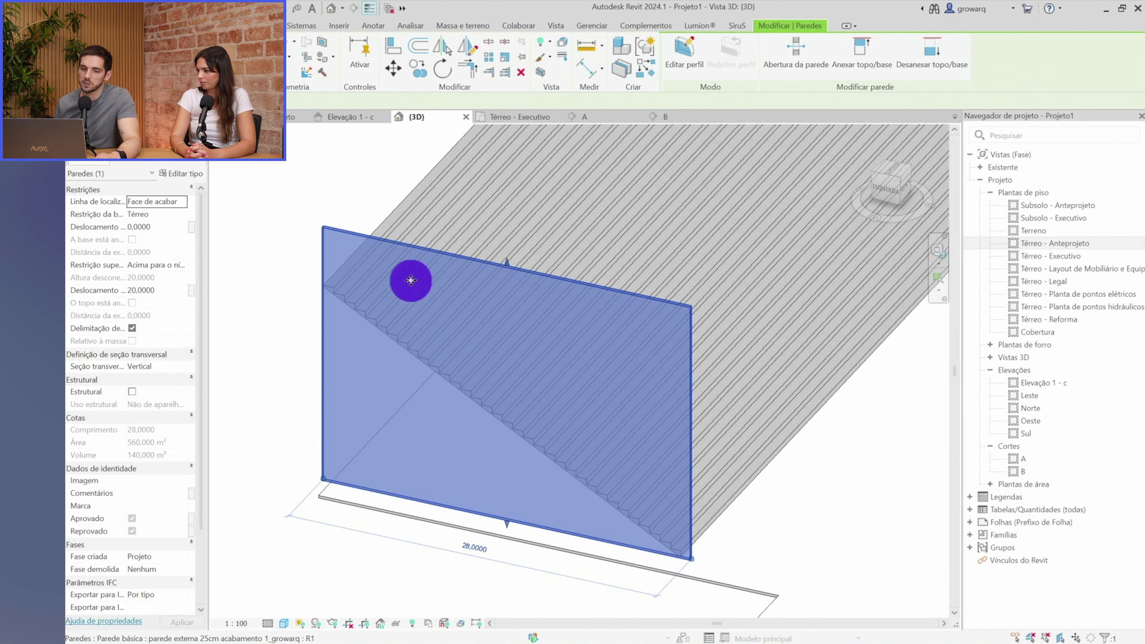
Edit the wall profile and pick the stair's bottom edge as a sketch line
{"action": "double_click", "coordinate": [411, 280]}
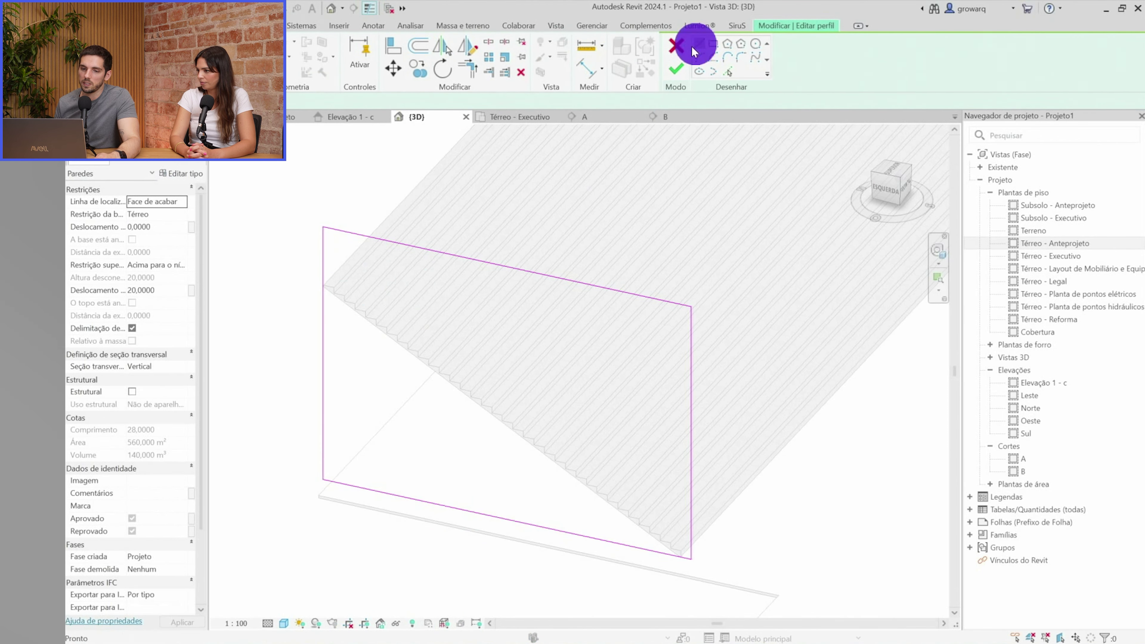
{"action": "left_click", "coordinate": [693, 51]}
{"action": "scroll", "coordinate": [332, 297], "scroll_direction": "up", "scroll_amount": 3}
{"action": "scroll", "coordinate": [297, 276], "scroll_direction": "up", "scroll_amount": 2}
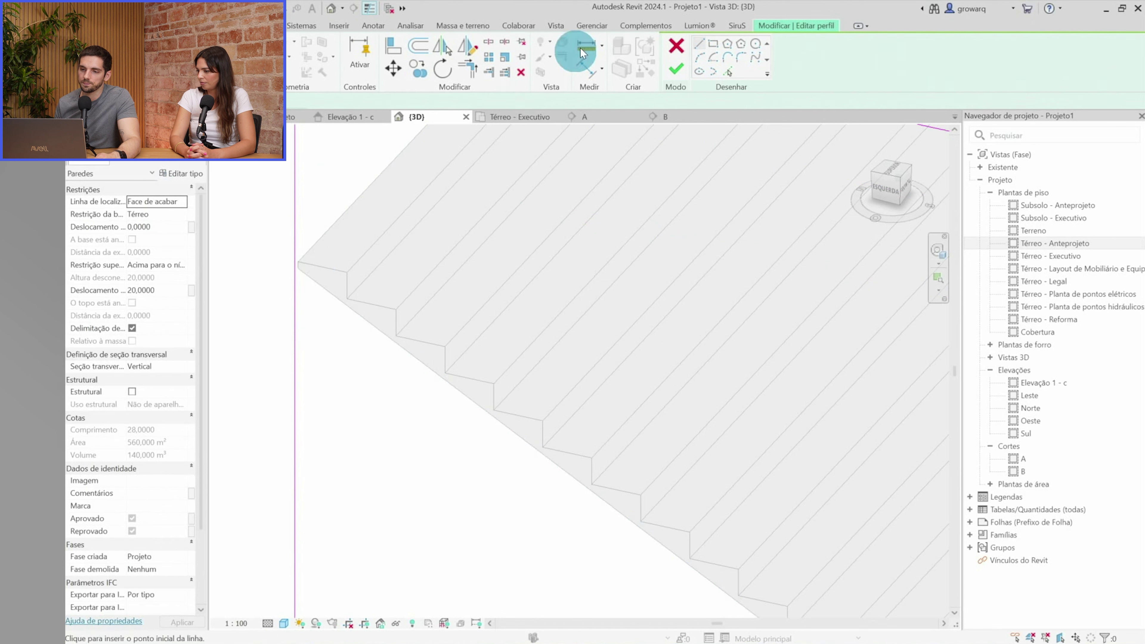
{"action": "left_click", "coordinate": [728, 71]}
{"action": "left_click", "coordinate": [386, 332]}
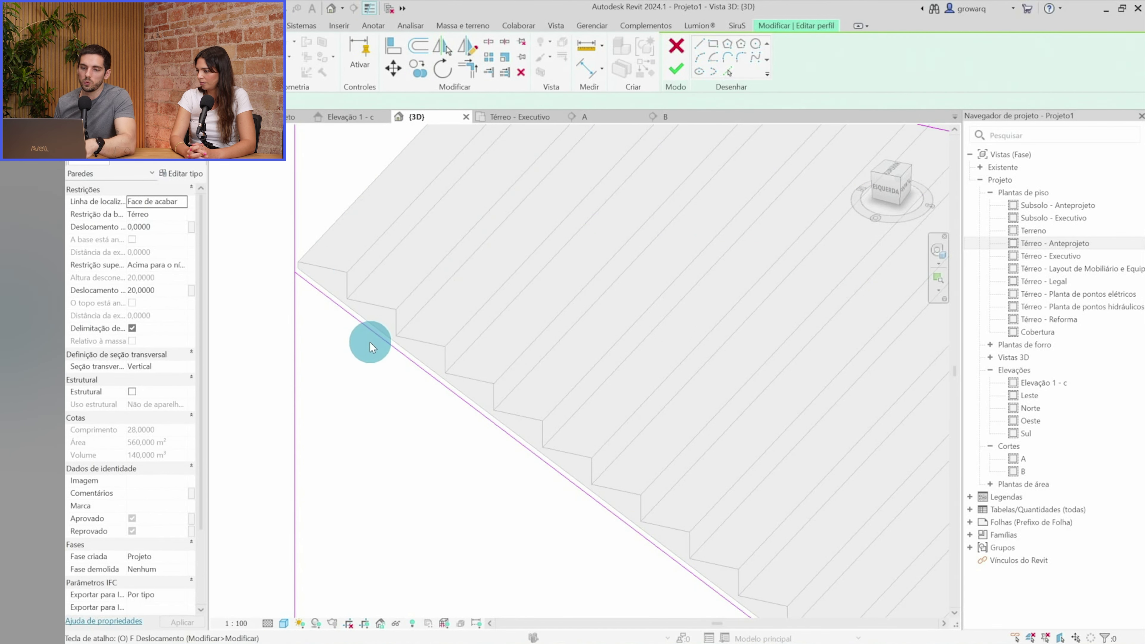
Offset the picked stair edge to make a parallel line 1 above it
{"action": "key", "text": "o"}
{"action": "key", "text": "f"}
{"action": "left_click", "coordinate": [344, 119]}
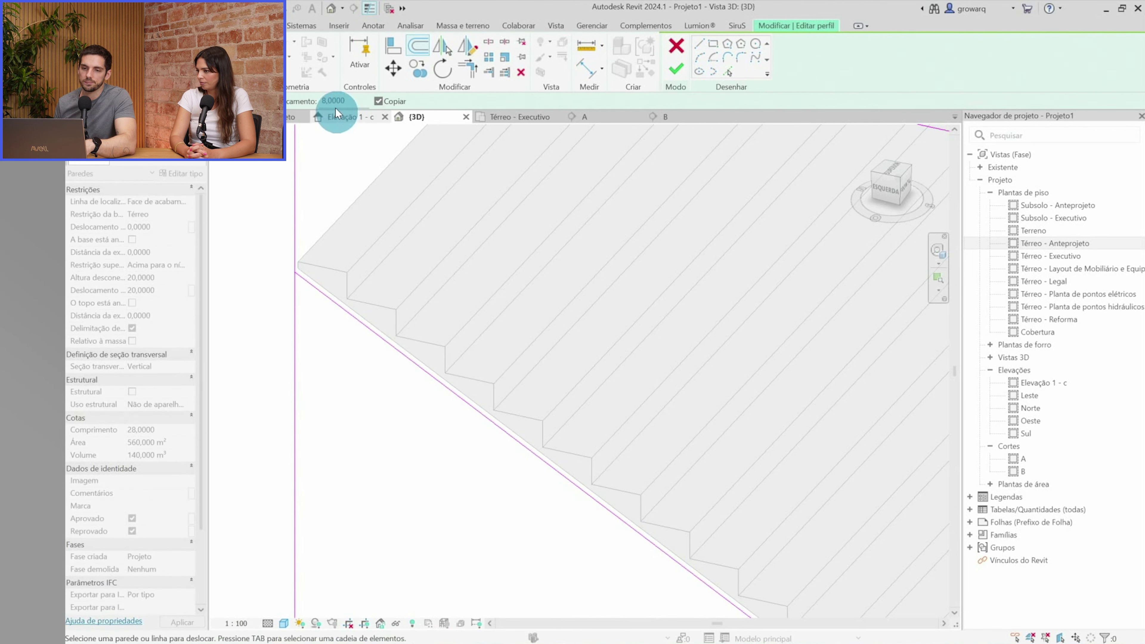
{"action": "key", "text": "Escape"}
{"action": "key", "text": "f"}
{"action": "left_click", "coordinate": [340, 113]}
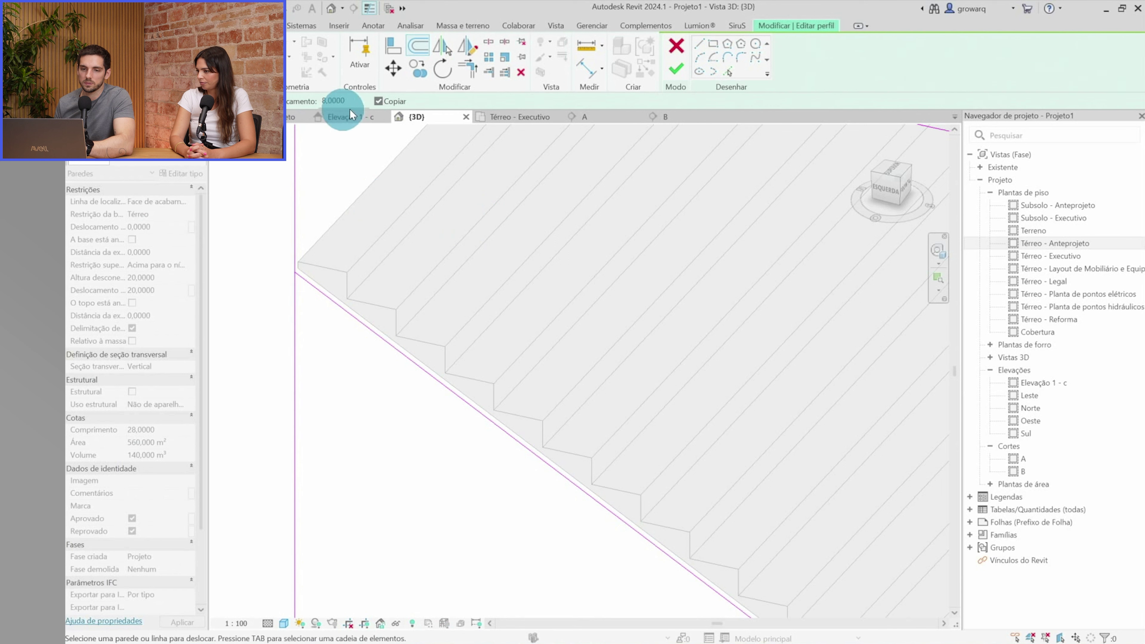
{"action": "double_click", "coordinate": [342, 100]}
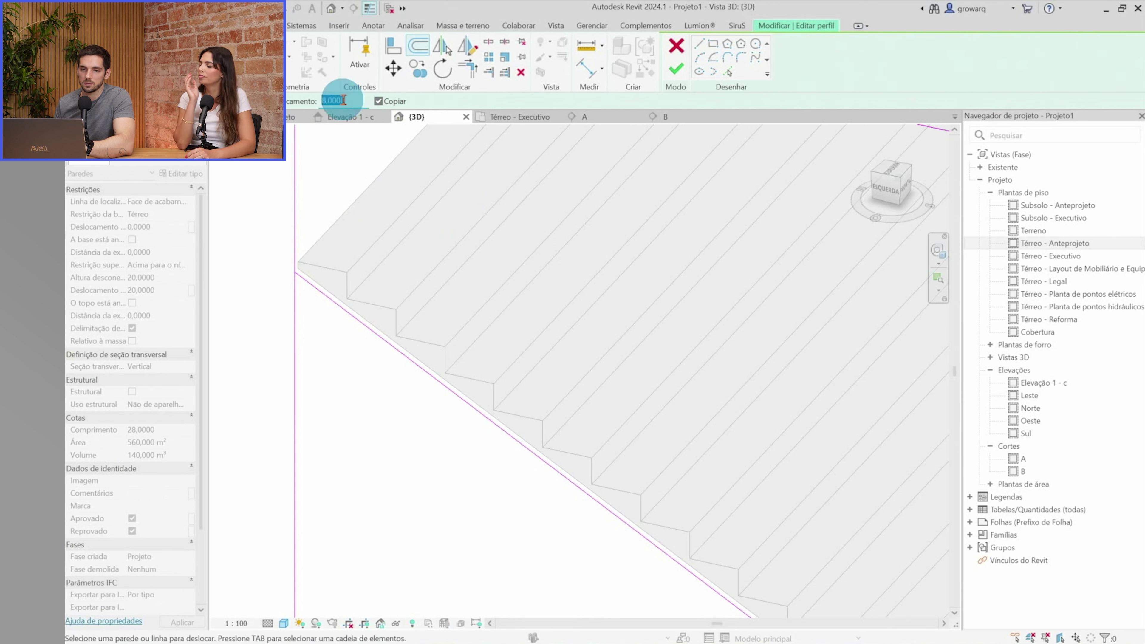
{"action": "left_click", "coordinate": [353, 310]}
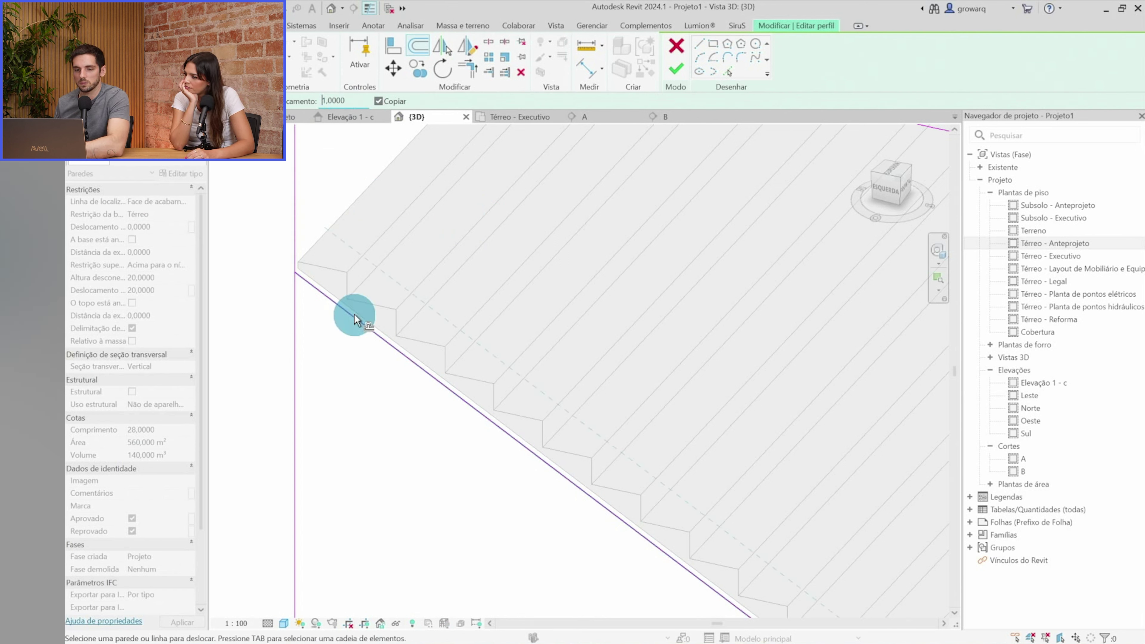
Trim the offset, vertical and diagonal sketch lines into closed corners (TR)
{"action": "key", "text": "t"}
{"action": "key", "text": "r"}
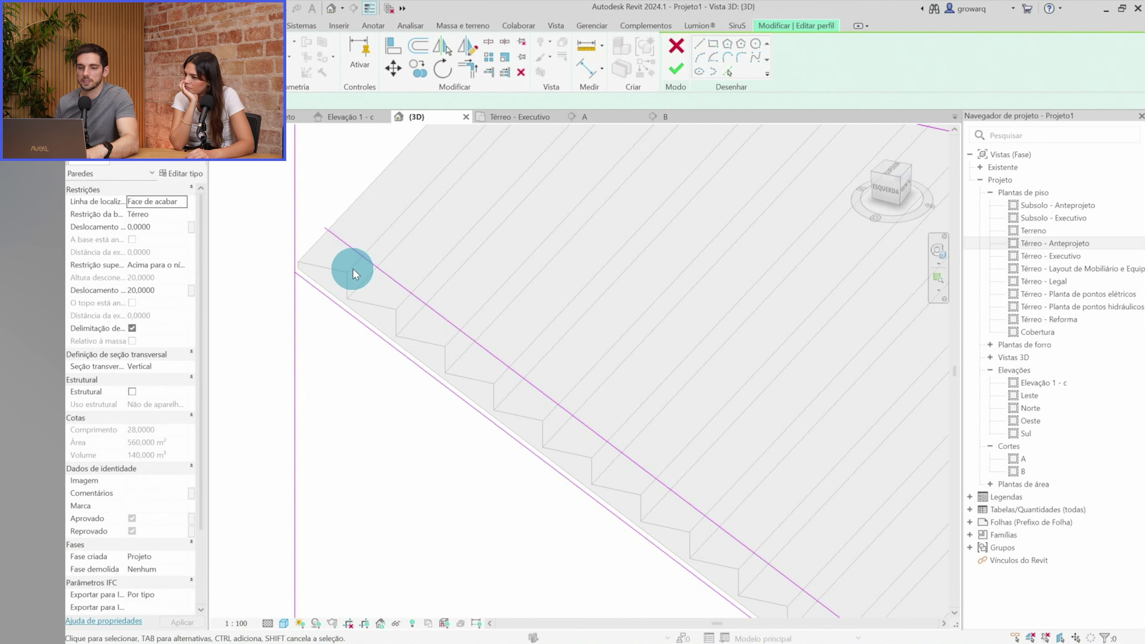
{"action": "left_click", "coordinate": [363, 257]}
{"action": "left_click", "coordinate": [295, 316]}
{"action": "middle_click_drag", "start_coordinate": [314, 234], "coordinate": [657, 327]}
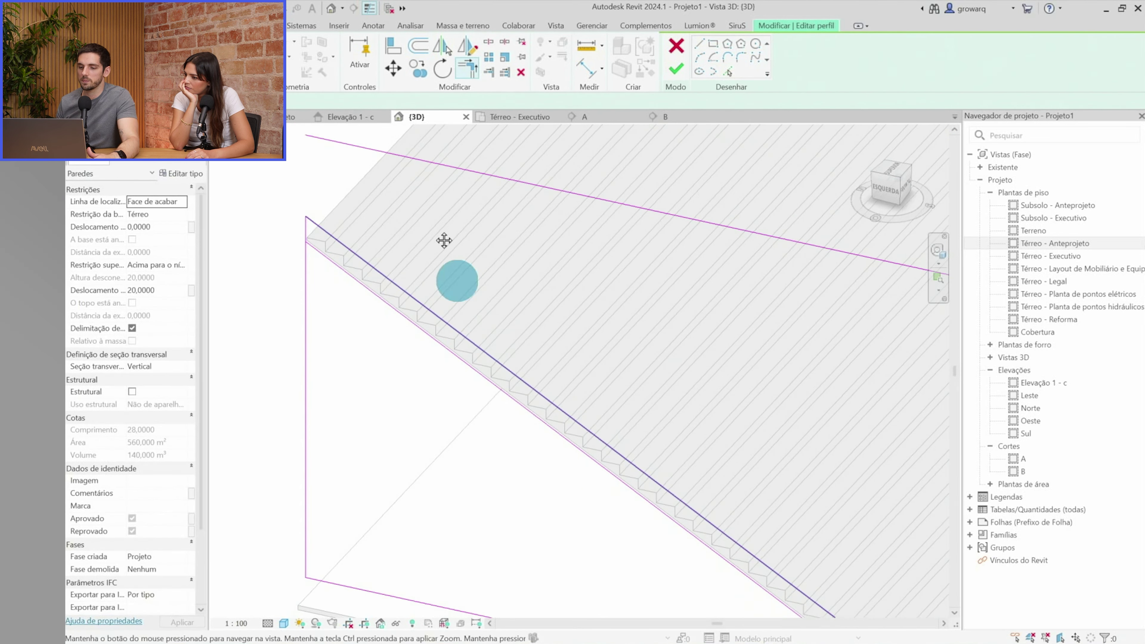
{"action": "left_click", "coordinate": [750, 391]}
{"action": "left_click", "coordinate": [792, 463]}
{"action": "scroll", "coordinate": [817, 464], "scroll_direction": "up", "scroll_amount": 3}
{"action": "left_click", "coordinate": [831, 452]}
{"action": "key", "text": "Escape"}
Offset the top outline edge by 1 and finish the sloped wall profile
{"action": "scroll", "coordinate": [744, 414], "scroll_direction": "down", "scroll_amount": 2}
{"action": "scroll", "coordinate": [580, 294], "scroll_direction": "down", "scroll_amount": 2}
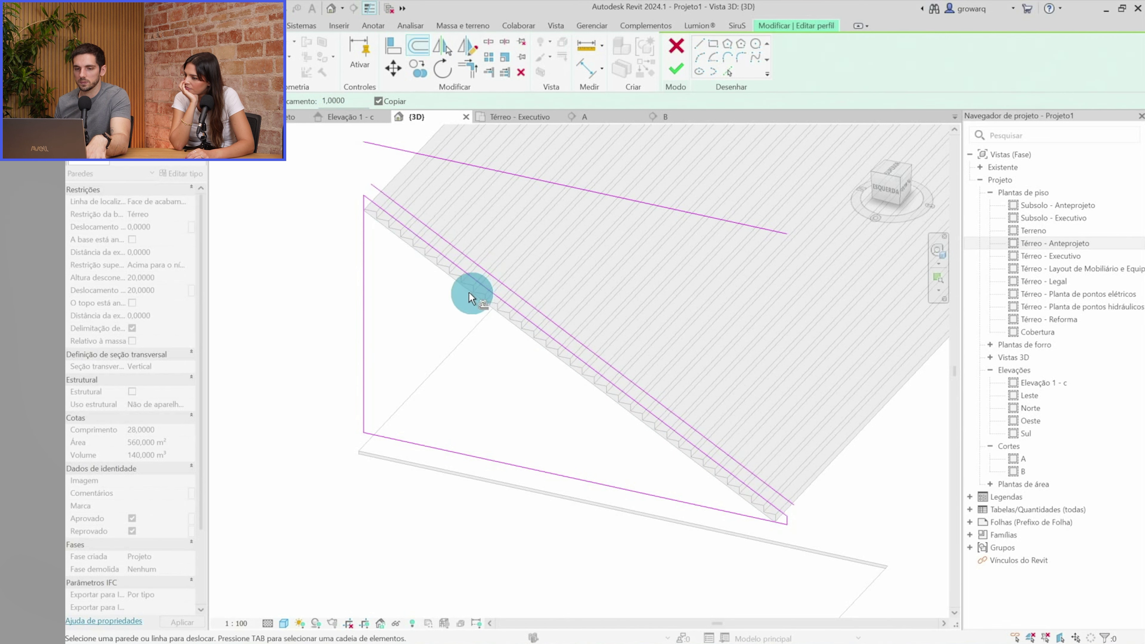
{"action": "key", "text": "Escape"}
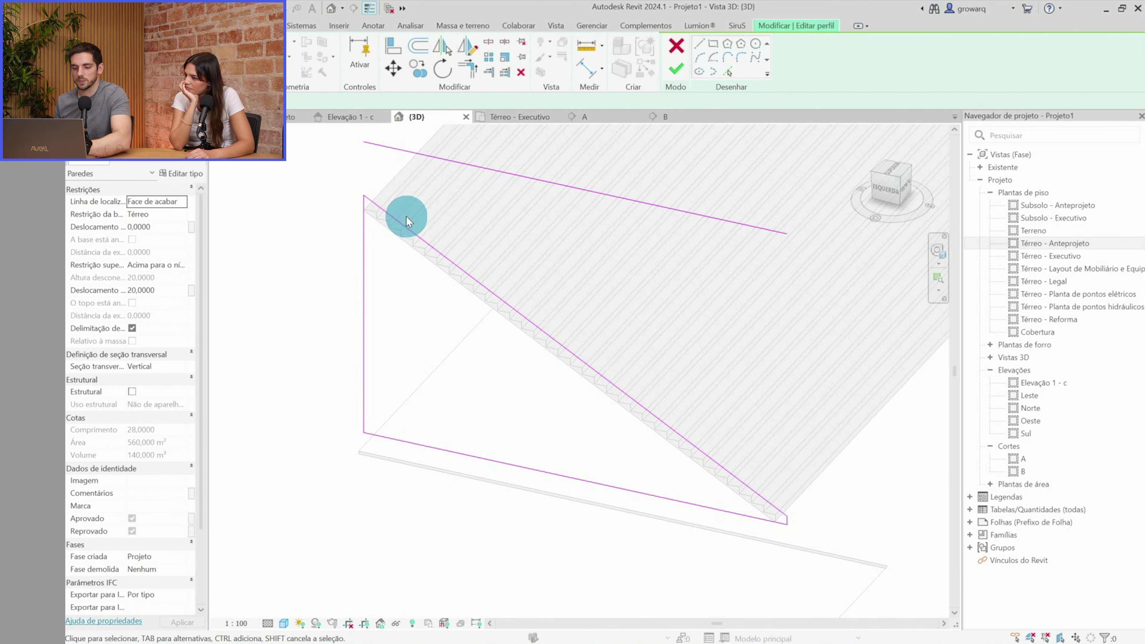
{"action": "key", "text": "o"}
{"action": "key", "text": "f"}
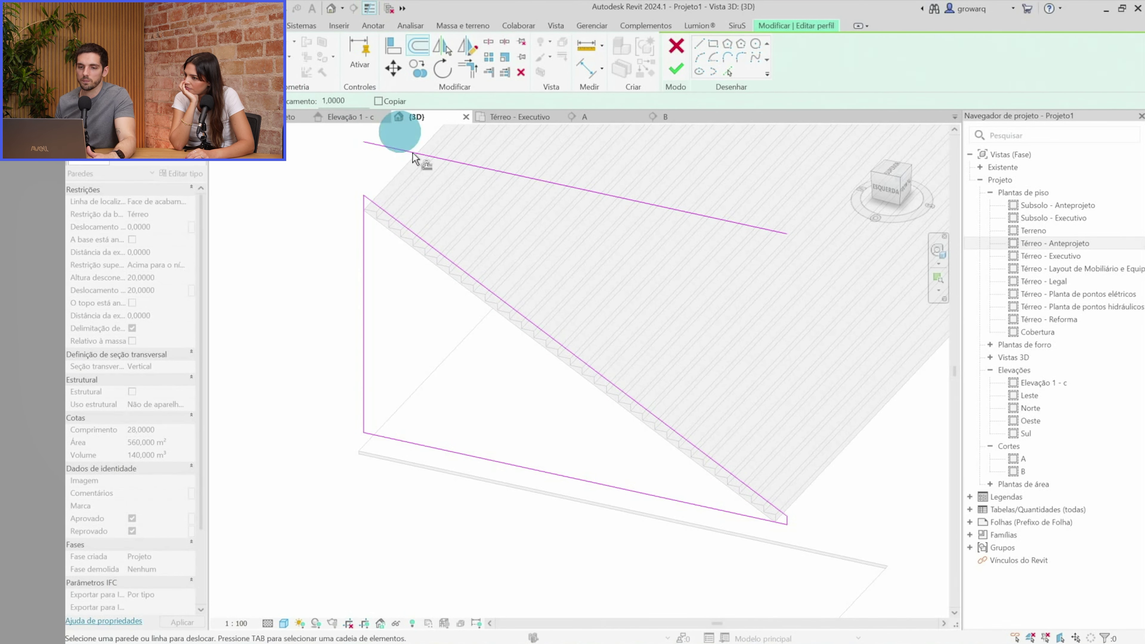
{"action": "left_click", "coordinate": [451, 262]}
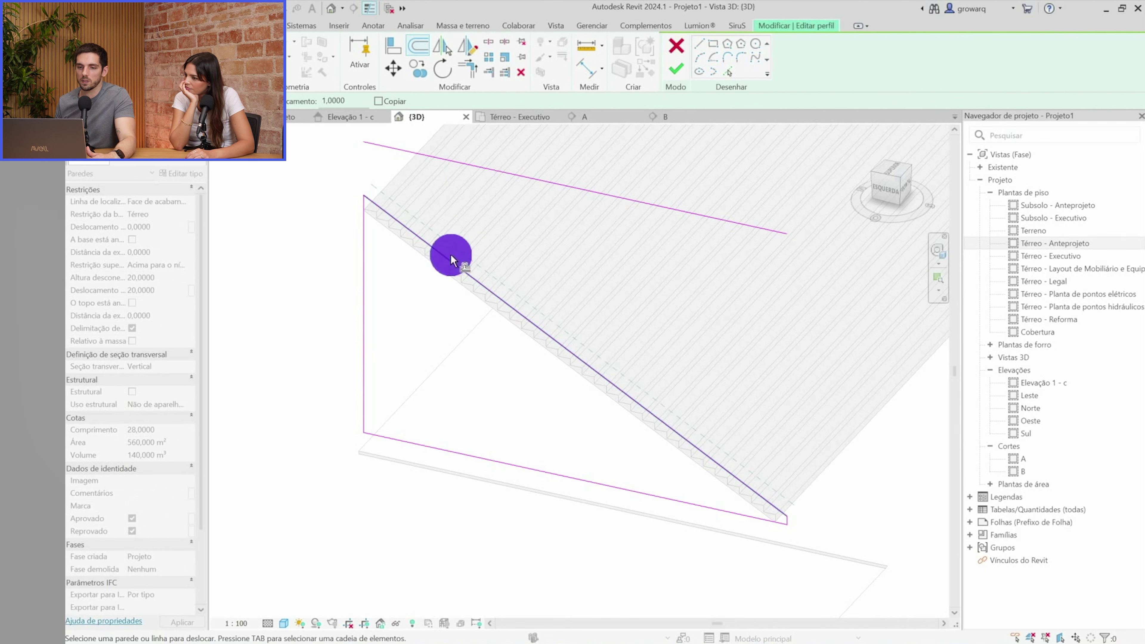
{"action": "left_click", "coordinate": [504, 176]}
{"action": "left_click", "coordinate": [676, 69]}
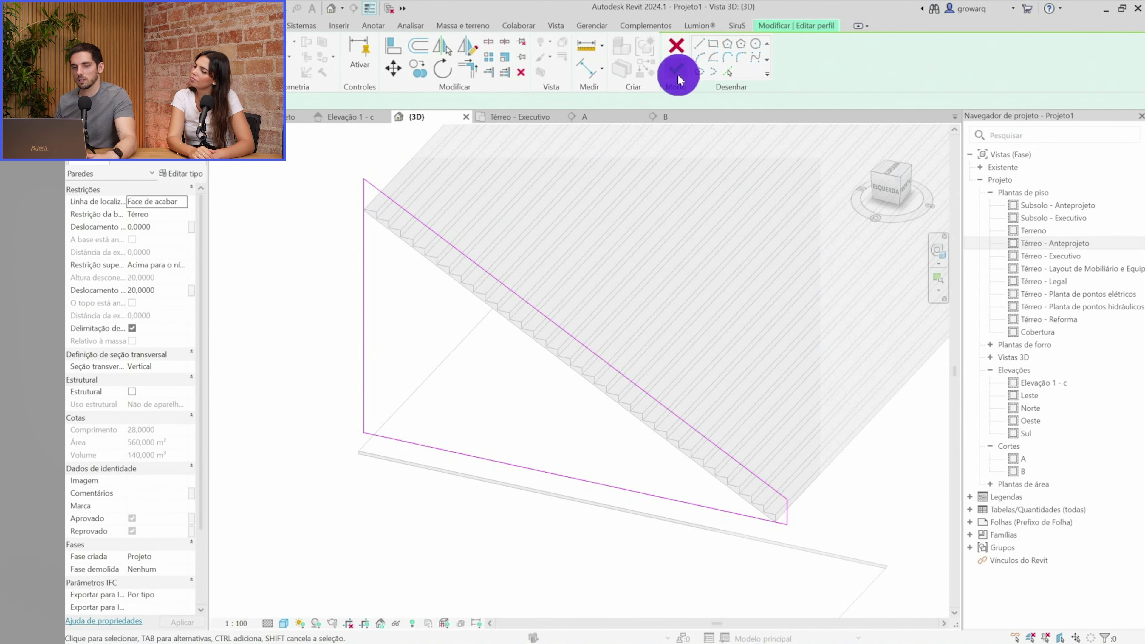
Orbit to inspect the reshaped triangular wall, then open Térreo - Anteprojeto
{"action": "key", "text": "Escape"}
{"action": "mouse_move", "coordinate": [520, 366]}
{"action": "middle_mouse_down", "text": "shift"}
{"action": "mouse_move", "coordinate": [395, 527]}
{"action": "mouse_move", "coordinate": [444, 432]}
{"action": "mouse_move", "coordinate": [404, 396]}
{"action": "mouse_move", "coordinate": [377, 338]}
{"action": "middle_mouse_up", "text": "shift"}
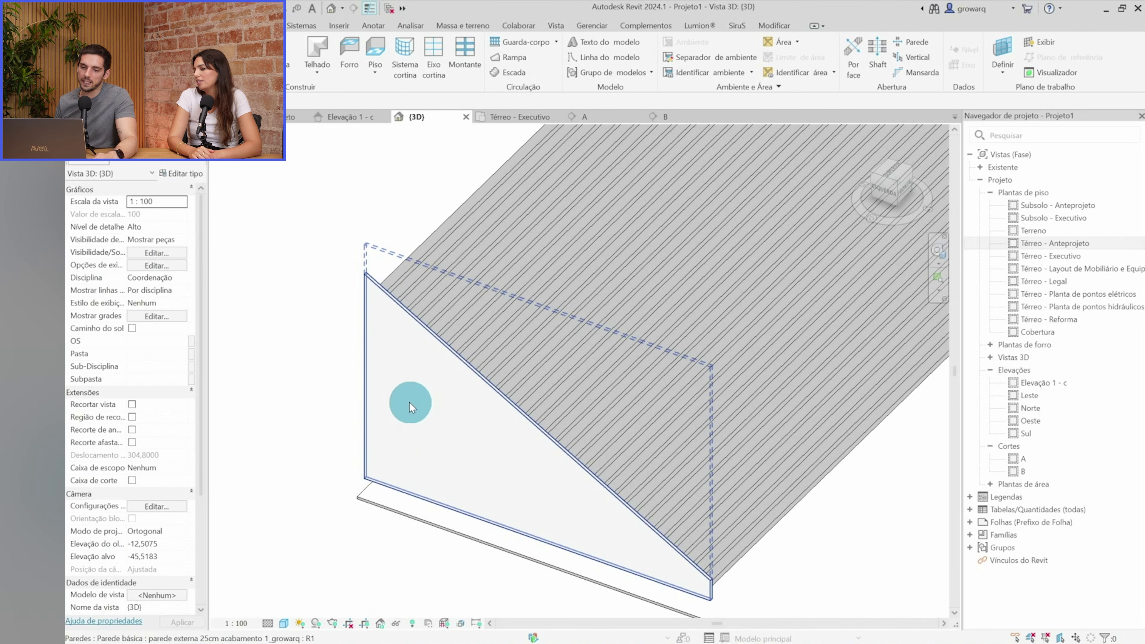
{"action": "mouse_move", "coordinate": [390, 477]}
{"action": "middle_mouse_down", "text": "shift"}
{"action": "mouse_move", "coordinate": [724, 476]}
{"action": "mouse_move", "coordinate": [608, 511]}
{"action": "mouse_move", "coordinate": [741, 455]}
{"action": "mouse_move", "coordinate": [881, 468]}
{"action": "mouse_move", "coordinate": [885, 491]}
{"action": "middle_mouse_up", "text": "shift"}
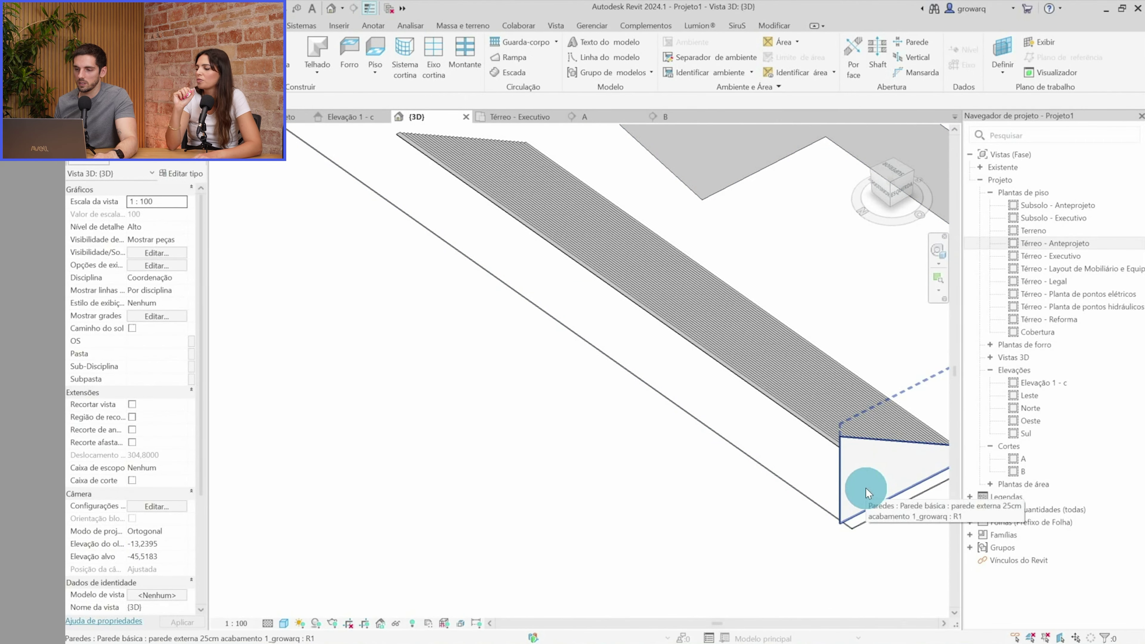
{"action": "double_click", "coordinate": [1070, 245]}
Draw a new wall segment ending at the stair's top-right corner in plan
{"action": "scroll", "coordinate": [652, 392], "scroll_direction": "down", "scroll_amount": 2}
{"action": "scroll", "coordinate": [593, 312], "scroll_direction": "up", "scroll_amount": 5}
{"action": "left_click", "coordinate": [594, 324]}
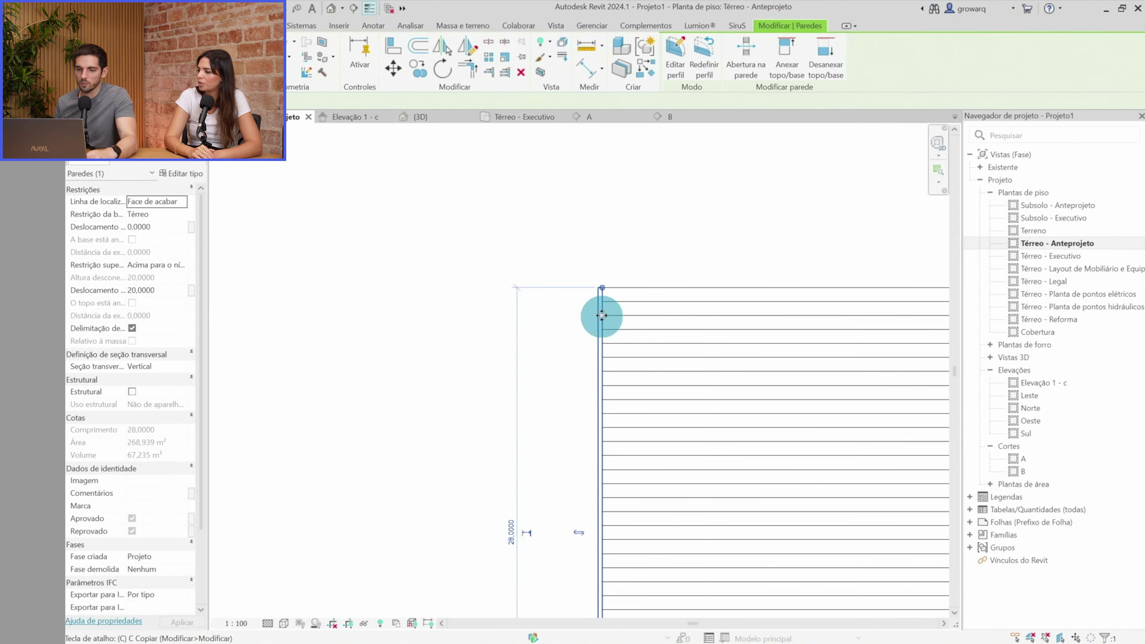
{"action": "key", "text": "s"}
{"action": "scroll", "coordinate": [601, 315], "scroll_direction": "up", "scroll_amount": 2}
{"action": "left_click", "coordinate": [604, 310]}
{"action": "scroll", "coordinate": [834, 313], "scroll_direction": "down", "scroll_amount": 5}
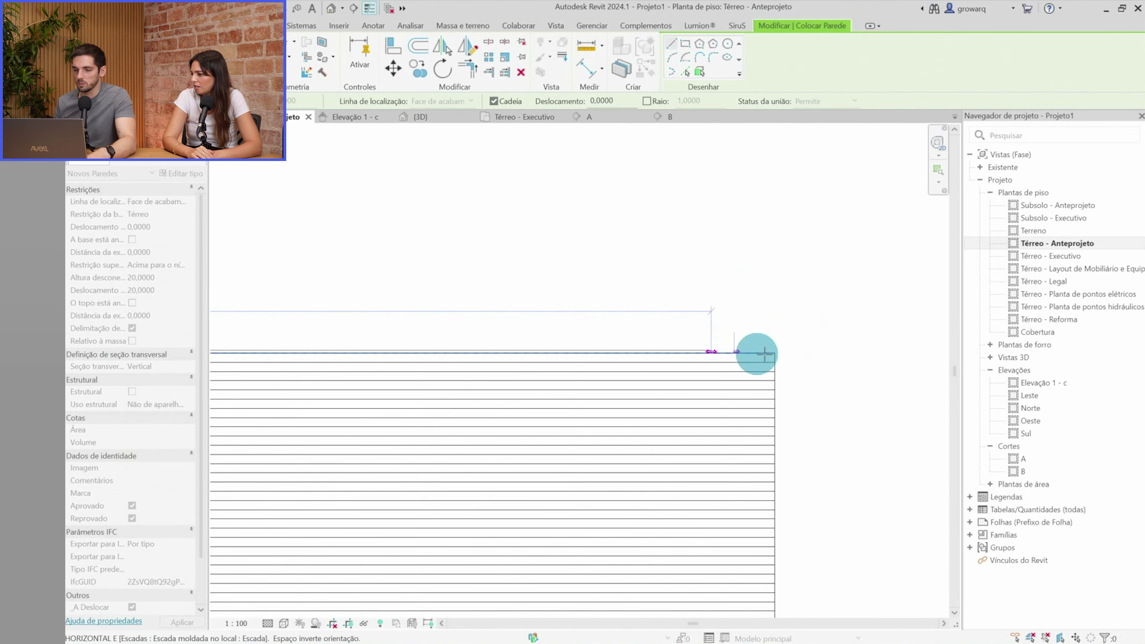
{"action": "left_click", "coordinate": [774, 353]}
{"action": "key", "text": "Escape"}
{"action": "key", "text": "Escape"}
Switch to the 3D view and orbit around the grandstands
{"action": "scroll", "coordinate": [538, 313], "scroll_direction": "down", "scroll_amount": 3}
{"action": "scroll", "coordinate": [574, 348], "scroll_direction": "up", "scroll_amount": 4}
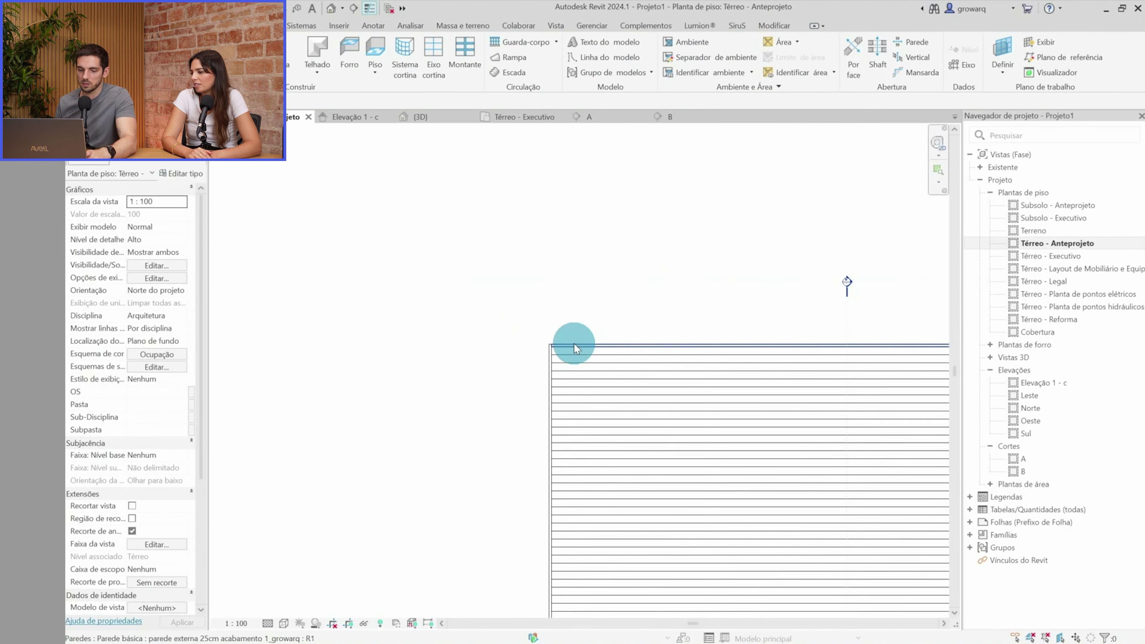
{"action": "key", "text": "ctrl+Tab"}
{"action": "mouse_move", "coordinate": [573, 340]}
{"action": "middle_mouse_down", "text": "shift"}
{"action": "mouse_move", "coordinate": [572, 366]}
{"action": "mouse_move", "coordinate": [511, 387]}
{"action": "mouse_move", "coordinate": [567, 352]}
{"action": "middle_mouse_up", "text": "shift"}
{"action": "scroll", "coordinate": [627, 366], "scroll_direction": "up", "scroll_amount": 3}
{"action": "scroll", "coordinate": [545, 357], "scroll_direction": "up", "scroll_amount": 2}
{"action": "scroll", "coordinate": [549, 434], "scroll_direction": "up", "scroll_amount": 2}
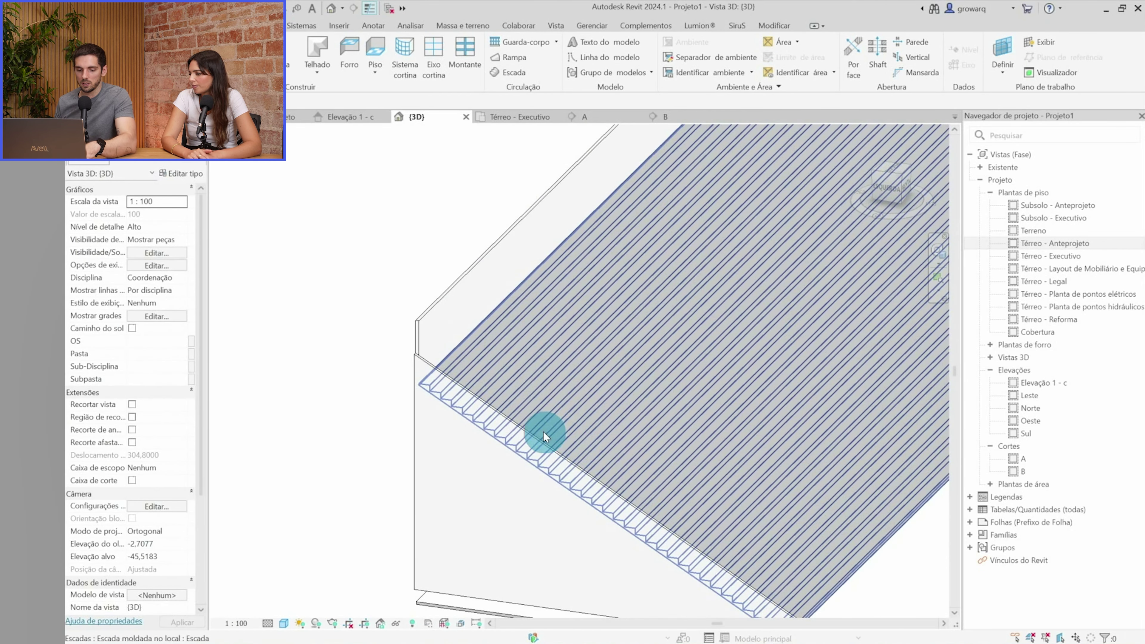
Inspect the roof and floor outlines in 3D, abandon an Align attempt, and select the triangular side wall
{"action": "key", "text": "a"}
{"action": "key", "text": "l"}
{"action": "scroll", "coordinate": [412, 357], "scroll_direction": "up", "scroll_amount": 2}
{"action": "scroll", "coordinate": [411, 356], "scroll_direction": "up", "scroll_amount": 2}
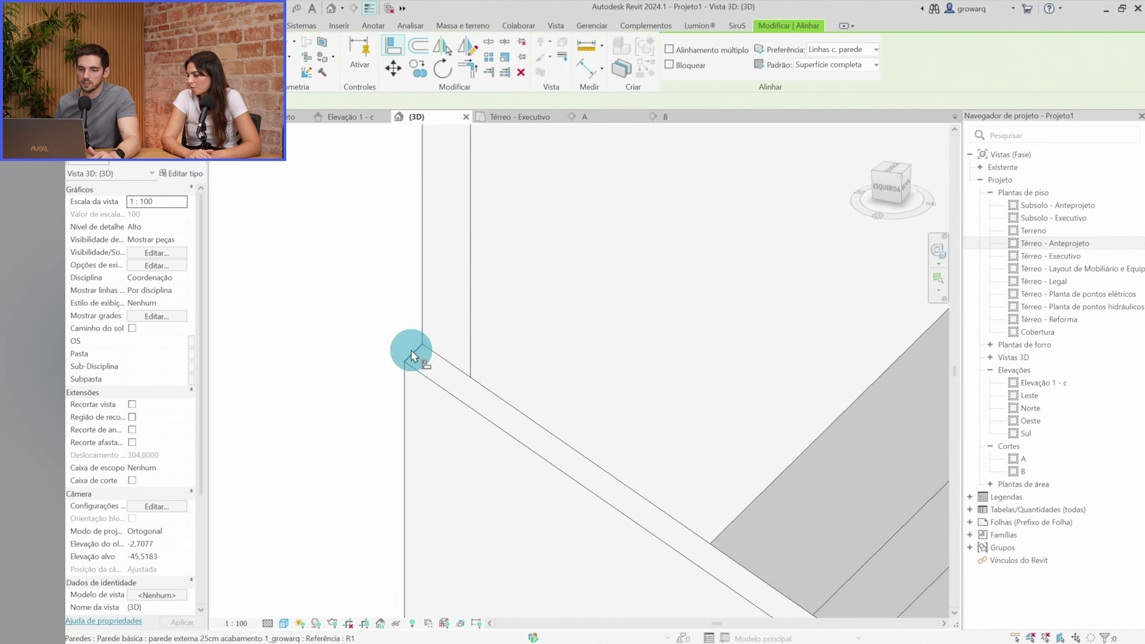
{"action": "scroll", "coordinate": [412, 356], "scroll_direction": "down", "scroll_amount": 3}
{"action": "scroll", "coordinate": [411, 356], "scroll_direction": "down", "scroll_amount": 2}
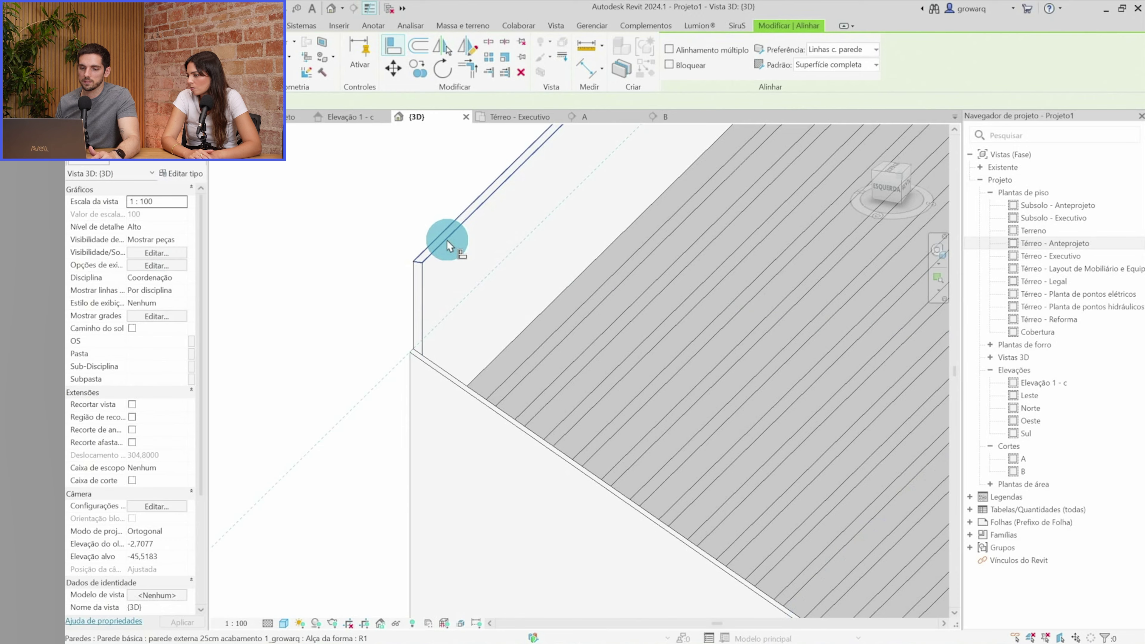
{"action": "mouse_move", "coordinate": [447, 245]}
{"action": "middle_mouse_down", "text": "shift"}
{"action": "mouse_move", "coordinate": [598, 453]}
{"action": "mouse_move", "coordinate": [468, 486]}
{"action": "mouse_move", "coordinate": [493, 417]}
{"action": "mouse_move", "coordinate": [365, 391]}
{"action": "middle_mouse_up", "text": "shift"}
{"action": "key", "text": "Escape"}
{"action": "left_click", "coordinate": [348, 384]}
In the Térreo - Anteprojeto plan, place a wall along the stair's right edge
{"action": "double_click", "coordinate": [1052, 243]}
{"action": "scroll", "coordinate": [565, 420], "scroll_direction": "up", "scroll_amount": 4}
{"action": "key", "text": "Escape"}
{"action": "scroll", "coordinate": [422, 451], "scroll_direction": "up", "scroll_amount": 3}
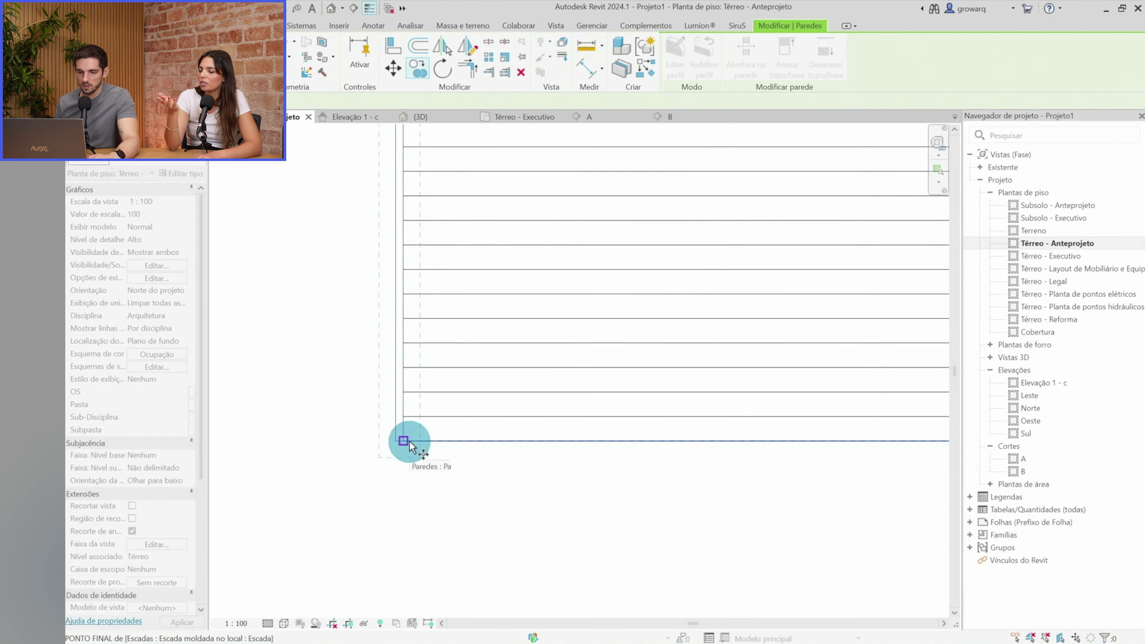
{"action": "scroll", "coordinate": [403, 441], "scroll_direction": "down", "scroll_amount": 3}
{"action": "middle_click_drag", "start_coordinate": [697, 532], "coordinate": [305, 460]}
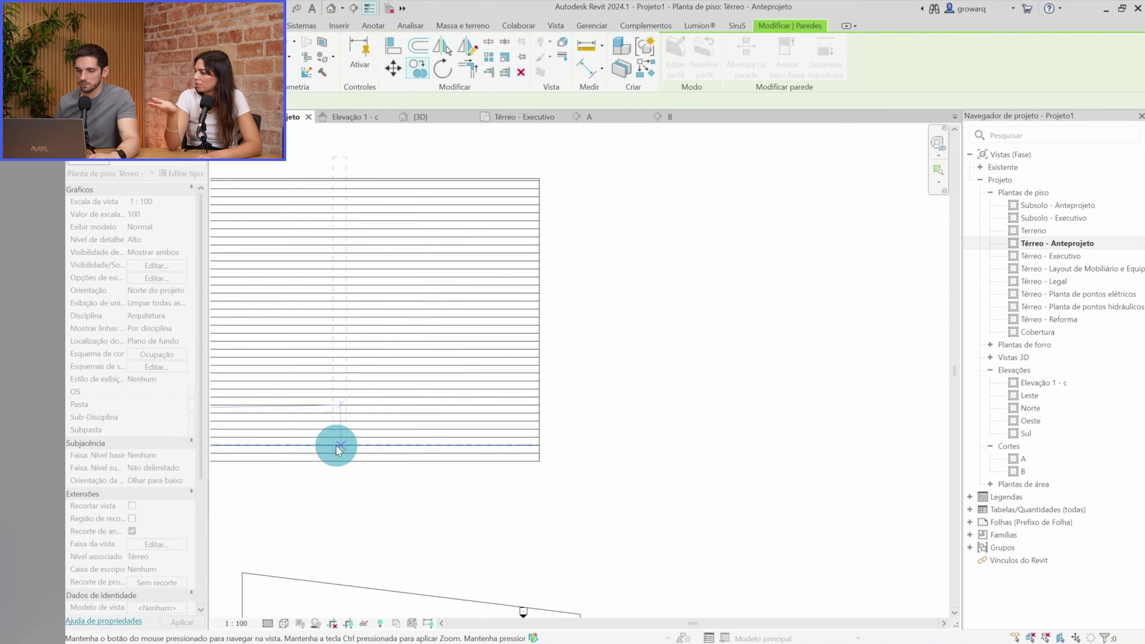
{"action": "left_click", "coordinate": [531, 463]}
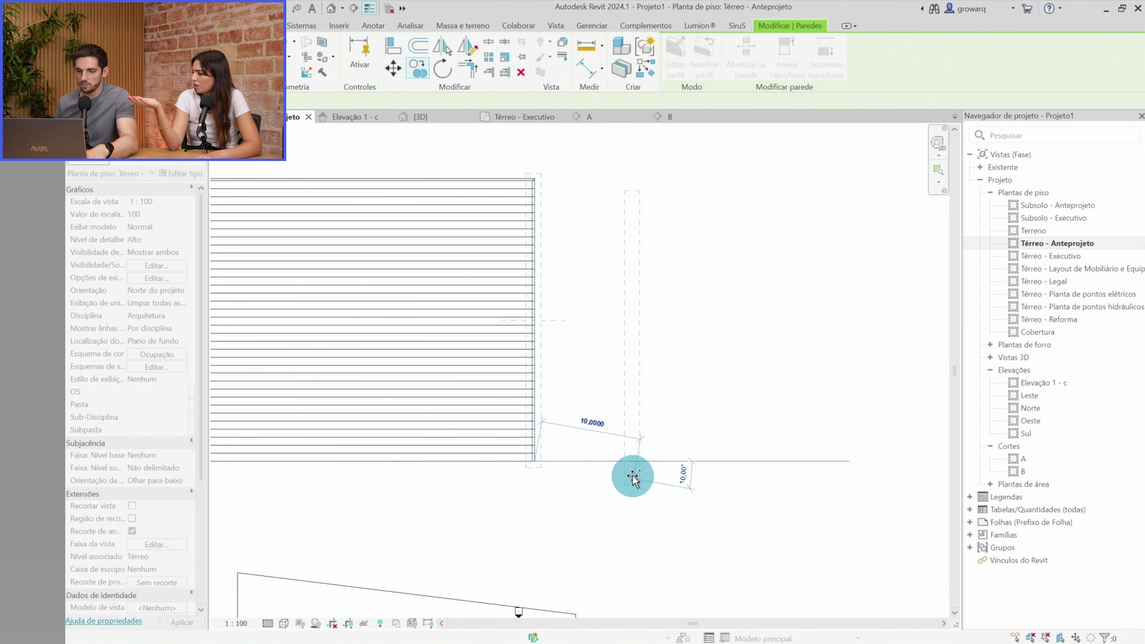
{"action": "key", "text": "Escape"}
{"action": "left_click", "coordinate": [608, 489]}
Select both side walls in plan to check their positions along the stair
{"action": "scroll", "coordinate": [608, 489], "scroll_direction": "down", "scroll_amount": 2}
{"action": "middle_click_drag", "start_coordinate": [593, 481], "coordinate": [770, 392]}
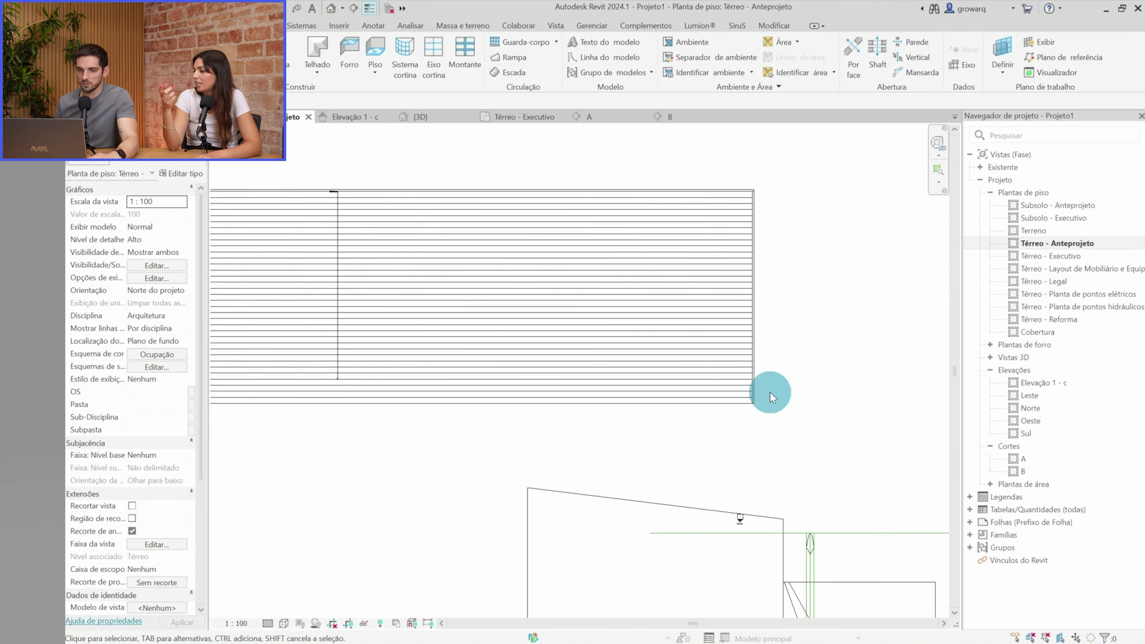
{"action": "left_click", "coordinate": [751, 266]}
{"action": "scroll", "coordinate": [646, 379], "scroll_direction": "down", "scroll_amount": 2}
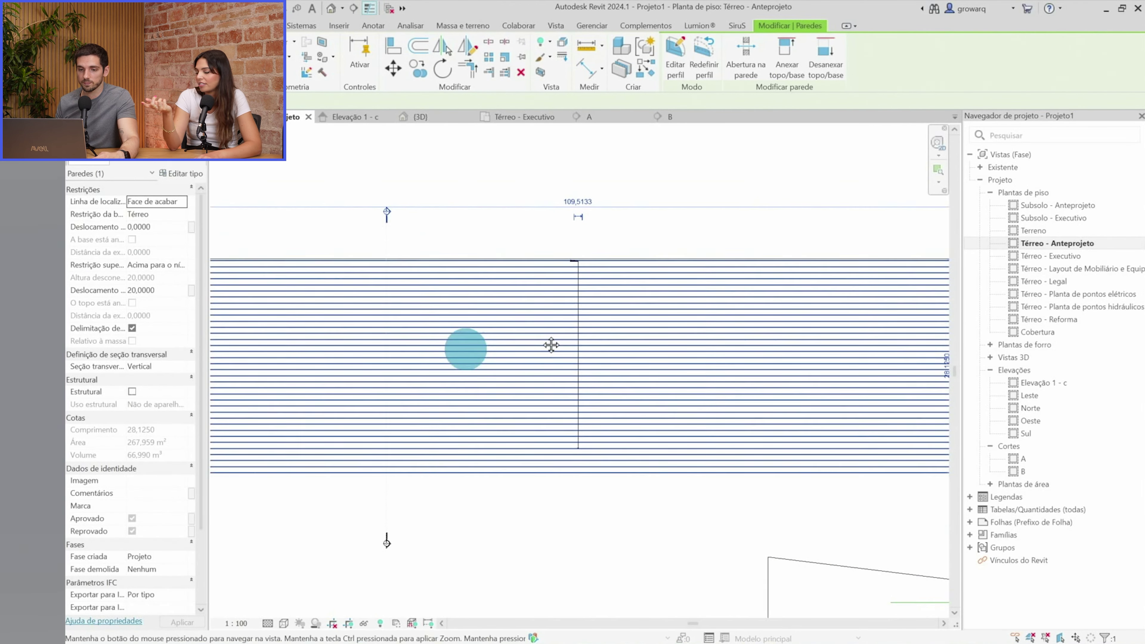
{"action": "scroll", "coordinate": [463, 343], "scroll_direction": "up", "scroll_amount": 2}
{"action": "left_click", "coordinate": [572, 300], "text": "ctrl"}
{"action": "scroll", "coordinate": [573, 300], "scroll_direction": "down", "scroll_amount": 2}
{"action": "scroll", "coordinate": [586, 361], "scroll_direction": "down", "scroll_amount": 2}
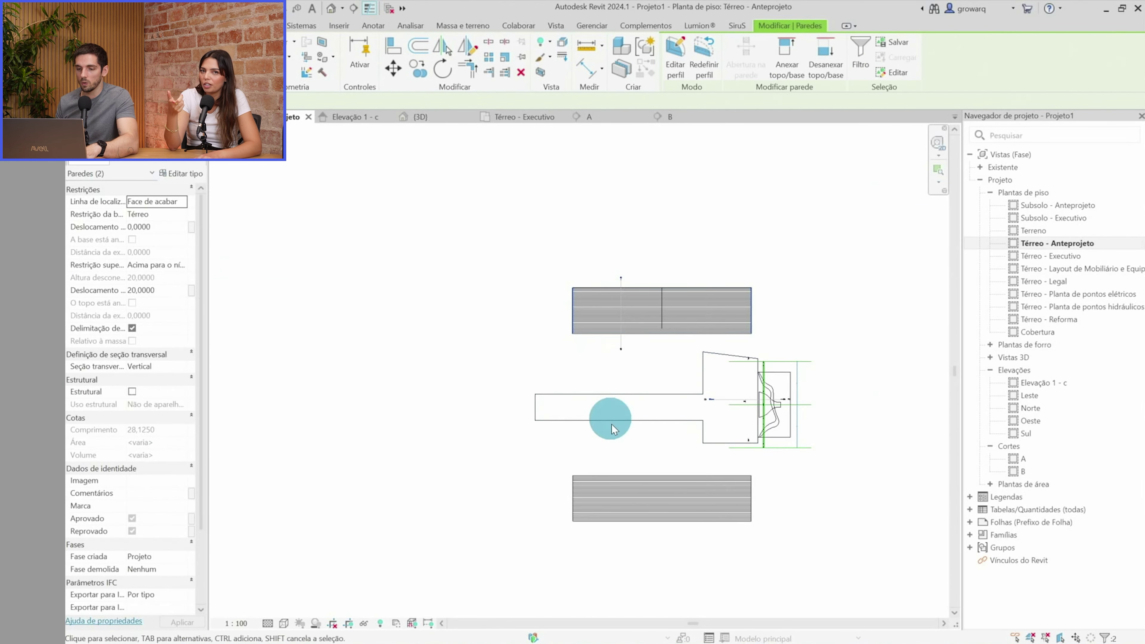
{"action": "middle_click_drag", "start_coordinate": [608, 417], "coordinate": [563, 302]}
{"action": "left_click", "coordinate": [563, 307]}
Recheck a side wall in plan, then return to the 3D site view and orbit it
{"action": "scroll", "coordinate": [779, 272], "scroll_direction": "up", "scroll_amount": 3}
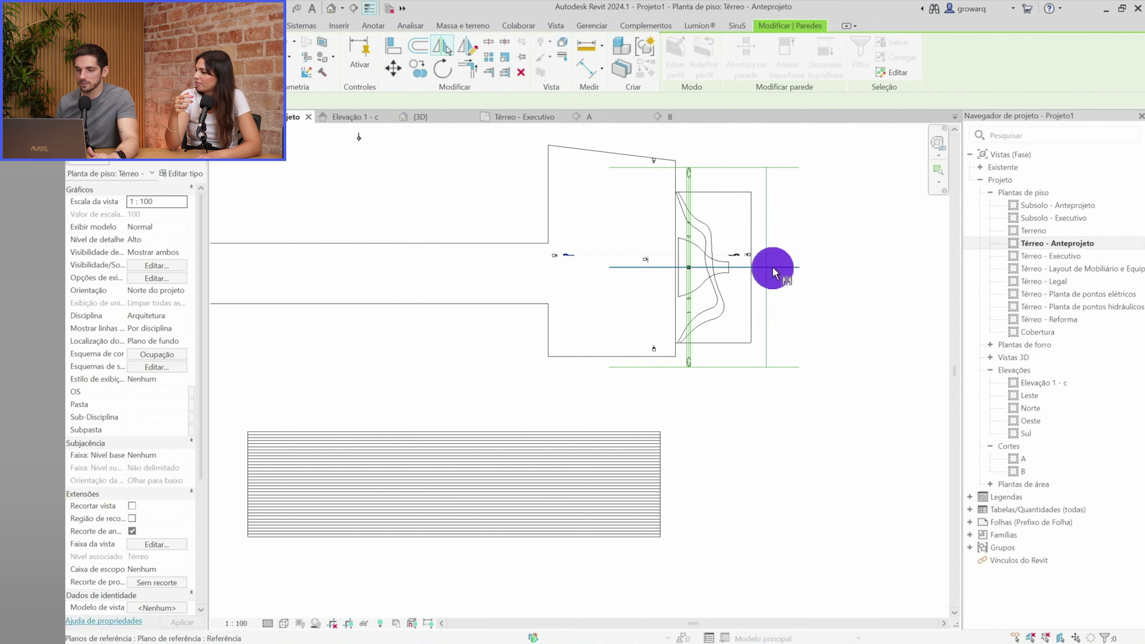
{"action": "left_click", "coordinate": [537, 345]}
{"action": "scroll", "coordinate": [559, 320], "scroll_direction": "down", "scroll_amount": 2}
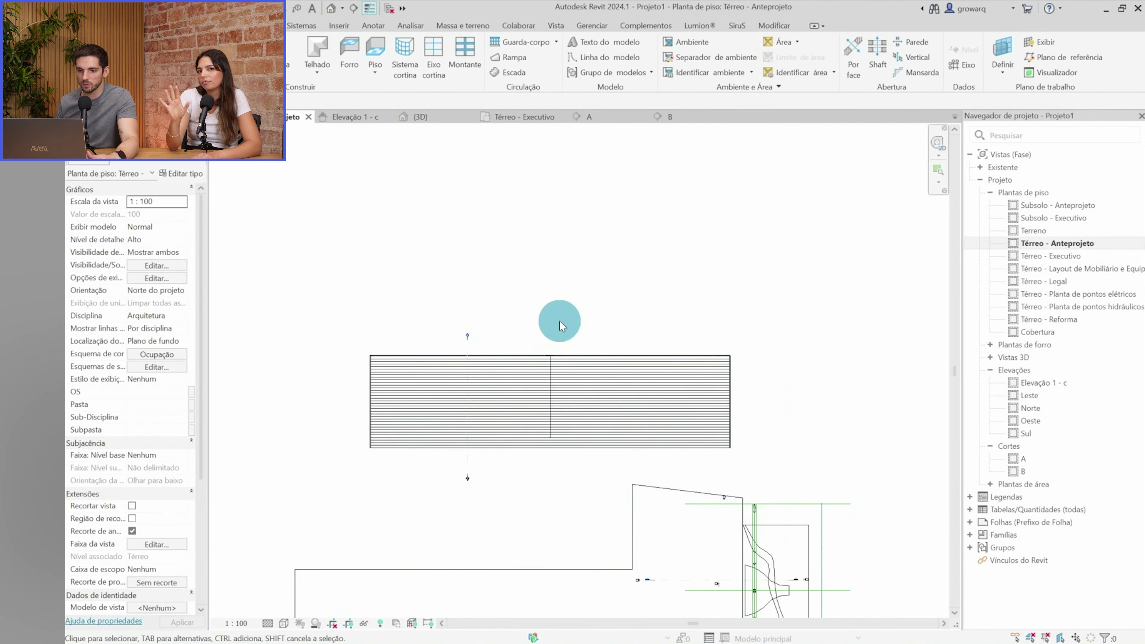
{"action": "left_click", "coordinate": [574, 356]}
{"action": "middle_click_drag", "start_coordinate": [613, 475], "coordinate": [586, 356]}
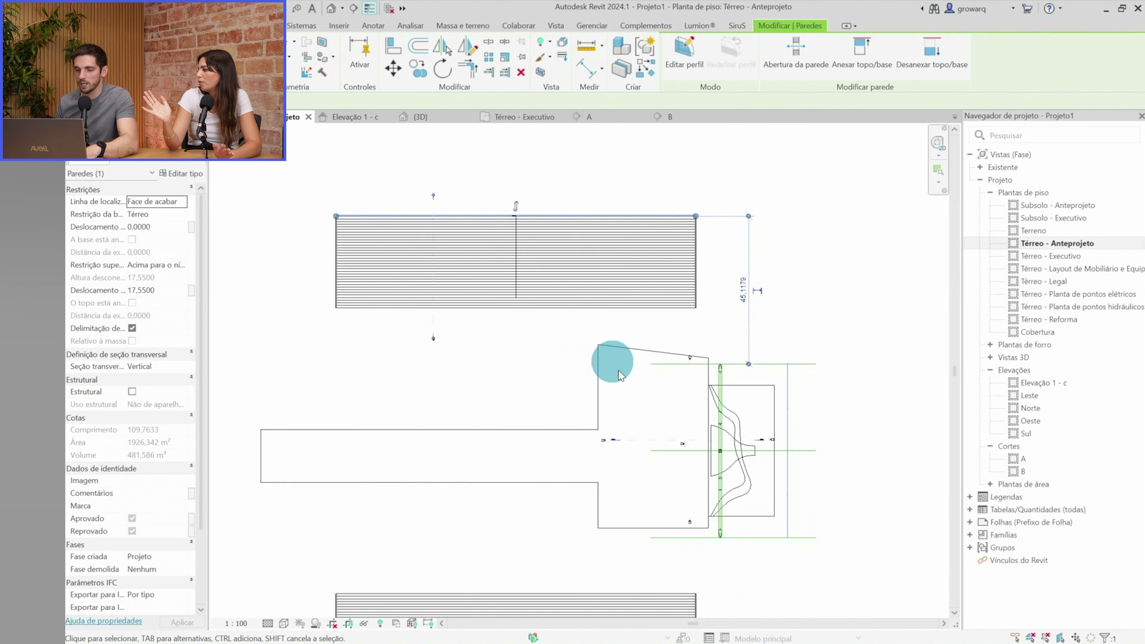
{"action": "left_click", "coordinate": [807, 454]}
{"action": "left_click", "coordinate": [420, 116]}
{"action": "mouse_move", "coordinate": [601, 588]}
{"action": "middle_mouse_down", "text": "shift"}
{"action": "mouse_move", "coordinate": [726, 551]}
{"action": "mouse_move", "coordinate": [690, 506]}
{"action": "mouse_move", "coordinate": [583, 578]}
{"action": "mouse_move", "coordinate": [588, 465]}
{"action": "mouse_move", "coordinate": [450, 544]}
{"action": "middle_mouse_up", "text": "shift"}
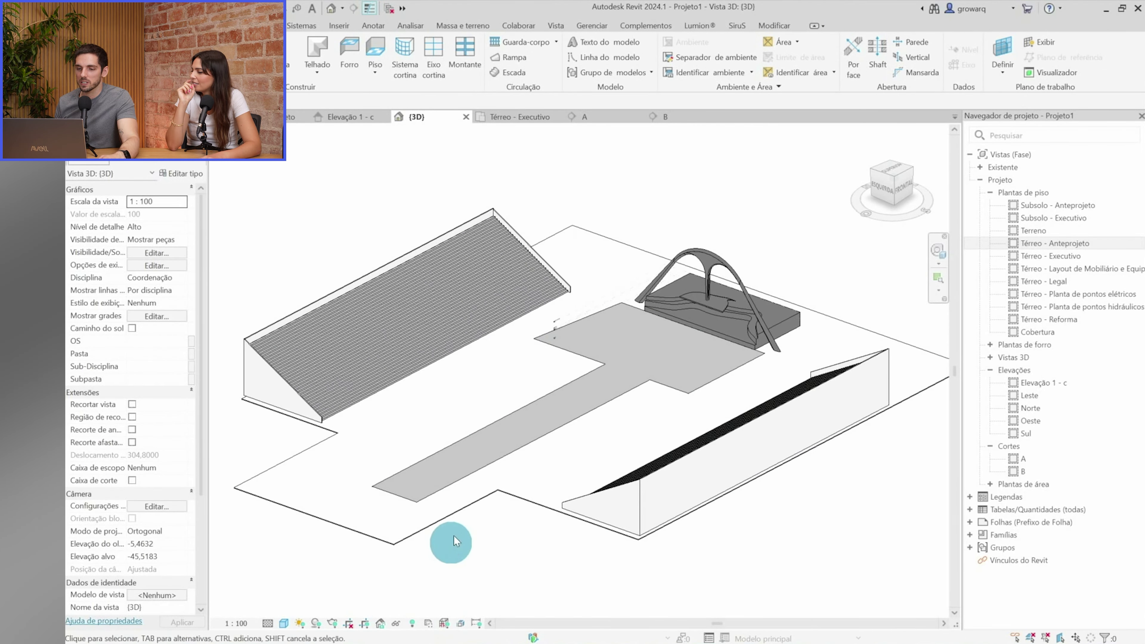
In the floor boundary sketch, add fillet arcs at the top and right corners
{"action": "double_click", "coordinate": [594, 257]}
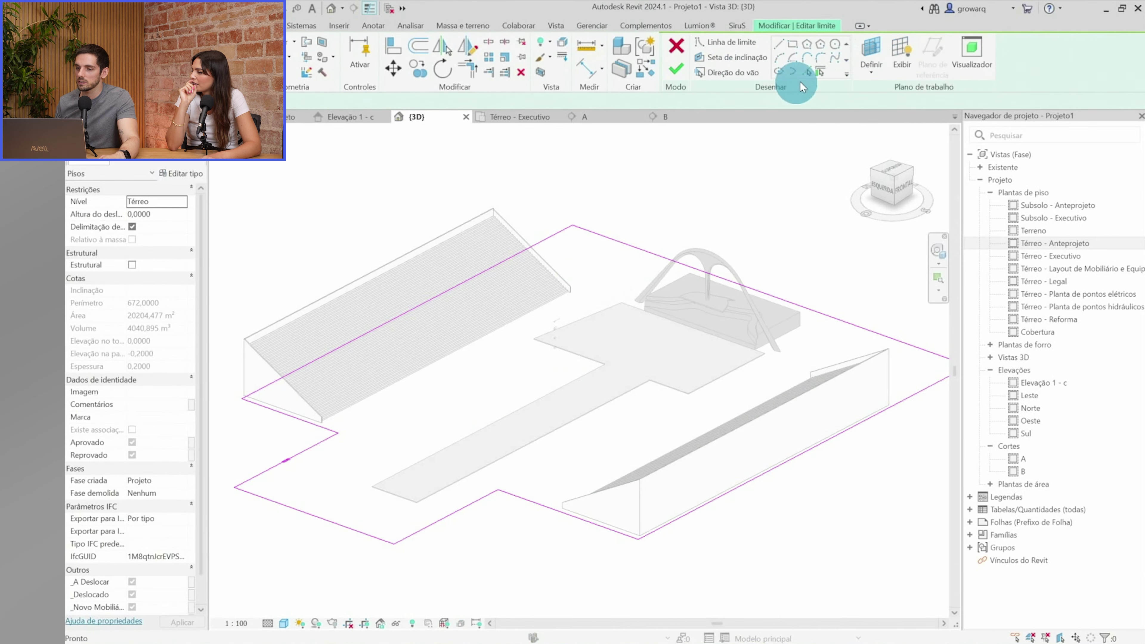
{"action": "left_click", "coordinate": [819, 61]}
{"action": "left_click", "coordinate": [614, 244]}
{"action": "left_click", "coordinate": [562, 232]}
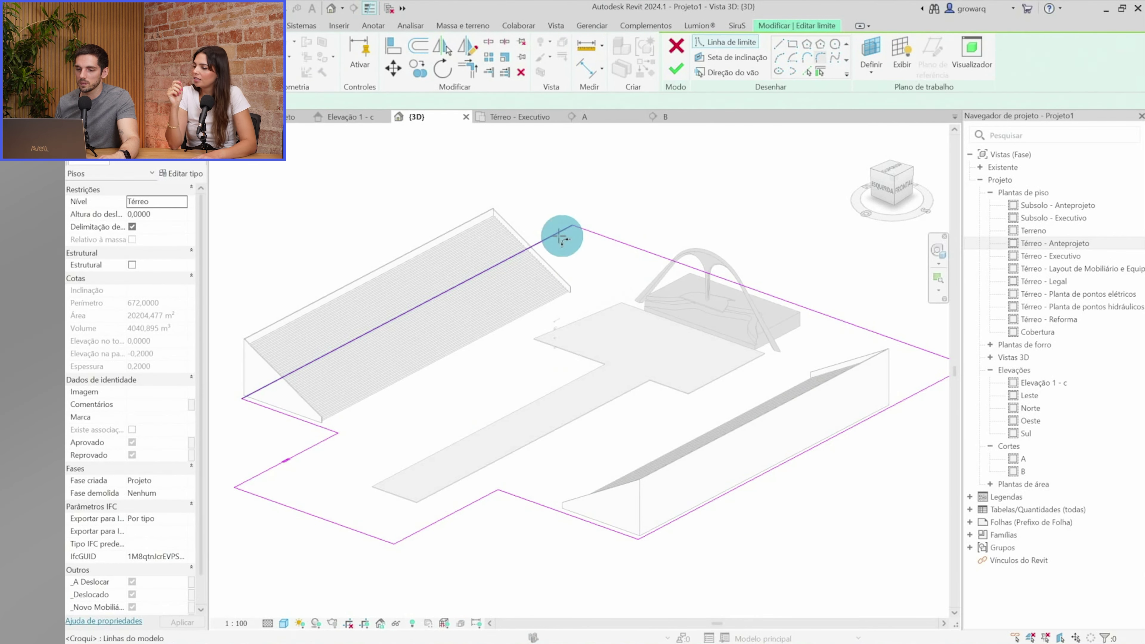
{"action": "left_click", "coordinate": [596, 253]}
{"action": "left_click", "coordinate": [886, 341]}
{"action": "left_click", "coordinate": [914, 390]}
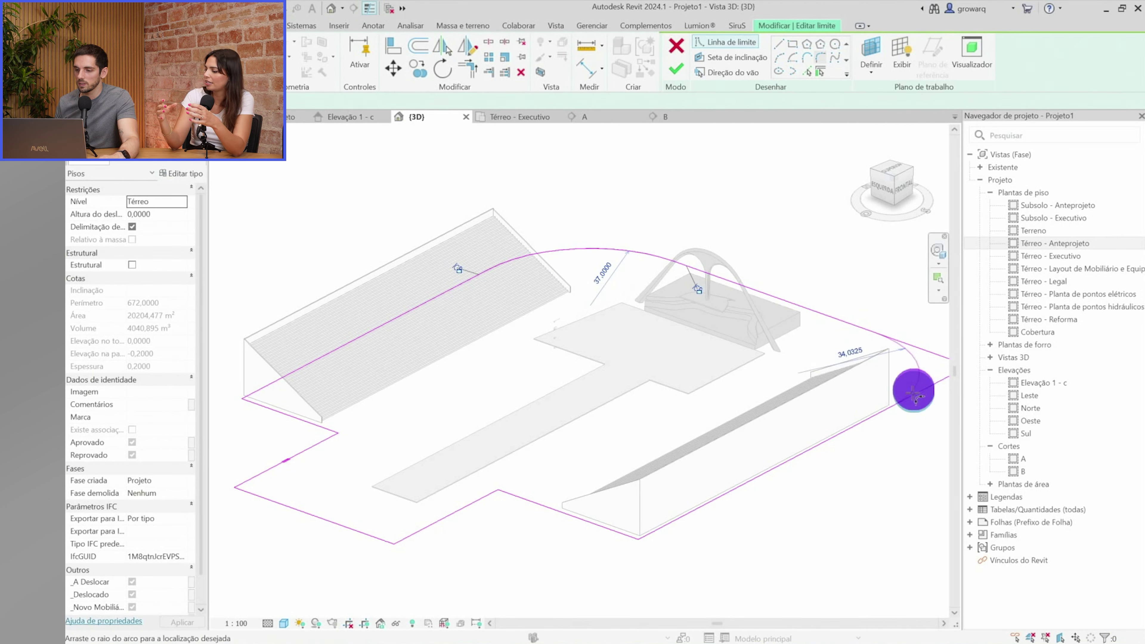
{"action": "left_click", "coordinate": [898, 398]}
{"action": "key", "text": "Escape"}
{"action": "key", "text": "Escape"}
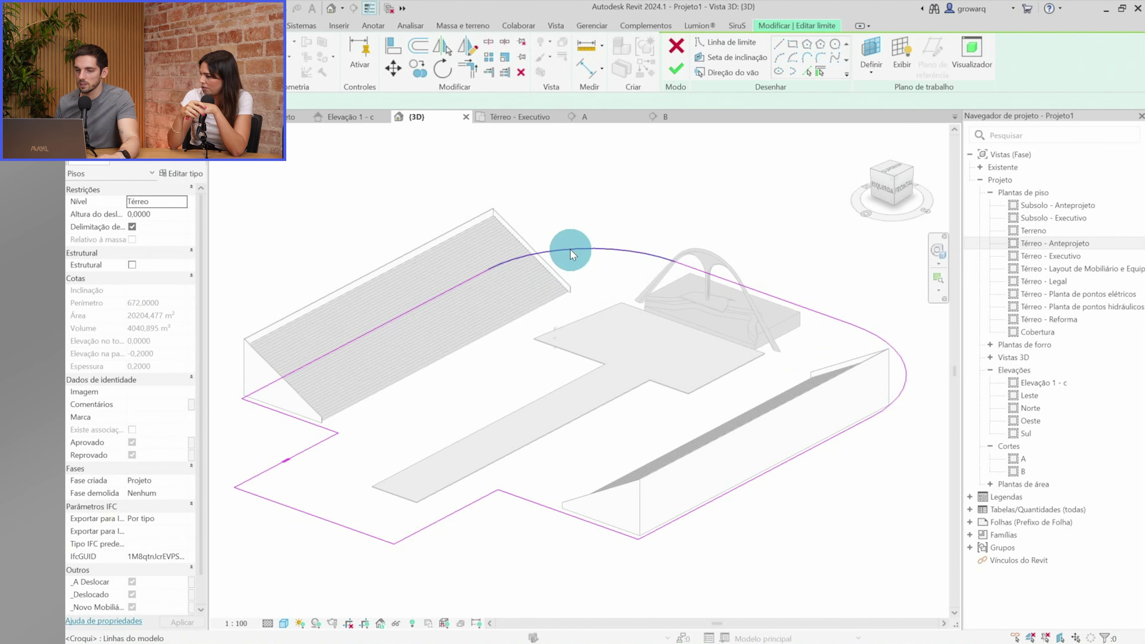
Adjust the arc radii, the right one to 35, and finish the floor without attaching walls
{"action": "left_click", "coordinate": [587, 265]}
{"action": "key", "text": "Return"}
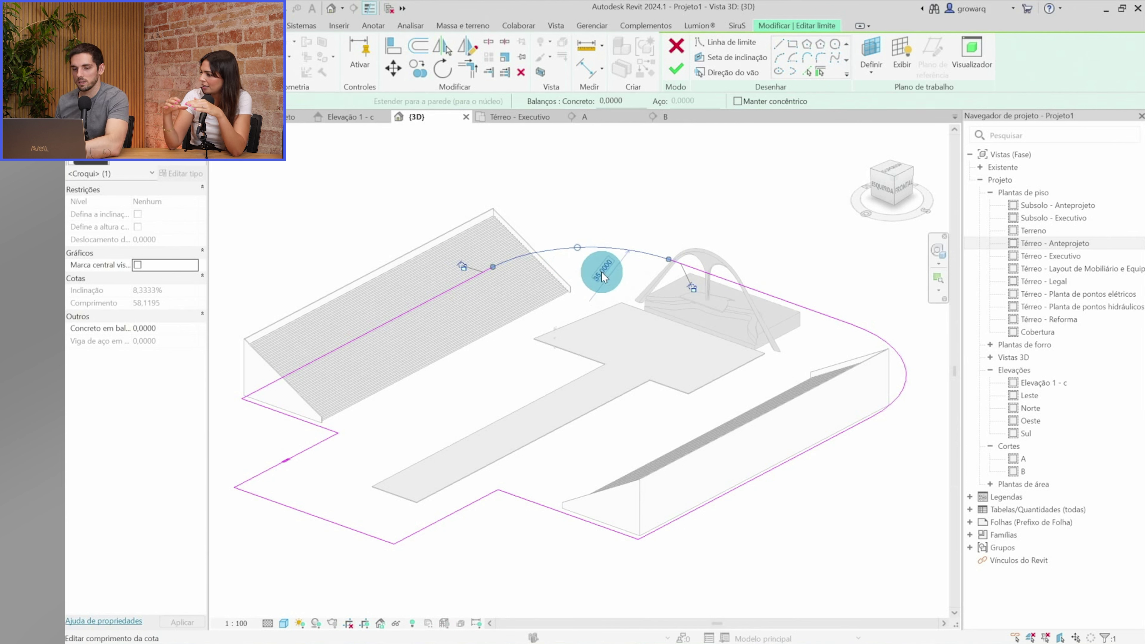
{"action": "left_click", "coordinate": [905, 369]}
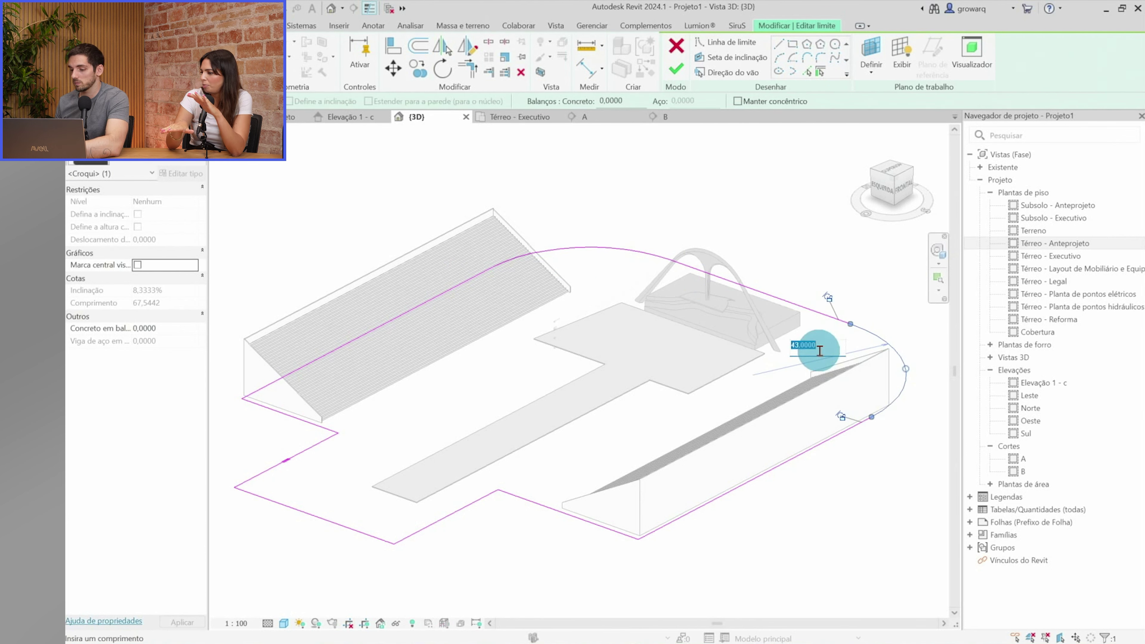
{"action": "key", "text": "Return"}
{"action": "left_click", "coordinate": [741, 435]}
{"action": "left_click", "coordinate": [676, 77]}
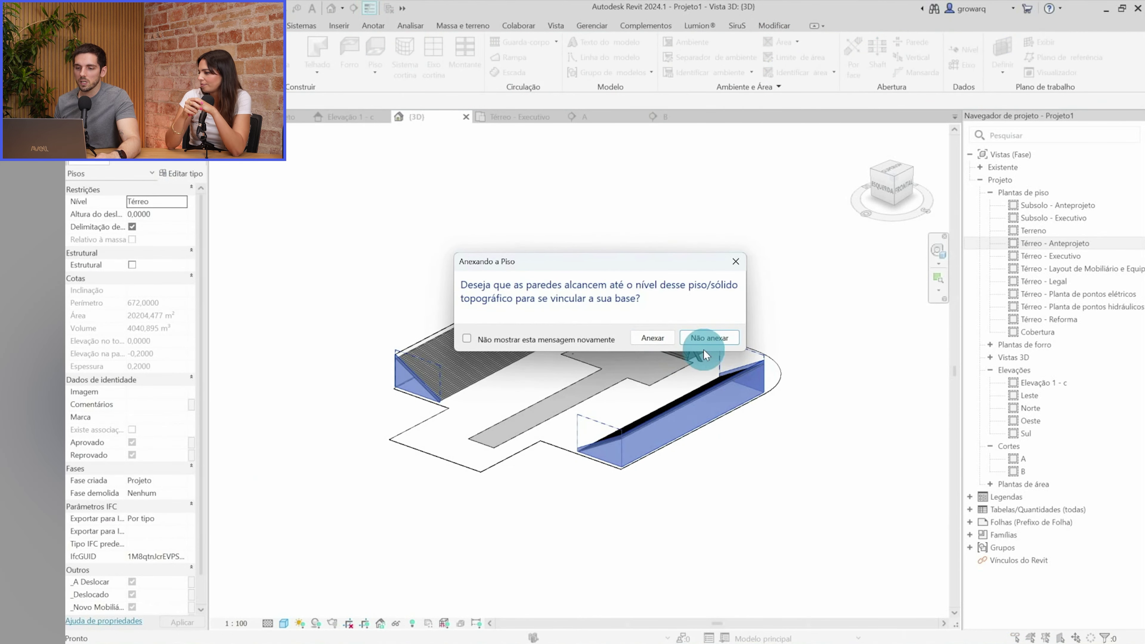
{"action": "left_click", "coordinate": [702, 339]}
{"action": "mouse_move", "coordinate": [772, 337]}
{"action": "middle_mouse_down", "text": "shift"}
{"action": "mouse_move", "coordinate": [685, 618]}
{"action": "mouse_move", "coordinate": [807, 478]}
{"action": "middle_mouse_up", "text": "shift"}
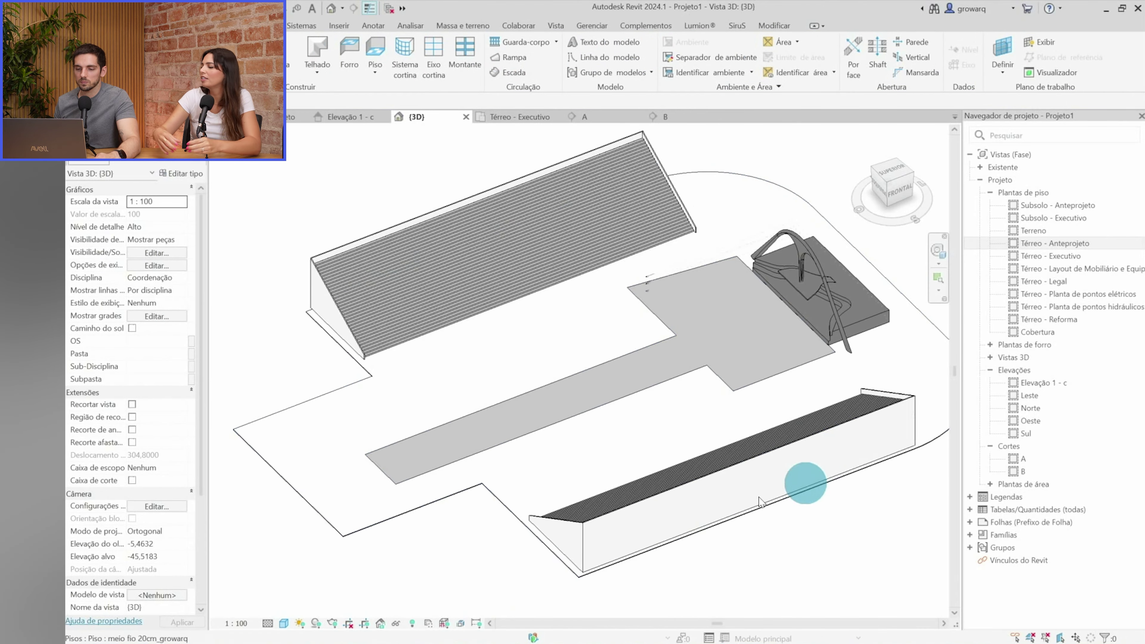
Align the floor boundary edges to the side walls' end faces
{"action": "scroll", "coordinate": [522, 485], "scroll_direction": "up", "scroll_amount": 5}
{"action": "double_click", "coordinate": [485, 453]}
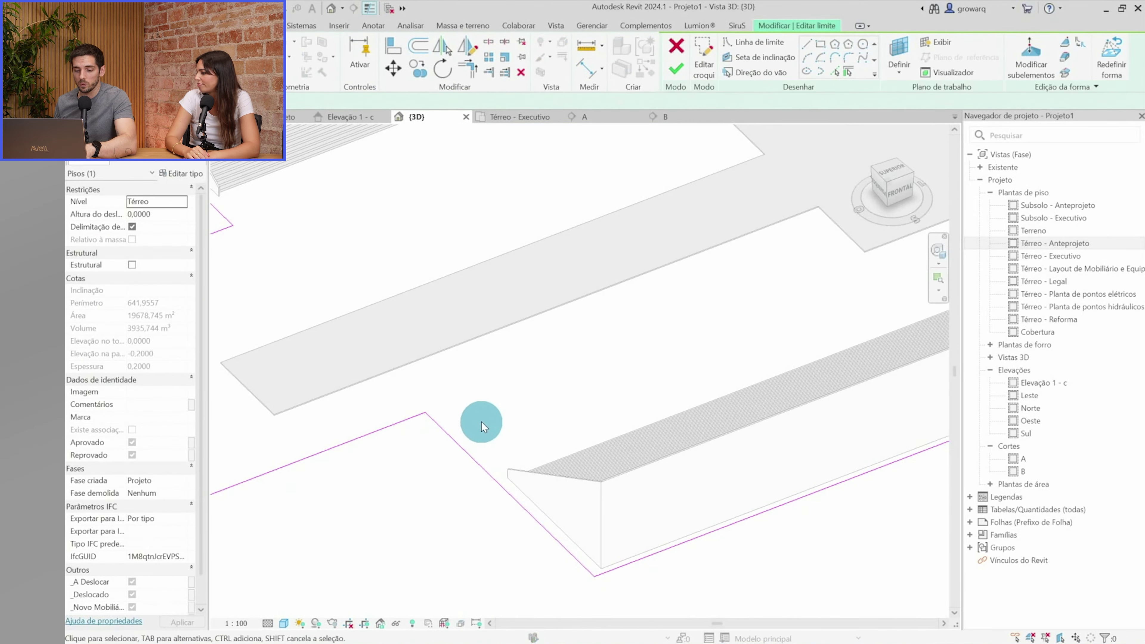
{"action": "key", "text": "a"}
{"action": "key", "text": "l"}
{"action": "left_click", "coordinate": [555, 503]}
{"action": "left_click", "coordinate": [536, 523]}
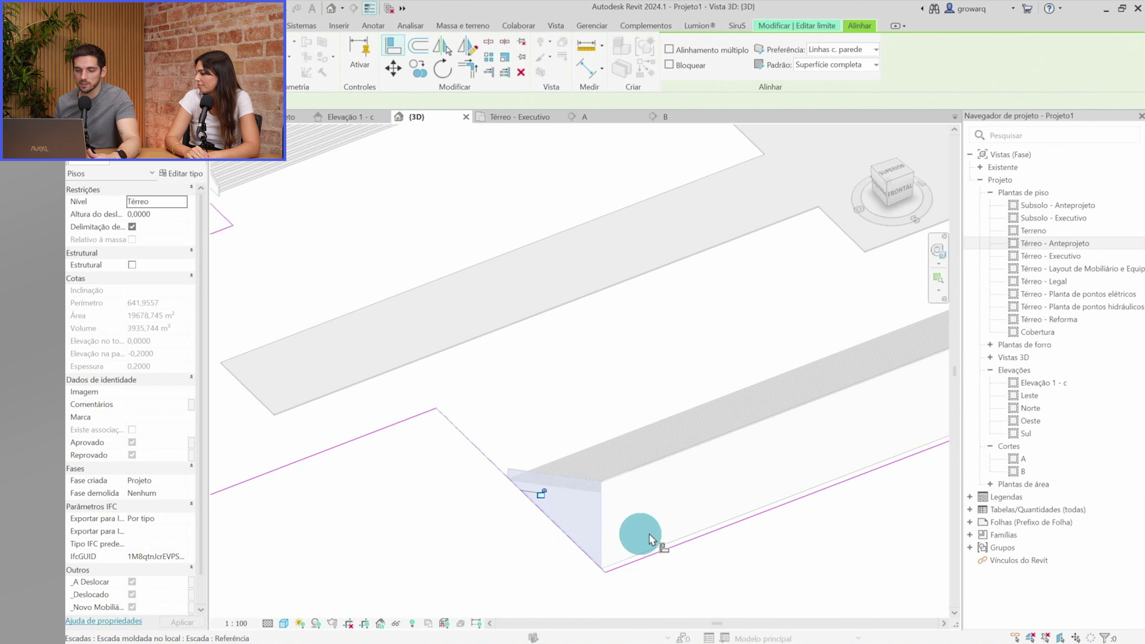
{"action": "left_click", "coordinate": [667, 507]}
{"action": "left_click", "coordinate": [651, 562]}
{"action": "middle_click_drag", "start_coordinate": [652, 562], "coordinate": [592, 452], "text": "shift"}
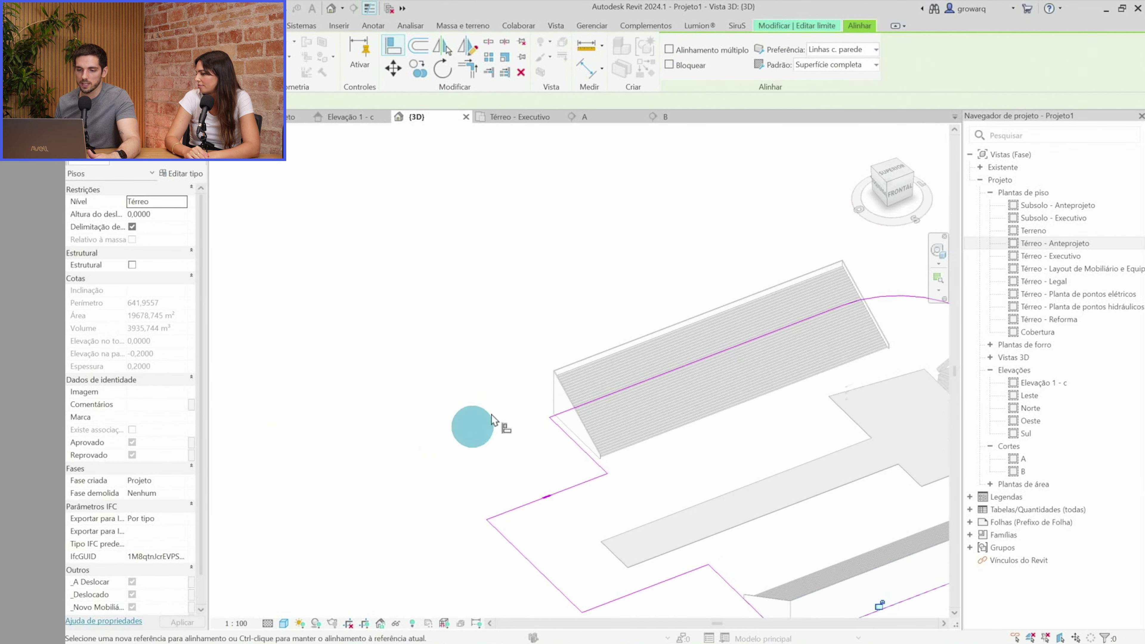
{"action": "left_click", "coordinate": [592, 451]}
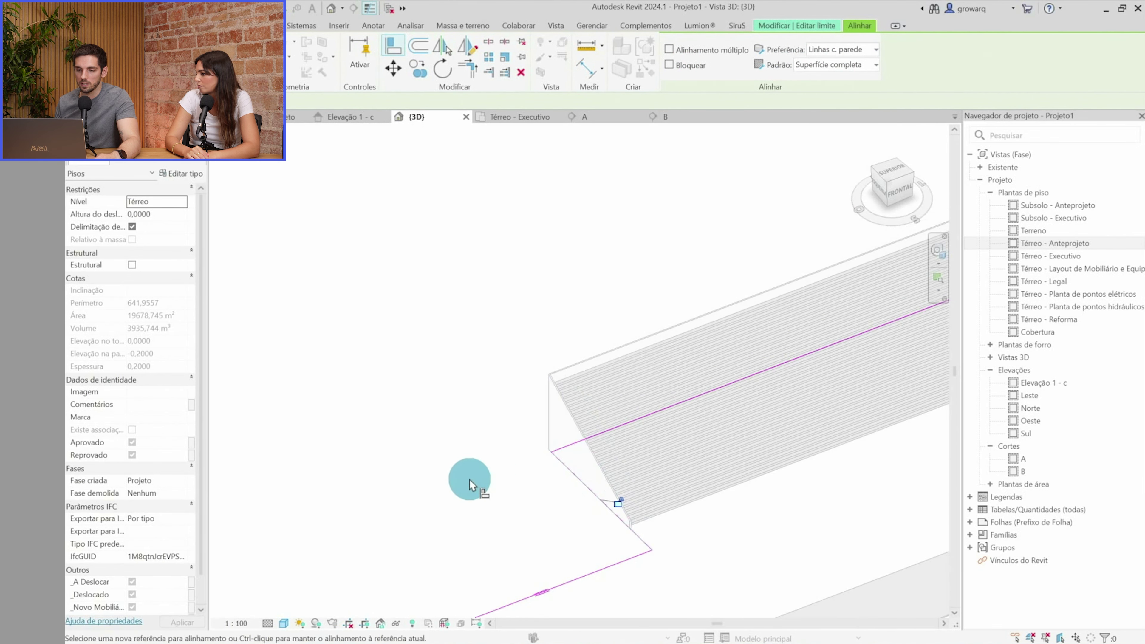
Finish the floor boundary edit, dismiss the wall-attach prompt, and orbit to a front-left view
{"action": "middle_click_drag", "start_coordinate": [466, 478], "coordinate": [504, 484], "text": "shift"}
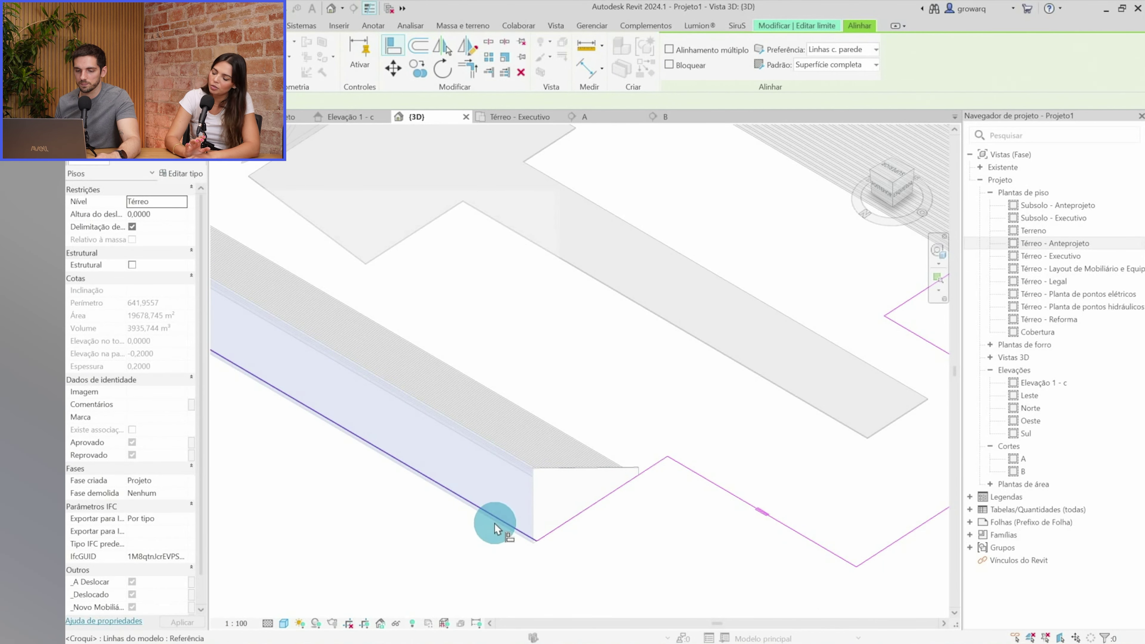
{"action": "scroll", "coordinate": [492, 474], "scroll_direction": "down", "scroll_amount": 5}
{"action": "mouse_move", "coordinate": [364, 545]}
{"action": "middle_mouse_down", "text": "shift"}
{"action": "mouse_move", "coordinate": [345, 588]}
{"action": "mouse_move", "coordinate": [248, 582]}
{"action": "mouse_move", "coordinate": [568, 102]}
{"action": "middle_mouse_up", "text": "shift"}
{"action": "key", "text": "Escape"}
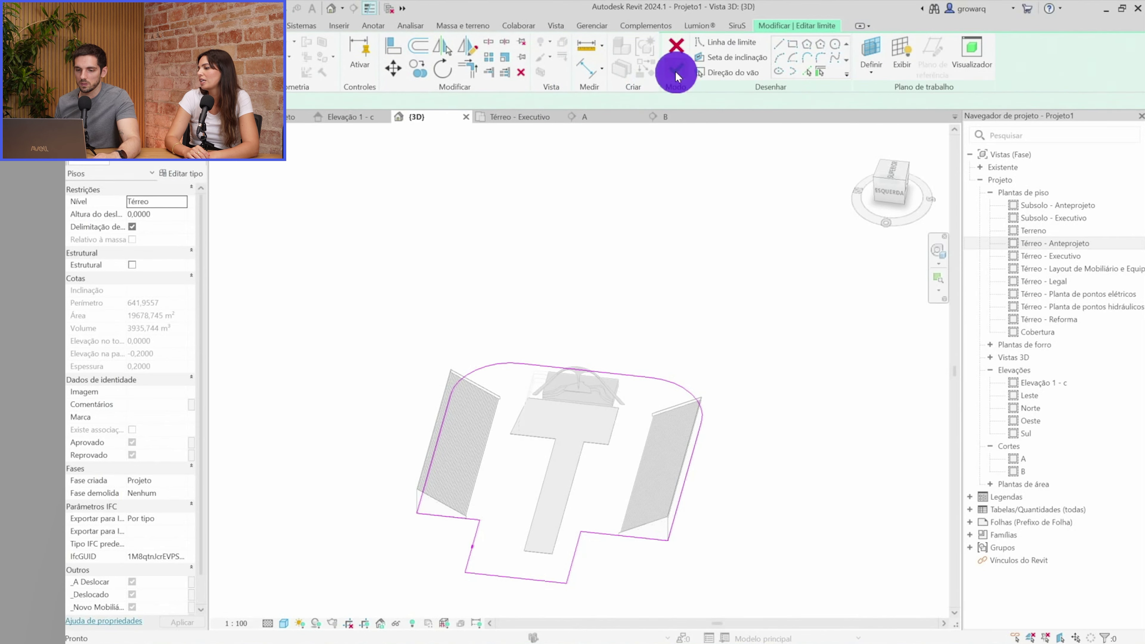
{"action": "left_click", "coordinate": [675, 71]}
{"action": "key", "text": "Return"}
{"action": "key", "text": "Escape"}
{"action": "middle_click_drag", "start_coordinate": [784, 467], "coordinate": [605, 443], "text": "shift"}
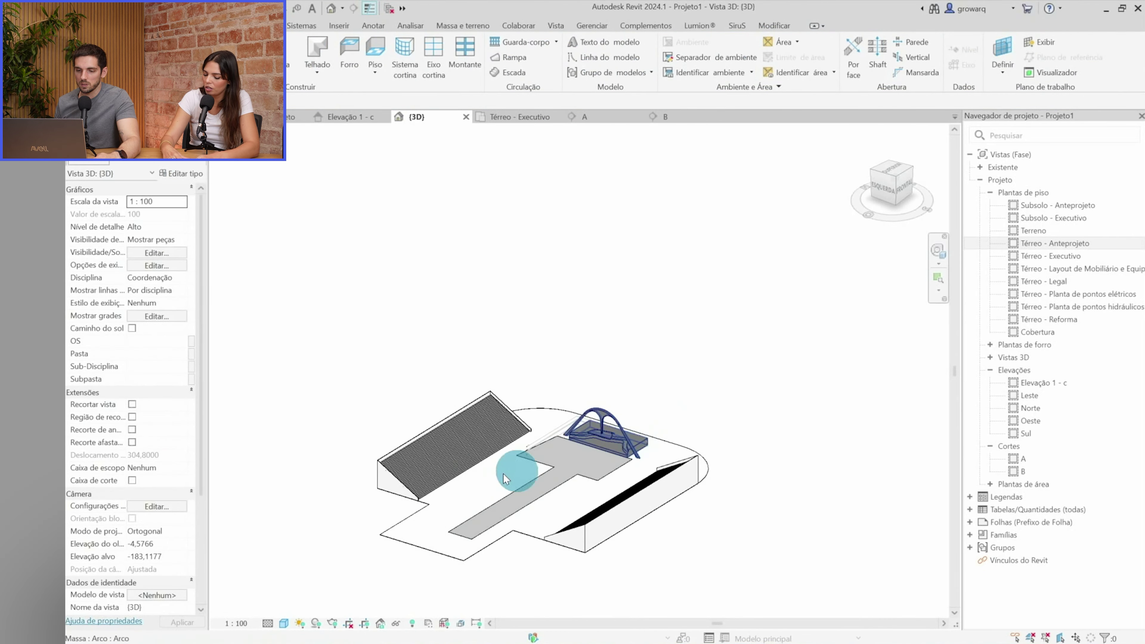
Orbit along the grandstand, then compute 0,45 ÷ 2 = 0,225 in Windows Calculator
{"action": "scroll", "coordinate": [525, 476], "scroll_direction": "up", "scroll_amount": 5}
{"action": "scroll", "coordinate": [700, 387], "scroll_direction": "up", "scroll_amount": 3}
{"action": "scroll", "coordinate": [682, 383], "scroll_direction": "up", "scroll_amount": 3}
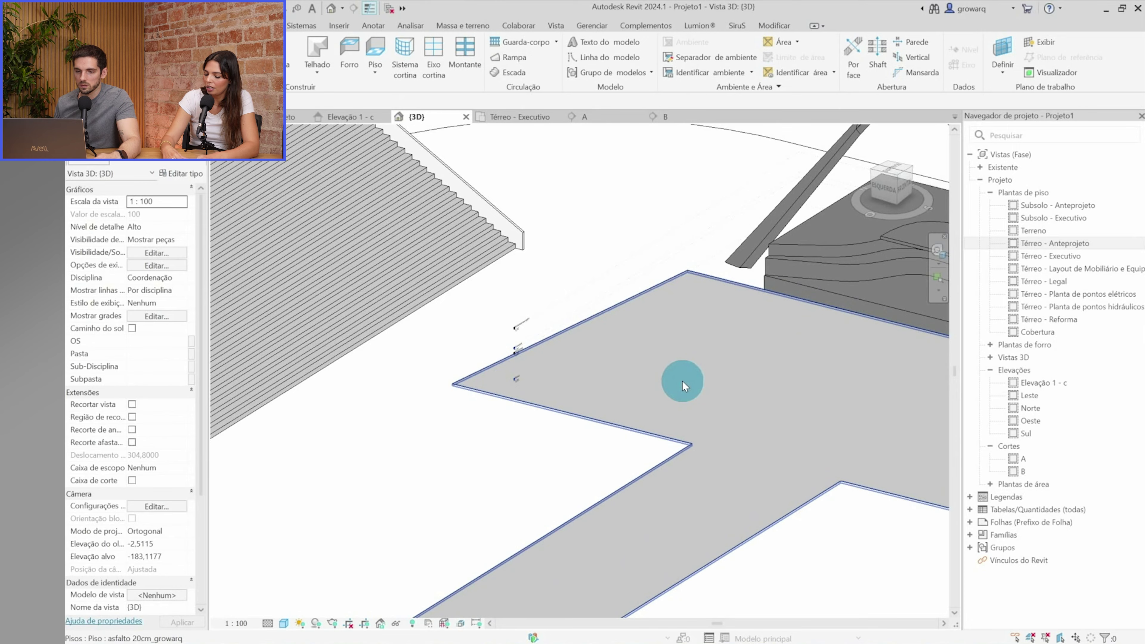
{"action": "scroll", "coordinate": [682, 383], "scroll_direction": "down", "scroll_amount": 3}
{"action": "middle_click_drag", "start_coordinate": [785, 333], "coordinate": [640, 325], "text": "shift"}
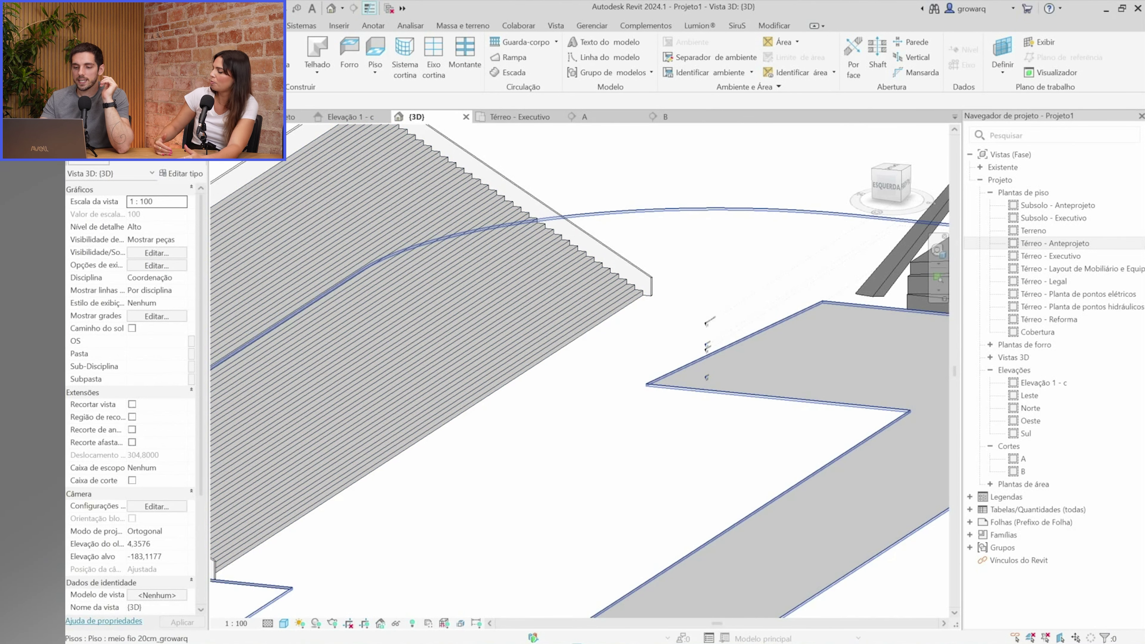
{"action": "key", "text": "XF86Calculator"}
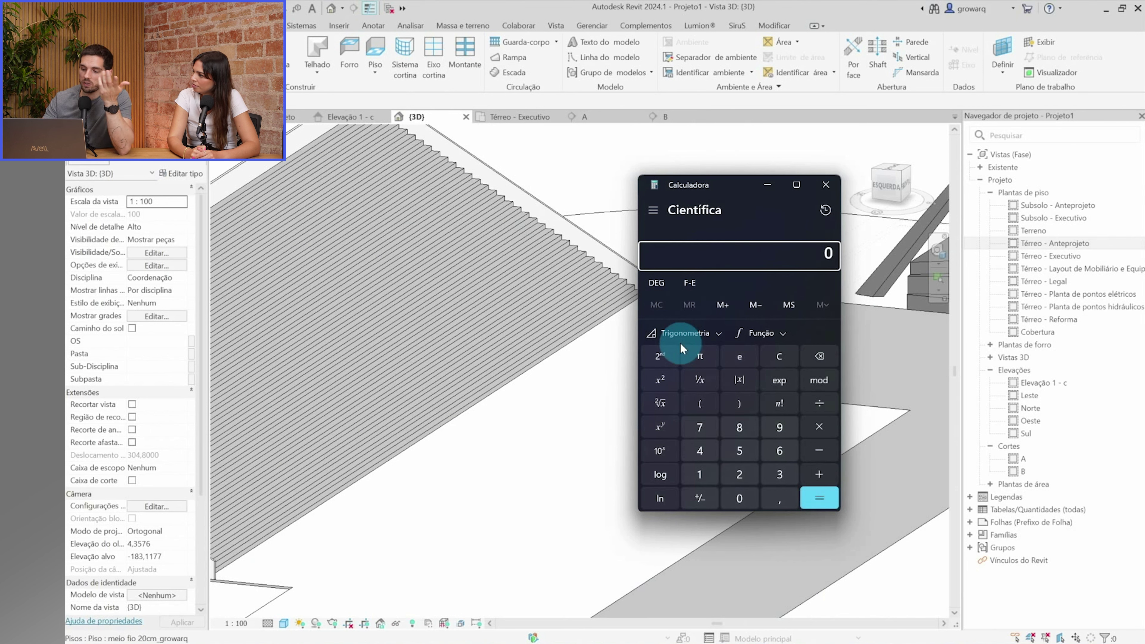
{"action": "type", "text": "0,45/2"}
{"action": "key", "text": "Return"}
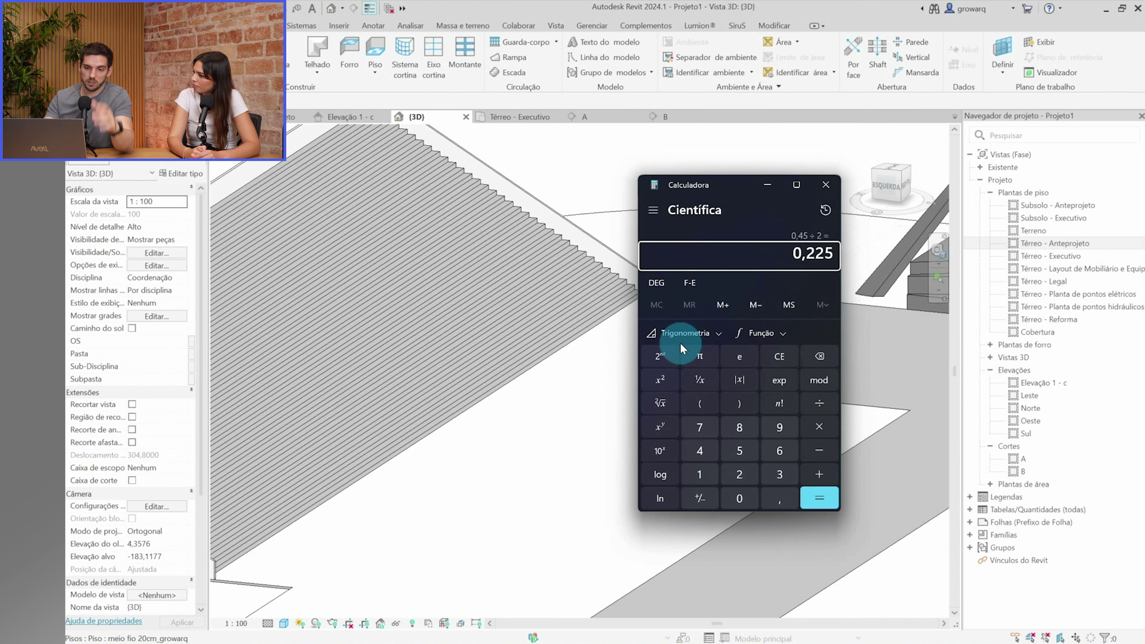
{"action": "key", "text": "Escape"}
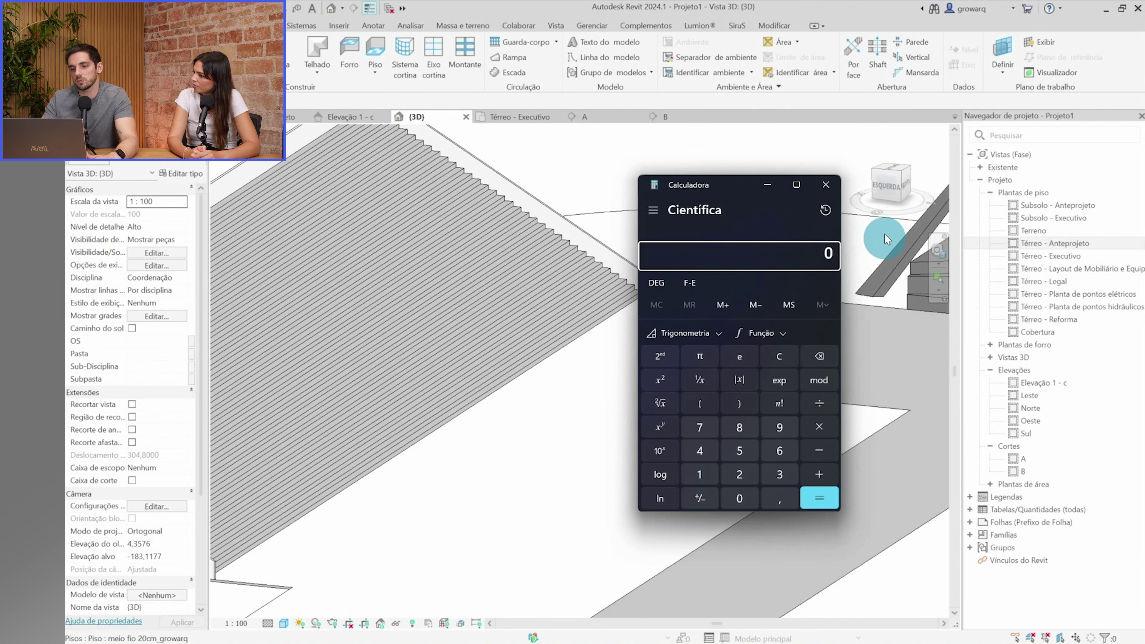
{"action": "left_click", "coordinate": [826, 185]}
Zoom in on the stepped grandstand and launch Model In-Place from the Component tools
{"action": "mouse_move", "coordinate": [490, 373]}
{"action": "middle_mouse_down", "text": "shift"}
{"action": "mouse_move", "coordinate": [627, 402]}
{"action": "mouse_move", "coordinate": [573, 448]}
{"action": "mouse_move", "coordinate": [498, 455]}
{"action": "mouse_move", "coordinate": [688, 411]}
{"action": "mouse_move", "coordinate": [613, 440]}
{"action": "mouse_move", "coordinate": [377, 438]}
{"action": "mouse_move", "coordinate": [549, 444]}
{"action": "middle_mouse_up", "text": "shift"}
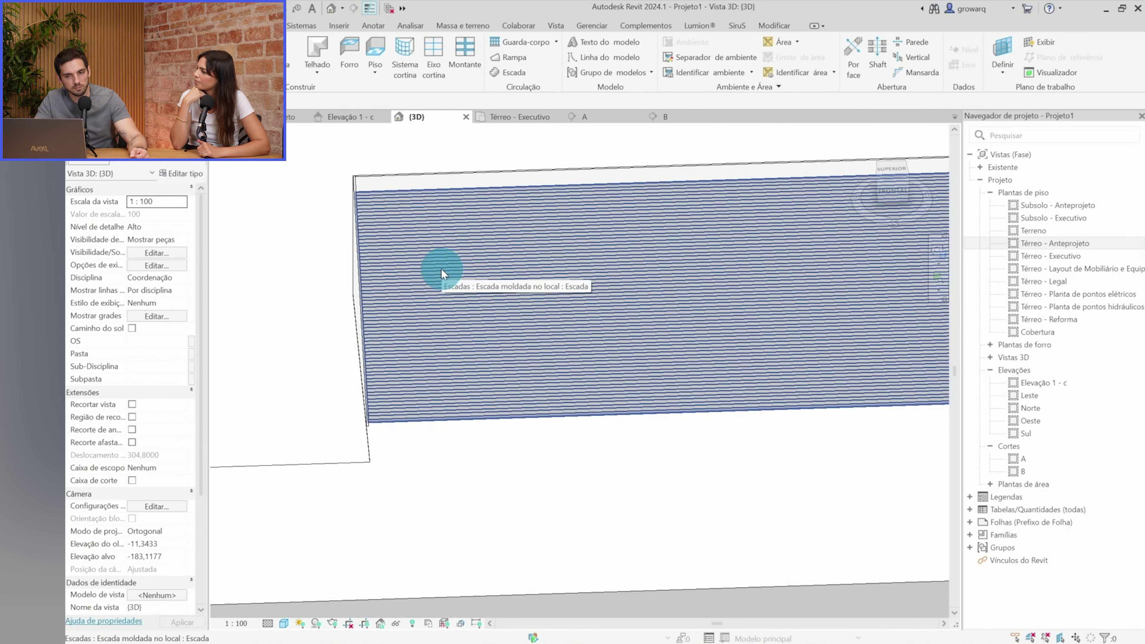
{"action": "mouse_move", "coordinate": [443, 499]}
{"action": "middle_mouse_down", "text": "shift"}
{"action": "mouse_move", "coordinate": [460, 496]}
{"action": "mouse_move", "coordinate": [459, 453]}
{"action": "mouse_move", "coordinate": [505, 471]}
{"action": "mouse_move", "coordinate": [398, 453]}
{"action": "mouse_move", "coordinate": [518, 399]}
{"action": "mouse_move", "coordinate": [583, 478]}
{"action": "mouse_move", "coordinate": [383, 491]}
{"action": "mouse_move", "coordinate": [660, 501]}
{"action": "mouse_move", "coordinate": [743, 560]}
{"action": "mouse_move", "coordinate": [756, 532]}
{"action": "mouse_move", "coordinate": [320, 414]}
{"action": "middle_mouse_up", "text": "shift"}
{"action": "scroll", "coordinate": [306, 460], "scroll_direction": "up", "scroll_amount": 3}
{"action": "mouse_move", "coordinate": [307, 460]}
{"action": "middle_mouse_down", "text": "shift"}
{"action": "mouse_move", "coordinate": [726, 480]}
{"action": "mouse_move", "coordinate": [348, 404]}
{"action": "middle_mouse_up", "text": "shift"}
{"action": "scroll", "coordinate": [352, 450], "scroll_direction": "up", "scroll_amount": 3}
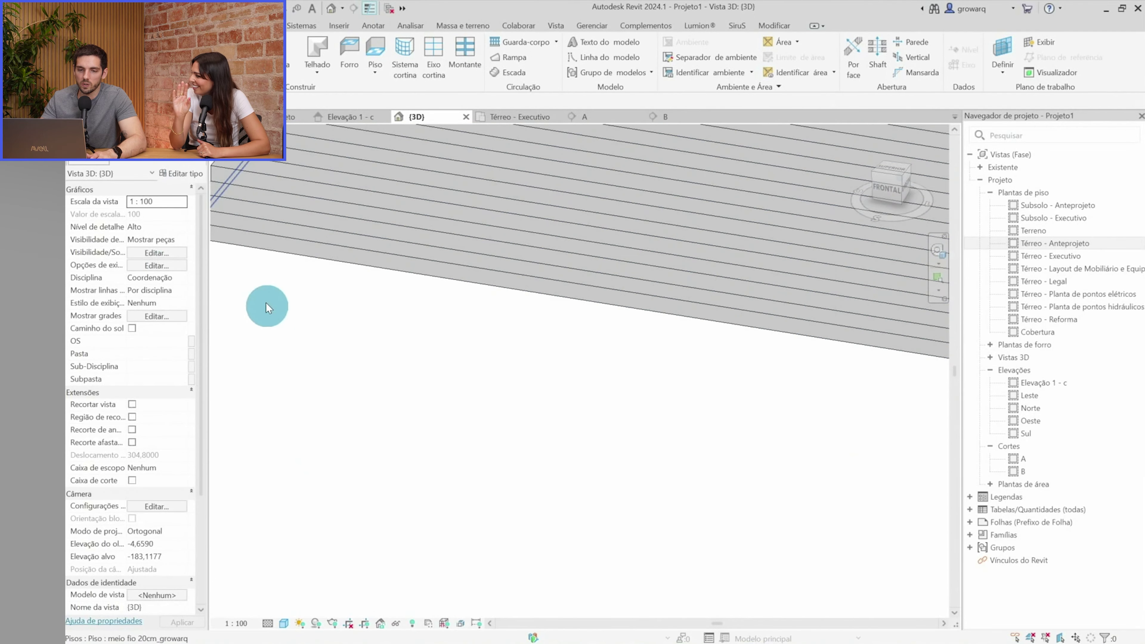
{"action": "scroll", "coordinate": [361, 440], "scroll_direction": "up", "scroll_amount": 3}
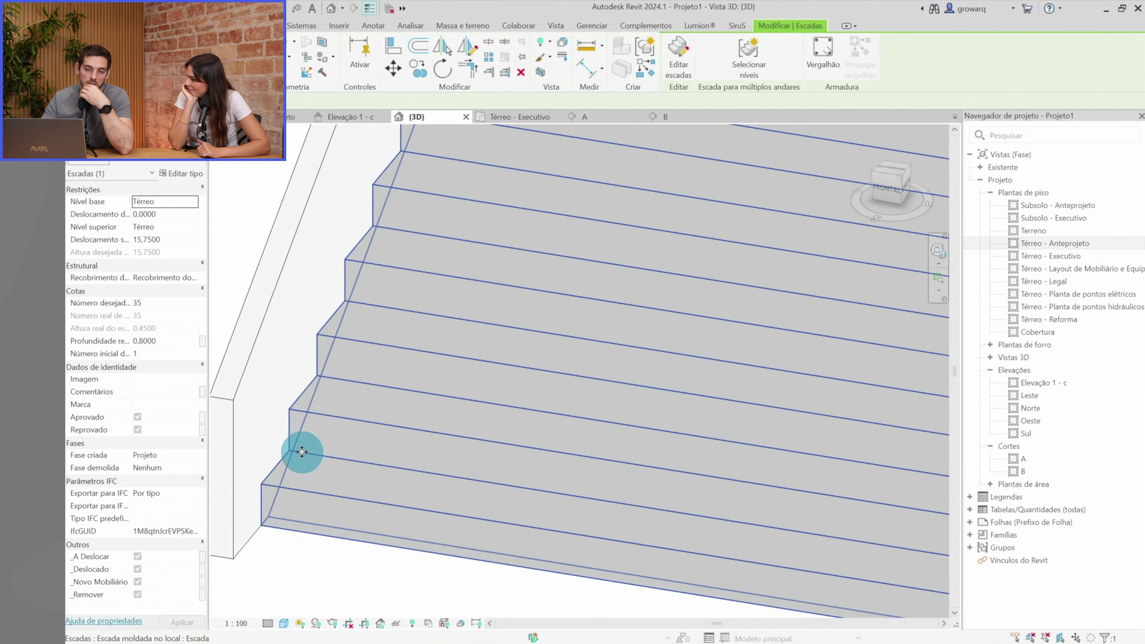
{"action": "scroll", "coordinate": [301, 452], "scroll_direction": "up", "scroll_amount": 2}
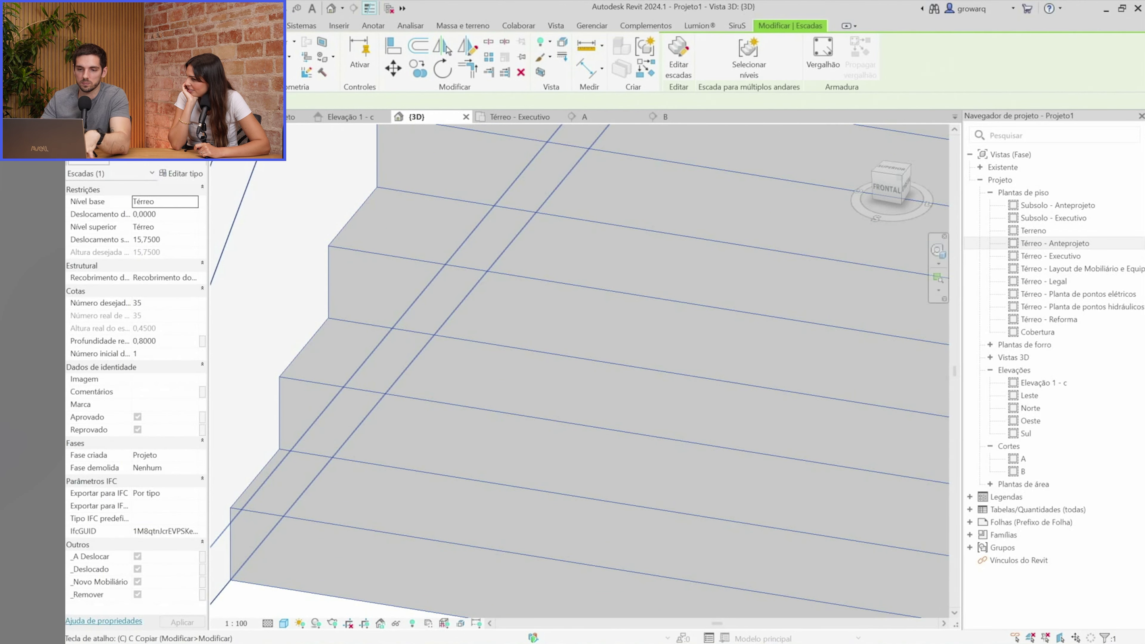
{"action": "key", "text": "m"}
{"action": "left_click", "coordinate": [707, 63]}
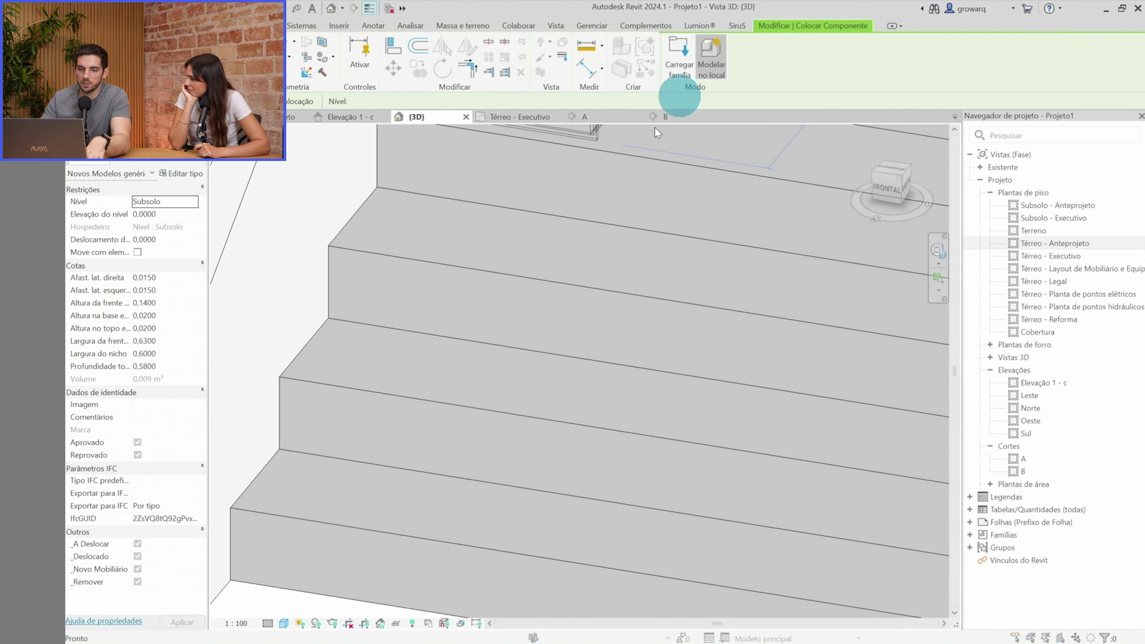
Choose Massa as the family category, then abandon that attempt
{"action": "key", "text": "m"}
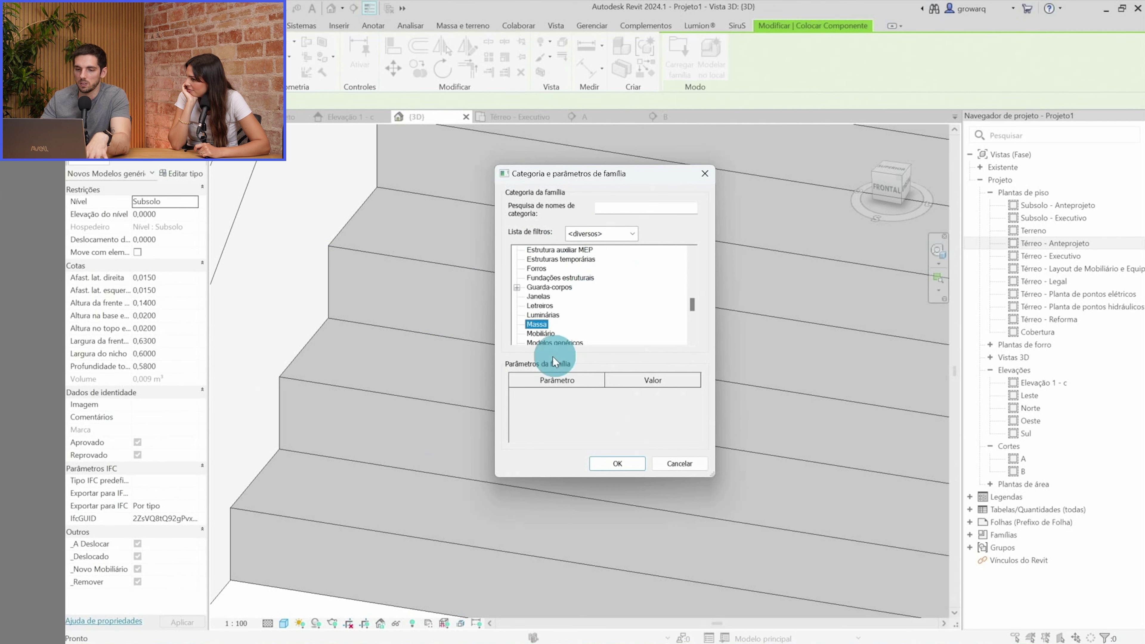
{"action": "key", "text": "Return"}
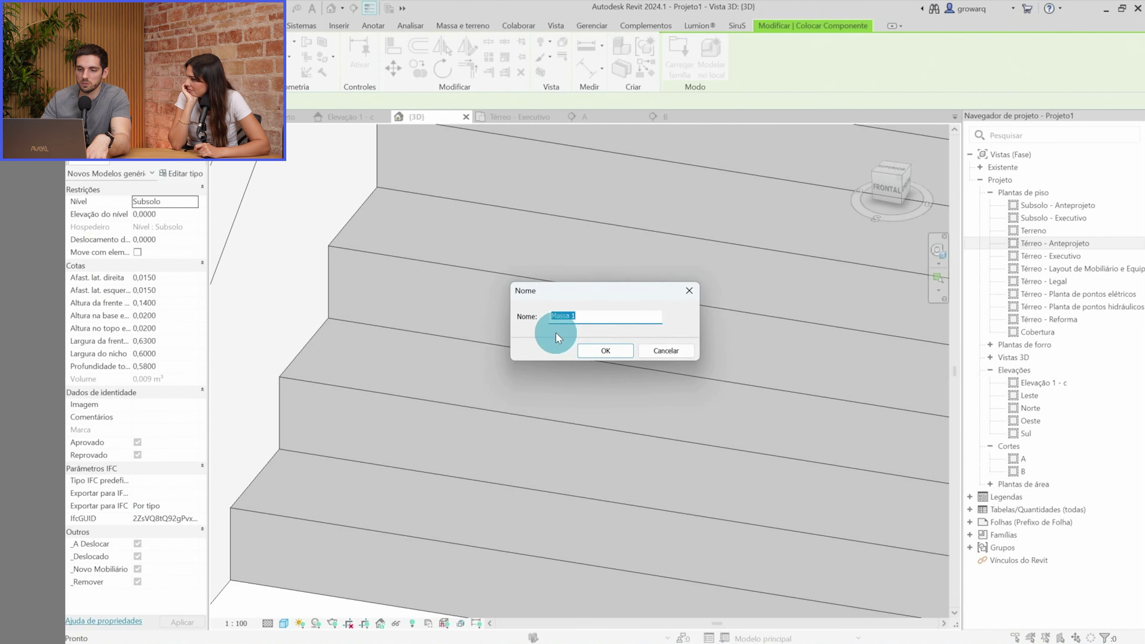
{"action": "key", "text": "Escape"}
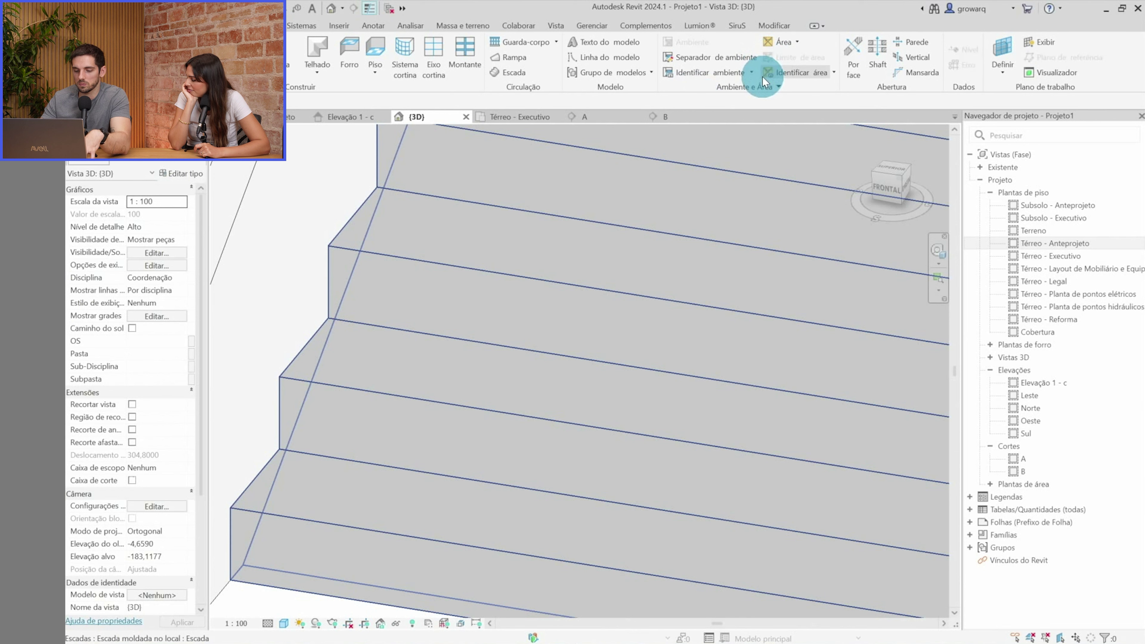
{"action": "middle_click_drag", "start_coordinate": [669, 236], "coordinate": [650, 289]}
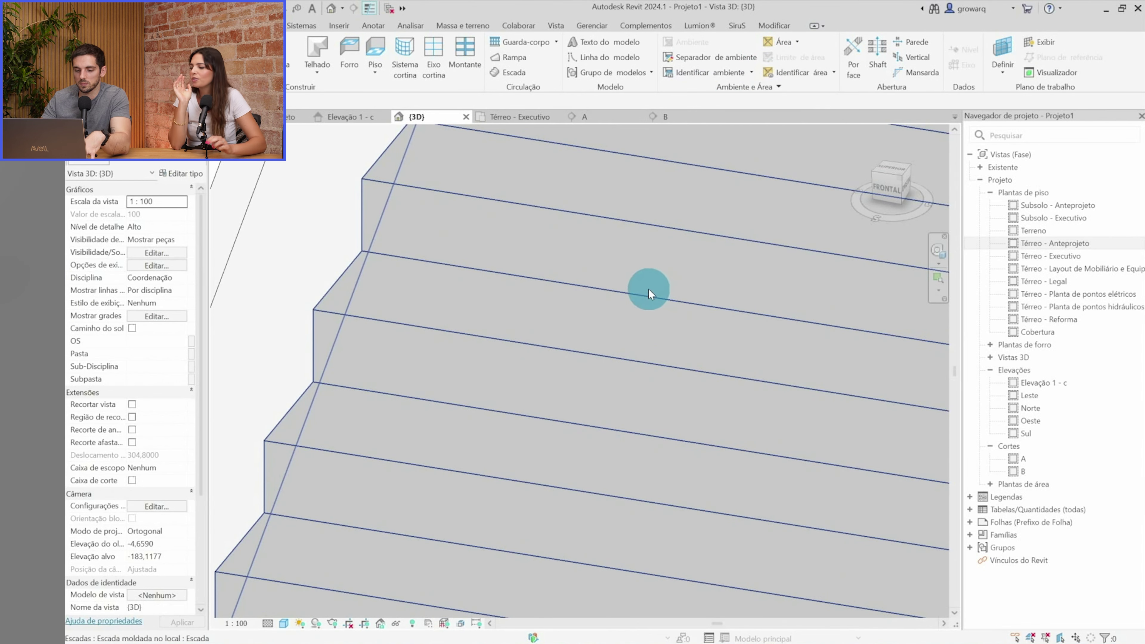
Restart Model In-Place with the Paisagismo duro category and accept the default name
{"action": "key", "text": "c"}
{"action": "key", "text": "m"}
{"action": "left_click", "coordinate": [711, 63]}
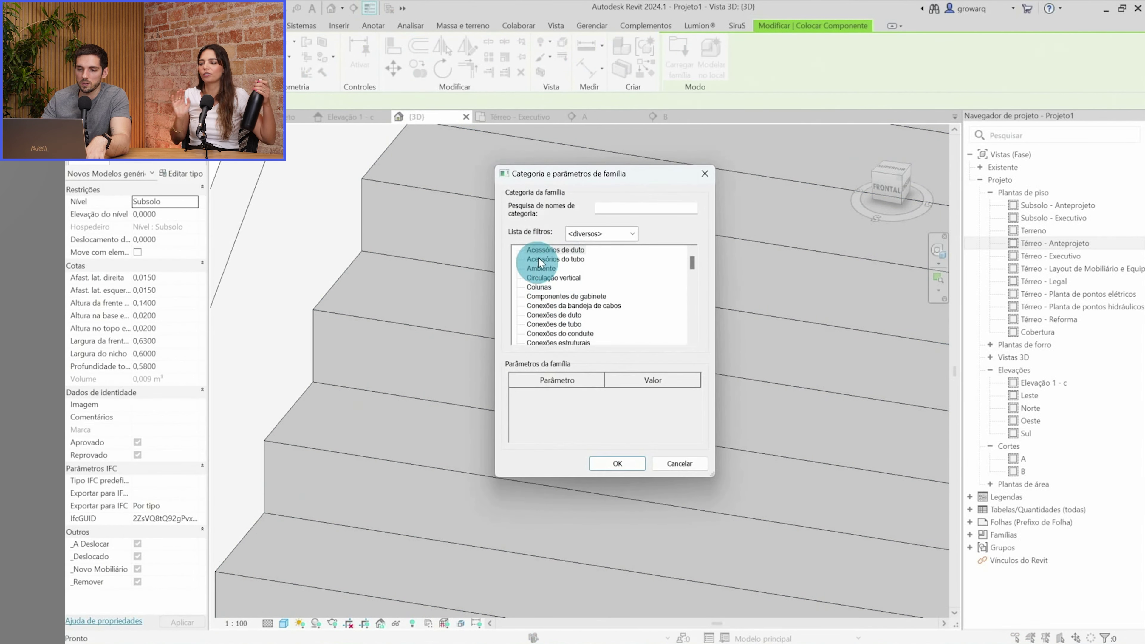
{"action": "scroll", "coordinate": [564, 307], "scroll_direction": "down", "scroll_amount": 5}
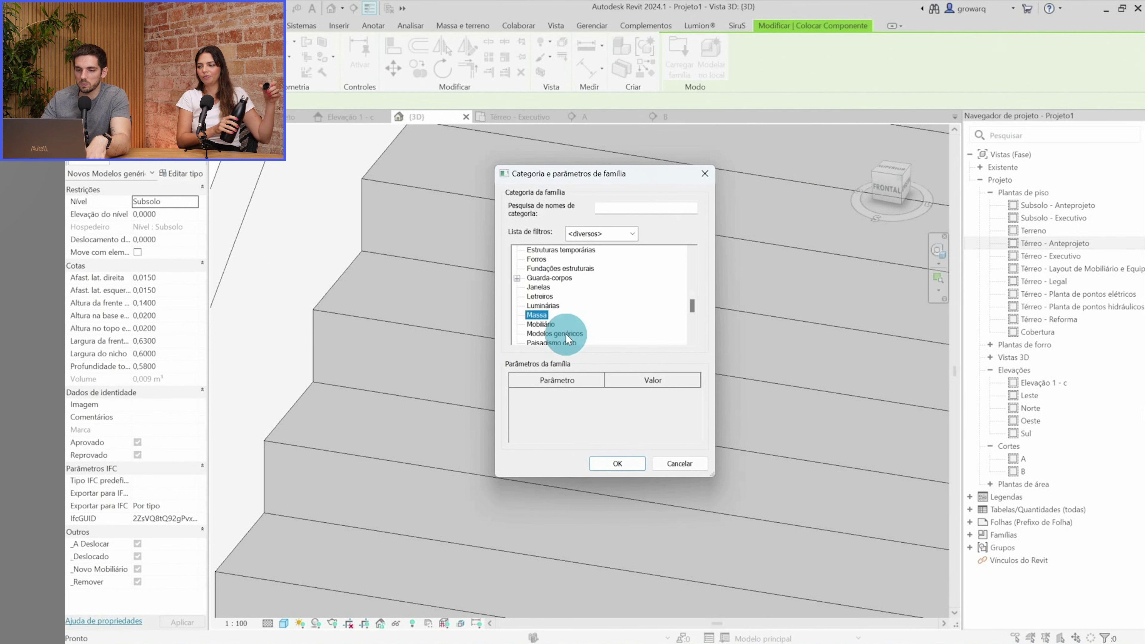
{"action": "double_click", "coordinate": [566, 333]}
{"action": "left_click", "coordinate": [594, 350]}
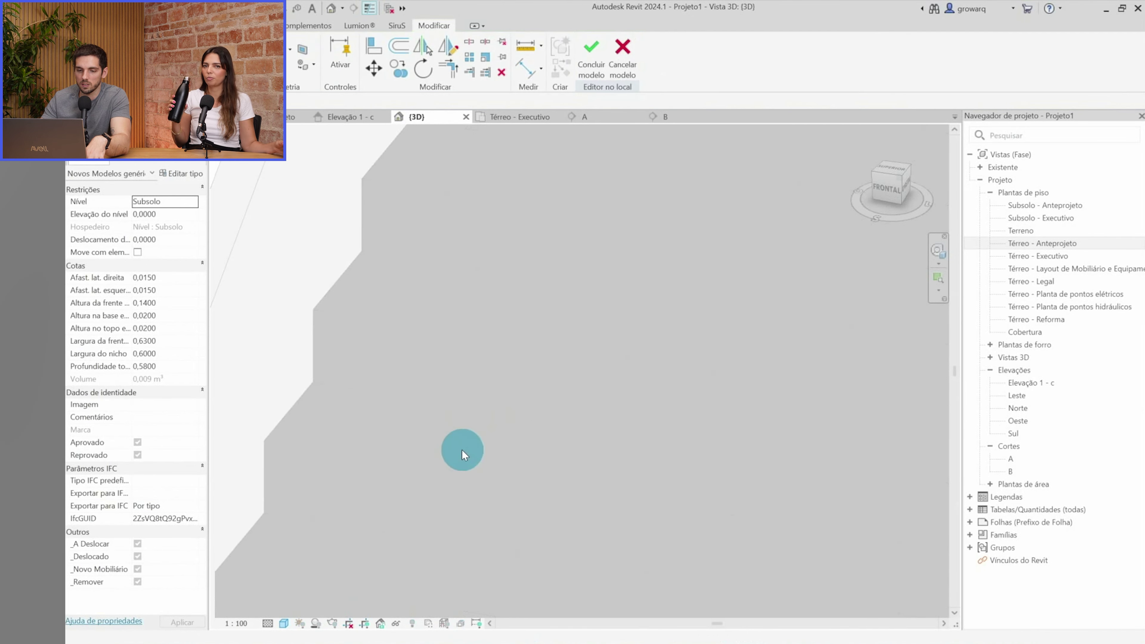
{"action": "left_click", "coordinate": [397, 291]}
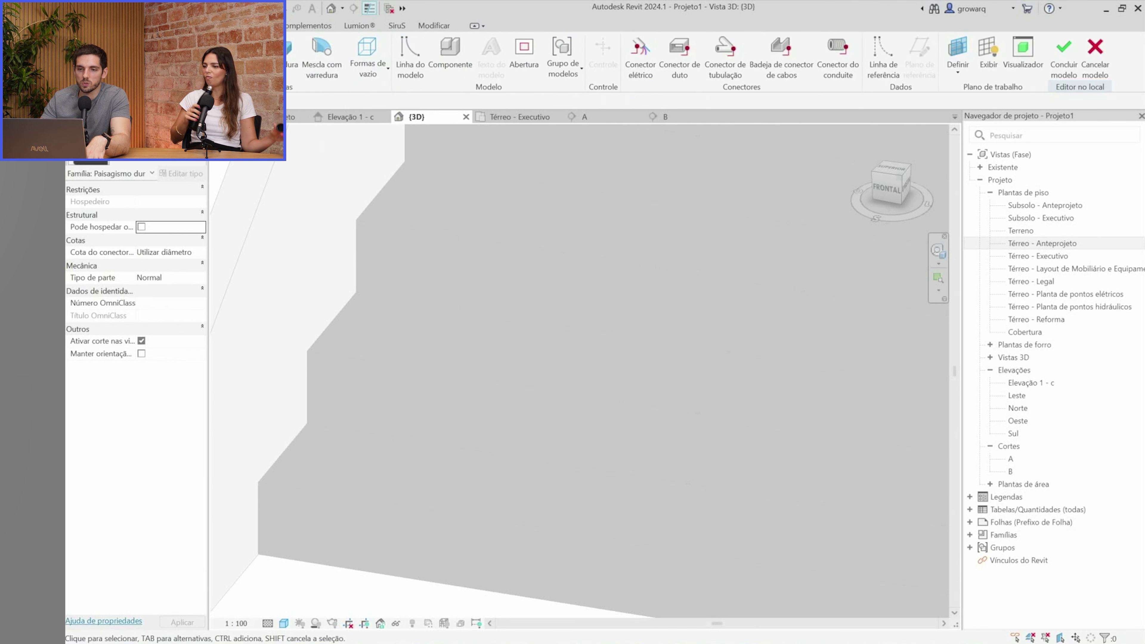
Start an extrusion with its work plane set to the stair step face
{"action": "left_click", "coordinate": [180, 52]}
{"action": "left_click", "coordinate": [702, 68]}
{"action": "left_click", "coordinate": [523, 345]}
{"action": "left_click", "coordinate": [573, 405]}
{"action": "left_click", "coordinate": [320, 467]}
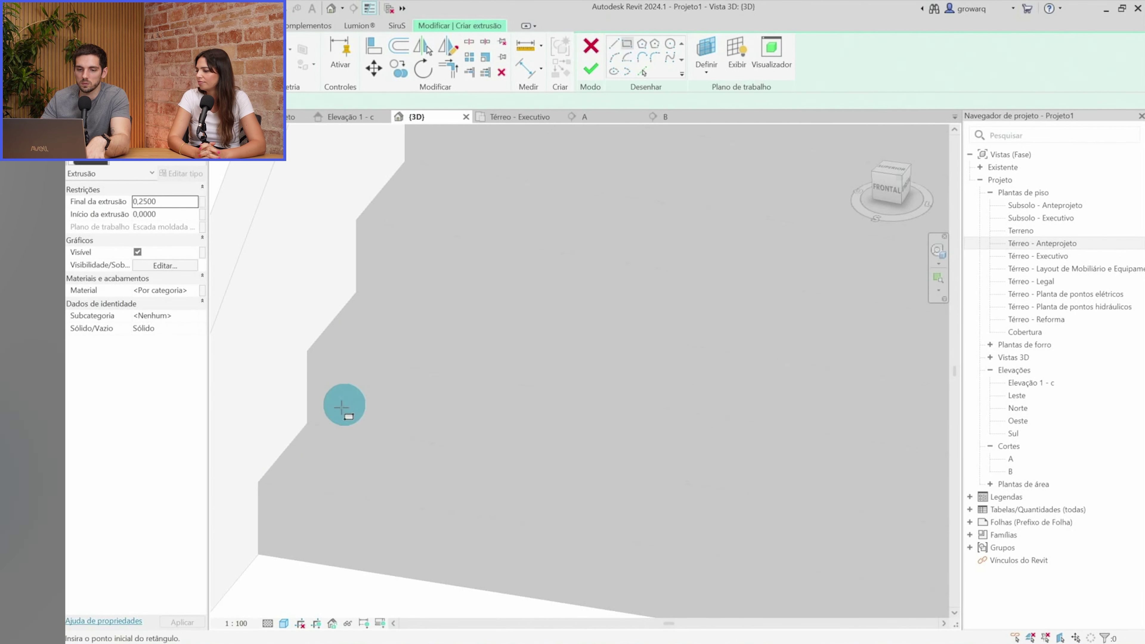
Sketch the bench rectangle on the step, entering 0,6 and 1,2 dimensions and keeping 0,46 width
{"action": "left_click", "coordinate": [307, 423]}
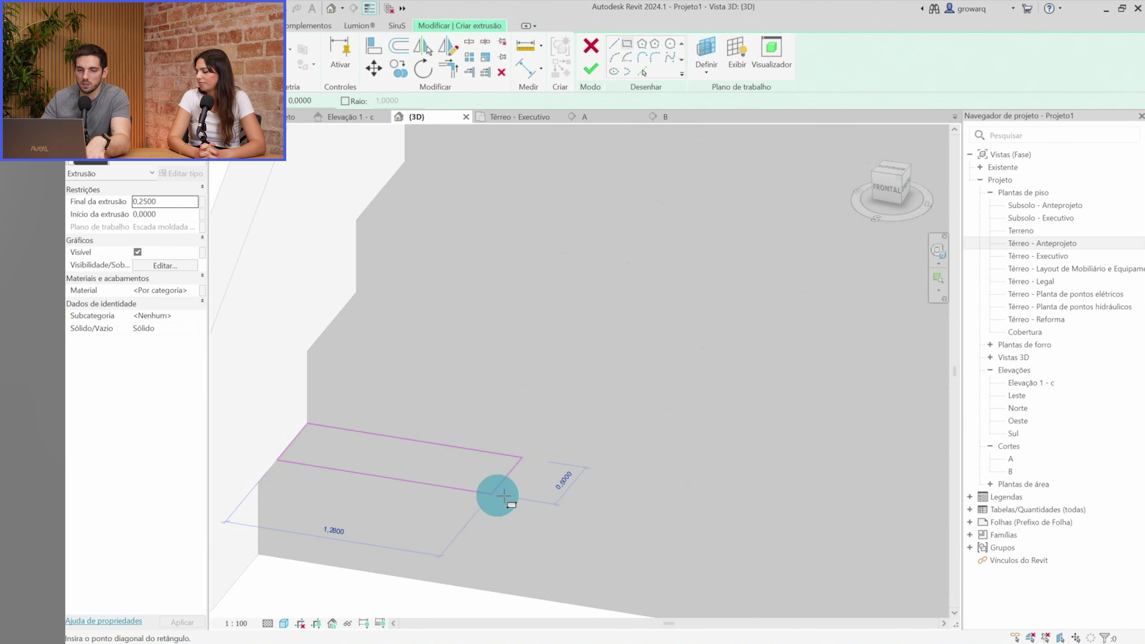
{"action": "left_click", "coordinate": [621, 511]}
{"action": "key", "text": "Escape"}
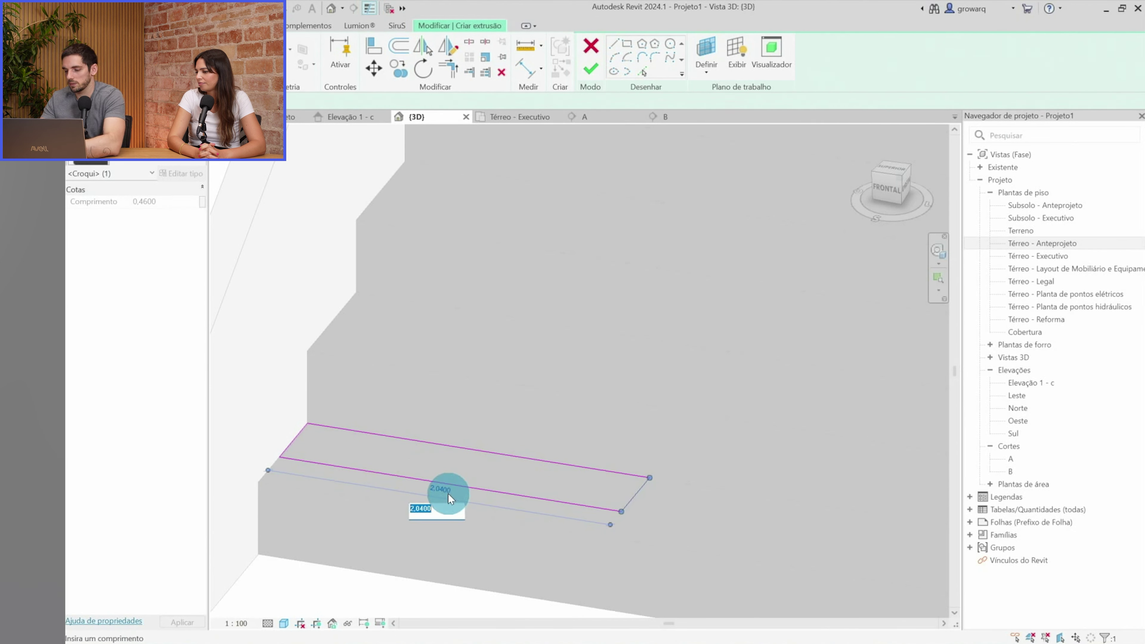
{"action": "type", "text": "0,6"}
{"action": "key", "text": "Return"}
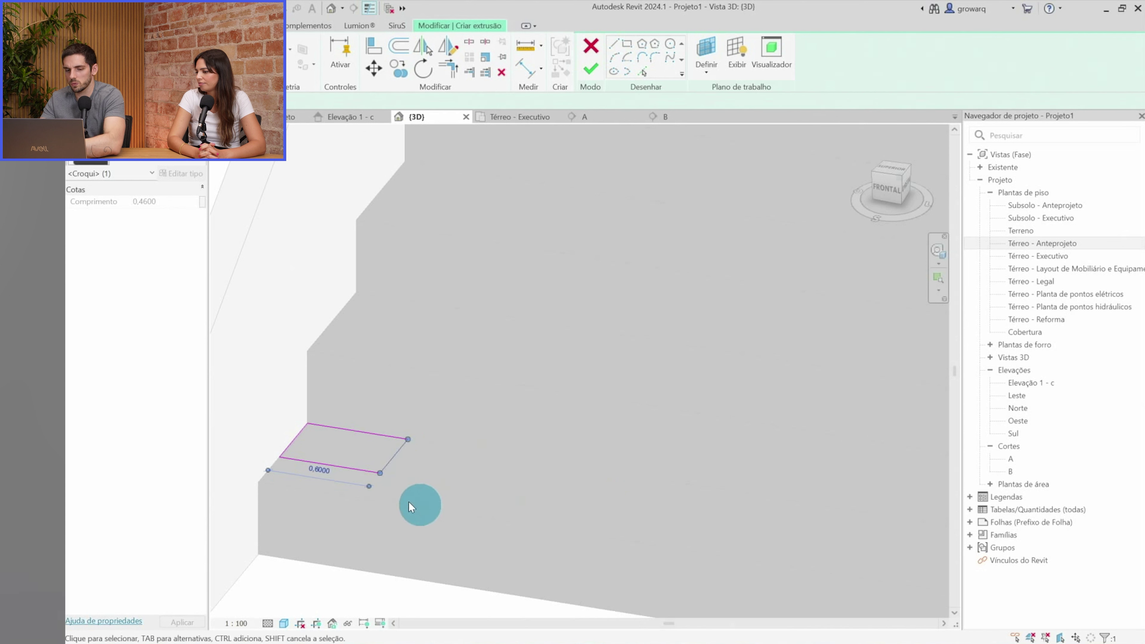
{"action": "left_click", "coordinate": [319, 470]}
{"action": "type", "text": "1,2"}
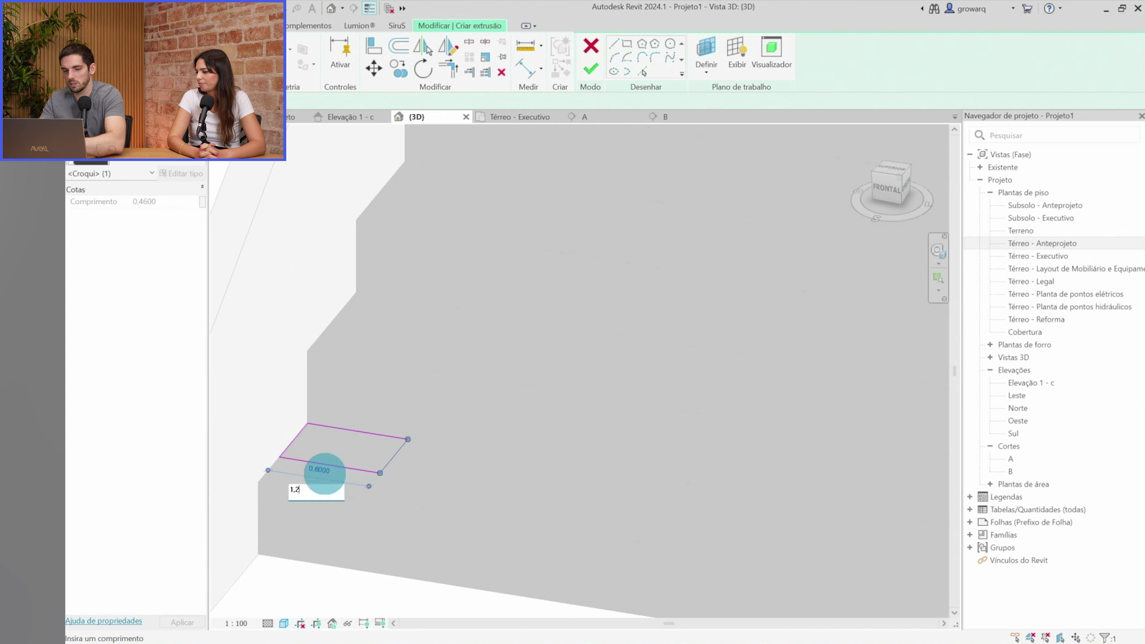
{"action": "key", "text": "Return"}
{"action": "left_click", "coordinate": [400, 477]}
{"action": "left_click", "coordinate": [259, 425]}
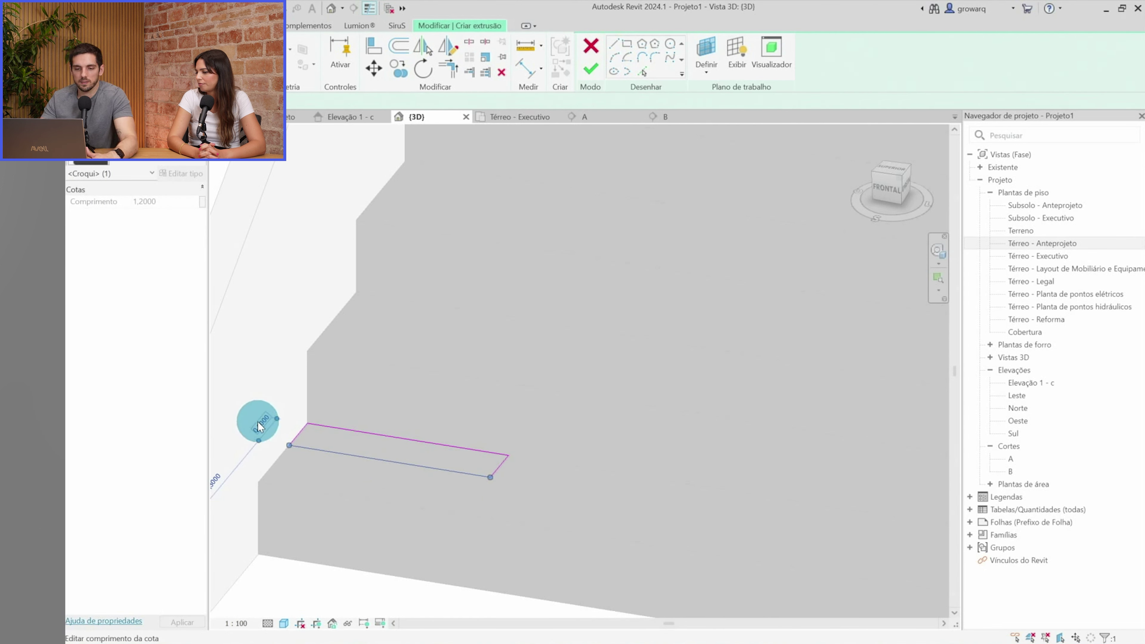
{"action": "key", "text": "Escape"}
{"action": "key", "text": "Escape"}
Set the extrusion end to 0,225 and finish the extrusion
{"action": "left_click", "coordinate": [181, 200]}
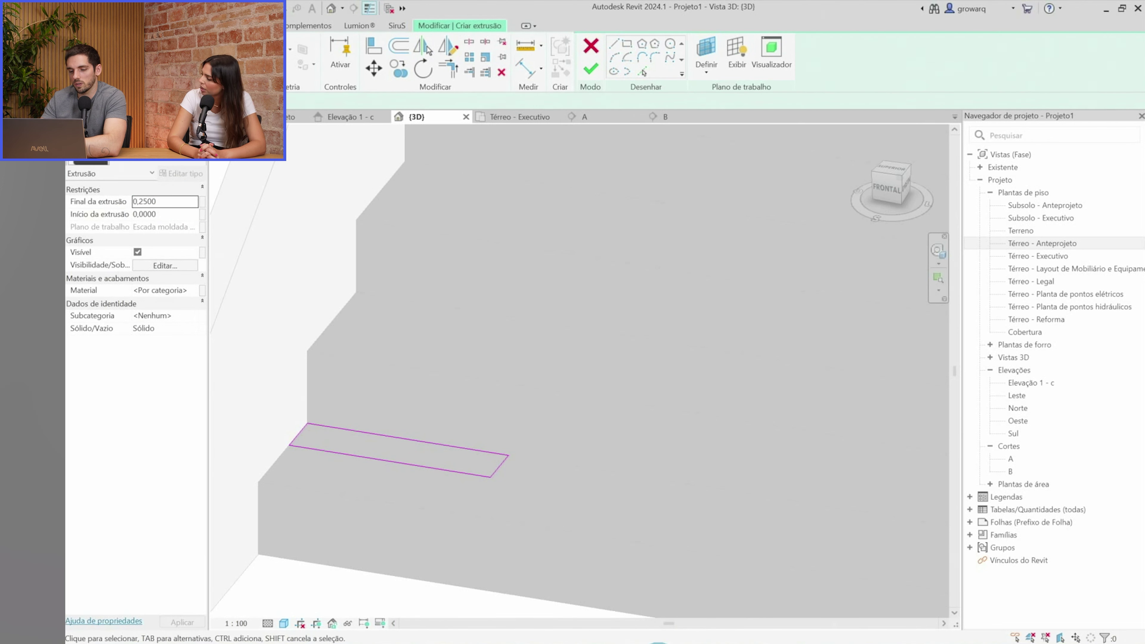
{"action": "left_click", "coordinate": [658, 640]}
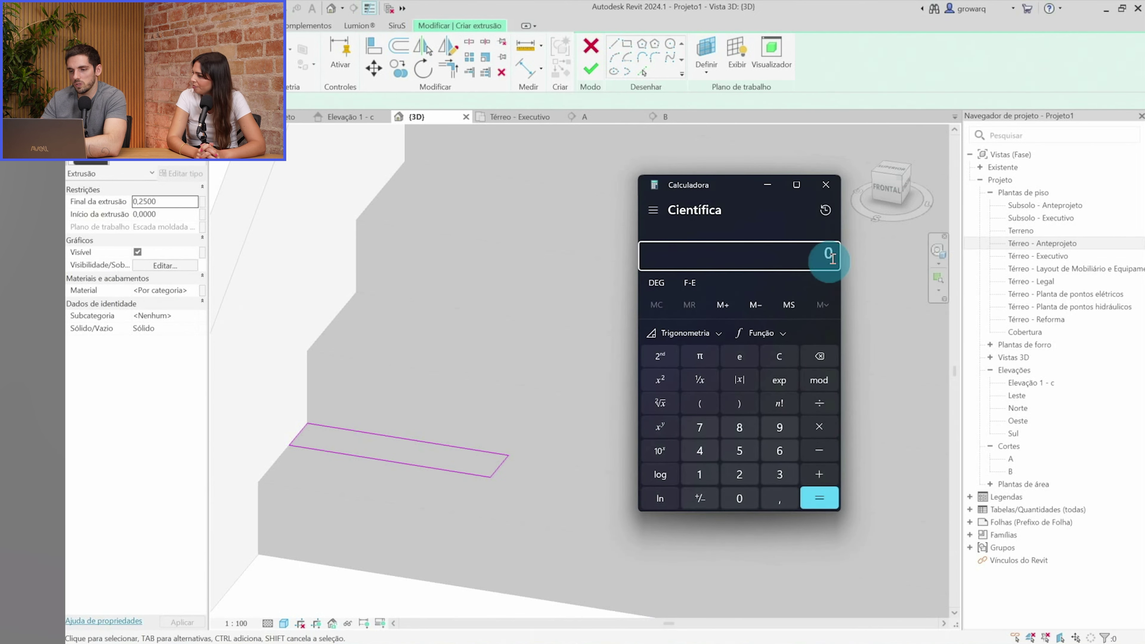
{"action": "left_click", "coordinate": [824, 193]}
{"action": "type", "text": ","}
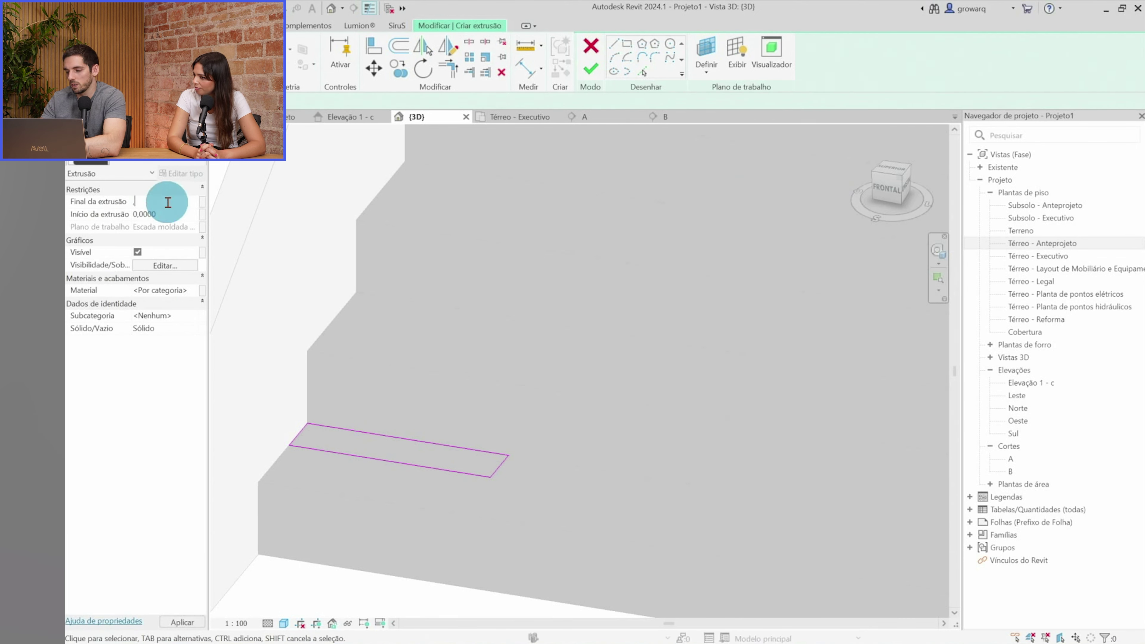
{"action": "left_click", "coordinate": [591, 68]}
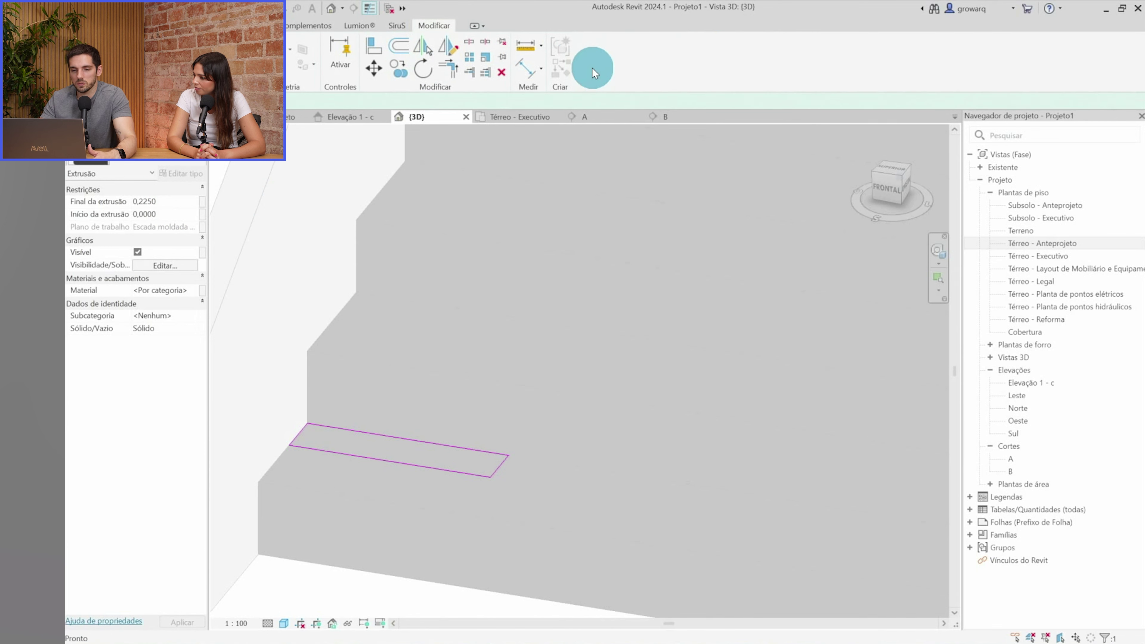
Orbit and zoom around the new bench extrusion, selecting it to check its placement
{"action": "left_click", "coordinate": [539, 327]}
{"action": "mouse_move", "coordinate": [539, 327]}
{"action": "middle_mouse_down", "text": "shift"}
{"action": "mouse_move", "coordinate": [434, 416]}
{"action": "mouse_move", "coordinate": [450, 463]}
{"action": "mouse_move", "coordinate": [497, 510]}
{"action": "middle_mouse_up", "text": "shift"}
{"action": "scroll", "coordinate": [475, 381], "scroll_direction": "down", "scroll_amount": 5}
{"action": "scroll", "coordinate": [461, 298], "scroll_direction": "up", "scroll_amount": 5}
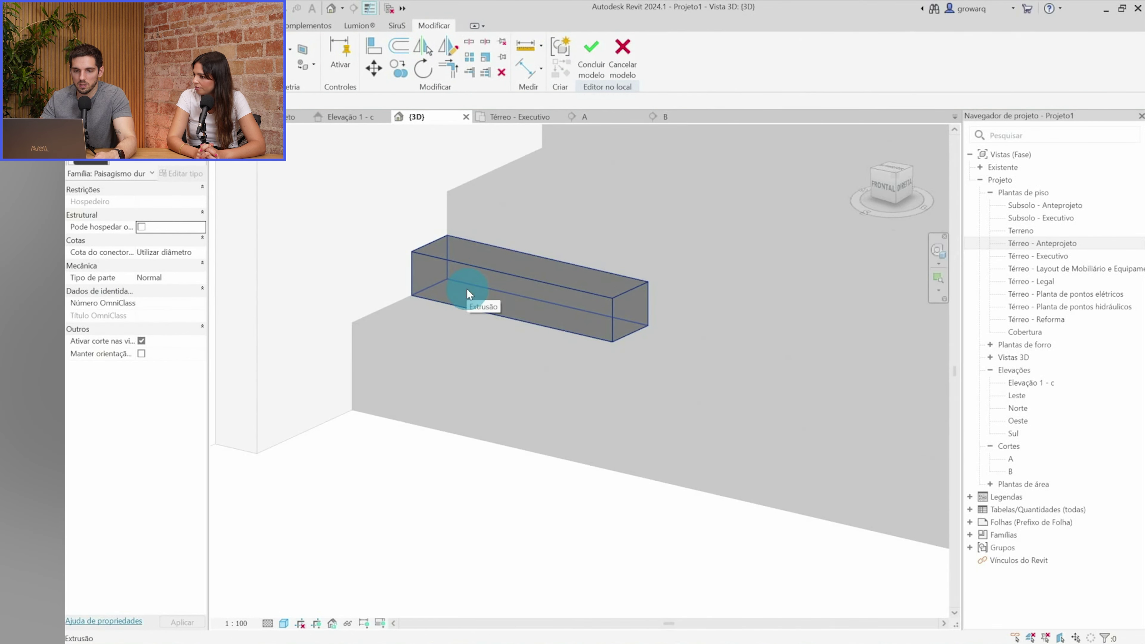
{"action": "scroll", "coordinate": [467, 289], "scroll_direction": "up", "scroll_amount": 1}
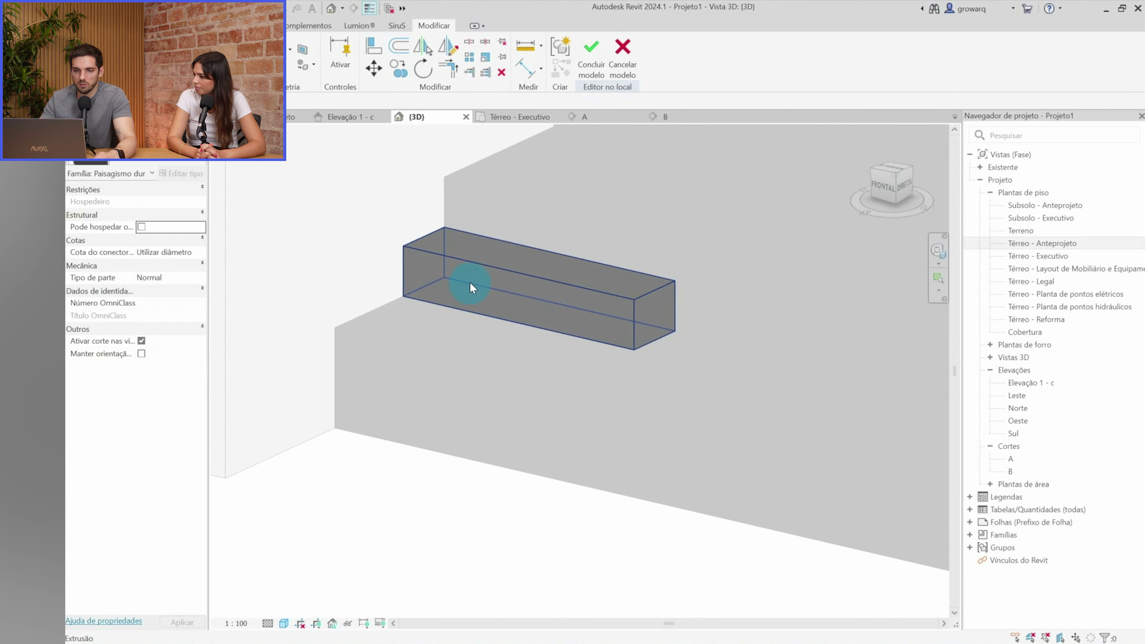
{"action": "left_click", "coordinate": [467, 257]}
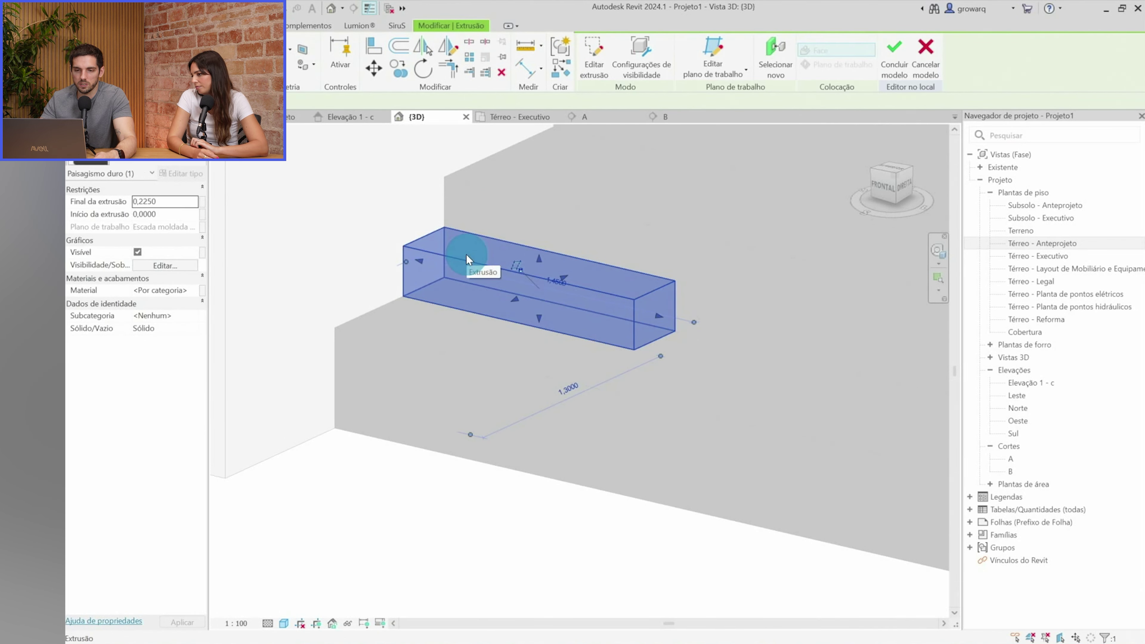
{"action": "key", "text": "Escape"}
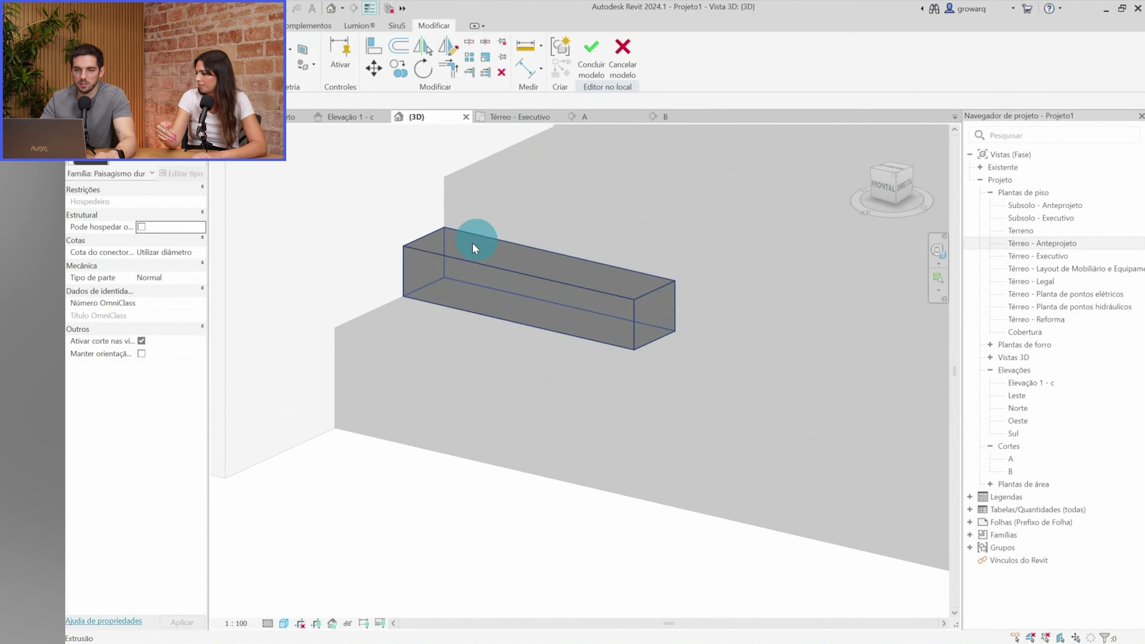
Finish the in-place Paisagismo duro model with the bench on the lowest step
{"action": "scroll", "coordinate": [485, 235], "scroll_direction": "down", "scroll_amount": 3}
{"action": "scroll", "coordinate": [429, 461], "scroll_direction": "down", "scroll_amount": 2}
{"action": "scroll", "coordinate": [536, 266], "scroll_direction": "up", "scroll_amount": 3}
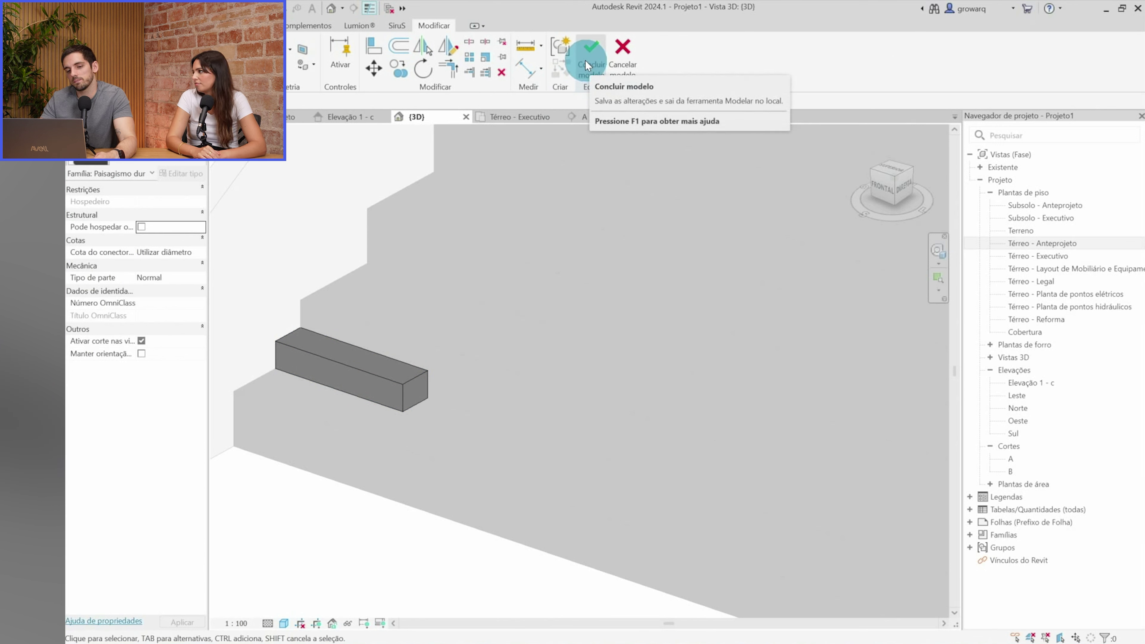
{"action": "scroll", "coordinate": [392, 369], "scroll_direction": "down", "scroll_amount": 3}
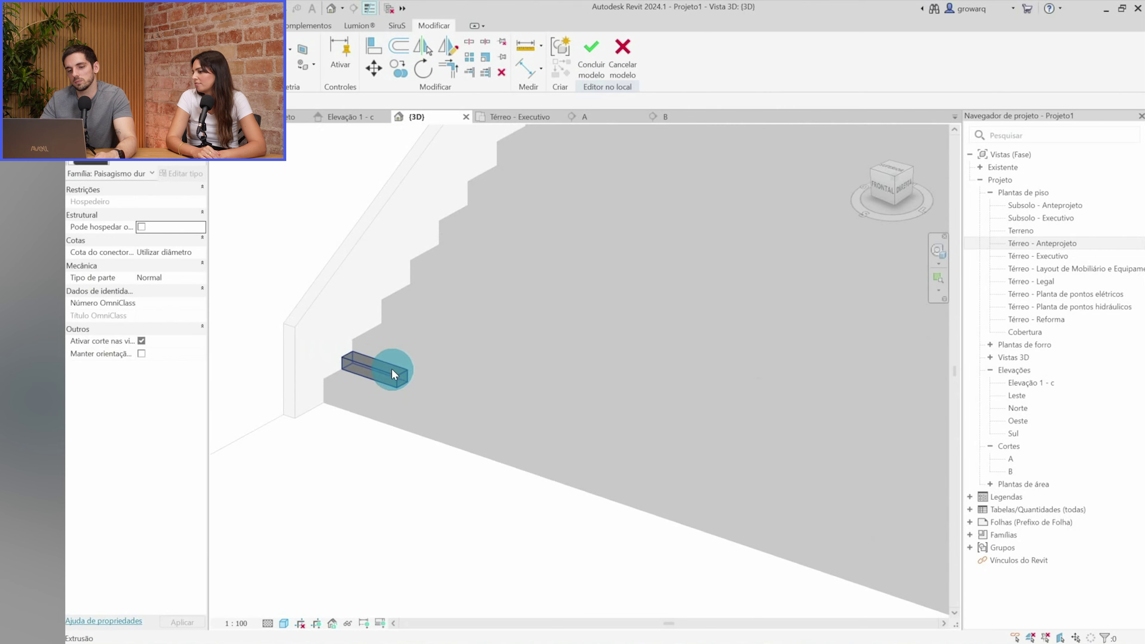
{"action": "left_click", "coordinate": [591, 70]}
{"action": "left_click", "coordinate": [379, 425]}
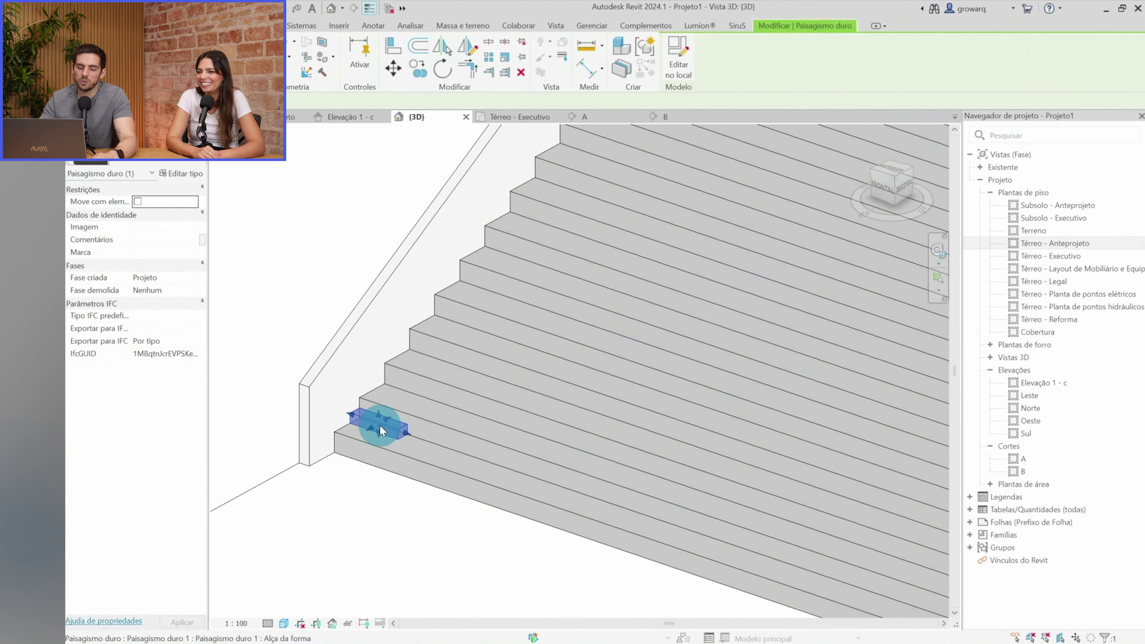
Deselect the bench block and open the Térreo - Anteprojeto floor plan
{"action": "key", "text": "Escape"}
{"action": "scroll", "coordinate": [379, 425], "scroll_direction": "down", "scroll_amount": 3}
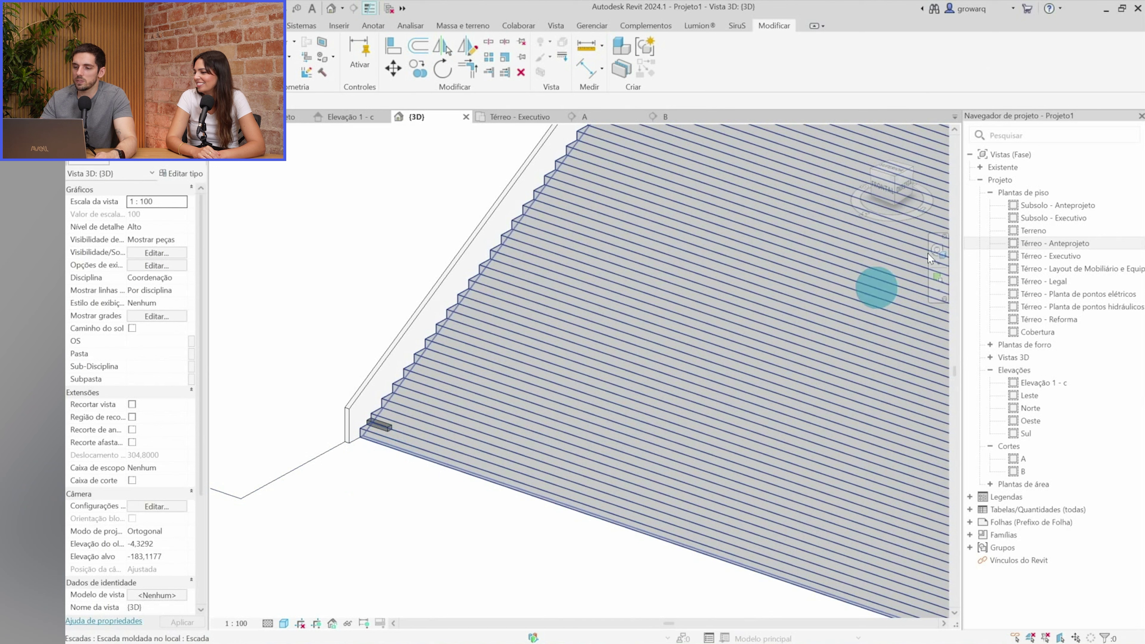
{"action": "double_click", "coordinate": [1051, 246]}
{"action": "scroll", "coordinate": [315, 253], "scroll_direction": "up", "scroll_amount": 4}
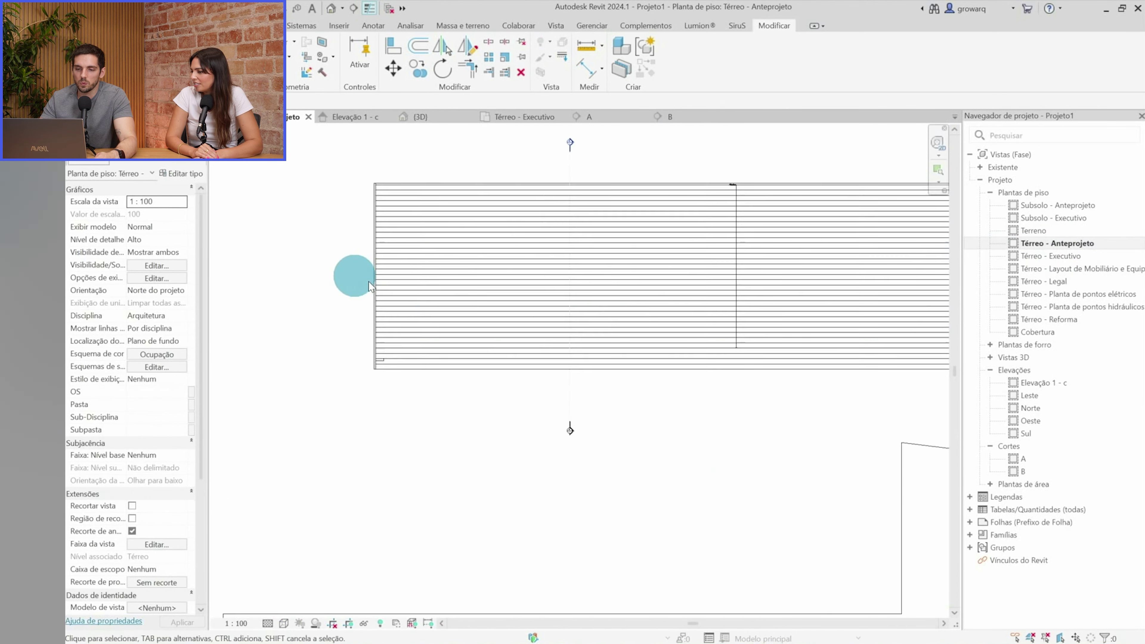
{"action": "scroll", "coordinate": [603, 322], "scroll_direction": "up", "scroll_amount": 2}
Open the Corte B section view and select the bench block at the stair foot
{"action": "left_click", "coordinate": [591, 433]}
{"action": "left_click", "coordinate": [295, 405]}
{"action": "scroll", "coordinate": [307, 412], "scroll_direction": "down", "scroll_amount": 3}
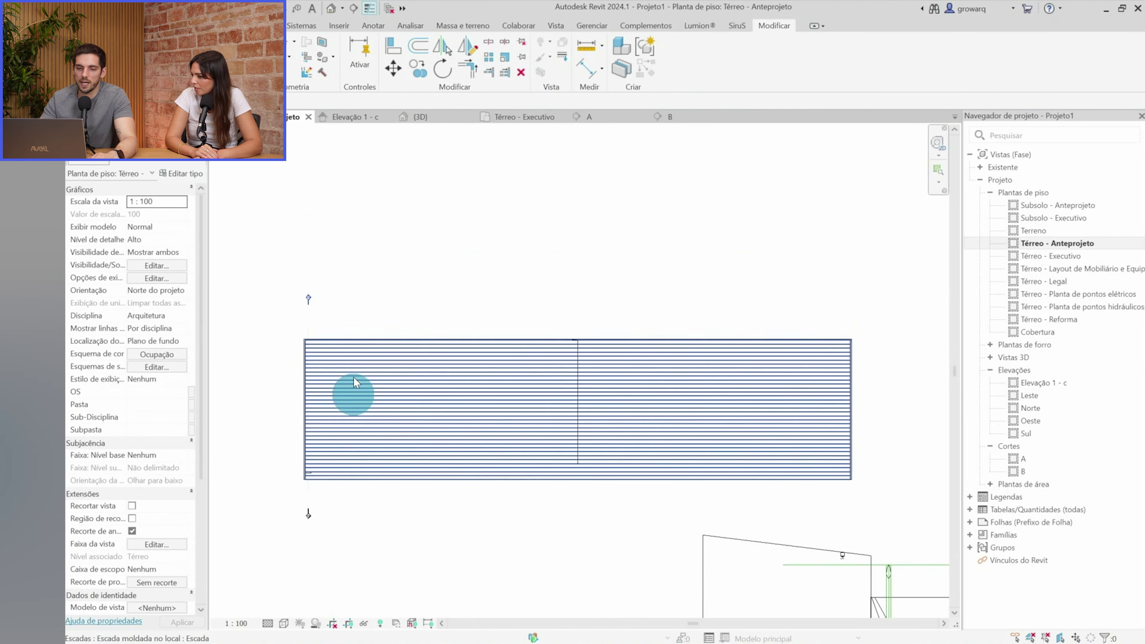
{"action": "double_click", "coordinate": [315, 298]}
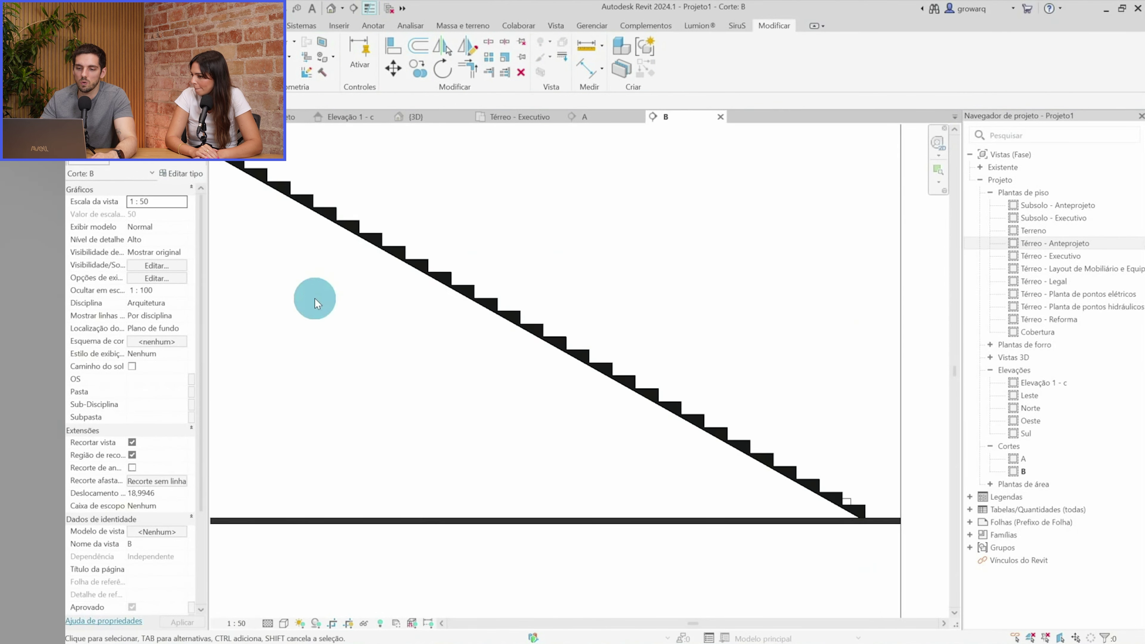
{"action": "left_click", "coordinate": [836, 484]}
{"action": "scroll", "coordinate": [856, 453], "scroll_direction": "up", "scroll_amount": 5}
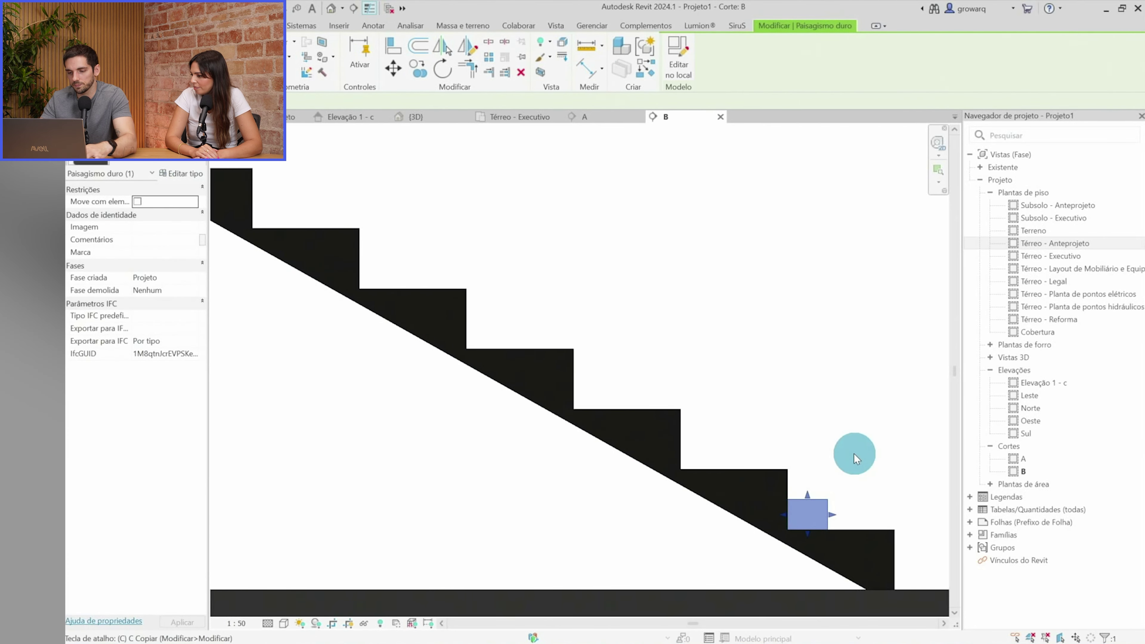
Array the bench block (AR) from its corner to the stair corner
{"action": "key", "text": "c"}
{"action": "key", "text": "o"}
{"action": "scroll", "coordinate": [830, 530], "scroll_direction": "up", "scroll_amount": 3}
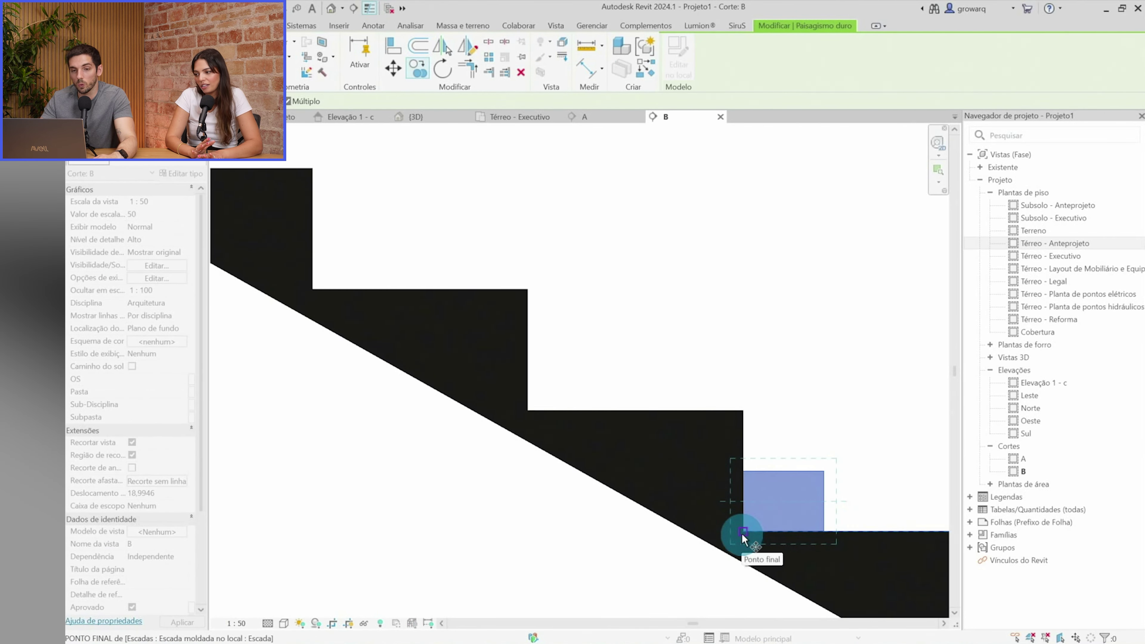
{"action": "key", "text": "a"}
{"action": "key", "text": "r"}
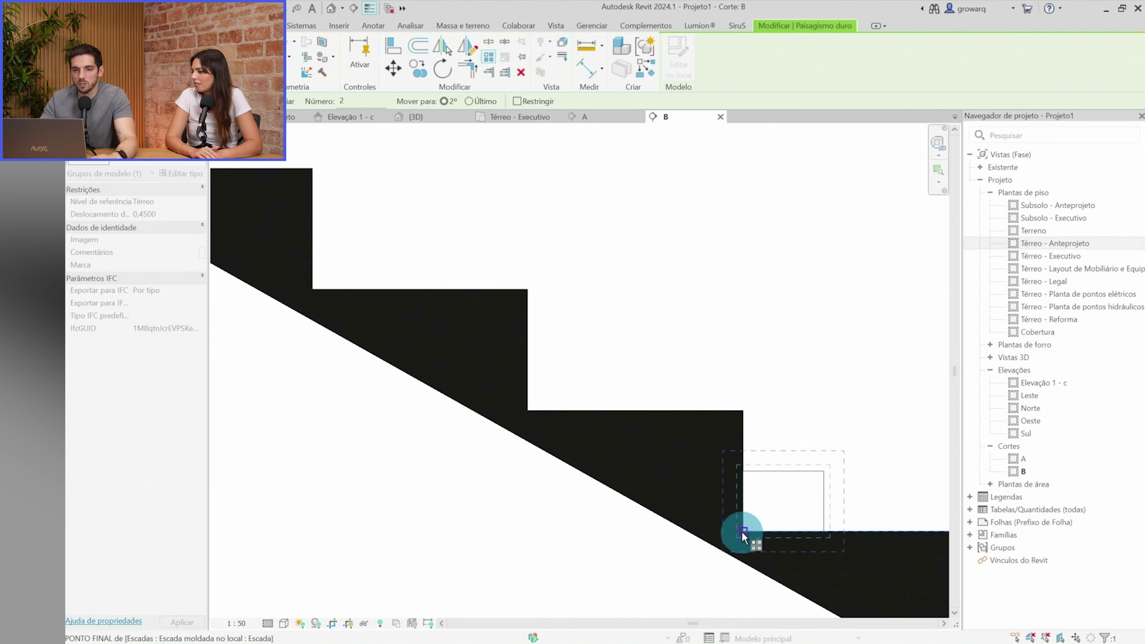
{"action": "left_click", "coordinate": [708, 549]}
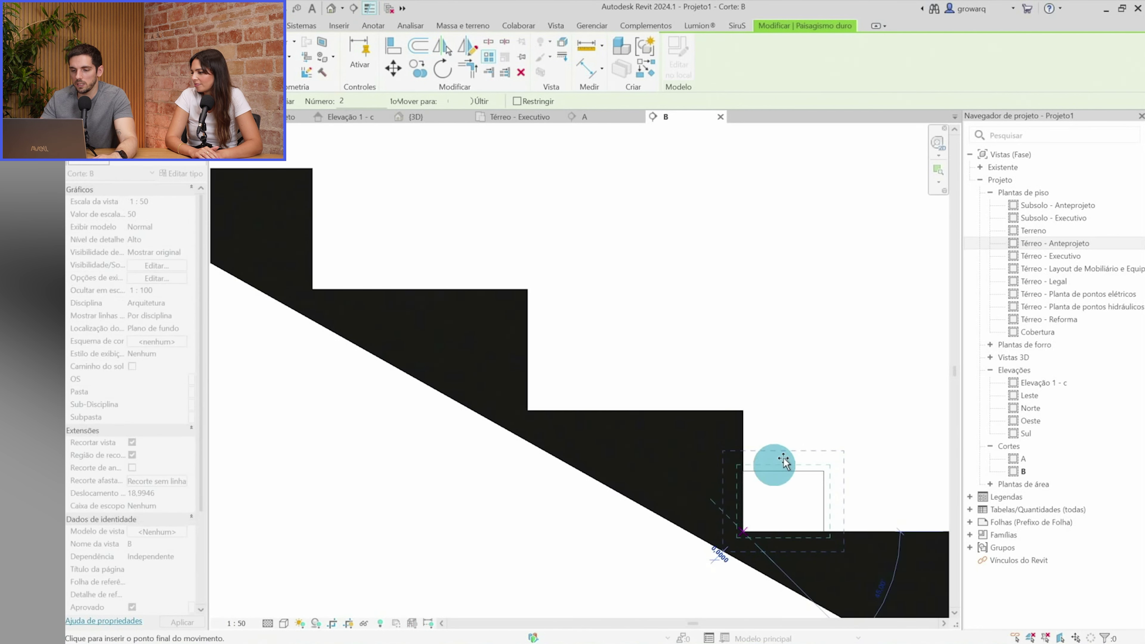
{"action": "left_click", "coordinate": [526, 412]}
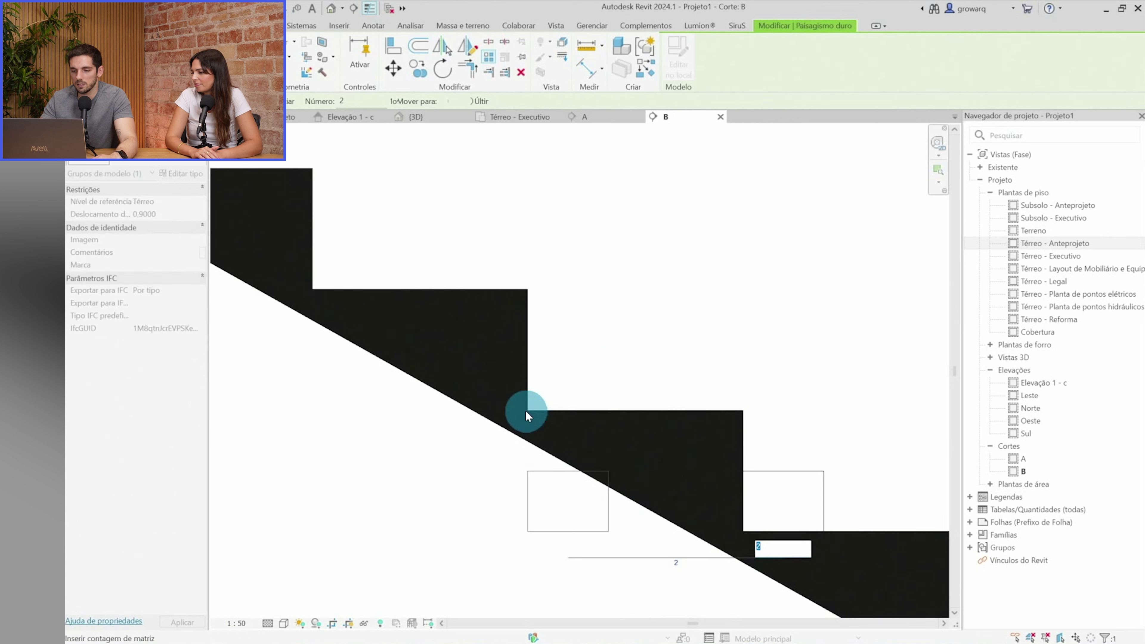
Set the array count to 35 and clear the selection
{"action": "scroll", "coordinate": [528, 404], "scroll_direction": "down", "scroll_amount": 2}
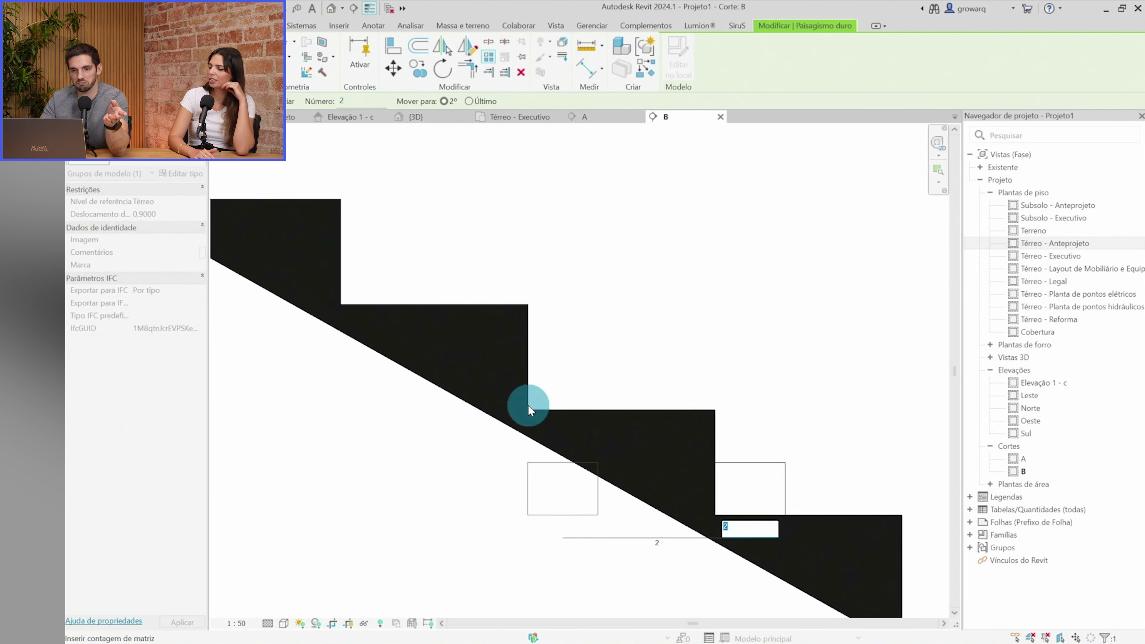
{"action": "scroll", "coordinate": [528, 405], "scroll_direction": "down", "scroll_amount": 1}
{"action": "scroll", "coordinate": [528, 406], "scroll_direction": "down", "scroll_amount": 2}
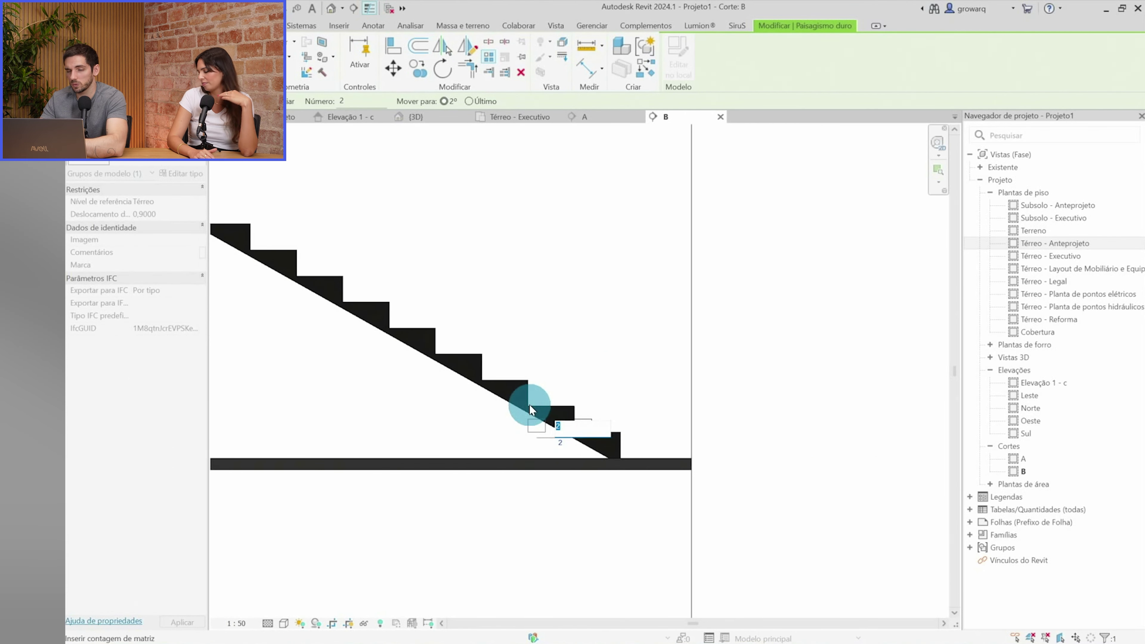
{"action": "type", "text": "35"}
{"action": "key", "text": "Return"}
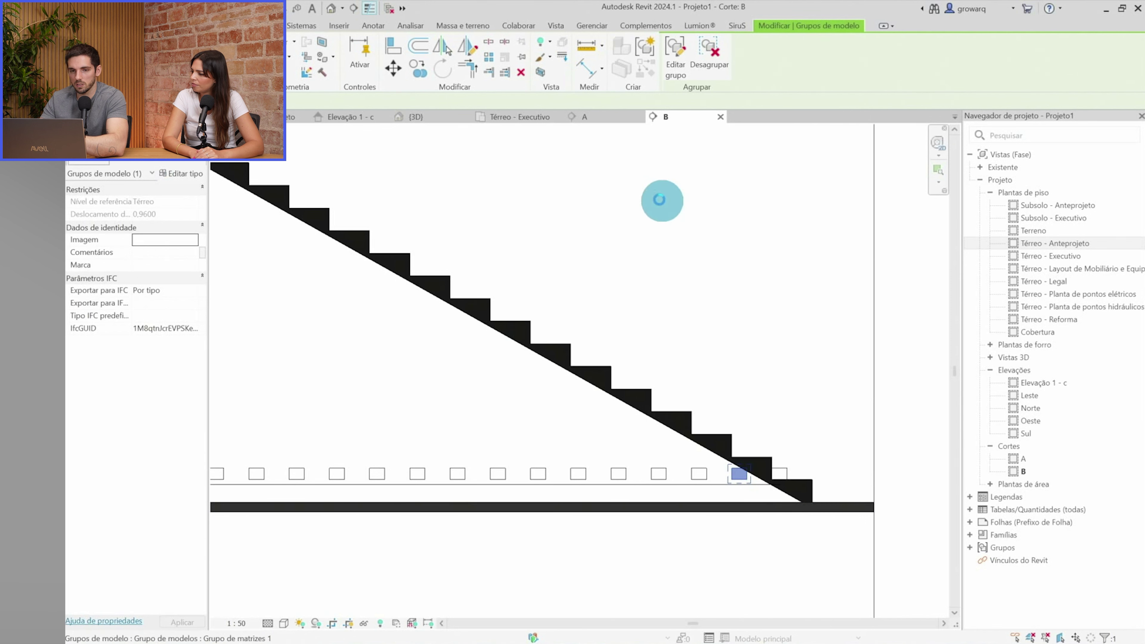
{"action": "left_click", "coordinate": [757, 487]}
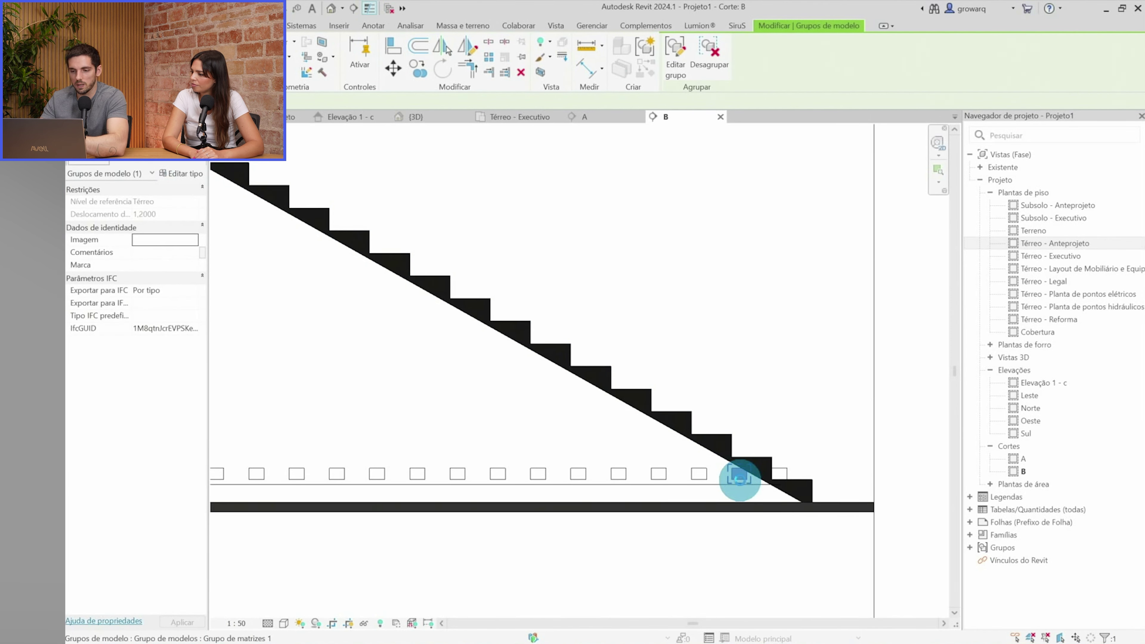
{"action": "left_click", "coordinate": [784, 472]}
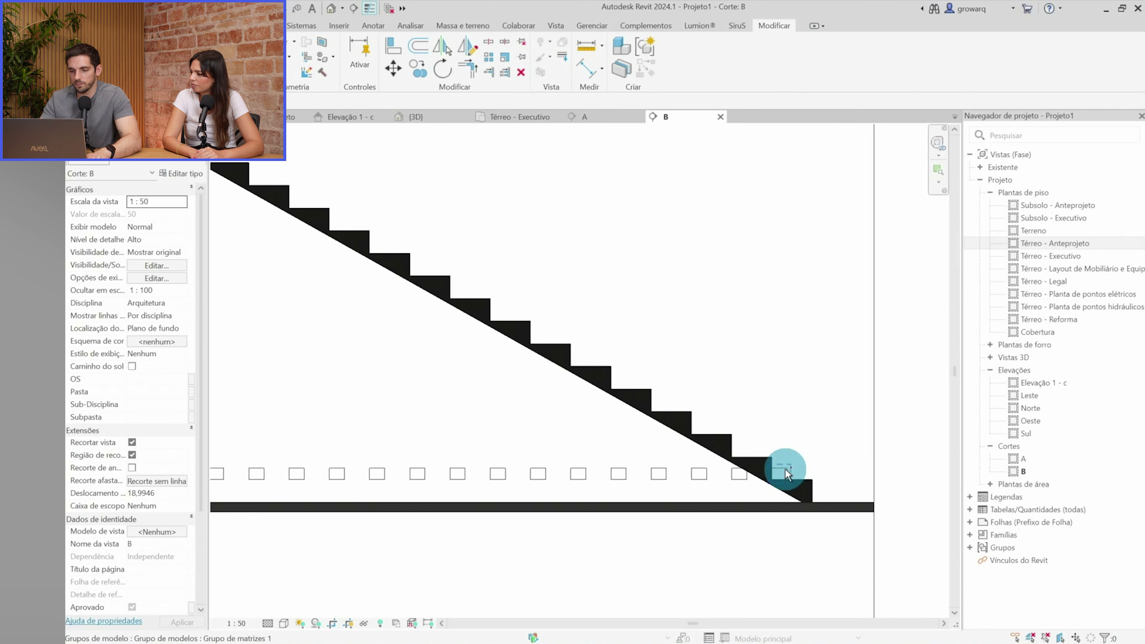
Array the lowest bench block up one step, then delete the misplaced extra copy
{"action": "scroll", "coordinate": [785, 473], "scroll_direction": "up", "scroll_amount": 5}
{"action": "left_click", "coordinate": [785, 469]}
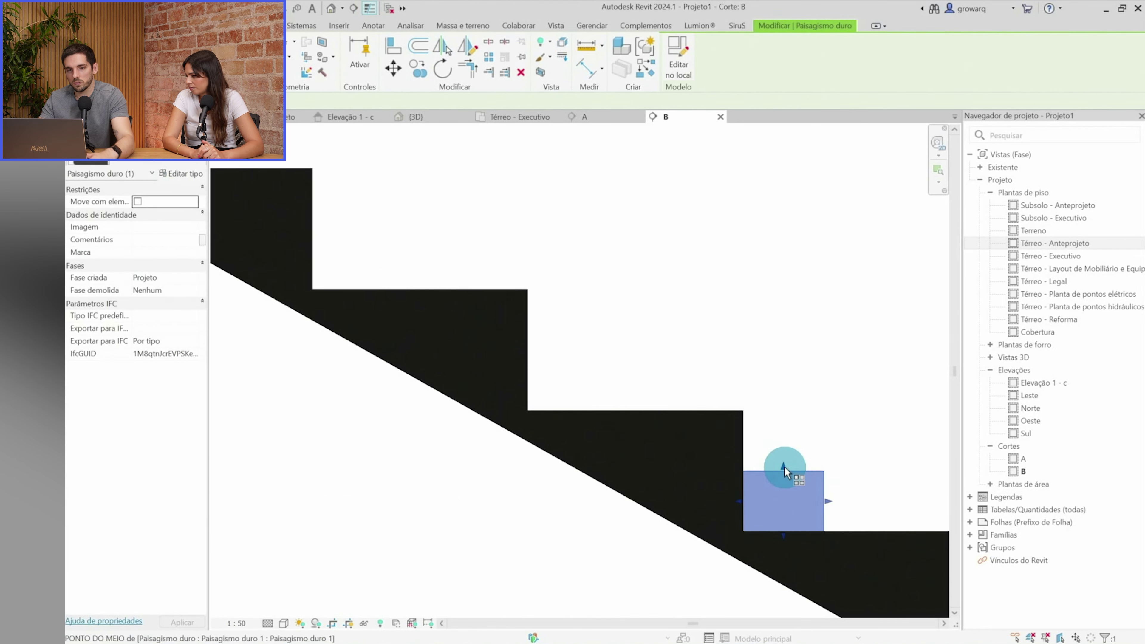
{"action": "key", "text": "a"}
{"action": "key", "text": "r"}
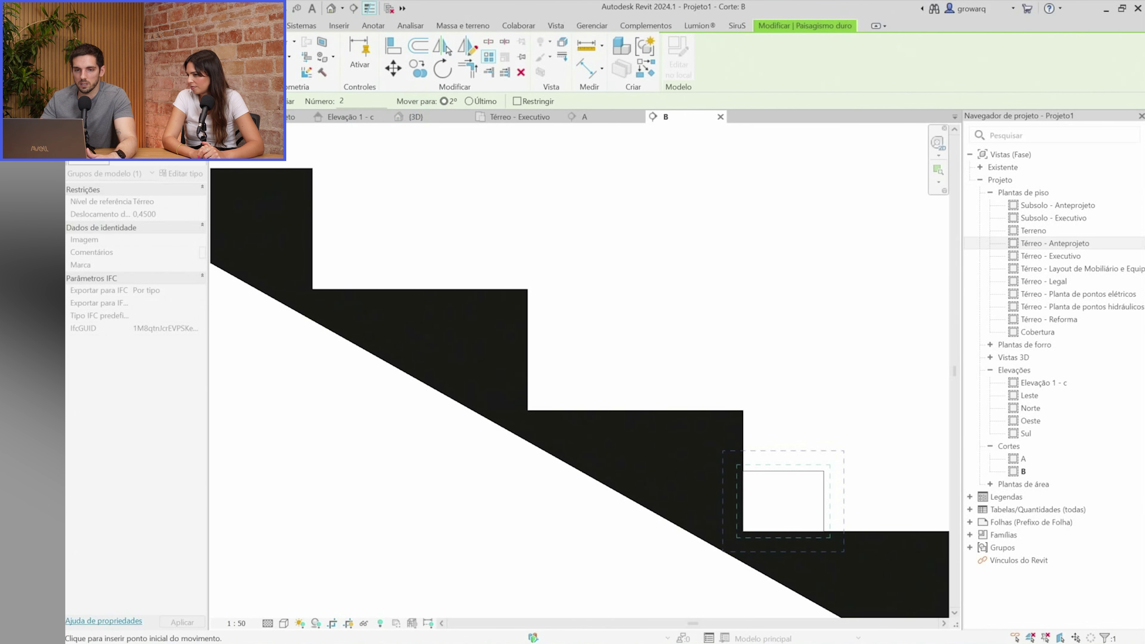
{"action": "left_click", "coordinate": [740, 533]}
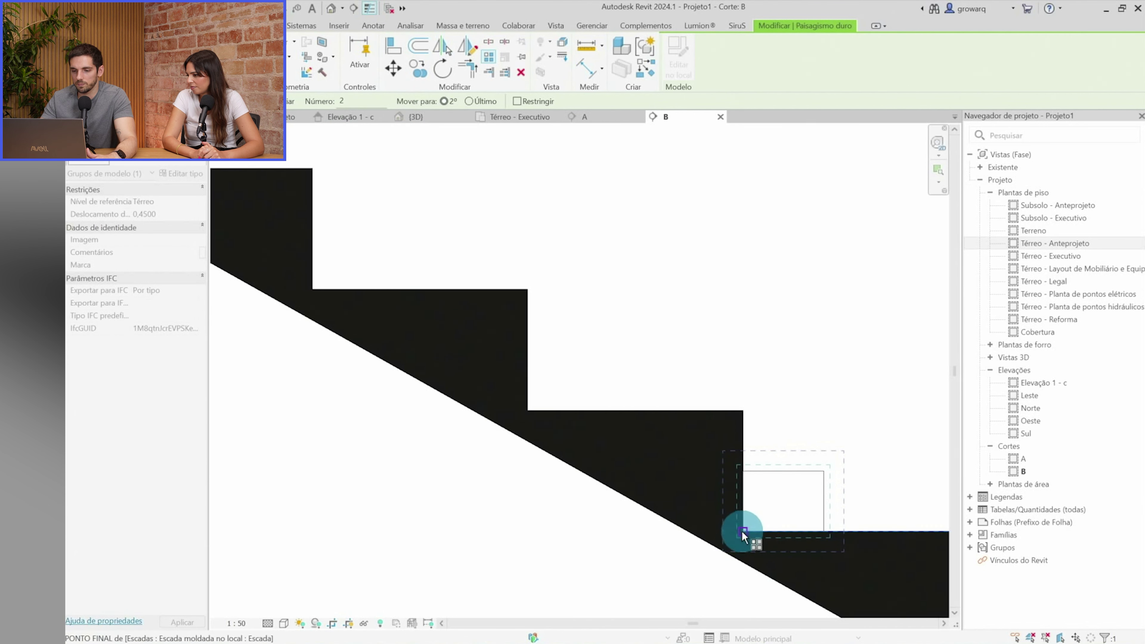
{"action": "left_click", "coordinate": [525, 413]}
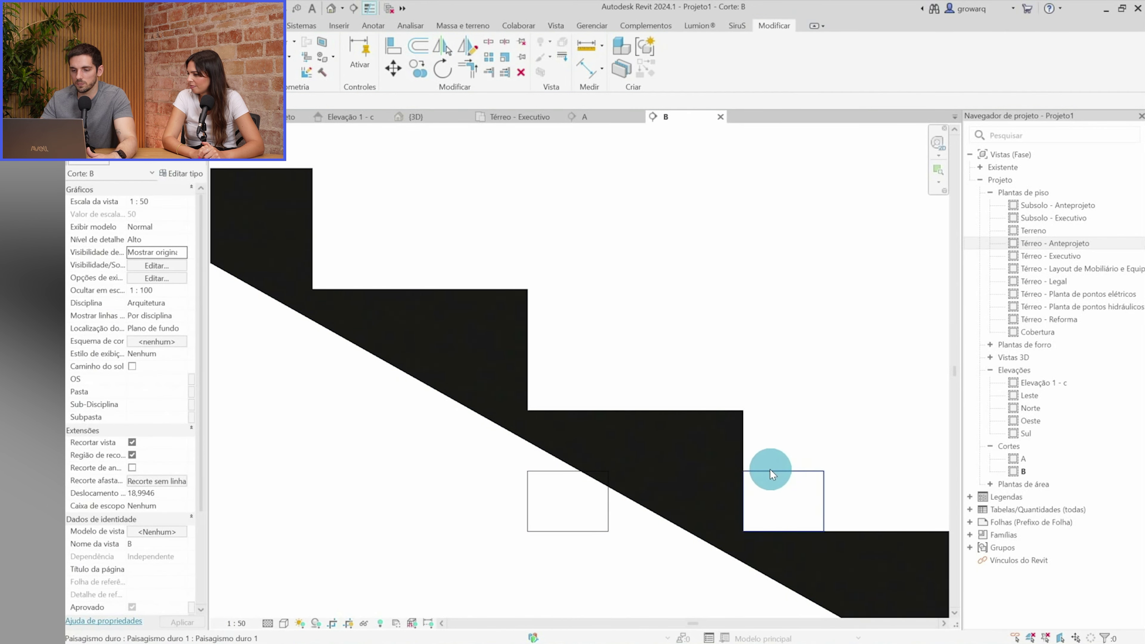
{"action": "left_click", "coordinate": [771, 474]}
{"action": "left_click", "coordinate": [593, 522]}
{"action": "key", "text": "Delete"}
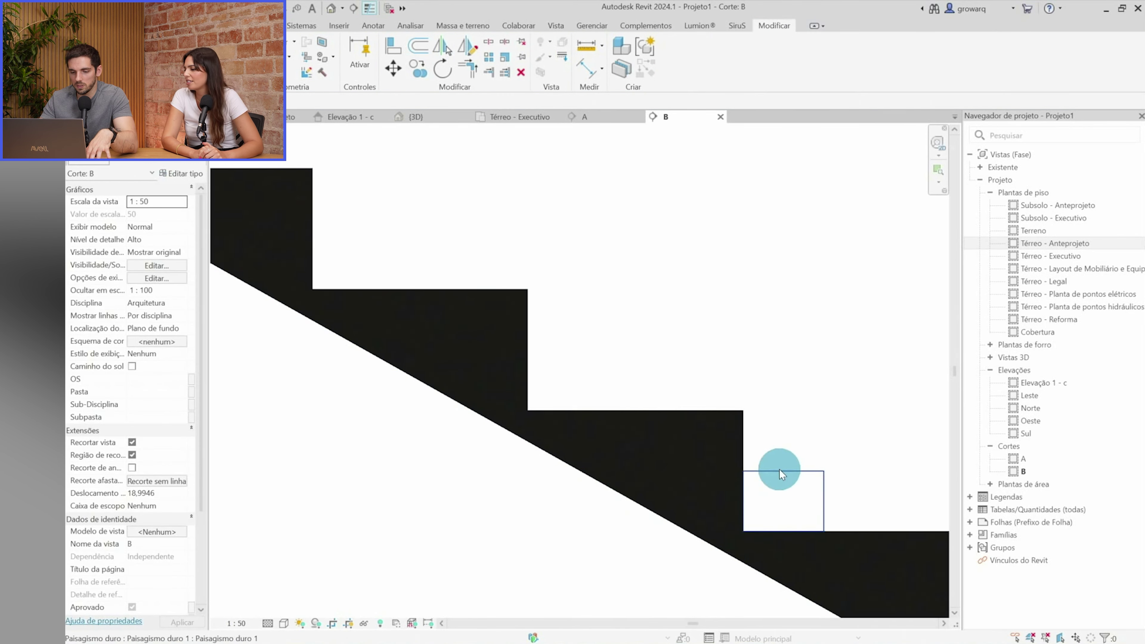
Copy the bench block from the lowest step onto the next step up
{"action": "left_click", "coordinate": [780, 472]}
{"action": "key", "text": "c"}
{"action": "key", "text": "o"}
{"action": "left_click", "coordinate": [743, 531]}
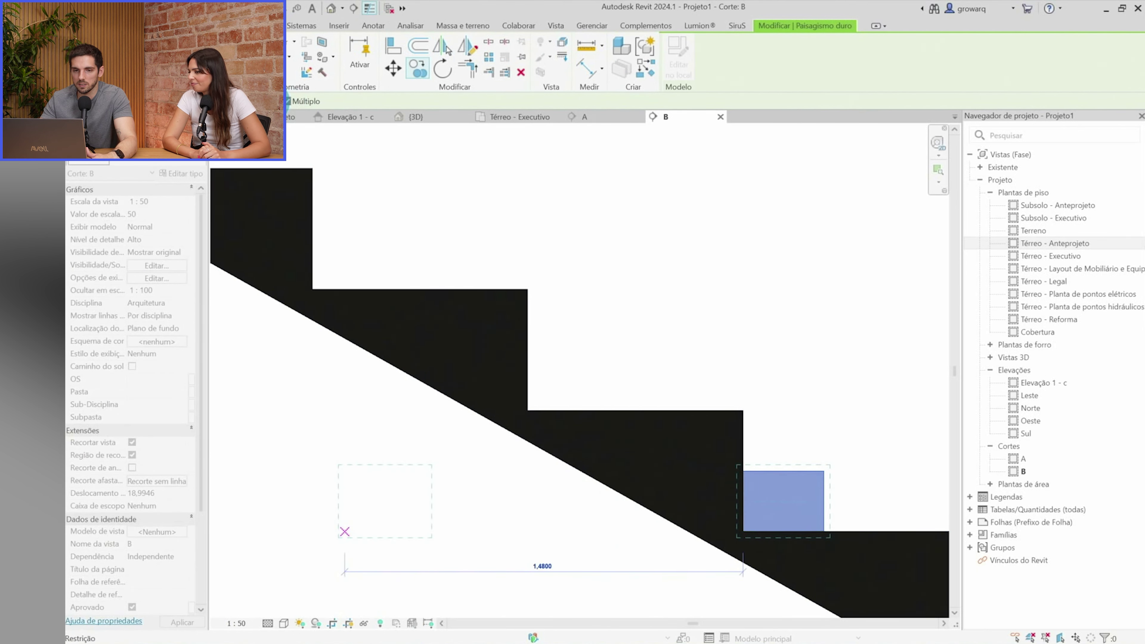
{"action": "left_click", "coordinate": [528, 411]}
{"action": "key", "text": "Escape"}
{"action": "scroll", "coordinate": [613, 358], "scroll_direction": "down", "scroll_amount": 3}
Start an array on the copied bench block, then cancel it
{"action": "left_click", "coordinate": [618, 361]}
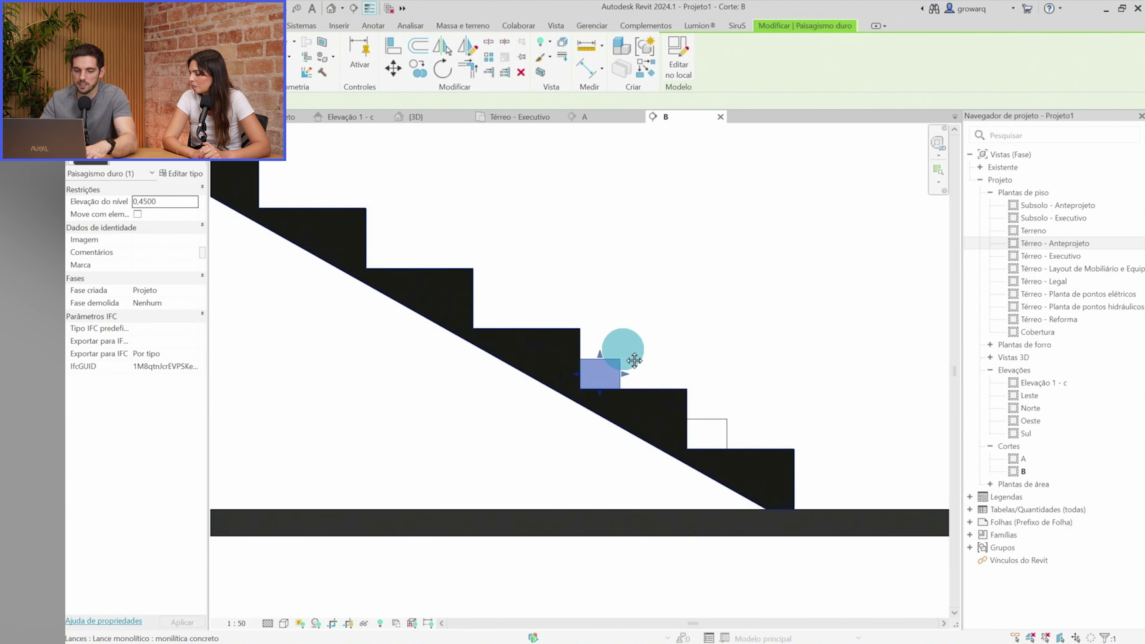
{"action": "key", "text": "a"}
{"action": "key", "text": "r"}
{"action": "key", "text": "Escape"}
{"action": "key", "text": "Escape"}
Copy the upper bench block repeatedly onto the next two step corners
{"action": "left_click", "coordinate": [629, 388]}
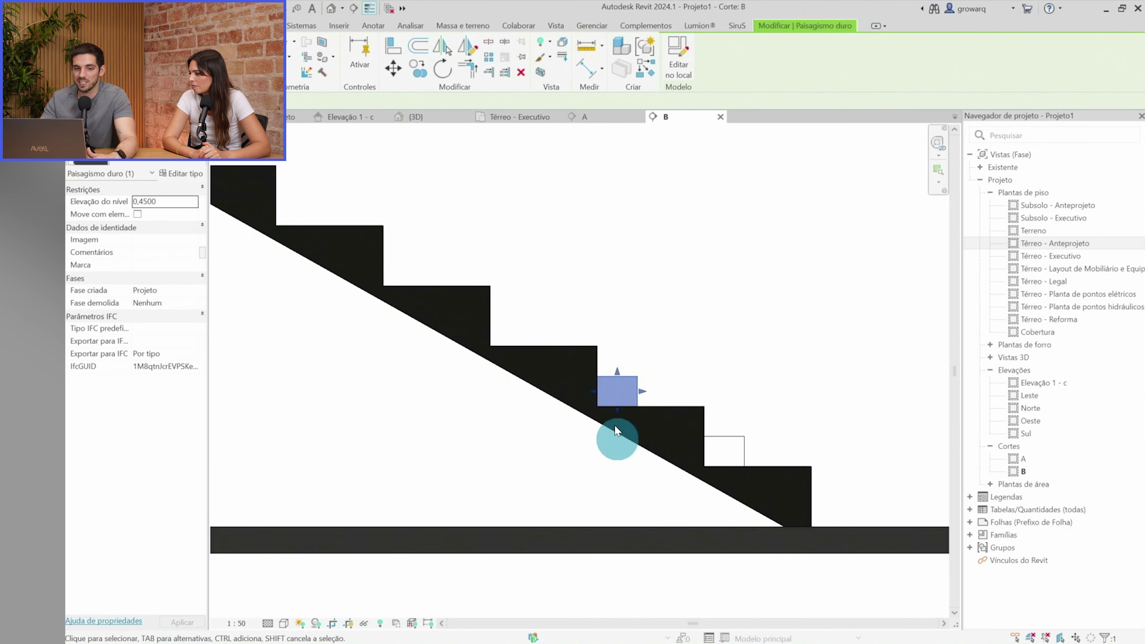
{"action": "middle_click_drag", "start_coordinate": [615, 429], "coordinate": [651, 427]}
{"action": "key", "text": "m"}
{"action": "key", "text": "v"}
{"action": "key", "text": "c"}
{"action": "key", "text": "o"}
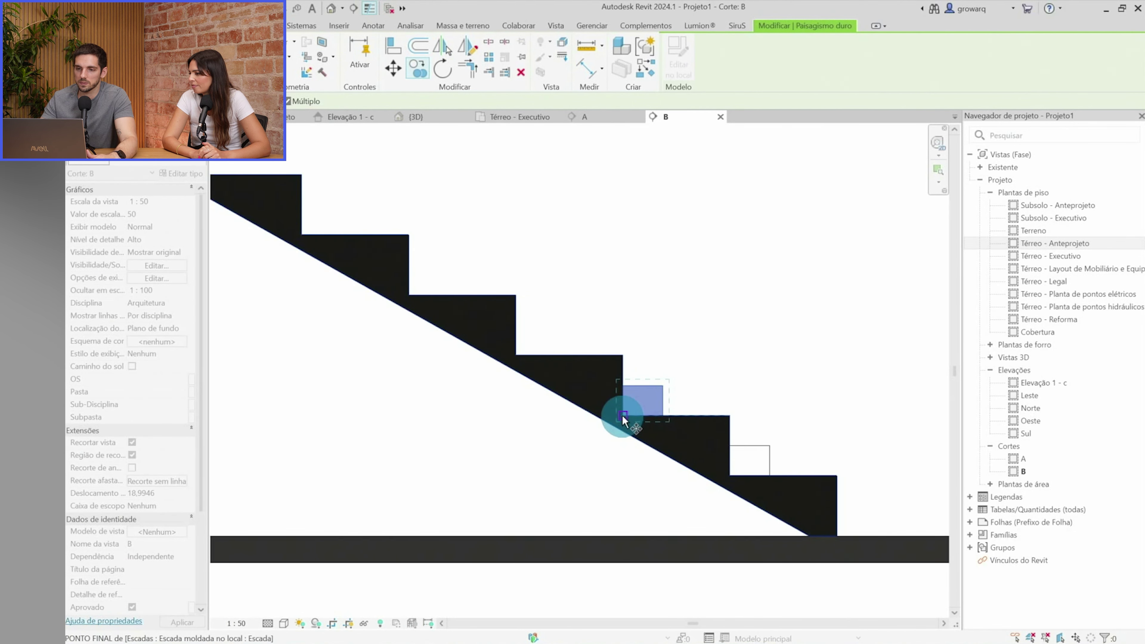
{"action": "left_click", "coordinate": [622, 417]}
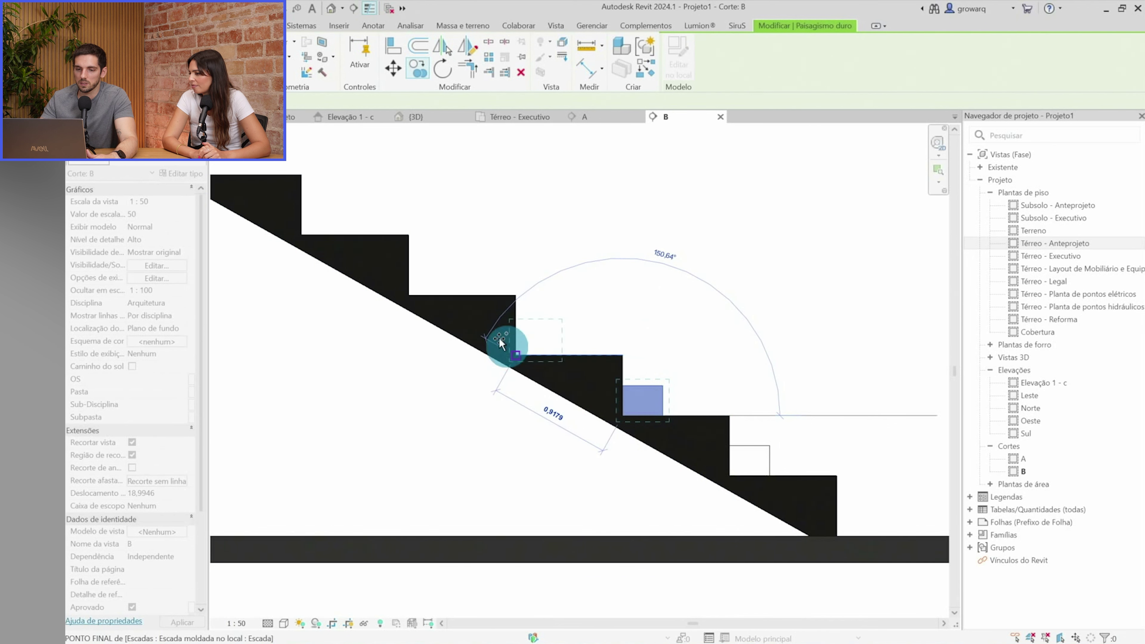
{"action": "left_click", "coordinate": [515, 355]}
{"action": "left_click", "coordinate": [409, 296]}
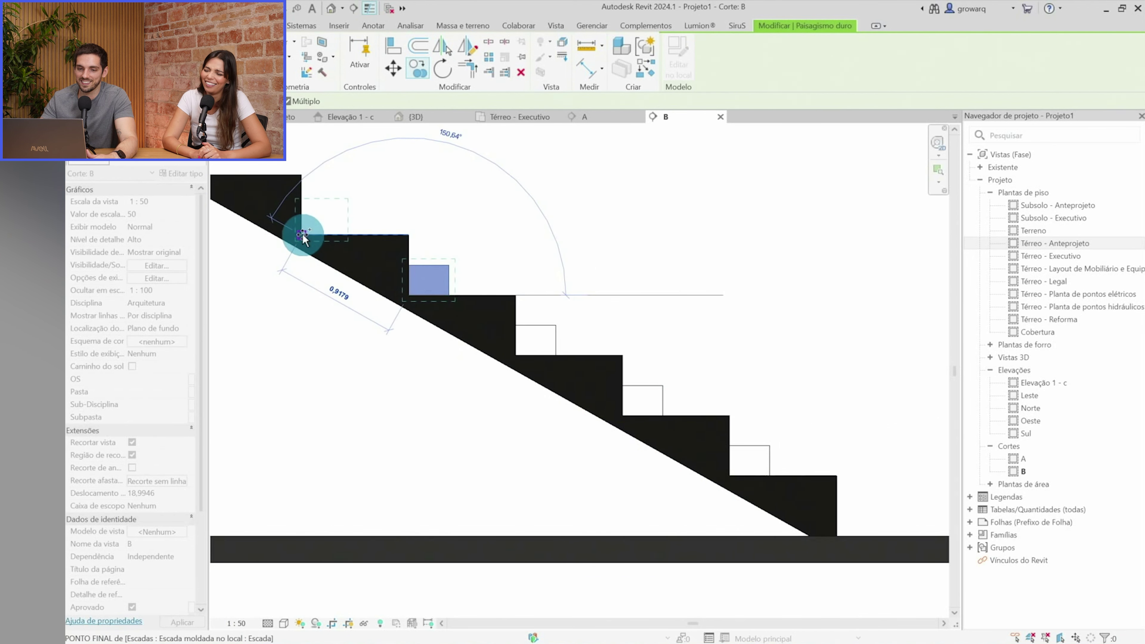
Place further bench copies on the higher grandstand steps
{"action": "middle_click_drag", "start_coordinate": [303, 237], "coordinate": [627, 394]}
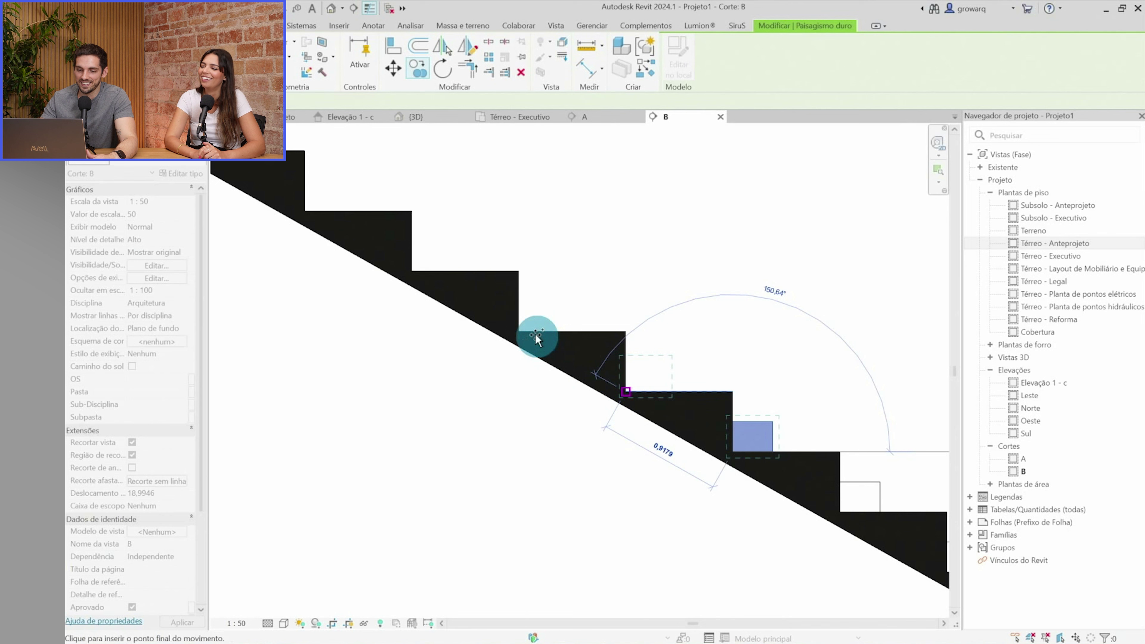
{"action": "left_click", "coordinate": [518, 331]}
{"action": "left_click", "coordinate": [413, 272]}
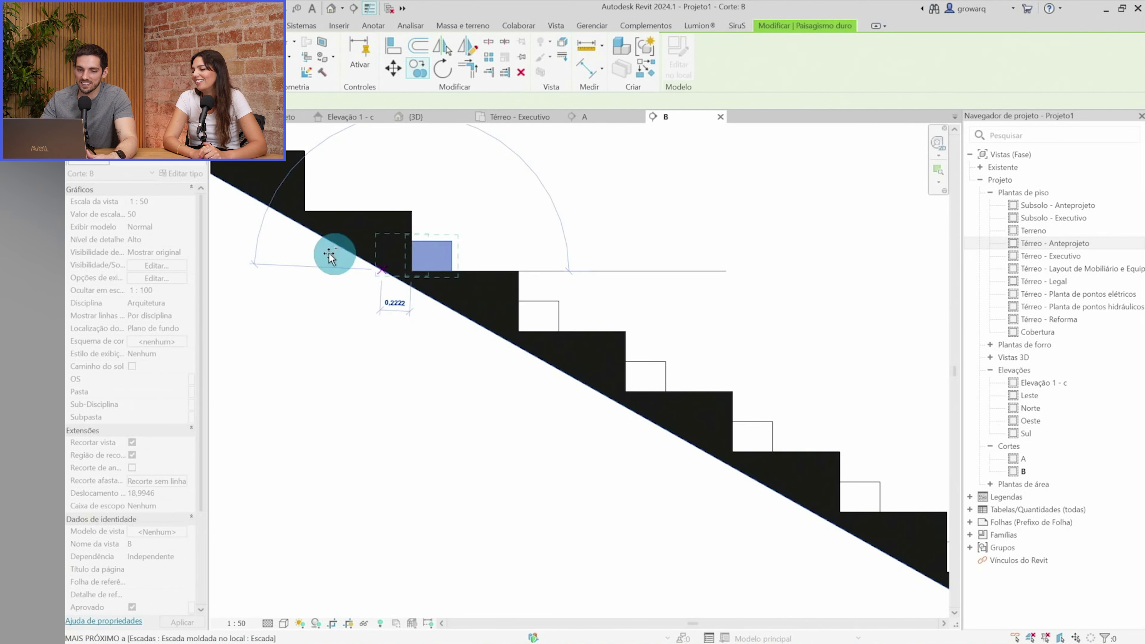
{"action": "middle_click_drag", "start_coordinate": [408, 263], "coordinate": [771, 472]}
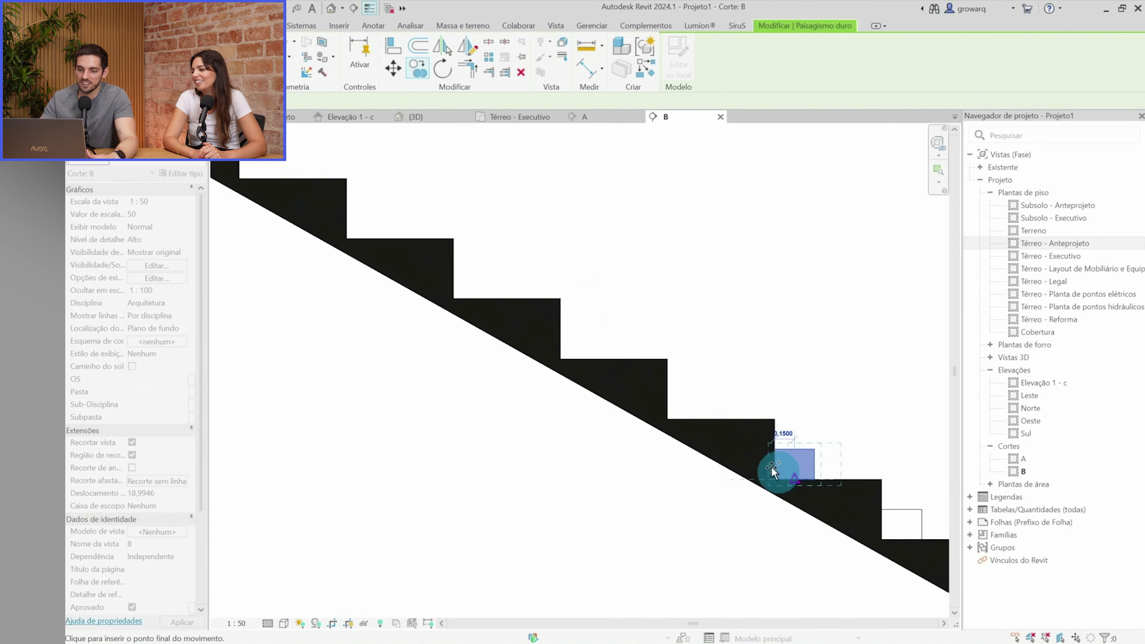
{"action": "left_click", "coordinate": [668, 419]}
{"action": "scroll", "coordinate": [665, 417], "scroll_direction": "down", "scroll_amount": 5}
{"action": "key", "text": "Escape"}
Window-select the lower-step bench blocks and start copying them from the lower step
{"action": "left_click_drag", "start_coordinate": [617, 257], "coordinate": [888, 569]}
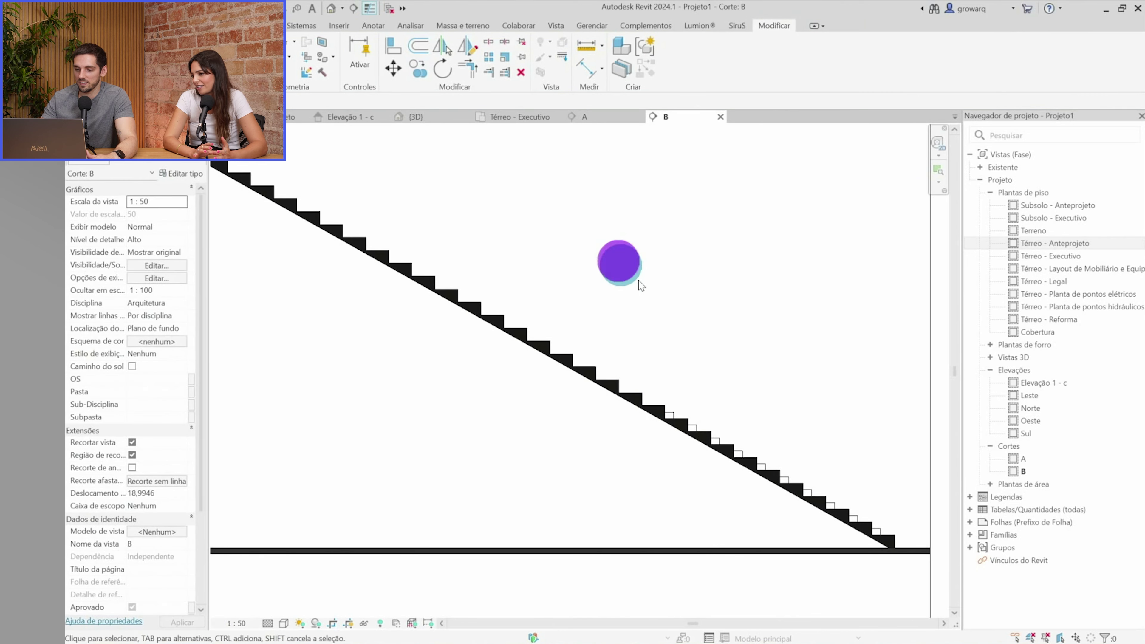
{"action": "key", "text": "c"}
{"action": "key", "text": "o"}
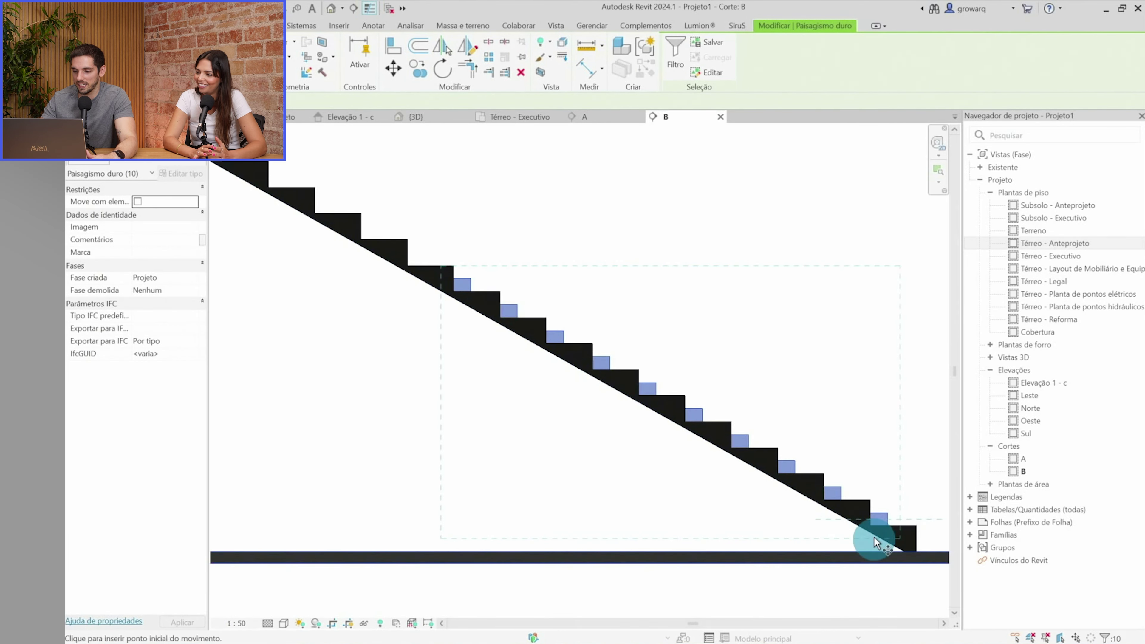
{"action": "left_click", "coordinate": [872, 551]}
{"action": "scroll", "coordinate": [875, 543], "scroll_direction": "up", "scroll_amount": 3}
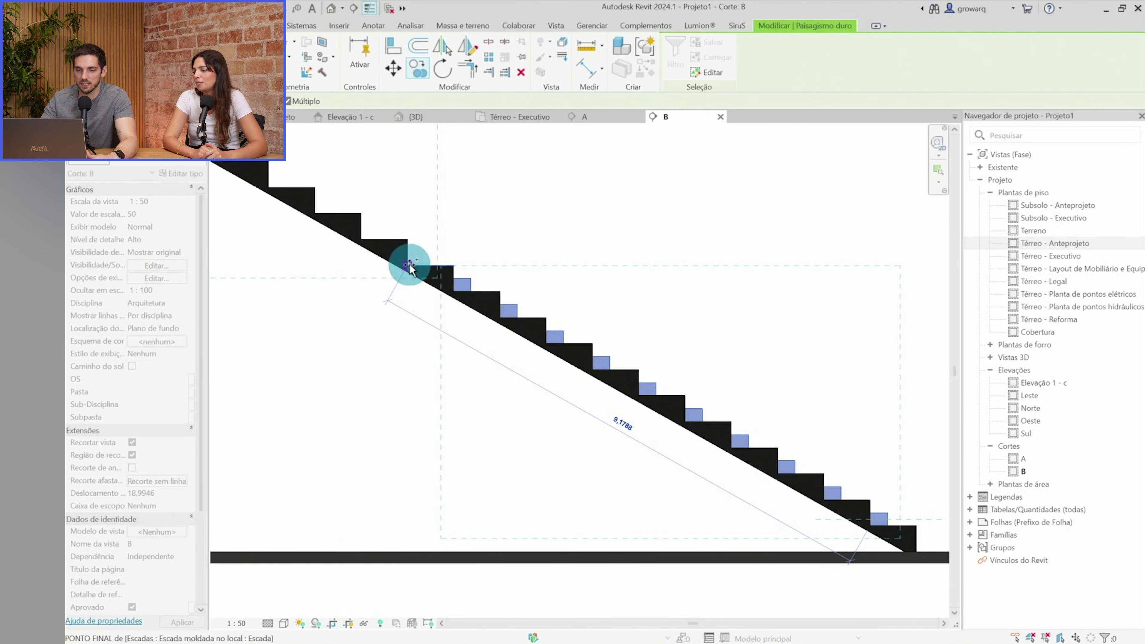
{"action": "scroll", "coordinate": [399, 271], "scroll_direction": "down", "scroll_amount": 3}
{"action": "scroll", "coordinate": [608, 440], "scroll_direction": "up", "scroll_amount": 2}
{"action": "scroll", "coordinate": [440, 294], "scroll_direction": "up", "scroll_amount": 2}
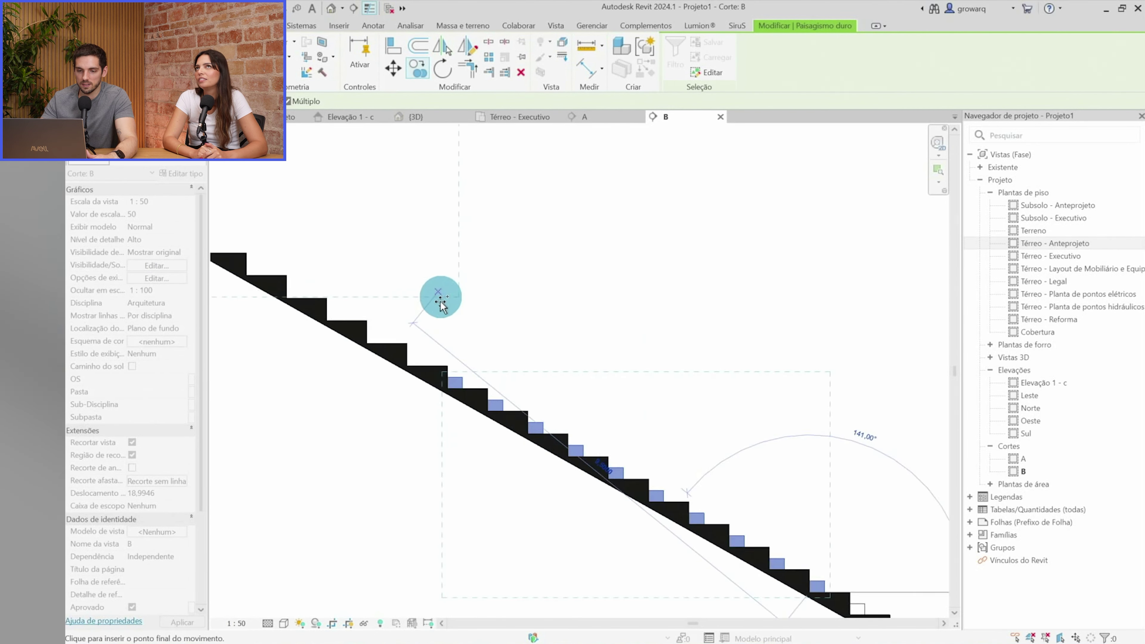
{"action": "scroll", "coordinate": [435, 401], "scroll_direction": "down", "scroll_amount": 1}
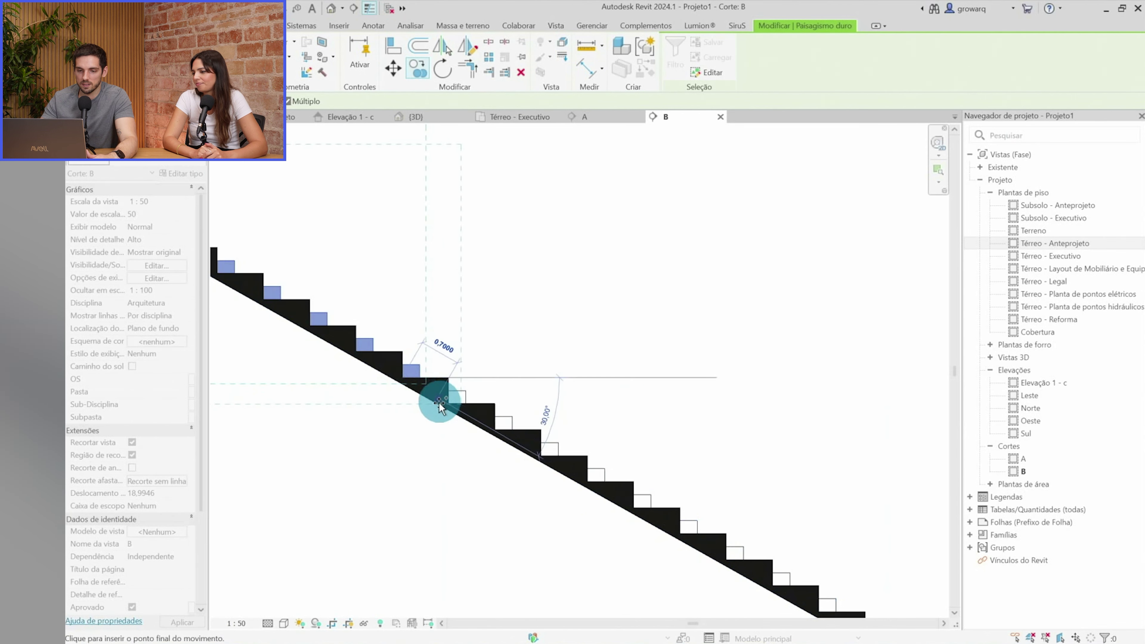
{"action": "scroll", "coordinate": [320, 399], "scroll_direction": "down", "scroll_amount": 1}
{"action": "scroll", "coordinate": [423, 338], "scroll_direction": "up", "scroll_amount": 2}
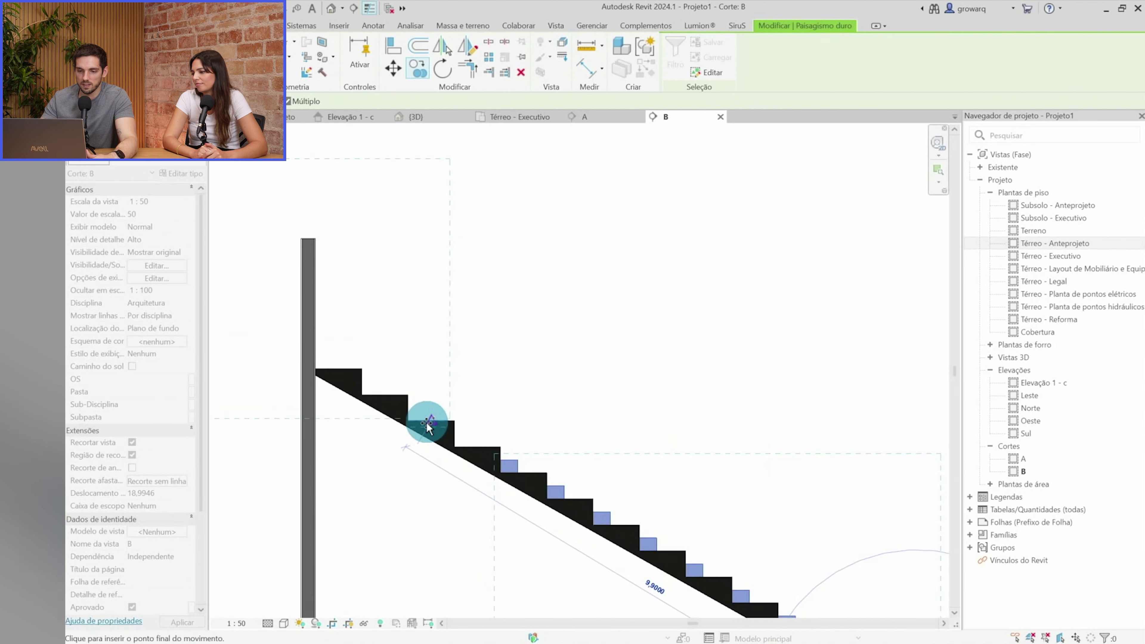
Cancel the copy and delete the stray bench blocks beside the wall
{"action": "left_click", "coordinate": [453, 447]}
{"action": "scroll", "coordinate": [448, 446], "scroll_direction": "down", "scroll_amount": 2}
{"action": "key", "text": "Escape"}
{"action": "left_click_drag", "start_coordinate": [293, 326], "coordinate": [404, 454]}
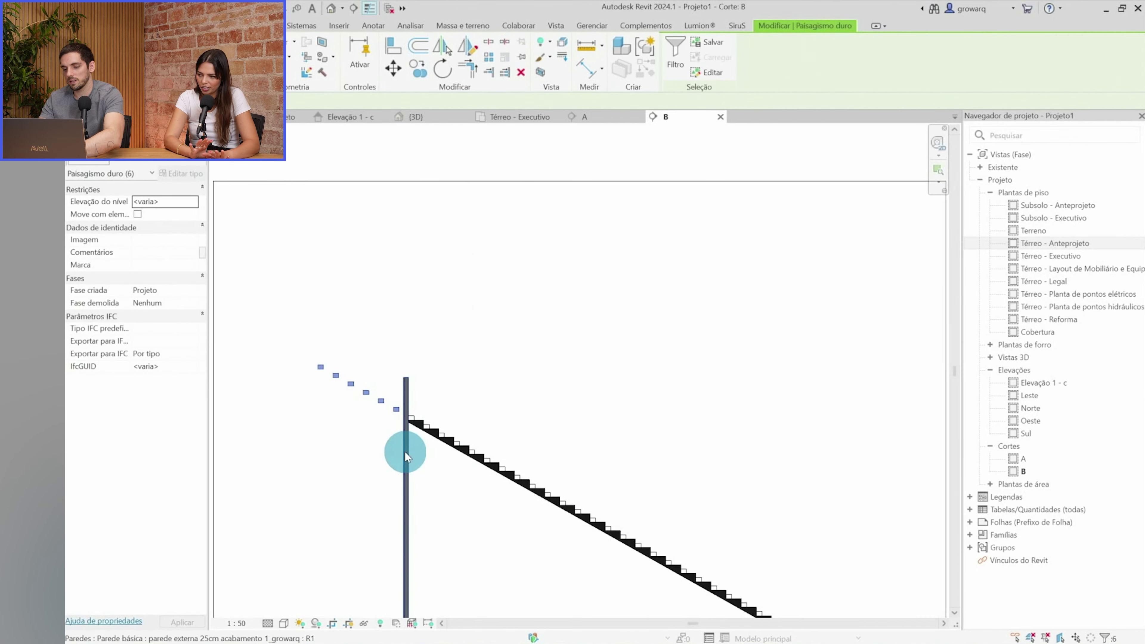
{"action": "key", "text": "Delete"}
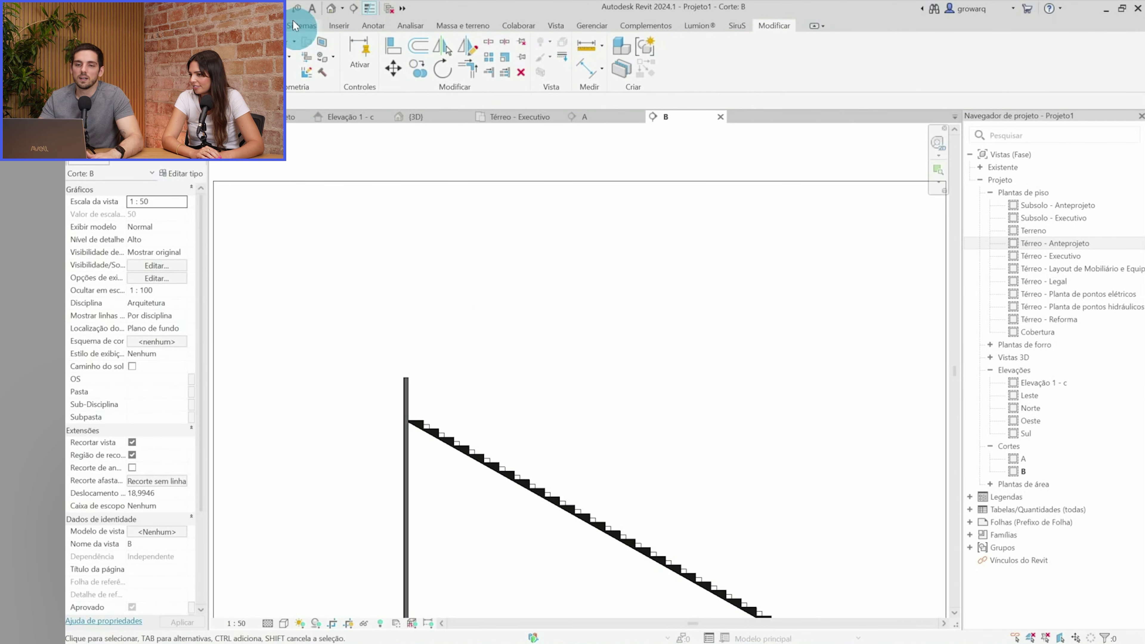
{"action": "left_click", "coordinate": [331, 8]}
Orbit and zoom the 3D view to face the stair front from the left
{"action": "mouse_move", "coordinate": [513, 351]}
{"action": "middle_mouse_down", "text": "shift"}
{"action": "mouse_move", "coordinate": [504, 514]}
{"action": "mouse_move", "coordinate": [608, 417]}
{"action": "mouse_move", "coordinate": [585, 450]}
{"action": "mouse_move", "coordinate": [470, 553]}
{"action": "mouse_move", "coordinate": [282, 569]}
{"action": "middle_mouse_up", "text": "shift"}
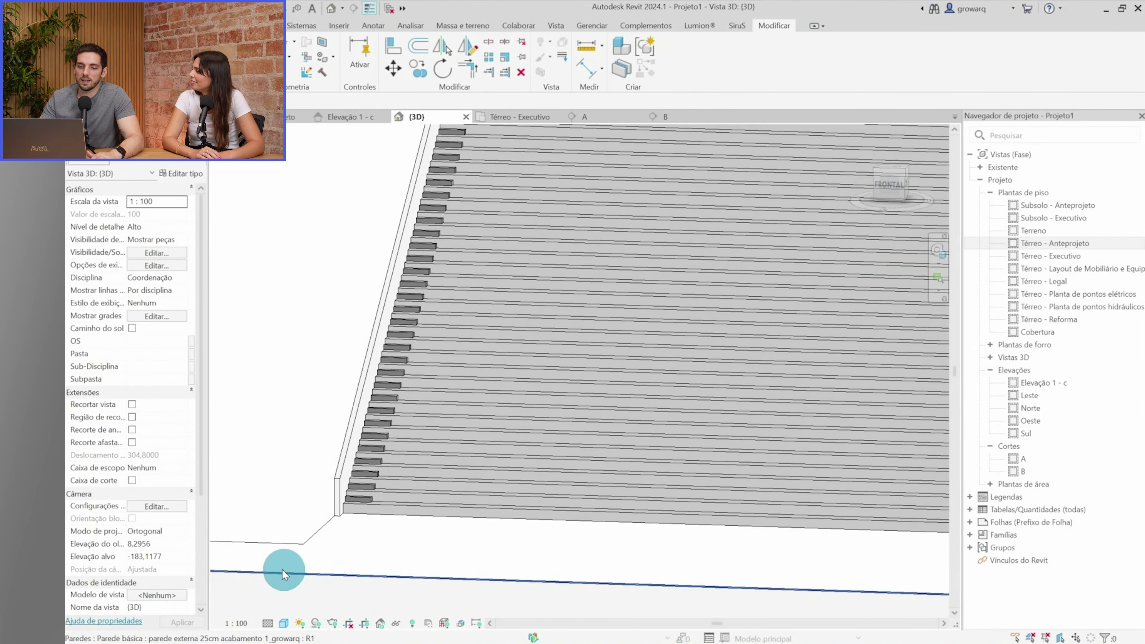
{"action": "mouse_move", "coordinate": [272, 281]}
{"action": "left_mouse_down"}
{"action": "mouse_move", "coordinate": [422, 566]}
{"action": "mouse_move", "coordinate": [277, 288]}
{"action": "left_mouse_up"}
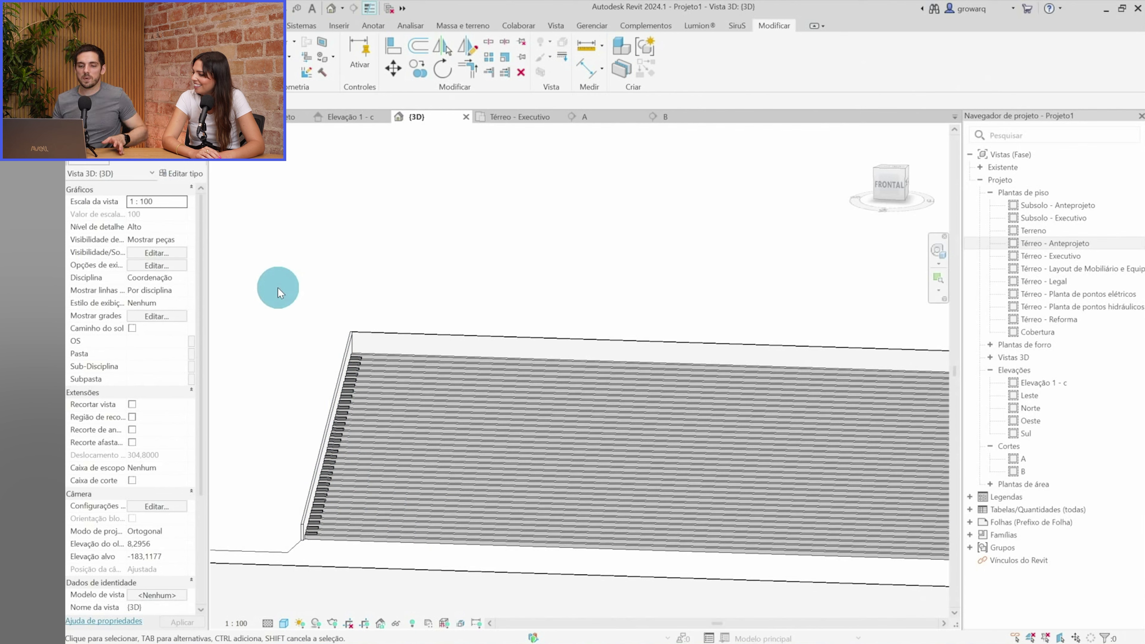
{"action": "scroll", "coordinate": [331, 464], "scroll_direction": "up", "scroll_amount": 2}
{"action": "scroll", "coordinate": [328, 532], "scroll_direction": "up", "scroll_amount": 3}
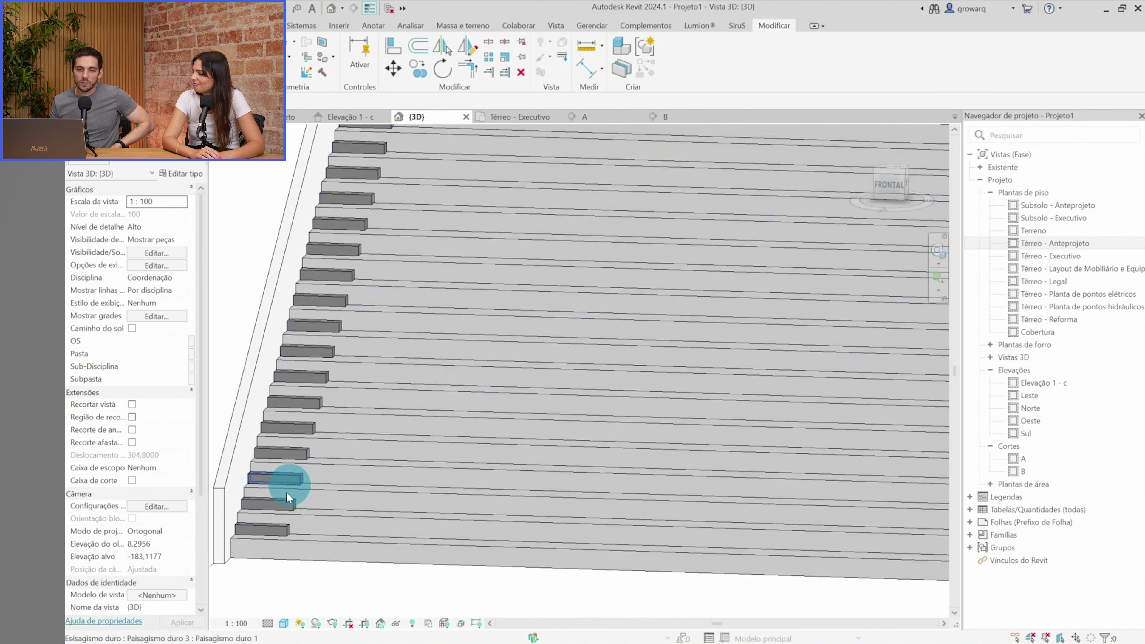
{"action": "scroll", "coordinate": [289, 486], "scroll_direction": "up", "scroll_amount": 3}
{"action": "scroll", "coordinate": [274, 542], "scroll_direction": "up", "scroll_amount": 2}
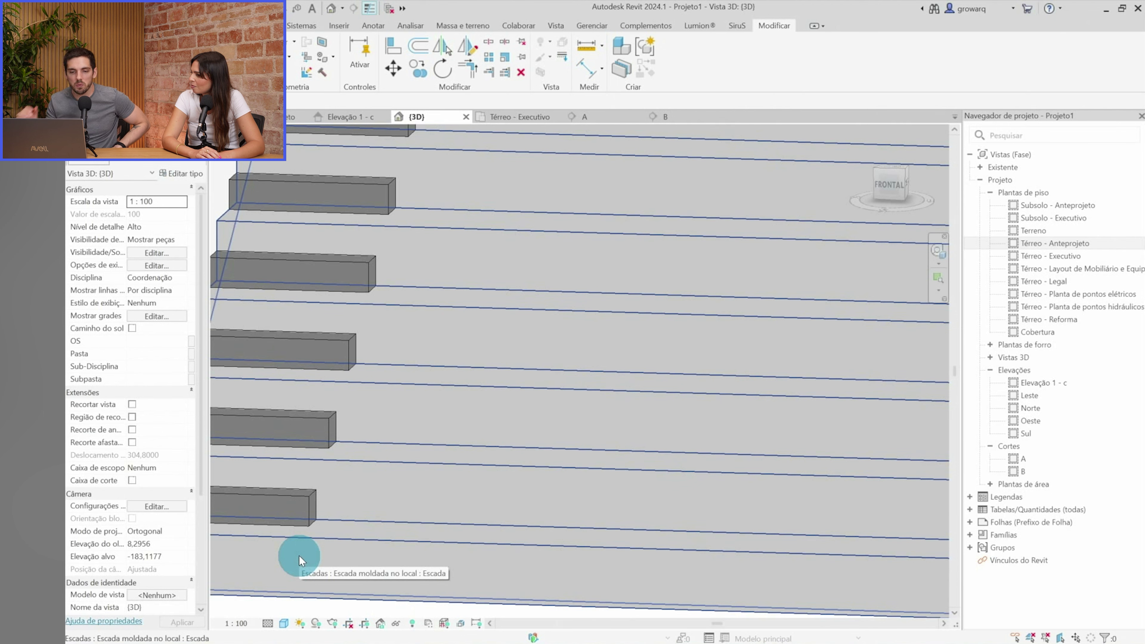
{"action": "scroll", "coordinate": [292, 492], "scroll_direction": "up", "scroll_amount": 3}
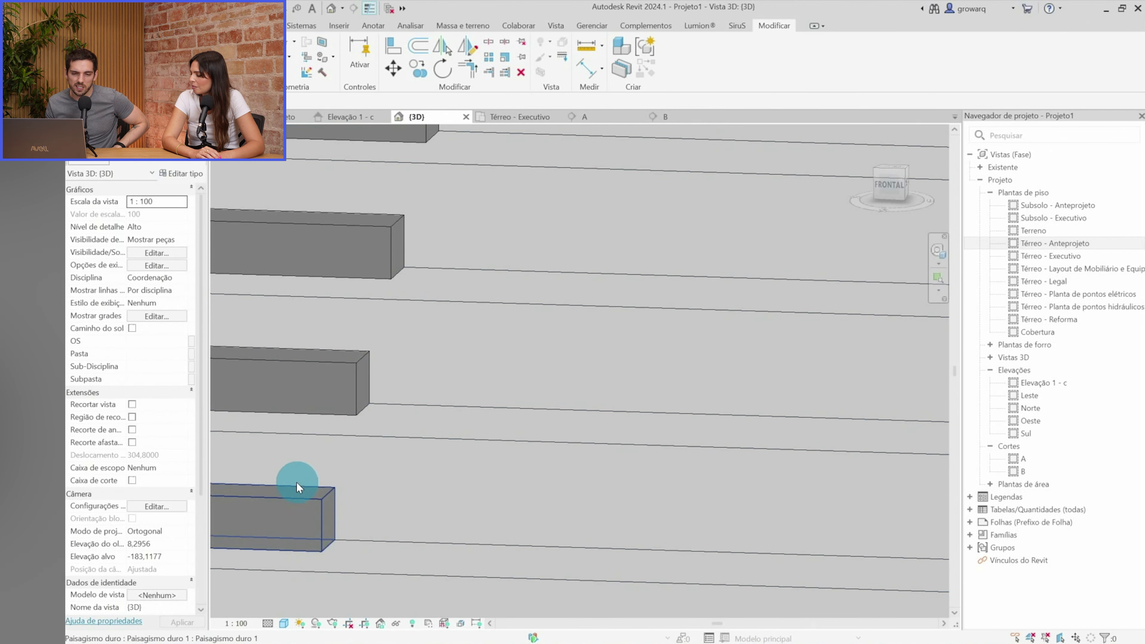
{"action": "scroll", "coordinate": [306, 442], "scroll_direction": "down", "scroll_amount": 1}
{"action": "scroll", "coordinate": [307, 441], "scroll_direction": "down", "scroll_amount": 1}
{"action": "scroll", "coordinate": [307, 442], "scroll_direction": "down", "scroll_amount": 1}
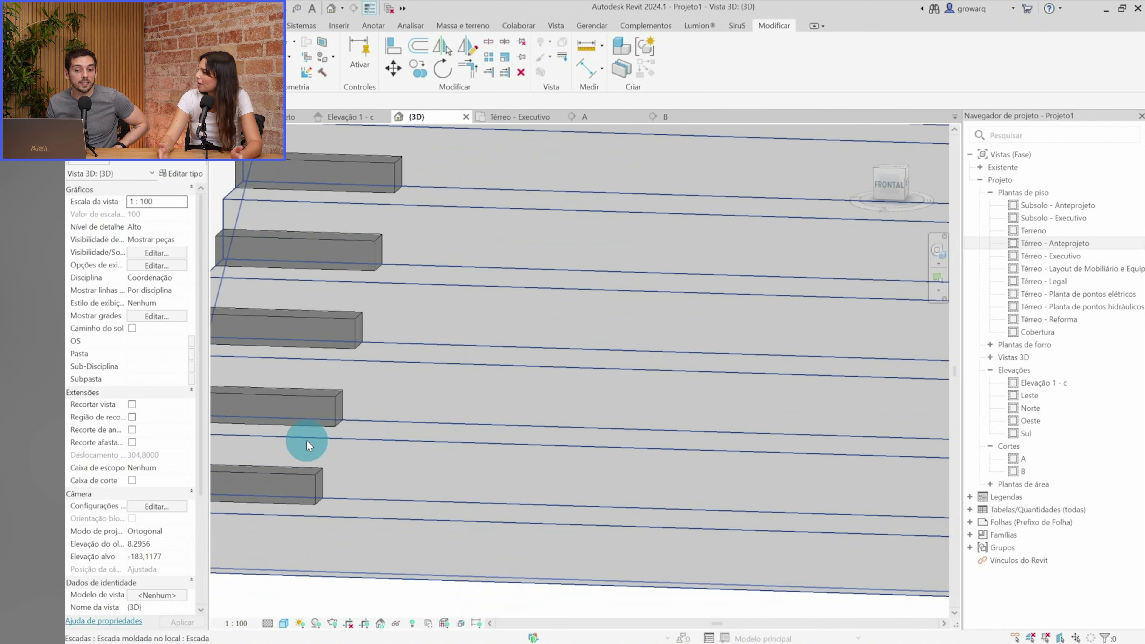
Pan and orbit to look down on the benches lining each grandstand step
{"action": "middle_click_drag", "start_coordinate": [238, 567], "coordinate": [358, 487]}
{"action": "scroll", "coordinate": [359, 488], "scroll_direction": "down", "scroll_amount": 1}
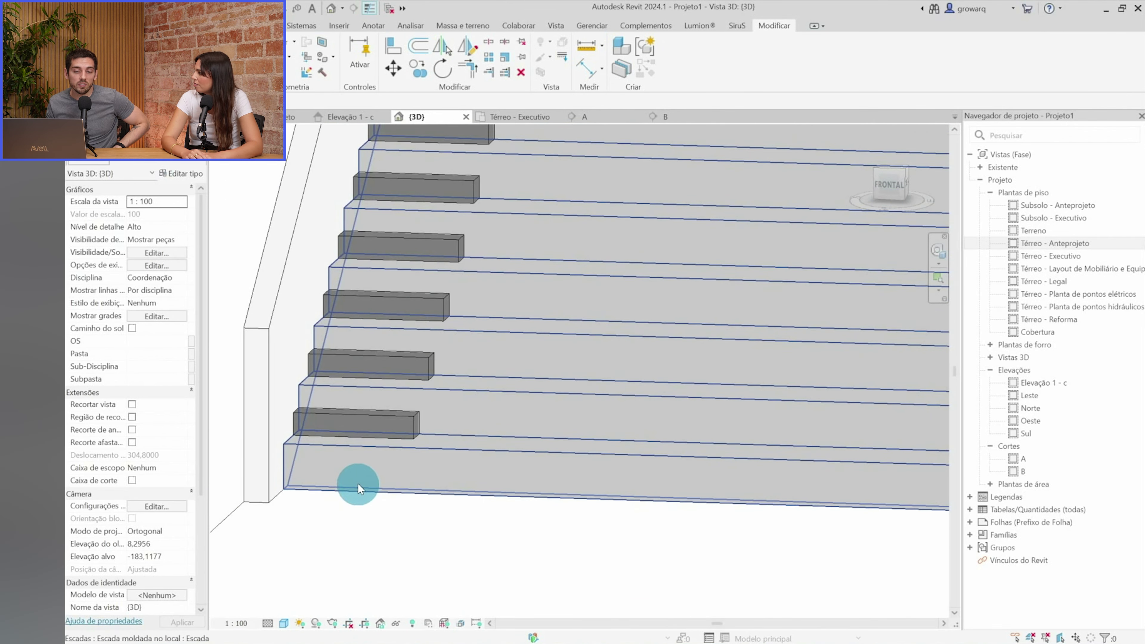
{"action": "scroll", "coordinate": [361, 532], "scroll_direction": "down", "scroll_amount": 1}
{"action": "scroll", "coordinate": [362, 440], "scroll_direction": "up", "scroll_amount": 1}
{"action": "scroll", "coordinate": [346, 429], "scroll_direction": "up", "scroll_amount": 2}
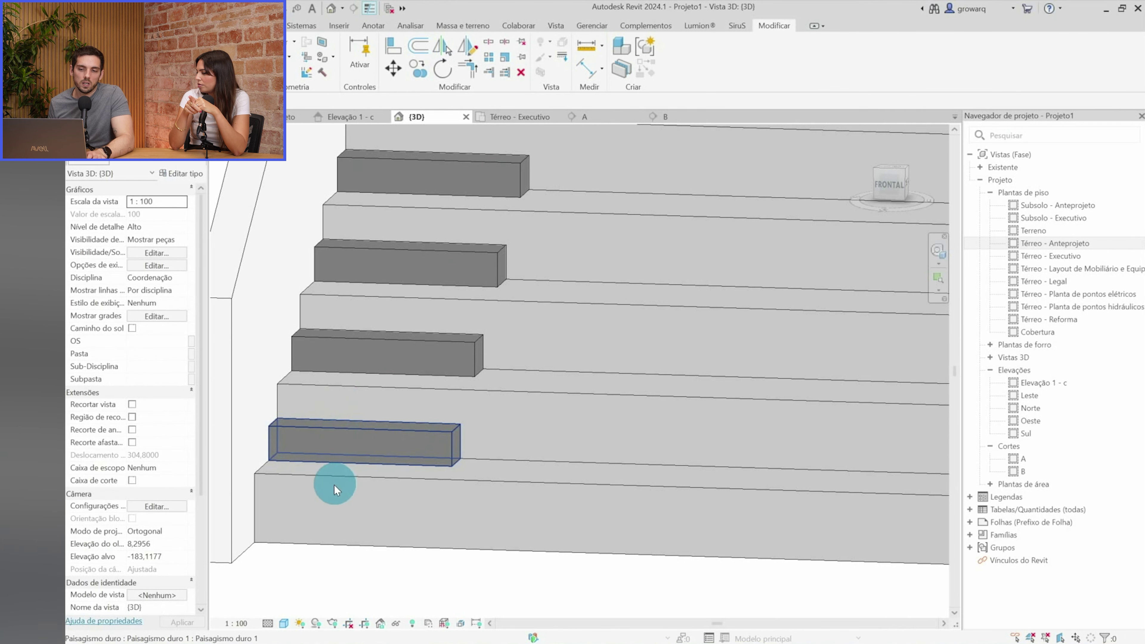
{"action": "scroll", "coordinate": [334, 485], "scroll_direction": "down", "scroll_amount": 3}
{"action": "scroll", "coordinate": [268, 478], "scroll_direction": "down", "scroll_amount": 2}
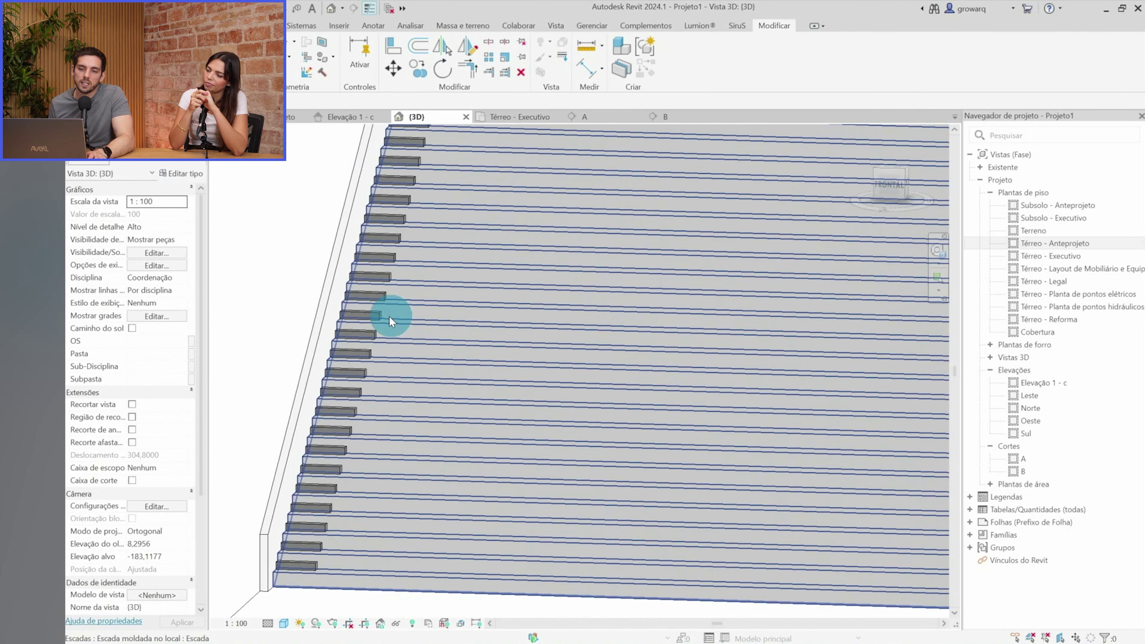
{"action": "scroll", "coordinate": [247, 441], "scroll_direction": "down", "scroll_amount": 3}
{"action": "mouse_move", "coordinate": [319, 431]}
{"action": "middle_mouse_down", "text": "shift"}
{"action": "mouse_move", "coordinate": [335, 499]}
{"action": "mouse_move", "coordinate": [377, 456]}
{"action": "mouse_move", "coordinate": [207, 483]}
{"action": "middle_mouse_up", "text": "shift"}
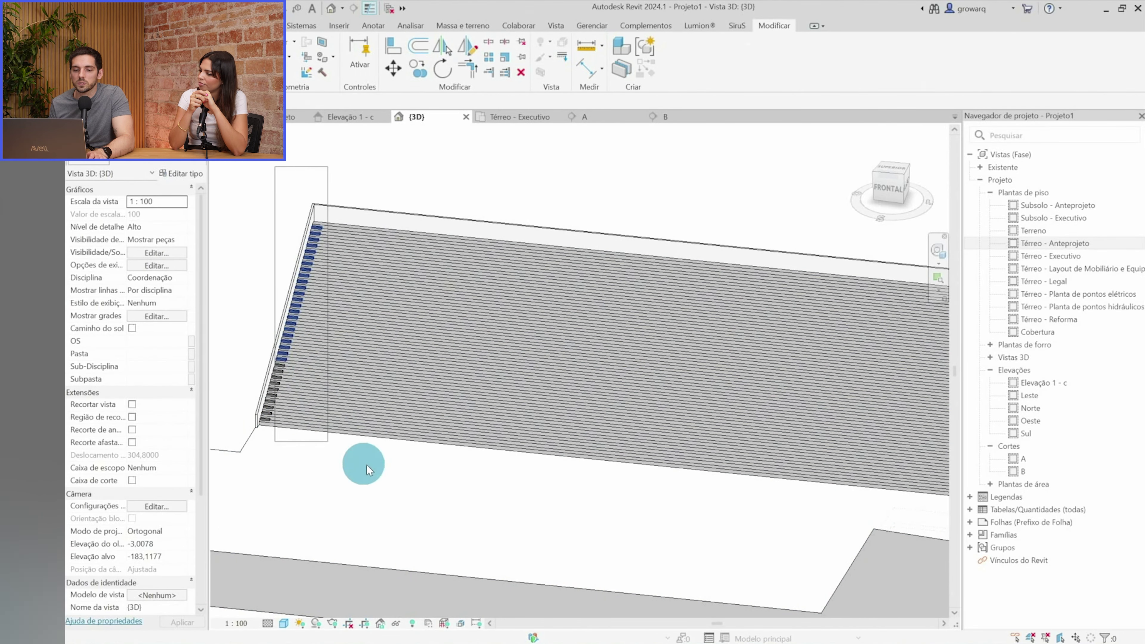
{"action": "middle_click_drag", "start_coordinate": [224, 227], "coordinate": [350, 230]}
{"action": "left_click_drag", "start_coordinate": [329, 162], "coordinate": [478, 464]}
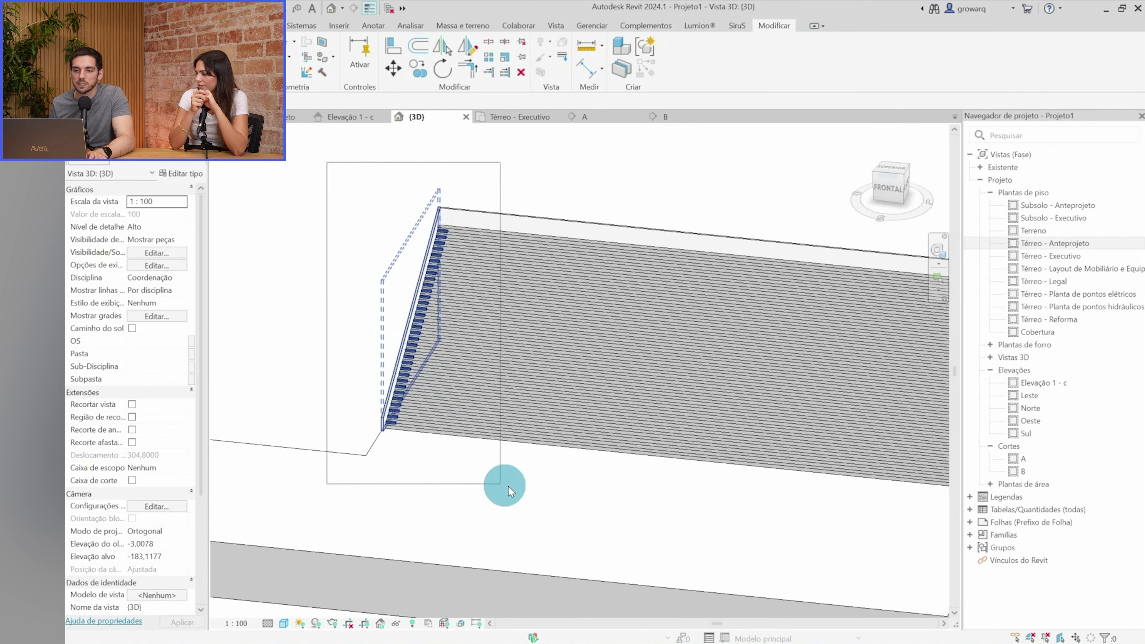
{"action": "left_click", "coordinate": [405, 321]}
{"action": "left_click", "coordinate": [698, 384]}
{"action": "mouse_move", "coordinate": [716, 390]}
{"action": "left_mouse_down"}
{"action": "mouse_move", "coordinate": [686, 381]}
{"action": "mouse_move", "coordinate": [716, 356]}
{"action": "left_mouse_up"}
{"action": "scroll", "coordinate": [744, 377], "scroll_direction": "down", "scroll_amount": 2}
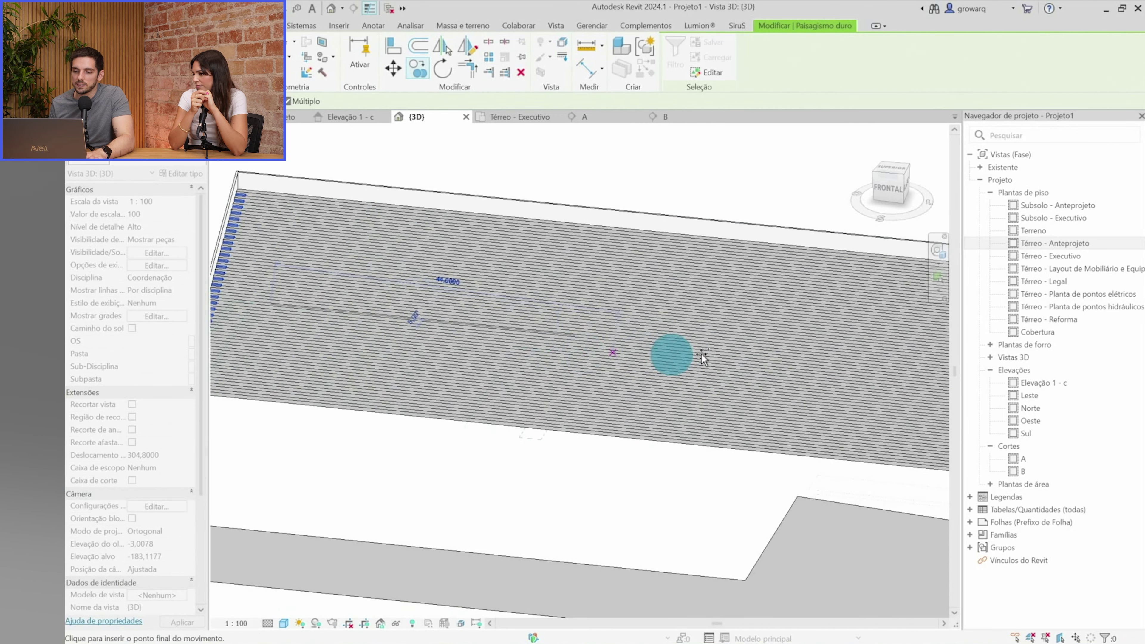
{"action": "scroll", "coordinate": [634, 350], "scroll_direction": "down", "scroll_amount": 2}
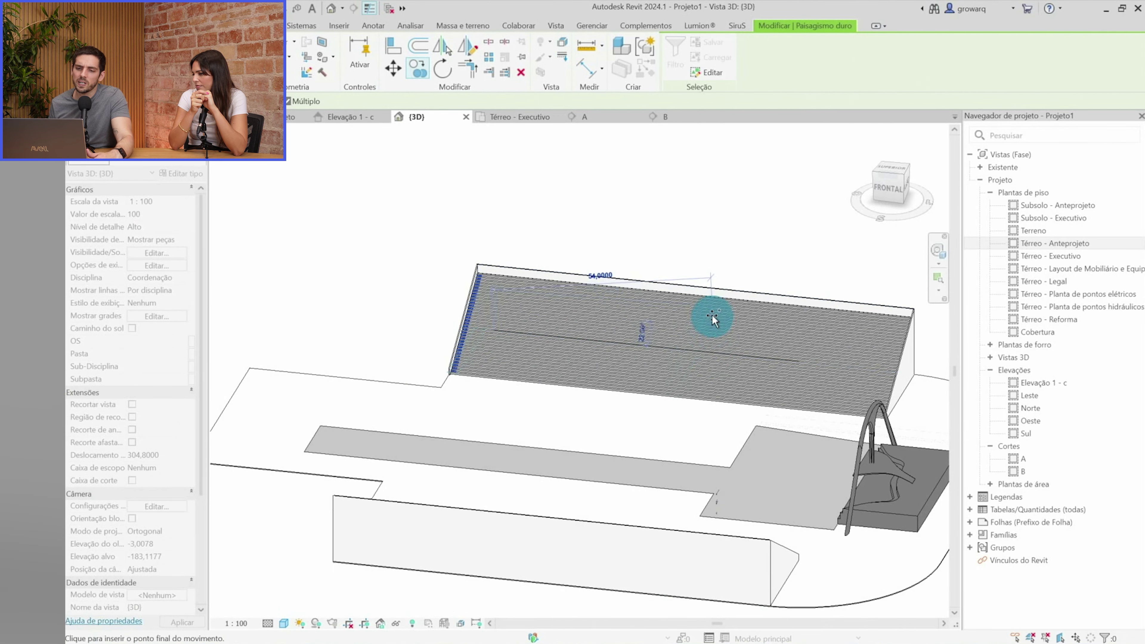
{"action": "key", "text": "Escape"}
{"action": "scroll", "coordinate": [715, 324], "scroll_direction": "down", "scroll_amount": 3}
{"action": "mouse_move", "coordinate": [583, 474]}
{"action": "middle_mouse_down", "text": "shift"}
{"action": "mouse_move", "coordinate": [846, 455]}
{"action": "mouse_move", "coordinate": [686, 414]}
{"action": "middle_mouse_up", "text": "shift"}
{"action": "scroll", "coordinate": [719, 429], "scroll_direction": "up", "scroll_amount": 3}
{"action": "scroll", "coordinate": [547, 514], "scroll_direction": "up", "scroll_amount": 2}
{"action": "scroll", "coordinate": [547, 514], "scroll_direction": "down", "scroll_amount": 4}
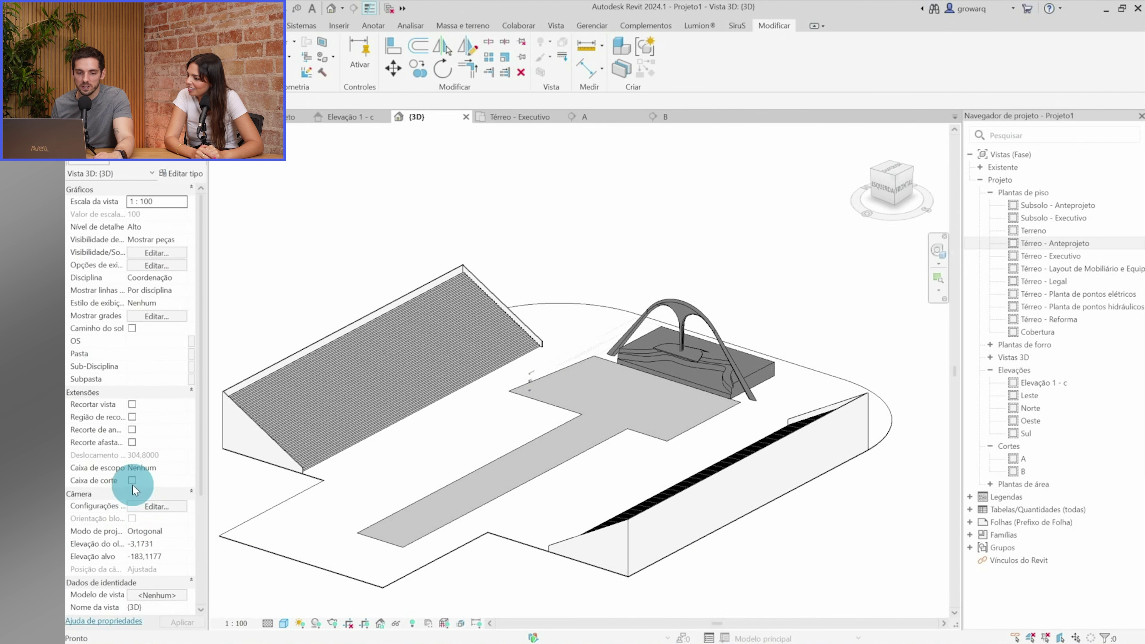
{"action": "scroll", "coordinate": [447, 369], "scroll_direction": "down", "scroll_amount": 3}
Resize the section box around the arch, pulling its back face inward
{"action": "left_click", "coordinate": [332, 387]}
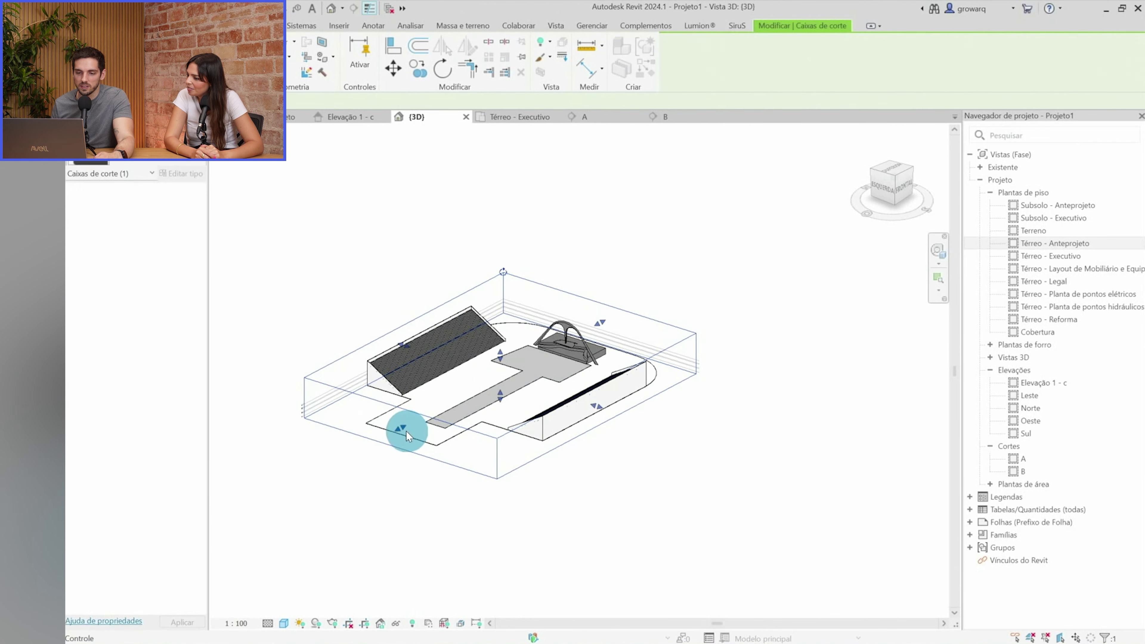
{"action": "left_click_drag", "start_coordinate": [493, 380], "coordinate": [513, 368]}
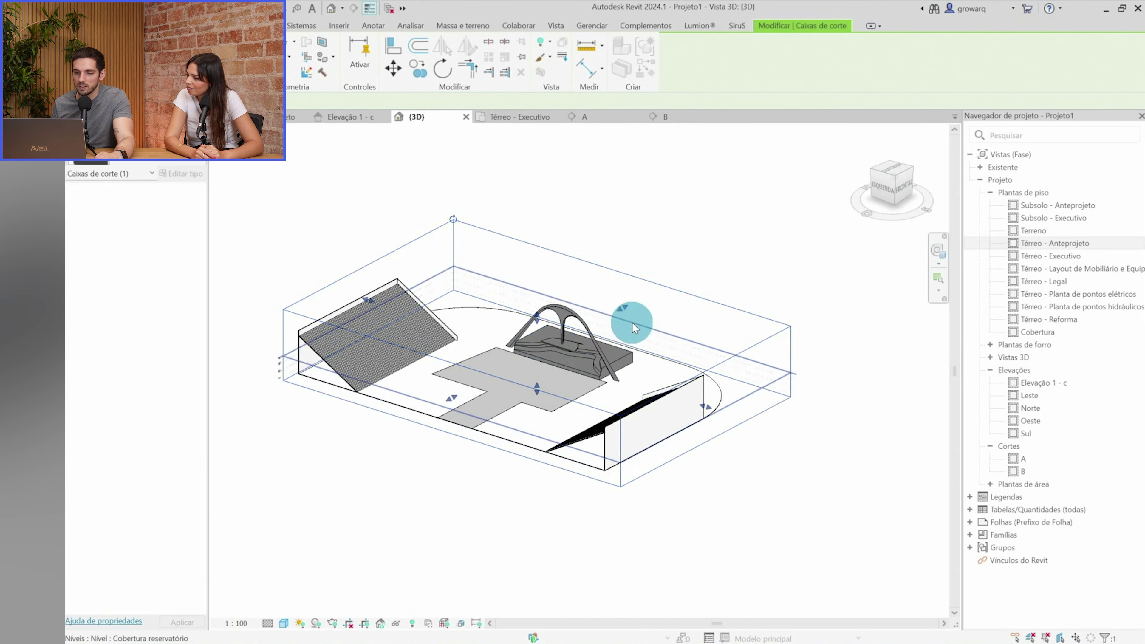
{"action": "left_click_drag", "start_coordinate": [626, 309], "coordinate": [622, 312]}
{"action": "key", "text": "Escape"}
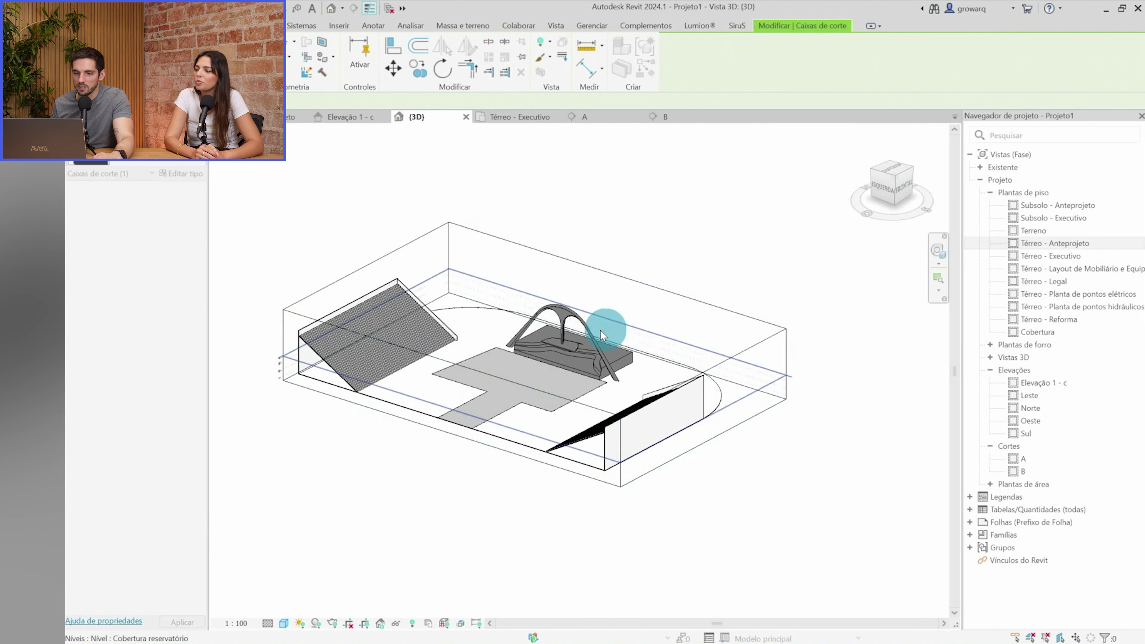
Orbit and pan the 3D view to centre the grandstand and its lower corner
{"action": "left_click", "coordinate": [359, 269]}
{"action": "middle_click_drag", "start_coordinate": [524, 447], "coordinate": [625, 284], "text": "shift"}
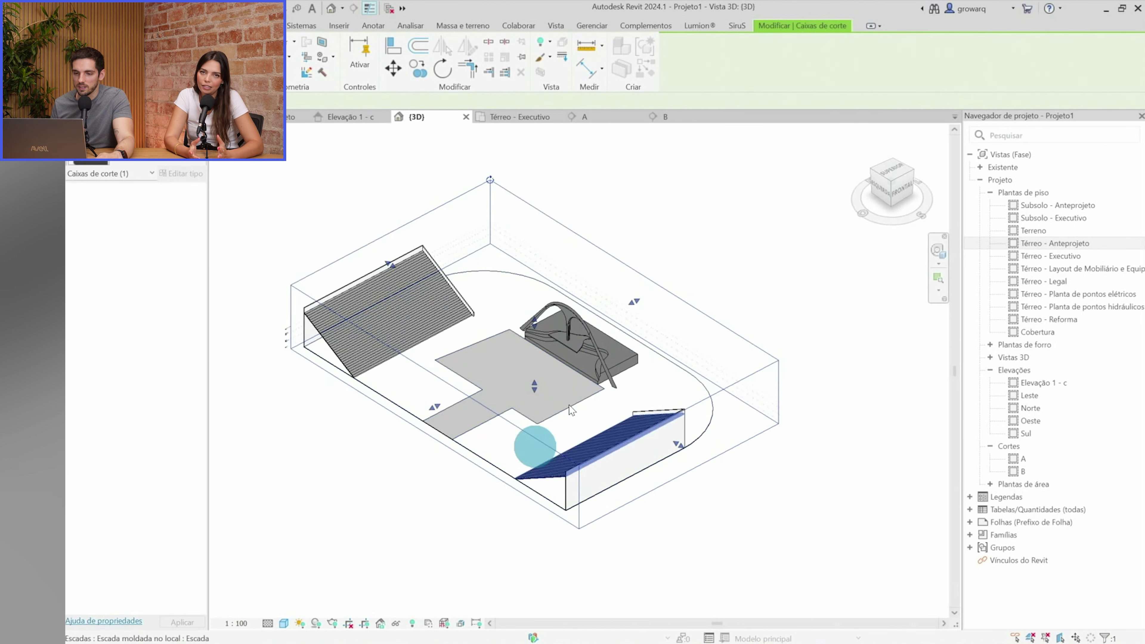
{"action": "scroll", "coordinate": [624, 286], "scroll_direction": "up", "scroll_amount": 5}
{"action": "scroll", "coordinate": [473, 384], "scroll_direction": "up", "scroll_amount": 2}
{"action": "mouse_move", "coordinate": [474, 385]}
{"action": "middle_mouse_down", "text": "shift"}
{"action": "mouse_move", "coordinate": [570, 333]}
{"action": "mouse_move", "coordinate": [429, 378]}
{"action": "mouse_move", "coordinate": [280, 341]}
{"action": "middle_mouse_up", "text": "shift"}
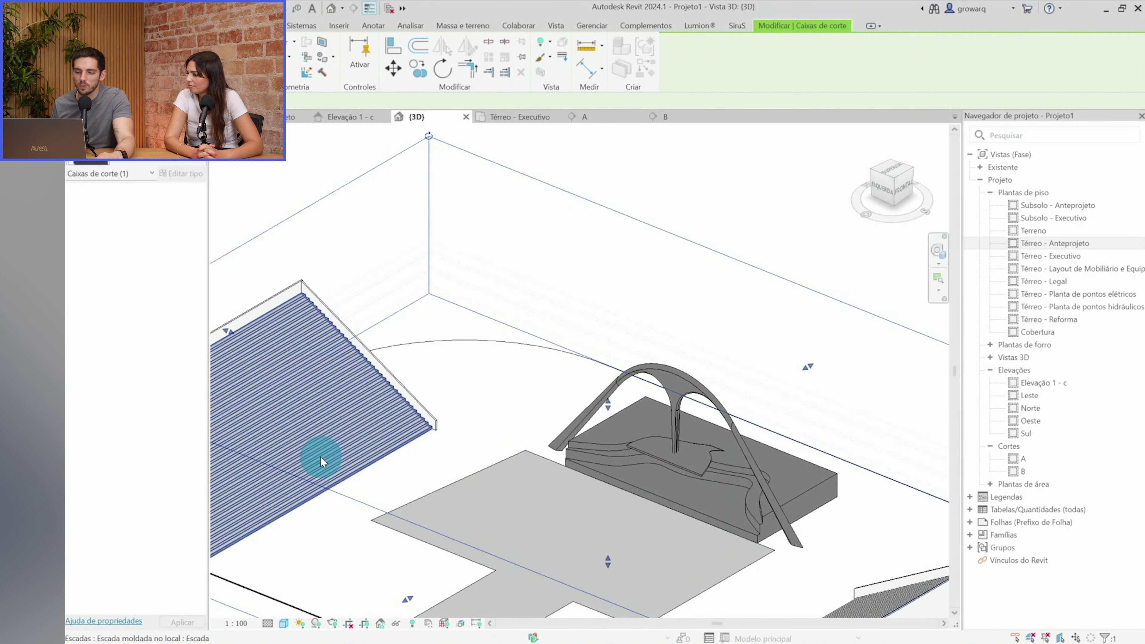
{"action": "key", "text": "Escape"}
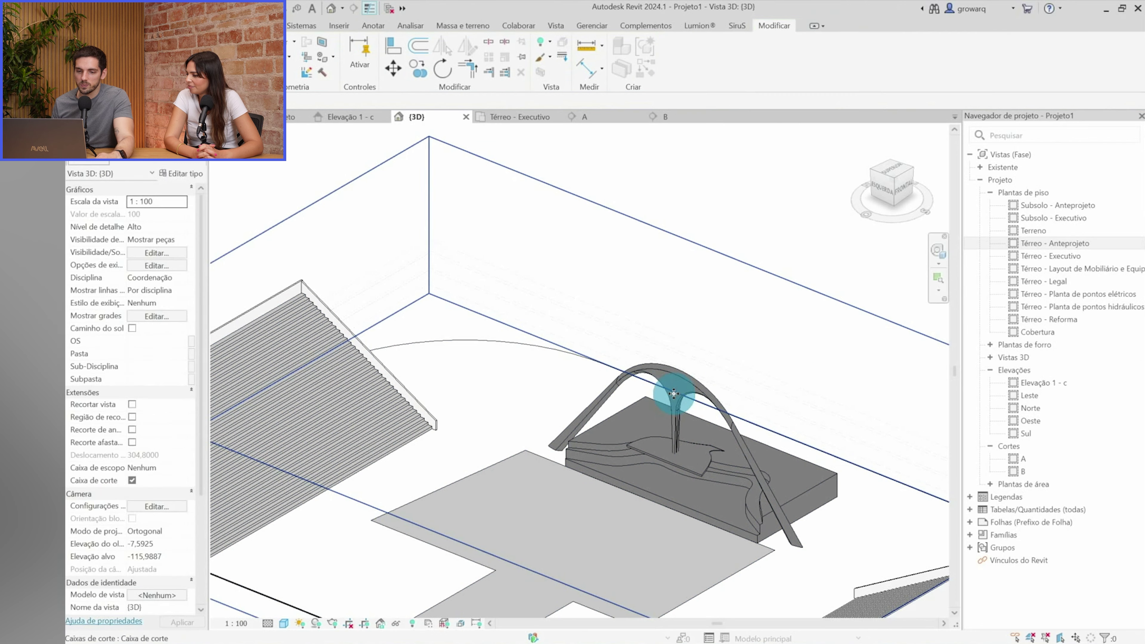
{"action": "middle_click_drag", "start_coordinate": [366, 455], "coordinate": [492, 442]}
{"action": "mouse_move", "coordinate": [362, 428]}
{"action": "middle_mouse_down"}
{"action": "mouse_move", "coordinate": [225, 519]}
{"action": "mouse_move", "coordinate": [435, 471]}
{"action": "middle_mouse_up"}
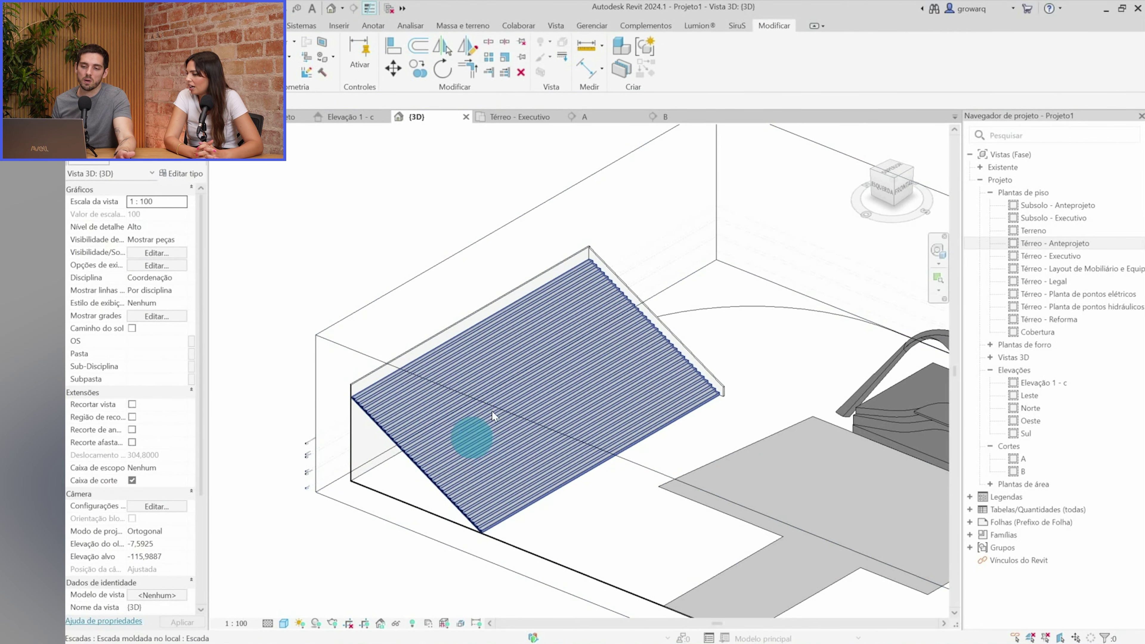
{"action": "middle_click_drag", "start_coordinate": [640, 427], "coordinate": [314, 476]}
Extend a section box face down-left to take in more of the grandstand
{"action": "scroll", "coordinate": [417, 351], "scroll_direction": "up", "scroll_amount": 3}
{"action": "scroll", "coordinate": [437, 307], "scroll_direction": "up", "scroll_amount": 2}
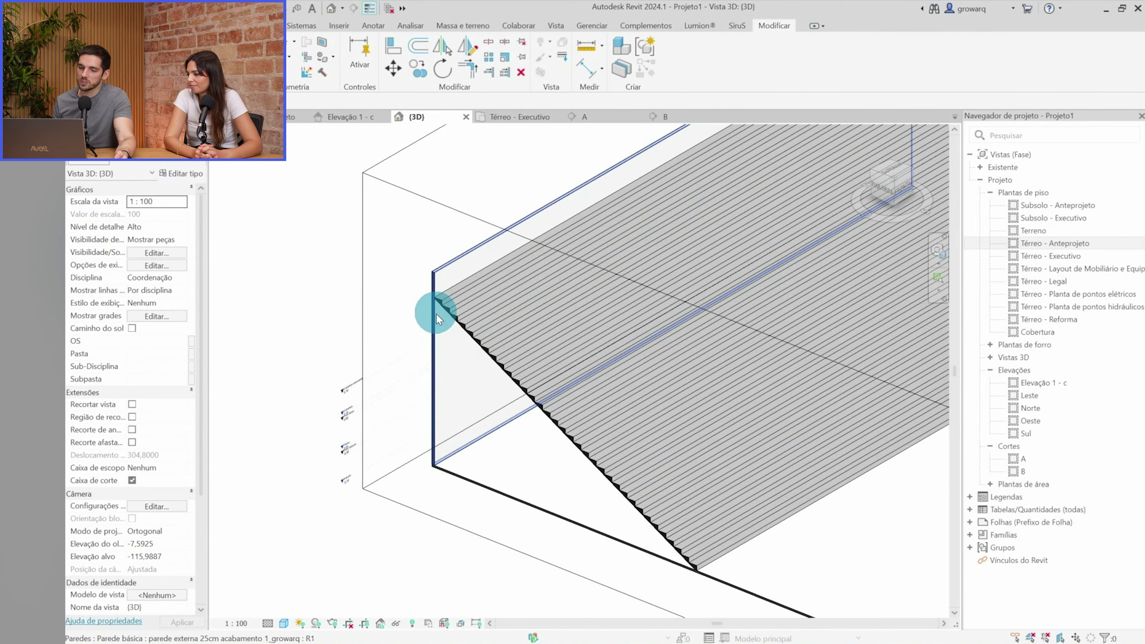
{"action": "scroll", "coordinate": [404, 414], "scroll_direction": "down", "scroll_amount": 3}
{"action": "scroll", "coordinate": [470, 255], "scroll_direction": "down", "scroll_amount": 2}
{"action": "scroll", "coordinate": [457, 293], "scroll_direction": "up", "scroll_amount": 1}
{"action": "left_click", "coordinate": [458, 284]}
{"action": "scroll", "coordinate": [525, 341], "scroll_direction": "down", "scroll_amount": 2}
{"action": "scroll", "coordinate": [581, 343], "scroll_direction": "down", "scroll_amount": 1}
{"action": "left_click_drag", "start_coordinate": [661, 416], "coordinate": [564, 383]}
Switch to the Térreo - Anteprojeto floor plan
{"action": "scroll", "coordinate": [558, 369], "scroll_direction": "up", "scroll_amount": 3}
{"action": "scroll", "coordinate": [476, 405], "scroll_direction": "down", "scroll_amount": 3}
{"action": "scroll", "coordinate": [400, 434], "scroll_direction": "up", "scroll_amount": 2}
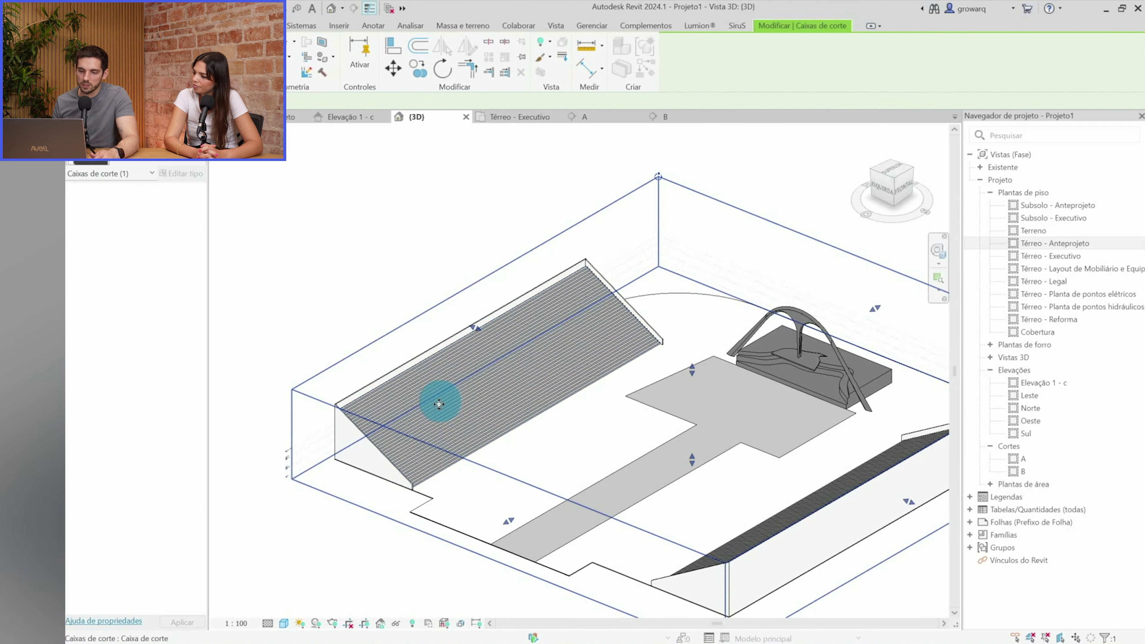
{"action": "left_click", "coordinate": [299, 116]}
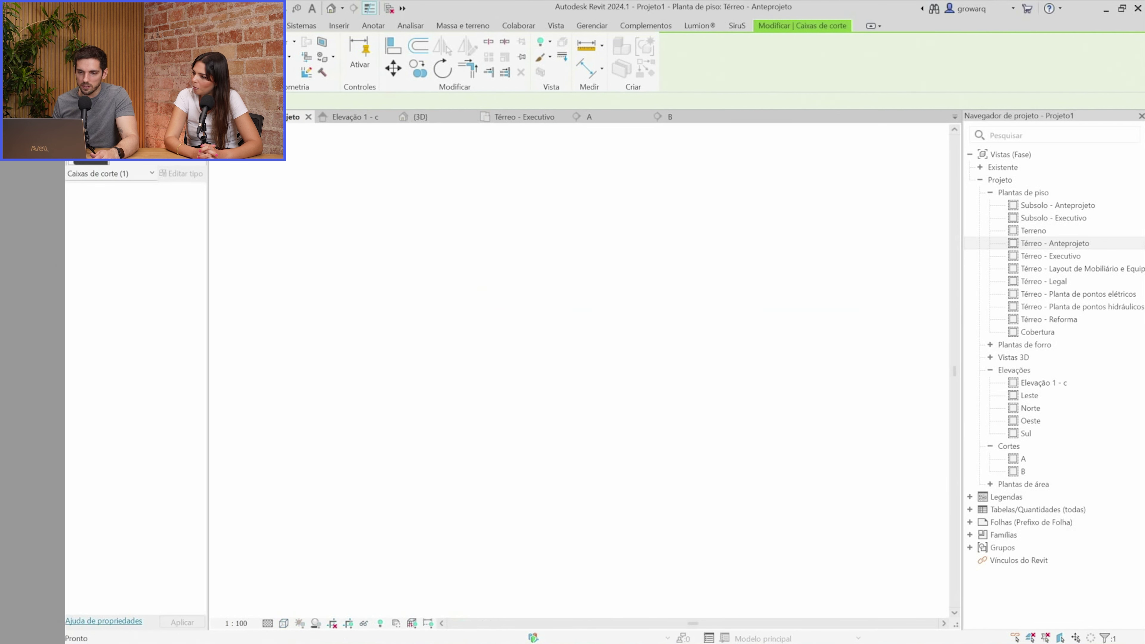
Zoom and pan over the aerial photo to study the roof's small square, then return to the default 3D view
{"action": "scroll", "coordinate": [524, 434], "scroll_direction": "down", "scroll_amount": 3}
{"action": "scroll", "coordinate": [664, 319], "scroll_direction": "down", "scroll_amount": 2}
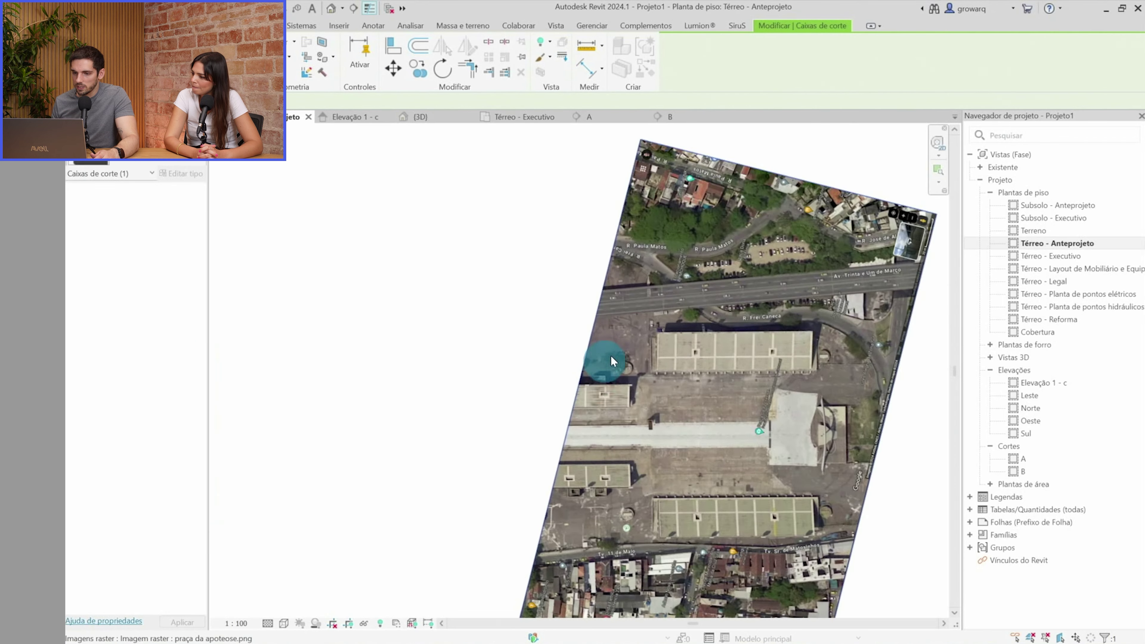
{"action": "scroll", "coordinate": [741, 345], "scroll_direction": "up", "scroll_amount": 3}
{"action": "scroll", "coordinate": [743, 356], "scroll_direction": "up", "scroll_amount": 3}
{"action": "scroll", "coordinate": [744, 359], "scroll_direction": "down", "scroll_amount": 2}
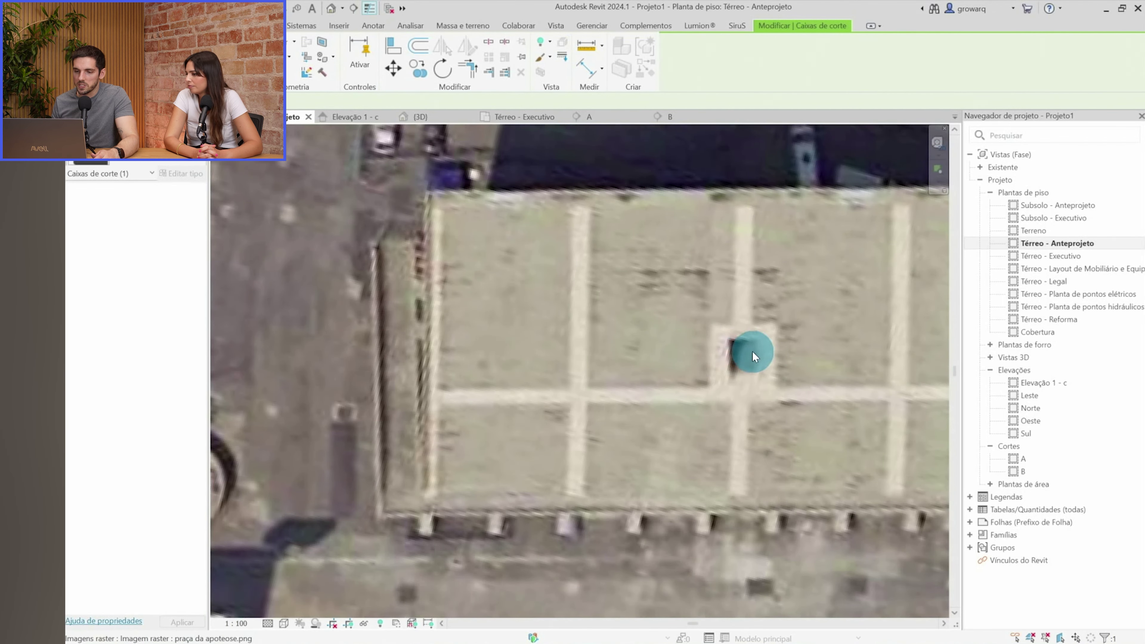
{"action": "middle_click_drag", "start_coordinate": [752, 351], "coordinate": [635, 315]}
{"action": "scroll", "coordinate": [634, 315], "scroll_direction": "up", "scroll_amount": 2}
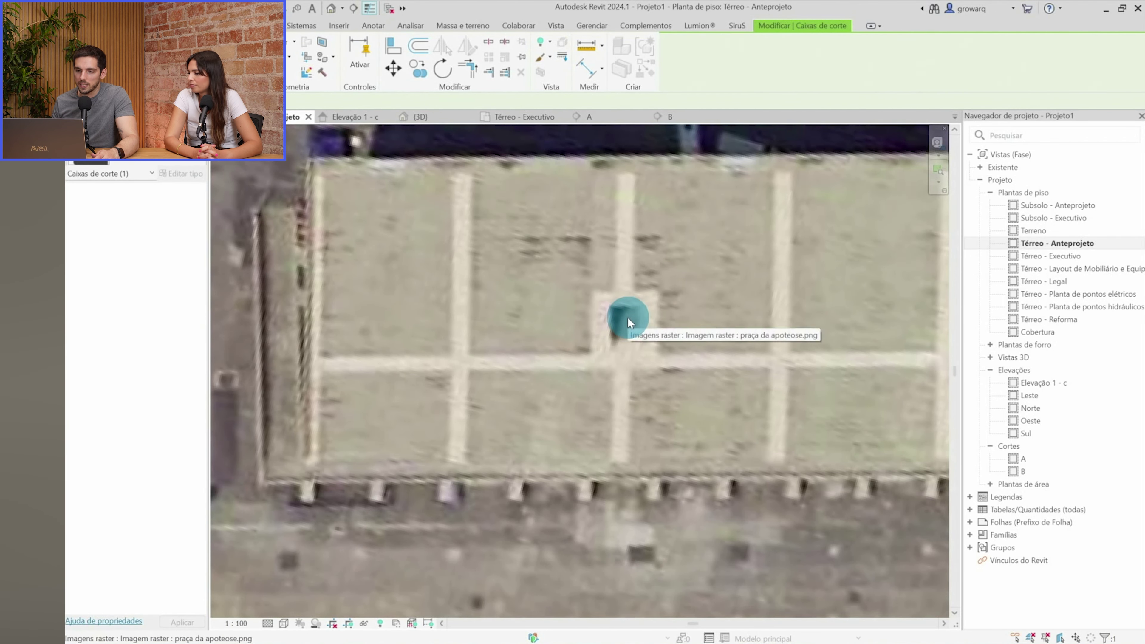
{"action": "scroll", "coordinate": [676, 316], "scroll_direction": "down", "scroll_amount": 2}
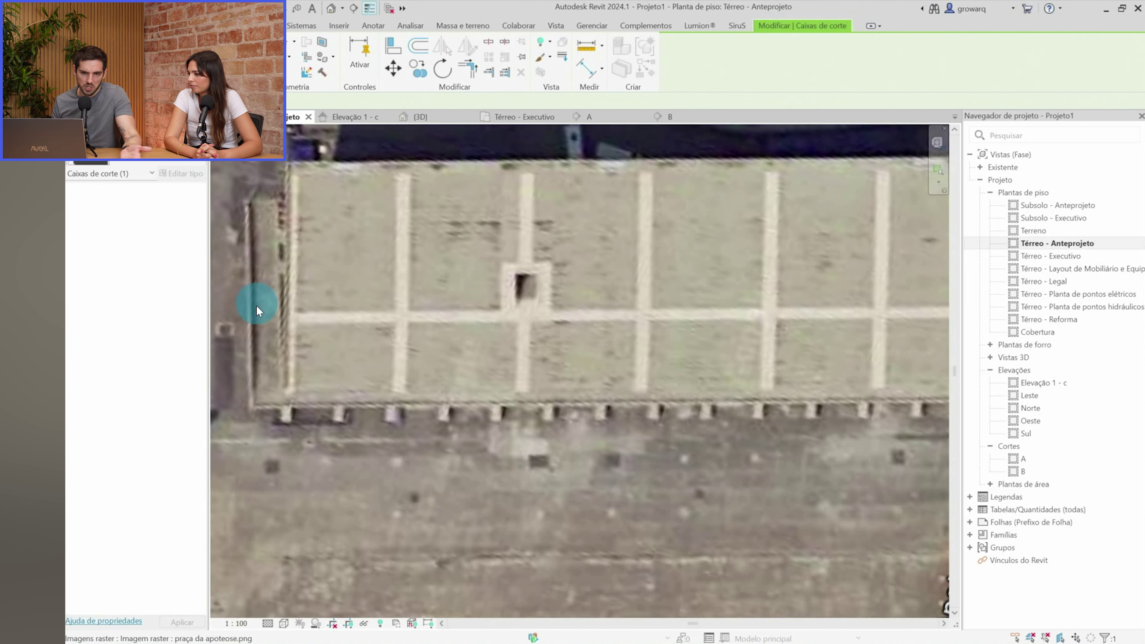
{"action": "scroll", "coordinate": [318, 392], "scroll_direction": "down", "scroll_amount": 3}
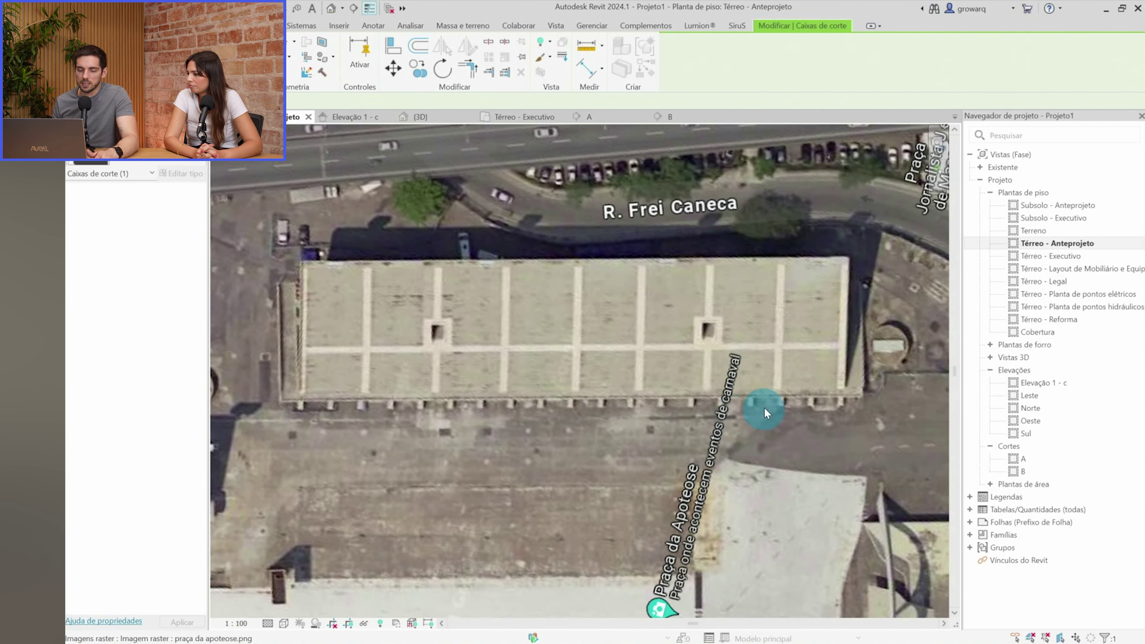
{"action": "scroll", "coordinate": [789, 395], "scroll_direction": "down", "scroll_amount": 2}
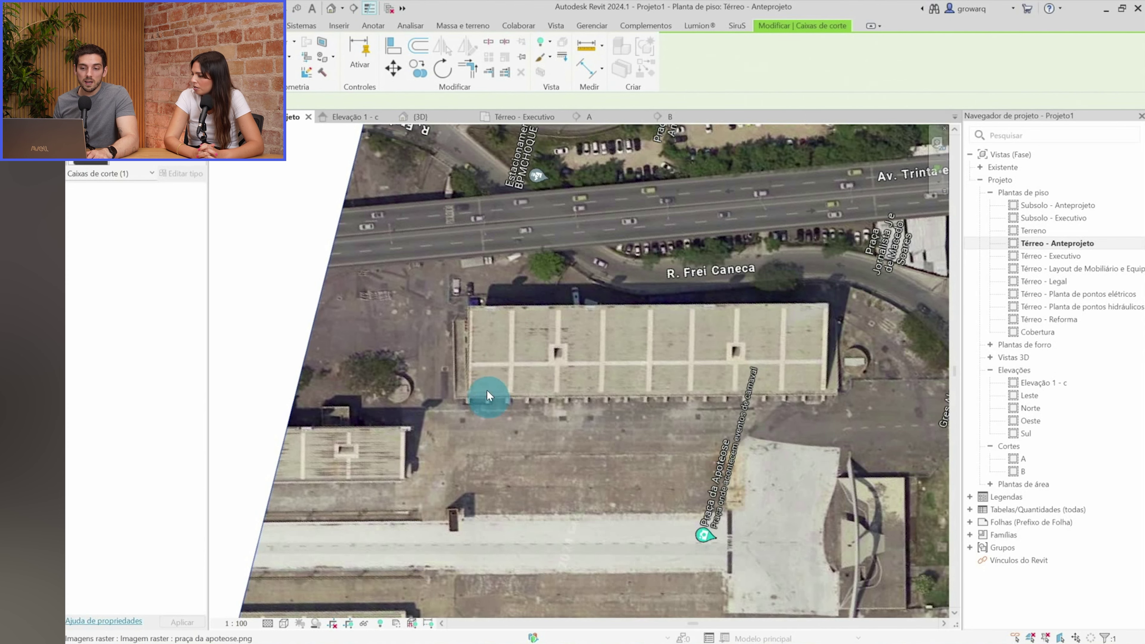
{"action": "scroll", "coordinate": [458, 336], "scroll_direction": "up", "scroll_amount": 3}
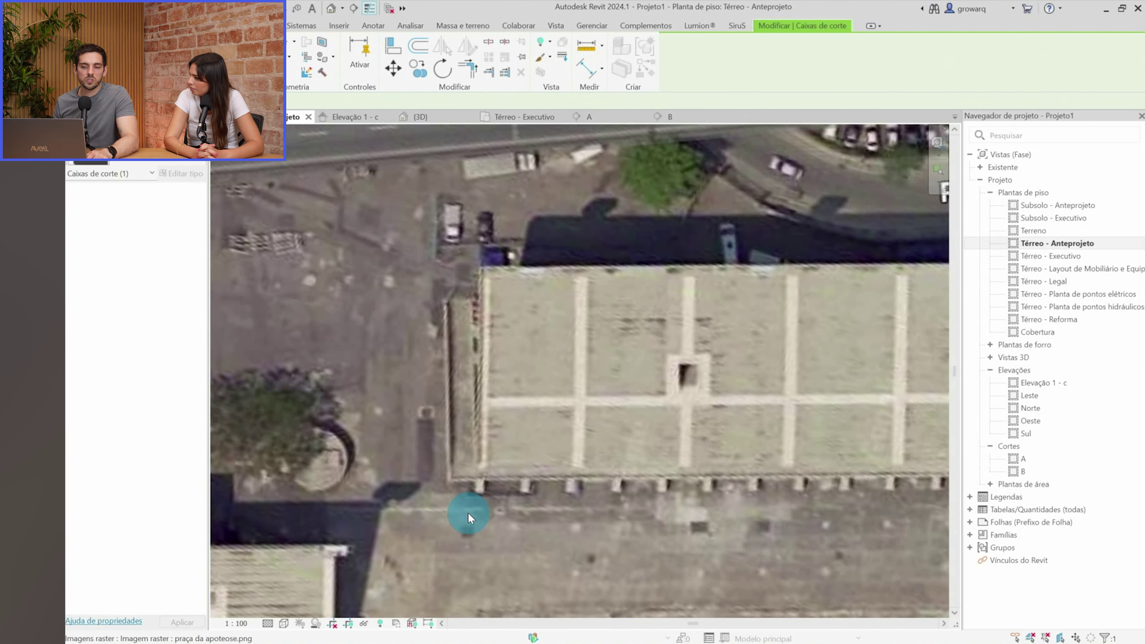
{"action": "scroll", "coordinate": [467, 513], "scroll_direction": "down", "scroll_amount": 1}
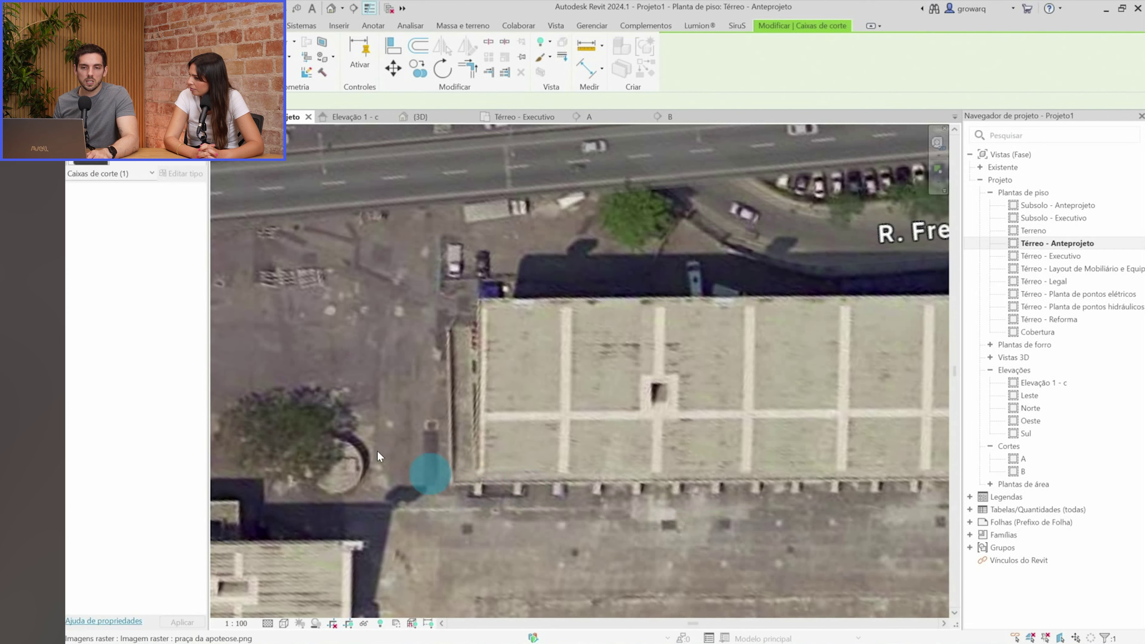
{"action": "left_click", "coordinate": [331, 9]}
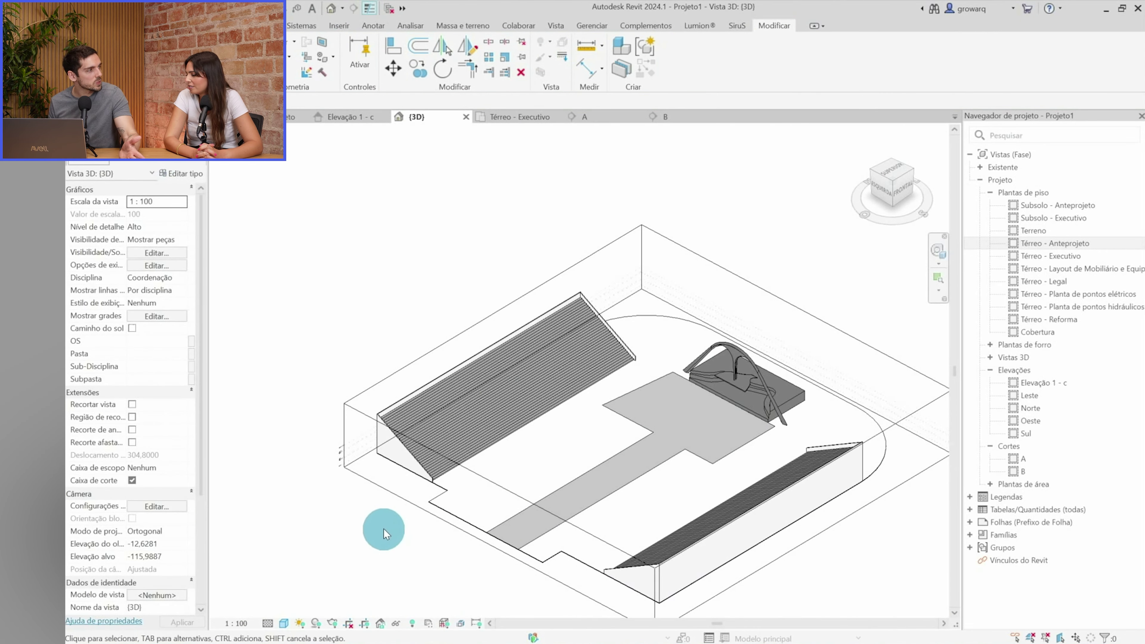
Give the grandstand stair a base offset of 3 and top offset of 184,7500, dismissing the warning
{"action": "left_click", "coordinate": [488, 422]}
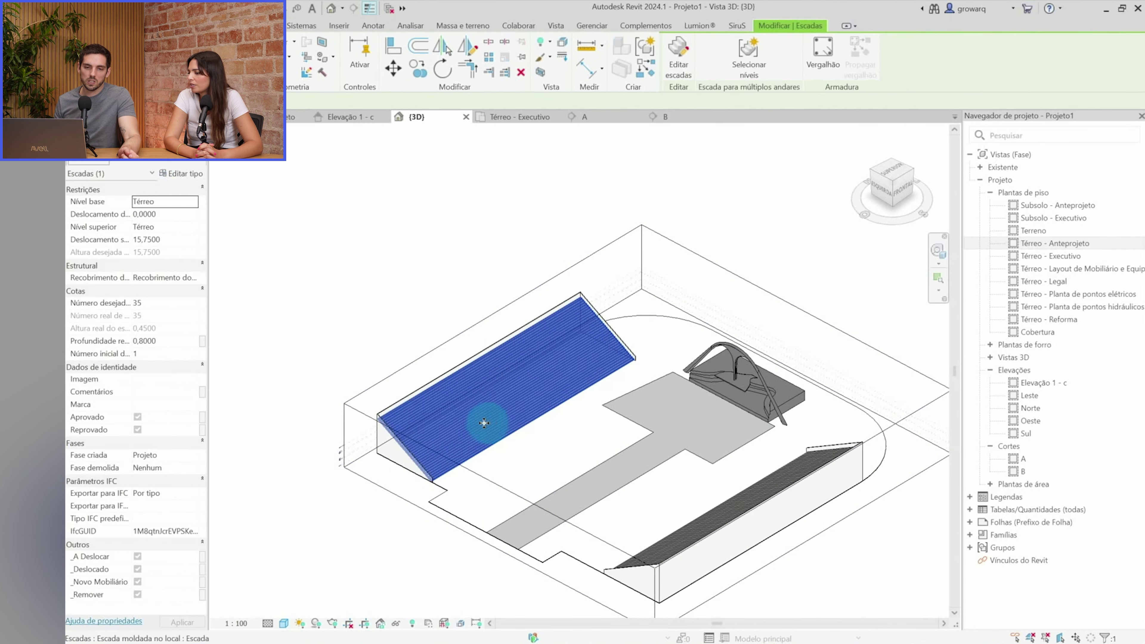
{"action": "left_click", "coordinate": [175, 215]}
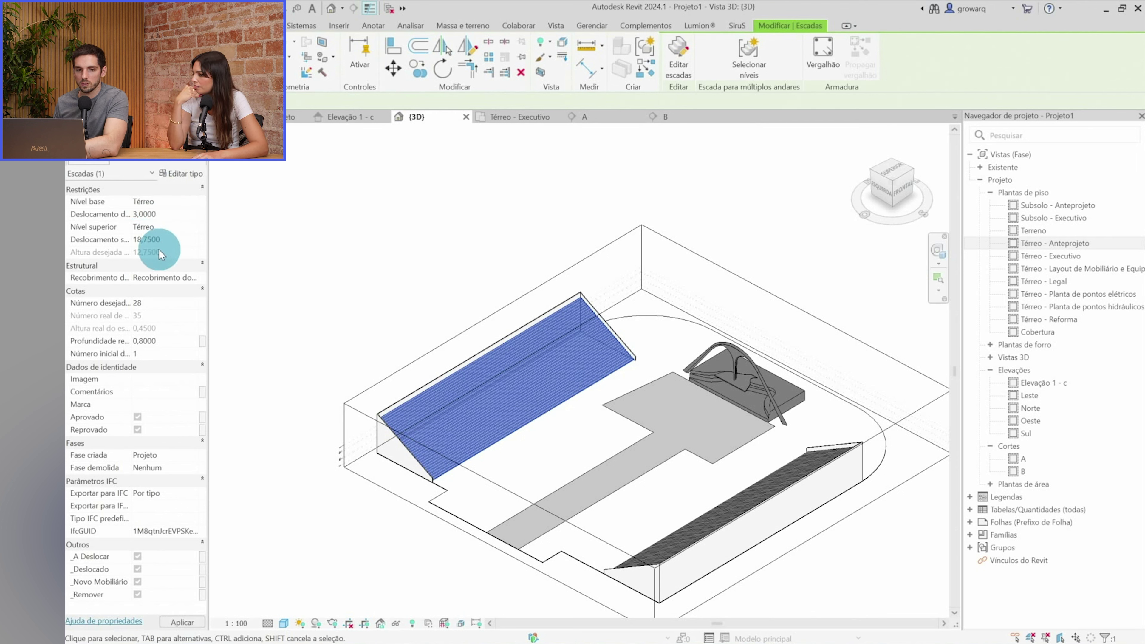
{"action": "type", "text": "4"}
{"action": "key", "text": "Return"}
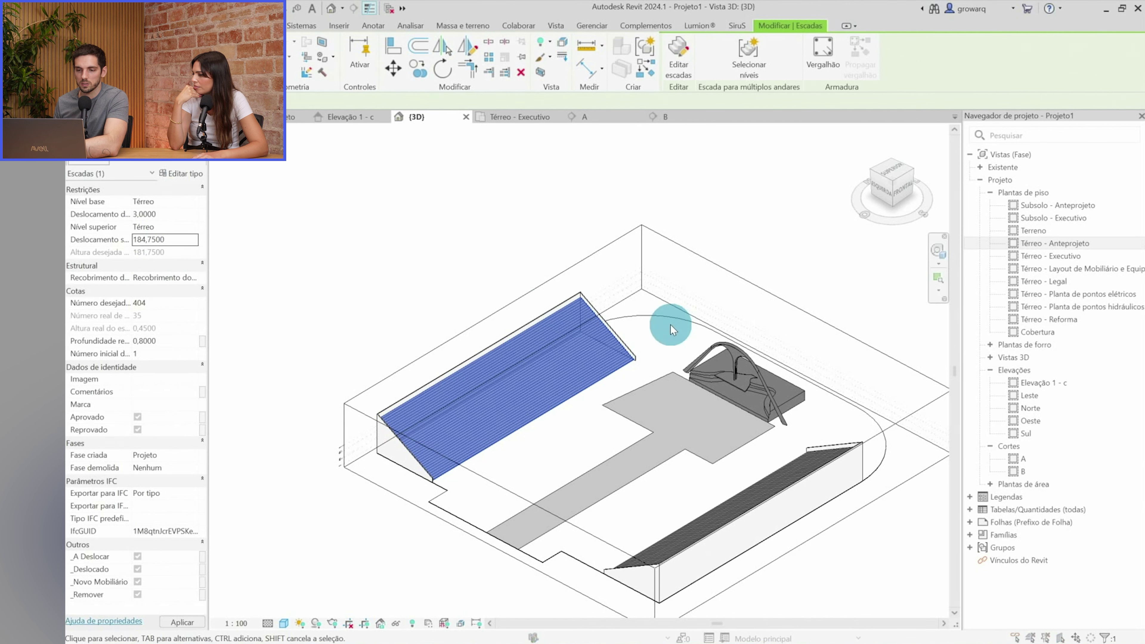
{"action": "left_click", "coordinate": [649, 372]}
{"action": "left_click", "coordinate": [345, 550]}
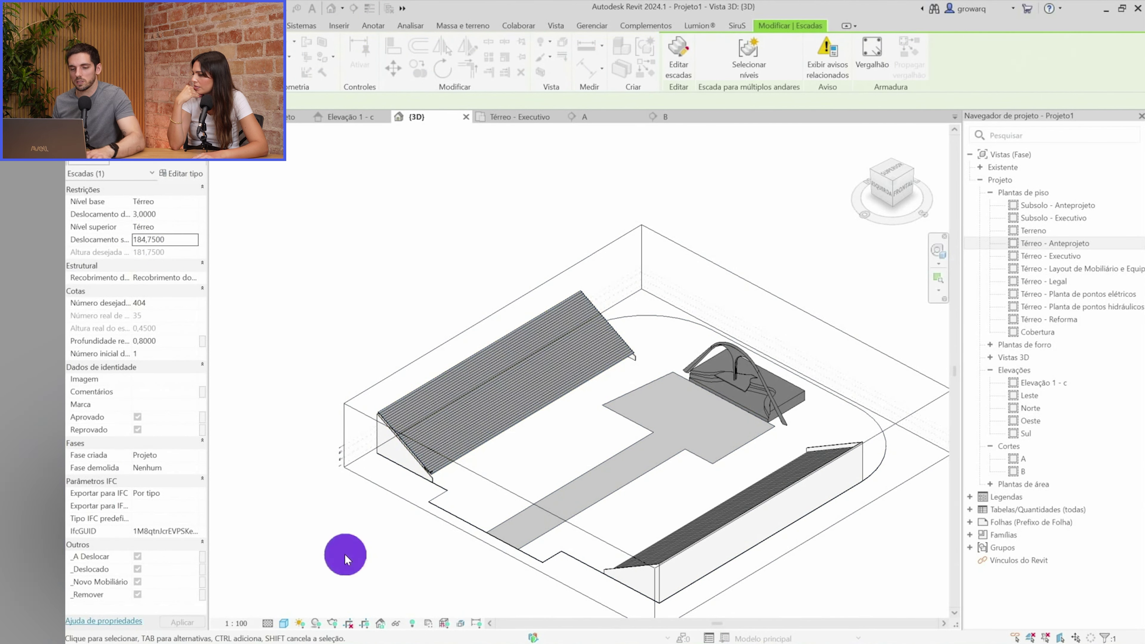
{"action": "middle_click_drag", "start_coordinate": [365, 579], "coordinate": [555, 429], "text": "shift"}
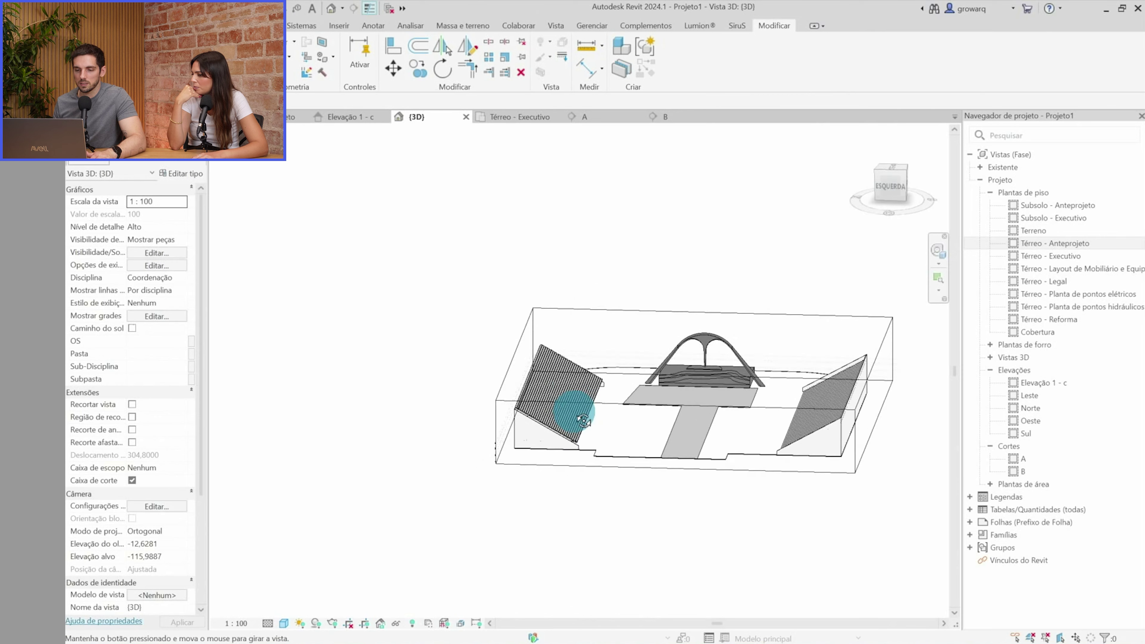
Inspect the triangular wall and the floor slab from below in the 3D view
{"action": "scroll", "coordinate": [555, 429], "scroll_direction": "up", "scroll_amount": 2}
{"action": "scroll", "coordinate": [559, 426], "scroll_direction": "up", "scroll_amount": 2}
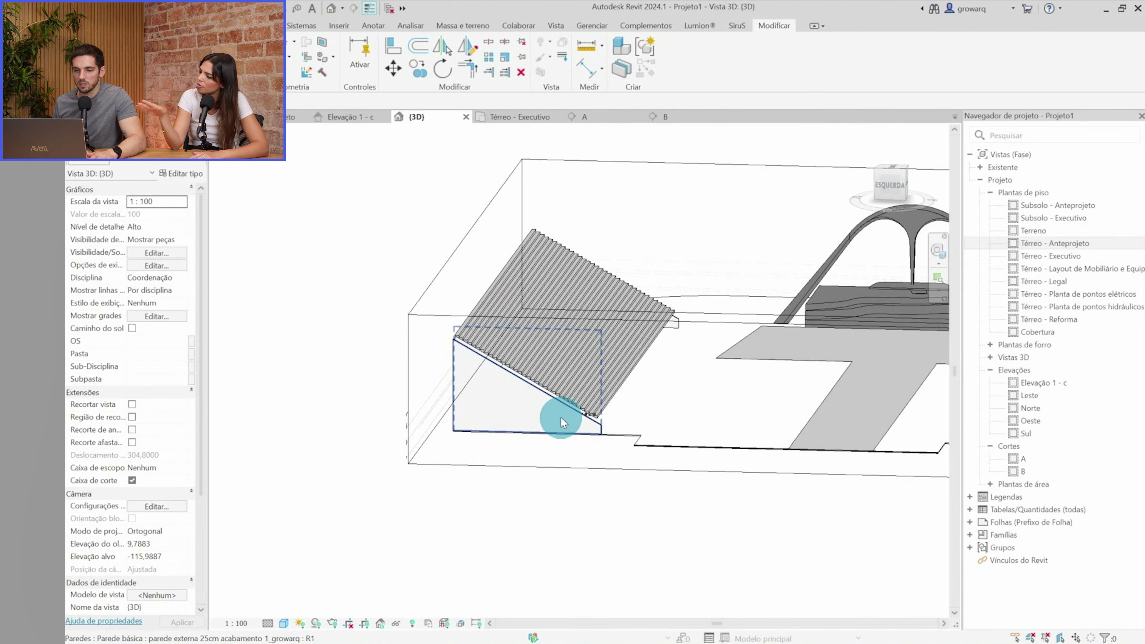
{"action": "left_click", "coordinate": [561, 418]}
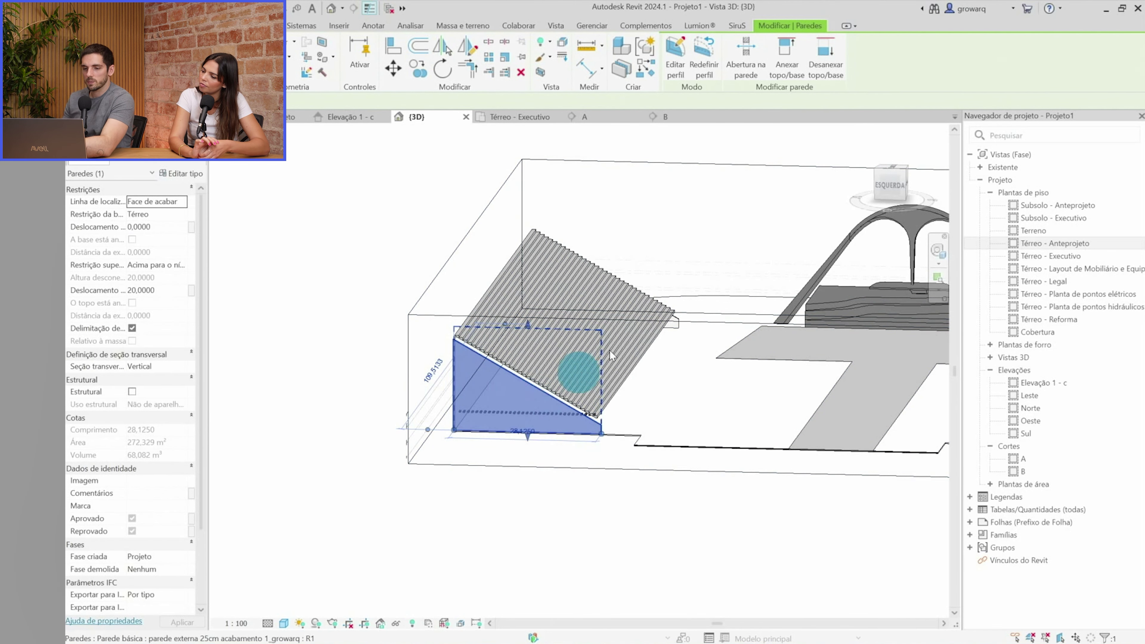
{"action": "key", "text": "Escape"}
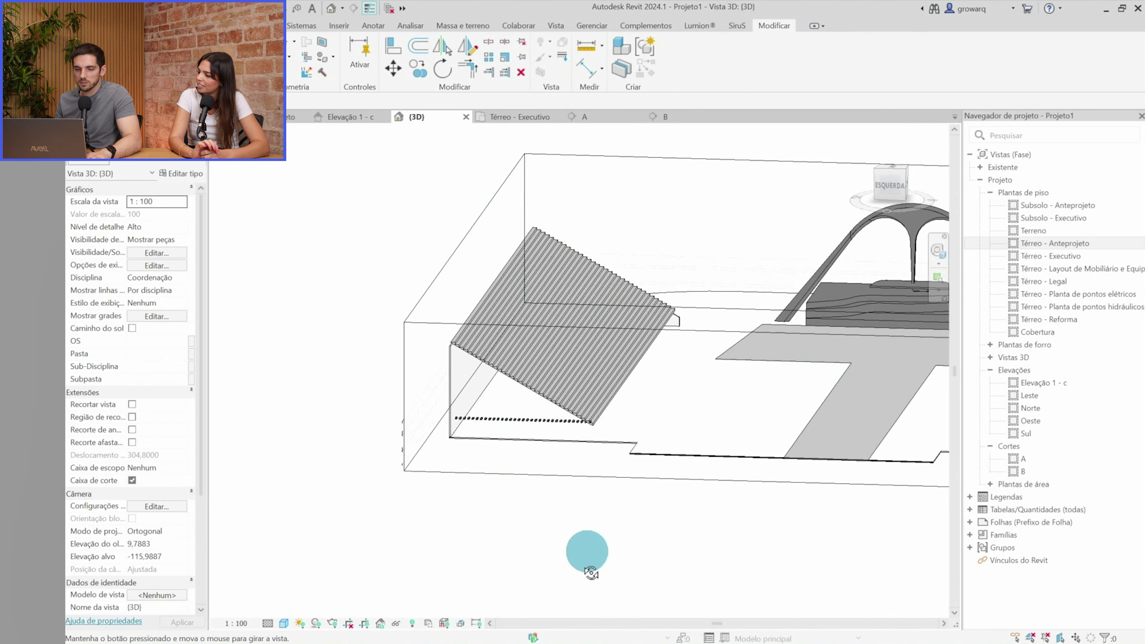
{"action": "scroll", "coordinate": [587, 544], "scroll_direction": "up", "scroll_amount": 3}
{"action": "middle_click_drag", "start_coordinate": [276, 481], "coordinate": [273, 363], "text": "shift"}
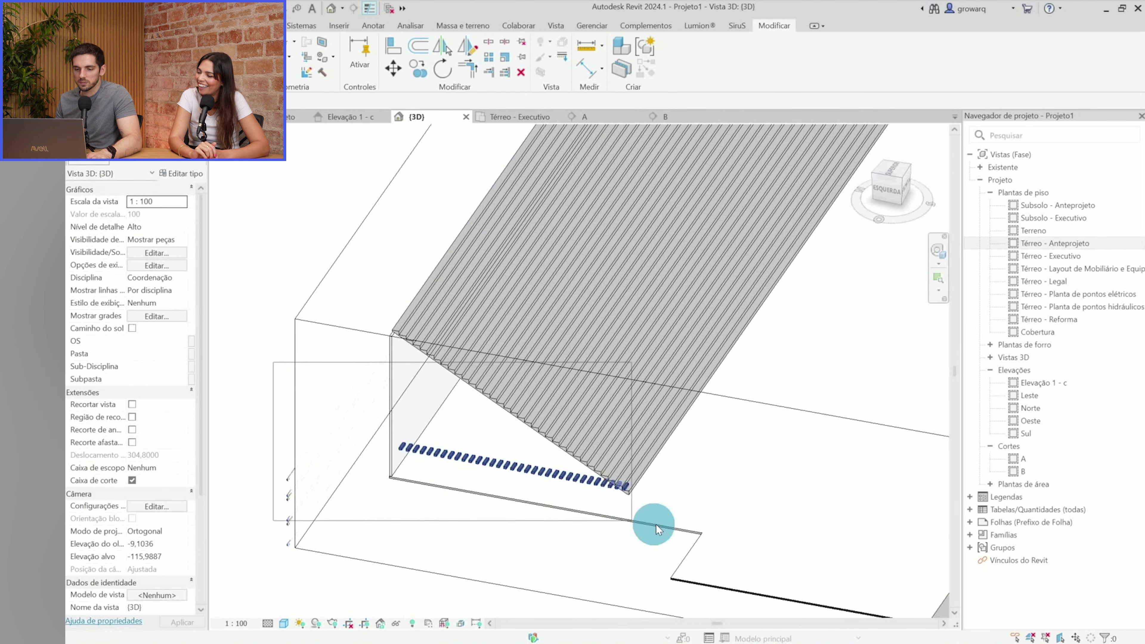
{"action": "left_click", "coordinate": [671, 534]}
{"action": "key", "text": "Escape"}
Orbit to a front-left view, checking the section box and the grandstand stair
{"action": "scroll", "coordinate": [540, 476], "scroll_direction": "down", "scroll_amount": 5}
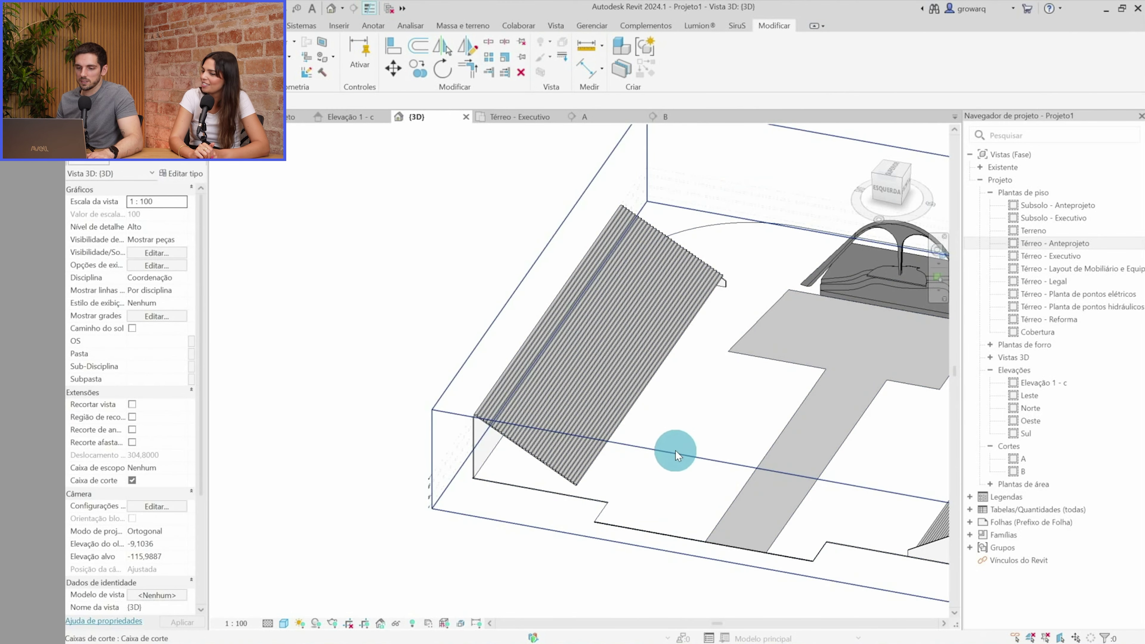
{"action": "left_click", "coordinate": [673, 450]}
{"action": "scroll", "coordinate": [705, 494], "scroll_direction": "down", "scroll_amount": 1}
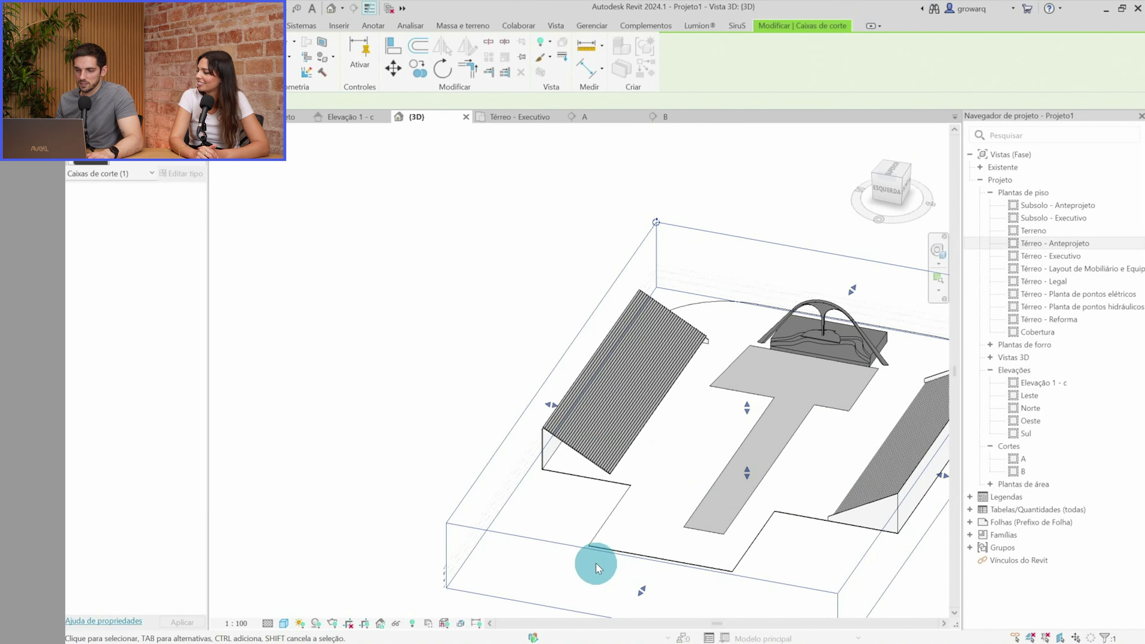
{"action": "middle_click_drag", "start_coordinate": [596, 563], "coordinate": [465, 511], "text": "shift"}
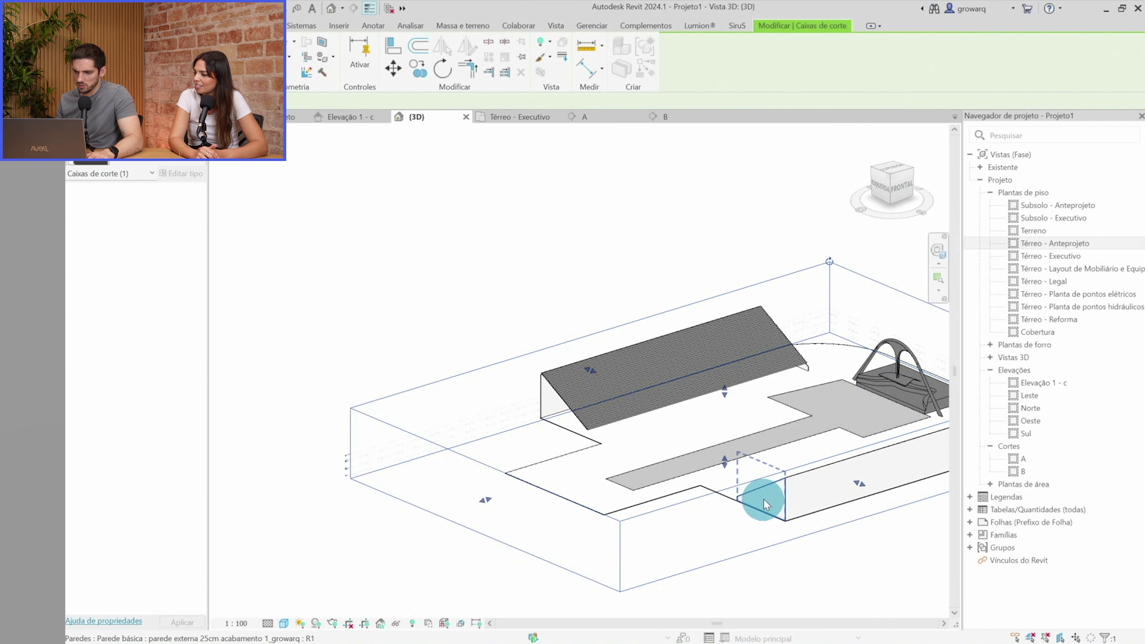
{"action": "left_click", "coordinate": [762, 496]}
{"action": "key", "text": "Escape"}
{"action": "middle_click_drag", "start_coordinate": [729, 480], "coordinate": [547, 381], "text": "shift"}
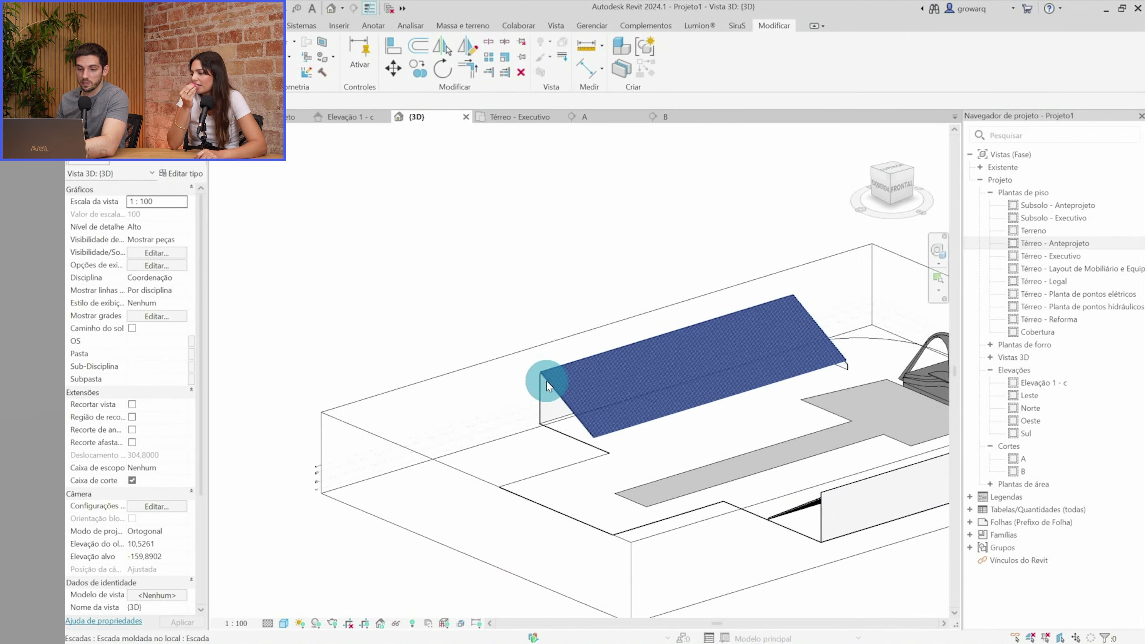
{"action": "scroll", "coordinate": [547, 380], "scroll_direction": "up", "scroll_amount": 2}
Drag the long side wall's top up to a 20,5430 offset, then open the Térreo - Anteprojeto plan
{"action": "left_click", "coordinate": [533, 379]}
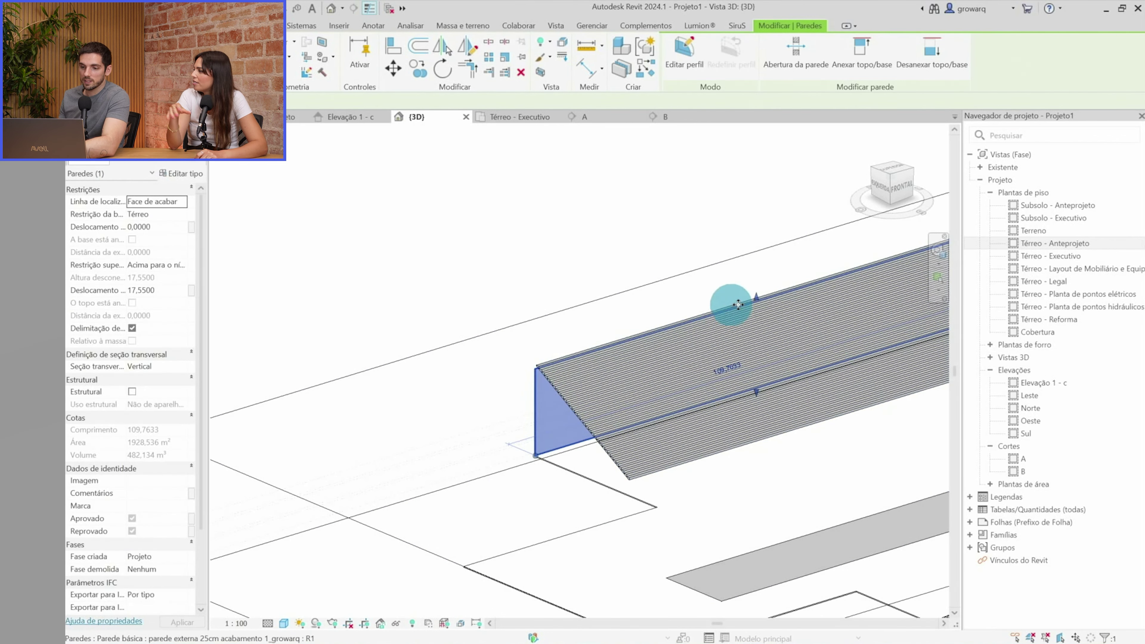
{"action": "left_click_drag", "start_coordinate": [755, 298], "coordinate": [754, 284]}
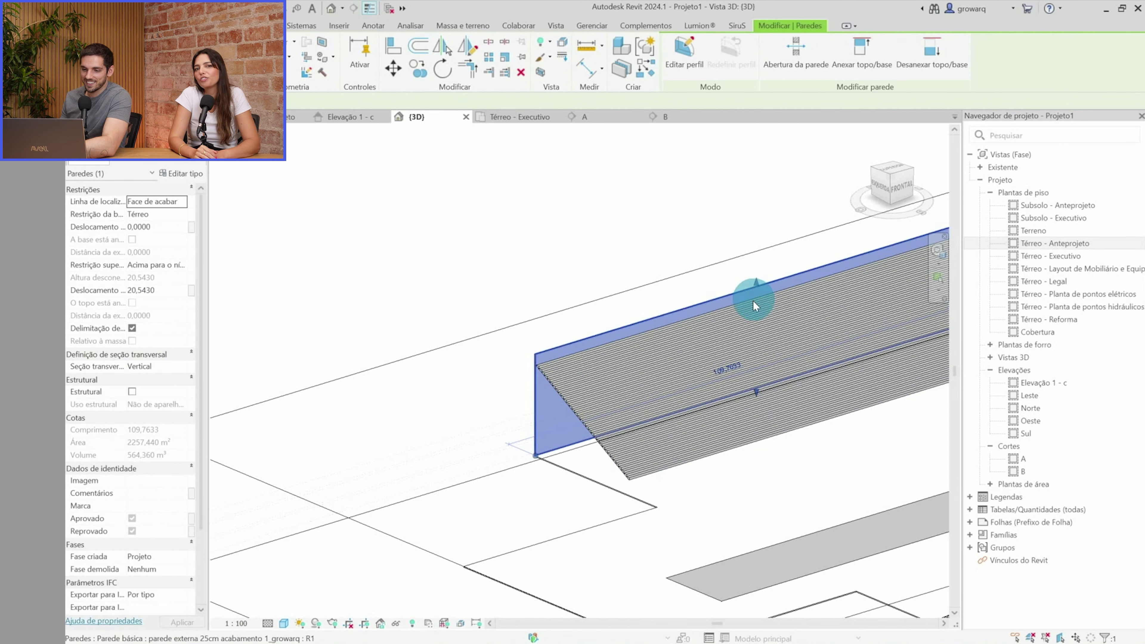
{"action": "key", "text": "Escape"}
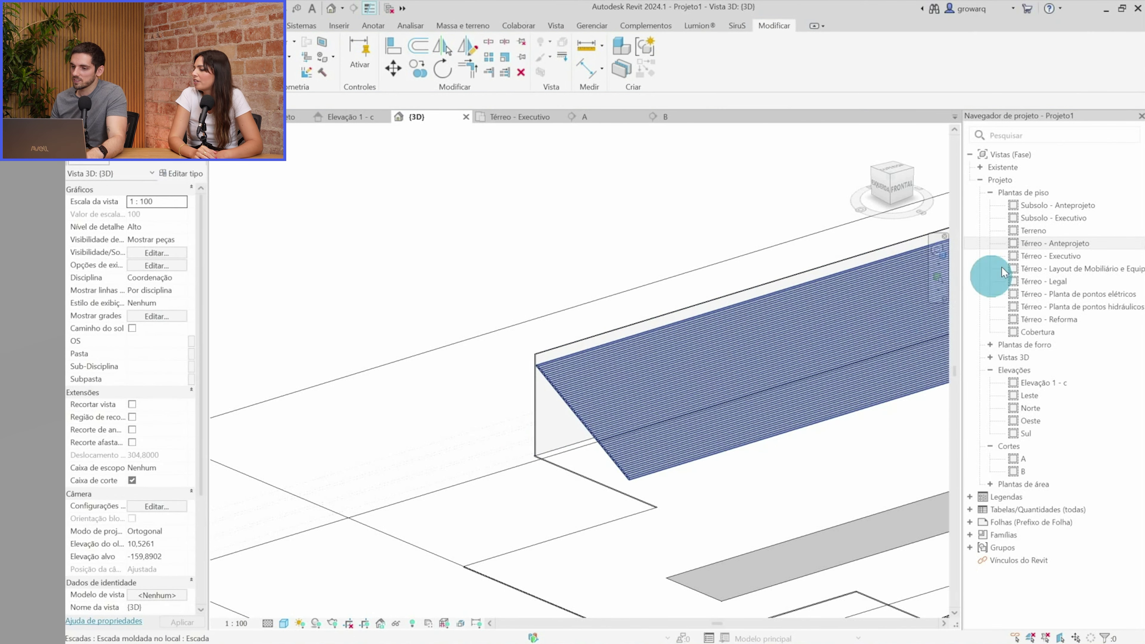
{"action": "double_click", "coordinate": [1045, 245]}
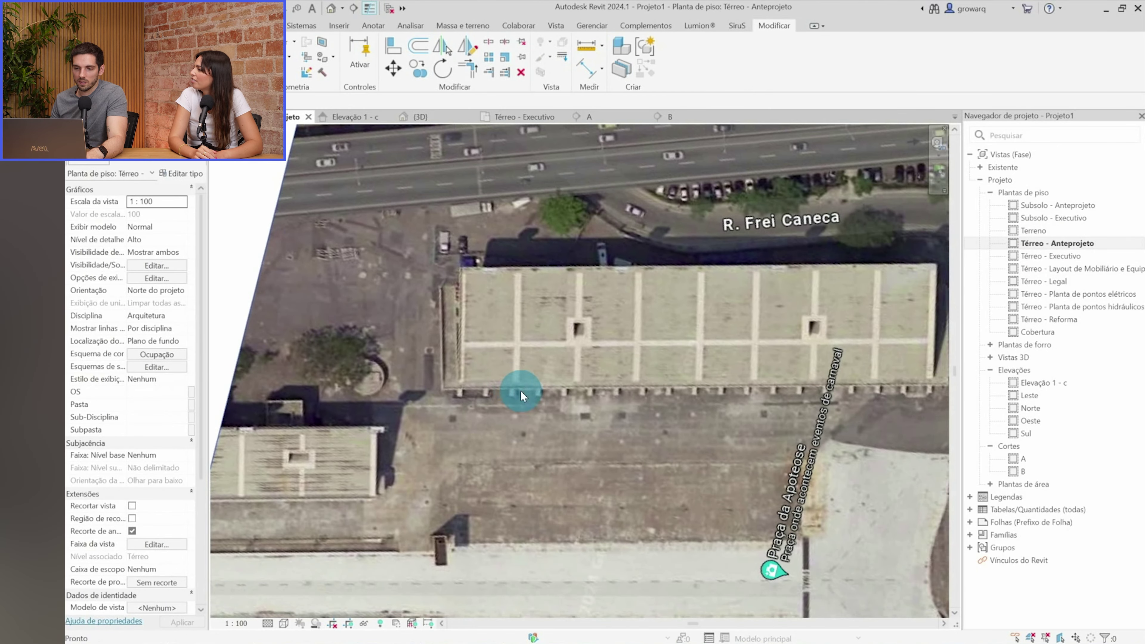
Begin a rectangular floor sketch with its first corner at the wall end
{"action": "scroll", "coordinate": [521, 394], "scroll_direction": "down", "scroll_amount": 5}
{"action": "scroll", "coordinate": [537, 402], "scroll_direction": "up", "scroll_amount": 3}
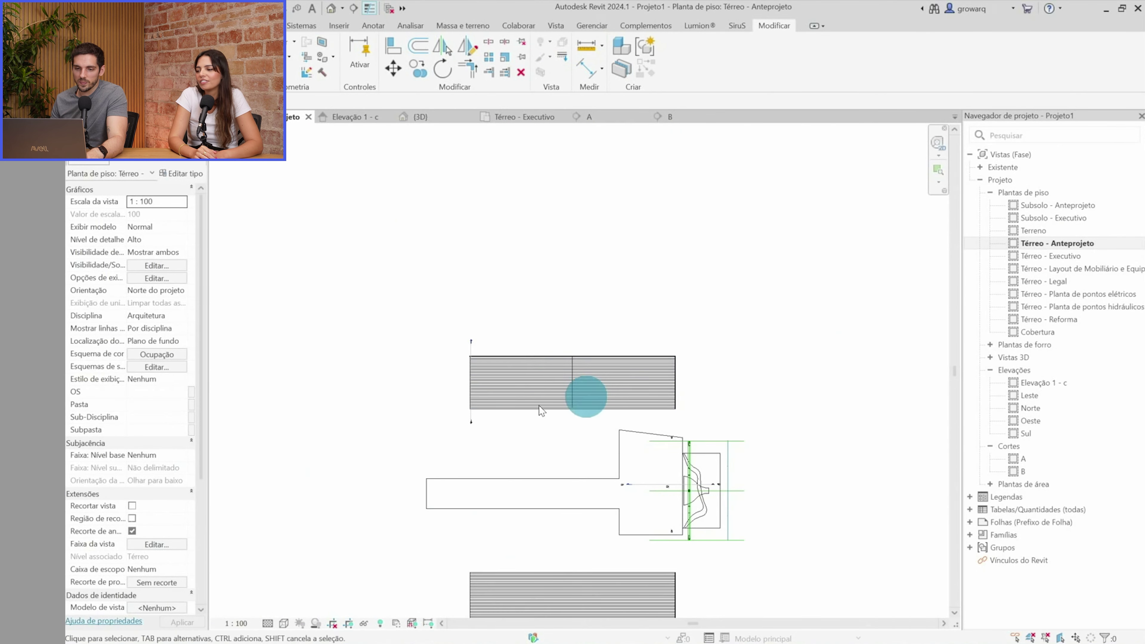
{"action": "scroll", "coordinate": [474, 415], "scroll_direction": "up", "scroll_amount": 3}
{"action": "scroll", "coordinate": [447, 51], "scroll_direction": "up", "scroll_amount": 5}
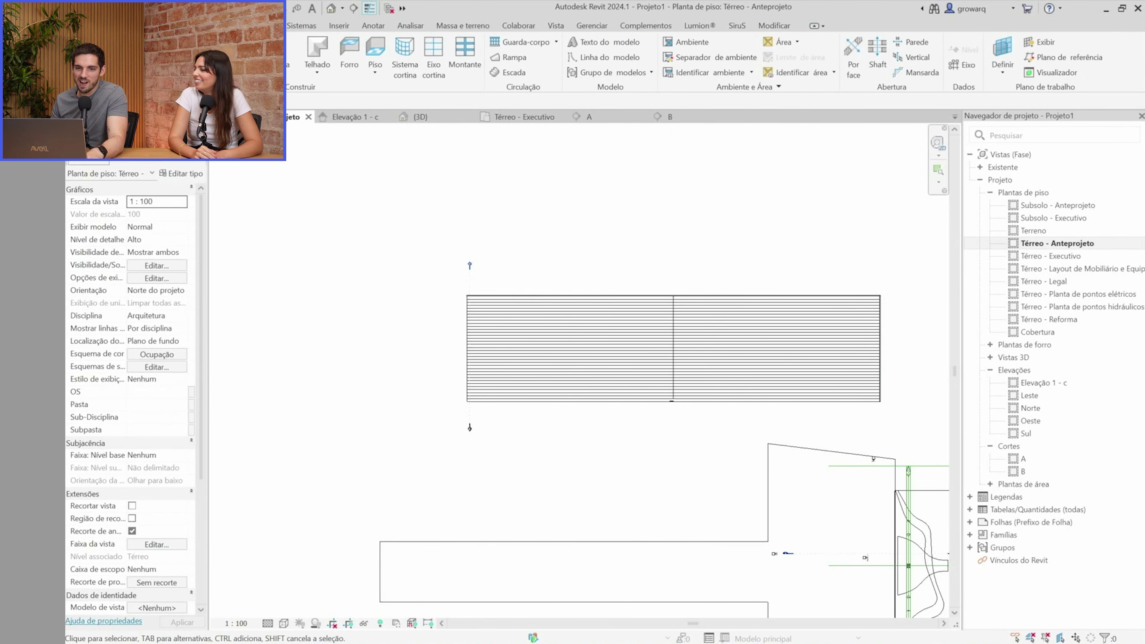
{"action": "left_click", "coordinate": [415, 143]}
{"action": "left_click", "coordinate": [375, 47]}
{"action": "left_click", "coordinate": [783, 43]}
{"action": "scroll", "coordinate": [950, 409], "scroll_direction": "up", "scroll_amount": 3}
{"action": "scroll", "coordinate": [959, 404], "scroll_direction": "up", "scroll_amount": 2}
{"action": "scroll", "coordinate": [929, 386], "scroll_direction": "up", "scroll_amount": 2}
{"action": "left_click", "coordinate": [884, 361]}
Place the rectangle's opposite corner and adjust its 3,6000 depth dimension
{"action": "scroll", "coordinate": [877, 360], "scroll_direction": "down", "scroll_amount": 2}
{"action": "scroll", "coordinate": [877, 361], "scroll_direction": "down", "scroll_amount": 2}
{"action": "middle_click_drag", "start_coordinate": [378, 422], "coordinate": [567, 404]}
{"action": "scroll", "coordinate": [566, 399], "scroll_direction": "up", "scroll_amount": 2}
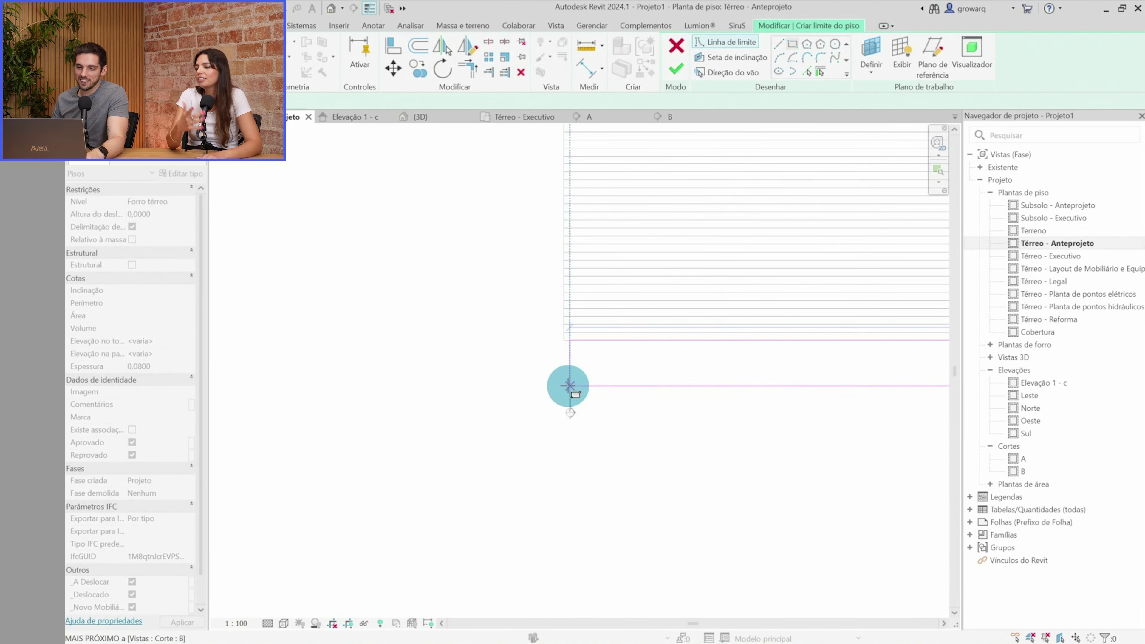
{"action": "scroll", "coordinate": [561, 381], "scroll_direction": "up", "scroll_amount": 2}
{"action": "left_click", "coordinate": [565, 363]}
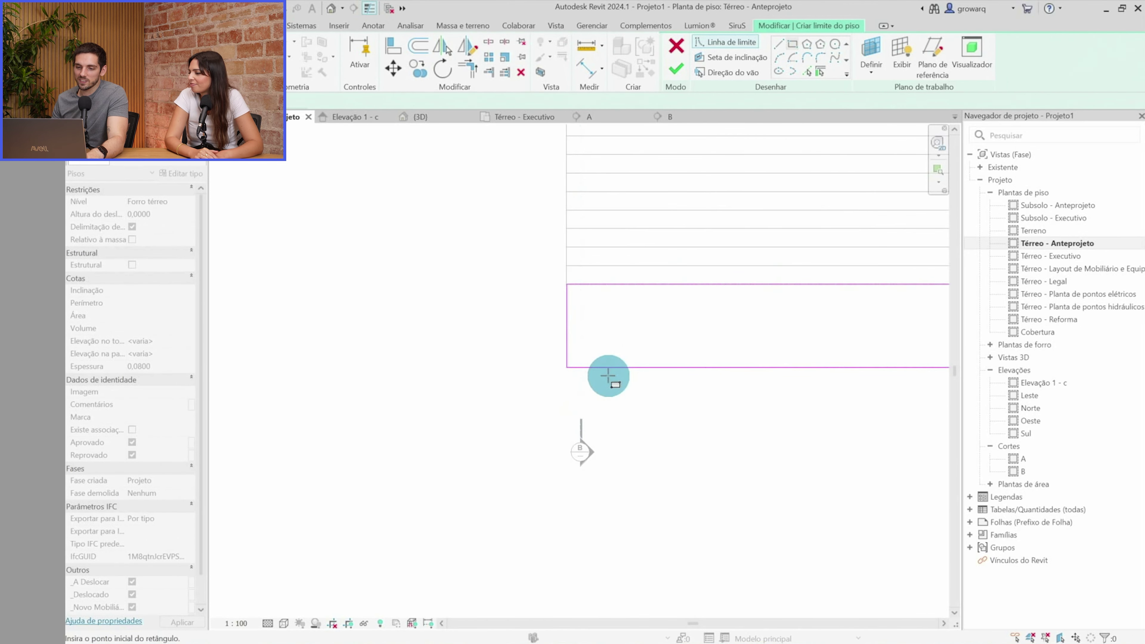
{"action": "scroll", "coordinate": [572, 363], "scroll_direction": "down", "scroll_amount": 1}
{"action": "left_click", "coordinate": [551, 341]}
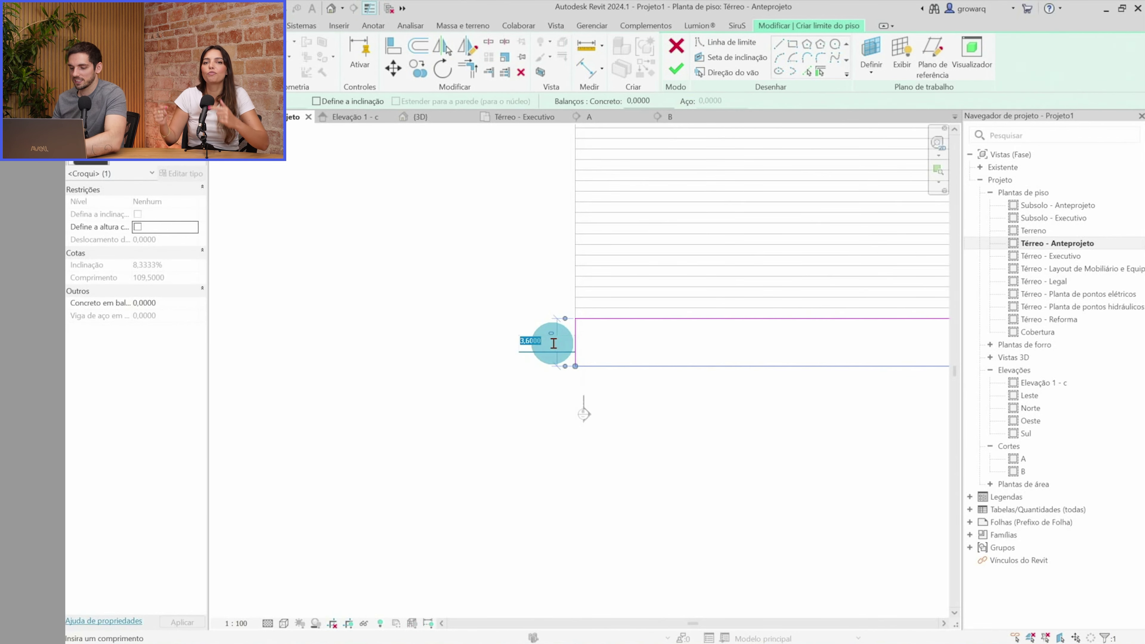
{"action": "left_click", "coordinate": [603, 370]}
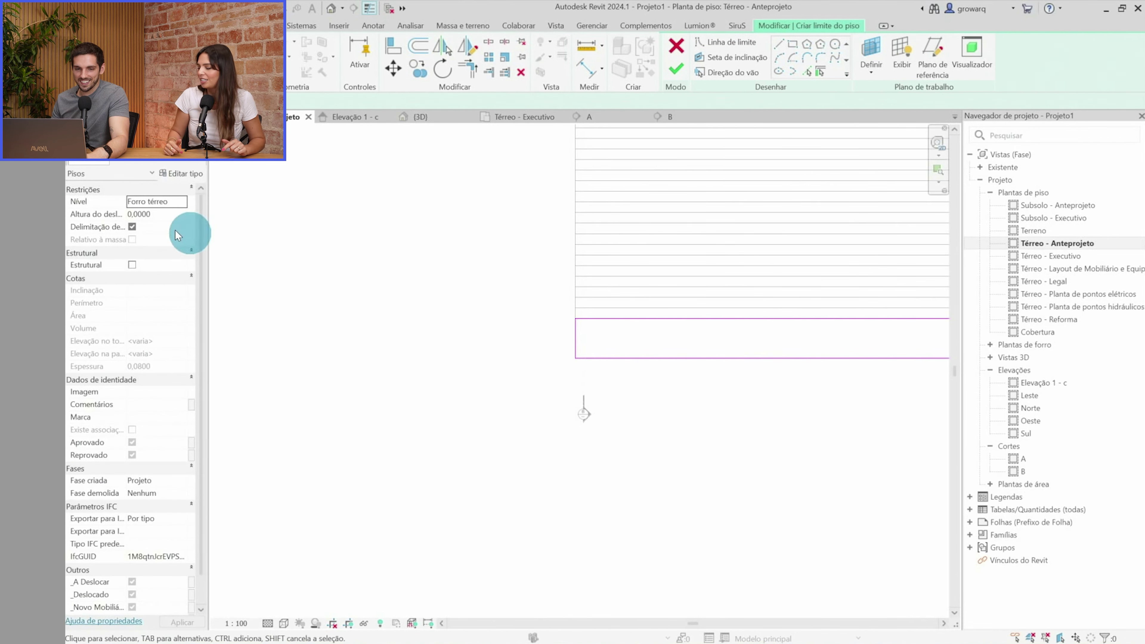
Set the floor's level to Térreo and finish the sketch
{"action": "left_click", "coordinate": [175, 201]}
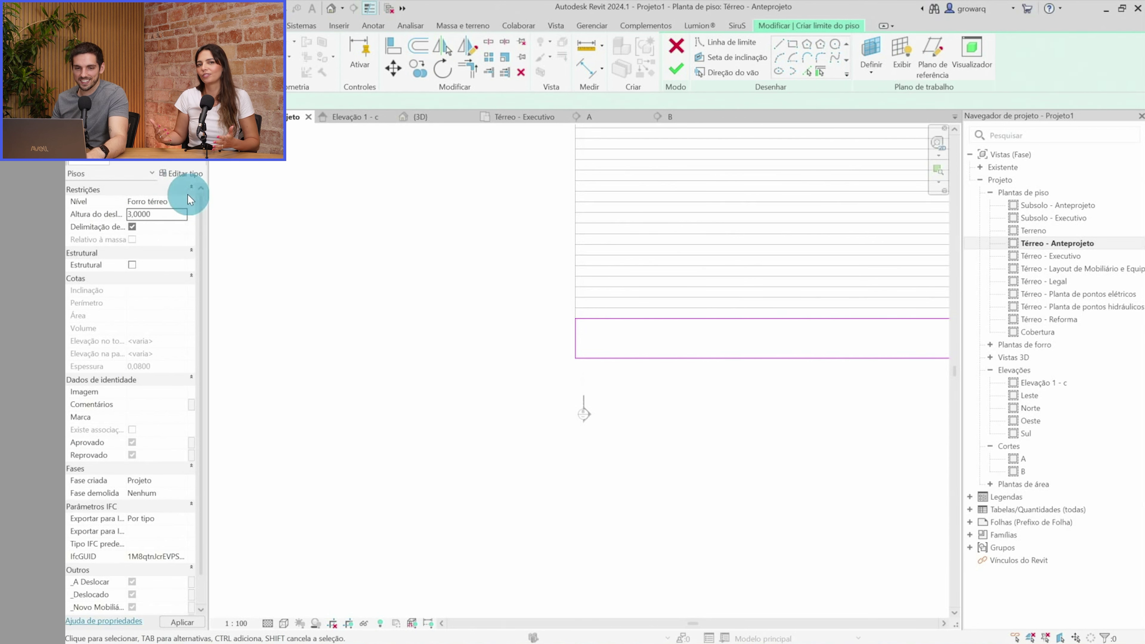
{"action": "left_click", "coordinate": [182, 201]}
{"action": "left_click", "coordinate": [149, 224]}
{"action": "left_click", "coordinate": [674, 68]}
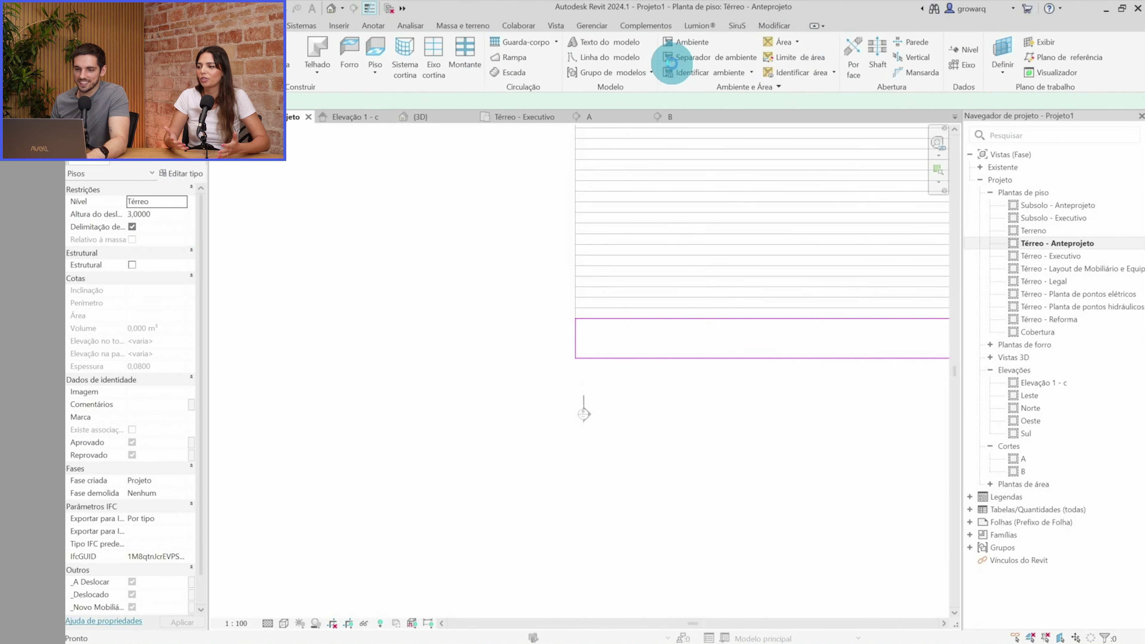
{"action": "left_click", "coordinate": [627, 343]}
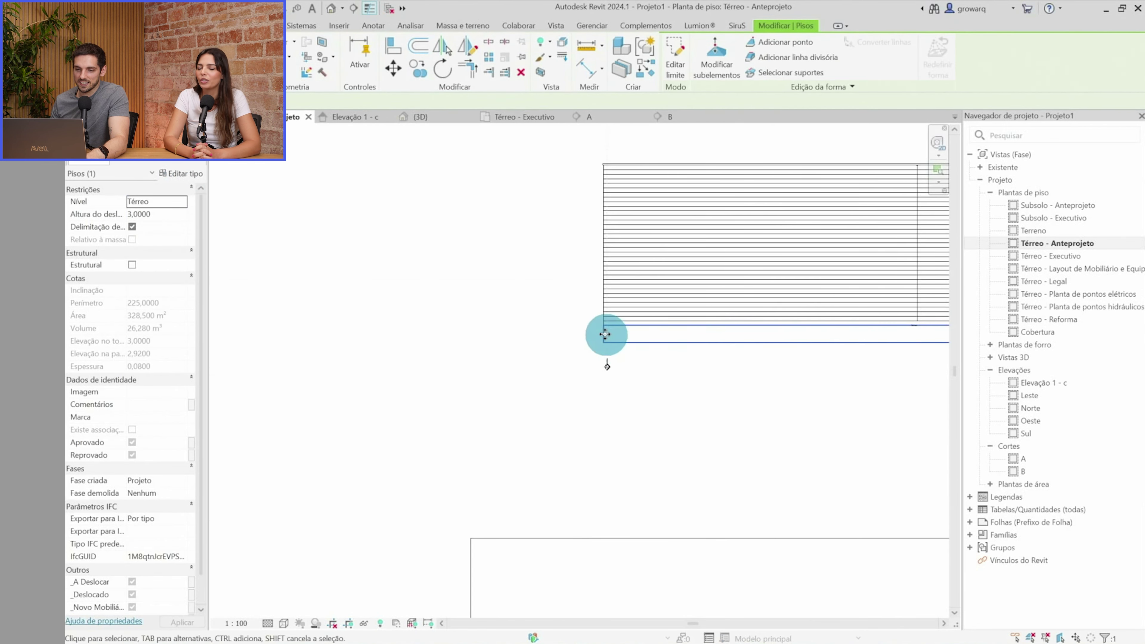
Extend the slab's end edge 3,0000 beyond the stairs, then view it in 3D
{"action": "double_click", "coordinate": [608, 337]}
{"action": "left_click_drag", "start_coordinate": [602, 333], "coordinate": [532, 333]}
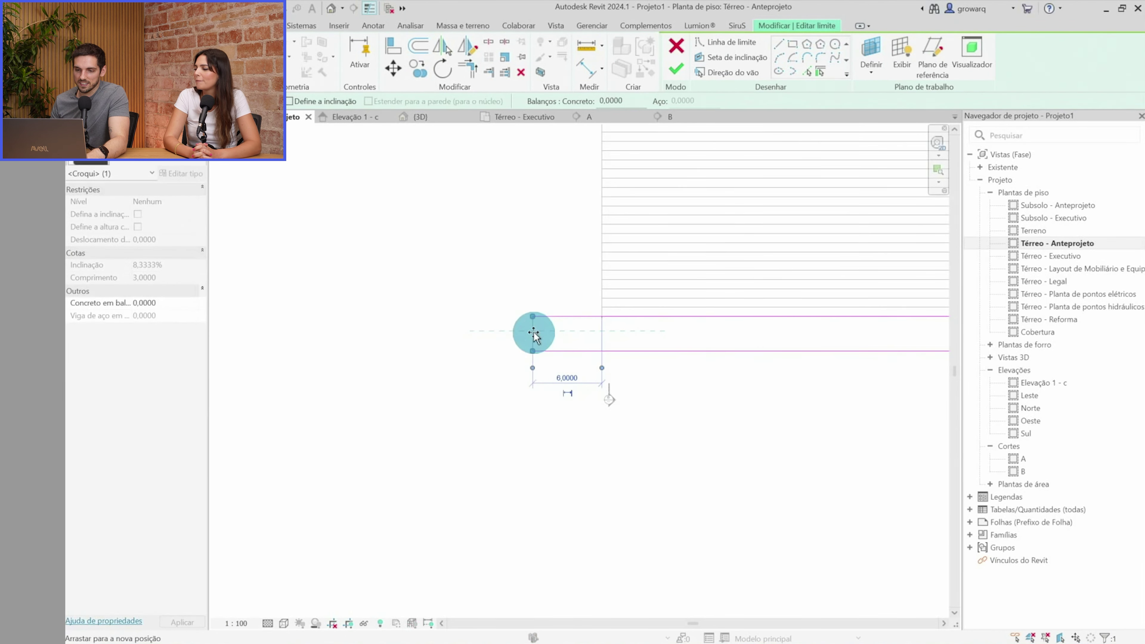
{"action": "left_click", "coordinate": [568, 279]}
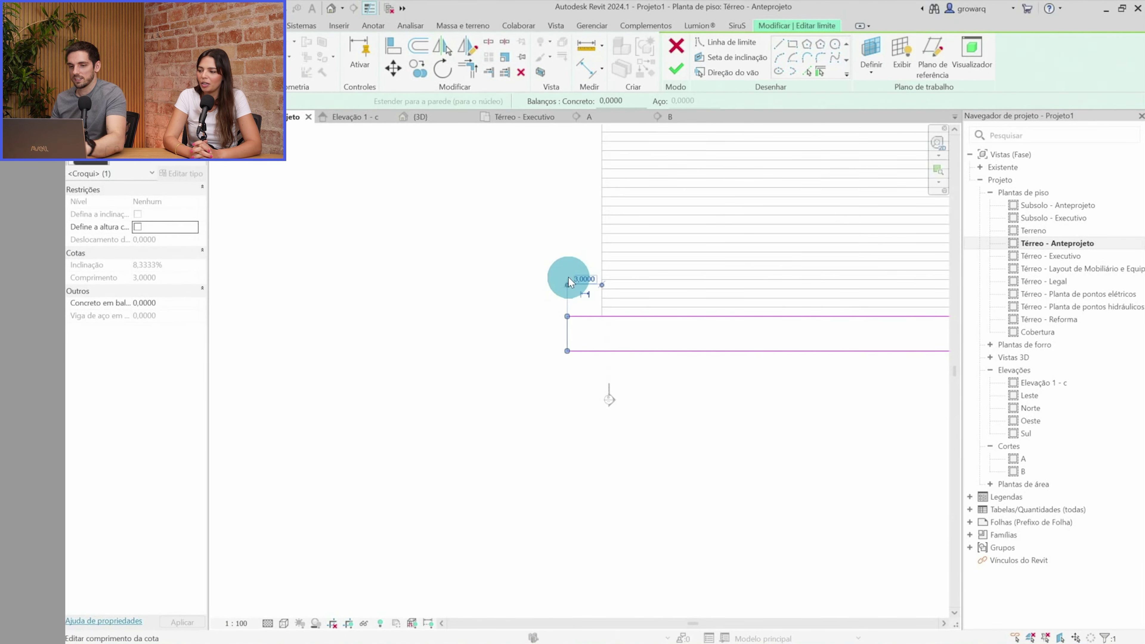
{"action": "key", "text": "Return"}
{"action": "left_click", "coordinate": [675, 72]}
{"action": "key", "text": "Return"}
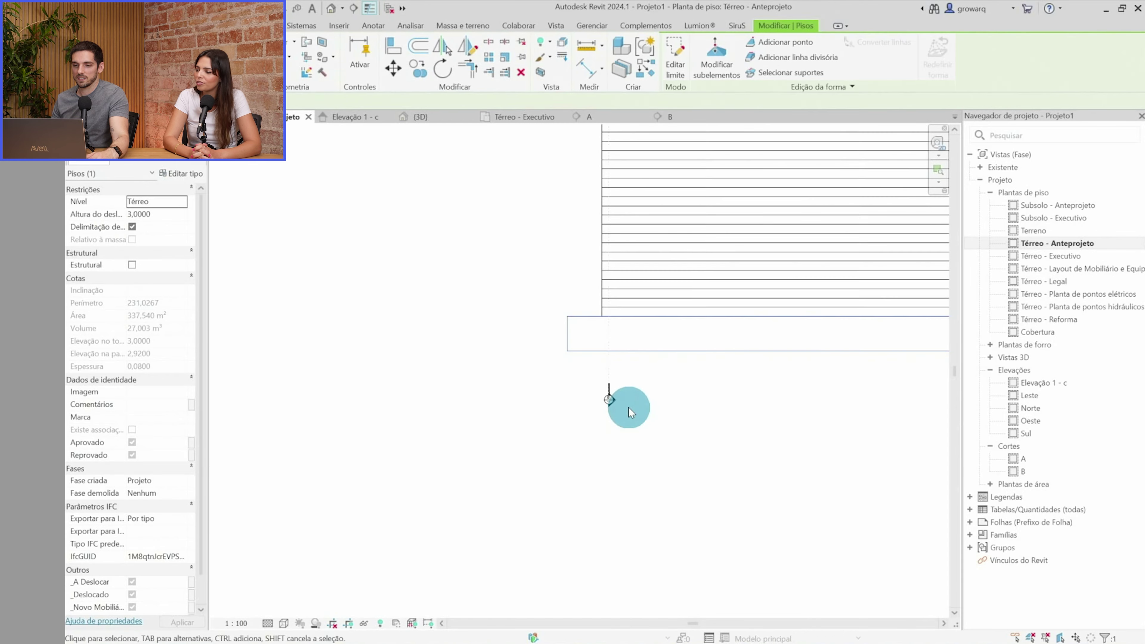
{"action": "left_click", "coordinate": [628, 408]}
{"action": "key", "text": "ctrl+Tab"}
{"action": "mouse_move", "coordinate": [545, 500]}
{"action": "middle_mouse_down", "text": "shift"}
{"action": "mouse_move", "coordinate": [678, 558]}
{"action": "mouse_move", "coordinate": [664, 498]}
{"action": "middle_mouse_up", "text": "shift"}
Raise the landing slab to a 3,6420 offset to meet the lowest step, then open the Térreo - Anteprojeto plan
{"action": "scroll", "coordinate": [646, 463], "scroll_direction": "up", "scroll_amount": 3}
{"action": "scroll", "coordinate": [645, 470], "scroll_direction": "up", "scroll_amount": 3}
{"action": "left_click", "coordinate": [644, 470]}
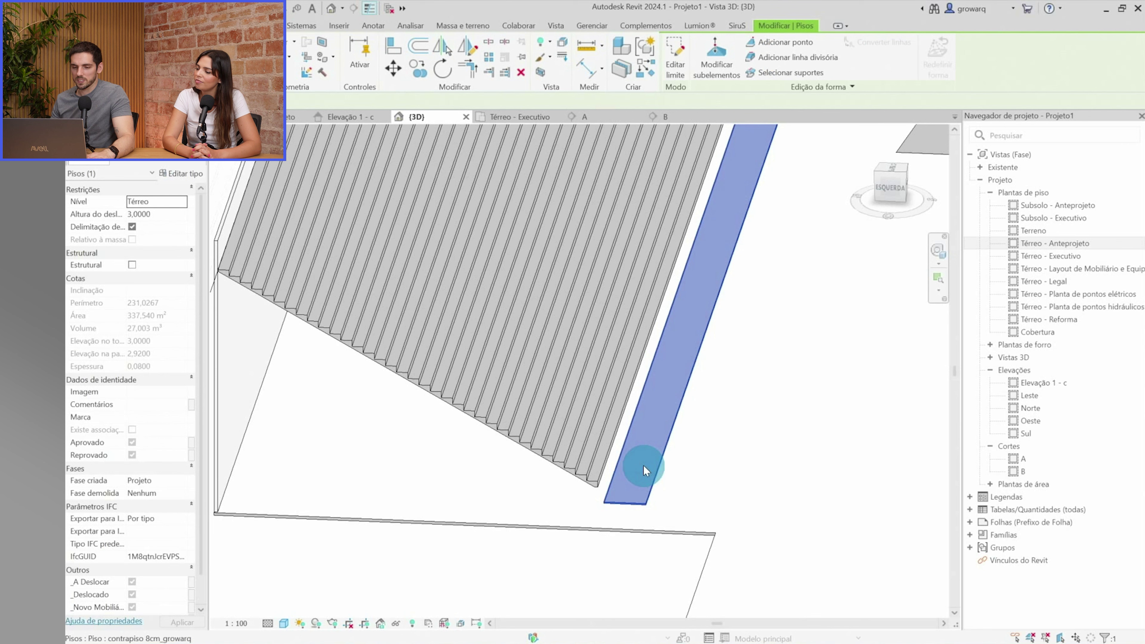
{"action": "left_click", "coordinate": [609, 449]}
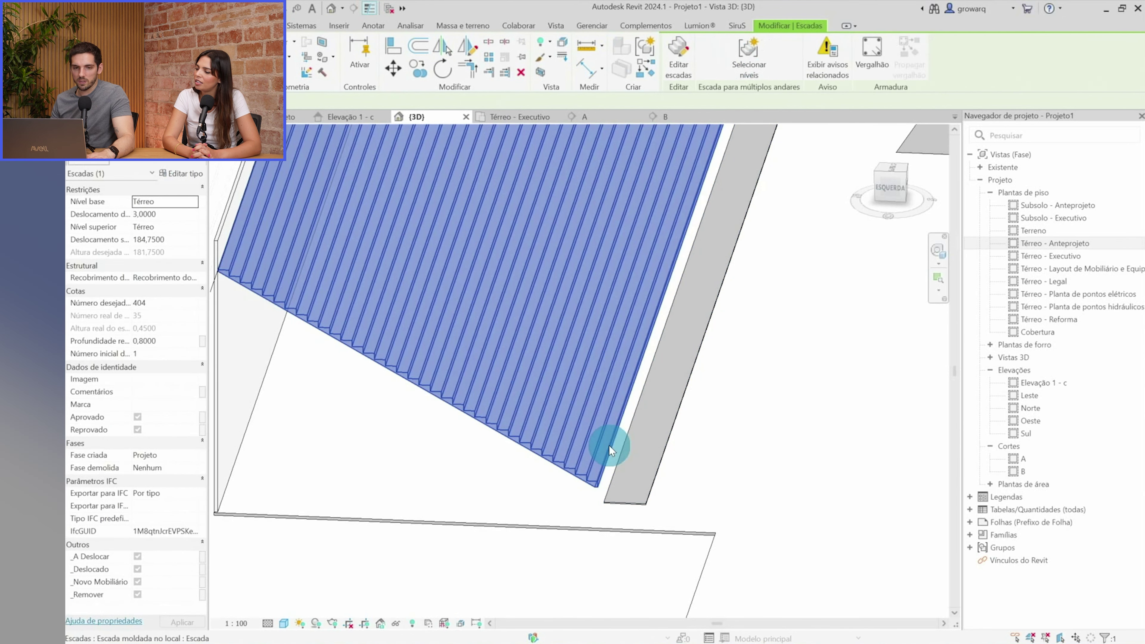
{"action": "left_click", "coordinate": [630, 473]}
{"action": "mouse_move", "coordinate": [631, 469]}
{"action": "middle_mouse_down", "text": "shift"}
{"action": "mouse_move", "coordinate": [593, 468]}
{"action": "mouse_move", "coordinate": [608, 409]}
{"action": "mouse_move", "coordinate": [624, 410]}
{"action": "mouse_move", "coordinate": [606, 386]}
{"action": "mouse_move", "coordinate": [703, 238]}
{"action": "middle_mouse_up", "text": "shift"}
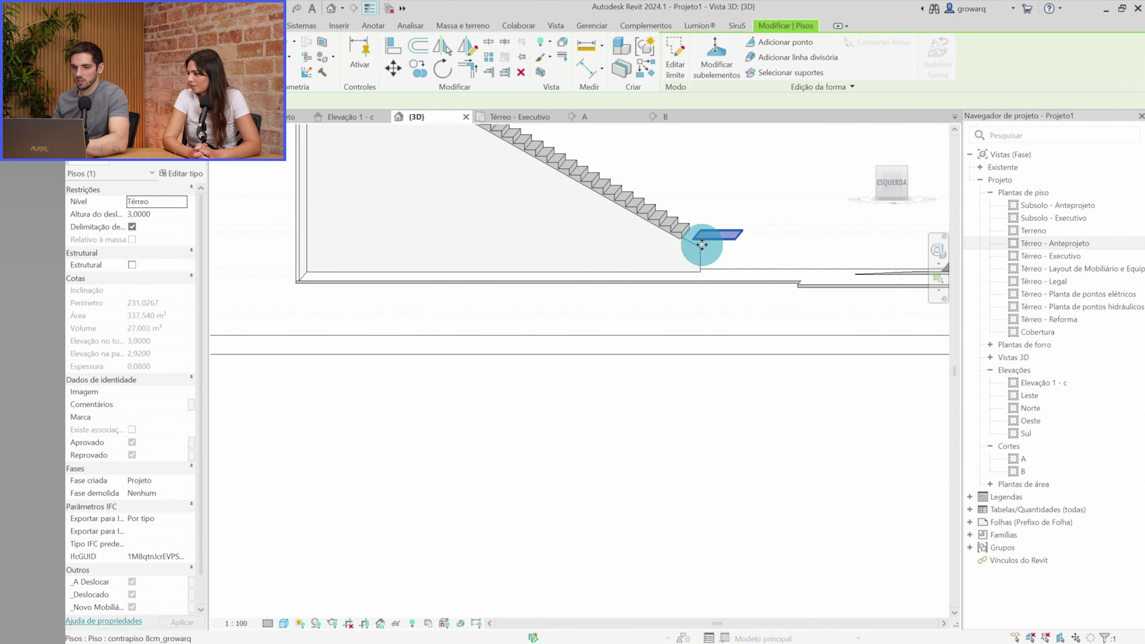
{"action": "left_click_drag", "start_coordinate": [702, 245], "coordinate": [704, 328]}
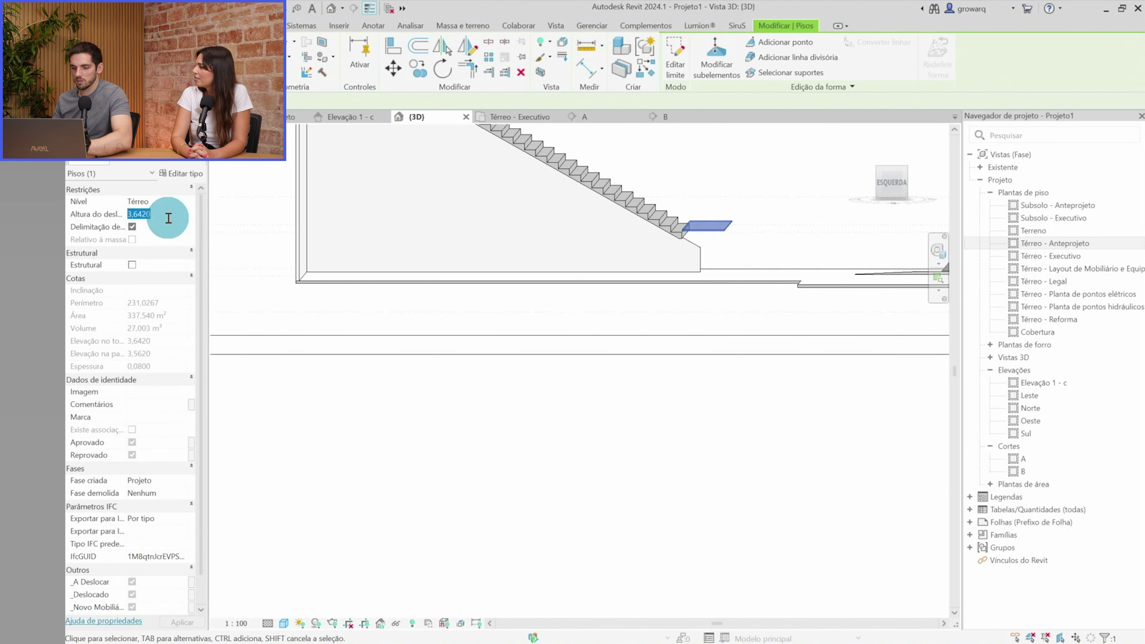
{"action": "left_click", "coordinate": [702, 389]}
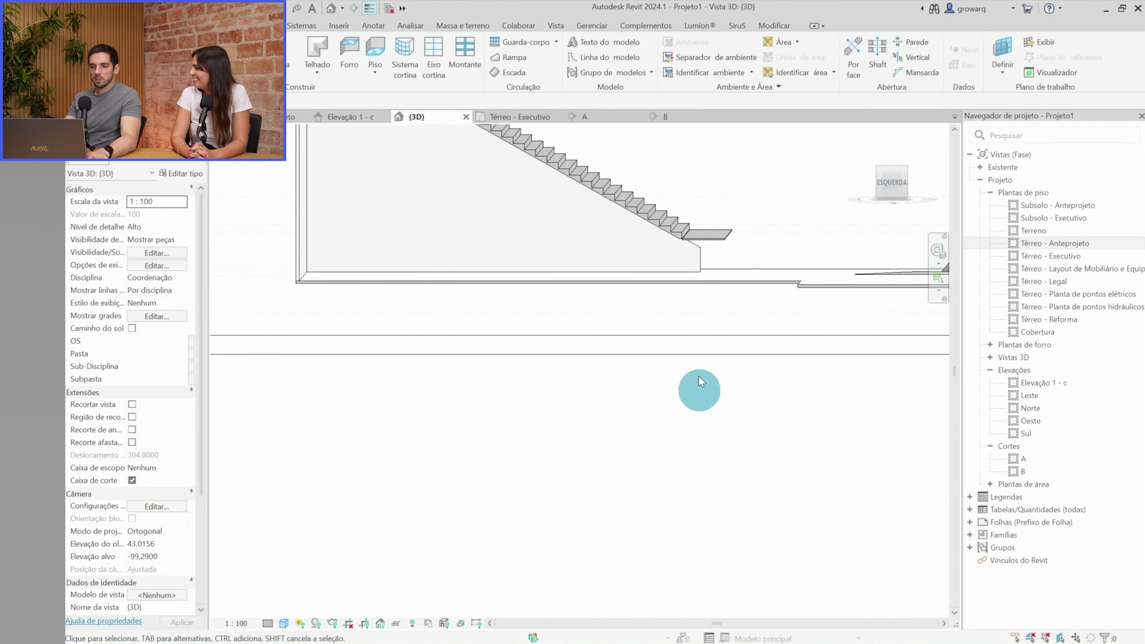
{"action": "middle_click_drag", "start_coordinate": [701, 400], "coordinate": [480, 340], "text": "shift"}
{"action": "scroll", "coordinate": [617, 312], "scroll_direction": "up", "scroll_amount": 4}
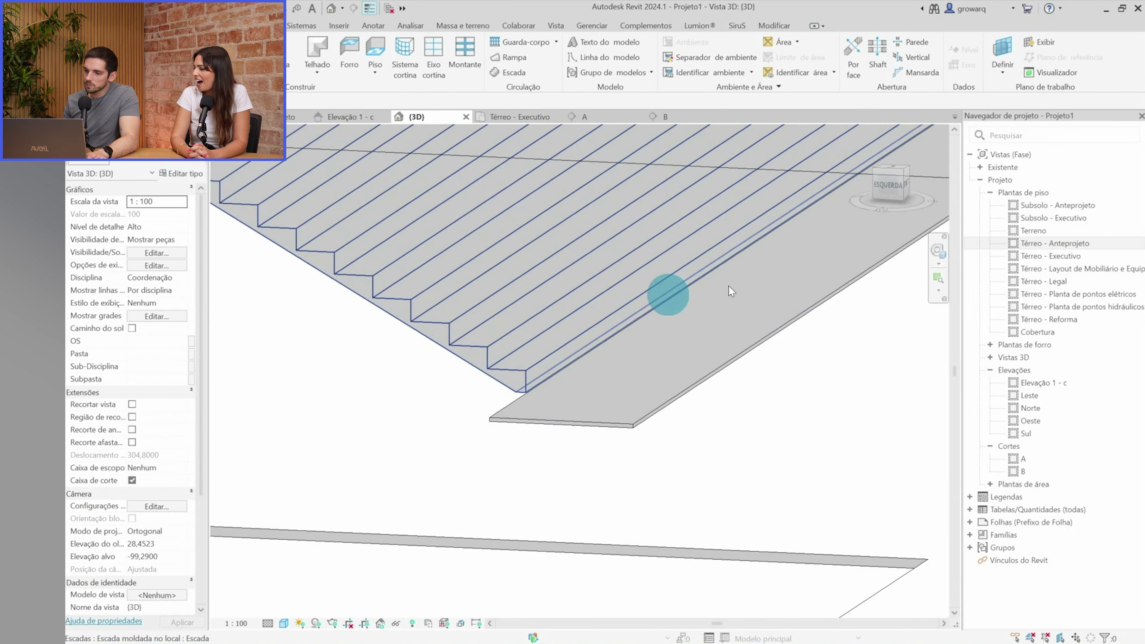
{"action": "double_click", "coordinate": [1037, 243]}
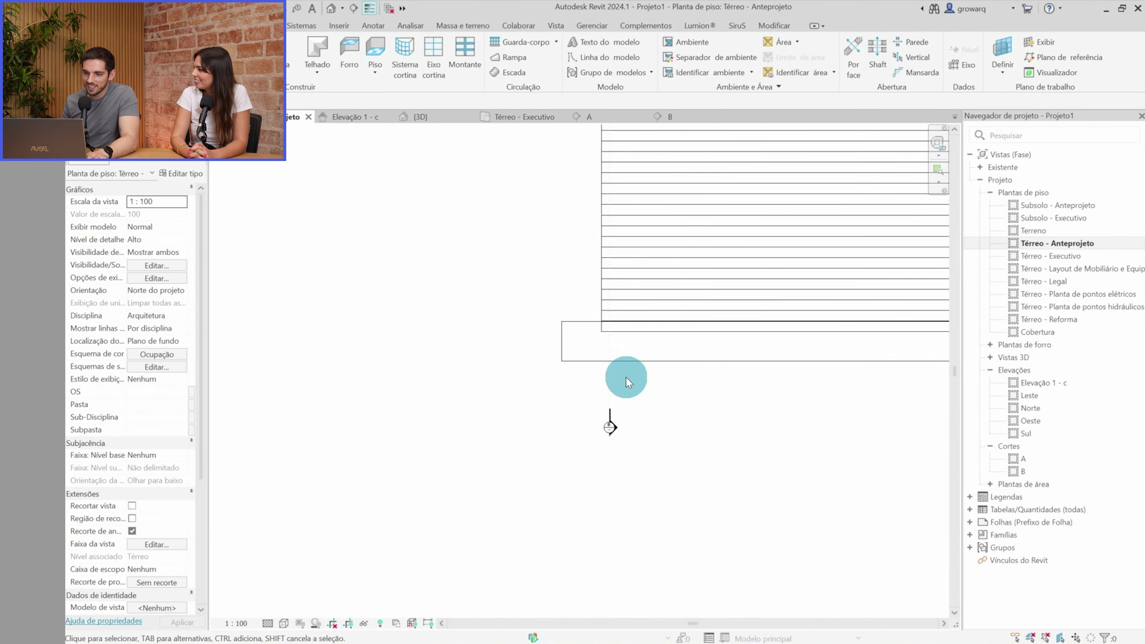
Try an Align (AL) on a reference line, cancel it, and frame the stair run and landing
{"action": "scroll", "coordinate": [622, 356], "scroll_direction": "up", "scroll_amount": 2}
{"action": "scroll", "coordinate": [606, 316], "scroll_direction": "up", "scroll_amount": 3}
{"action": "scroll", "coordinate": [519, 311], "scroll_direction": "up", "scroll_amount": 3}
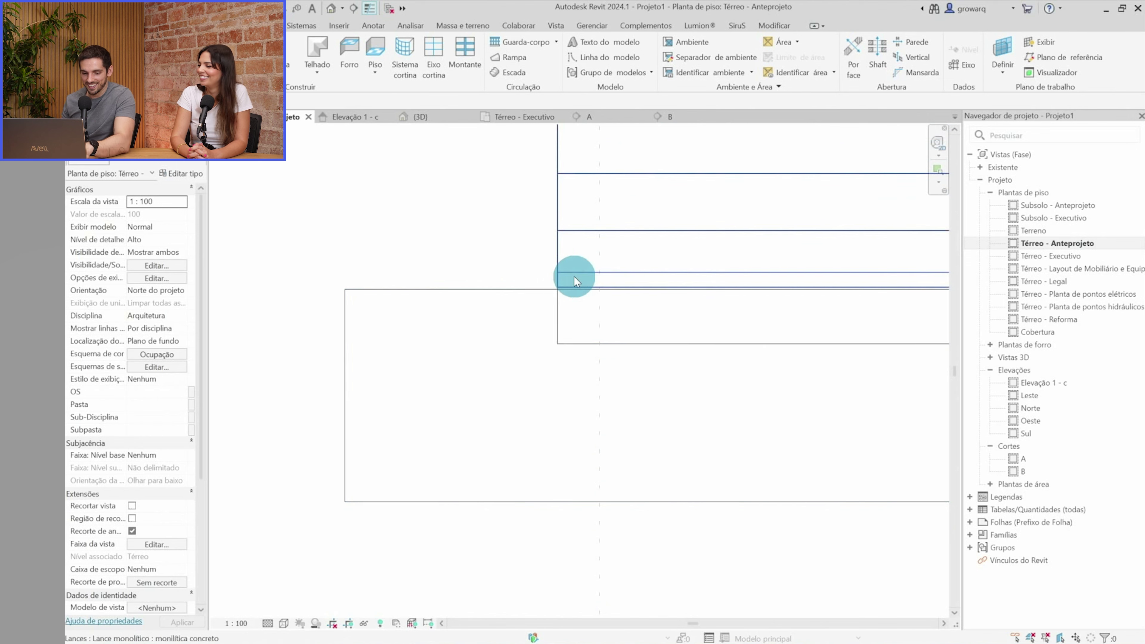
{"action": "key", "text": "a"}
{"action": "key", "text": "l"}
{"action": "scroll", "coordinate": [573, 275], "scroll_direction": "up", "scroll_amount": 2}
{"action": "left_click", "coordinate": [568, 300]}
{"action": "scroll", "coordinate": [631, 196], "scroll_direction": "down", "scroll_amount": 2}
{"action": "key", "text": "Escape"}
{"action": "key", "text": "Escape"}
{"action": "scroll", "coordinate": [543, 329], "scroll_direction": "down", "scroll_amount": 2}
{"action": "scroll", "coordinate": [544, 328], "scroll_direction": "down", "scroll_amount": 1}
{"action": "scroll", "coordinate": [459, 254], "scroll_direction": "down", "scroll_amount": 1}
{"action": "middle_click_drag", "start_coordinate": [459, 254], "coordinate": [542, 473]}
{"action": "scroll", "coordinate": [541, 473], "scroll_direction": "down", "scroll_amount": 1}
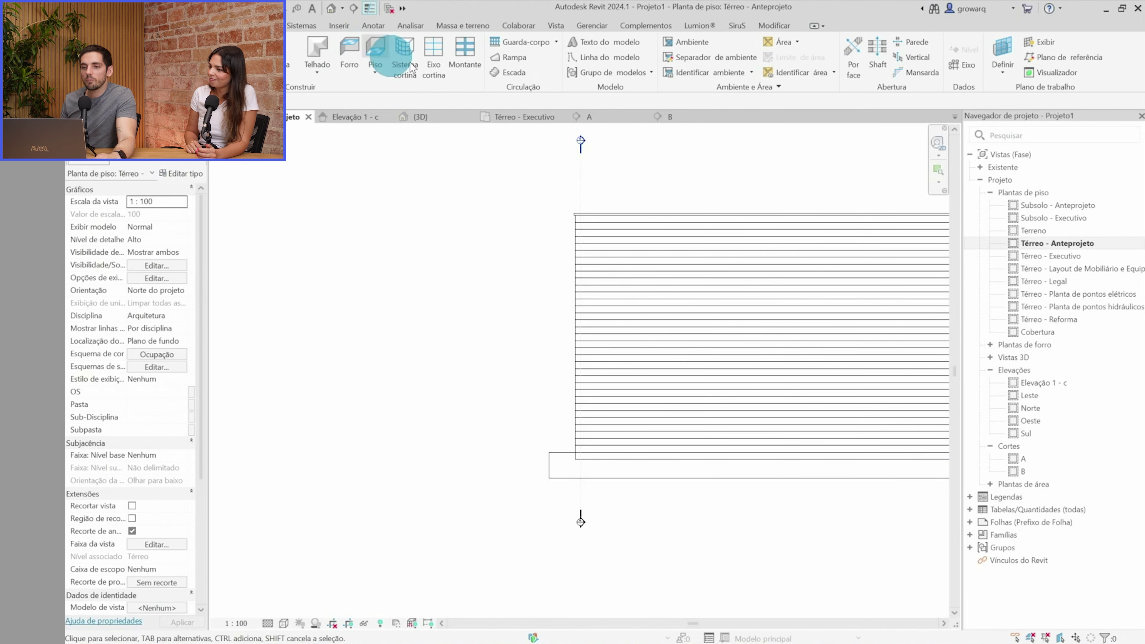
Start a ramp with base and top level Térreo, keeping the current ramp type
{"action": "left_click", "coordinate": [522, 63]}
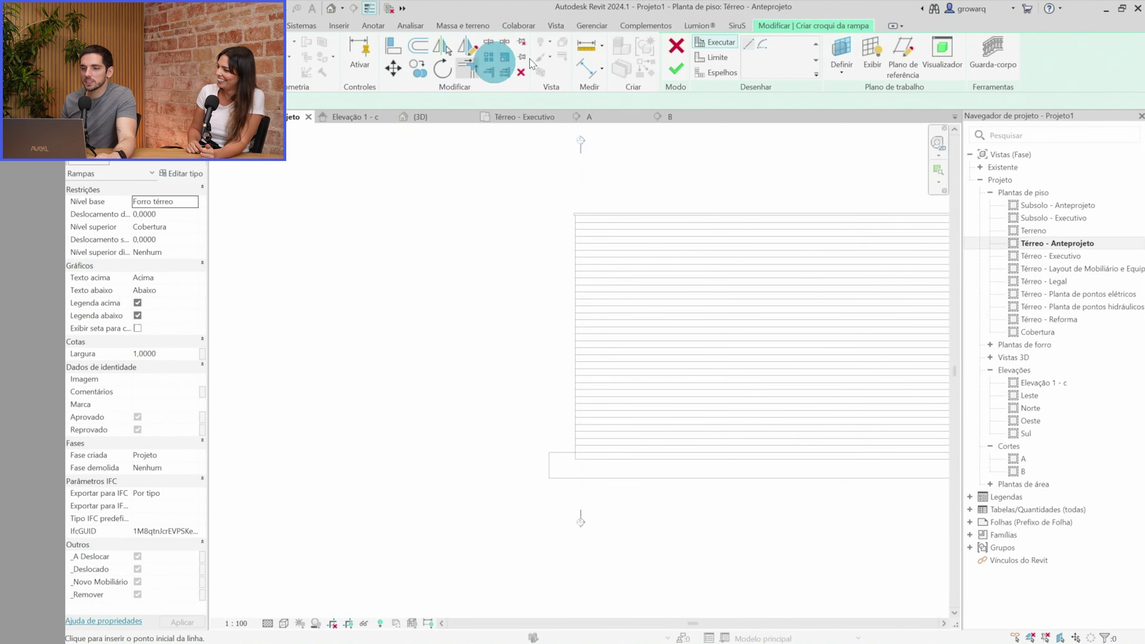
{"action": "left_click", "coordinate": [190, 206]}
{"action": "left_click", "coordinate": [202, 227]}
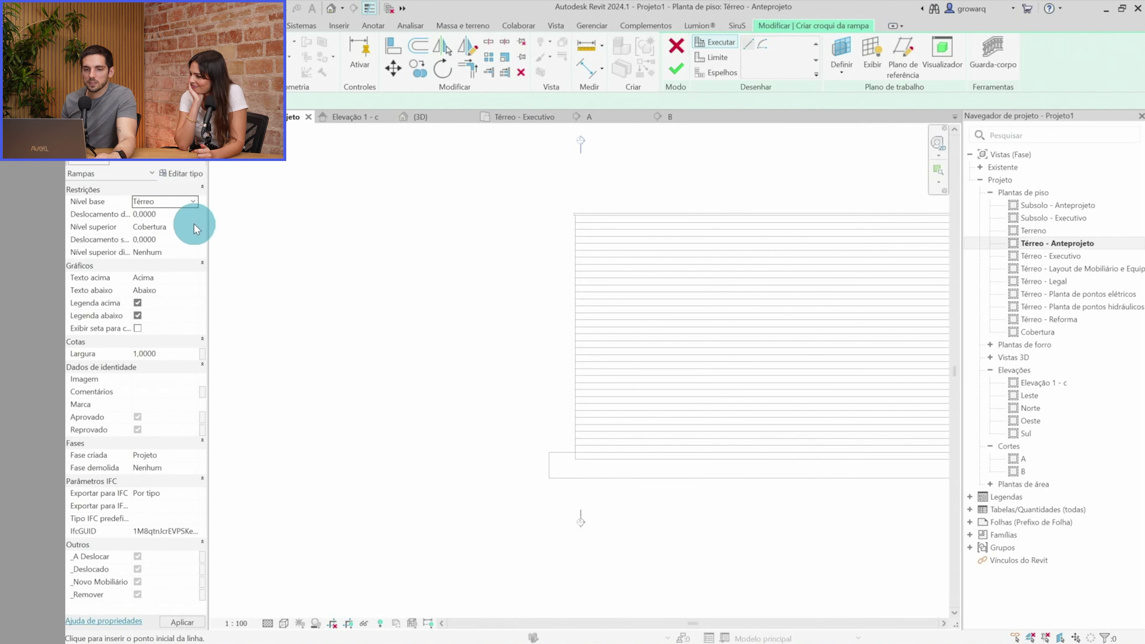
{"action": "left_click", "coordinate": [194, 228]}
{"action": "left_click", "coordinate": [167, 262]}
{"action": "type", "text": "3,0000"}
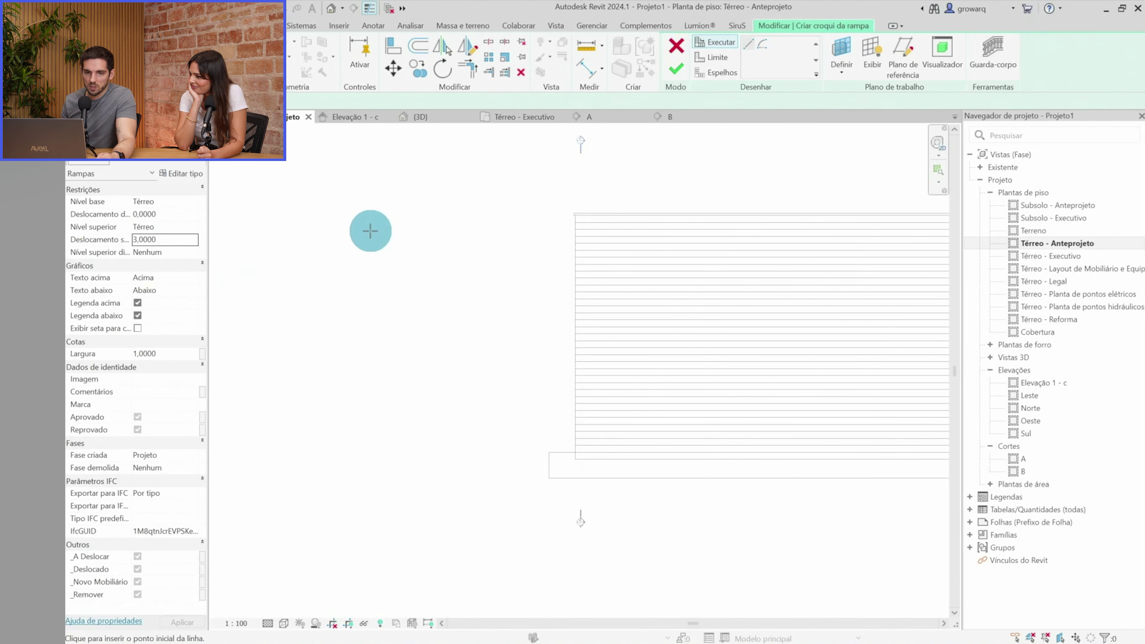
{"action": "left_click", "coordinate": [135, 149]}
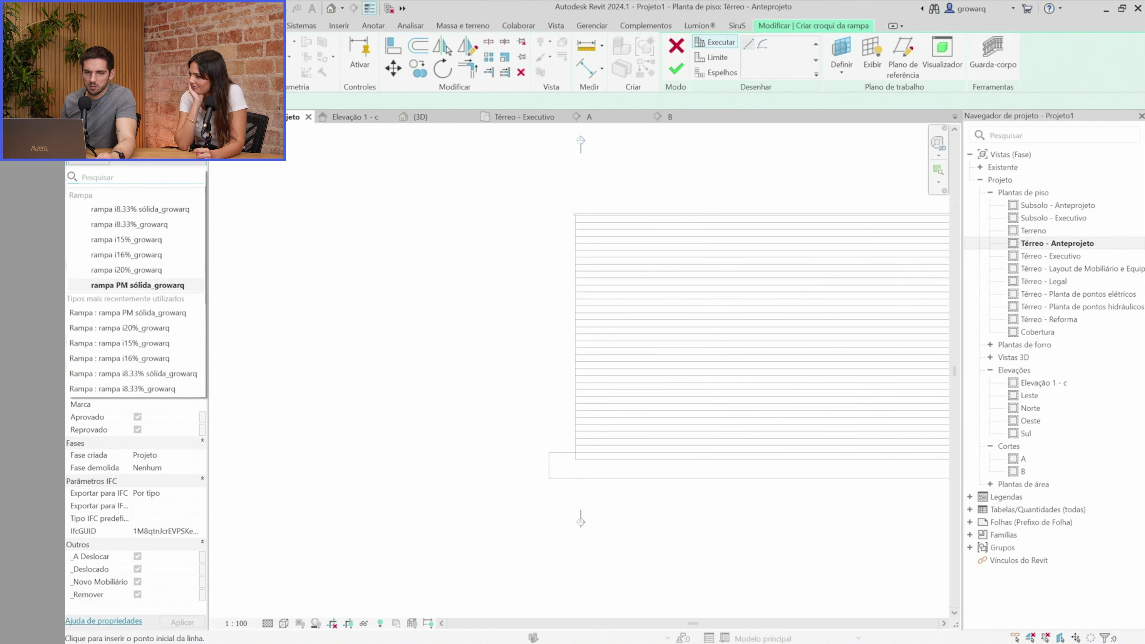
{"action": "key", "text": "Escape"}
Sketch the ramp's first run starting from the wall's extension
{"action": "left_click", "coordinate": [720, 75]}
{"action": "left_click", "coordinate": [510, 212]}
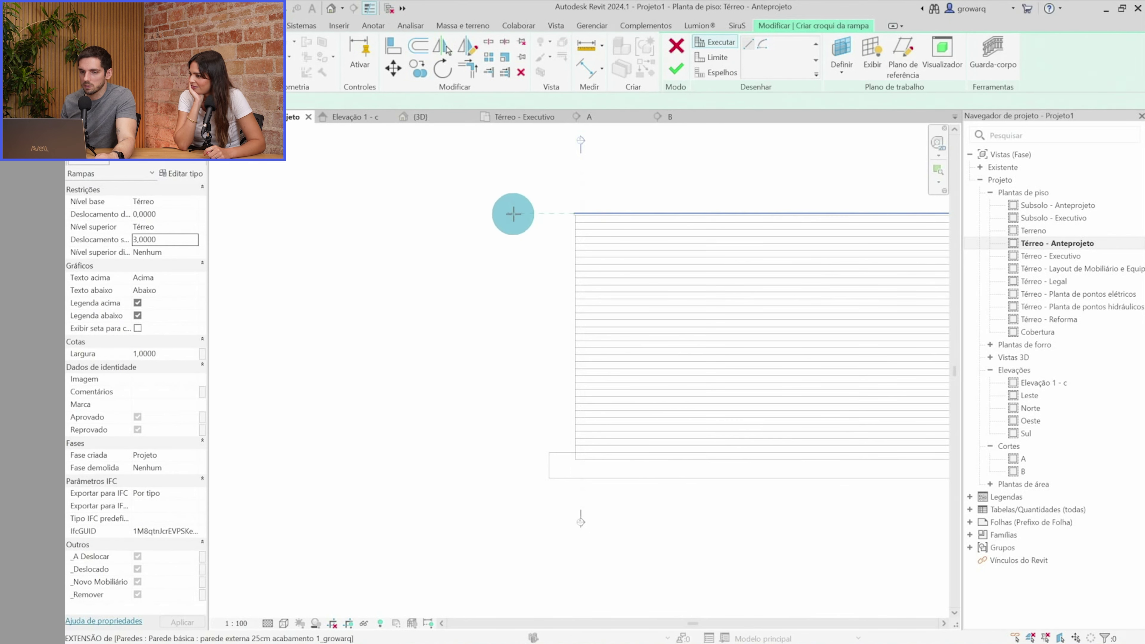
{"action": "left_click", "coordinate": [518, 349]}
{"action": "left_click", "coordinate": [521, 406]}
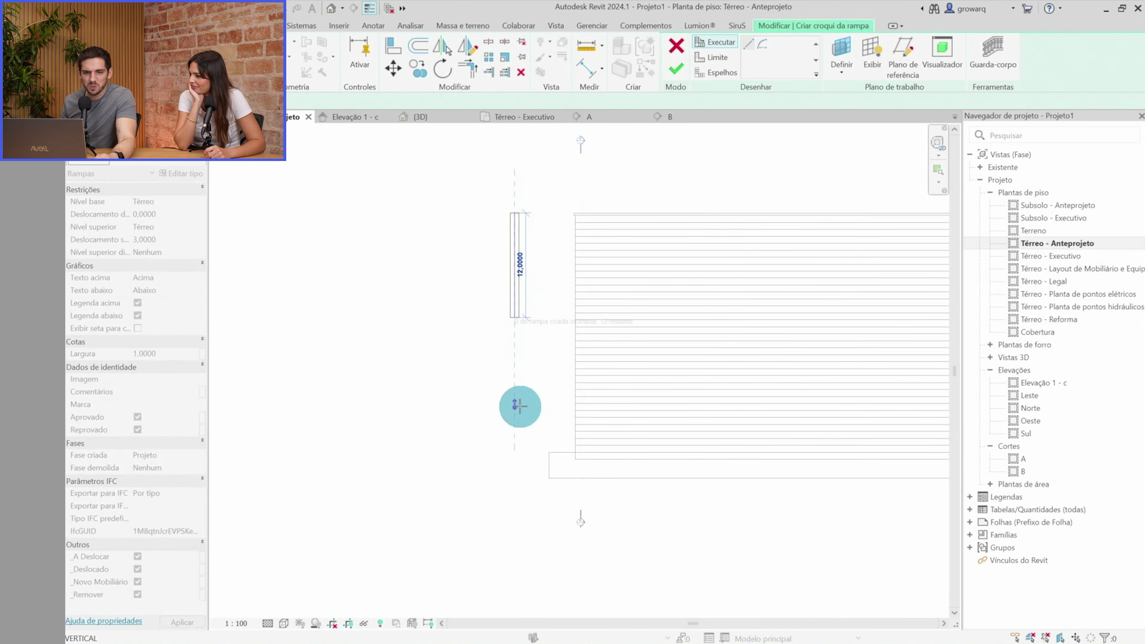
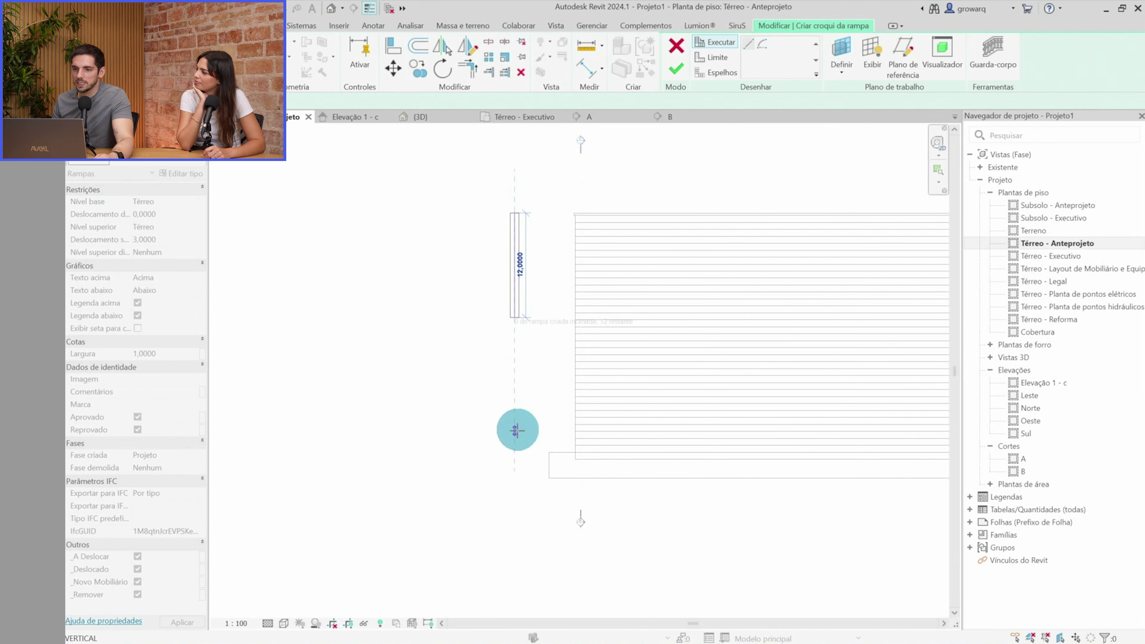
Set the ramp run width (Largura) to 3,0000 in Properties
{"action": "left_click", "coordinate": [515, 441]}
{"action": "scroll", "coordinate": [513, 311], "scroll_direction": "up", "scroll_amount": 2}
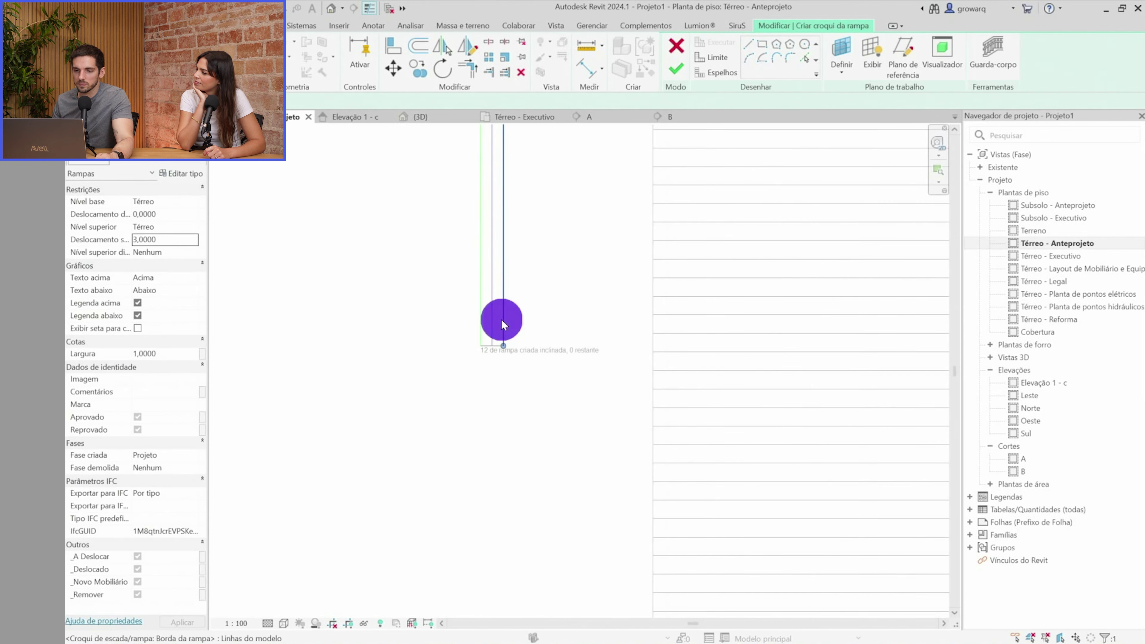
{"action": "middle_click_drag", "start_coordinate": [502, 320], "coordinate": [515, 468]}
{"action": "left_click", "coordinate": [287, 147]}
{"action": "left_click", "coordinate": [176, 357]}
{"action": "scroll", "coordinate": [550, 271], "scroll_direction": "down", "scroll_amount": 2}
Drag the ramp's end riser line up to the stair top and finish the ramp
{"action": "left_click_drag", "start_coordinate": [417, 189], "coordinate": [586, 440]}
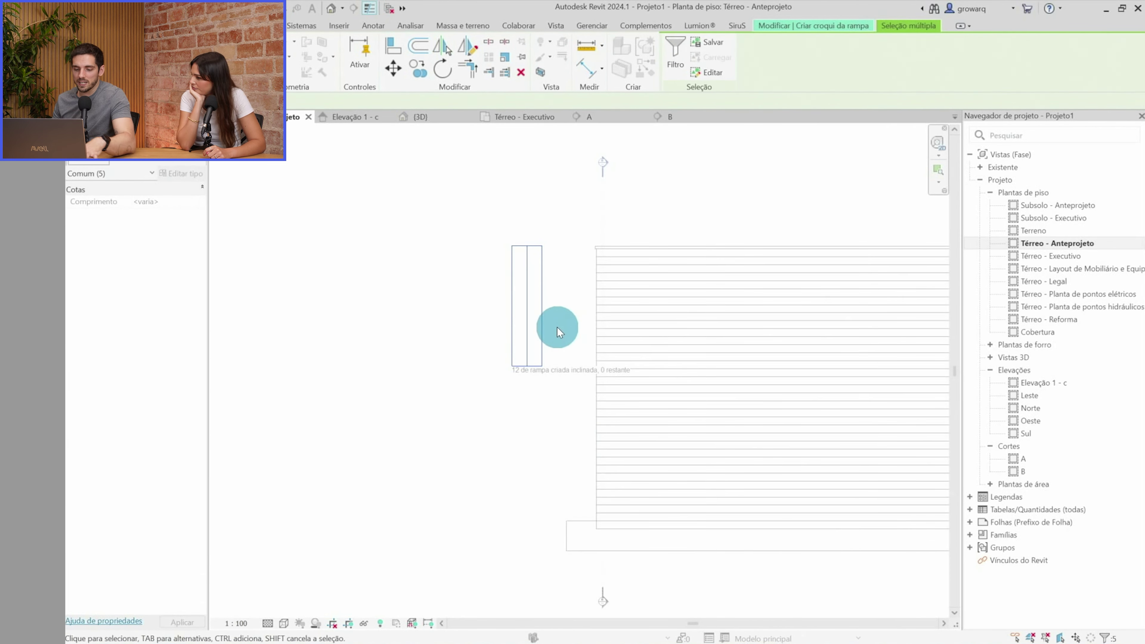
{"action": "scroll", "coordinate": [559, 372], "scroll_direction": "up", "scroll_amount": 3}
{"action": "scroll", "coordinate": [575, 504], "scroll_direction": "up", "scroll_amount": 2}
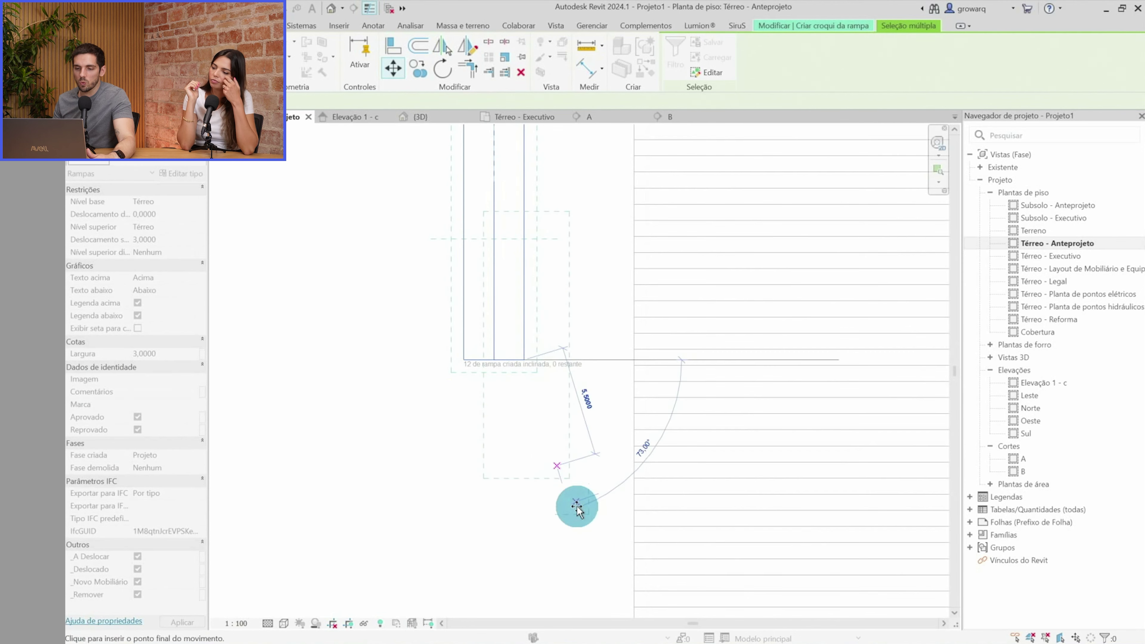
{"action": "scroll", "coordinate": [577, 447], "scroll_direction": "up", "scroll_amount": 2}
{"action": "scroll", "coordinate": [608, 437], "scroll_direction": "up", "scroll_amount": 2}
{"action": "scroll", "coordinate": [608, 435], "scroll_direction": "down", "scroll_amount": 2}
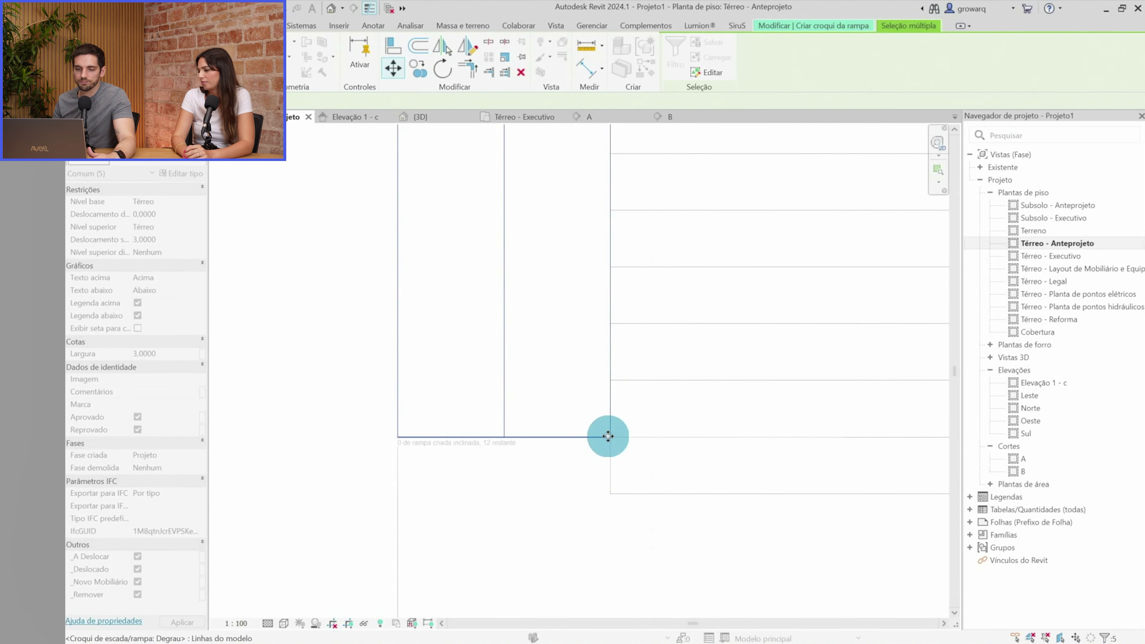
{"action": "key", "text": "Escape"}
{"action": "scroll", "coordinate": [559, 449], "scroll_direction": "down", "scroll_amount": 2}
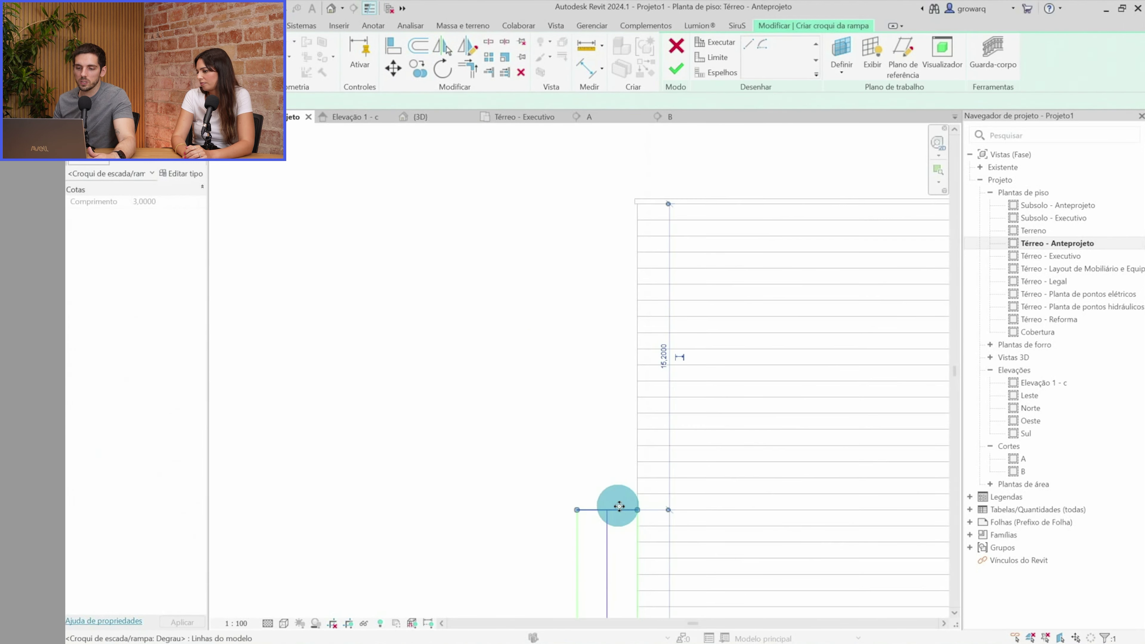
{"action": "left_click_drag", "start_coordinate": [614, 509], "coordinate": [629, 203]}
{"action": "left_click", "coordinate": [584, 180]}
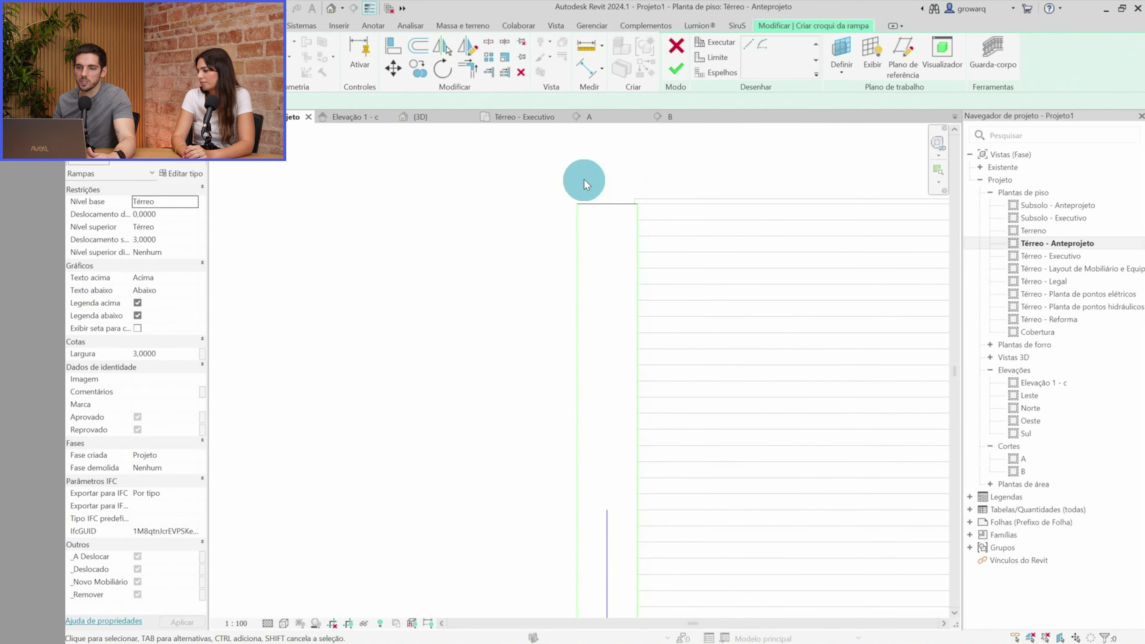
{"action": "left_click", "coordinate": [674, 71]}
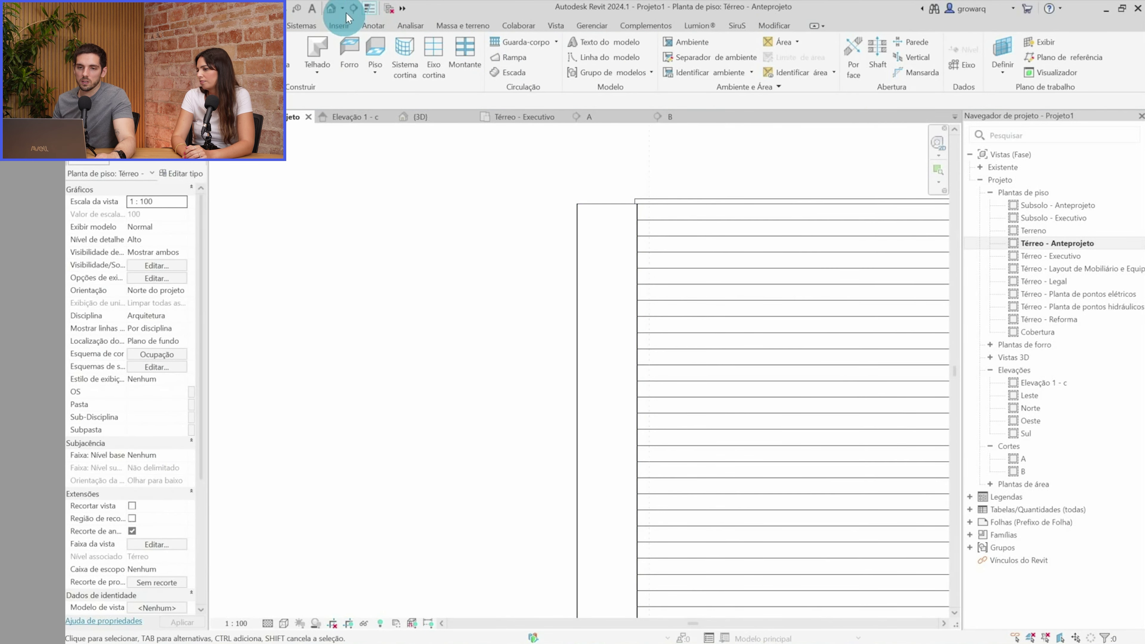
{"action": "left_click", "coordinate": [334, 9]}
Delete the base panels under the ramp's glass railing
{"action": "mouse_move", "coordinate": [389, 440]}
{"action": "middle_mouse_down", "text": "shift"}
{"action": "mouse_move", "coordinate": [468, 491]}
{"action": "mouse_move", "coordinate": [701, 429]}
{"action": "middle_mouse_up", "text": "shift"}
{"action": "left_click", "coordinate": [755, 424]}
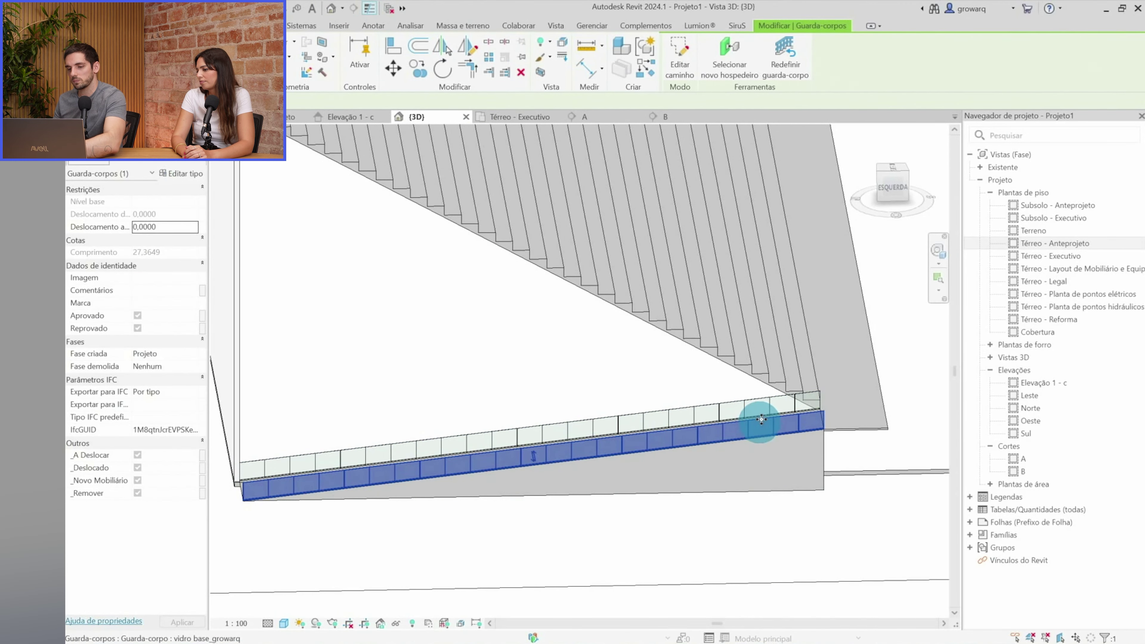
{"action": "key", "text": "Delete"}
{"action": "mouse_move", "coordinate": [761, 404]}
{"action": "middle_mouse_down", "text": "shift"}
{"action": "mouse_move", "coordinate": [507, 542]}
{"action": "mouse_move", "coordinate": [394, 469]}
{"action": "middle_mouse_up", "text": "shift"}
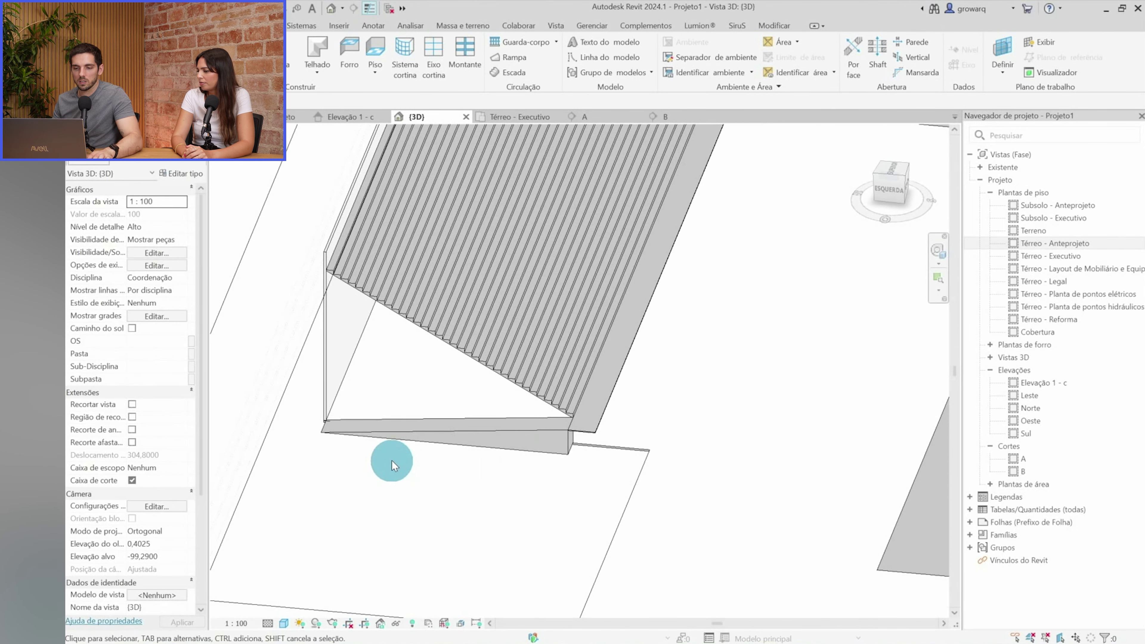
Align the Térreo floor's boundary edge to the ramp using Align (AL)
{"action": "left_click", "coordinate": [591, 449]}
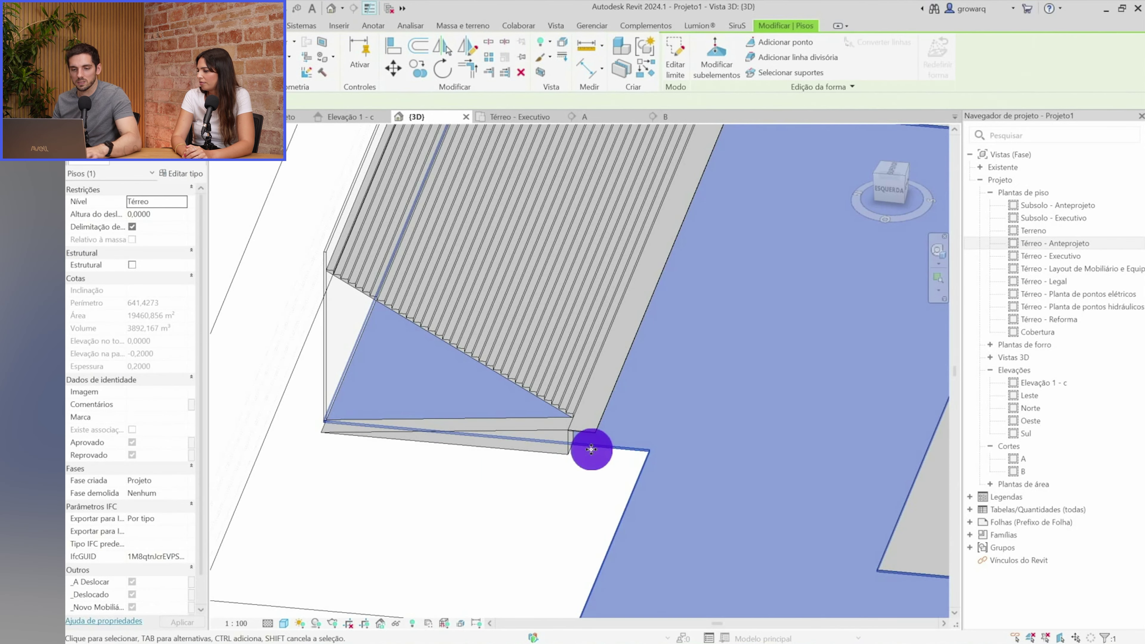
{"action": "double_click", "coordinate": [591, 449]}
{"action": "scroll", "coordinate": [541, 457], "scroll_direction": "up", "scroll_amount": 3}
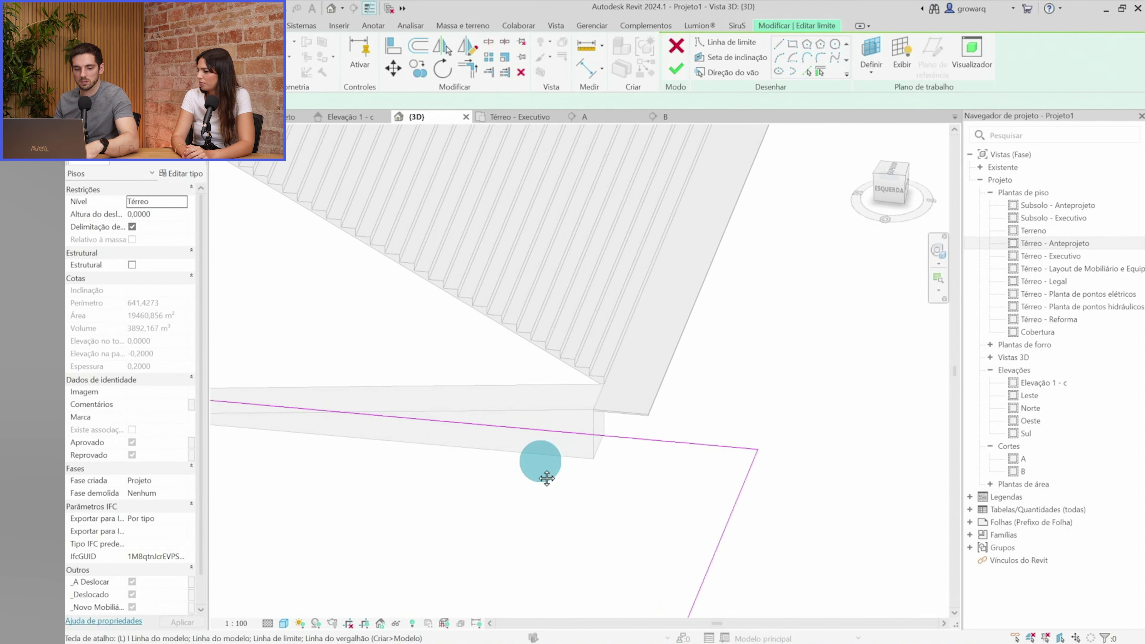
{"action": "scroll", "coordinate": [531, 496], "scroll_direction": "up", "scroll_amount": 2}
{"action": "key", "text": "a"}
{"action": "key", "text": "l"}
{"action": "scroll", "coordinate": [557, 465], "scroll_direction": "up", "scroll_amount": 2}
{"action": "left_click", "coordinate": [586, 462]}
{"action": "left_click", "coordinate": [658, 489]}
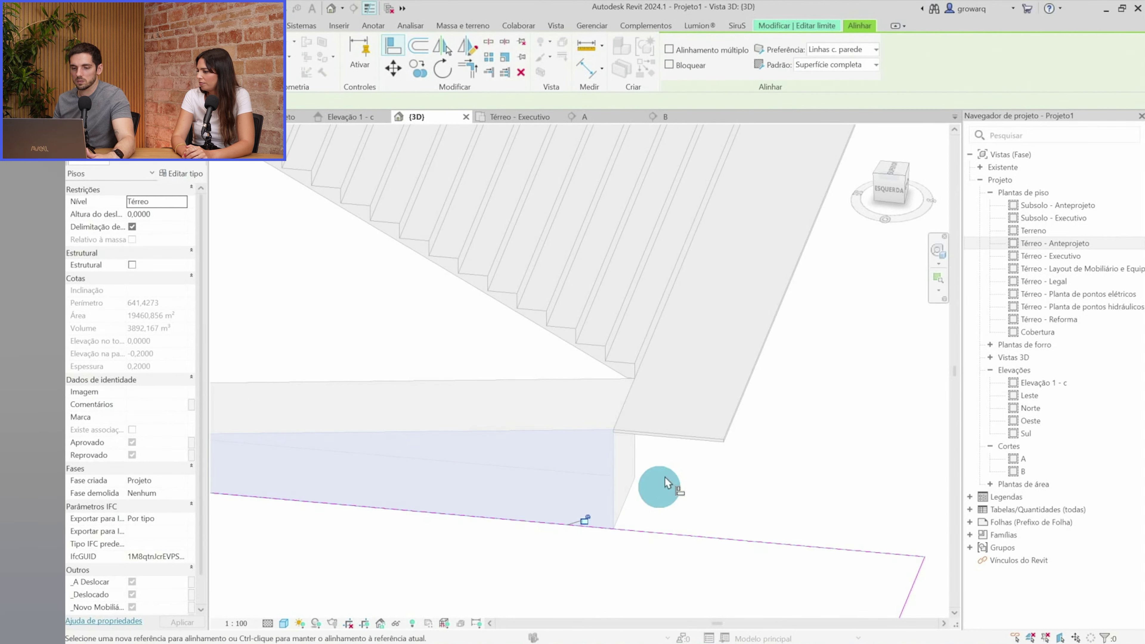
{"action": "scroll", "coordinate": [730, 333], "scroll_direction": "down", "scroll_amount": 3}
{"action": "key", "text": "Escape"}
Finish the floor edit, choosing Não anexar for attaching walls
{"action": "left_click", "coordinate": [677, 74]}
{"action": "scroll", "coordinate": [686, 467], "scroll_direction": "down", "scroll_amount": 5}
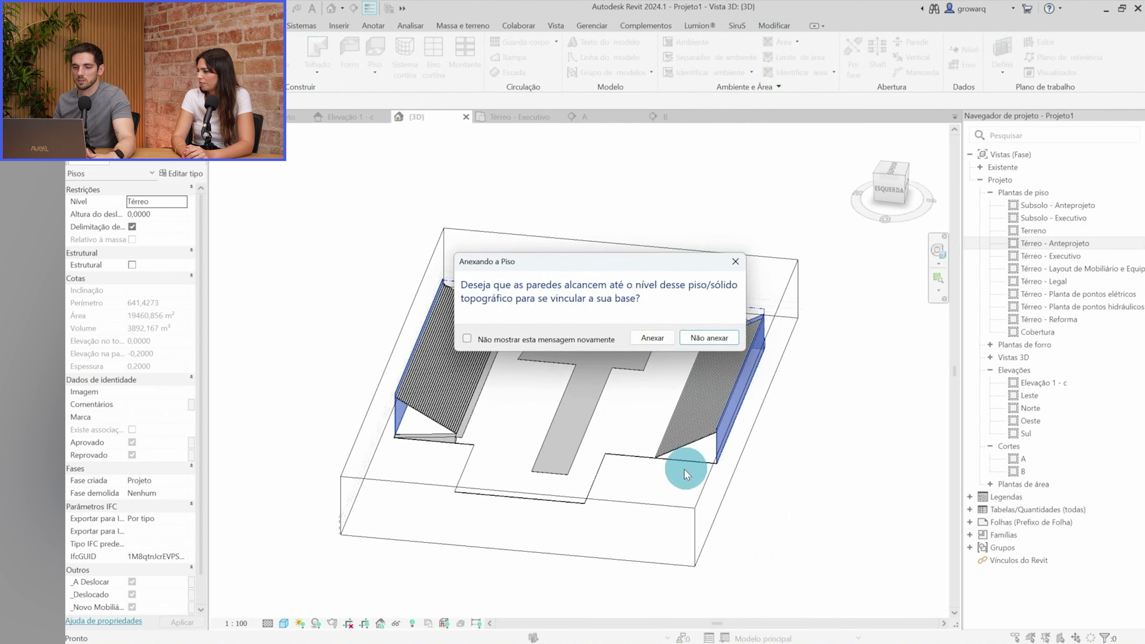
{"action": "left_click", "coordinate": [716, 339]}
{"action": "scroll", "coordinate": [715, 340], "scroll_direction": "up", "scroll_amount": 5}
{"action": "key", "text": "Escape"}
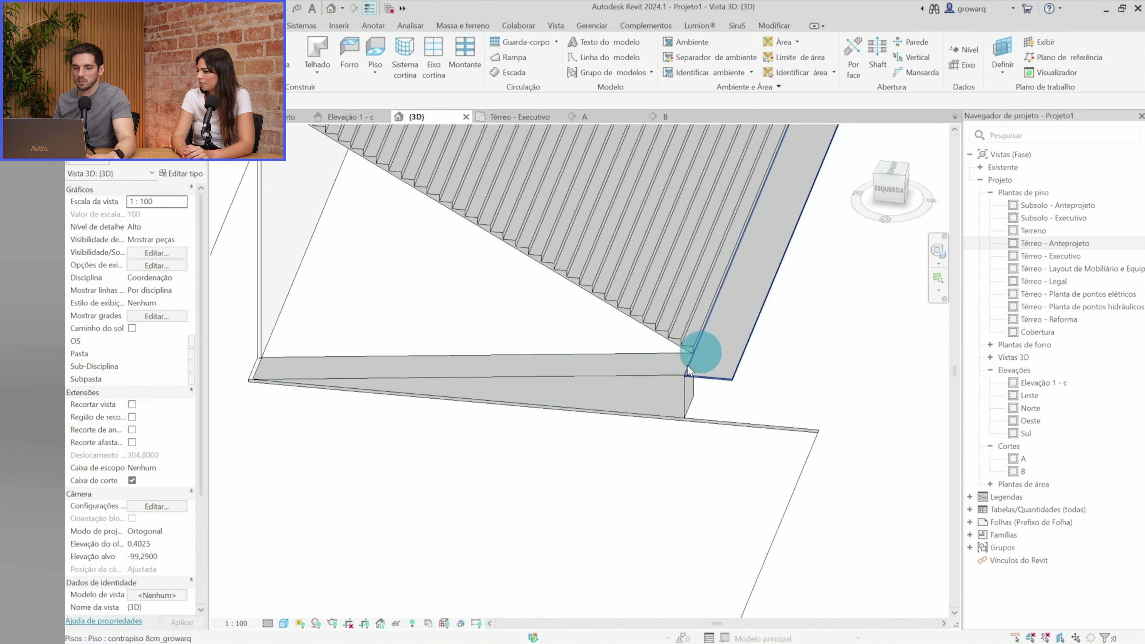
{"action": "mouse_move", "coordinate": [572, 468]}
{"action": "middle_mouse_down", "text": "shift"}
{"action": "mouse_move", "coordinate": [555, 519]}
{"action": "mouse_move", "coordinate": [514, 518]}
{"action": "mouse_move", "coordinate": [532, 462]}
{"action": "mouse_move", "coordinate": [382, 379]}
{"action": "middle_mouse_up", "text": "shift"}
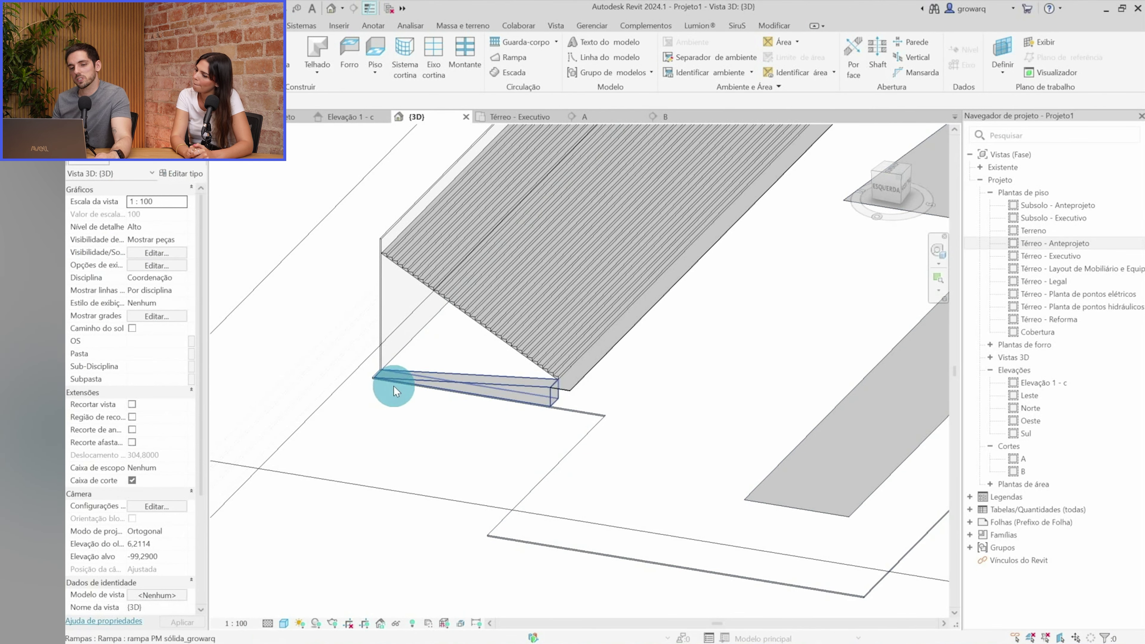
Place a wall by face on the stair's side face
{"action": "scroll", "coordinate": [393, 388], "scroll_direction": "down", "scroll_amount": 5}
{"action": "scroll", "coordinate": [434, 319], "scroll_direction": "up", "scroll_amount": 2}
{"action": "scroll", "coordinate": [437, 420], "scroll_direction": "up", "scroll_amount": 3}
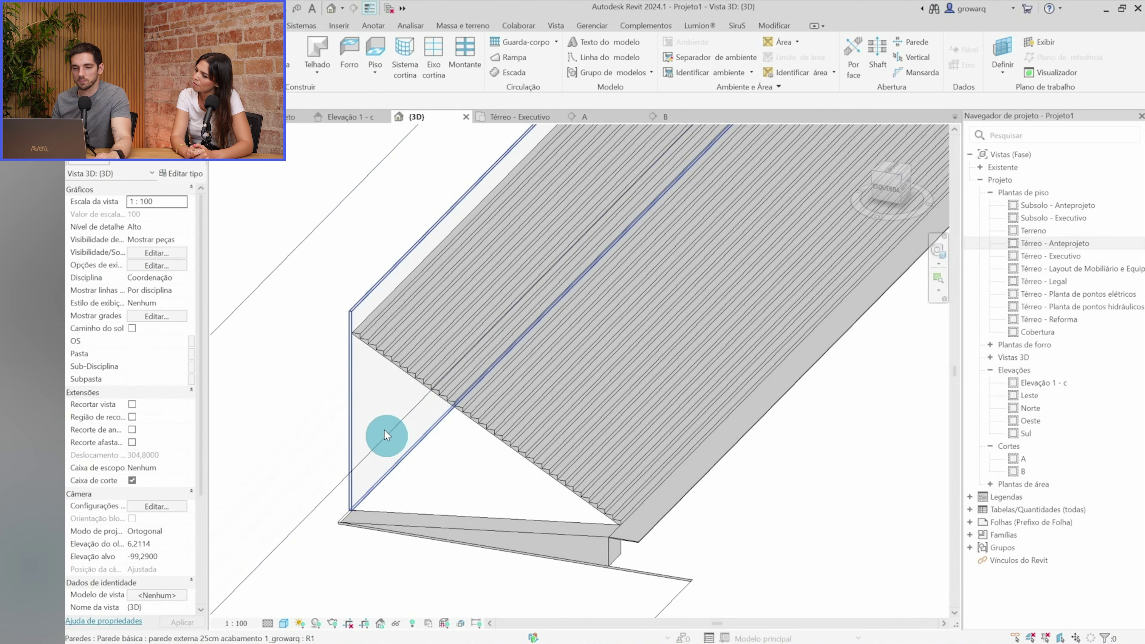
{"action": "left_click", "coordinate": [382, 421]}
{"action": "scroll", "coordinate": [378, 419], "scroll_direction": "up", "scroll_amount": 2}
{"action": "left_click", "coordinate": [621, 67]}
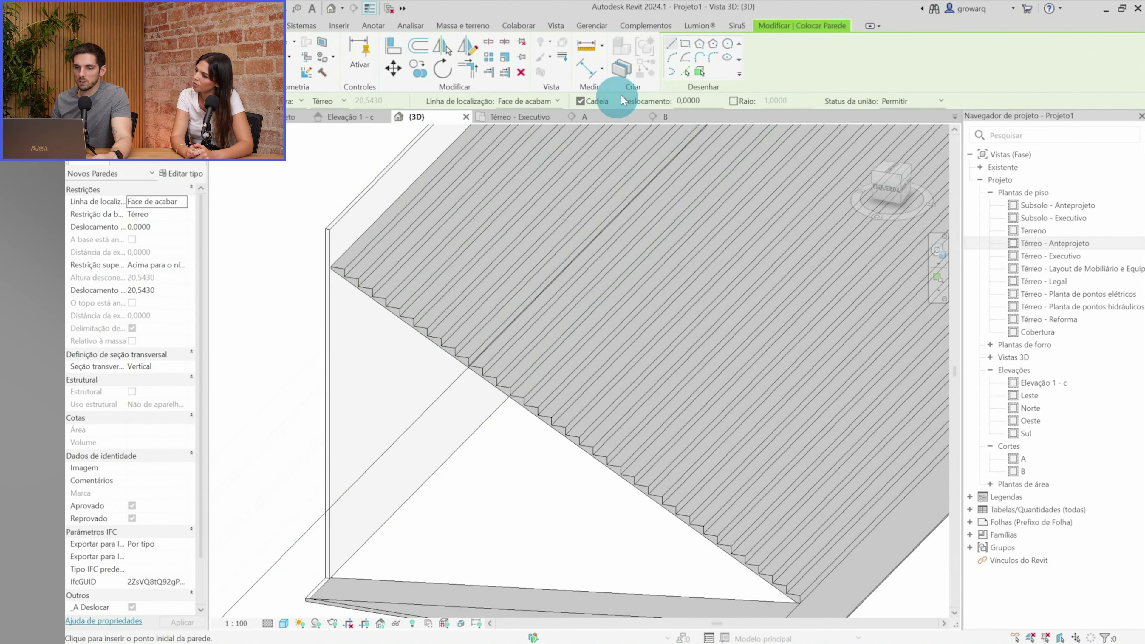
{"action": "left_click", "coordinate": [686, 72]}
{"action": "scroll", "coordinate": [339, 270], "scroll_direction": "up", "scroll_amount": 2}
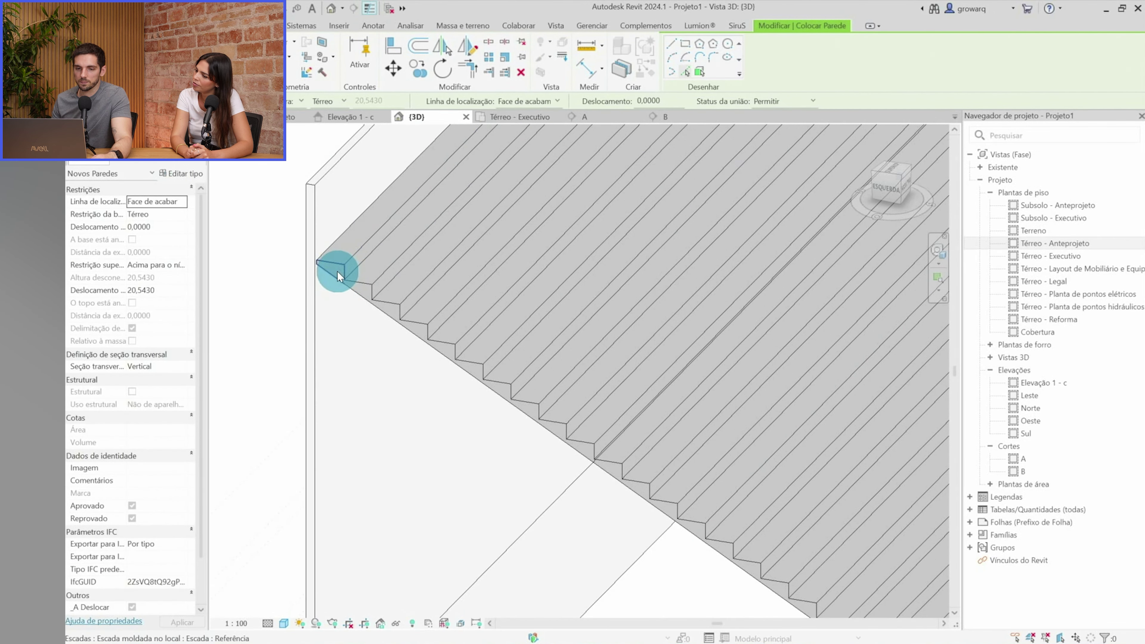
{"action": "left_click", "coordinate": [338, 271]}
{"action": "key", "text": "Escape"}
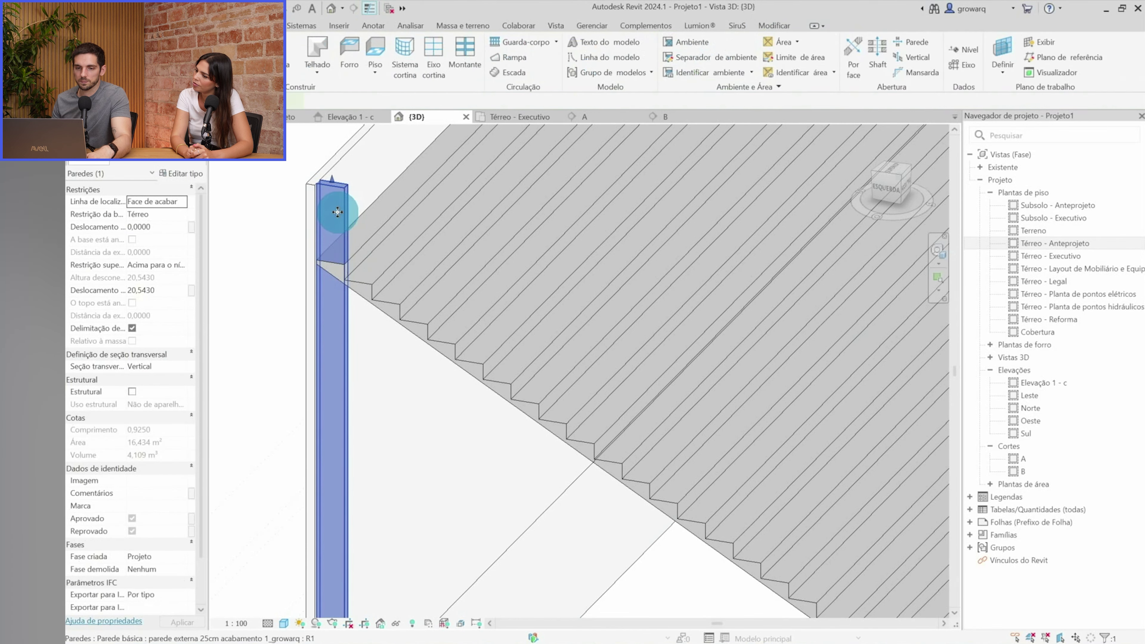
{"action": "key", "text": "Escape"}
Open the side wall beside the stair in Edit Profile
{"action": "scroll", "coordinate": [356, 199], "scroll_direction": "down", "scroll_amount": 3}
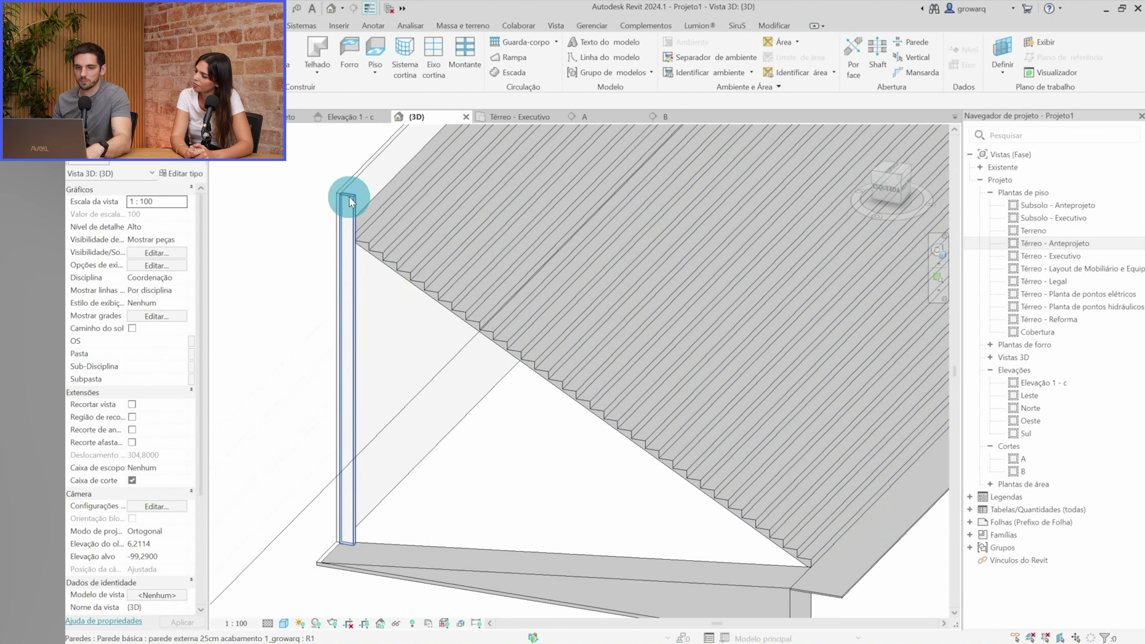
{"action": "scroll", "coordinate": [360, 180], "scroll_direction": "up", "scroll_amount": 2}
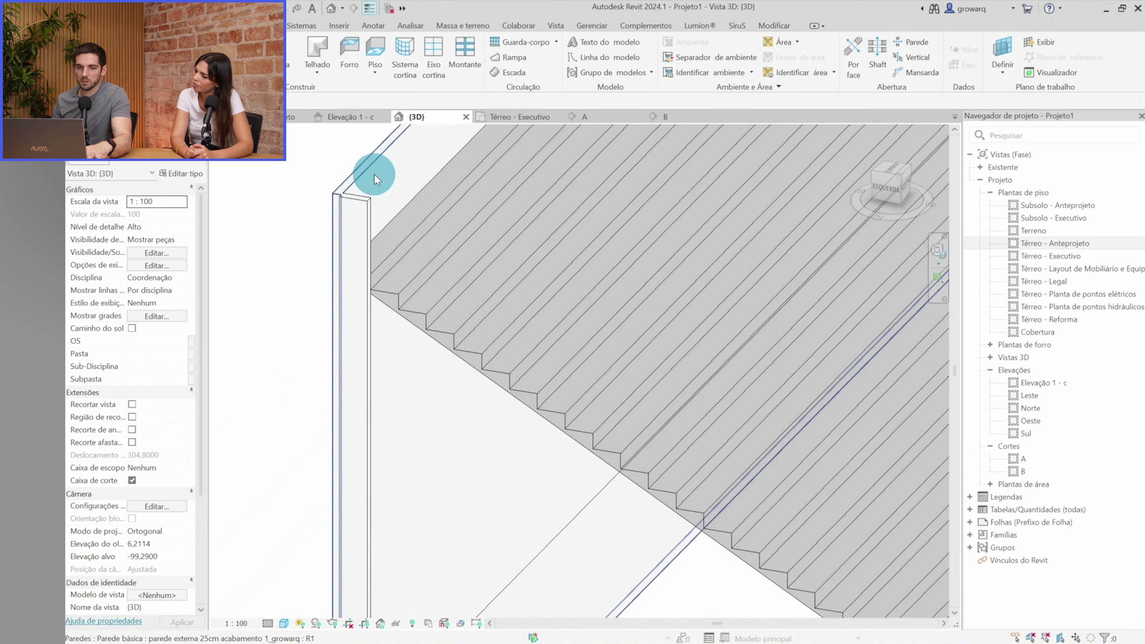
{"action": "scroll", "coordinate": [356, 181], "scroll_direction": "up", "scroll_amount": 2}
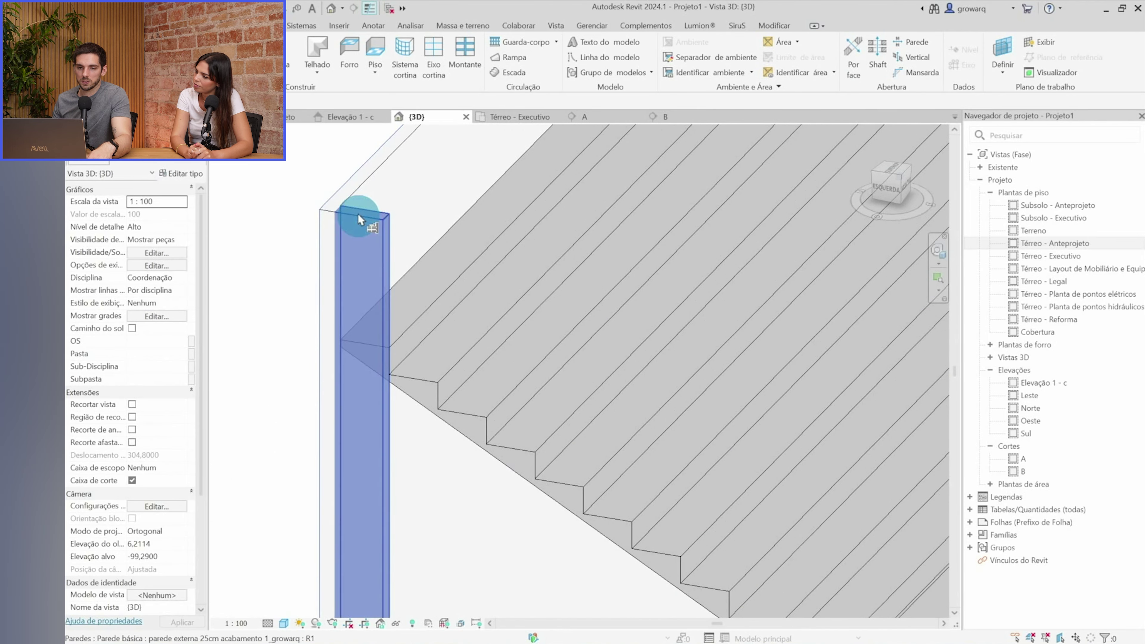
{"action": "scroll", "coordinate": [362, 179], "scroll_direction": "down", "scroll_amount": 2}
{"action": "mouse_move", "coordinate": [397, 218]}
{"action": "middle_mouse_down"}
{"action": "mouse_move", "coordinate": [531, 353]}
{"action": "mouse_move", "coordinate": [767, 378]}
{"action": "mouse_move", "coordinate": [613, 388]}
{"action": "mouse_move", "coordinate": [626, 393]}
{"action": "middle_mouse_up"}
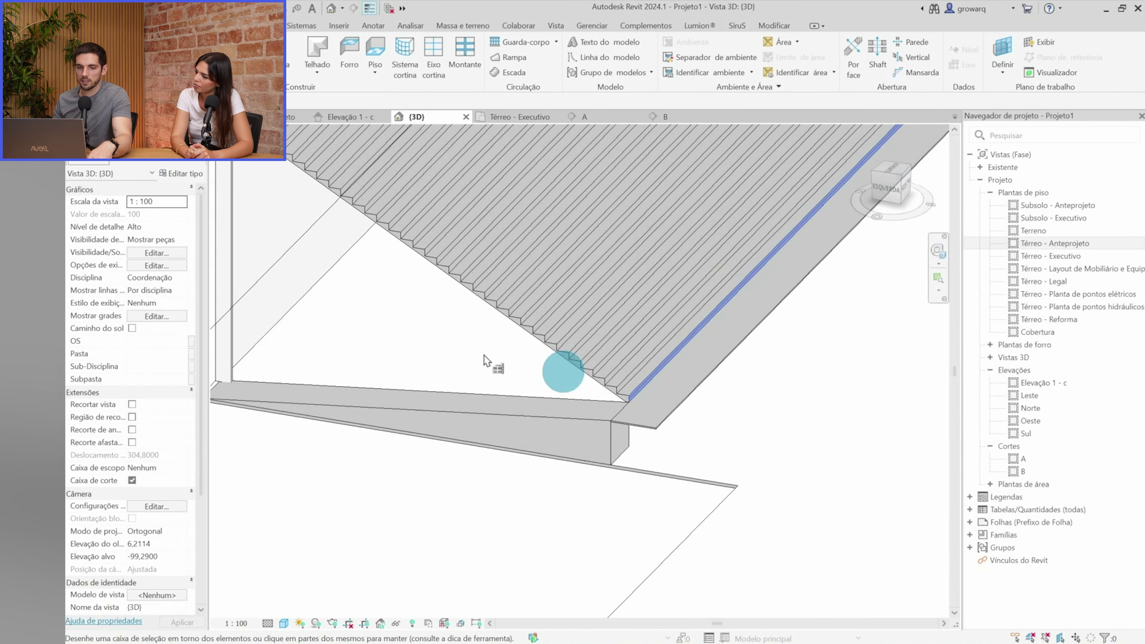
{"action": "left_click", "coordinate": [227, 328]}
{"action": "scroll", "coordinate": [493, 375], "scroll_direction": "down", "scroll_amount": 2}
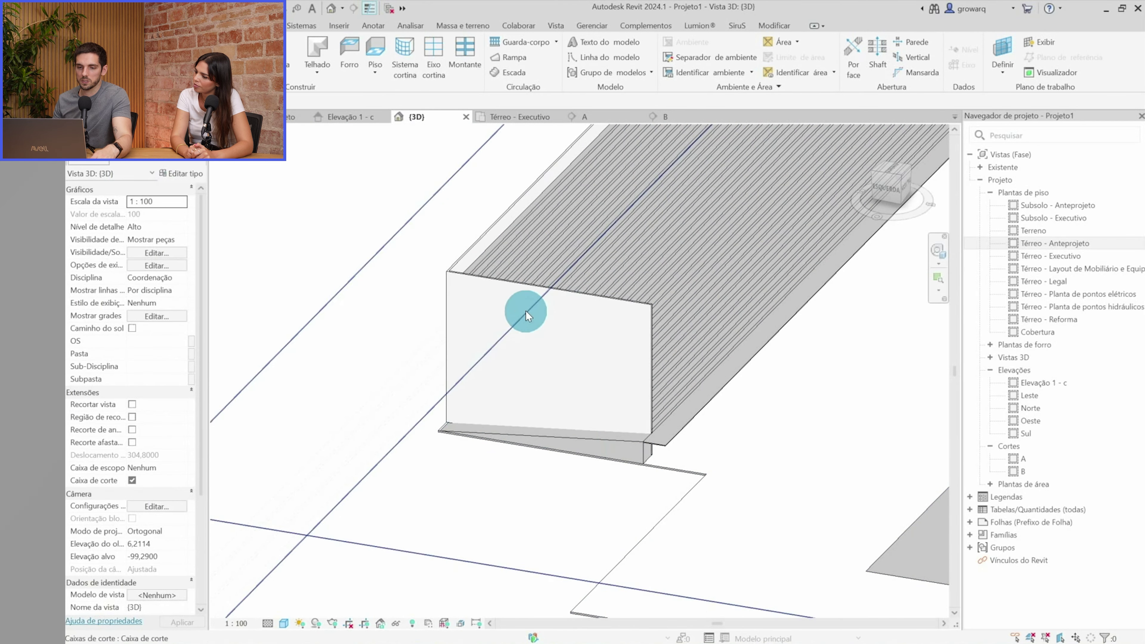
{"action": "double_click", "coordinate": [513, 298]}
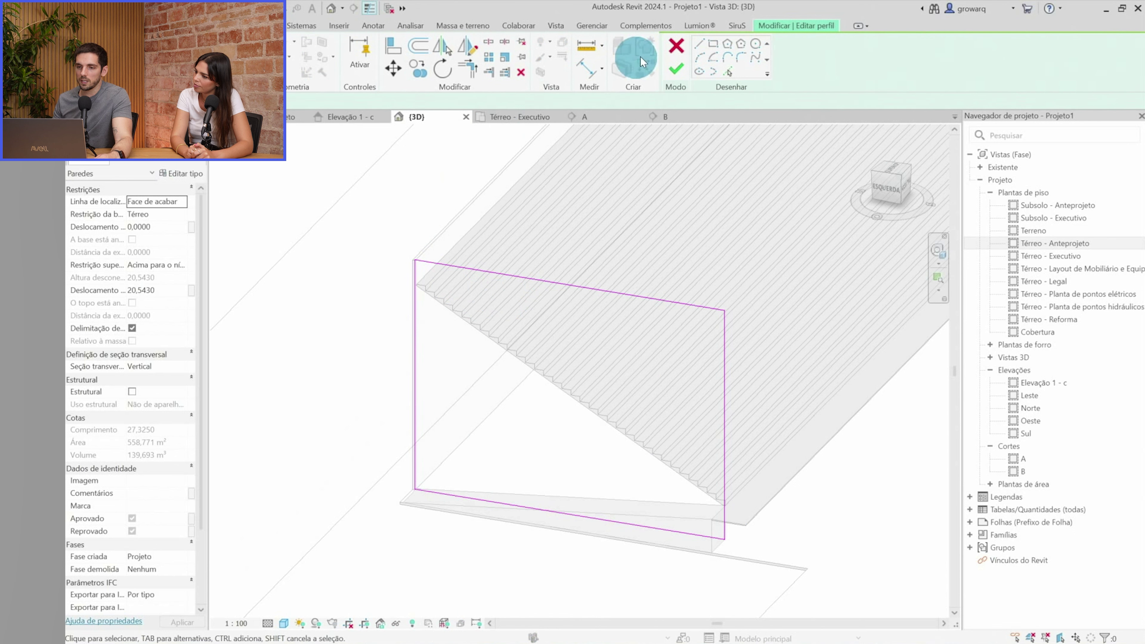
Sketch a diagonal profile line from corner to corner along the stair's underside
{"action": "left_click", "coordinate": [699, 44]}
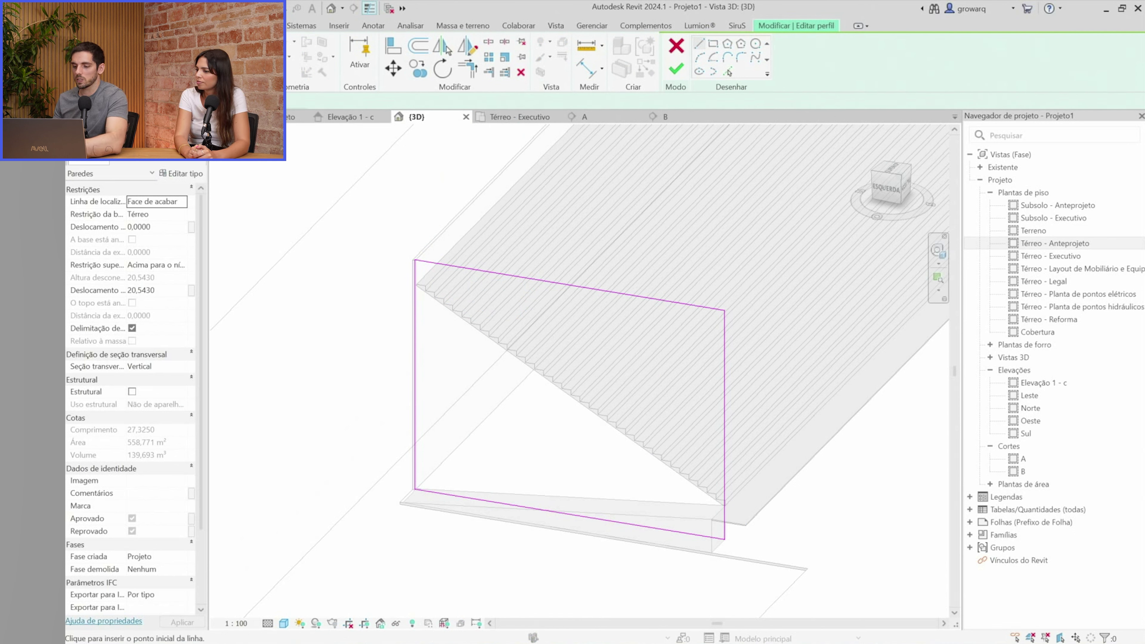
{"action": "scroll", "coordinate": [417, 286], "scroll_direction": "up", "scroll_amount": 3}
{"action": "scroll", "coordinate": [396, 268], "scroll_direction": "up", "scroll_amount": 2}
{"action": "left_click", "coordinate": [386, 267]}
{"action": "scroll", "coordinate": [539, 388], "scroll_direction": "down", "scroll_amount": 3}
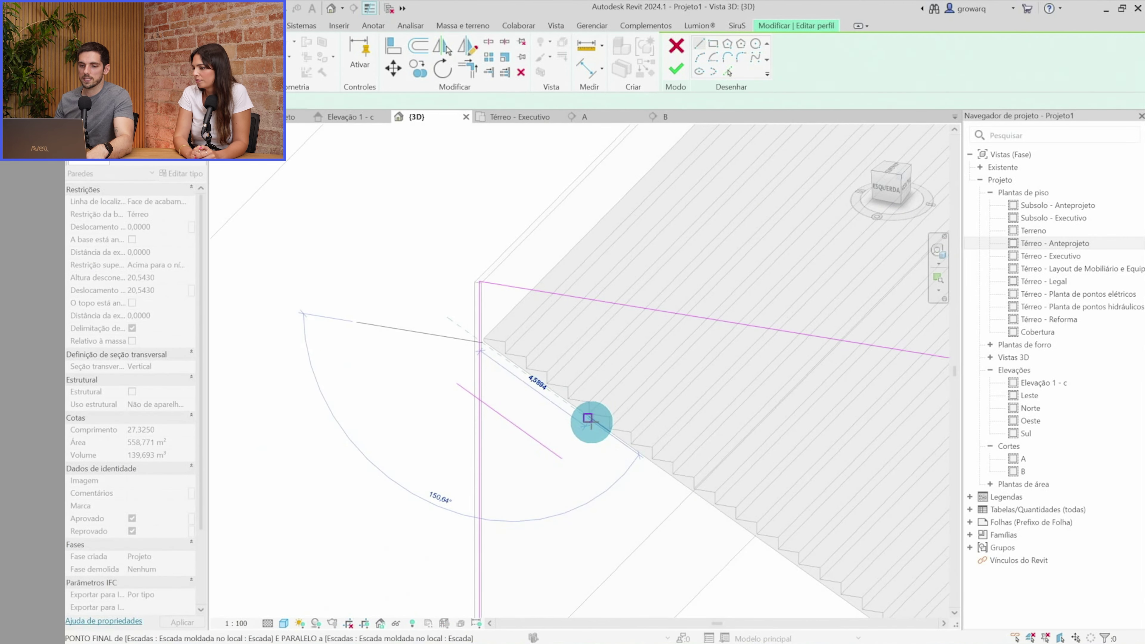
{"action": "scroll", "coordinate": [695, 465], "scroll_direction": "up", "scroll_amount": 2}
{"action": "scroll", "coordinate": [677, 472], "scroll_direction": "up", "scroll_amount": 2}
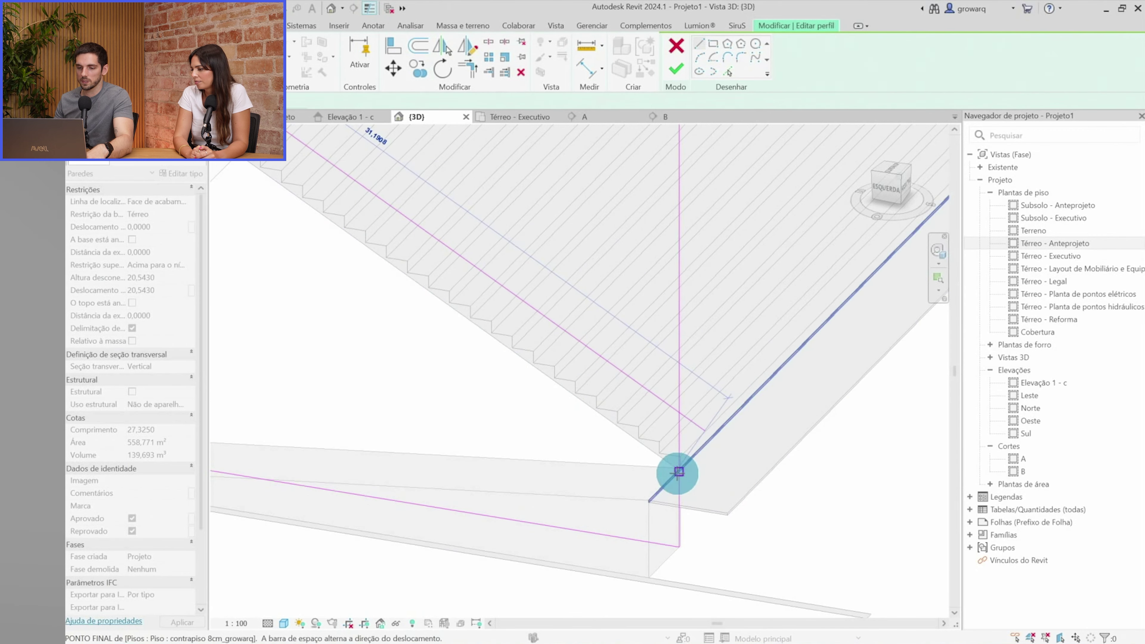
{"action": "left_click", "coordinate": [674, 469]}
{"action": "scroll", "coordinate": [669, 460], "scroll_direction": "down", "scroll_amount": 3}
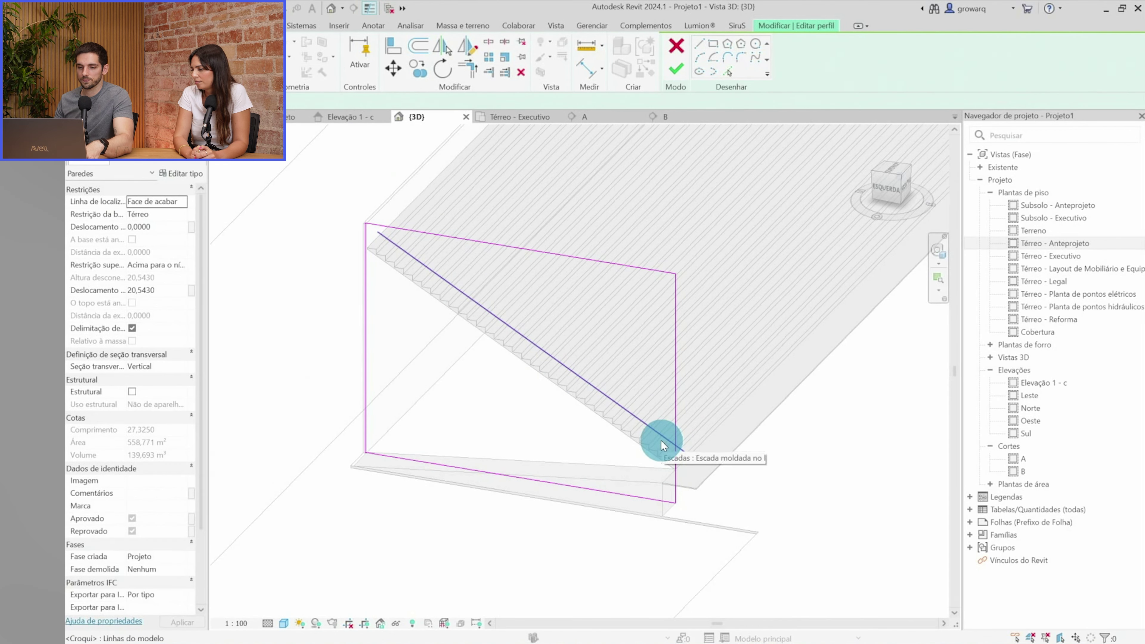
Trim both edges to the diagonal, delete the top line, and finish the profile
{"action": "key", "text": "t"}
{"action": "key", "text": "r"}
{"action": "left_click", "coordinate": [663, 446]}
{"action": "left_click", "coordinate": [675, 471]}
{"action": "left_click", "coordinate": [363, 286]}
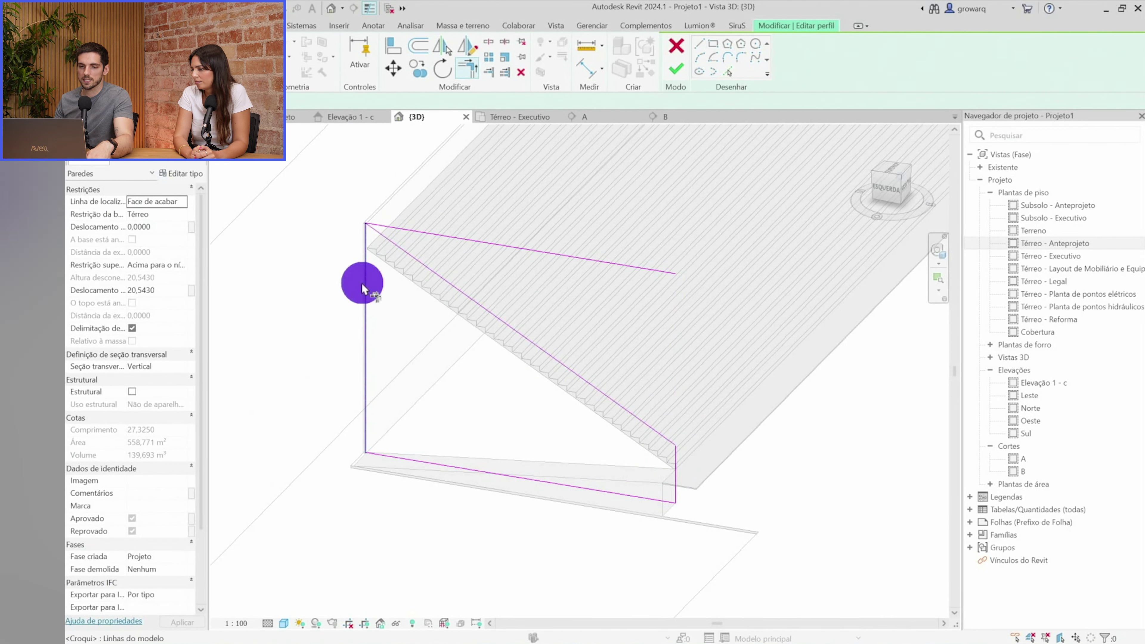
{"action": "left_click", "coordinate": [421, 227]}
{"action": "key", "text": "Delete"}
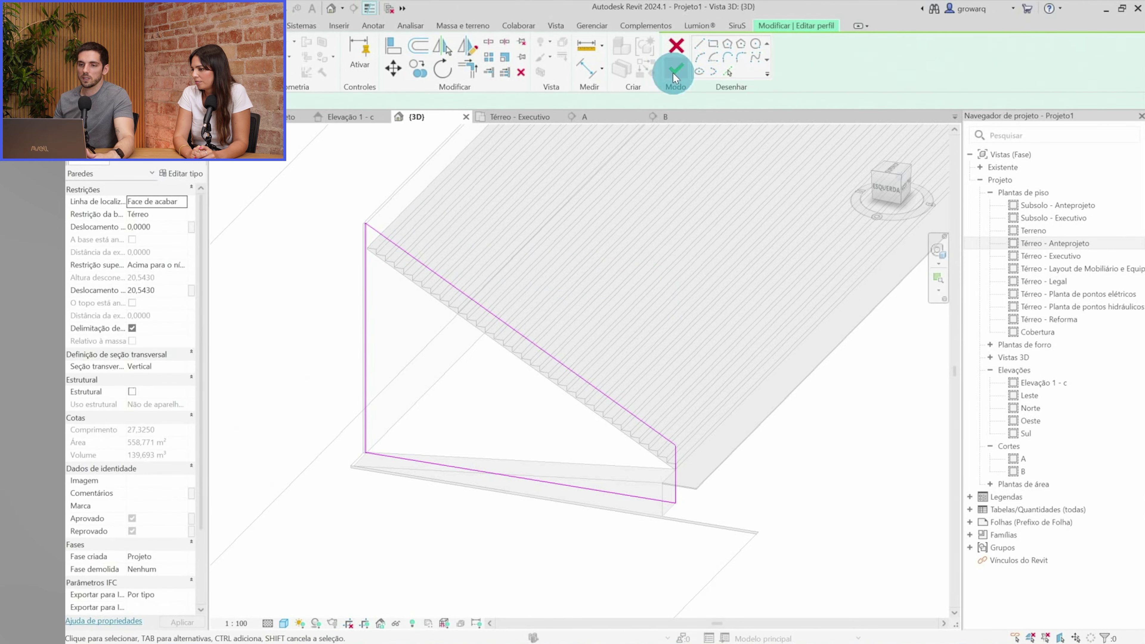
{"action": "left_click", "coordinate": [673, 72]}
{"action": "mouse_move", "coordinate": [578, 282]}
{"action": "middle_mouse_down", "text": "shift"}
{"action": "mouse_move", "coordinate": [315, 534]}
{"action": "mouse_move", "coordinate": [504, 525]}
{"action": "middle_mouse_up", "text": "shift"}
{"action": "scroll", "coordinate": [660, 478], "scroll_direction": "up", "scroll_amount": 3}
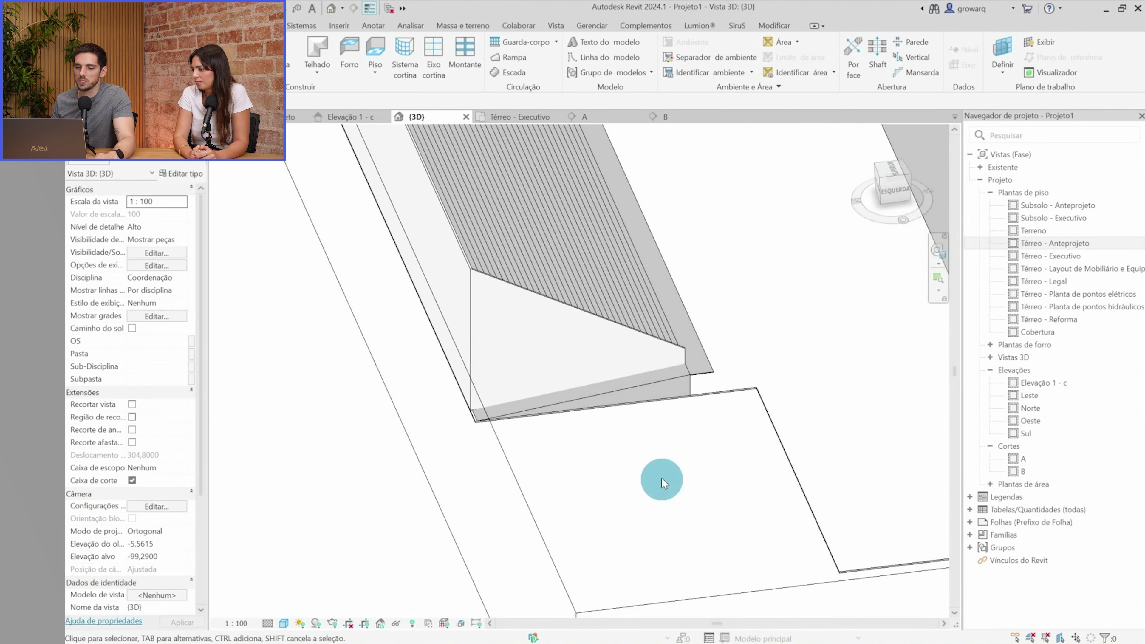
Select the triangular wall under the stair and start copying it with CO
{"action": "scroll", "coordinate": [661, 479], "scroll_direction": "up", "scroll_amount": 1}
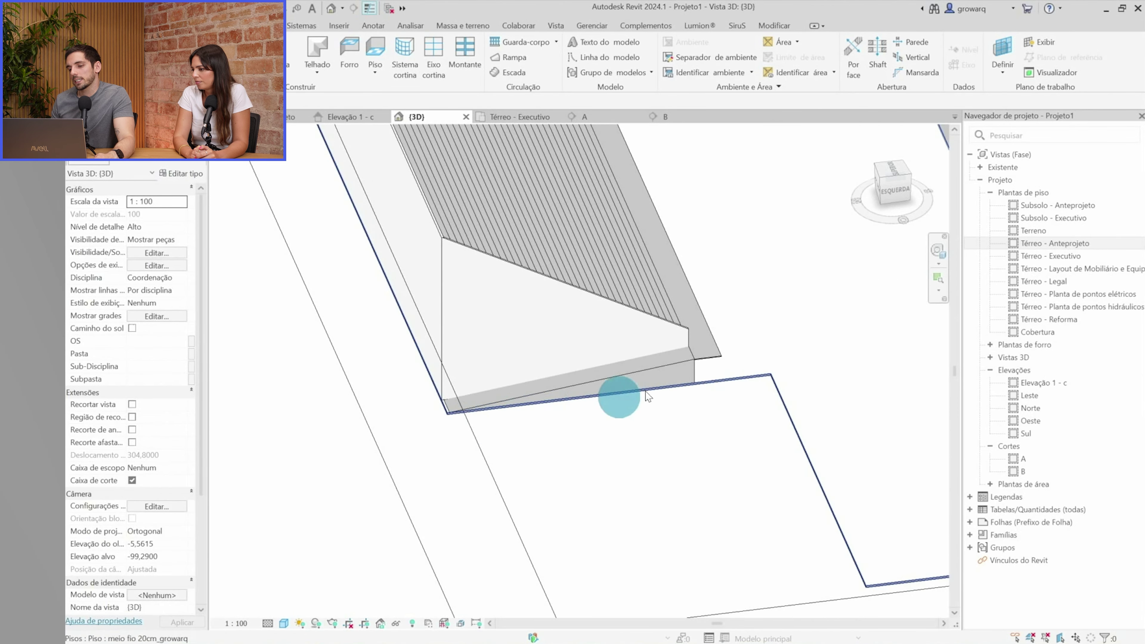
{"action": "left_click", "coordinate": [521, 324]}
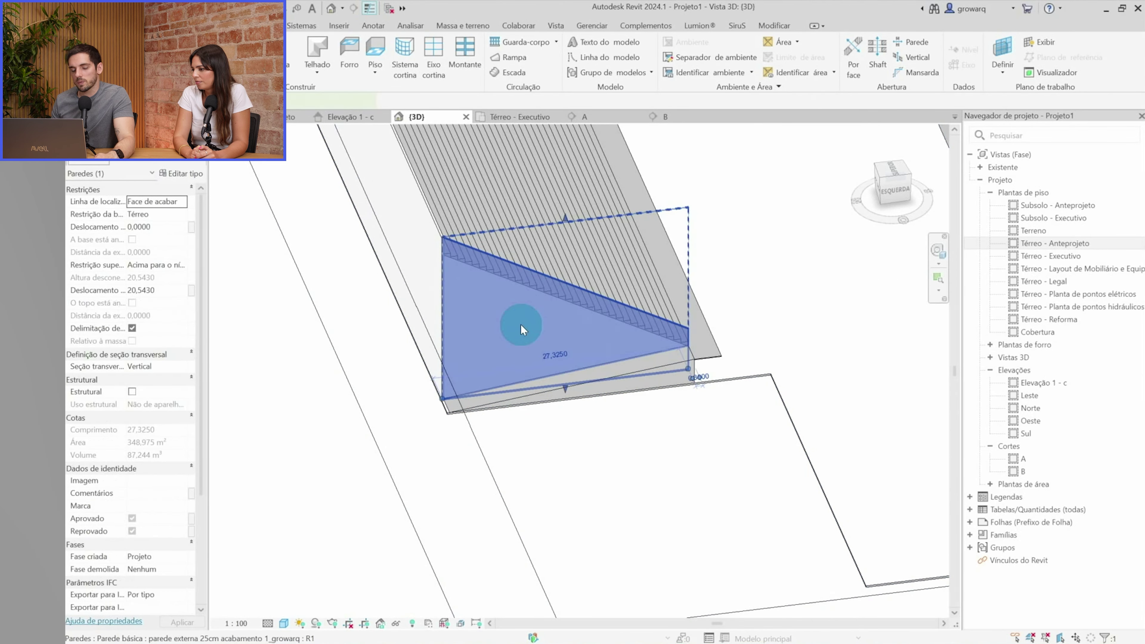
{"action": "key", "text": "c"}
{"action": "key", "text": "o"}
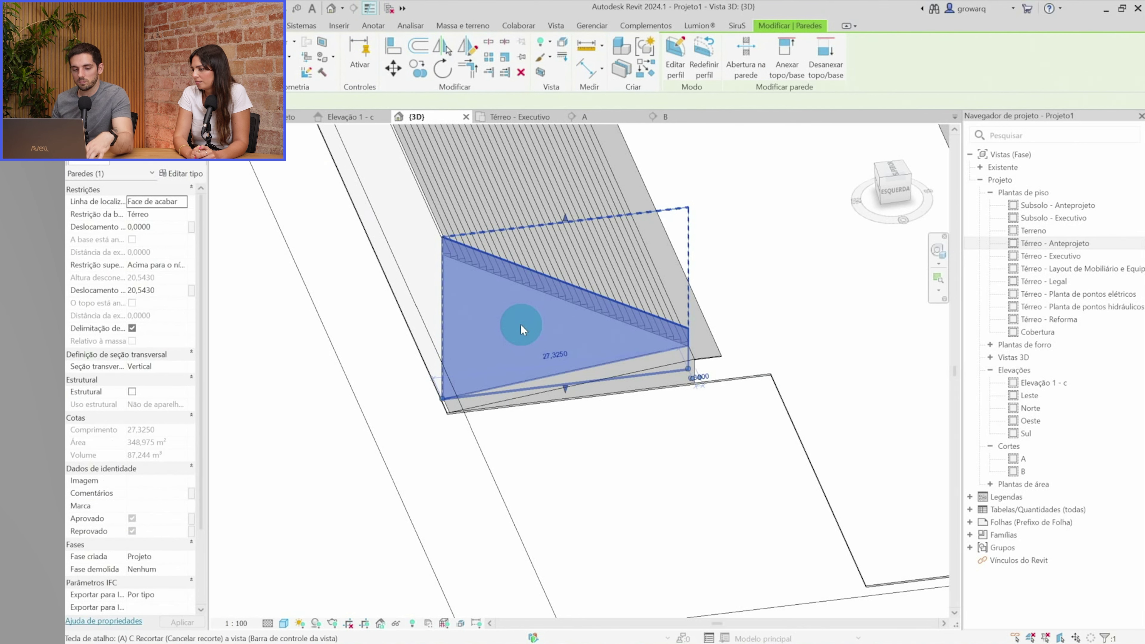
{"action": "scroll", "coordinate": [622, 361], "scroll_direction": "up", "scroll_amount": 3}
{"action": "scroll", "coordinate": [629, 394], "scroll_direction": "up", "scroll_amount": 2}
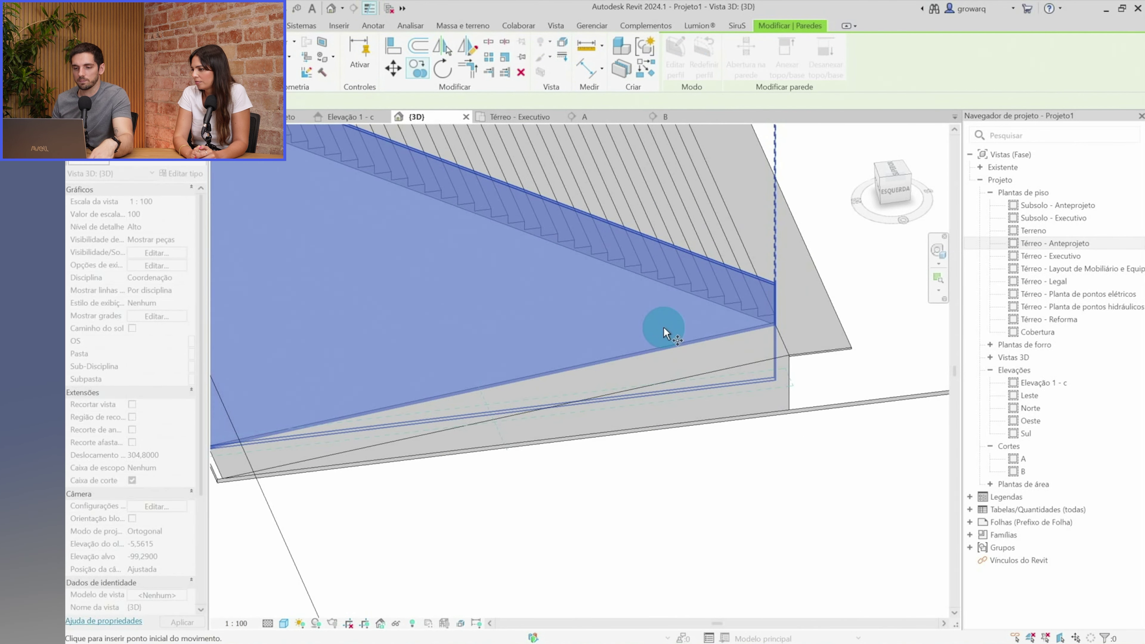
Create a wall along the slab edge using WA with Pick Lines
{"action": "key", "text": "w"}
{"action": "key", "text": "a"}
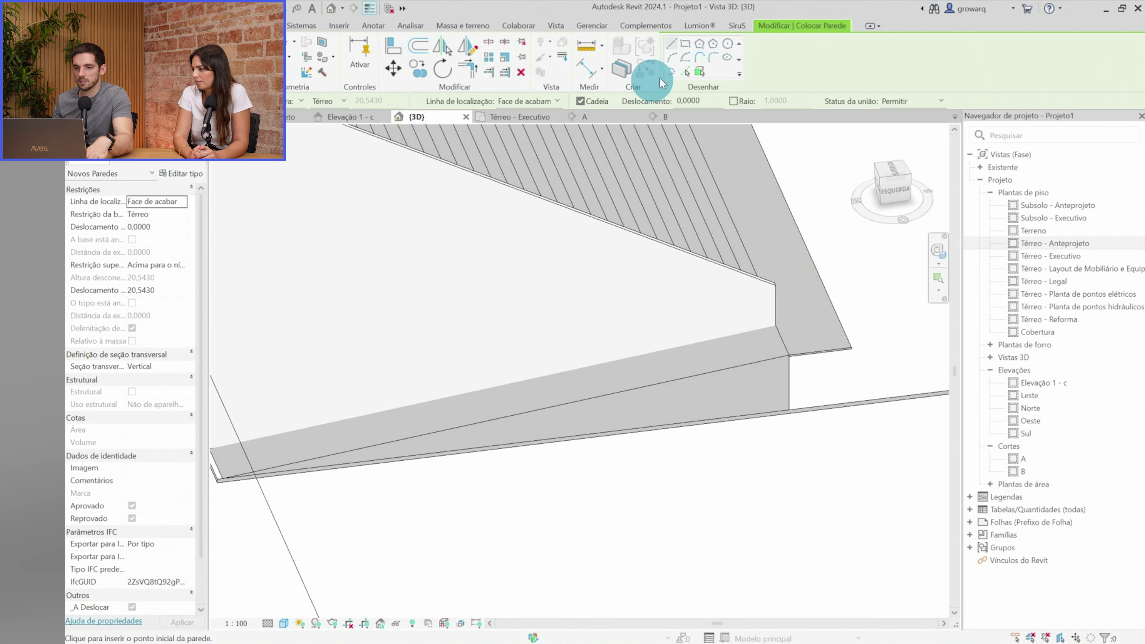
{"action": "left_click", "coordinate": [717, 377]}
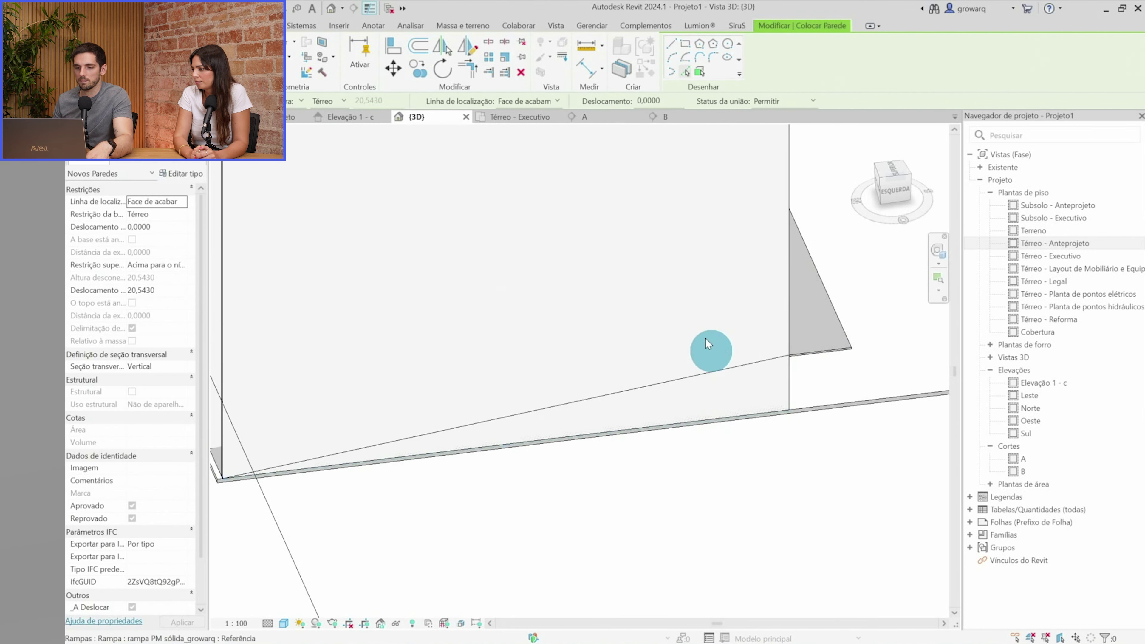
{"action": "key", "text": "Escape"}
{"action": "left_click", "coordinate": [700, 323]}
{"action": "key", "text": "Escape"}
{"action": "scroll", "coordinate": [690, 322], "scroll_direction": "down", "scroll_amount": 3}
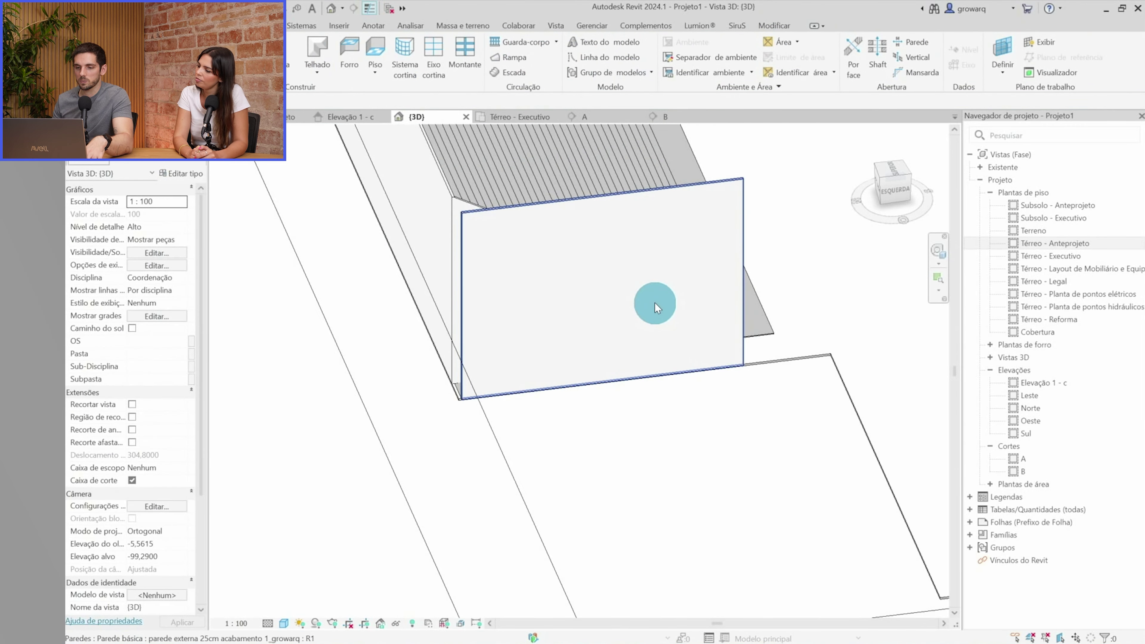
{"action": "scroll", "coordinate": [752, 314], "scroll_direction": "up", "scroll_amount": 2}
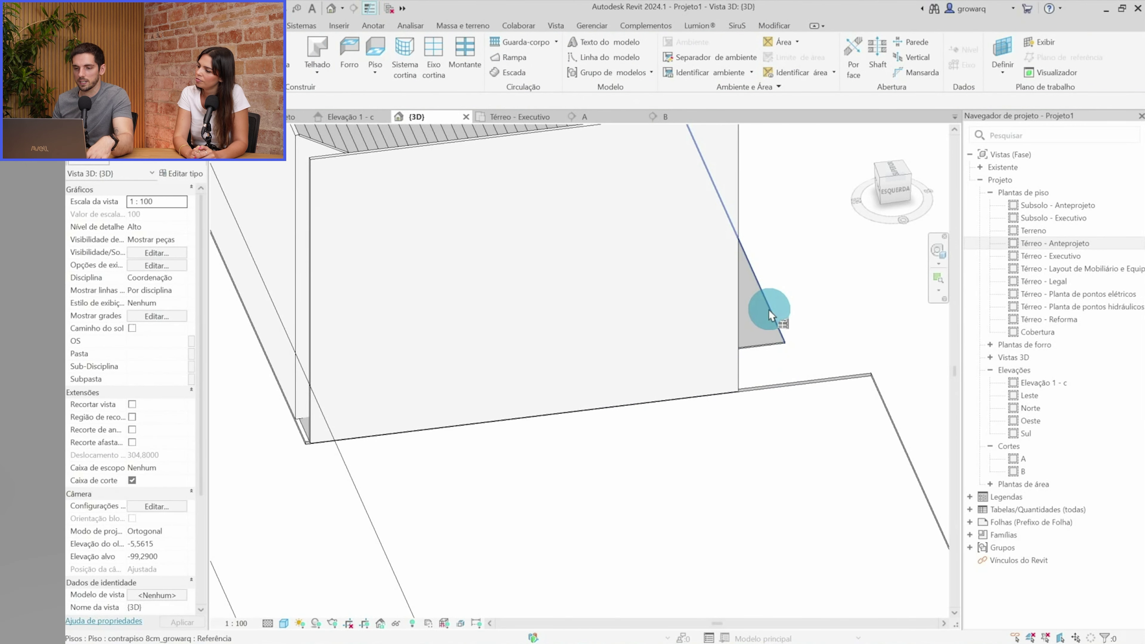
In the new wall's profile, pick its lower edge and the slab edge as sketch lines
{"action": "double_click", "coordinate": [734, 297]}
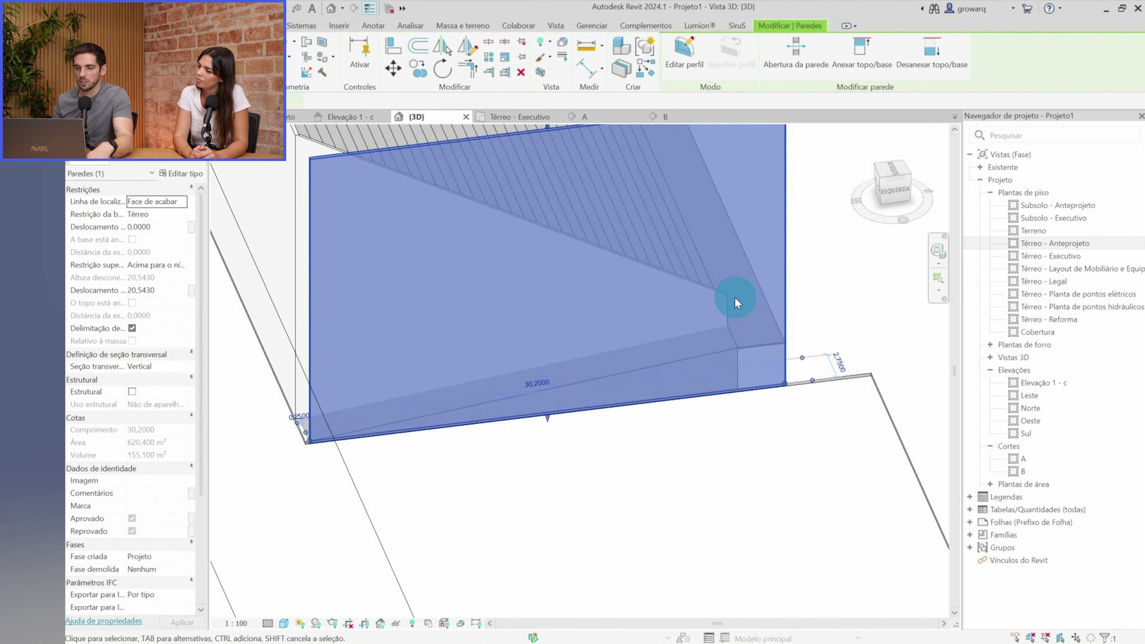
{"action": "left_click", "coordinate": [727, 72]}
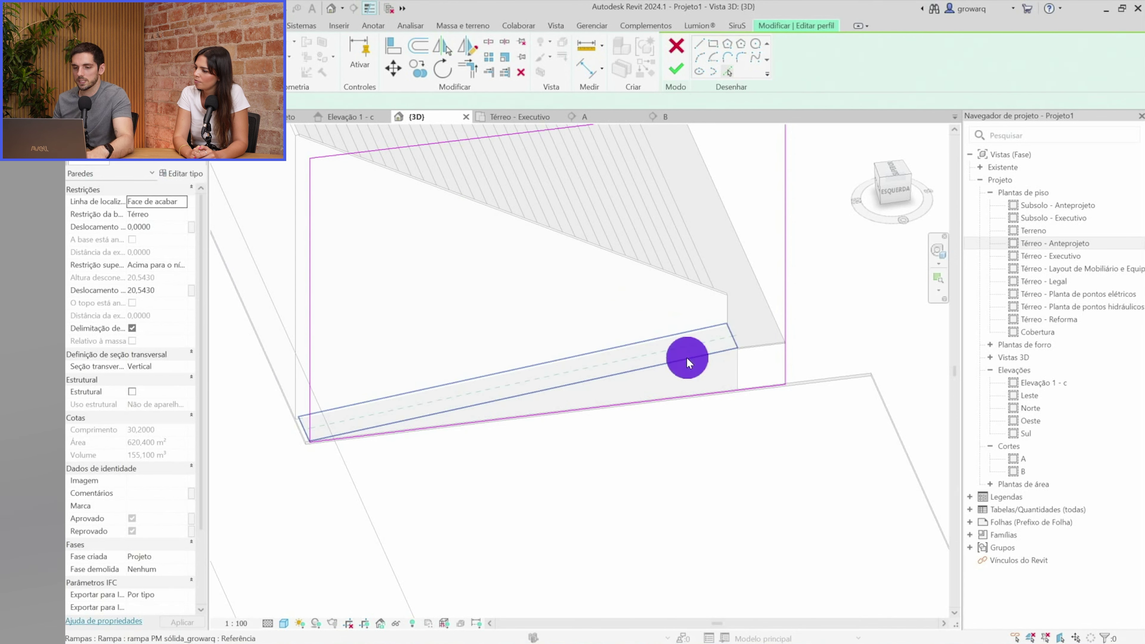
{"action": "left_click", "coordinate": [686, 357]}
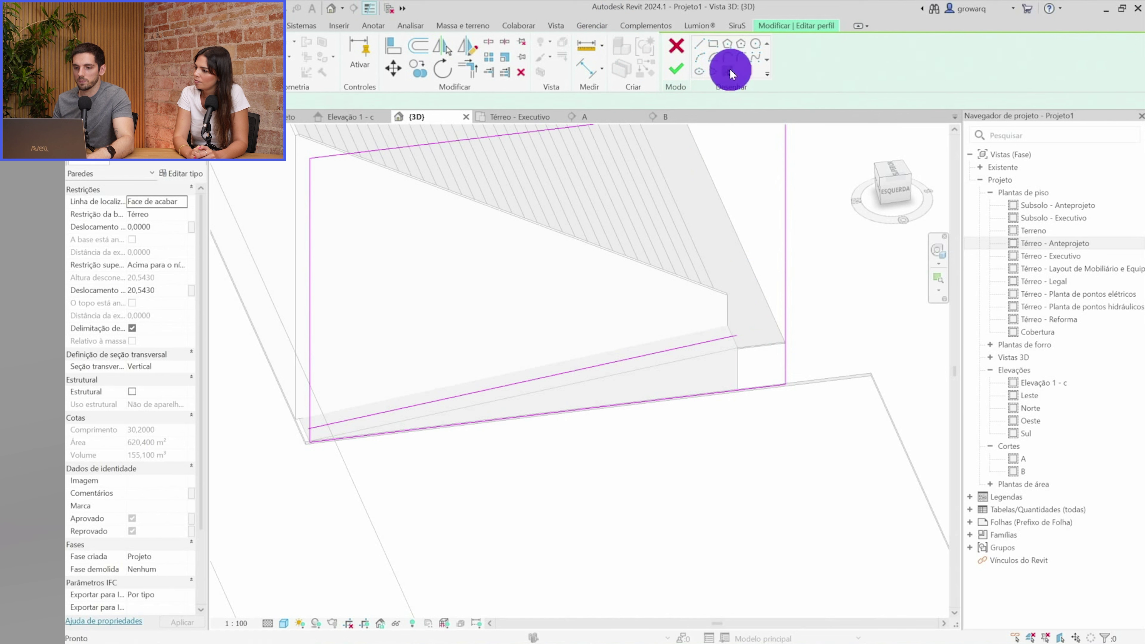
{"action": "left_click", "coordinate": [763, 341]}
{"action": "key", "text": "Escape"}
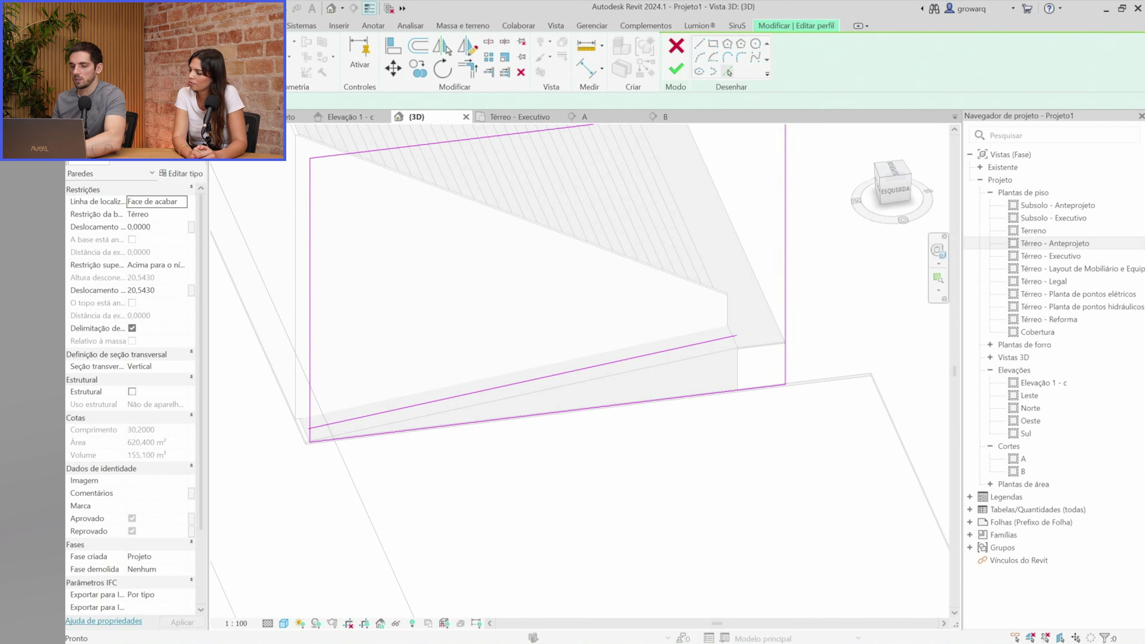
Trim the right vertical and long sloped lines to corners with Trim/Extend
{"action": "left_click", "coordinate": [769, 342]}
{"action": "left_click", "coordinate": [759, 399]}
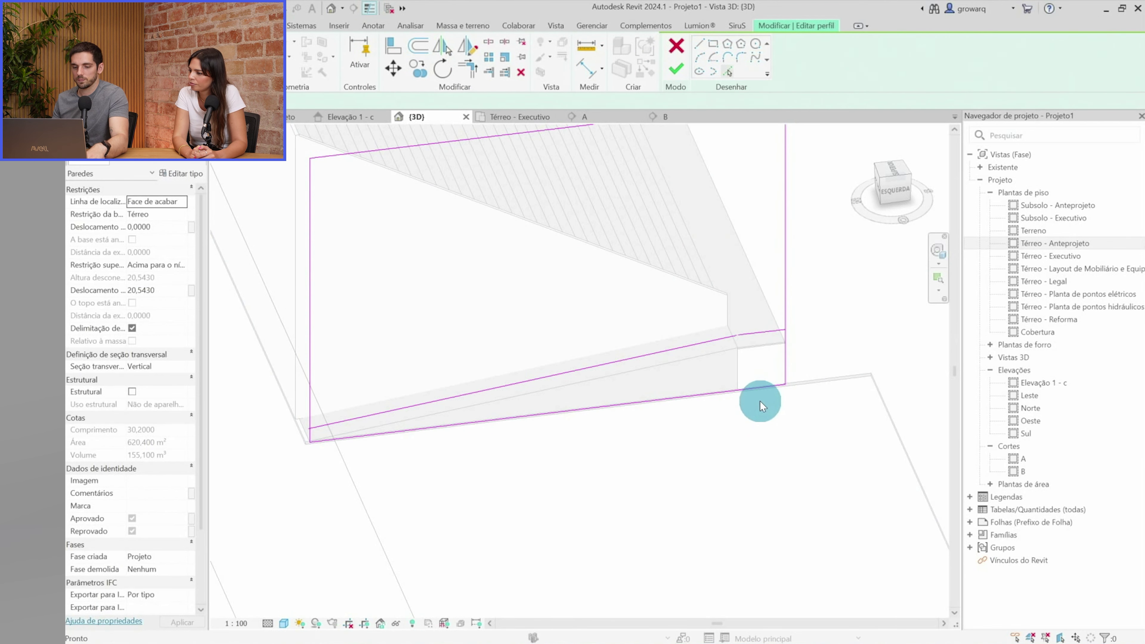
{"action": "left_click", "coordinate": [784, 351]}
{"action": "left_click", "coordinate": [767, 332]}
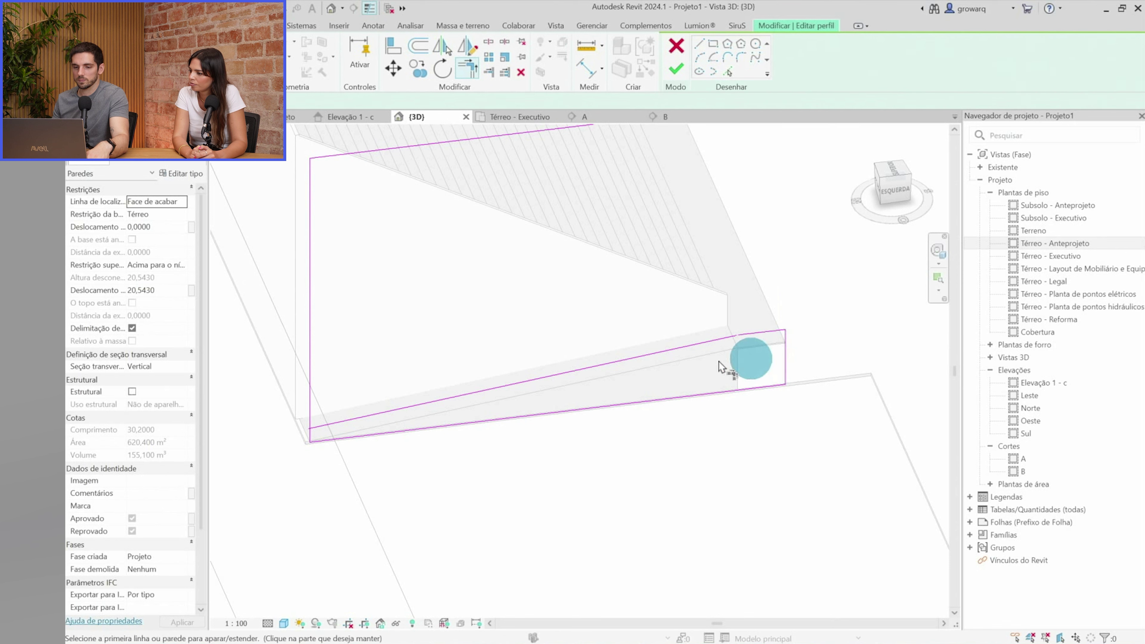
{"action": "left_click", "coordinate": [316, 430]}
{"action": "left_click", "coordinate": [472, 416]}
{"action": "left_click", "coordinate": [765, 331]}
{"action": "scroll", "coordinate": [765, 330], "scroll_direction": "up", "scroll_amount": 2}
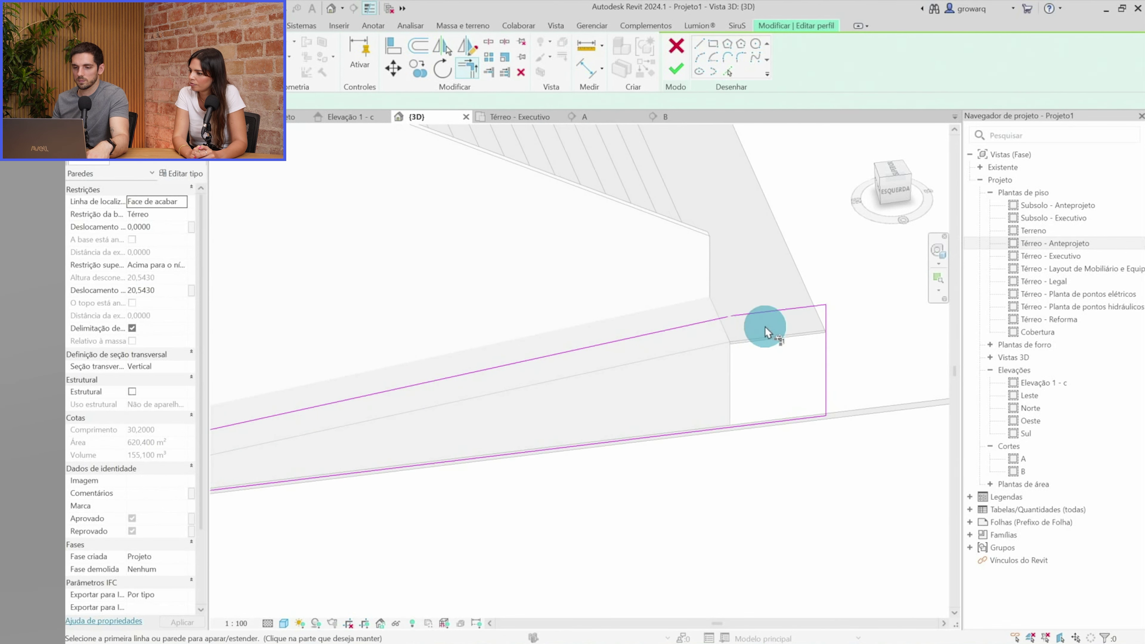
{"action": "left_click", "coordinate": [665, 331]}
{"action": "scroll", "coordinate": [724, 363], "scroll_direction": "down", "scroll_amount": 2}
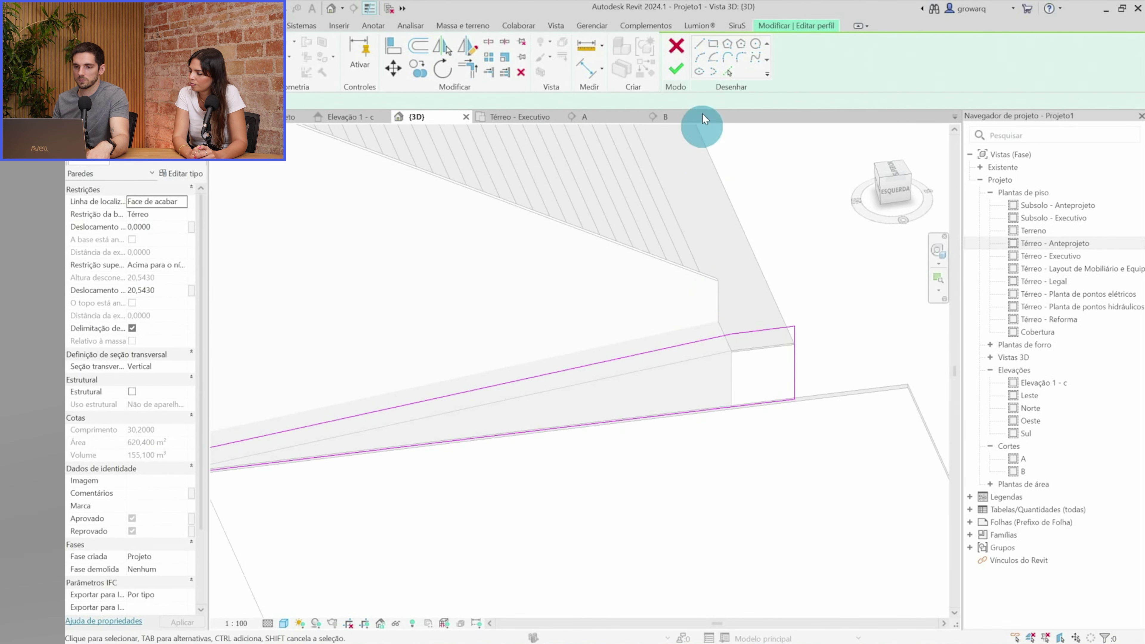
Delete the leftover upper sketch line and finish the wall profile
{"action": "left_click", "coordinate": [680, 75]}
{"action": "scroll", "coordinate": [627, 486], "scroll_direction": "up", "scroll_amount": 3}
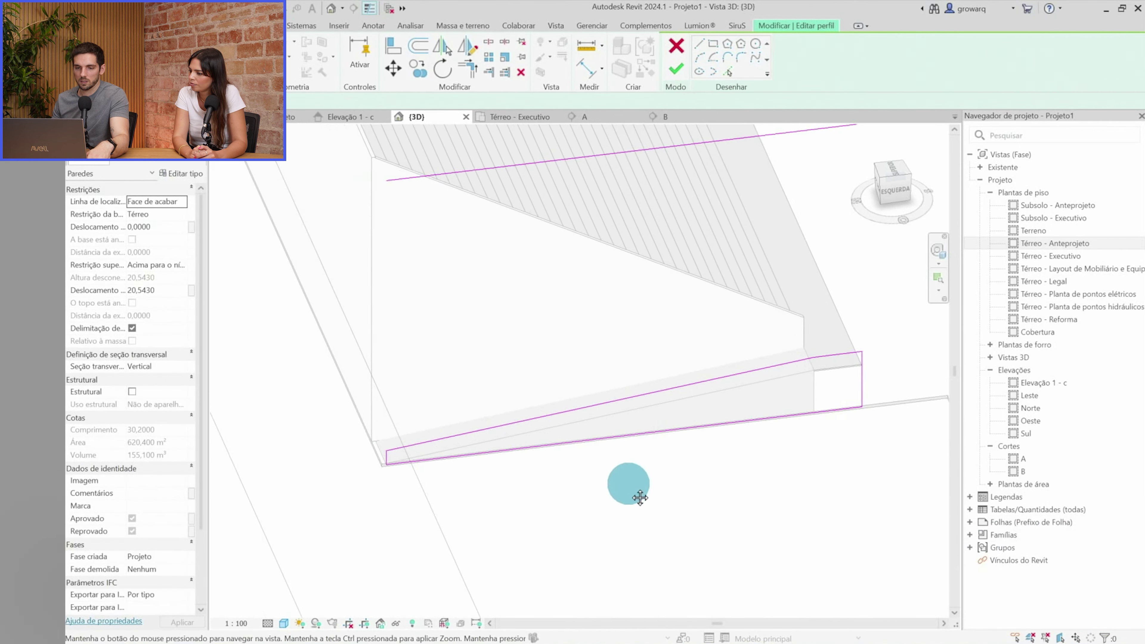
{"action": "left_click", "coordinate": [534, 194]}
{"action": "key", "text": "Delete"}
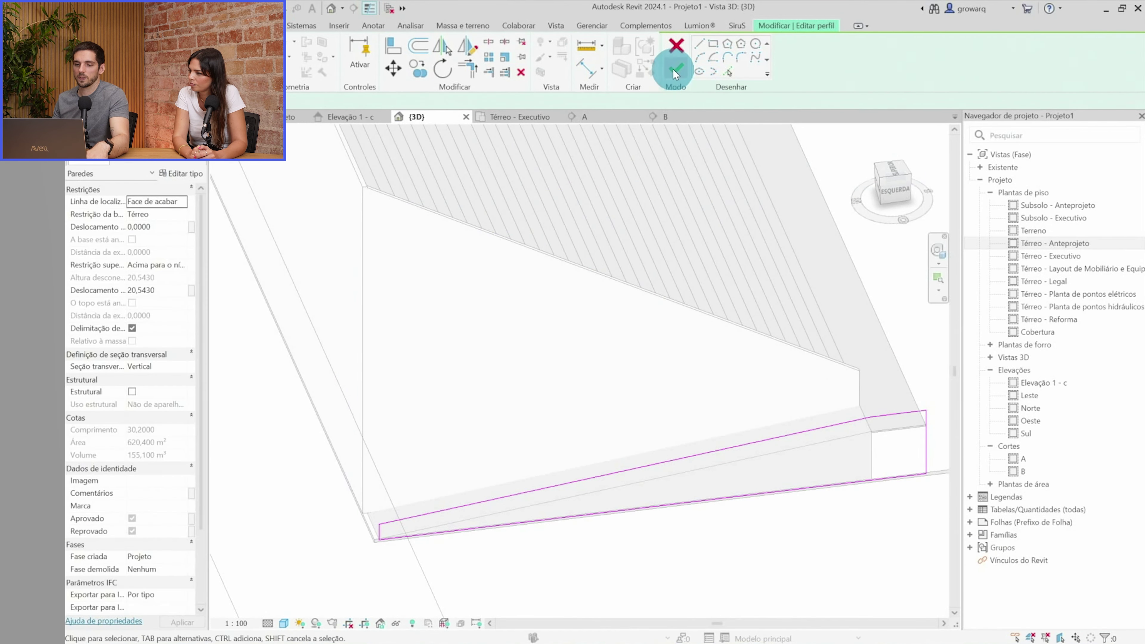
{"action": "left_click", "coordinate": [675, 74]}
Add a wall along the other long floor edge with Pick Lines
{"action": "mouse_move", "coordinate": [659, 384]}
{"action": "middle_mouse_down", "text": "shift"}
{"action": "mouse_move", "coordinate": [500, 604]}
{"action": "mouse_move", "coordinate": [454, 537]}
{"action": "mouse_move", "coordinate": [498, 512]}
{"action": "middle_mouse_up", "text": "shift"}
{"action": "mouse_move", "coordinate": [606, 494]}
{"action": "middle_mouse_down", "text": "shift"}
{"action": "mouse_move", "coordinate": [451, 547]}
{"action": "mouse_move", "coordinate": [403, 447]}
{"action": "mouse_move", "coordinate": [448, 381]}
{"action": "middle_mouse_up", "text": "shift"}
{"action": "left_click", "coordinate": [459, 430]}
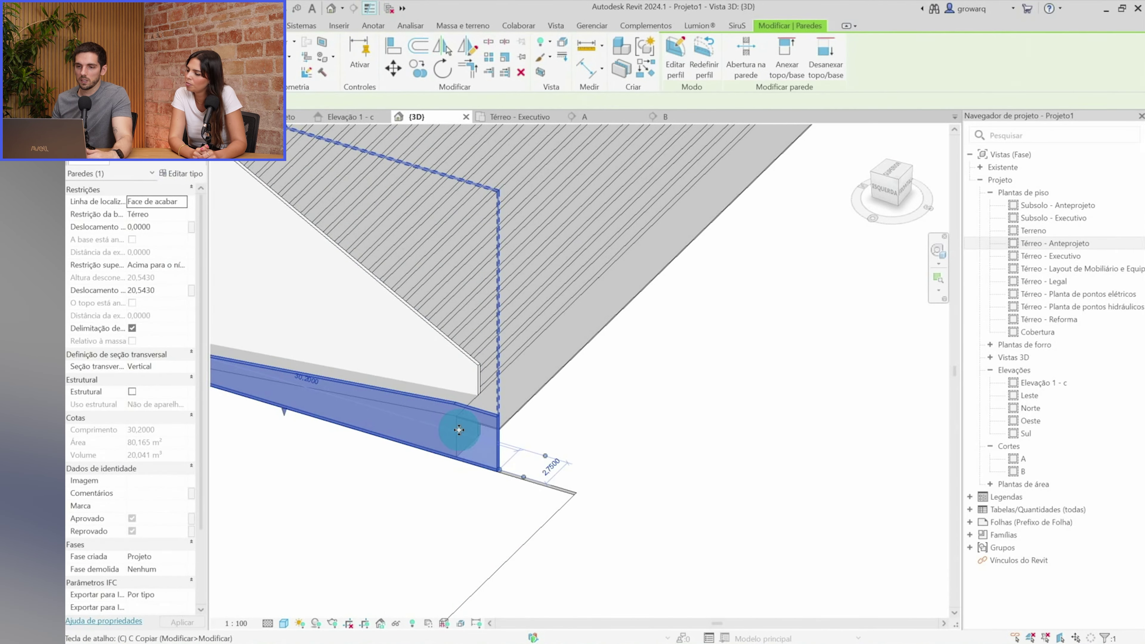
{"action": "key", "text": "s"}
{"action": "left_click", "coordinate": [685, 72]}
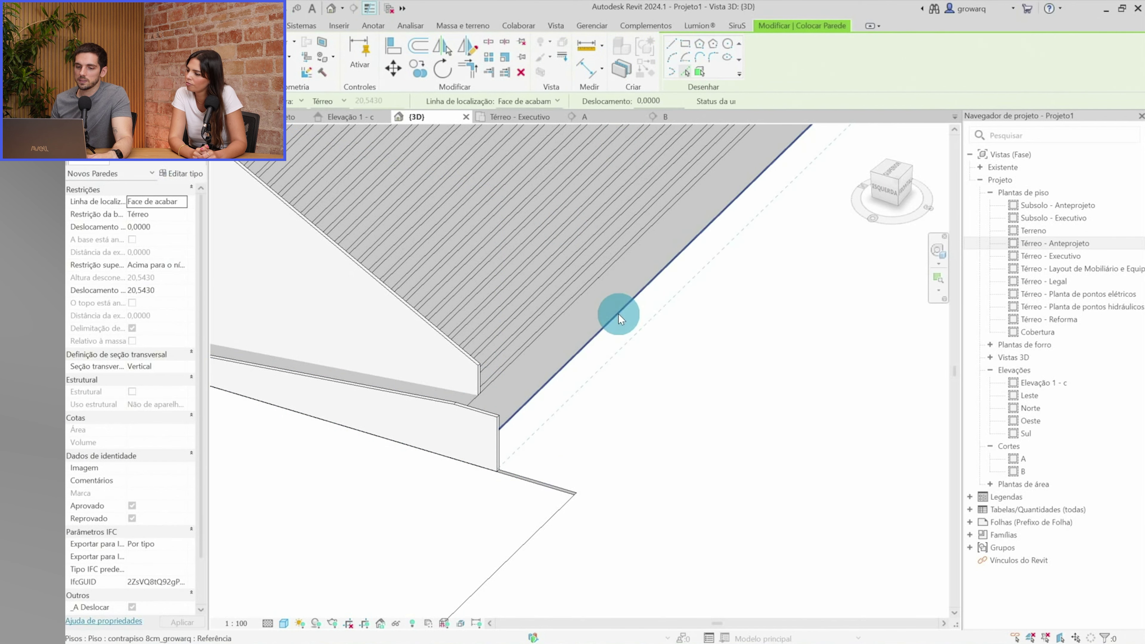
{"action": "left_click", "coordinate": [618, 313]}
{"action": "key", "text": "Escape"}
{"action": "key", "text": "Escape"}
Align the new wall's face flush with the stair edge using AL, then orbit to check
{"action": "left_click", "coordinate": [534, 319]}
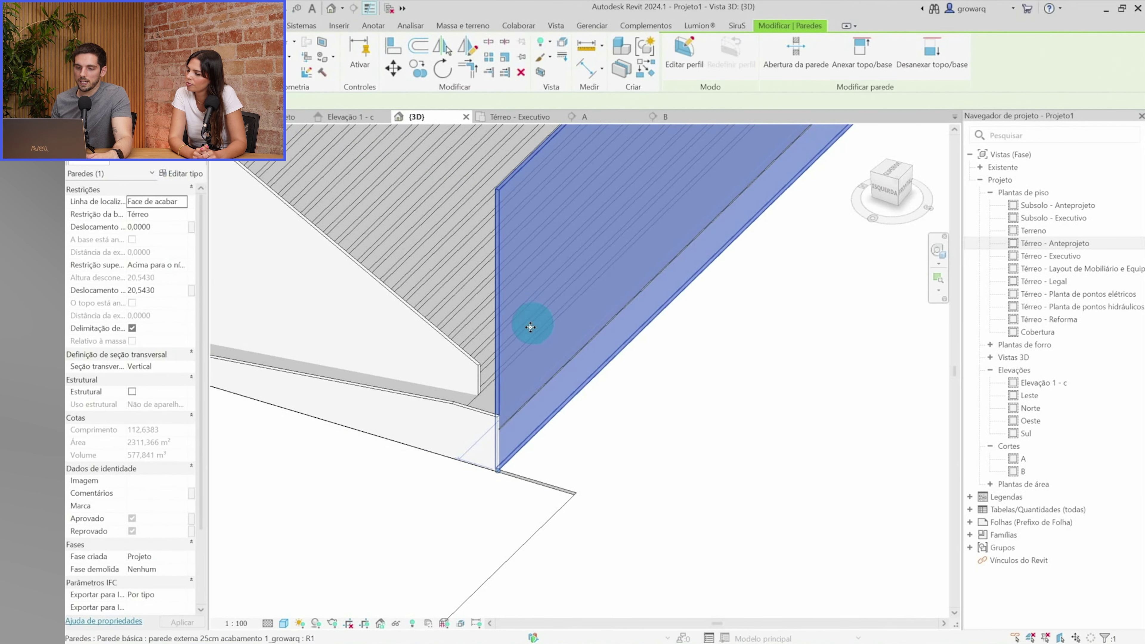
{"action": "scroll", "coordinate": [471, 401], "scroll_direction": "up", "scroll_amount": 2}
{"action": "key", "text": "a"}
{"action": "key", "text": "l"}
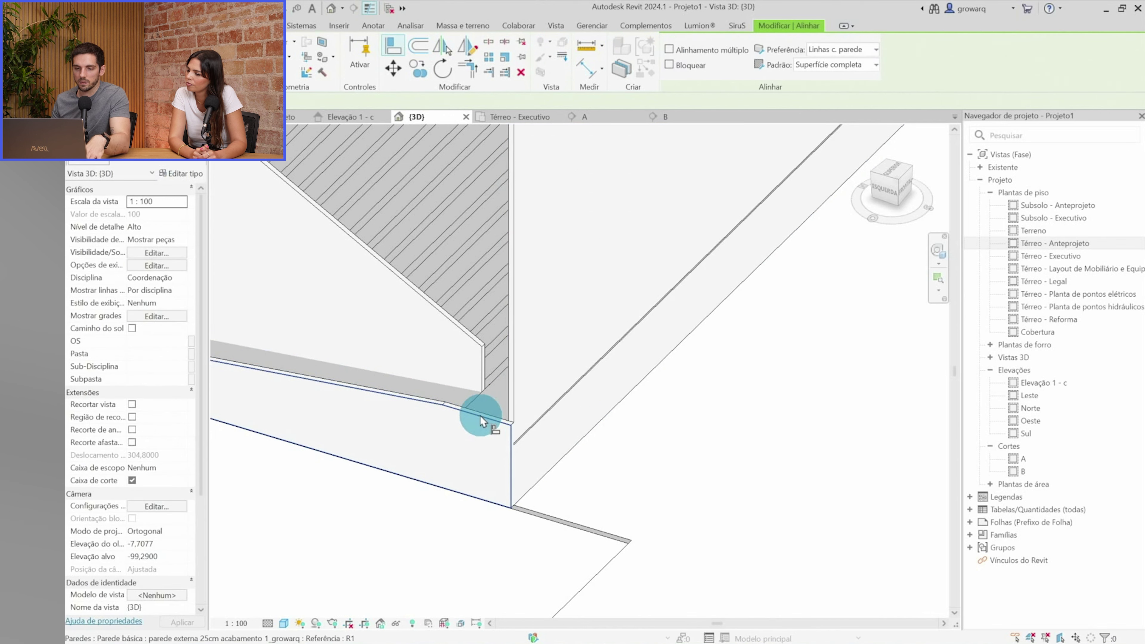
{"action": "scroll", "coordinate": [504, 439], "scroll_direction": "up", "scroll_amount": 5}
{"action": "left_click", "coordinate": [504, 437]}
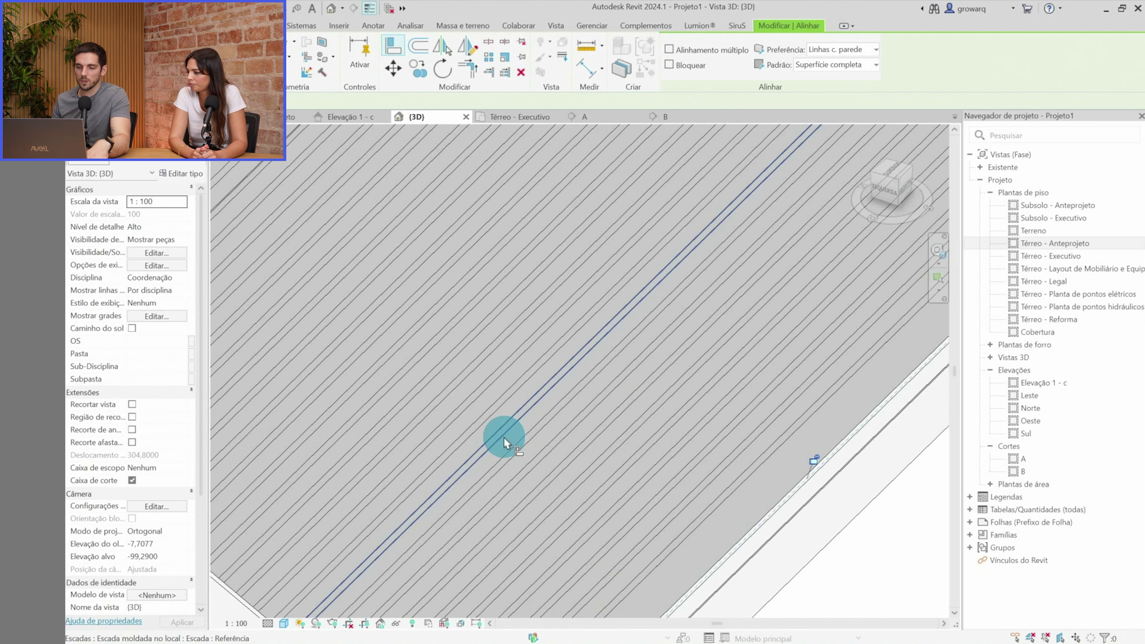
{"action": "scroll", "coordinate": [528, 343], "scroll_direction": "down", "scroll_amount": 3}
{"action": "scroll", "coordinate": [521, 481], "scroll_direction": "down", "scroll_amount": 2}
{"action": "key", "text": "Escape"}
{"action": "key", "text": "Escape"}
{"action": "left_click", "coordinate": [519, 488]}
{"action": "scroll", "coordinate": [519, 488], "scroll_direction": "down", "scroll_amount": 3}
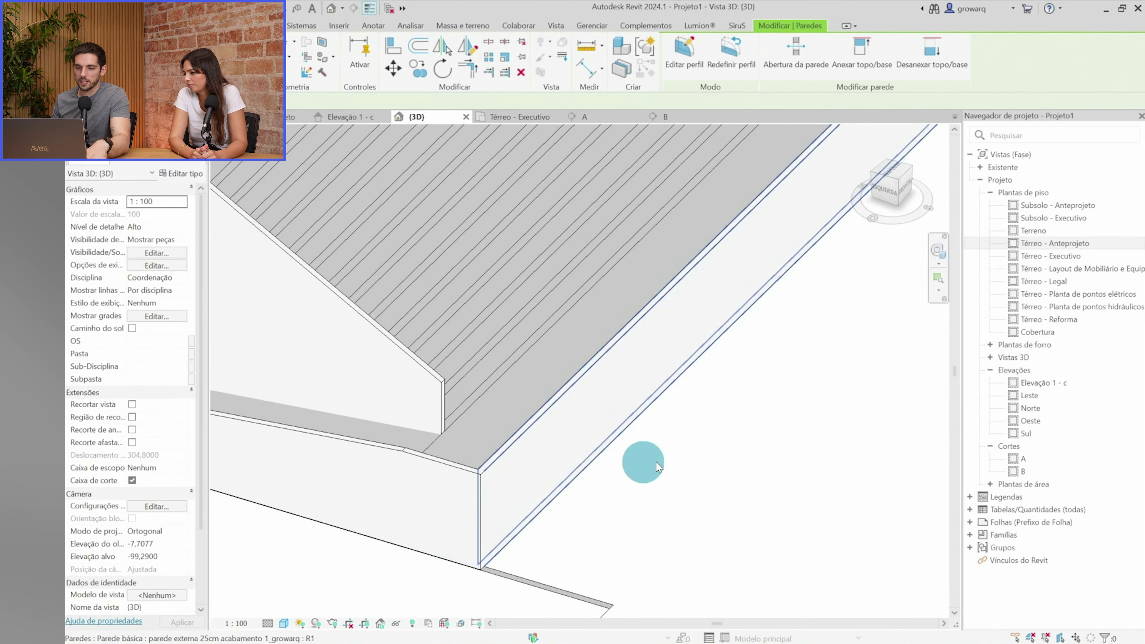
{"action": "key", "text": "Escape"}
{"action": "mouse_move", "coordinate": [358, 519]}
{"action": "middle_mouse_down", "text": "shift"}
{"action": "mouse_move", "coordinate": [458, 612]}
{"action": "mouse_move", "coordinate": [455, 558]}
{"action": "mouse_move", "coordinate": [639, 455]}
{"action": "mouse_move", "coordinate": [307, 619]}
{"action": "mouse_move", "coordinate": [365, 589]}
{"action": "mouse_move", "coordinate": [383, 563]}
{"action": "mouse_move", "coordinate": [221, 636]}
{"action": "mouse_move", "coordinate": [161, 614]}
{"action": "mouse_move", "coordinate": [135, 558]}
{"action": "mouse_move", "coordinate": [144, 602]}
{"action": "mouse_move", "coordinate": [286, 619]}
{"action": "mouse_move", "coordinate": [309, 637]}
{"action": "mouse_move", "coordinate": [318, 625]}
{"action": "middle_mouse_up", "text": "shift"}
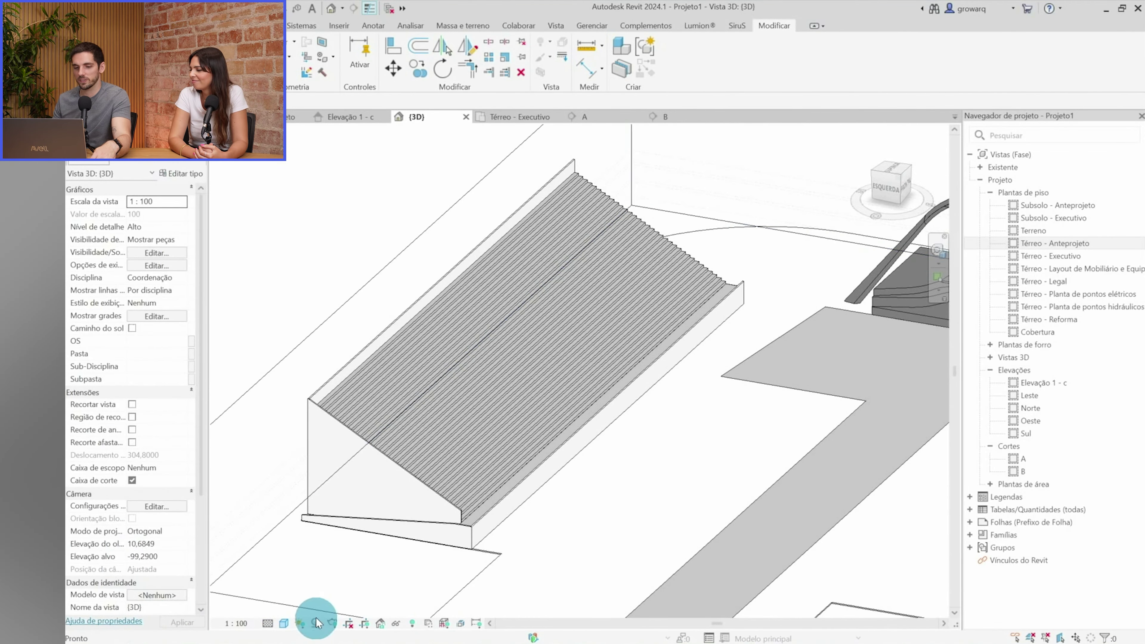
{"action": "middle_click_drag", "start_coordinate": [472, 592], "coordinate": [491, 593], "text": "shift"}
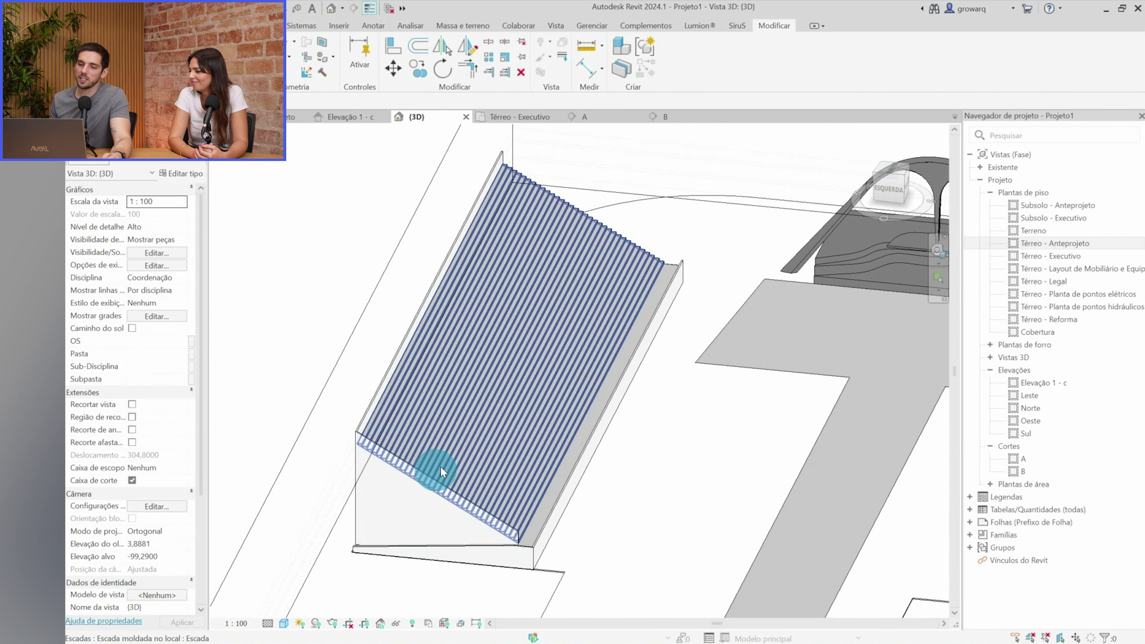
Select the triangular end wall and open the Térreo - Anteprojeto floor plan
{"action": "middle_click_drag", "start_coordinate": [597, 254], "coordinate": [621, 339], "text": "shift"}
{"action": "left_click", "coordinate": [524, 448]}
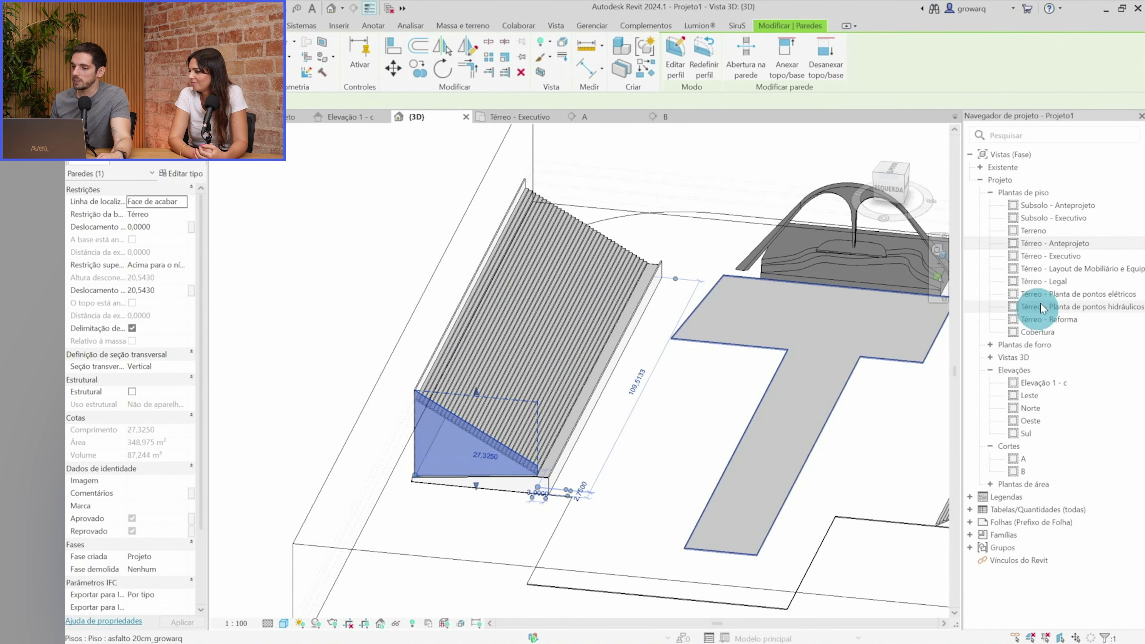
{"action": "double_click", "coordinate": [1073, 243]}
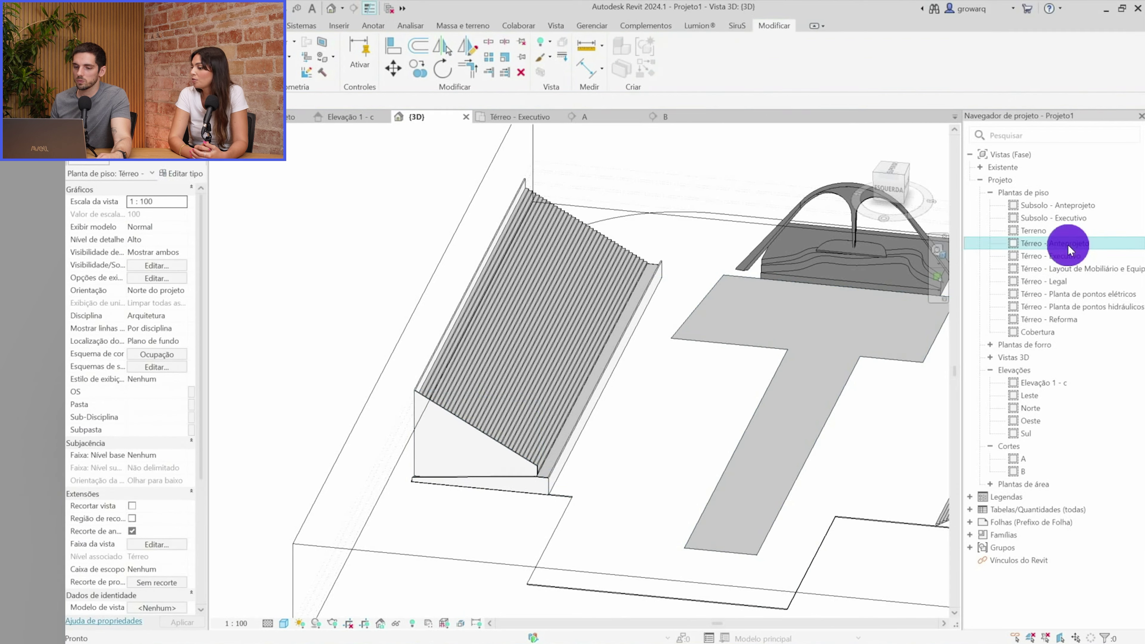
{"action": "scroll", "coordinate": [811, 324], "scroll_direction": "down", "scroll_amount": 3}
{"action": "middle_click_drag", "start_coordinate": [754, 342], "coordinate": [485, 384]}
{"action": "scroll", "coordinate": [485, 384], "scroll_direction": "down", "scroll_amount": 1}
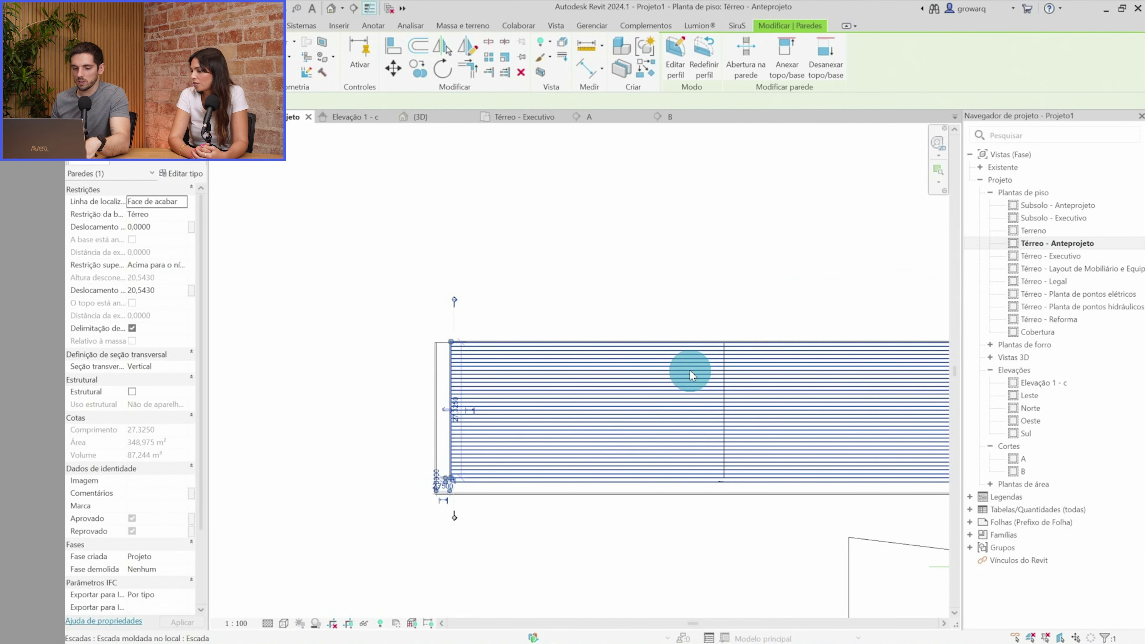
Mirror the end wall with DM across an axis drawn from the stair midpoint
{"action": "key", "text": "d"}
{"action": "key", "text": "m"}
{"action": "scroll", "coordinate": [694, 374], "scroll_direction": "up", "scroll_amount": 3}
{"action": "scroll", "coordinate": [717, 393], "scroll_direction": "up", "scroll_amount": 2}
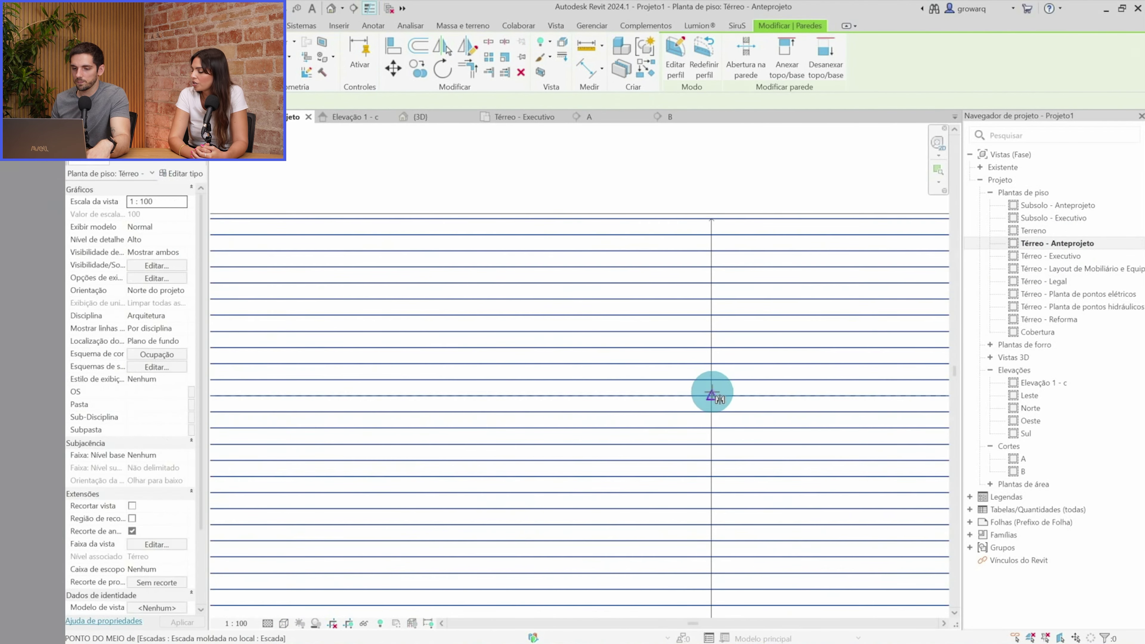
{"action": "left_click", "coordinate": [718, 396]}
{"action": "scroll", "coordinate": [710, 397], "scroll_direction": "down", "scroll_amount": 2}
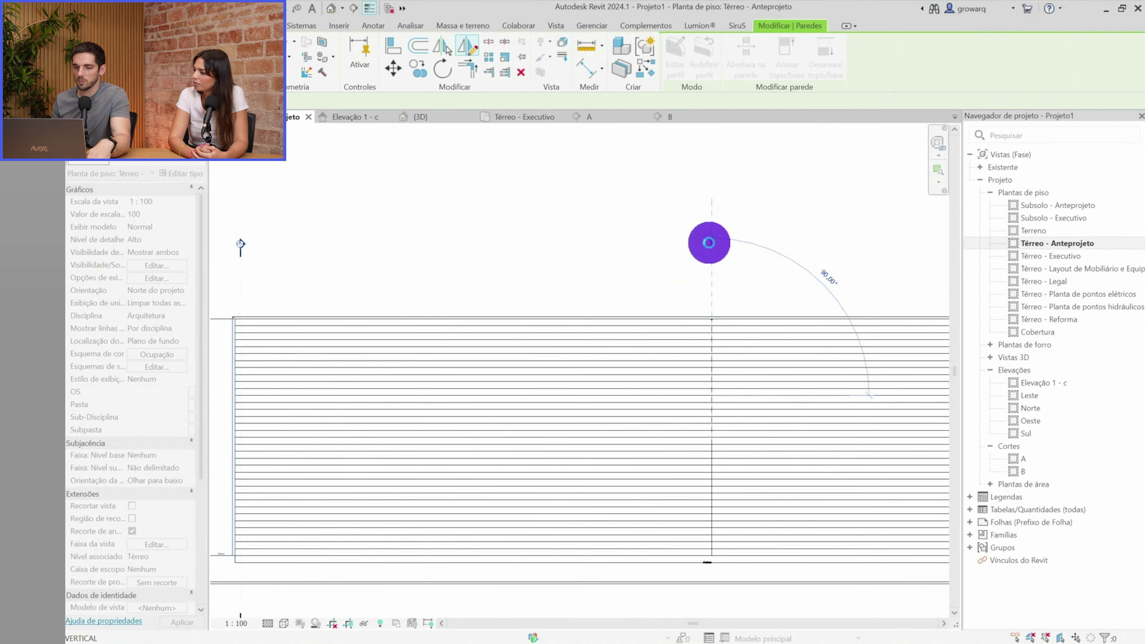
{"action": "left_click", "coordinate": [708, 243]}
{"action": "scroll", "coordinate": [694, 255], "scroll_direction": "down", "scroll_amount": 2}
{"action": "scroll", "coordinate": [523, 242], "scroll_direction": "up", "scroll_amount": 3}
Mirror the stair's left-end wall and ramp together across a vertical axis at the stair edge
{"action": "left_click", "coordinate": [524, 241]}
{"action": "scroll", "coordinate": [523, 238], "scroll_direction": "up", "scroll_amount": 1}
{"action": "left_click", "coordinate": [524, 225], "text": "ctrl"}
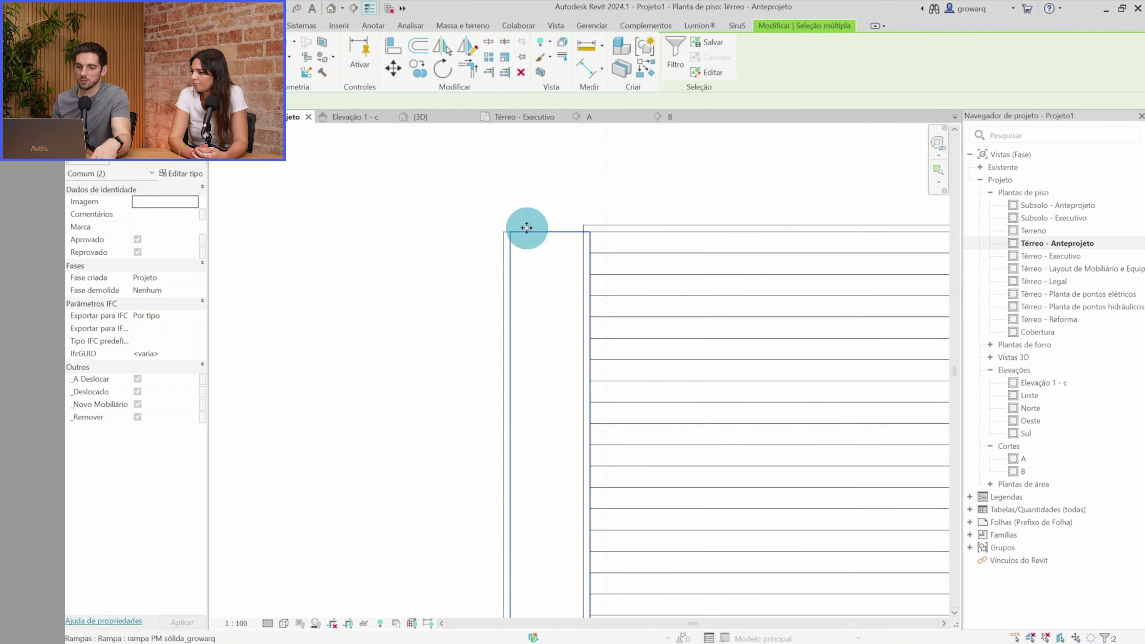
{"action": "scroll", "coordinate": [534, 345], "scroll_direction": "down", "scroll_amount": 2}
{"action": "scroll", "coordinate": [520, 361], "scroll_direction": "up", "scroll_amount": 1}
{"action": "scroll", "coordinate": [521, 360], "scroll_direction": "down", "scroll_amount": 3}
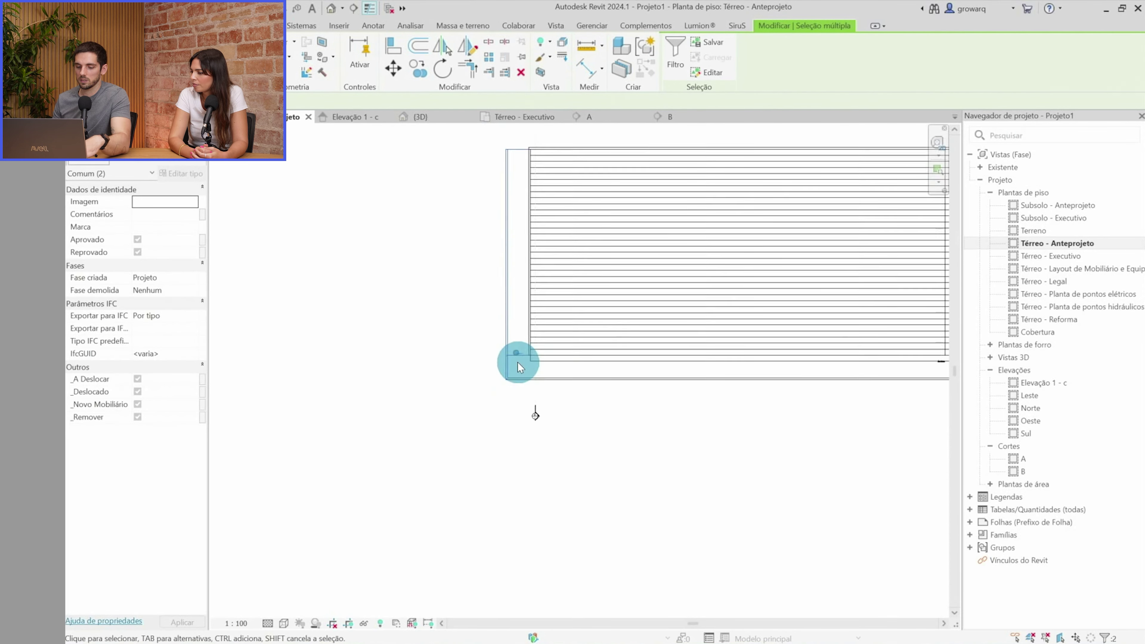
{"action": "scroll", "coordinate": [683, 353], "scroll_direction": "up", "scroll_amount": 5}
{"action": "key", "text": "d"}
{"action": "key", "text": "m"}
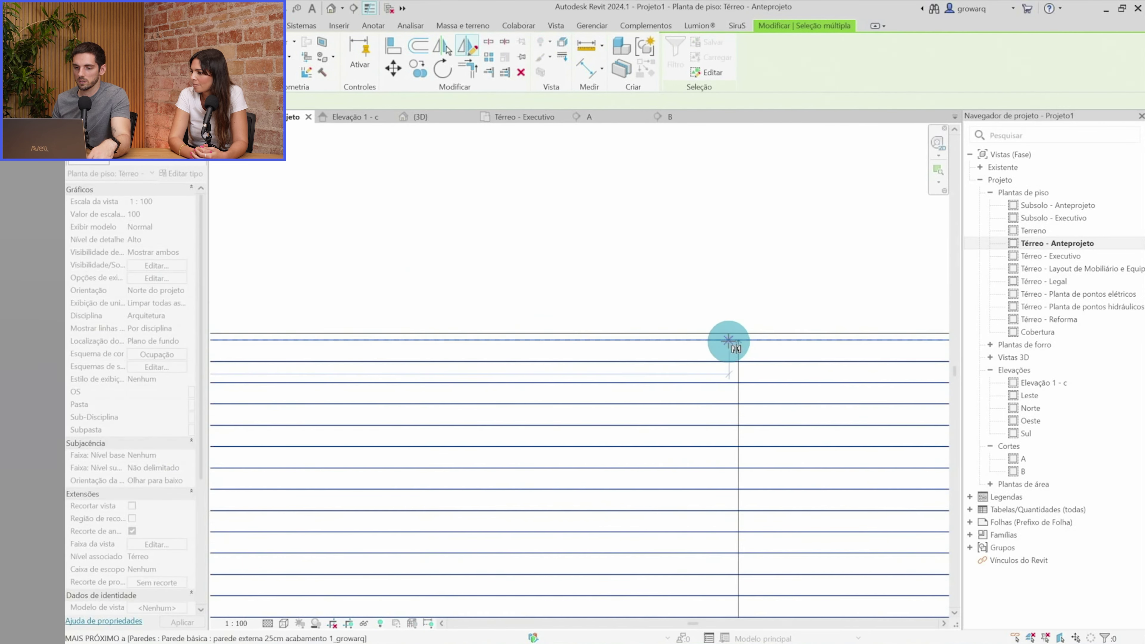
{"action": "left_click", "coordinate": [739, 340]}
{"action": "left_click", "coordinate": [738, 261]}
{"action": "scroll", "coordinate": [735, 264], "scroll_direction": "down", "scroll_amount": 3}
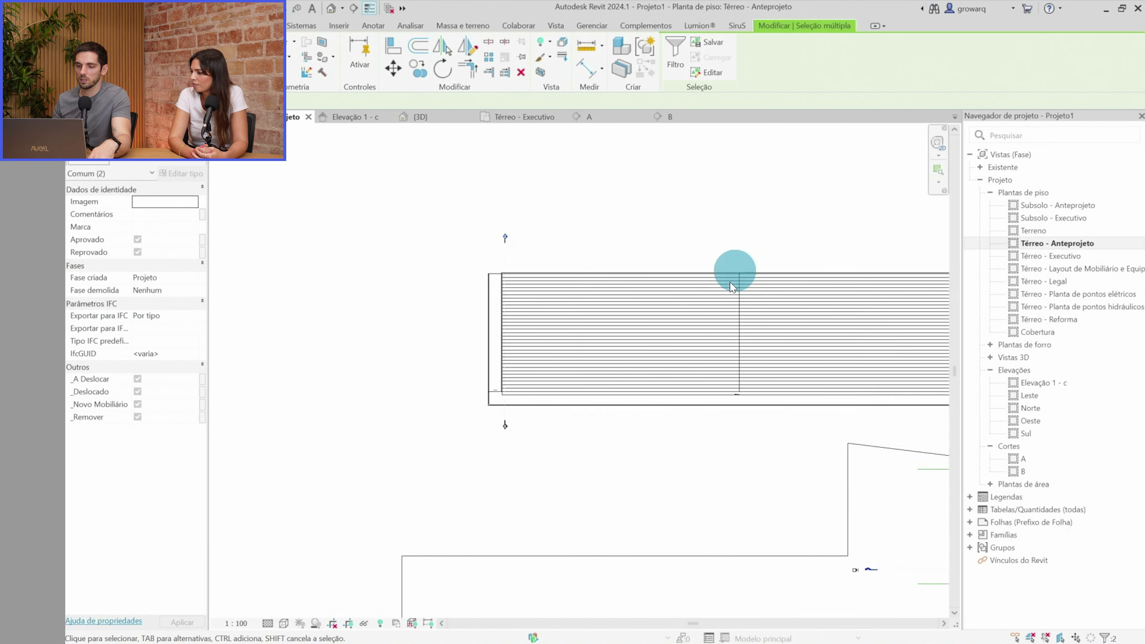
{"action": "scroll", "coordinate": [703, 316], "scroll_direction": "down", "scroll_amount": 1}
{"action": "scroll", "coordinate": [672, 369], "scroll_direction": "down", "scroll_amount": 1}
Stretch the floor slab's boundary out to the wall edge, bringing its area to 346,540 m²
{"action": "left_click", "coordinate": [814, 386]}
{"action": "scroll", "coordinate": [814, 386], "scroll_direction": "up", "scroll_amount": 2}
{"action": "scroll", "coordinate": [814, 390], "scroll_direction": "up", "scroll_amount": 3}
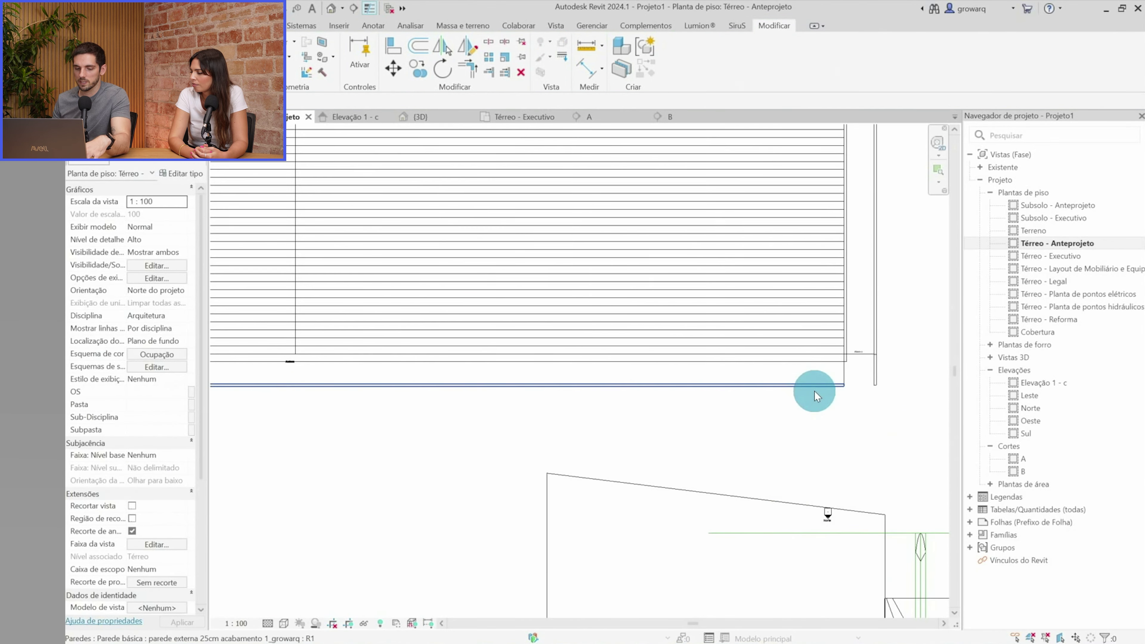
{"action": "middle_click_drag", "start_coordinate": [865, 385], "coordinate": [862, 362]}
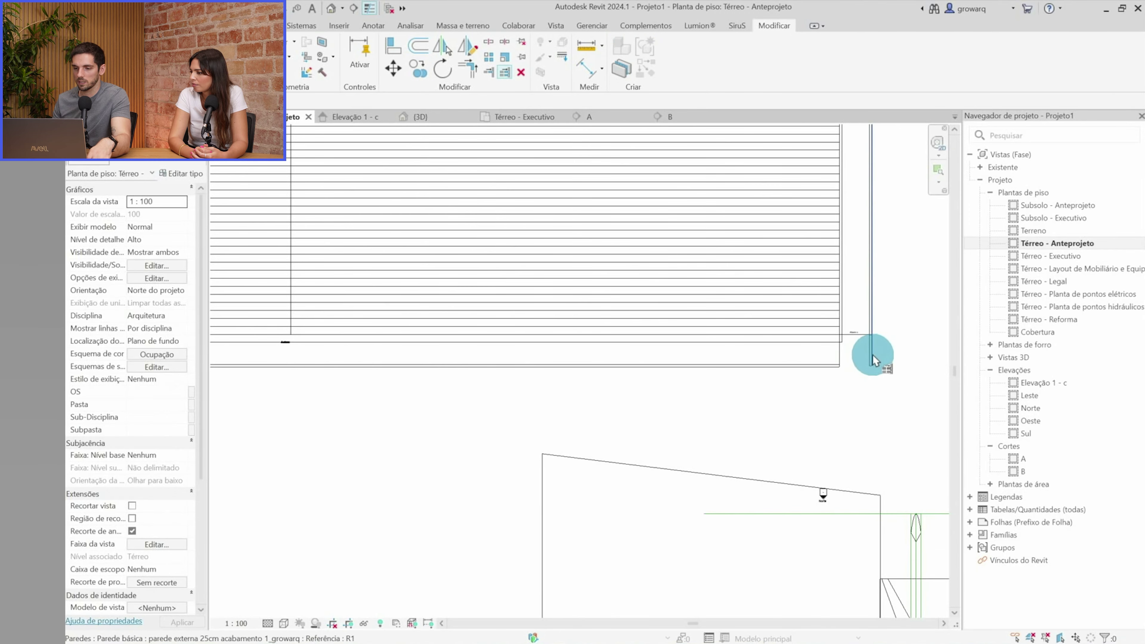
{"action": "left_click", "coordinate": [830, 361]}
{"action": "scroll", "coordinate": [838, 356], "scroll_direction": "up", "scroll_amount": 2}
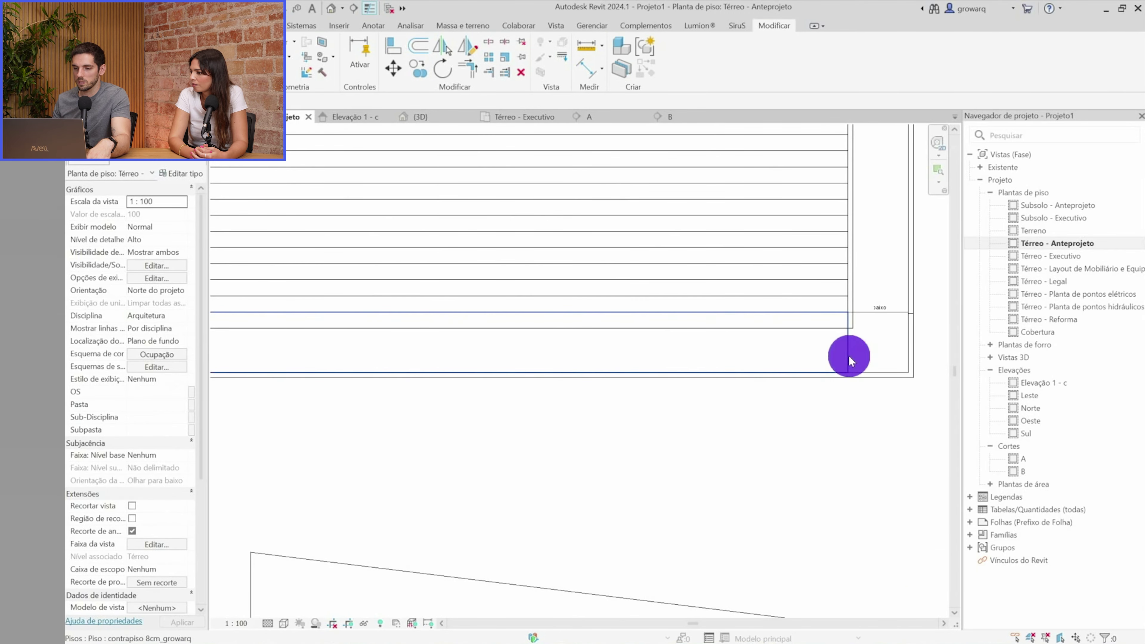
{"action": "double_click", "coordinate": [849, 352]}
{"action": "left_click_drag", "start_coordinate": [849, 348], "coordinate": [908, 356]}
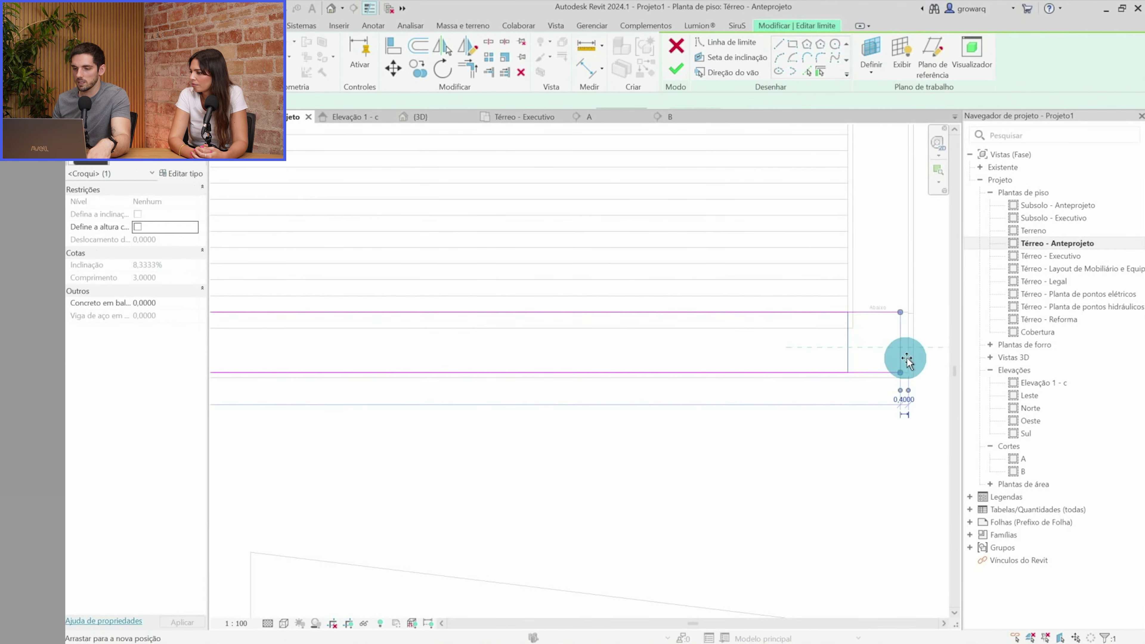
{"action": "left_click", "coordinate": [690, 71]}
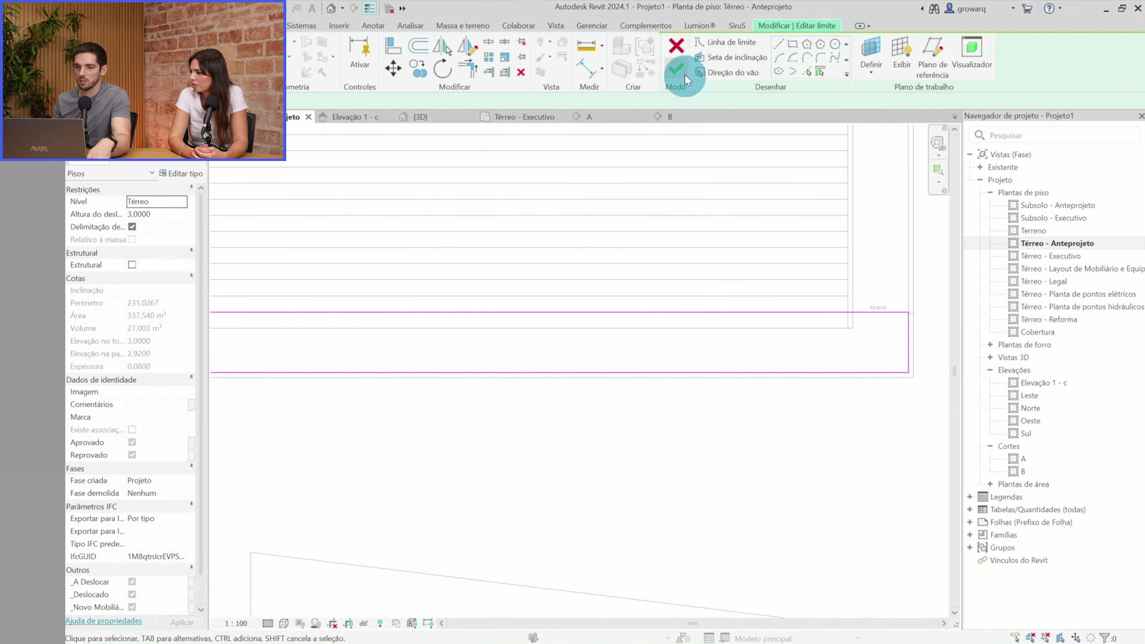
{"action": "left_click", "coordinate": [685, 74]}
{"action": "left_click", "coordinate": [708, 340]}
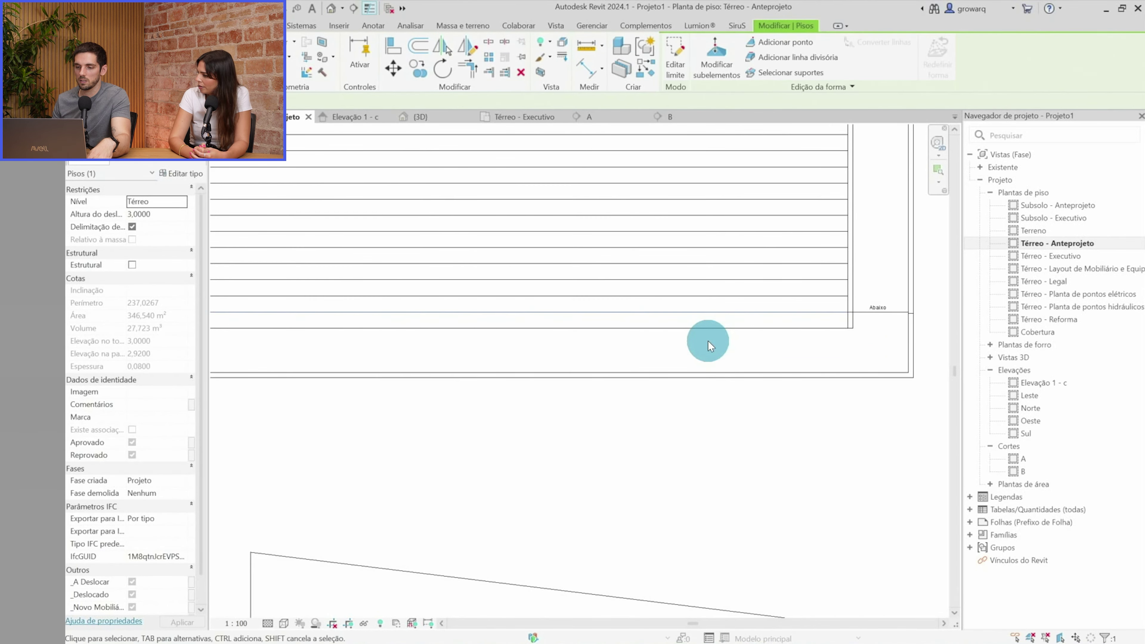
Return to the 3D view and orbit to inspect both mirrored stairs
{"action": "key", "text": "3"}
{"action": "key", "text": "d"}
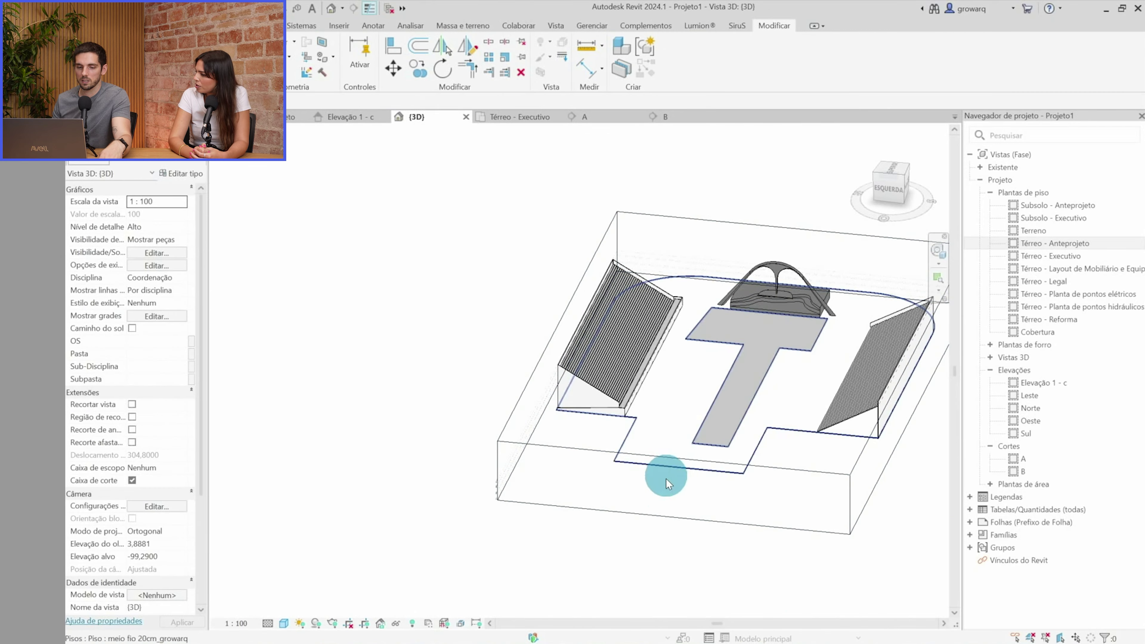
{"action": "mouse_move", "coordinate": [654, 504]}
{"action": "middle_mouse_down", "text": "shift"}
{"action": "mouse_move", "coordinate": [568, 560]}
{"action": "mouse_move", "coordinate": [404, 565]}
{"action": "mouse_move", "coordinate": [341, 519]}
{"action": "mouse_move", "coordinate": [319, 473]}
{"action": "mouse_move", "coordinate": [327, 452]}
{"action": "mouse_move", "coordinate": [350, 468]}
{"action": "mouse_move", "coordinate": [678, 370]}
{"action": "middle_mouse_up", "text": "shift"}
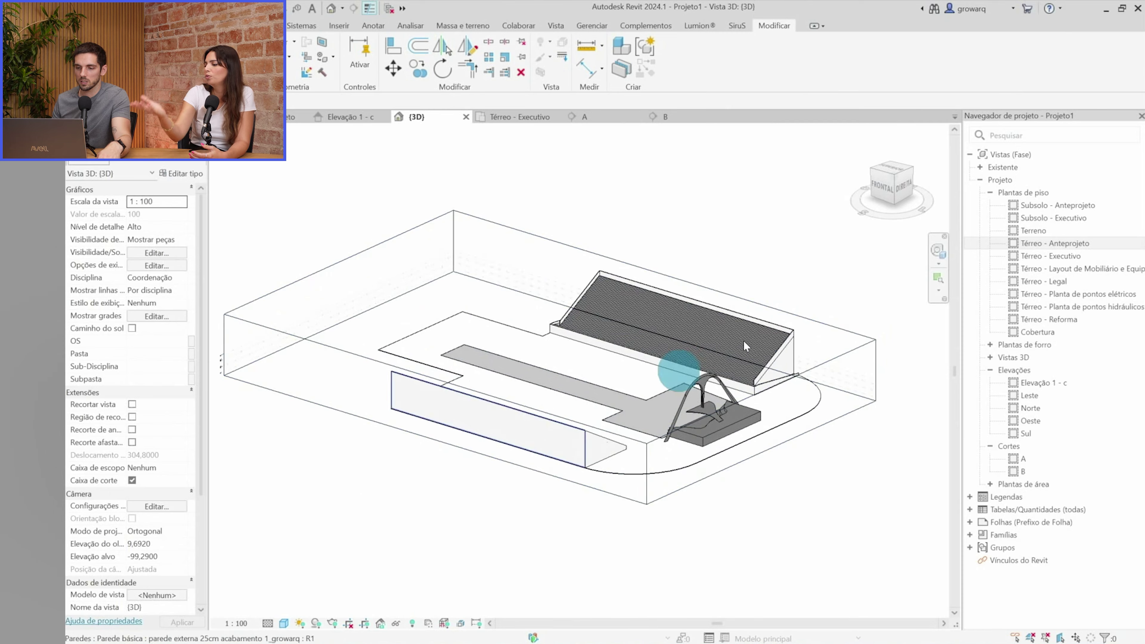
{"action": "scroll", "coordinate": [744, 342], "scroll_direction": "up", "scroll_amount": 3}
{"action": "scroll", "coordinate": [772, 363], "scroll_direction": "up", "scroll_amount": 3}
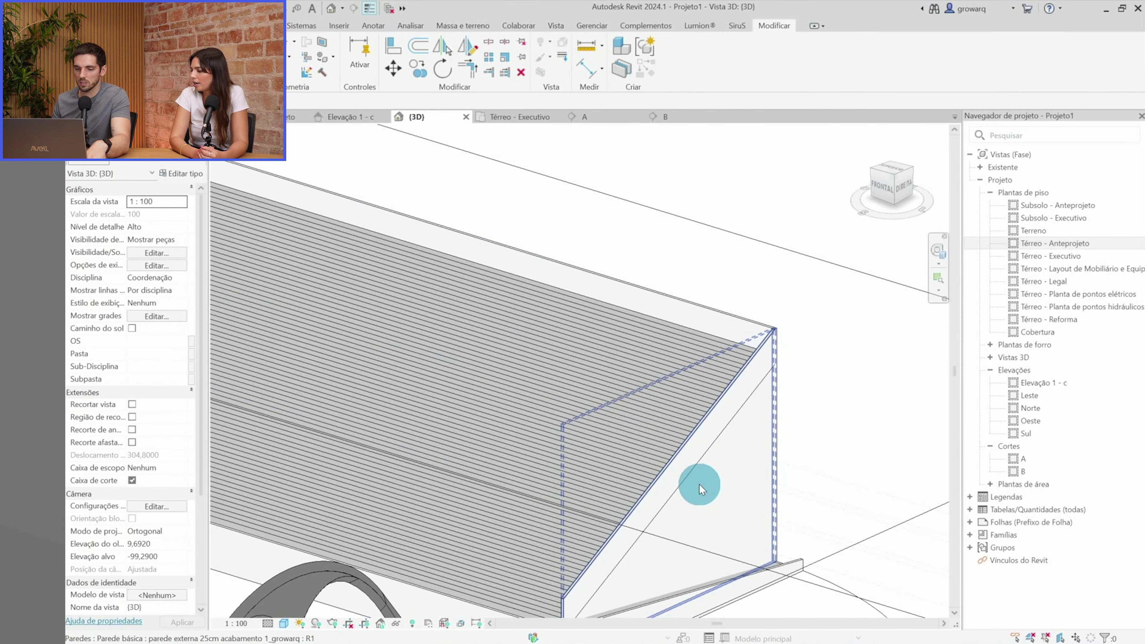
{"action": "left_click", "coordinate": [682, 459]}
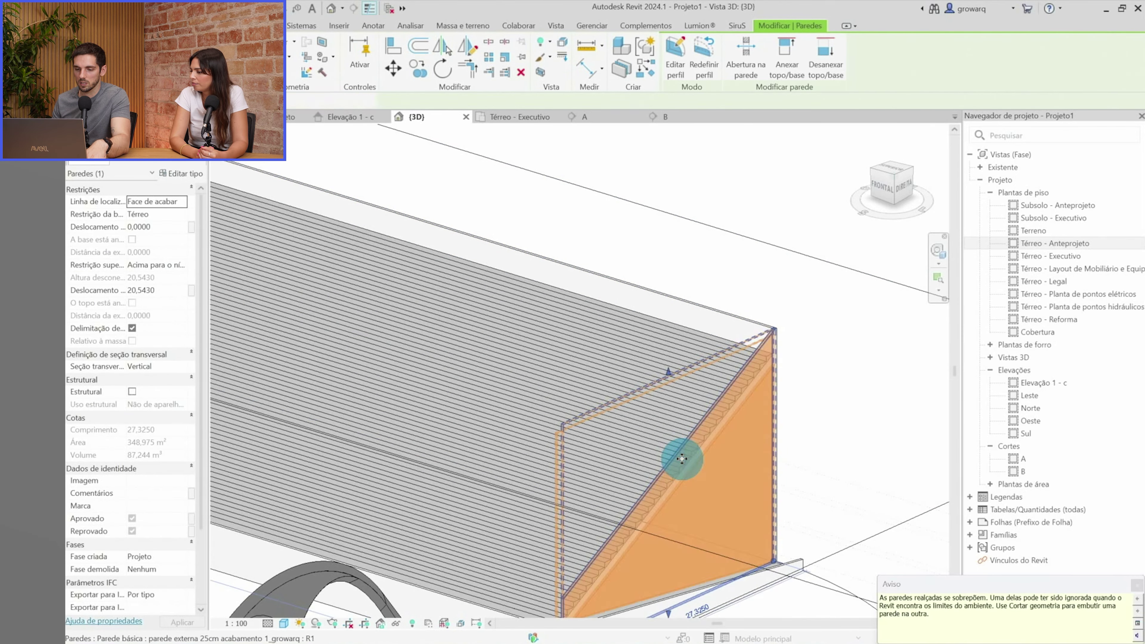
{"action": "key", "text": "Escape"}
Reorient the 3D view so the arch sits right of the roof, checking the stair by the T-slab
{"action": "scroll", "coordinate": [762, 349], "scroll_direction": "down", "scroll_amount": 1}
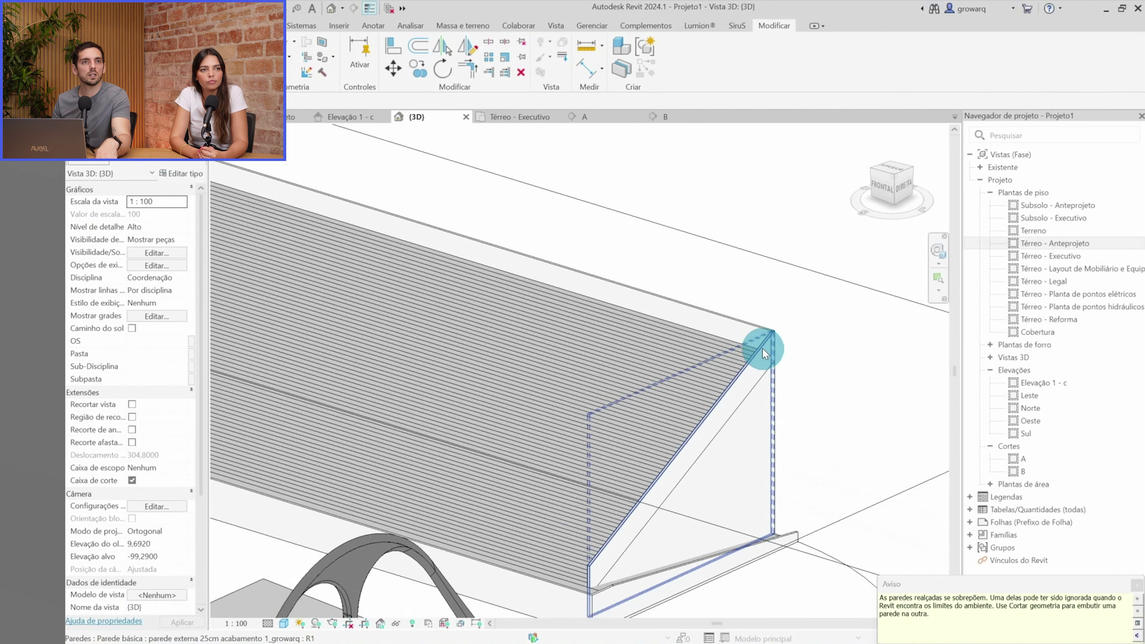
{"action": "scroll", "coordinate": [762, 348], "scroll_direction": "down", "scroll_amount": 2}
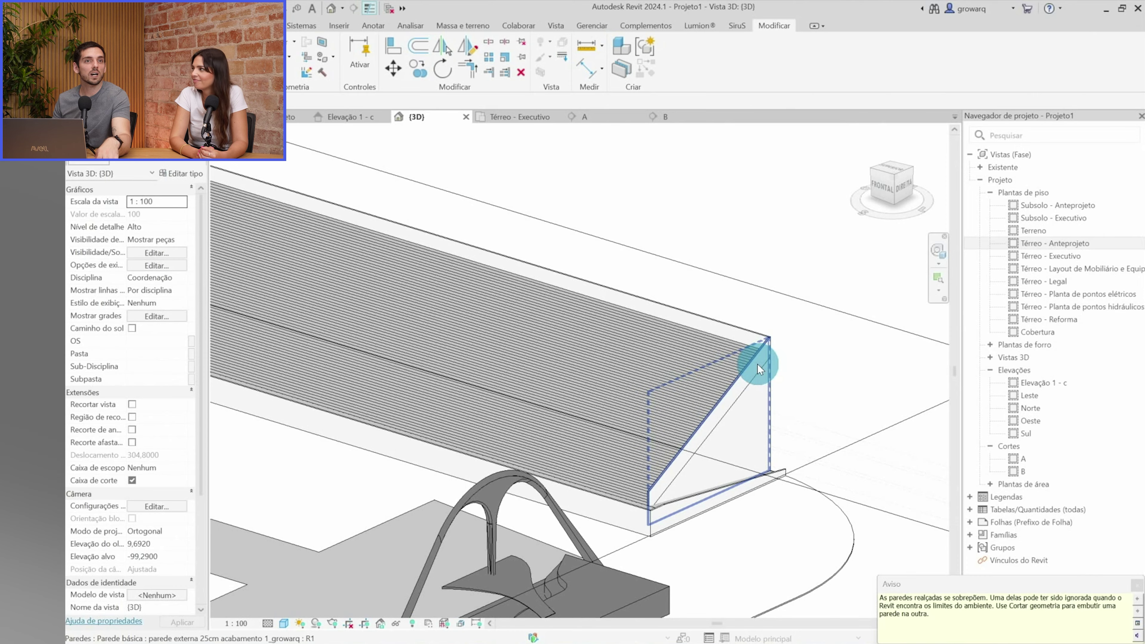
{"action": "scroll", "coordinate": [761, 370], "scroll_direction": "down", "scroll_amount": 2}
{"action": "scroll", "coordinate": [754, 358], "scroll_direction": "down", "scroll_amount": 3}
{"action": "mouse_move", "coordinate": [596, 504]}
{"action": "middle_mouse_down", "text": "shift"}
{"action": "mouse_move", "coordinate": [974, 503]}
{"action": "mouse_move", "coordinate": [972, 518]}
{"action": "mouse_move", "coordinate": [912, 542]}
{"action": "mouse_move", "coordinate": [874, 524]}
{"action": "middle_mouse_up", "text": "shift"}
{"action": "scroll", "coordinate": [797, 511], "scroll_direction": "up", "scroll_amount": 3}
{"action": "scroll", "coordinate": [812, 524], "scroll_direction": "up", "scroll_amount": 2}
{"action": "left_click", "coordinate": [820, 532]}
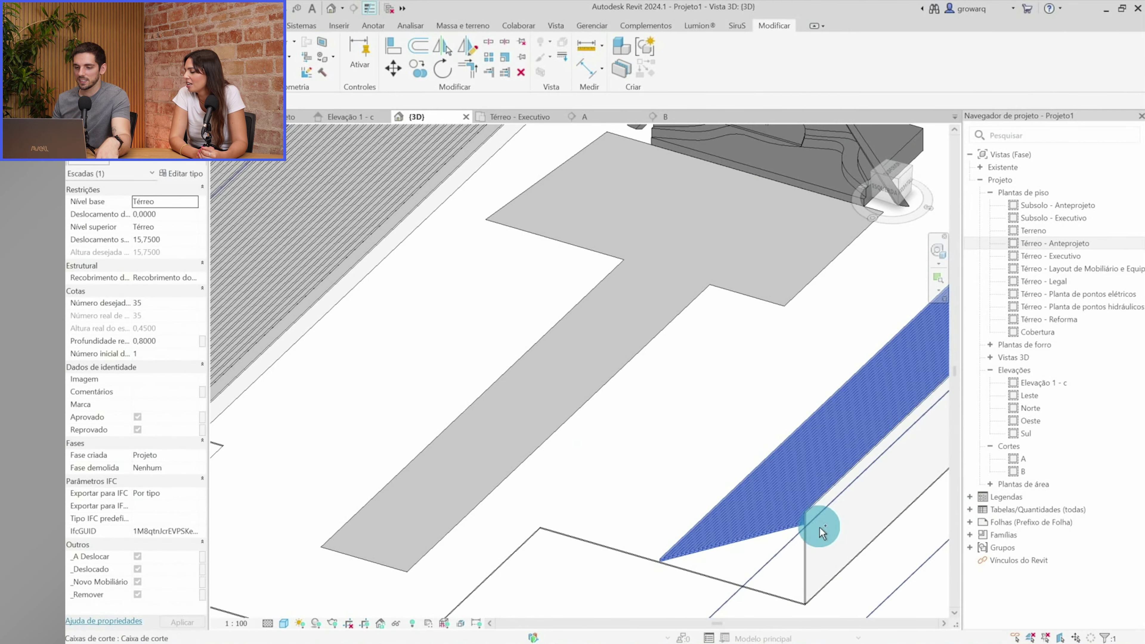
{"action": "scroll", "coordinate": [817, 540], "scroll_direction": "down", "scroll_amount": 3}
{"action": "key", "text": "Escape"}
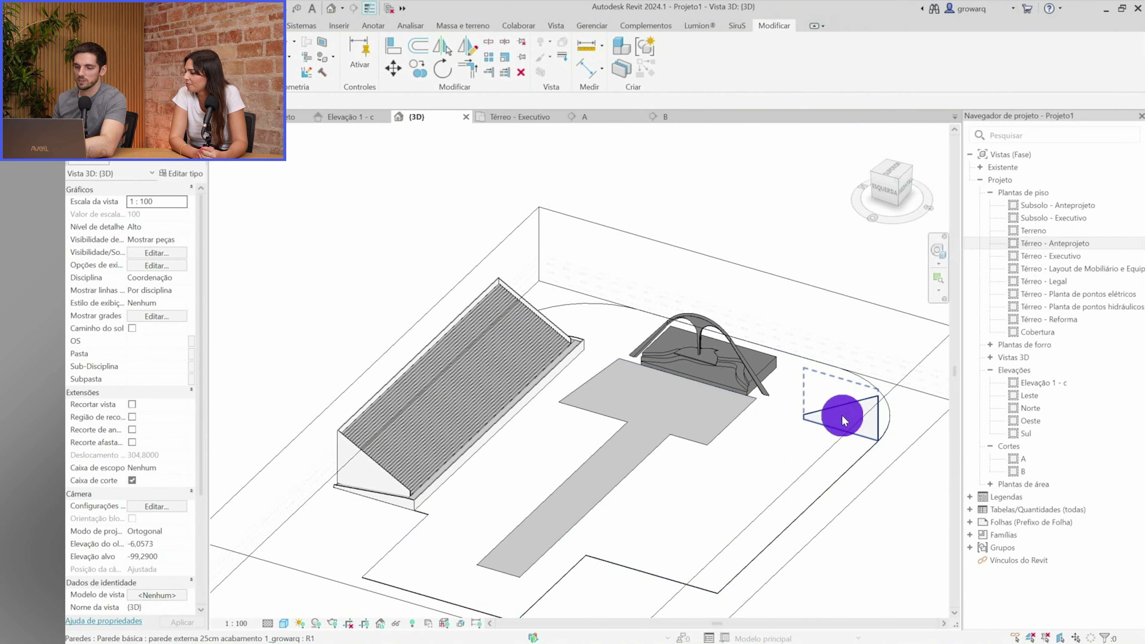
{"action": "scroll", "coordinate": [844, 418], "scroll_direction": "down", "scroll_amount": 3}
{"action": "scroll", "coordinate": [618, 433], "scroll_direction": "up", "scroll_amount": 5}
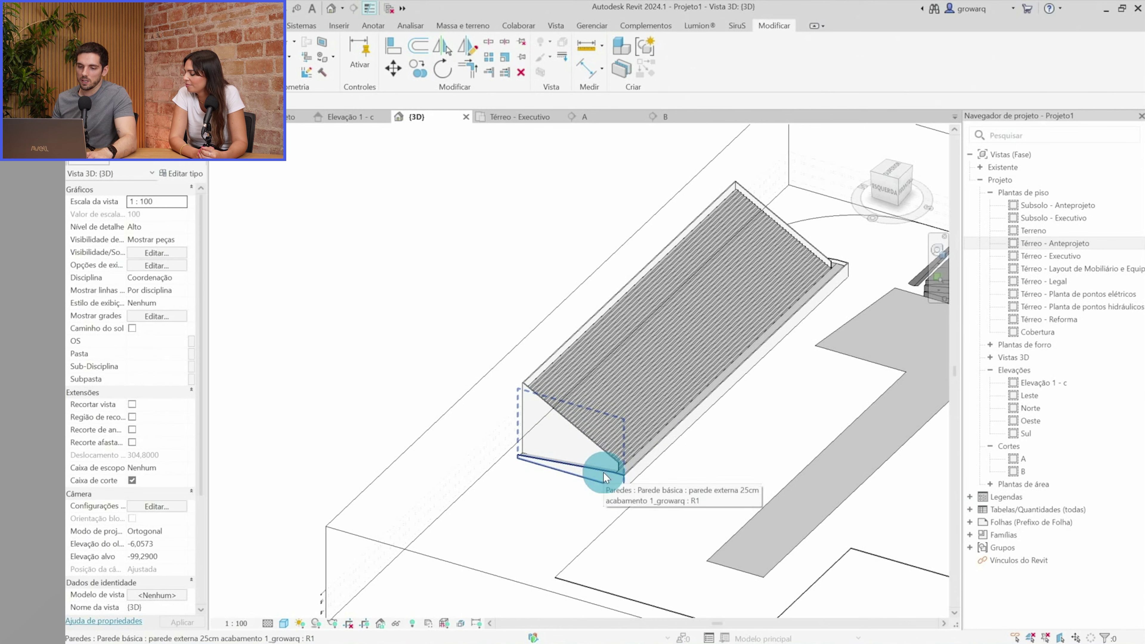
Select the walls around the roof, the roof face and band, and the stair together
{"action": "left_click", "coordinate": [606, 477]}
{"action": "scroll", "coordinate": [626, 455], "scroll_direction": "up", "scroll_amount": 3}
{"action": "scroll", "coordinate": [646, 511], "scroll_direction": "up", "scroll_amount": 2}
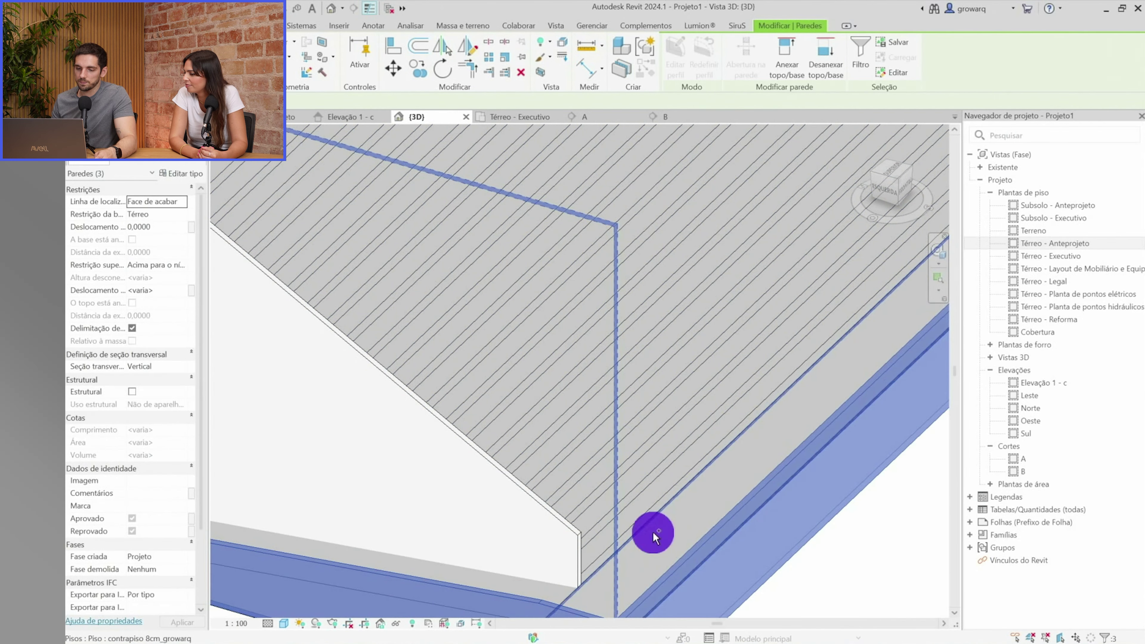
{"action": "left_click", "coordinate": [544, 550], "text": "ctrl"}
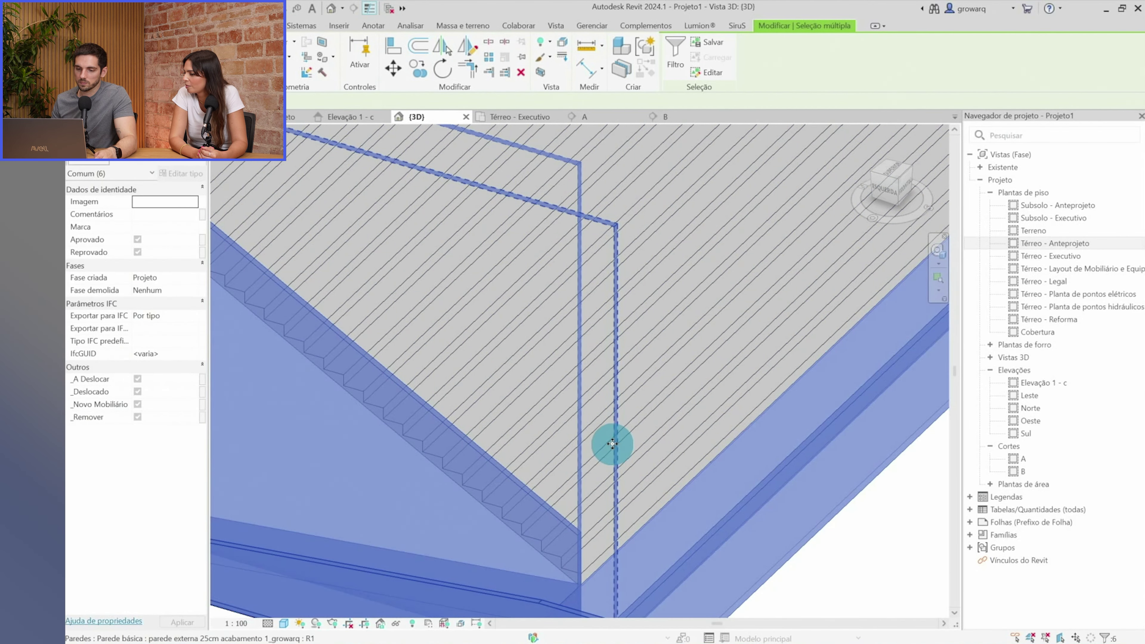
{"action": "scroll", "coordinate": [618, 458], "scroll_direction": "down", "scroll_amount": 5}
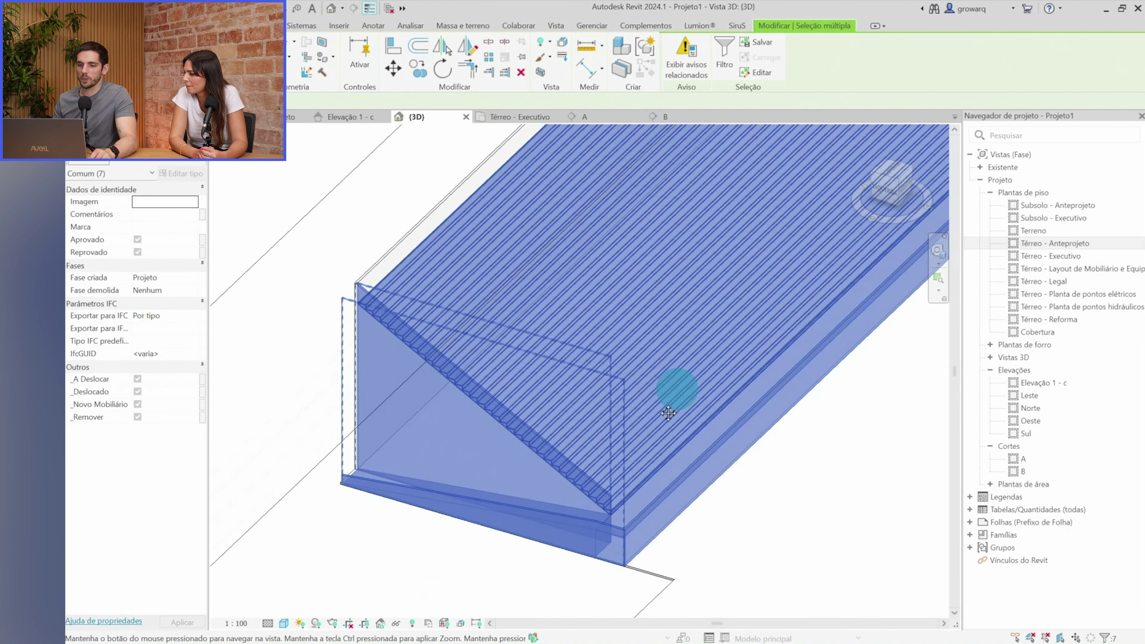
{"action": "left_click", "coordinate": [678, 389], "text": "ctrl"}
{"action": "scroll", "coordinate": [684, 325], "scroll_direction": "up", "scroll_amount": 4}
{"action": "scroll", "coordinate": [684, 325], "scroll_direction": "down", "scroll_amount": 2}
{"action": "scroll", "coordinate": [729, 264], "scroll_direction": "down", "scroll_amount": 3}
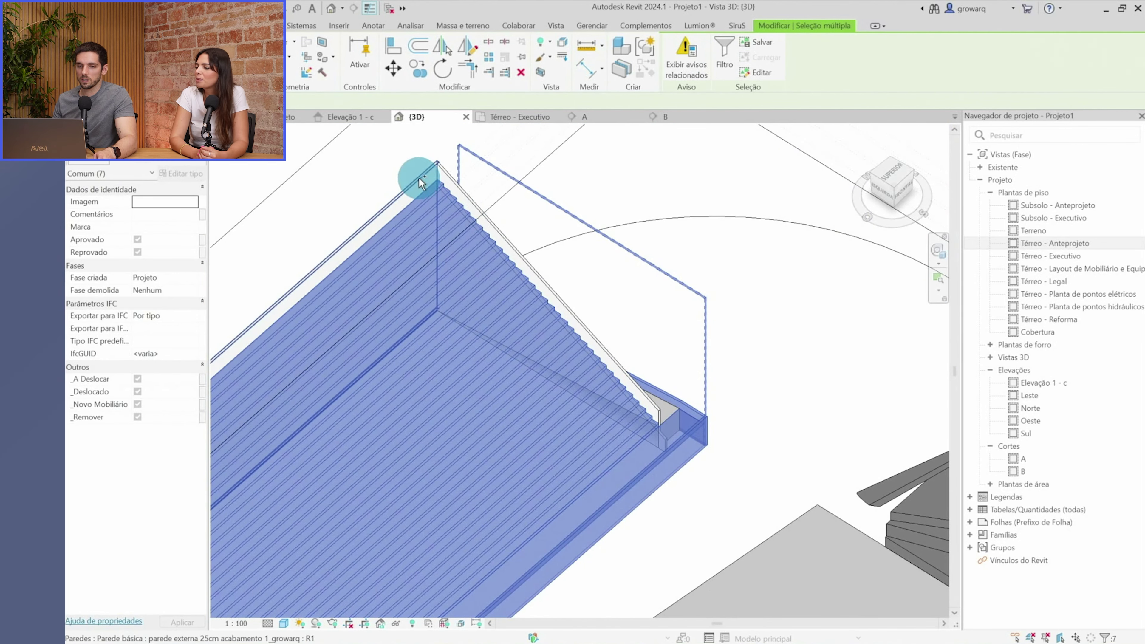
{"action": "left_click", "coordinate": [454, 185], "text": "ctrl"}
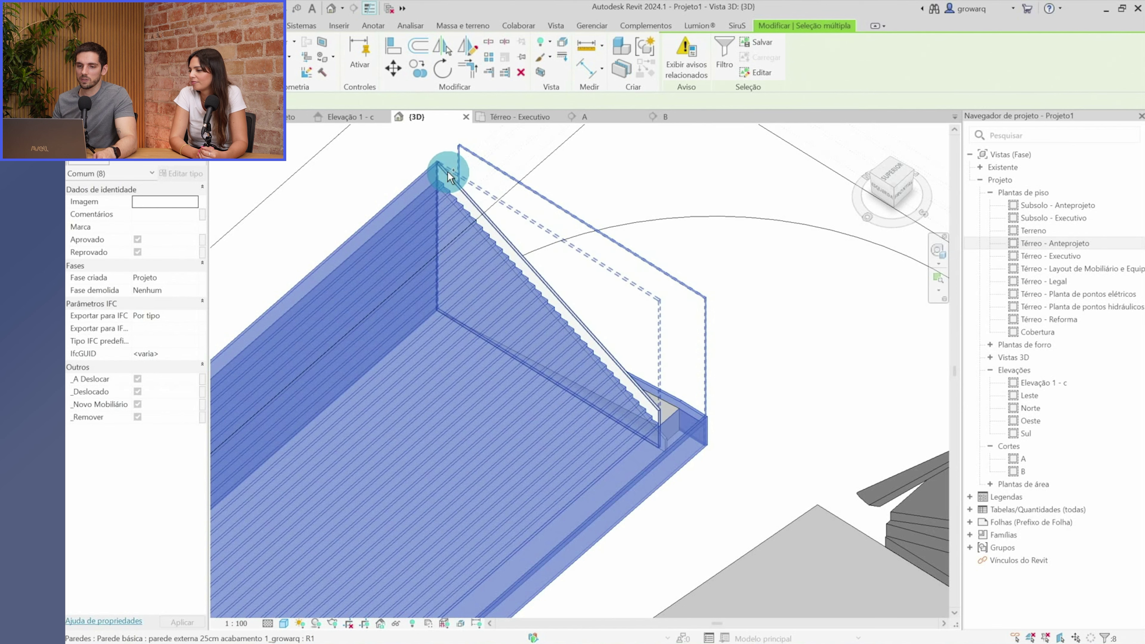
{"action": "left_click", "coordinate": [449, 175], "text": "ctrl"}
{"action": "scroll", "coordinate": [460, 179], "scroll_direction": "down", "scroll_amount": 2}
{"action": "scroll", "coordinate": [454, 376], "scroll_direction": "down", "scroll_amount": 2}
{"action": "scroll", "coordinate": [585, 302], "scroll_direction": "up", "scroll_amount": 3}
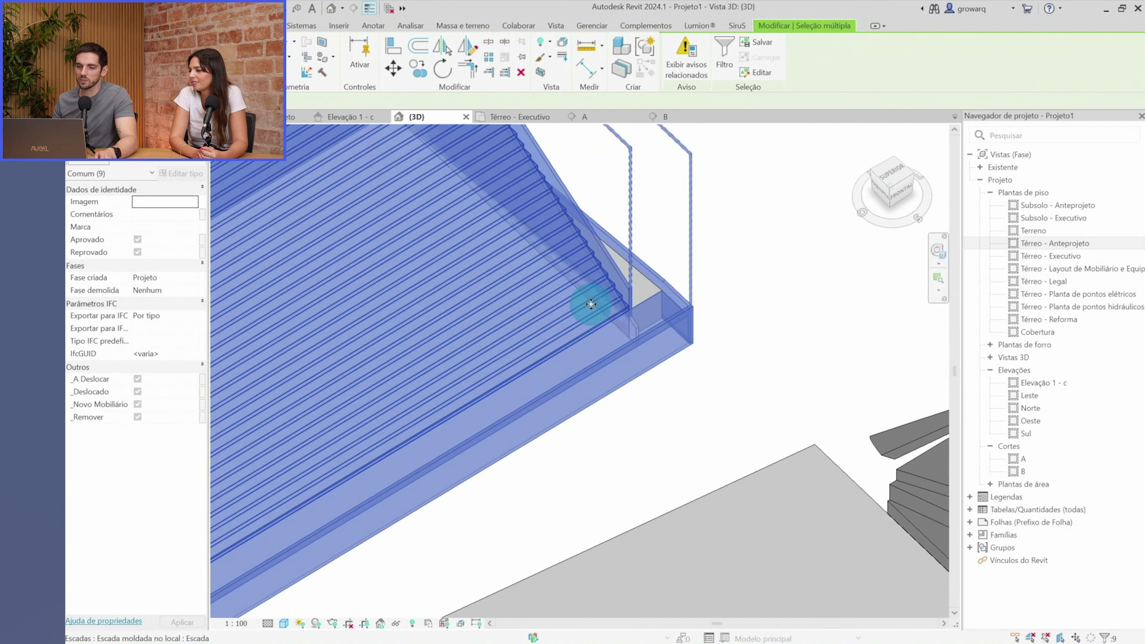
Add the ramp and group the selected stair assembly as model group 'arq'
{"action": "scroll", "coordinate": [697, 286], "scroll_direction": "up", "scroll_amount": 2}
{"action": "left_click", "coordinate": [697, 287], "text": "ctrl"}
{"action": "scroll", "coordinate": [696, 275], "scroll_direction": "down", "scroll_amount": 2}
{"action": "scroll", "coordinate": [614, 365], "scroll_direction": "down", "scroll_amount": 4}
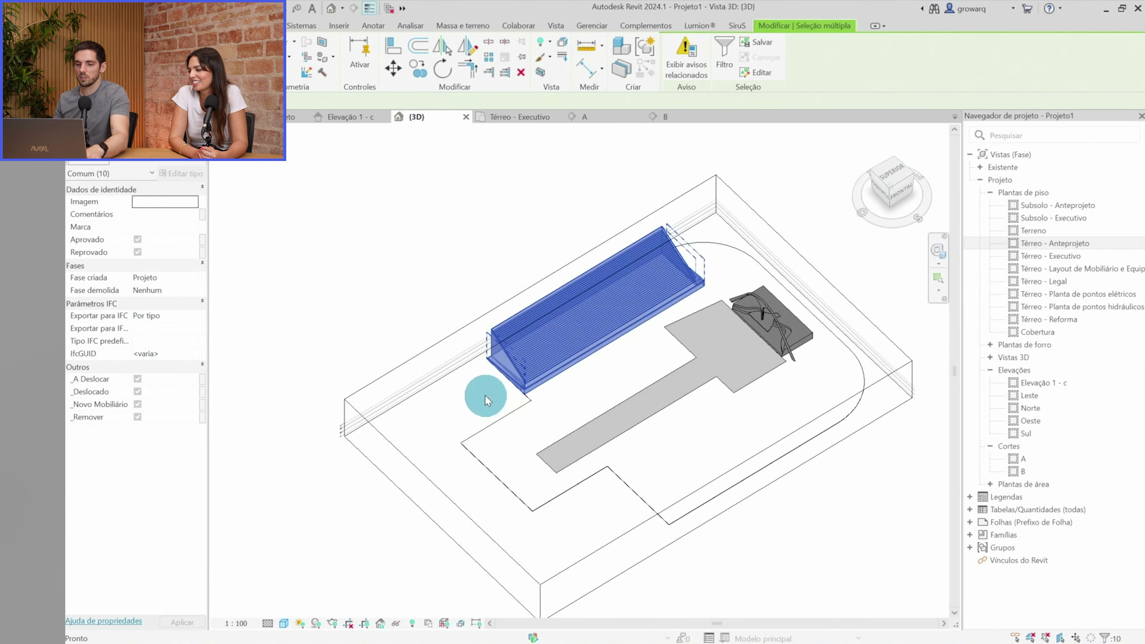
{"action": "key", "text": "ctrl+g"}
{"action": "type", "text": "arq"}
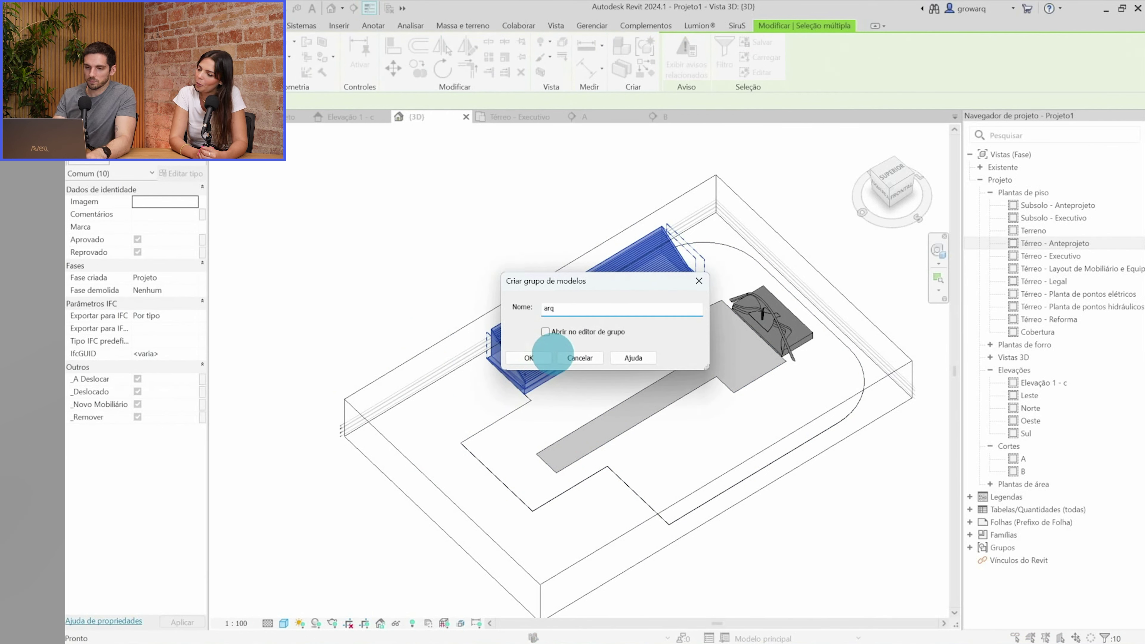
{"action": "left_click", "coordinate": [549, 357]}
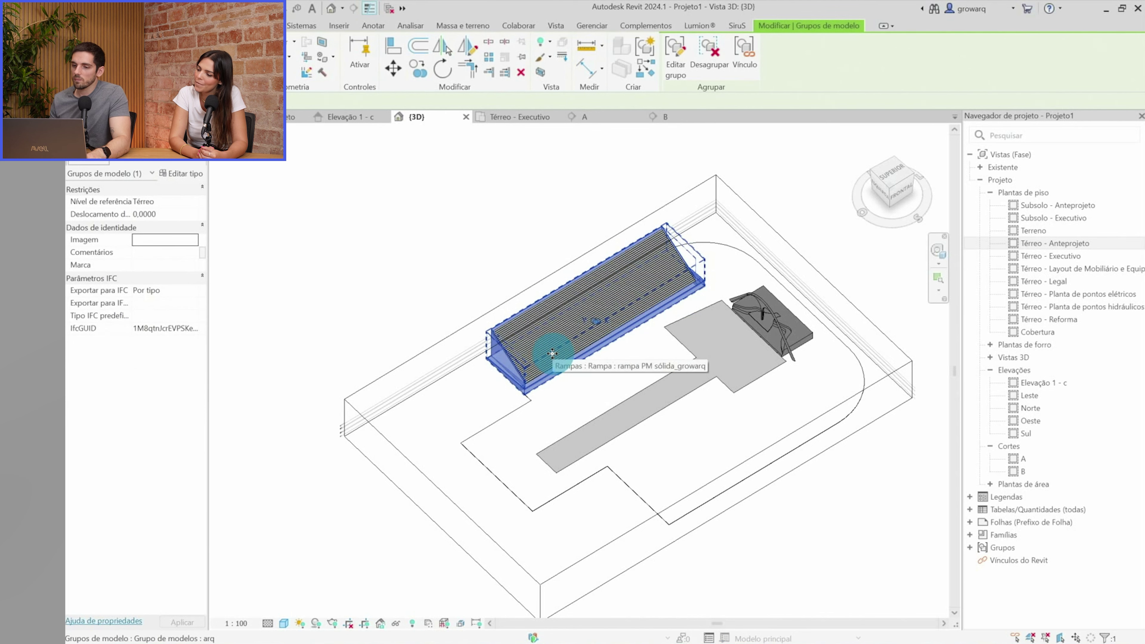
In Térreo - Anteprojeto, mirror a copy of 'arq' across the stage centre line, then view it in 3D
{"action": "double_click", "coordinate": [1072, 243]}
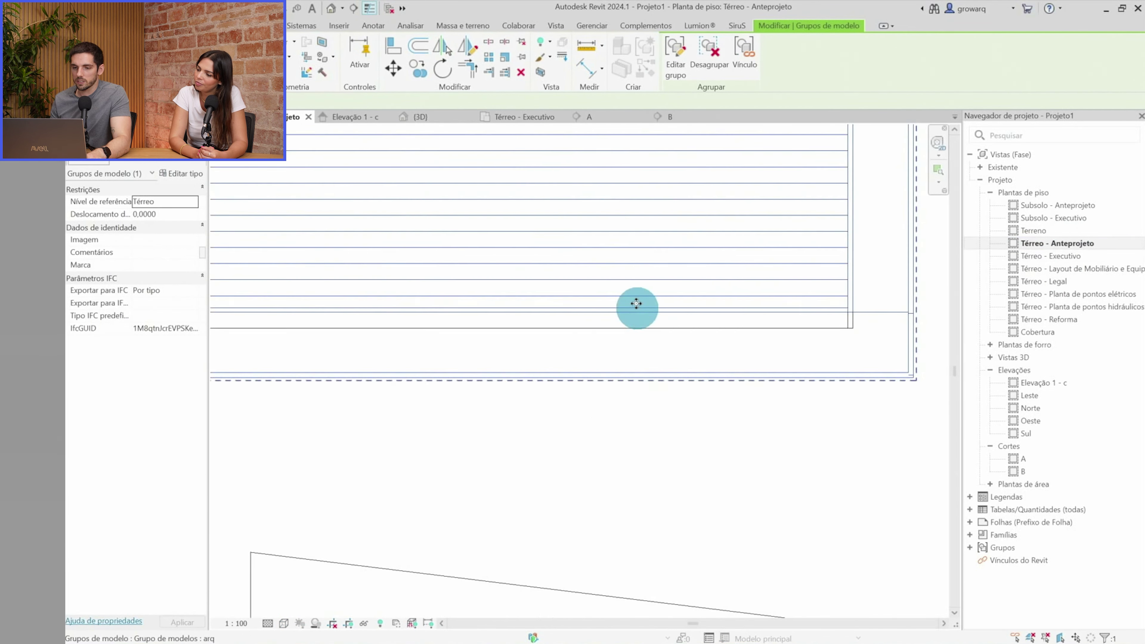
{"action": "scroll", "coordinate": [635, 301], "scroll_direction": "down", "scroll_amount": 2}
{"action": "scroll", "coordinate": [637, 300], "scroll_direction": "down", "scroll_amount": 2}
{"action": "middle_click_drag", "start_coordinate": [636, 300], "coordinate": [635, 247]}
{"action": "left_click", "coordinate": [738, 361]}
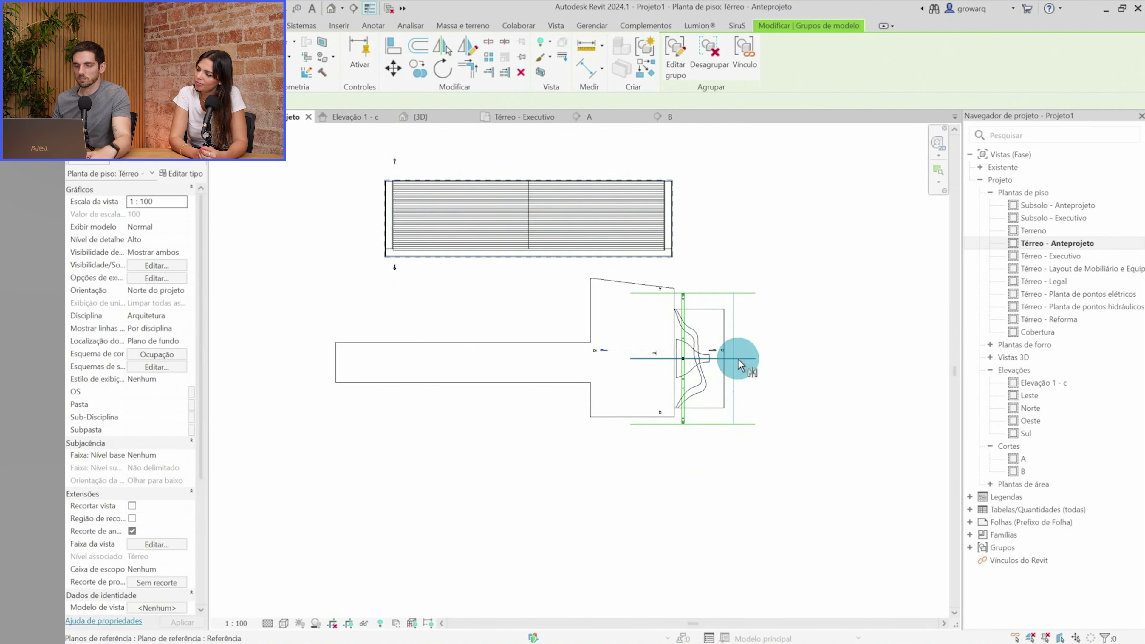
{"action": "left_click", "coordinate": [383, 130]}
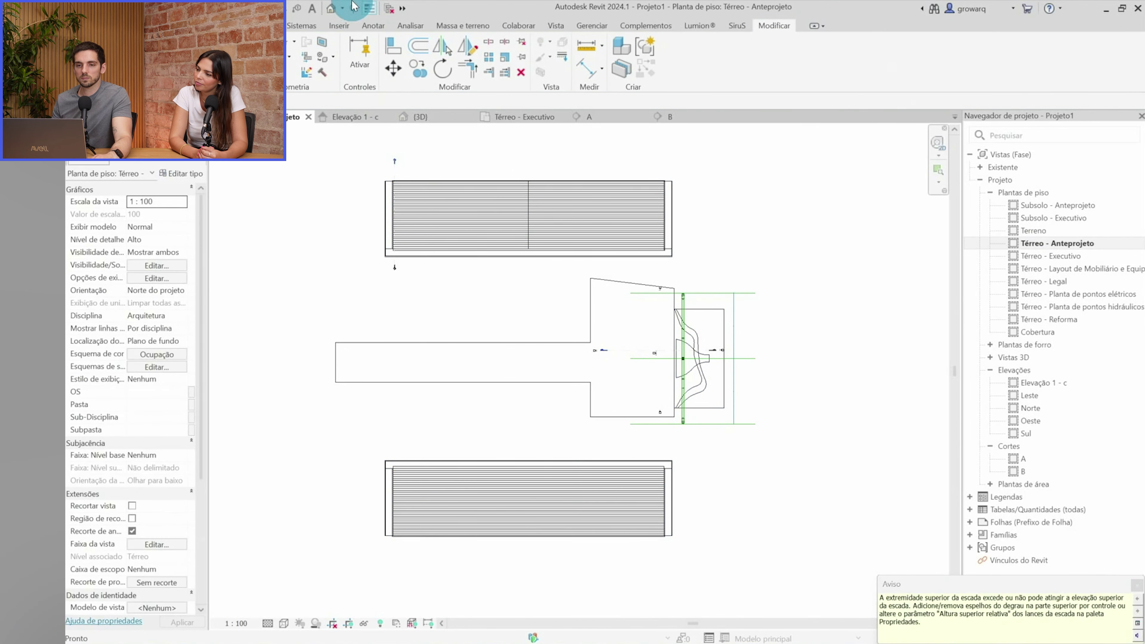
{"action": "left_click", "coordinate": [332, 10]}
{"action": "middle_click_drag", "start_coordinate": [659, 525], "coordinate": [726, 397], "text": "shift"}
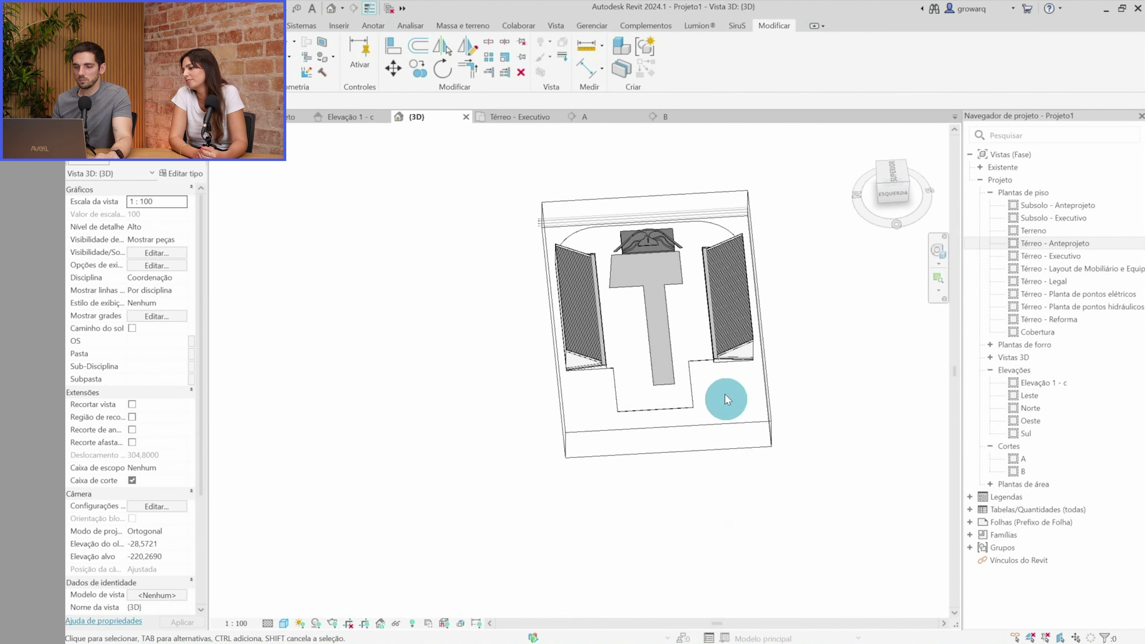
Align the Térreo floor's sketch edge to the mirrored stair's wall, growing the slab to 19718,064 m²
{"action": "scroll", "coordinate": [683, 312], "scroll_direction": "up", "scroll_amount": 5}
{"action": "double_click", "coordinate": [621, 297]}
{"action": "key", "text": "a"}
{"action": "key", "text": "l"}
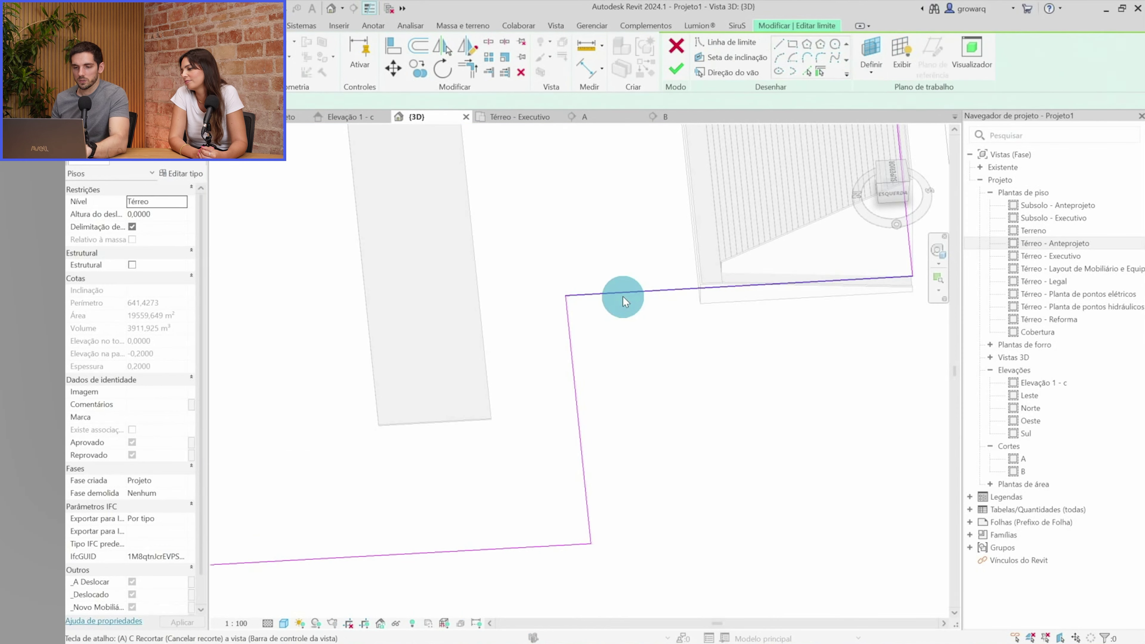
{"action": "scroll", "coordinate": [728, 303], "scroll_direction": "up", "scroll_amount": 2}
{"action": "left_click", "coordinate": [626, 287]}
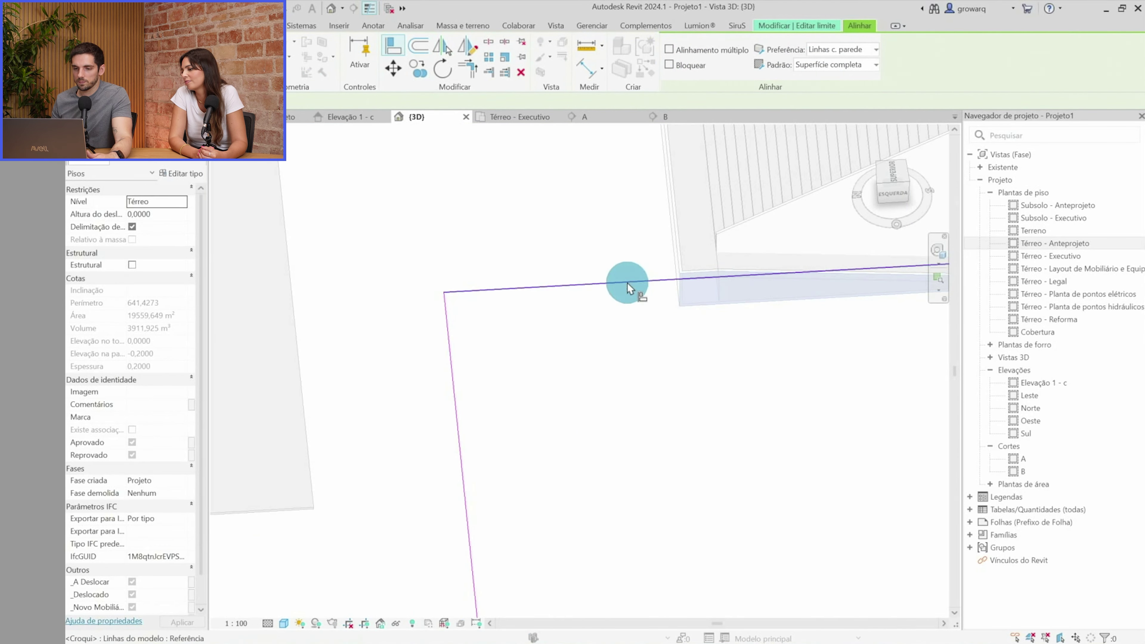
{"action": "middle_click_drag", "start_coordinate": [627, 286], "coordinate": [651, 402]}
{"action": "scroll", "coordinate": [519, 338], "scroll_direction": "up", "scroll_amount": 5}
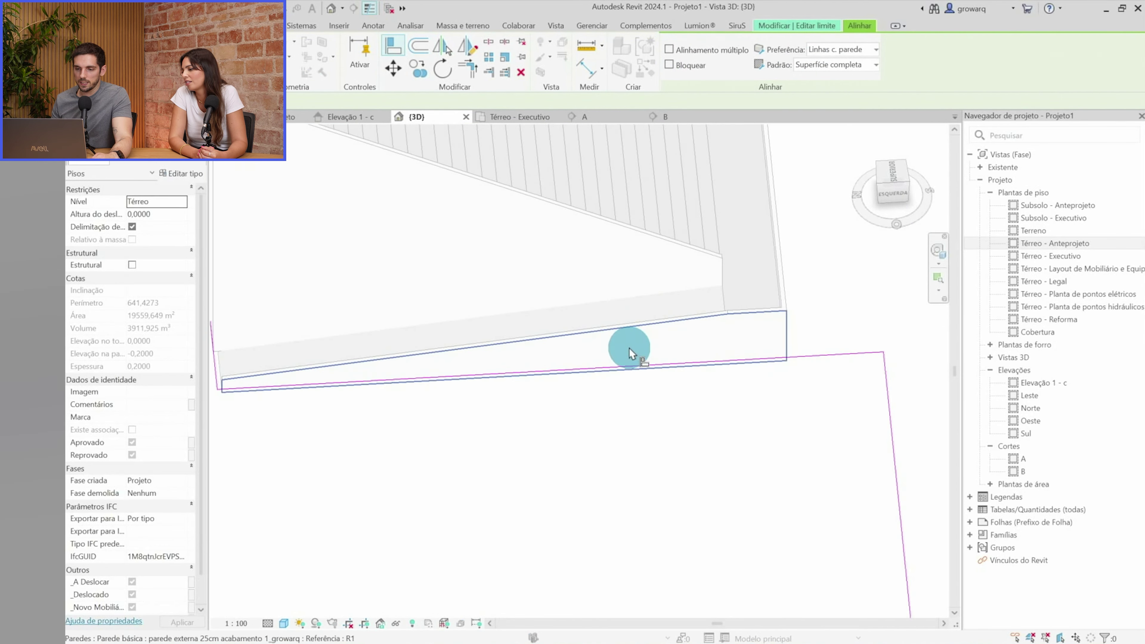
{"action": "mouse_move", "coordinate": [703, 448]}
{"action": "middle_mouse_down", "text": "shift"}
{"action": "mouse_move", "coordinate": [650, 493]}
{"action": "mouse_move", "coordinate": [621, 453]}
{"action": "mouse_move", "coordinate": [557, 443]}
{"action": "middle_mouse_up", "text": "shift"}
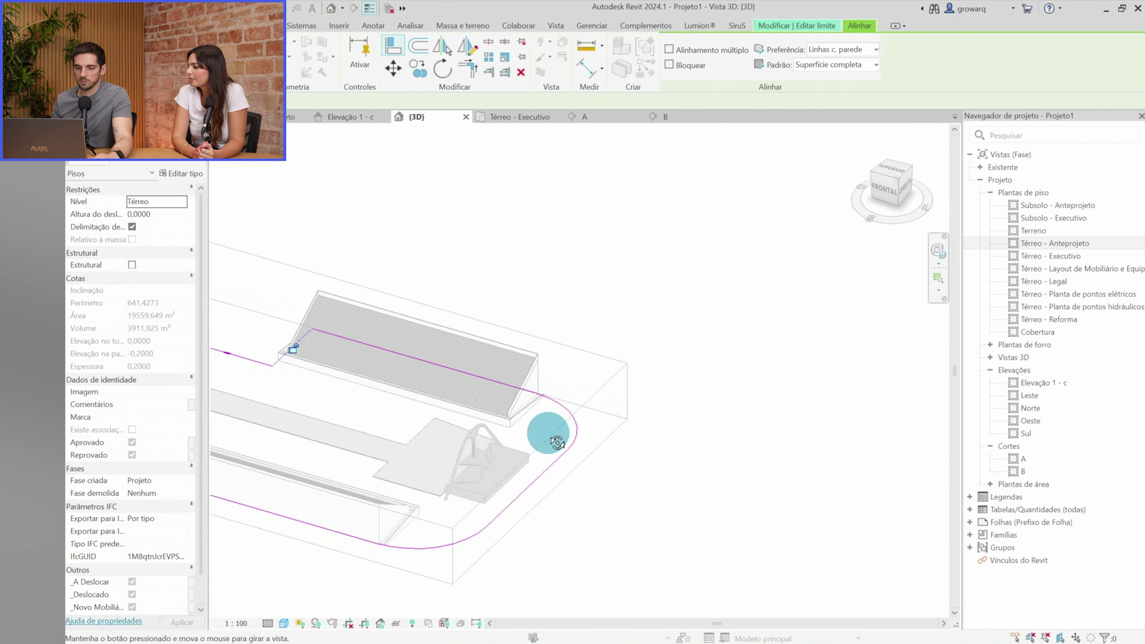
{"action": "key", "text": "Escape"}
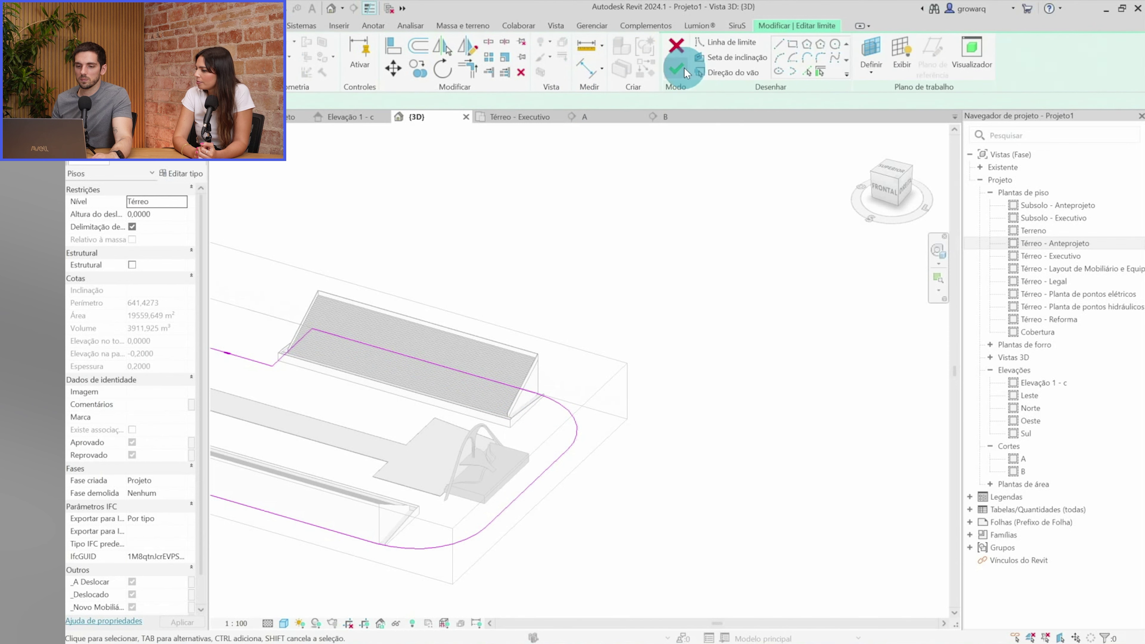
{"action": "left_click", "coordinate": [684, 67]}
{"action": "left_click", "coordinate": [722, 345]}
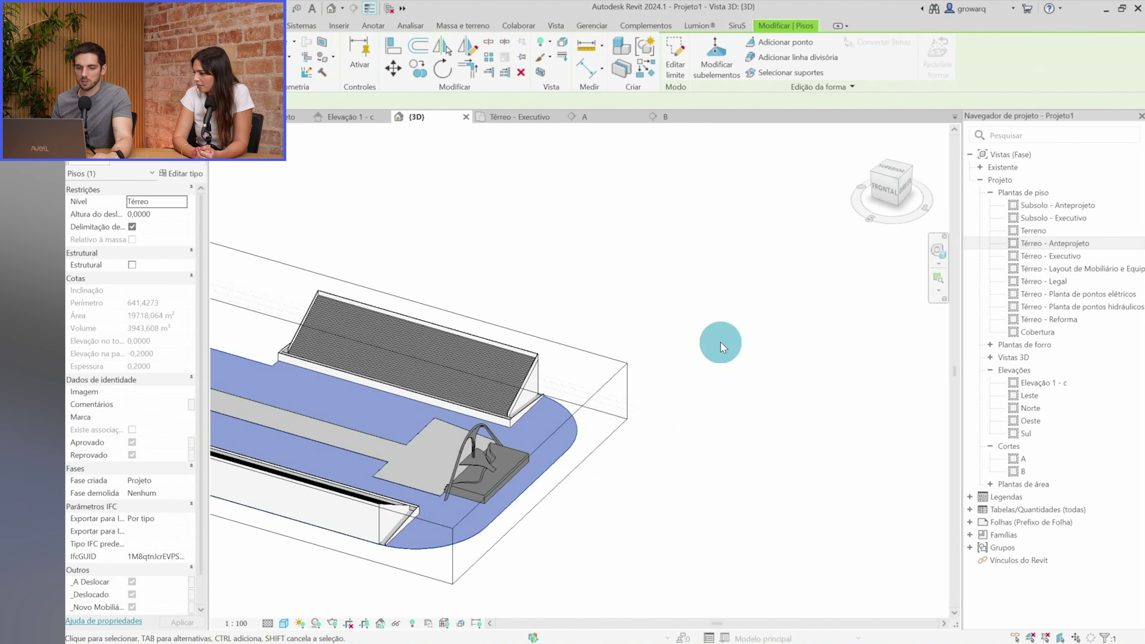
{"action": "key", "text": "Escape"}
{"action": "mouse_move", "coordinate": [467, 537]}
{"action": "middle_mouse_down", "text": "shift"}
{"action": "mouse_move", "coordinate": [703, 603]}
{"action": "mouse_move", "coordinate": [481, 445]}
{"action": "mouse_move", "coordinate": [444, 396]}
{"action": "middle_mouse_up", "text": "shift"}
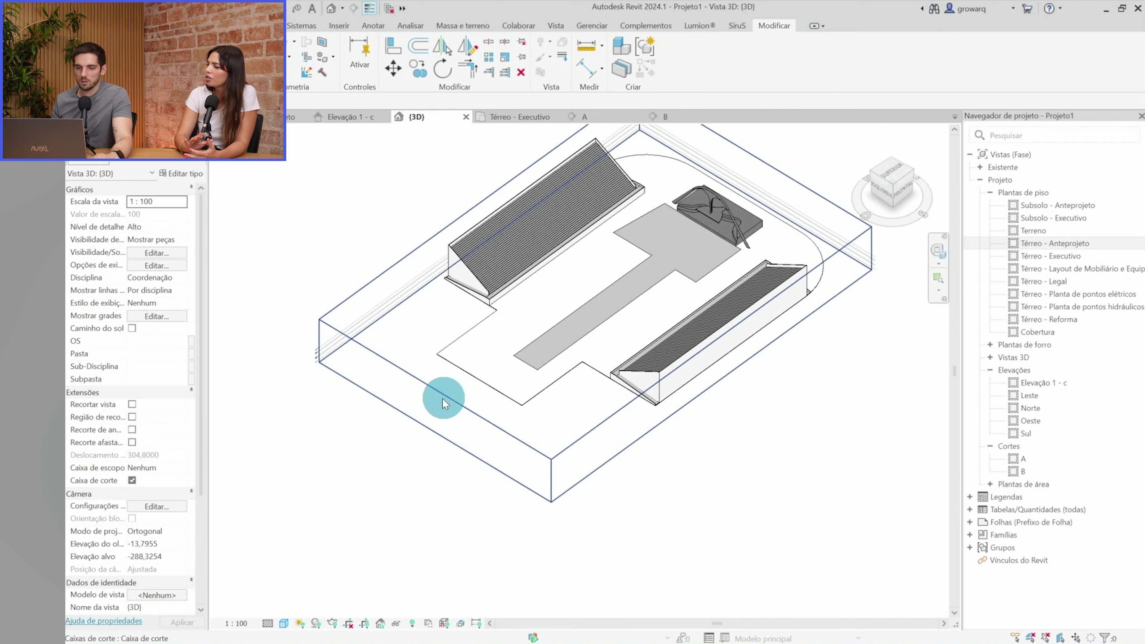
Adjust the section box and delete the floor's lower boundary lines
{"action": "scroll", "coordinate": [471, 350], "scroll_direction": "up", "scroll_amount": 2}
{"action": "left_click", "coordinate": [436, 432]}
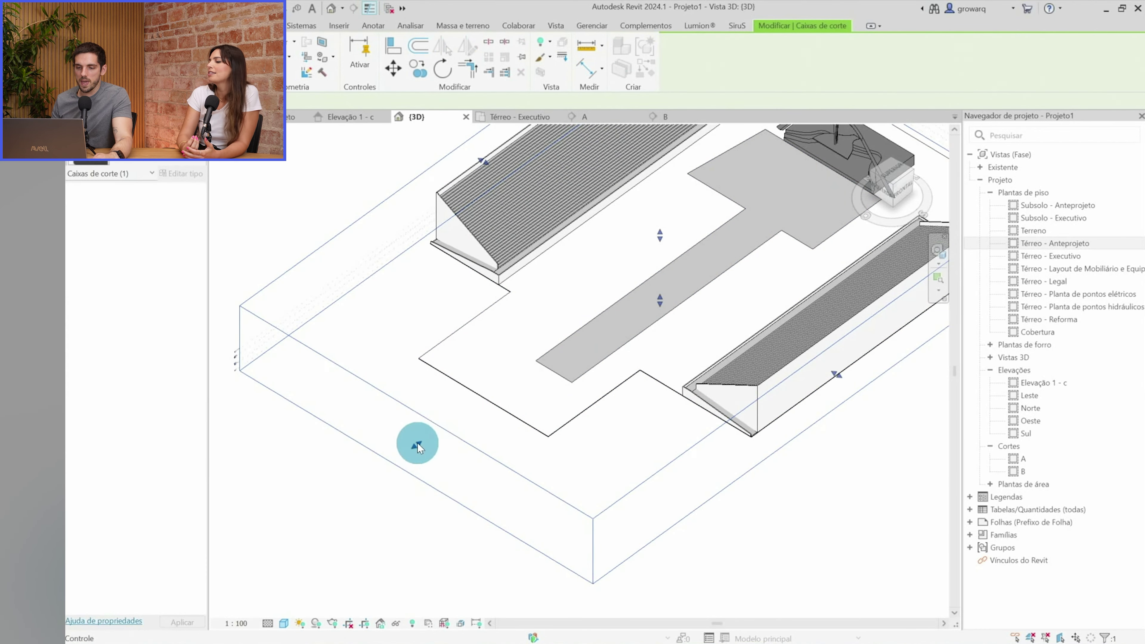
{"action": "left_click_drag", "start_coordinate": [621, 371], "coordinate": [625, 369]}
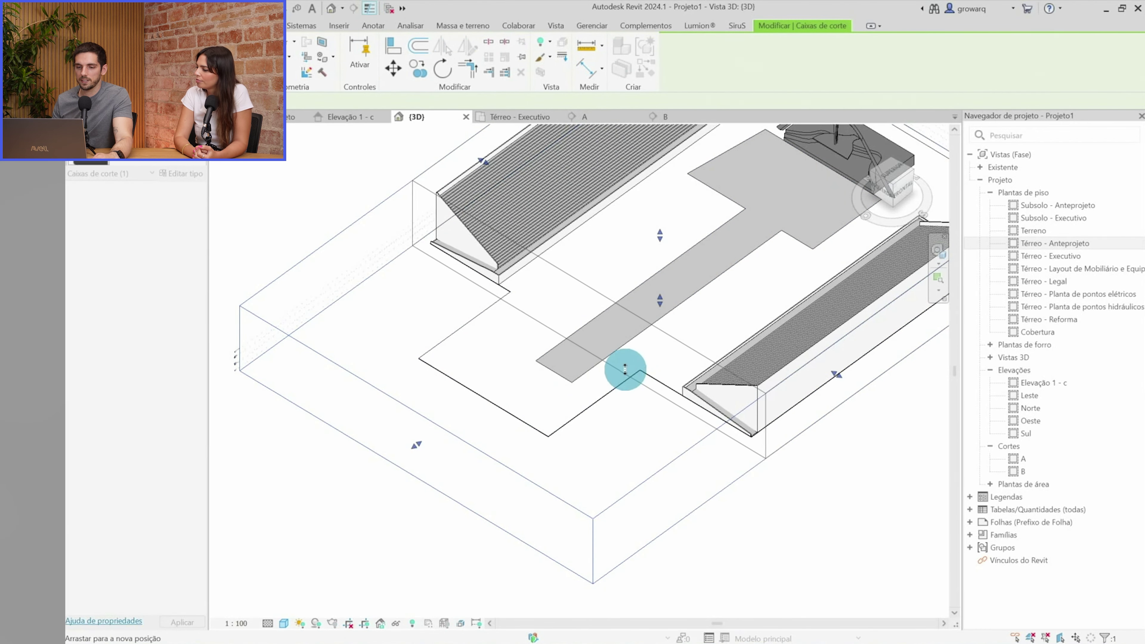
{"action": "double_click", "coordinate": [516, 312]}
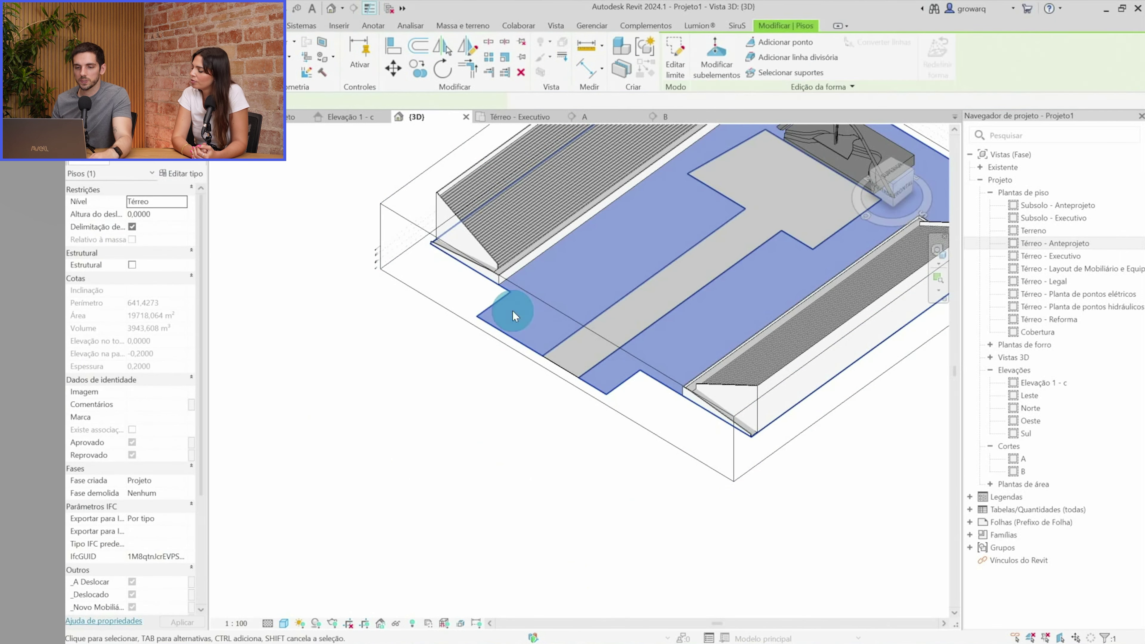
{"action": "left_click_drag", "start_coordinate": [617, 469], "coordinate": [419, 389]}
{"action": "key", "text": "Delete"}
{"action": "left_click", "coordinate": [480, 326]}
{"action": "key", "text": "Delete"}
{"action": "left_click", "coordinate": [481, 274]}
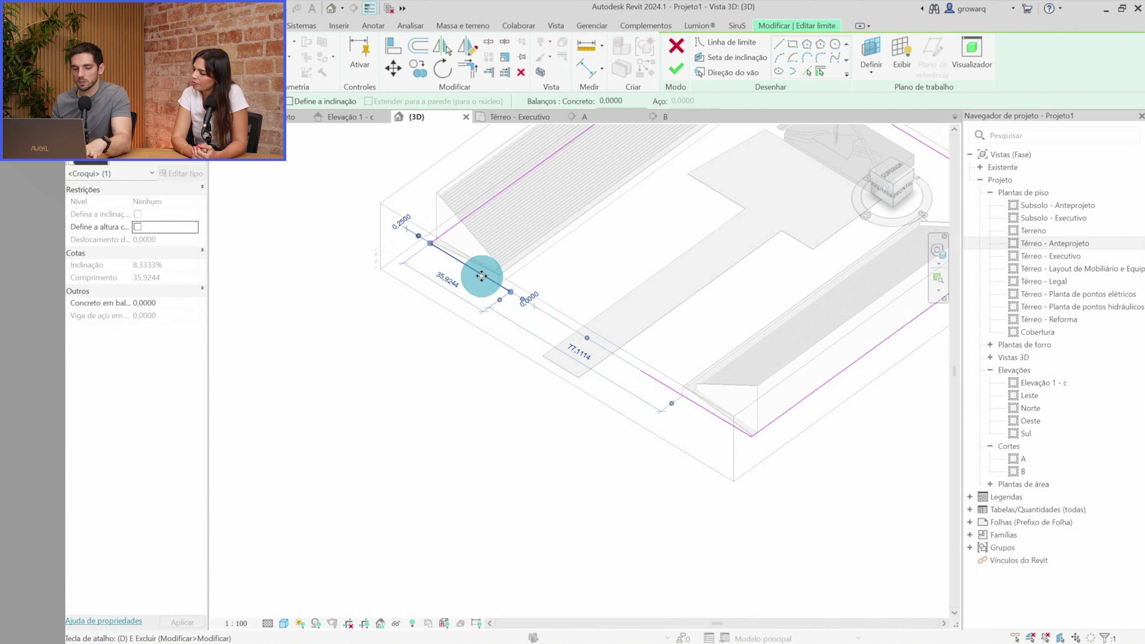
{"action": "key", "text": "Delete"}
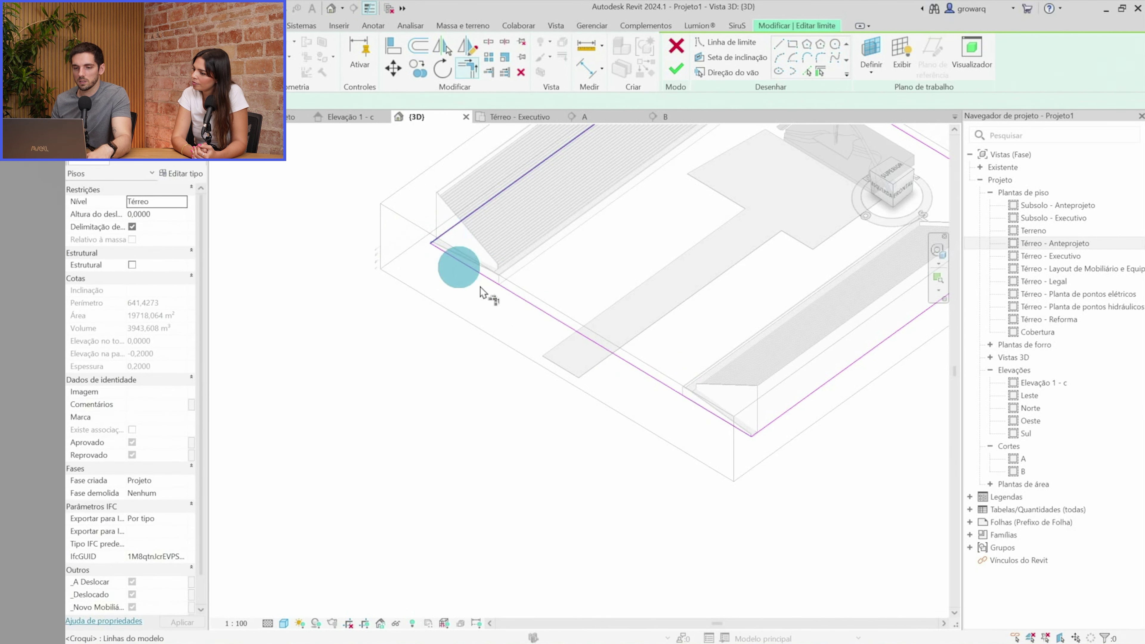
{"action": "left_click", "coordinate": [680, 81]}
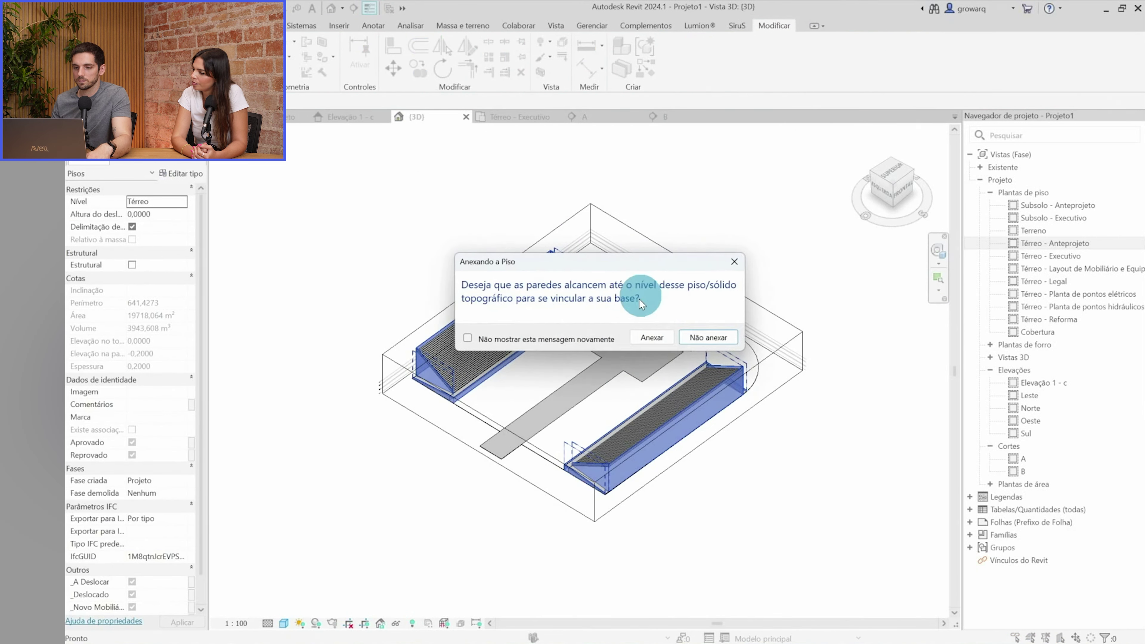
{"action": "left_click", "coordinate": [682, 346]}
Align the central walkway floor's end line to the slab's front edge, giving 3166,381 m²
{"action": "scroll", "coordinate": [586, 384], "scroll_direction": "up", "scroll_amount": 5}
{"action": "key", "text": "Escape"}
{"action": "left_click", "coordinate": [635, 315]}
{"action": "double_click", "coordinate": [634, 315]}
{"action": "left_click", "coordinate": [535, 397]}
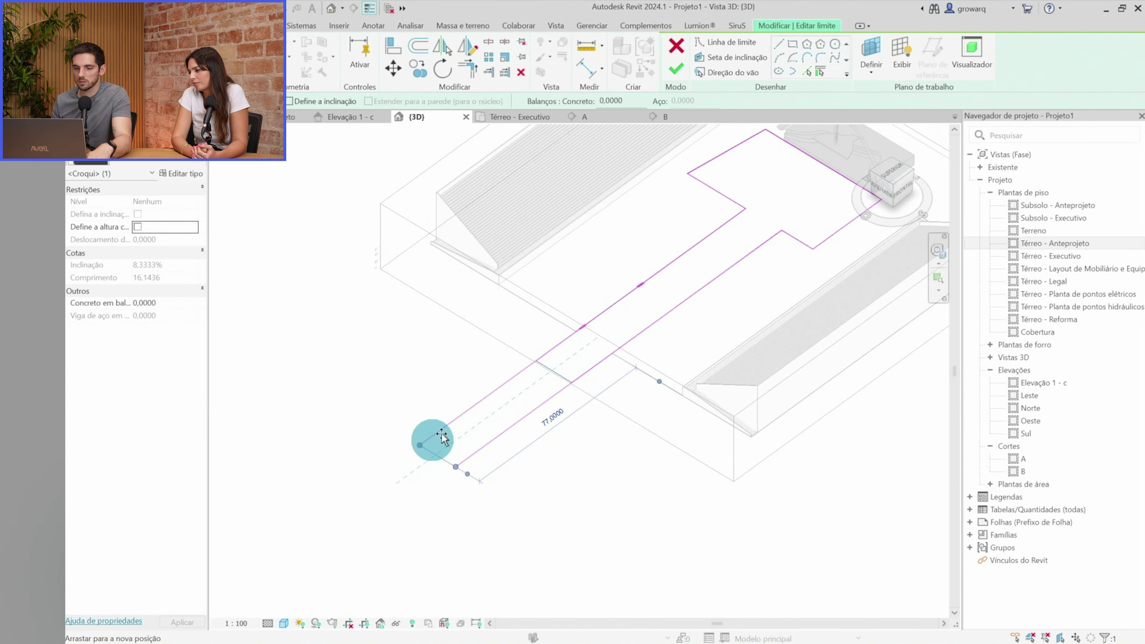
{"action": "key", "text": "Escape"}
{"action": "scroll", "coordinate": [626, 370], "scroll_direction": "up", "scroll_amount": 3}
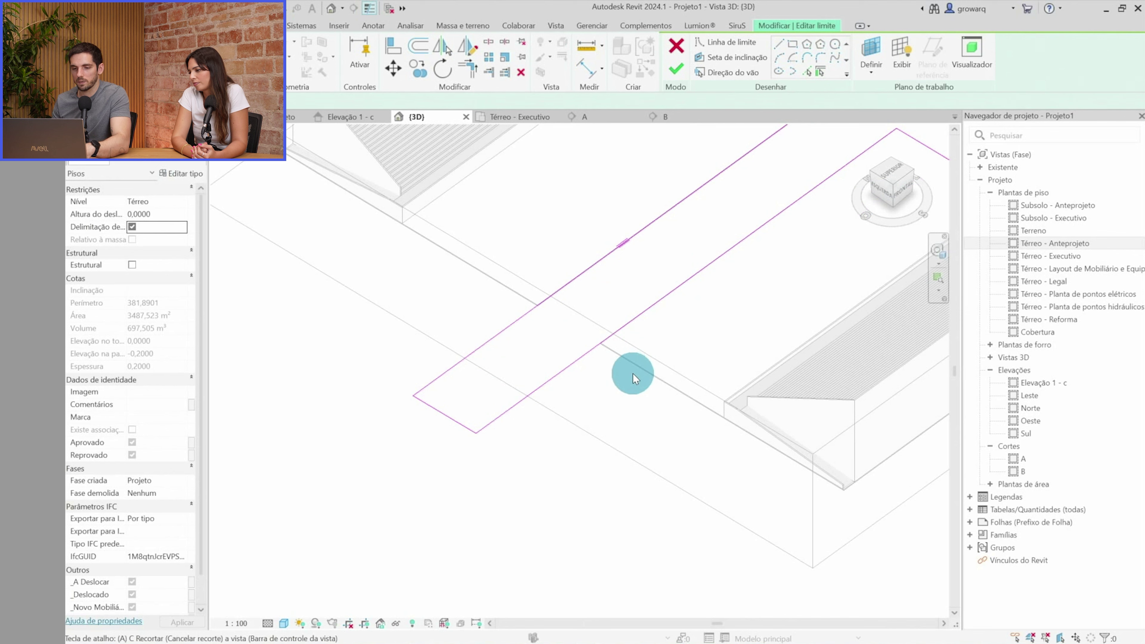
{"action": "key", "text": "a"}
{"action": "key", "text": "l"}
{"action": "left_click", "coordinate": [640, 370]}
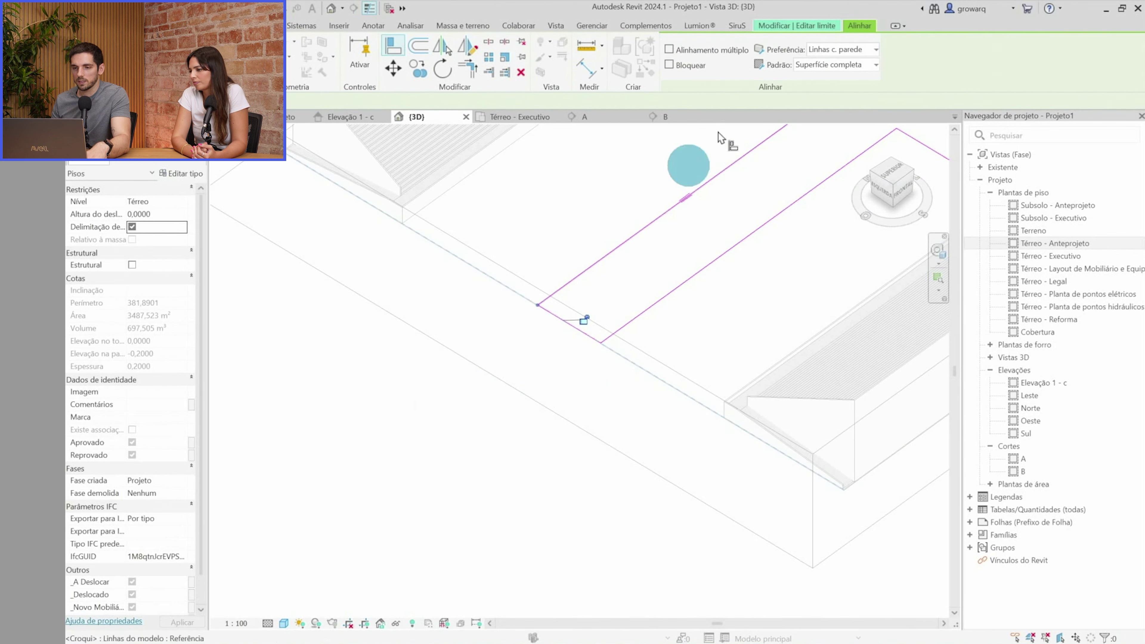
{"action": "key", "text": "Escape"}
{"action": "left_click", "coordinate": [678, 73]}
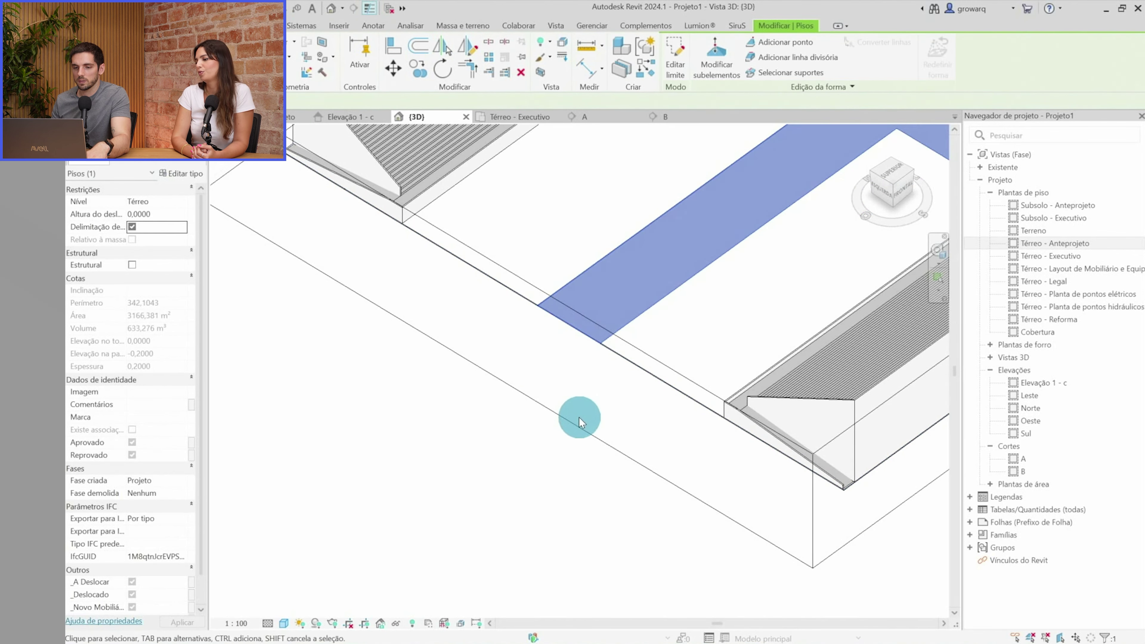
{"action": "scroll", "coordinate": [579, 417], "scroll_direction": "down", "scroll_amount": 5}
{"action": "left_click", "coordinate": [536, 411]}
{"action": "scroll", "coordinate": [519, 374], "scroll_direction": "up", "scroll_amount": 2}
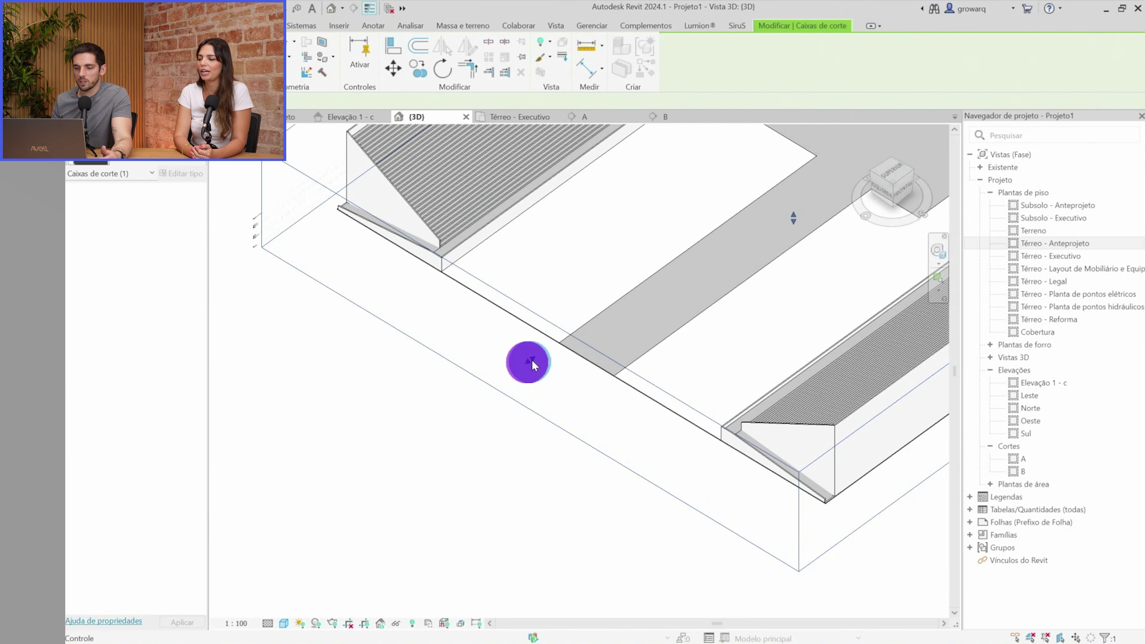
Orbit around the section box over the stage, then close all inactive views
{"action": "middle_click_drag", "start_coordinate": [585, 343], "coordinate": [605, 320], "text": "shift"}
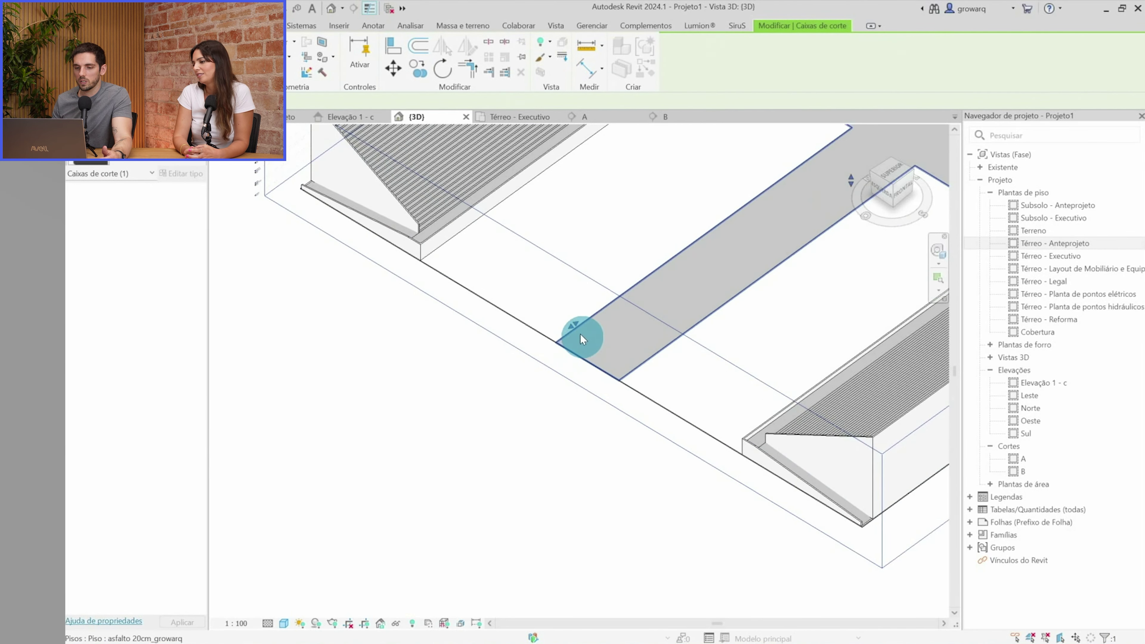
{"action": "middle_click_drag", "start_coordinate": [605, 321], "coordinate": [584, 323], "text": "shift"}
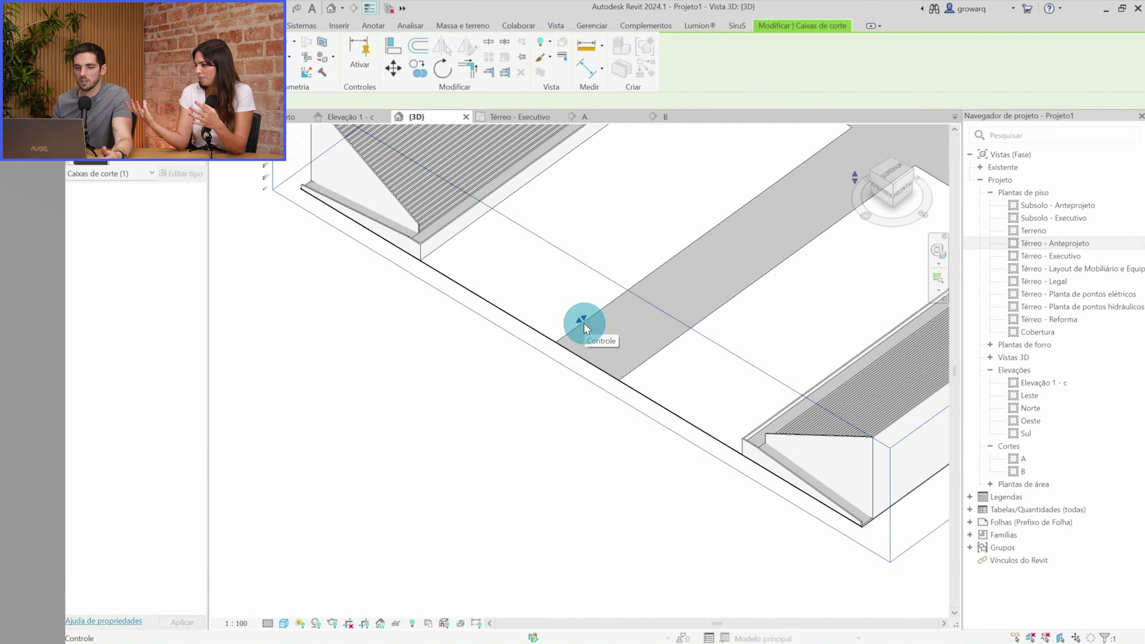
{"action": "key", "text": "Escape"}
{"action": "middle_click_drag", "start_coordinate": [530, 382], "coordinate": [365, 600]}
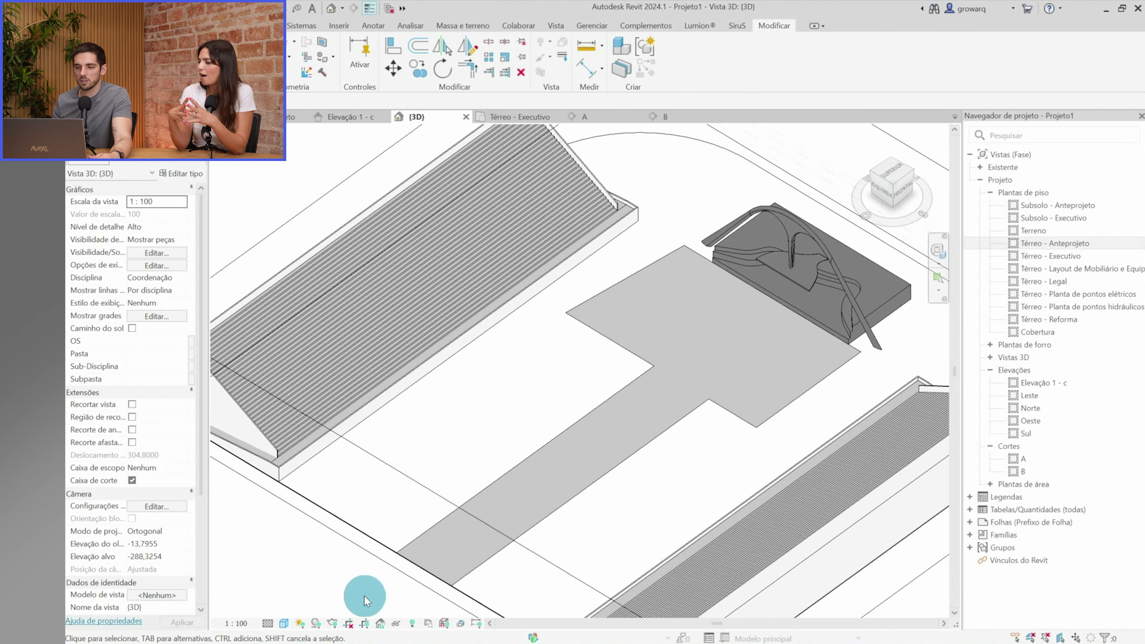
{"action": "scroll", "coordinate": [367, 592], "scroll_direction": "down", "scroll_amount": 1}
{"action": "scroll", "coordinate": [361, 556], "scroll_direction": "down", "scroll_amount": 2}
{"action": "scroll", "coordinate": [446, 580], "scroll_direction": "up", "scroll_amount": 1}
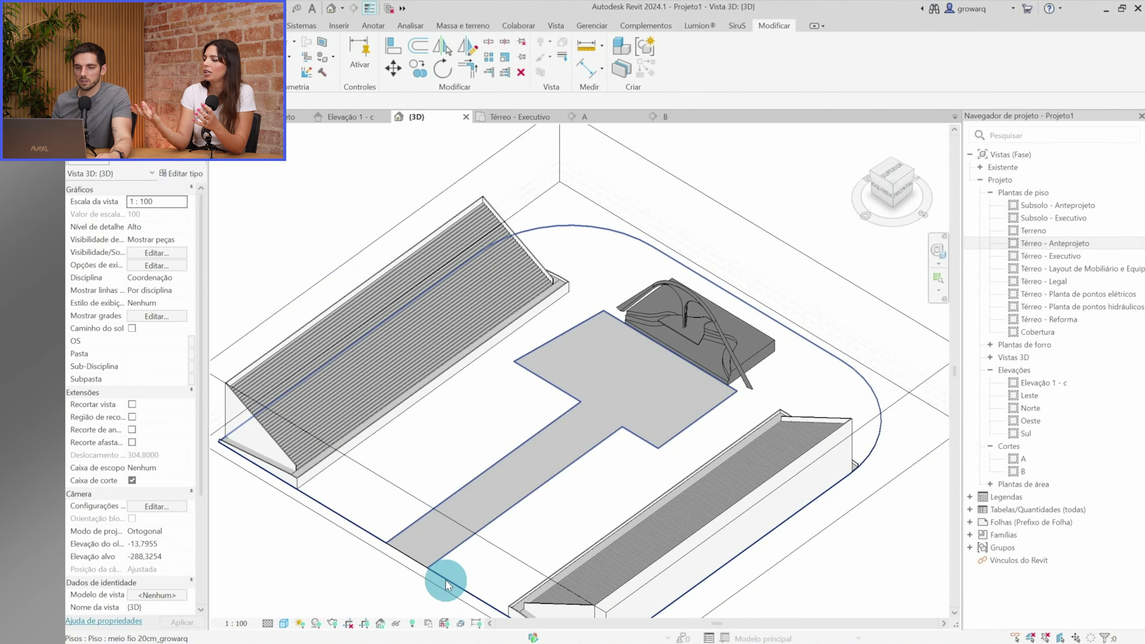
{"action": "left_click", "coordinate": [682, 182]}
{"action": "middle_click_drag", "start_coordinate": [669, 191], "coordinate": [897, 190], "text": "shift"}
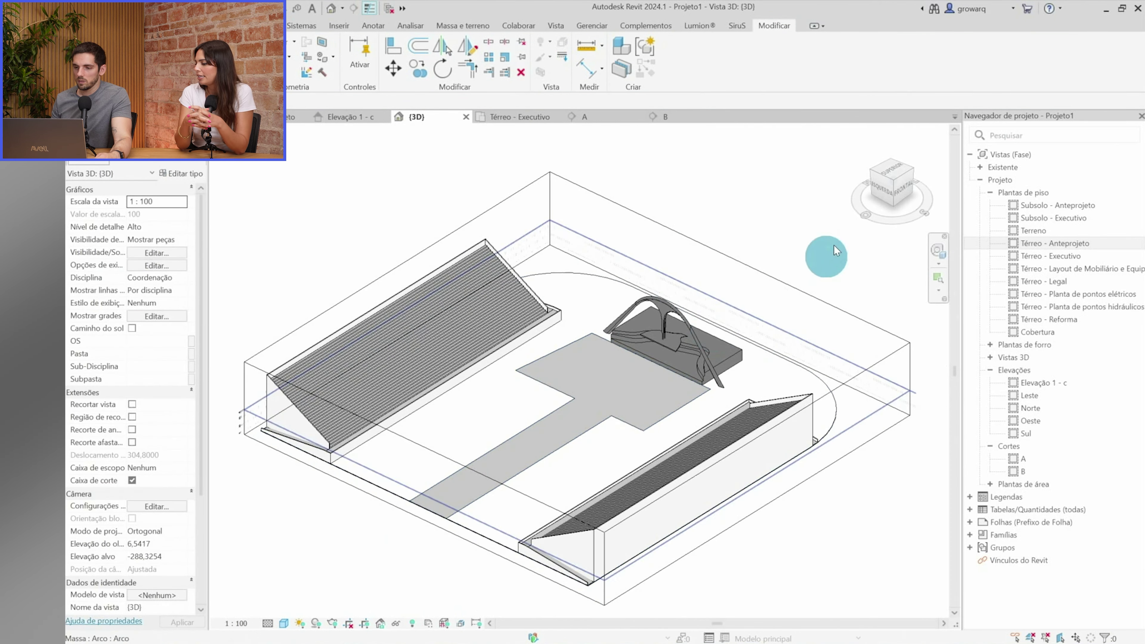
{"action": "left_click_drag", "start_coordinate": [897, 189], "coordinate": [481, 392]}
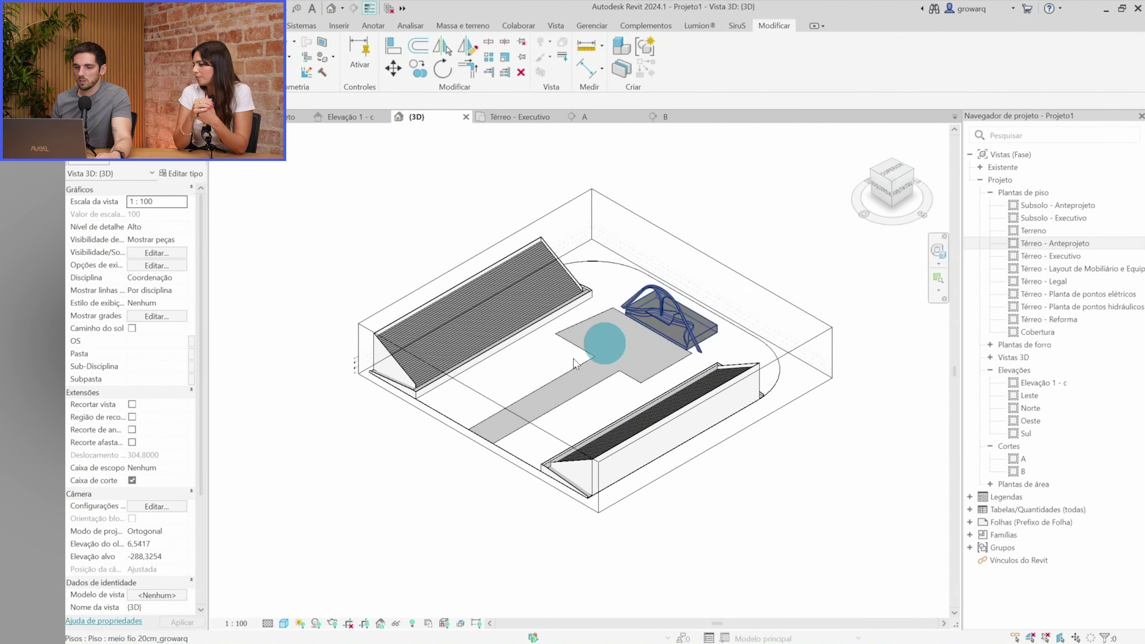
{"action": "scroll", "coordinate": [492, 398], "scroll_direction": "up", "scroll_amount": 3}
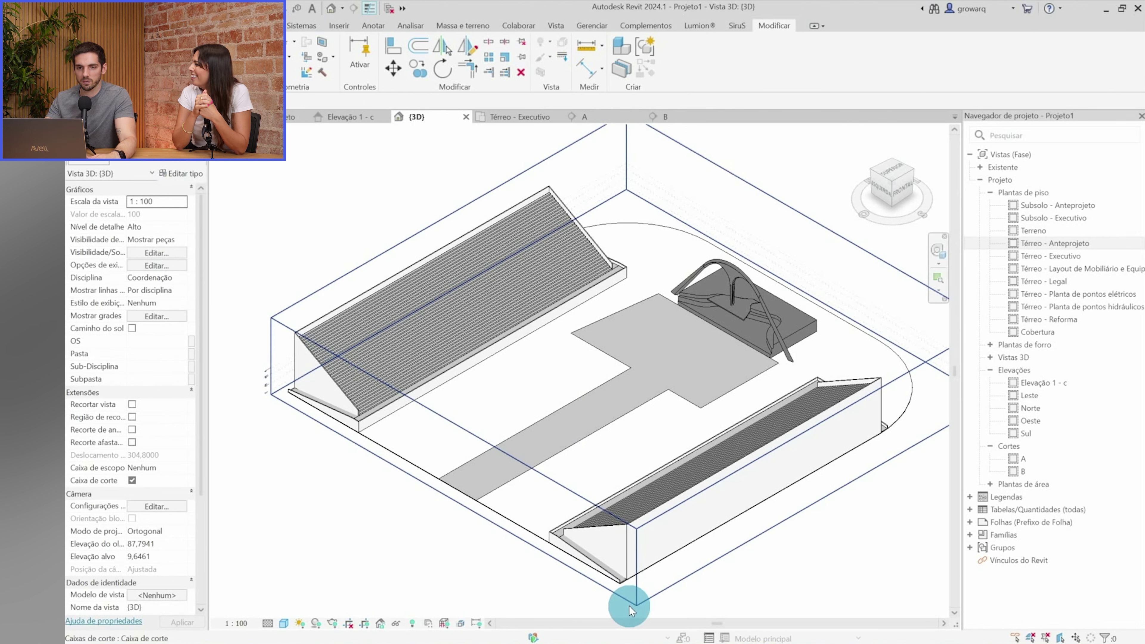
{"action": "left_click", "coordinate": [389, 9]}
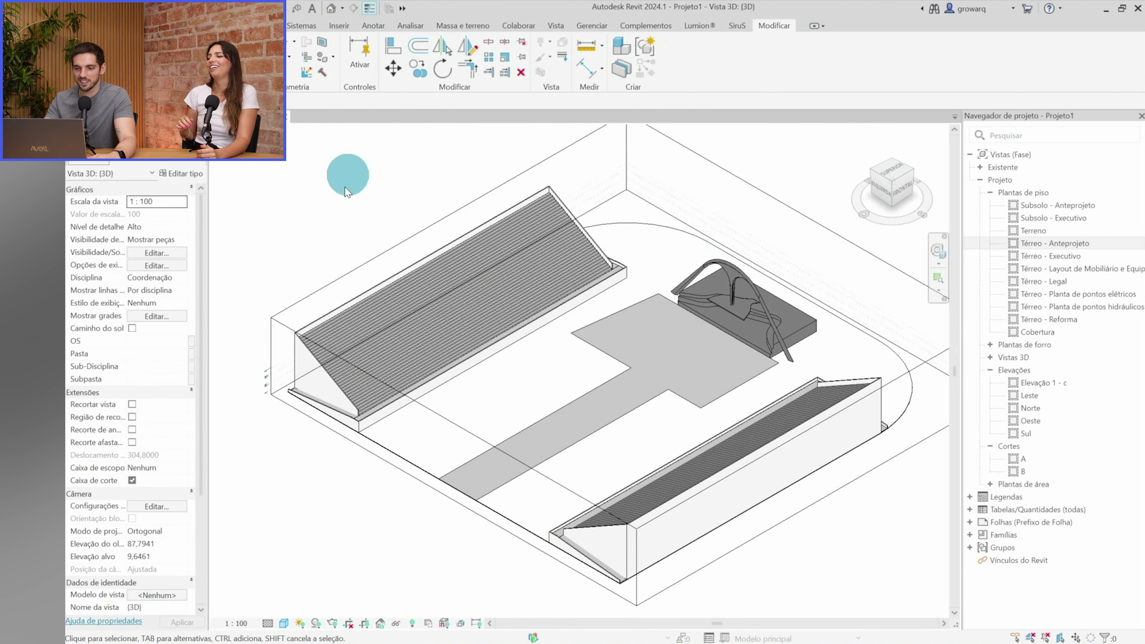
{"action": "scroll", "coordinate": [645, 354], "scroll_direction": "up", "scroll_amount": 3}
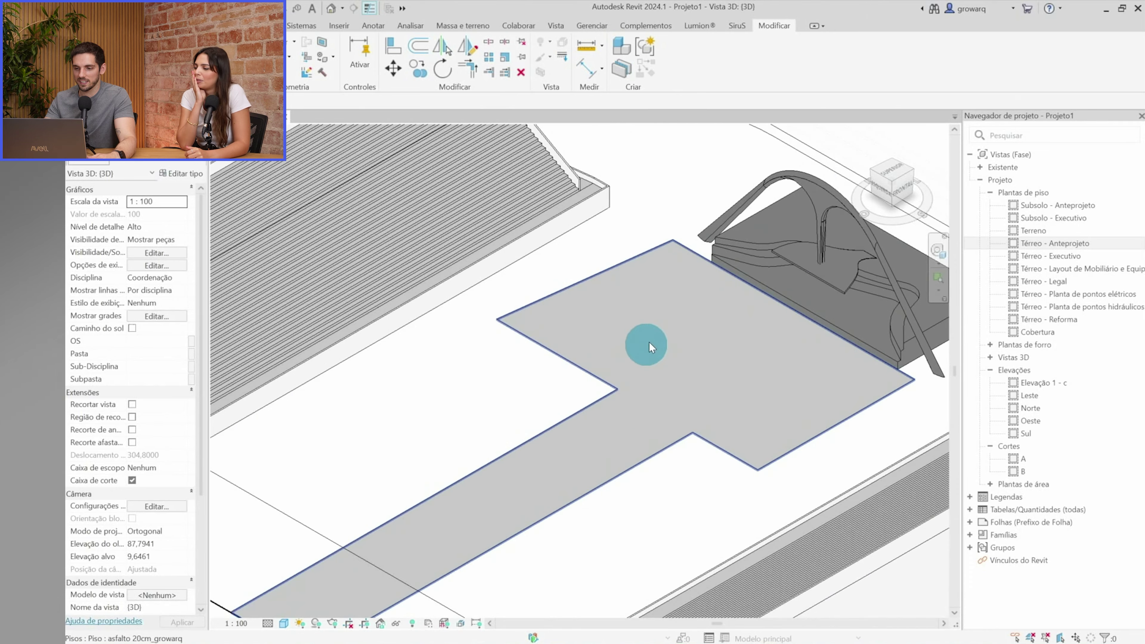
Edit the floor boundary, selecting its angled edge in the Térreo - Anteprojeto plan
{"action": "double_click", "coordinate": [676, 337]}
{"action": "scroll", "coordinate": [711, 251], "scroll_direction": "up", "scroll_amount": 2}
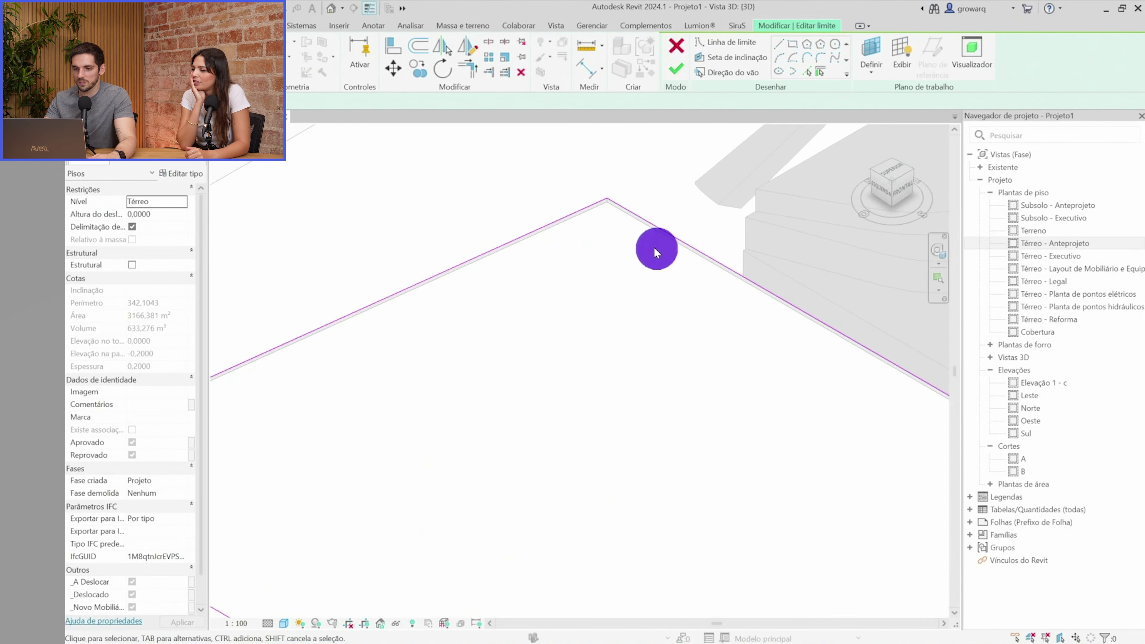
{"action": "left_click", "coordinate": [607, 198]}
{"action": "scroll", "coordinate": [740, 275], "scroll_direction": "down", "scroll_amount": 3}
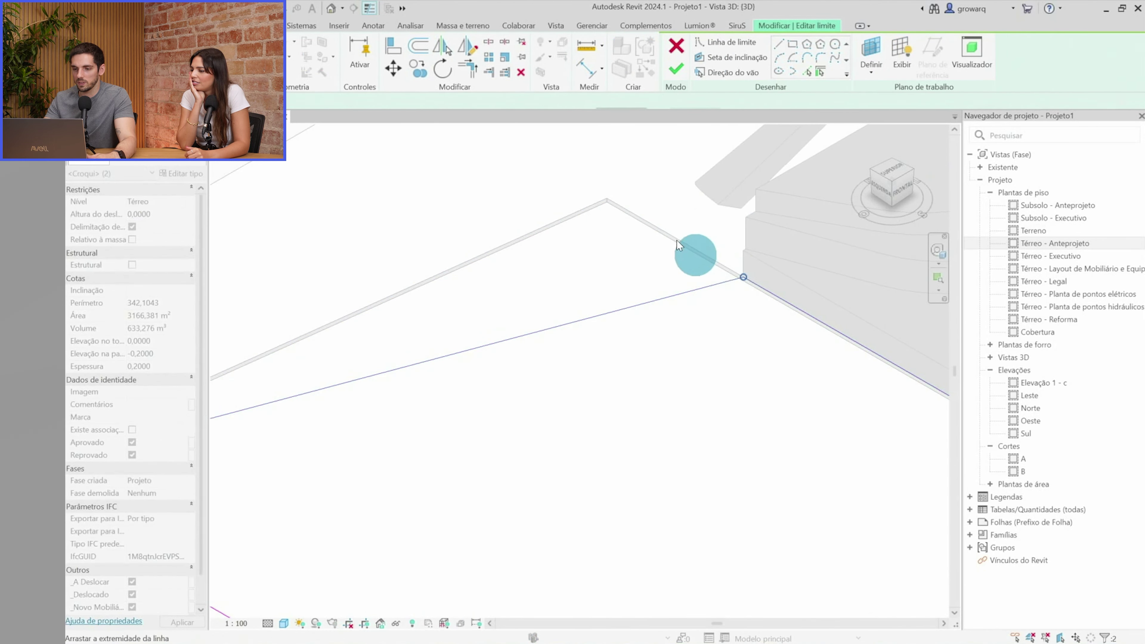
{"action": "scroll", "coordinate": [721, 293], "scroll_direction": "down", "scroll_amount": 2}
{"action": "scroll", "coordinate": [699, 348], "scroll_direction": "down", "scroll_amount": 2}
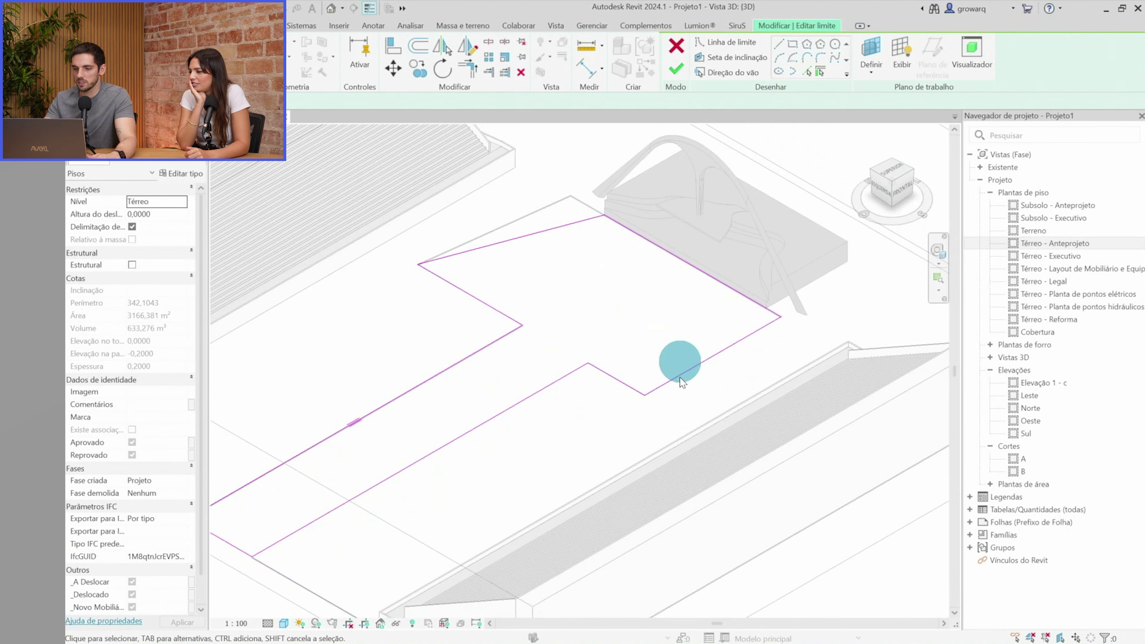
{"action": "left_click", "coordinate": [547, 233]}
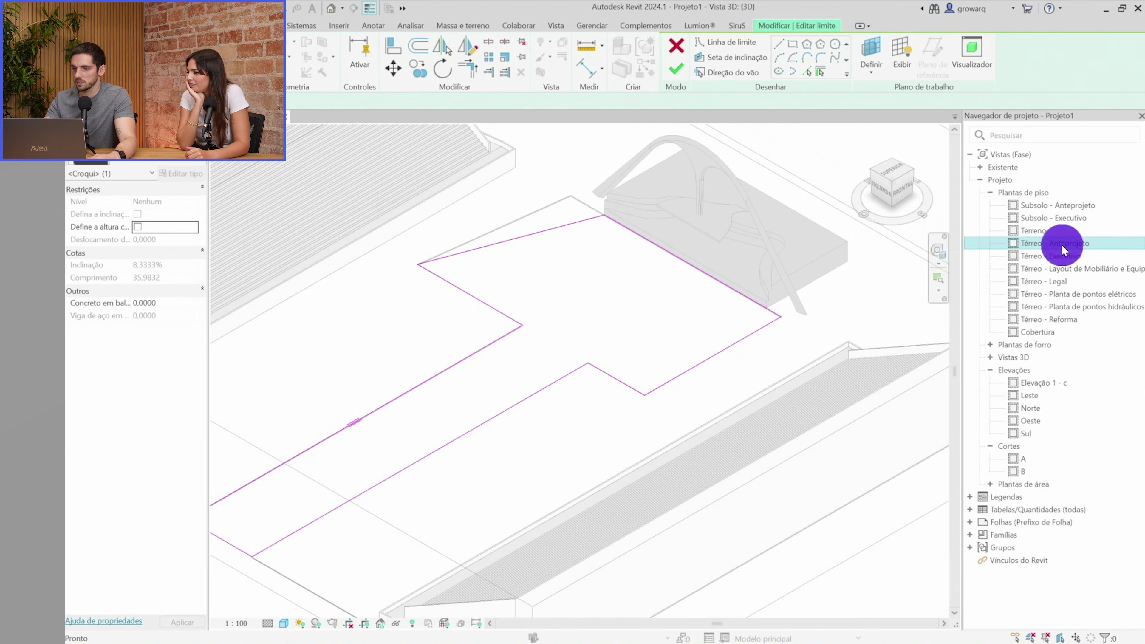
{"action": "double_click", "coordinate": [1062, 246]}
{"action": "scroll", "coordinate": [397, 335], "scroll_direction": "up", "scroll_amount": 3}
{"action": "scroll", "coordinate": [315, 374], "scroll_direction": "up", "scroll_amount": 2}
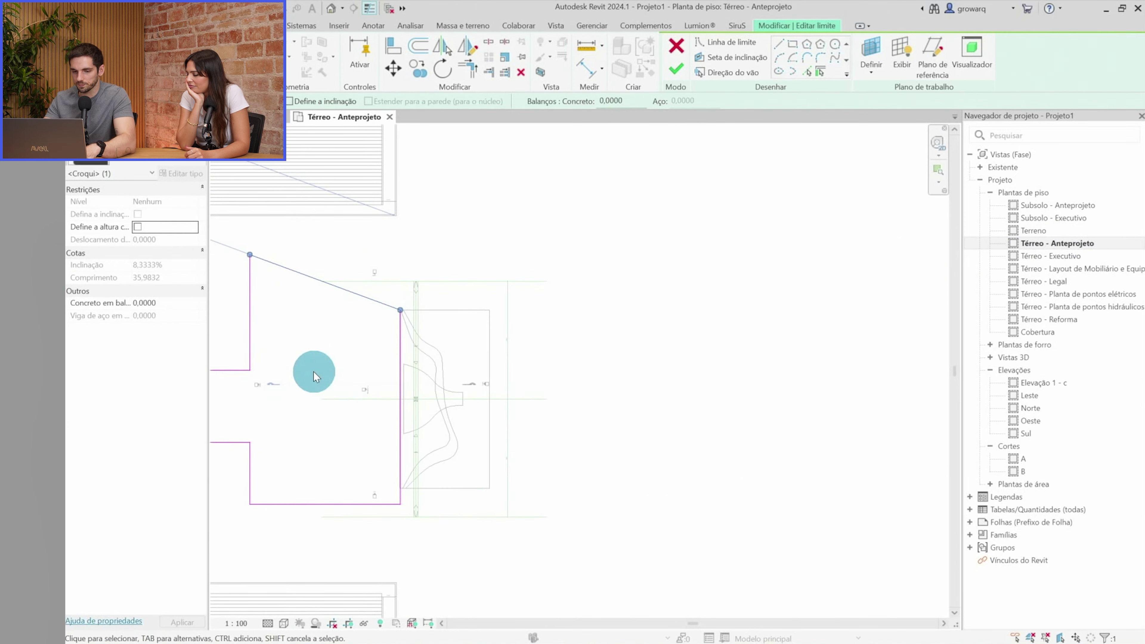
Mirror the angled edge across the floor's middle, trim the corners, and finish the edit
{"action": "key", "text": "m"}
{"action": "key", "text": "m"}
{"action": "left_click", "coordinate": [389, 399]}
{"action": "middle_click_drag", "start_coordinate": [360, 442], "coordinate": [431, 392]}
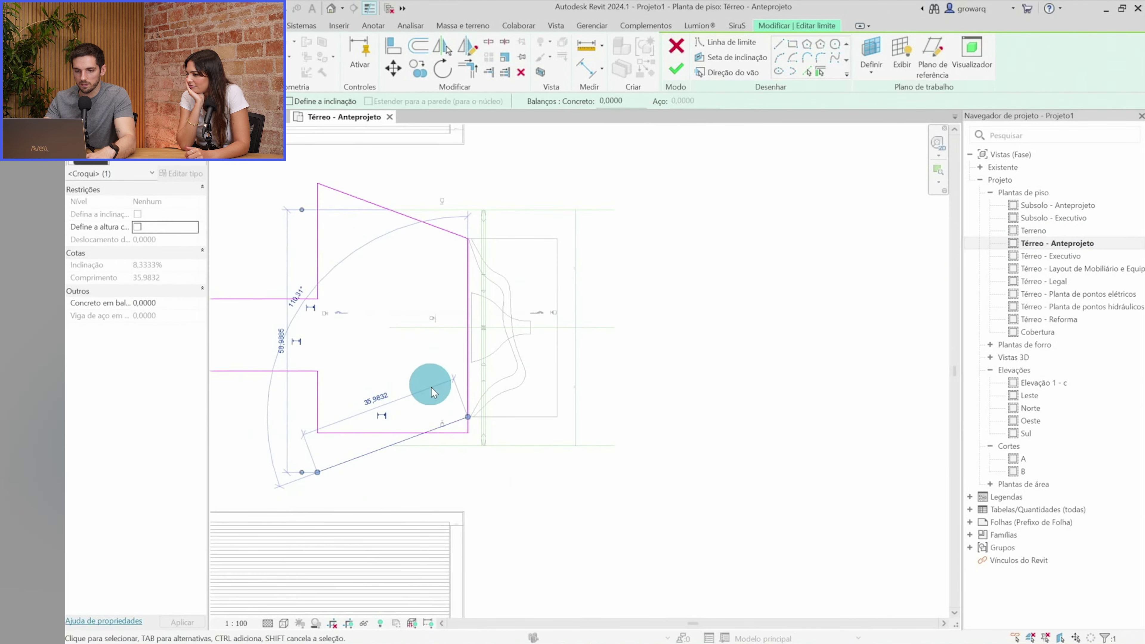
{"action": "key", "text": "Escape"}
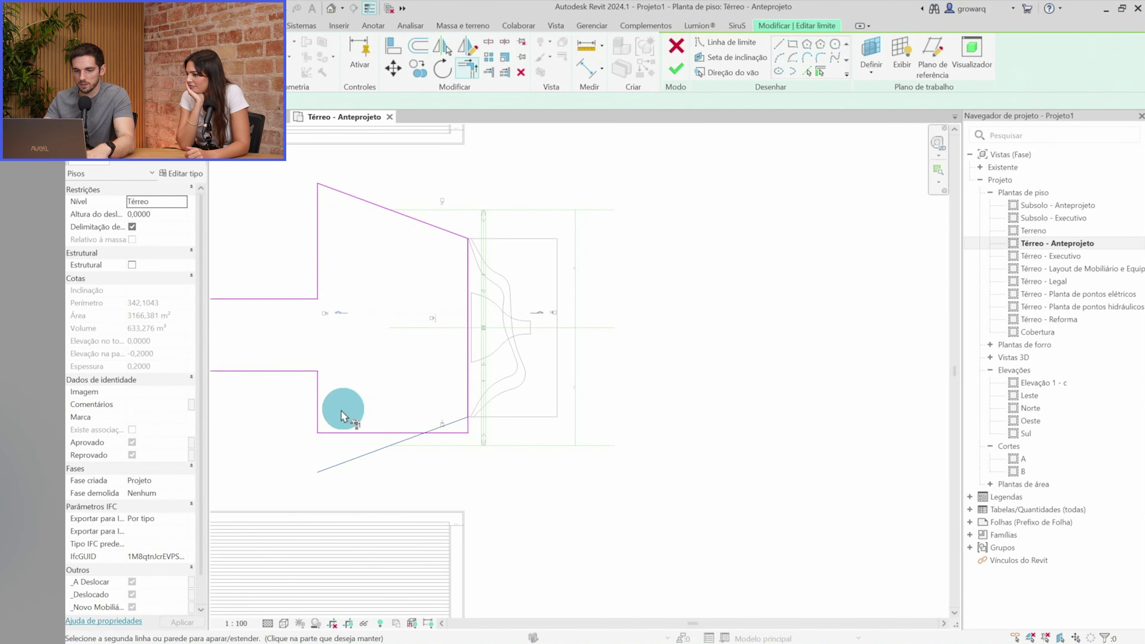
{"action": "left_click", "coordinate": [348, 434]}
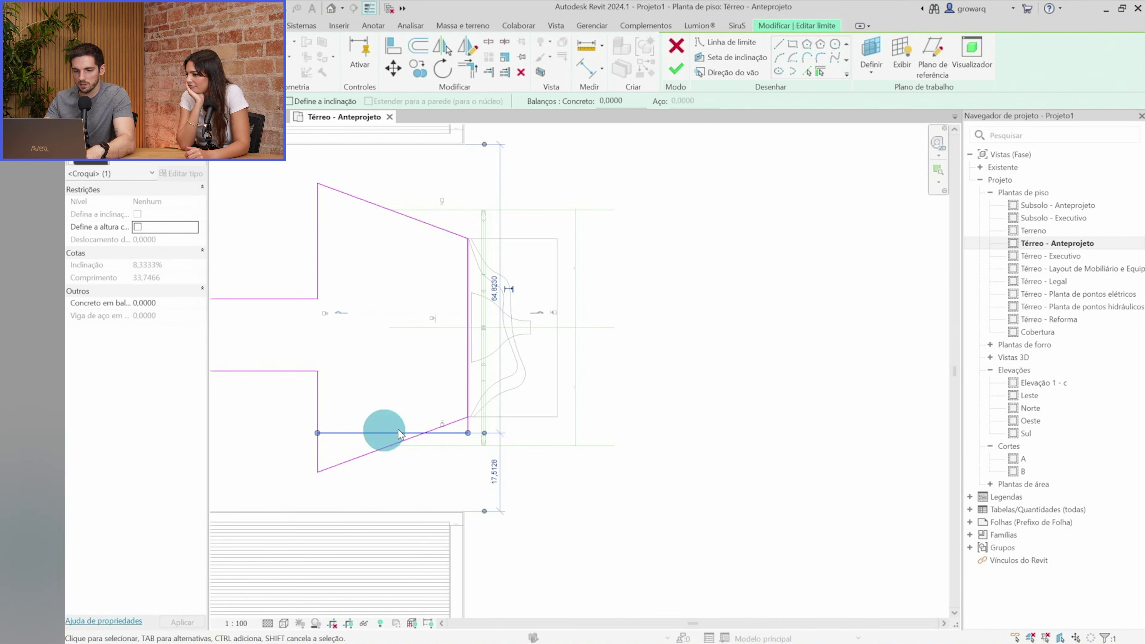
{"action": "left_click", "coordinate": [456, 425]}
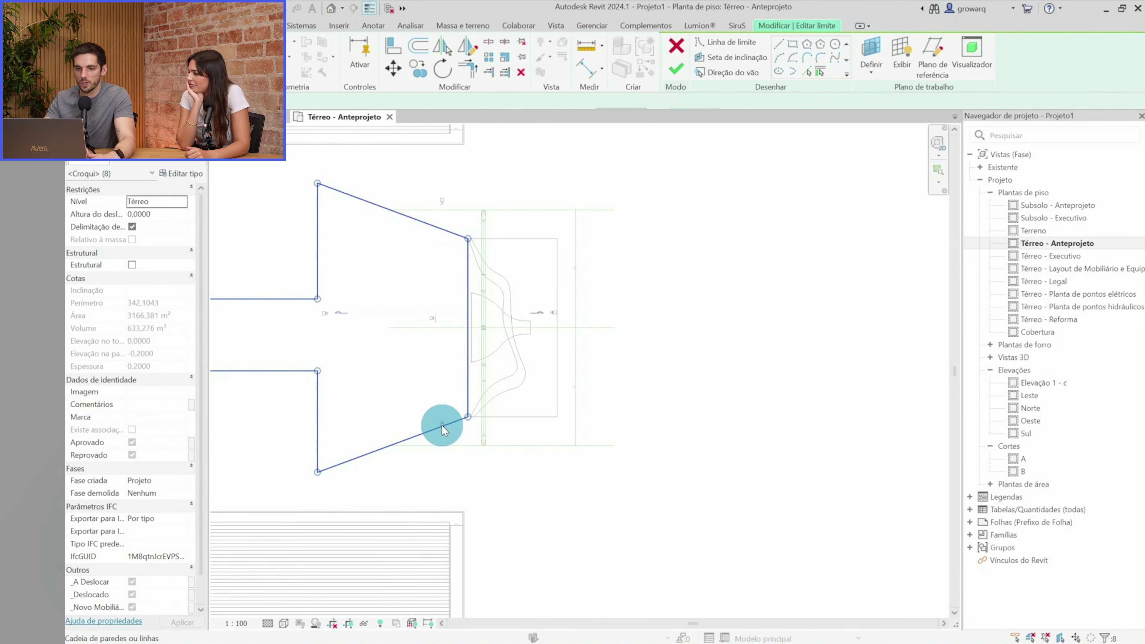
{"action": "scroll", "coordinate": [442, 429], "scroll_direction": "down", "scroll_amount": 3}
{"action": "left_click", "coordinate": [676, 68]}
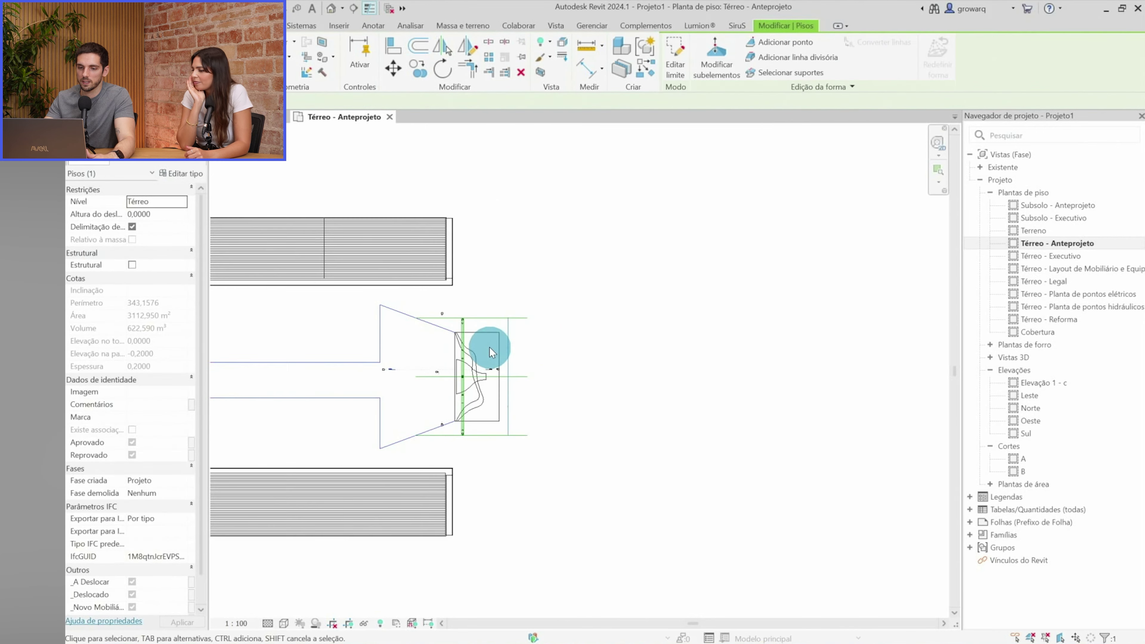
Inspect the tapered Térreo slab in the default 3D view, then show the File menu
{"action": "left_click", "coordinate": [568, 297]}
{"action": "key", "text": "3"}
{"action": "key", "text": "d"}
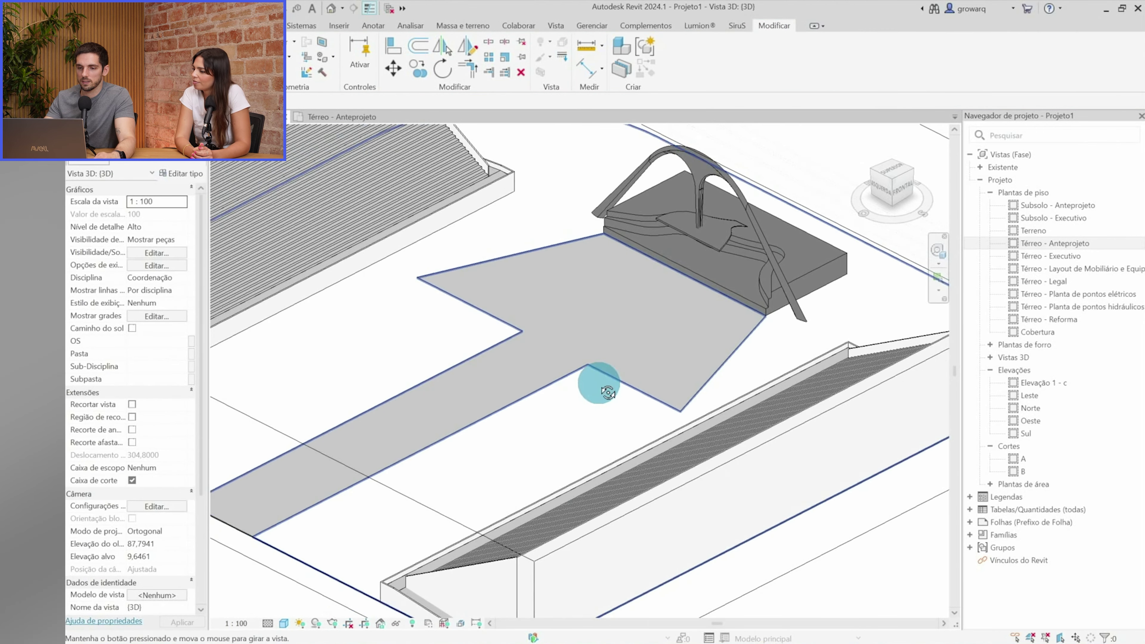
{"action": "middle_click_drag", "start_coordinate": [437, 363], "coordinate": [571, 383]}
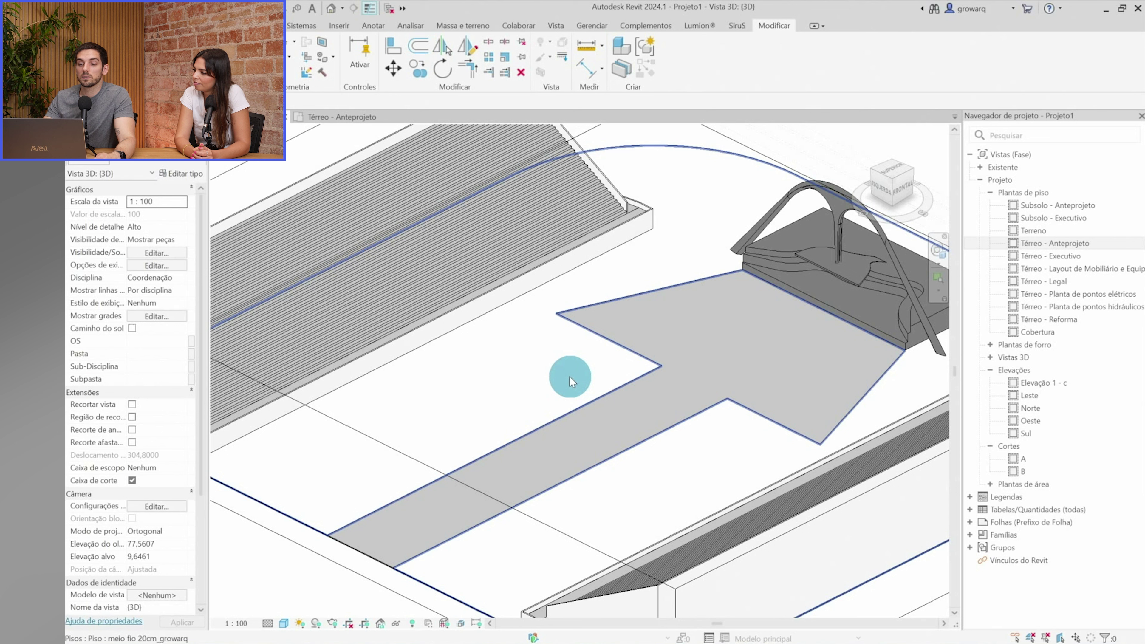
{"action": "middle_click_drag", "start_coordinate": [569, 376], "coordinate": [565, 383], "text": "shift"}
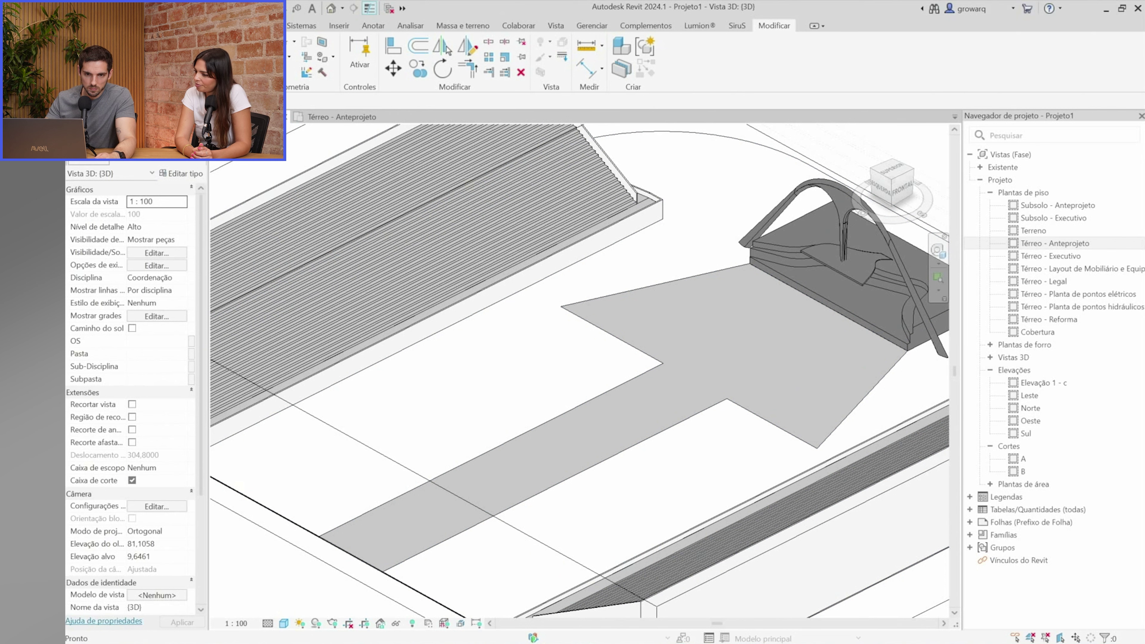
{"action": "key", "text": "alt+f"}
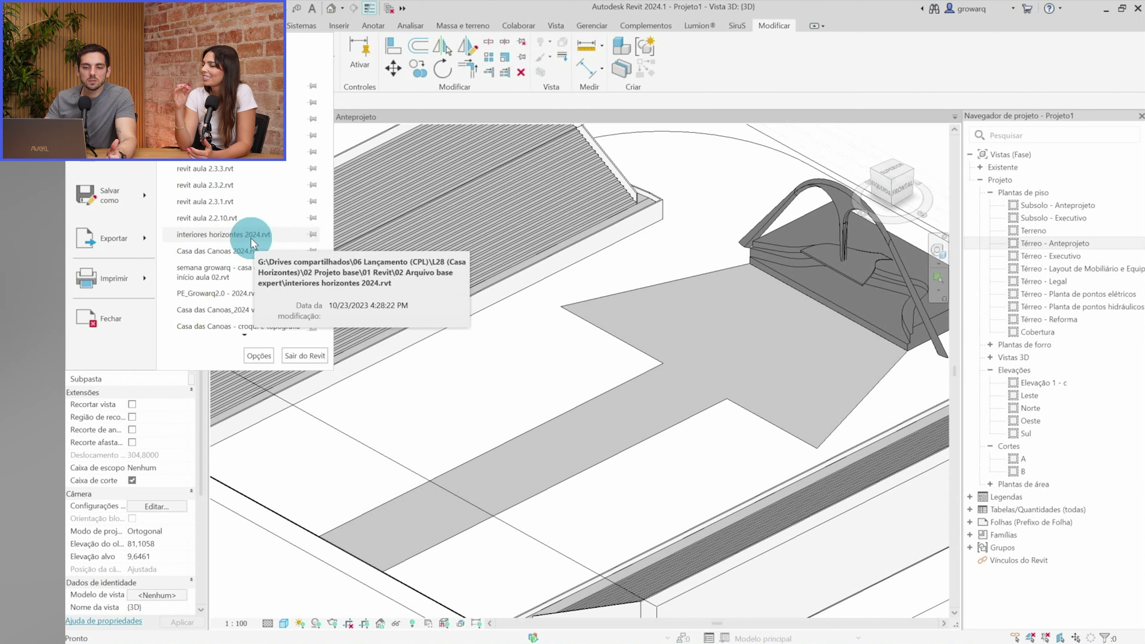
Open the interiores horizontes 2024 project, dismissing the save reminder
{"action": "key", "text": "Escape"}
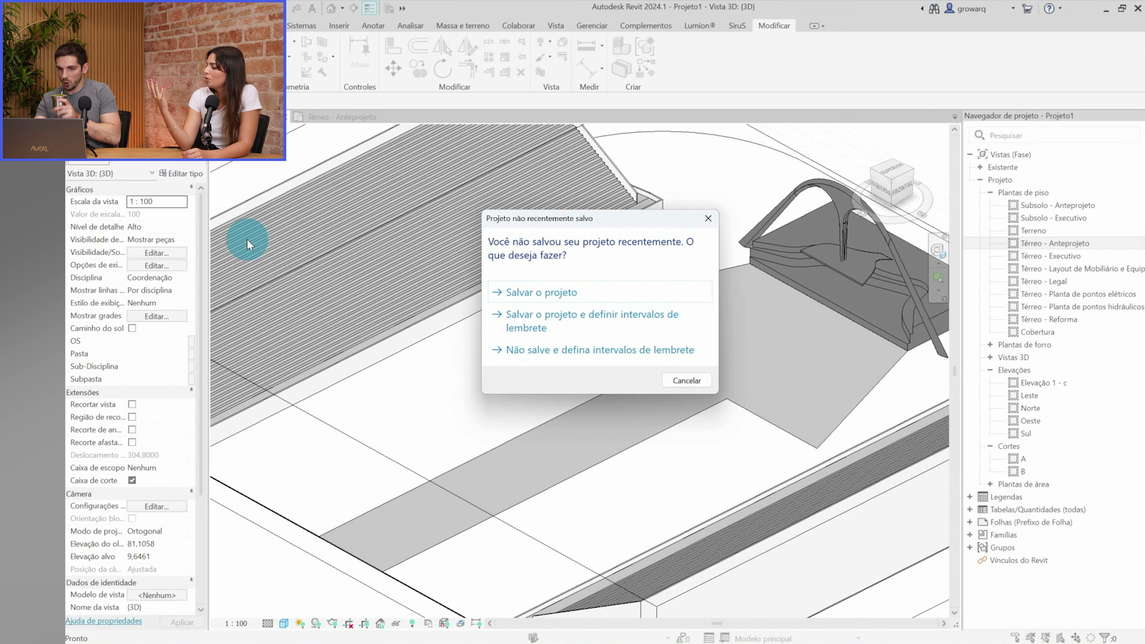
{"action": "left_click", "coordinate": [682, 379]}
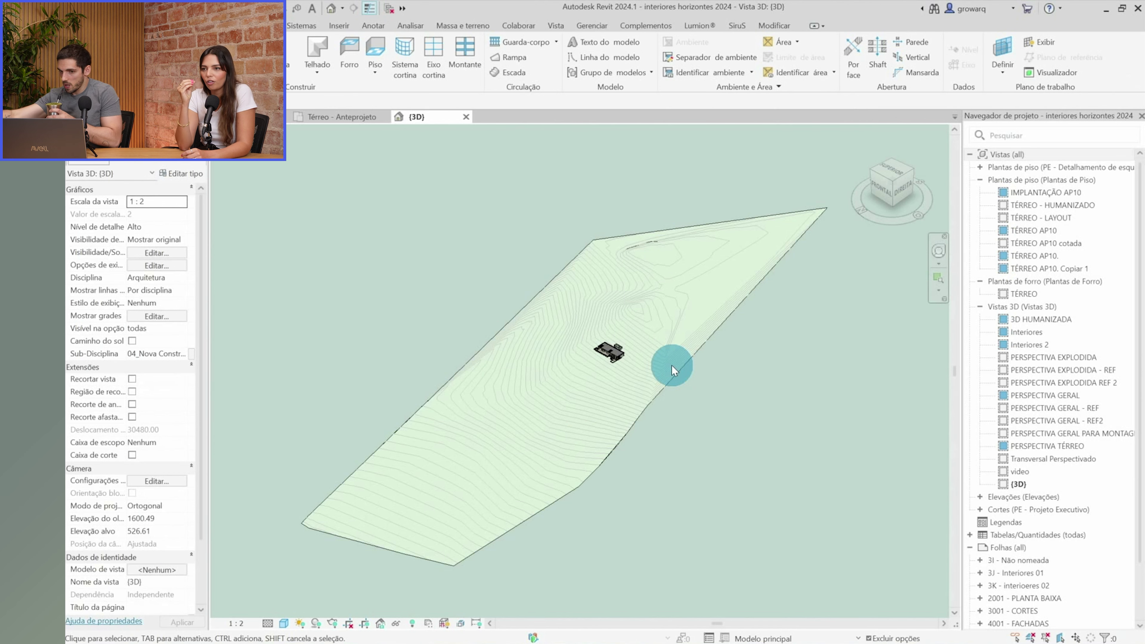
{"action": "scroll", "coordinate": [611, 350], "scroll_direction": "up", "scroll_amount": 3}
{"action": "scroll", "coordinate": [563, 365], "scroll_direction": "up", "scroll_amount": 3}
{"action": "scroll", "coordinate": [564, 344], "scroll_direction": "up", "scroll_amount": 2}
Copy the two person figures and paste them into Projeto1, accepting duplicate types
{"action": "left_click", "coordinate": [563, 344]}
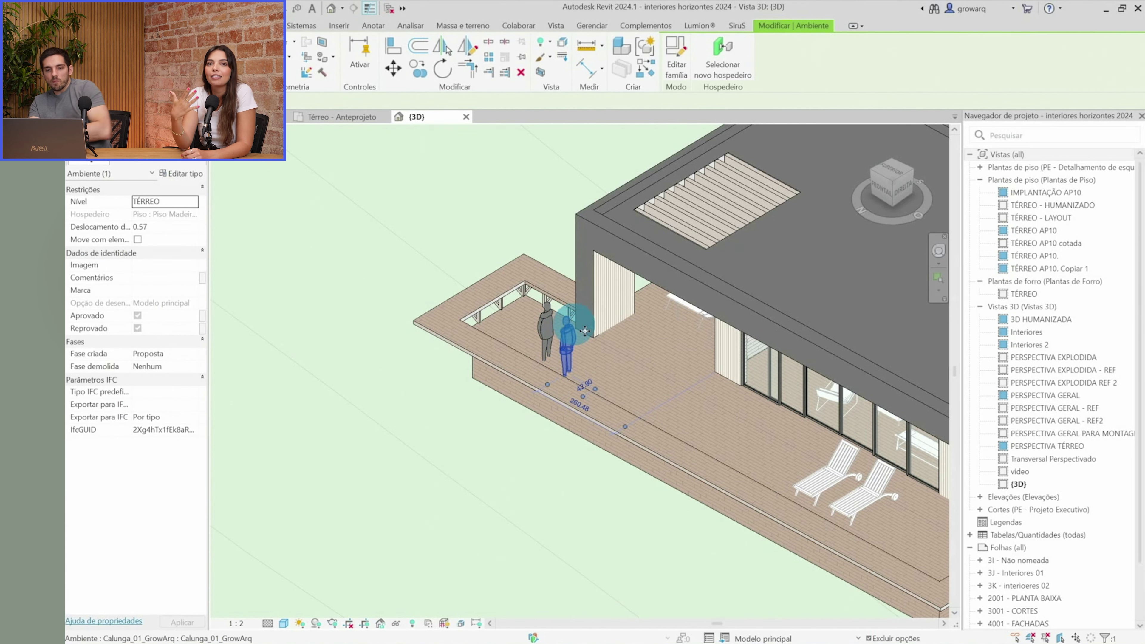
{"action": "scroll", "coordinate": [579, 329], "scroll_direction": "up", "scroll_amount": 1}
{"action": "scroll", "coordinate": [580, 329], "scroll_direction": "up", "scroll_amount": 1}
{"action": "left_click", "coordinate": [536, 322], "text": "ctrl"}
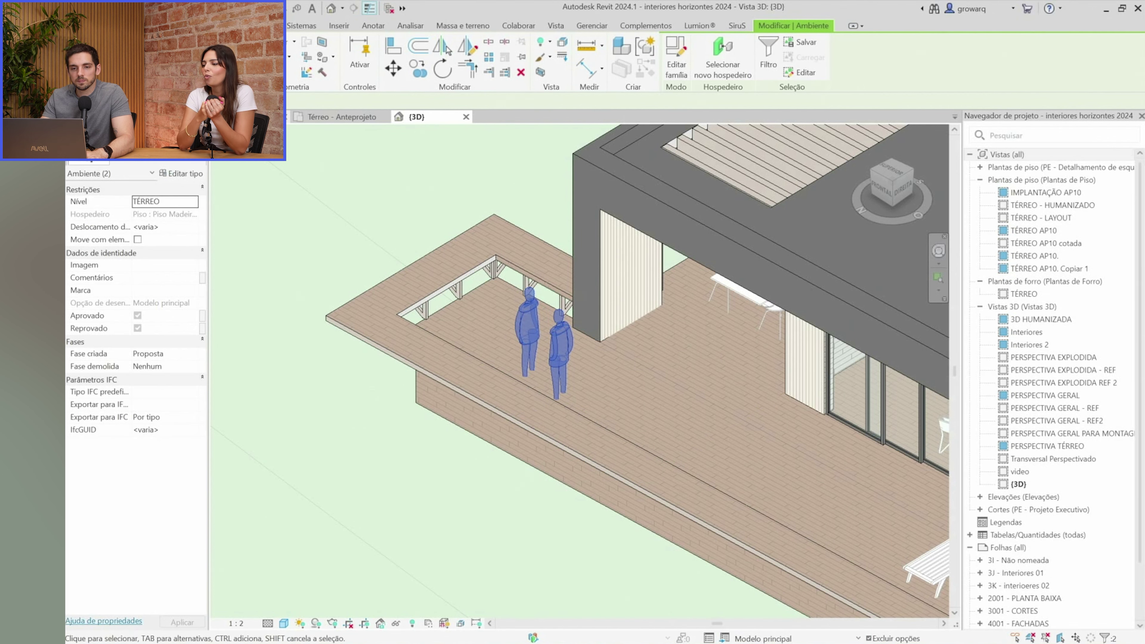
{"action": "key", "text": "ctrl+Tab"}
{"action": "scroll", "coordinate": [595, 434], "scroll_direction": "up", "scroll_amount": 2}
{"action": "key", "text": "ctrl+v"}
{"action": "left_click", "coordinate": [650, 383]}
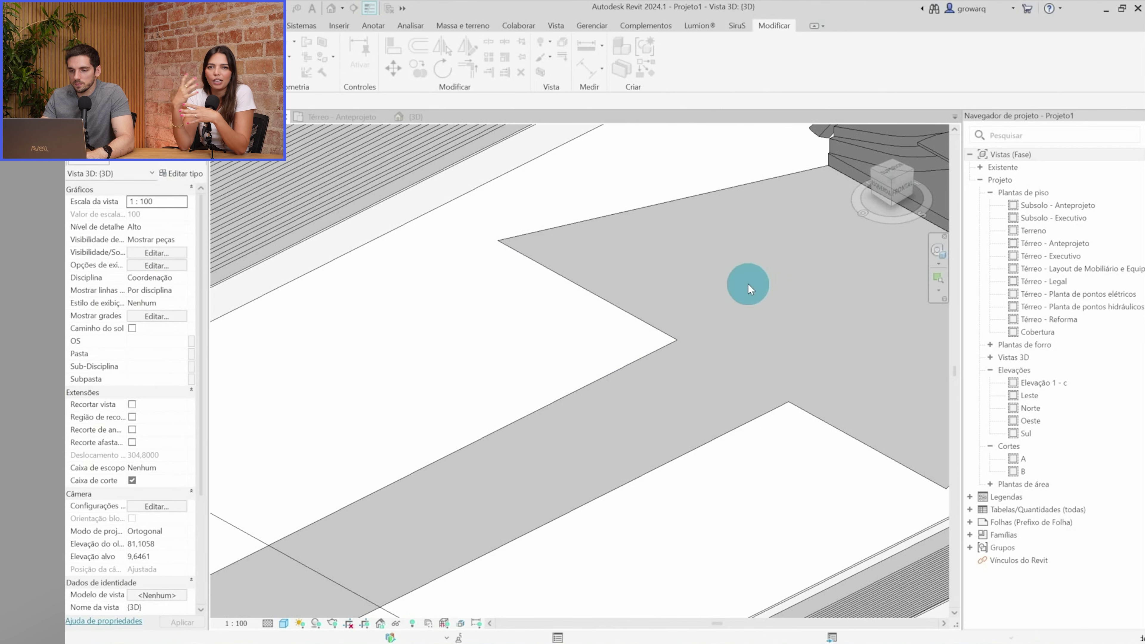
Place the pasted person figures on the stage floor
{"action": "scroll", "coordinate": [778, 271], "scroll_direction": "down", "scroll_amount": 2}
{"action": "scroll", "coordinate": [686, 314], "scroll_direction": "down", "scroll_amount": 1}
{"action": "scroll", "coordinate": [686, 314], "scroll_direction": "up", "scroll_amount": 1}
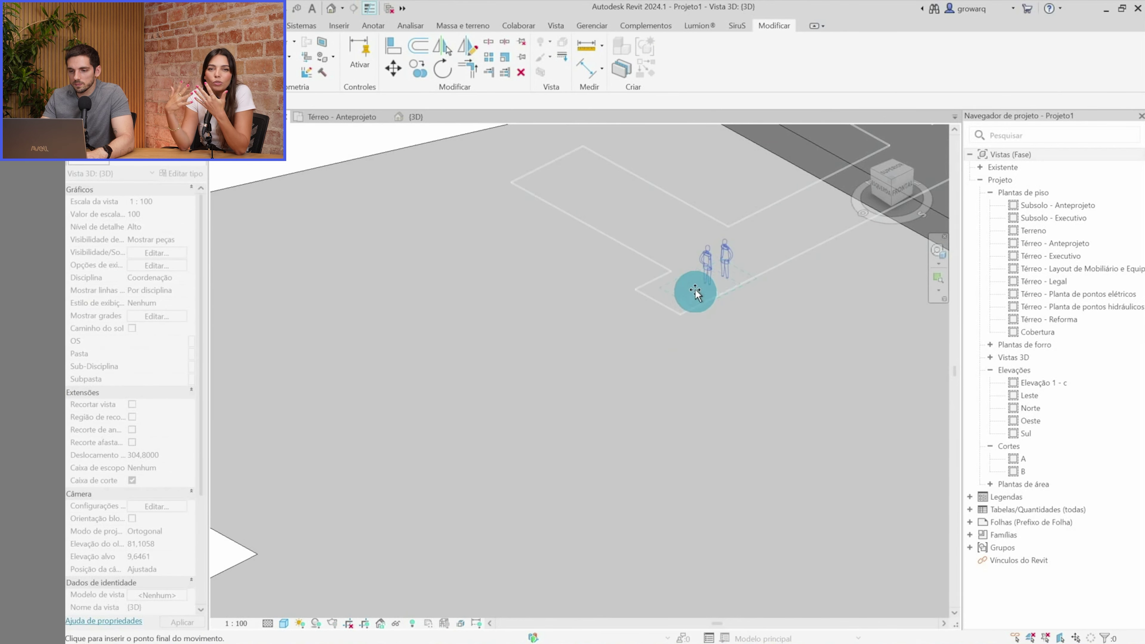
{"action": "left_click", "coordinate": [685, 327]}
{"action": "scroll", "coordinate": [649, 414], "scroll_direction": "up", "scroll_amount": 2}
{"action": "left_click", "coordinate": [744, 53]}
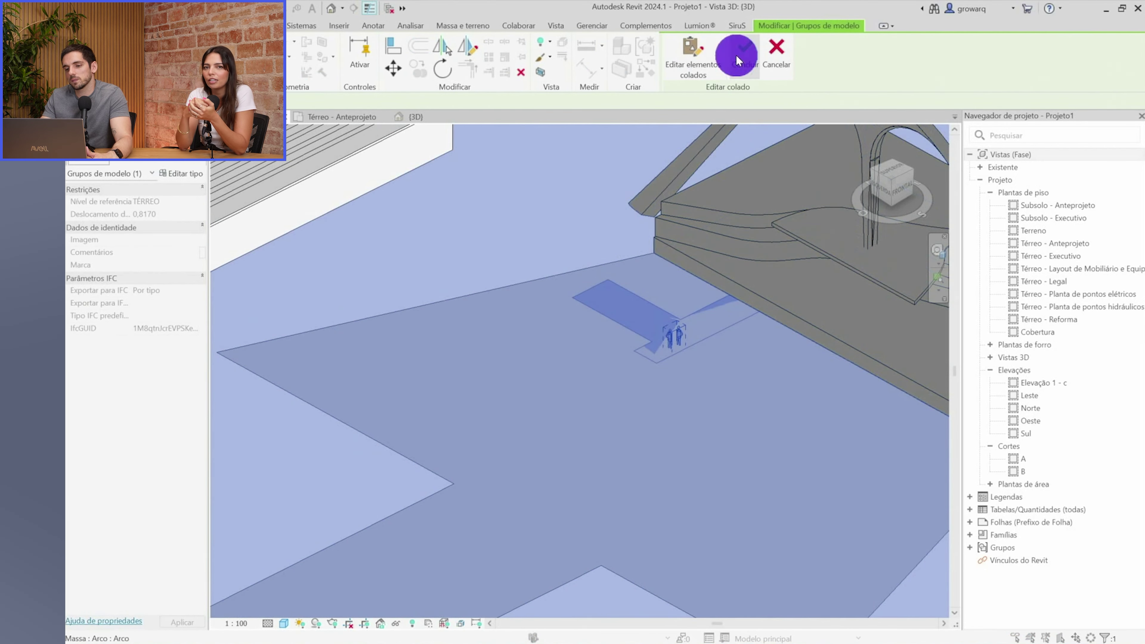
{"action": "scroll", "coordinate": [572, 346], "scroll_direction": "down", "scroll_amount": 2}
{"action": "scroll", "coordinate": [694, 249], "scroll_direction": "up", "scroll_amount": 2}
{"action": "scroll", "coordinate": [694, 248], "scroll_direction": "up", "scroll_amount": 2}
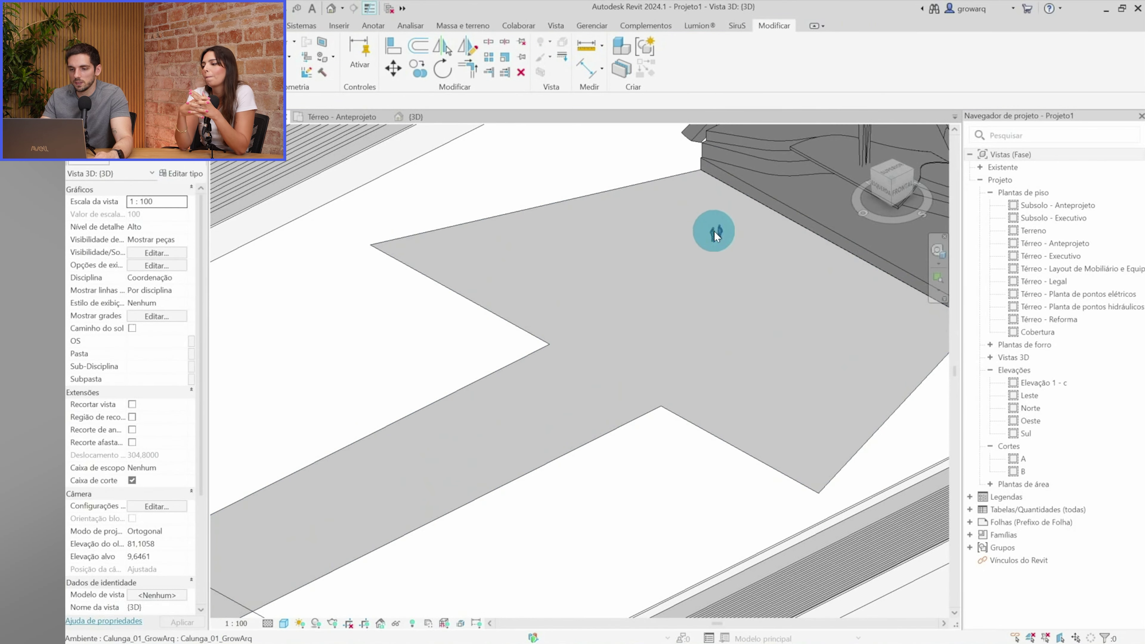
Move a Calunga person figure onto the floor's inner corner
{"action": "left_click", "coordinate": [723, 229]}
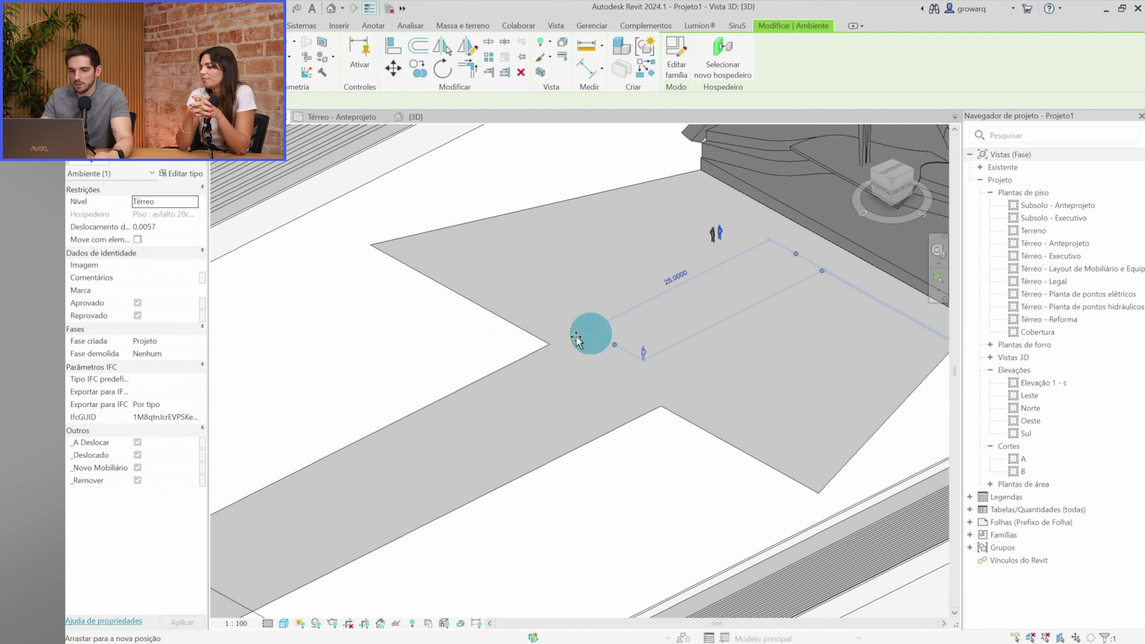
{"action": "left_click_drag", "start_coordinate": [723, 229], "coordinate": [551, 347]}
{"action": "left_click", "coordinate": [710, 234]}
{"action": "left_click", "coordinate": [551, 348]}
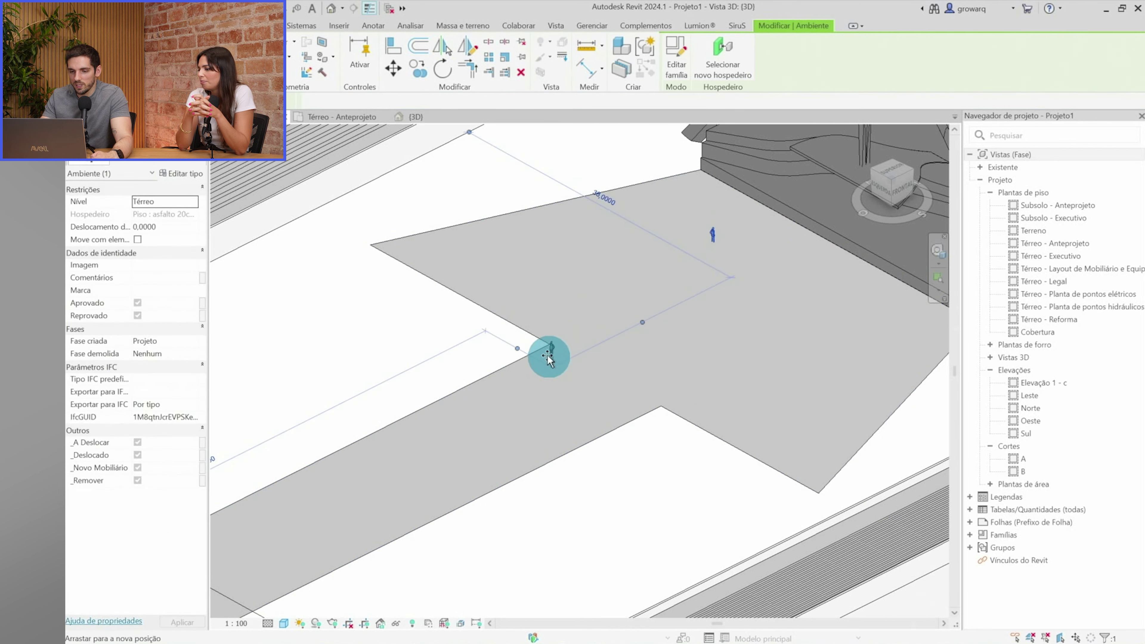
{"action": "scroll", "coordinate": [555, 345], "scroll_direction": "up", "scroll_amount": 3}
{"action": "left_click", "coordinate": [555, 344]}
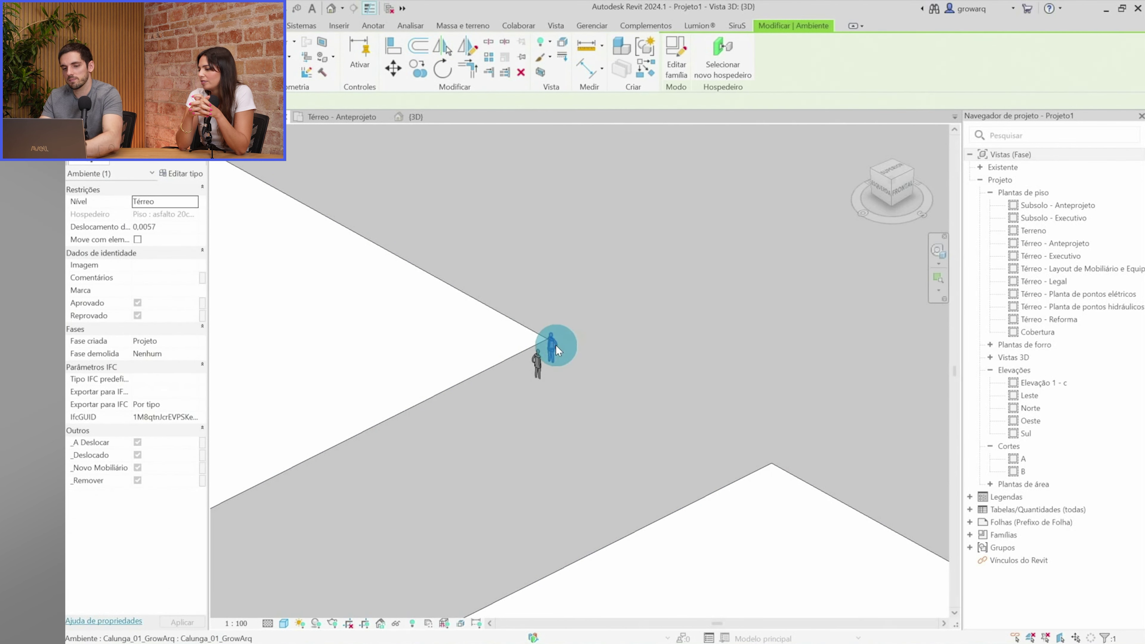
{"action": "left_click_drag", "start_coordinate": [550, 348], "coordinate": [545, 340]}
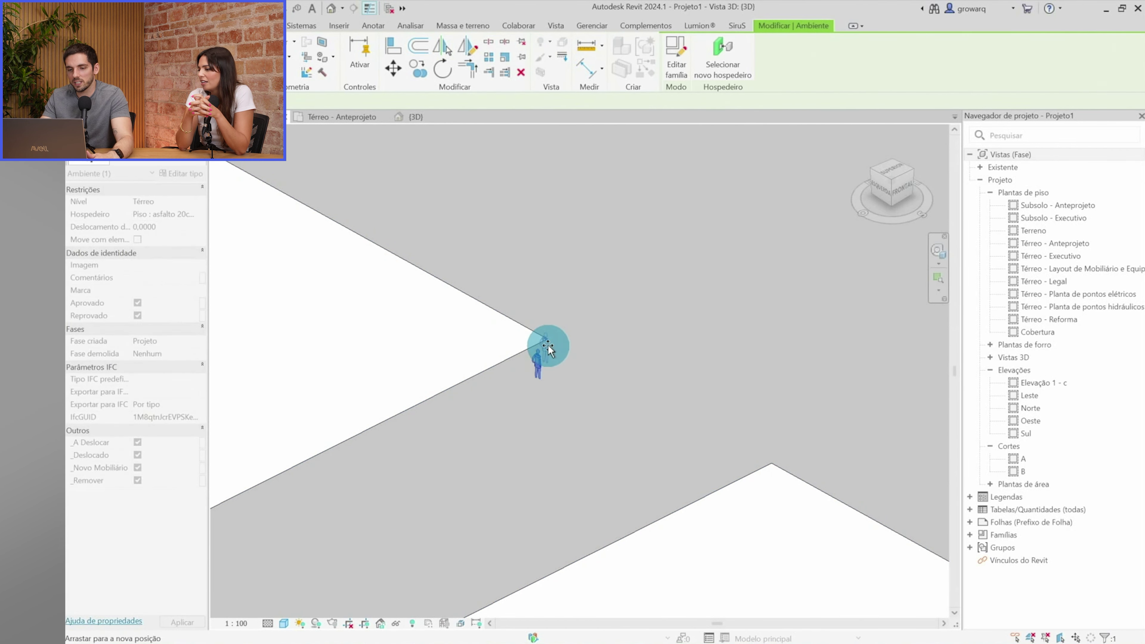
{"action": "key", "text": "Escape"}
{"action": "scroll", "coordinate": [606, 391], "scroll_direction": "down", "scroll_amount": 3}
{"action": "scroll", "coordinate": [644, 322], "scroll_direction": "up", "scroll_amount": 2}
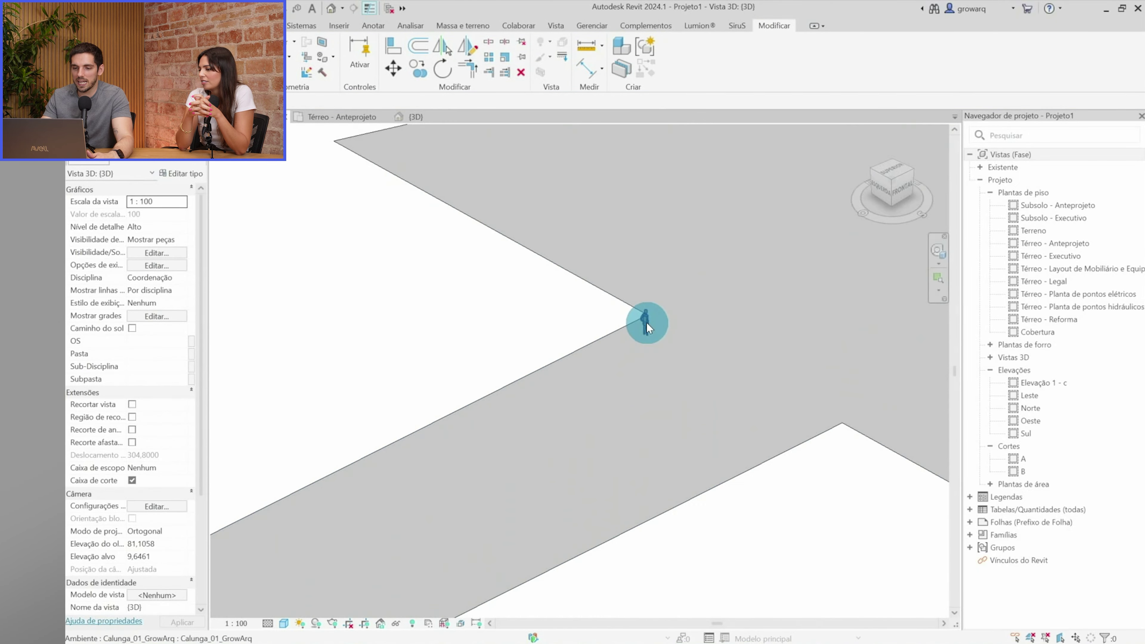
Array the figure with 2 copies, placing the second 80,0000 down the entrance strip
{"action": "left_click", "coordinate": [644, 322]}
{"action": "scroll", "coordinate": [648, 325], "scroll_direction": "down", "scroll_amount": 3}
{"action": "scroll", "coordinate": [651, 328], "scroll_direction": "down", "scroll_amount": 2}
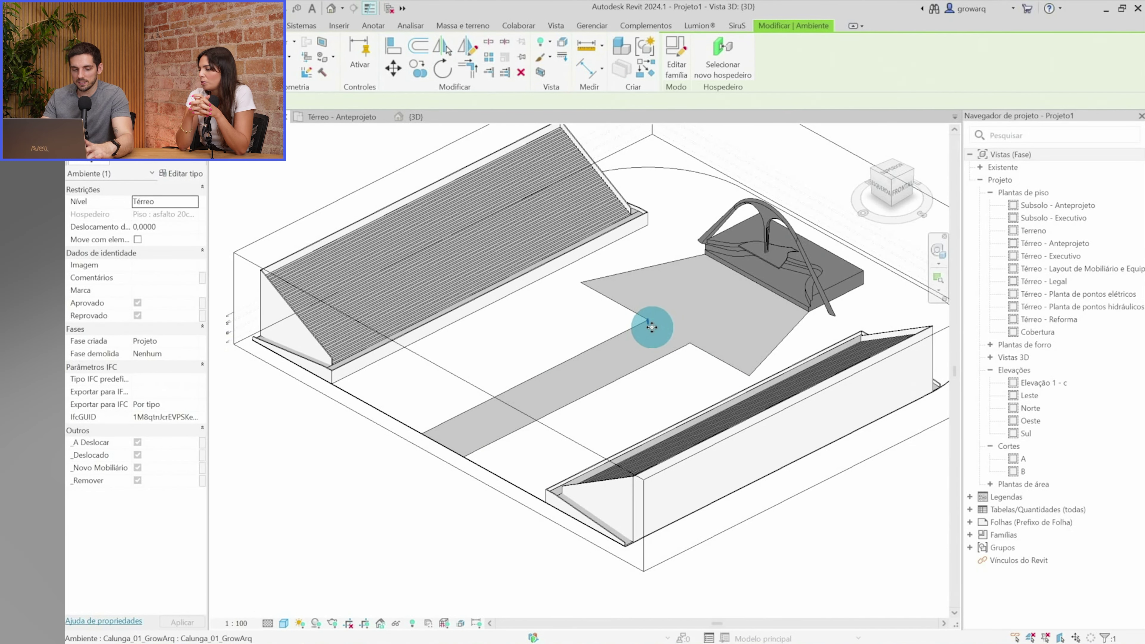
{"action": "scroll", "coordinate": [651, 323], "scroll_direction": "up", "scroll_amount": 3}
{"action": "key", "text": "a"}
{"action": "key", "text": "r"}
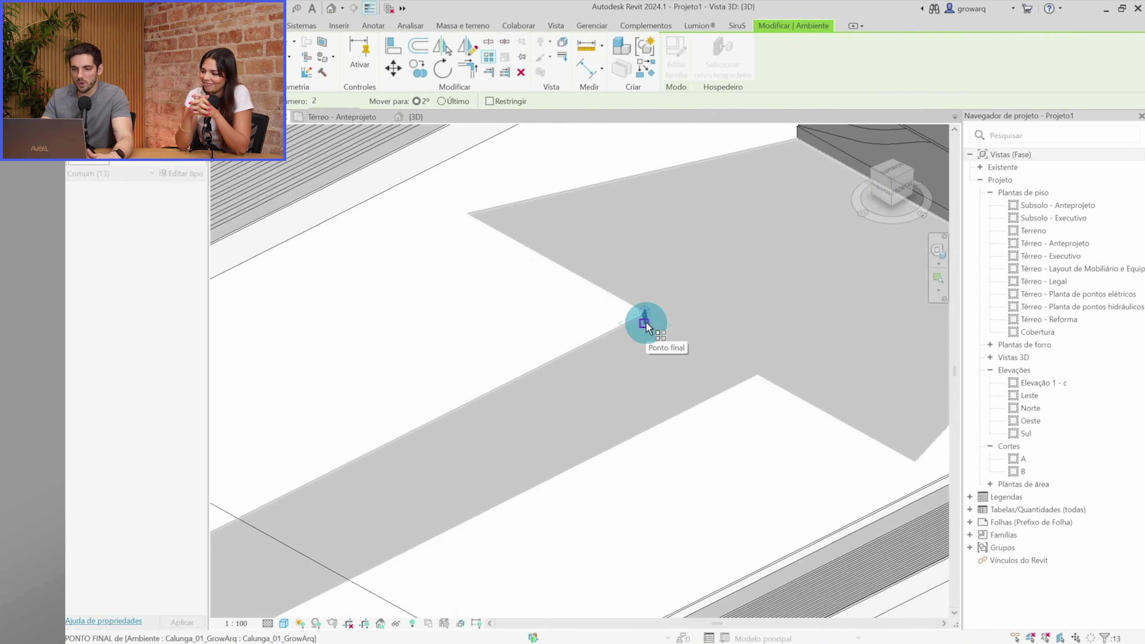
{"action": "left_click", "coordinate": [645, 324]}
{"action": "scroll", "coordinate": [318, 485], "scroll_direction": "up", "scroll_amount": 3}
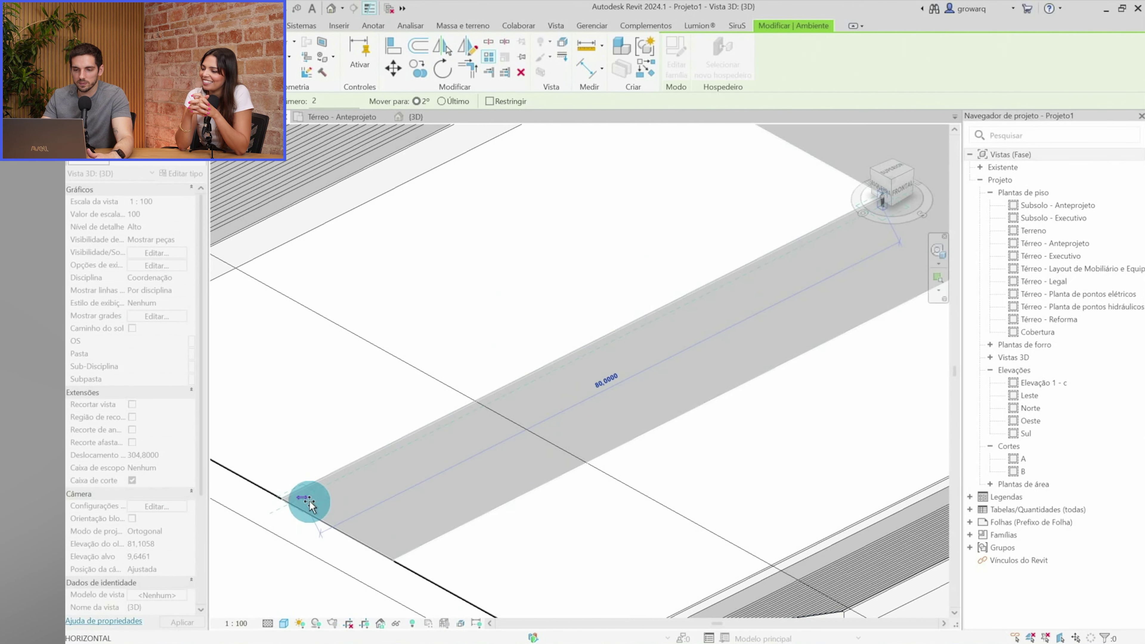
{"action": "left_click", "coordinate": [310, 503]}
{"action": "scroll", "coordinate": [834, 250], "scroll_direction": "down", "scroll_amount": 2}
{"action": "scroll", "coordinate": [786, 286], "scroll_direction": "down", "scroll_amount": 2}
{"action": "scroll", "coordinate": [827, 228], "scroll_direction": "down", "scroll_amount": 3}
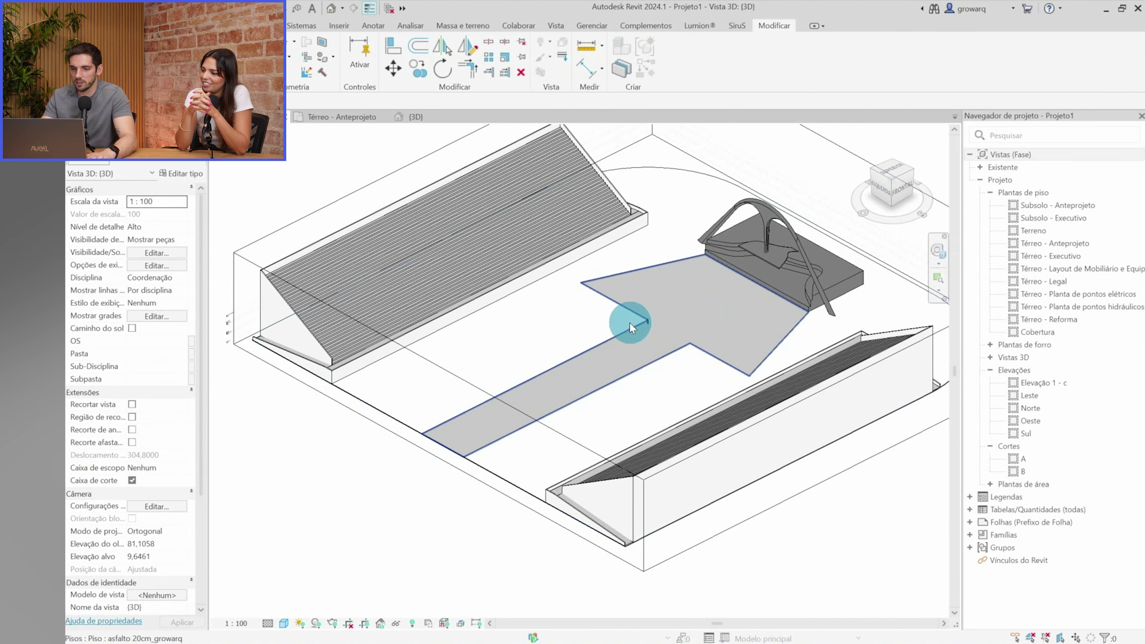
Array a figure with Mover para: Último so the last copy sits at the strip's far end
{"action": "scroll", "coordinate": [650, 321], "scroll_direction": "up", "scroll_amount": 3}
{"action": "left_click", "coordinate": [675, 308]}
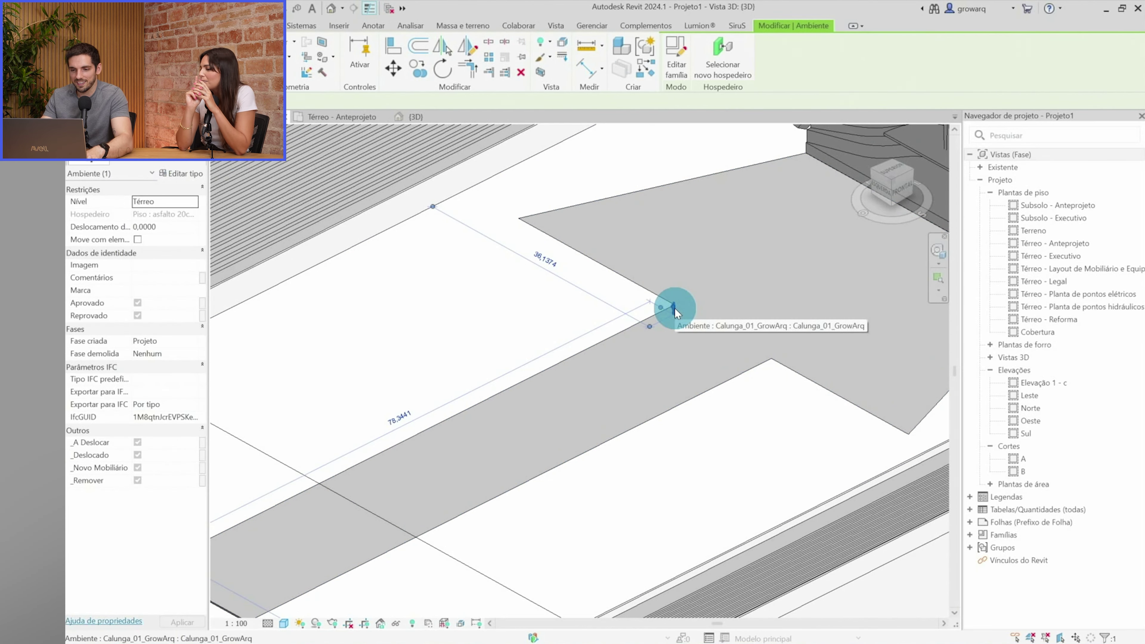
{"action": "key", "text": "a"}
{"action": "key", "text": "r"}
{"action": "left_click", "coordinate": [672, 307]}
{"action": "scroll", "coordinate": [669, 343], "scroll_direction": "up", "scroll_amount": 2}
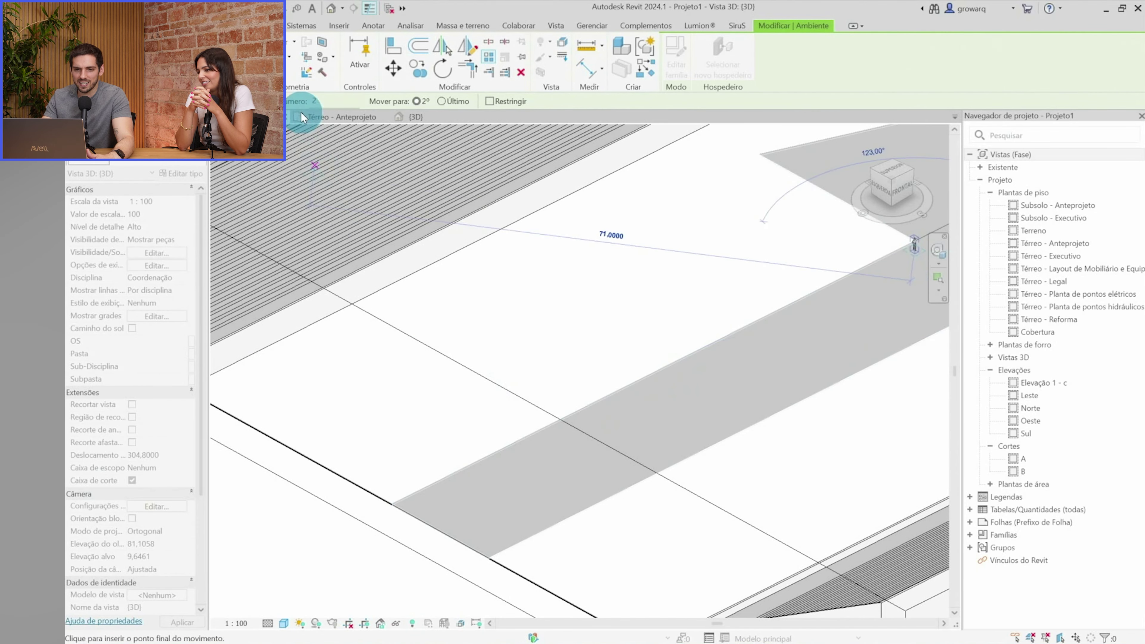
{"action": "left_click", "coordinate": [459, 102]}
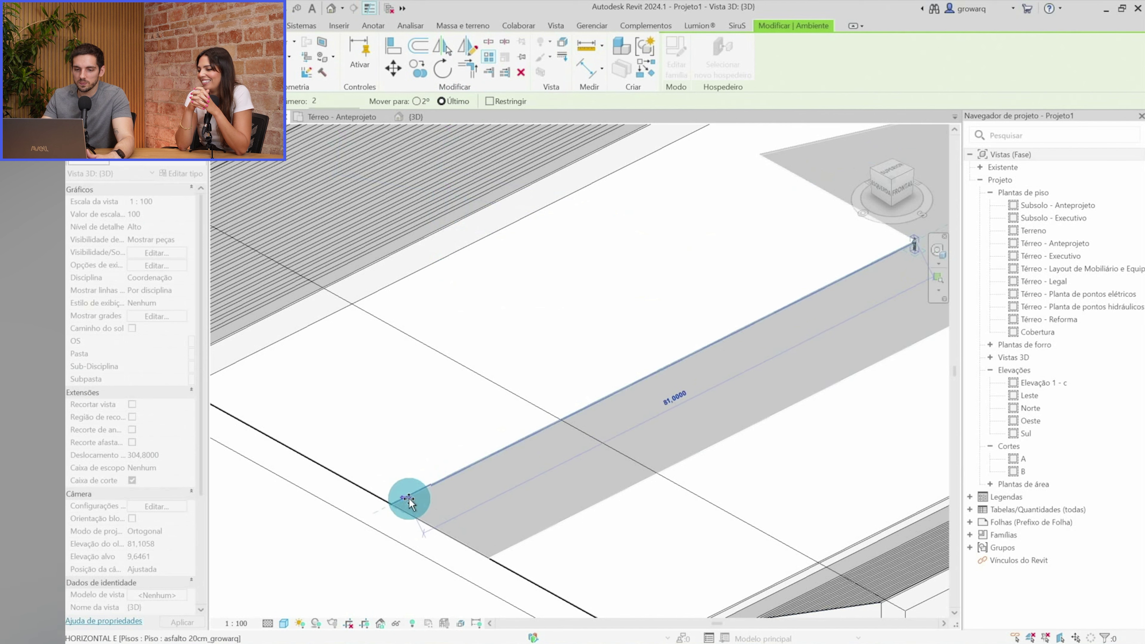
{"action": "scroll", "coordinate": [421, 505], "scroll_direction": "up", "scroll_amount": 2}
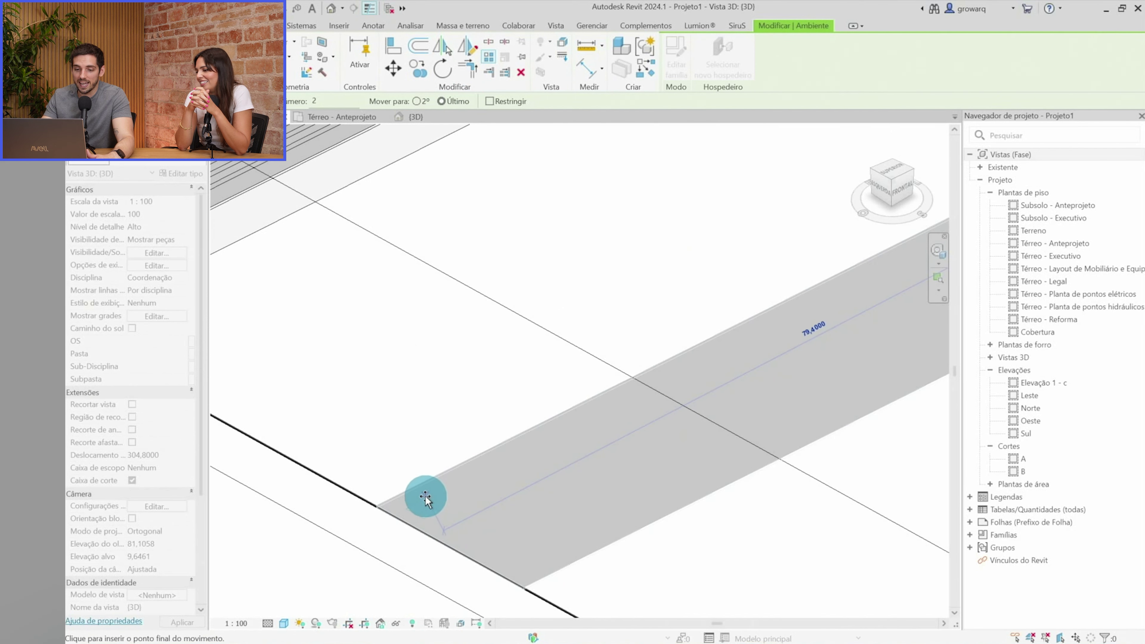
{"action": "left_click", "coordinate": [406, 506]}
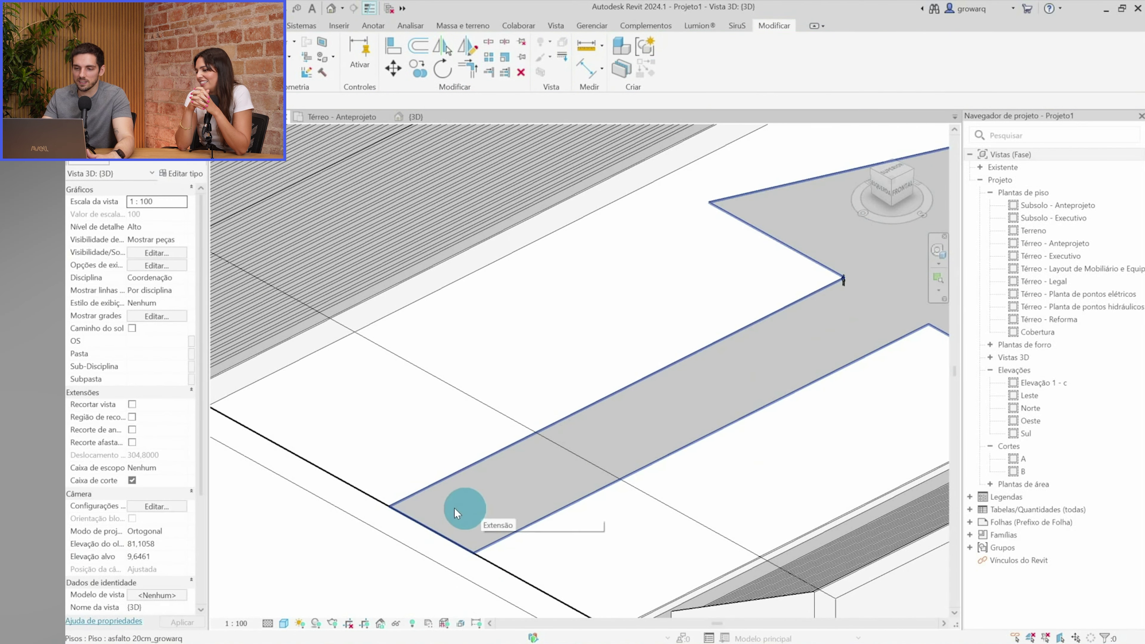
{"action": "scroll", "coordinate": [834, 273], "scroll_direction": "up", "scroll_amount": 3}
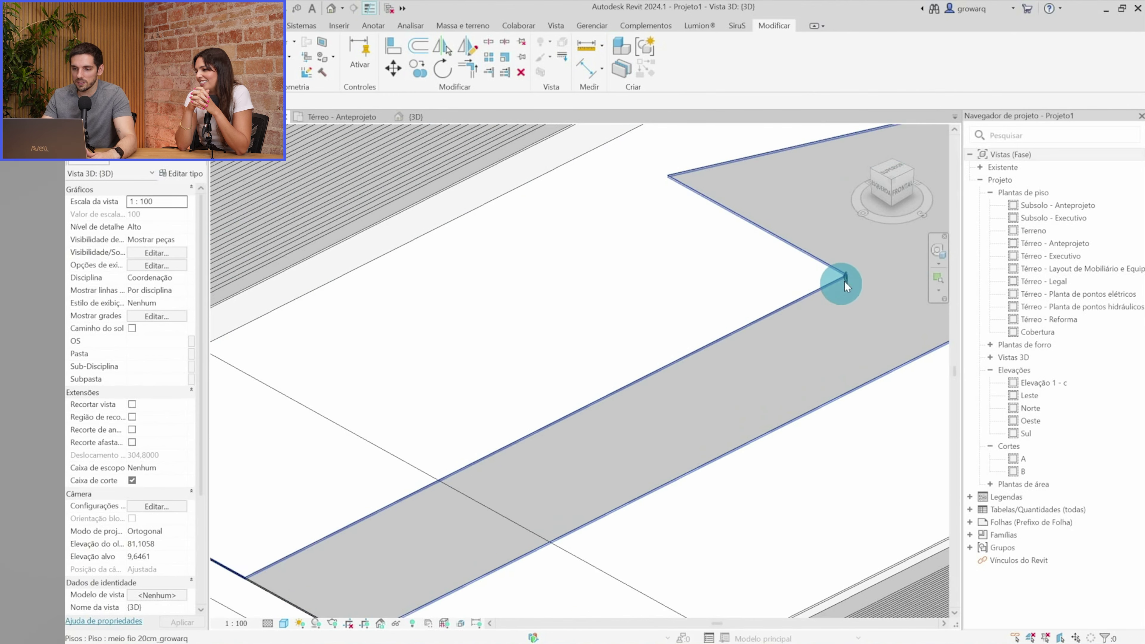
Array the inner-corner figure, constrained, to the strip's lower-left end
{"action": "left_click", "coordinate": [849, 274]}
{"action": "key", "text": "a"}
{"action": "key", "text": "r"}
{"action": "scroll", "coordinate": [850, 278], "scroll_direction": "down", "scroll_amount": 1}
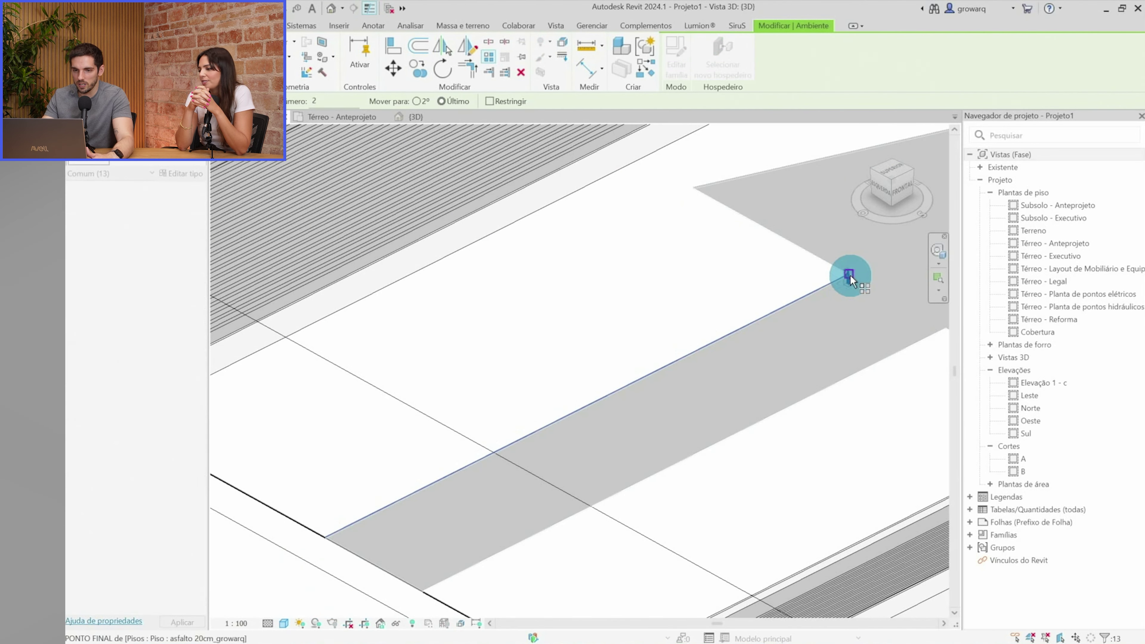
{"action": "left_click", "coordinate": [847, 276]}
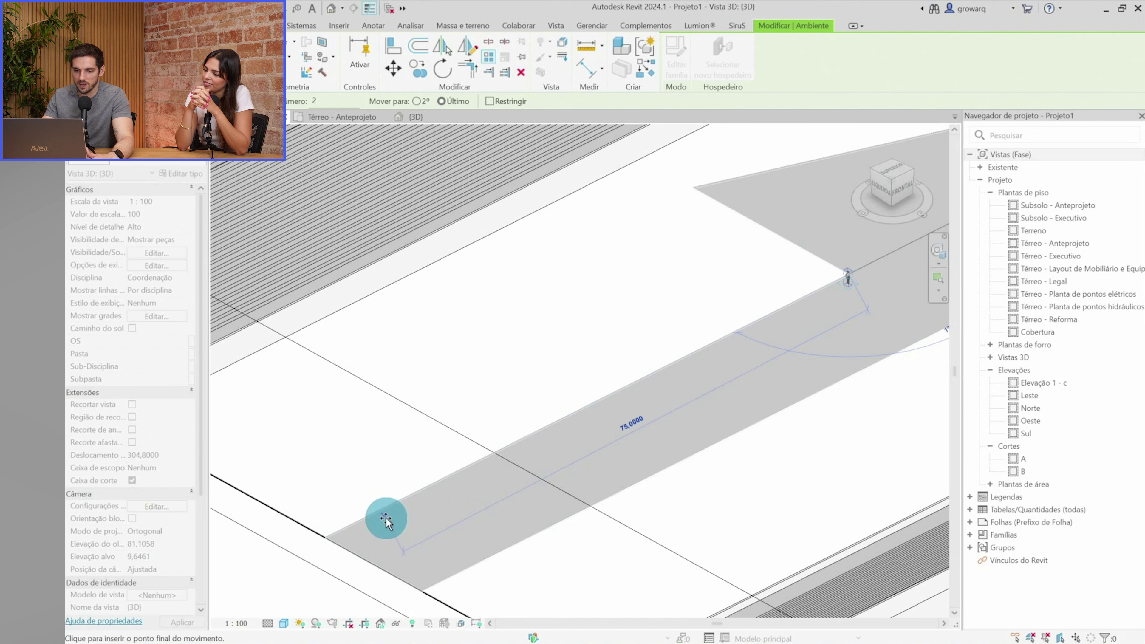
{"action": "key", "text": "shift"}
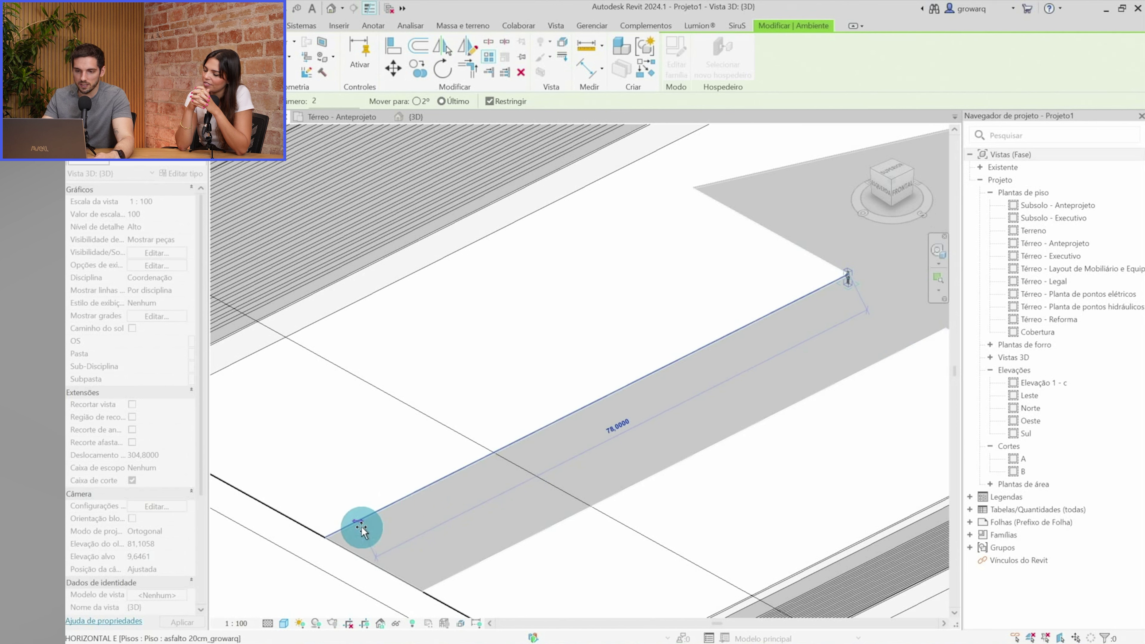
{"action": "left_click", "coordinate": [354, 530]}
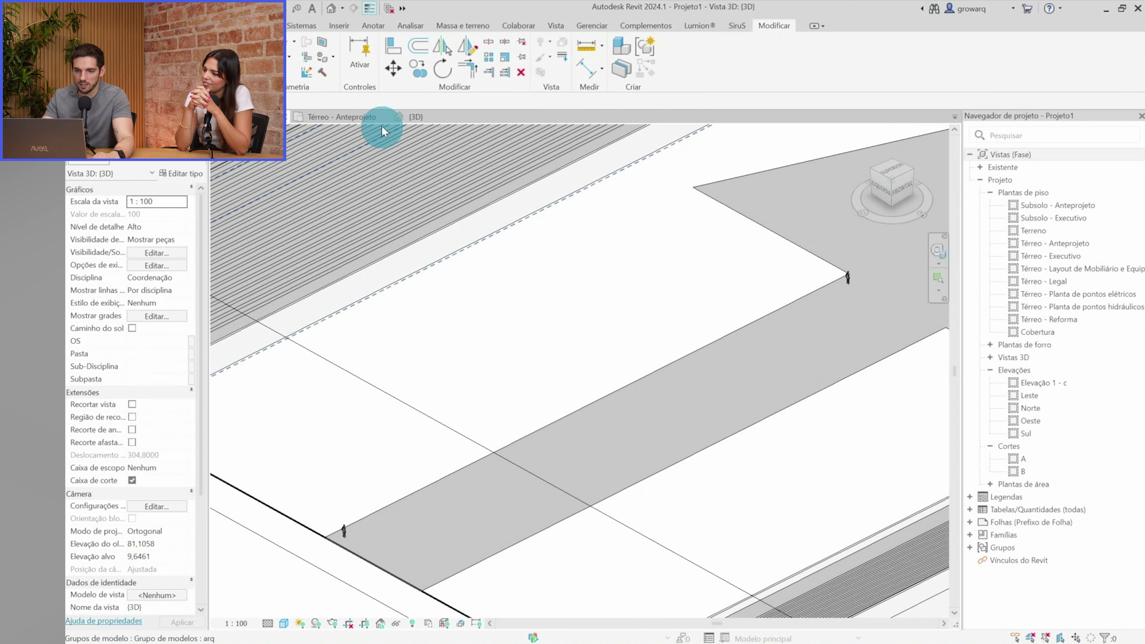
{"action": "left_click", "coordinate": [848, 277]}
Array the corner figure to the strip's lower-left end as 80 copies, then select the row
{"action": "key", "text": "m"}
{"action": "key", "text": "v"}
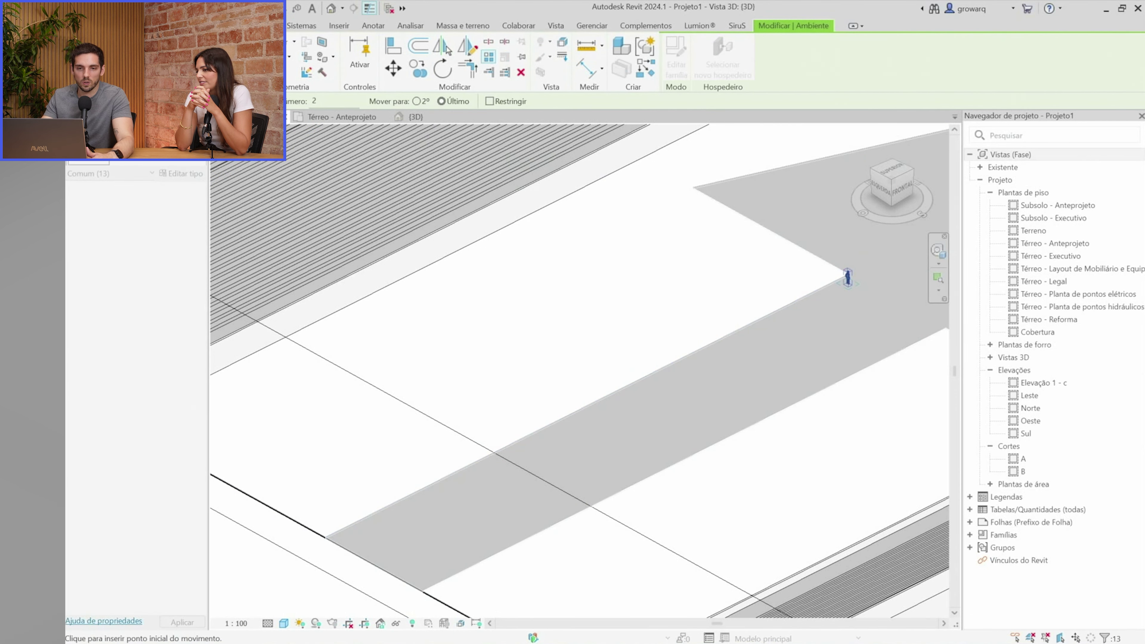
{"action": "left_click", "coordinate": [845, 277]}
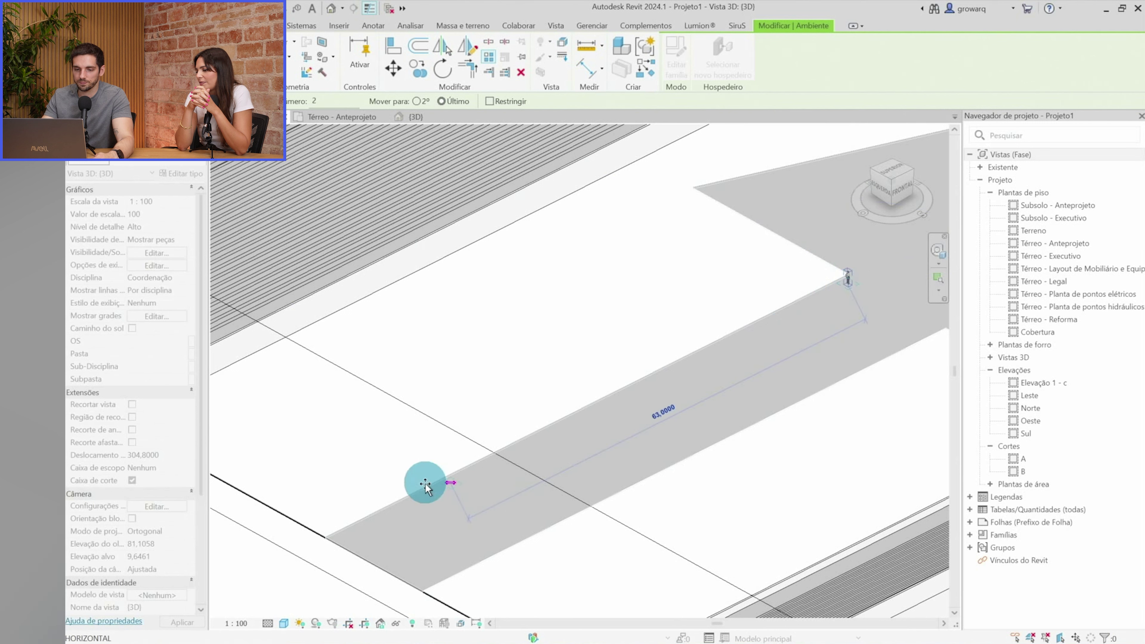
{"action": "left_click", "coordinate": [352, 537]}
{"action": "type", "text": "80"}
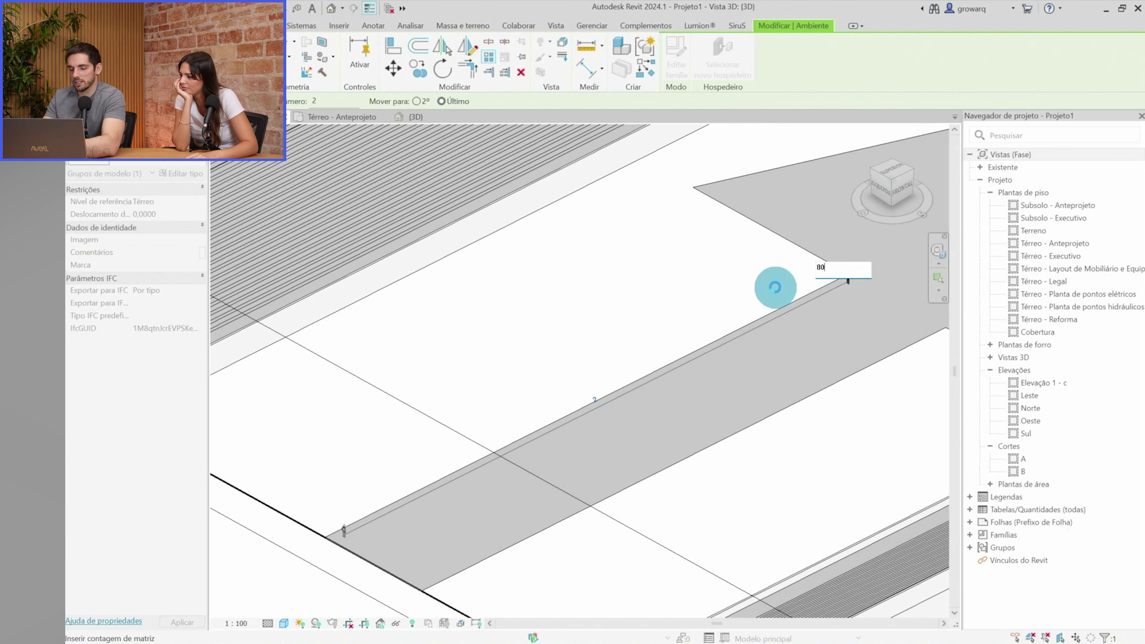
{"action": "key", "text": "Return"}
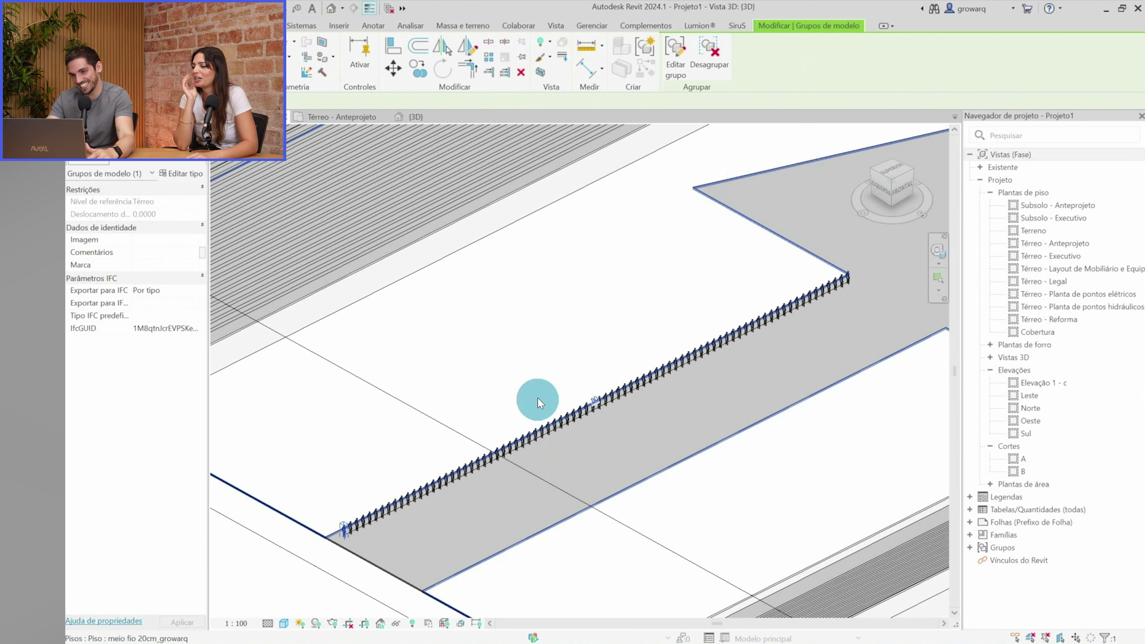
{"action": "left_click", "coordinate": [521, 376]}
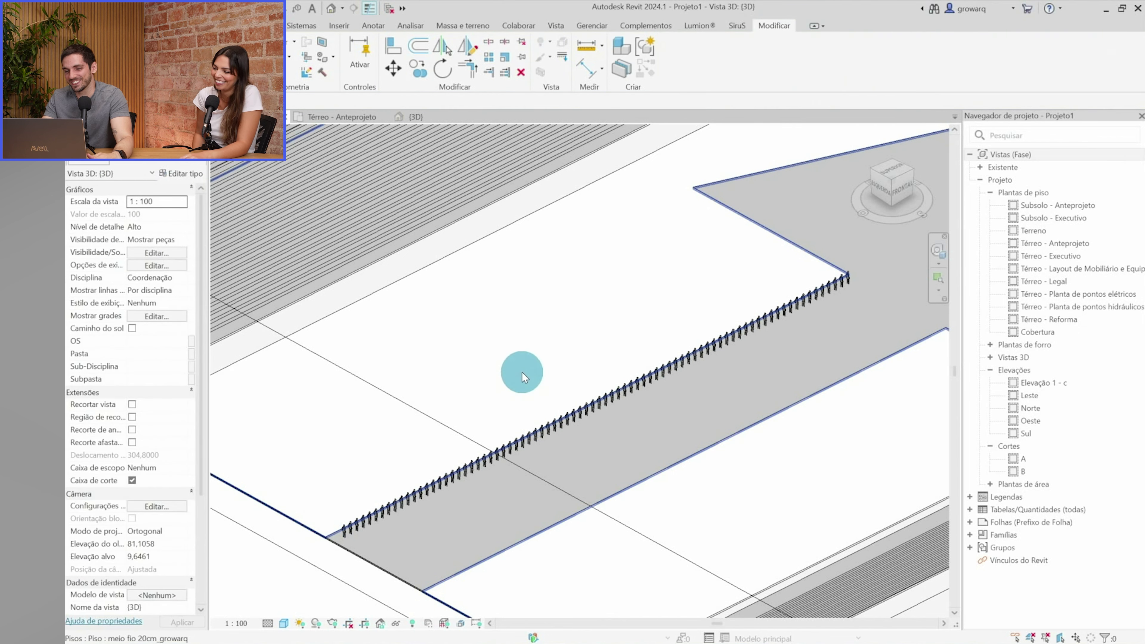
{"action": "scroll", "coordinate": [522, 372], "scroll_direction": "down", "scroll_amount": 4}
{"action": "left_click_drag", "start_coordinate": [339, 523], "coordinate": [777, 299]}
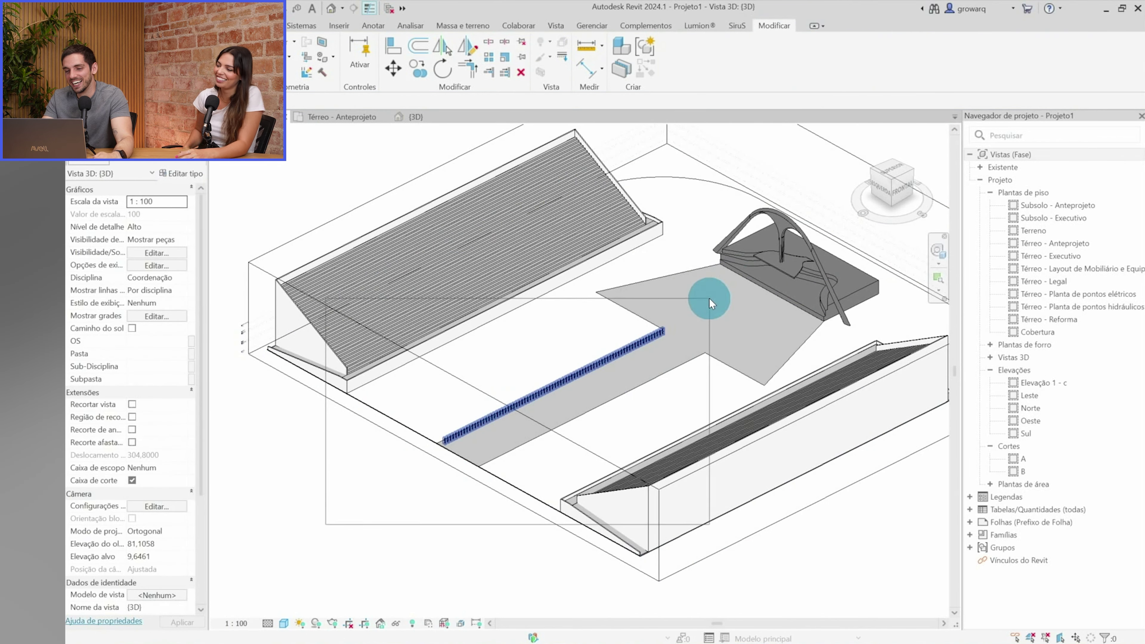
Array the selected figure row across the walkway with a count of 8
{"action": "scroll", "coordinate": [566, 383], "scroll_direction": "up", "scroll_amount": 3}
{"action": "key", "text": "c"}
{"action": "key", "text": "o"}
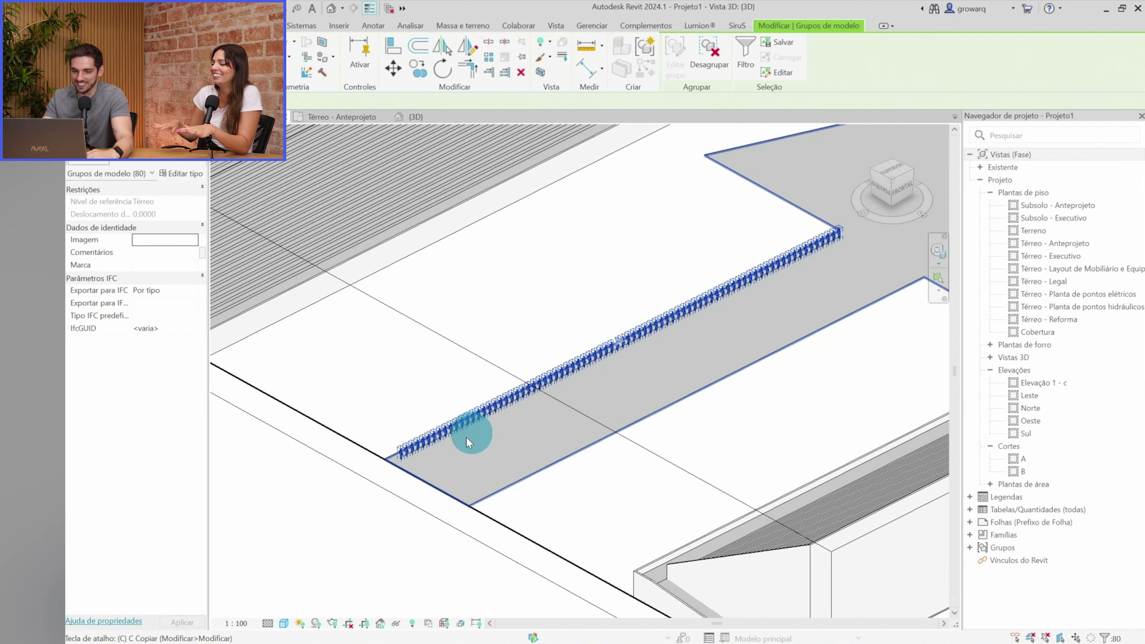
{"action": "left_click", "coordinate": [399, 453]}
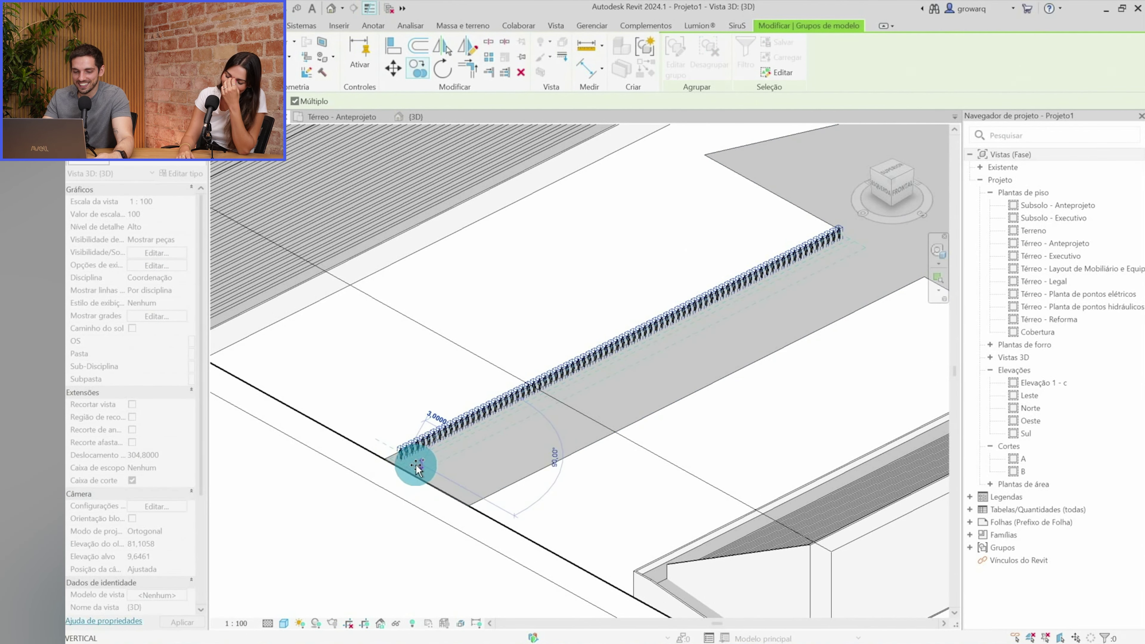
{"action": "left_click", "coordinate": [416, 469]}
{"action": "scroll", "coordinate": [388, 455], "scroll_direction": "up", "scroll_amount": 3}
{"action": "key", "text": "a"}
{"action": "key", "text": "r"}
{"action": "left_click", "coordinate": [385, 453]}
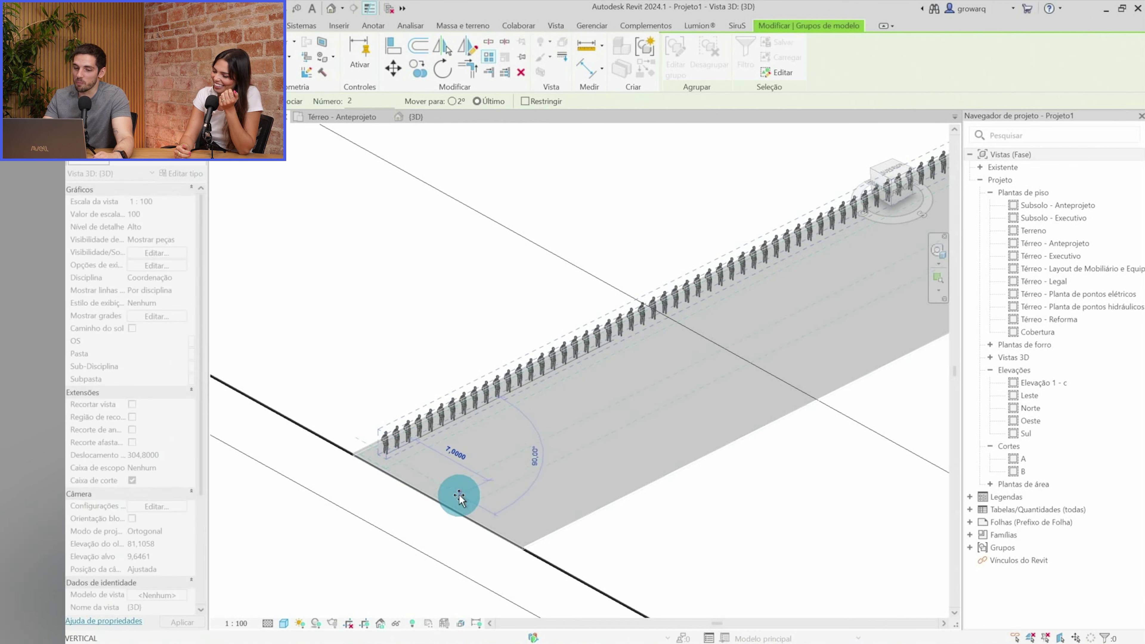
{"action": "left_click", "coordinate": [526, 537]}
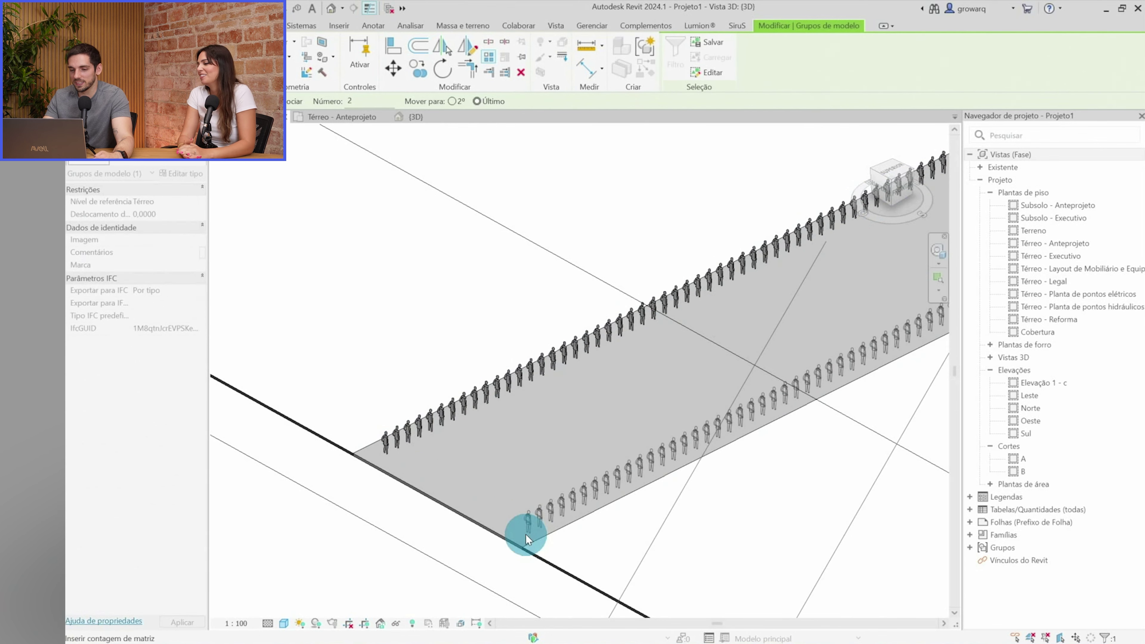
{"action": "scroll", "coordinate": [526, 536], "scroll_direction": "down", "scroll_amount": 2}
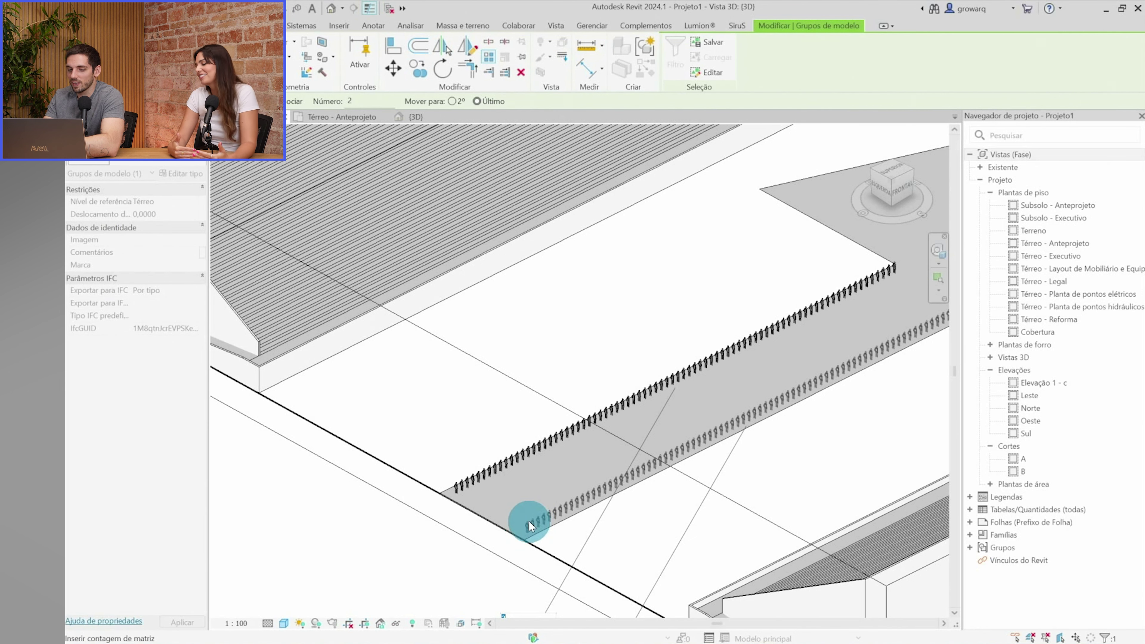
{"action": "scroll", "coordinate": [525, 552], "scroll_direction": "down", "scroll_amount": 5}
{"action": "scroll", "coordinate": [521, 570], "scroll_direction": "up", "scroll_amount": 4}
{"action": "type", "text": "8"}
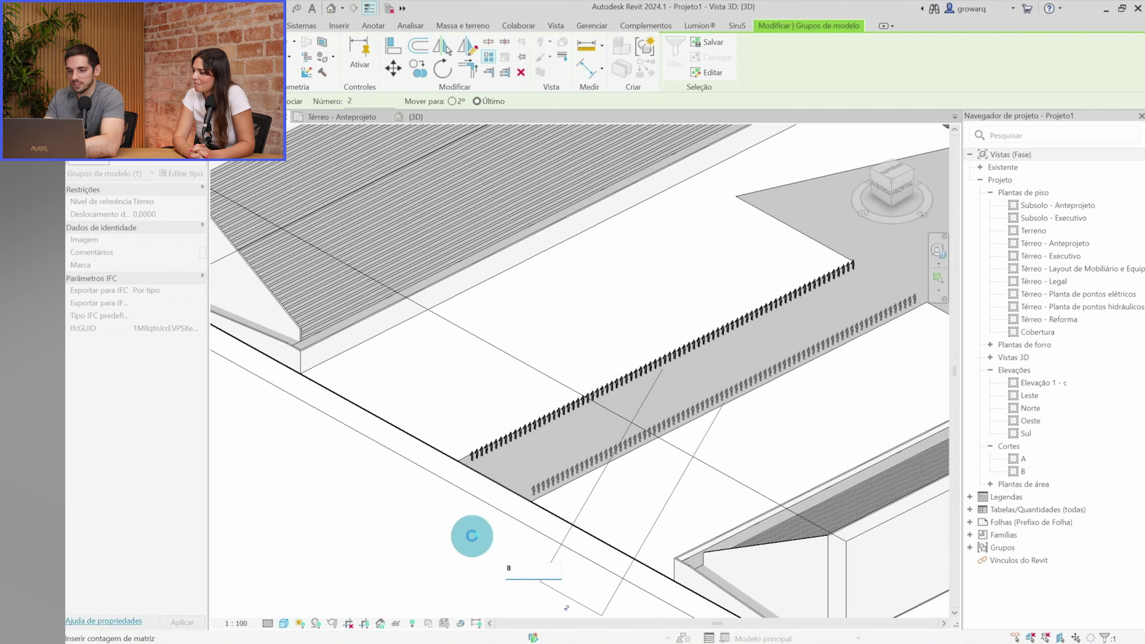
{"action": "key", "text": "Return"}
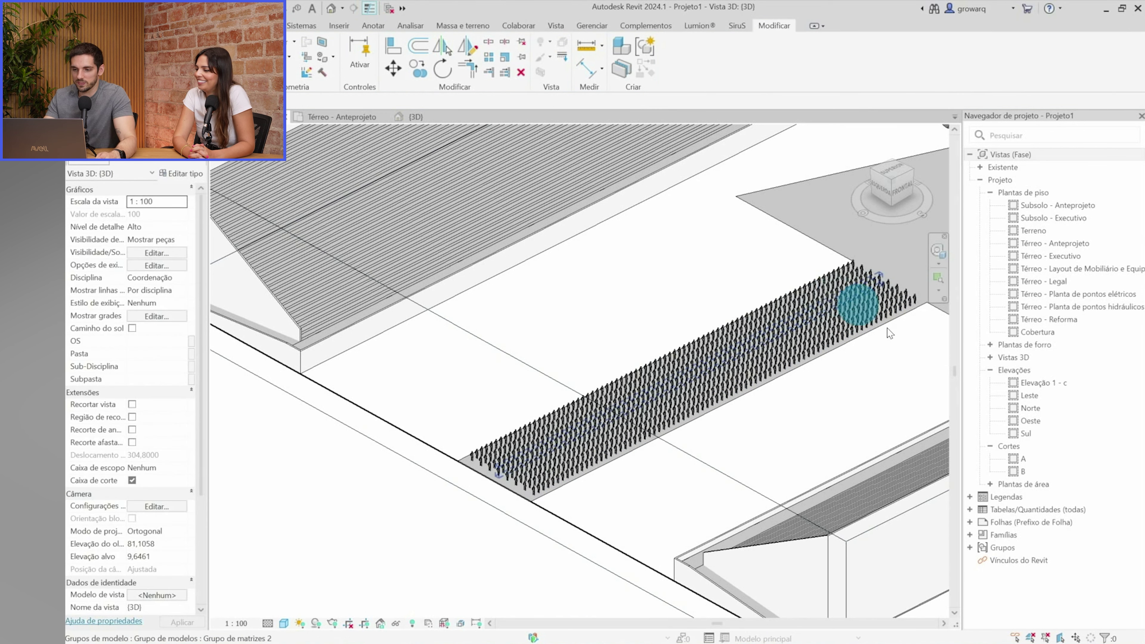
Orbit the 3D view to check the eight crowd rows in front of the arch stage
{"action": "scroll", "coordinate": [766, 440], "scroll_direction": "up", "scroll_amount": 2}
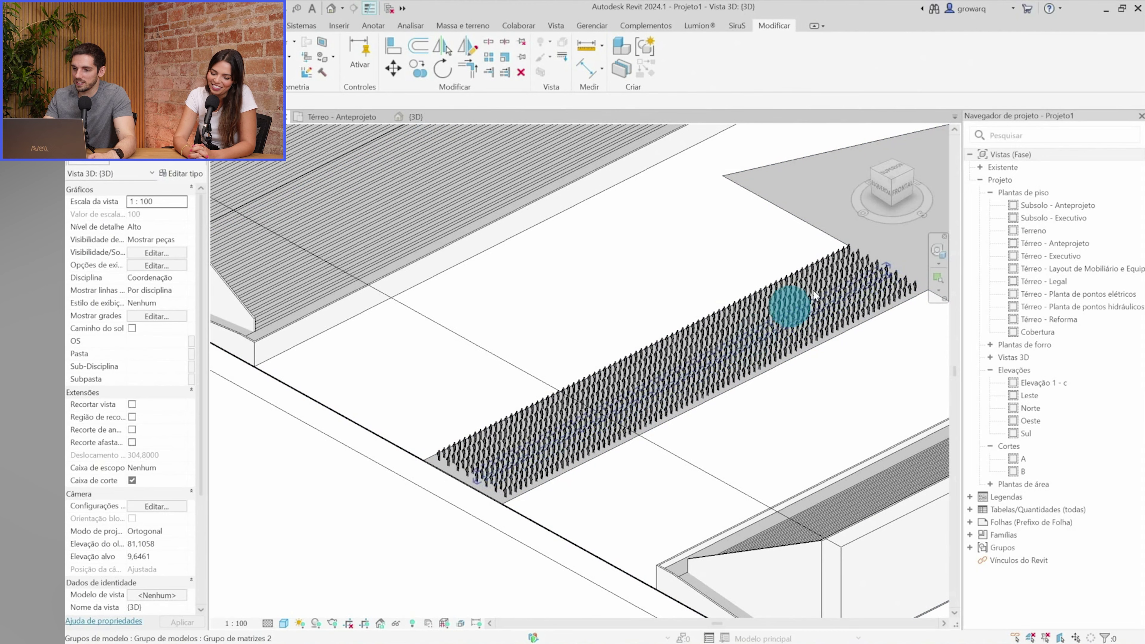
{"action": "scroll", "coordinate": [676, 352], "scroll_direction": "down", "scroll_amount": 3}
{"action": "scroll", "coordinate": [451, 428], "scroll_direction": "down", "scroll_amount": 2}
{"action": "mouse_move", "coordinate": [384, 498]}
{"action": "middle_mouse_down", "text": "shift"}
{"action": "mouse_move", "coordinate": [532, 542]}
{"action": "mouse_move", "coordinate": [622, 496]}
{"action": "middle_mouse_up", "text": "shift"}
{"action": "left_click", "coordinate": [749, 286]}
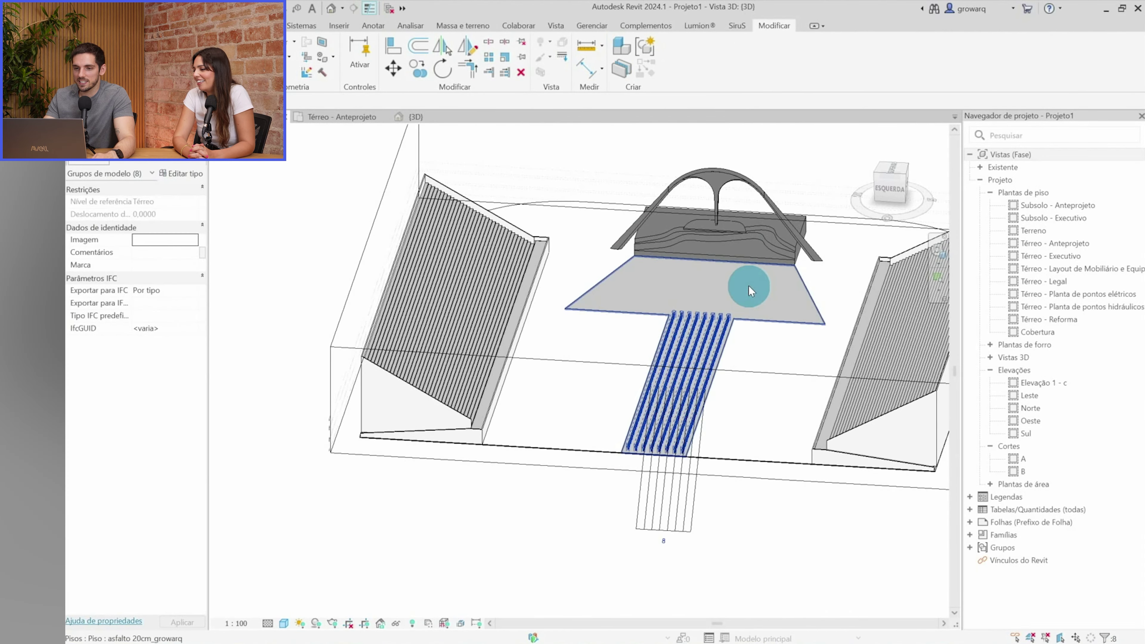
{"action": "left_click", "coordinate": [658, 345]}
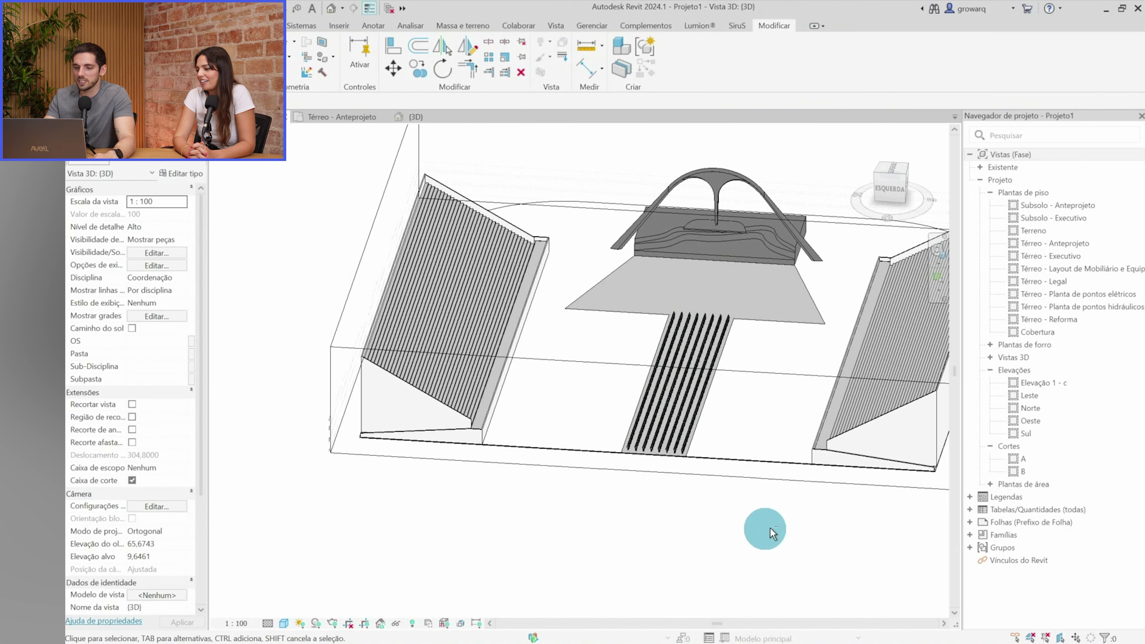
{"action": "middle_click_drag", "start_coordinate": [762, 529], "coordinate": [734, 554], "text": "shift"}
Open the Térreo - Executivo floor plan and window-select the crowd array
{"action": "double_click", "coordinate": [1050, 257]}
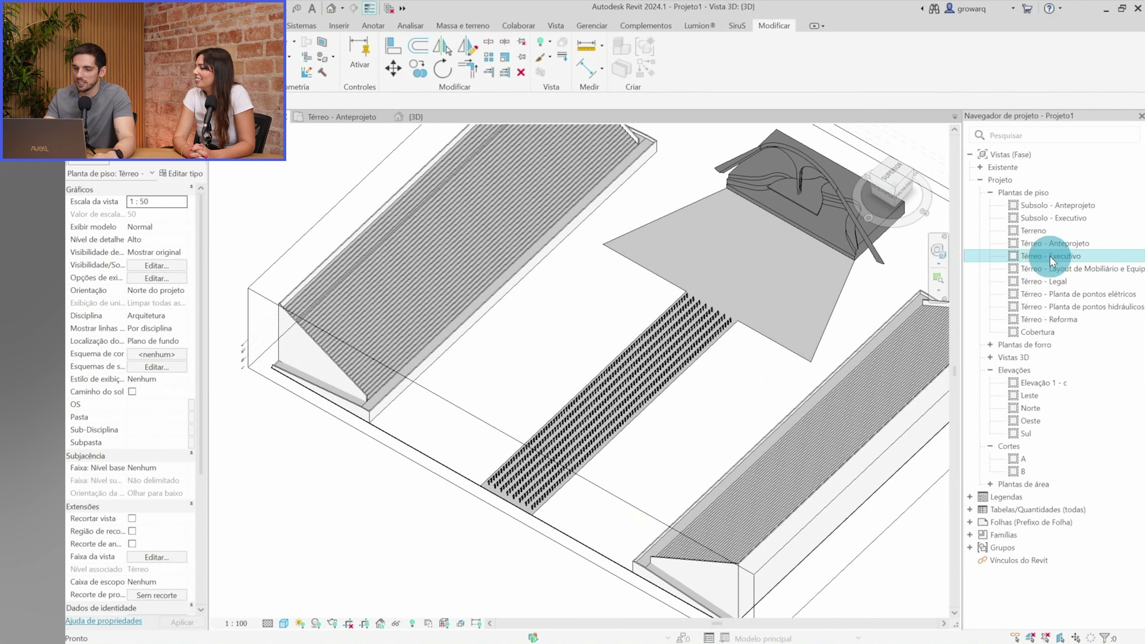
{"action": "scroll", "coordinate": [385, 386], "scroll_direction": "up", "scroll_amount": 4}
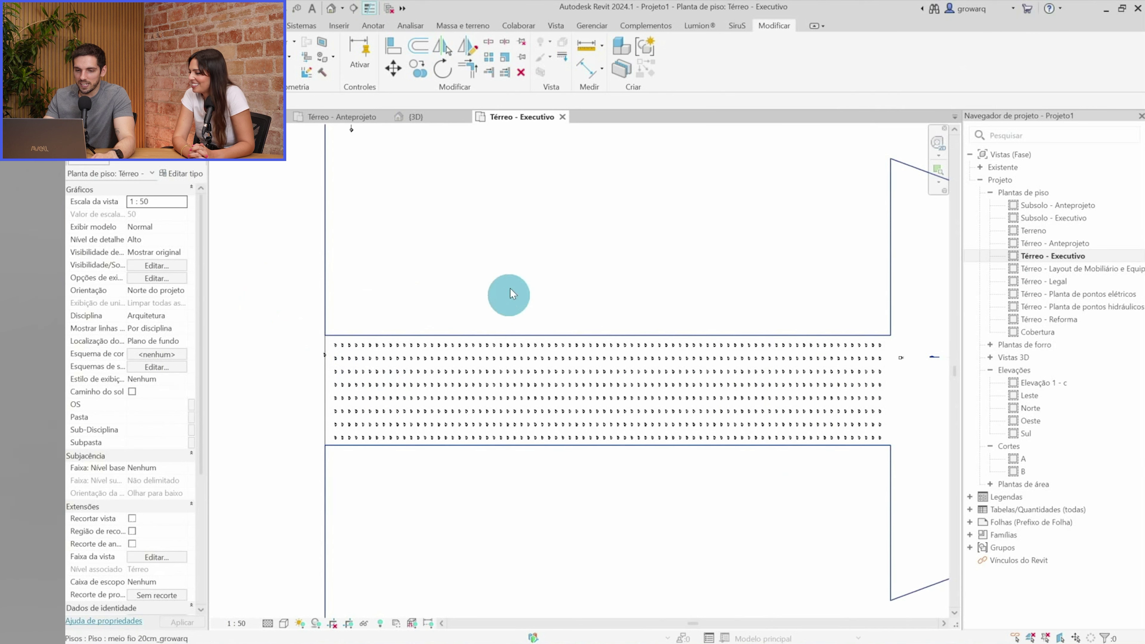
{"action": "left_click", "coordinate": [317, 355]}
{"action": "key", "text": "Escape"}
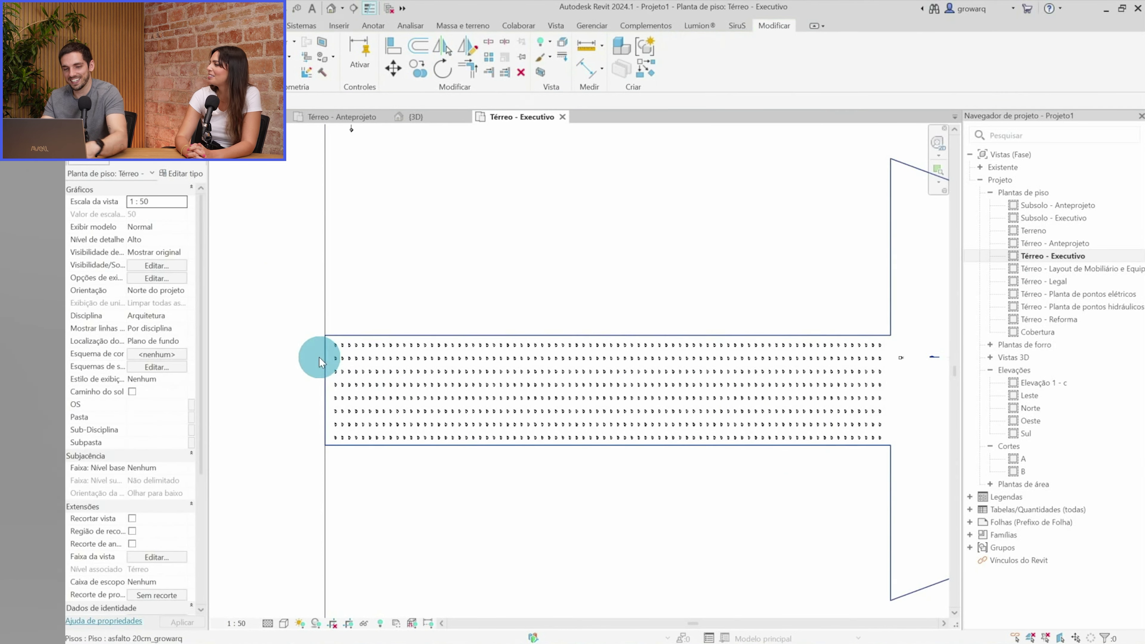
{"action": "left_click_drag", "start_coordinate": [240, 222], "coordinate": [440, 531]}
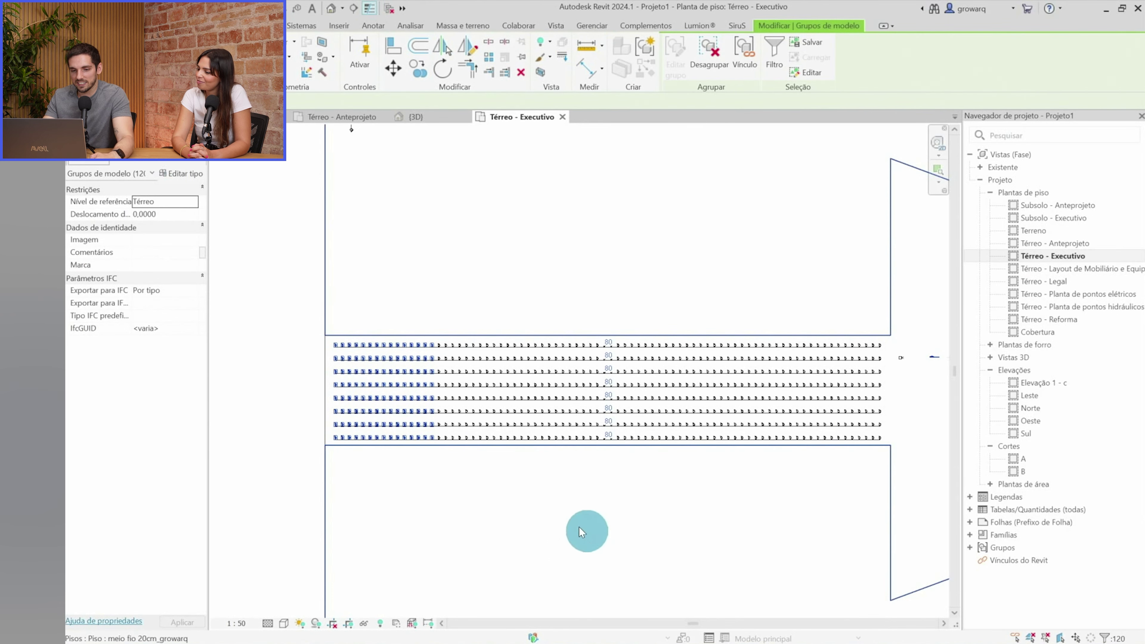
{"action": "left_click", "coordinate": [593, 537]}
{"action": "left_click_drag", "start_coordinate": [271, 287], "coordinate": [906, 483]}
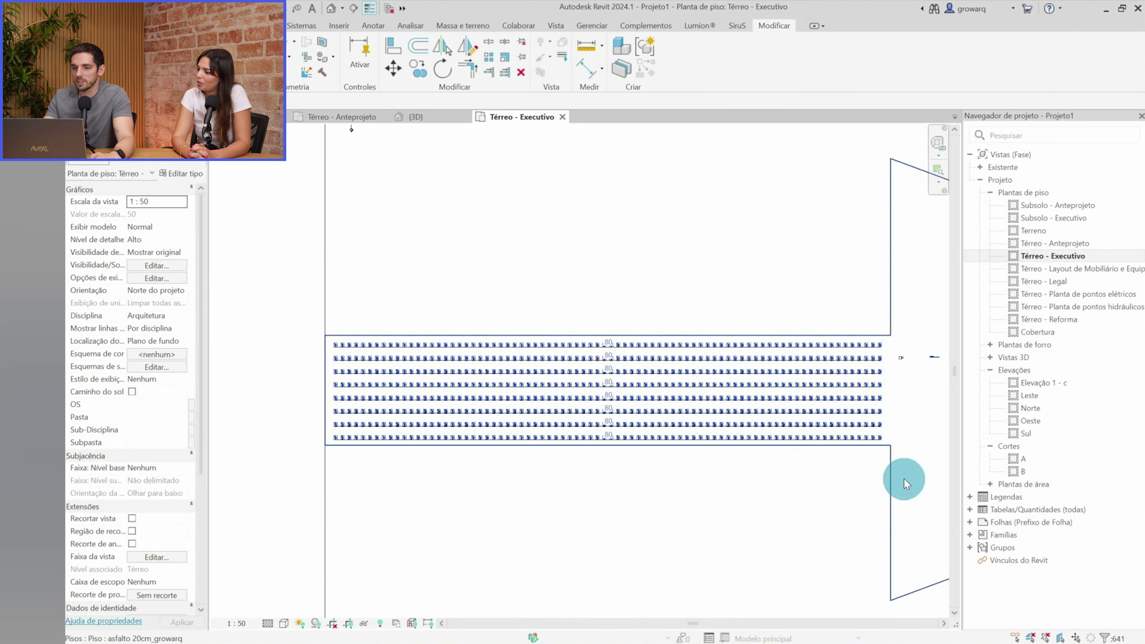
Select the arrayed crowd groups and ungroup them into individual figures
{"action": "key", "text": "Escape"}
{"action": "left_click", "coordinate": [410, 351]}
{"action": "left_click", "coordinate": [319, 333]}
{"action": "mouse_move", "coordinate": [289, 307]}
{"action": "left_mouse_down"}
{"action": "mouse_move", "coordinate": [847, 473]}
{"action": "mouse_move", "coordinate": [886, 465]}
{"action": "left_mouse_up"}
{"action": "left_click", "coordinate": [710, 67]}
Window-select blocks of the ungrouped figures and return to the 3D view
{"action": "left_click", "coordinate": [263, 296]}
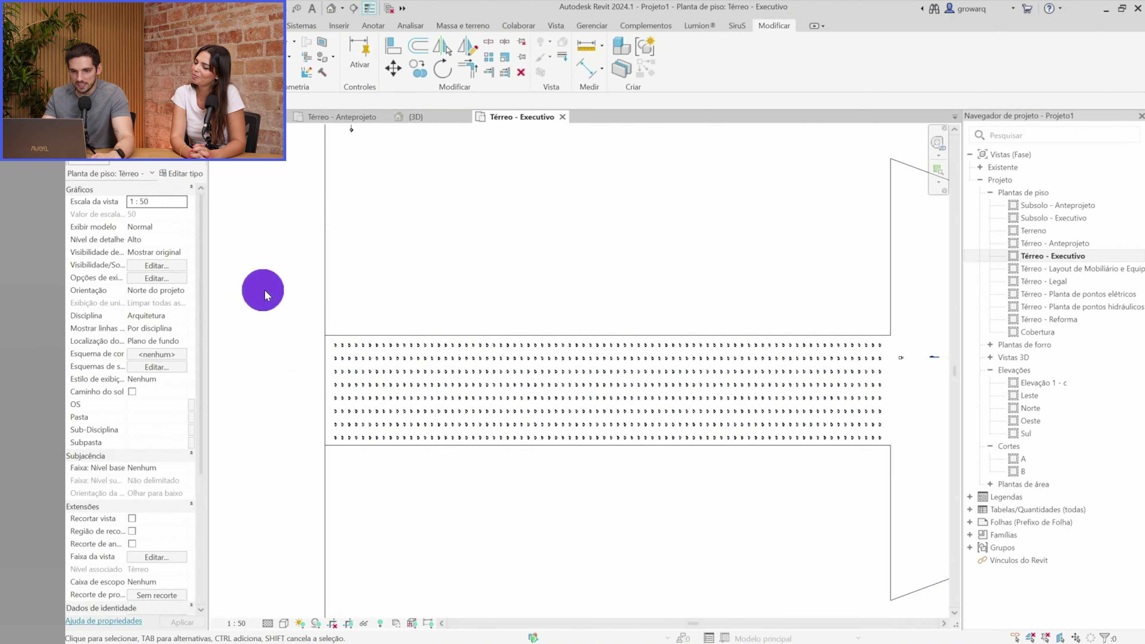
{"action": "left_click_drag", "start_coordinate": [263, 295], "coordinate": [424, 471]}
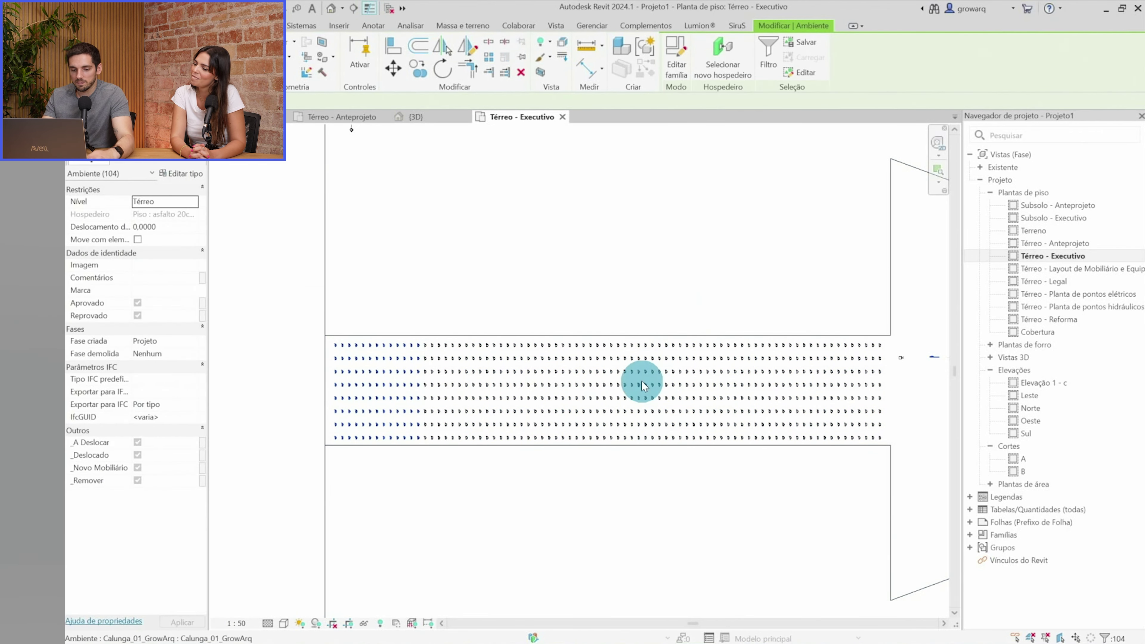
{"action": "left_click", "coordinate": [657, 273]}
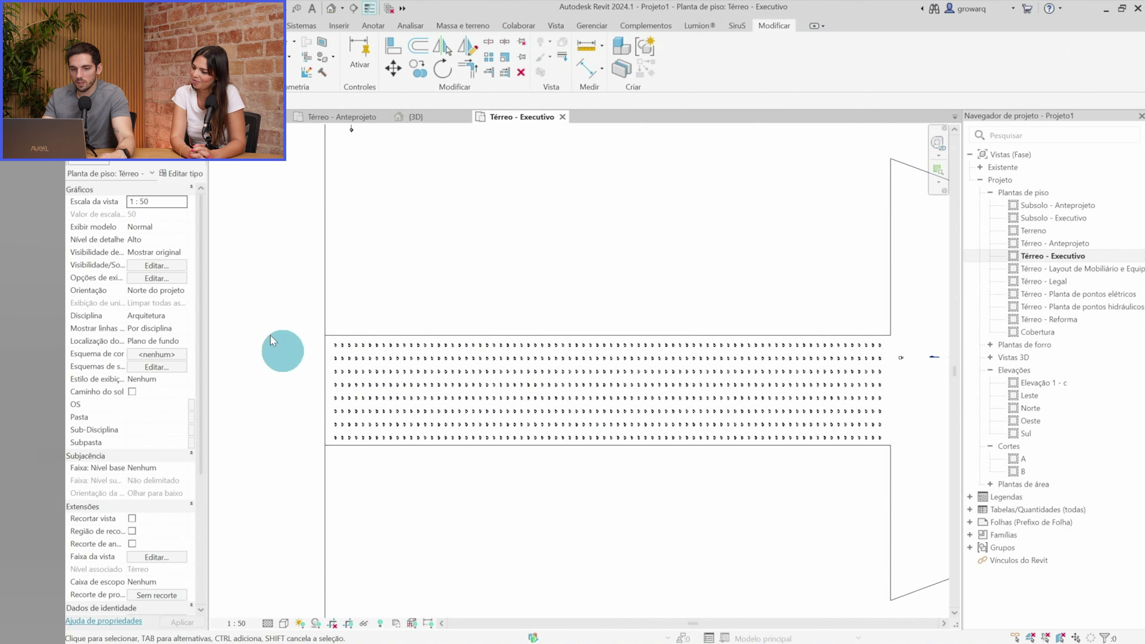
{"action": "left_click_drag", "start_coordinate": [270, 274], "coordinate": [450, 512]}
{"action": "left_click_drag", "start_coordinate": [645, 241], "coordinate": [769, 520], "text": "ctrl"}
{"action": "left_click", "coordinate": [418, 116]}
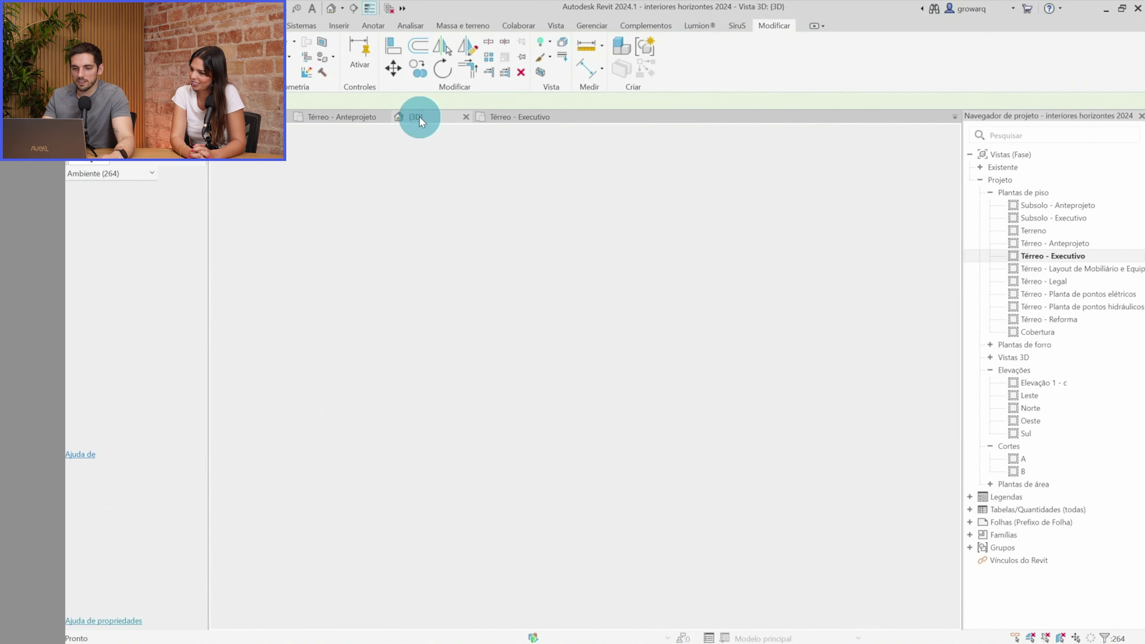
In a top-down 3D view, select a band and a middle patch of crowd figures
{"action": "left_click", "coordinate": [599, 366]}
{"action": "left_click", "coordinate": [474, 284]}
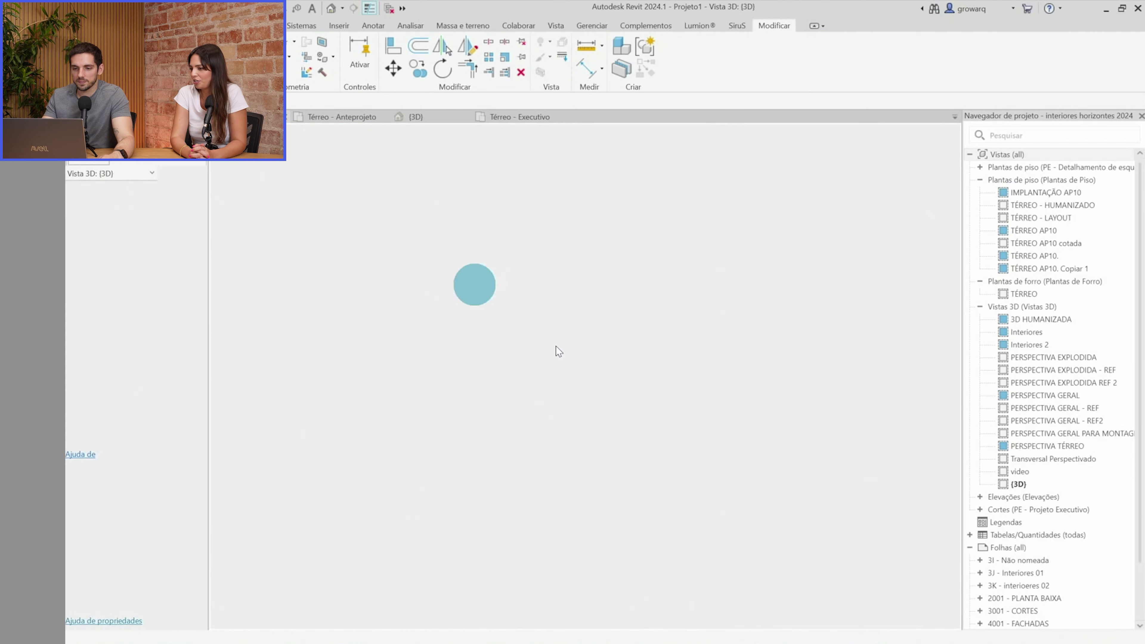
{"action": "left_click", "coordinate": [599, 388]}
{"action": "left_click", "coordinate": [547, 448]}
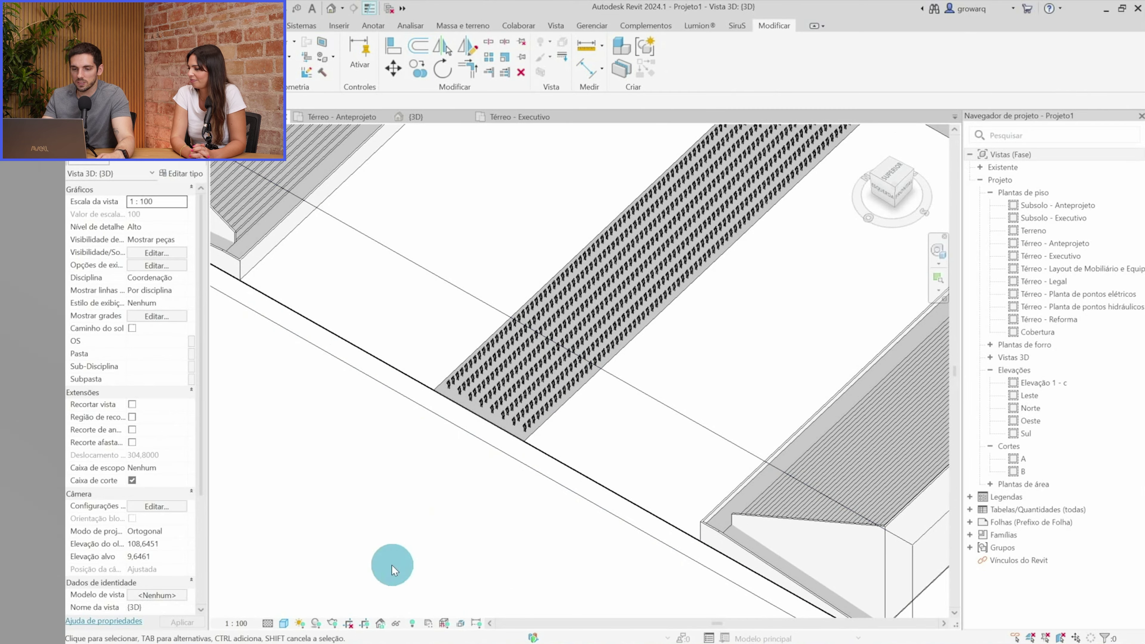
{"action": "middle_click_drag", "start_coordinate": [644, 504], "coordinate": [686, 286], "text": "shift"}
{"action": "left_click", "coordinate": [896, 176]}
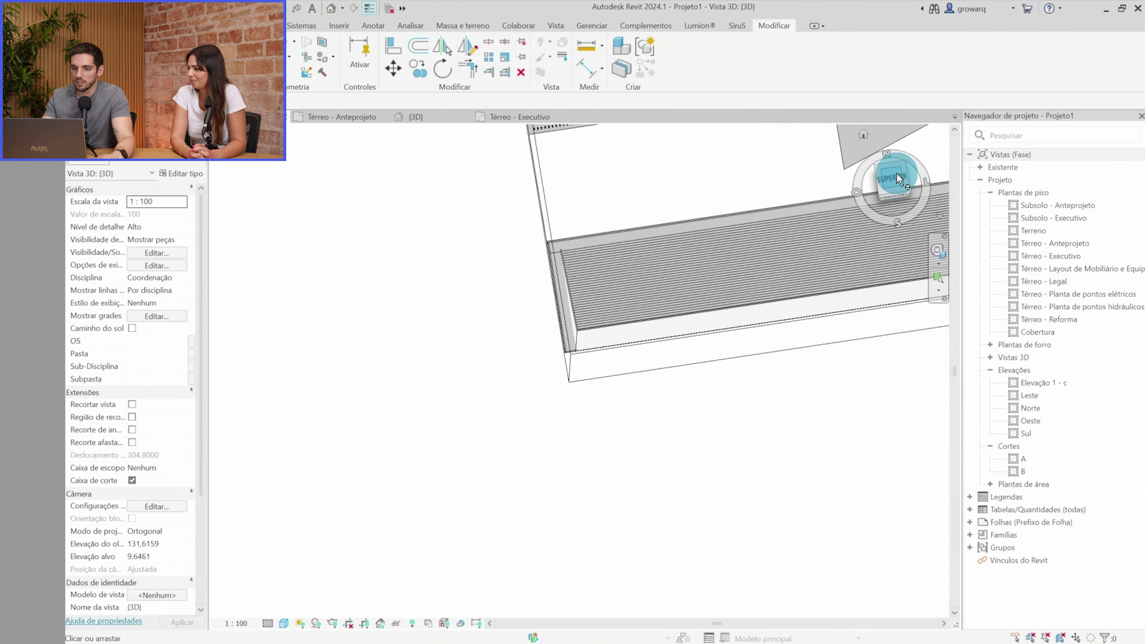
{"action": "middle_click_drag", "start_coordinate": [431, 304], "coordinate": [530, 294]}
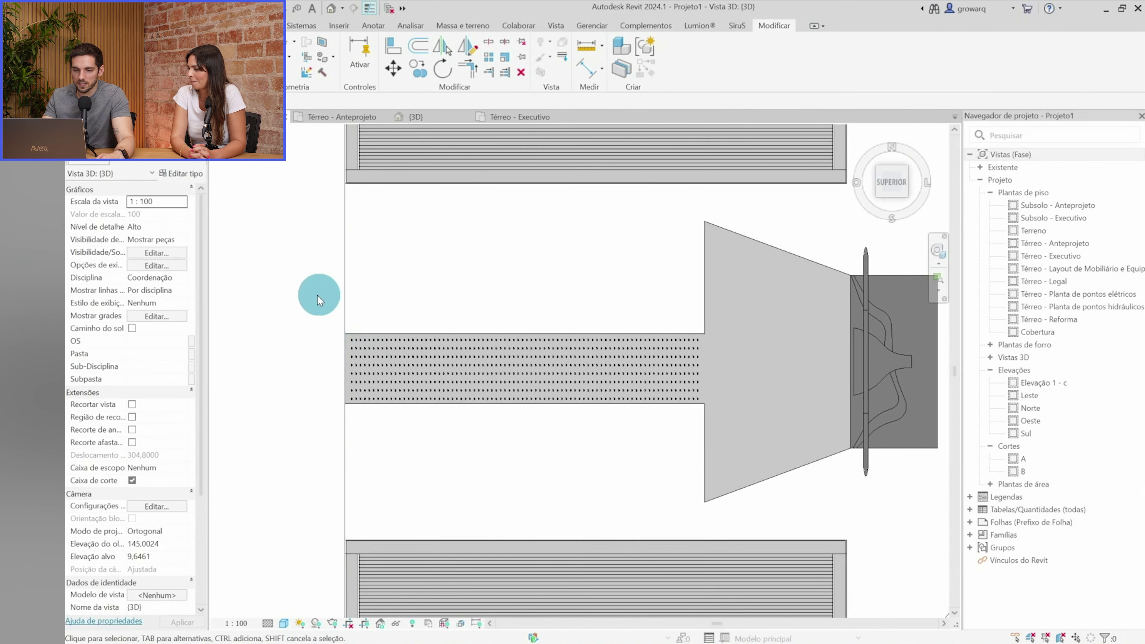
{"action": "mouse_move", "coordinate": [538, 254]}
{"action": "left_mouse_down"}
{"action": "mouse_move", "coordinate": [628, 419]}
{"action": "mouse_move", "coordinate": [617, 423]}
{"action": "left_mouse_up"}
{"action": "mouse_move", "coordinate": [511, 486]}
{"action": "middle_mouse_down", "text": "shift"}
{"action": "mouse_move", "coordinate": [631, 293]}
{"action": "mouse_move", "coordinate": [641, 359]}
{"action": "middle_mouse_up", "text": "shift"}
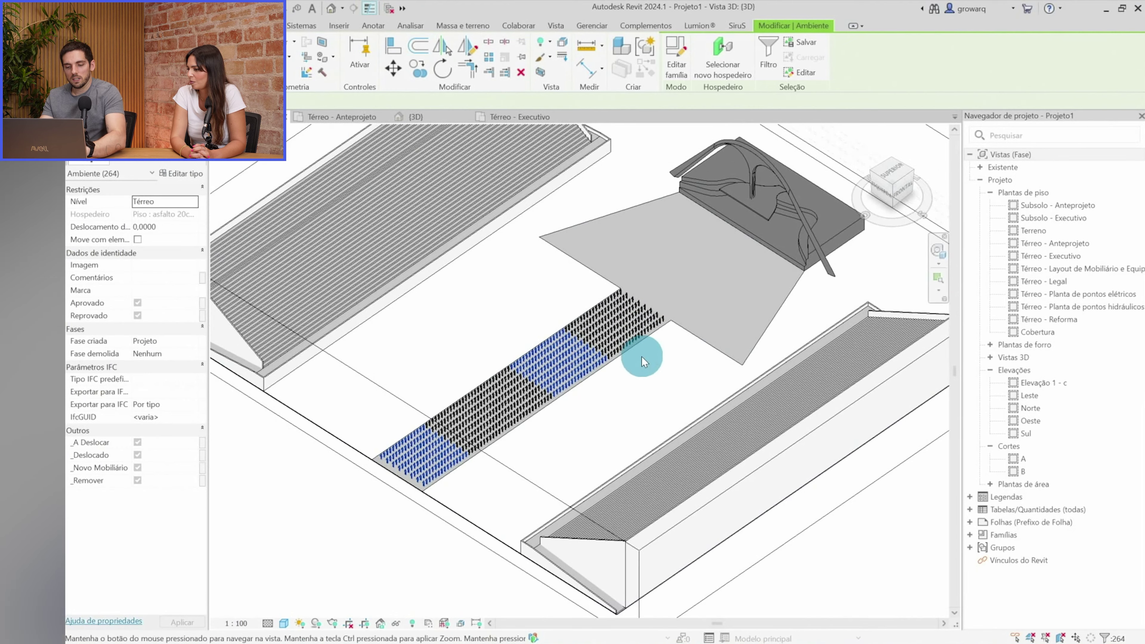
Override the selected figures with a solid fill surface in orange RGB 255-128-000
{"action": "key", "text": "o"}
{"action": "key", "text": "g"}
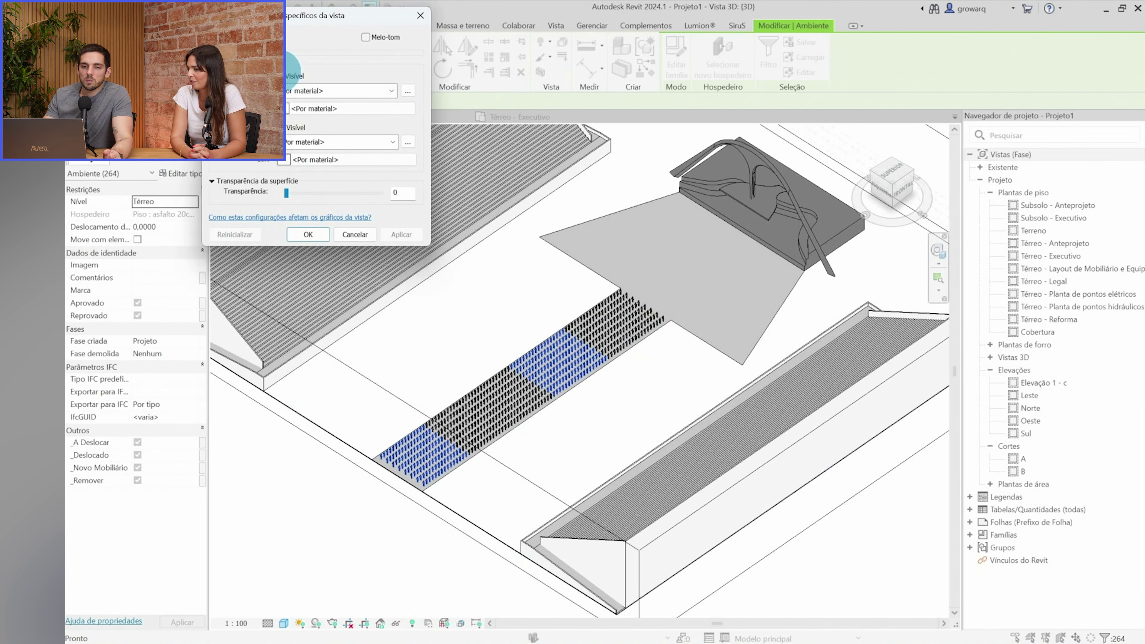
{"action": "left_click", "coordinate": [330, 90]}
{"action": "left_click", "coordinate": [330, 97]}
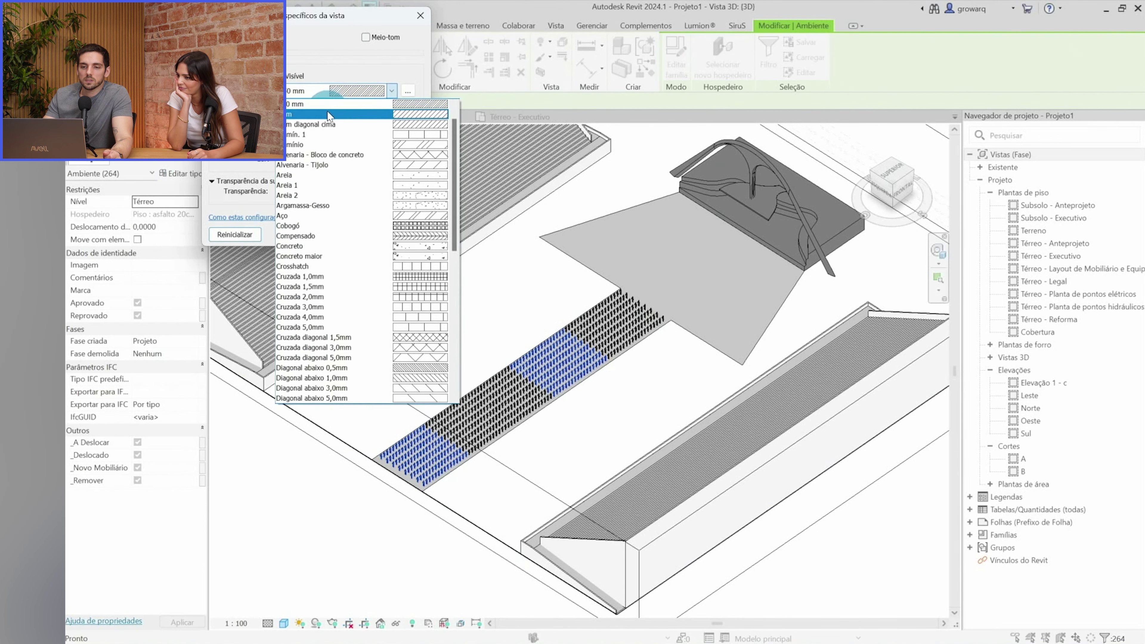
{"action": "scroll", "coordinate": [319, 110], "scroll_direction": "up", "scroll_amount": 1}
{"action": "left_click", "coordinate": [319, 106]}
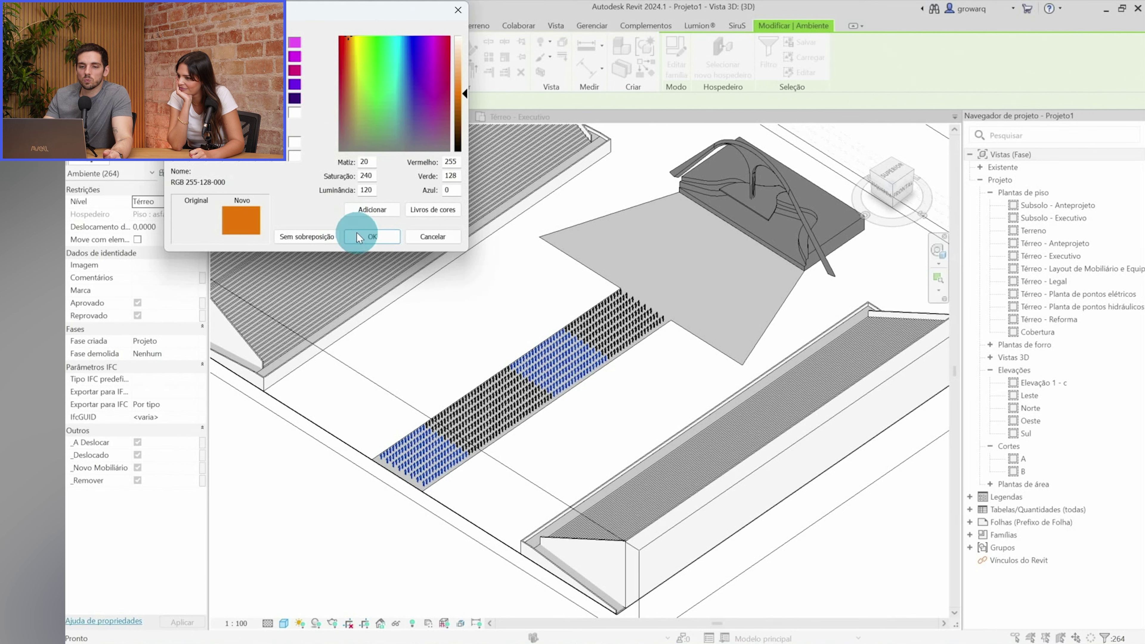
{"action": "left_click", "coordinate": [372, 236]}
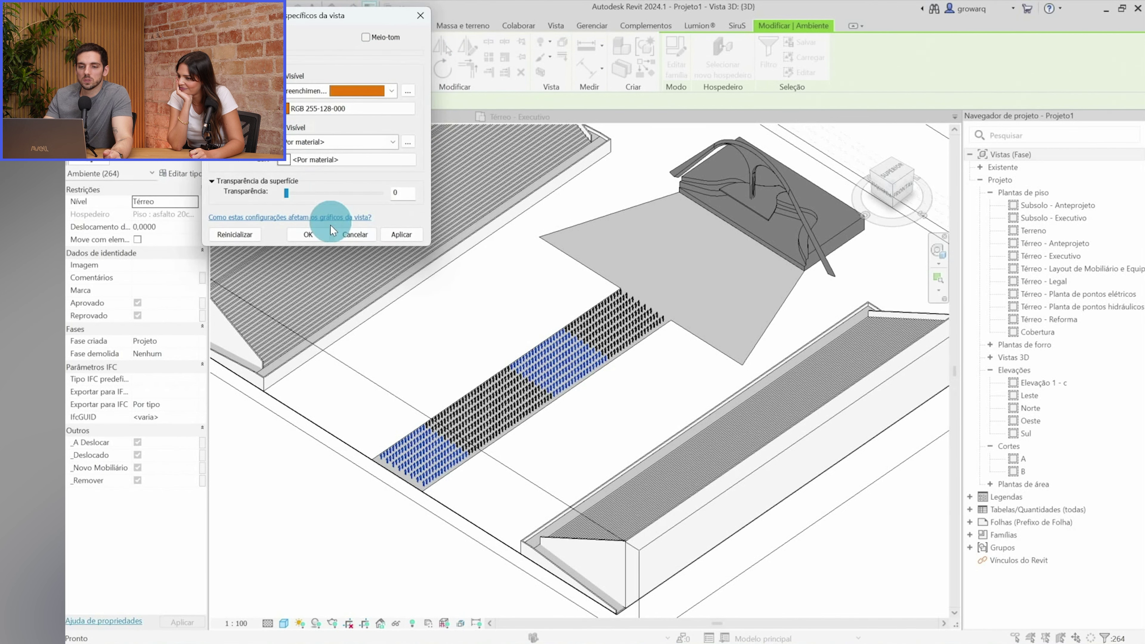
{"action": "left_click", "coordinate": [314, 231]}
Recheck the orange override settings, then deselect the figures and orbit to review
{"action": "scroll", "coordinate": [422, 473], "scroll_direction": "up", "scroll_amount": 5}
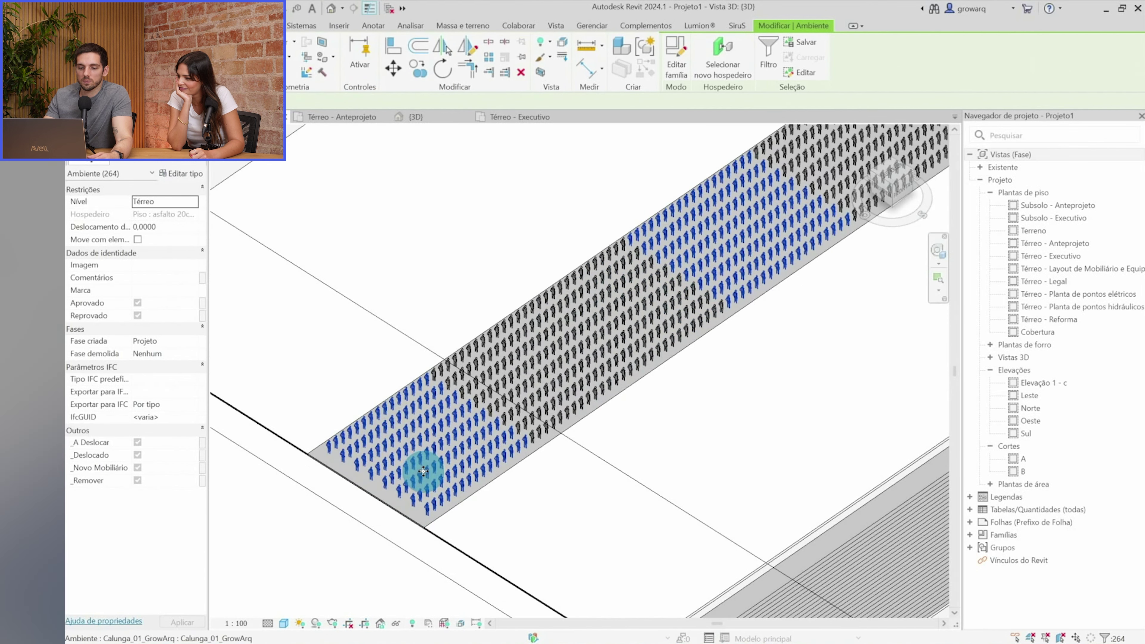
{"action": "scroll", "coordinate": [455, 299], "scroll_direction": "up", "scroll_amount": 2}
{"action": "scroll", "coordinate": [421, 394], "scroll_direction": "up", "scroll_amount": 3}
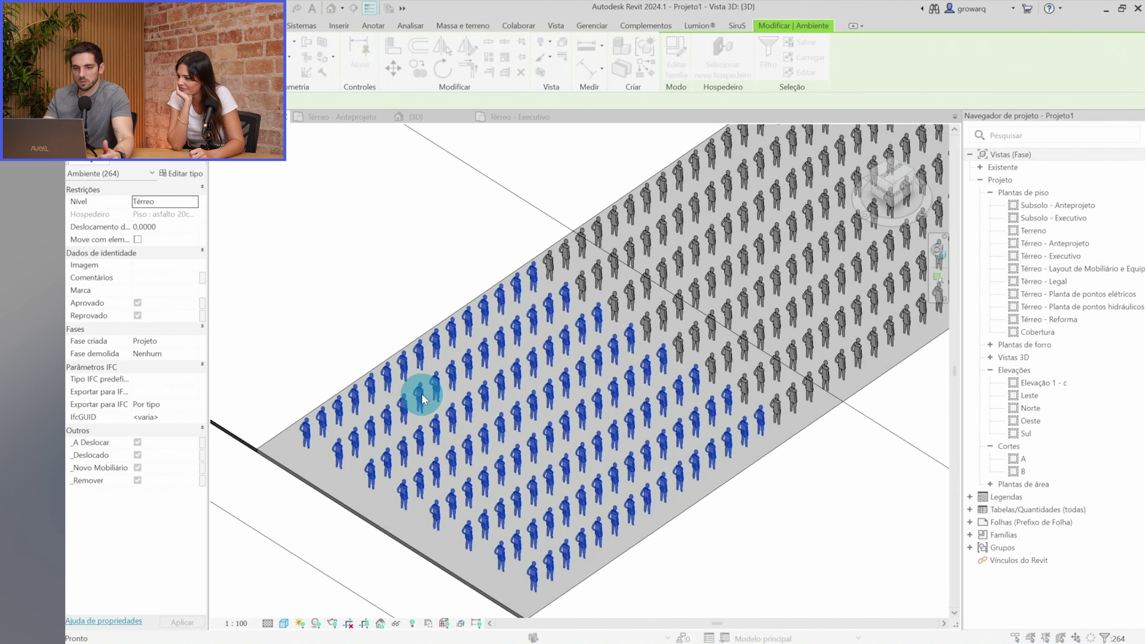
{"action": "key", "text": "o"}
{"action": "key", "text": "g"}
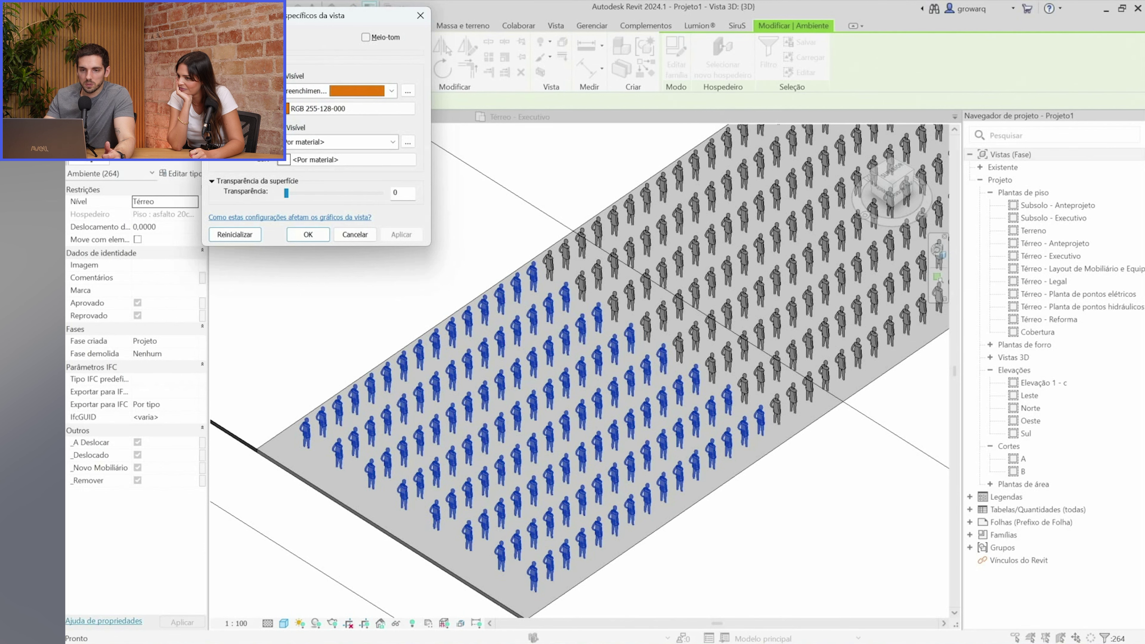
{"action": "left_click", "coordinate": [310, 239]}
{"action": "key", "text": "Escape"}
{"action": "scroll", "coordinate": [652, 360], "scroll_direction": "down", "scroll_amount": 2}
{"action": "mouse_move", "coordinate": [774, 408]}
{"action": "middle_mouse_down", "text": "shift"}
{"action": "mouse_move", "coordinate": [614, 475]}
{"action": "mouse_move", "coordinate": [736, 447]}
{"action": "mouse_move", "coordinate": [700, 475]}
{"action": "mouse_move", "coordinate": [639, 596]}
{"action": "mouse_move", "coordinate": [605, 567]}
{"action": "middle_mouse_up", "text": "shift"}
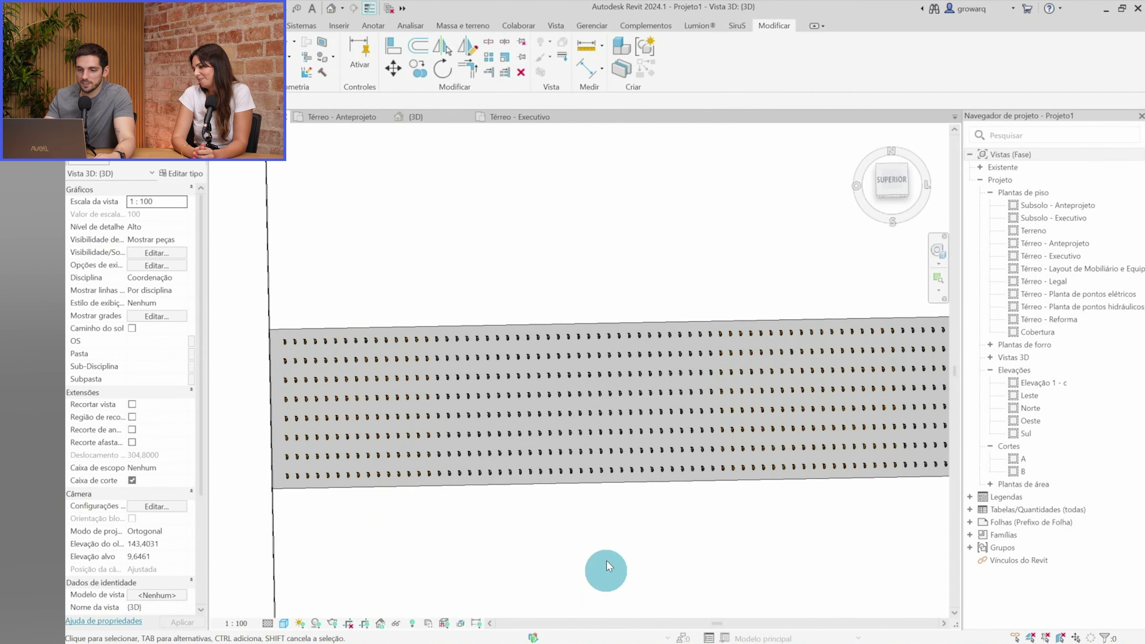
From the top view, select two more blocks of crowd figures
{"action": "left_click", "coordinate": [900, 181]}
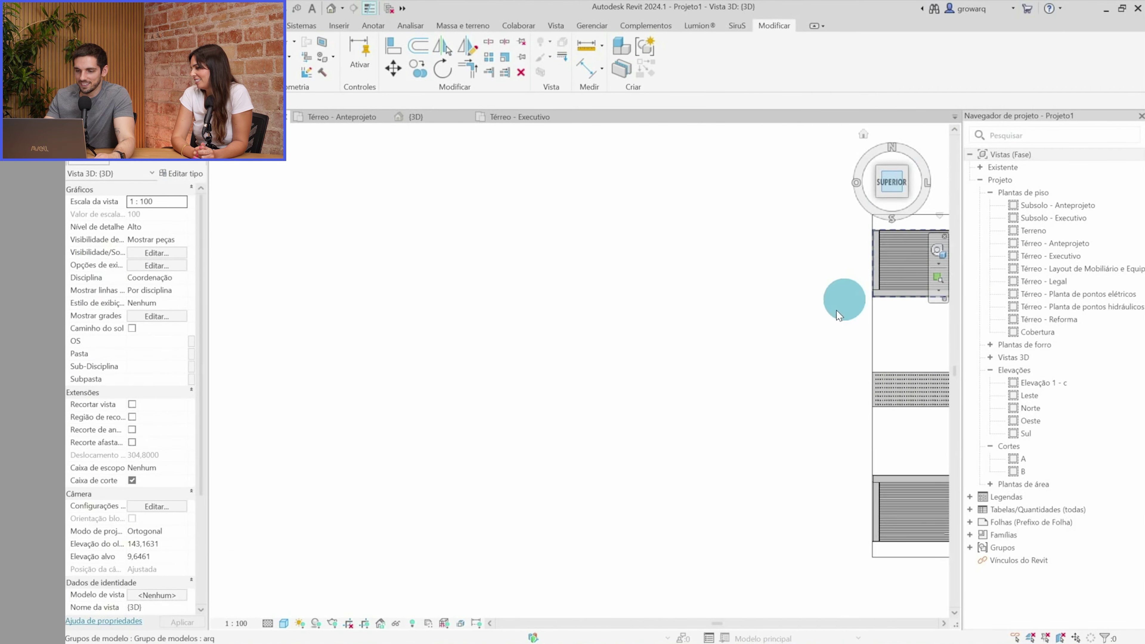
{"action": "scroll", "coordinate": [682, 414], "scroll_direction": "up", "scroll_amount": 5}
{"action": "middle_click_drag", "start_coordinate": [383, 396], "coordinate": [721, 385]}
{"action": "scroll", "coordinate": [561, 273], "scroll_direction": "up", "scroll_amount": 2}
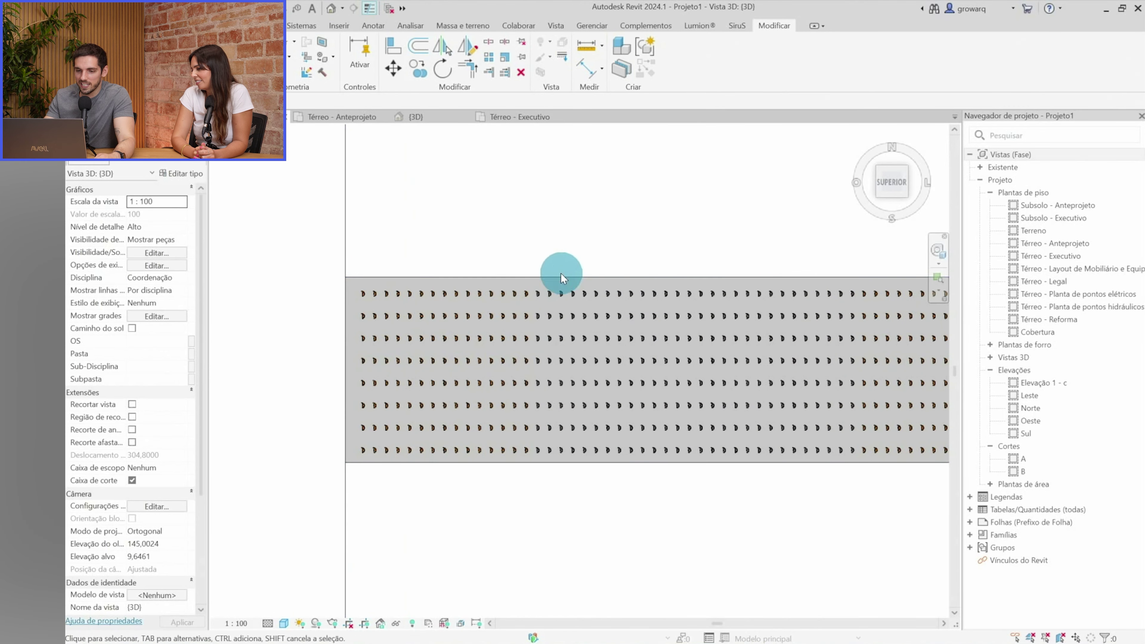
{"action": "scroll", "coordinate": [528, 246], "scroll_direction": "down", "scroll_amount": 1}
{"action": "mouse_move", "coordinate": [531, 221]}
{"action": "left_mouse_down"}
{"action": "mouse_move", "coordinate": [678, 451]}
{"action": "mouse_move", "coordinate": [666, 460]}
{"action": "left_mouse_up"}
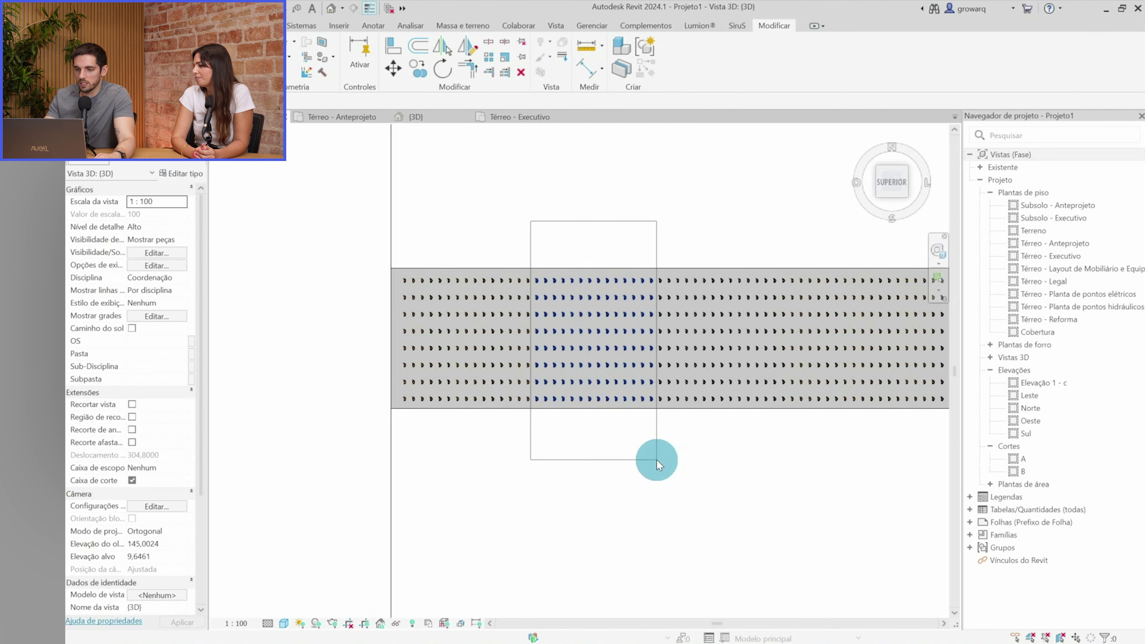
{"action": "left_click_drag", "start_coordinate": [661, 460], "coordinate": [657, 460]}
{"action": "middle_click_drag", "start_coordinate": [798, 448], "coordinate": [511, 402]}
{"action": "scroll", "coordinate": [586, 343], "scroll_direction": "up", "scroll_amount": 1}
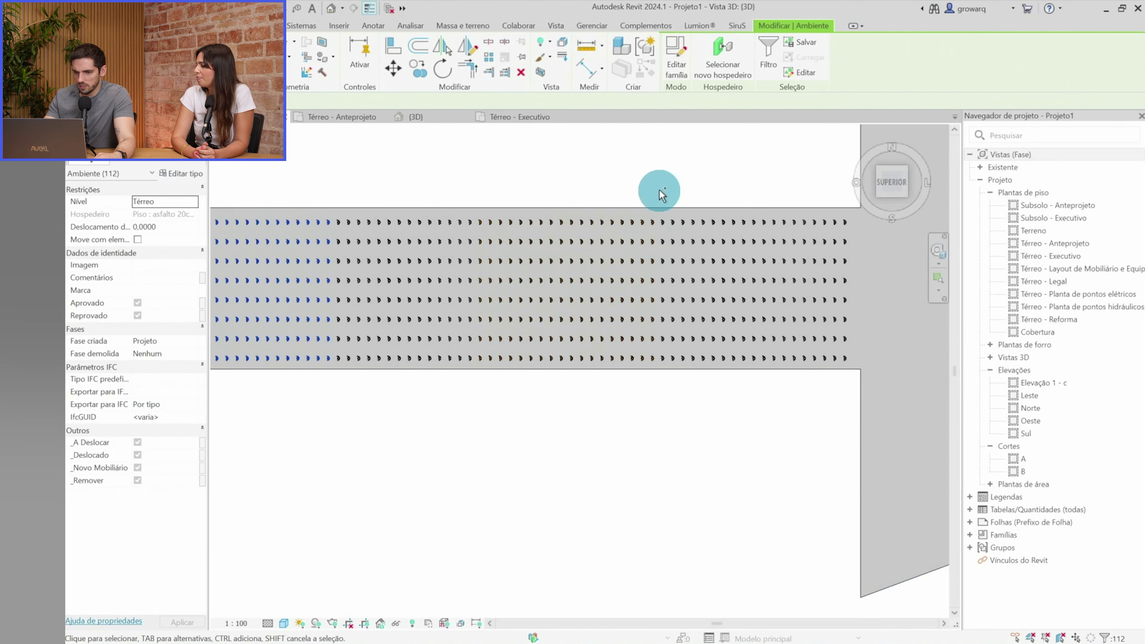
{"action": "left_click_drag", "start_coordinate": [658, 173], "coordinate": [794, 449]}
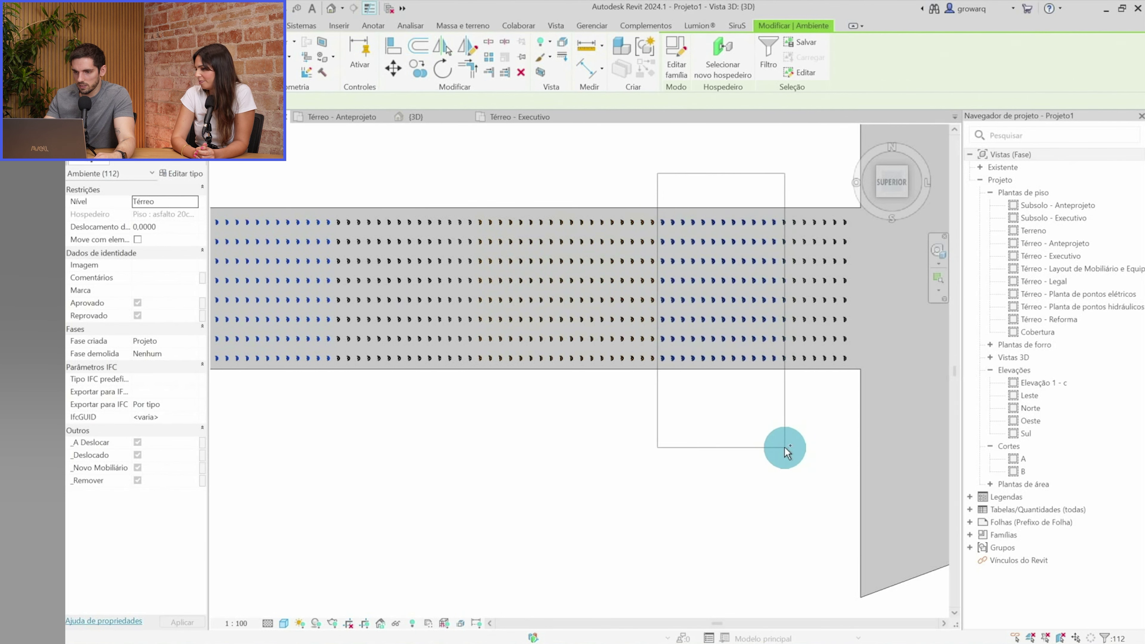
{"action": "left_click_drag", "start_coordinate": [771, 444], "coordinate": [772, 444], "text": "ctrl"}
{"action": "middle_click_drag", "start_coordinate": [683, 453], "coordinate": [770, 292], "text": "shift"}
Override the selected figures with a solid fill surface in magenta RGB 255-000-128
{"action": "key", "text": "o"}
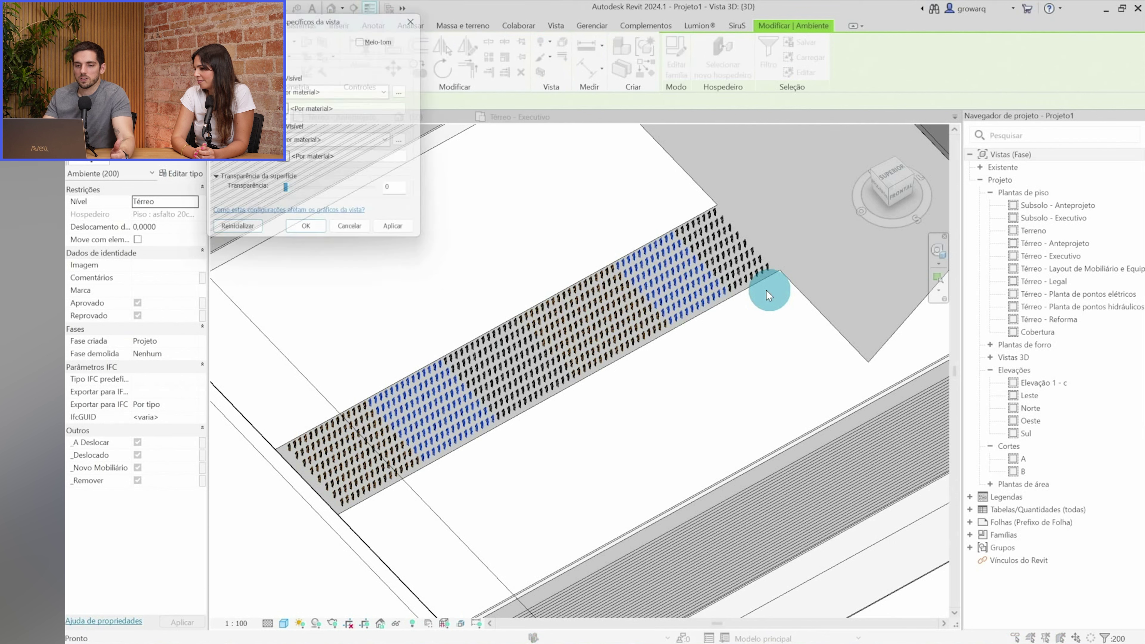
{"action": "left_click", "coordinate": [339, 90]}
{"action": "left_click", "coordinate": [347, 114]}
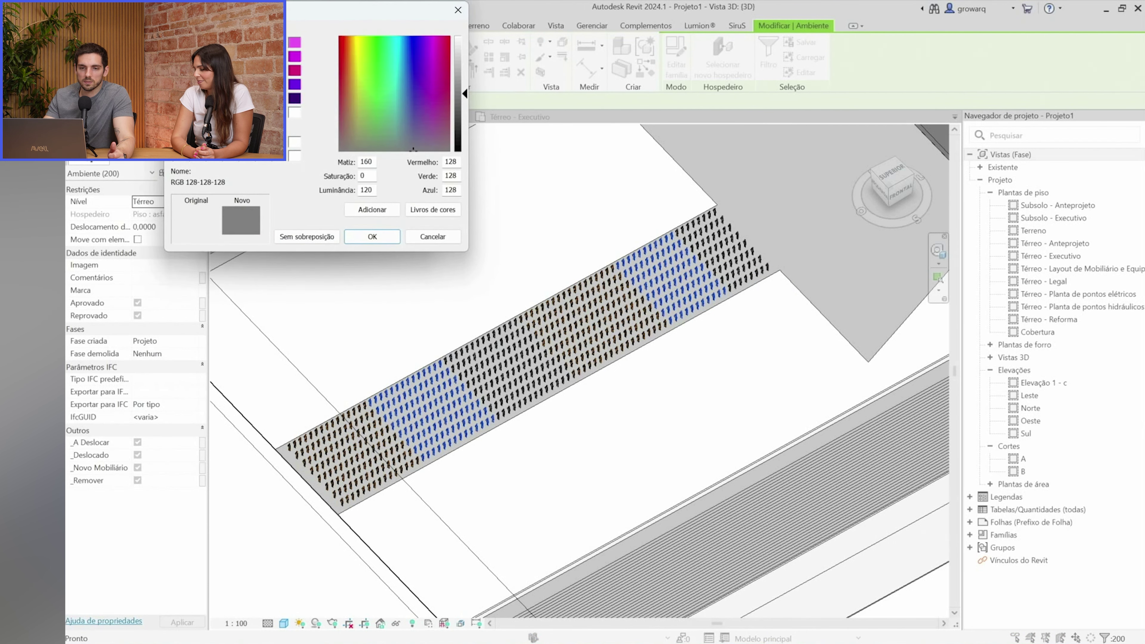
{"action": "left_click", "coordinate": [295, 70]}
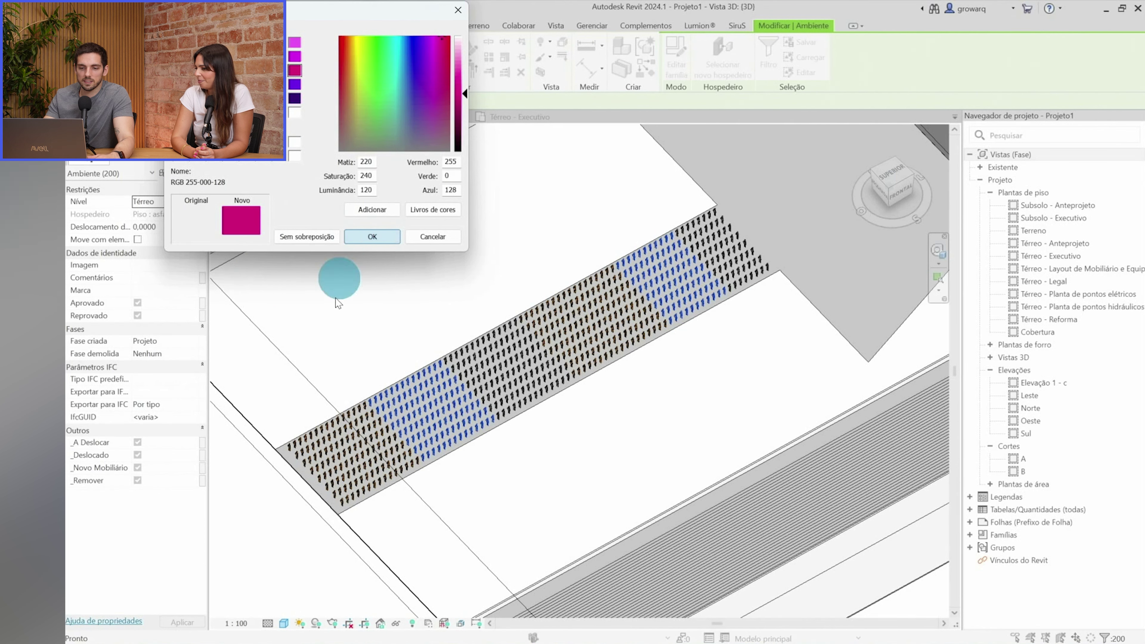
{"action": "key", "text": "Return"}
{"action": "left_click", "coordinate": [308, 234]}
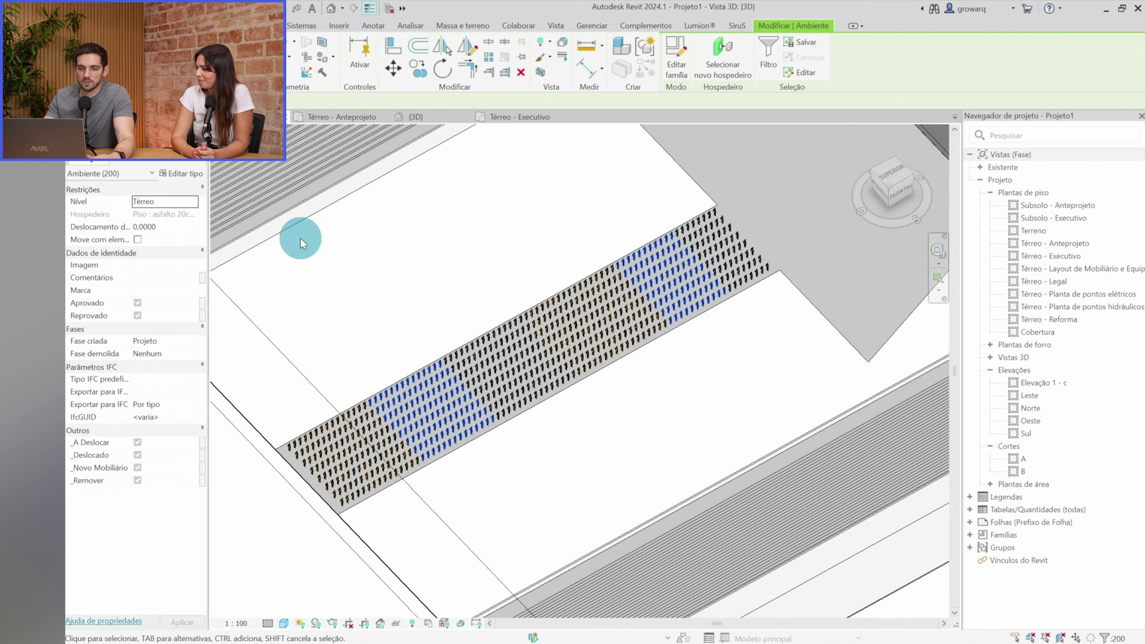
Return to the top view and select another block of crowd figures
{"action": "scroll", "coordinate": [396, 464], "scroll_direction": "up", "scroll_amount": 5}
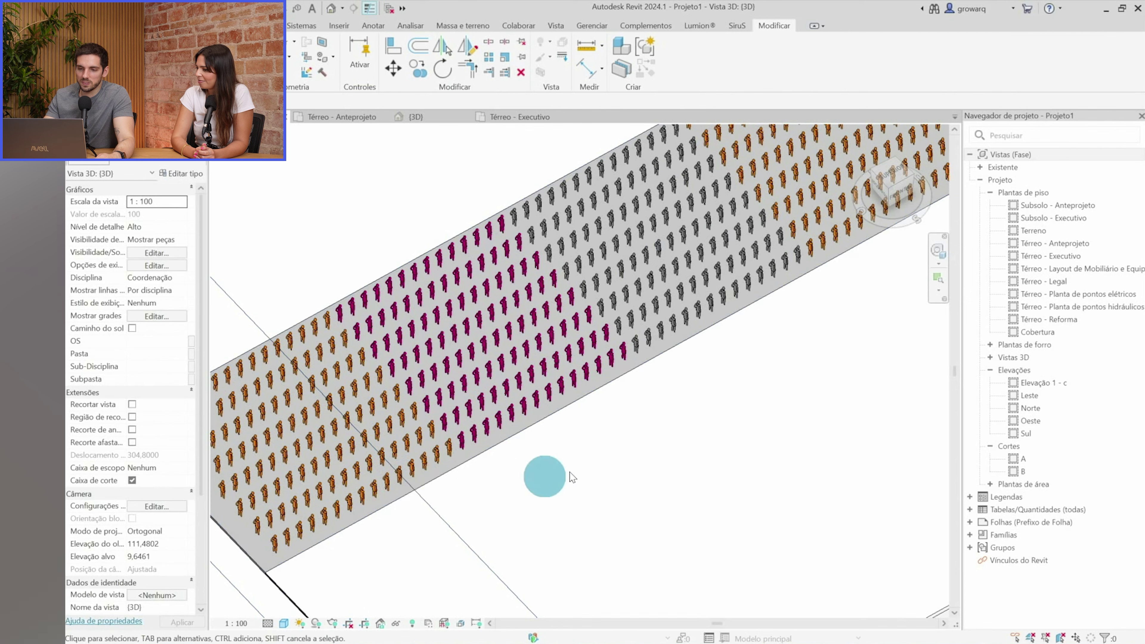
{"action": "mouse_move", "coordinate": [864, 376]}
{"action": "middle_mouse_down", "text": "shift"}
{"action": "mouse_move", "coordinate": [784, 424]}
{"action": "mouse_move", "coordinate": [619, 475]}
{"action": "middle_mouse_up", "text": "shift"}
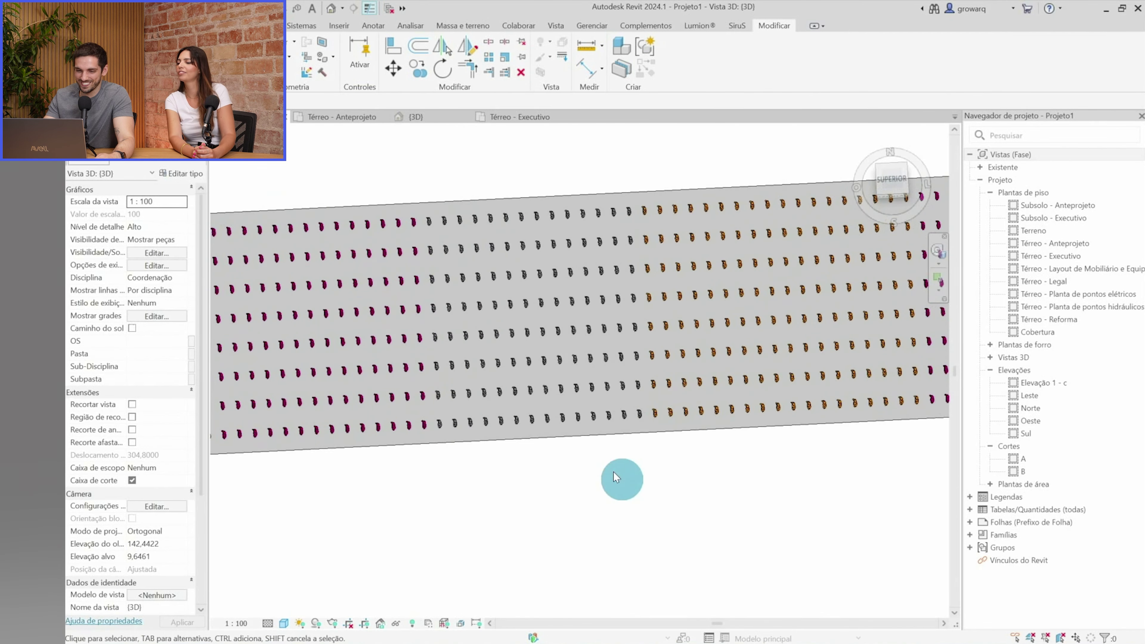
{"action": "left_click", "coordinate": [890, 180]}
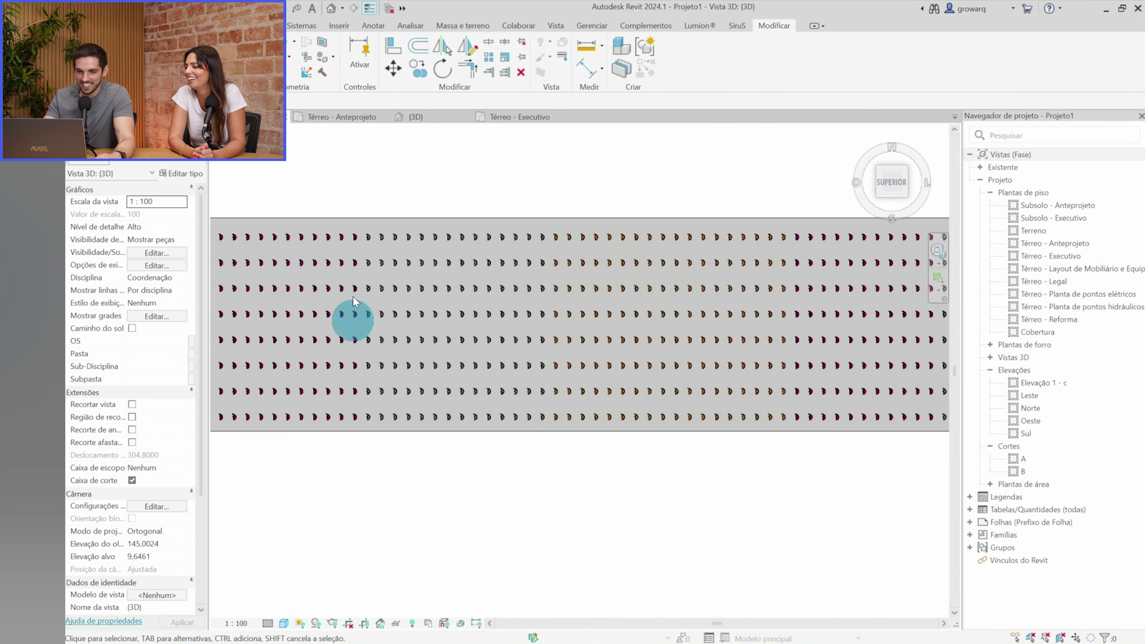
{"action": "mouse_move", "coordinate": [361, 193]}
{"action": "left_mouse_down"}
{"action": "mouse_move", "coordinate": [542, 499]}
{"action": "mouse_move", "coordinate": [301, 504]}
{"action": "left_mouse_up"}
{"action": "left_click_drag", "start_coordinate": [684, 451], "coordinate": [684, 451], "text": "ctrl"}
Override the selected figures with a solid fill surface in blue RGB 000-128-255
{"action": "left_click", "coordinate": [320, 158]}
{"action": "left_click", "coordinate": [338, 91]}
{"action": "left_click", "coordinate": [340, 114]}
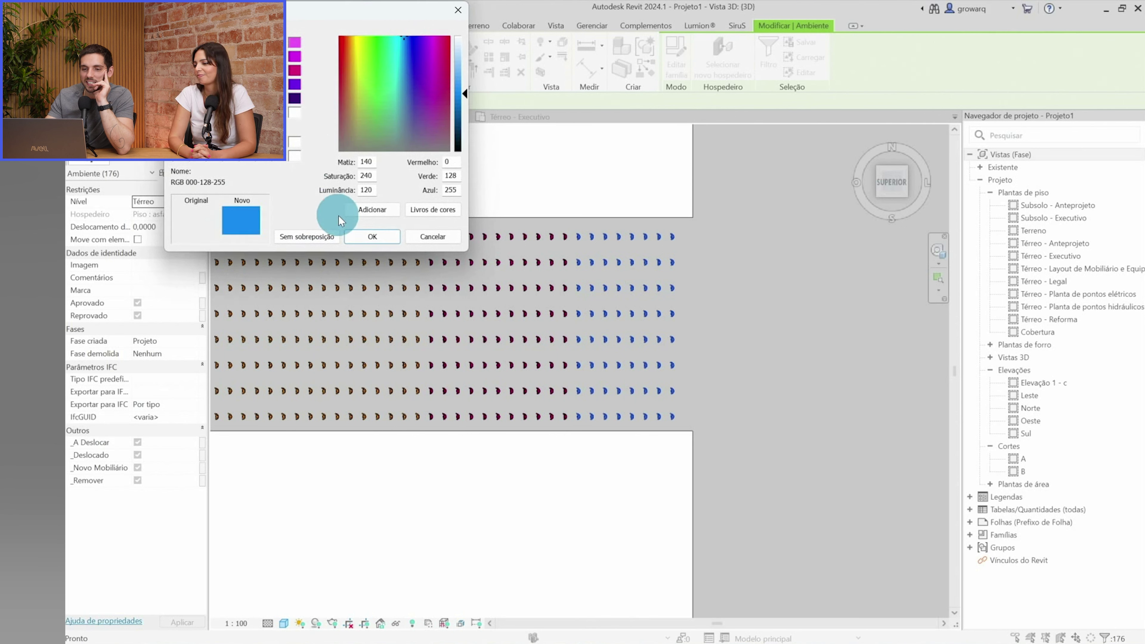
{"action": "left_click", "coordinate": [384, 234]}
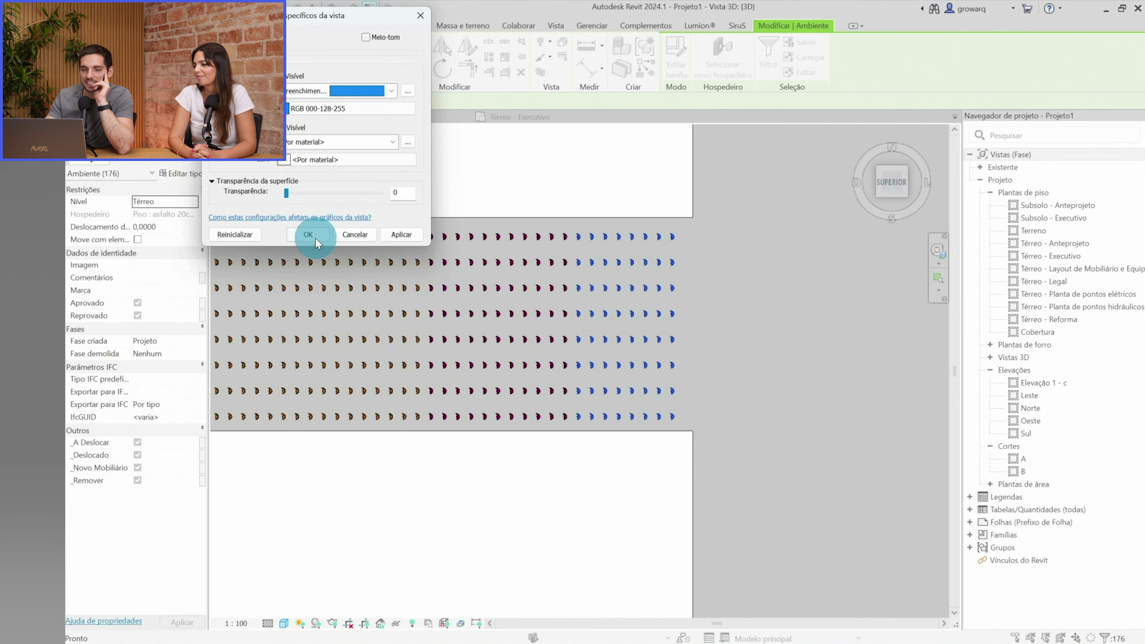
{"action": "scroll", "coordinate": [631, 403], "scroll_direction": "down", "scroll_amount": 3}
{"action": "left_click", "coordinate": [268, 276]}
Select another block, check its projection line settings, and close the overrides unchanged
{"action": "mouse_move", "coordinate": [237, 264]}
{"action": "left_mouse_down"}
{"action": "mouse_move", "coordinate": [379, 345]}
{"action": "mouse_move", "coordinate": [760, 422]}
{"action": "left_mouse_up"}
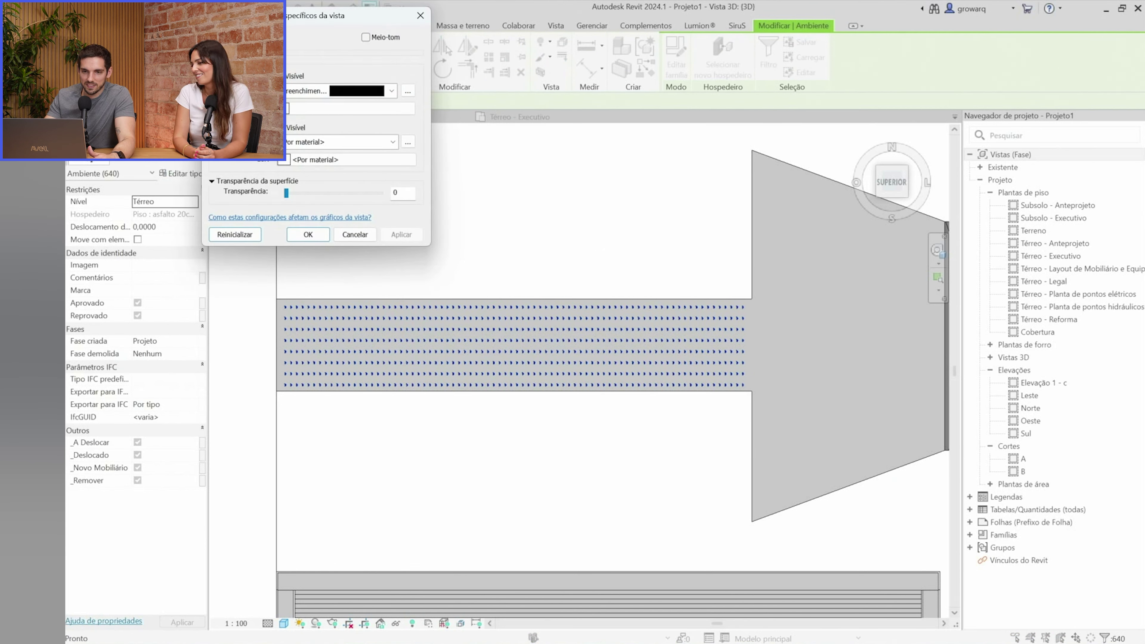
{"action": "left_click", "coordinate": [212, 50]}
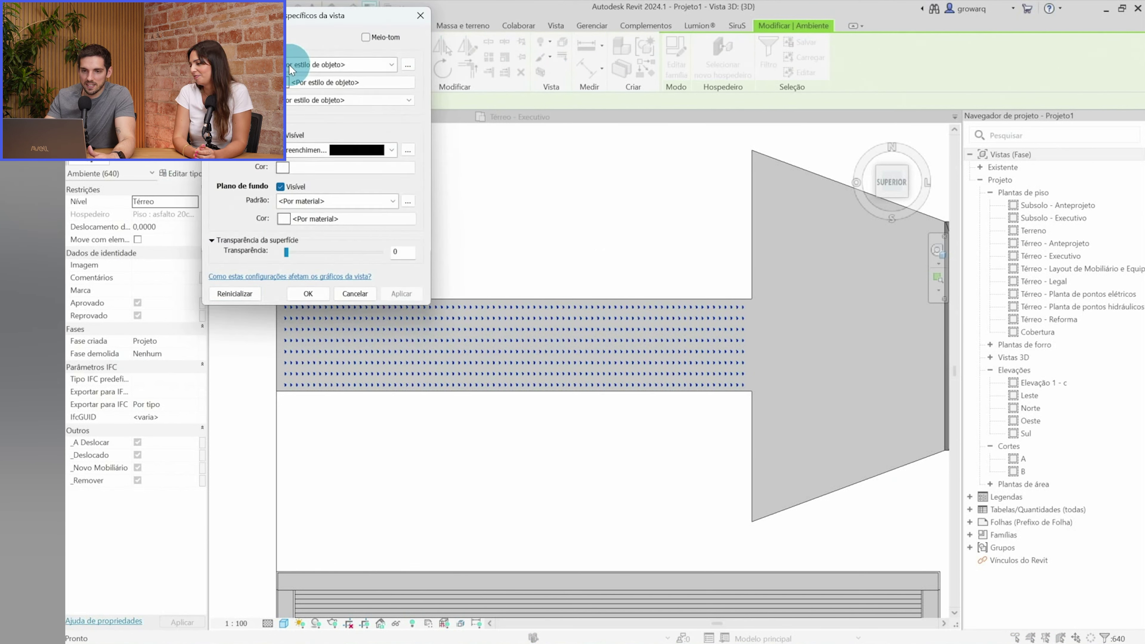
{"action": "left_click", "coordinate": [306, 66]}
{"action": "left_click", "coordinate": [306, 65]}
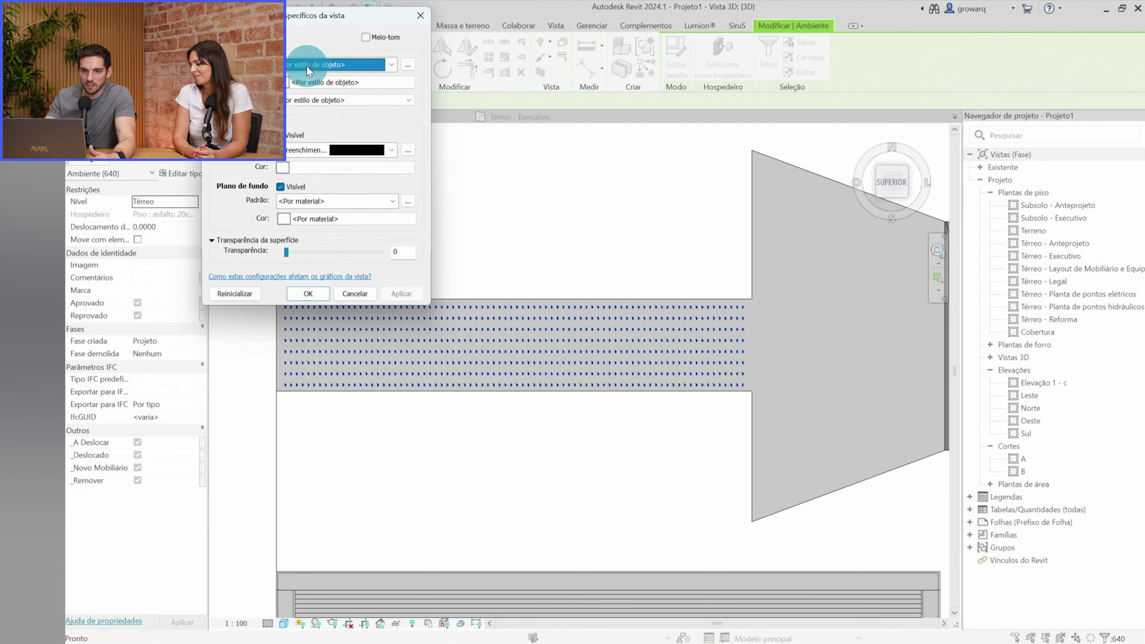
{"action": "left_click", "coordinate": [307, 291]}
{"action": "mouse_move", "coordinate": [511, 378]}
{"action": "middle_mouse_down", "text": "shift"}
{"action": "mouse_move", "coordinate": [534, 421]}
{"action": "mouse_move", "coordinate": [659, 246]}
{"action": "middle_mouse_up", "text": "shift"}
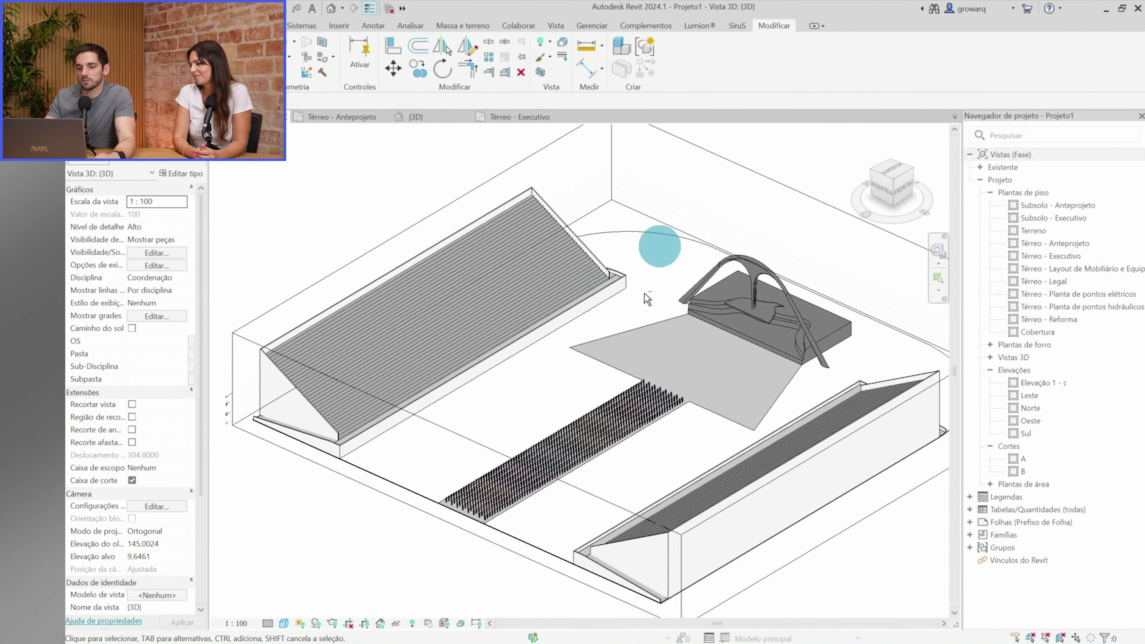
{"action": "scroll", "coordinate": [626, 537], "scroll_direction": "up", "scroll_amount": 3}
{"action": "scroll", "coordinate": [690, 524], "scroll_direction": "up", "scroll_amount": 2}
{"action": "scroll", "coordinate": [754, 458], "scroll_direction": "up", "scroll_amount": 2}
{"action": "scroll", "coordinate": [722, 487], "scroll_direction": "down", "scroll_amount": 2}
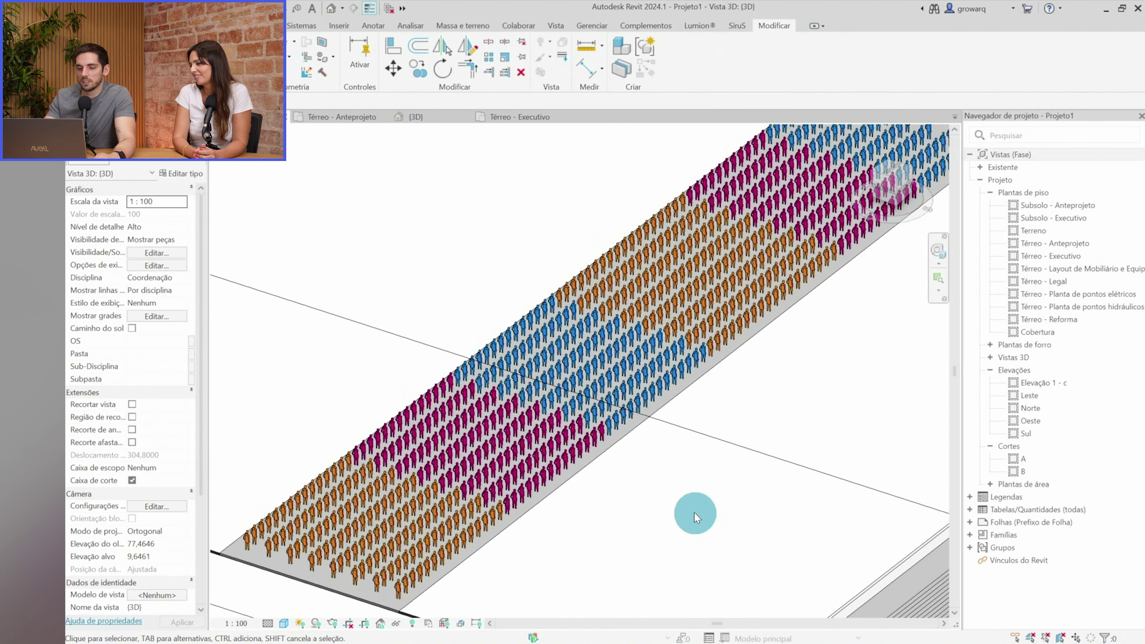
{"action": "scroll", "coordinate": [667, 470], "scroll_direction": "up", "scroll_amount": 2}
{"action": "middle_click_drag", "start_coordinate": [647, 426], "coordinate": [623, 418], "text": "shift"}
{"action": "scroll", "coordinate": [634, 414], "scroll_direction": "down", "scroll_amount": 2}
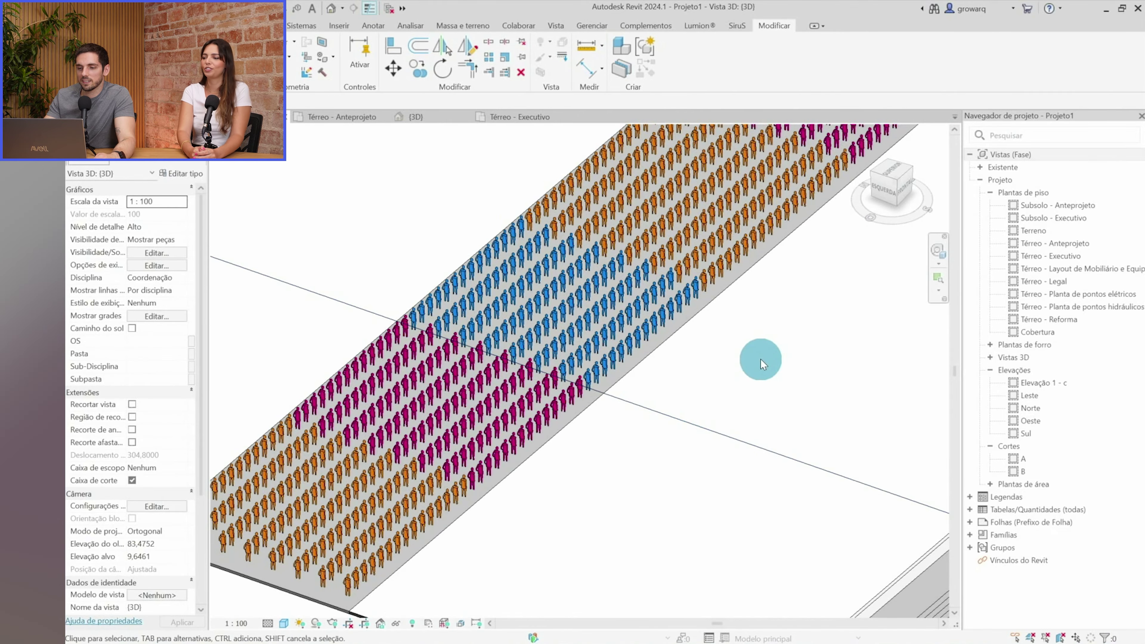
{"action": "middle_click_drag", "start_coordinate": [760, 359], "coordinate": [669, 484]}
{"action": "scroll", "coordinate": [708, 460], "scroll_direction": "down", "scroll_amount": 2}
{"action": "scroll", "coordinate": [625, 564], "scroll_direction": "up", "scroll_amount": 4}
{"action": "scroll", "coordinate": [627, 567], "scroll_direction": "down", "scroll_amount": 3}
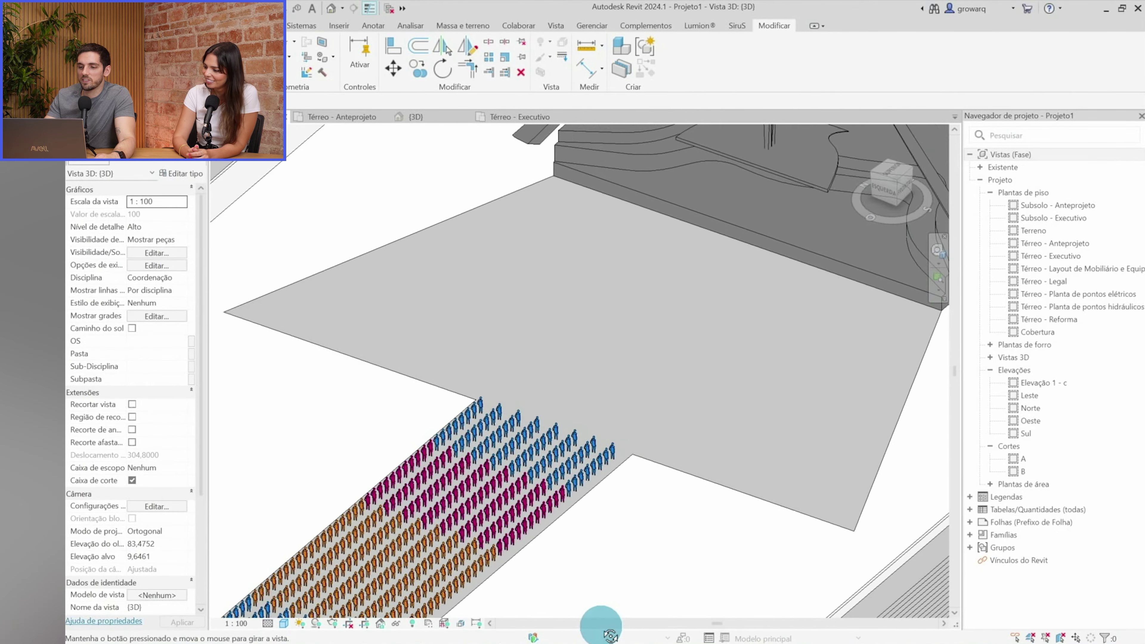
{"action": "middle_click_drag", "start_coordinate": [609, 627], "coordinate": [609, 585], "text": "shift"}
{"action": "scroll", "coordinate": [562, 339], "scroll_direction": "up", "scroll_amount": 3}
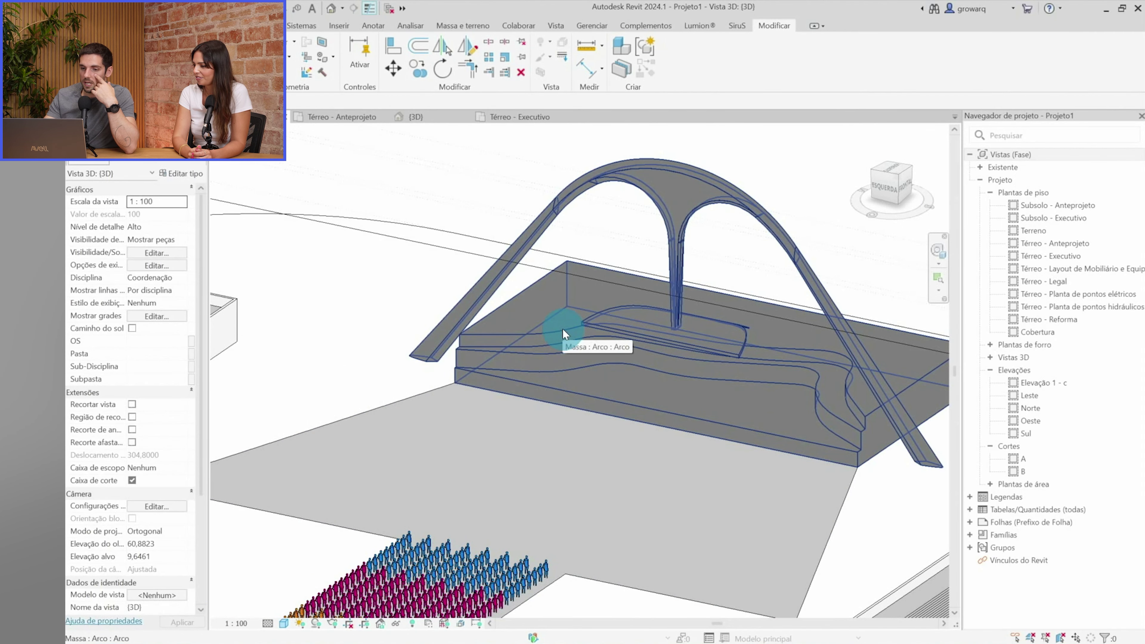
{"action": "left_click", "coordinate": [563, 330]}
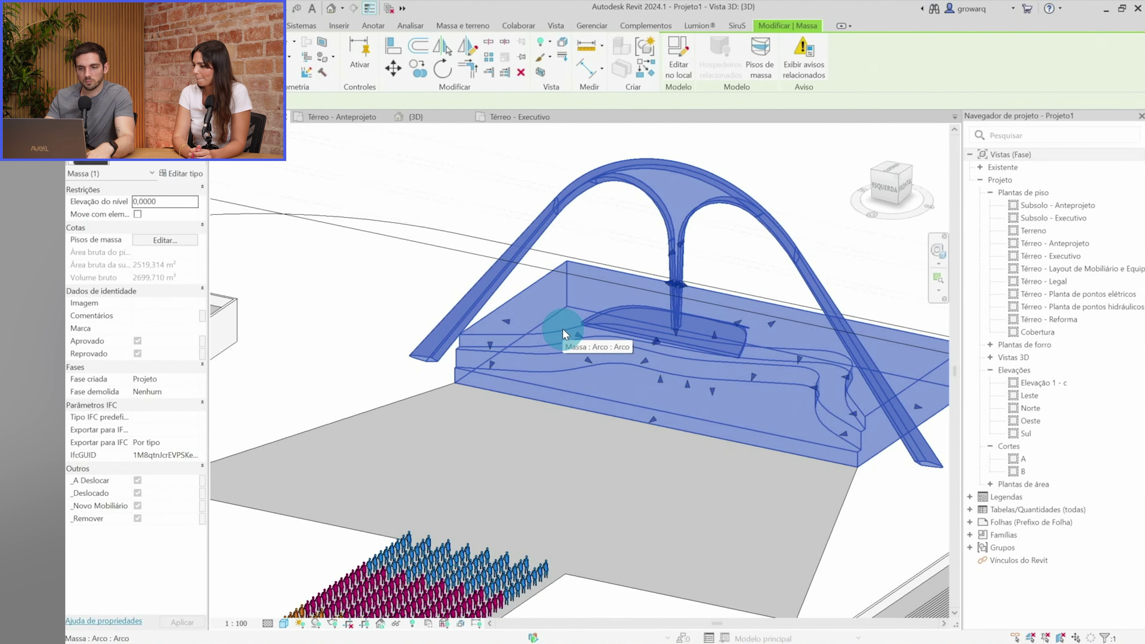
{"action": "key", "text": "Escape"}
{"action": "scroll", "coordinate": [555, 336], "scroll_direction": "down", "scroll_amount": 3}
{"action": "middle_click_drag", "start_coordinate": [544, 337], "coordinate": [549, 397], "text": "shift"}
{"action": "scroll", "coordinate": [682, 331], "scroll_direction": "up", "scroll_amount": 3}
{"action": "mouse_move", "coordinate": [682, 331]}
{"action": "middle_mouse_down"}
{"action": "mouse_move", "coordinate": [563, 286]}
{"action": "mouse_move", "coordinate": [621, 333]}
{"action": "mouse_move", "coordinate": [568, 384]}
{"action": "mouse_move", "coordinate": [695, 516]}
{"action": "mouse_move", "coordinate": [683, 542]}
{"action": "mouse_move", "coordinate": [716, 489]}
{"action": "mouse_move", "coordinate": [705, 473]}
{"action": "middle_mouse_up"}
{"action": "scroll", "coordinate": [754, 422], "scroll_direction": "up", "scroll_amount": 3}
{"action": "mouse_move", "coordinate": [753, 422]}
{"action": "middle_mouse_down"}
{"action": "mouse_move", "coordinate": [900, 355]}
{"action": "mouse_move", "coordinate": [641, 571]}
{"action": "middle_mouse_up"}
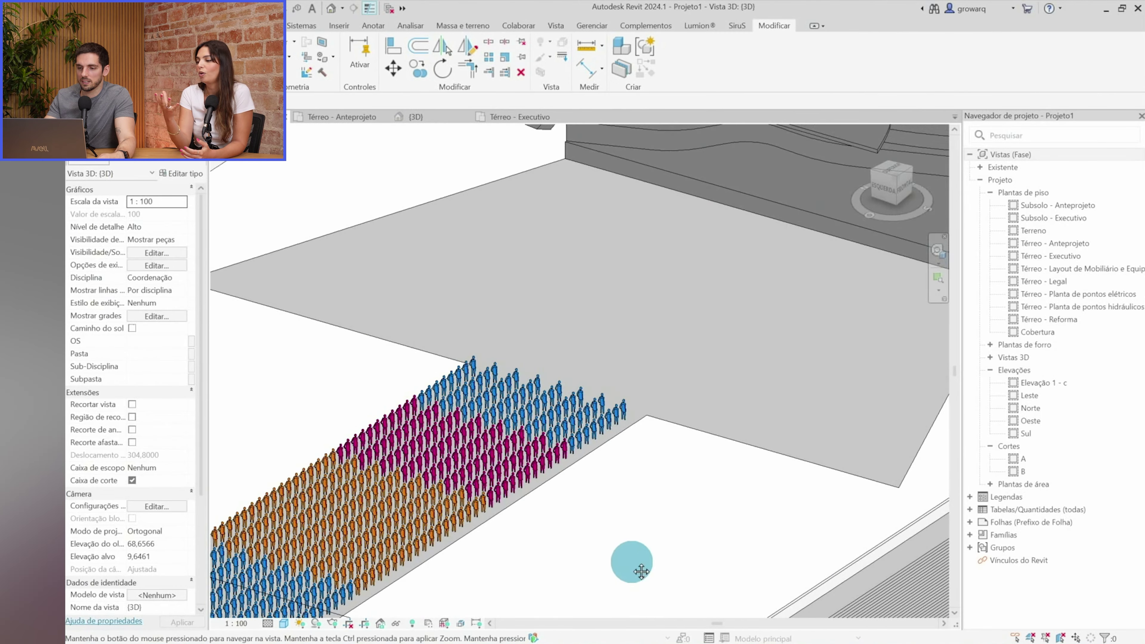
{"action": "scroll", "coordinate": [664, 524], "scroll_direction": "down", "scroll_amount": 3}
{"action": "middle_click_drag", "start_coordinate": [664, 524], "coordinate": [688, 478], "text": "shift"}
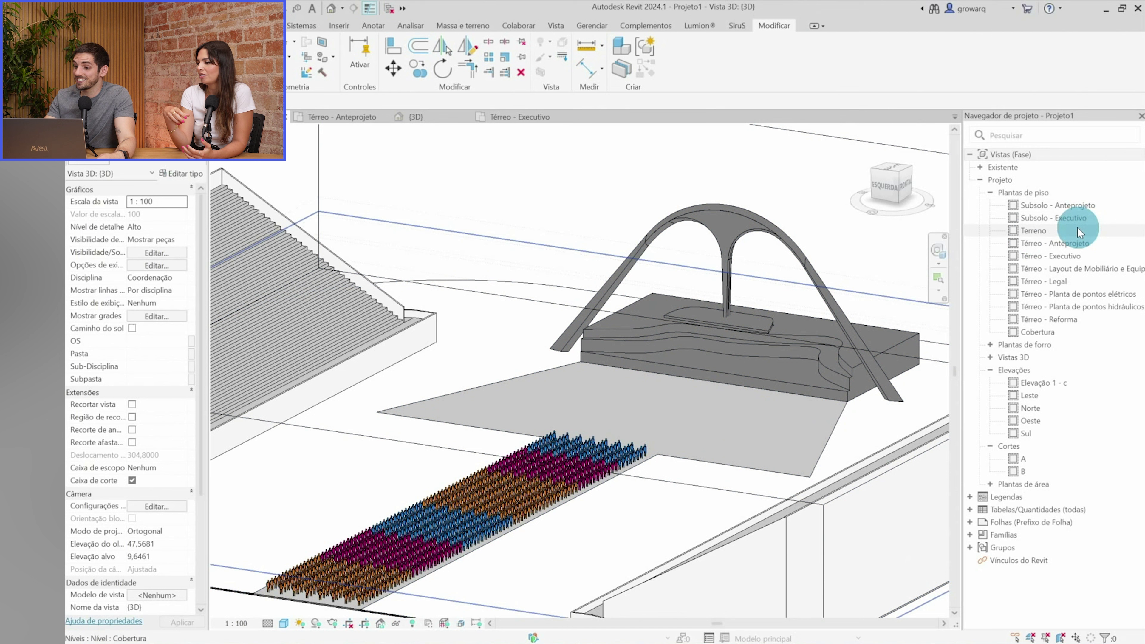
In the Térreo - Executivo plan, place a camera among the crowd rows aimed at the arch stage
{"action": "double_click", "coordinate": [1059, 256]}
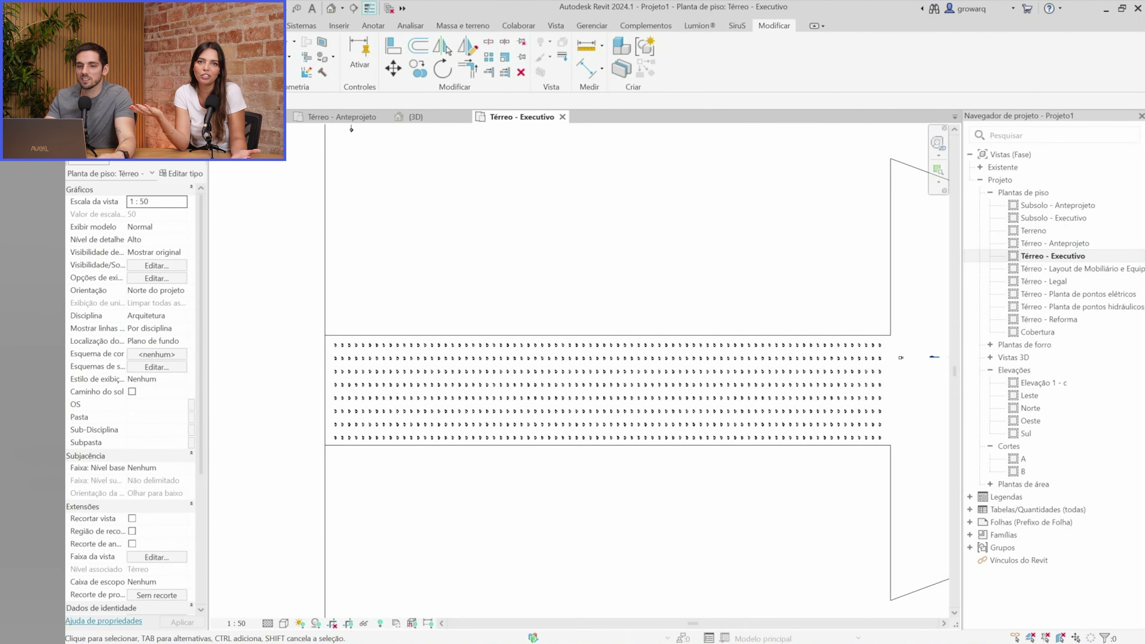
{"action": "left_click", "coordinate": [343, 8]}
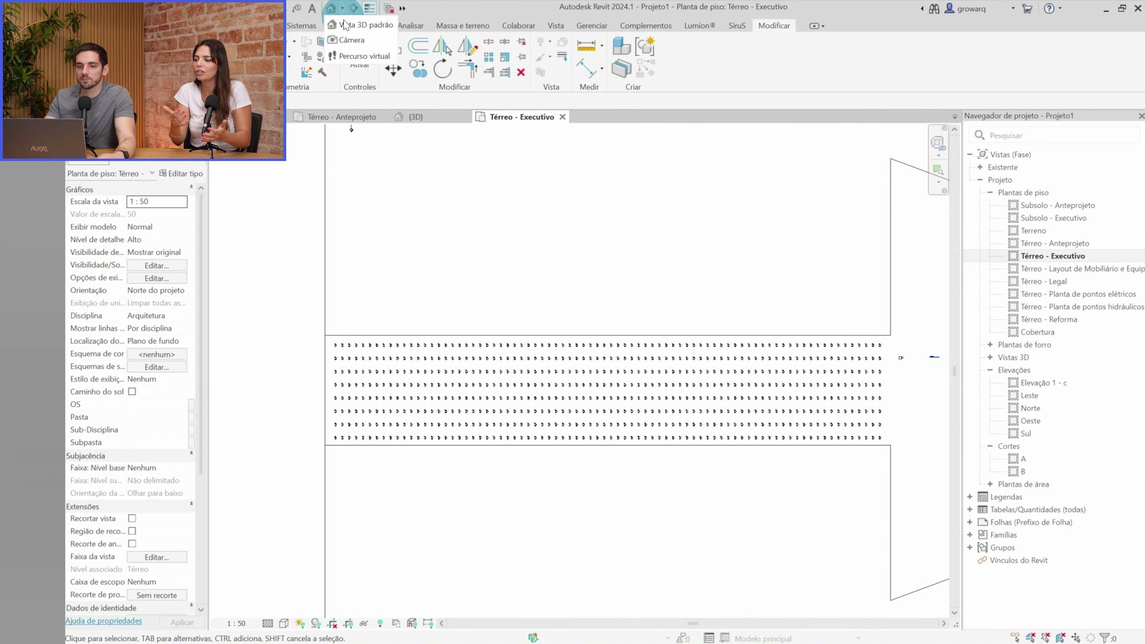
{"action": "left_click", "coordinate": [343, 41]}
{"action": "middle_click_drag", "start_coordinate": [613, 289], "coordinate": [493, 205]}
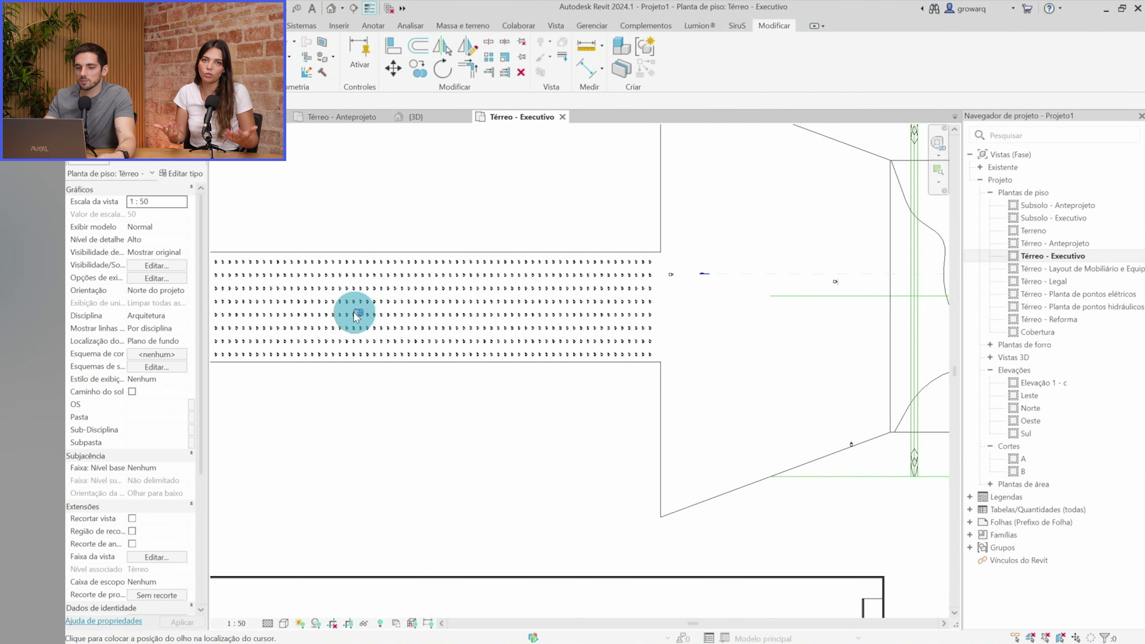
{"action": "left_click", "coordinate": [345, 306]}
{"action": "scroll", "coordinate": [345, 307], "scroll_direction": "down", "scroll_amount": 3}
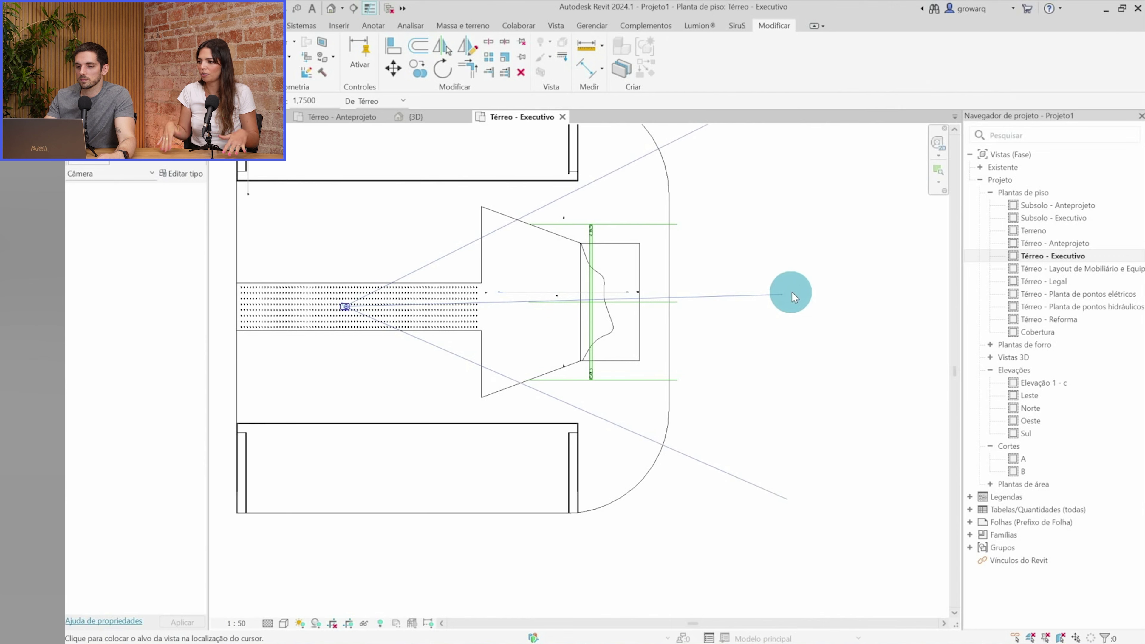
{"action": "left_click", "coordinate": [815, 304]}
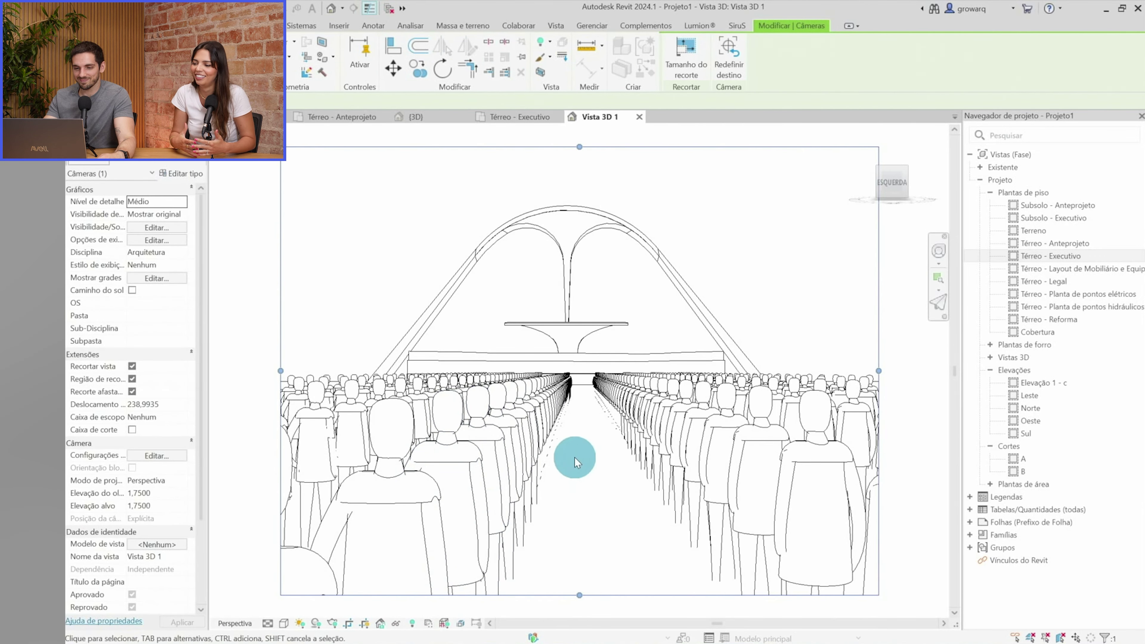
Switch the camera view to shaded, resize its crop region and orbit to an angled view
{"action": "key", "text": "s"}
{"action": "key", "text": "d"}
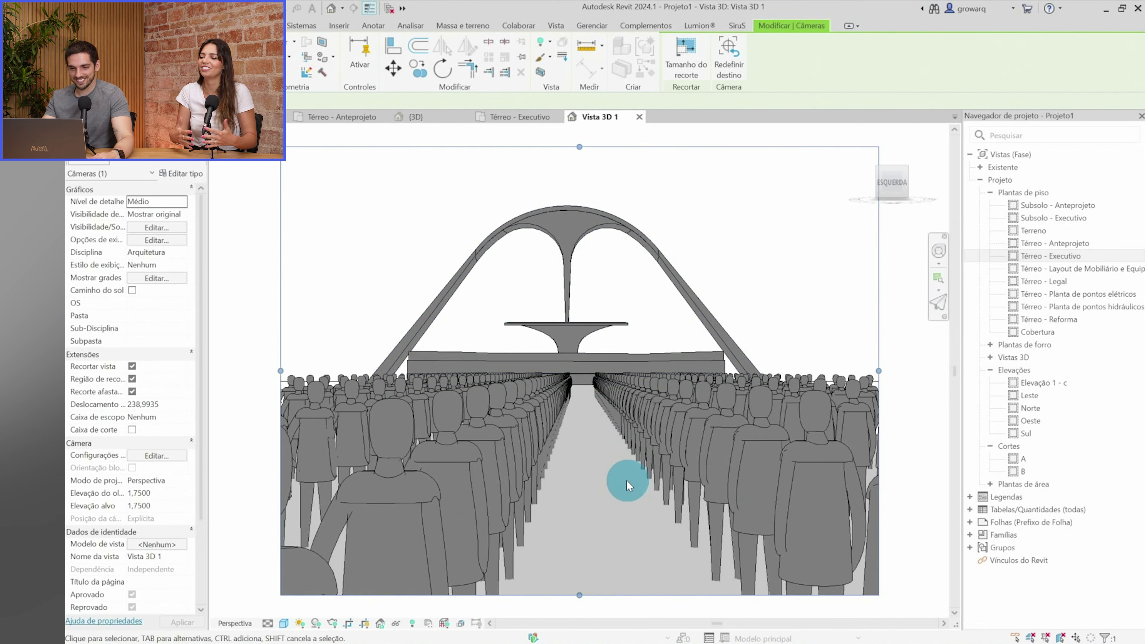
{"action": "left_click_drag", "start_coordinate": [580, 153], "coordinate": [579, 159]}
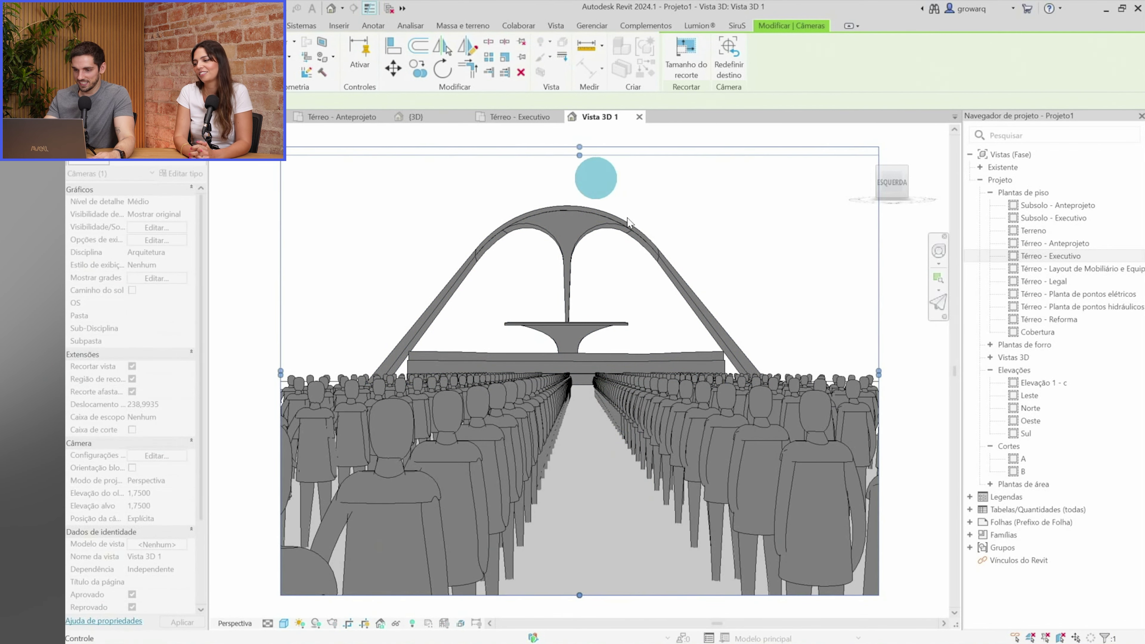
{"action": "left_click_drag", "start_coordinate": [879, 375], "coordinate": [865, 375]}
{"action": "left_click", "coordinate": [584, 588]}
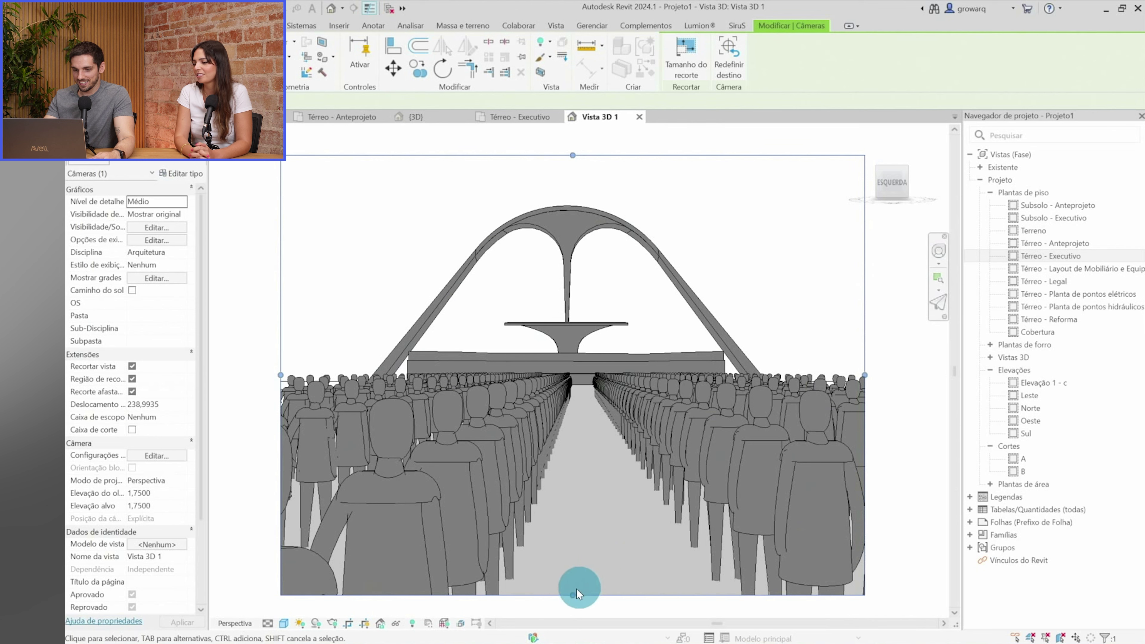
{"action": "left_click_drag", "start_coordinate": [567, 570], "coordinate": [573, 515]}
{"action": "left_click_drag", "start_coordinate": [281, 335], "coordinate": [238, 332]}
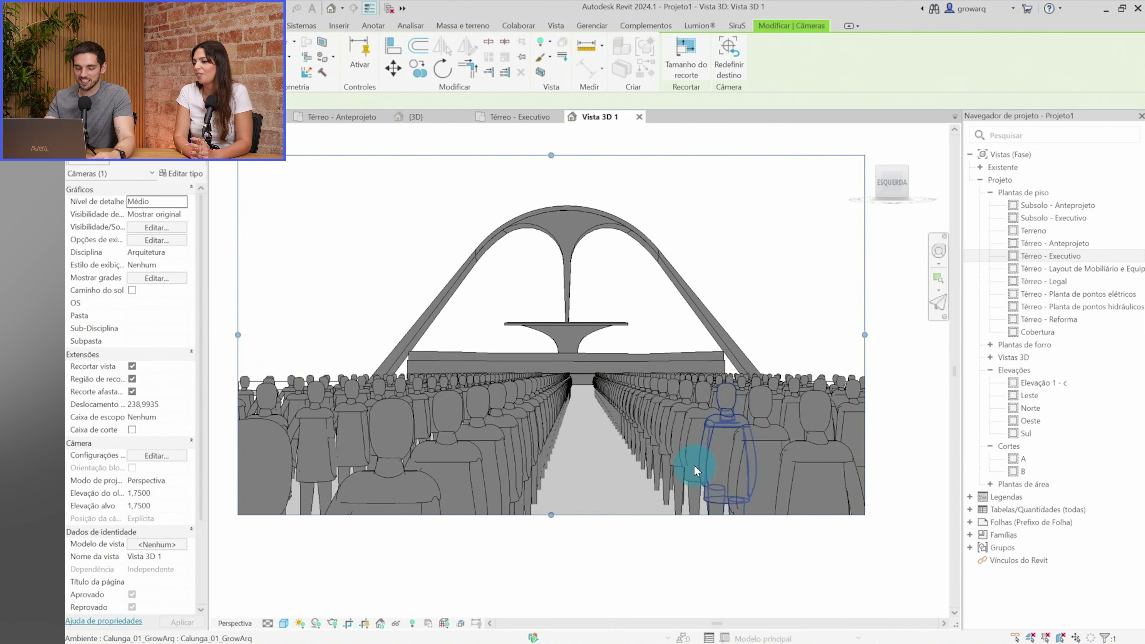
{"action": "mouse_move", "coordinate": [662, 420]}
{"action": "middle_mouse_down", "text": "shift"}
{"action": "mouse_move", "coordinate": [628, 440]}
{"action": "mouse_move", "coordinate": [619, 428]}
{"action": "middle_mouse_up", "text": "shift"}
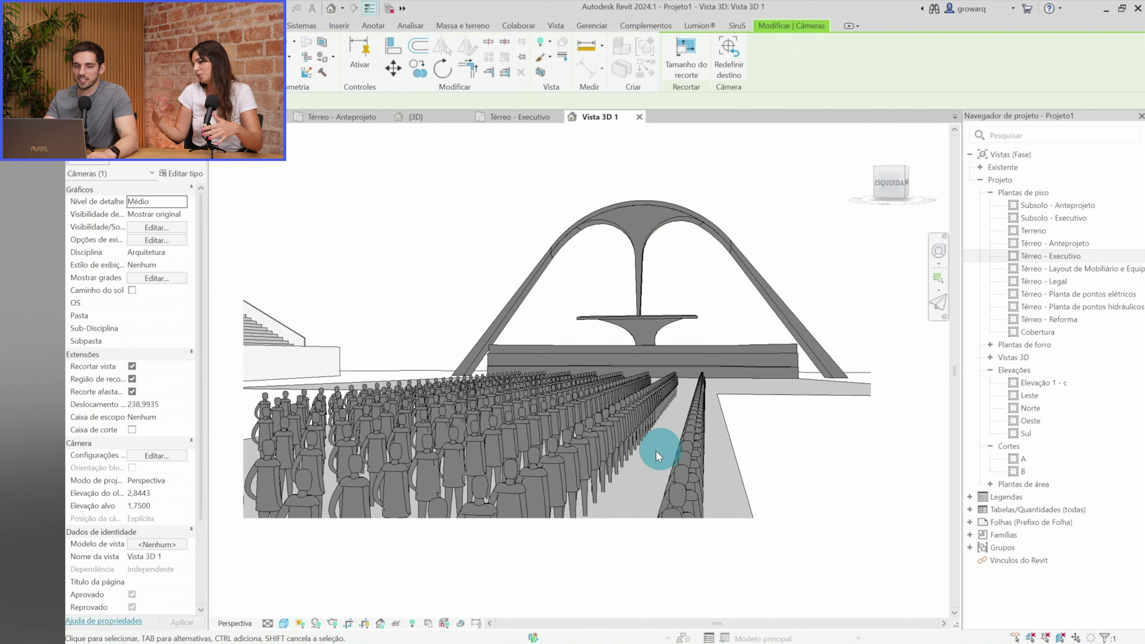
{"action": "scroll", "coordinate": [660, 449], "scroll_direction": "down", "scroll_amount": 2}
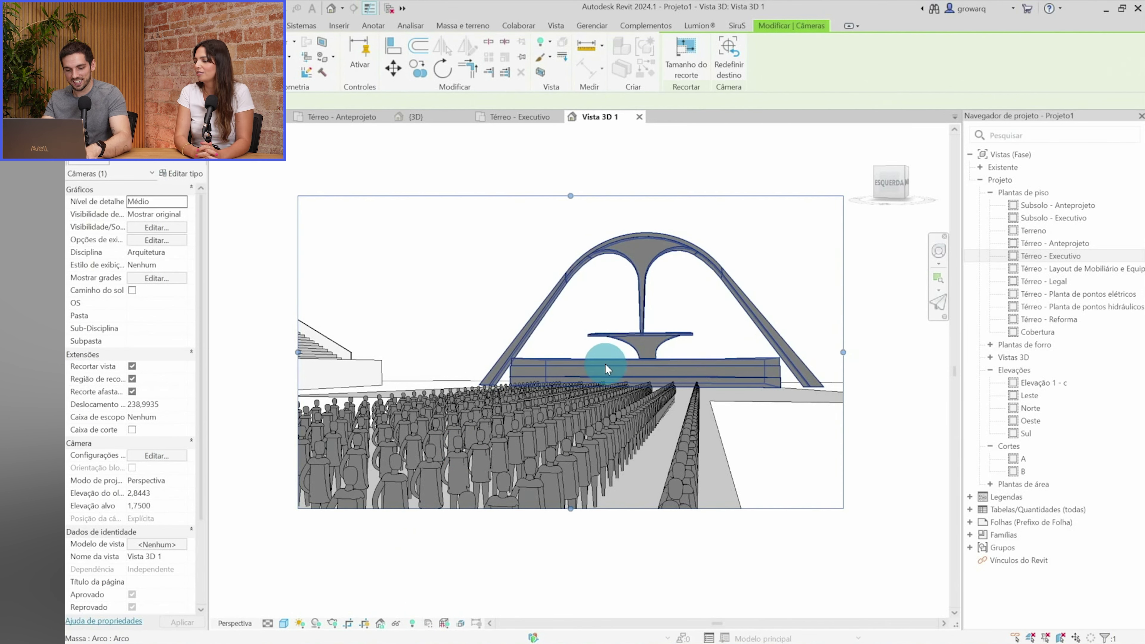
Set the view background to Gradient in Graphic Display Options
{"action": "key", "text": "g"}
{"action": "key", "text": "d"}
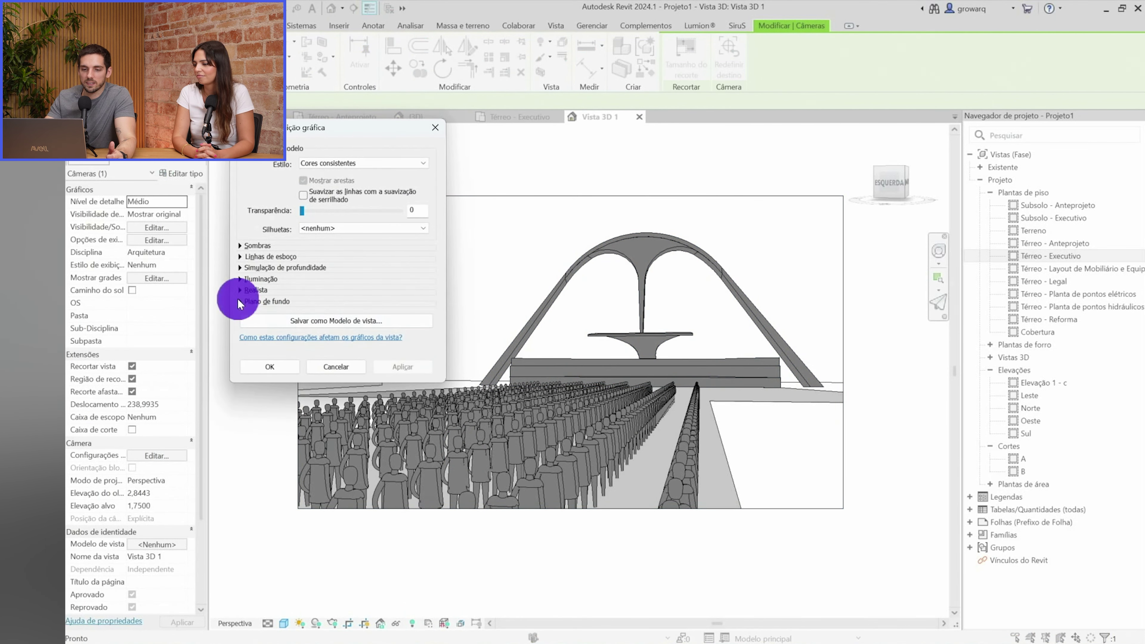
{"action": "left_click", "coordinate": [238, 301]}
{"action": "left_click", "coordinate": [310, 317]}
{"action": "left_click", "coordinate": [323, 339]}
{"action": "left_click", "coordinate": [322, 319]}
{"action": "left_click", "coordinate": [322, 345]}
{"action": "left_click", "coordinate": [277, 457]}
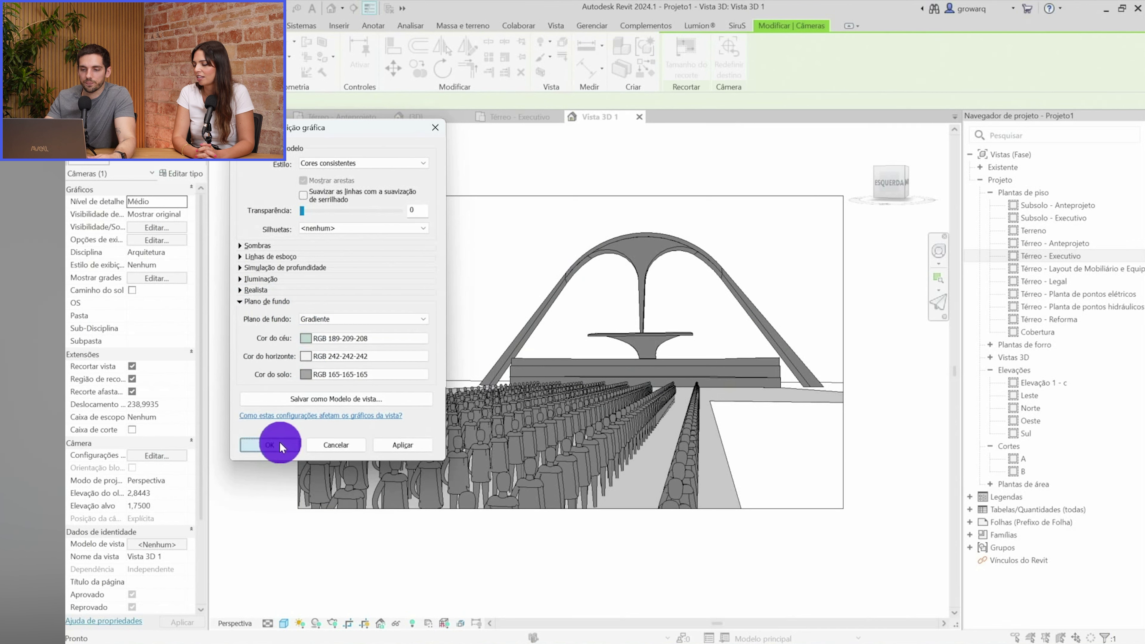
{"action": "left_click", "coordinate": [279, 442]}
{"action": "left_click", "coordinate": [397, 573]}
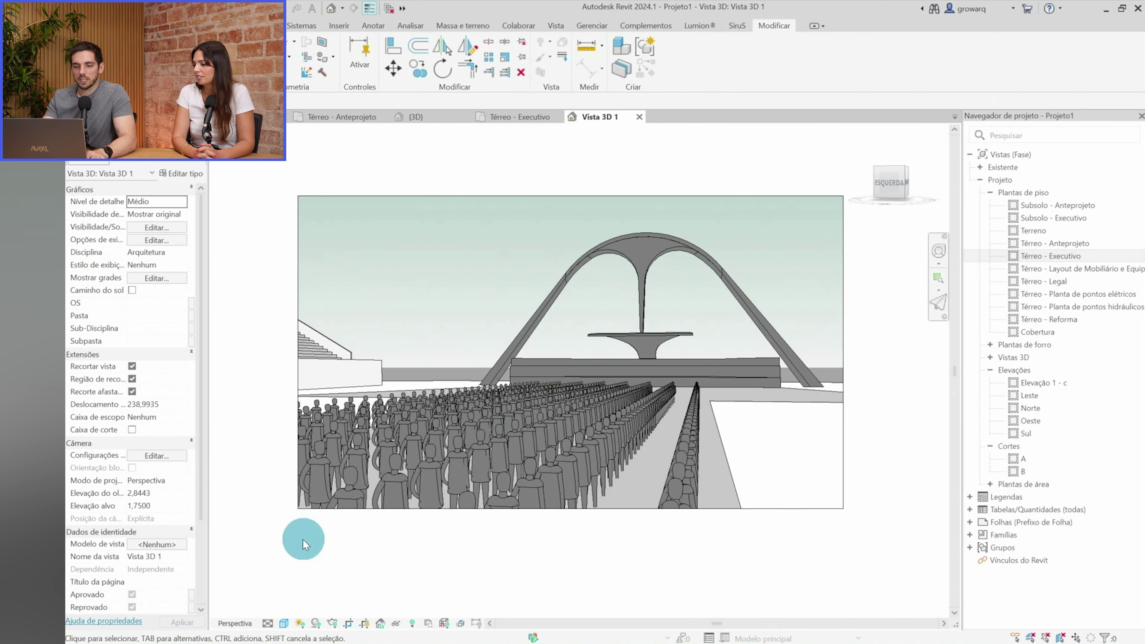
{"action": "scroll", "coordinate": [303, 540], "scroll_direction": "down", "scroll_amount": 1}
Select a crowd figure and override its surface pattern colour to magenta RGB 255-000-128
{"action": "left_click", "coordinate": [378, 494]}
{"action": "key", "text": "g"}
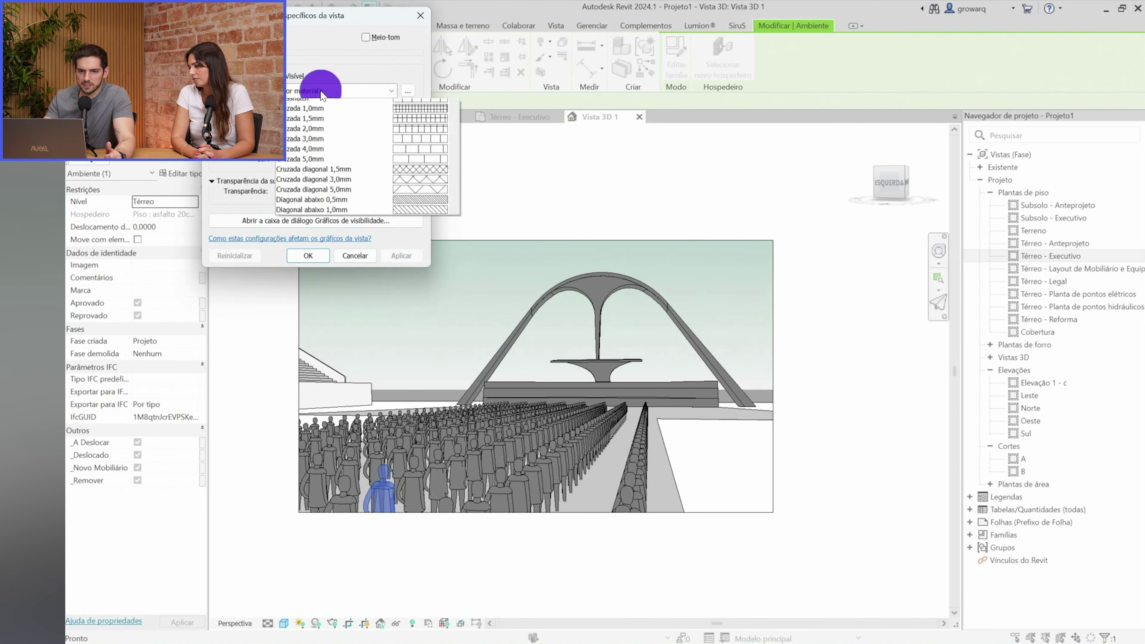
{"action": "left_click", "coordinate": [330, 111]}
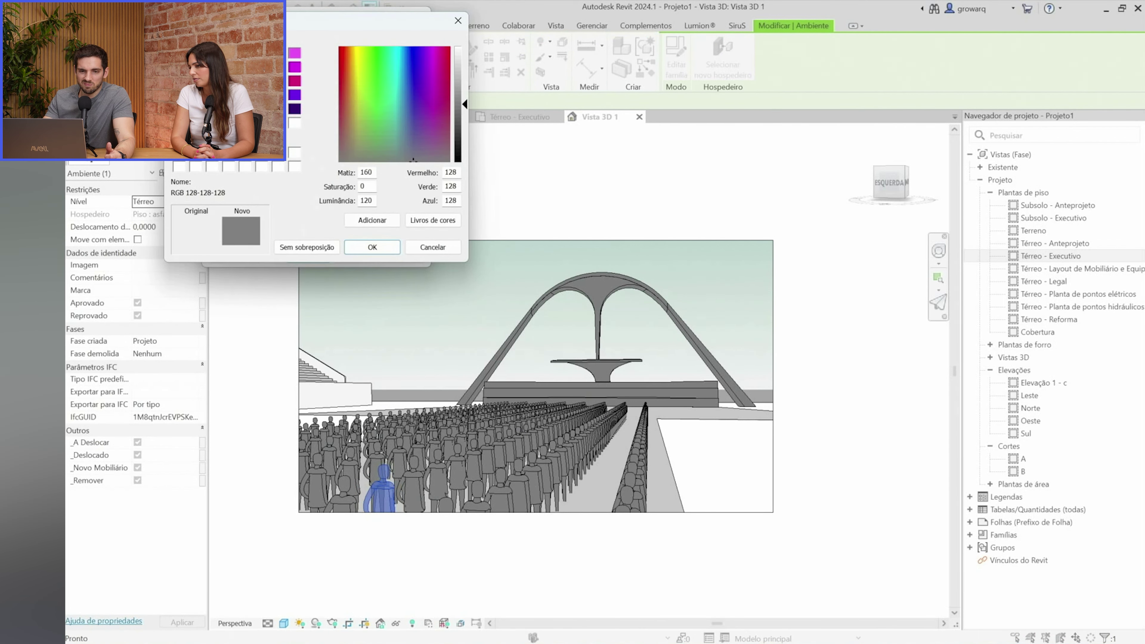
{"action": "left_click", "coordinate": [369, 247]}
{"action": "left_click", "coordinate": [311, 143]}
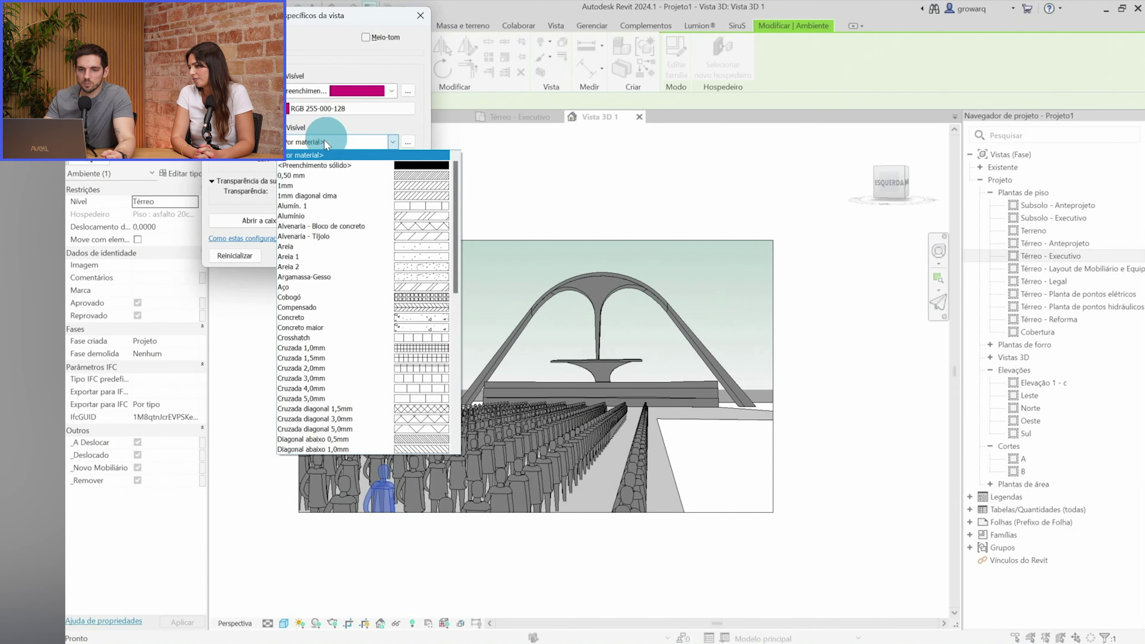
{"action": "key", "text": "Return"}
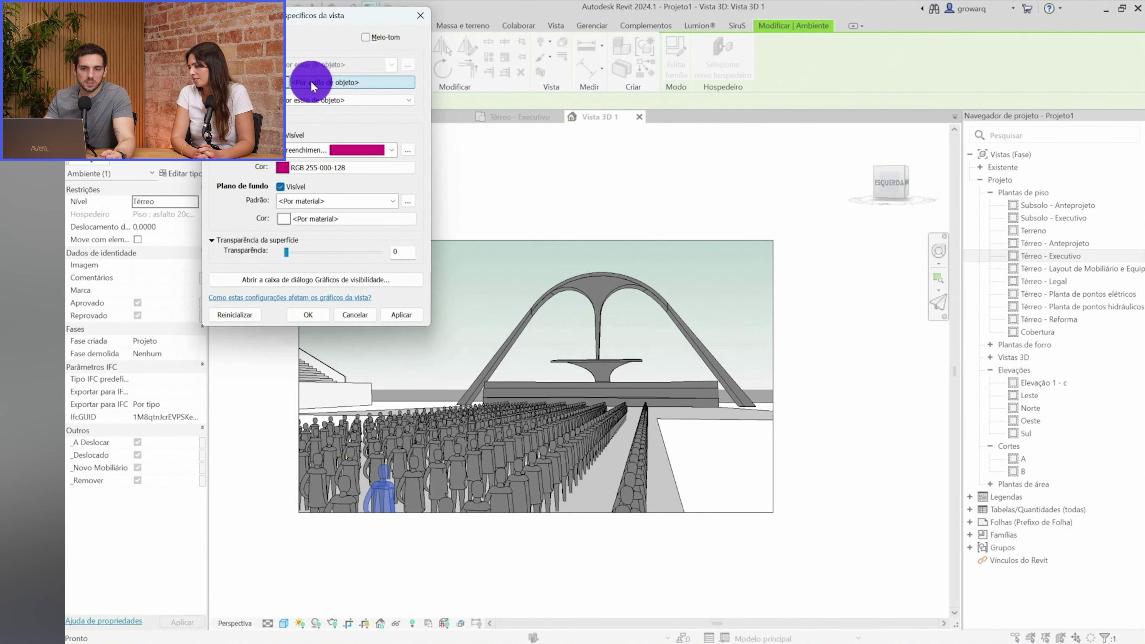
{"action": "left_click", "coordinate": [310, 82]}
{"action": "left_click", "coordinate": [262, 152]}
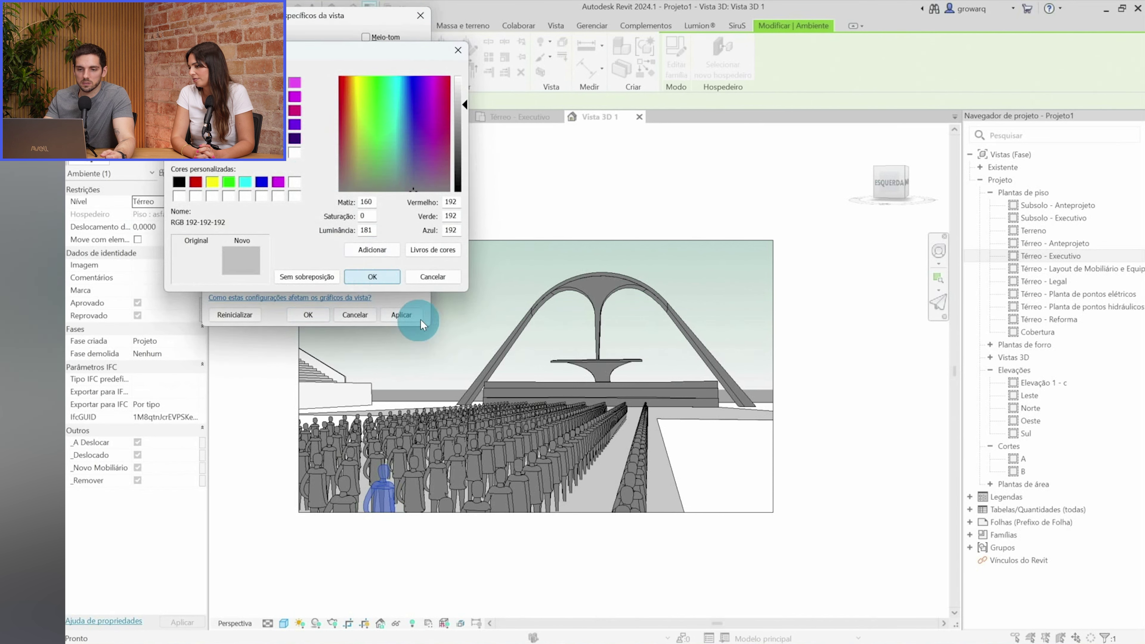
{"action": "left_click", "coordinate": [399, 315]}
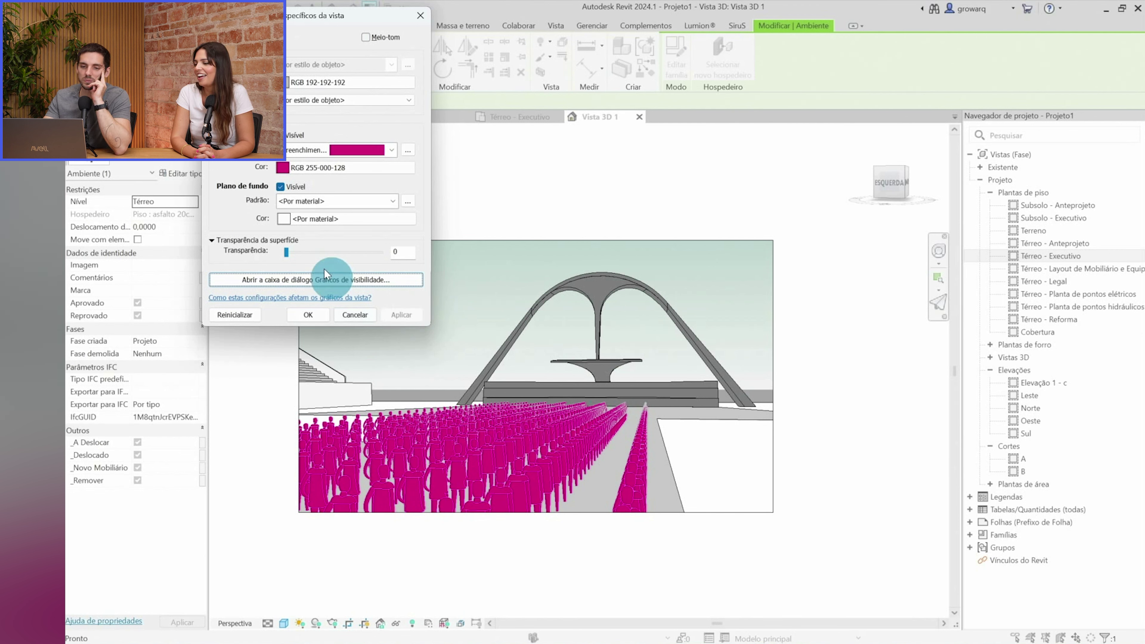
Try white as the figures' projection line colour and apply it
{"action": "left_click", "coordinate": [315, 84]}
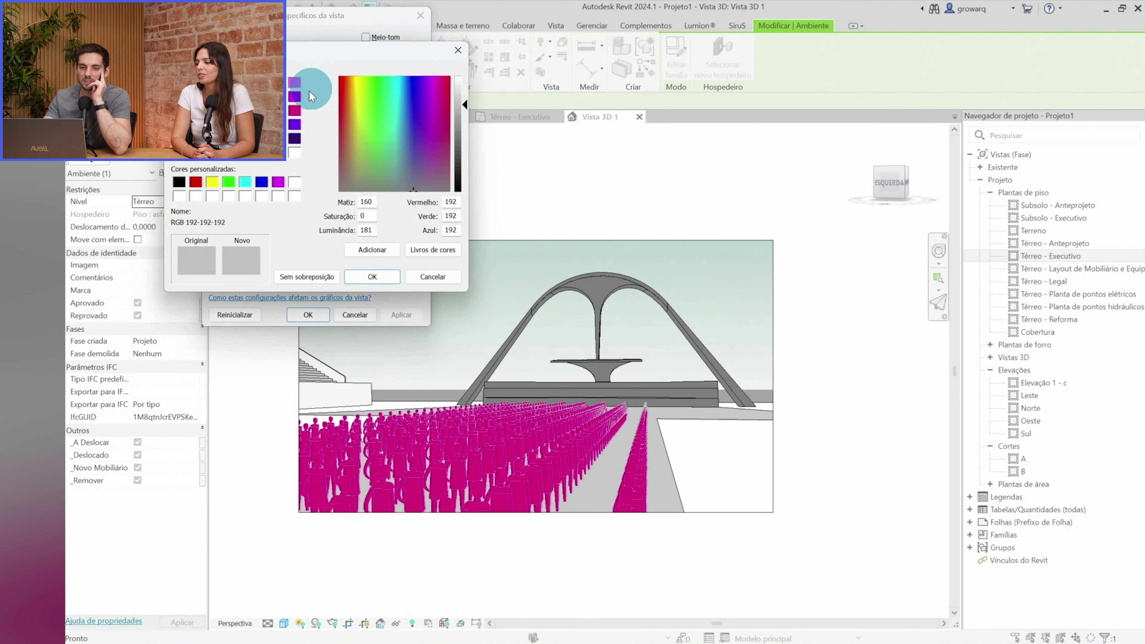
{"action": "left_click", "coordinate": [295, 151]}
{"action": "left_click", "coordinate": [376, 276]}
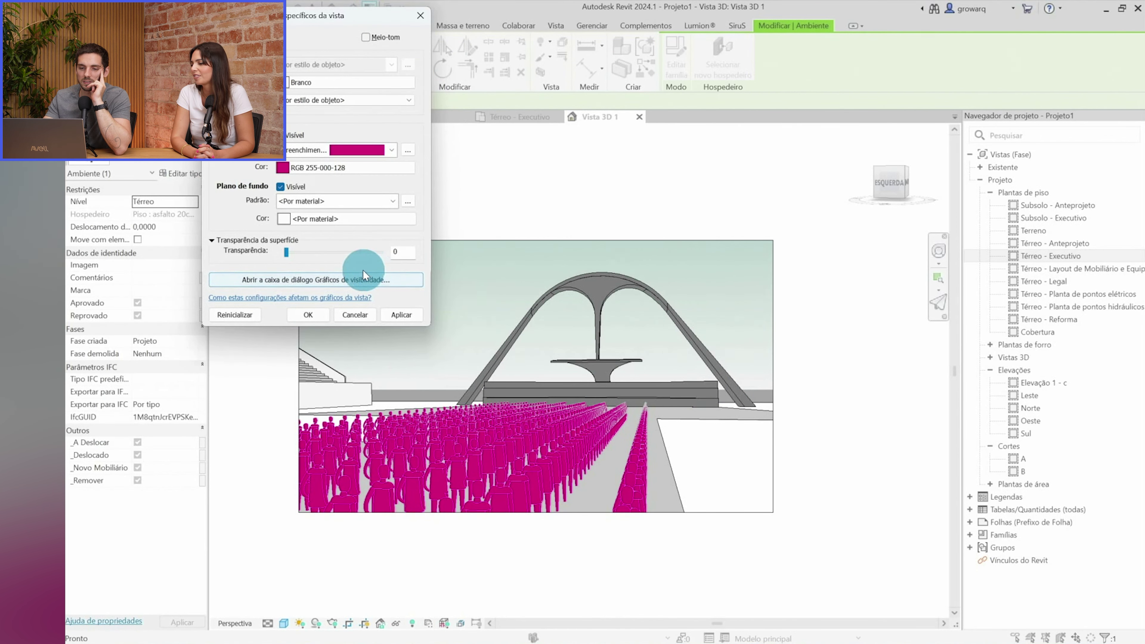
{"action": "left_click", "coordinate": [402, 315]}
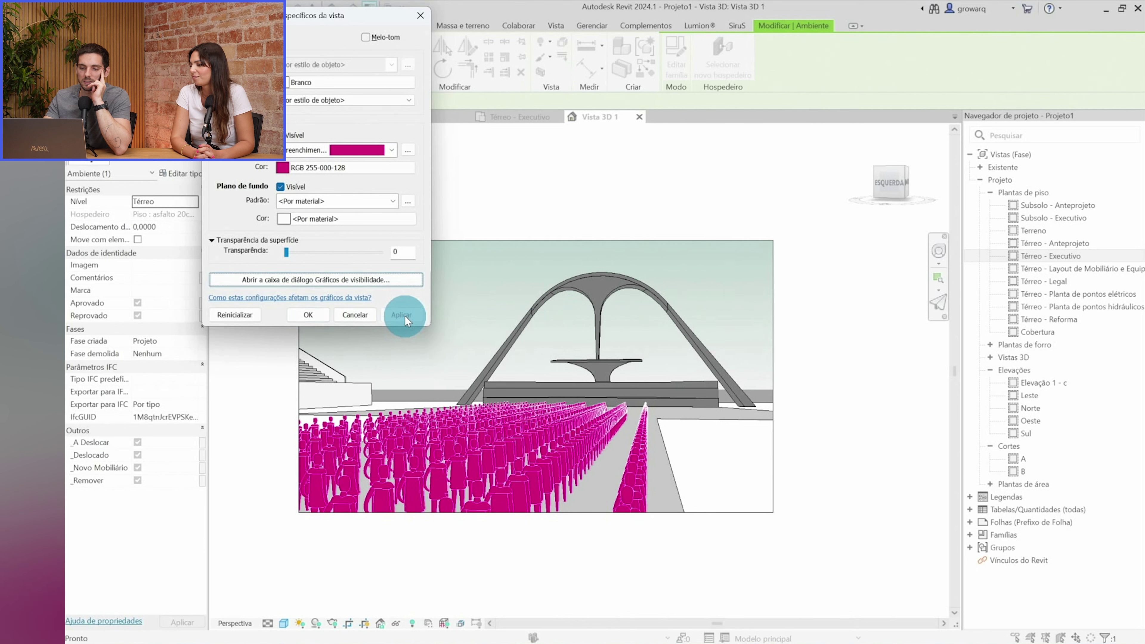
Change the projection lines to pale pink RGB 255-193-224 and accept the overrides
{"action": "left_click", "coordinate": [334, 112]}
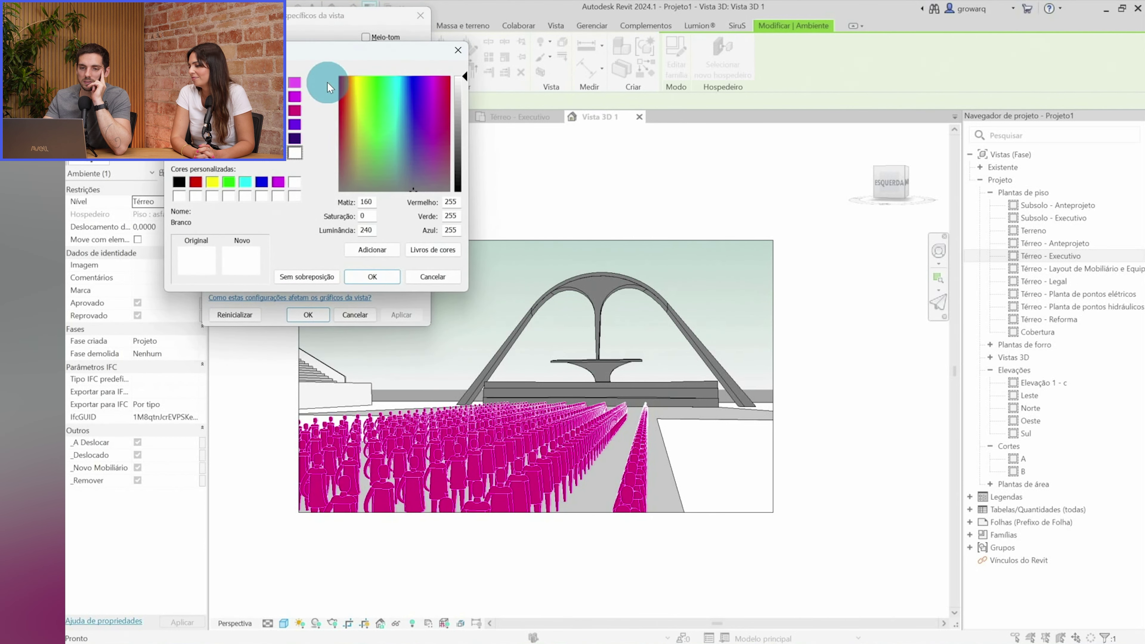
{"action": "left_click", "coordinate": [293, 116]}
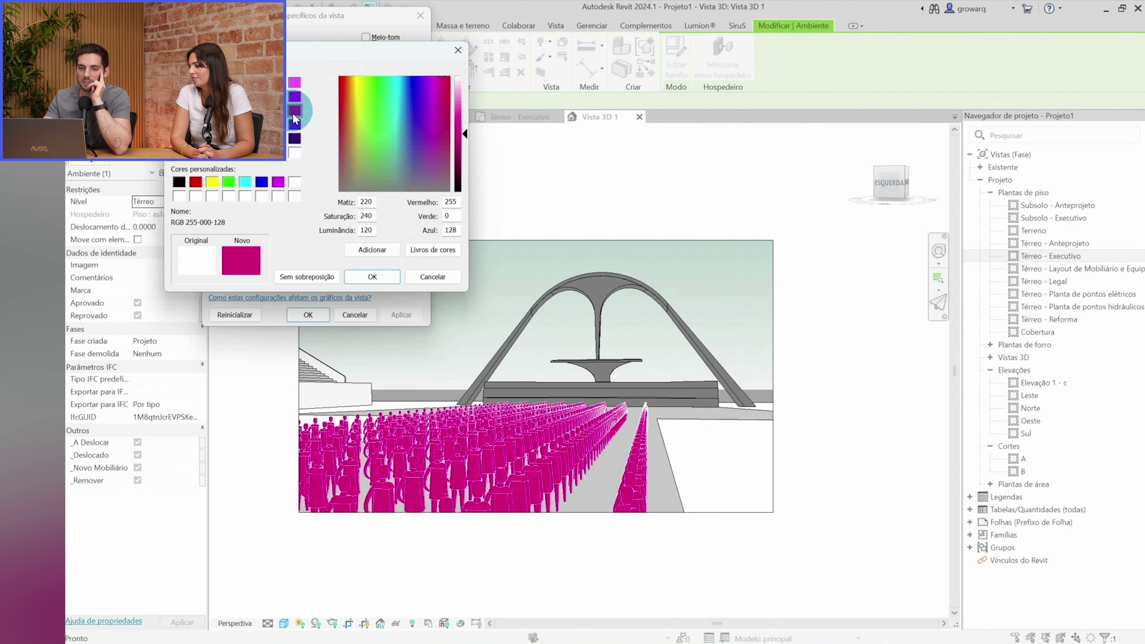
{"action": "left_click", "coordinate": [371, 276]}
{"action": "left_click", "coordinate": [339, 90]}
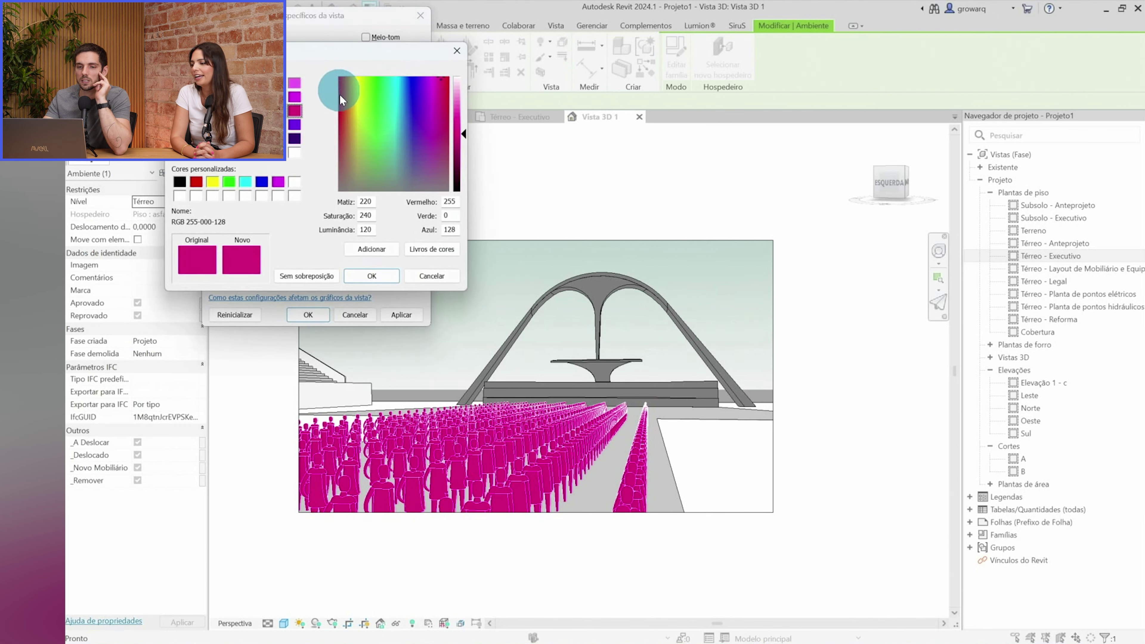
{"action": "left_click_drag", "start_coordinate": [463, 134], "coordinate": [463, 91]}
{"action": "left_click", "coordinate": [372, 278]}
{"action": "left_click", "coordinate": [408, 314]}
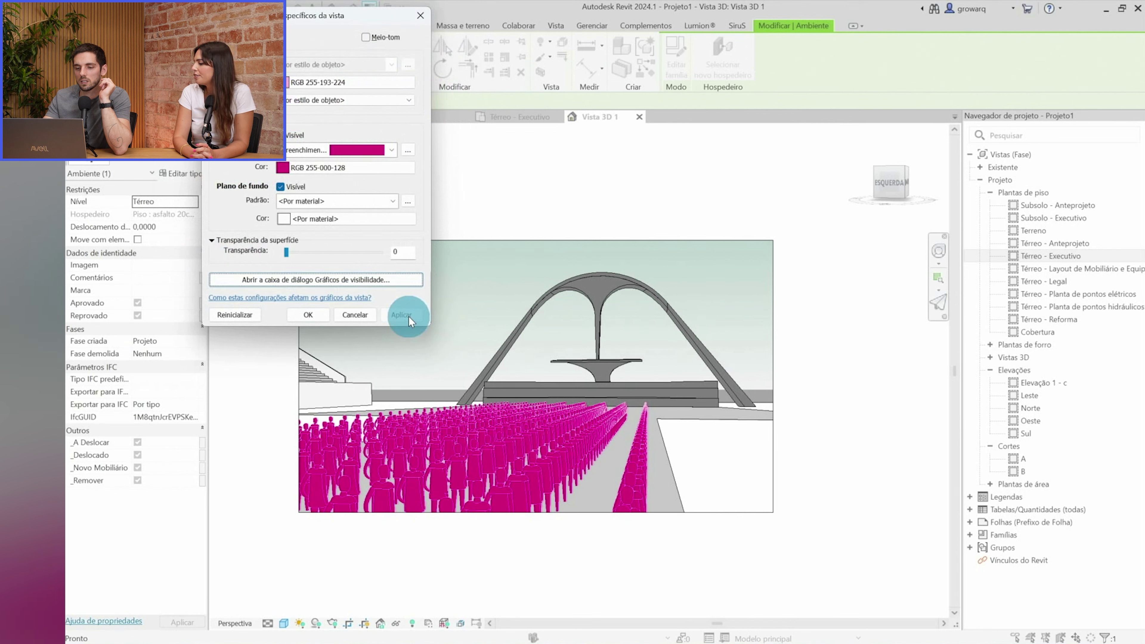
{"action": "left_click", "coordinate": [300, 315]}
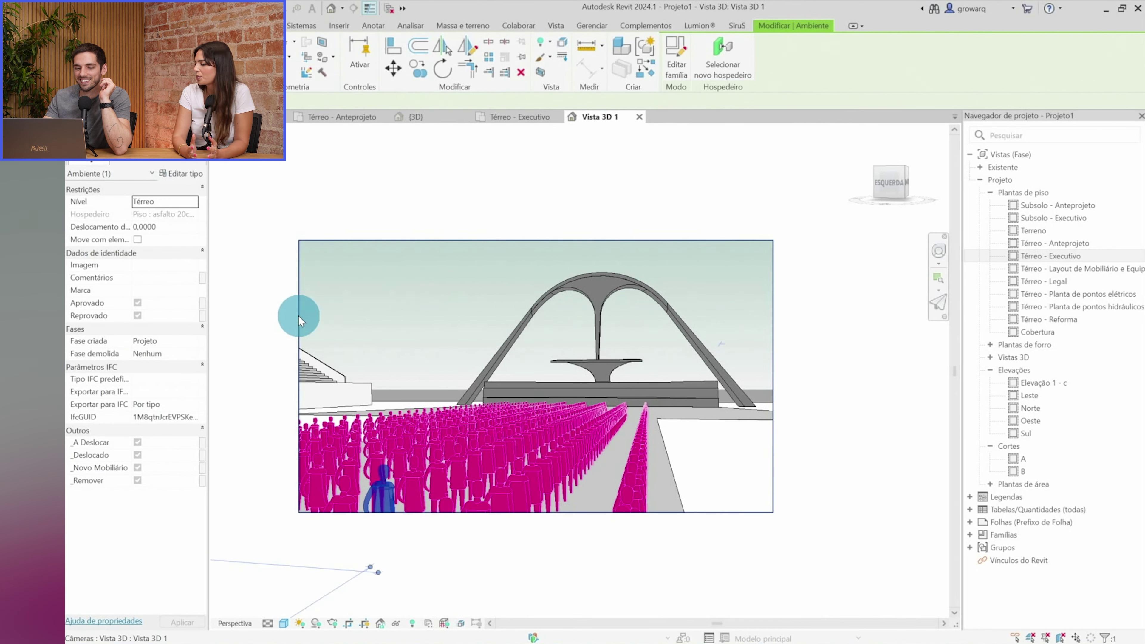
{"action": "left_click", "coordinate": [444, 366]}
{"action": "left_click", "coordinate": [439, 351]}
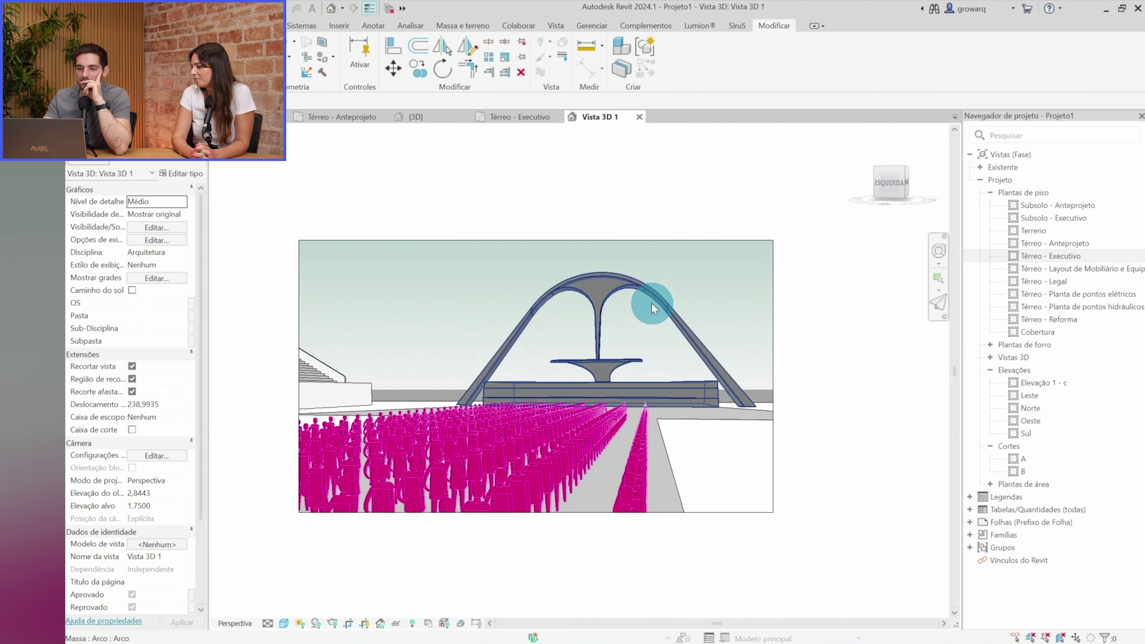
Use the SteeringWheel to raise the camera to eye elevation 5,7033, looking toward the arch
{"action": "key", "text": "shift+w"}
{"action": "left_click", "coordinate": [669, 390]}
{"action": "mouse_move", "coordinate": [669, 391]}
{"action": "left_mouse_down"}
{"action": "mouse_move", "coordinate": [659, 395]}
{"action": "mouse_move", "coordinate": [658, 382]}
{"action": "left_mouse_up"}
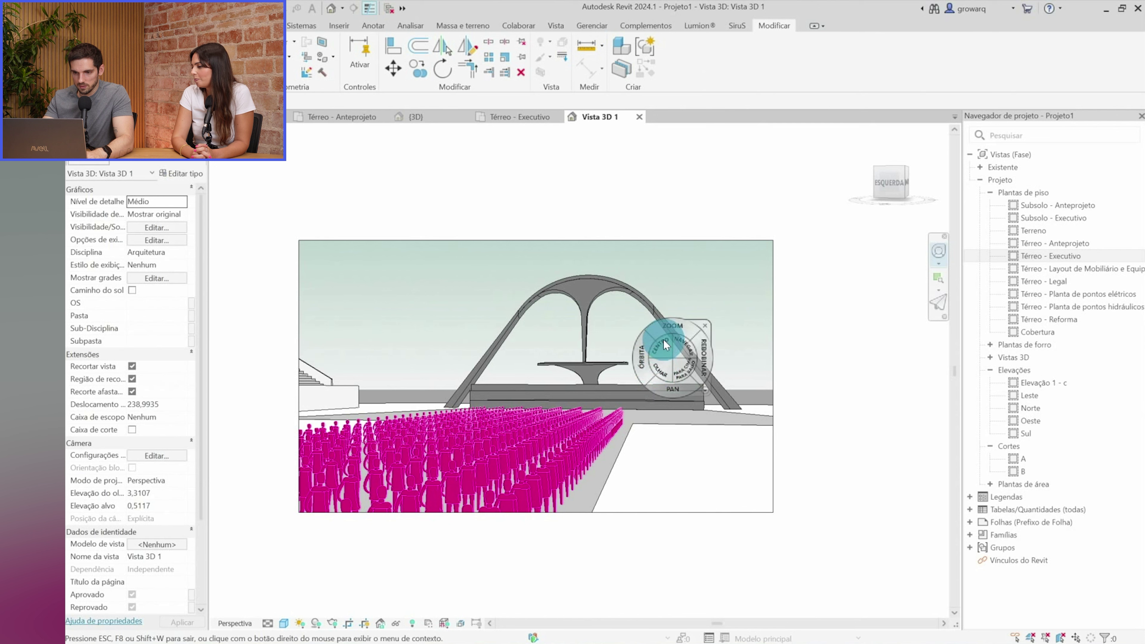
{"action": "left_click_drag", "start_coordinate": [665, 336], "coordinate": [575, 388]}
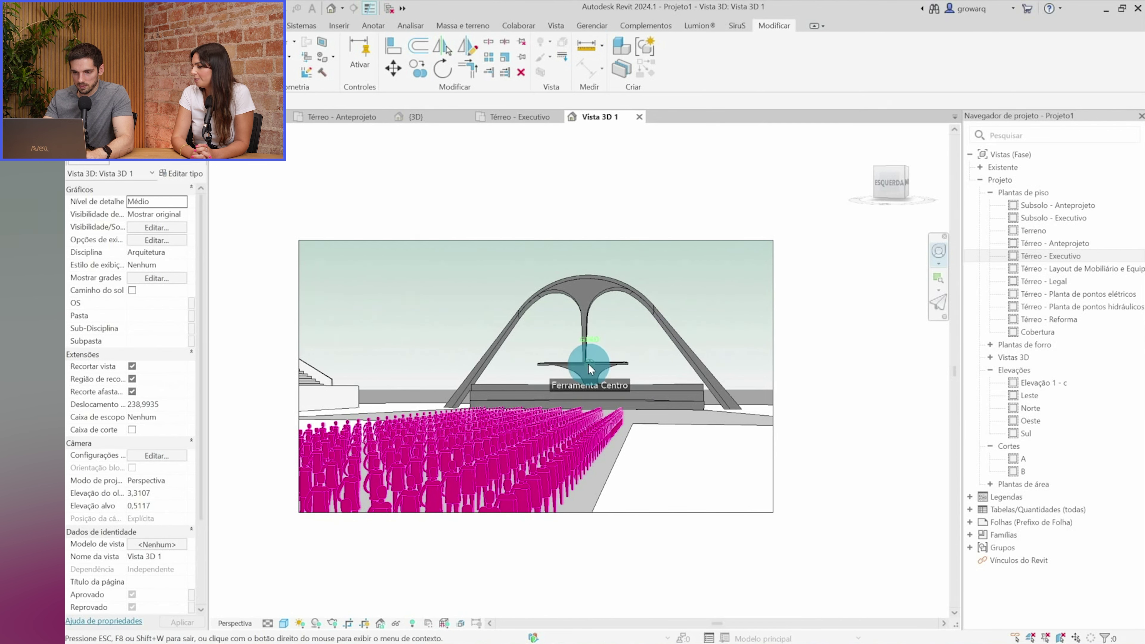
{"action": "mouse_move", "coordinate": [594, 414]}
{"action": "left_mouse_down"}
{"action": "mouse_move", "coordinate": [620, 388]}
{"action": "mouse_move", "coordinate": [599, 393]}
{"action": "mouse_move", "coordinate": [594, 353]}
{"action": "mouse_move", "coordinate": [625, 309]}
{"action": "mouse_move", "coordinate": [591, 386]}
{"action": "left_mouse_up"}
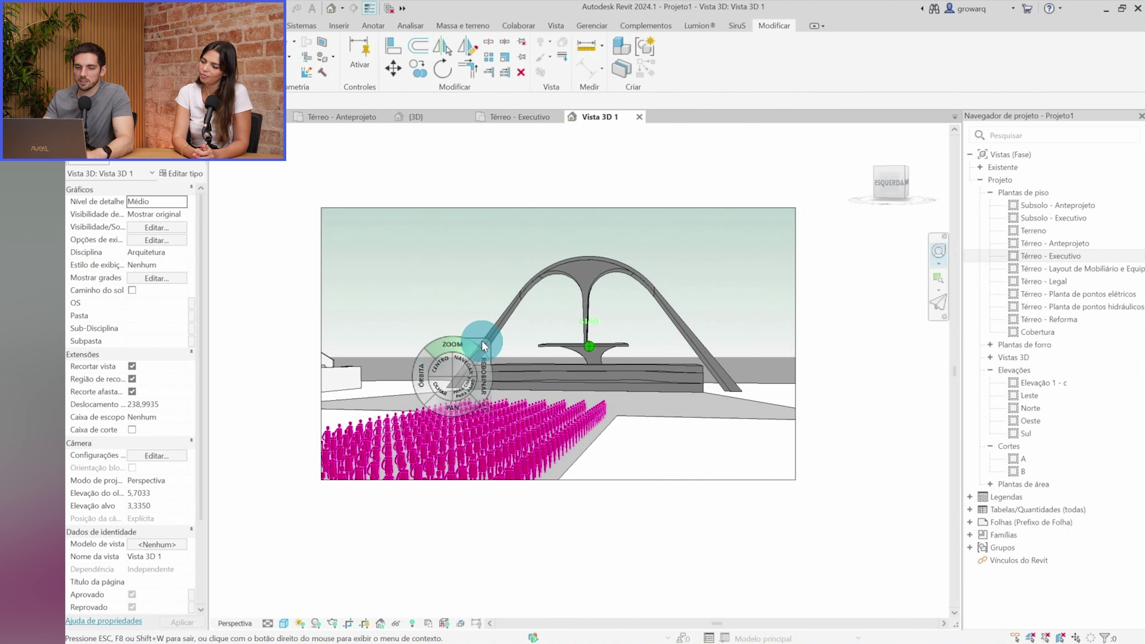
{"action": "left_click", "coordinate": [485, 343]}
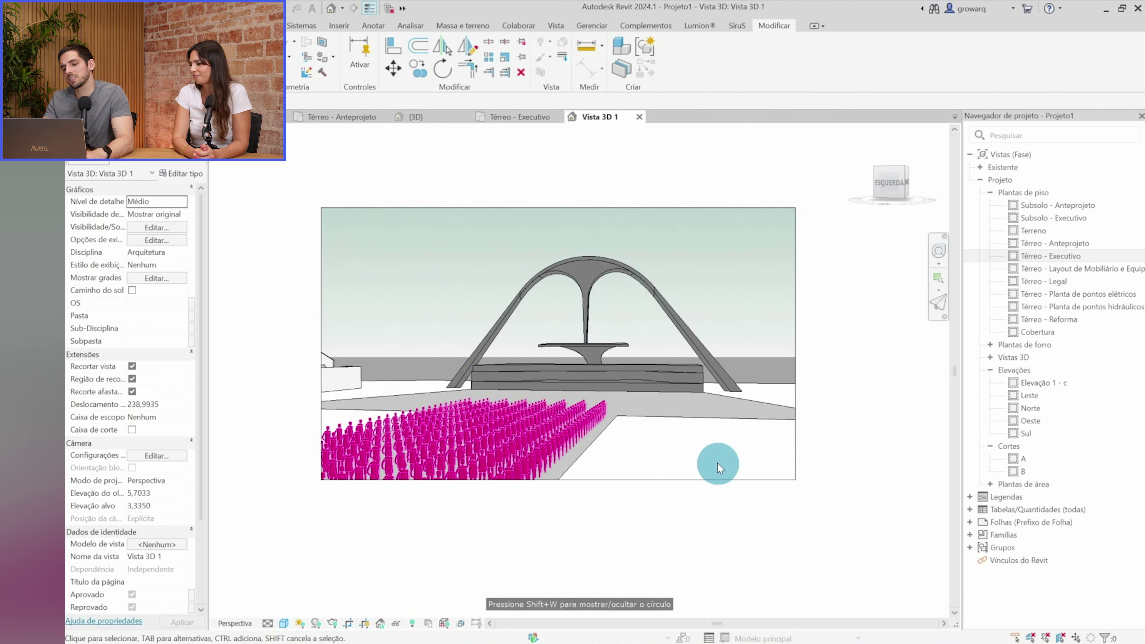
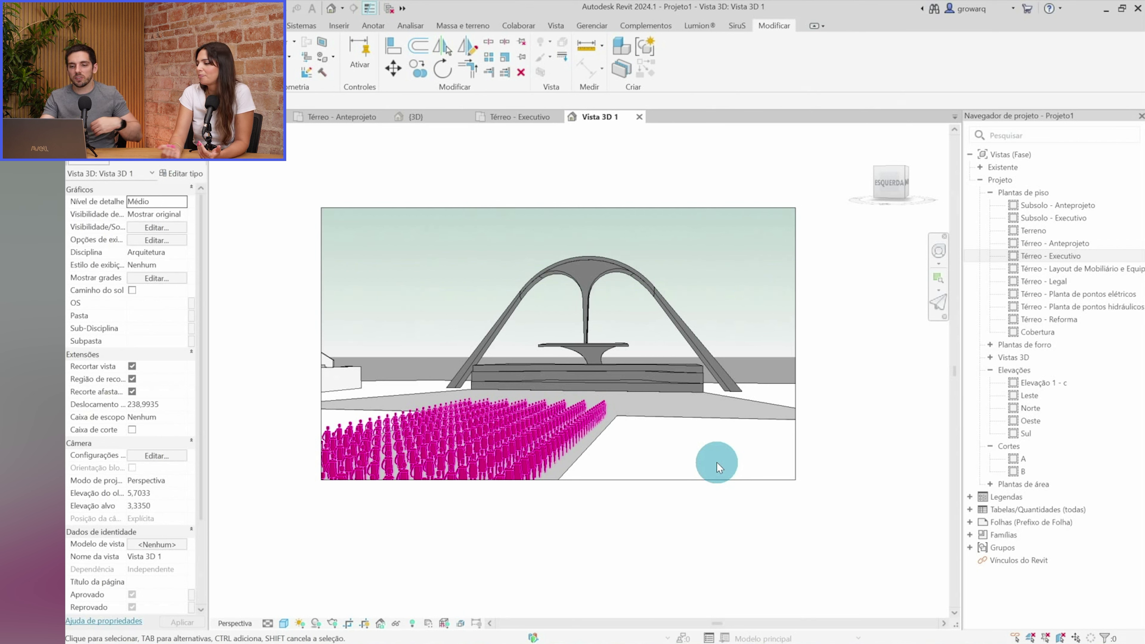
Select all visible pink people figures (SA), remove them from the view, then open Térreo - Executivo
{"action": "left_click", "coordinate": [564, 435]}
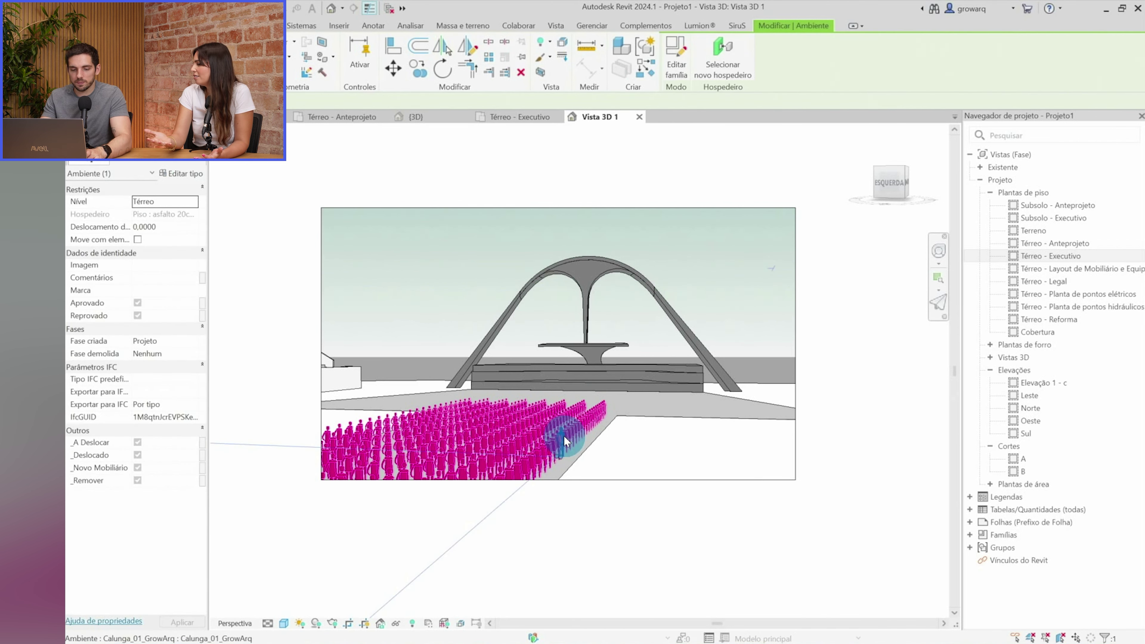
{"action": "key", "text": "s"}
{"action": "key", "text": "a"}
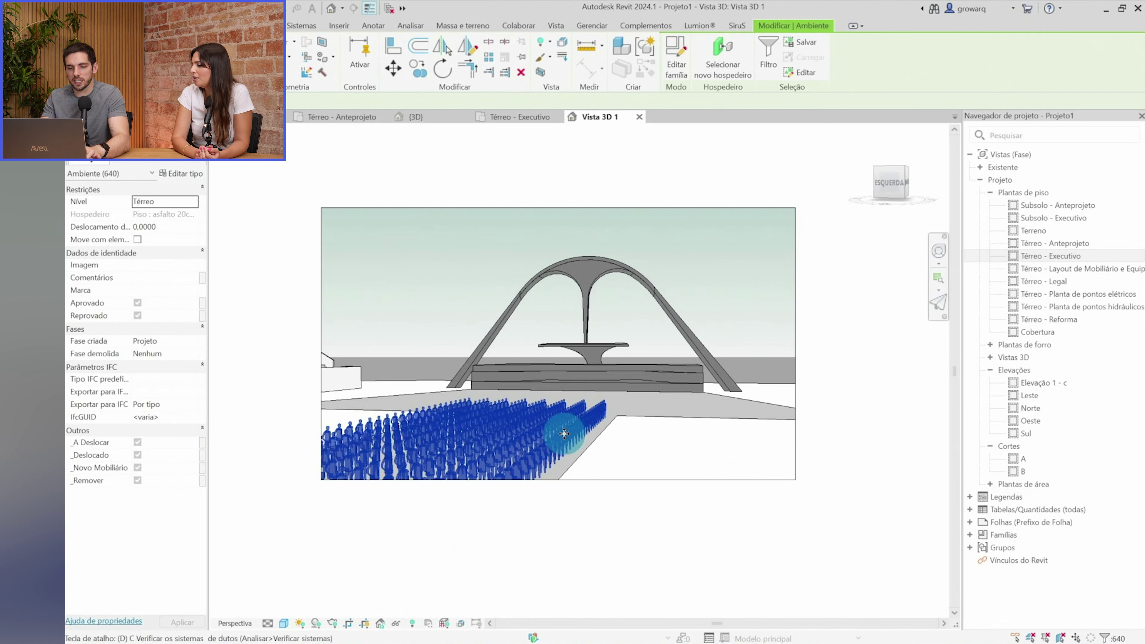
{"action": "key", "text": "Delete"}
{"action": "key", "text": "shift+w"}
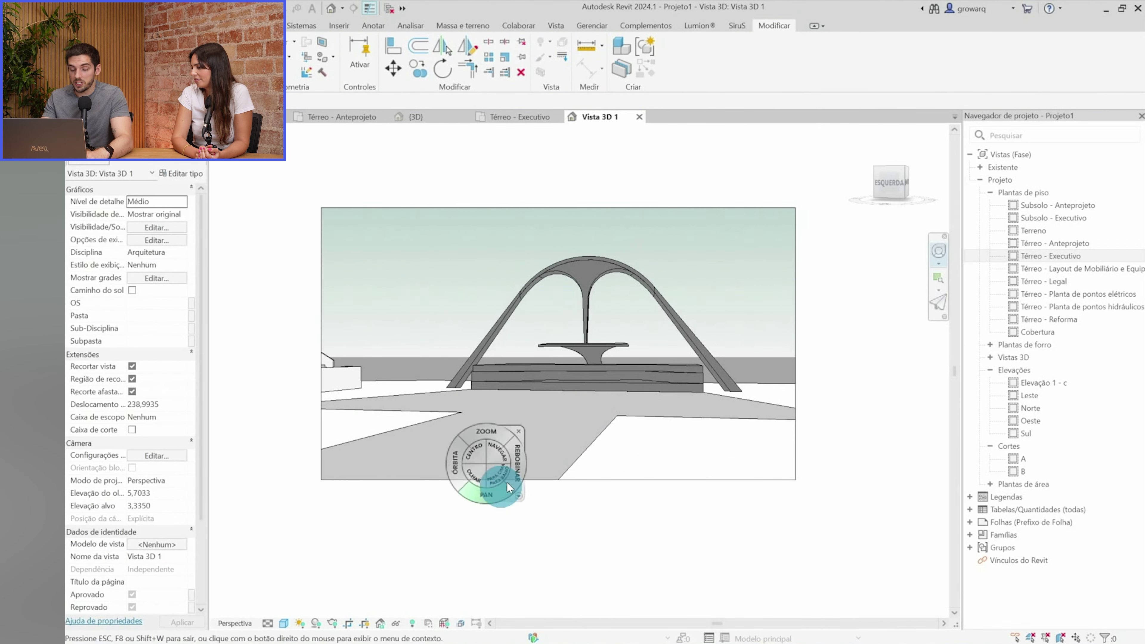
{"action": "double_click", "coordinate": [1060, 257]}
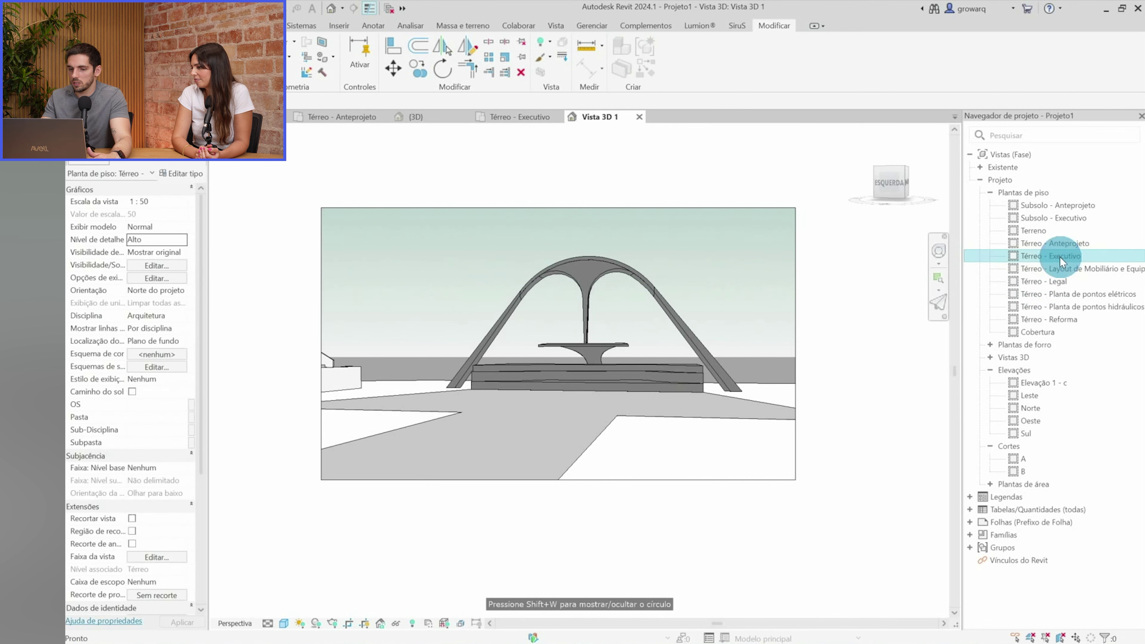
Place a camera at the plan's left end aimed at the arch, with a shaded display
{"action": "left_click", "coordinate": [343, 9]}
{"action": "left_click", "coordinate": [351, 40]}
{"action": "left_click", "coordinate": [348, 309]}
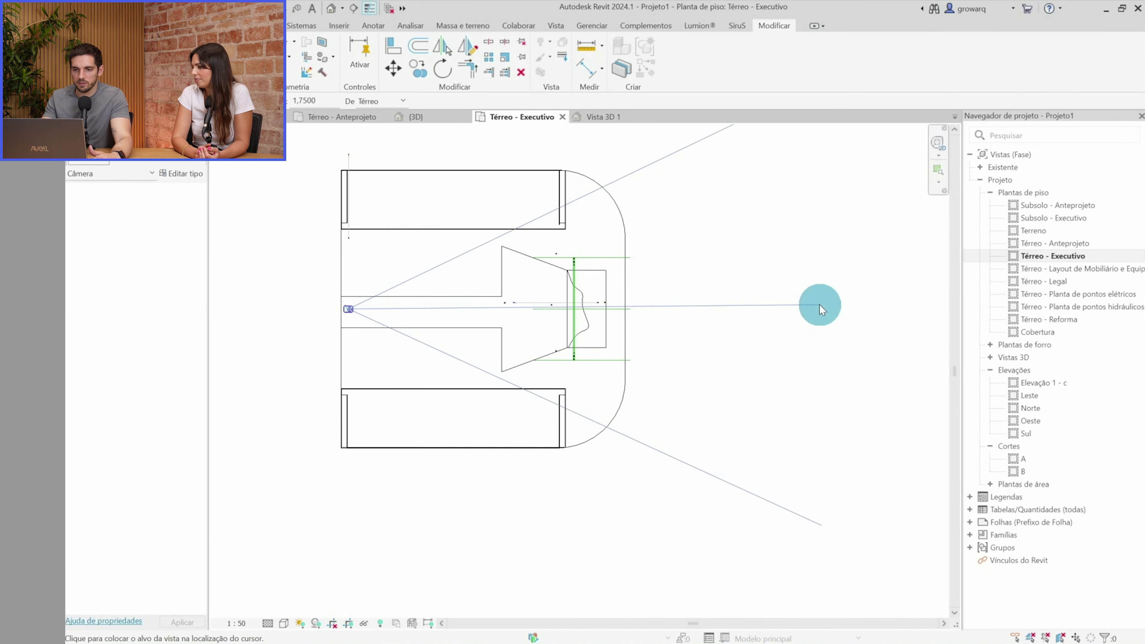
{"action": "left_click", "coordinate": [819, 304]}
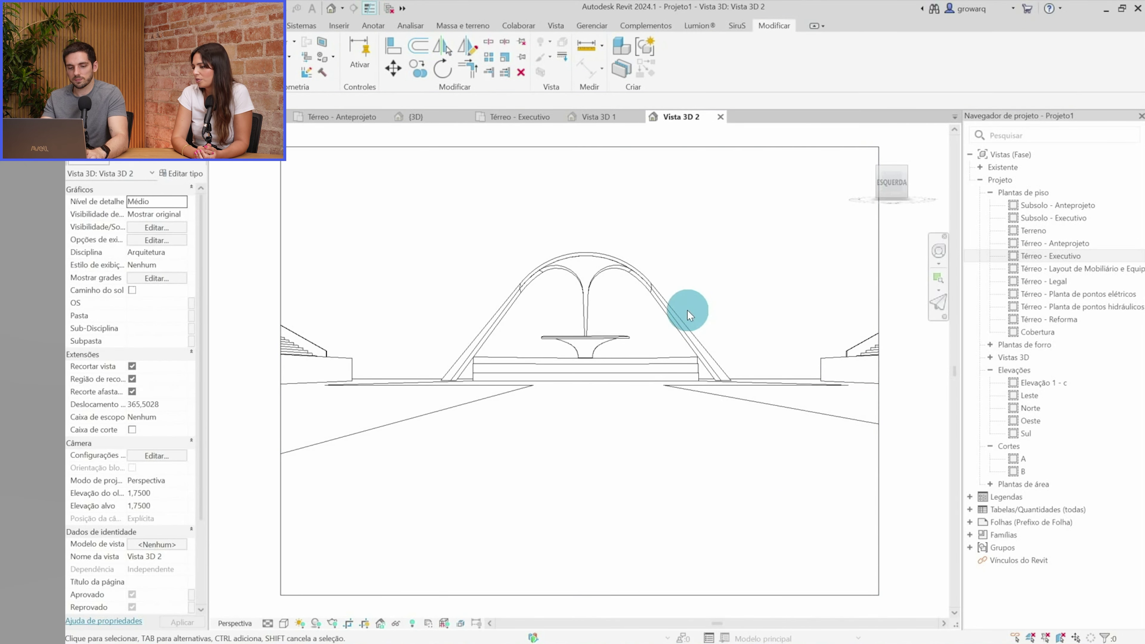
{"action": "key", "text": "s"}
{"action": "key", "text": "d"}
{"action": "key", "text": "F8"}
Move the camera closer and higher, and trim the crop frame's top and bottom into a wide strip
{"action": "left_click_drag", "start_coordinate": [552, 426], "coordinate": [511, 435]}
{"action": "mouse_move", "coordinate": [506, 347]}
{"action": "left_mouse_down"}
{"action": "mouse_move", "coordinate": [523, 449]}
{"action": "mouse_move", "coordinate": [585, 447]}
{"action": "left_mouse_up"}
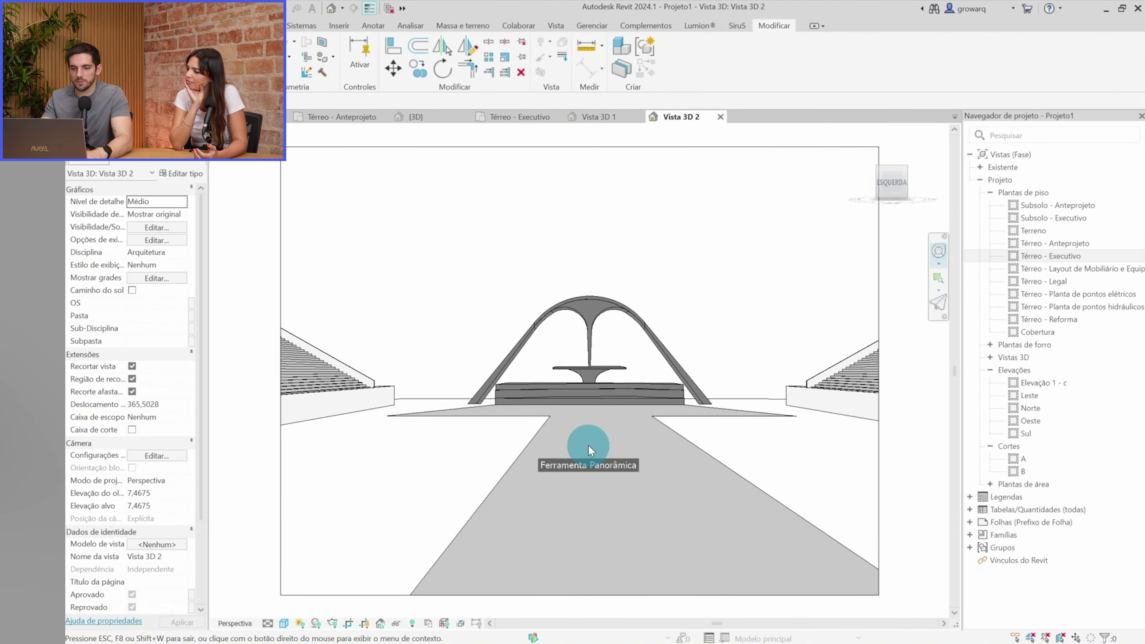
{"action": "left_click_drag", "start_coordinate": [592, 390], "coordinate": [592, 388]}
{"action": "mouse_move", "coordinate": [586, 457]}
{"action": "left_mouse_down"}
{"action": "mouse_move", "coordinate": [588, 482]}
{"action": "mouse_move", "coordinate": [581, 456]}
{"action": "left_mouse_up"}
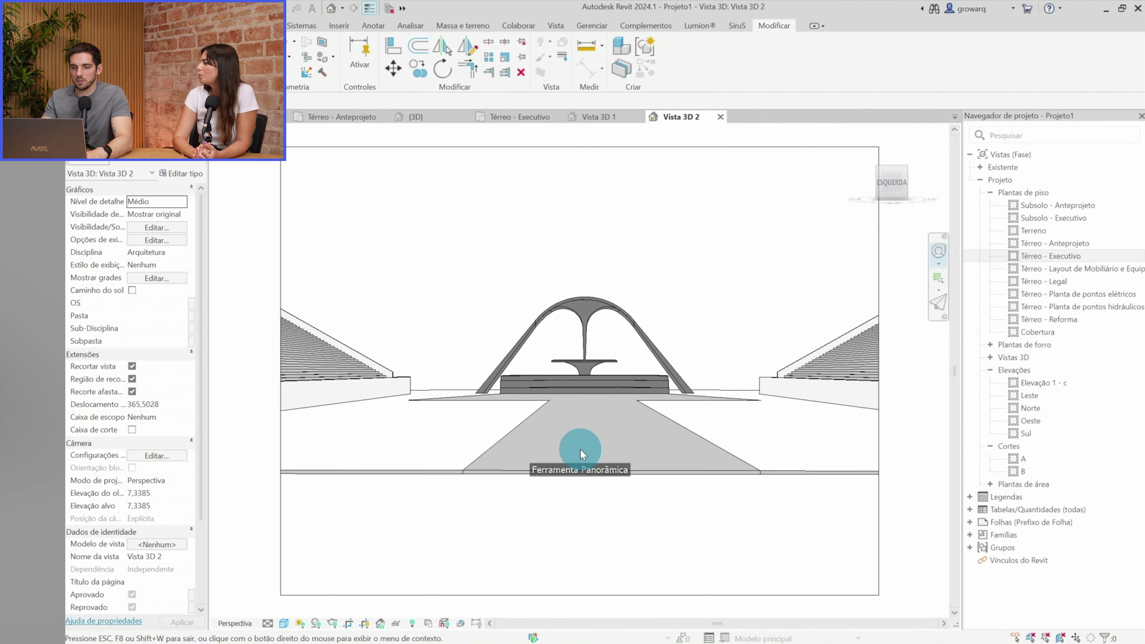
{"action": "left_click", "coordinate": [558, 147]}
{"action": "left_click_drag", "start_coordinate": [580, 596], "coordinate": [580, 471]}
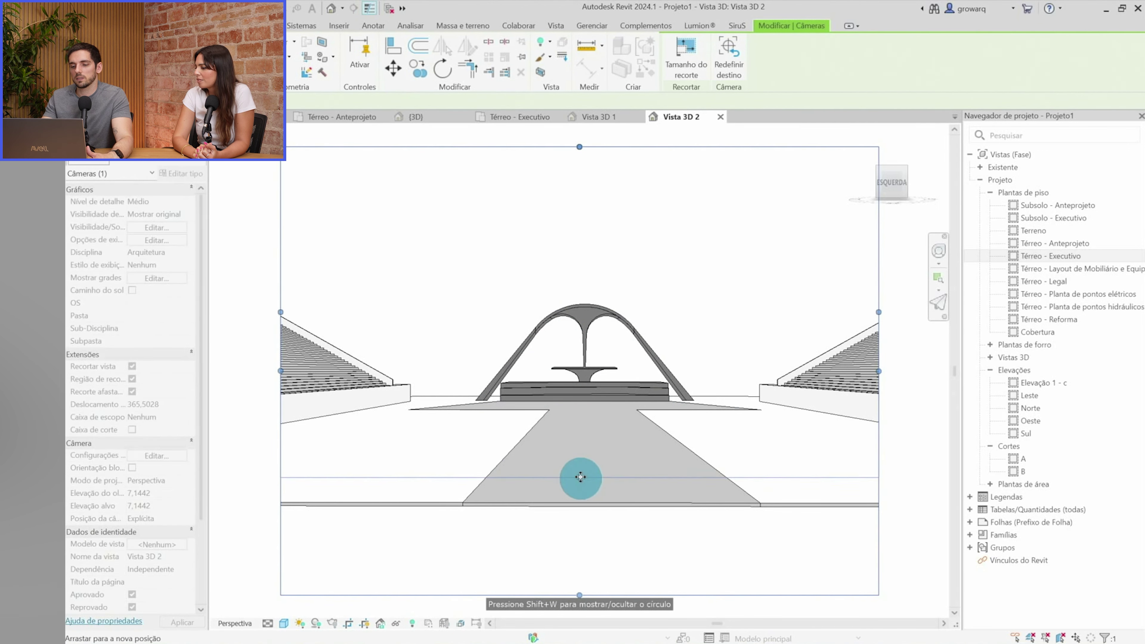
{"action": "left_click_drag", "start_coordinate": [579, 147], "coordinate": [573, 184]}
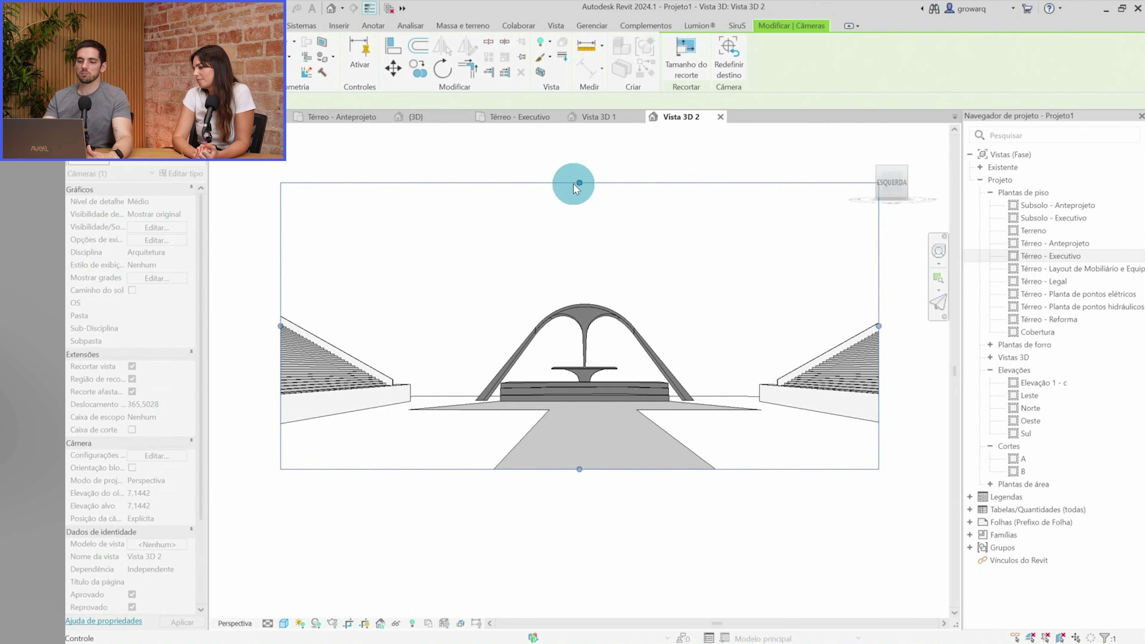
{"action": "key", "text": "Escape"}
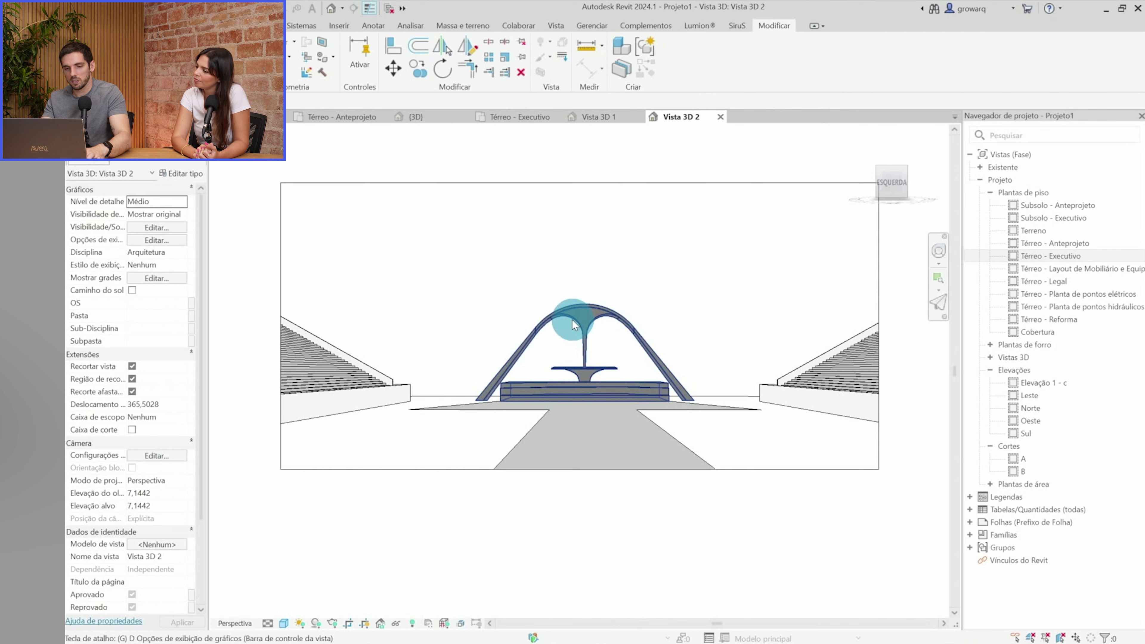
Set the Vista 3D 2 background to Gradient, then return to the Térreo - Executivo plan
{"action": "key", "text": "g"}
{"action": "key", "text": "d"}
{"action": "left_click", "coordinate": [241, 301]}
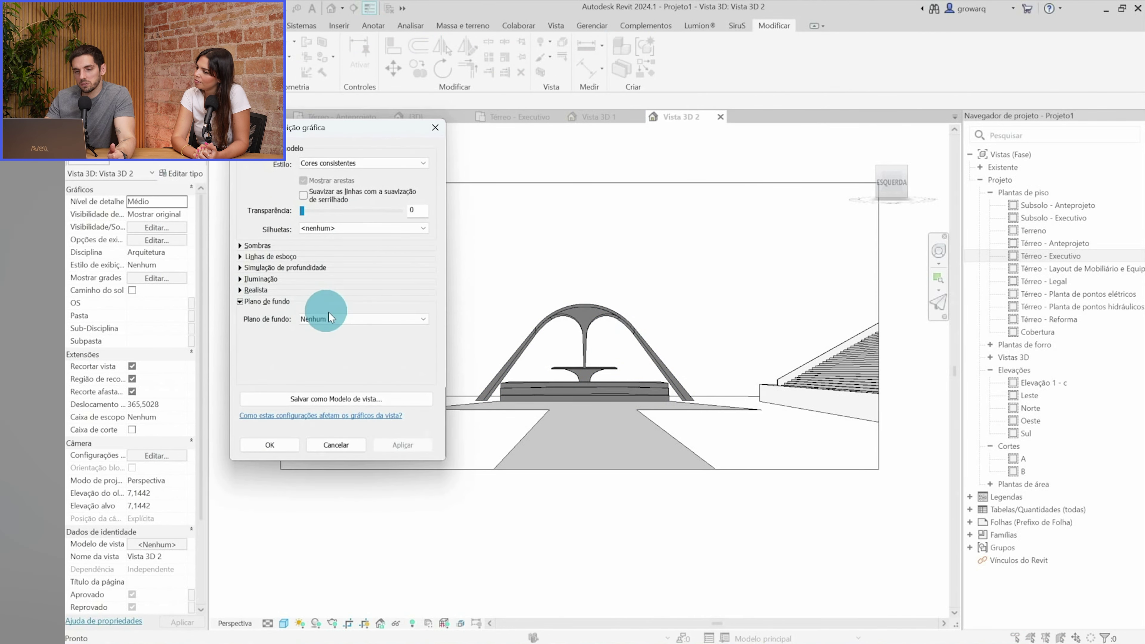
{"action": "left_click", "coordinate": [336, 318]}
{"action": "left_click", "coordinate": [338, 349]}
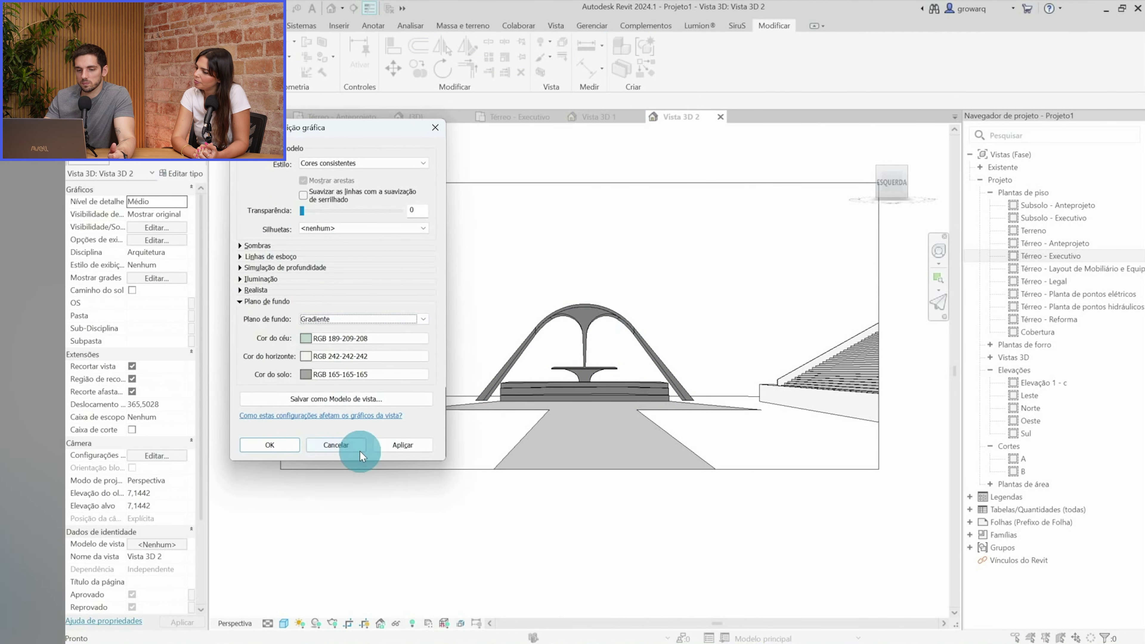
{"action": "left_click", "coordinate": [277, 445]}
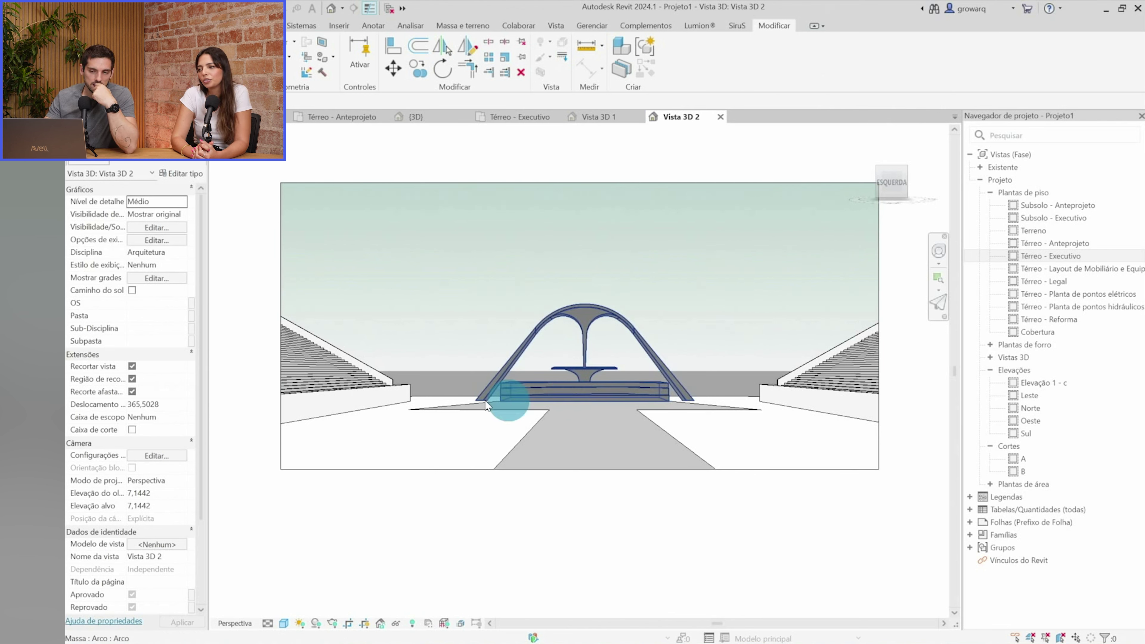
{"action": "double_click", "coordinate": [1064, 257]}
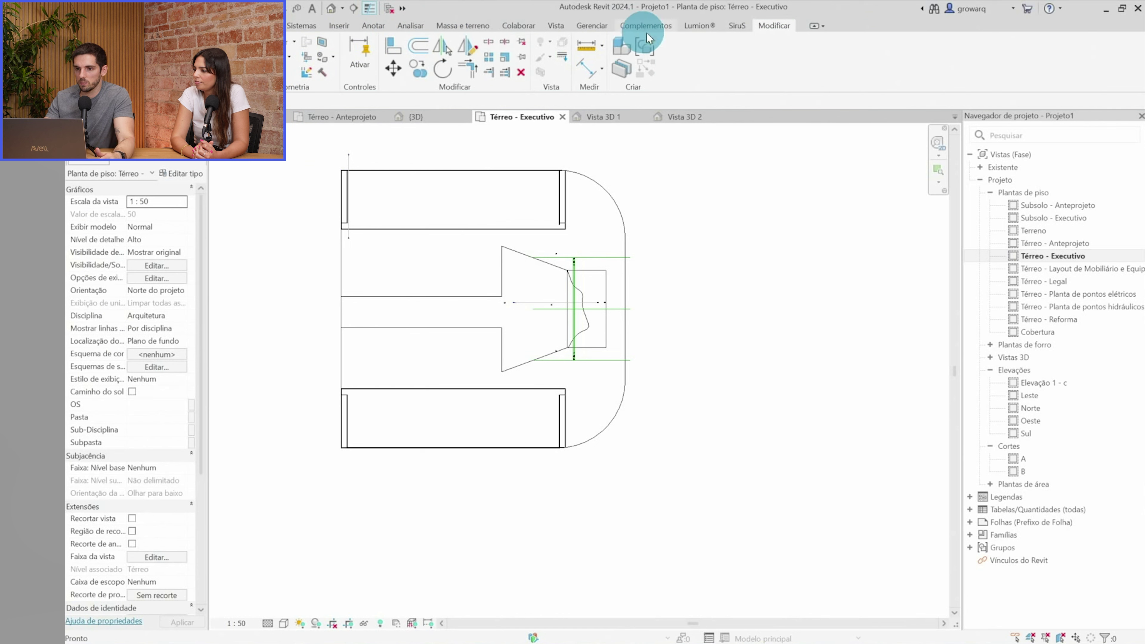
Place a plant site component just outside the arch's curved upper edge
{"action": "left_click", "coordinate": [463, 25]}
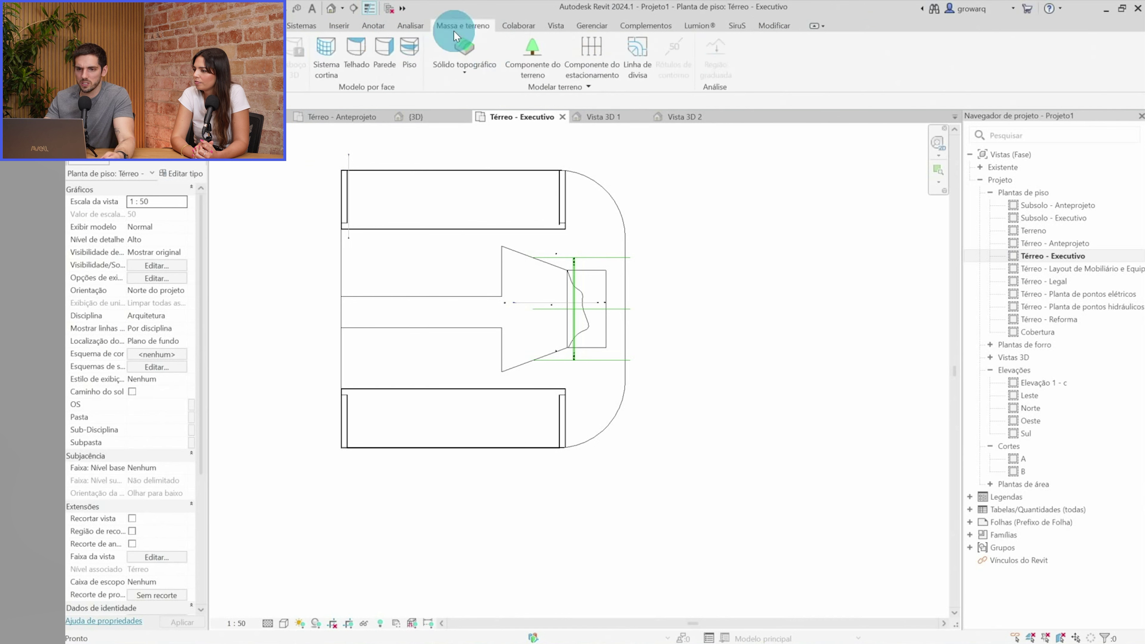
{"action": "left_click", "coordinate": [541, 50]}
{"action": "left_click", "coordinate": [150, 158]}
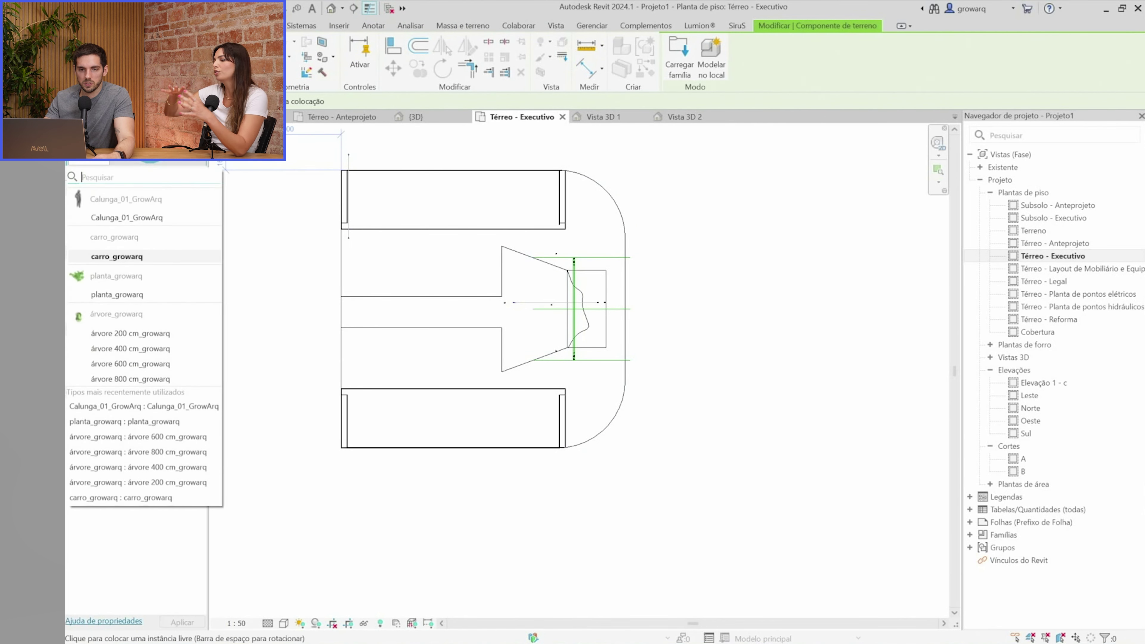
{"action": "left_click", "coordinate": [256, 362]}
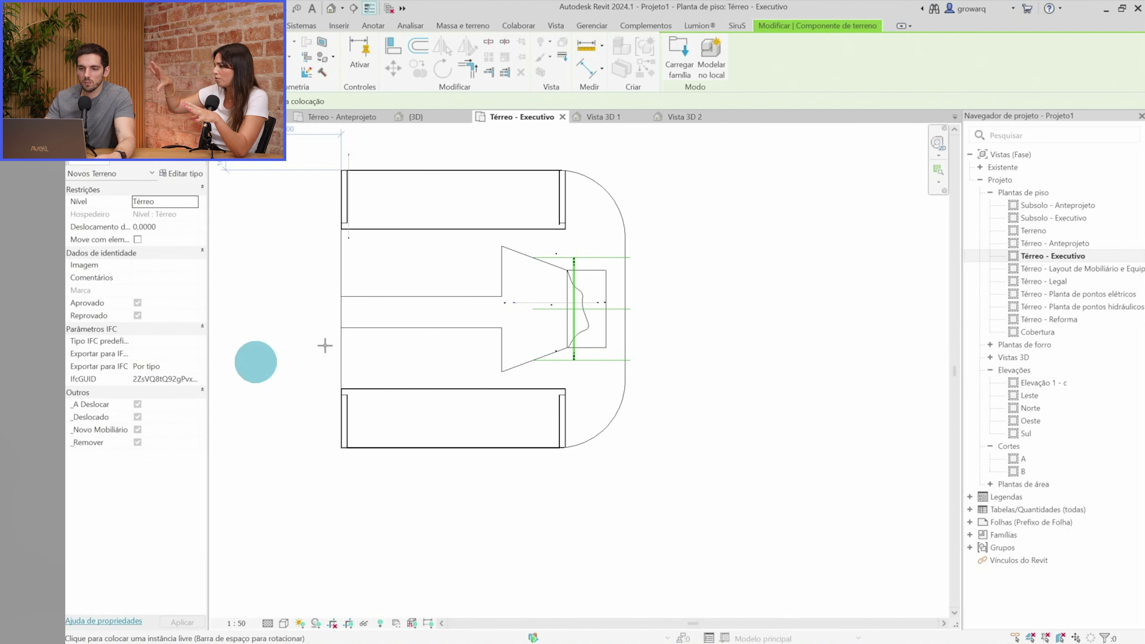
{"action": "scroll", "coordinate": [667, 212], "scroll_direction": "up", "scroll_amount": 2}
{"action": "scroll", "coordinate": [661, 212], "scroll_direction": "up", "scroll_amount": 3}
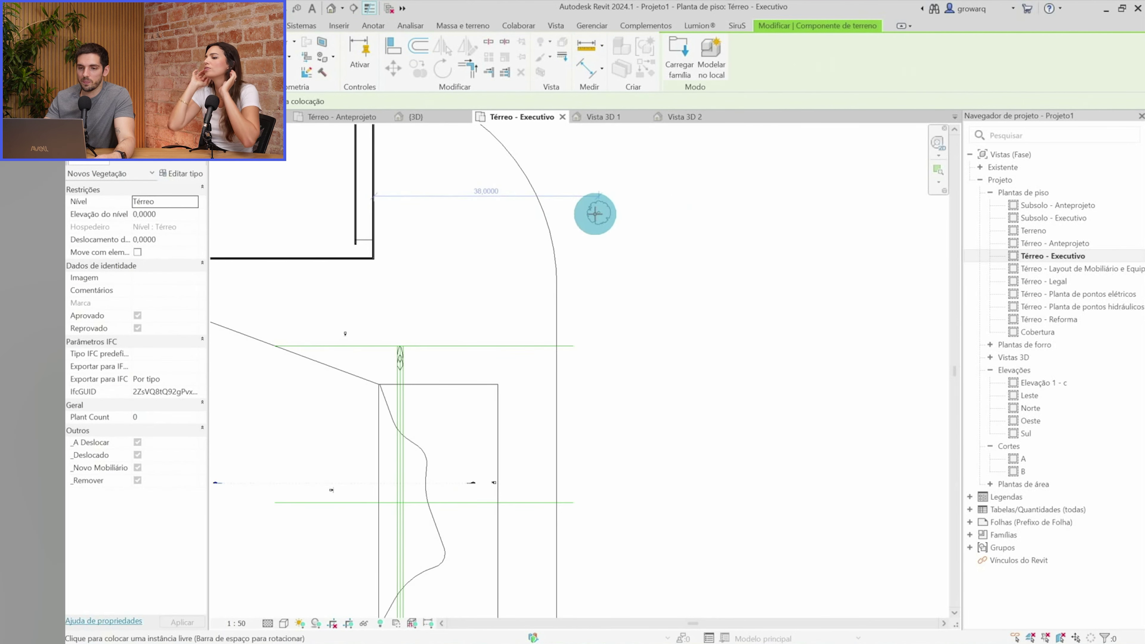
{"action": "scroll", "coordinate": [595, 213], "scroll_direction": "down", "scroll_amount": 2}
{"action": "scroll", "coordinate": [596, 189], "scroll_direction": "down", "scroll_amount": 2}
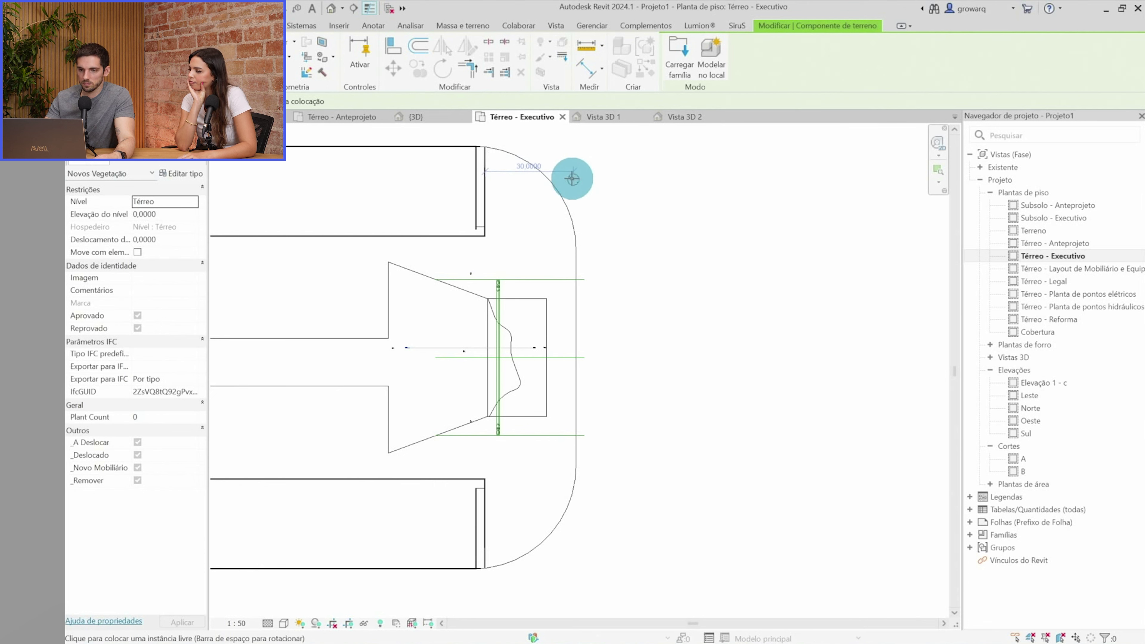
{"action": "left_click", "coordinate": [573, 186]}
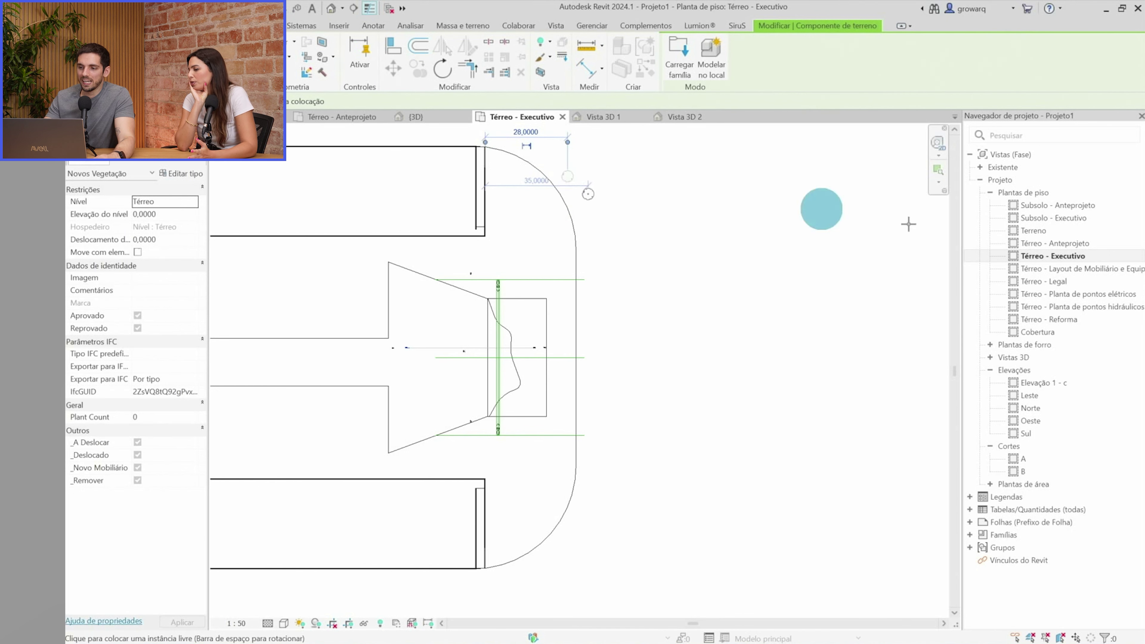
{"action": "key", "text": "Escape"}
{"action": "key", "text": "Escape"}
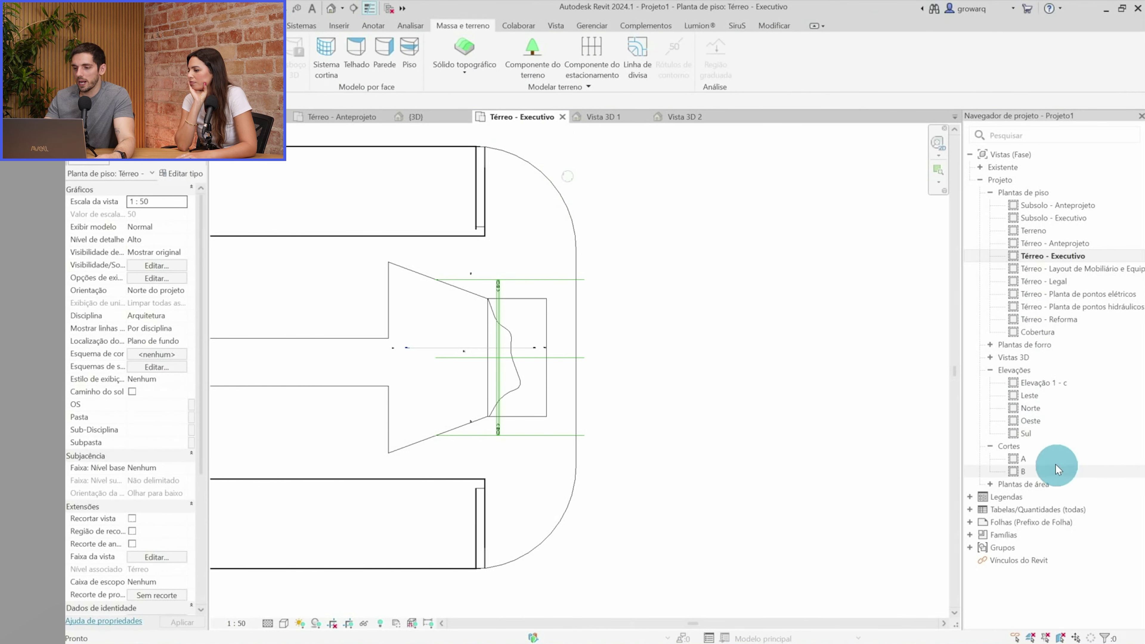
{"action": "left_click", "coordinate": [1050, 382]}
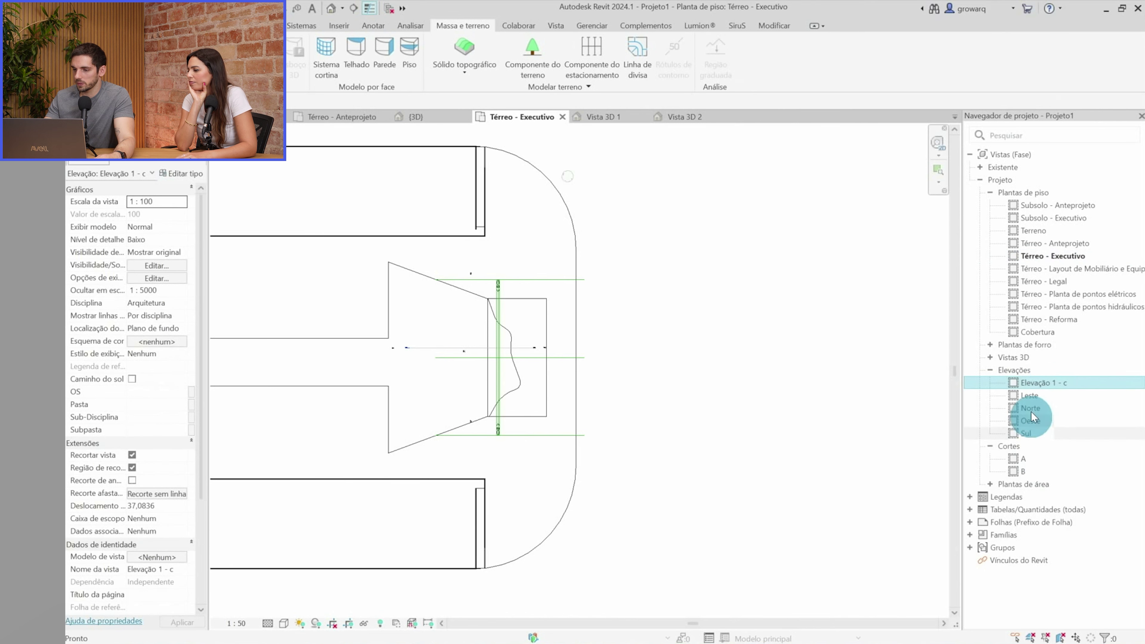
Open Vista 3D 2, dismiss the error from dropping the cinza claro 11 image, and open Graphic Display Options
{"action": "double_click", "coordinate": [1026, 357]}
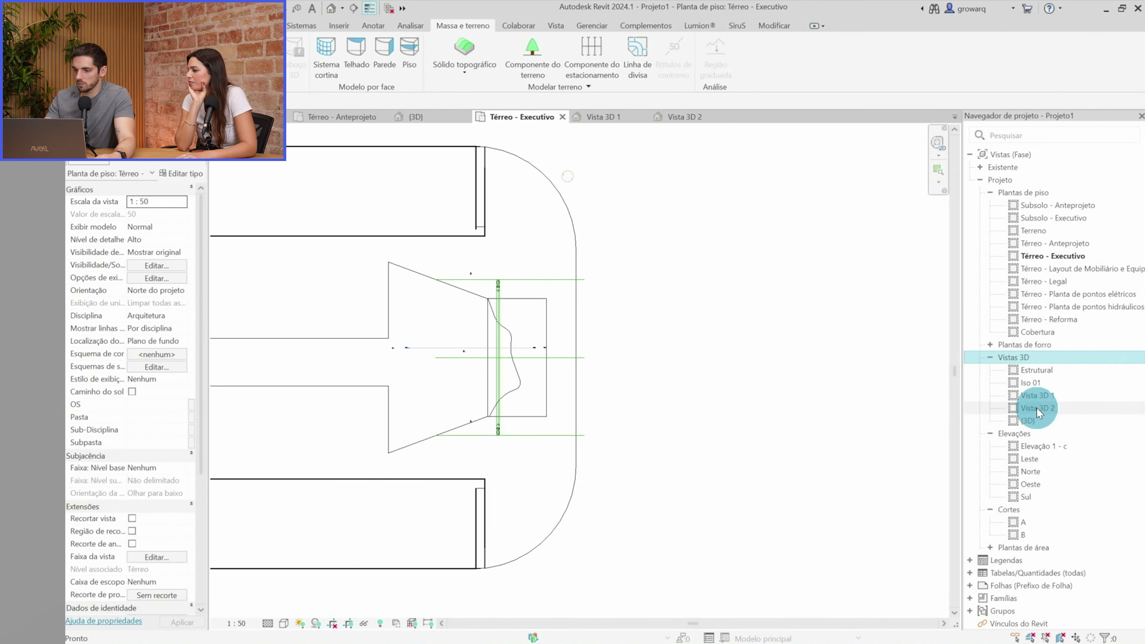
{"action": "double_click", "coordinate": [1037, 408]}
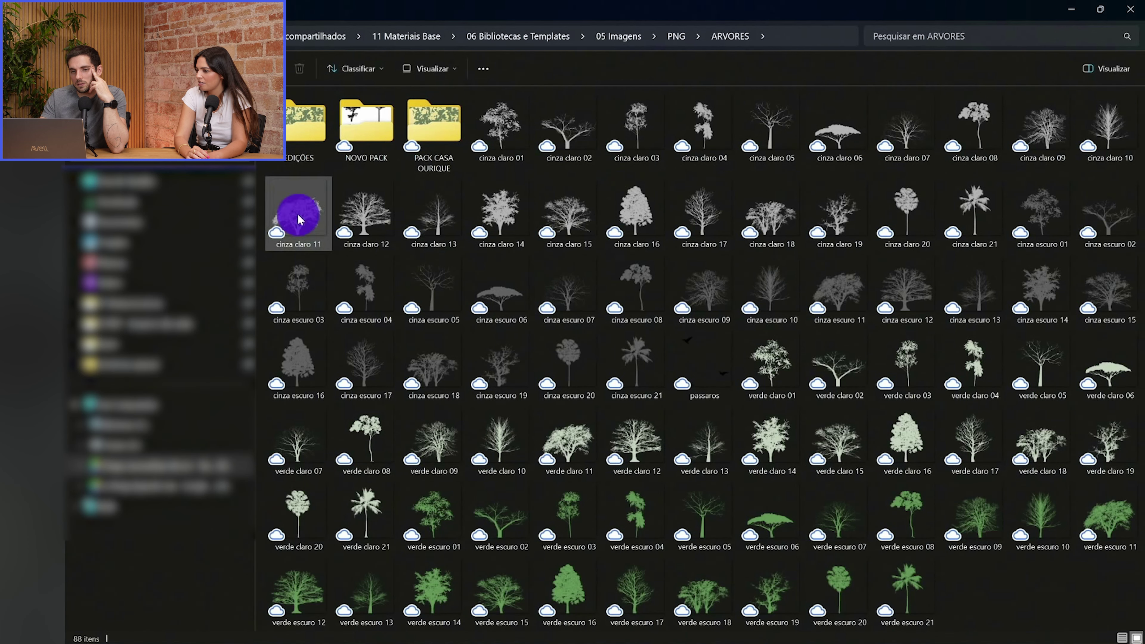
{"action": "left_click", "coordinate": [309, 232]}
{"action": "left_click_drag", "start_coordinate": [309, 232], "coordinate": [735, 641]}
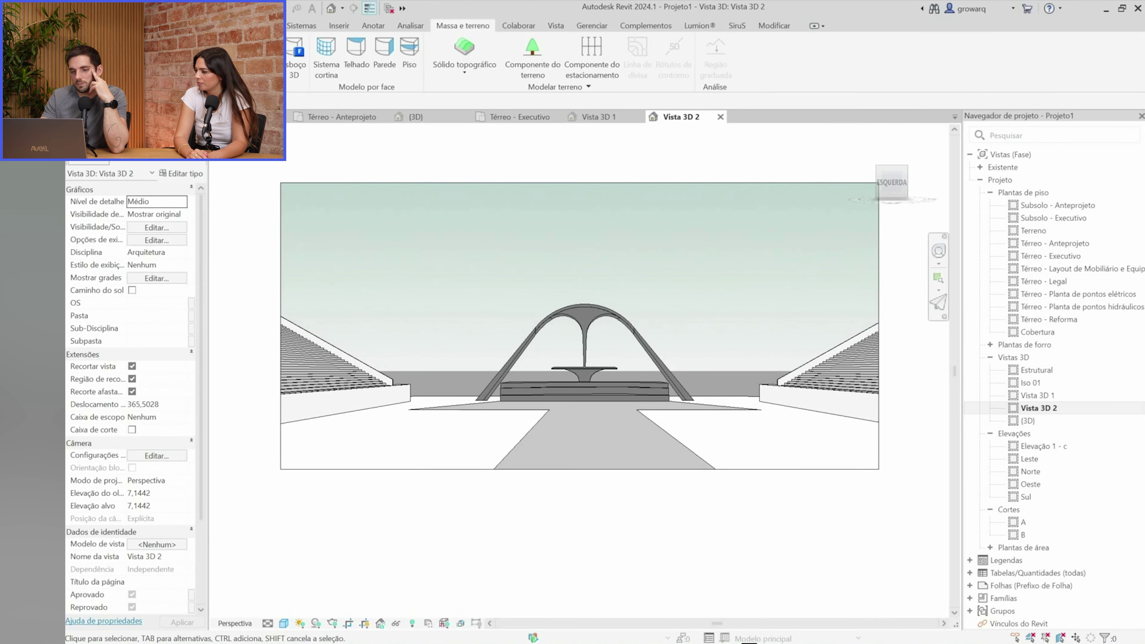
{"action": "left_click", "coordinate": [683, 351]}
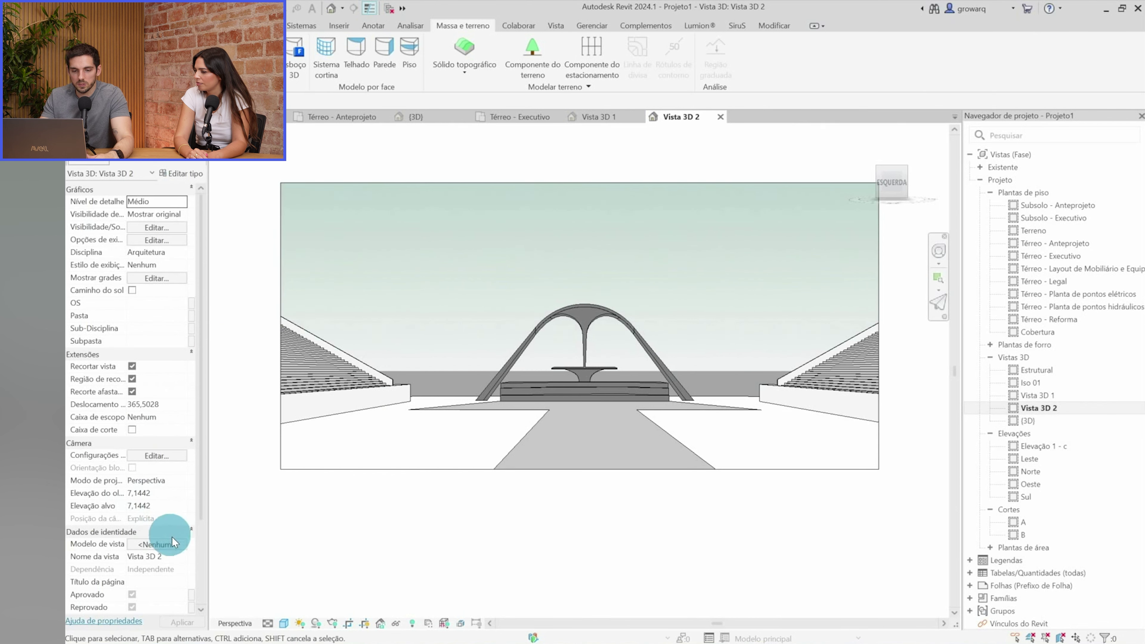
{"action": "key", "text": "g"}
{"action": "key", "text": "d"}
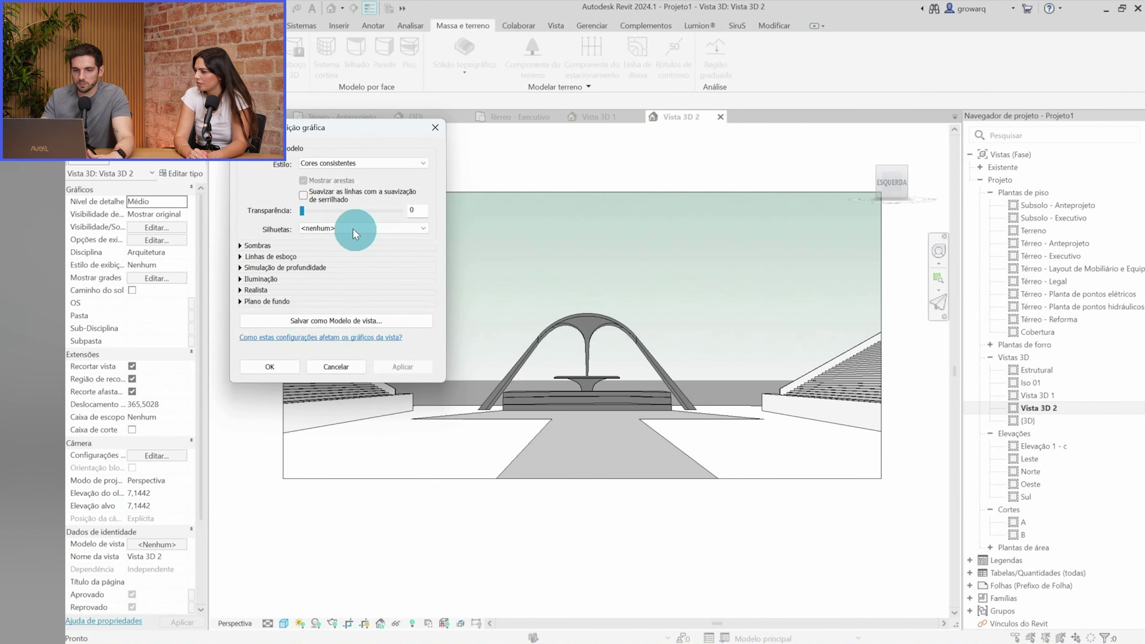
Set the Vista 3D 2 background type to Nenhum and confirm
{"action": "left_click", "coordinate": [240, 303]}
{"action": "left_click", "coordinate": [311, 318]}
{"action": "left_click", "coordinate": [316, 329]}
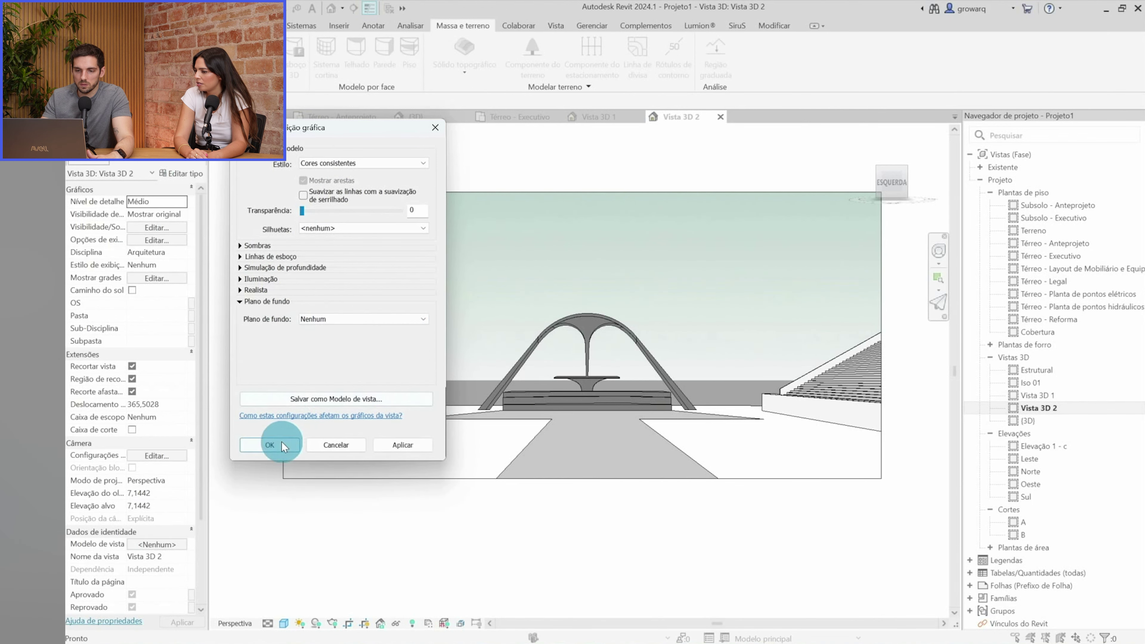
{"action": "left_click", "coordinate": [270, 445]}
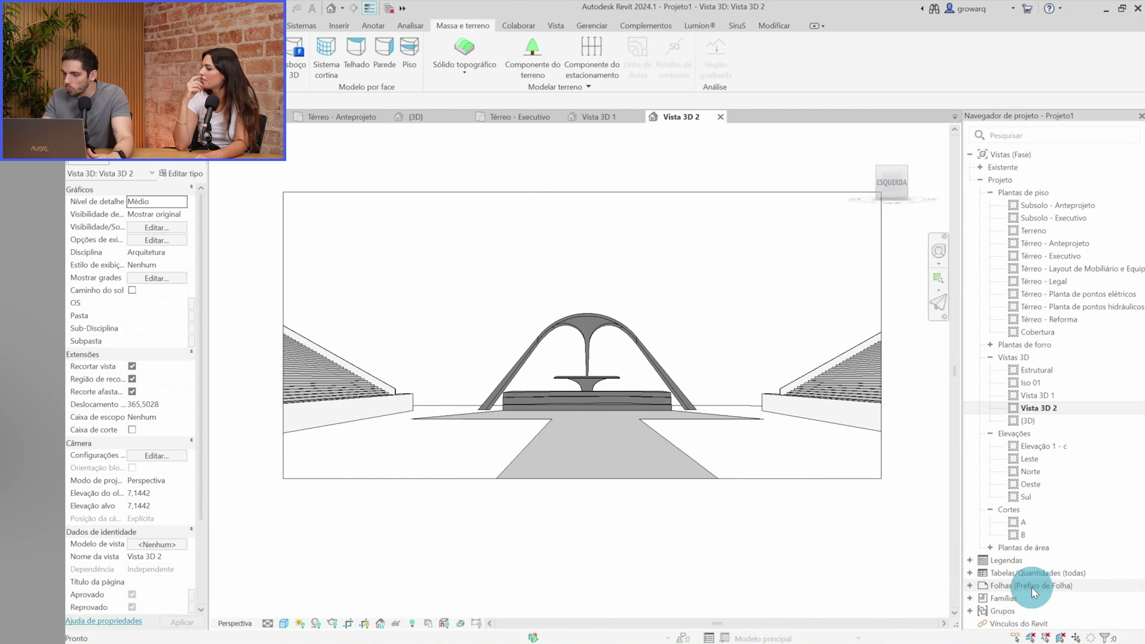
Create a new sheet with no title block (Nenhum)
{"action": "double_click", "coordinate": [1033, 588]}
{"action": "scroll", "coordinate": [996, 569], "scroll_direction": "down", "scroll_amount": 1}
{"action": "double_click", "coordinate": [997, 548]}
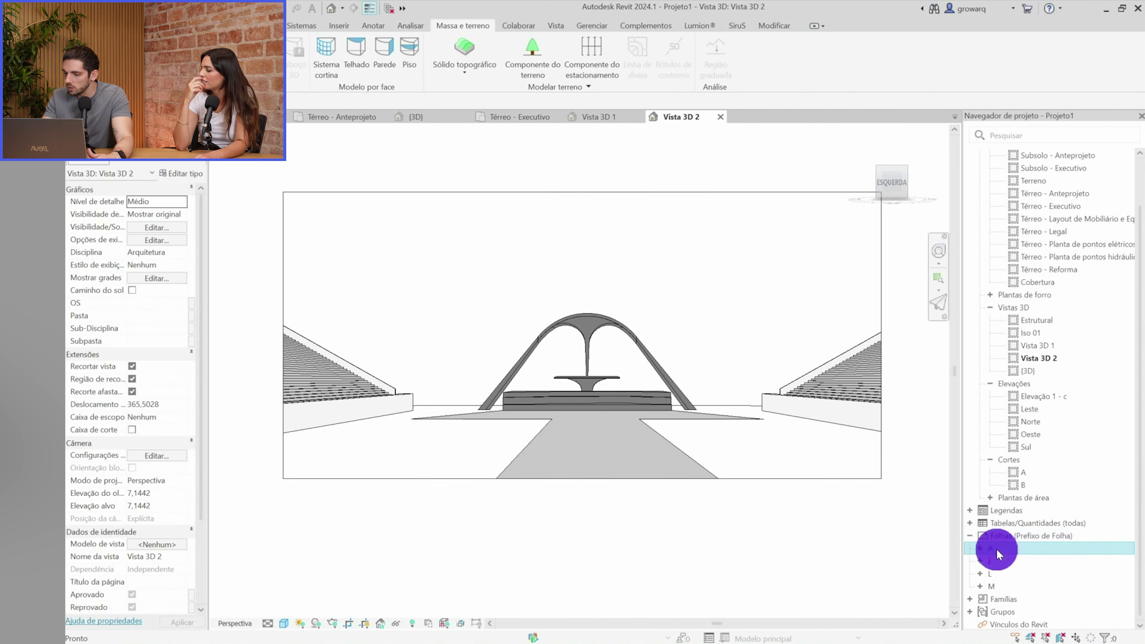
{"action": "left_click", "coordinate": [1008, 541]}
{"action": "right_click", "coordinate": [1008, 541]}
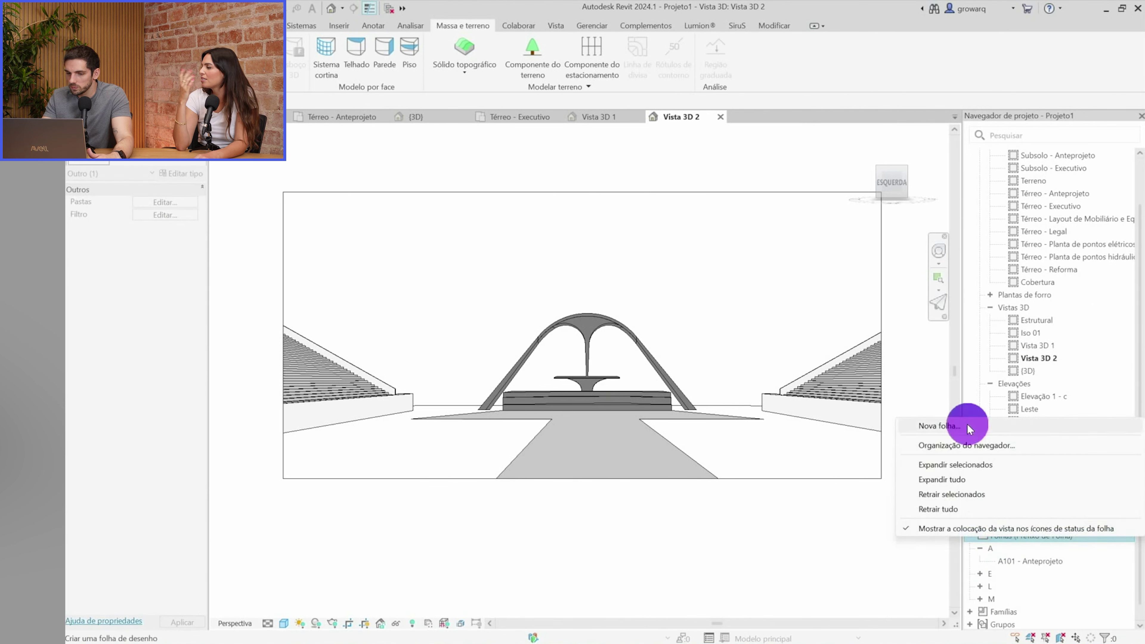
{"action": "left_click", "coordinate": [965, 426]}
{"action": "scroll", "coordinate": [529, 263], "scroll_direction": "down", "scroll_amount": 1}
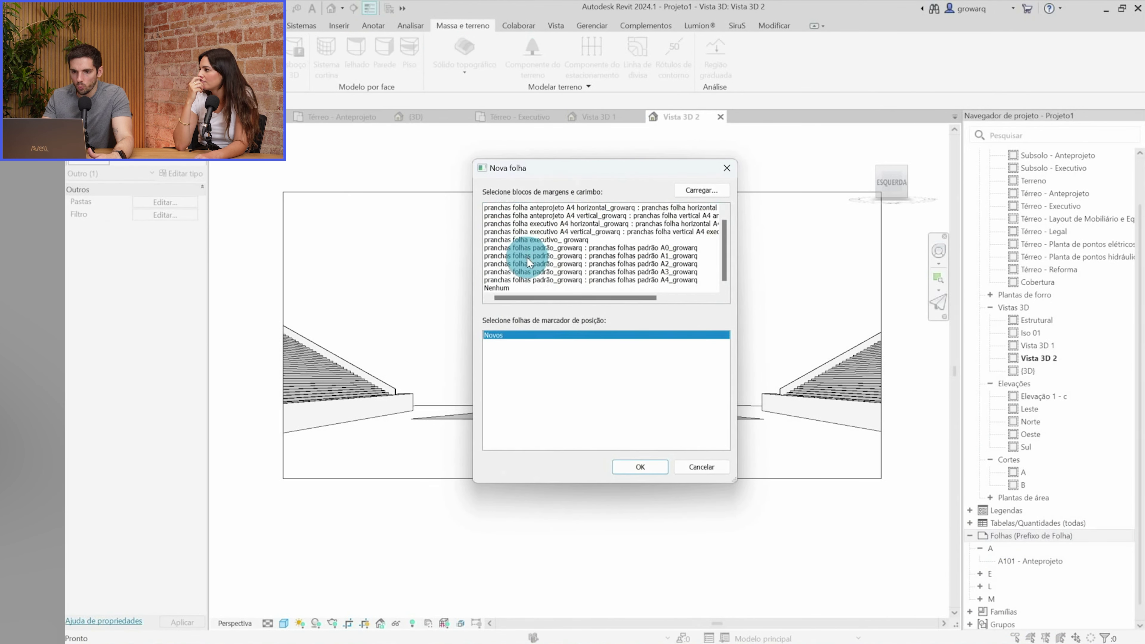
{"action": "left_click", "coordinate": [512, 293]}
{"action": "left_click", "coordinate": [640, 467]}
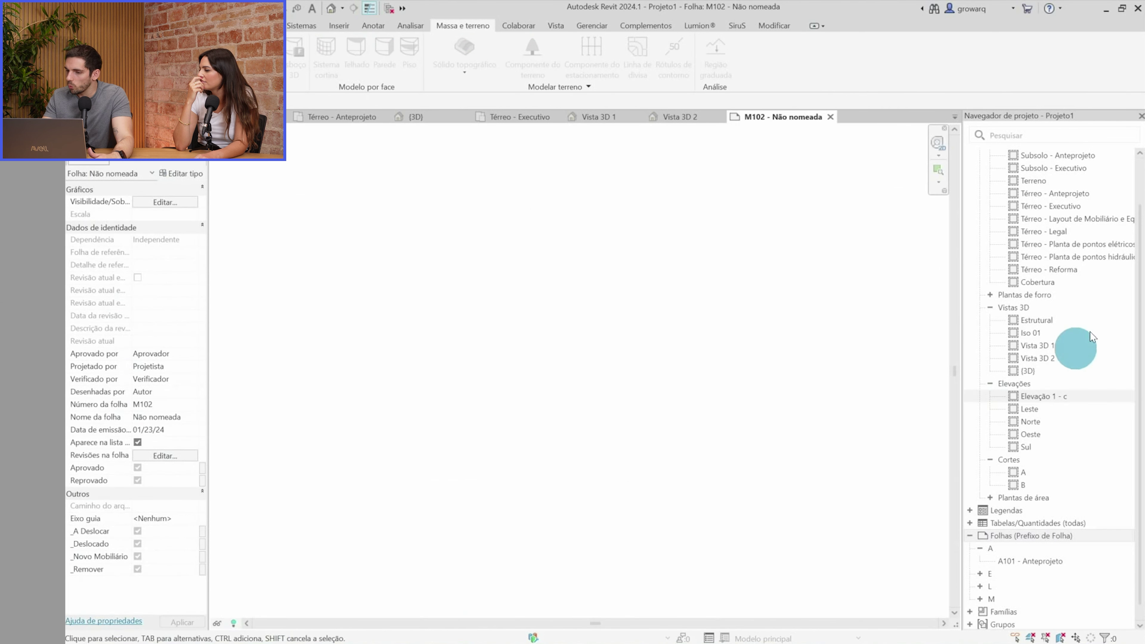
Place Vista 3D 2 on the new sheet and set its viewport type to Sem título
{"action": "scroll", "coordinate": [1056, 325], "scroll_direction": "up", "scroll_amount": 2}
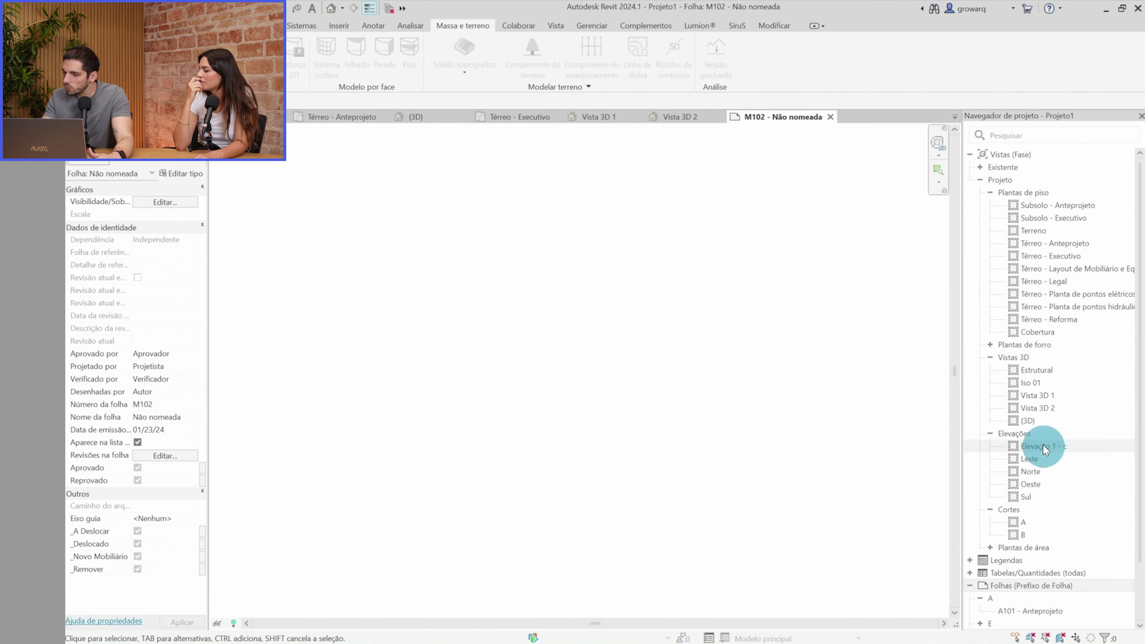
{"action": "left_click_drag", "start_coordinate": [1037, 408], "coordinate": [664, 452]}
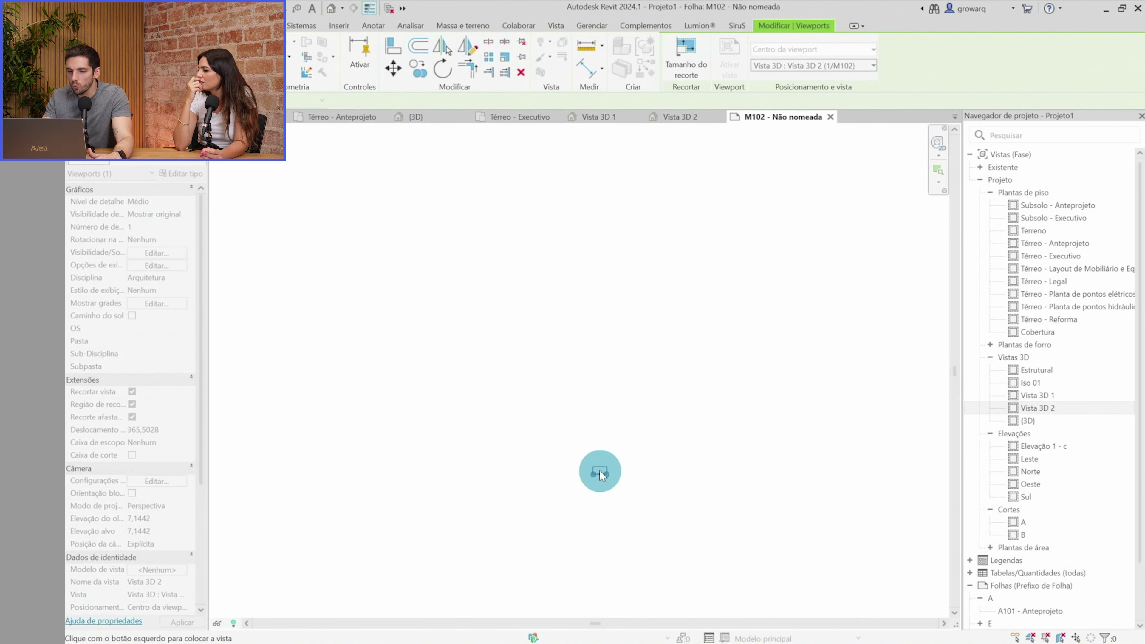
{"action": "left_click", "coordinate": [616, 497]}
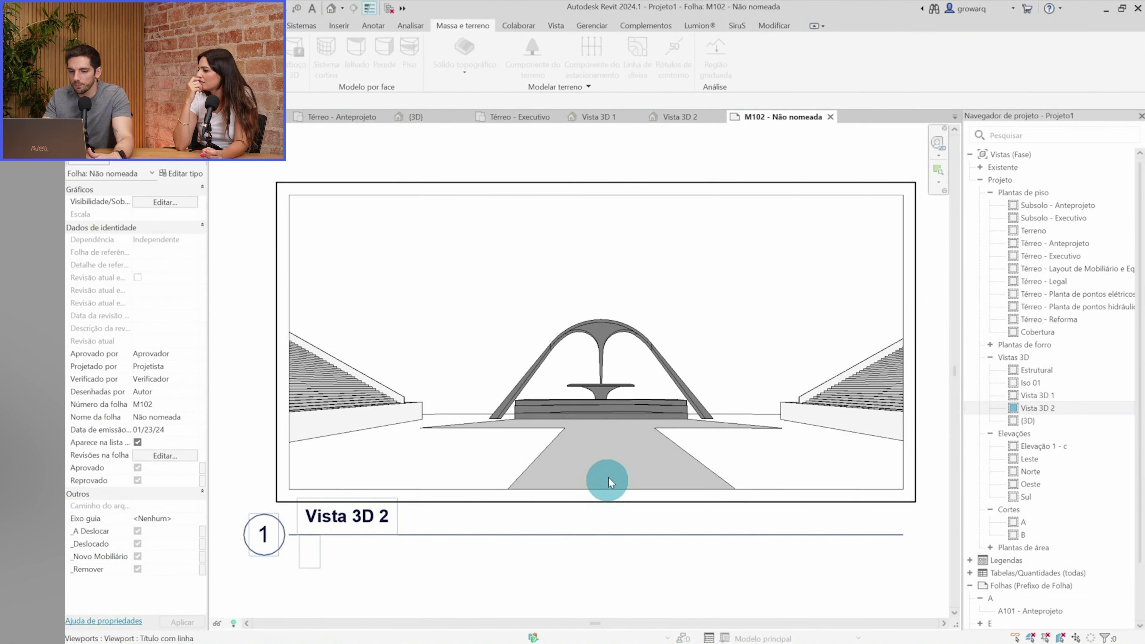
{"action": "left_click", "coordinate": [353, 353]}
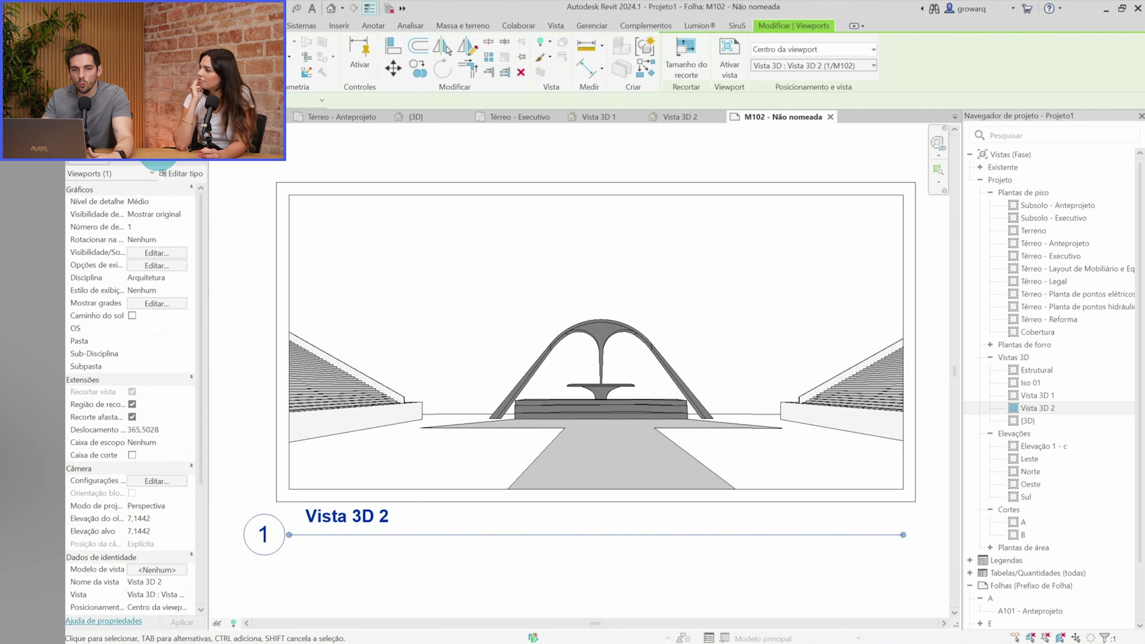
{"action": "left_click", "coordinate": [159, 163]}
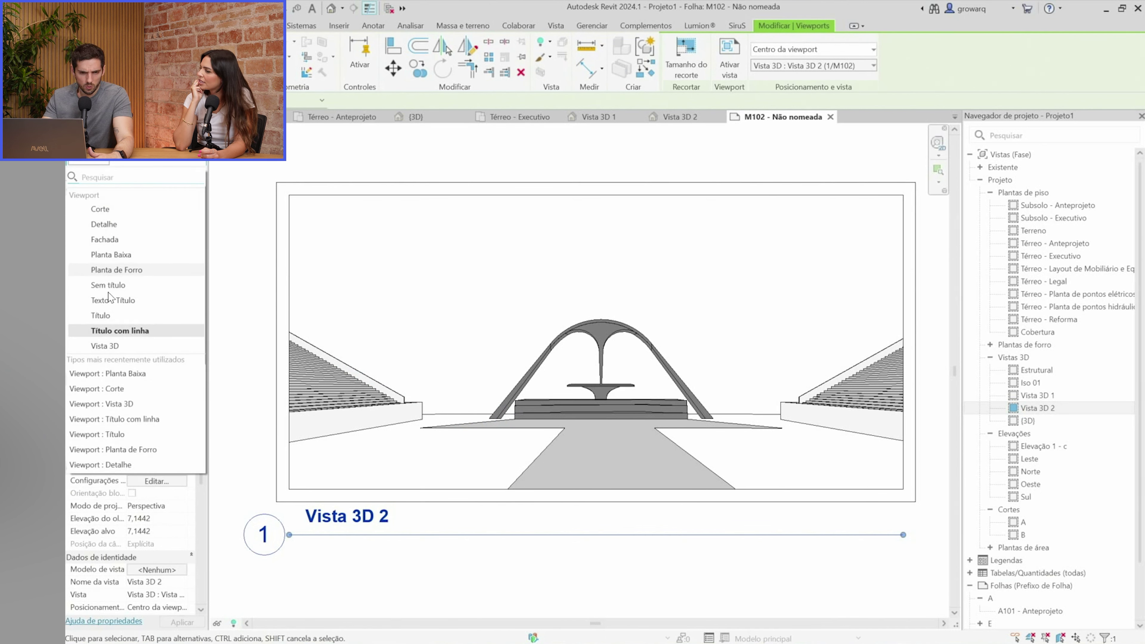
{"action": "left_click", "coordinate": [118, 285]}
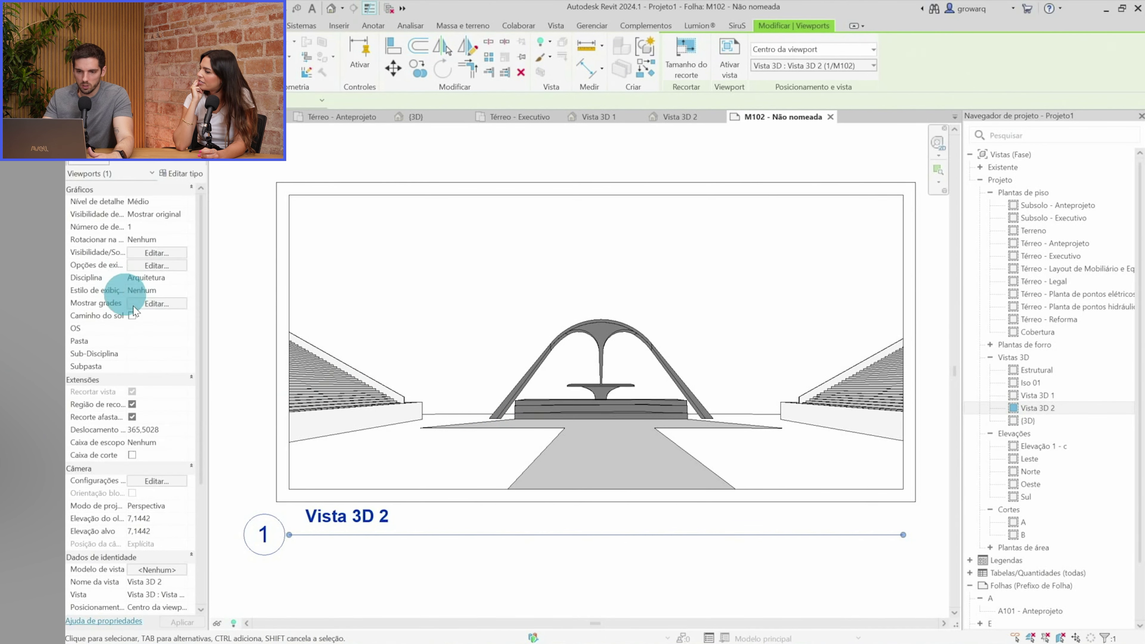
{"action": "left_click", "coordinate": [619, 526]}
{"action": "left_click_drag", "start_coordinate": [299, 217], "coordinate": [779, 641]}
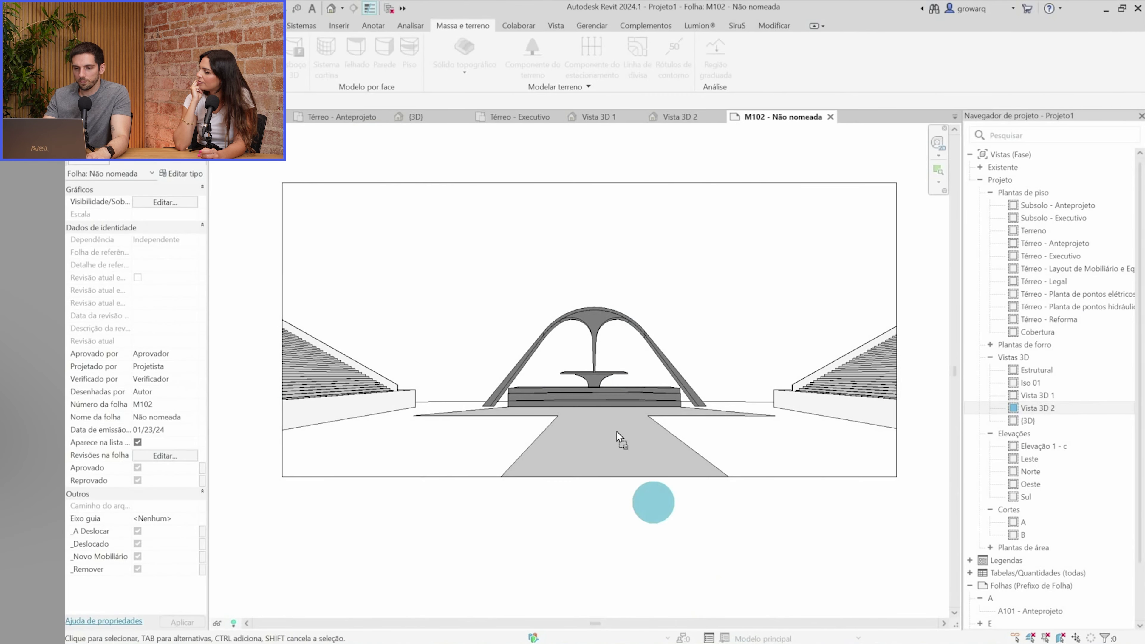
Add the cinza claro 11 tree image, shrink it, and position it left of the arch
{"action": "left_click_drag", "start_coordinate": [778, 641], "coordinate": [587, 373]}
{"action": "left_click", "coordinate": [444, 345]}
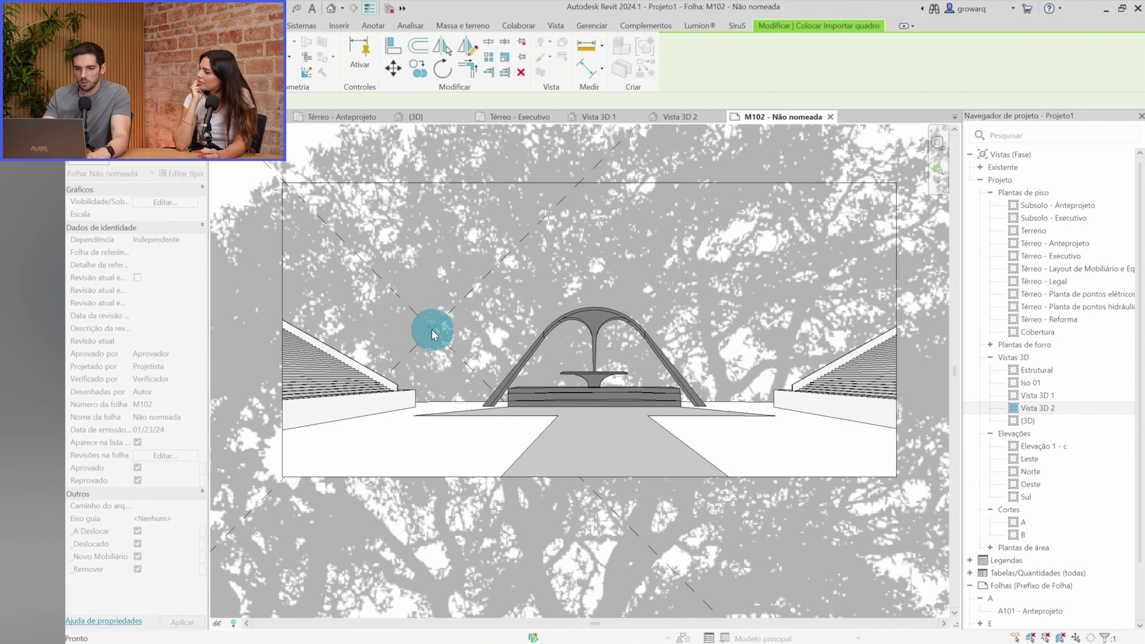
{"action": "scroll", "coordinate": [431, 332], "scroll_direction": "down", "scroll_amount": 2}
{"action": "scroll", "coordinate": [501, 376], "scroll_direction": "down", "scroll_amount": 3}
{"action": "scroll", "coordinate": [563, 442], "scroll_direction": "down", "scroll_amount": 3}
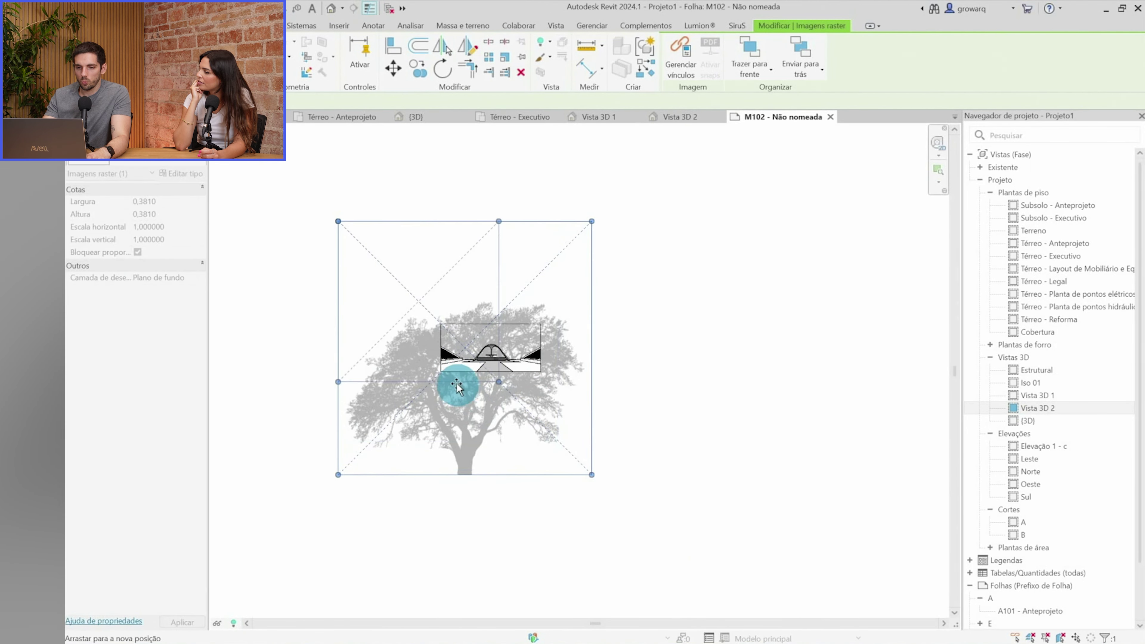
{"action": "left_click_drag", "start_coordinate": [590, 473], "coordinate": [461, 345]}
{"action": "mouse_move", "coordinate": [446, 242]}
{"action": "left_mouse_down"}
{"action": "mouse_move", "coordinate": [531, 282]}
{"action": "mouse_move", "coordinate": [488, 320]}
{"action": "left_mouse_up"}
{"action": "scroll", "coordinate": [487, 321], "scroll_direction": "up", "scroll_amount": 2}
{"action": "scroll", "coordinate": [442, 377], "scroll_direction": "up", "scroll_amount": 2}
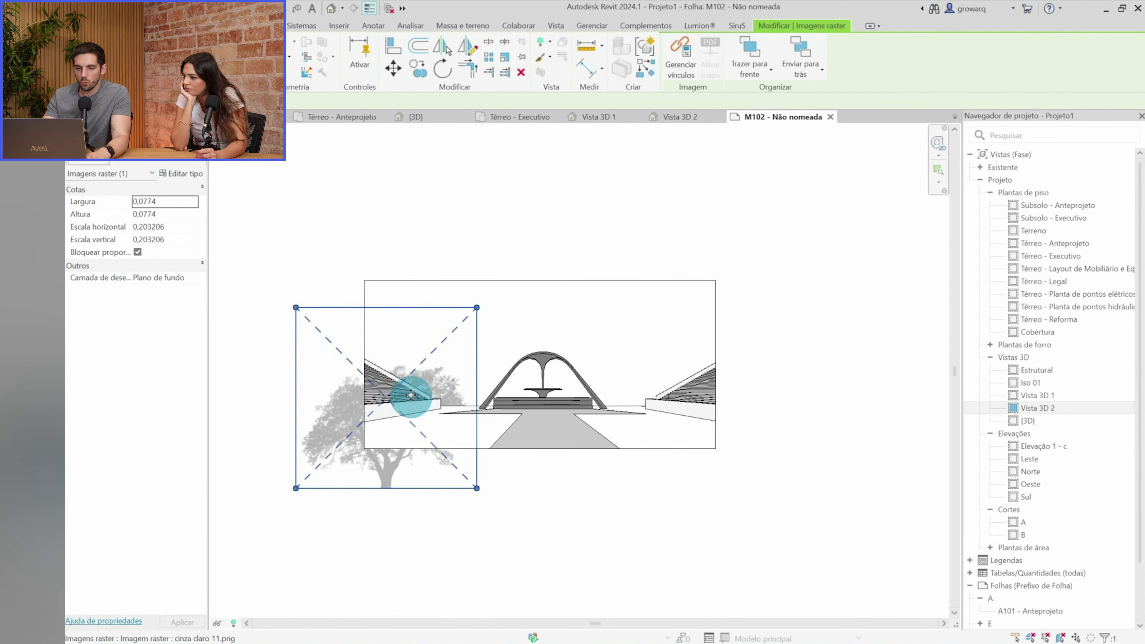
{"action": "left_click_drag", "start_coordinate": [462, 345], "coordinate": [503, 296]}
{"action": "left_click_drag", "start_coordinate": [542, 260], "coordinate": [510, 288]}
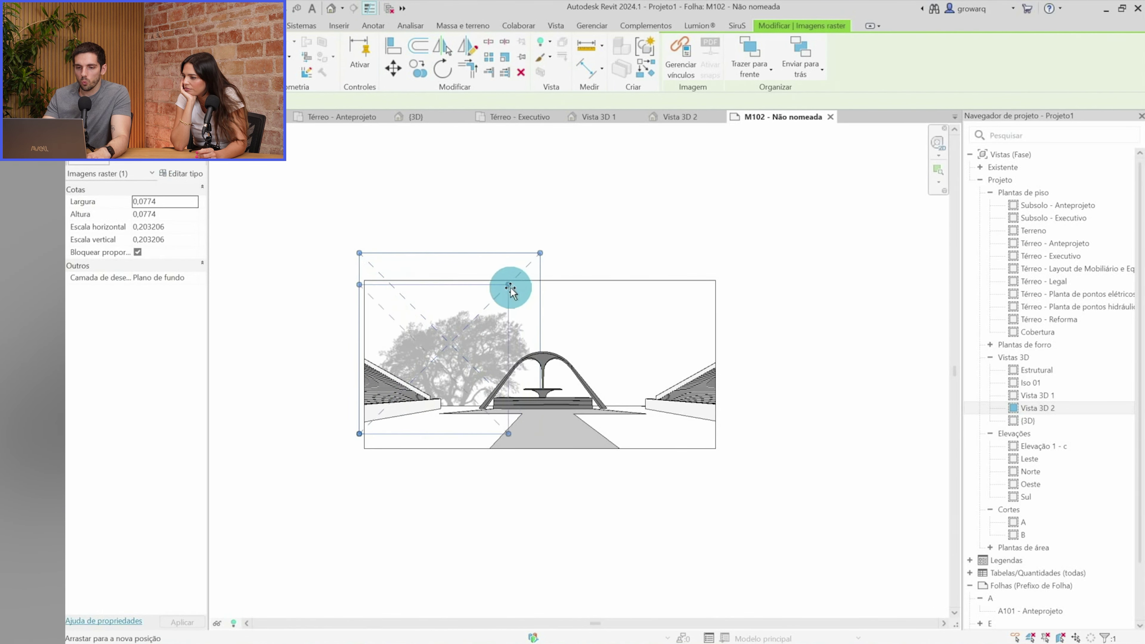
{"action": "scroll", "coordinate": [508, 288], "scroll_direction": "up", "scroll_amount": 2}
{"action": "mouse_move", "coordinate": [414, 409]}
{"action": "left_mouse_down"}
{"action": "mouse_move", "coordinate": [389, 355]}
{"action": "mouse_move", "coordinate": [423, 372]}
{"action": "left_mouse_up"}
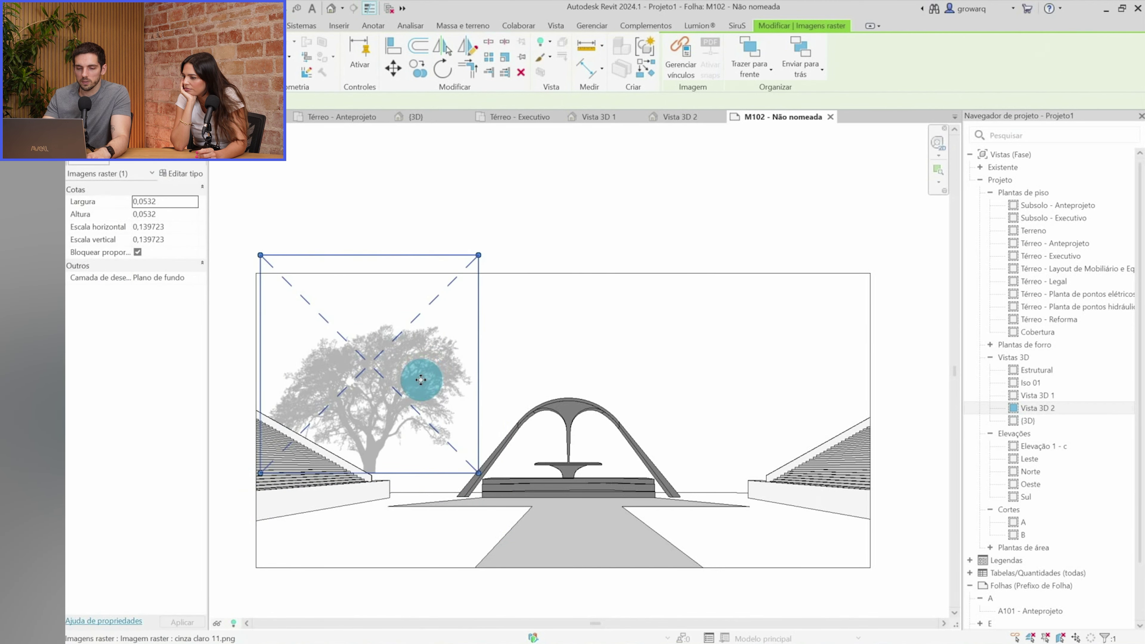
Add the cinza escuro 01 dark tree image, scaled smaller, at the perspective's left side
{"action": "key", "text": "alt+Tab"}
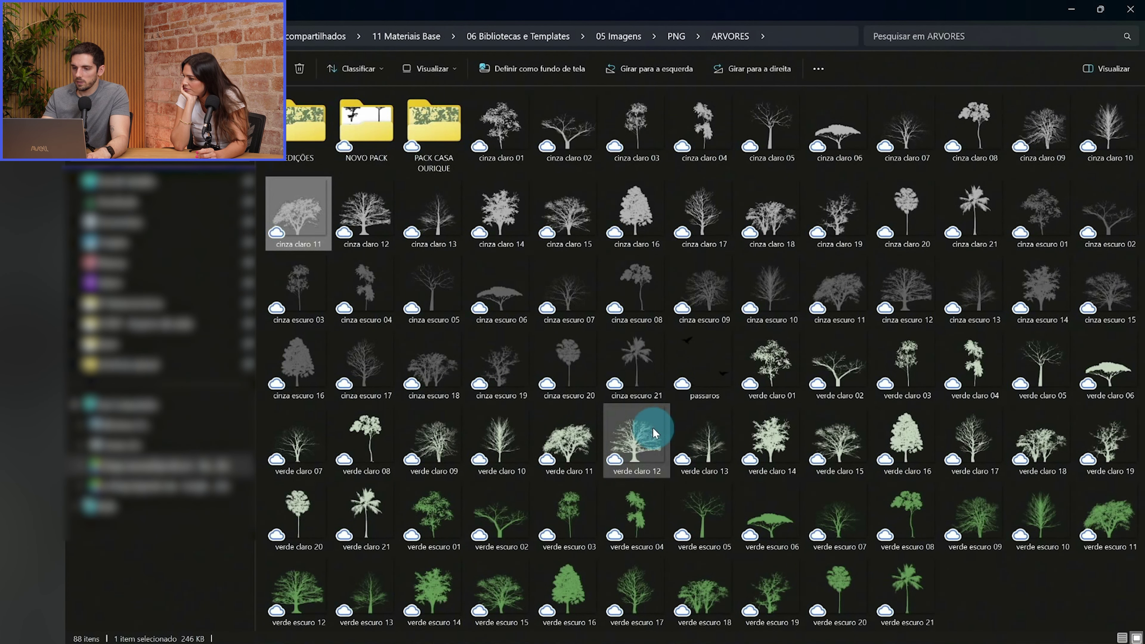
{"action": "mouse_move", "coordinate": [1045, 237]}
{"action": "left_mouse_down"}
{"action": "mouse_move", "coordinate": [830, 641]}
{"action": "mouse_move", "coordinate": [807, 640]}
{"action": "left_mouse_up"}
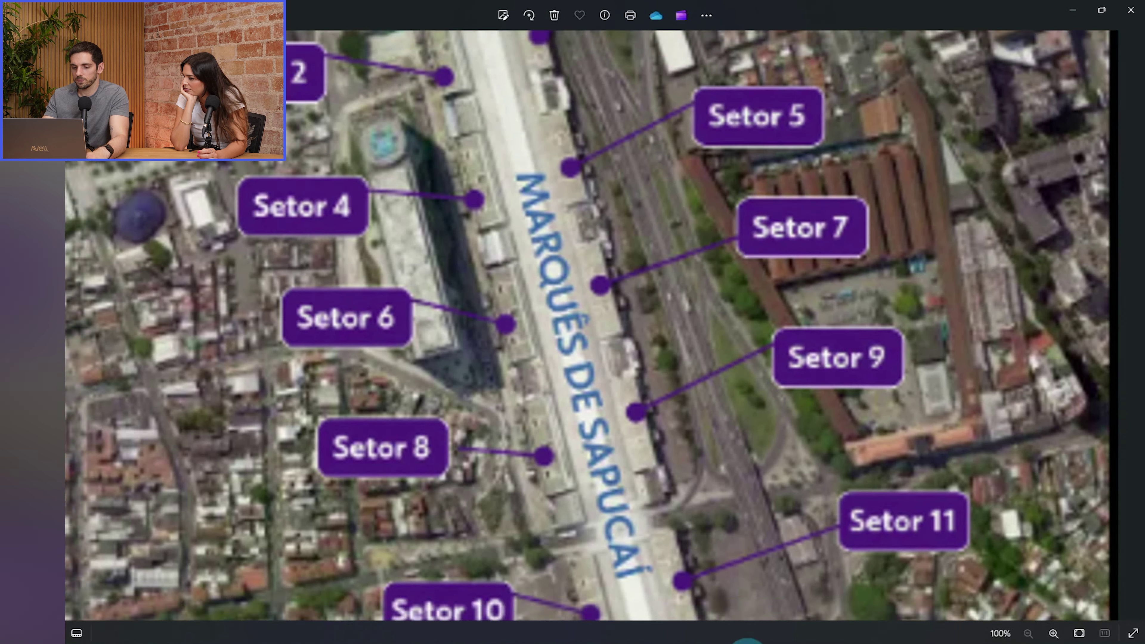
{"action": "left_click_drag", "start_coordinate": [806, 637], "coordinate": [747, 640]}
{"action": "left_click_drag", "start_coordinate": [1042, 210], "coordinate": [608, 503]}
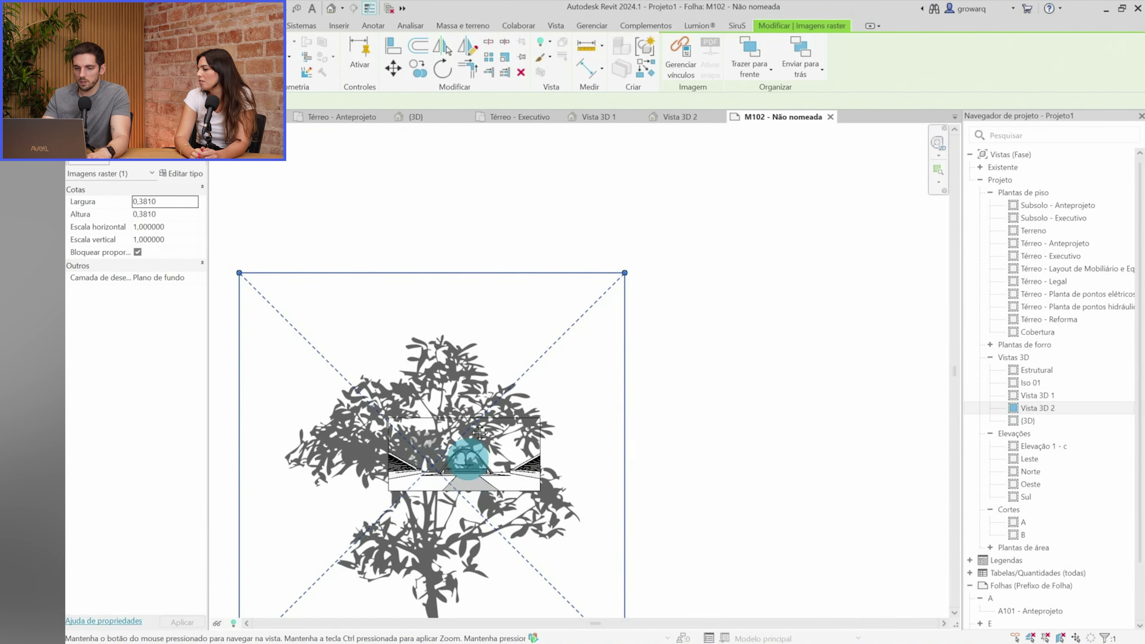
{"action": "left_click_drag", "start_coordinate": [479, 433], "coordinate": [489, 291]}
{"action": "left_click_drag", "start_coordinate": [613, 514], "coordinate": [635, 516]}
{"action": "mouse_move", "coordinate": [381, 281]}
{"action": "left_mouse_down"}
{"action": "mouse_move", "coordinate": [409, 289]}
{"action": "mouse_move", "coordinate": [514, 202]}
{"action": "mouse_move", "coordinate": [439, 273]}
{"action": "left_mouse_up"}
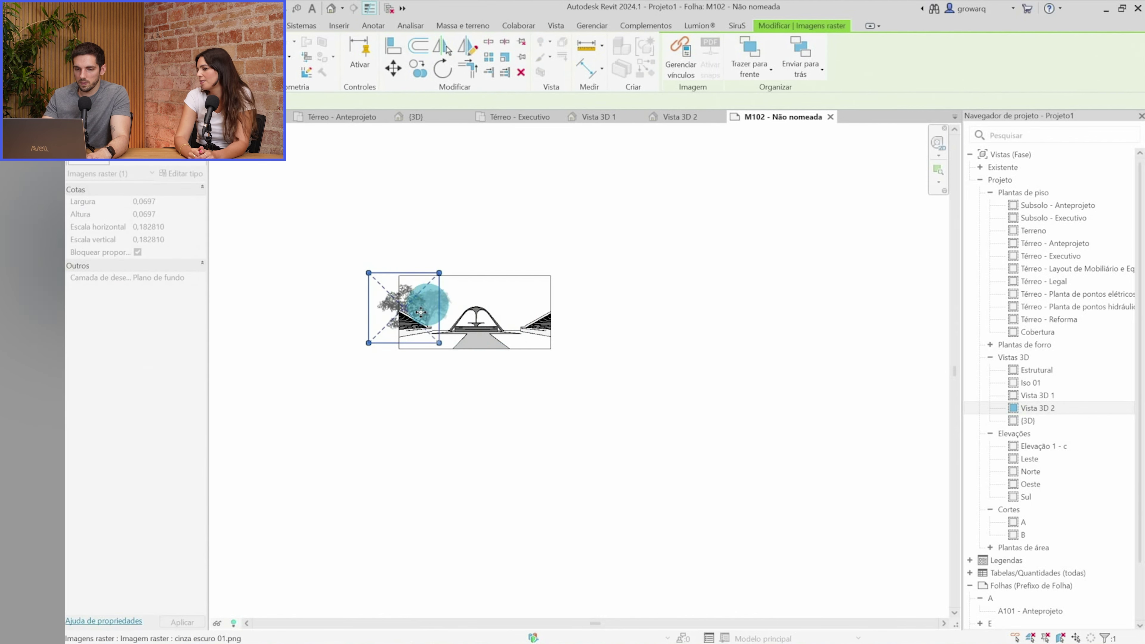
{"action": "scroll", "coordinate": [420, 312], "scroll_direction": "up", "scroll_amount": 4}
{"action": "left_click_drag", "start_coordinate": [462, 225], "coordinate": [427, 259]}
{"action": "left_click_drag", "start_coordinate": [358, 312], "coordinate": [465, 283]}
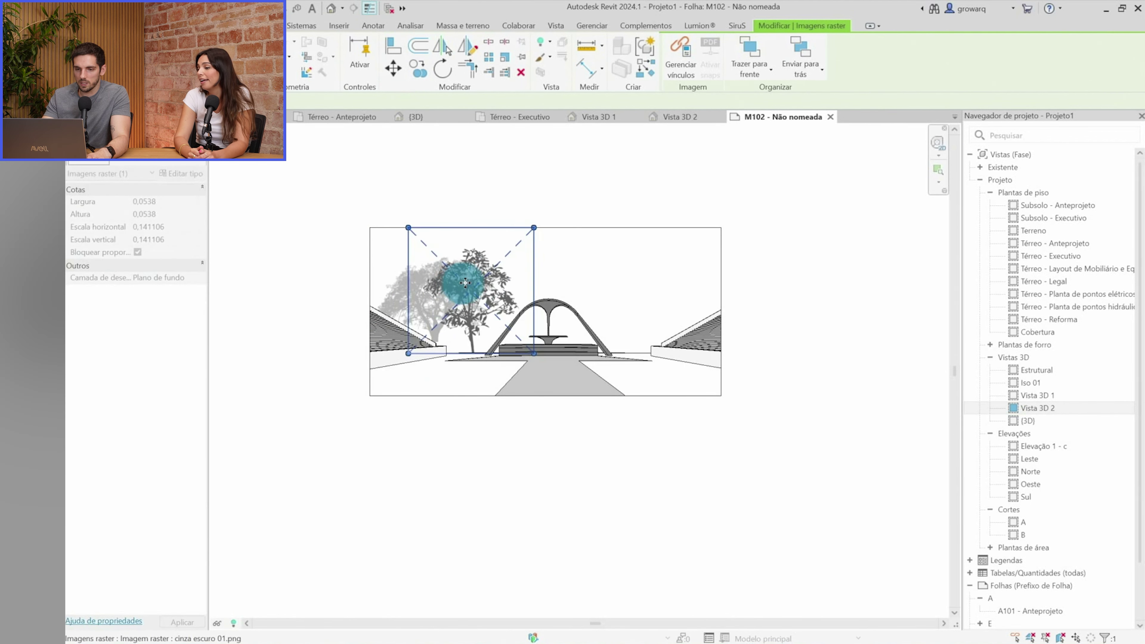
{"action": "left_click_drag", "start_coordinate": [534, 227], "coordinate": [500, 261]}
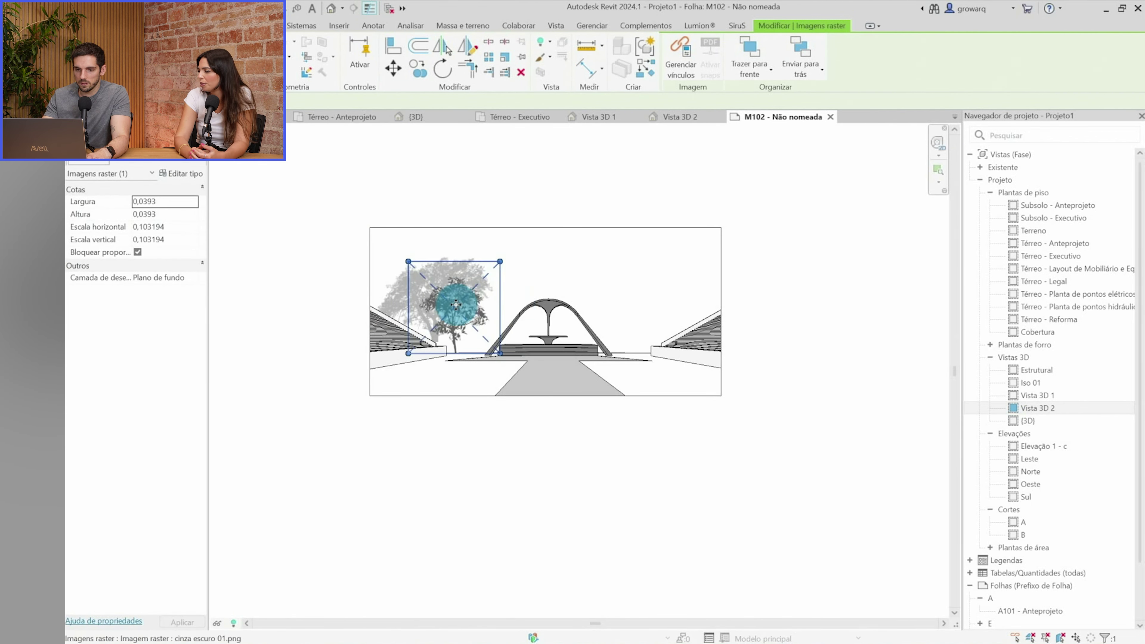
{"action": "scroll", "coordinate": [486, 277], "scroll_direction": "up", "scroll_amount": 2}
{"action": "left_click_drag", "start_coordinate": [508, 248], "coordinate": [482, 280]}
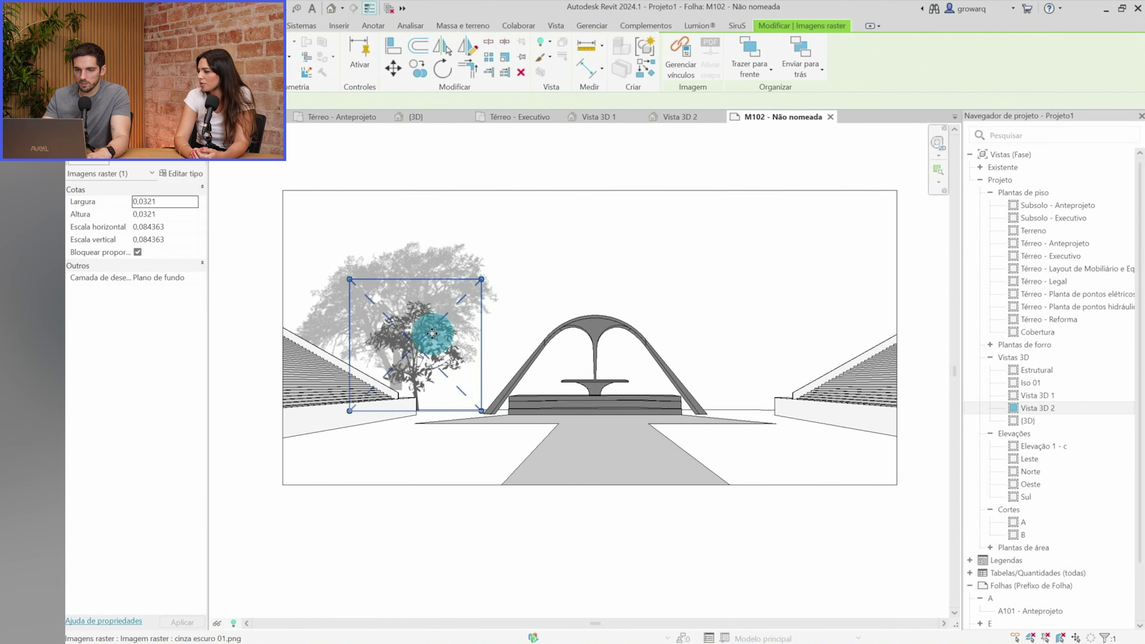
{"action": "key", "text": "alt+Tab"}
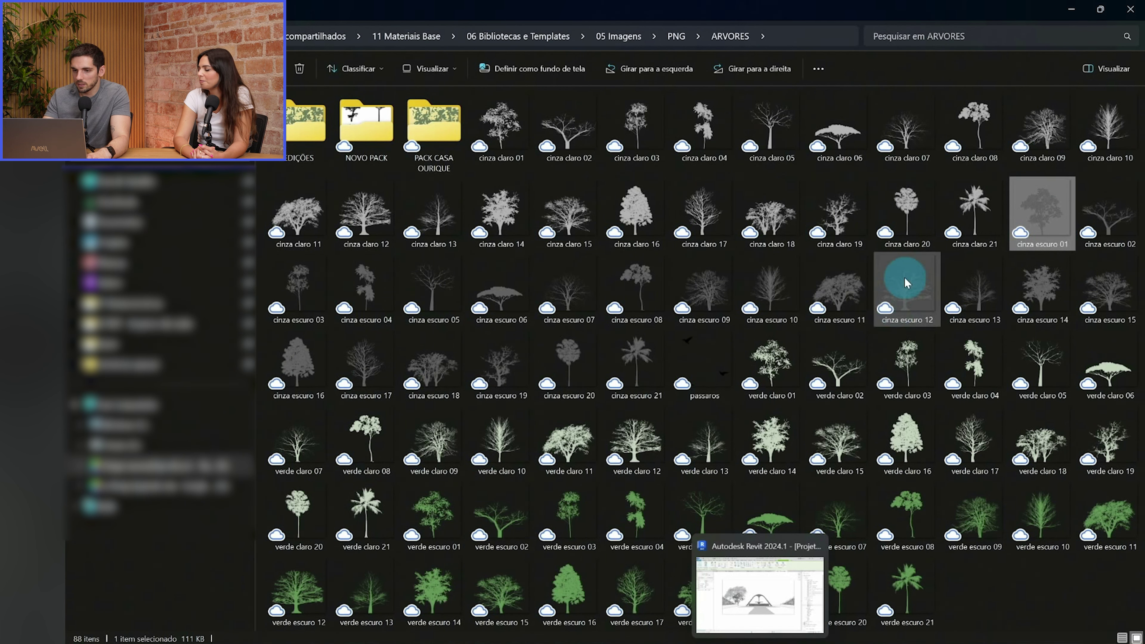
Add the cinza claro 14 tree image, scaled down, on the right of the perspective
{"action": "left_click", "coordinate": [500, 124]}
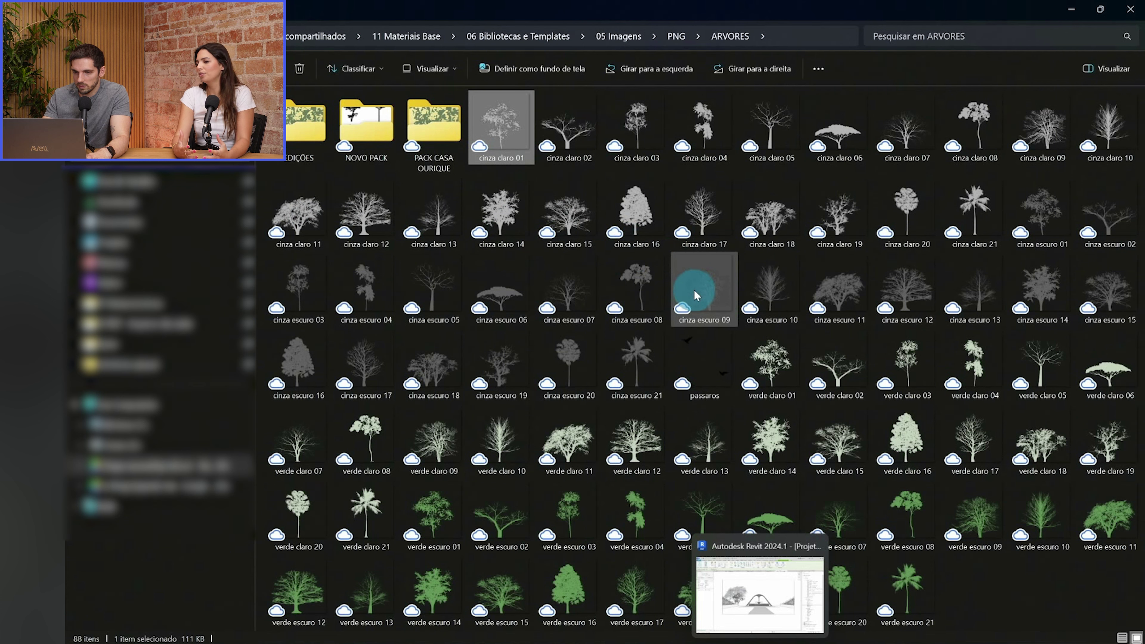
{"action": "left_click", "coordinate": [505, 235]}
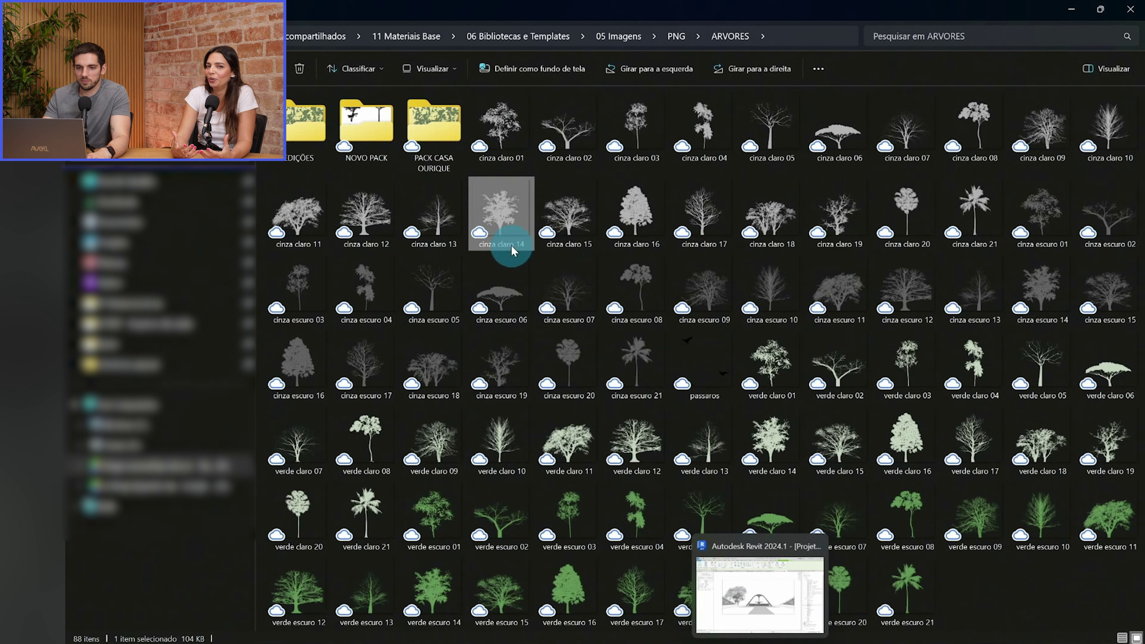
{"action": "mouse_move", "coordinate": [760, 595]}
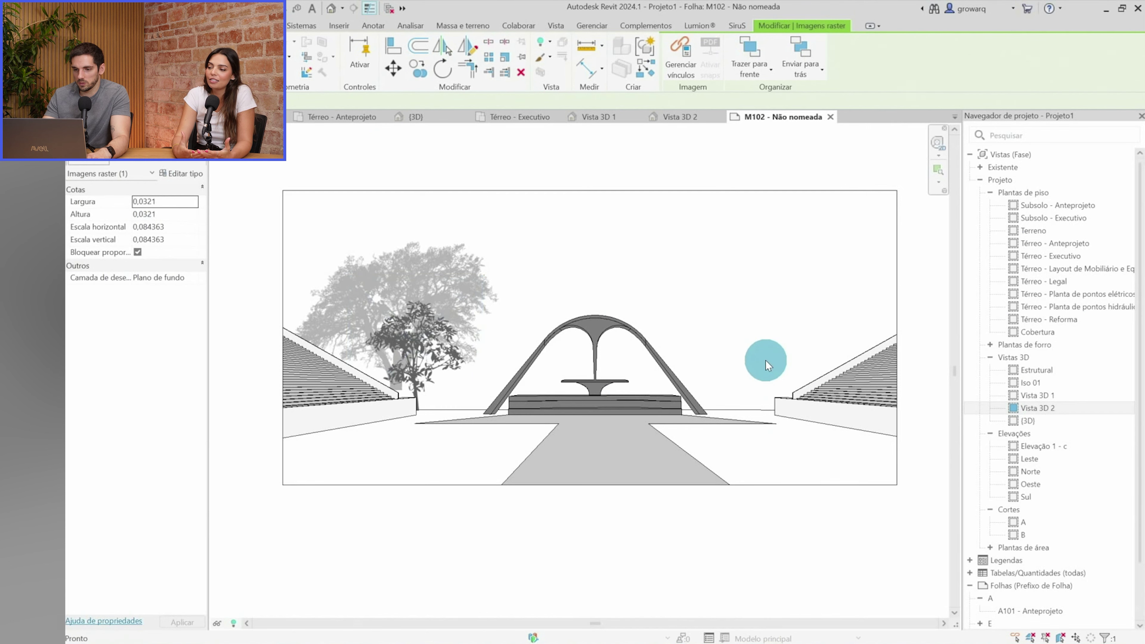
{"action": "left_click_drag", "start_coordinate": [755, 640], "coordinate": [735, 315]}
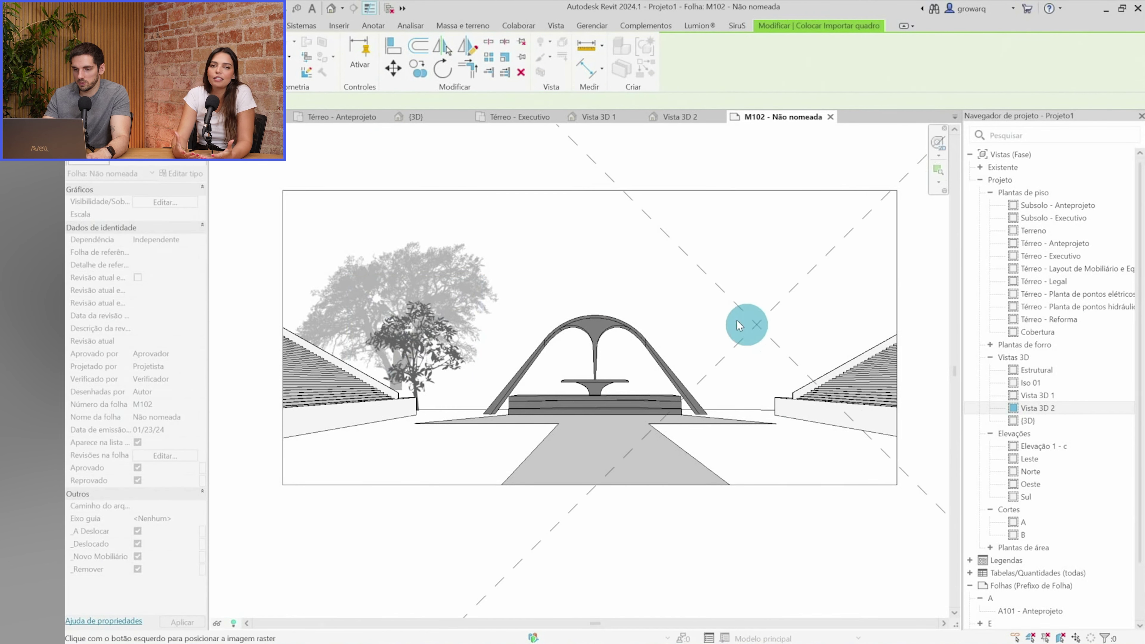
{"action": "scroll", "coordinate": [735, 315], "scroll_direction": "down", "scroll_amount": 3}
{"action": "left_click_drag", "start_coordinate": [861, 442], "coordinate": [686, 266]}
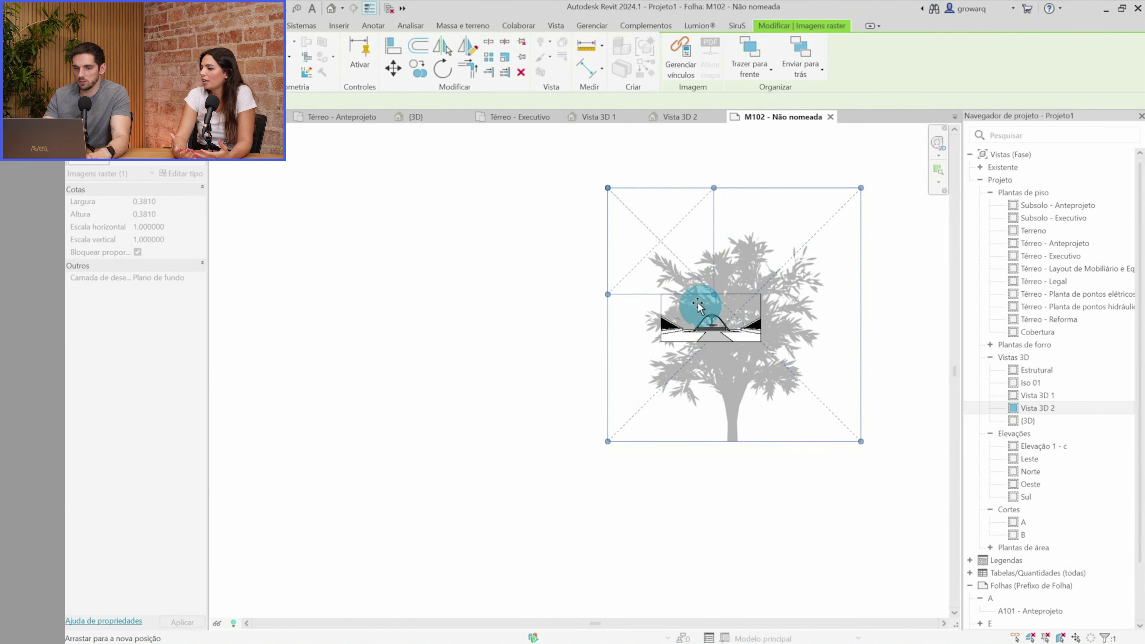
{"action": "left_click_drag", "start_coordinate": [646, 211], "coordinate": [754, 294]}
{"action": "mouse_move", "coordinate": [807, 265]}
{"action": "left_mouse_down"}
{"action": "mouse_move", "coordinate": [749, 302]}
{"action": "mouse_move", "coordinate": [754, 282]}
{"action": "mouse_move", "coordinate": [784, 263]}
{"action": "left_mouse_up"}
{"action": "left_click", "coordinate": [782, 290]}
{"action": "scroll", "coordinate": [740, 327], "scroll_direction": "up", "scroll_amount": 2}
{"action": "scroll", "coordinate": [754, 284], "scroll_direction": "up", "scroll_amount": 2}
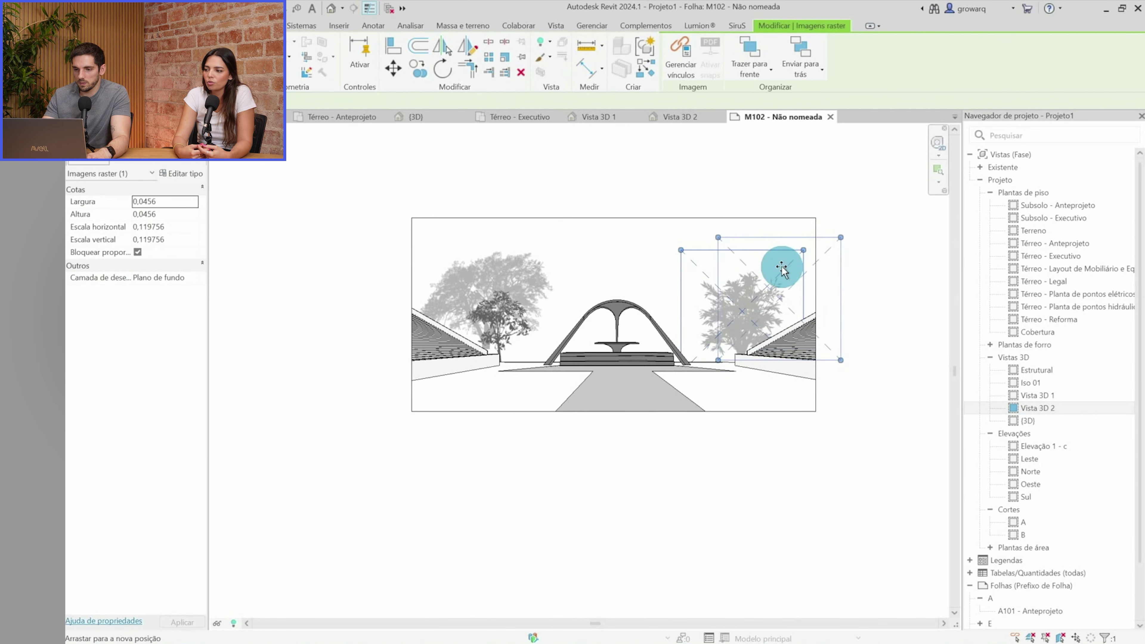
{"action": "mouse_move", "coordinate": [717, 237]}
{"action": "left_mouse_down"}
{"action": "mouse_move", "coordinate": [708, 228]}
{"action": "mouse_move", "coordinate": [739, 254]}
{"action": "left_mouse_up"}
{"action": "left_click_drag", "start_coordinate": [775, 299], "coordinate": [754, 285]}
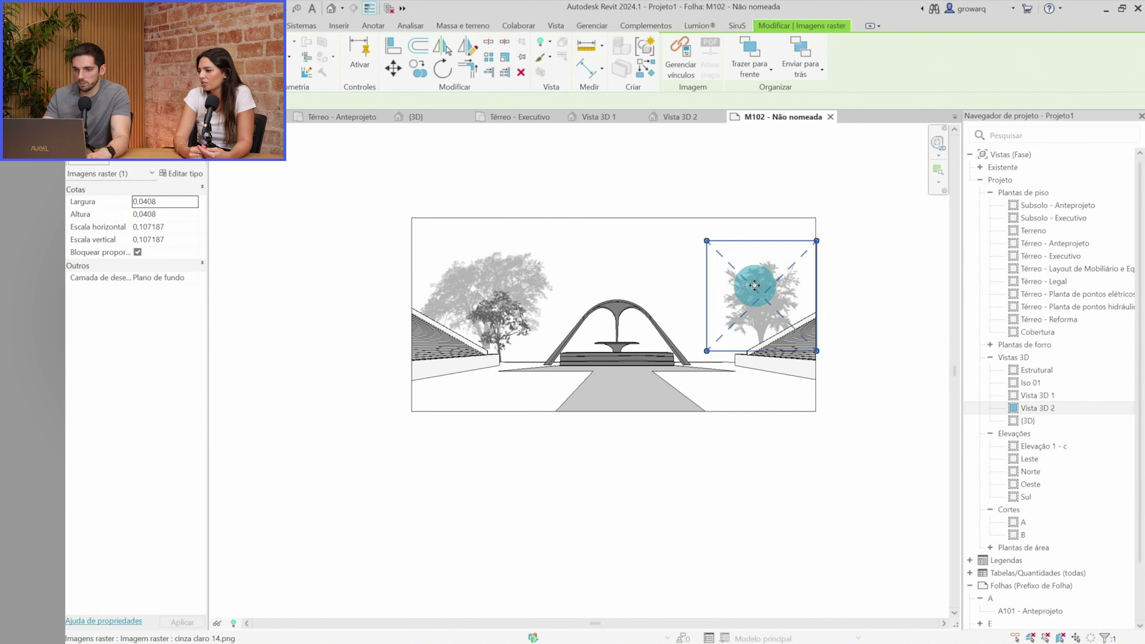
Add the cinza escuro 14 dark tree image, shrunk and positioned right of the arch
{"action": "key", "text": "alt+Tab"}
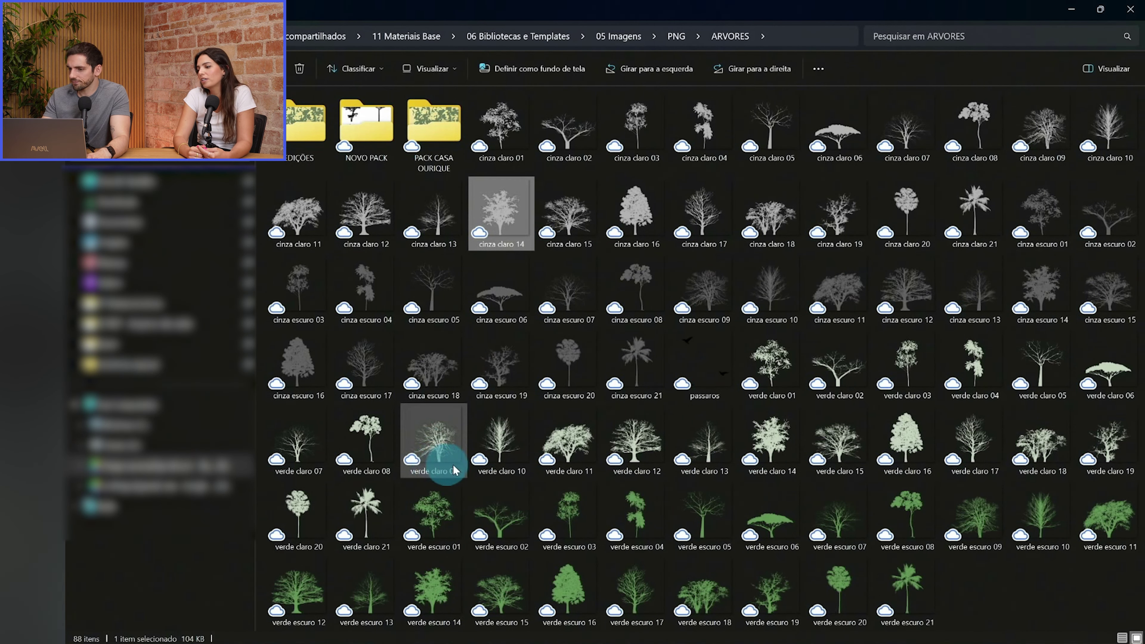
{"action": "mouse_move", "coordinate": [1036, 295]}
{"action": "left_mouse_down"}
{"action": "mouse_move", "coordinate": [784, 584]}
{"action": "mouse_move", "coordinate": [762, 637]}
{"action": "left_mouse_up"}
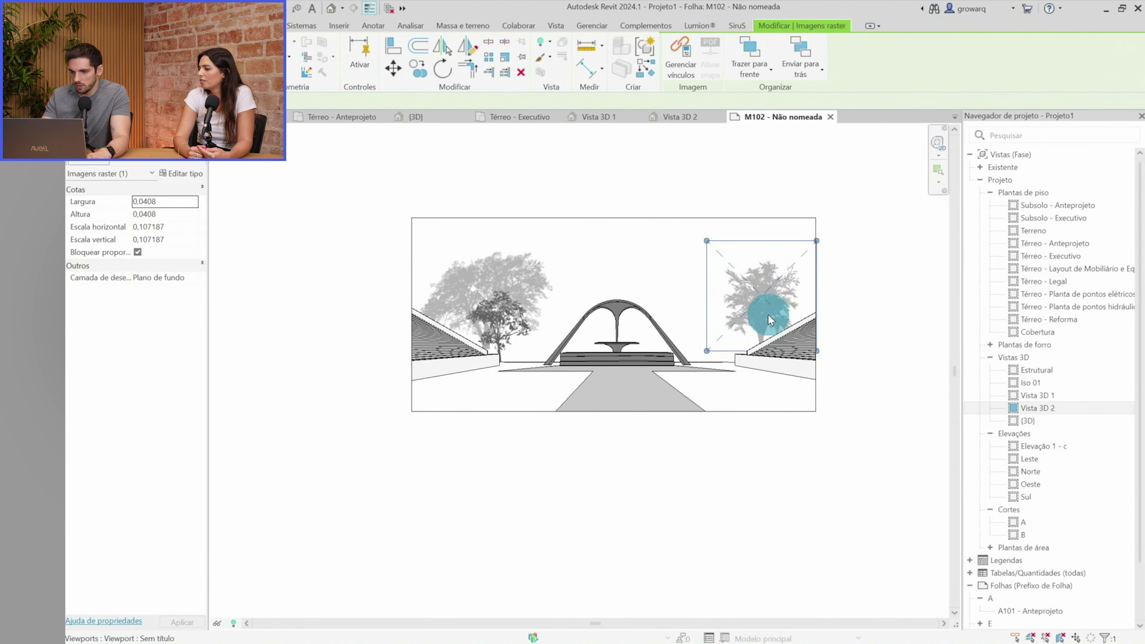
{"action": "left_click_drag", "start_coordinate": [769, 316], "coordinate": [780, 284]}
{"action": "scroll", "coordinate": [703, 293], "scroll_direction": "down", "scroll_amount": 3}
{"action": "scroll", "coordinate": [766, 293], "scroll_direction": "down", "scroll_amount": 3}
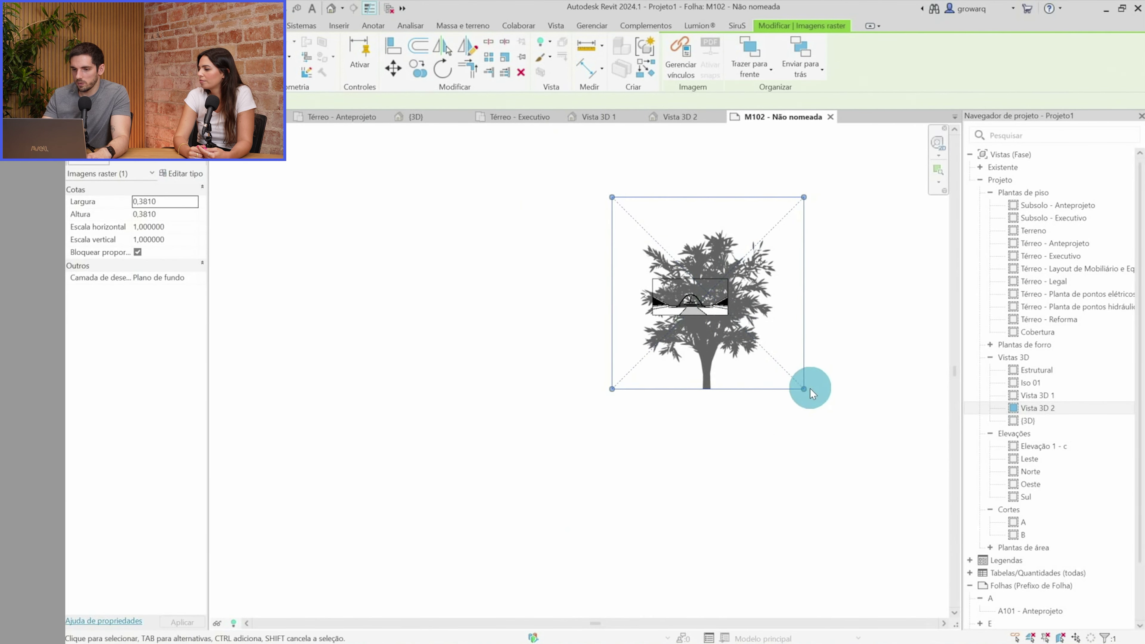
{"action": "mouse_move", "coordinate": [804, 389]}
{"action": "left_mouse_down"}
{"action": "mouse_move", "coordinate": [650, 235]}
{"action": "mouse_move", "coordinate": [705, 295]}
{"action": "left_mouse_up"}
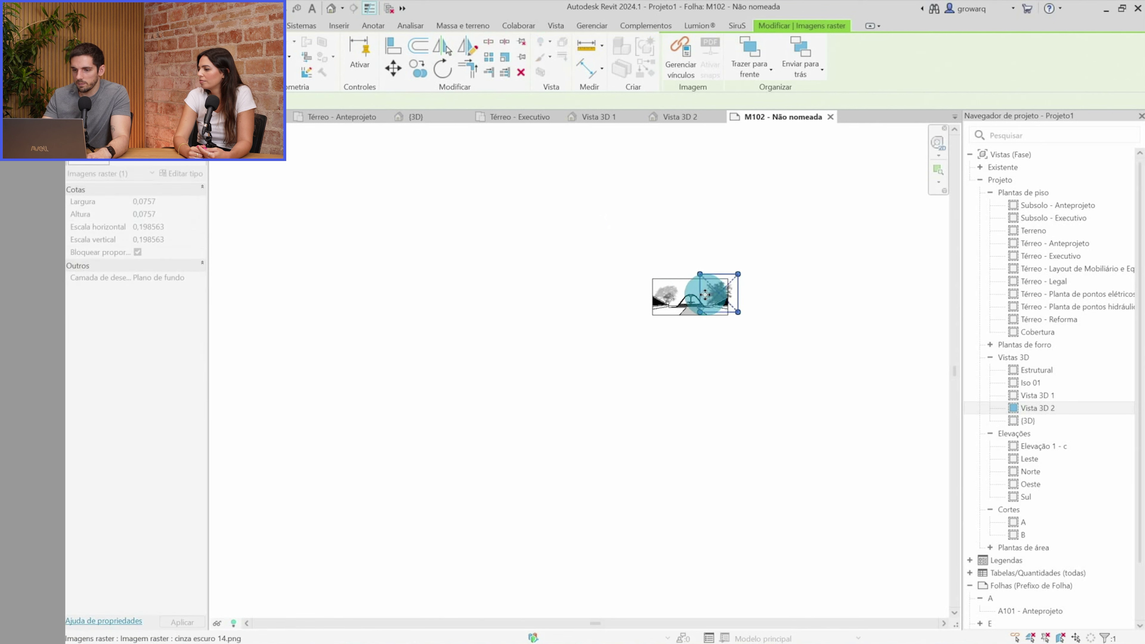
{"action": "scroll", "coordinate": [706, 295], "scroll_direction": "up", "scroll_amount": 5}
{"action": "scroll", "coordinate": [703, 307], "scroll_direction": "up", "scroll_amount": 2}
{"action": "mouse_move", "coordinate": [678, 234]}
{"action": "left_mouse_down"}
{"action": "mouse_move", "coordinate": [717, 272]}
{"action": "mouse_move", "coordinate": [716, 332]}
{"action": "mouse_move", "coordinate": [767, 281]}
{"action": "mouse_move", "coordinate": [720, 336]}
{"action": "mouse_move", "coordinate": [768, 300]}
{"action": "left_mouse_up"}
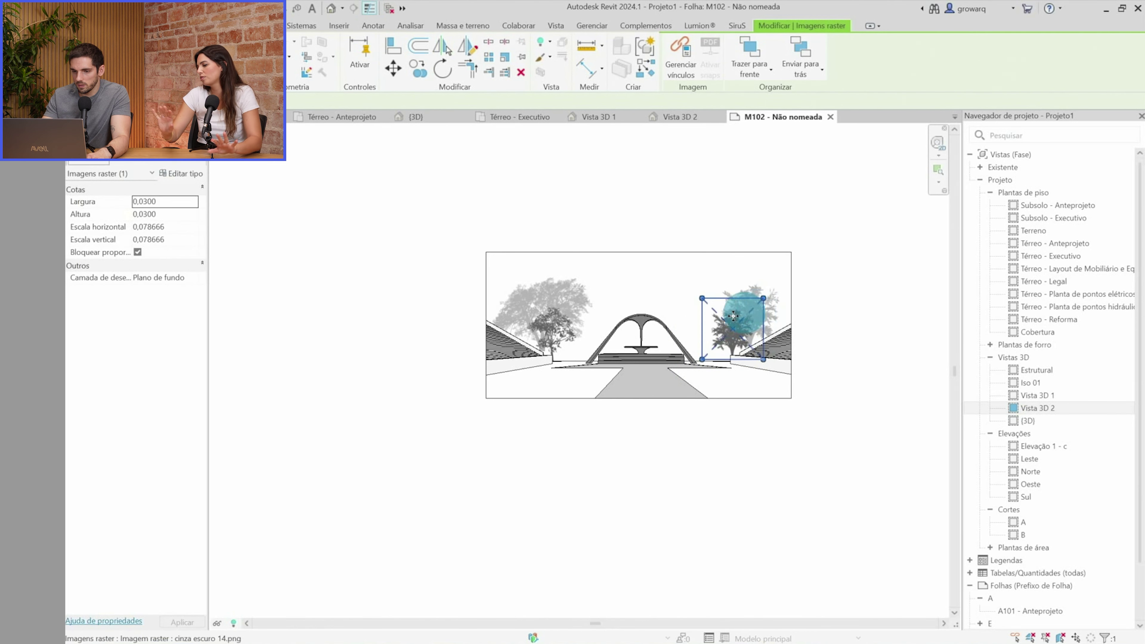
{"action": "left_click", "coordinate": [834, 425]}
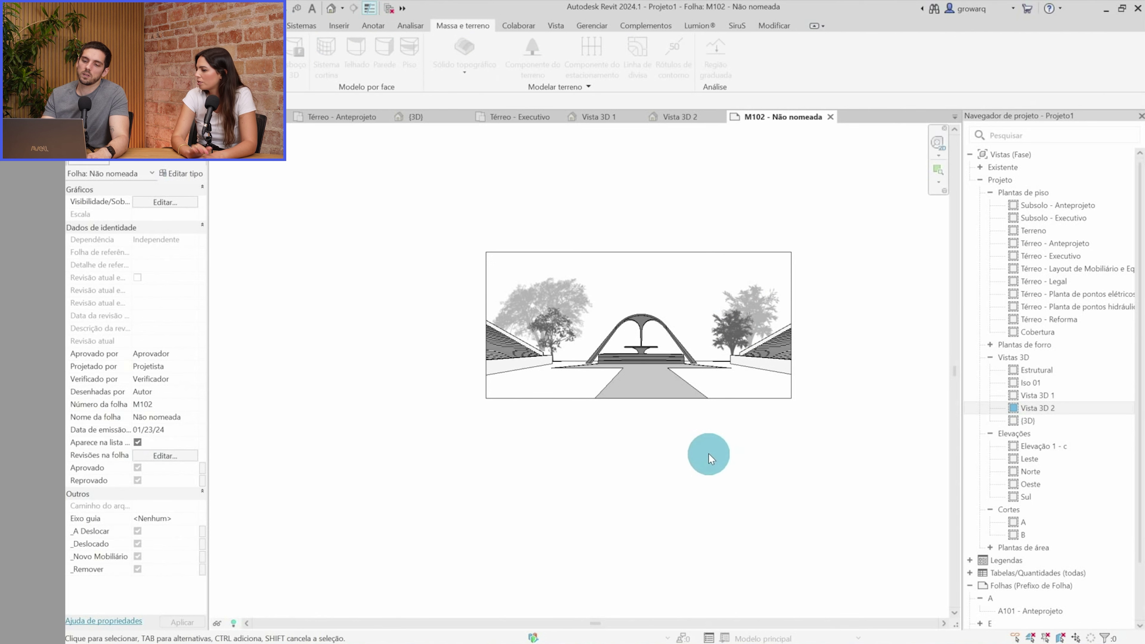
Nudge the left cinza claro 11 tree cutout slightly further left beside the arch
{"action": "left_click", "coordinate": [578, 337]}
{"action": "scroll", "coordinate": [555, 332], "scroll_direction": "up", "scroll_amount": 3}
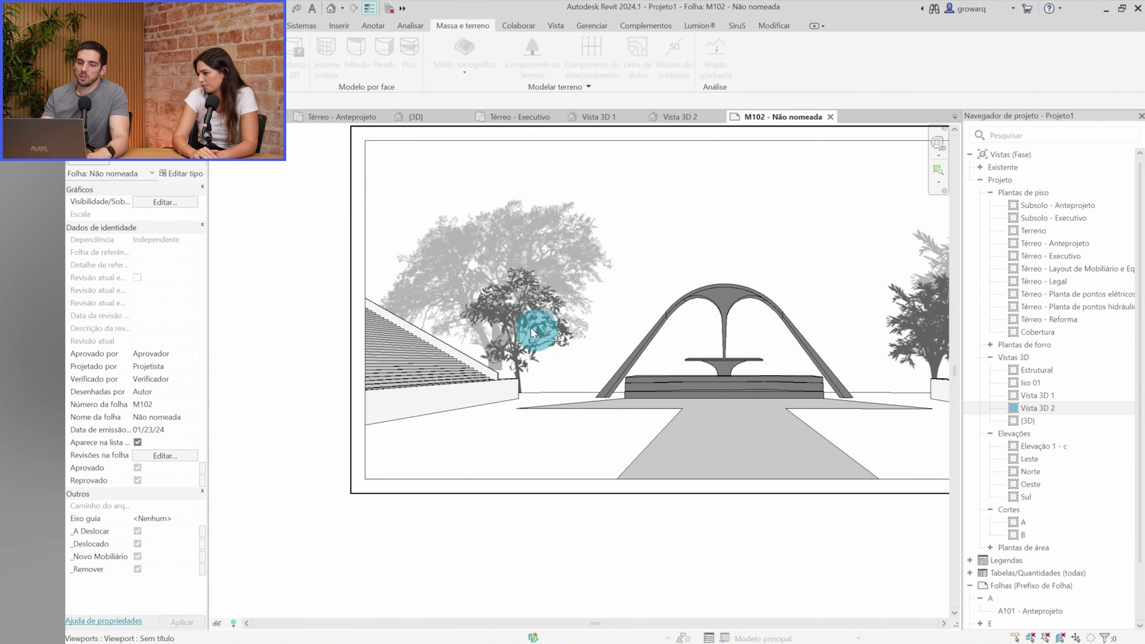
{"action": "left_click", "coordinate": [428, 277]}
{"action": "left_click_drag", "start_coordinate": [450, 235], "coordinate": [517, 318]}
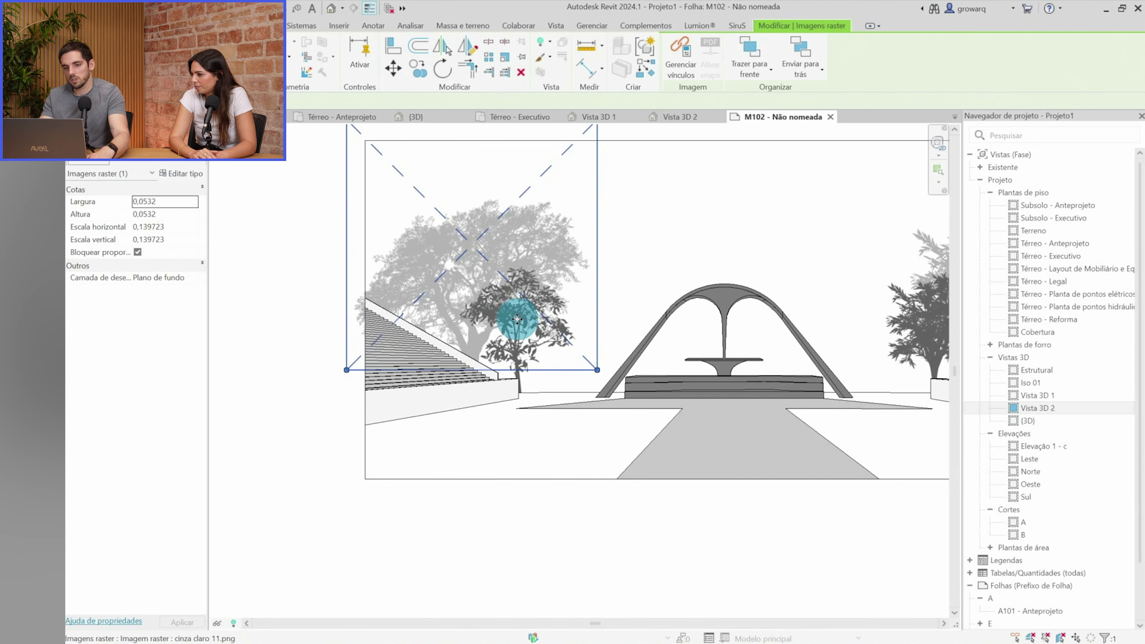
{"action": "left_click", "coordinate": [410, 450]}
{"action": "scroll", "coordinate": [411, 450], "scroll_direction": "down", "scroll_amount": 3}
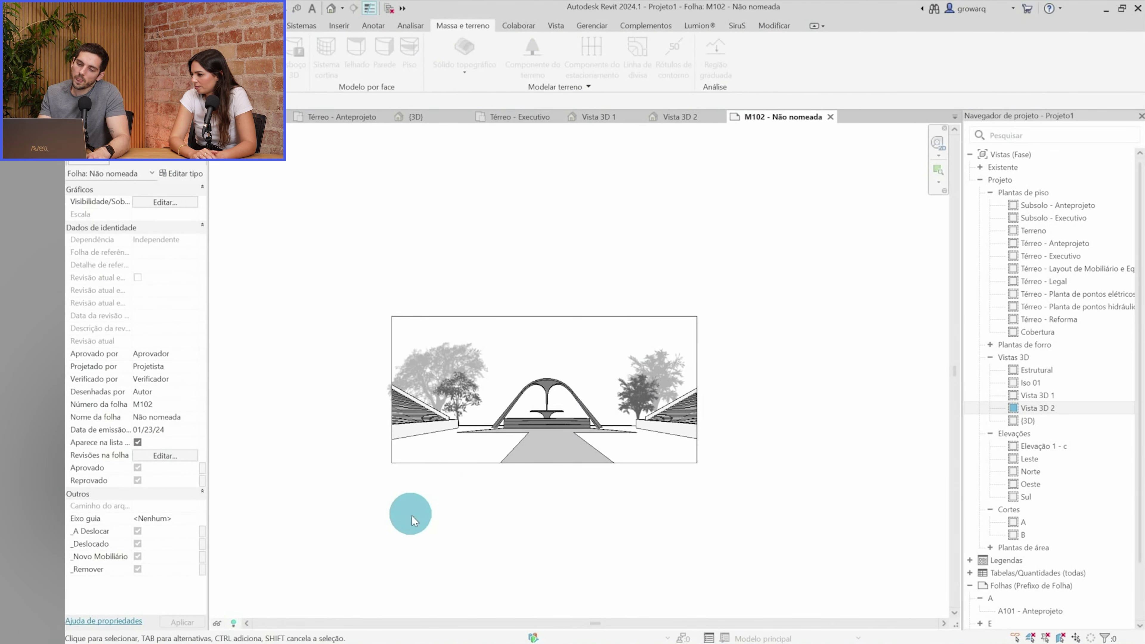
{"action": "left_click", "coordinate": [669, 363]}
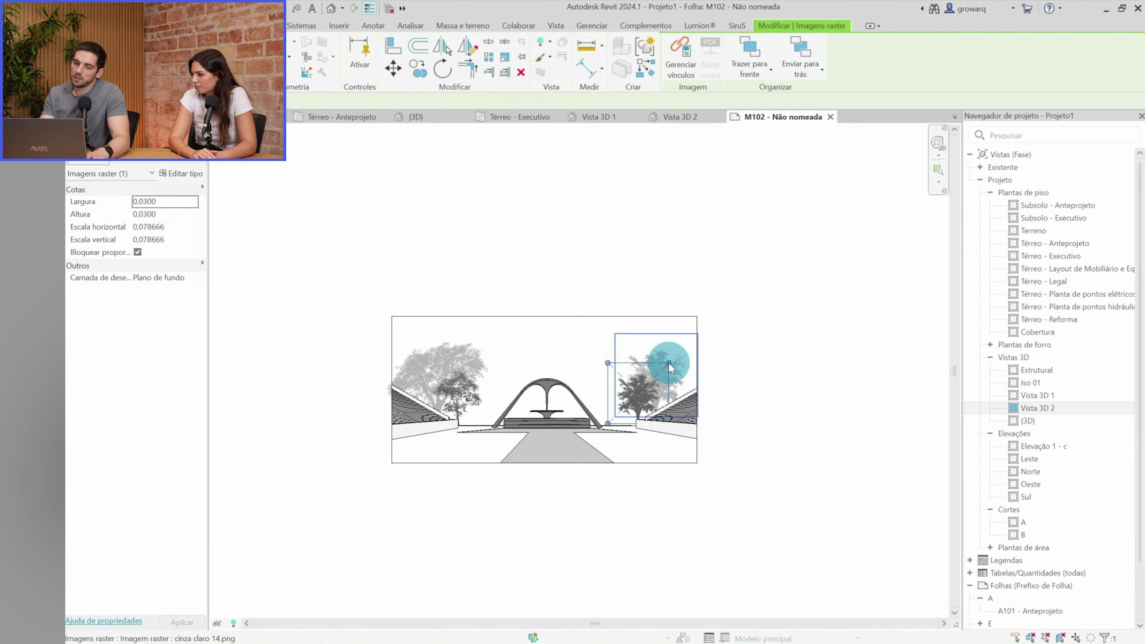
{"action": "left_click", "coordinate": [836, 435]}
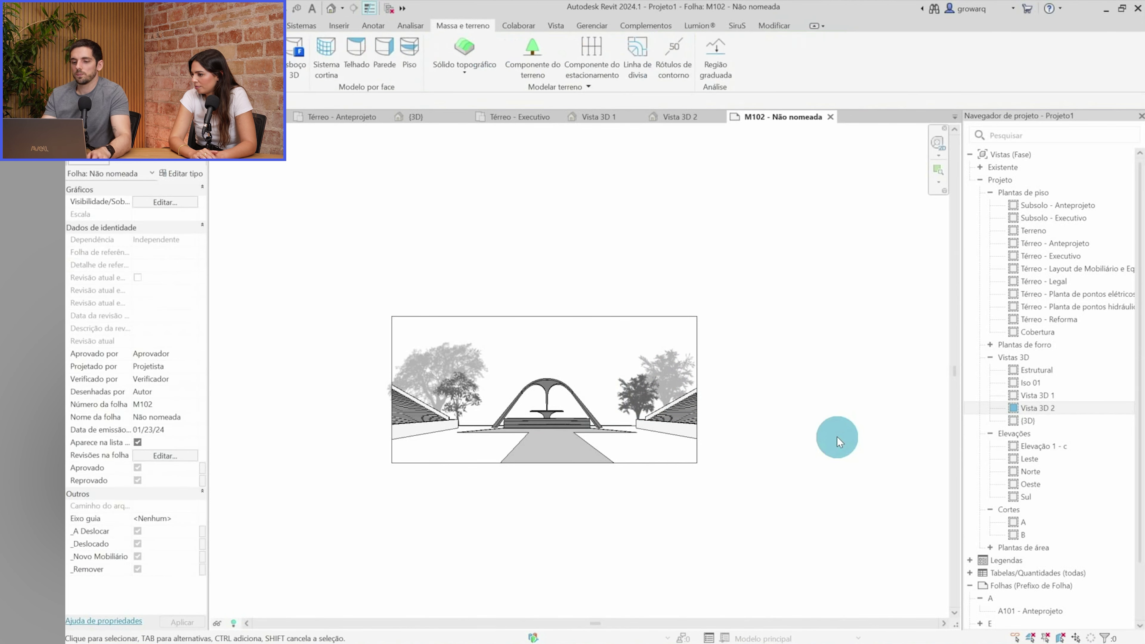
{"action": "scroll", "coordinate": [530, 450], "scroll_direction": "up", "scroll_amount": 3}
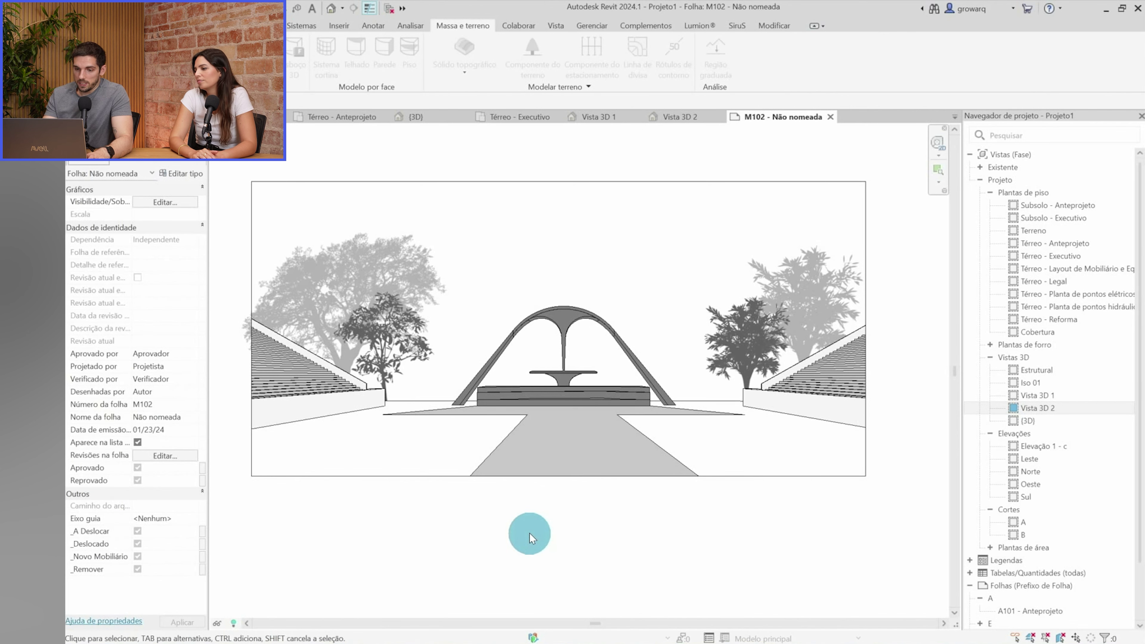
{"action": "double_click", "coordinate": [586, 375]}
Start Place Component with CM and choose the Calunga_01_GrowArq person type
{"action": "scroll", "coordinate": [561, 455], "scroll_direction": "up", "scroll_amount": 2}
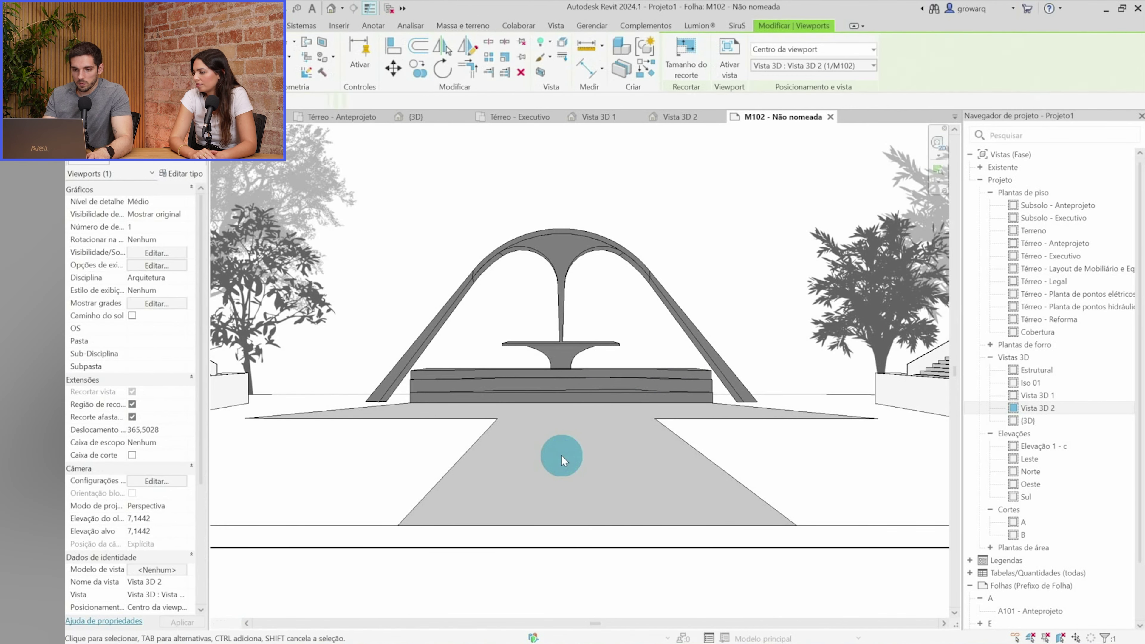
{"action": "key", "text": "c"}
{"action": "key", "text": "m"}
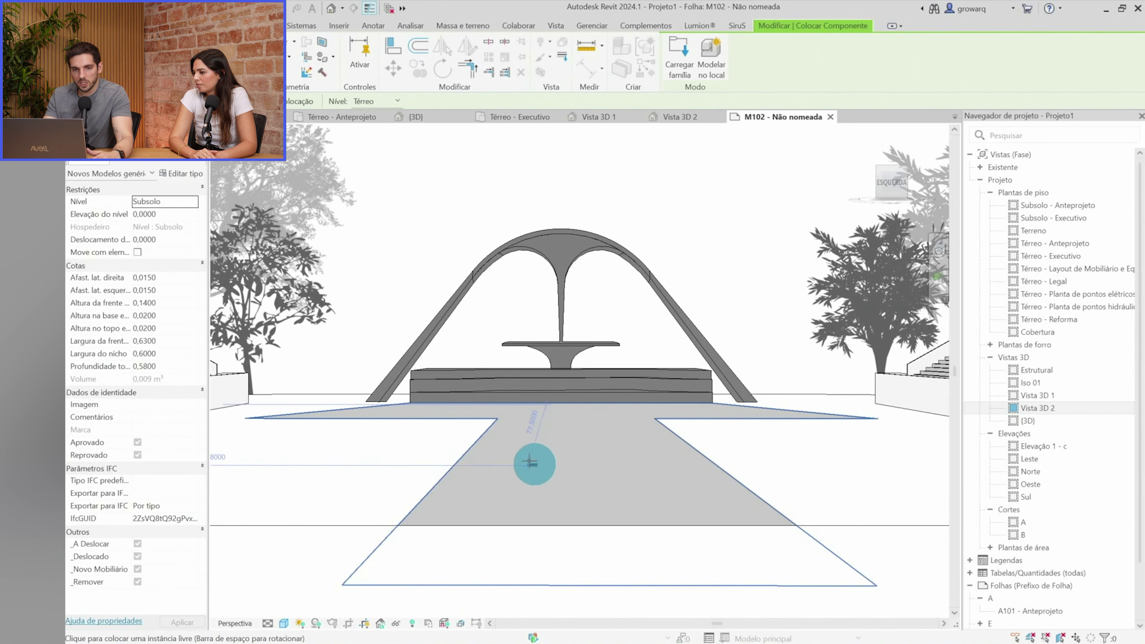
{"action": "left_click", "coordinate": [144, 162]}
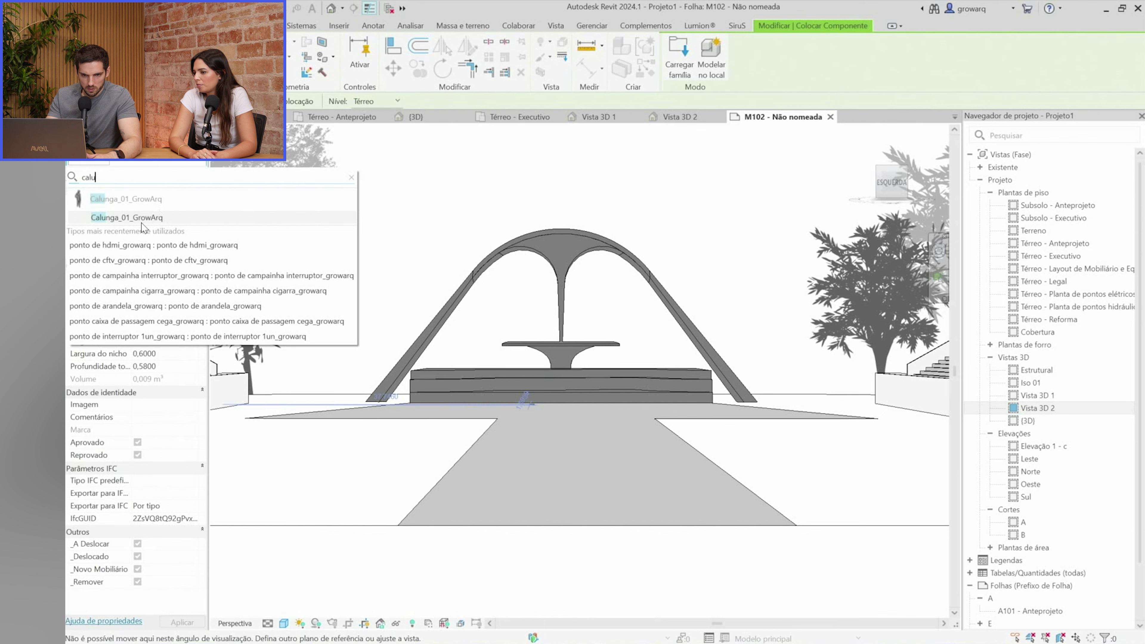
{"action": "left_click", "coordinate": [153, 218]}
Place three Calunga_01_GrowArq figures on the plaza floor in front of the arch
{"action": "scroll", "coordinate": [505, 433], "scroll_direction": "up", "scroll_amount": 1}
{"action": "scroll", "coordinate": [509, 431], "scroll_direction": "up", "scroll_amount": 2}
{"action": "scroll", "coordinate": [509, 431], "scroll_direction": "down", "scroll_amount": 2}
{"action": "scroll", "coordinate": [507, 428], "scroll_direction": "up", "scroll_amount": 2}
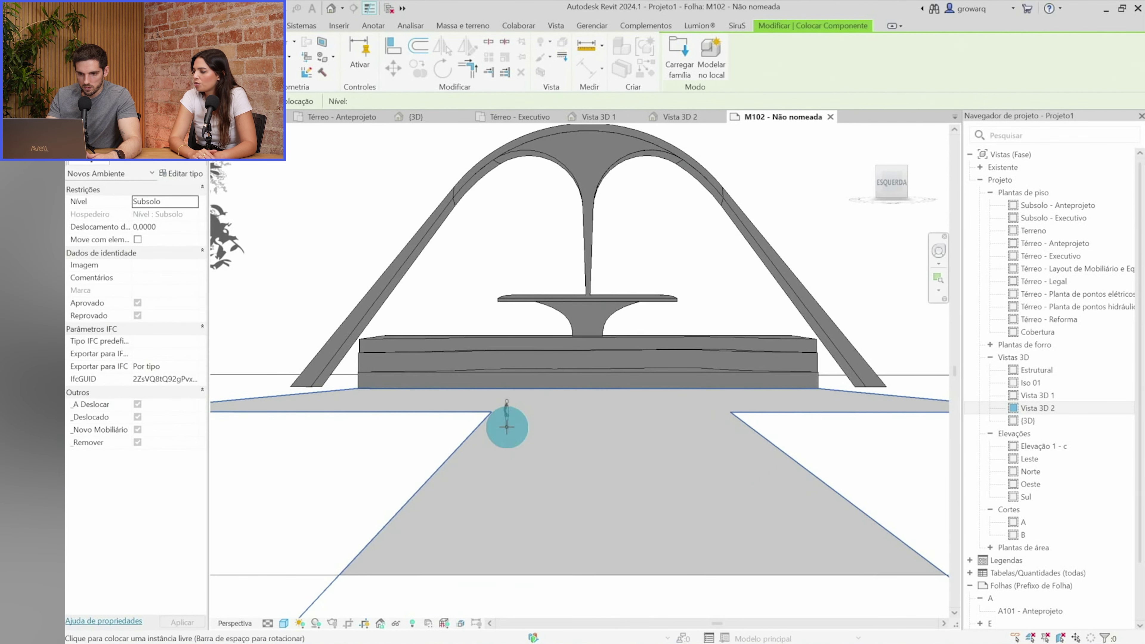
{"action": "left_click", "coordinate": [506, 427]}
{"action": "scroll", "coordinate": [361, 468], "scroll_direction": "down", "scroll_amount": 2}
{"action": "scroll", "coordinate": [332, 468], "scroll_direction": "up", "scroll_amount": 3}
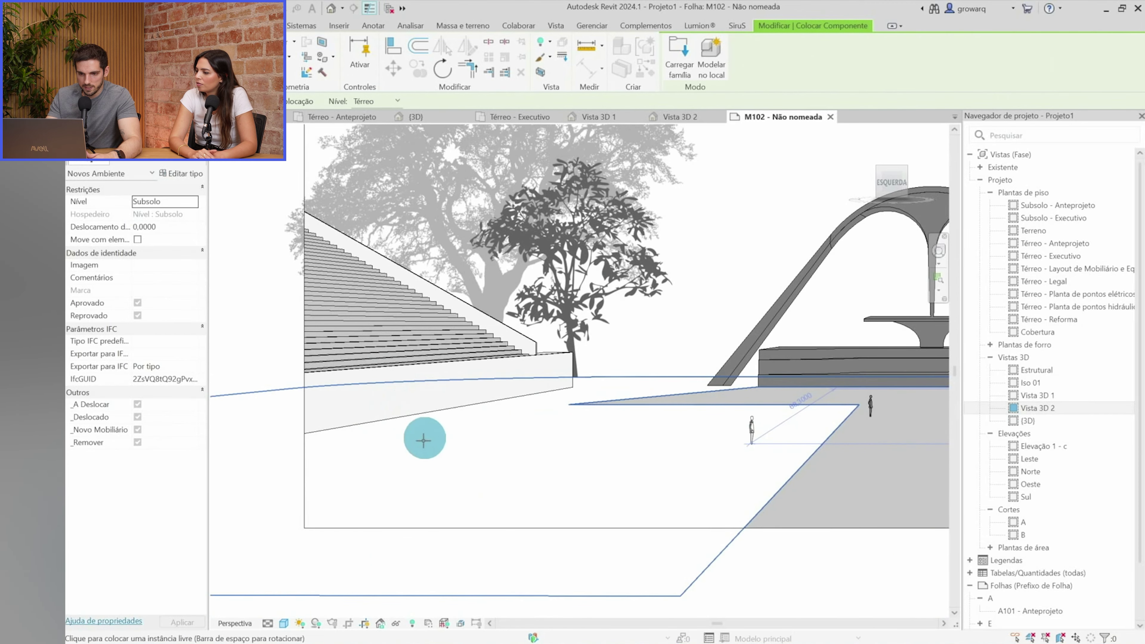
{"action": "scroll", "coordinate": [415, 444], "scroll_direction": "up", "scroll_amount": 2}
{"action": "scroll", "coordinate": [409, 445], "scroll_direction": "down", "scroll_amount": 3}
{"action": "mouse_move", "coordinate": [409, 443]}
{"action": "middle_mouse_down", "text": "shift"}
{"action": "mouse_move", "coordinate": [670, 422]}
{"action": "mouse_move", "coordinate": [513, 422]}
{"action": "middle_mouse_up", "text": "shift"}
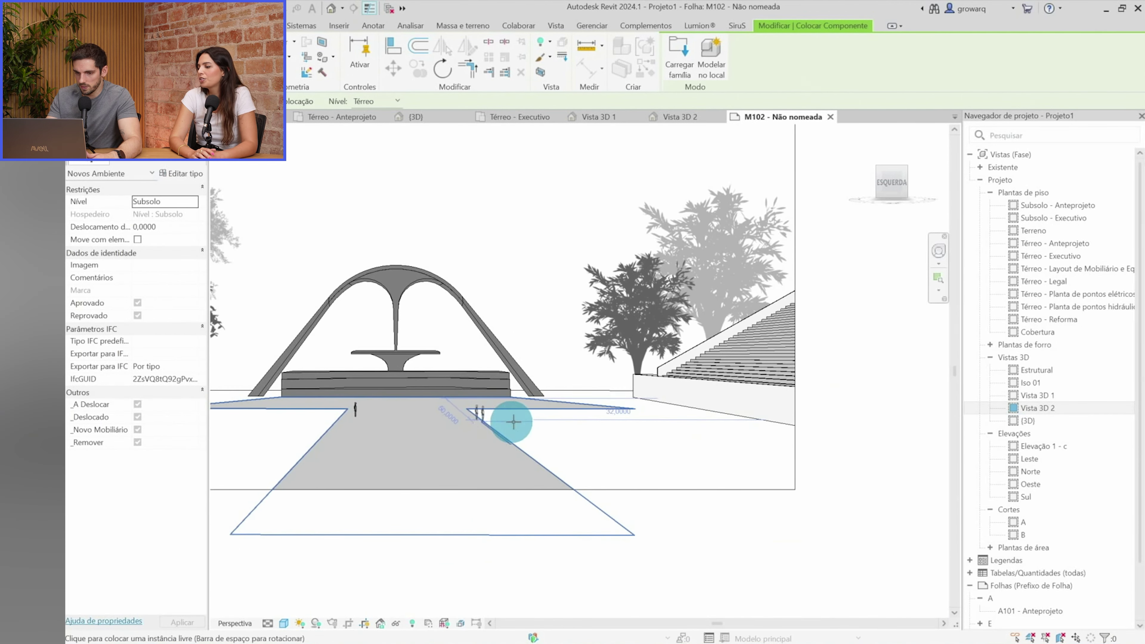
{"action": "scroll", "coordinate": [513, 422], "scroll_direction": "up", "scroll_amount": 3}
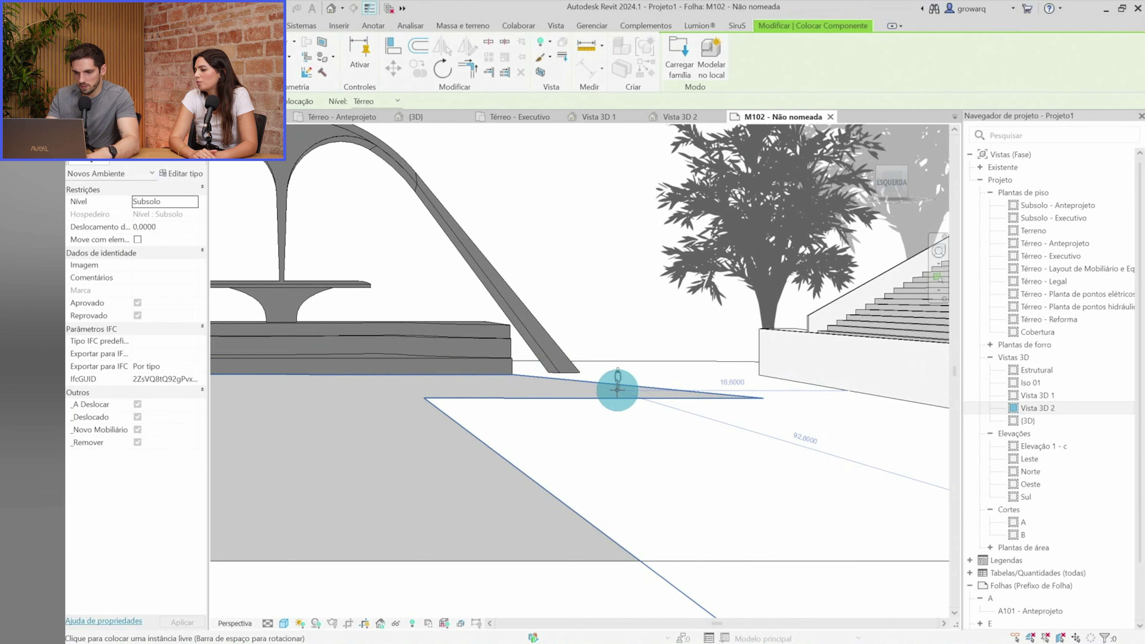
{"action": "scroll", "coordinate": [613, 391], "scroll_direction": "up", "scroll_amount": 2}
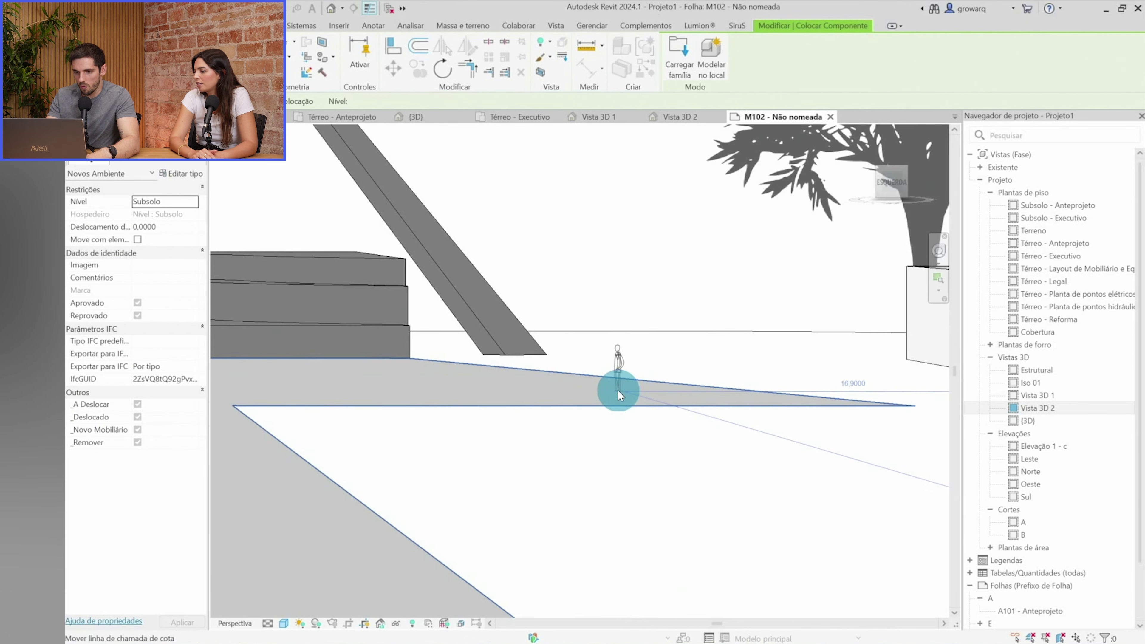
{"action": "scroll", "coordinate": [618, 396], "scroll_direction": "down", "scroll_amount": 3}
{"action": "scroll", "coordinate": [647, 467], "scroll_direction": "down", "scroll_amount": 2}
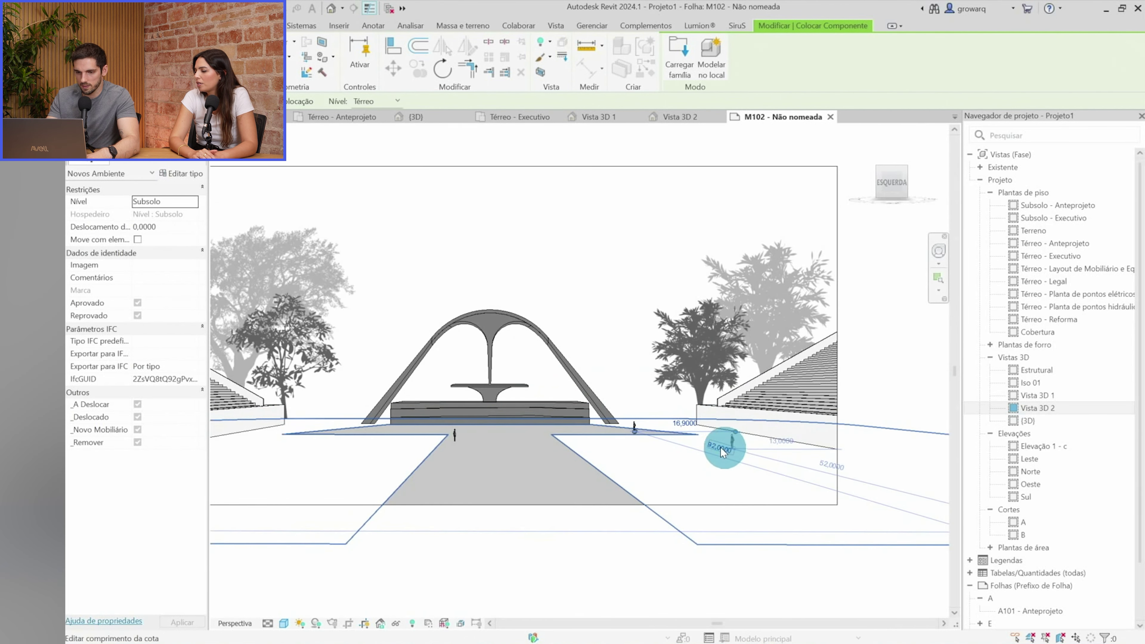
{"action": "scroll", "coordinate": [406, 399], "scroll_direction": "up", "scroll_amount": 3}
{"action": "scroll", "coordinate": [361, 401], "scroll_direction": "up", "scroll_amount": 1}
{"action": "scroll", "coordinate": [353, 400], "scroll_direction": "down", "scroll_amount": 1}
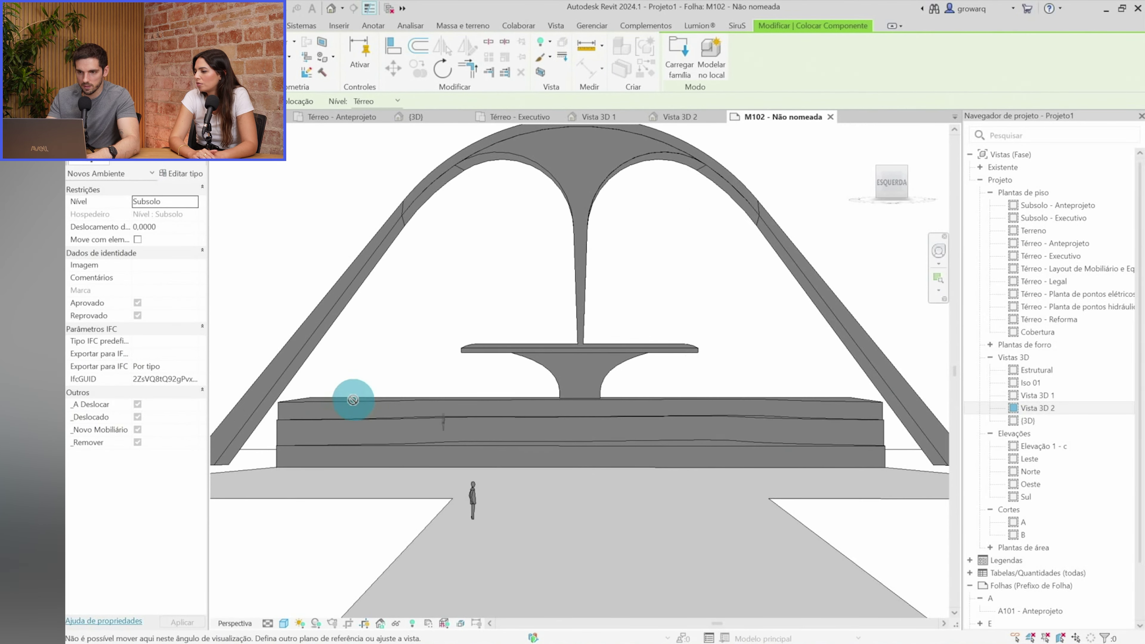
{"action": "scroll", "coordinate": [545, 417], "scroll_direction": "down", "scroll_amount": 2}
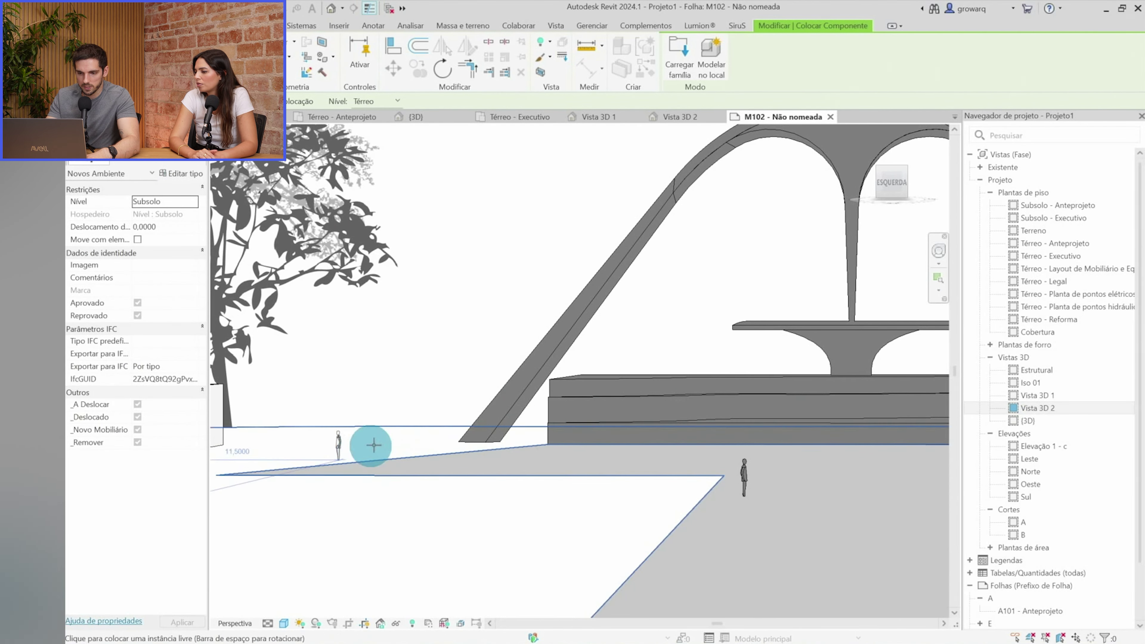
{"action": "scroll", "coordinate": [552, 403], "scroll_direction": "up", "scroll_amount": 3}
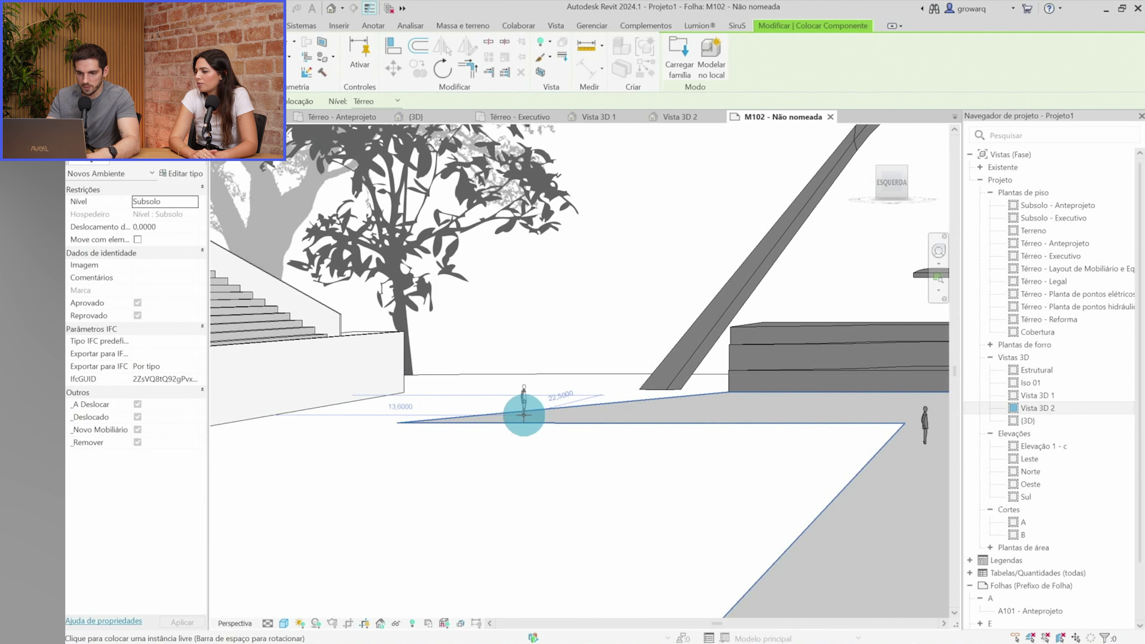
{"action": "scroll", "coordinate": [511, 409], "scroll_direction": "down", "scroll_amount": 3}
{"action": "key", "text": "Escape"}
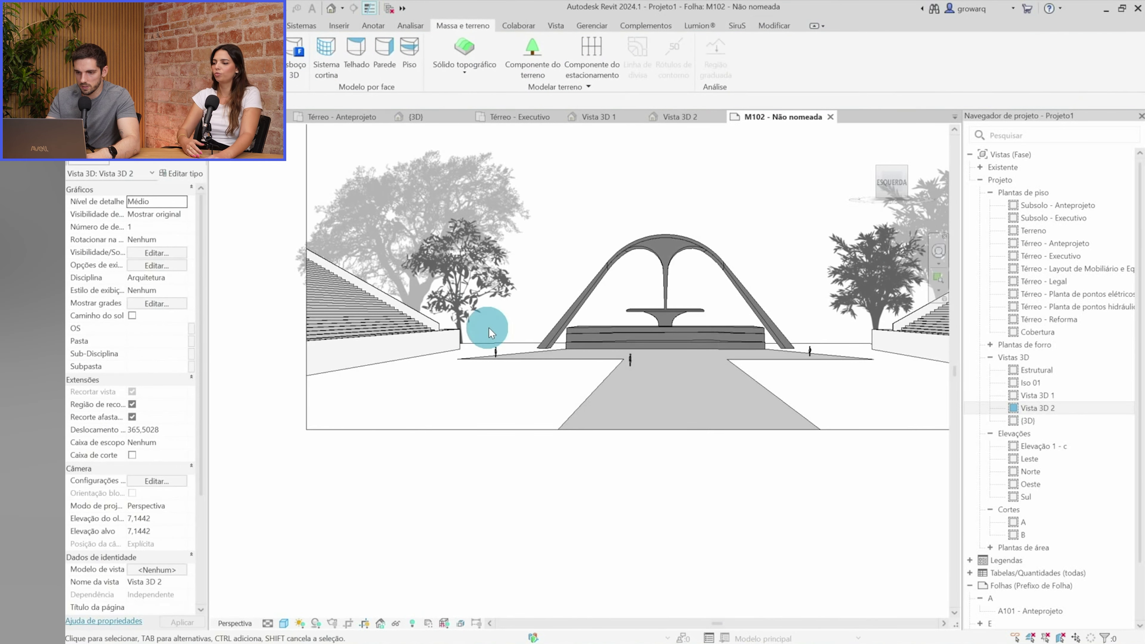
Override the plaza floor slab's graphics in this view with a grey fill
{"action": "middle_click_drag", "start_coordinate": [857, 389], "coordinate": [726, 399]}
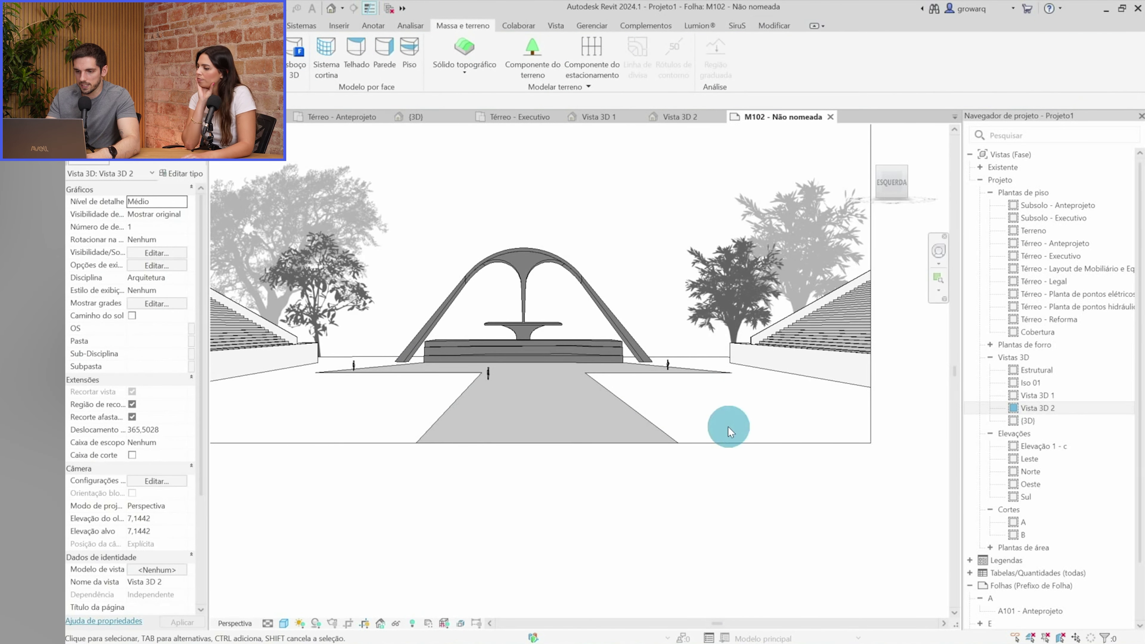
{"action": "left_click", "coordinate": [707, 354]}
{"action": "right_click", "coordinate": [707, 355]}
{"action": "left_click", "coordinate": [266, 178]}
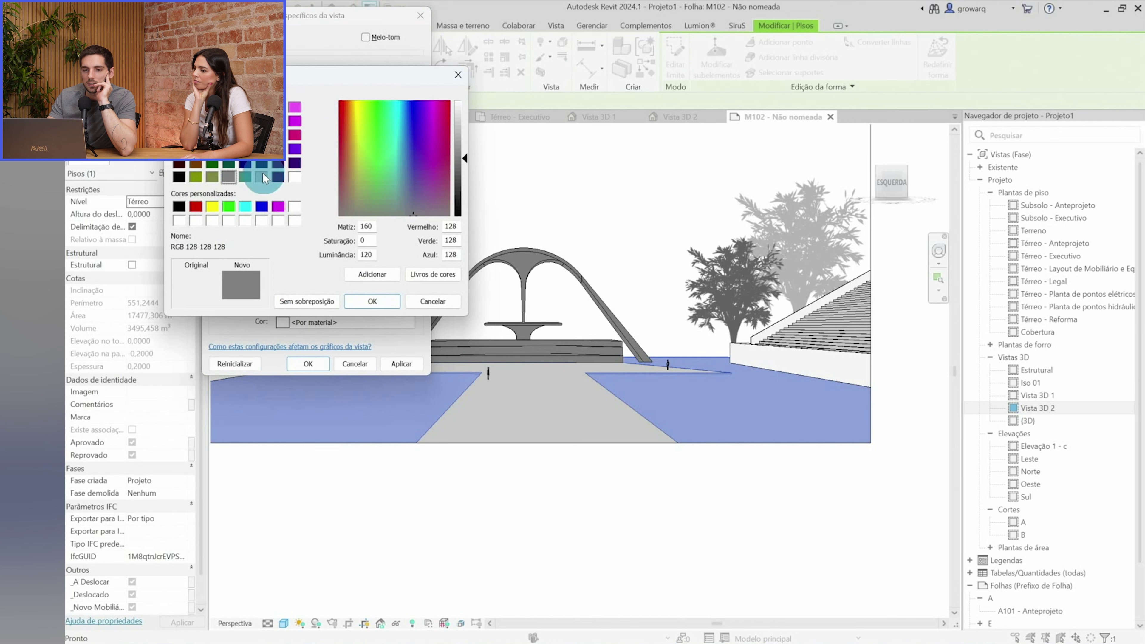
{"action": "left_click", "coordinate": [370, 301]}
{"action": "left_click", "coordinate": [401, 363]}
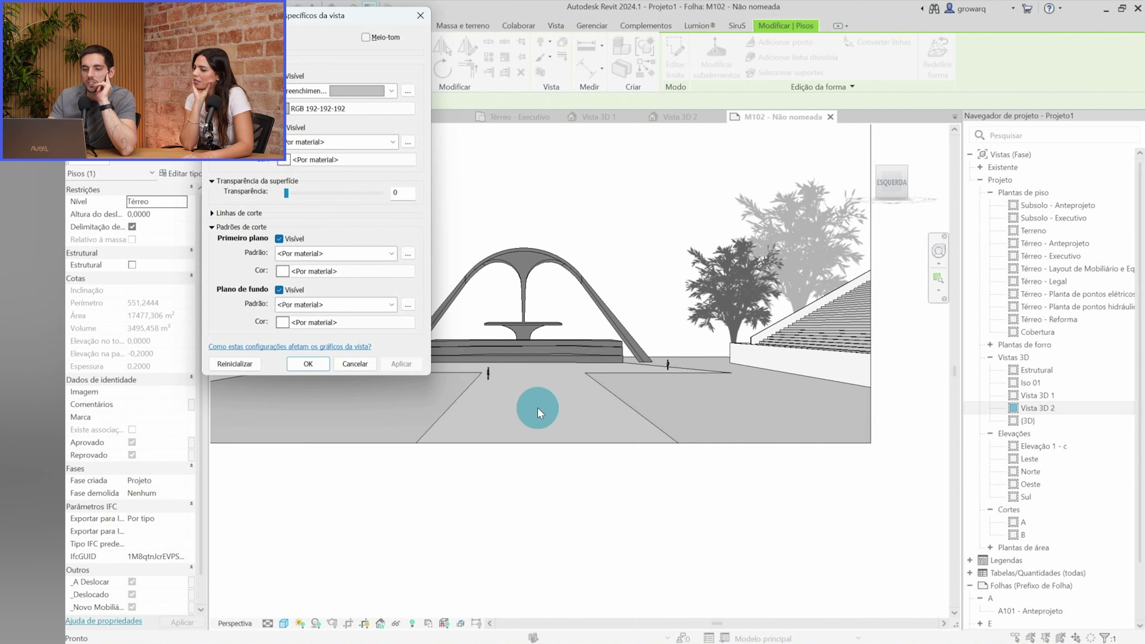
{"action": "left_click", "coordinate": [308, 363]}
{"action": "key", "text": "Escape"}
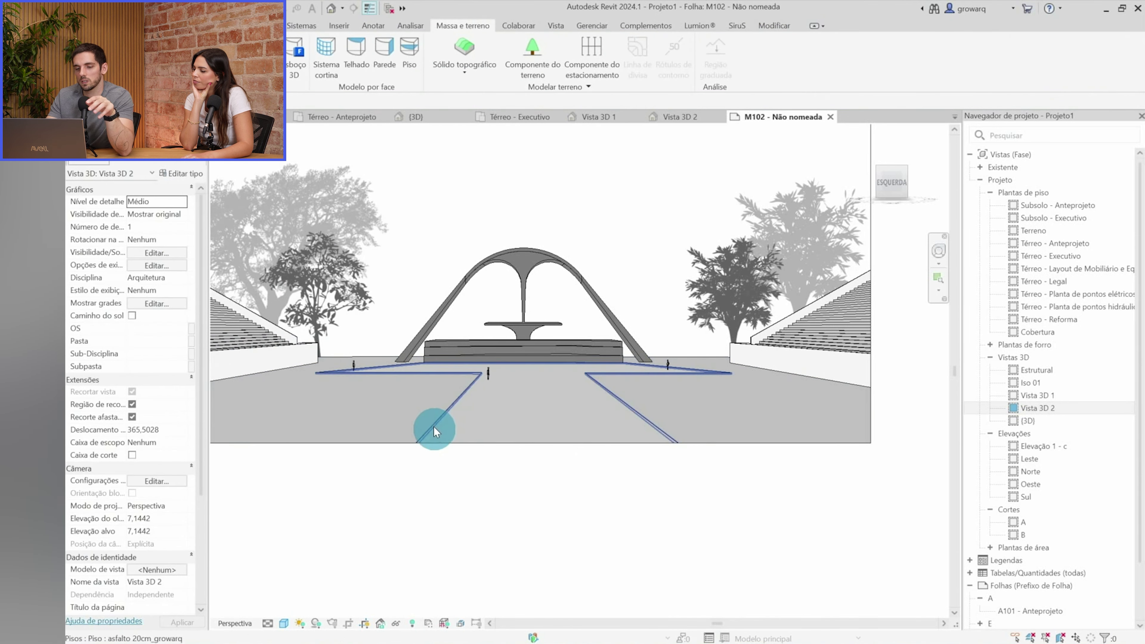
Give the central walkway a solid fill override in light grey (RGB 192)
{"action": "left_click", "coordinate": [433, 427]}
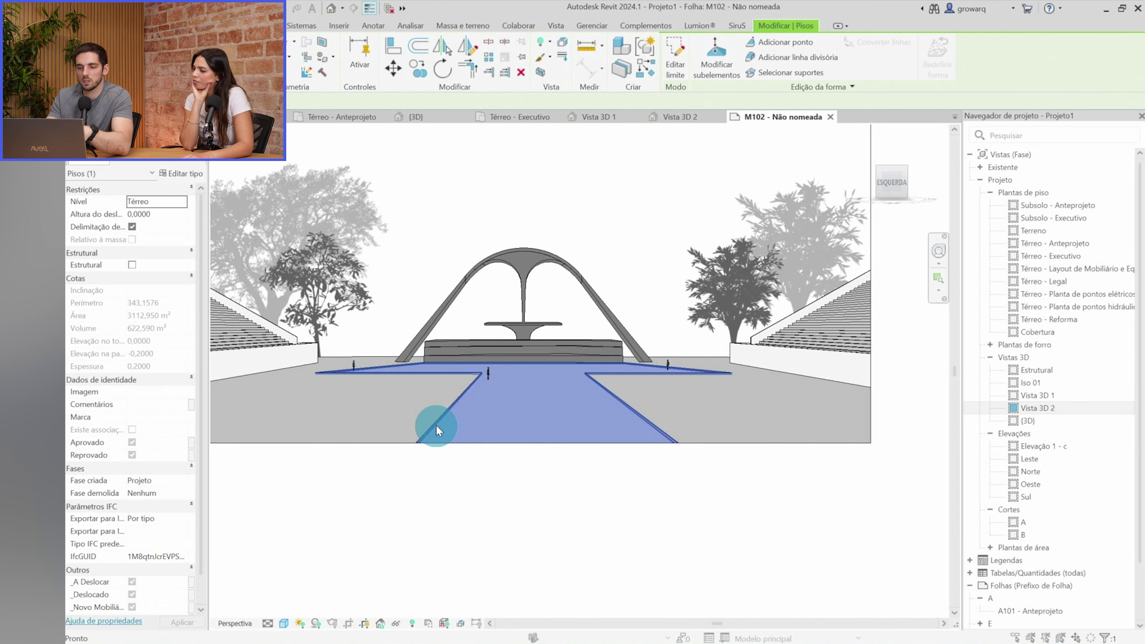
{"action": "key", "text": "o"}
{"action": "key", "text": "e"}
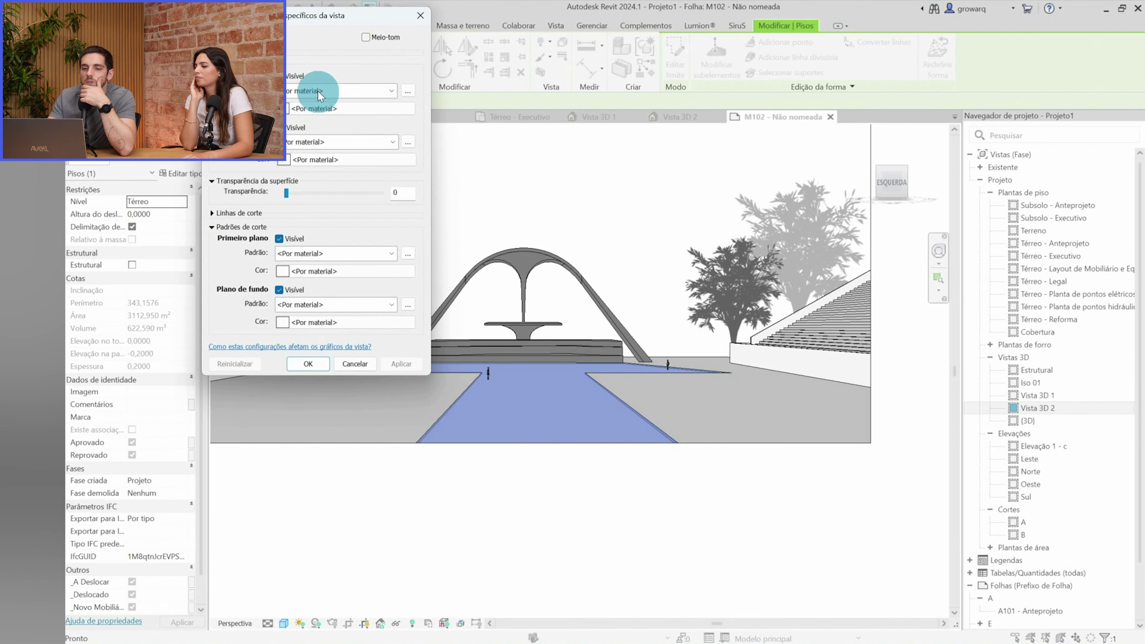
{"action": "left_click", "coordinate": [319, 92]}
{"action": "left_click", "coordinate": [369, 124]}
{"action": "left_click", "coordinate": [337, 111]}
{"action": "left_click", "coordinate": [252, 186]}
{"action": "left_click", "coordinate": [364, 305]}
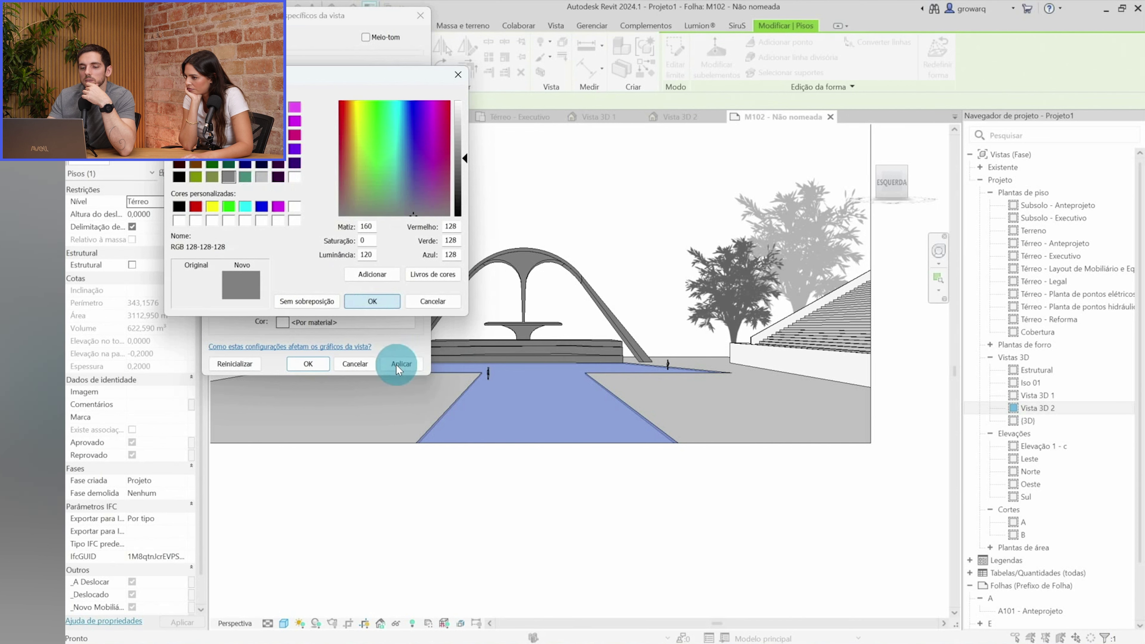
{"action": "left_click", "coordinate": [399, 363]}
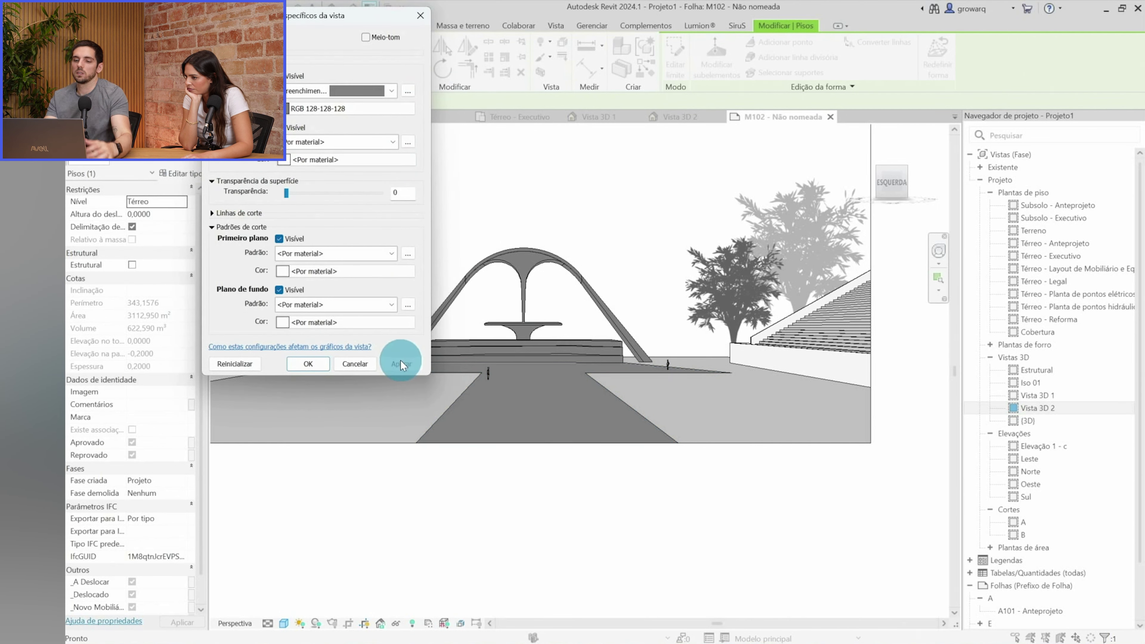
{"action": "left_click", "coordinate": [356, 111]}
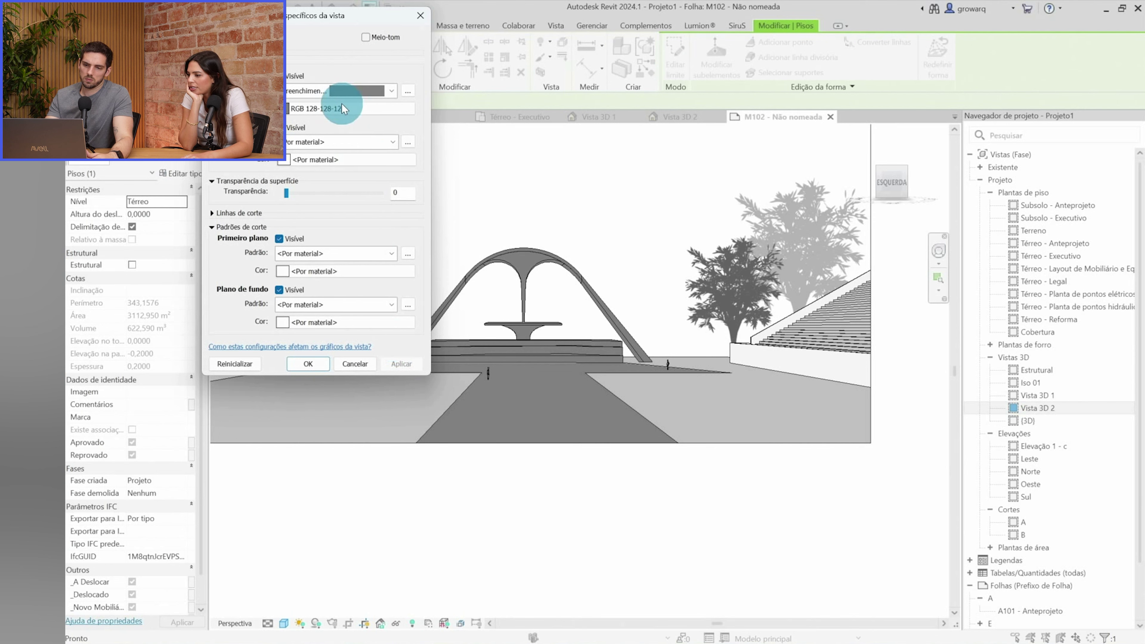
{"action": "left_click", "coordinate": [262, 177]}
{"action": "left_click", "coordinate": [379, 304]}
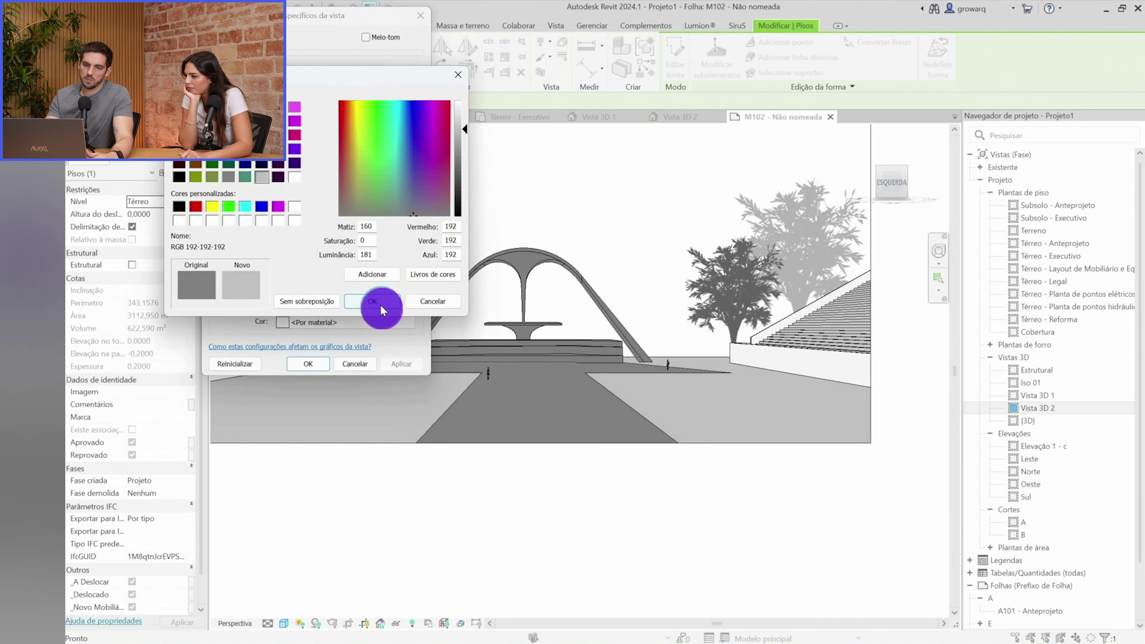
{"action": "left_click", "coordinate": [302, 363]}
{"action": "left_click", "coordinate": [341, 409]}
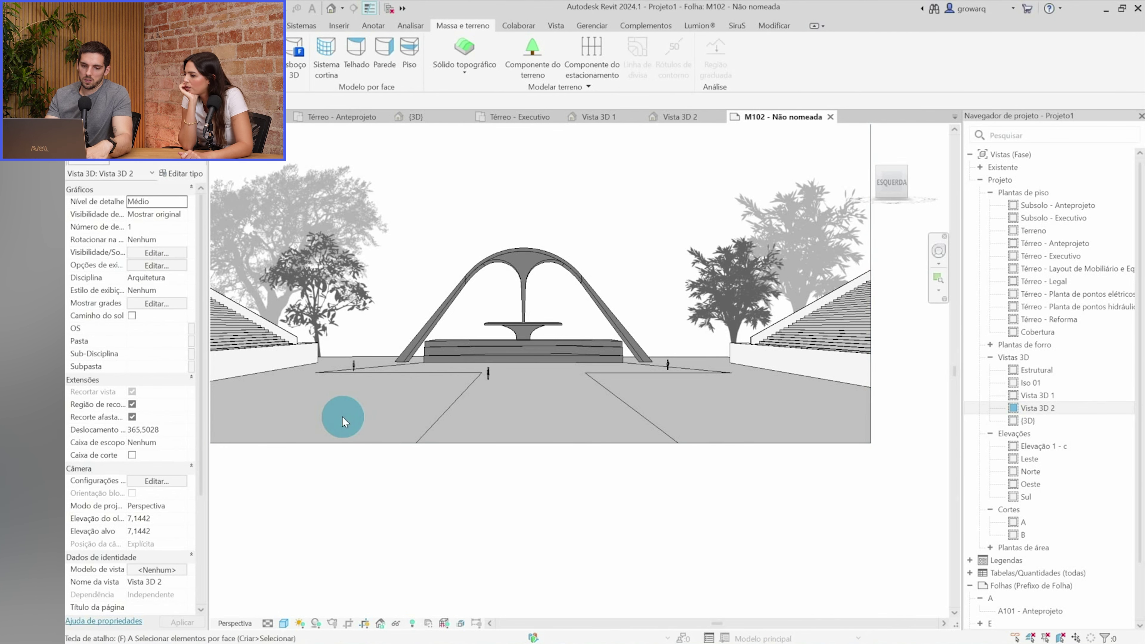
Set the surrounding ground floor's surface fill to a paler grey, RGB 230
{"action": "left_click", "coordinate": [342, 416]}
{"action": "key", "text": "o"}
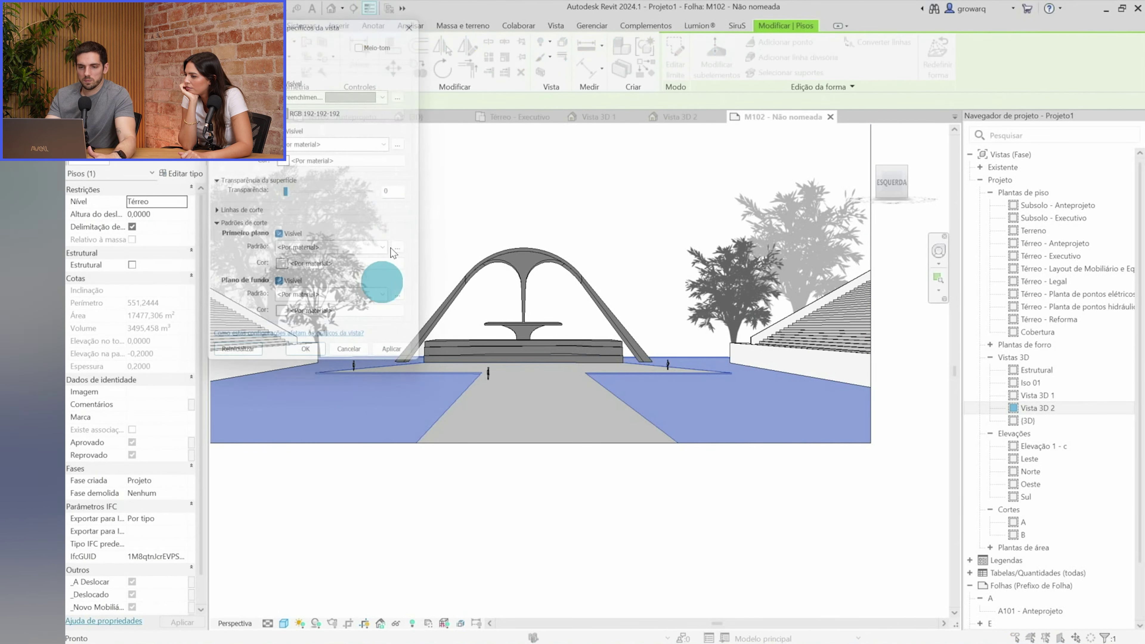
{"action": "left_click", "coordinate": [328, 107]}
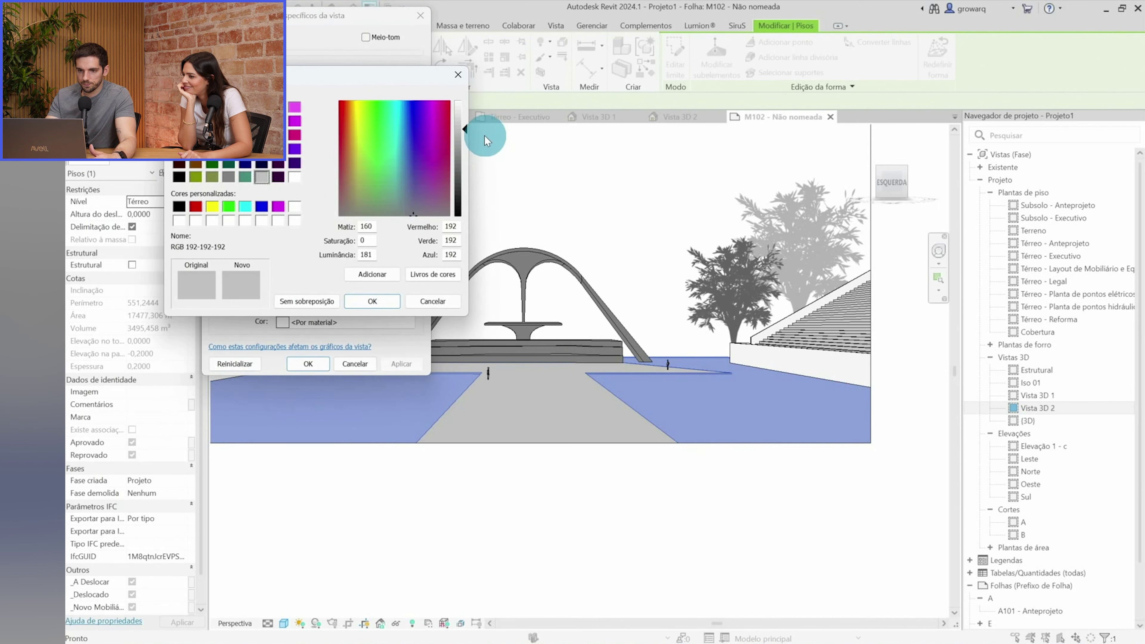
{"action": "left_click", "coordinate": [358, 303]}
{"action": "left_click", "coordinate": [401, 364]}
{"action": "left_click", "coordinate": [308, 364]}
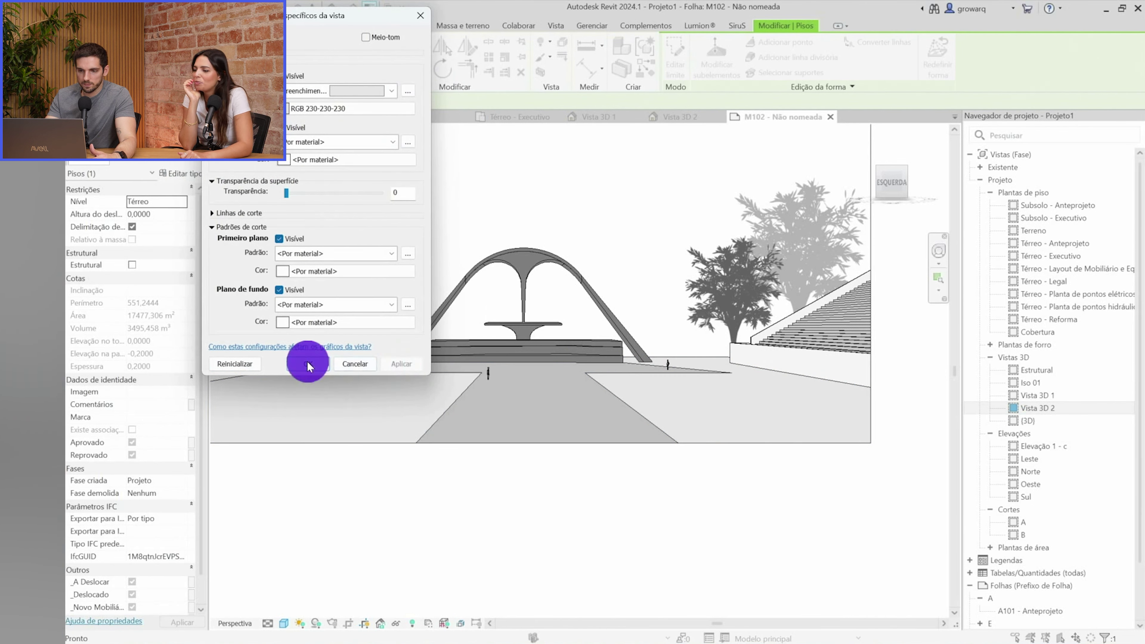
{"action": "left_click", "coordinate": [442, 487]}
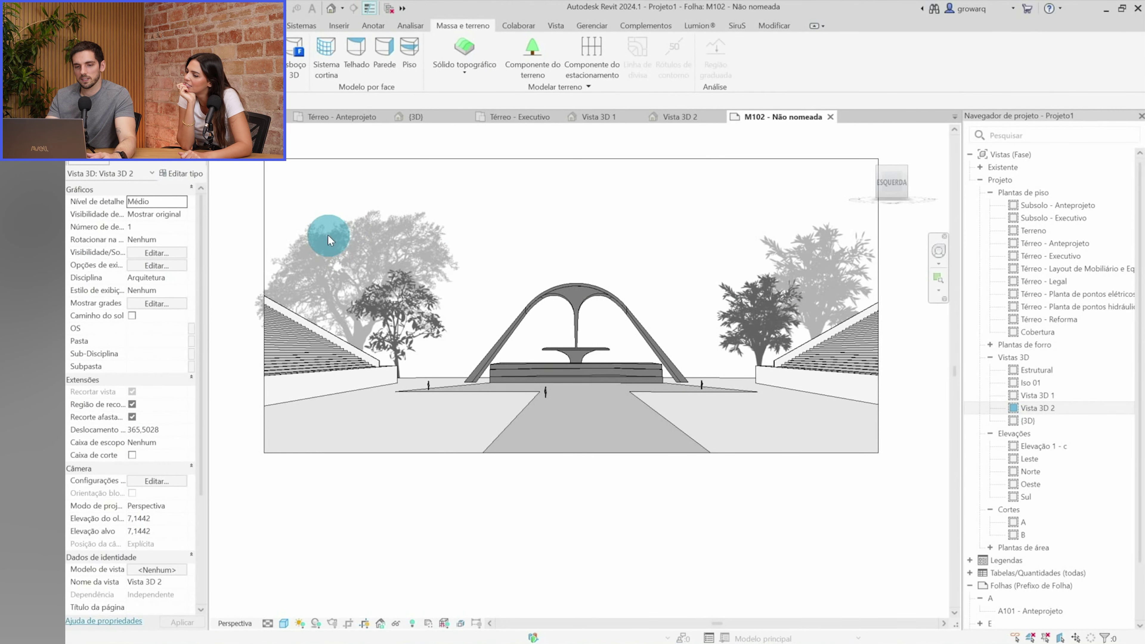
Inspect the left tree cutout, frame the whole perspective, then bring up the ARVORES folder
{"action": "left_click", "coordinate": [243, 306]}
{"action": "key", "text": "Escape"}
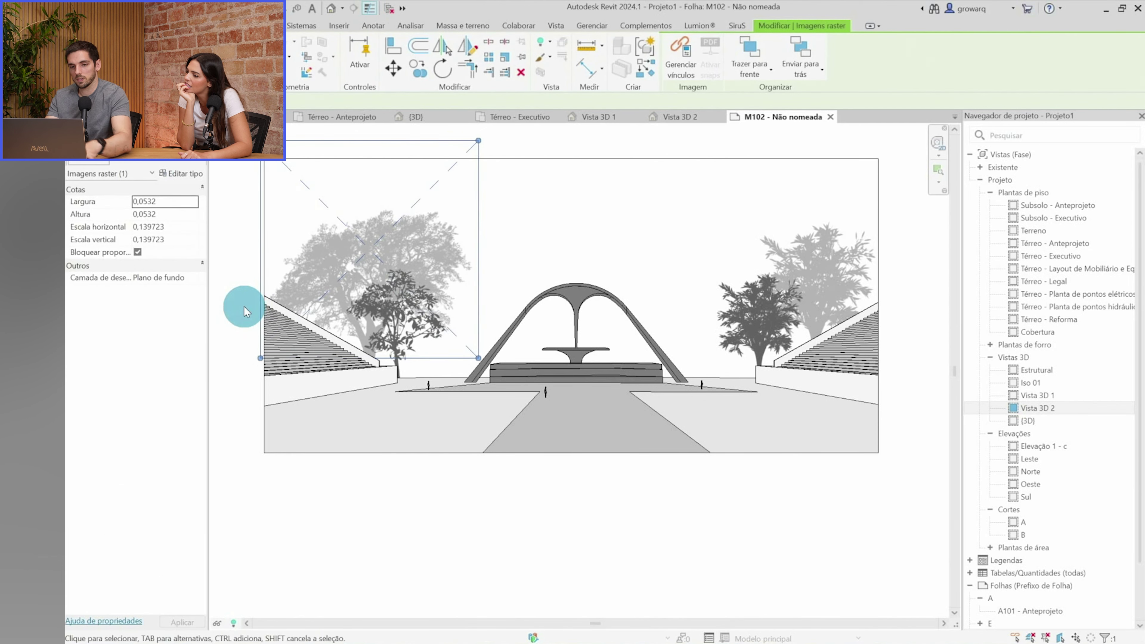
{"action": "scroll", "coordinate": [357, 466], "scroll_direction": "down", "scroll_amount": 1}
{"action": "middle_click_drag", "start_coordinate": [454, 534], "coordinate": [457, 505]}
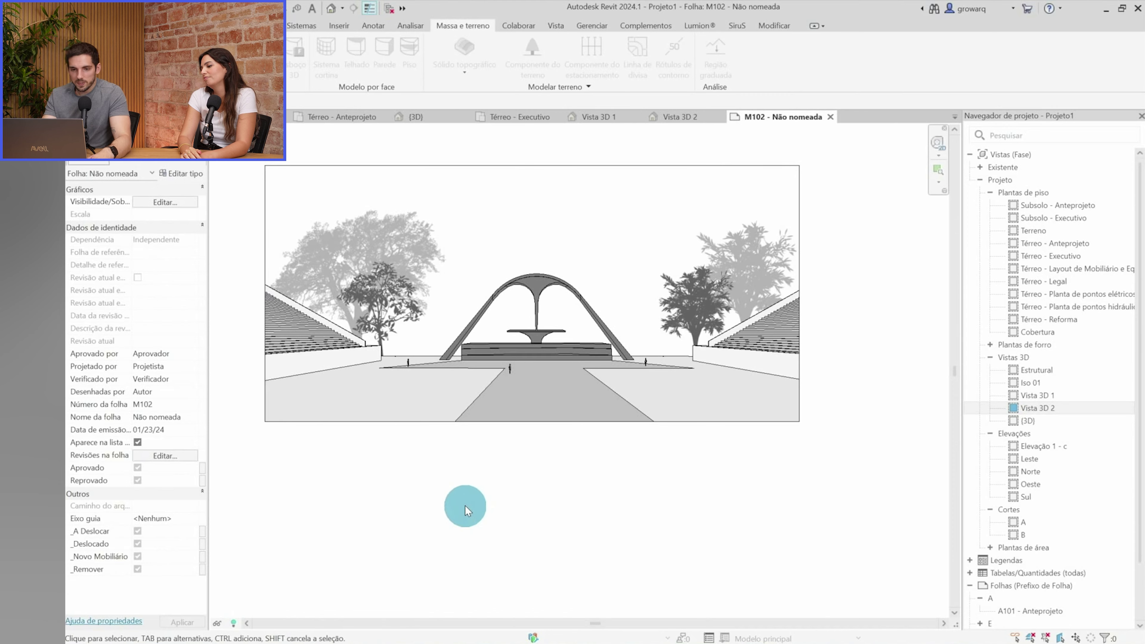
{"action": "key", "text": "alt+Tab"}
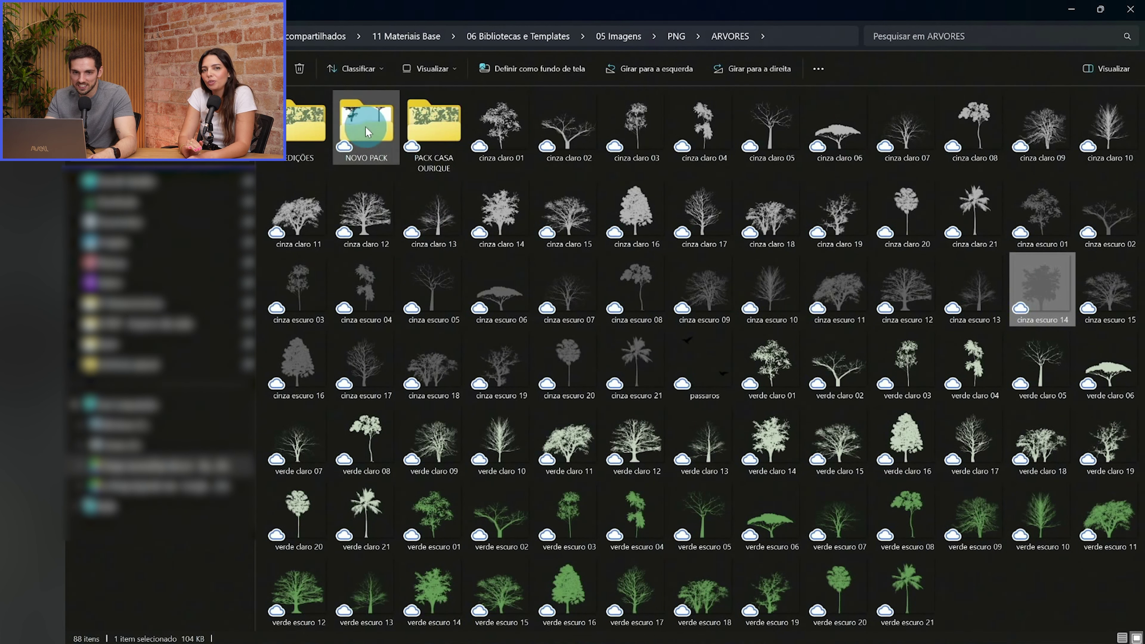
Go up to the PNG folder, open PÁSSAROS and preview the bird images
{"action": "key", "text": "alt+Up"}
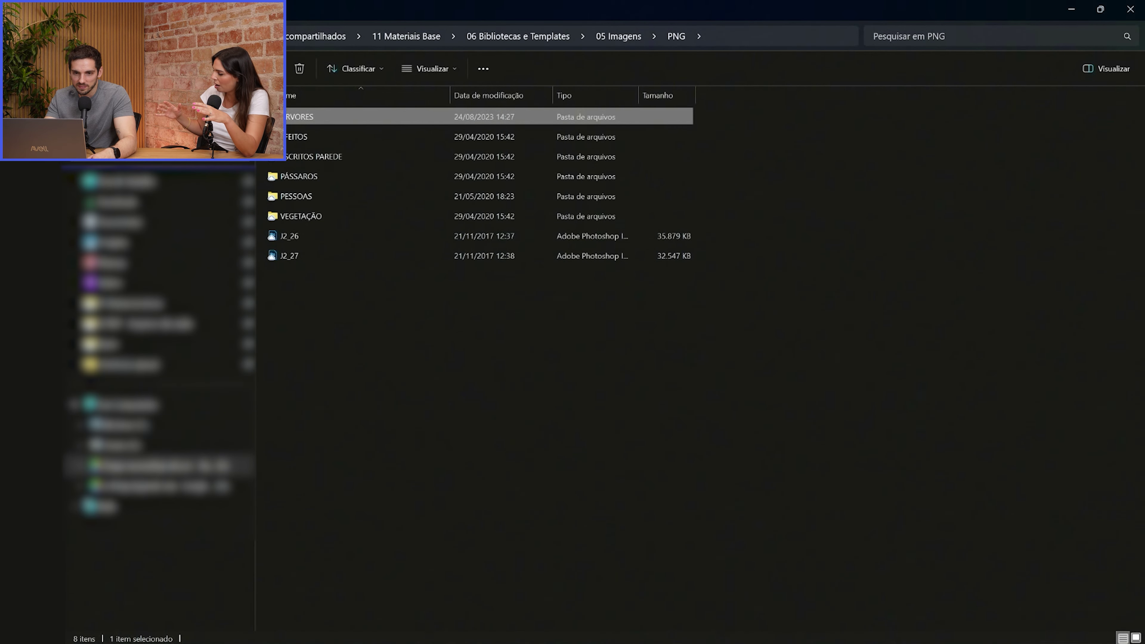
{"action": "double_click", "coordinate": [297, 176]}
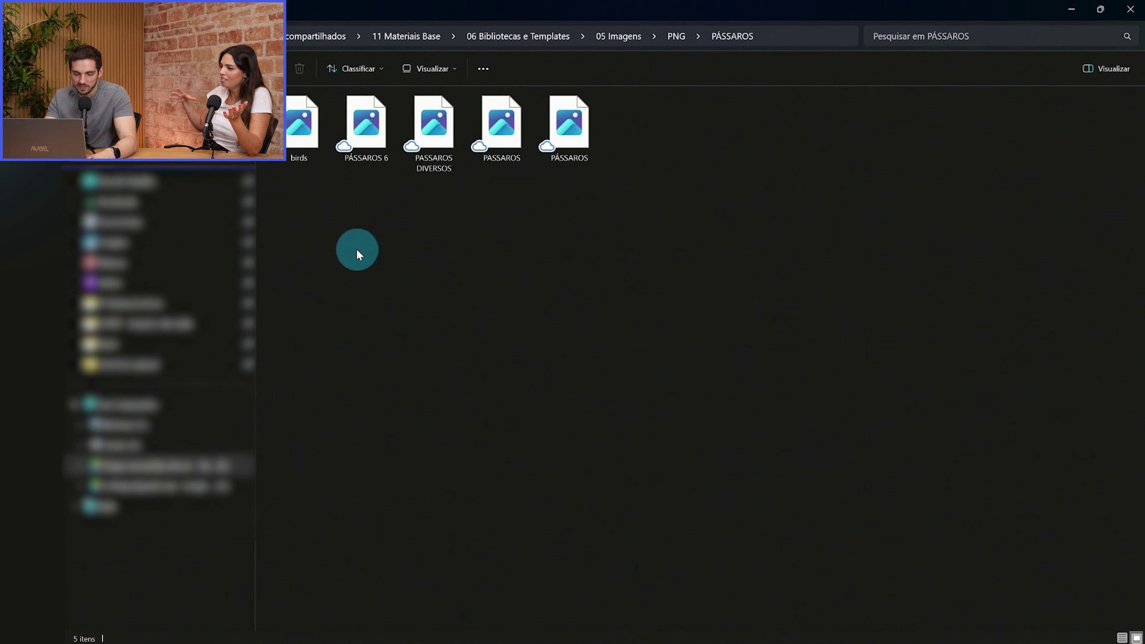
{"action": "left_click", "coordinate": [352, 140]}
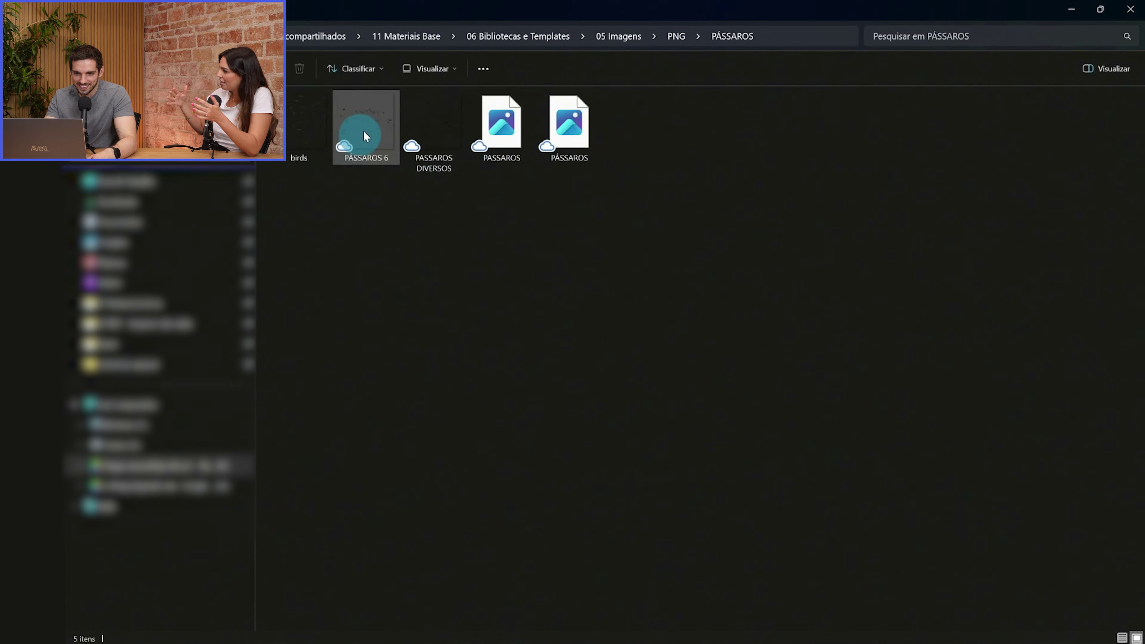
{"action": "left_click", "coordinate": [433, 124]}
{"action": "left_click", "coordinate": [504, 121]}
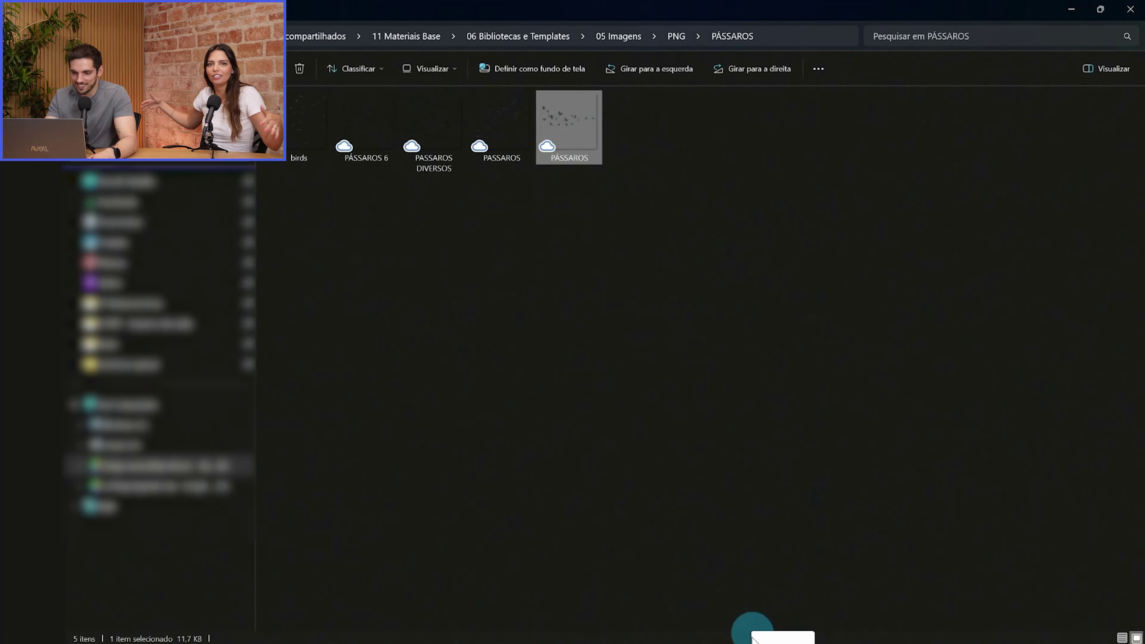
Drag the birds image from the PÁSSAROS folder onto Revit sheet M102
{"action": "left_click", "coordinate": [760, 640]}
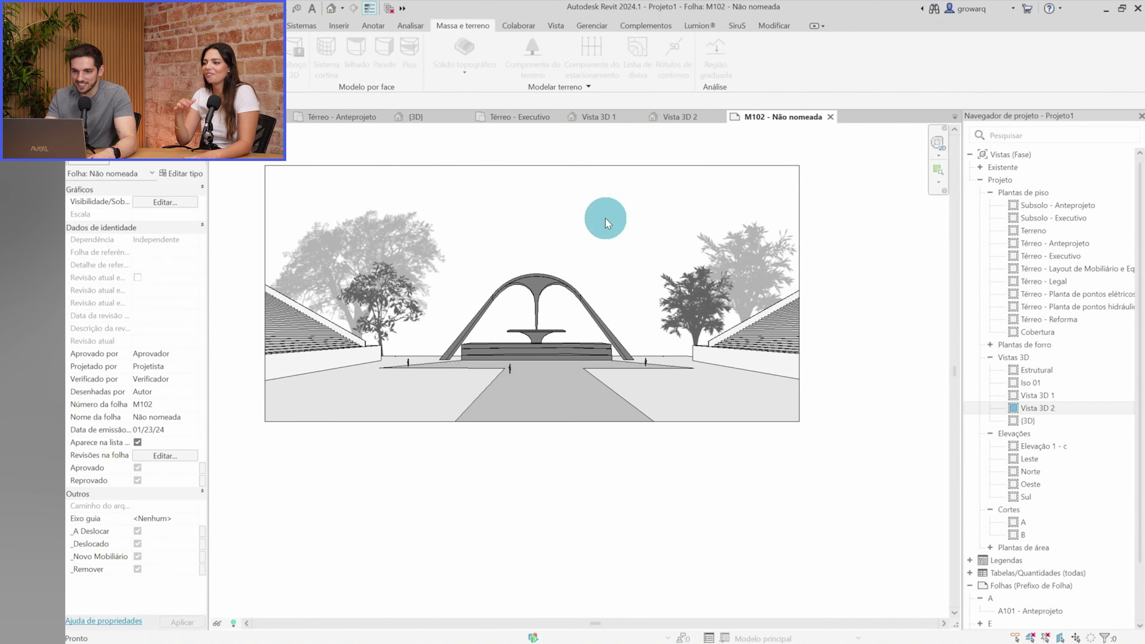
{"action": "left_click", "coordinate": [599, 256]}
{"action": "mouse_move", "coordinate": [850, 190]}
{"action": "left_mouse_down"}
{"action": "mouse_move", "coordinate": [960, 109]}
{"action": "mouse_move", "coordinate": [885, 146]}
{"action": "left_mouse_up"}
{"action": "left_click_drag", "start_coordinate": [465, 200], "coordinate": [614, 234]}
{"action": "key", "text": "alt+Tab"}
{"action": "left_click", "coordinate": [351, 127]}
{"action": "left_click", "coordinate": [295, 111]}
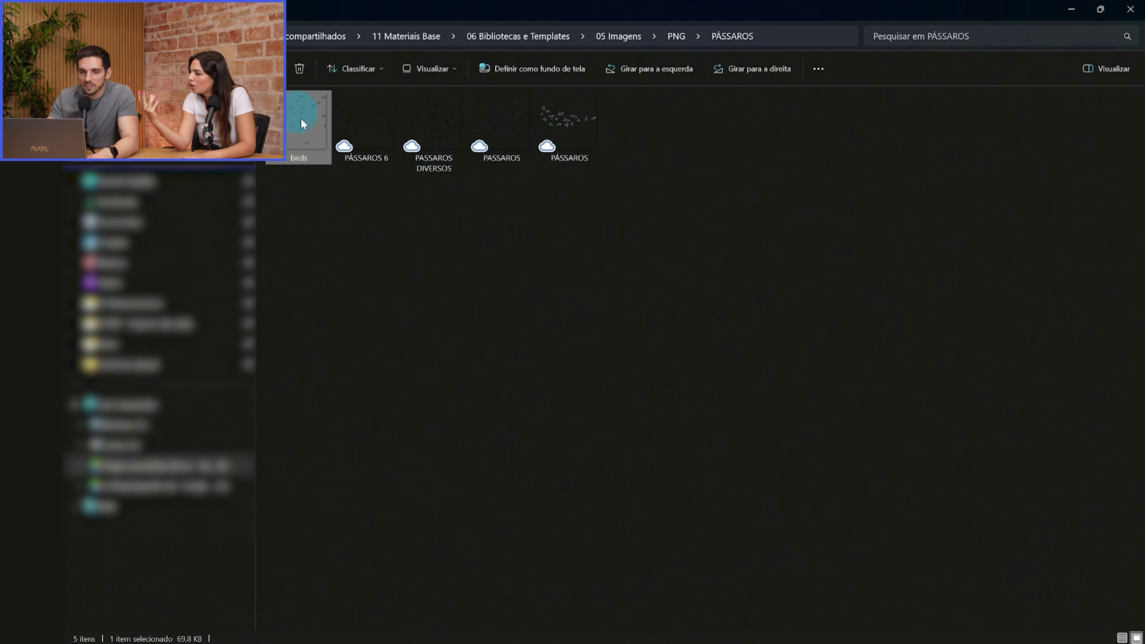
{"action": "mouse_move", "coordinate": [311, 162]}
{"action": "left_mouse_down"}
{"action": "mouse_move", "coordinate": [797, 534]}
{"action": "mouse_move", "coordinate": [760, 629]}
{"action": "left_mouse_up"}
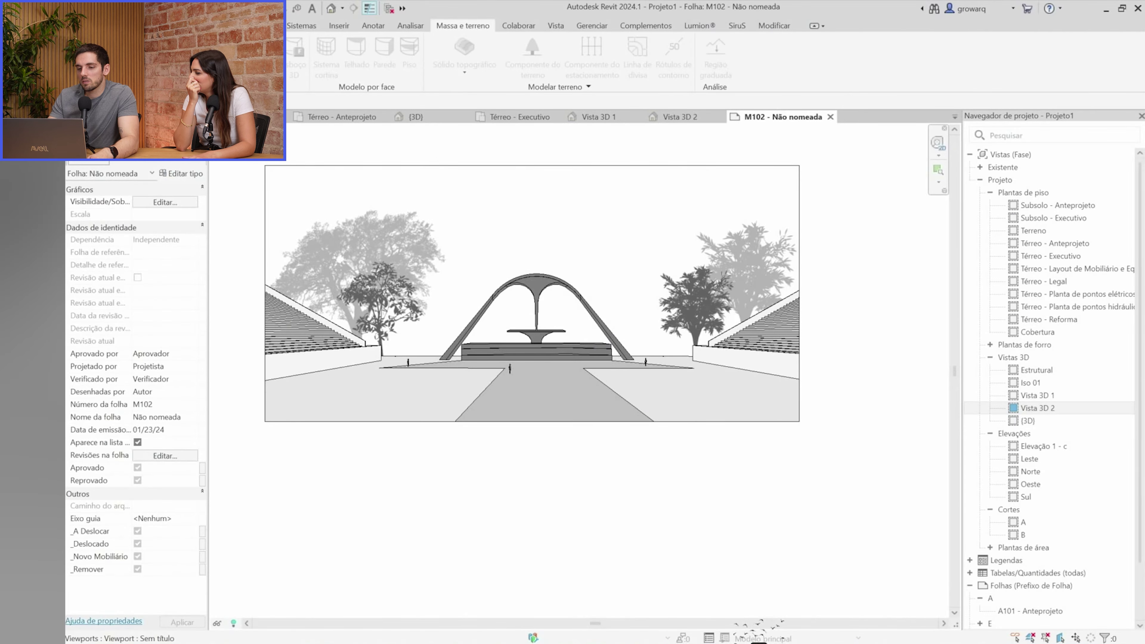
{"action": "left_click_drag", "start_coordinate": [590, 293], "coordinate": [594, 285]}
Resize the birds image with its corner grips and place it above the arch
{"action": "scroll", "coordinate": [616, 259], "scroll_direction": "down", "scroll_amount": 3}
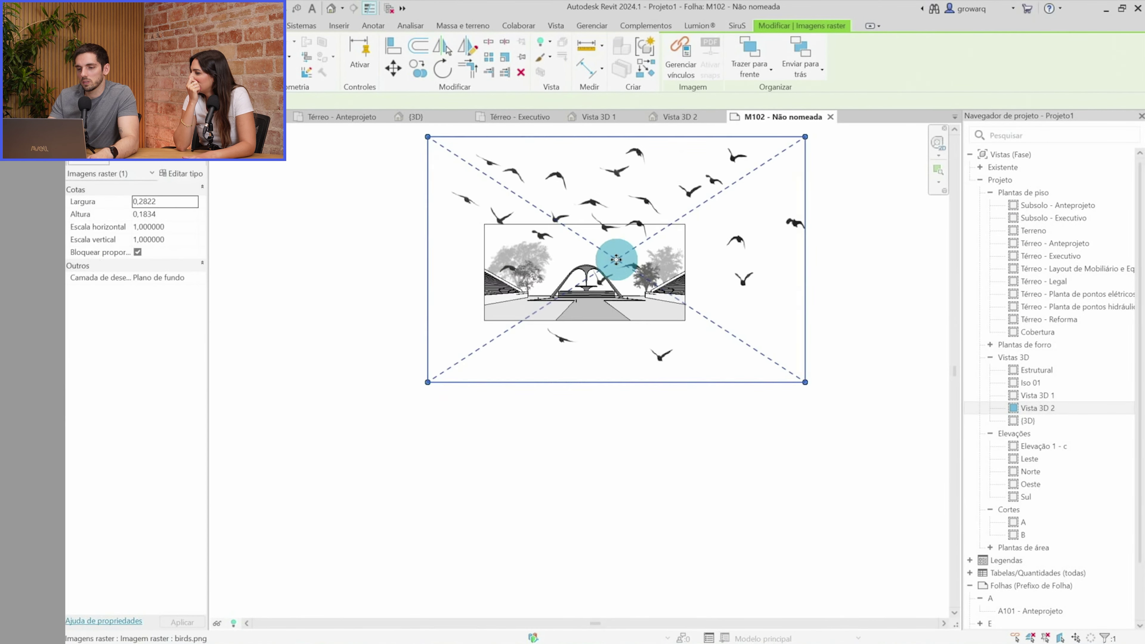
{"action": "scroll", "coordinate": [559, 307], "scroll_direction": "up", "scroll_amount": 3}
{"action": "mouse_move", "coordinate": [568, 311]}
{"action": "left_mouse_down"}
{"action": "mouse_move", "coordinate": [561, 295]}
{"action": "mouse_move", "coordinate": [655, 251]}
{"action": "left_mouse_up"}
{"action": "left_click_drag", "start_coordinate": [692, 215], "coordinate": [843, 143]}
{"action": "scroll", "coordinate": [677, 204], "scroll_direction": "up", "scroll_amount": 2}
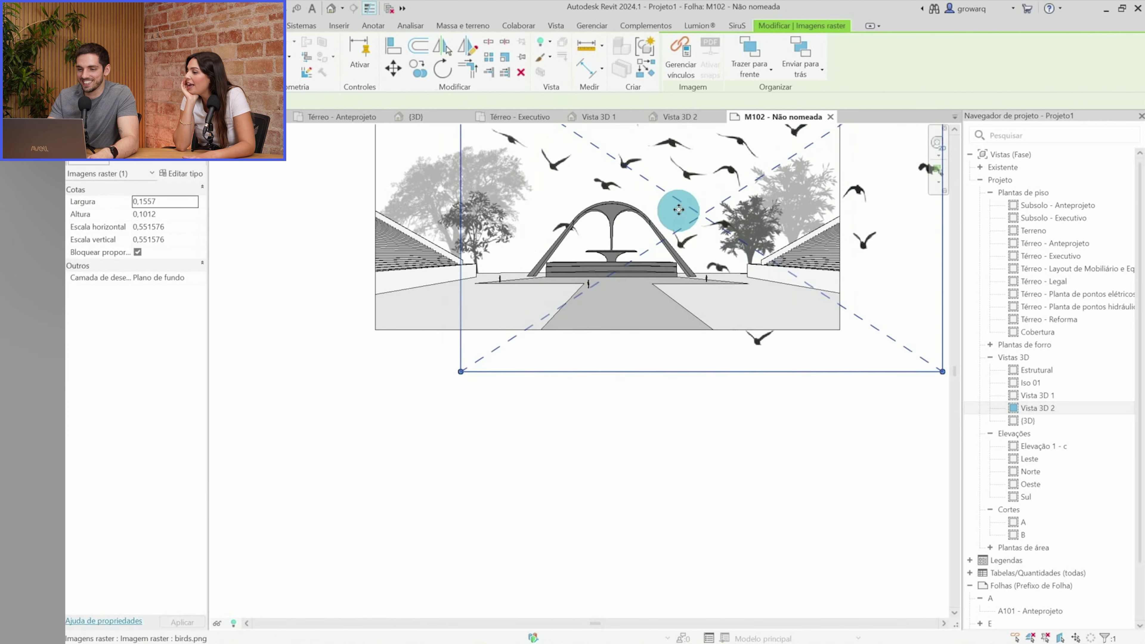
{"action": "scroll", "coordinate": [695, 172], "scroll_direction": "up", "scroll_amount": 1}
{"action": "scroll", "coordinate": [590, 239], "scroll_direction": "down", "scroll_amount": 2}
{"action": "left_click_drag", "start_coordinate": [490, 142], "coordinate": [726, 296]}
{"action": "scroll", "coordinate": [766, 316], "scroll_direction": "up", "scroll_amount": 3}
{"action": "left_click_drag", "start_coordinate": [784, 316], "coordinate": [593, 178]}
Move the birds toward the drawing's top-right and shrink them into a small flock
{"action": "scroll", "coordinate": [595, 338], "scroll_direction": "down", "scroll_amount": 1}
{"action": "left_click_drag", "start_coordinate": [507, 349], "coordinate": [498, 337]}
{"action": "left_click_drag", "start_coordinate": [581, 388], "coordinate": [588, 323]}
{"action": "left_click_drag", "start_coordinate": [646, 376], "coordinate": [673, 339]}
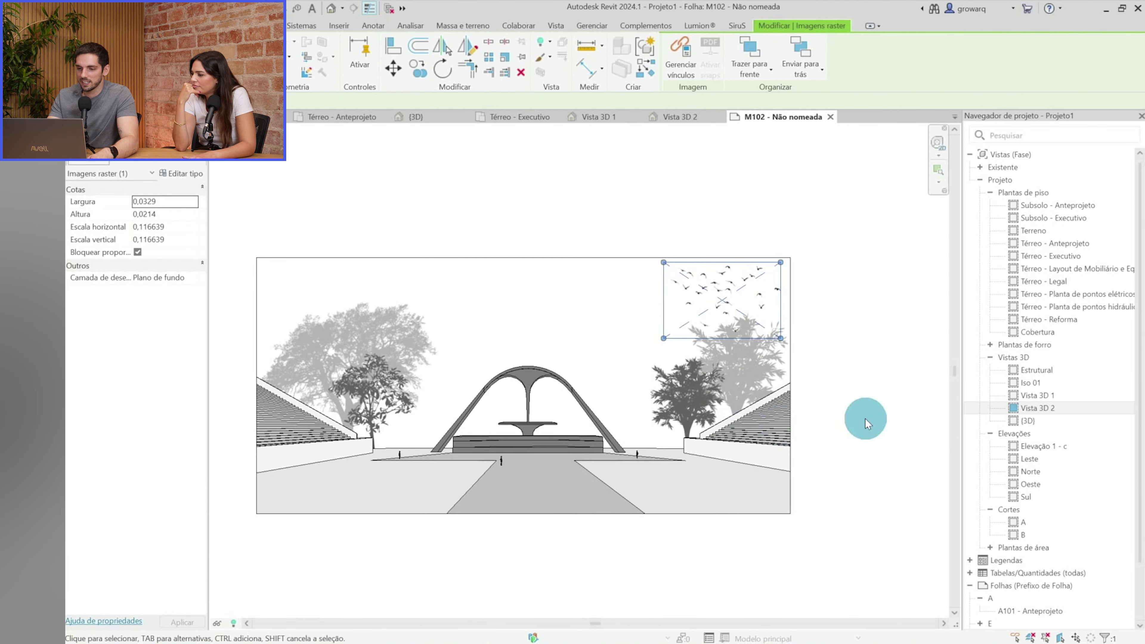
{"action": "double_click", "coordinate": [865, 418]}
{"action": "scroll", "coordinate": [704, 273], "scroll_direction": "up", "scroll_amount": 2}
{"action": "left_click", "coordinate": [725, 284]}
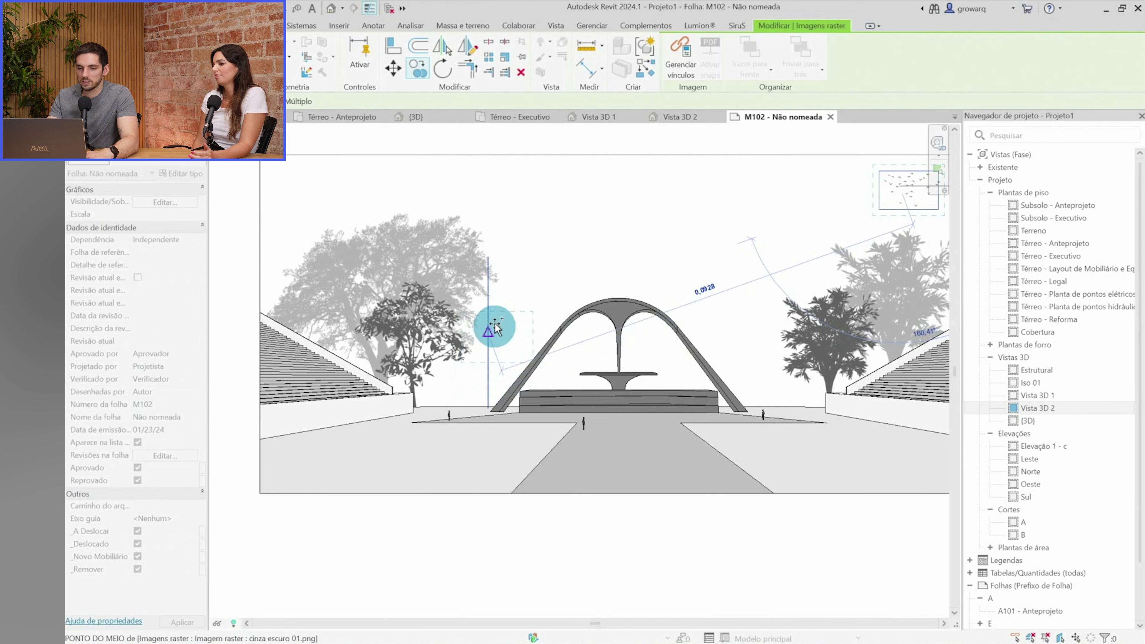
{"action": "left_click_drag", "start_coordinate": [499, 320], "coordinate": [506, 321]}
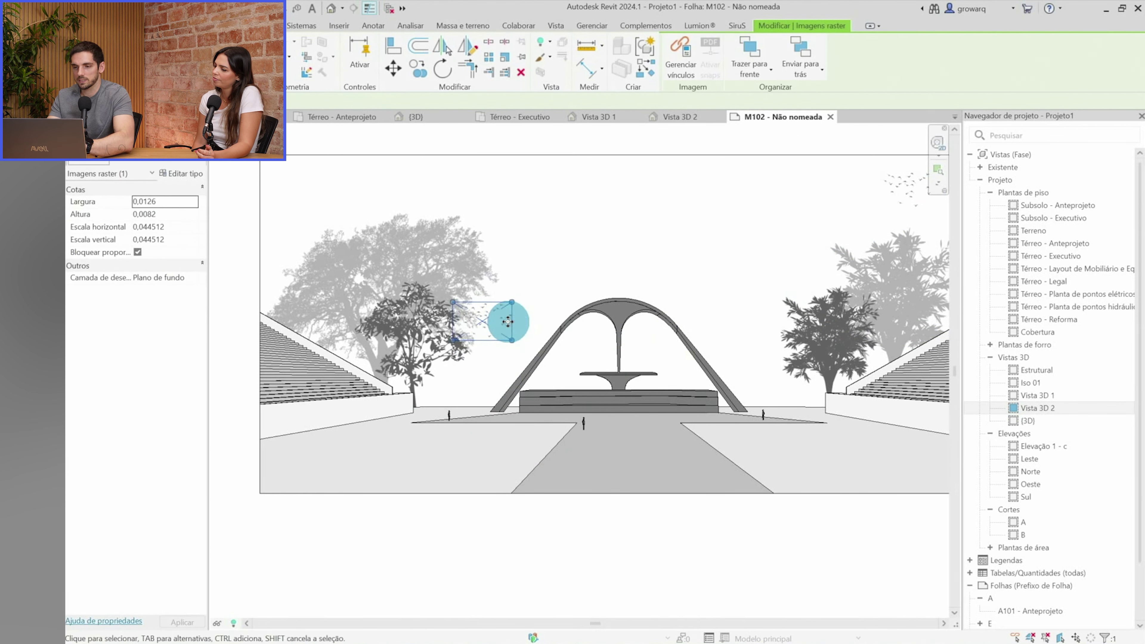
{"action": "left_click", "coordinate": [734, 171]}
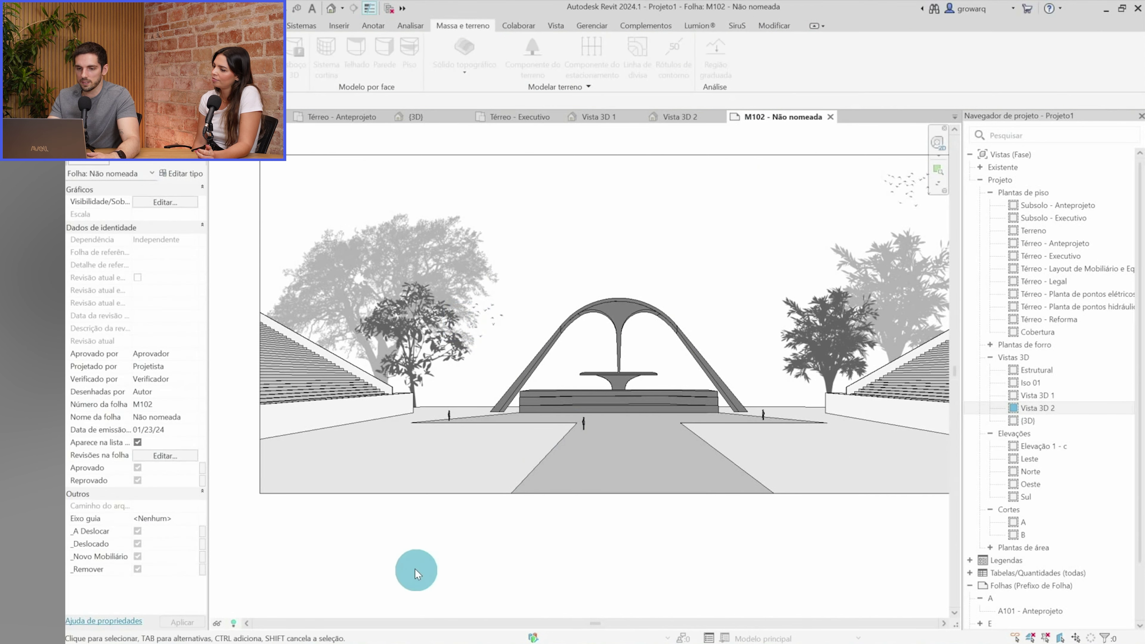
Select and then deselect the picture on sheet M102 while zooming the sheet
{"action": "scroll", "coordinate": [414, 568], "scroll_direction": "down", "scroll_amount": 2}
{"action": "scroll", "coordinate": [408, 521], "scroll_direction": "up", "scroll_amount": 1}
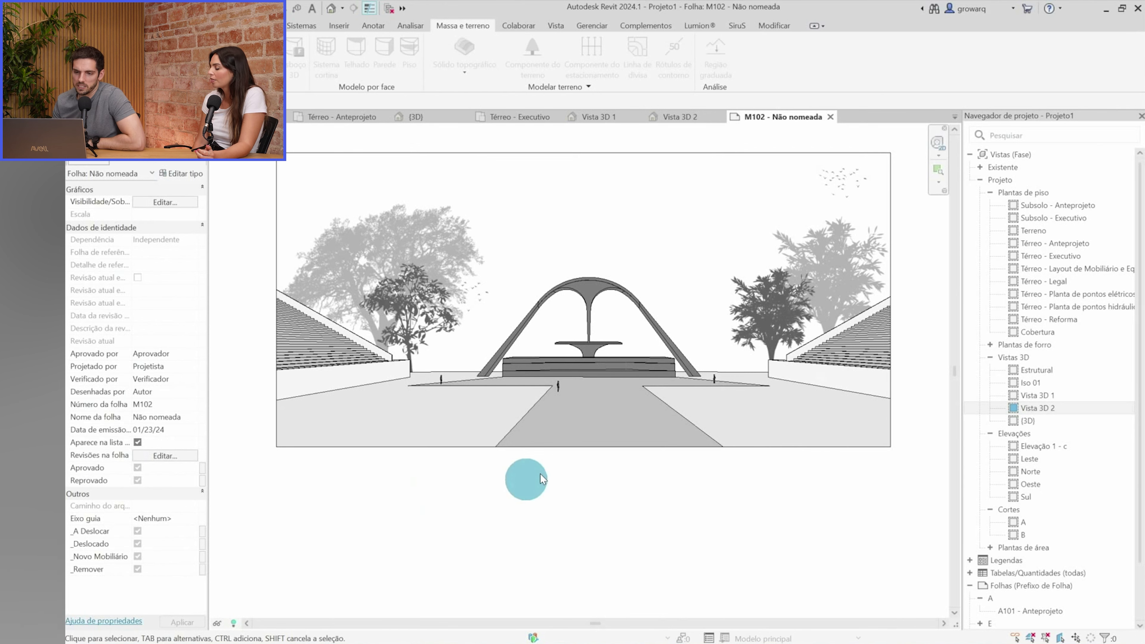
{"action": "left_click", "coordinate": [617, 452]}
{"action": "left_click", "coordinate": [717, 568]}
{"action": "scroll", "coordinate": [738, 526], "scroll_direction": "down", "scroll_amount": 3}
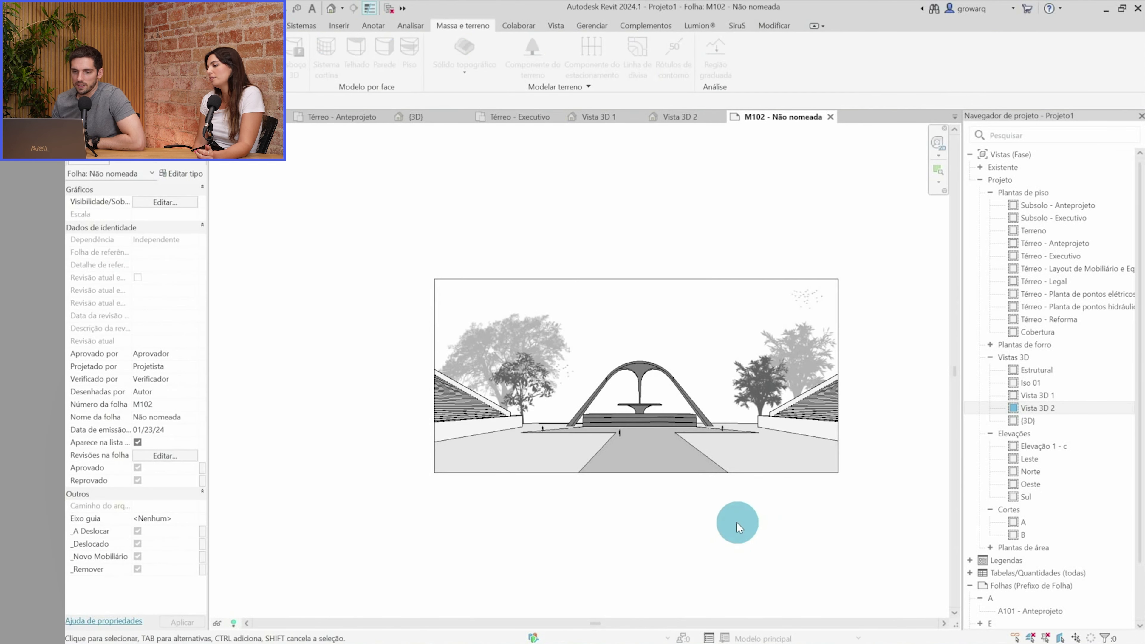
{"action": "scroll", "coordinate": [723, 525], "scroll_direction": "up", "scroll_amount": 2}
{"action": "scroll", "coordinate": [720, 526], "scroll_direction": "up", "scroll_amount": 1}
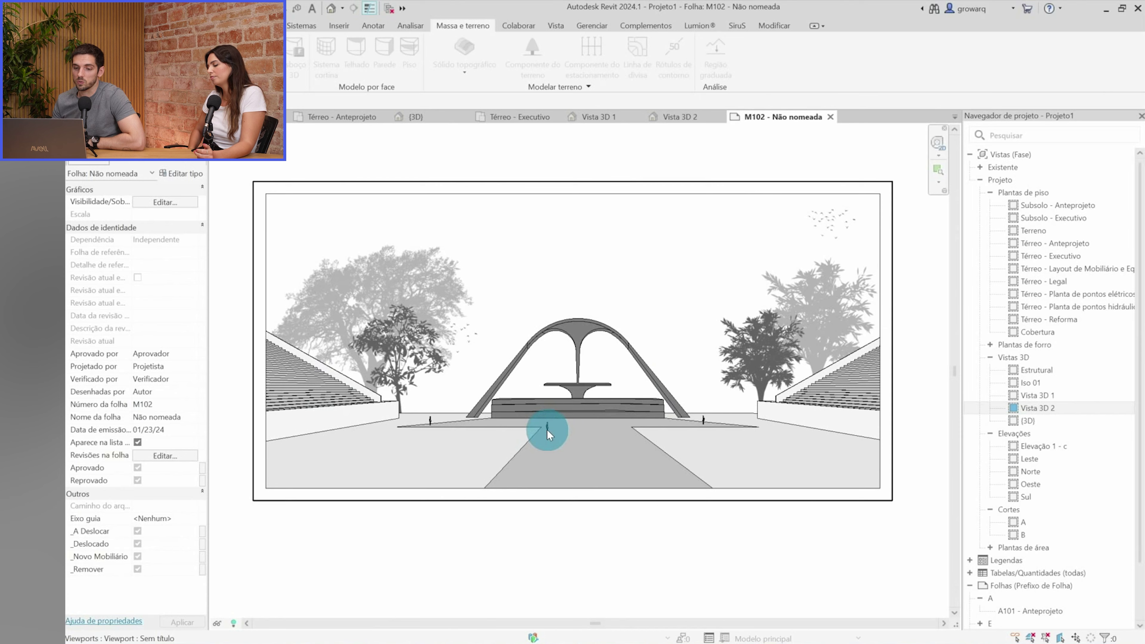
{"action": "scroll", "coordinate": [544, 426], "scroll_direction": "up", "scroll_amount": 2}
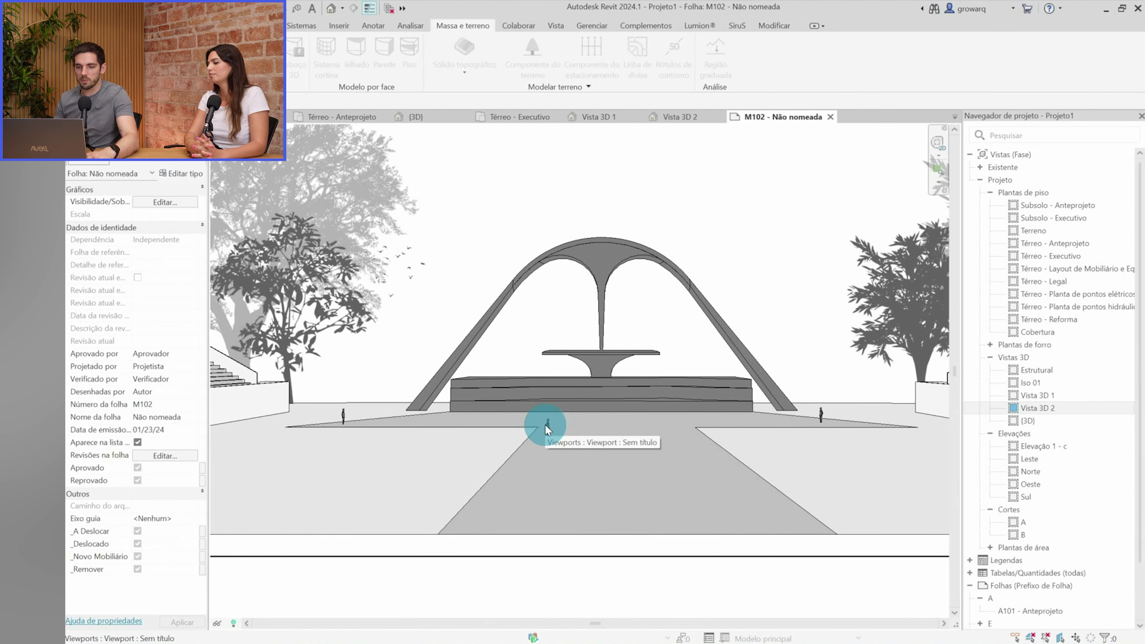
Activate the Vista 3D 2 viewport and move the central person figure toward the plaza front
{"action": "left_click", "coordinate": [546, 427]}
{"action": "double_click", "coordinate": [547, 428]}
{"action": "mouse_move", "coordinate": [549, 429]}
{"action": "left_mouse_down"}
{"action": "mouse_move", "coordinate": [492, 521]}
{"action": "mouse_move", "coordinate": [481, 515]}
{"action": "mouse_move", "coordinate": [496, 510]}
{"action": "left_mouse_up"}
{"action": "key", "text": "Escape"}
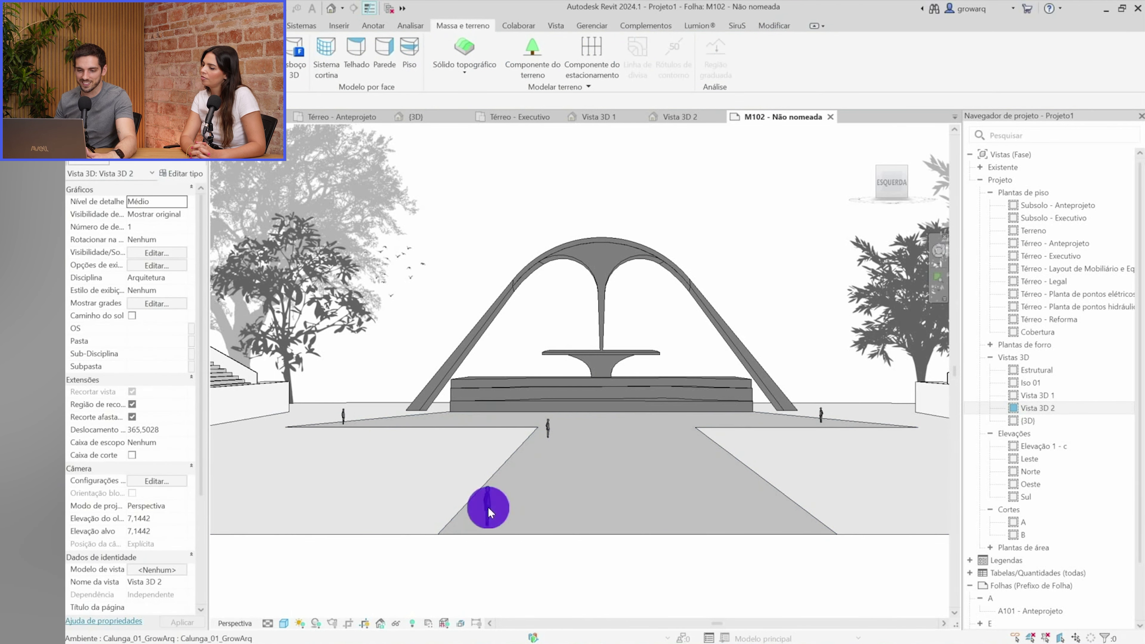
Drag the foreground person figure farther left across the plaza
{"action": "left_click", "coordinate": [489, 512]}
{"action": "middle_click_drag", "start_coordinate": [488, 512], "coordinate": [546, 485]}
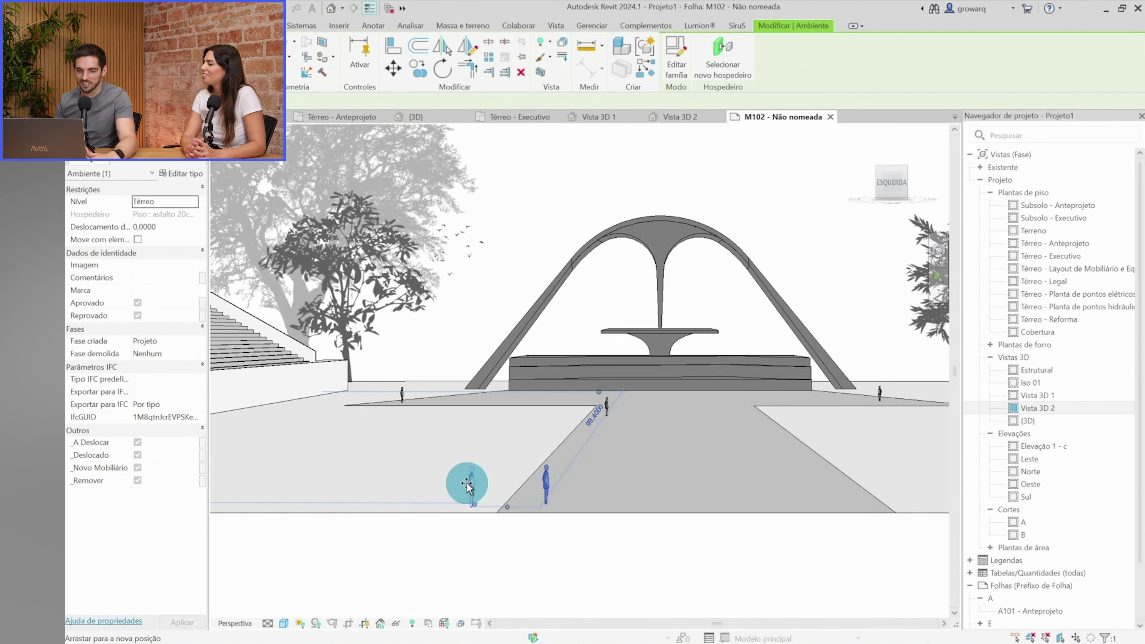
{"action": "left_click_drag", "start_coordinate": [468, 485], "coordinate": [427, 487]}
{"action": "left_click", "coordinate": [396, 536]}
{"action": "scroll", "coordinate": [390, 554], "scroll_direction": "down", "scroll_amount": 1}
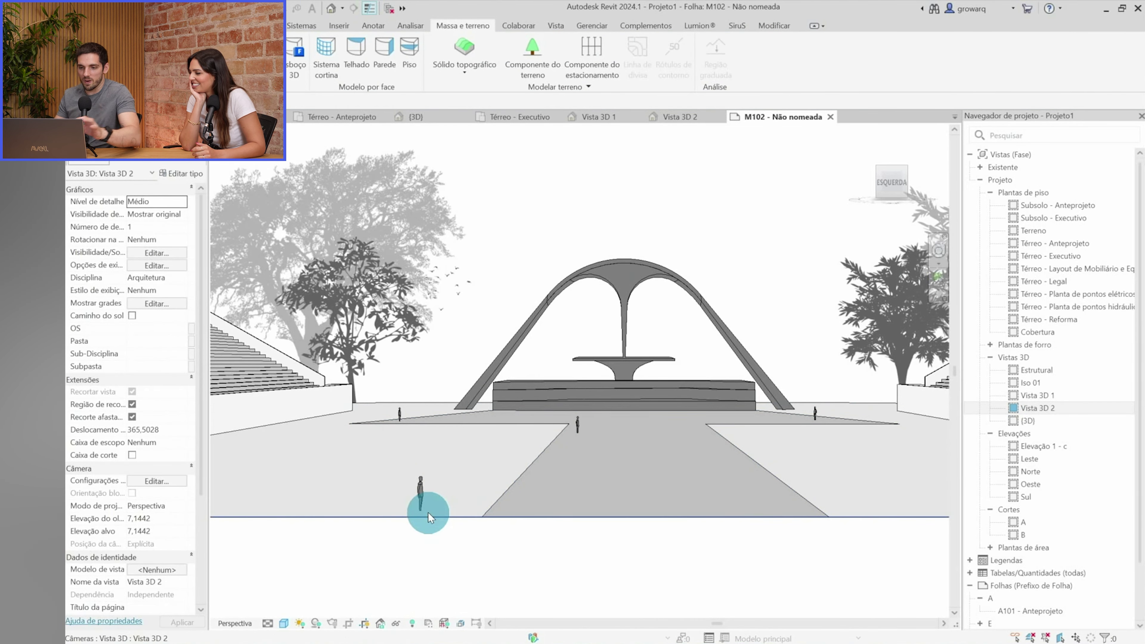
{"action": "scroll", "coordinate": [572, 402], "scroll_direction": "up", "scroll_amount": 1}
{"action": "scroll", "coordinate": [600, 421], "scroll_direction": "up", "scroll_amount": 2}
Start copying the figure near the arch, cancel it, and return to the front arch view
{"action": "left_click", "coordinate": [599, 426]}
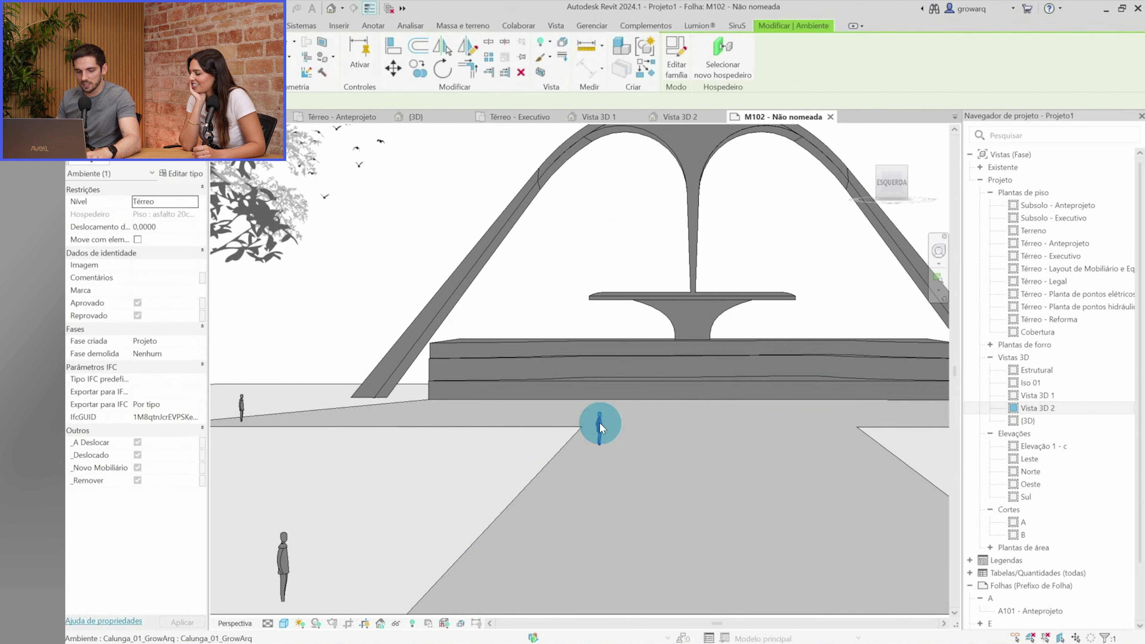
{"action": "key", "text": "c"}
{"action": "key", "text": "o"}
{"action": "mouse_move", "coordinate": [521, 433]}
{"action": "middle_mouse_down", "text": "shift"}
{"action": "mouse_move", "coordinate": [634, 455]}
{"action": "mouse_move", "coordinate": [497, 437]}
{"action": "middle_mouse_up", "text": "shift"}
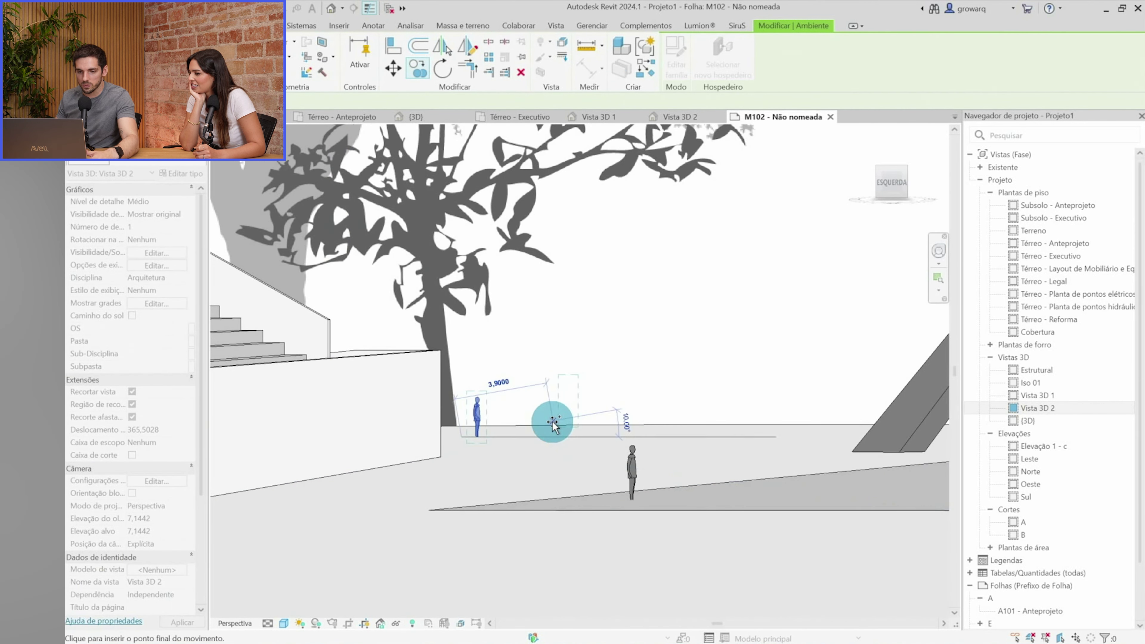
{"action": "key", "text": "Escape"}
{"action": "key", "text": "Escape"}
{"action": "left_click", "coordinate": [474, 410]}
{"action": "left_click", "coordinate": [633, 343]}
{"action": "mouse_move", "coordinate": [633, 343]}
{"action": "middle_mouse_down"}
{"action": "mouse_move", "coordinate": [777, 389]}
{"action": "mouse_move", "coordinate": [541, 448]}
{"action": "mouse_move", "coordinate": [634, 460]}
{"action": "mouse_move", "coordinate": [479, 472]}
{"action": "mouse_move", "coordinate": [501, 419]}
{"action": "middle_mouse_up"}
{"action": "scroll", "coordinate": [733, 378], "scroll_direction": "up", "scroll_amount": 2}
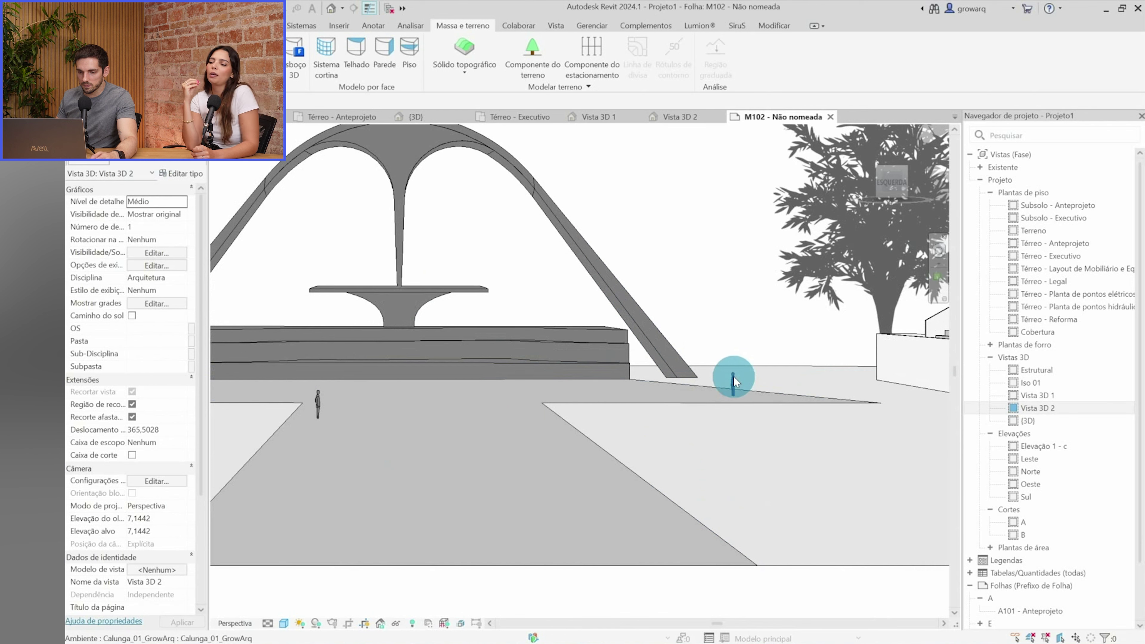
Move the figure right of the arch over beside the arch leg
{"action": "left_click", "coordinate": [733, 379]}
{"action": "key", "text": "m"}
{"action": "key", "text": "v"}
{"action": "left_click", "coordinate": [735, 378]}
{"action": "scroll", "coordinate": [670, 372], "scroll_direction": "up", "scroll_amount": 5}
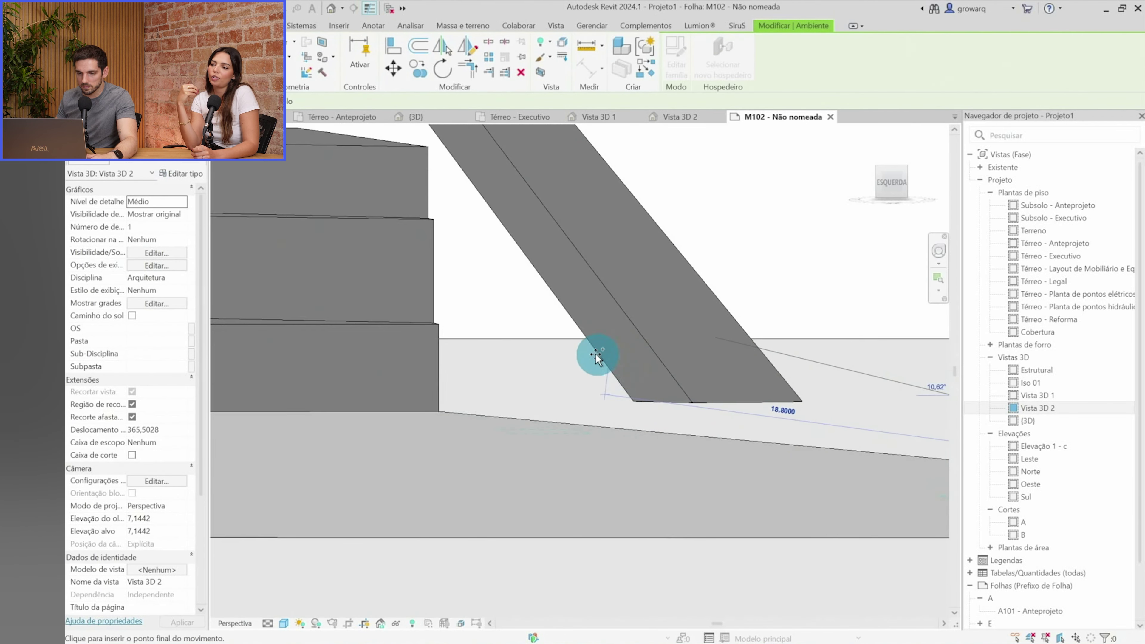
{"action": "left_click", "coordinate": [569, 294]}
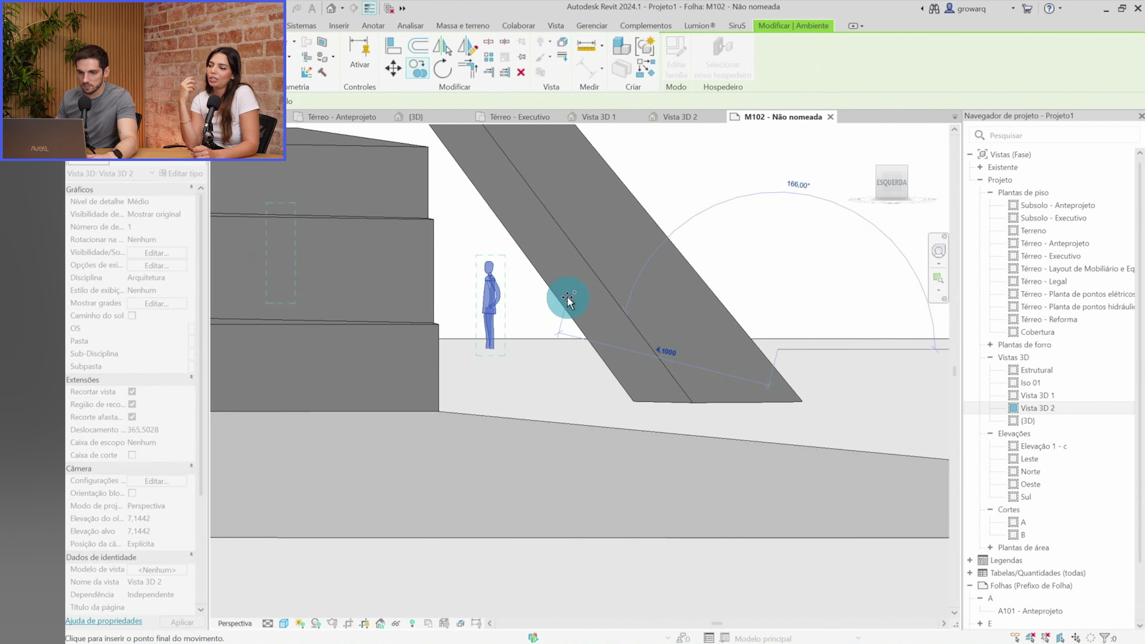
{"action": "scroll", "coordinate": [449, 339], "scroll_direction": "down", "scroll_amount": 3}
{"action": "scroll", "coordinate": [405, 428], "scroll_direction": "down", "scroll_amount": 5}
{"action": "scroll", "coordinate": [496, 514], "scroll_direction": "down", "scroll_amount": 3}
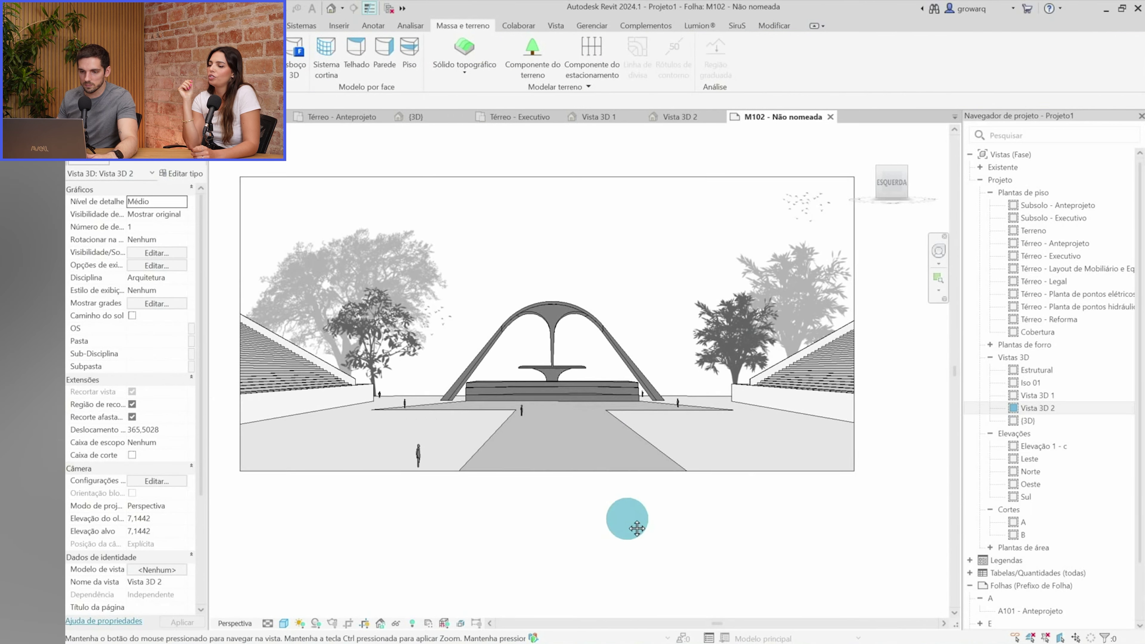
{"action": "scroll", "coordinate": [417, 448], "scroll_direction": "up", "scroll_amount": 3}
Copy the front-left figure farther left, near the stairs wall
{"action": "left_click", "coordinate": [416, 448]}
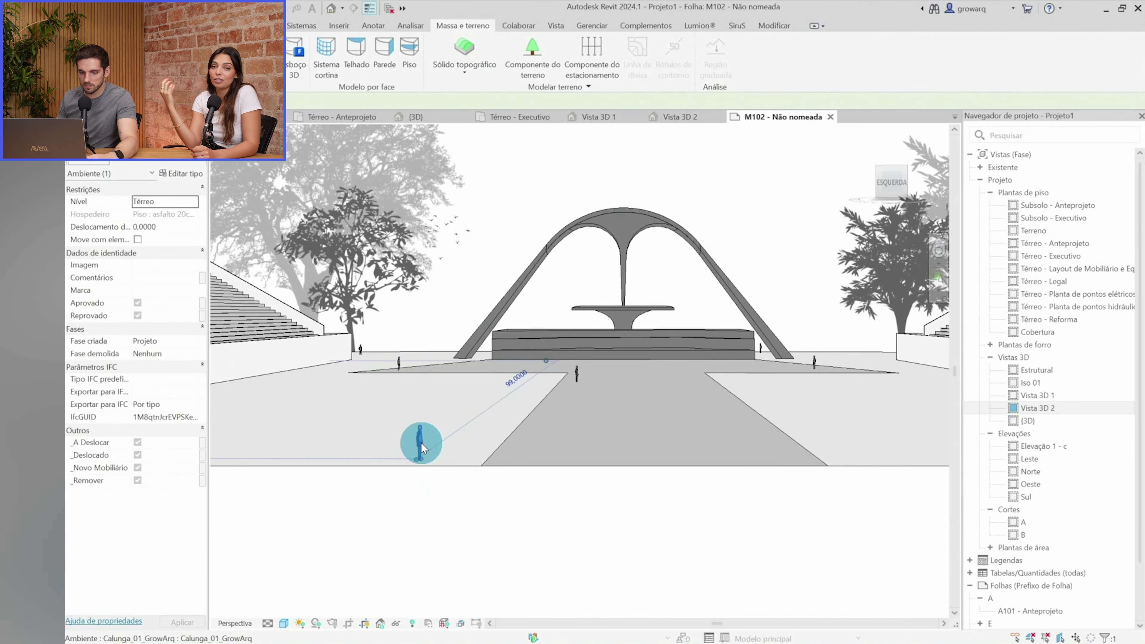
{"action": "scroll", "coordinate": [628, 450], "scroll_direction": "up", "scroll_amount": 3}
{"action": "key", "text": "c"}
{"action": "key", "text": "o"}
{"action": "left_click", "coordinate": [624, 448]}
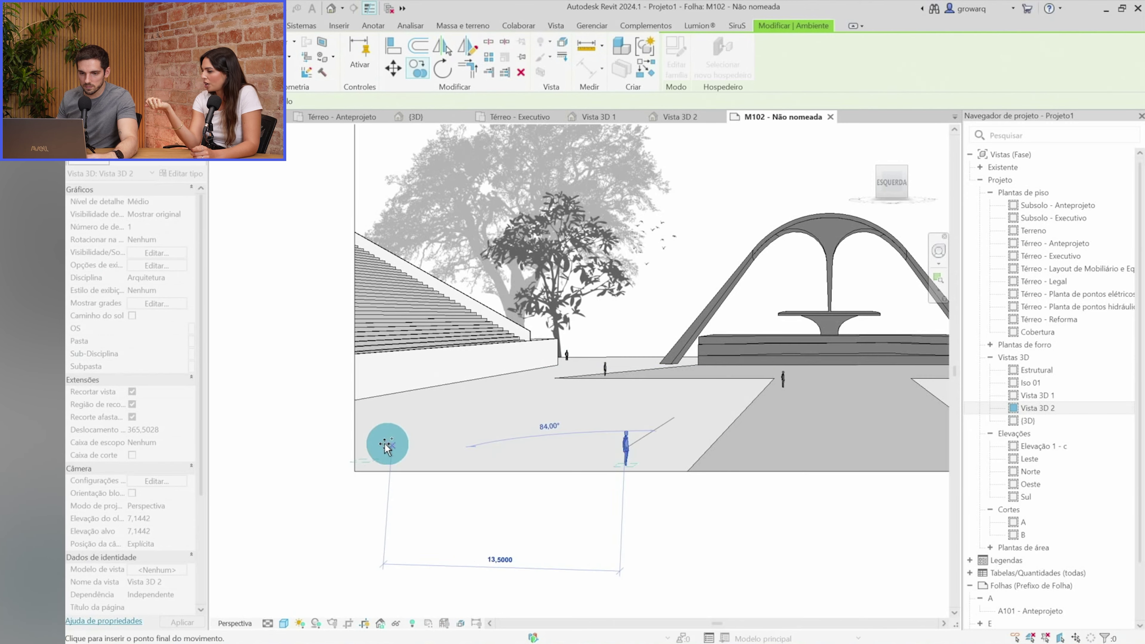
{"action": "scroll", "coordinate": [390, 446], "scroll_direction": "up", "scroll_amount": 3}
{"action": "left_click", "coordinate": [389, 360]}
{"action": "left_click", "coordinate": [387, 357]}
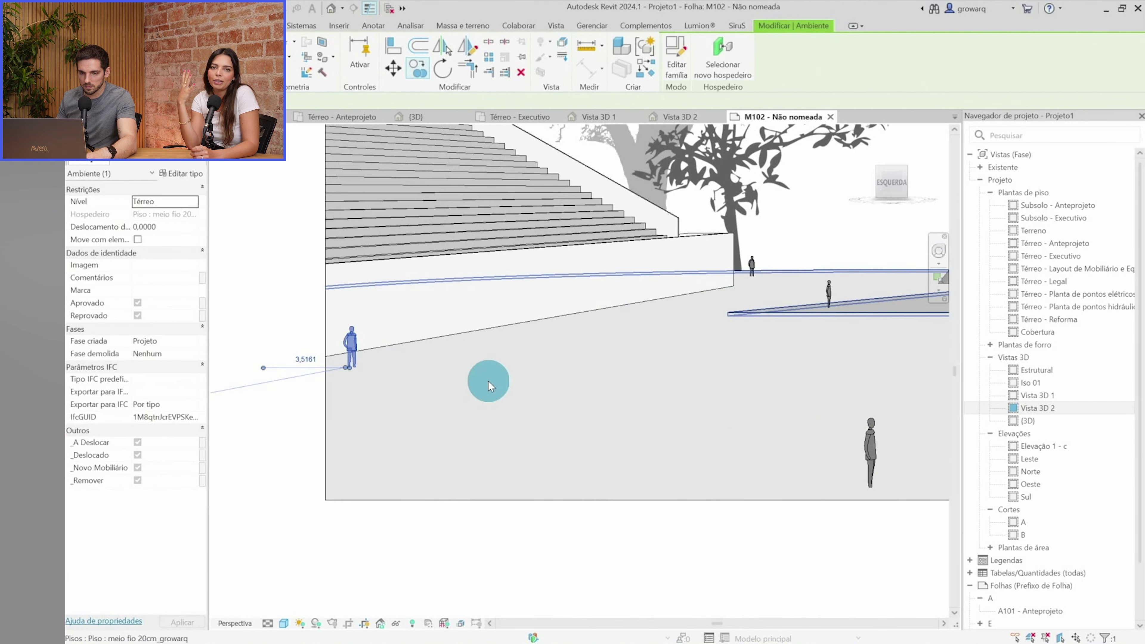
{"action": "key", "text": "Escape"}
{"action": "scroll", "coordinate": [518, 433], "scroll_direction": "down", "scroll_amount": 5}
{"action": "scroll", "coordinate": [406, 374], "scroll_direction": "up", "scroll_amount": 2}
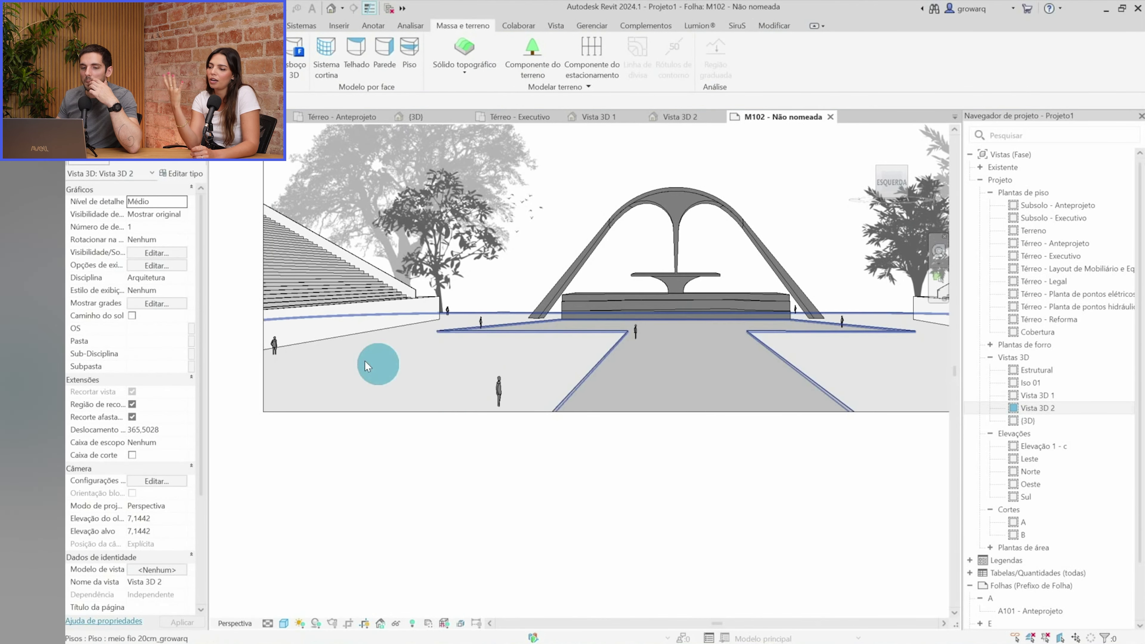
Start copying the figure at the left edge, then cancel the copy
{"action": "left_click", "coordinate": [274, 349]}
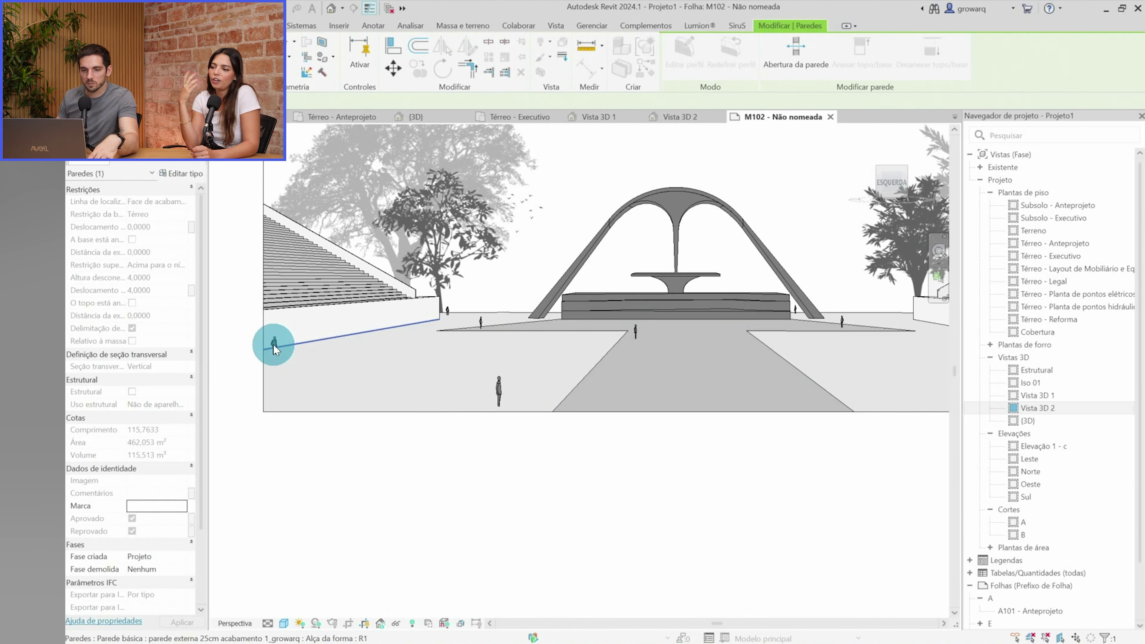
{"action": "left_click", "coordinate": [275, 345]}
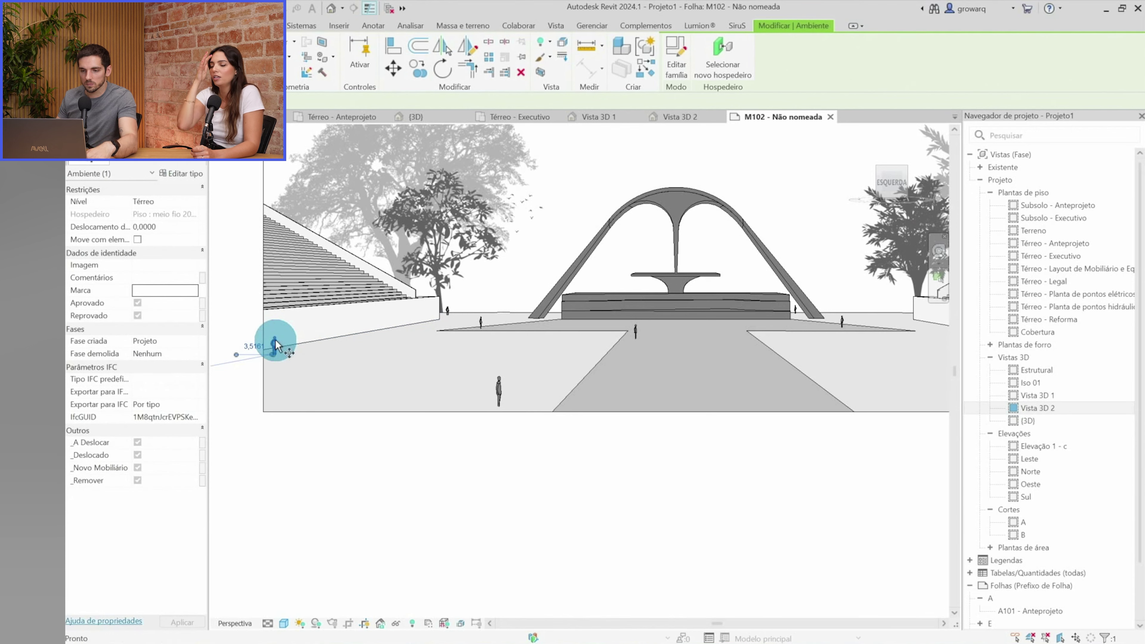
{"action": "key", "text": "c"}
{"action": "key", "text": "o"}
{"action": "left_click", "coordinate": [275, 347]}
{"action": "scroll", "coordinate": [614, 358], "scroll_direction": "up", "scroll_amount": 3}
{"action": "scroll", "coordinate": [710, 366], "scroll_direction": "up", "scroll_amount": 3}
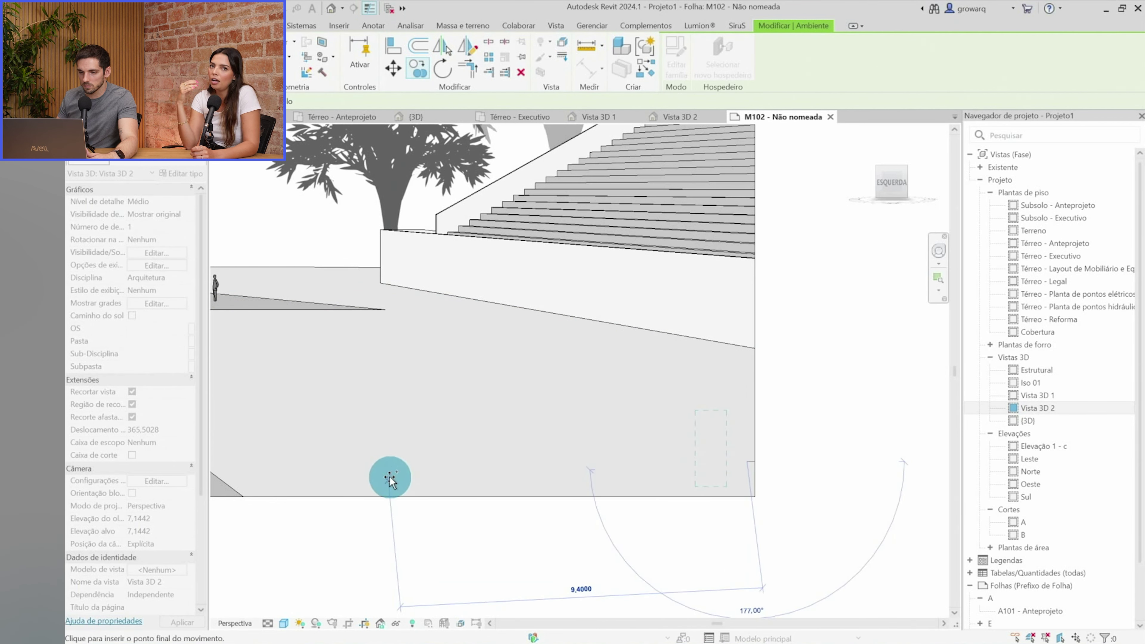
{"action": "key", "text": "Escape"}
{"action": "key", "text": "Escape"}
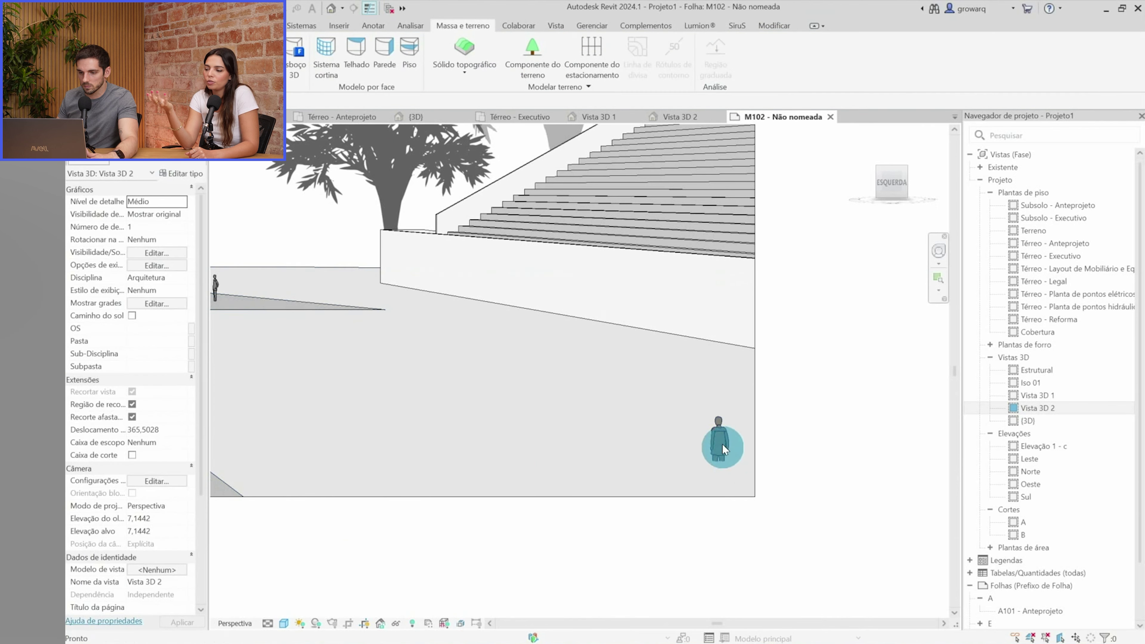
Check the right-side figure's level options in its properties, then deselect it
{"action": "left_click", "coordinate": [722, 447]}
{"action": "left_click", "coordinate": [231, 235]}
{"action": "left_click", "coordinate": [194, 208]}
{"action": "left_click", "coordinate": [161, 234]}
{"action": "left_click", "coordinate": [749, 424]}
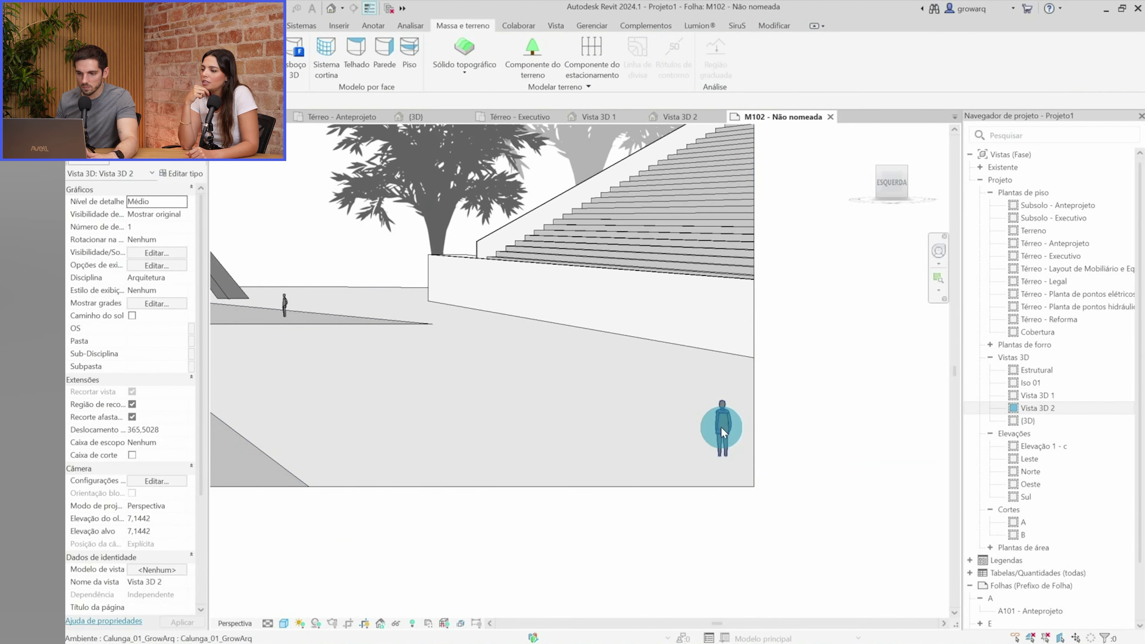
{"action": "scroll", "coordinate": [748, 424], "scroll_direction": "up", "scroll_amount": 3}
Check the Calunga figure at the right foreground edge, then recentre and zoom out
{"action": "left_click", "coordinate": [769, 491]}
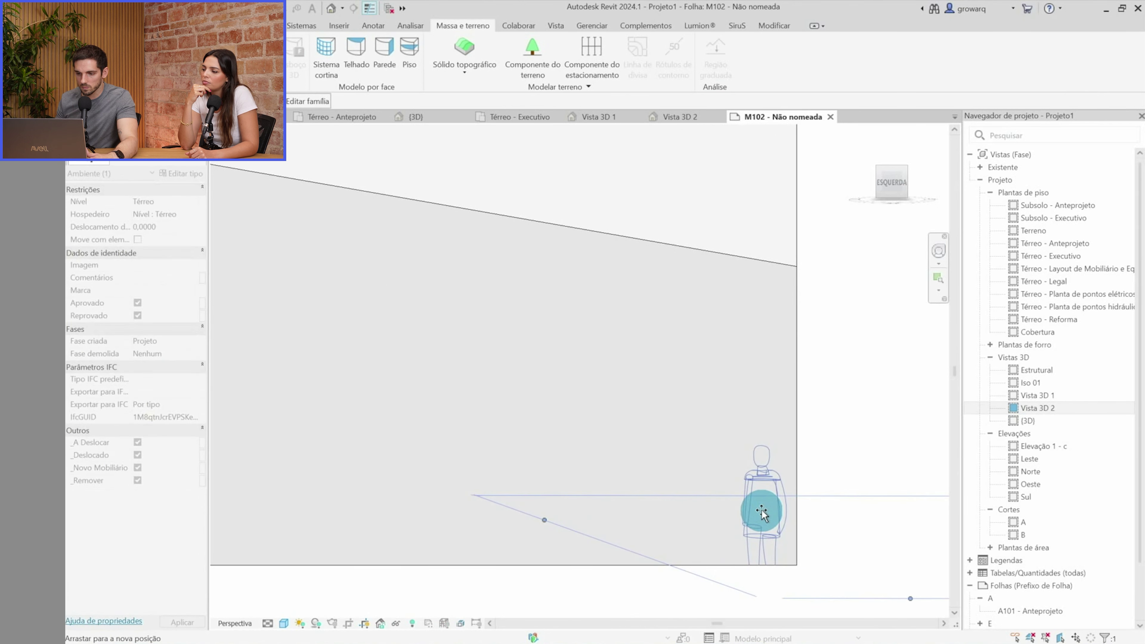
{"action": "left_click", "coordinate": [813, 396]}
{"action": "scroll", "coordinate": [620, 499], "scroll_direction": "down", "scroll_amount": 5}
{"action": "scroll", "coordinate": [725, 585], "scroll_direction": "down", "scroll_amount": 3}
{"action": "middle_click_drag", "start_coordinate": [725, 585], "coordinate": [751, 581]}
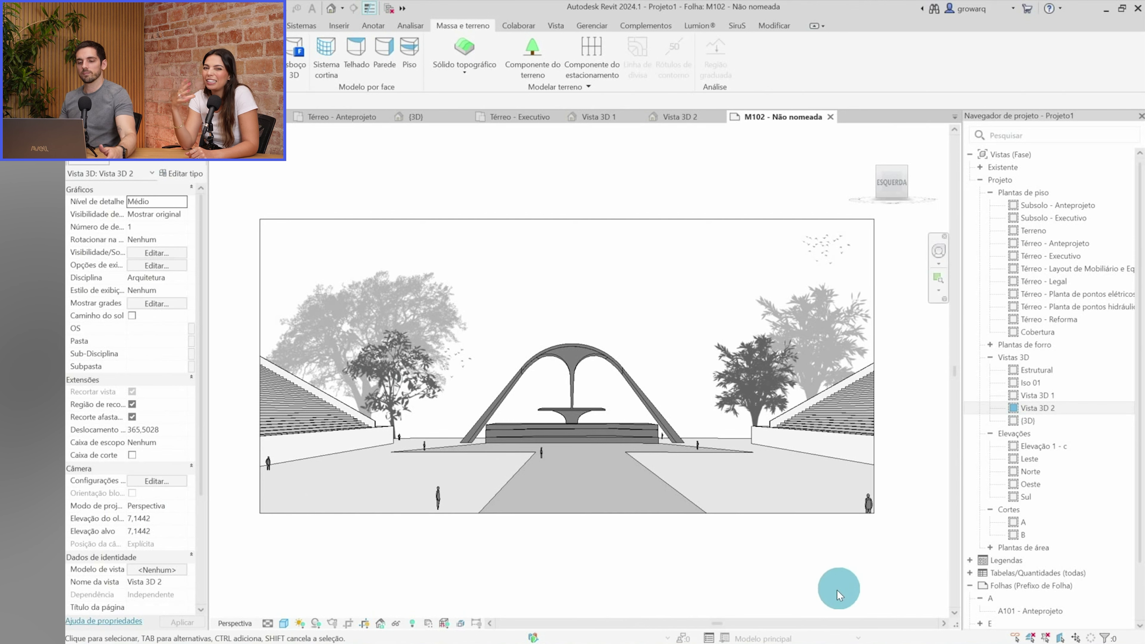
{"action": "scroll", "coordinate": [799, 584], "scroll_direction": "up", "scroll_amount": 1}
{"action": "scroll", "coordinate": [778, 566], "scroll_direction": "down", "scroll_amount": 1}
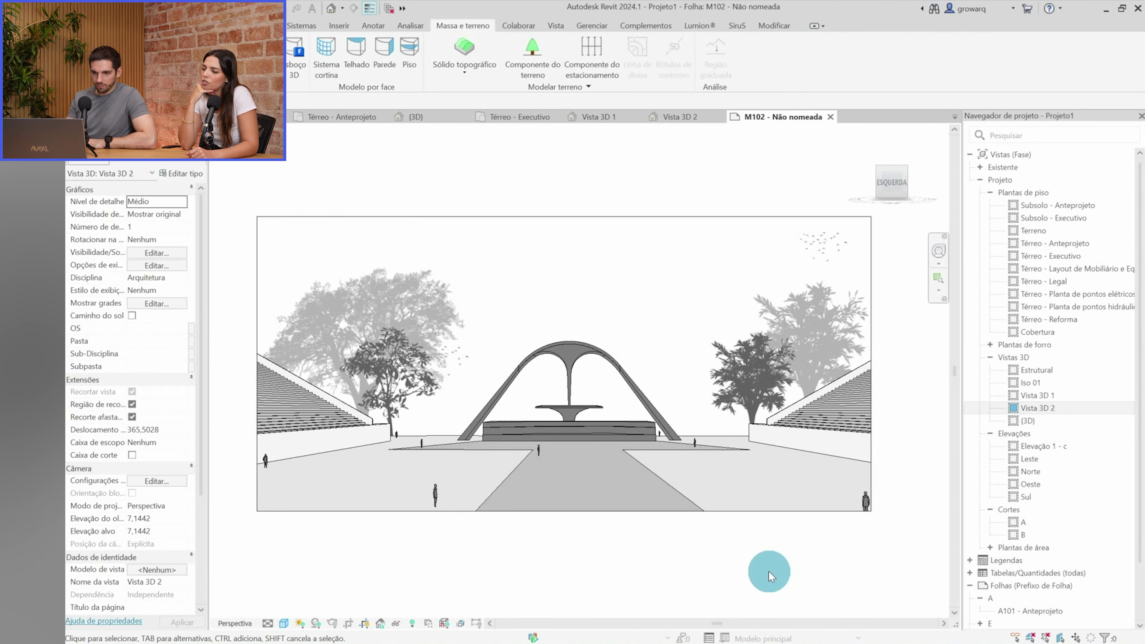